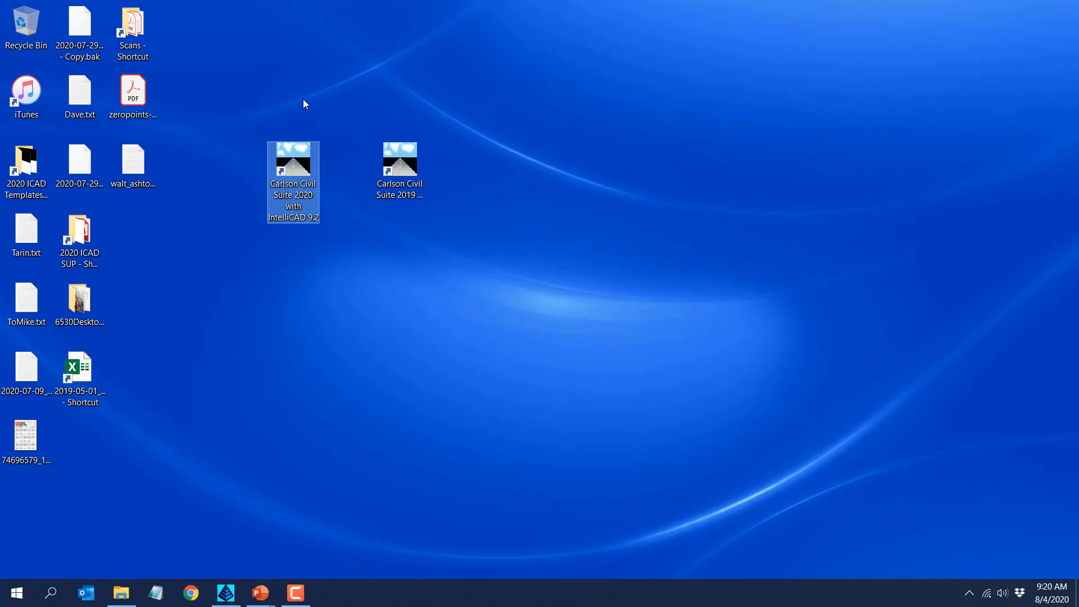
click(396, 164)
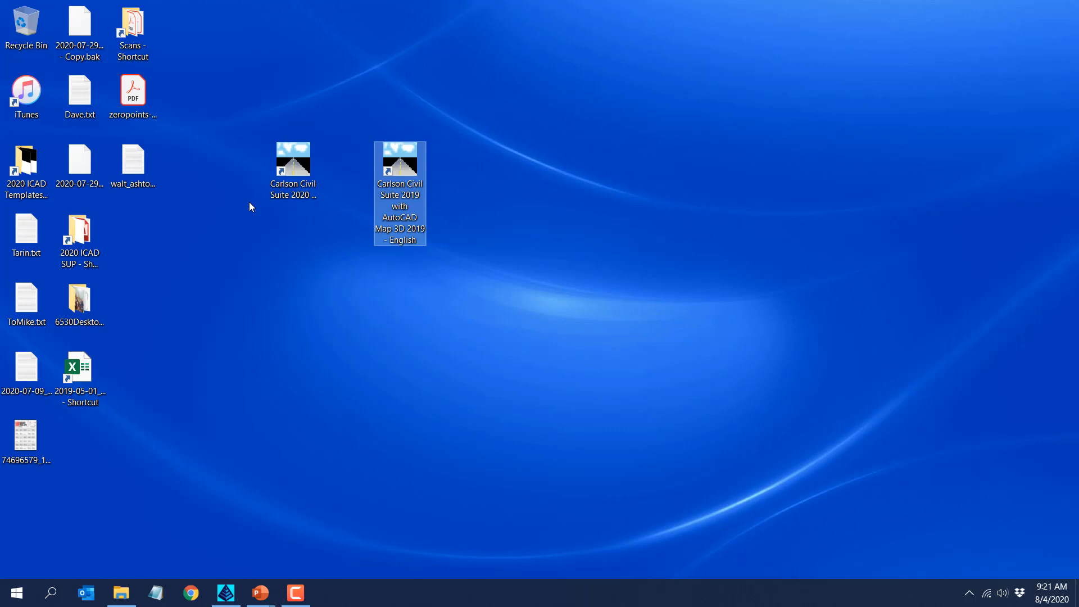
click(284, 258)
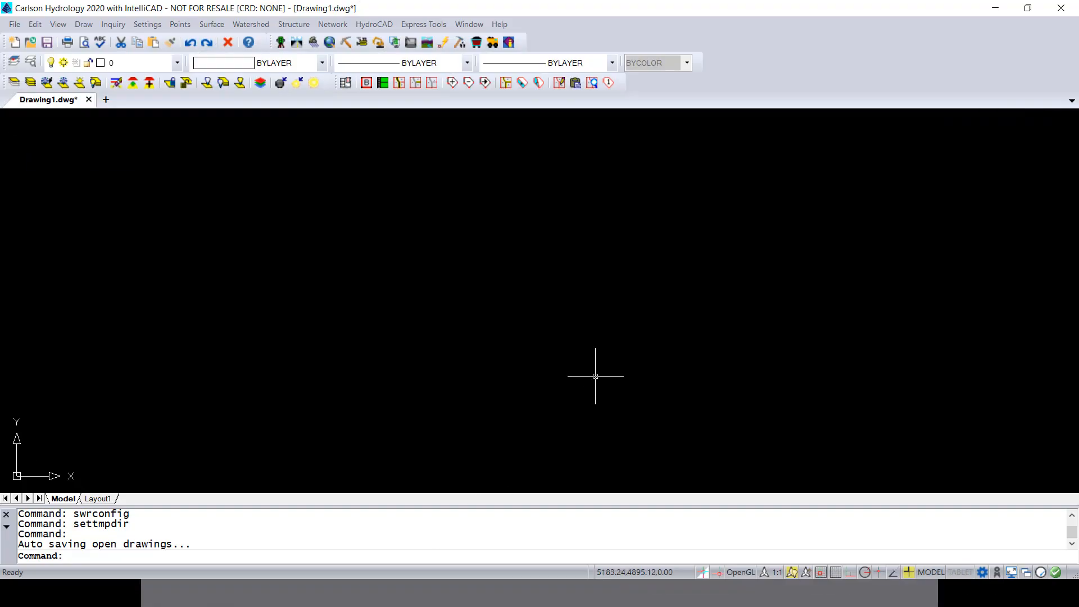
Load the Survey module and undock the Carlson module toolbar so it floats over the drawing area.
click(286, 39)
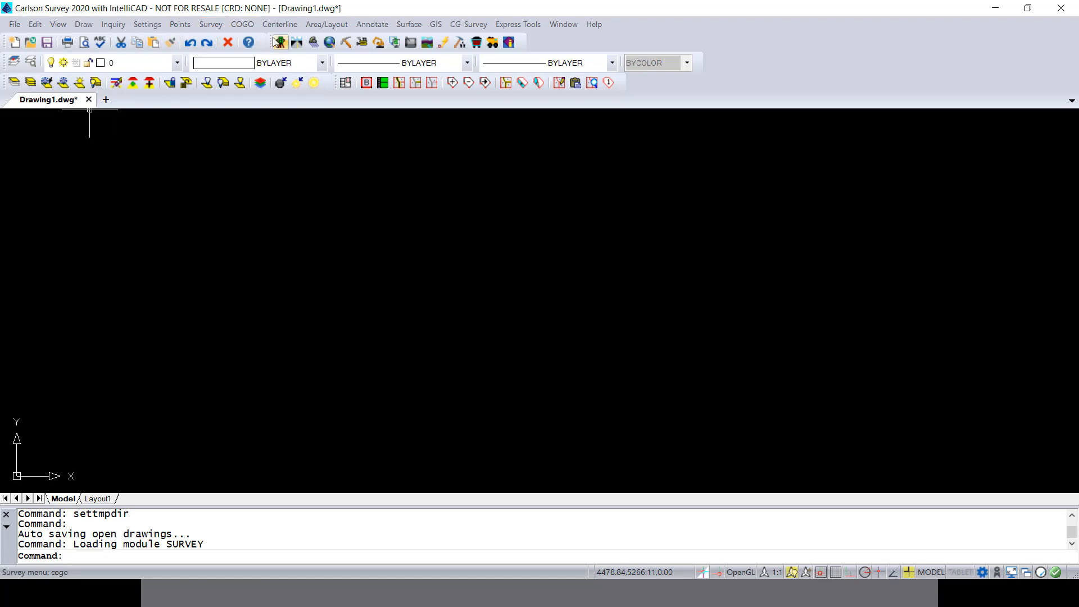
drag(272, 42, 262, 165)
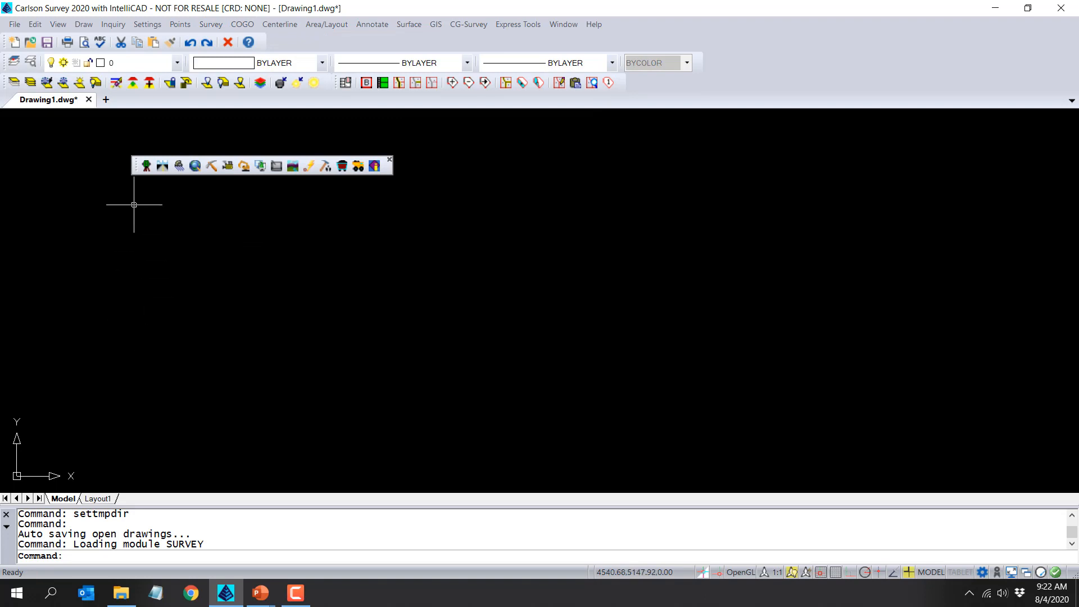
click(145, 168)
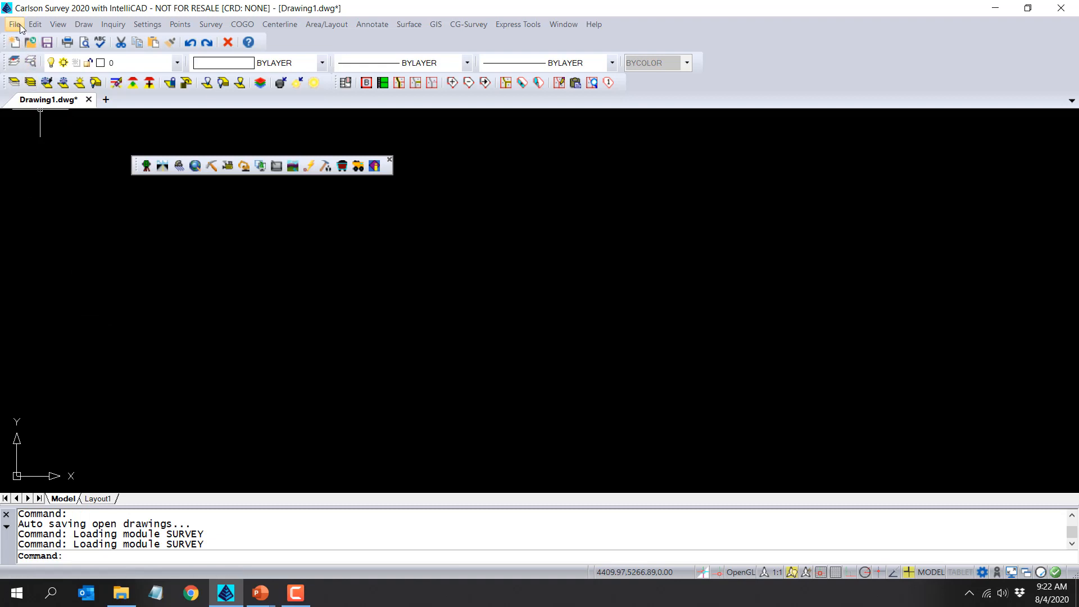
Examine the Survey module's commands, from file, edit, inquiry and points to survey, centerline, area/layout and surface.
click(183, 24)
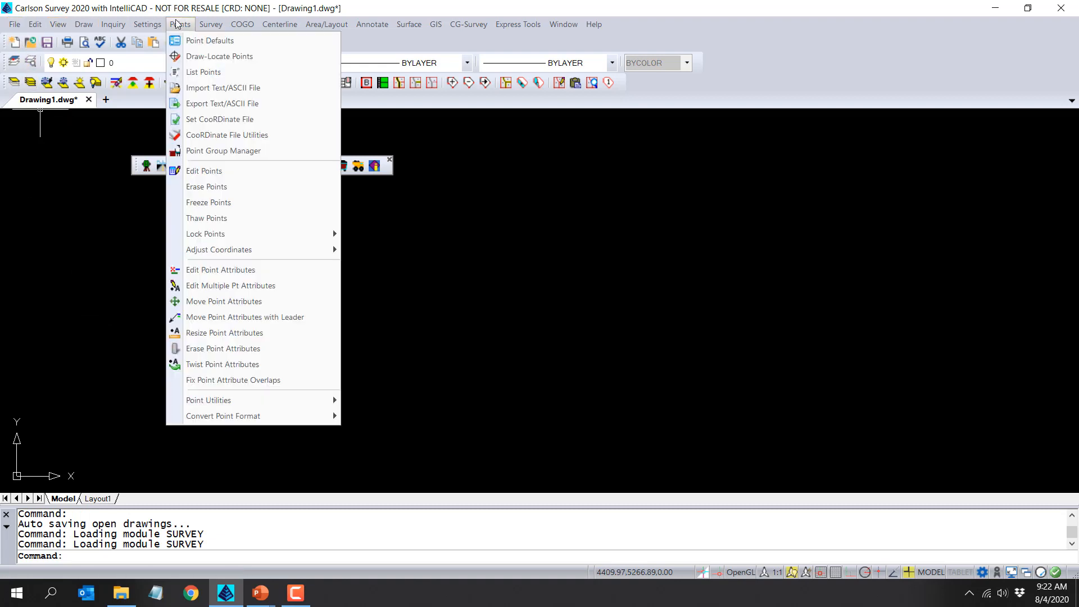
mouse_move(157, 28)
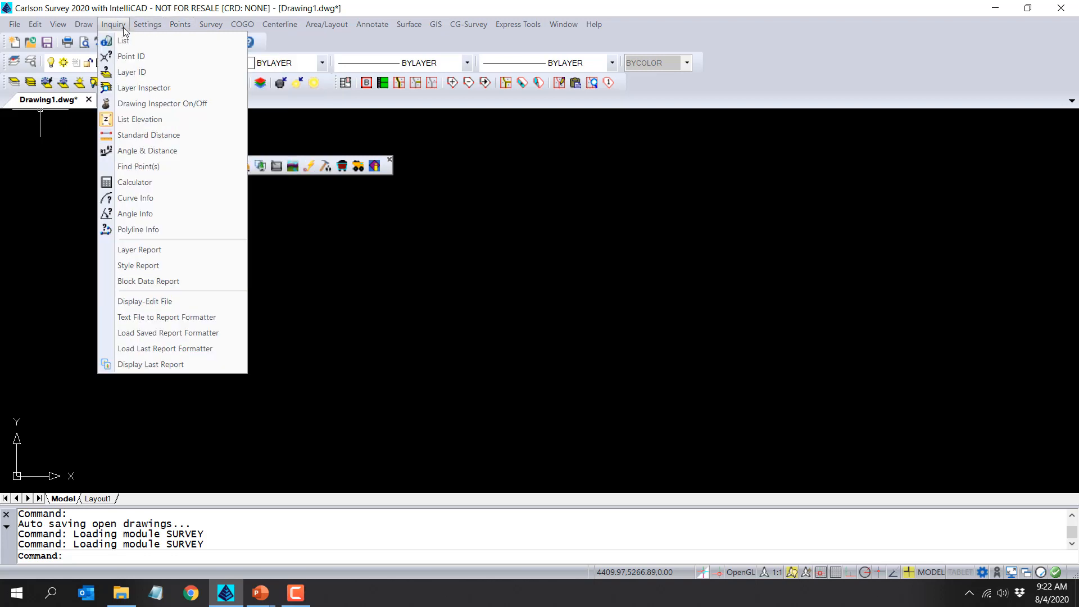
mouse_move(90, 27)
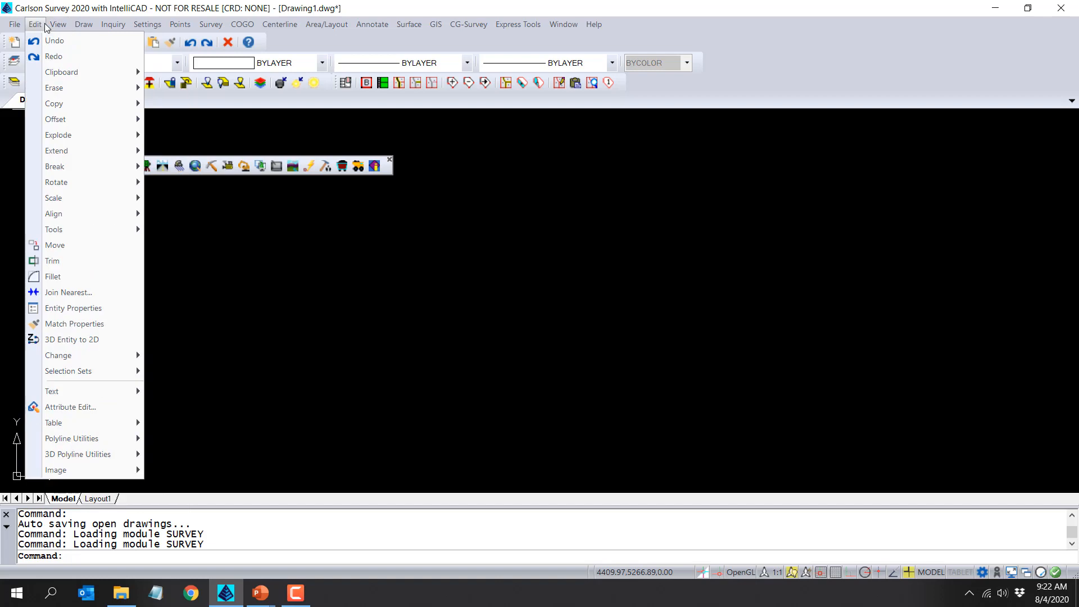
mouse_move(11, 26)
click(108, 1)
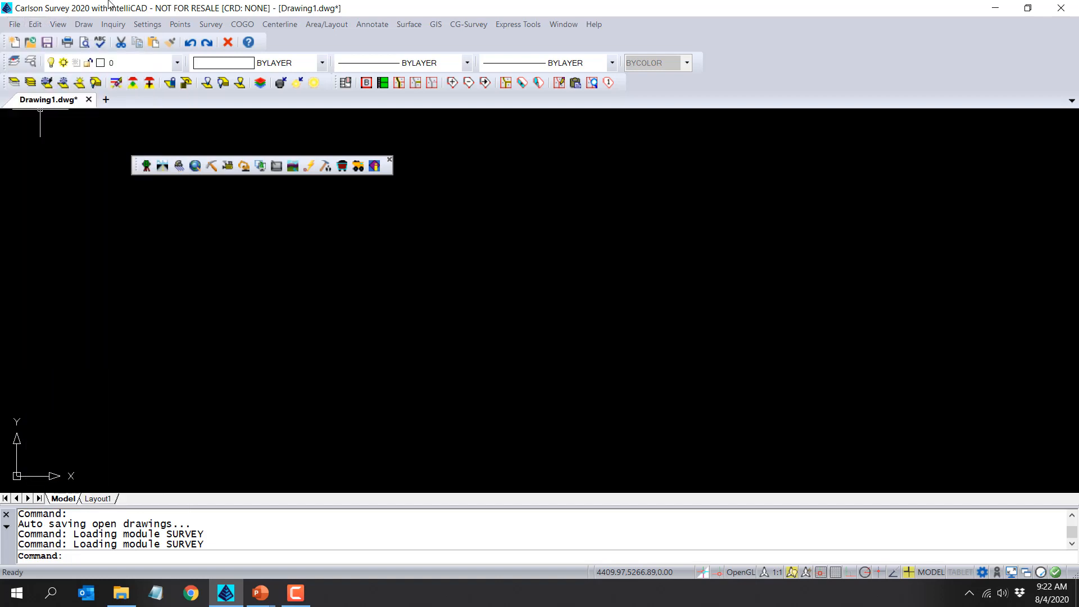
click(208, 26)
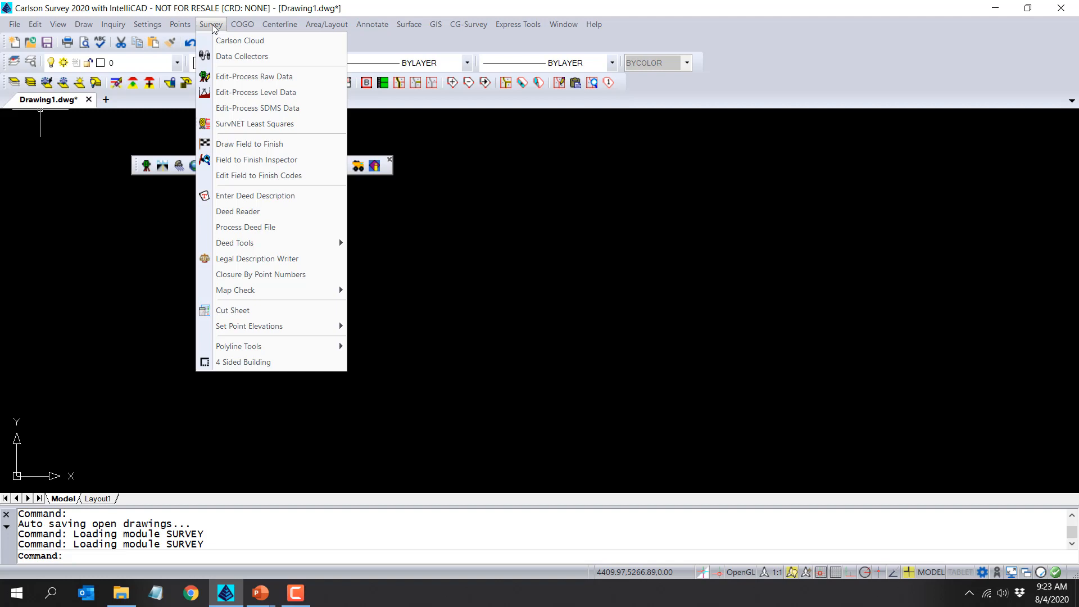
mouse_move(285, 26)
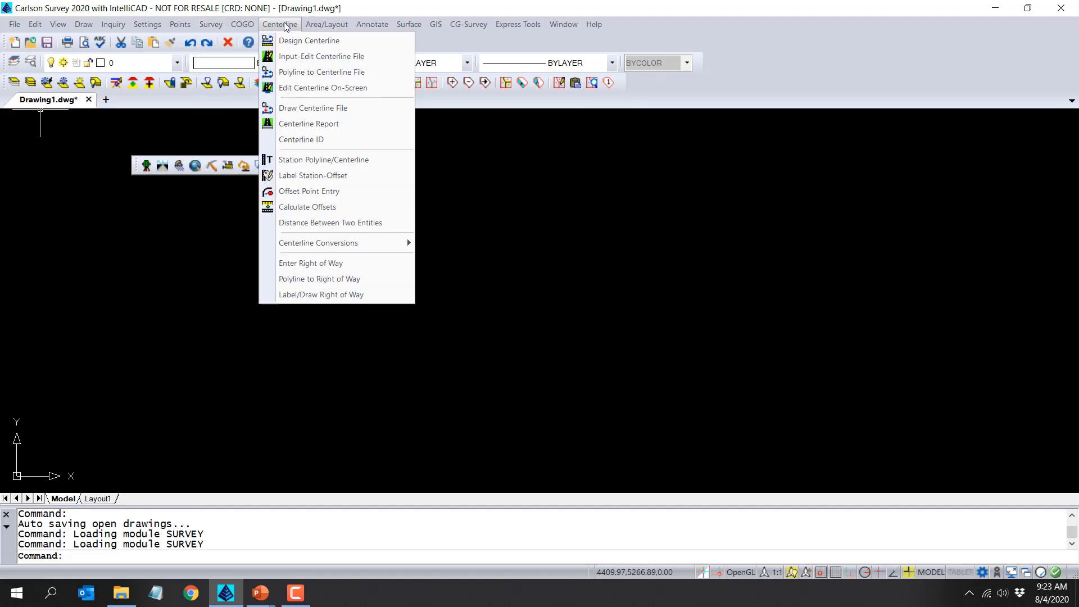
mouse_move(325, 27)
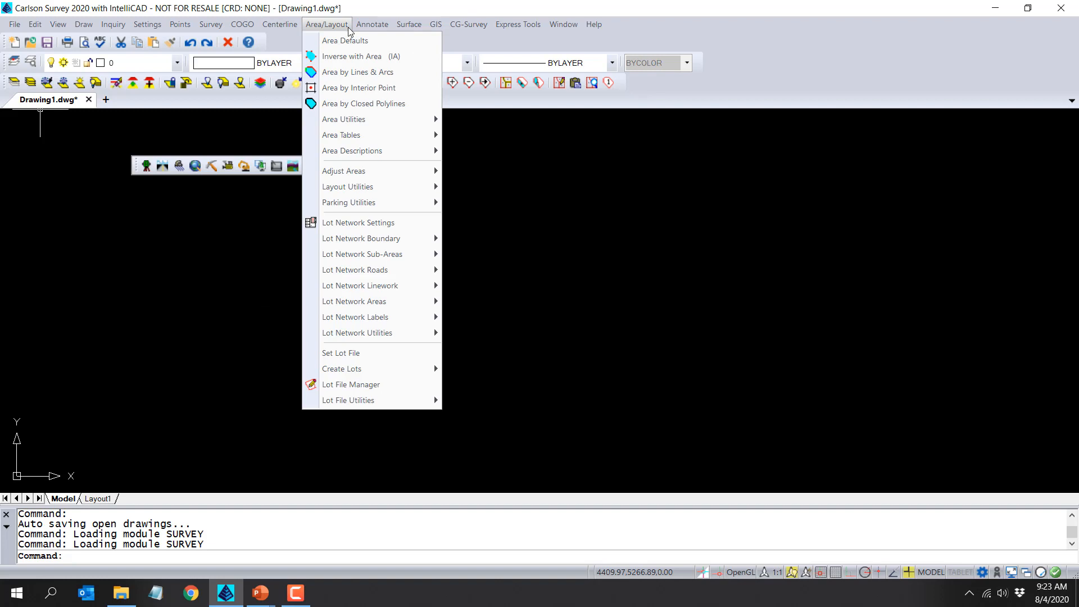
mouse_move(400, 27)
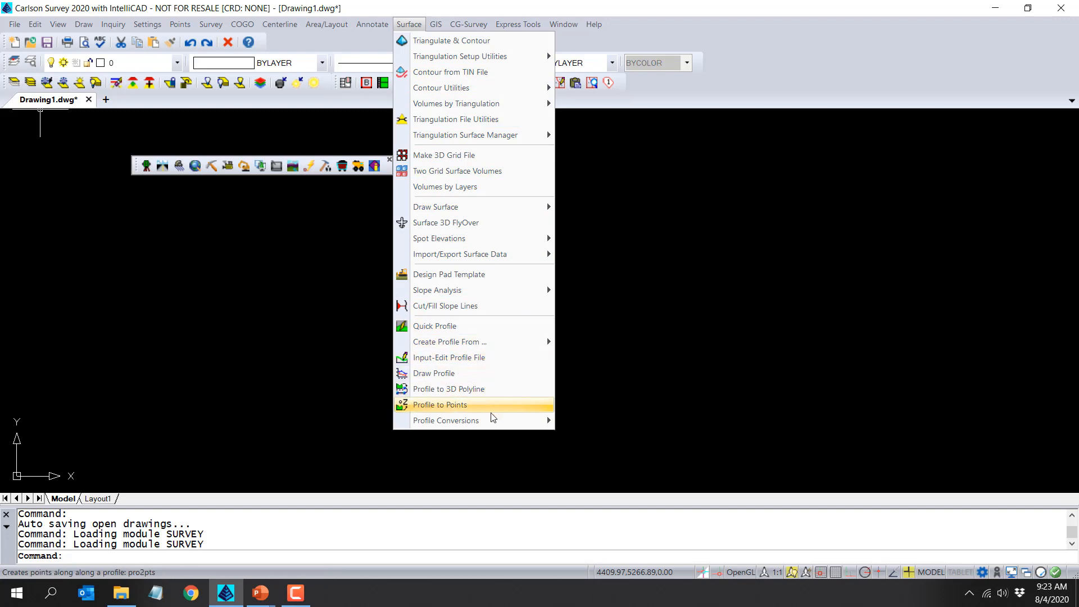
mouse_move(492, 417)
Switch to the Civil module and examine its 3D data, surface, SiteNet, centerline and profile commands.
click(162, 166)
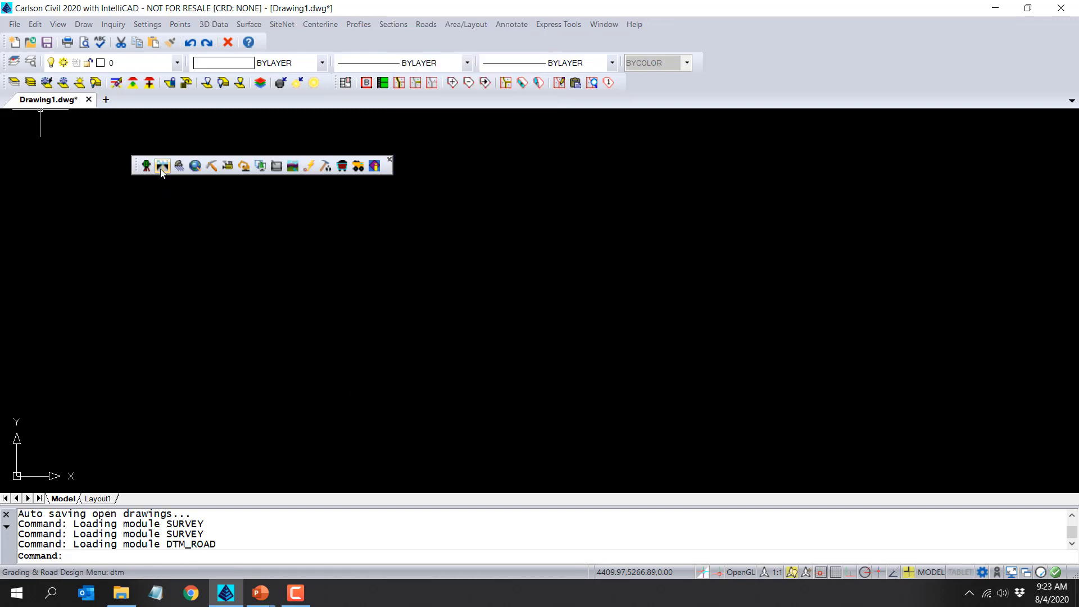
click(251, 26)
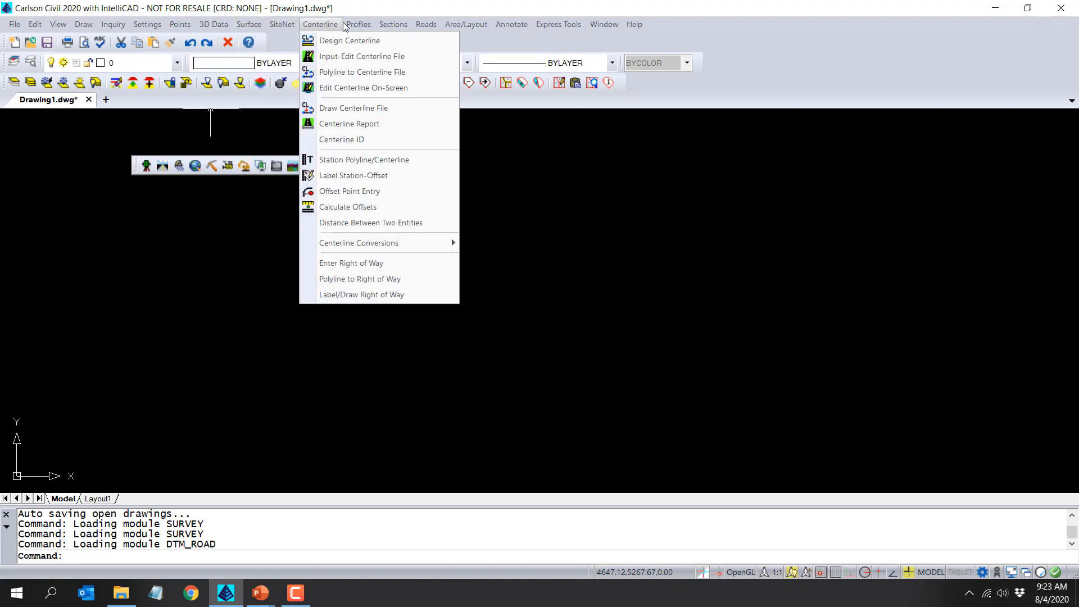
mouse_move(358, 28)
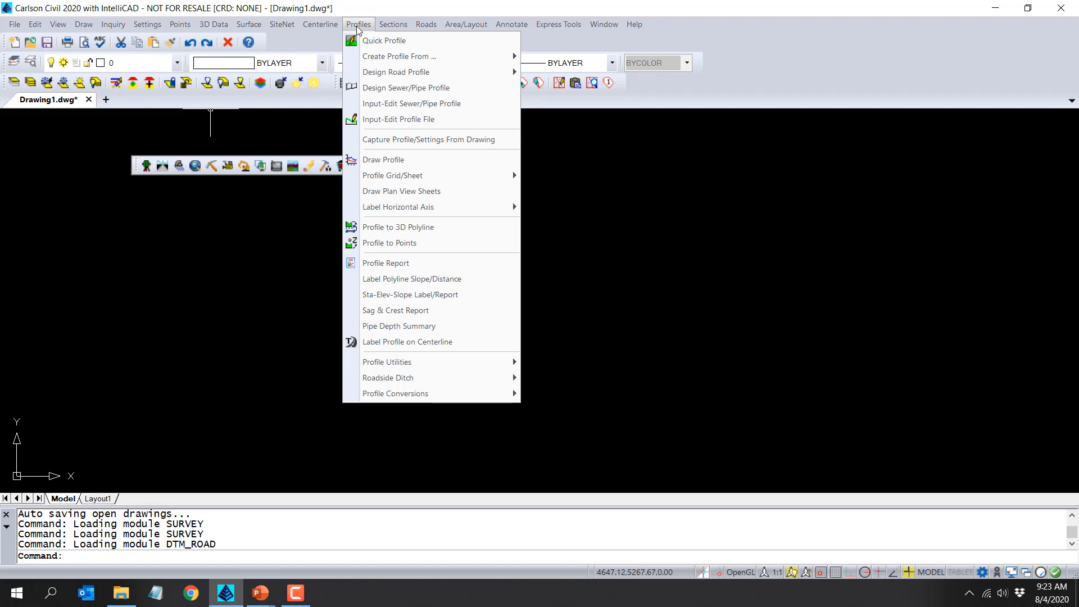
mouse_move(217, 27)
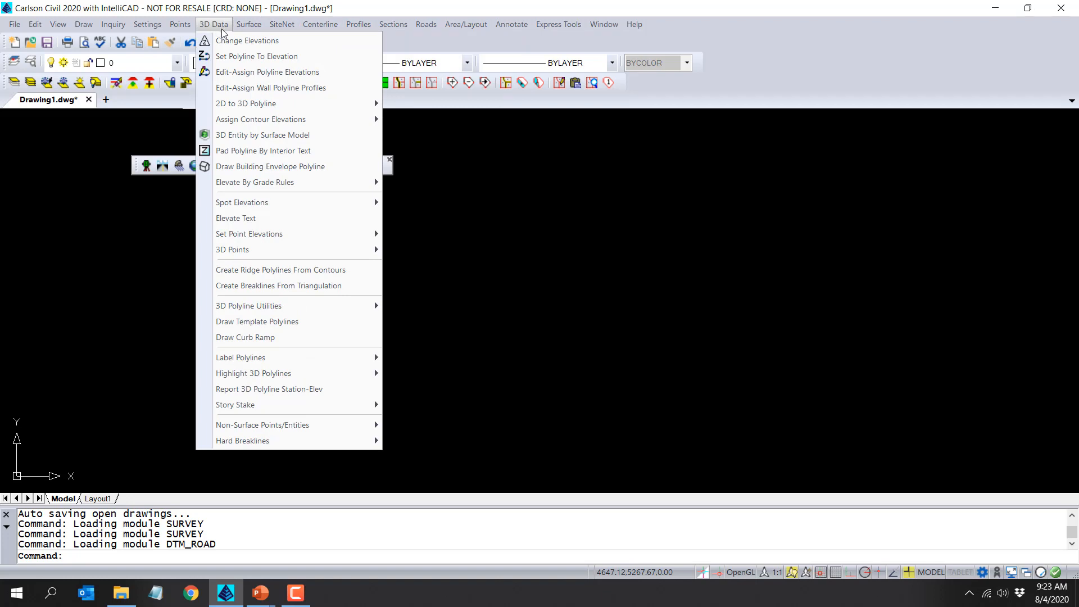
mouse_move(282, 25)
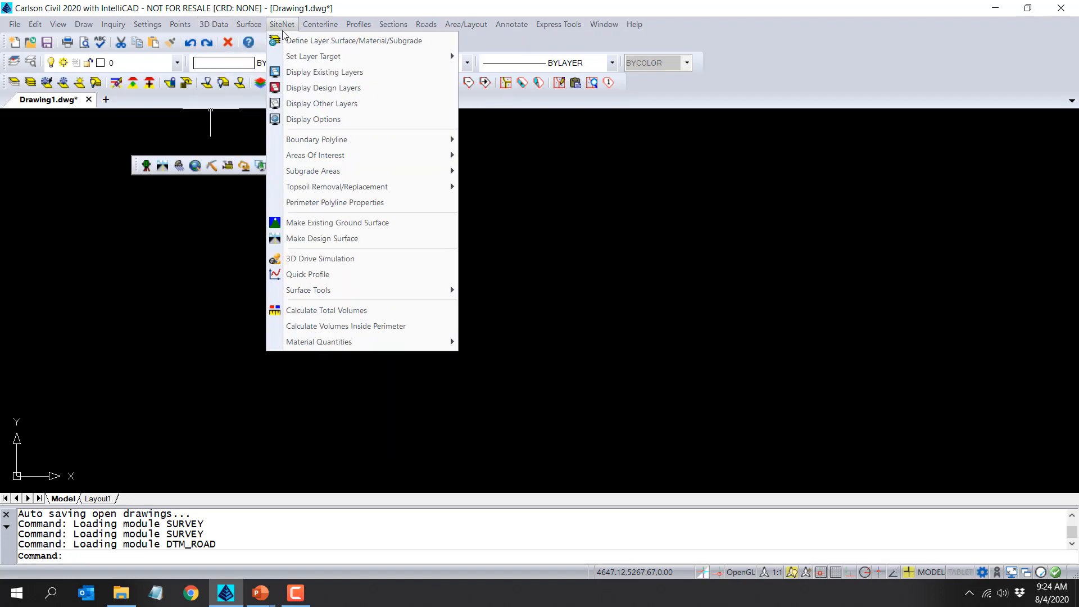
mouse_move(418, 33)
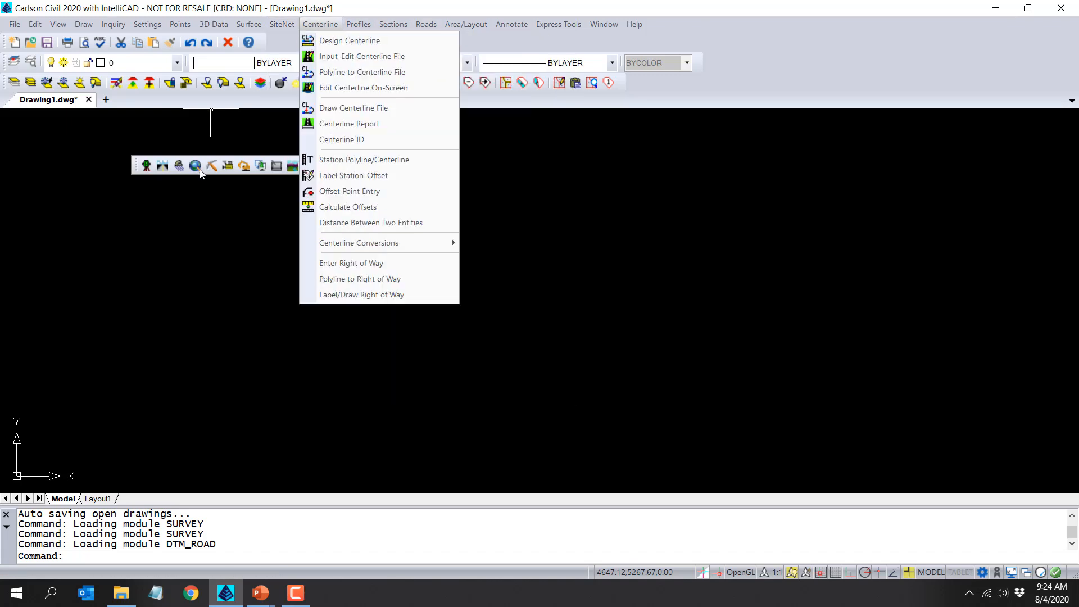
click(186, 224)
click(150, 259)
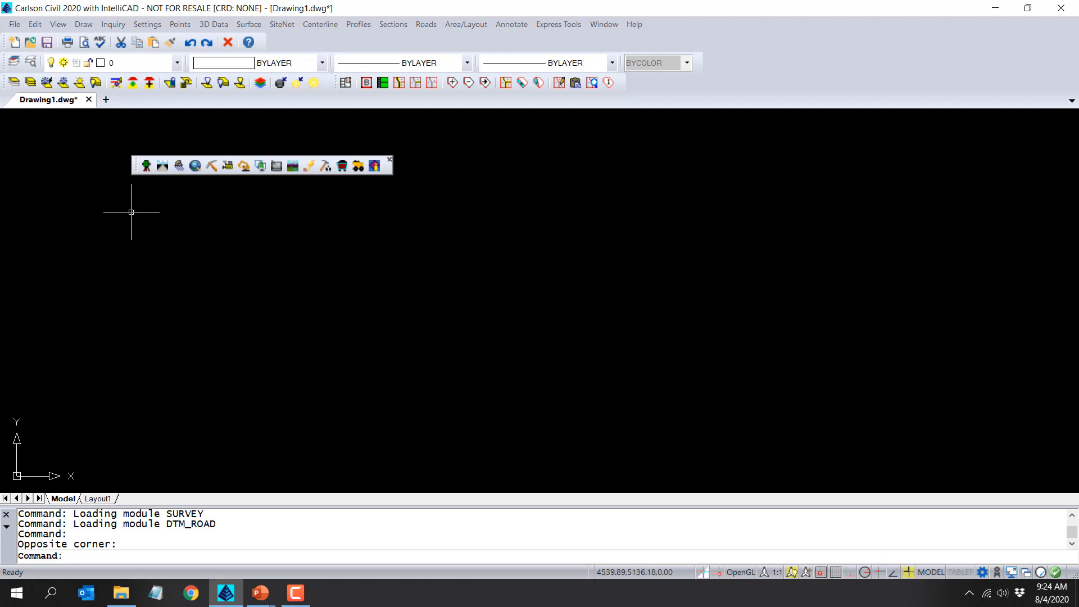
Reload the Survey module and dock the floating module toolbar back beside the standard toolbar.
click(140, 167)
drag(135, 167, 333, 41)
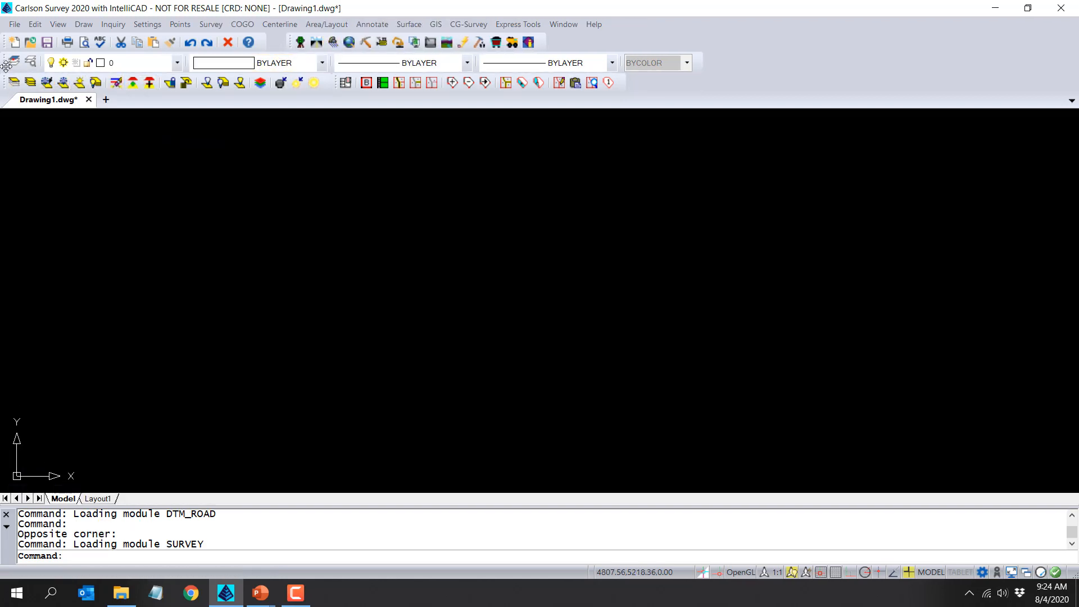
Examine the data exchange options: file import and export formats, Civil 3D objects, point format conversions and surface data import/export.
click(15, 26)
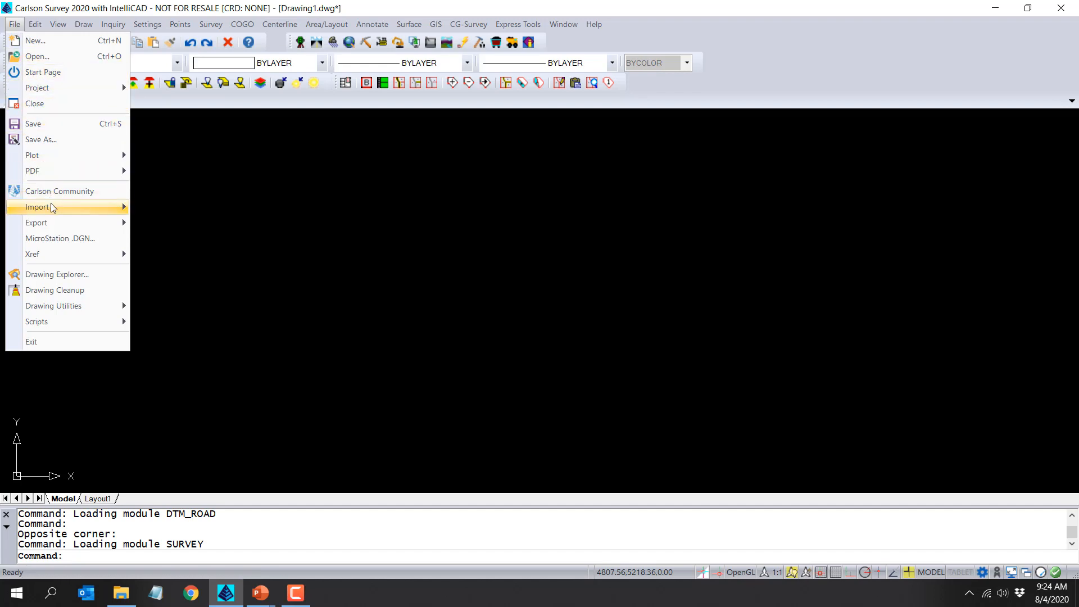
mouse_move(50, 208)
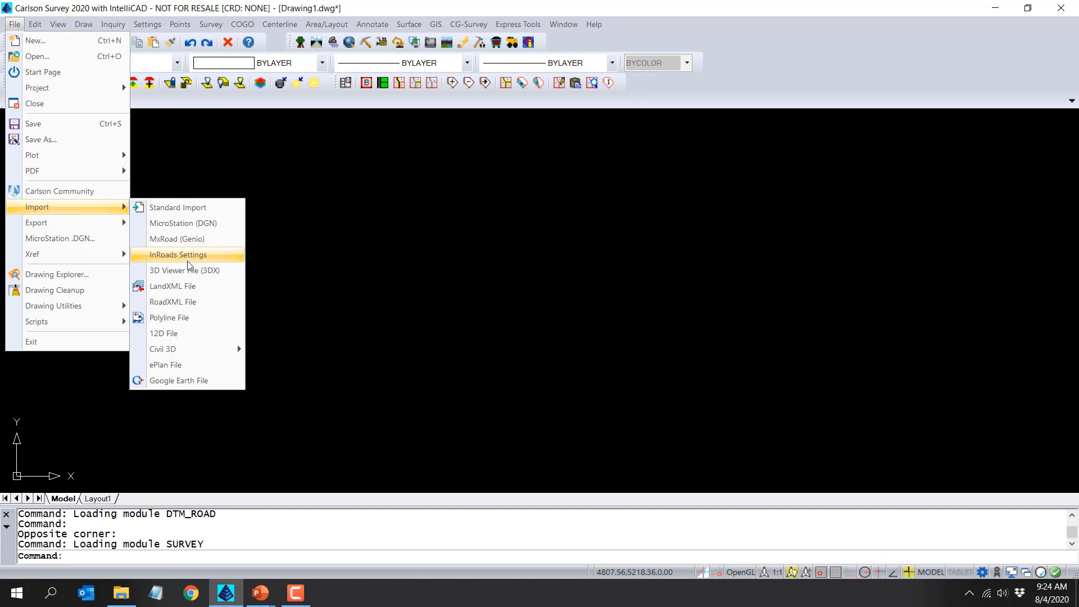
mouse_move(221, 348)
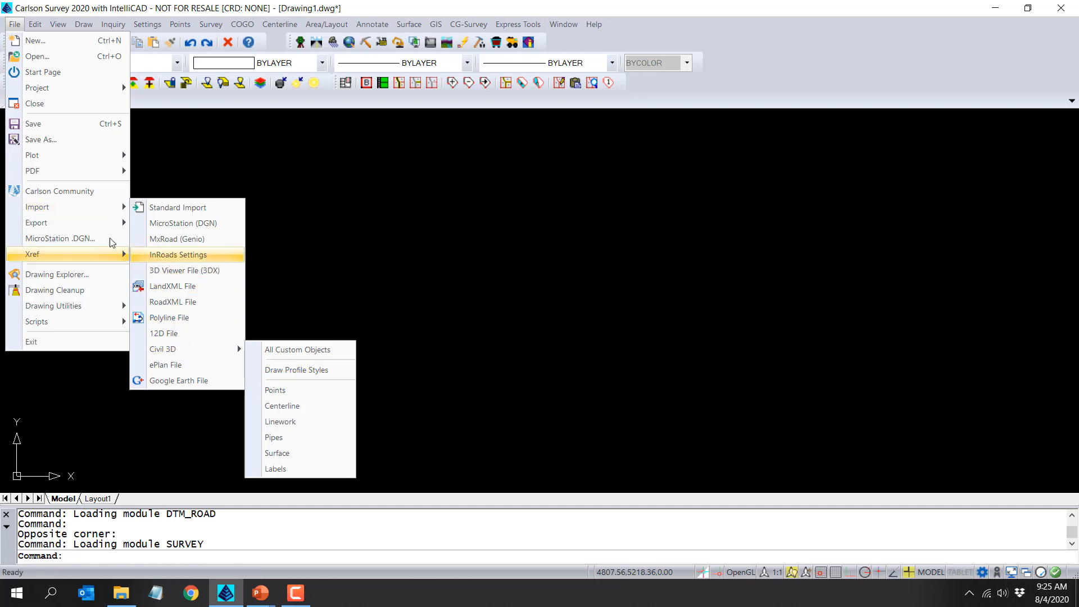
mouse_move(86, 222)
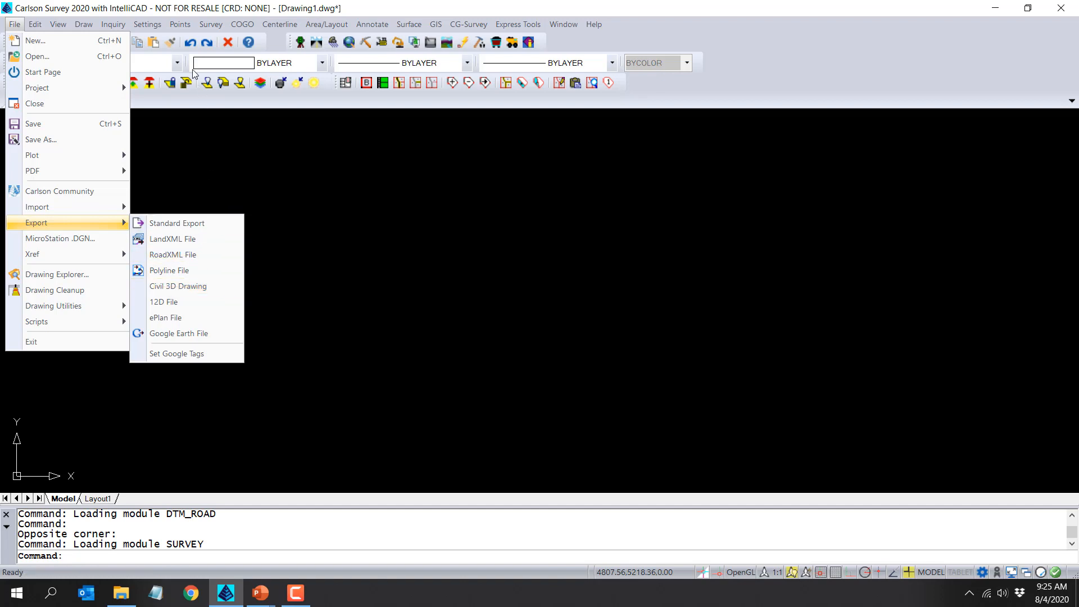
mouse_move(176, 28)
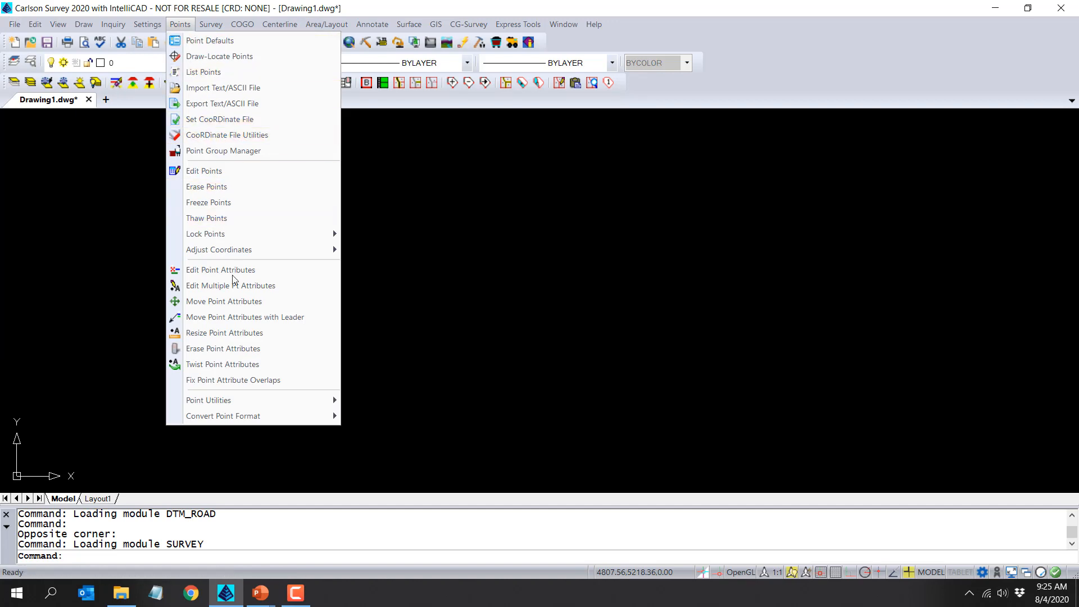
mouse_move(264, 415)
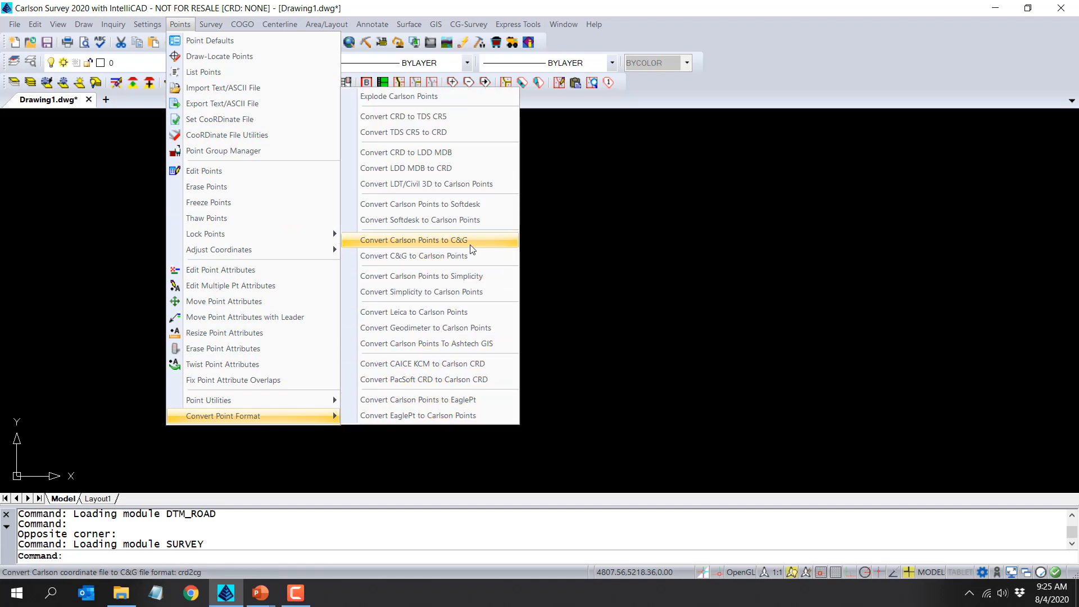
mouse_move(408, 24)
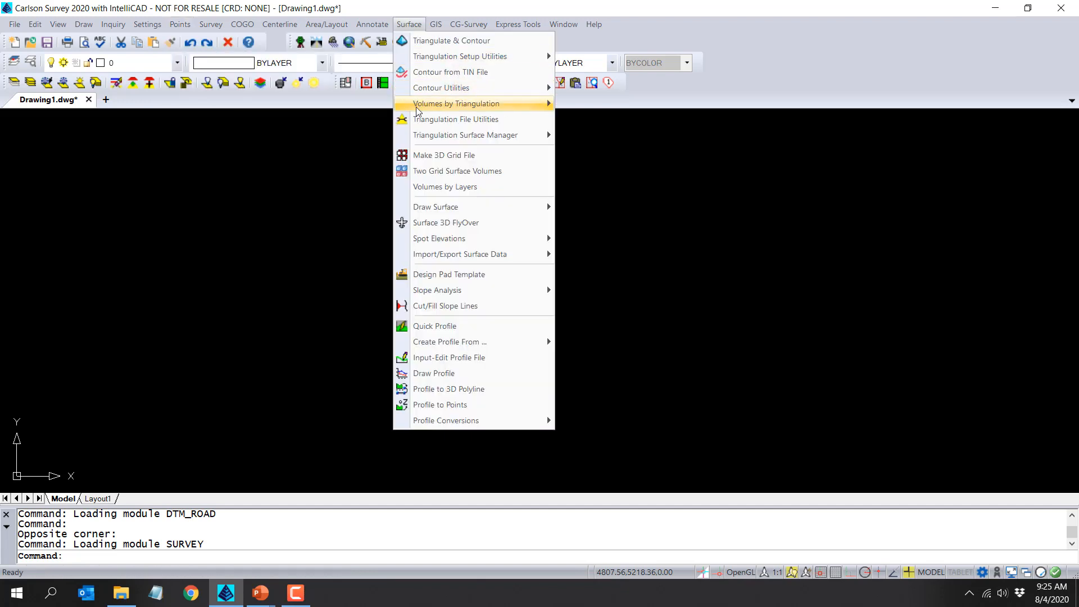
mouse_move(443, 259)
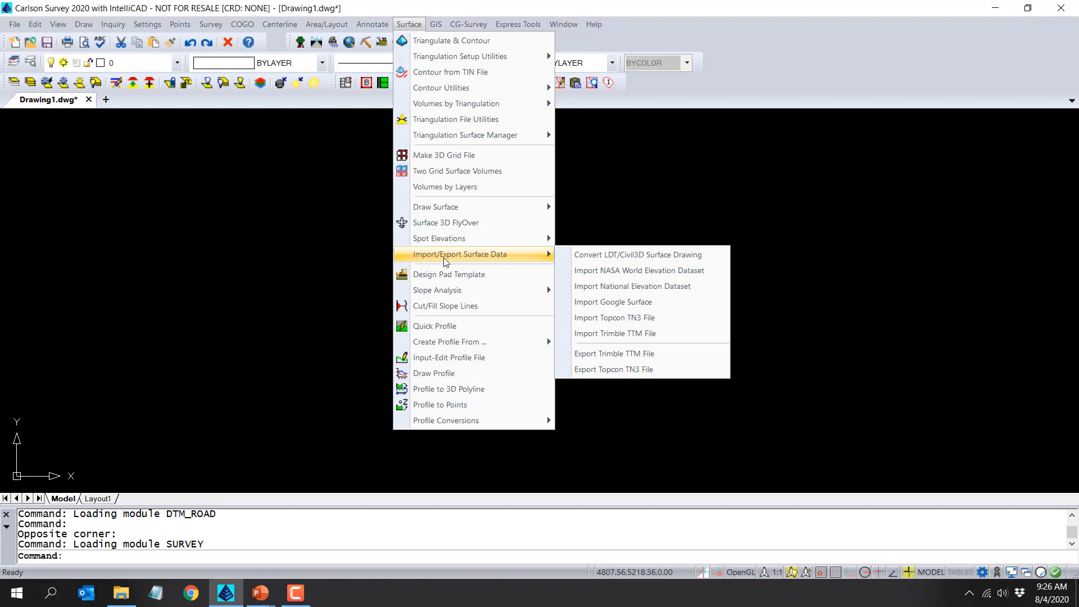
click(434, 5)
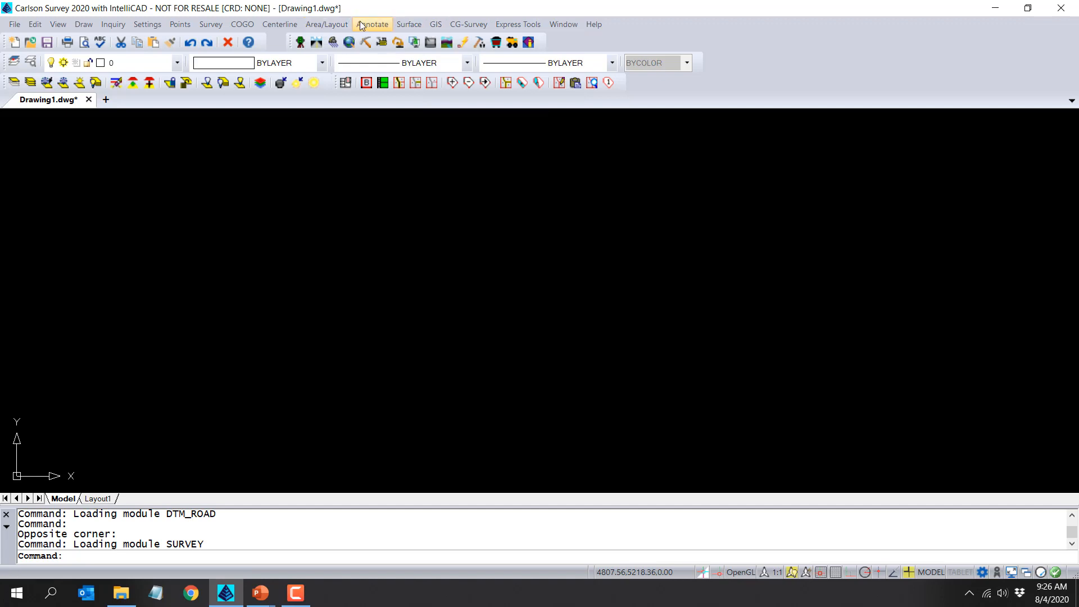
Review the project and data folder settings and accept them with the Drawing Folder setup.
click(158, 29)
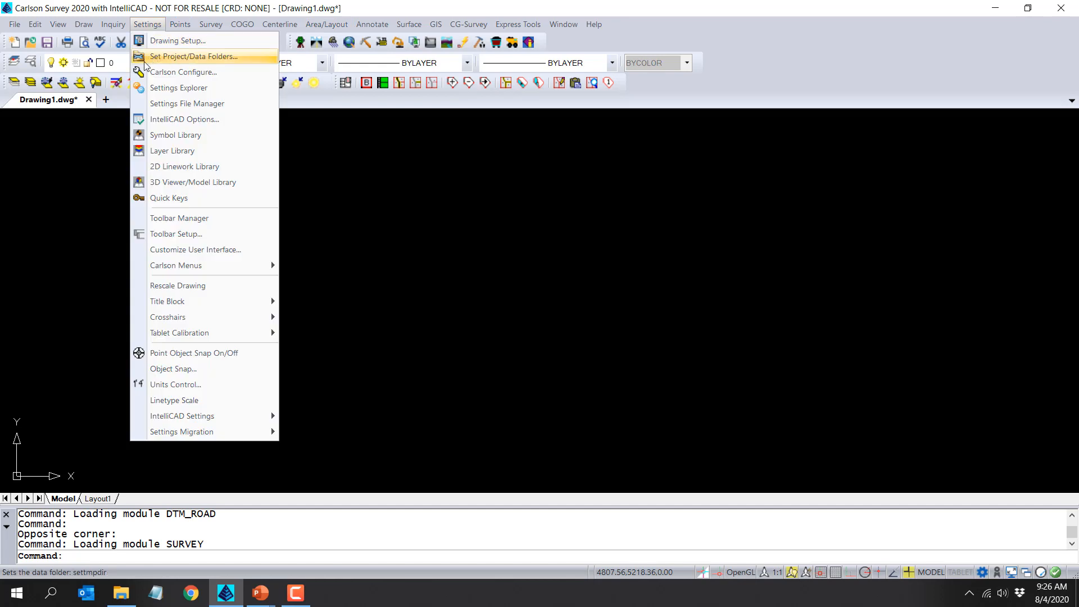
click(169, 56)
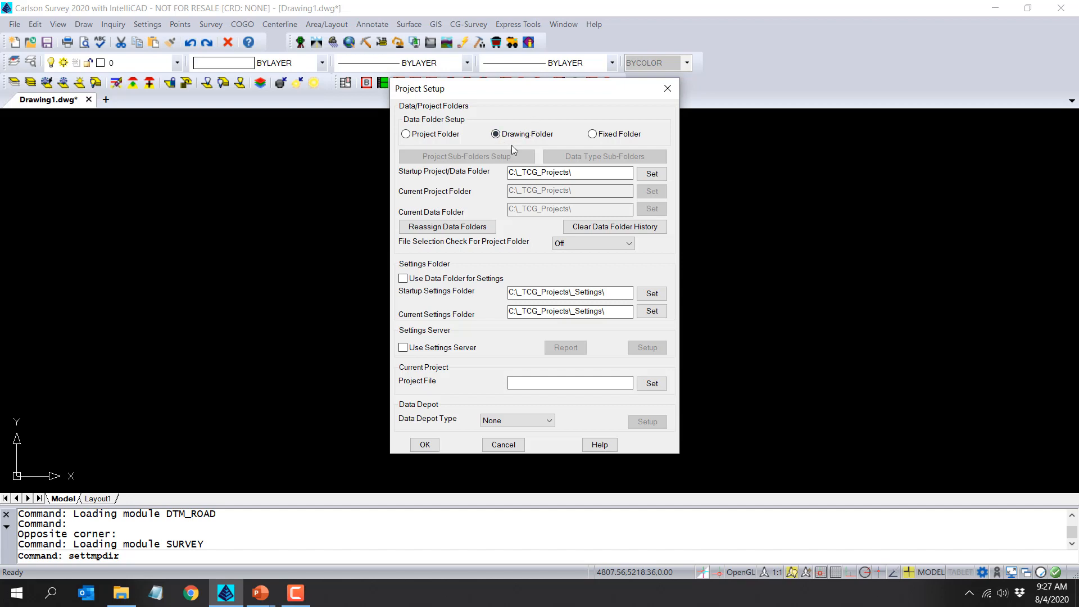
click(425, 444)
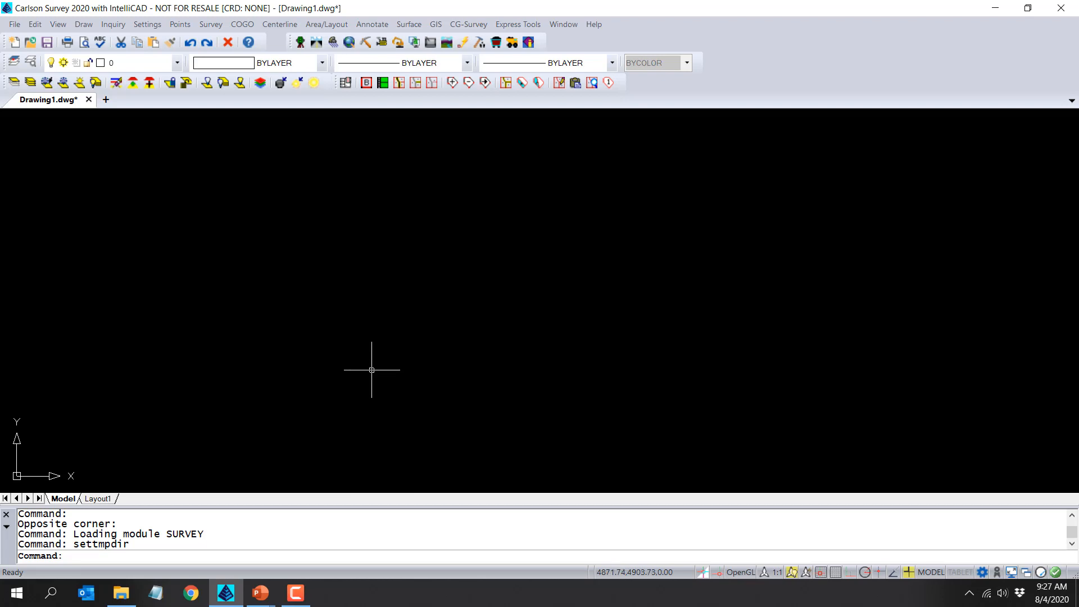
Create a new drawing based on the carlson.dwt template.
click(14, 44)
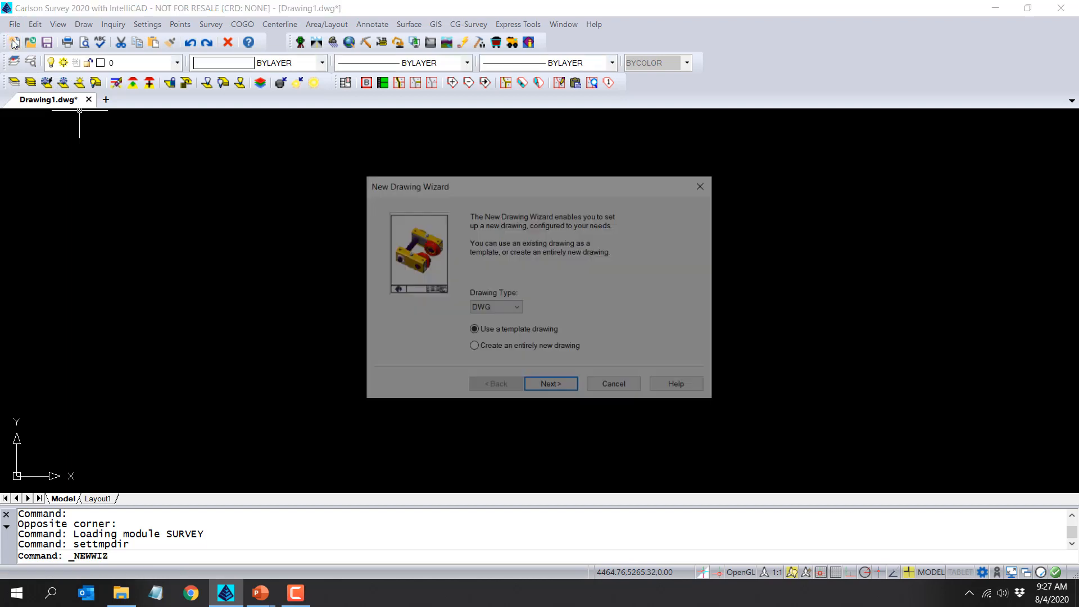
click(554, 388)
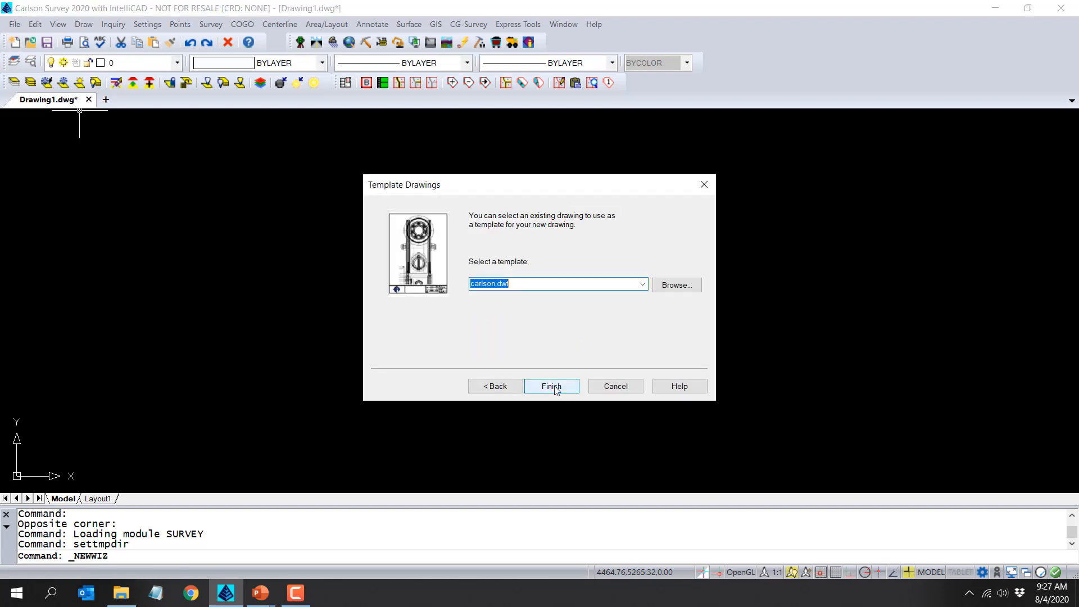
click(537, 388)
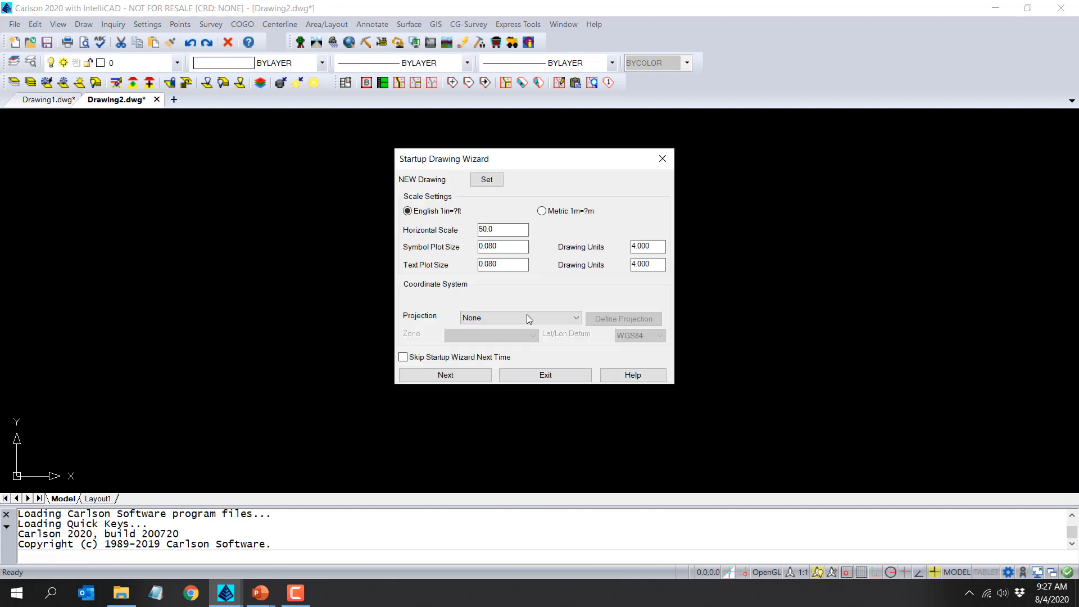
Set the new drawing's file to 2020-08-04_survey01 in the 01_Intro_Survey folder of the 2020-08-04_OverviewOfCarlson project.
click(481, 184)
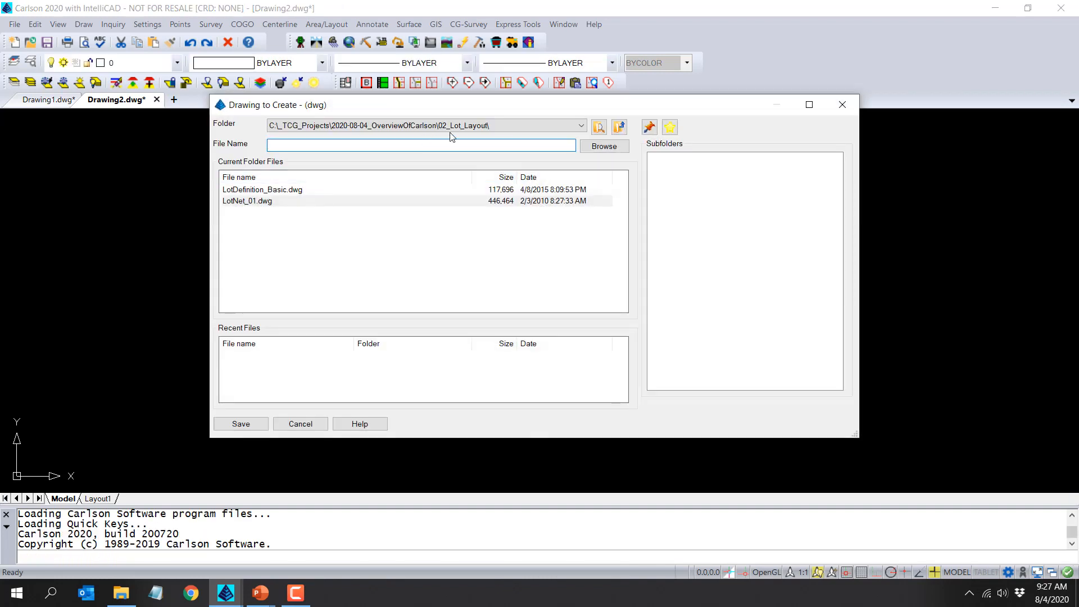
click(539, 130)
click(481, 137)
click(664, 159)
double_click(664, 159)
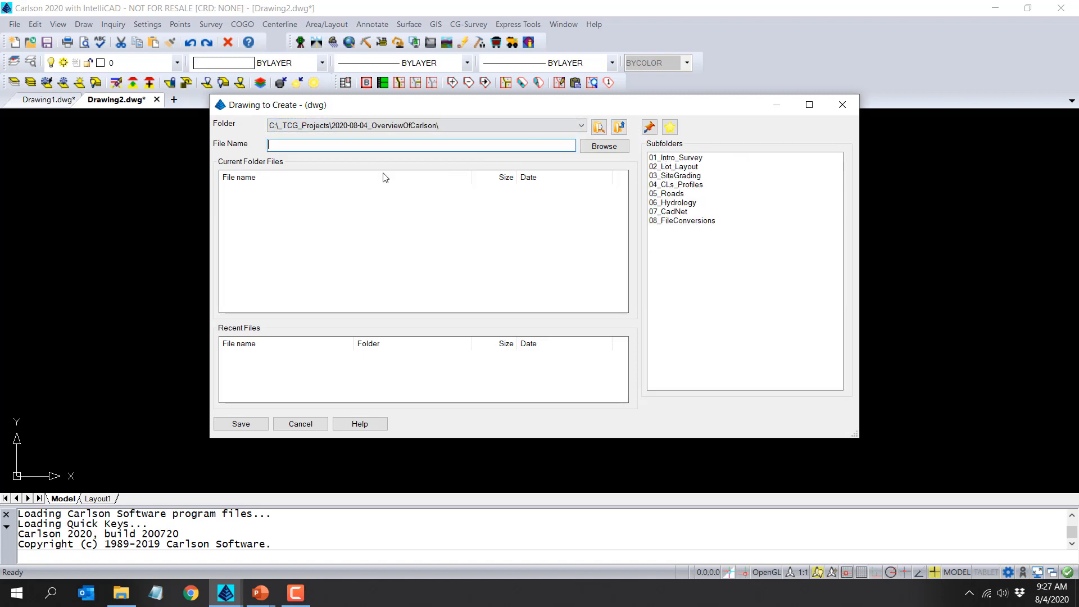
double_click(681, 159)
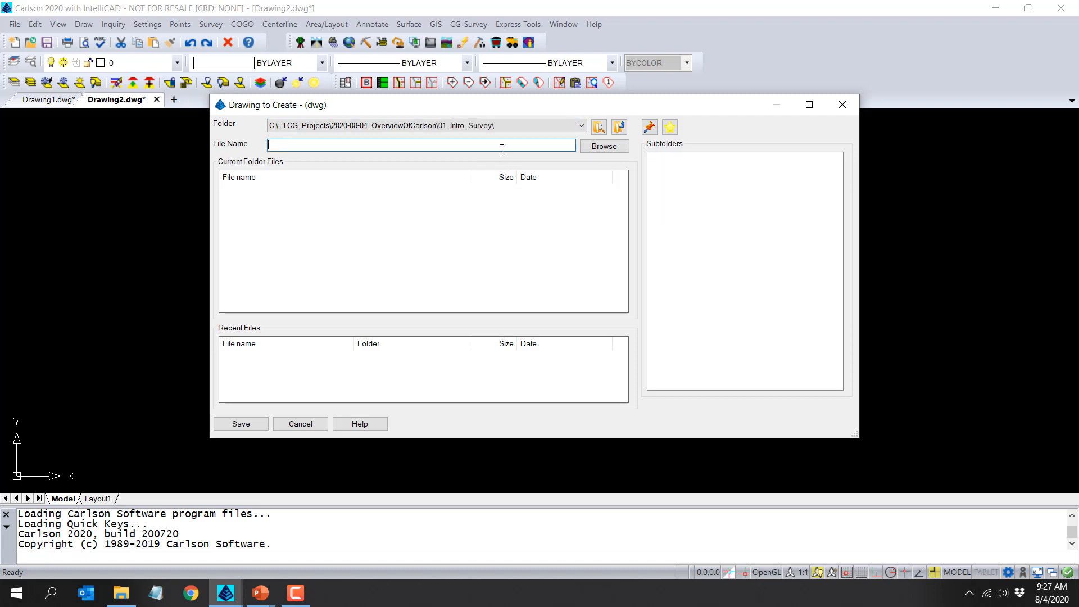
text(2020-08-04_survey01)
key(Return)
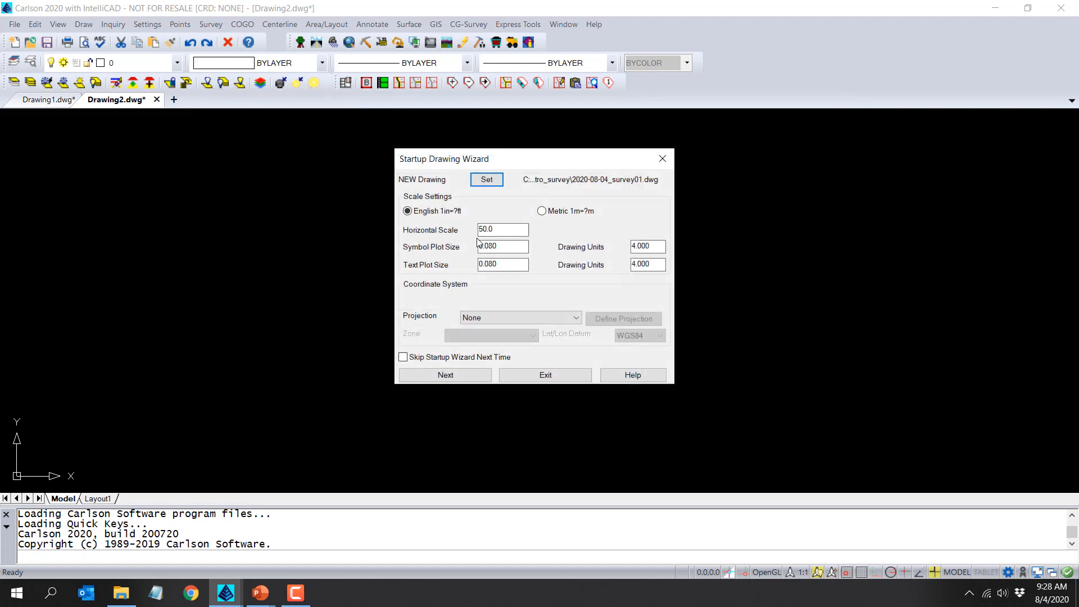
Set the drawing's coordinate system to State Plane 83, zone NC, and continue to the data file setup.
click(501, 315)
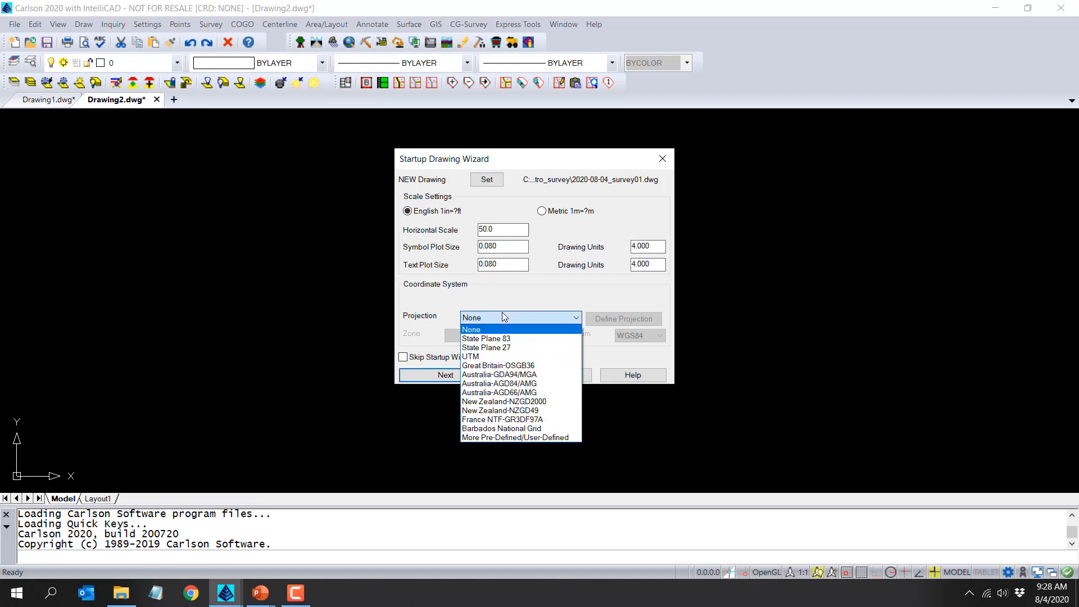
click(514, 336)
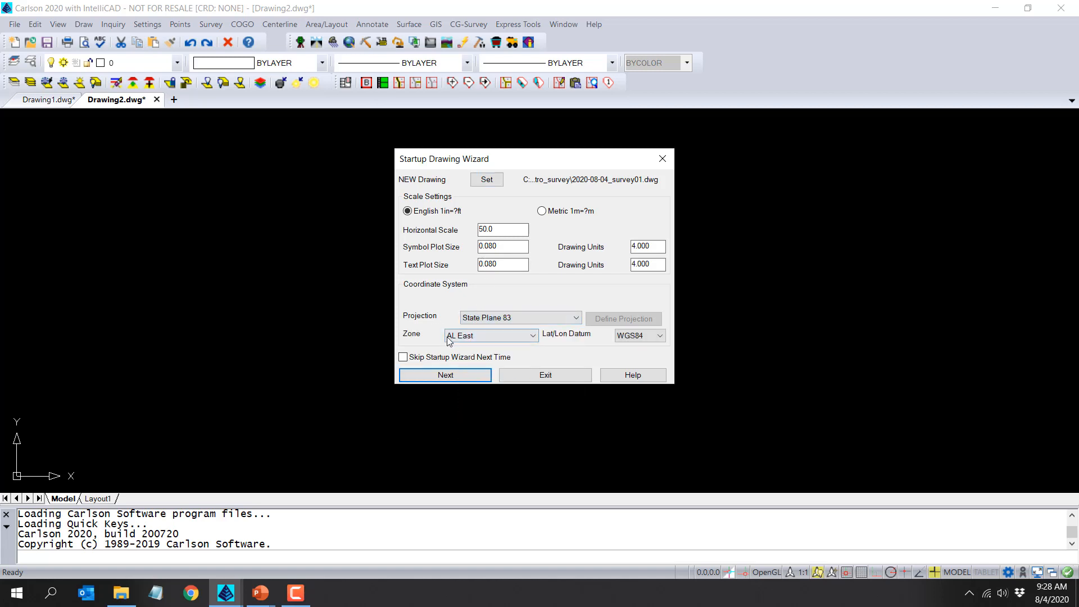
click(514, 335)
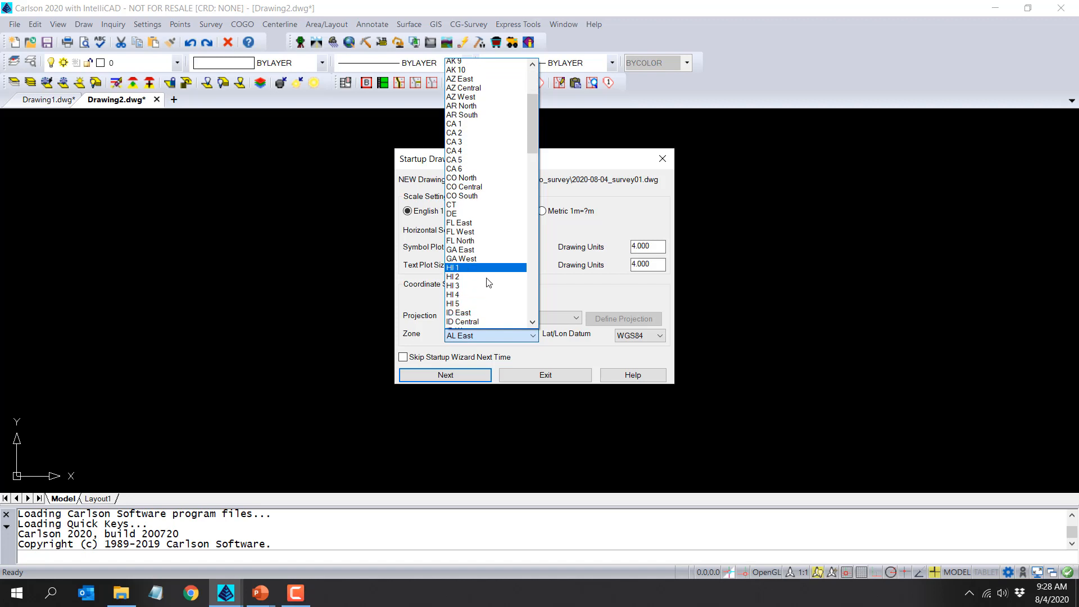
scroll(480, 281, down, 10)
scroll(487, 282, down, 10)
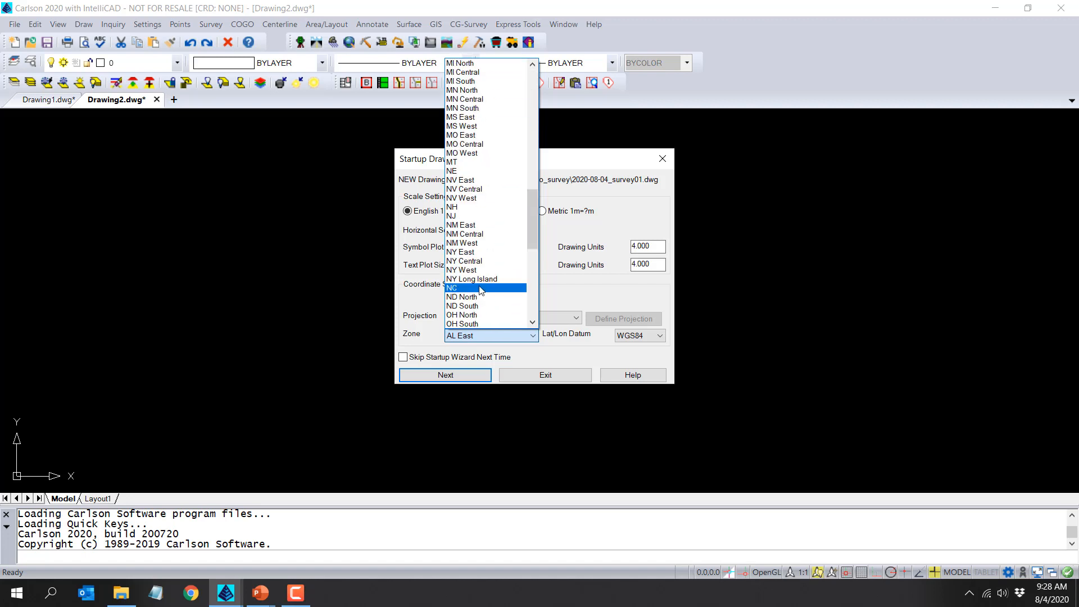
click(481, 289)
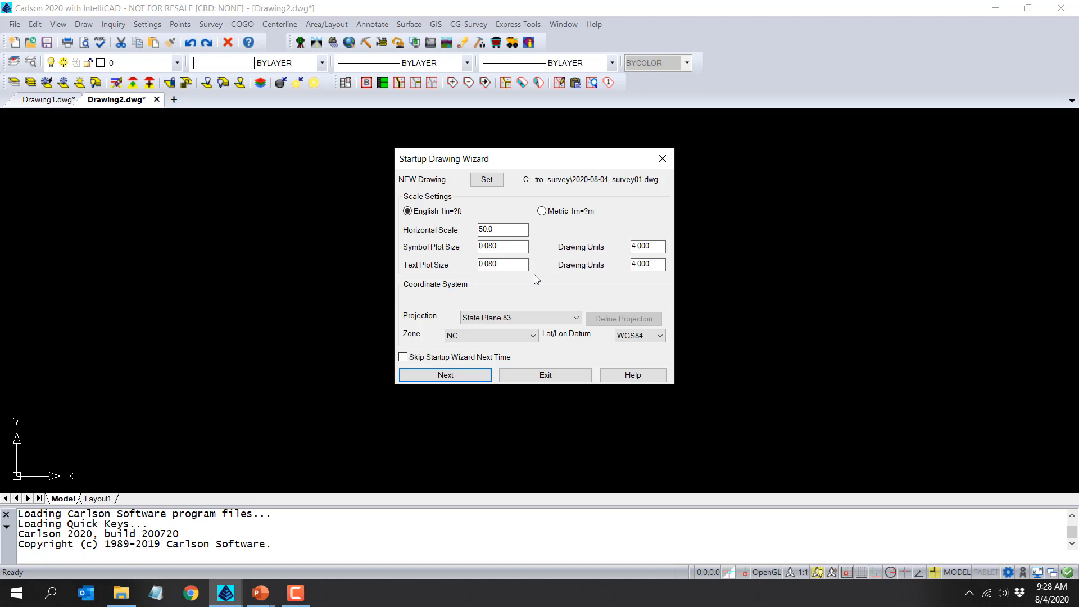
click(477, 377)
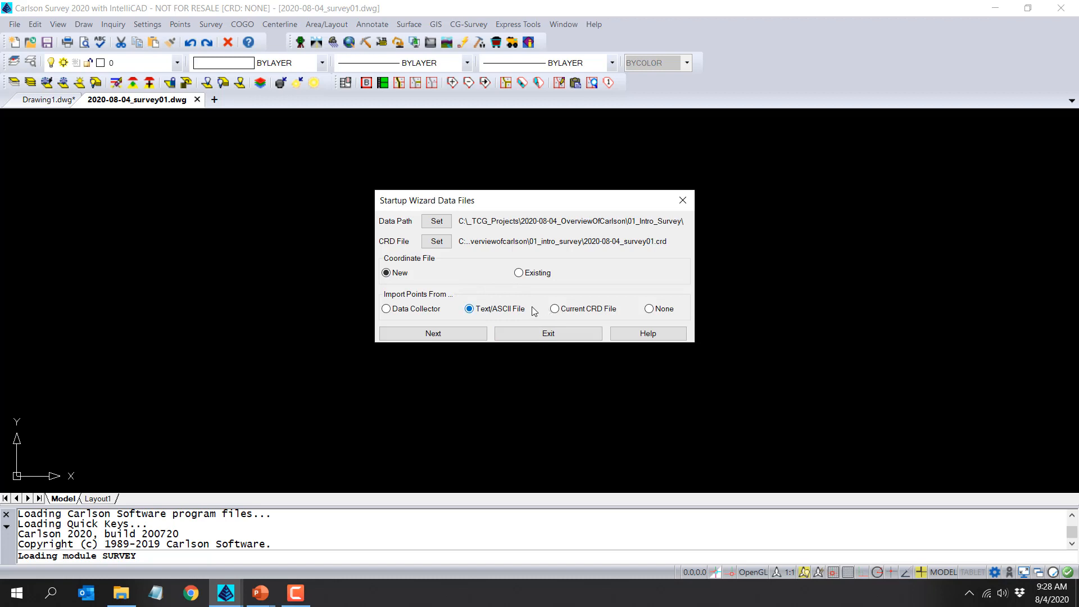
Import the points from the text file 2020_Carlson_Sample.txt into the new coordinate file, using the P,Y,X,Z,D coordinate order.
click(436, 334)
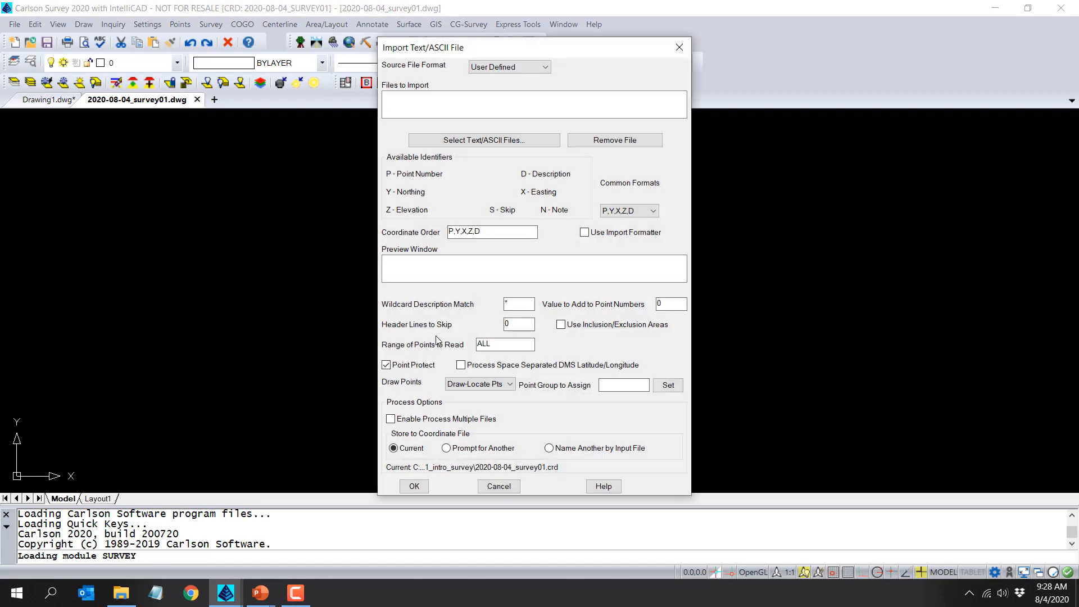
click(487, 142)
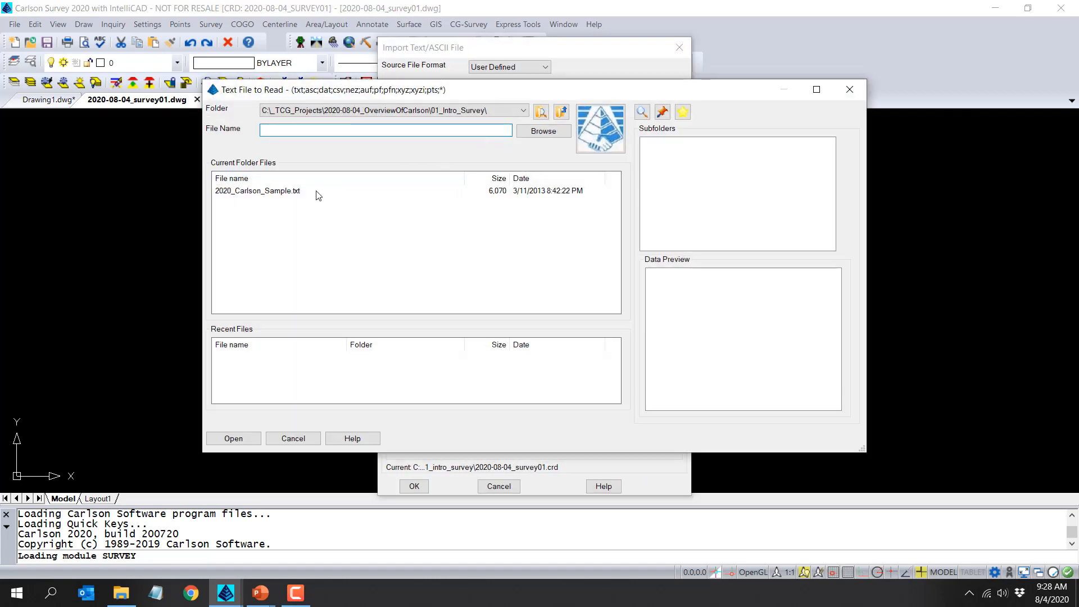
click(296, 192)
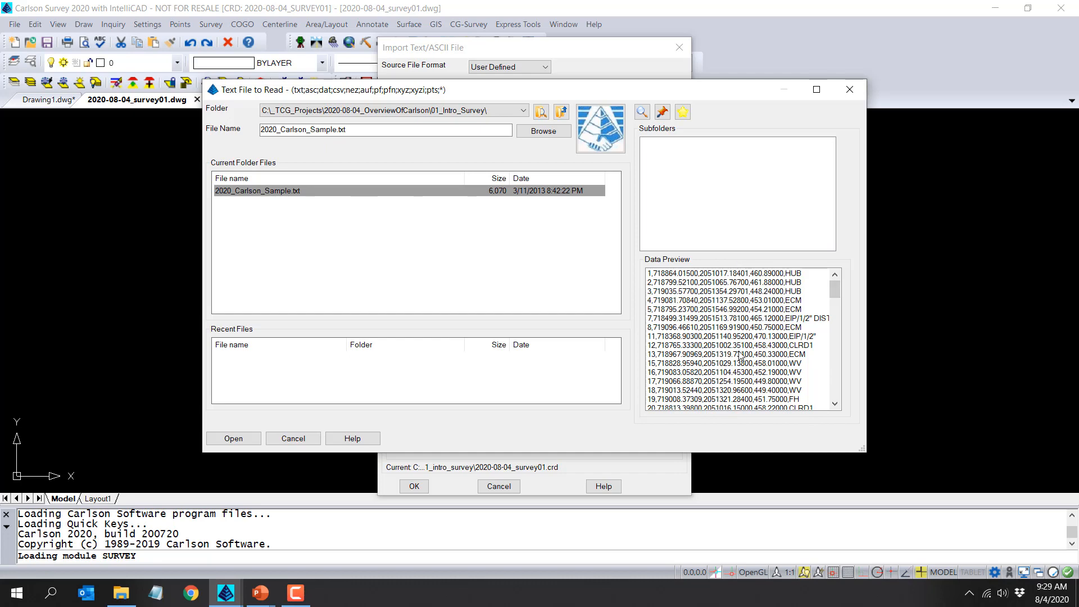
drag(834, 289, 851, 270)
click(233, 439)
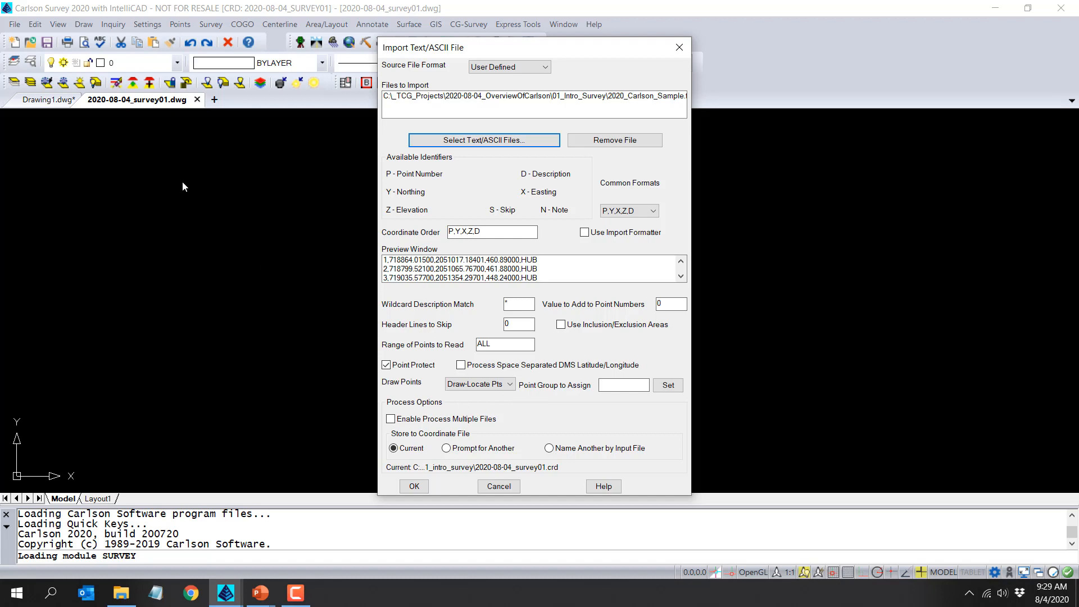
click(414, 486)
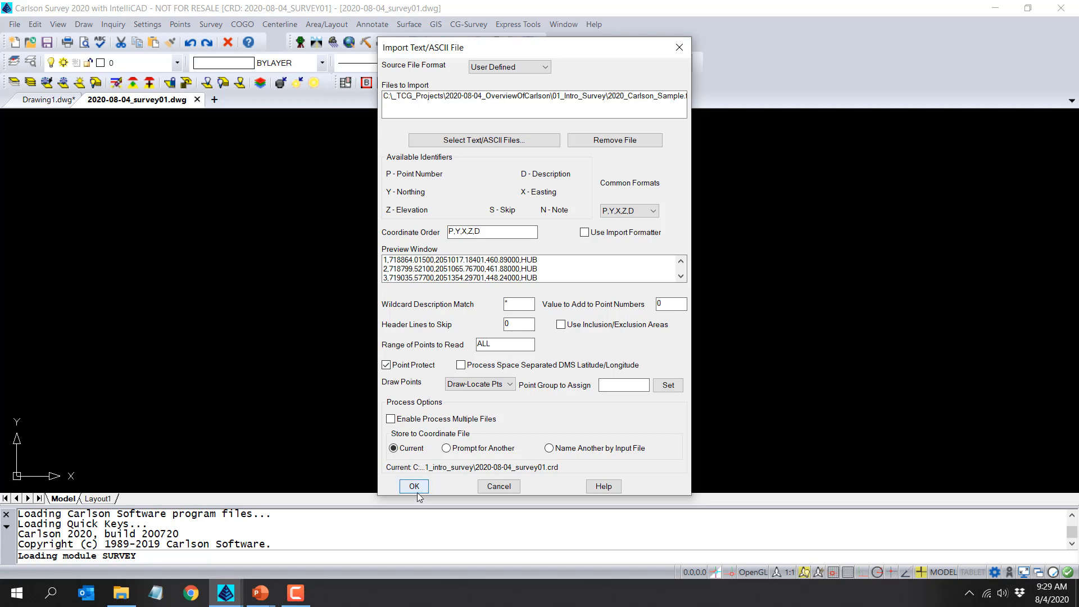
Finish the import and draw all the points with the SPT4 symbol on the PNTS layer.
click(637, 330)
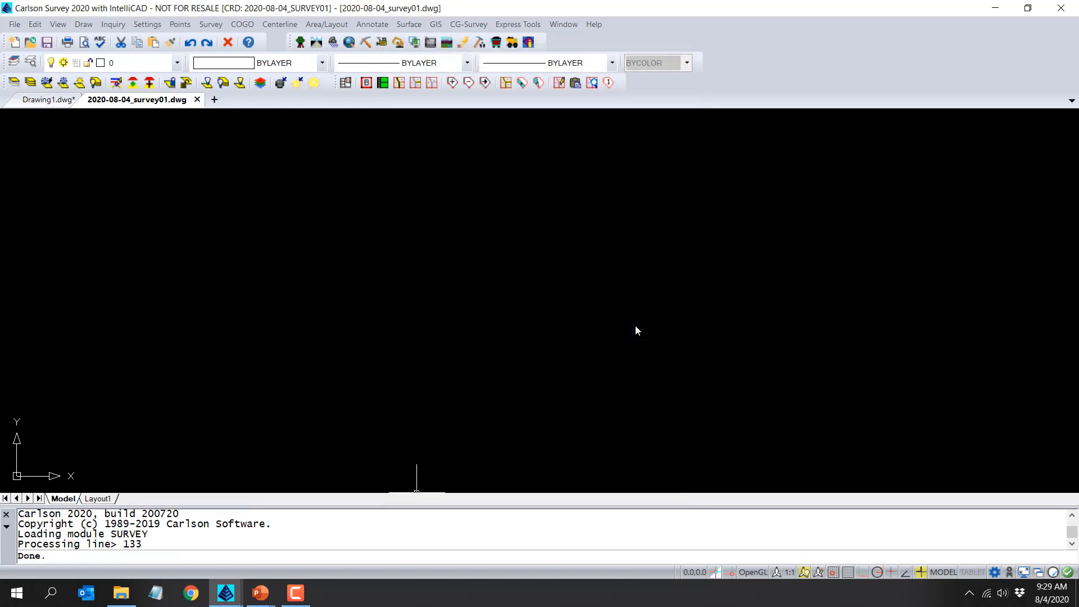
click(474, 301)
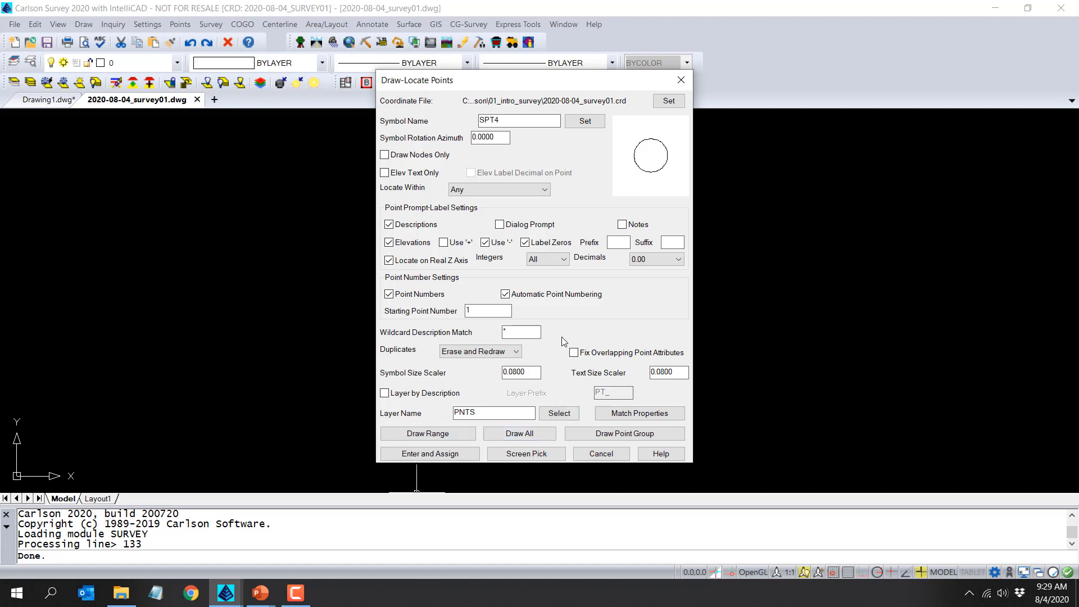
click(549, 439)
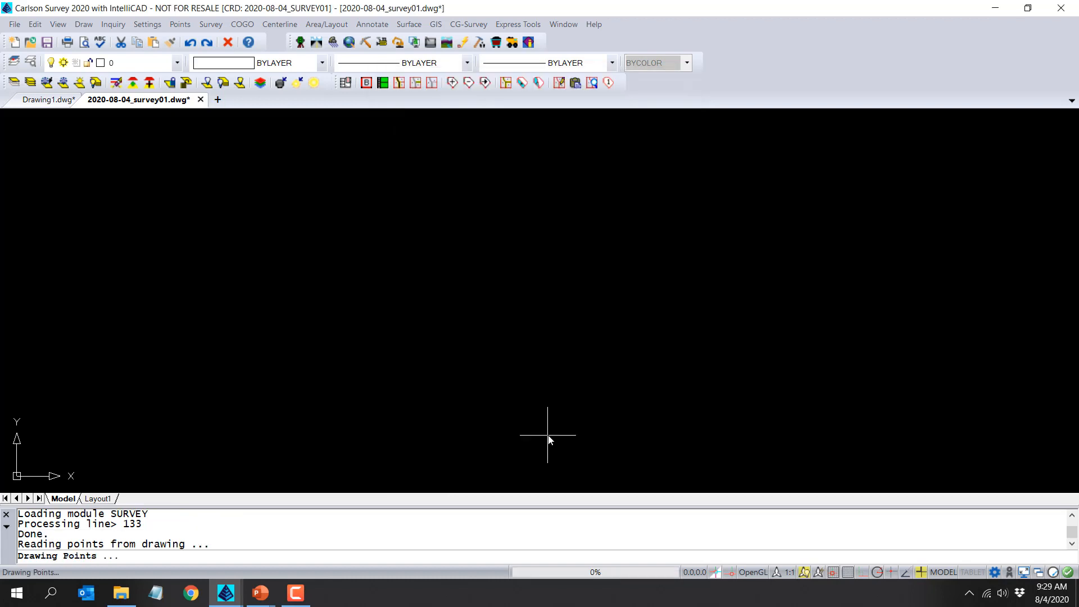
scroll(476, 337, down, 1)
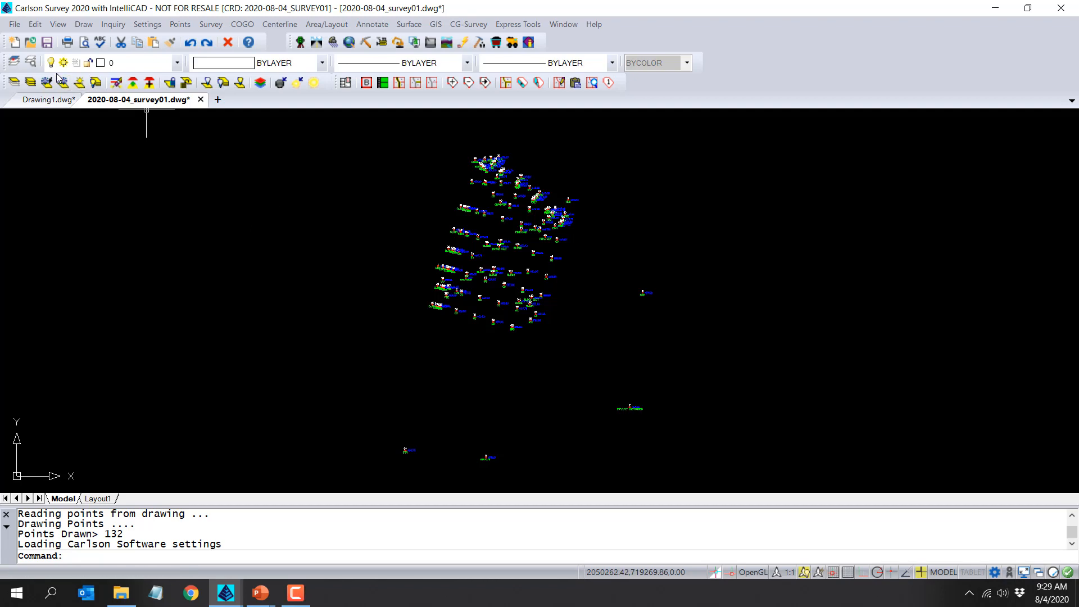
Change the color of the PNTELEV layer to cyan.
click(31, 62)
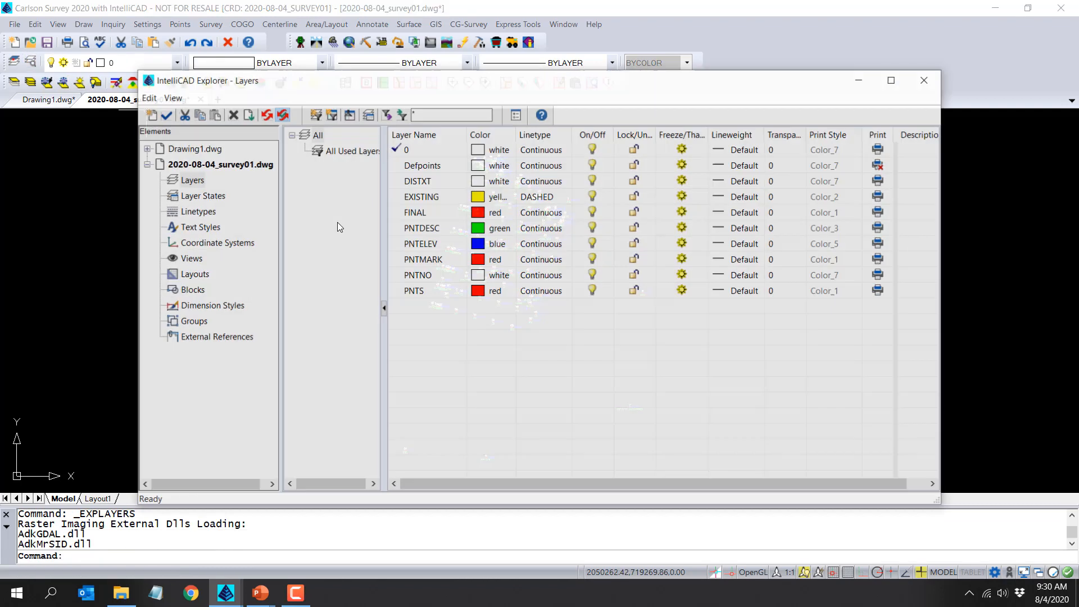
click(481, 249)
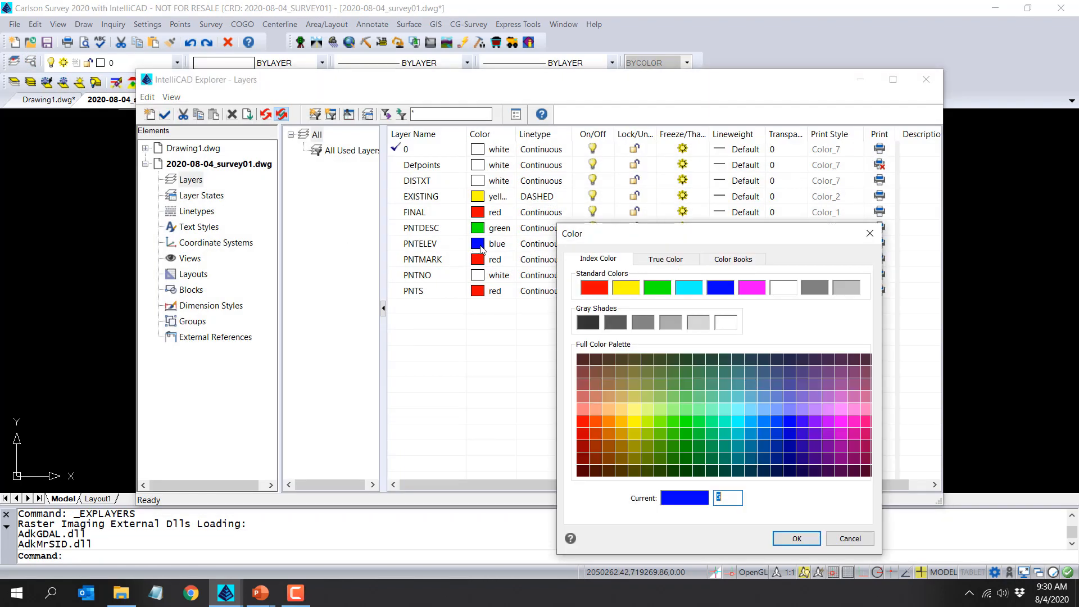
click(688, 288)
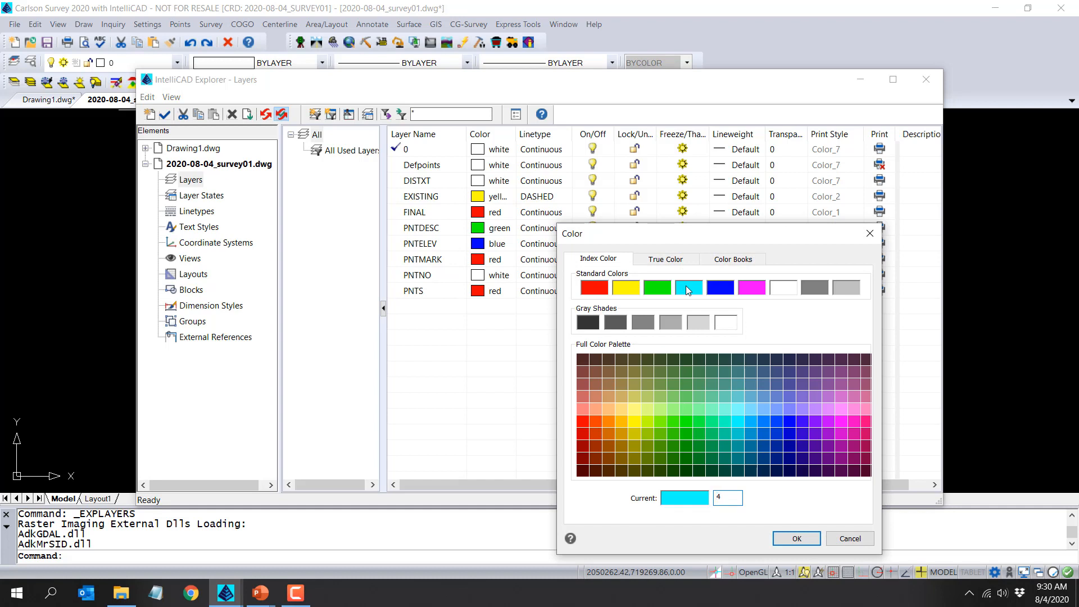
click(798, 539)
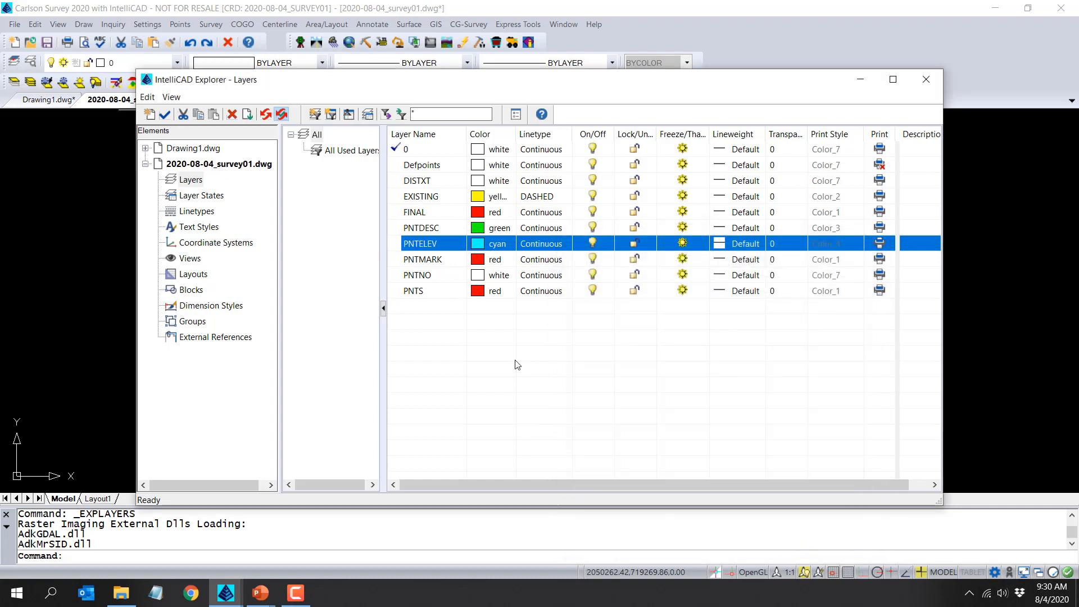
click(926, 81)
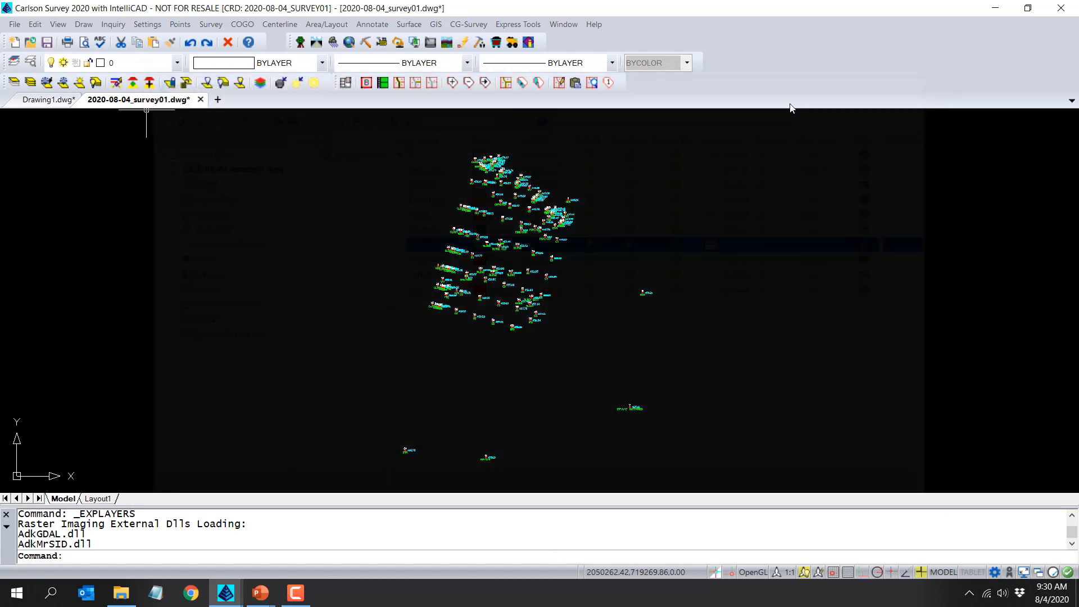
List the entities that make up point 50 and review their block, attribute and layer properties.
scroll(489, 343, up, 6)
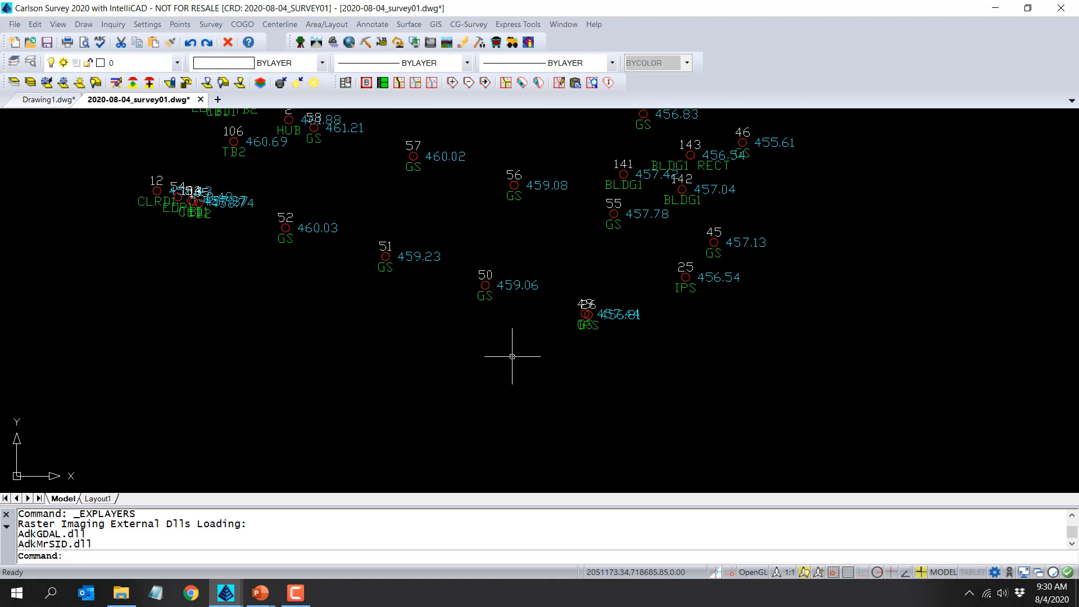
scroll(514, 354, up, 2)
text(LI)
key(Return)
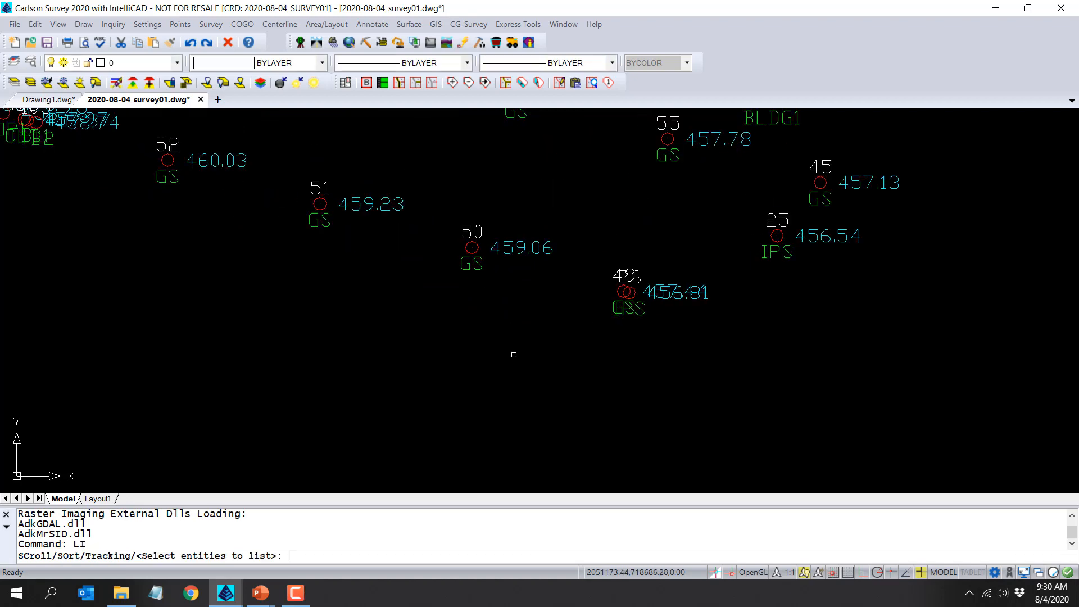
click(513, 354)
click(448, 186)
key(Return)
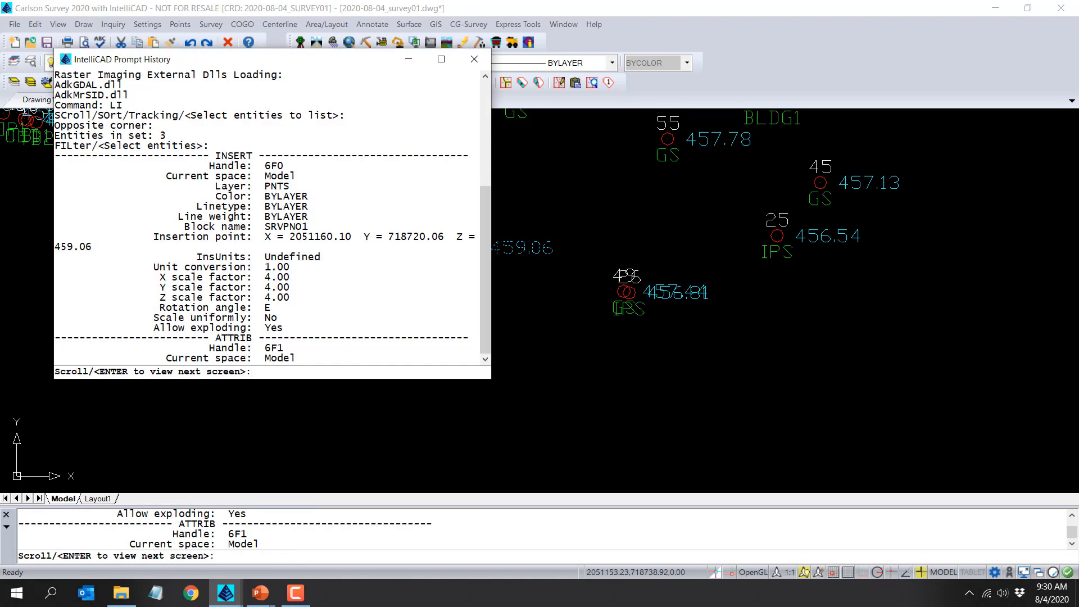
drag(215, 156, 256, 157)
key(Return)
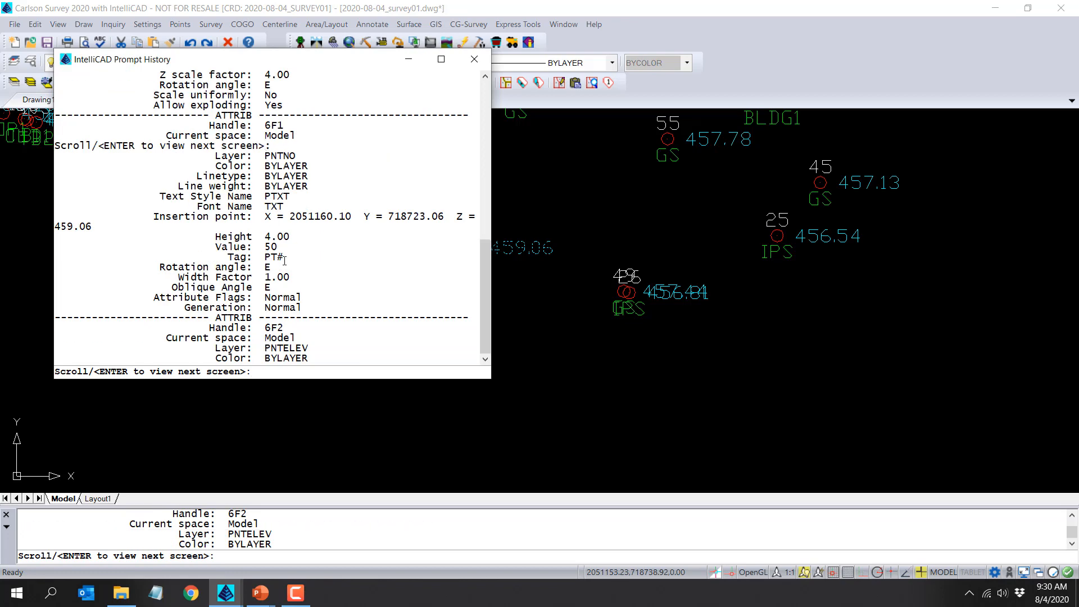
key(Return)
key(Return)
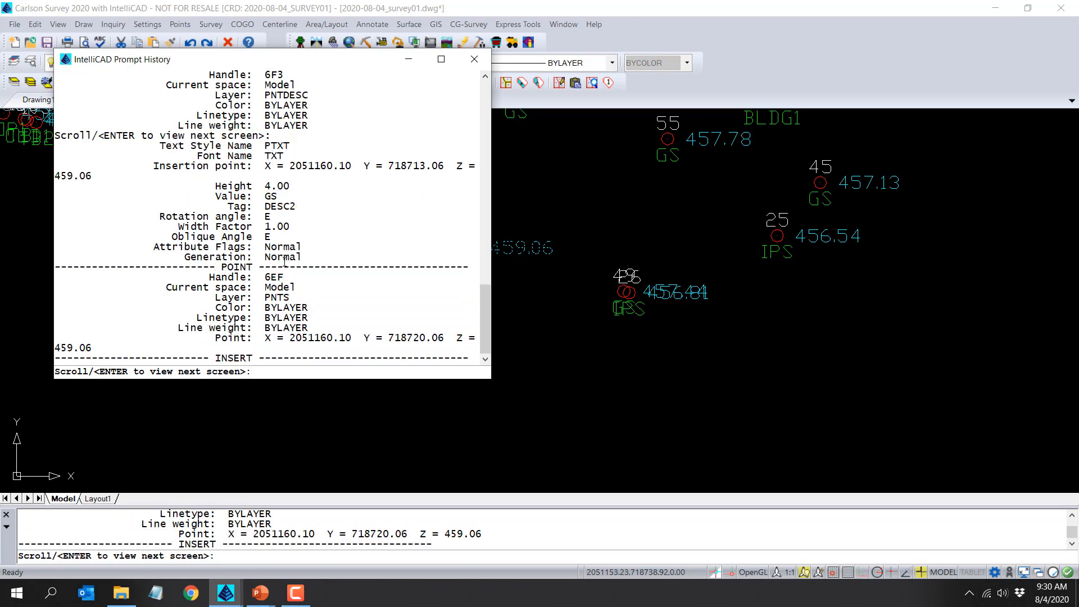
key(Return)
click(475, 59)
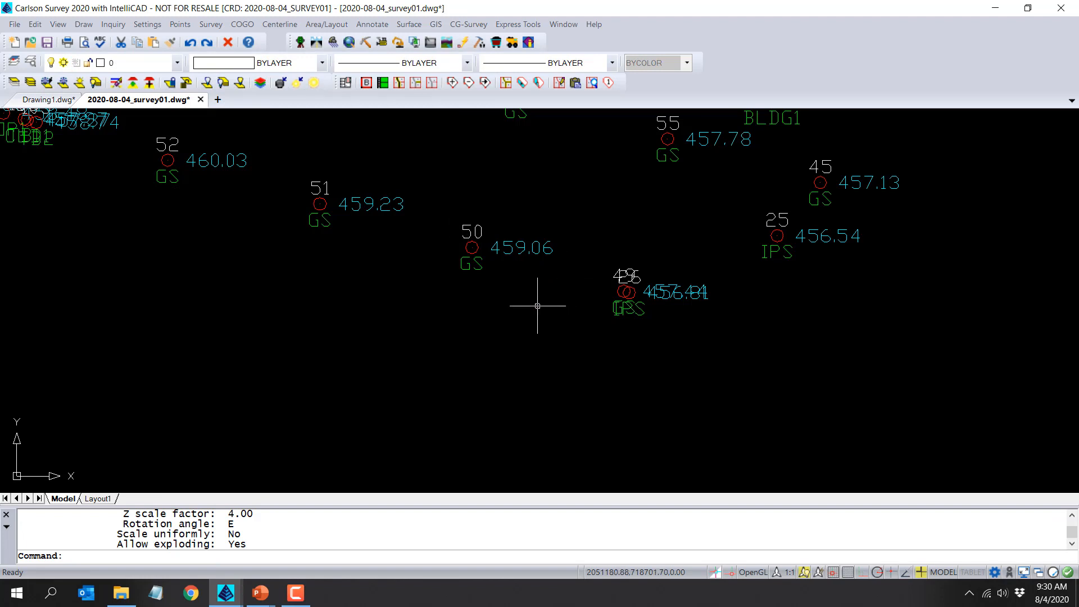
Open point 50 for editing and view its point history.
click(506, 253)
double_click(507, 254)
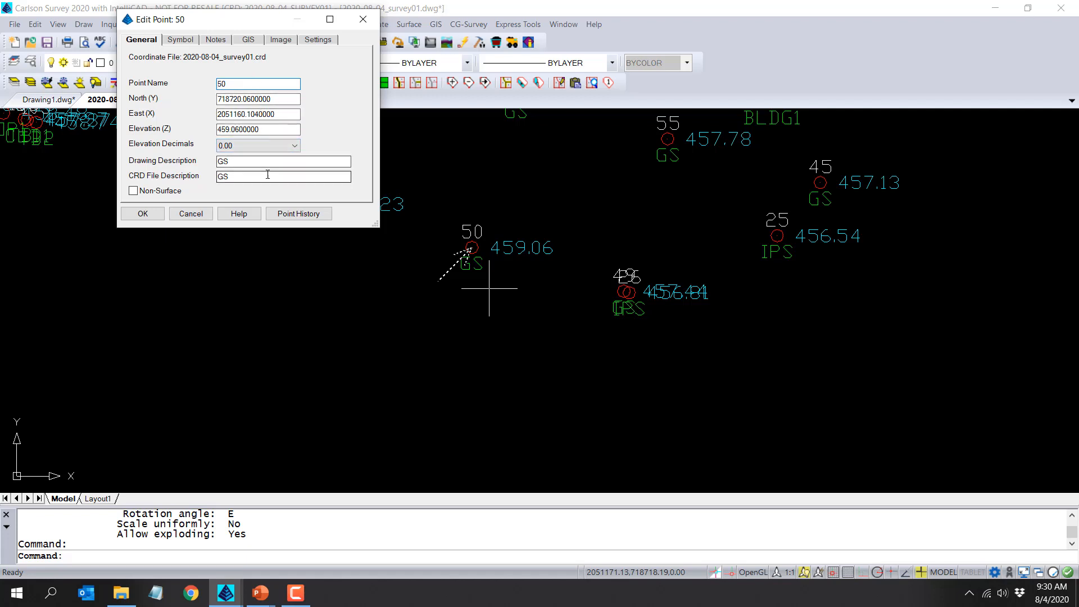
click(299, 214)
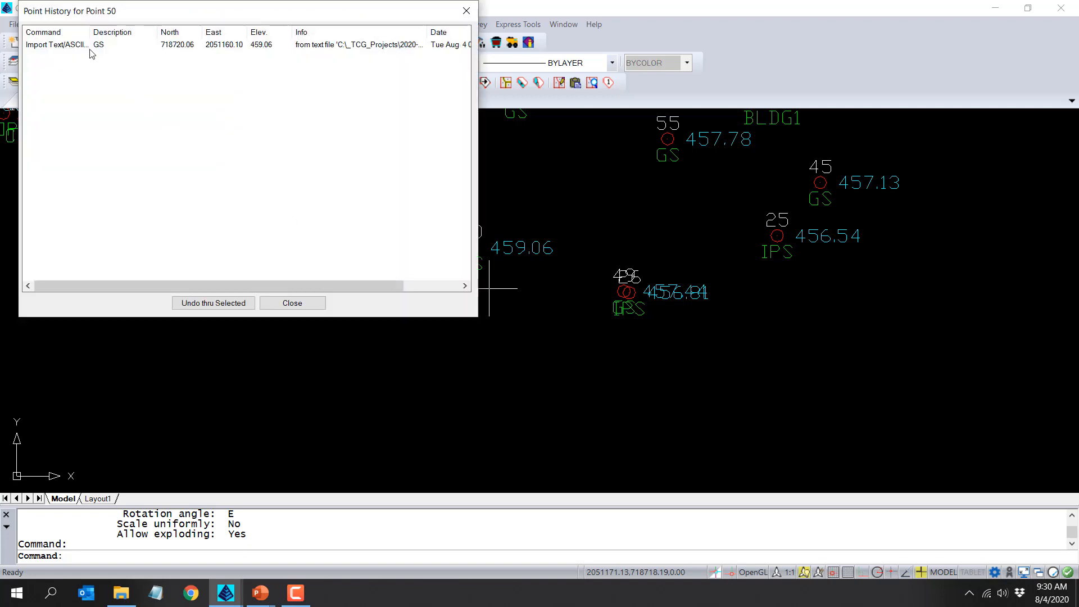
Inspect the import record in point 50's history, review its symbol, GIS and image data, and close the point editor.
click(80, 43)
drag(92, 35, 143, 35)
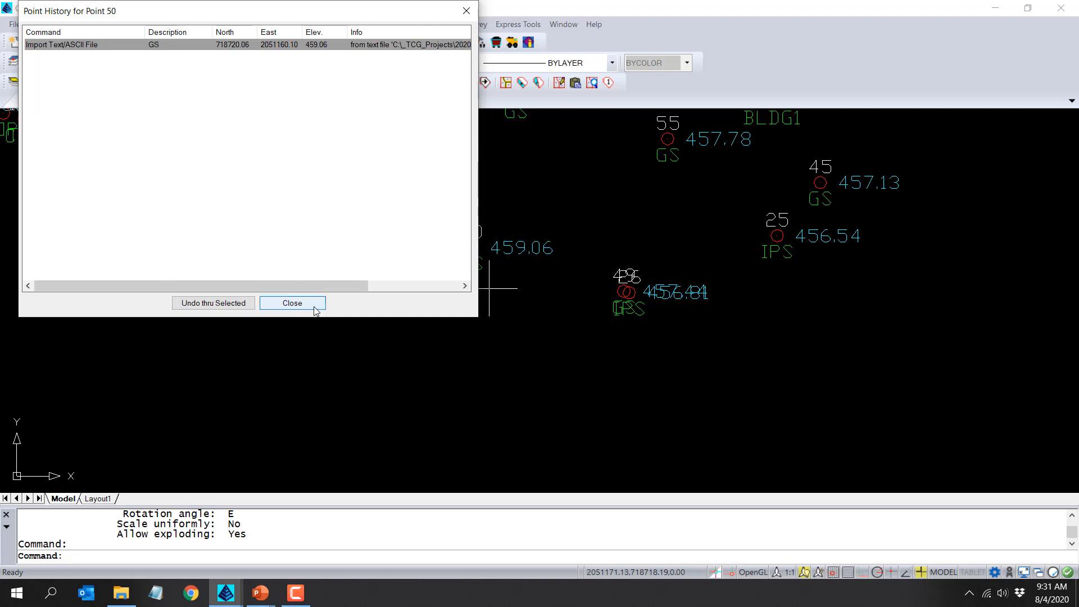
click(292, 303)
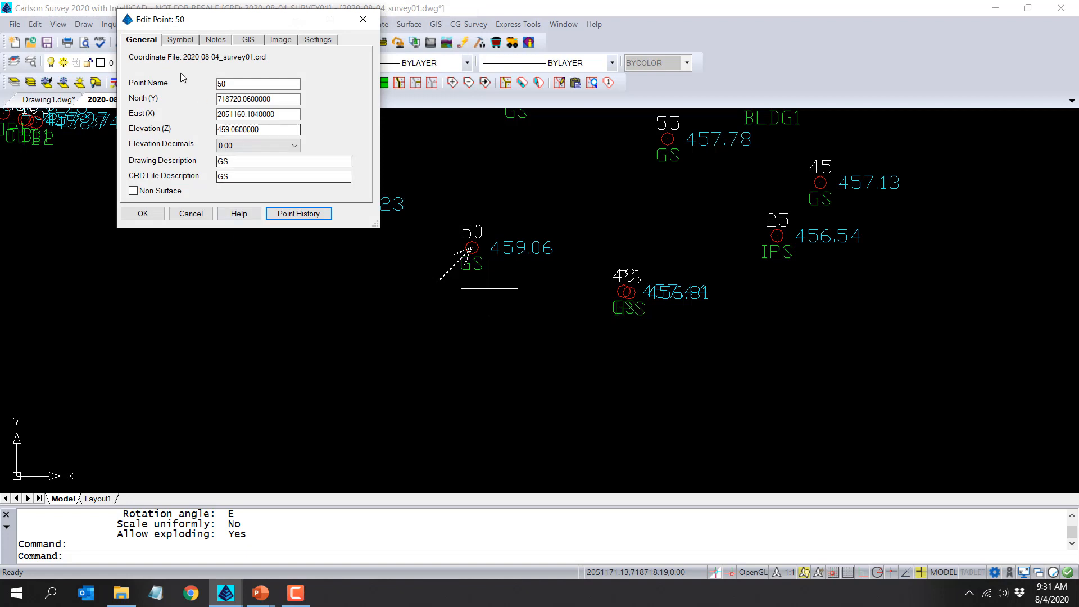
click(186, 41)
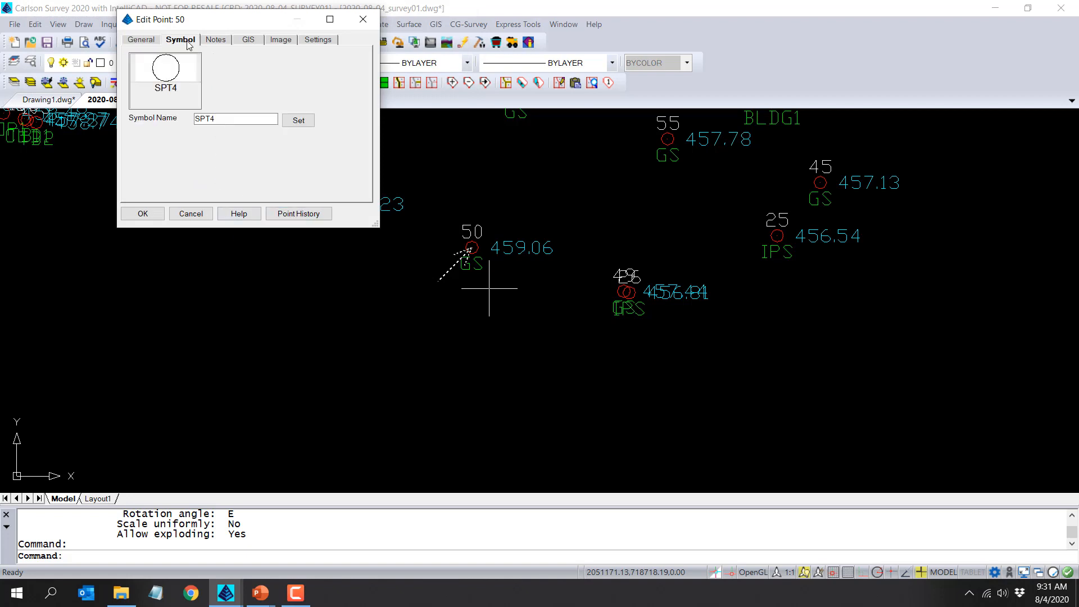
click(246, 39)
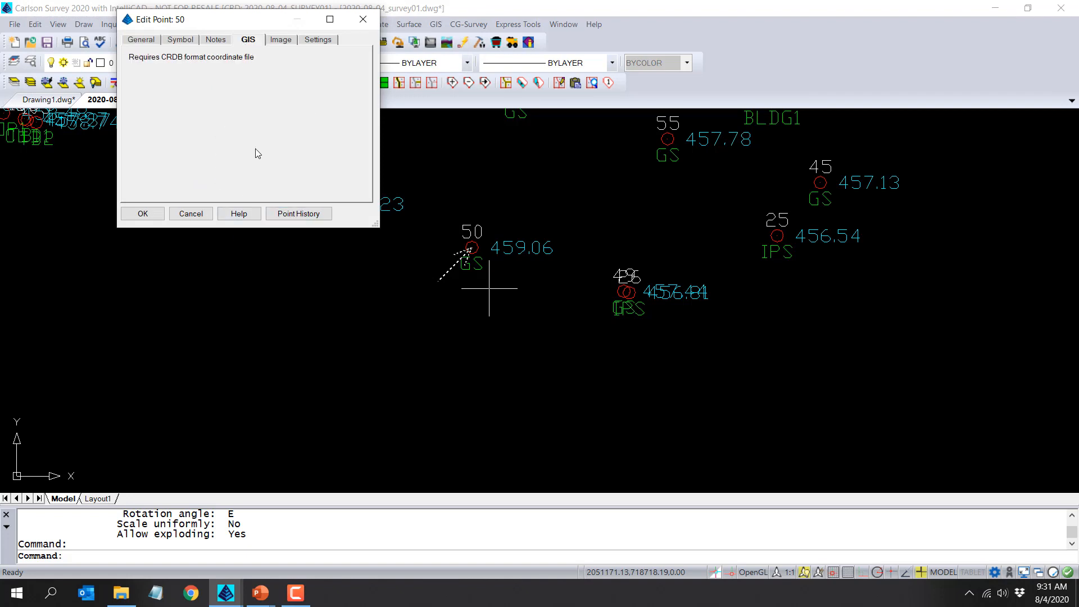
click(280, 41)
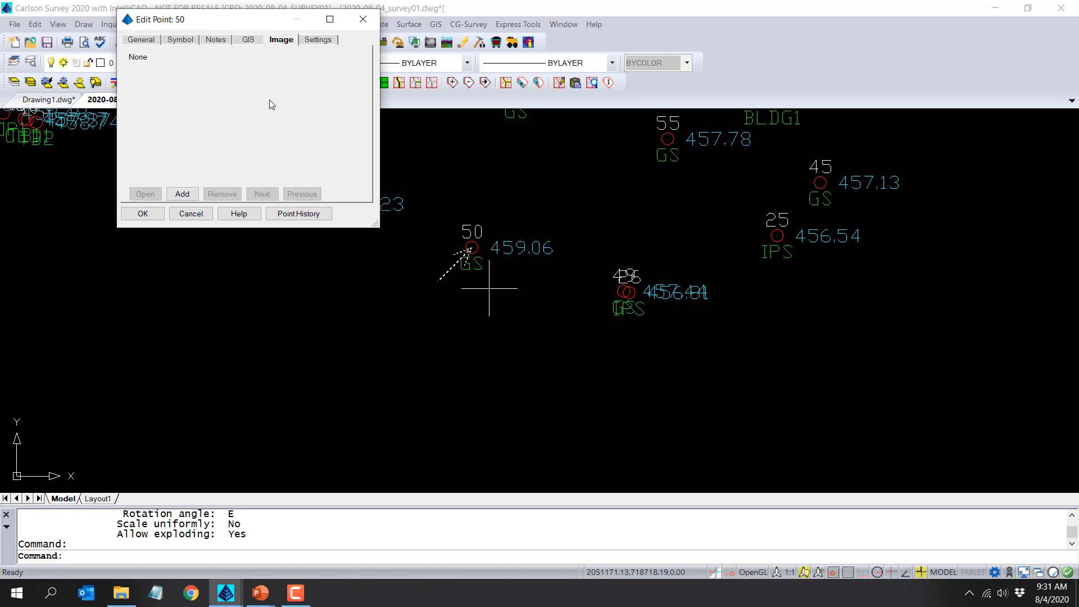
click(144, 214)
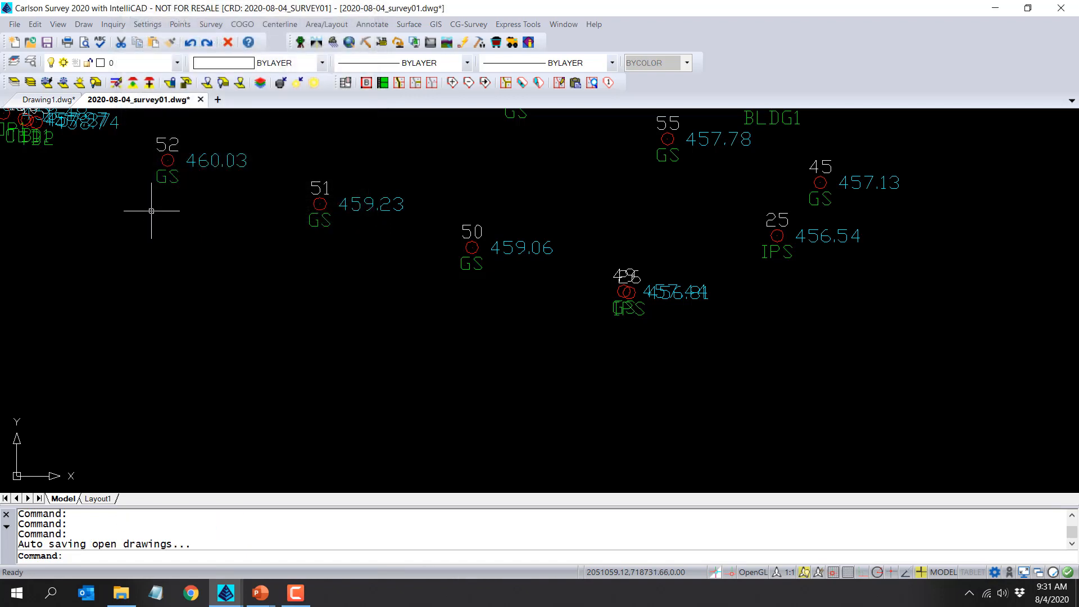
List all points in a report with their coordinates, elevations and descriptions, look through it, and exit the report.
click(179, 25)
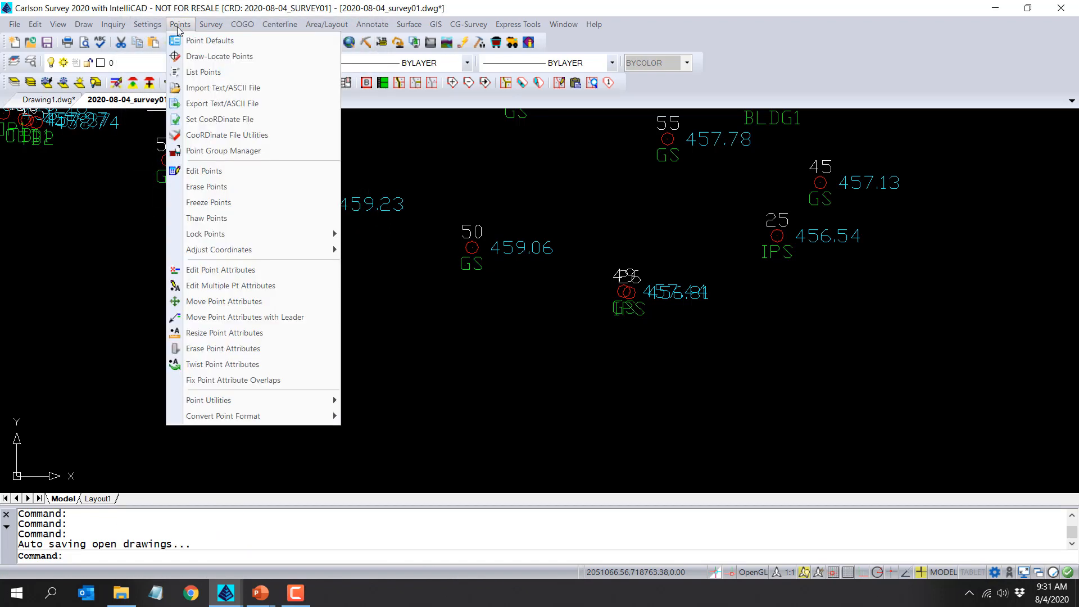
click(202, 72)
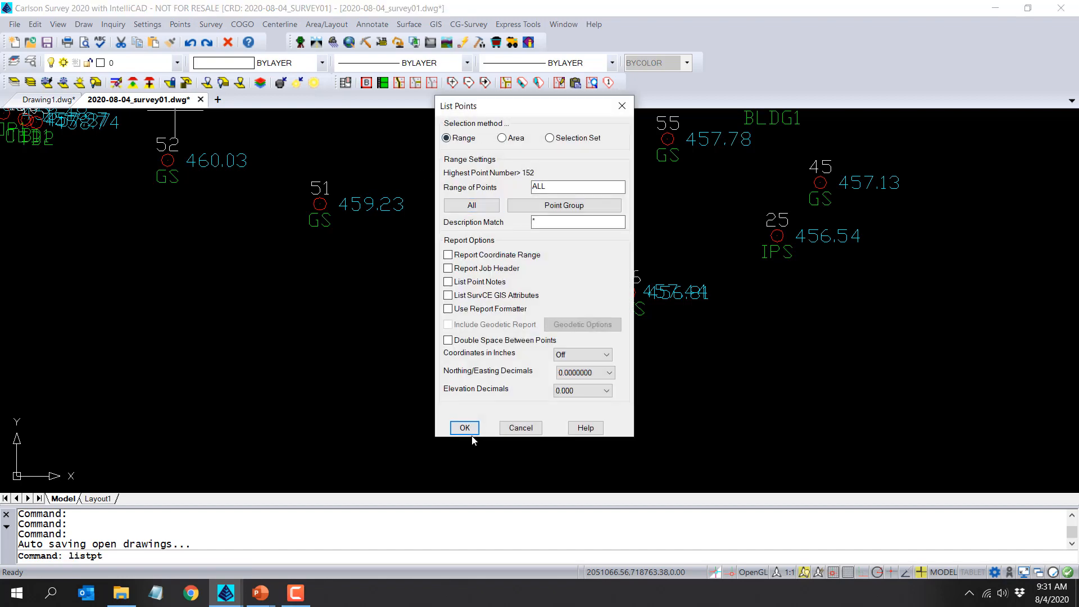
click(465, 428)
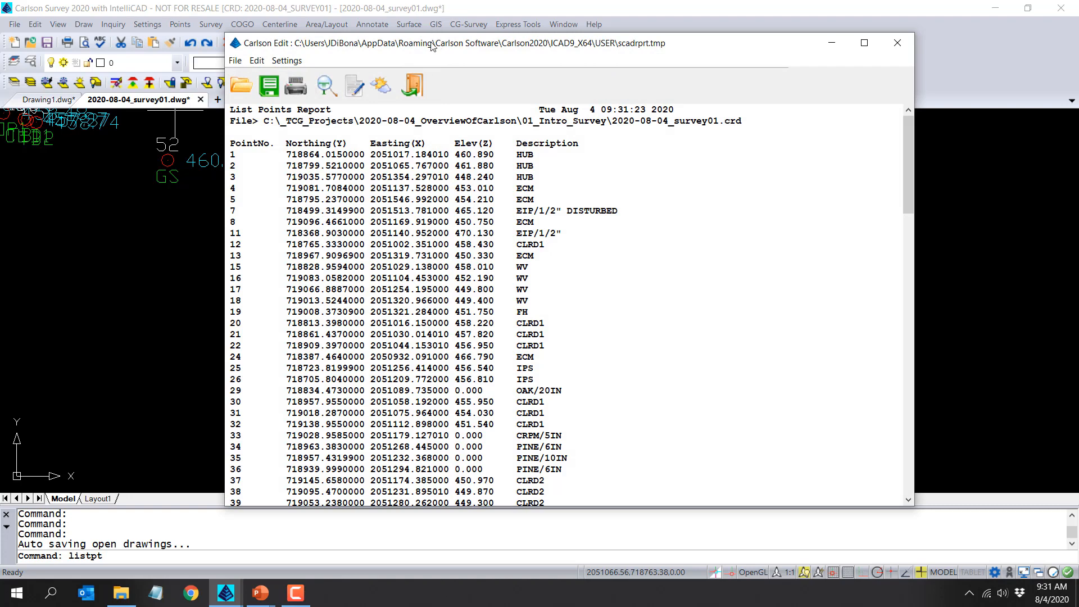
drag(432, 36, 378, 18)
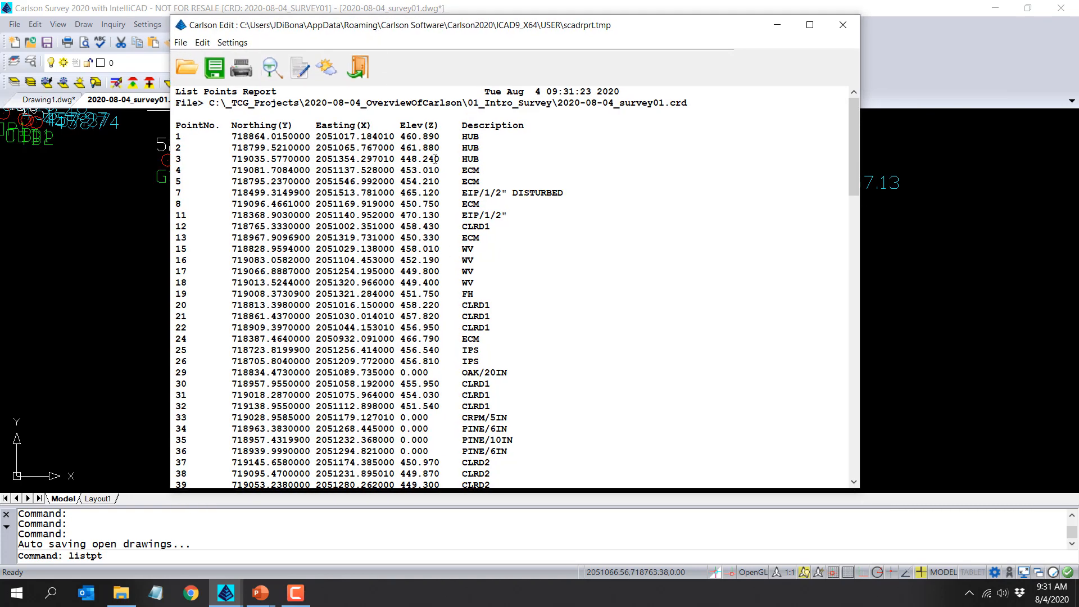
scroll(400, 147, down, 4)
scroll(387, 180, up, 4)
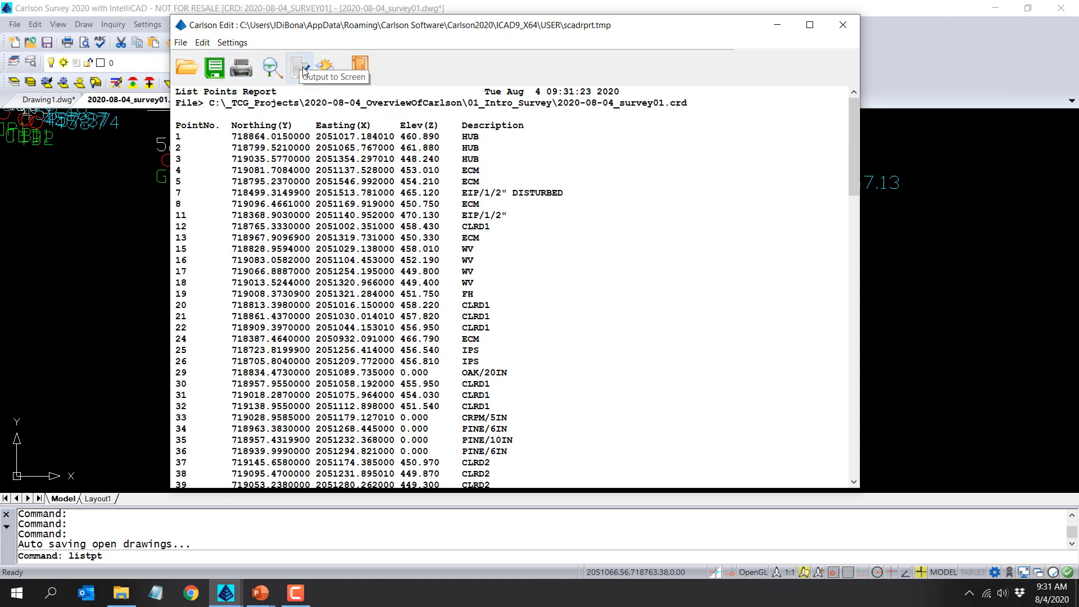
click(359, 68)
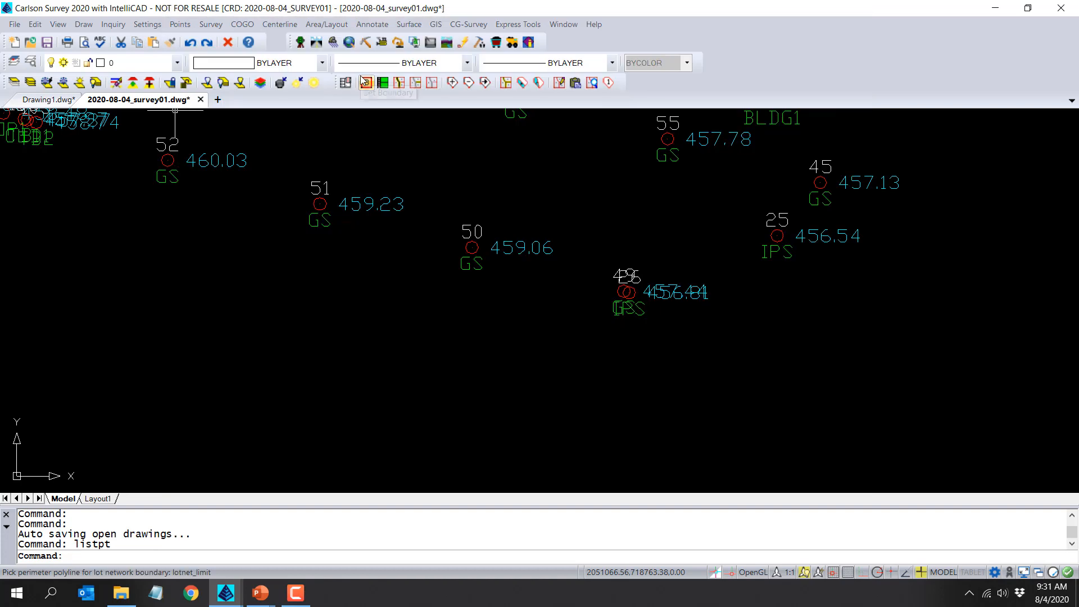
Examine the points in the Edit Points coordinate data sheet and its search options, then close it without saving changes.
click(180, 24)
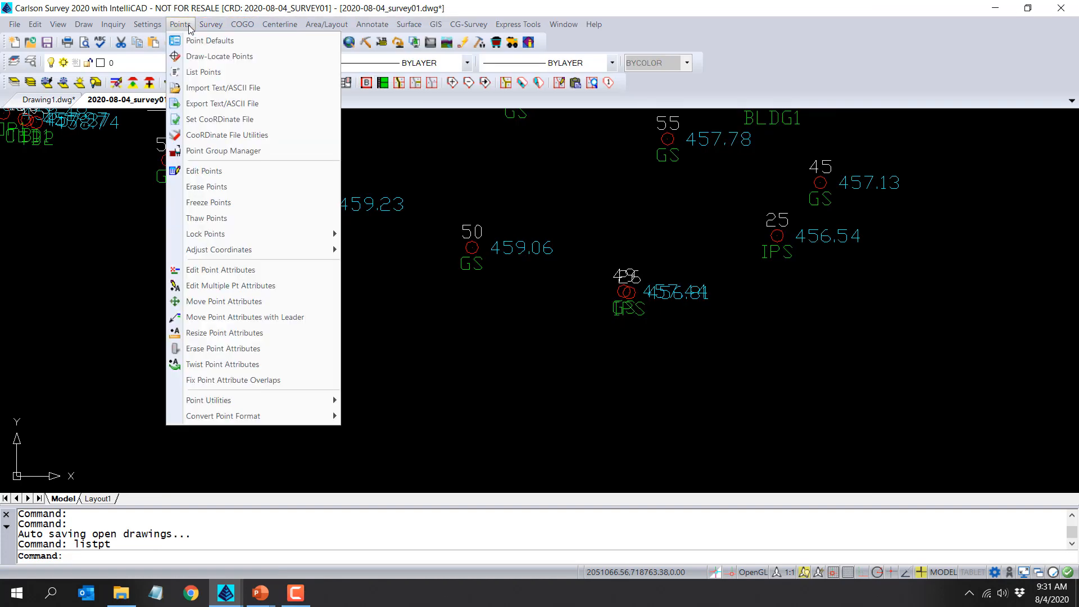
click(239, 170)
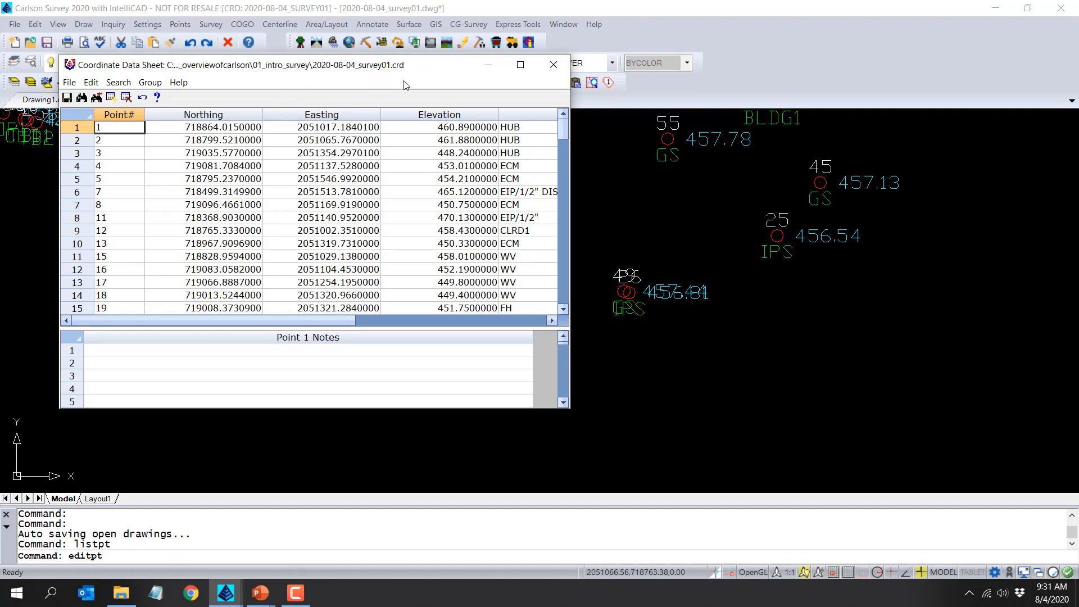
click(382, 155)
click(367, 192)
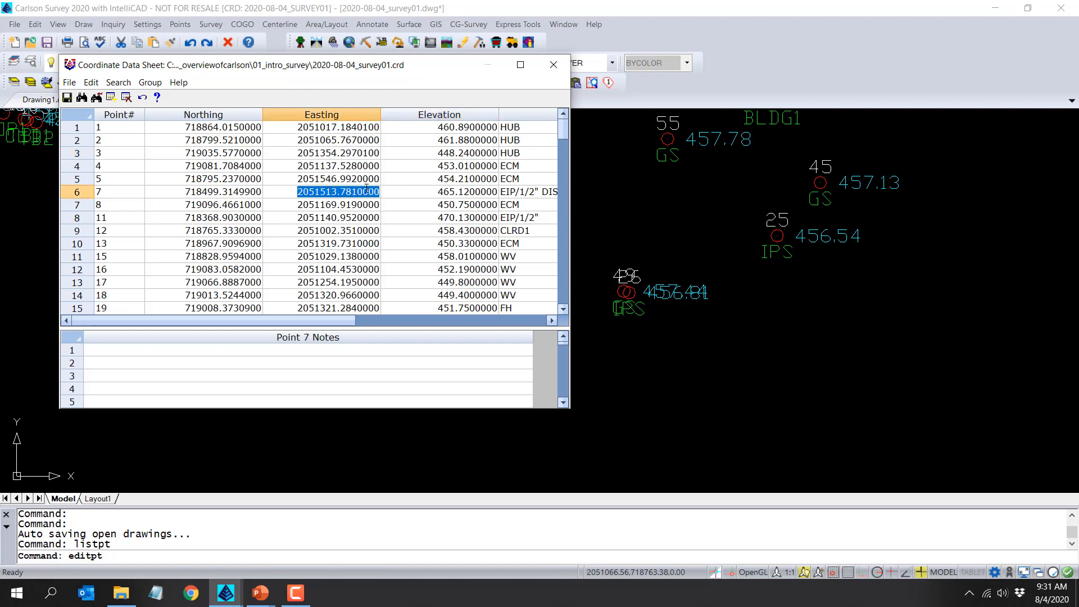
click(118, 83)
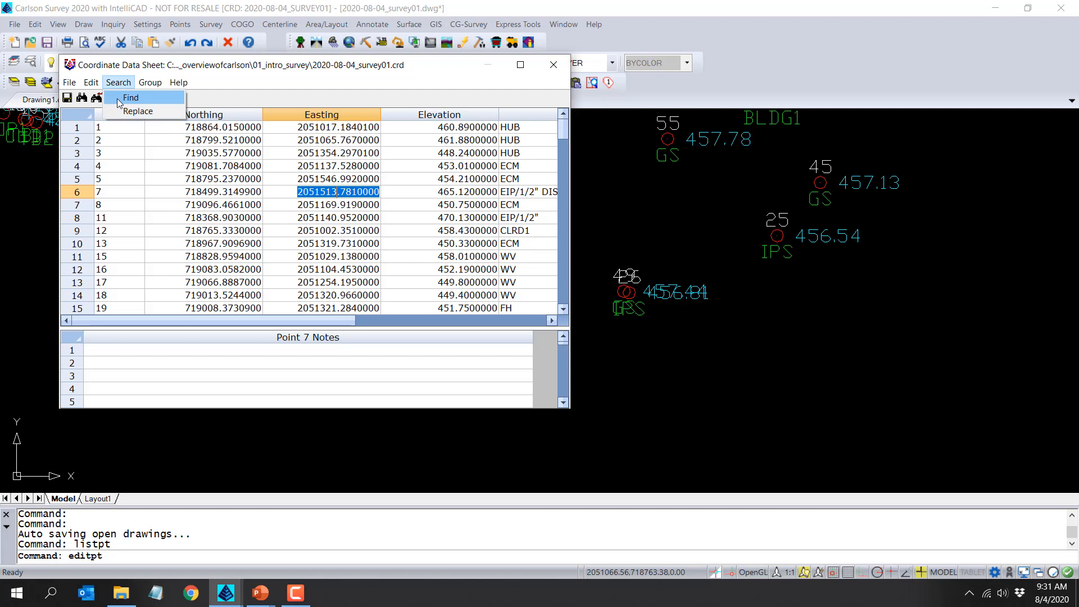
click(556, 69)
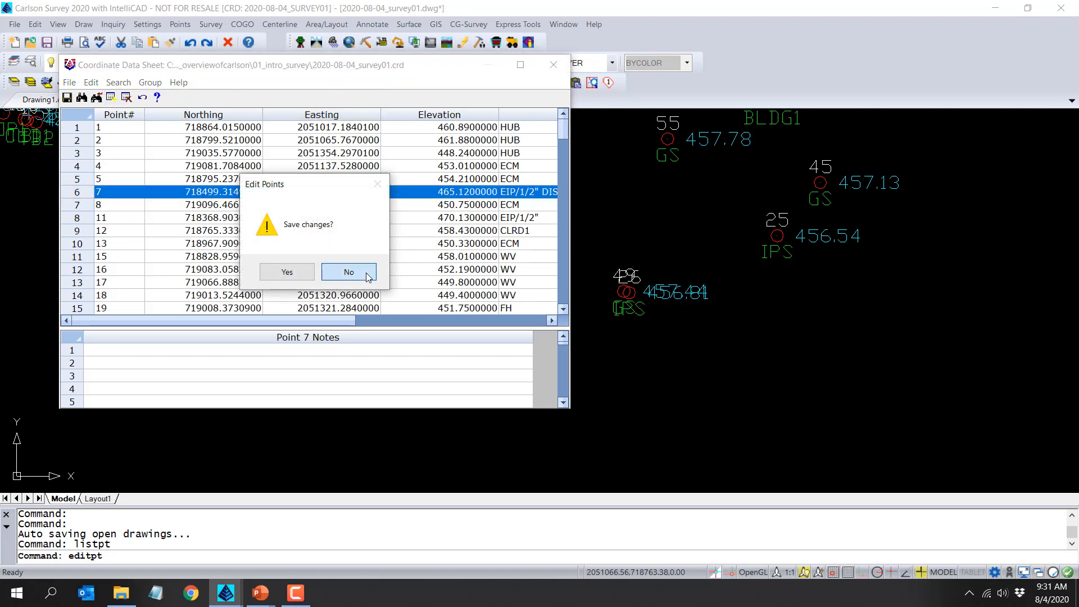
click(366, 275)
Review the file and point tools available in CooRDinate File Utilities and exit.
click(177, 24)
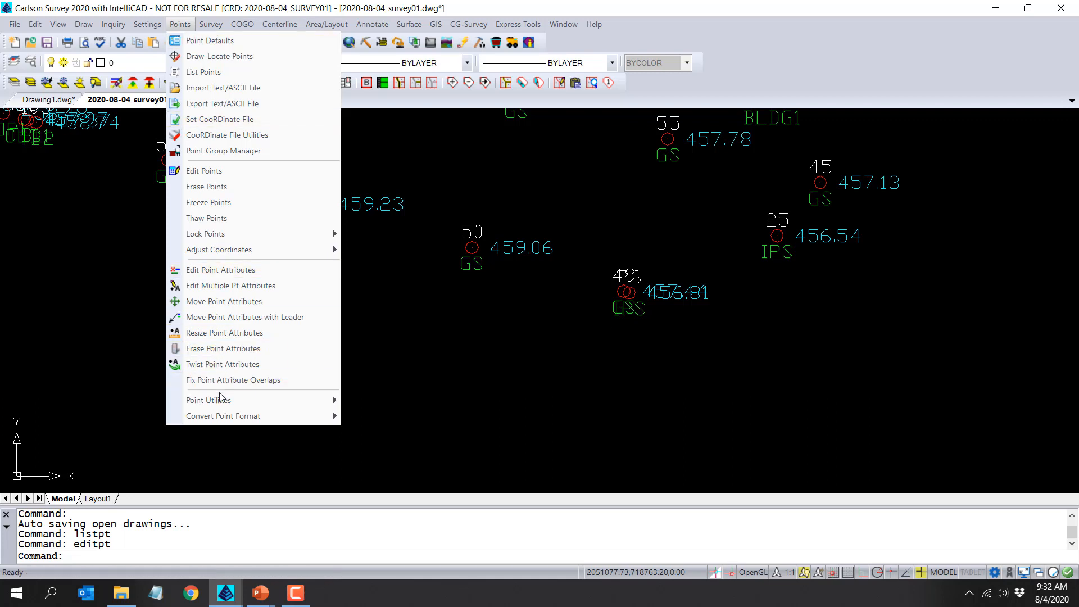
mouse_move(222, 400)
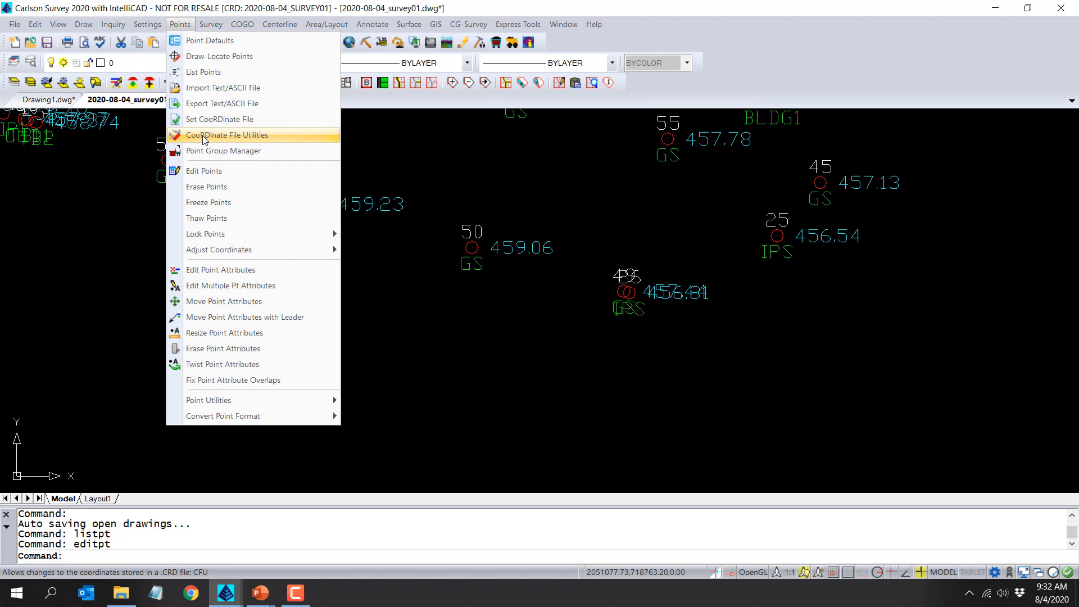
click(203, 136)
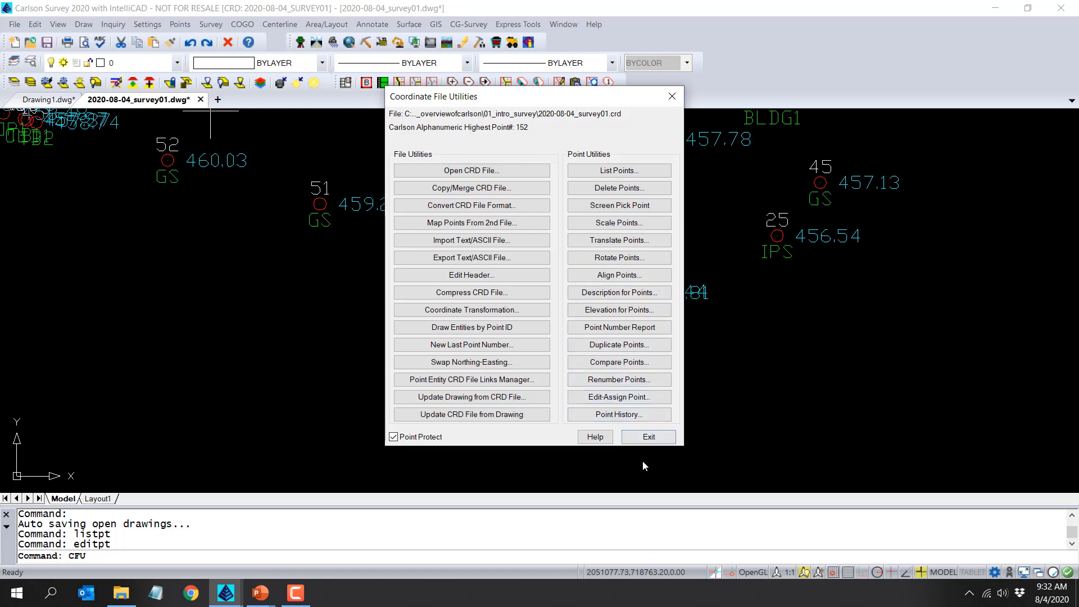
click(652, 439)
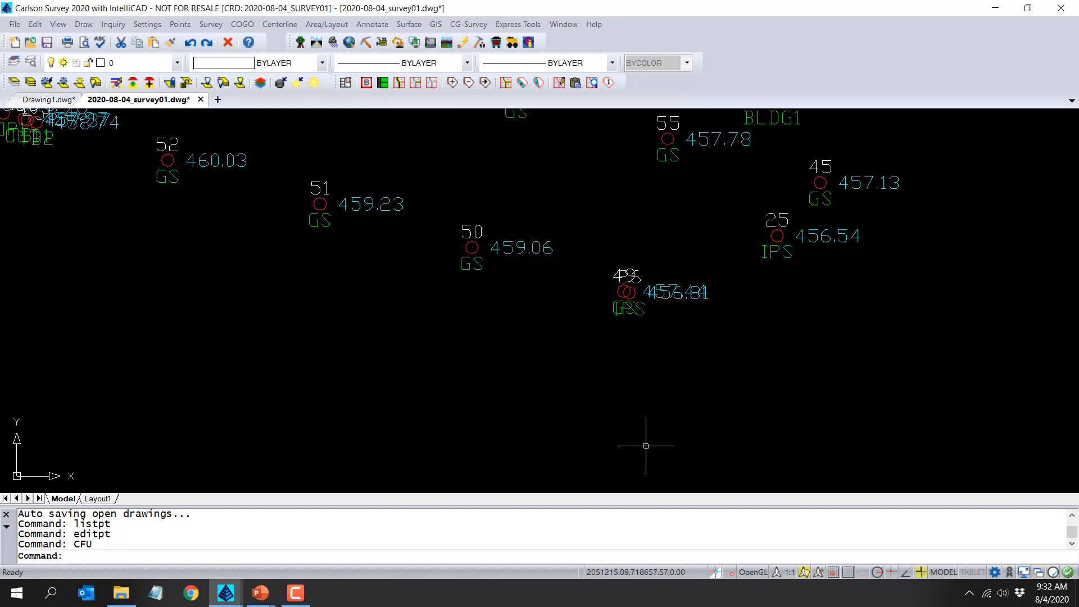
Shrink-wrap all the drawn points with a 2D polyline on the Boundary layer, using Across Gaps and low perimeter reduction.
scroll(456, 376, down, 10)
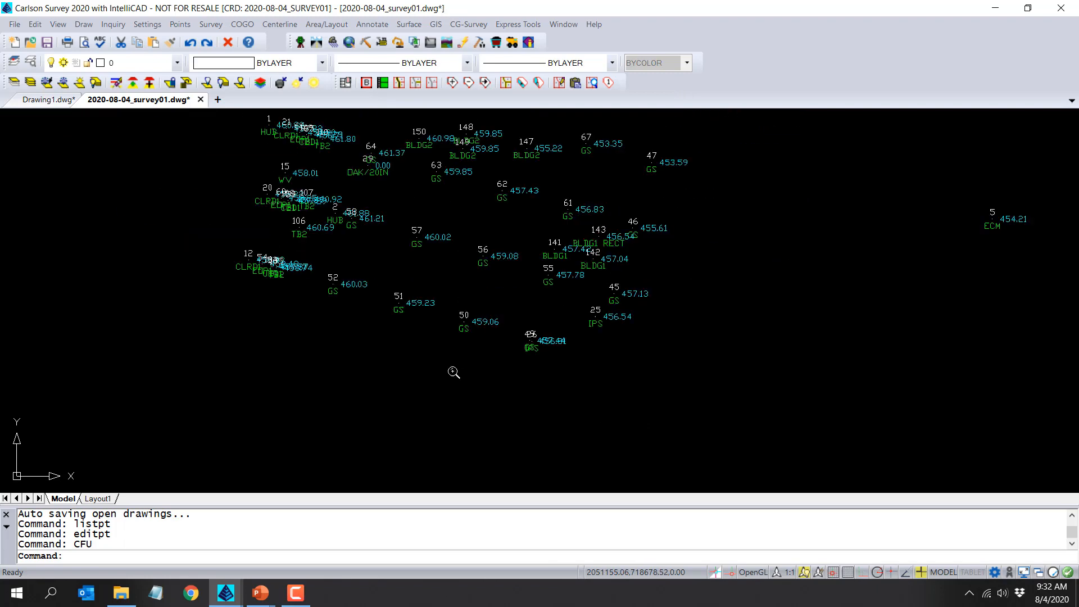
middle_drag(468, 333, 459, 271)
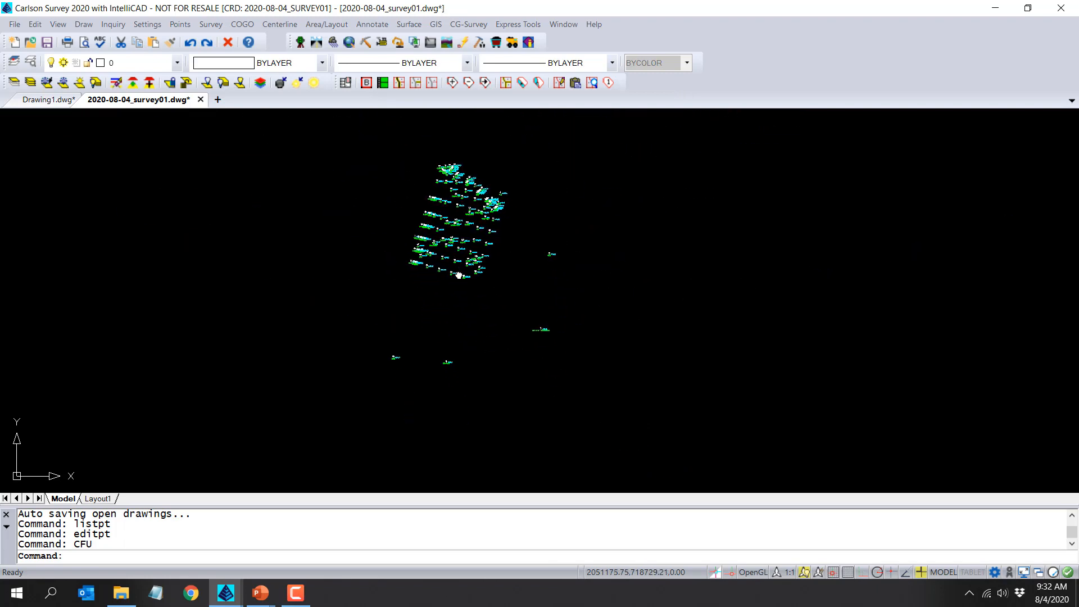
scroll(454, 274, up, 1)
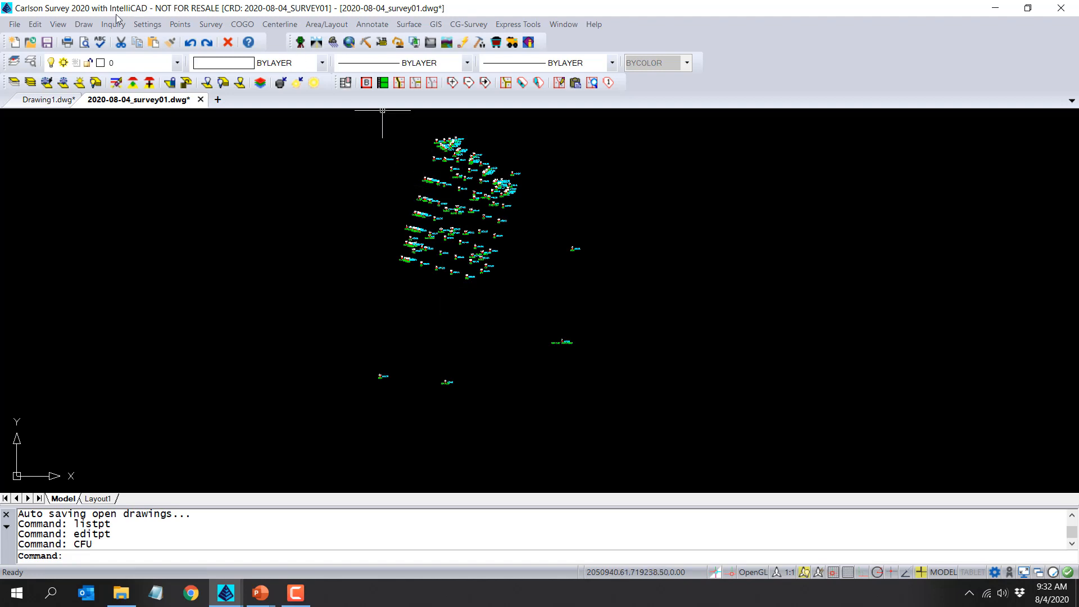
click(84, 24)
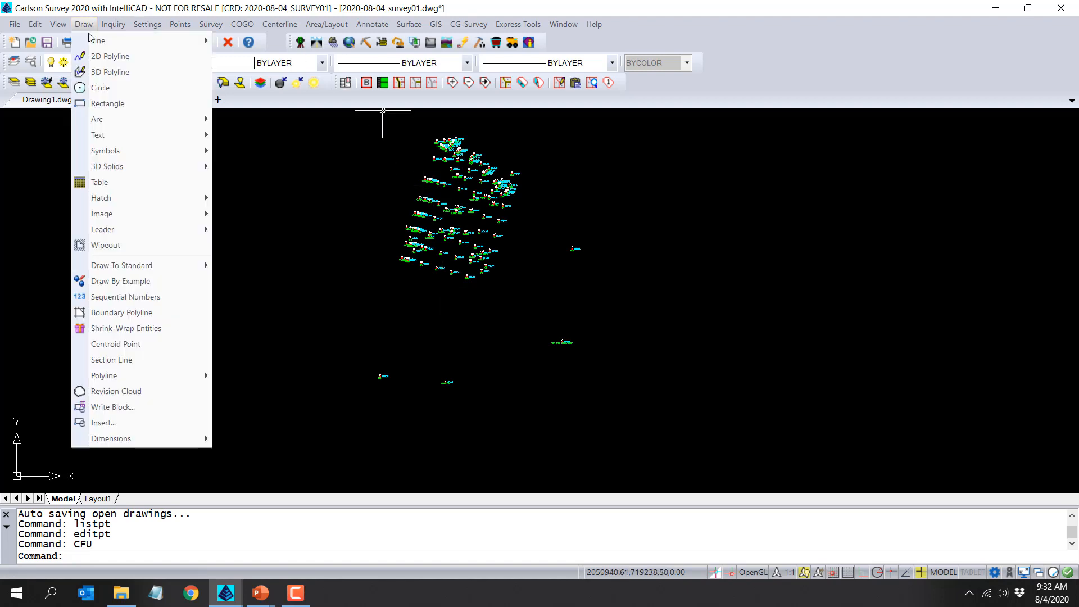
click(177, 327)
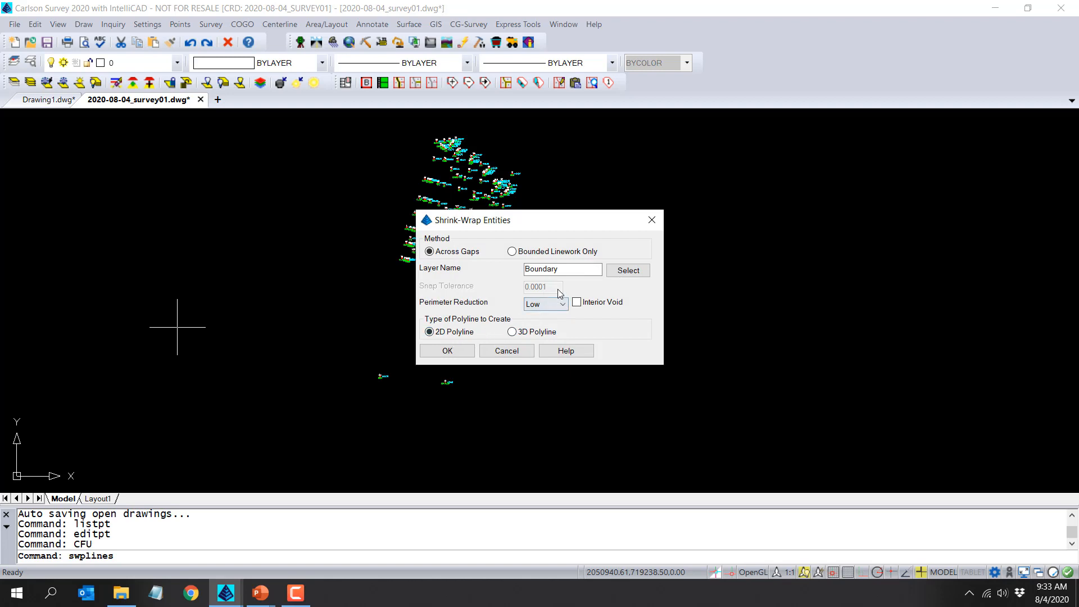
click(469, 352)
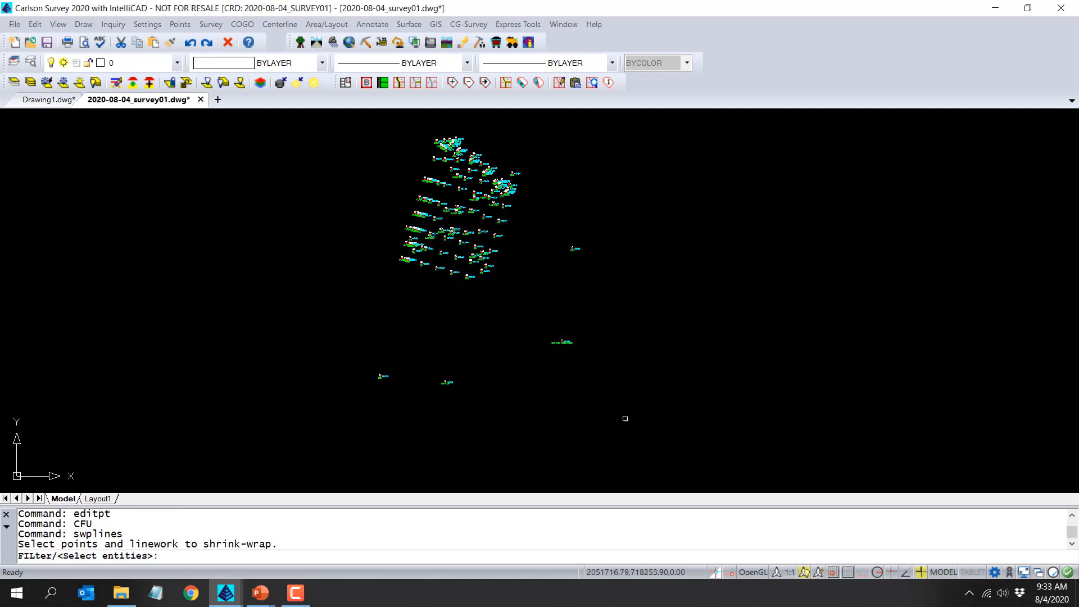
click(665, 446)
click(326, 119)
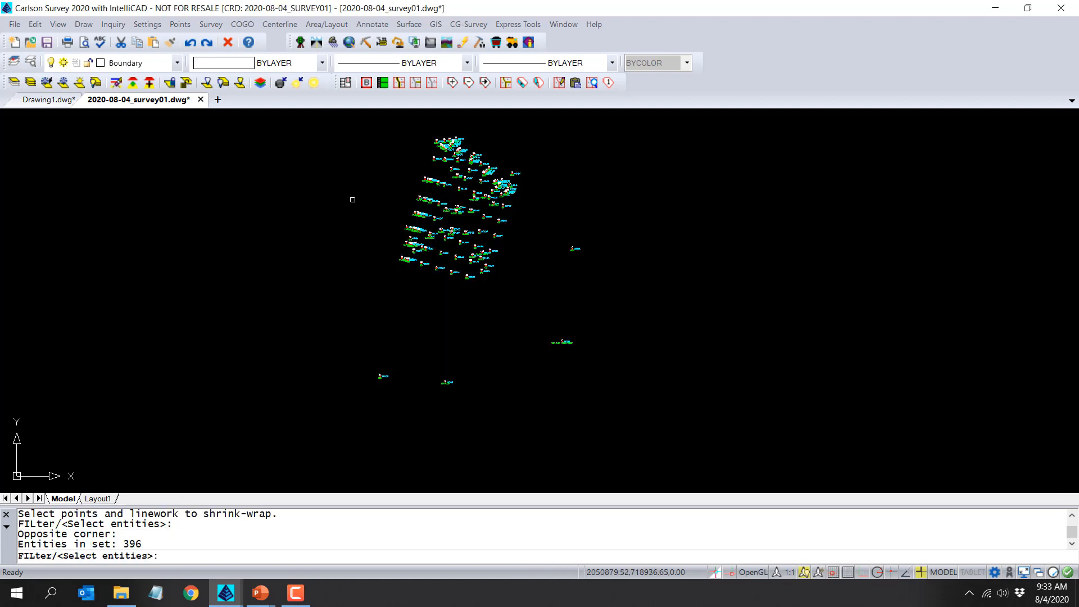
key(Return)
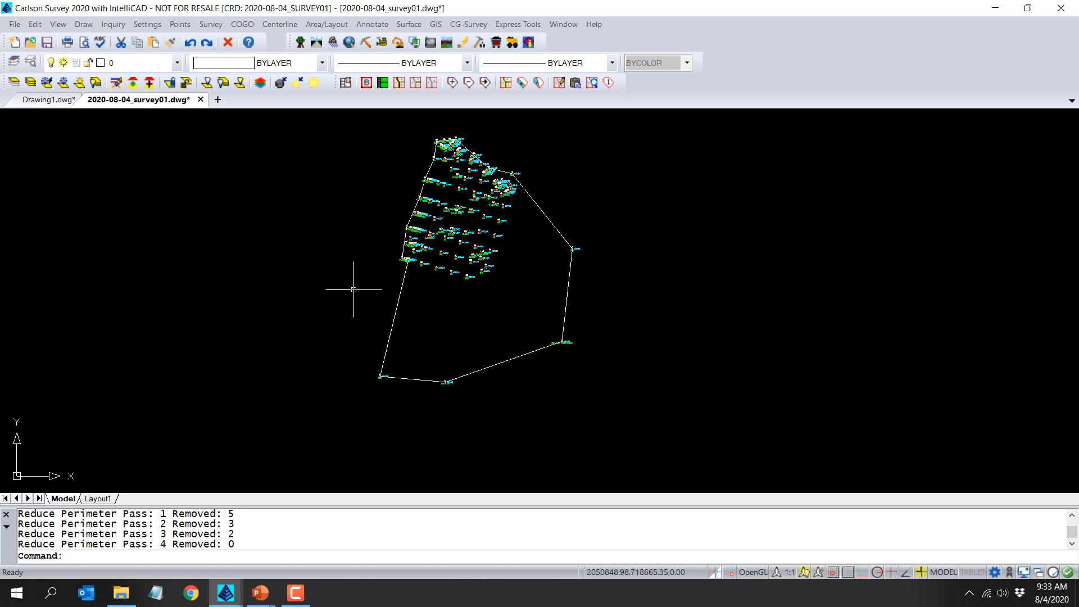
Erase all the drawn points and the perimeter polyline from the drawing.
click(651, 437)
click(345, 123)
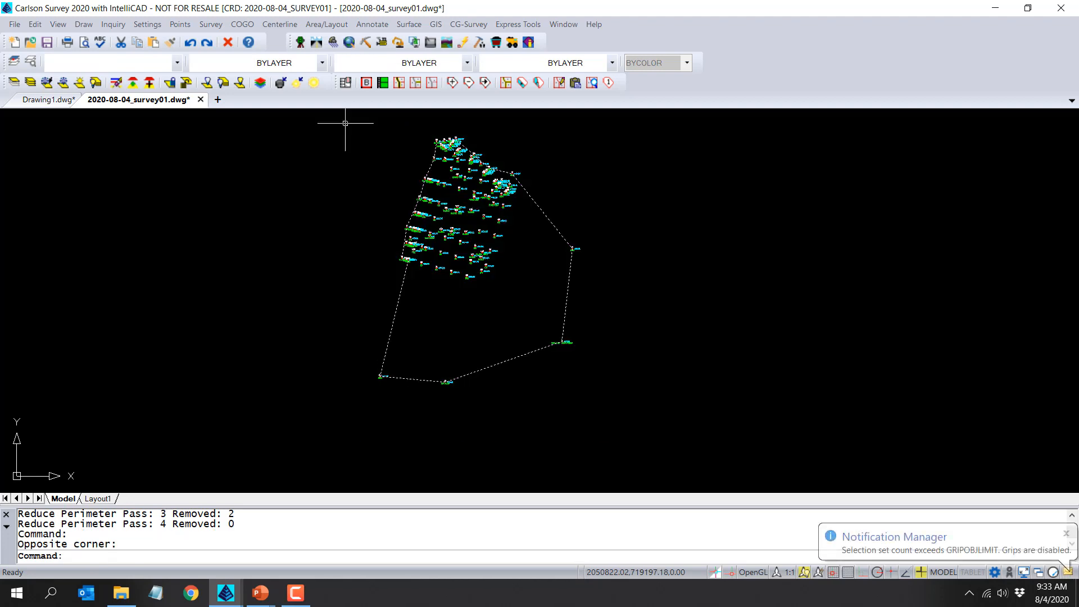
text(E)
key(Return)
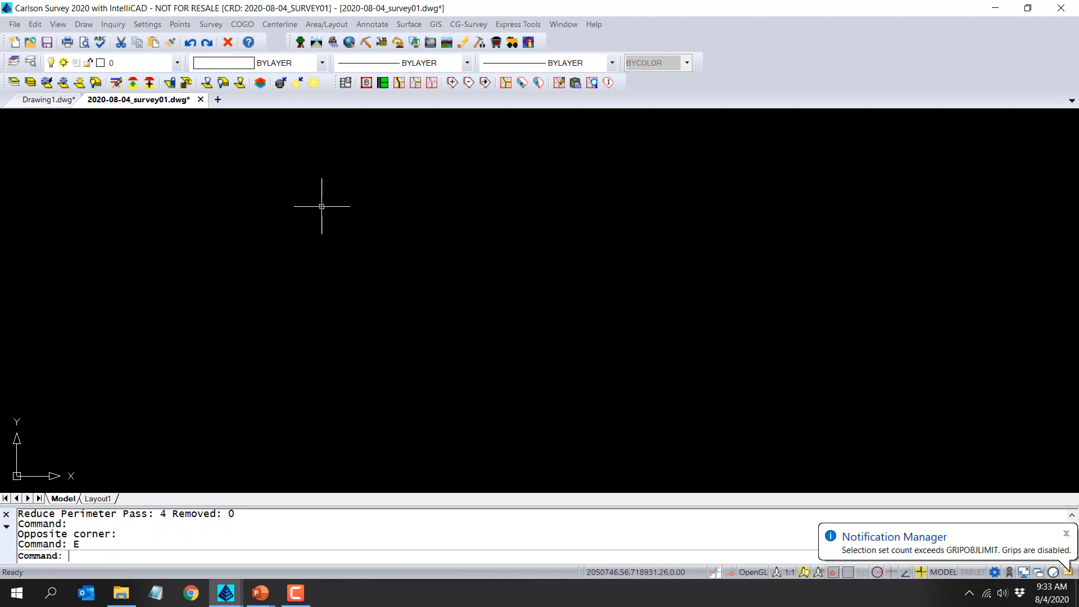
Start Draw Field to Finish and switch its code table file selection to the 2020-08-04_OverviewOfCarlson\01_Intro_Survey folder.
click(212, 24)
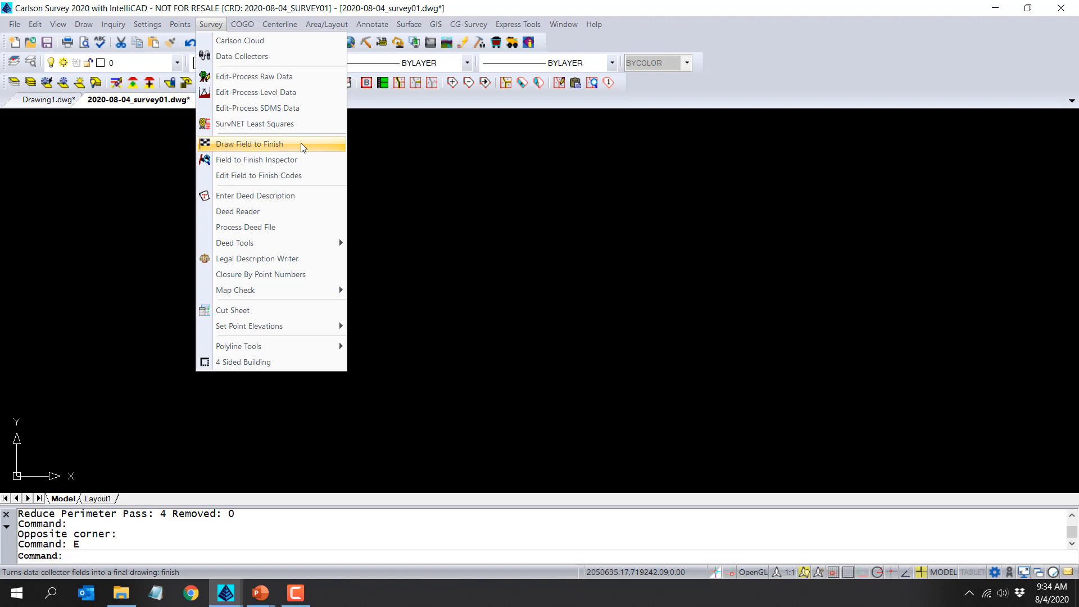
click(302, 144)
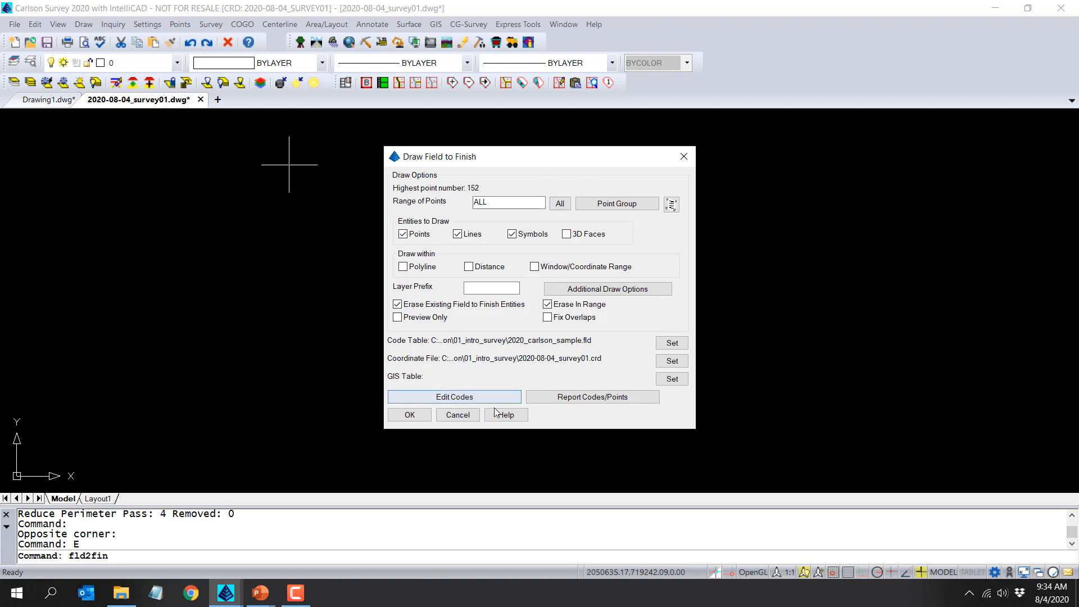
click(672, 342)
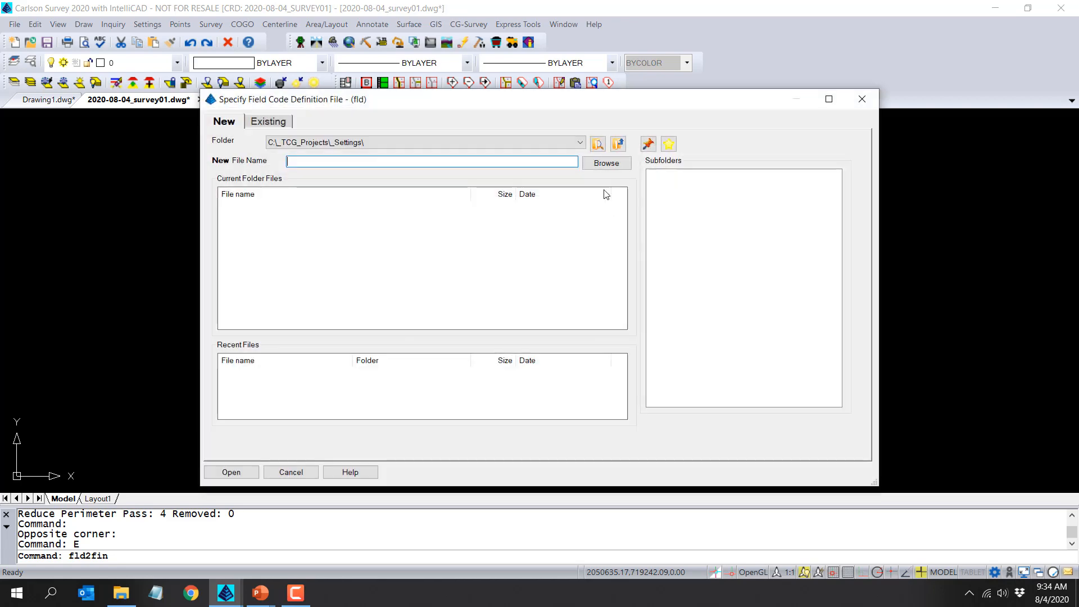
click(472, 142)
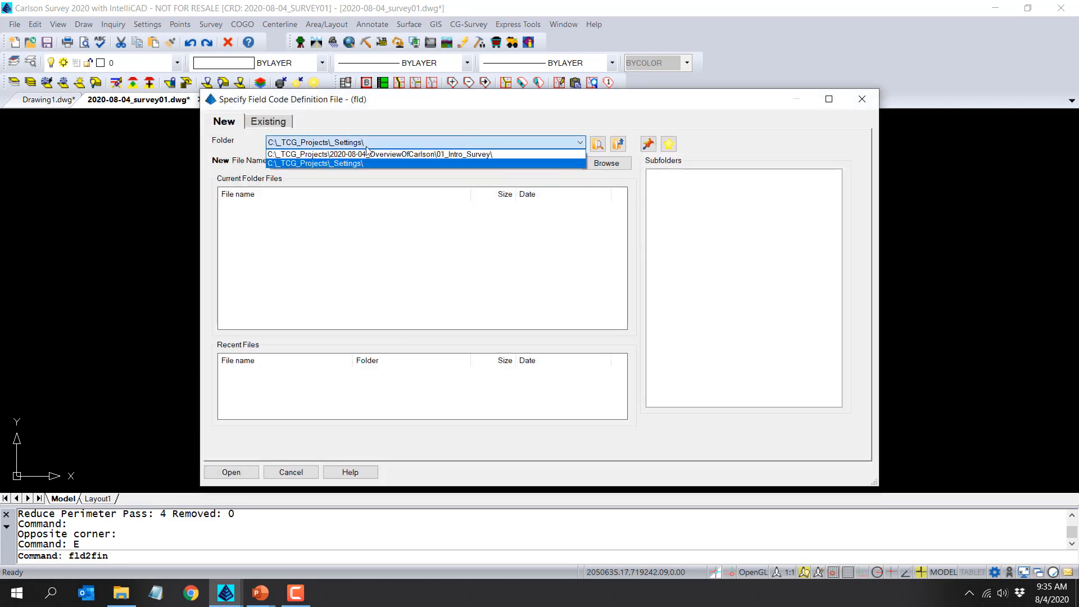
click(343, 145)
click(341, 145)
click(333, 157)
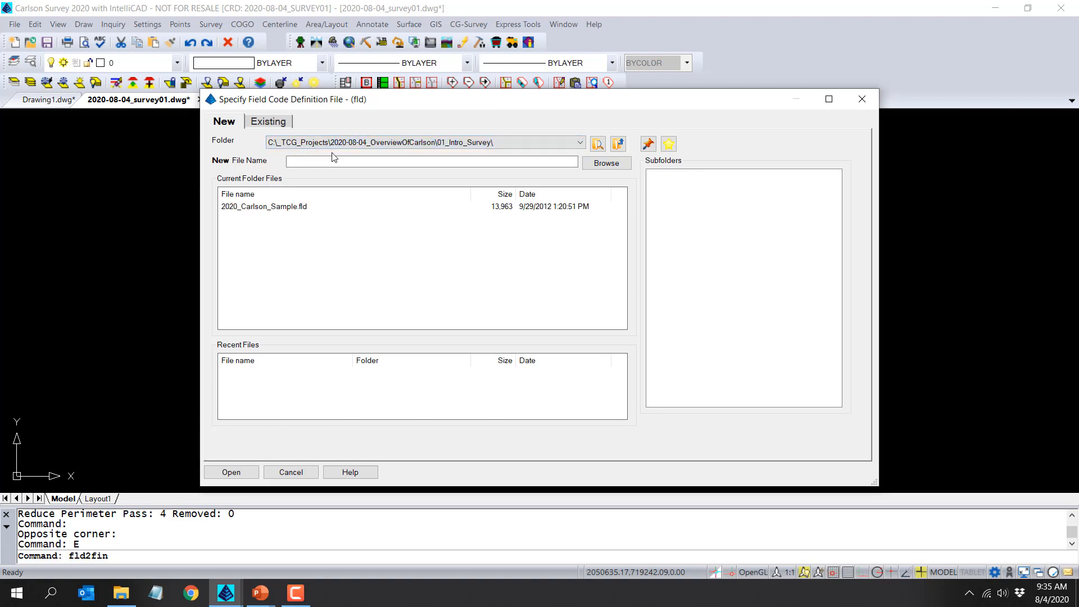
Set the existing 2020_Carlson_Sample.fld as the code table without replacing it, and draw all points with lines and symbols.
click(298, 208)
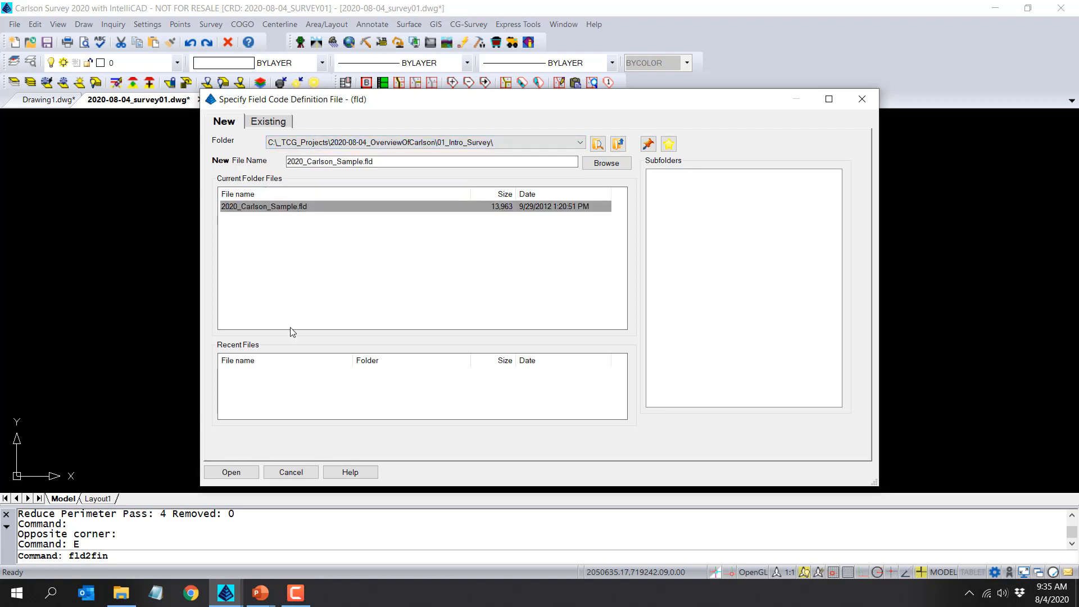
click(237, 476)
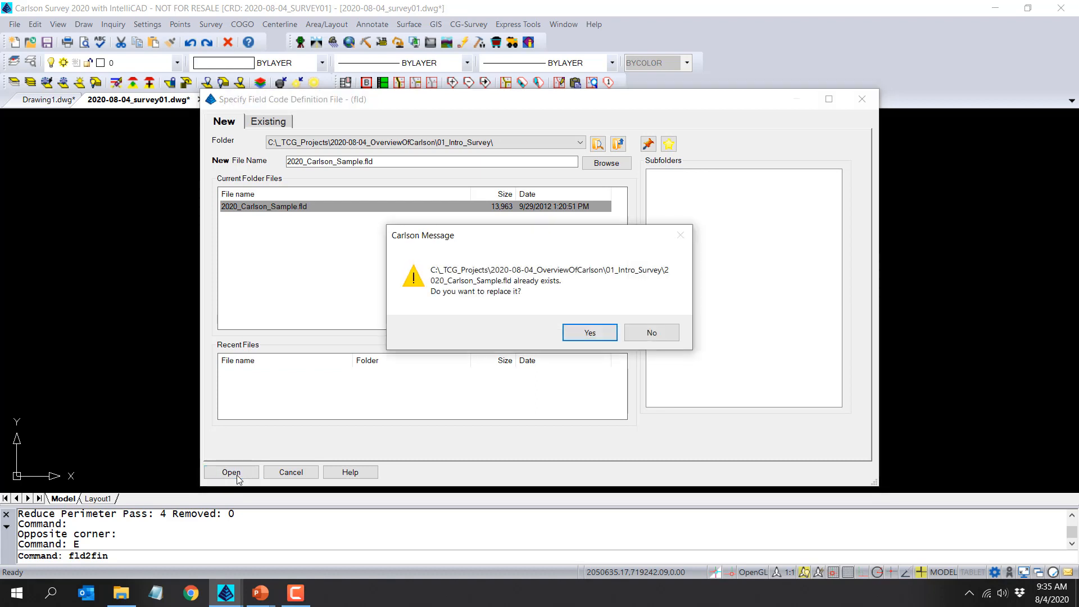
click(652, 333)
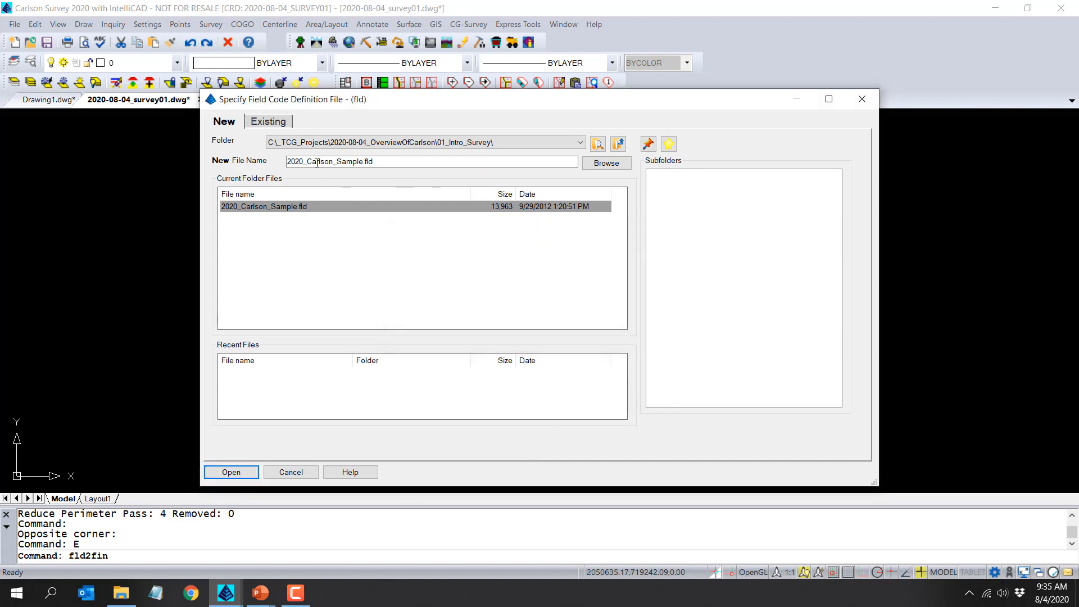
click(285, 122)
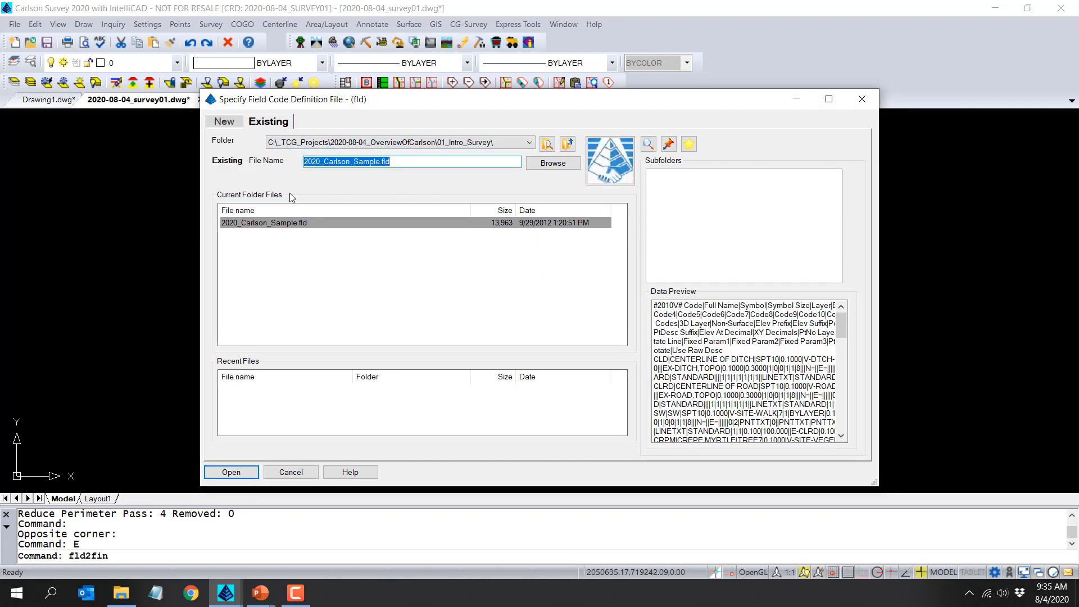
click(243, 472)
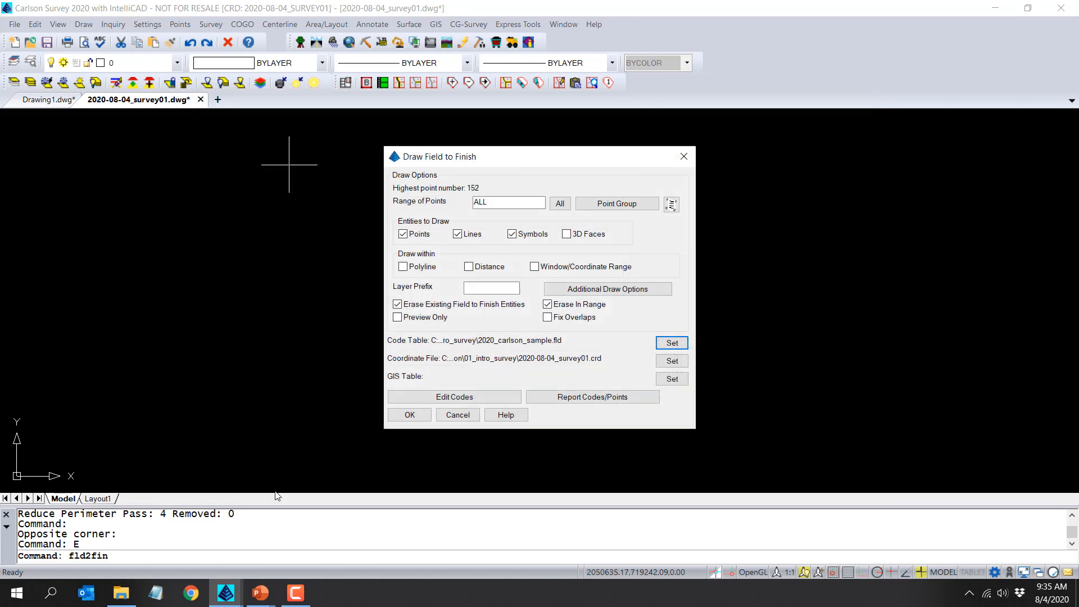
click(410, 414)
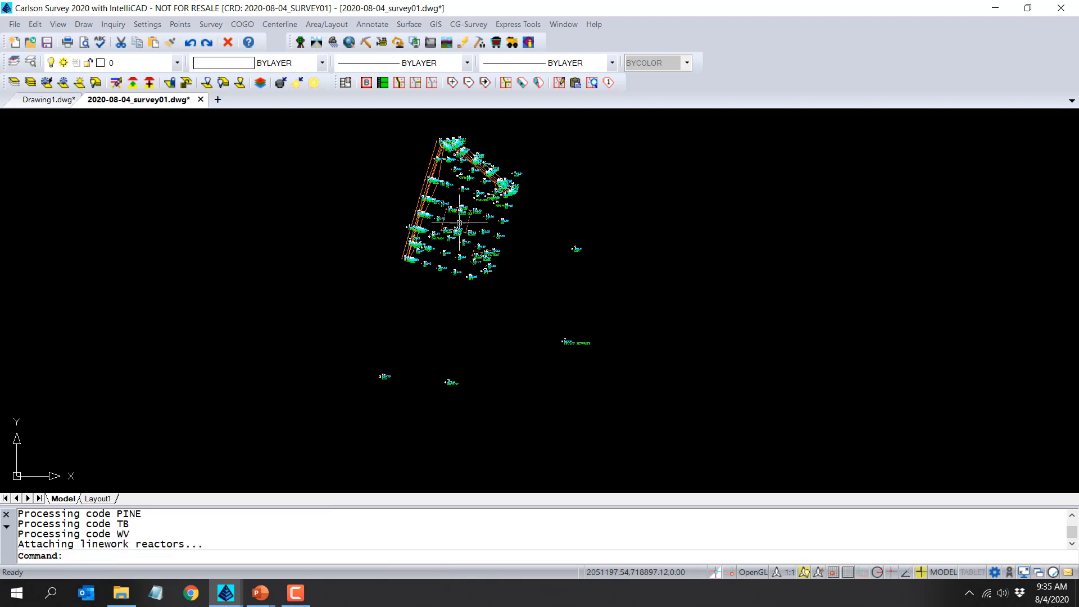
Examine the drawn linework, building outlines, point symbols and outlying control point 5 up close.
scroll(464, 203, up, 6)
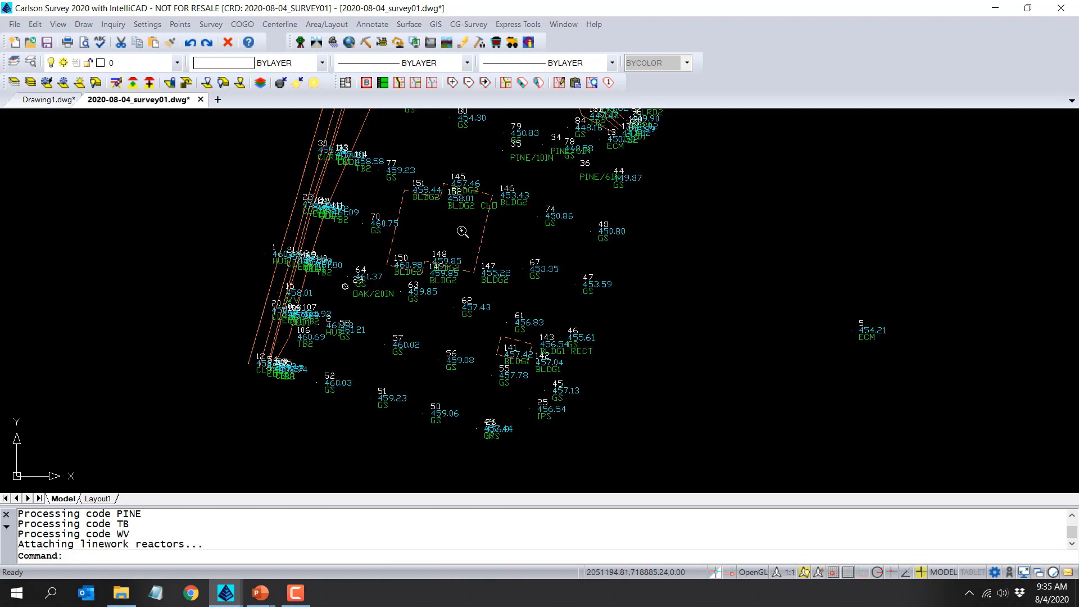
scroll(459, 246, up, 2)
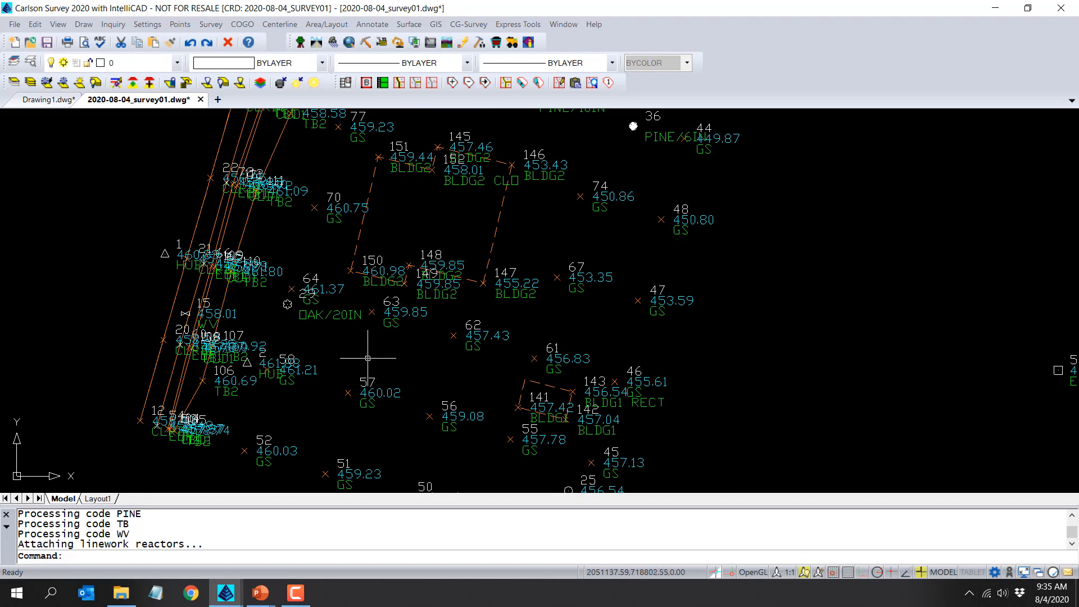
scroll(368, 357, up, 1)
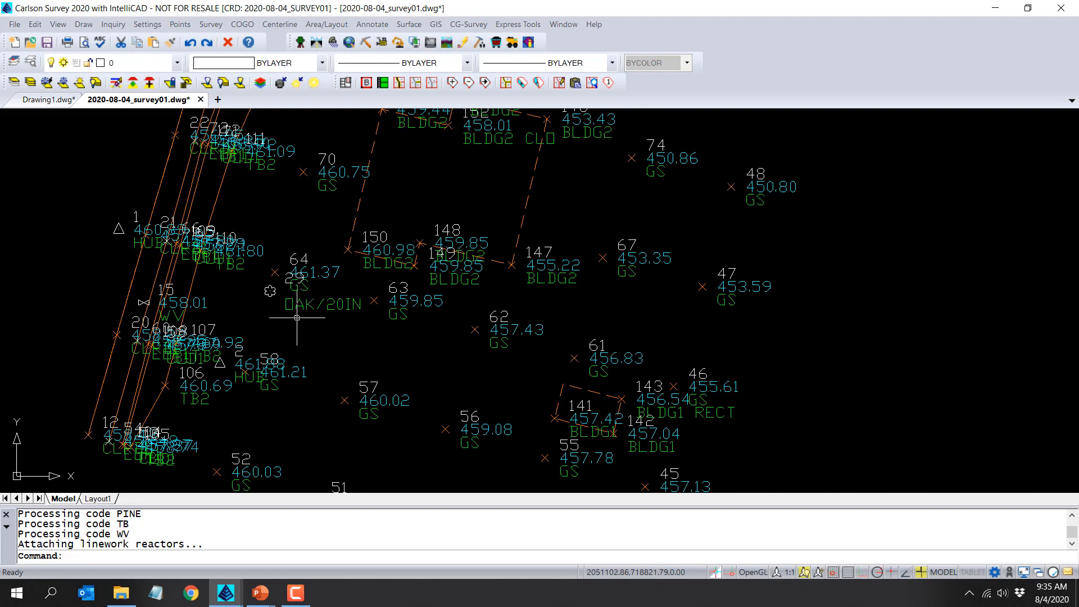
scroll(298, 318, down, 1)
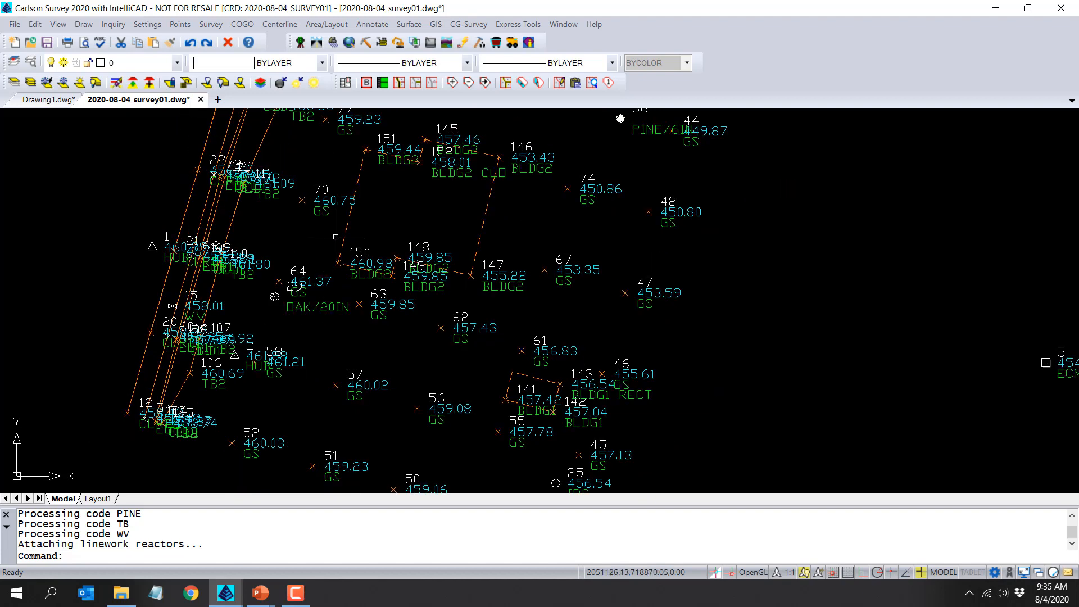
scroll(335, 236, down, 2)
scroll(859, 344, up, 4)
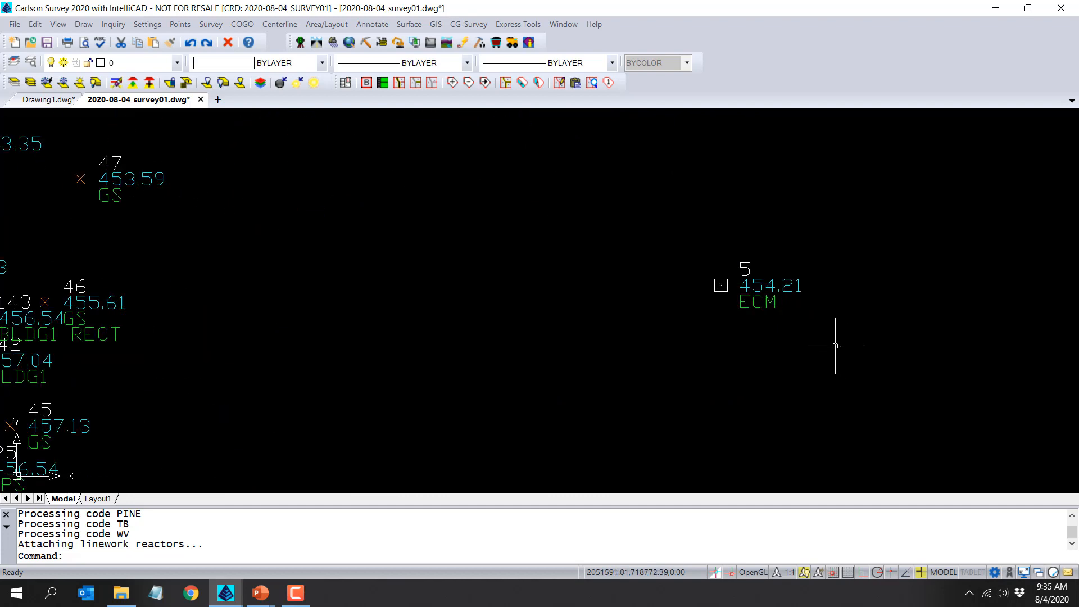
scroll(815, 351, down, 4)
scroll(731, 331, down, 3)
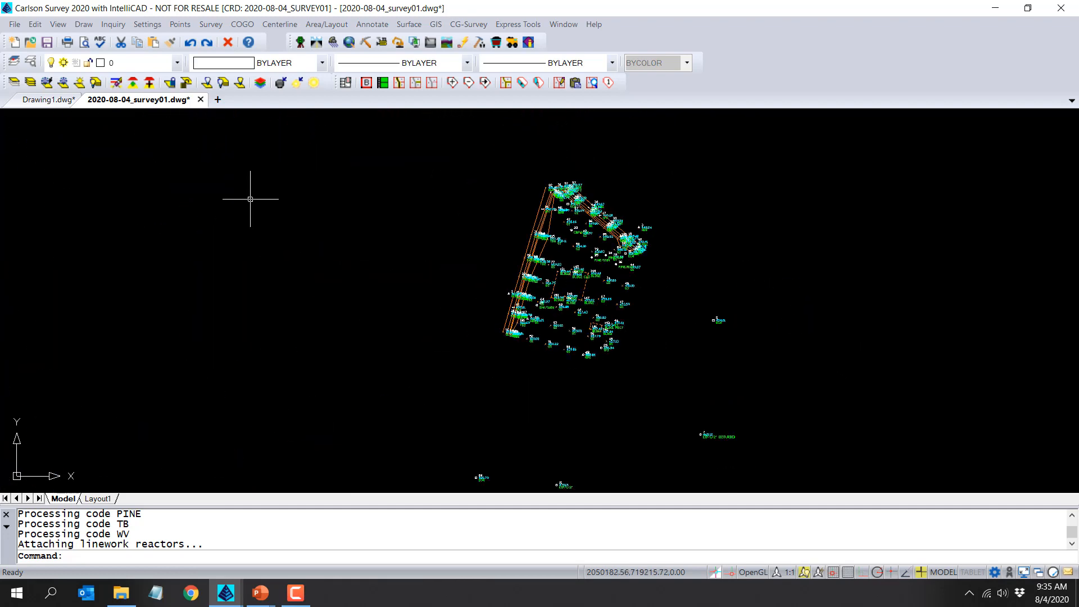
Open all the drawn survey entities in the 3D Drawing Viewer with software-only rendering and view them from an oblique angle.
click(57, 25)
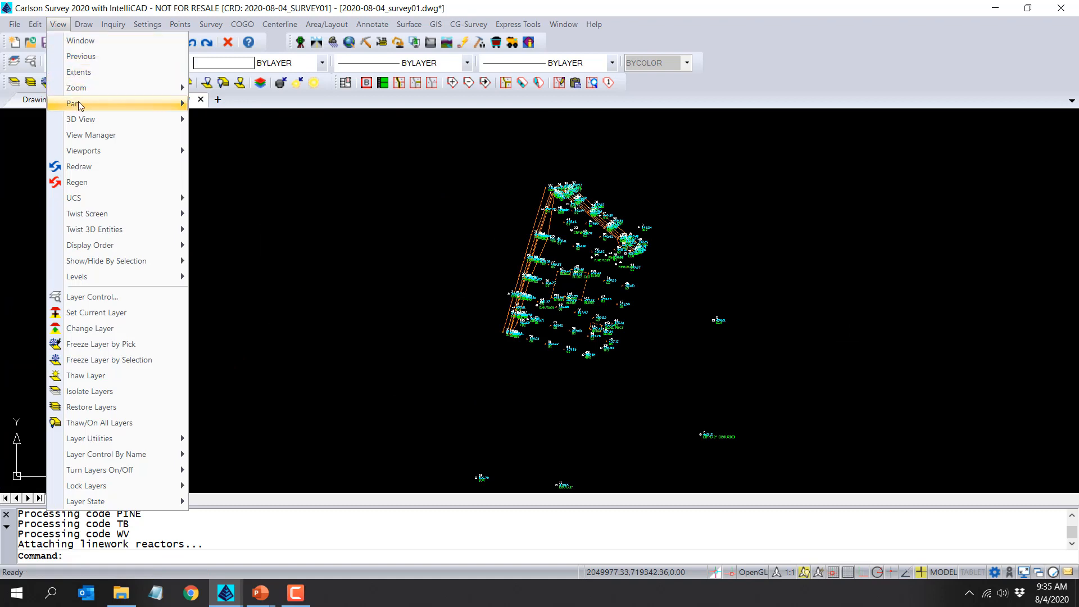
mouse_move(85, 120)
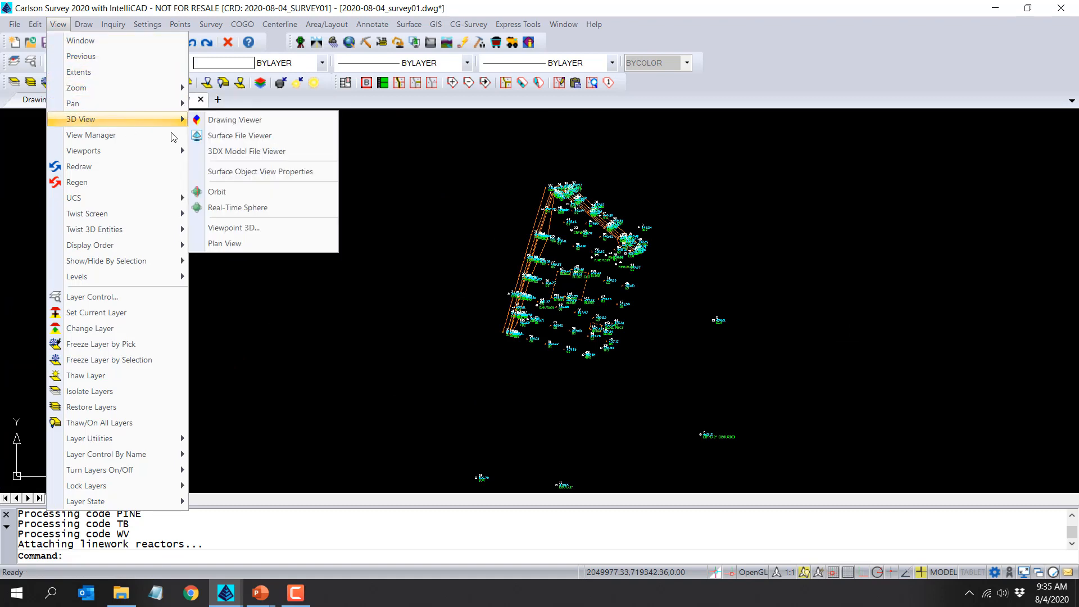
click(228, 119)
click(664, 398)
click(429, 176)
key(Return)
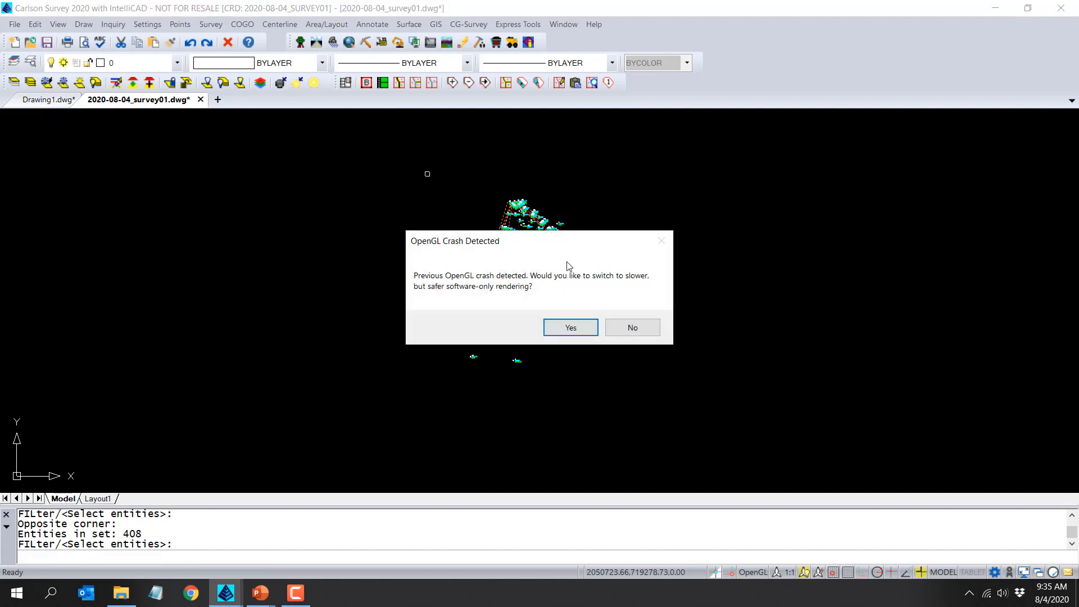
click(589, 332)
drag(432, 191, 412, 404)
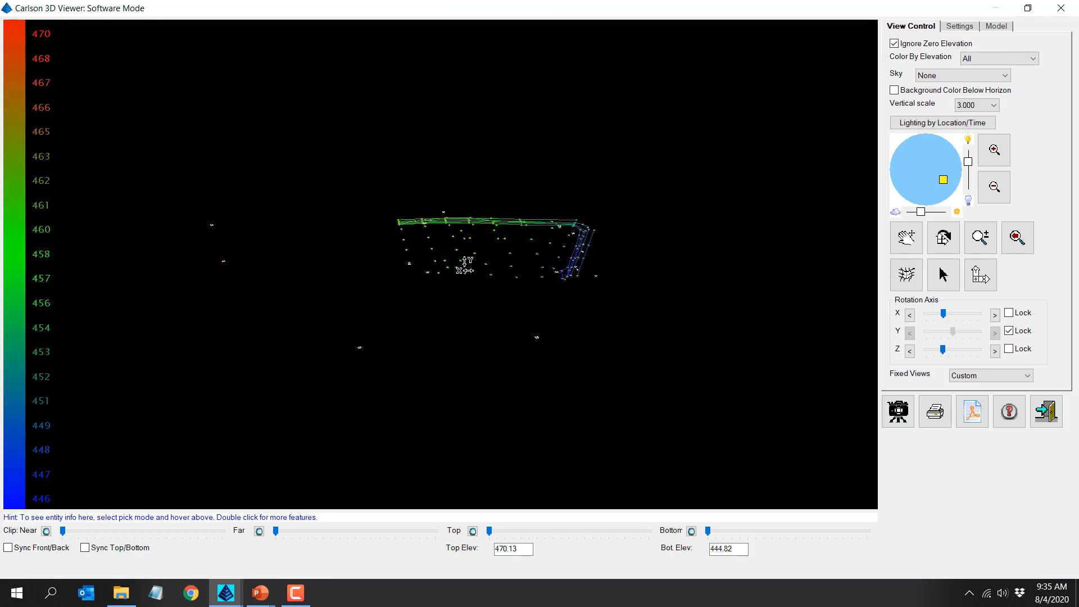
scroll(449, 295, up, 4)
scroll(449, 295, down, 3)
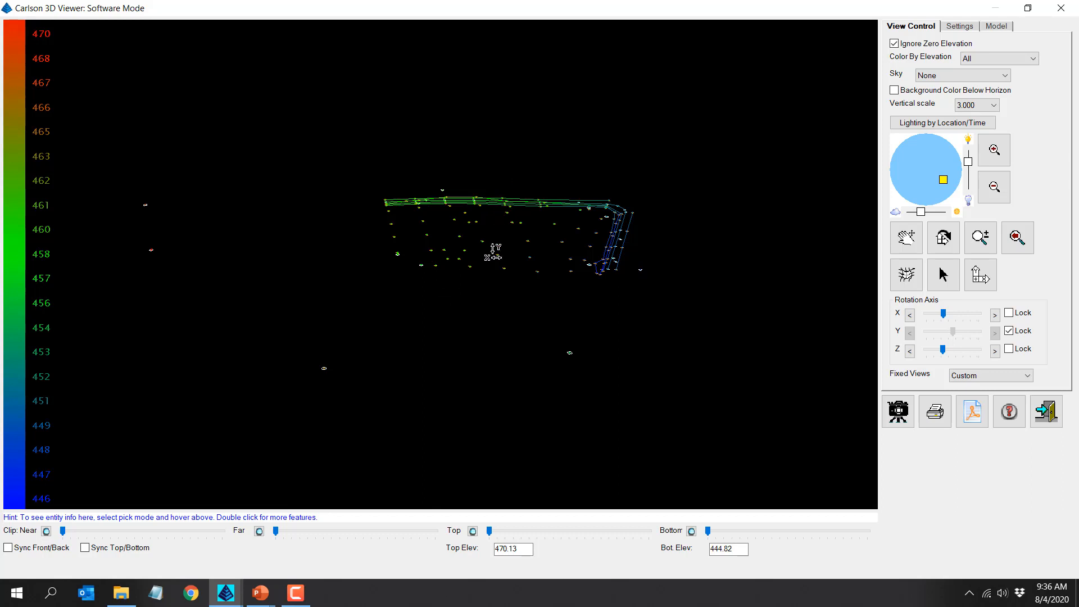
Check the model for zero-elevation entities by turning Ignore Zero Elevation off and back on, and exit the 3D viewer.
click(925, 47)
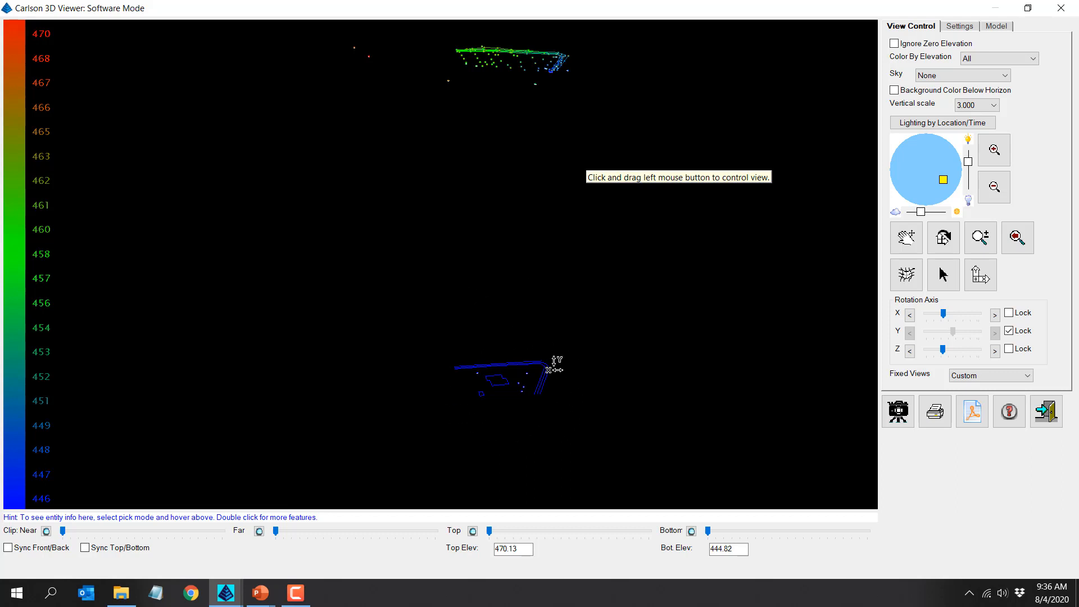
click(894, 44)
scroll(481, 242, up, 3)
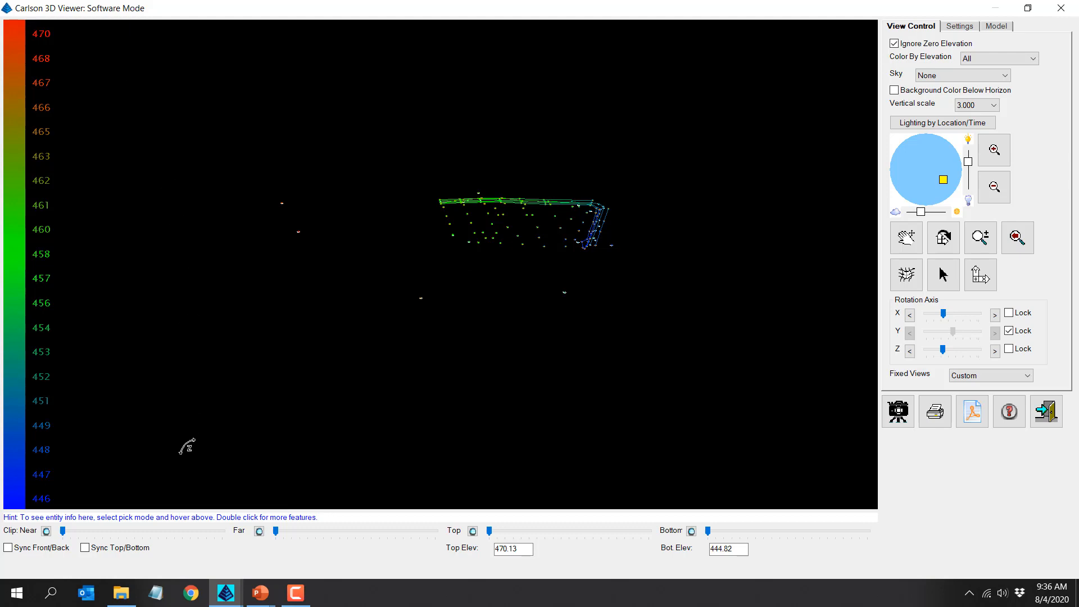
click(1047, 414)
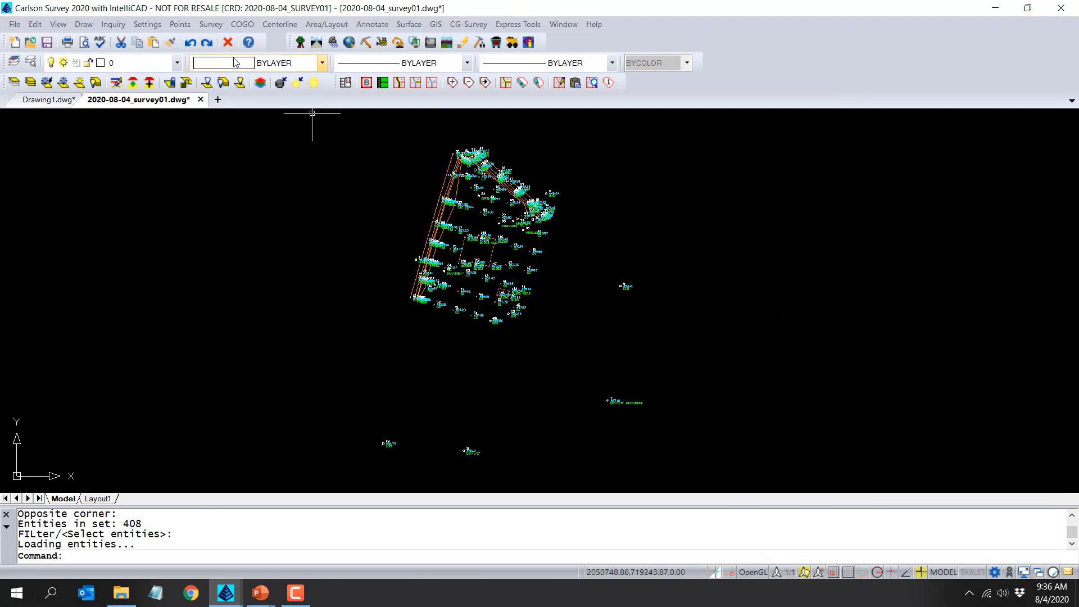
Start the Layer Inspector and isolate the V-BLDG layer to view its building outlines.
click(124, 26)
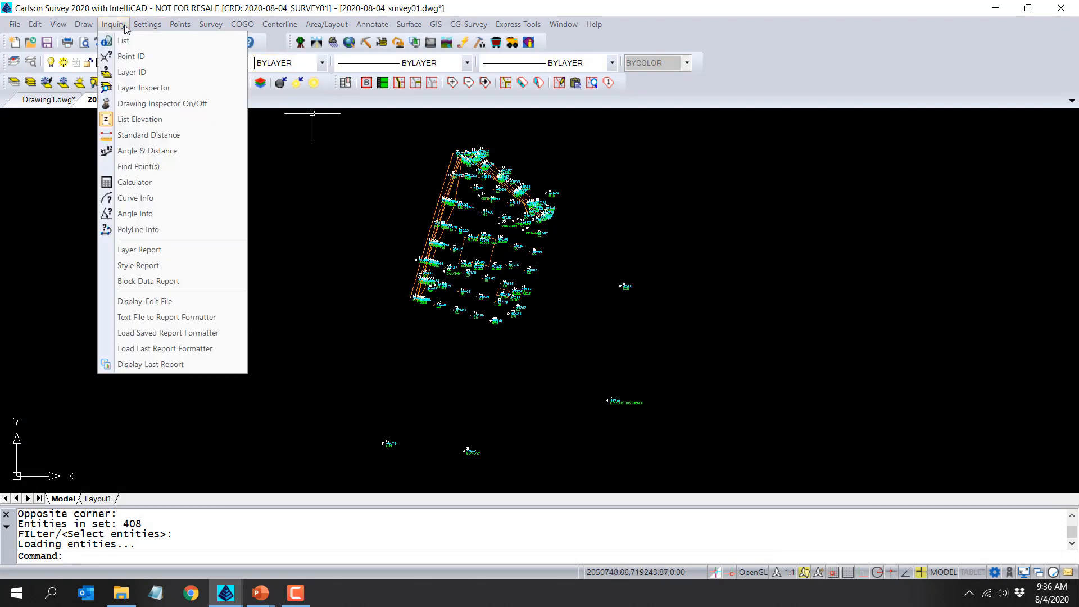
click(144, 88)
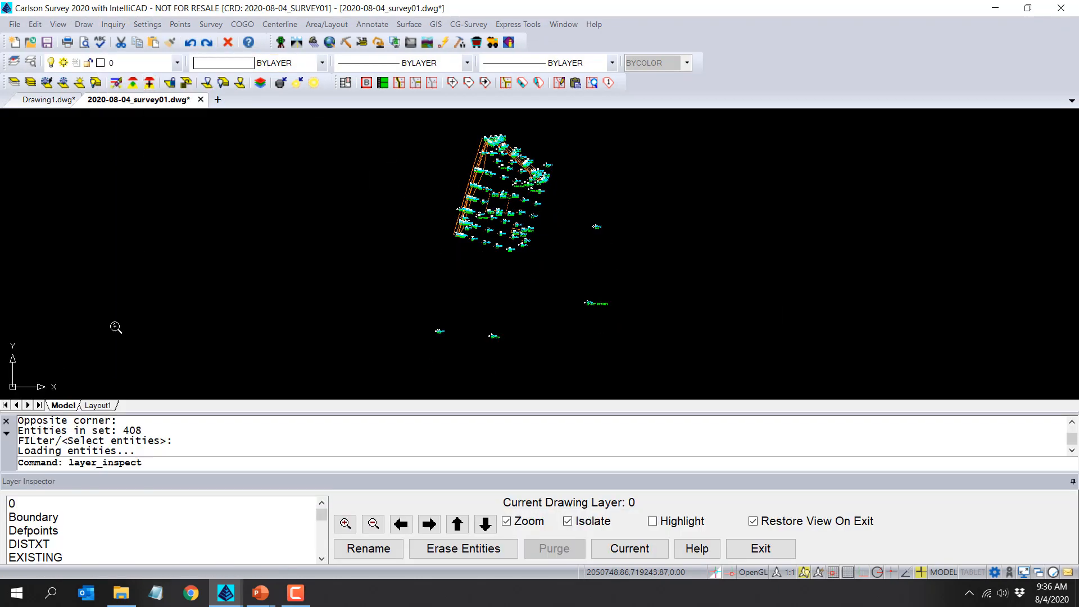
click(321, 558)
click(321, 558)
click(322, 558)
click(321, 558)
click(322, 558)
click(321, 558)
click(321, 558)
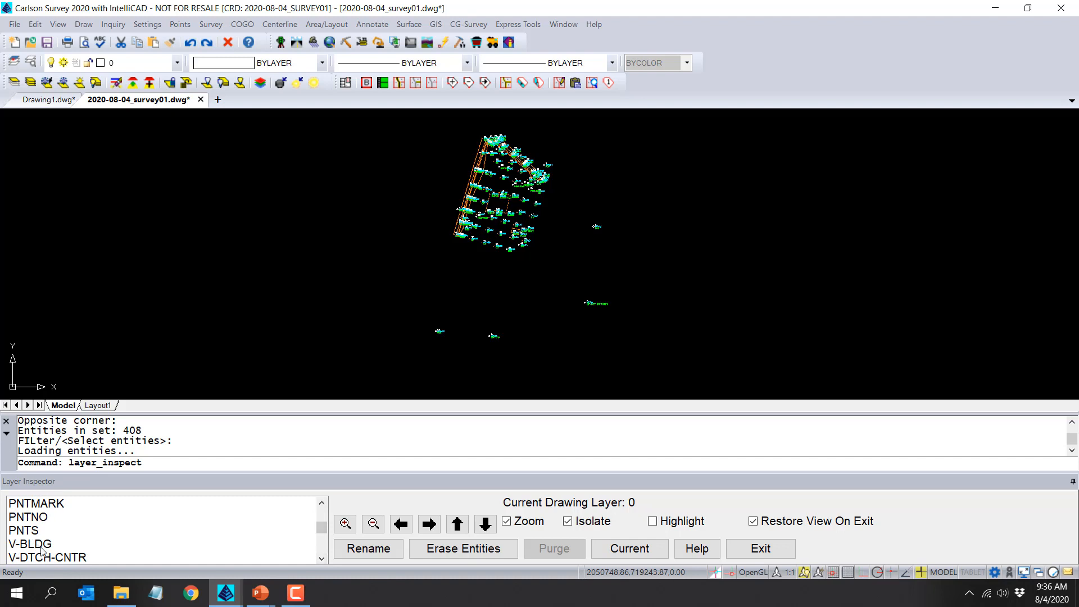
click(39, 546)
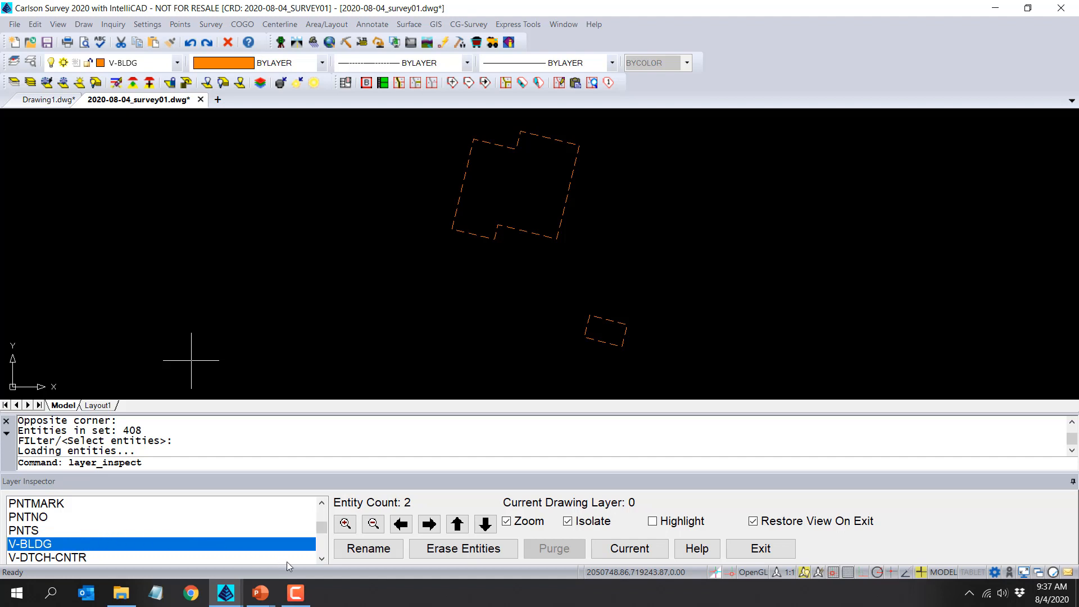
Isolate the V-DTCH-CNTR layer to inspect the ditch centerline.
click(322, 559)
click(322, 558)
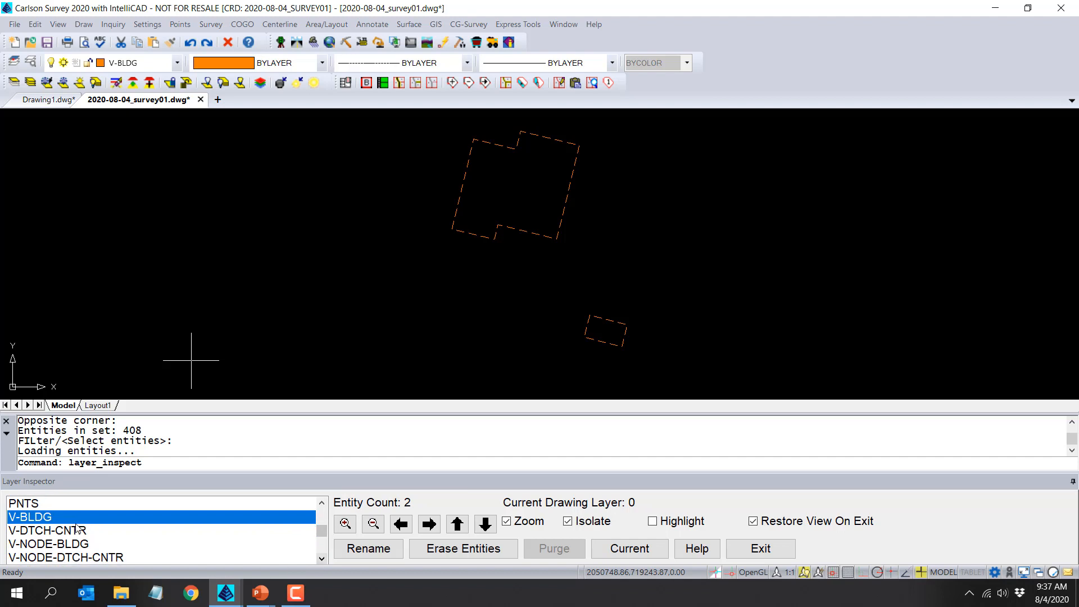
click(78, 531)
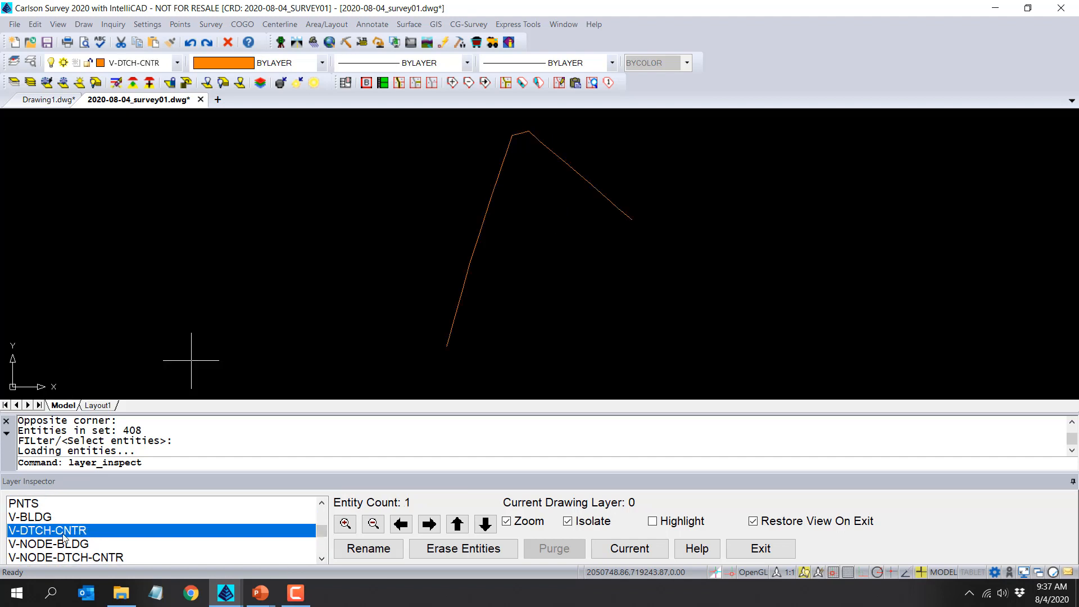
Isolate the V-NODE layers from V-NODE-BLDG through V-NODE-WATR-STRC together, followed by the V-ROAD-CNTR layer on its own.
click(63, 543)
scroll(70, 547, down, 2)
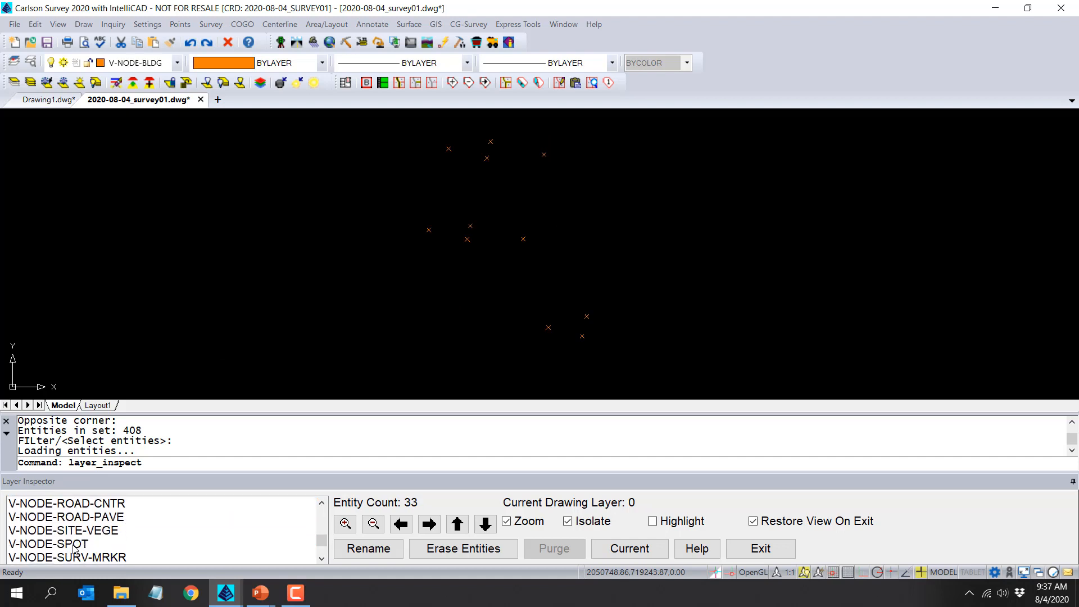
scroll(75, 550, down, 2)
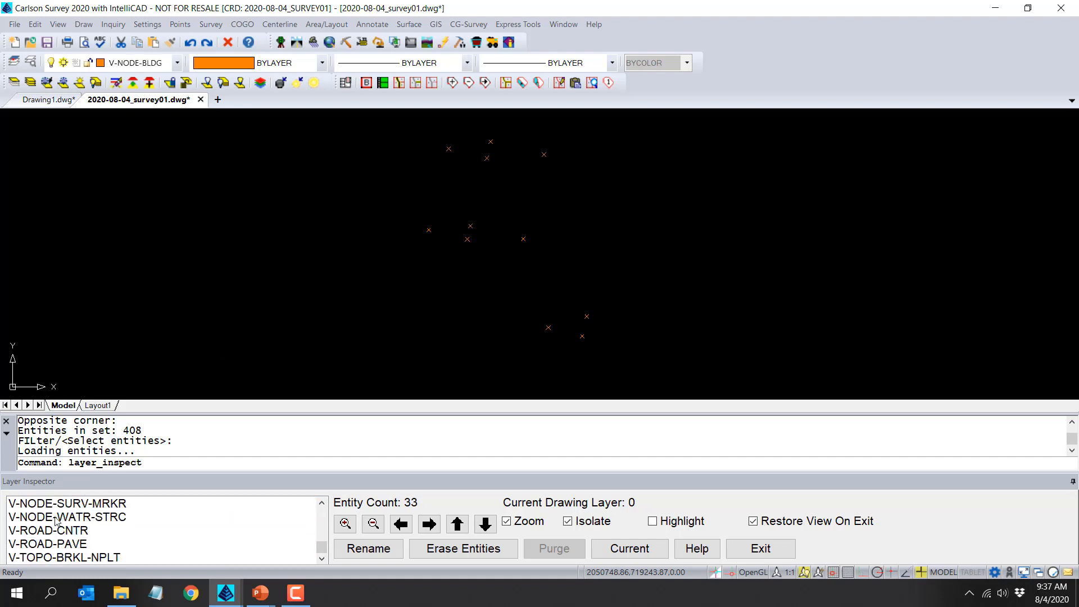
shift+click(58, 521)
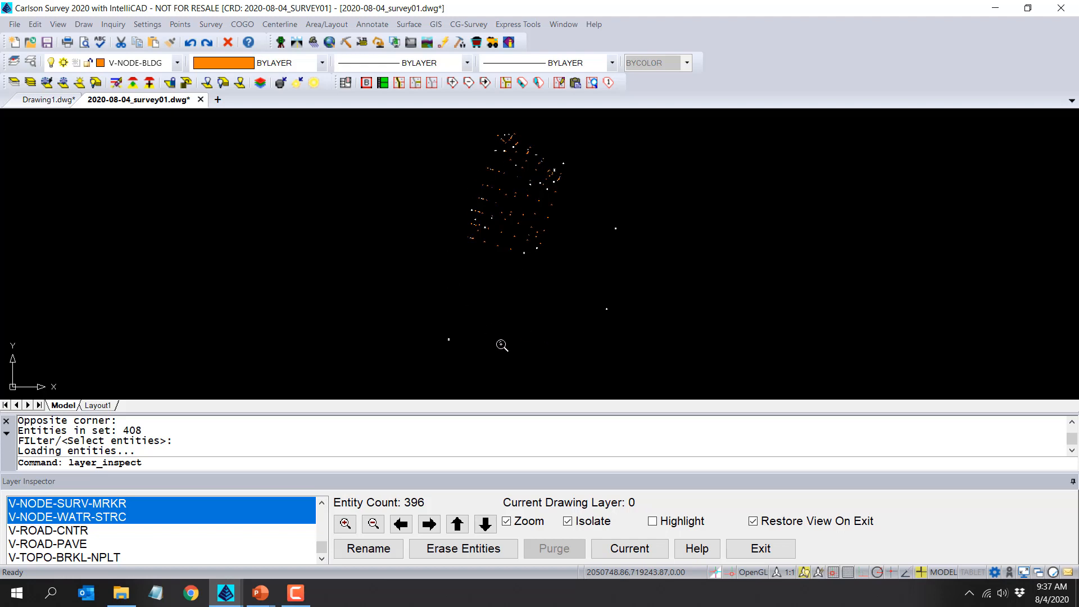
click(67, 533)
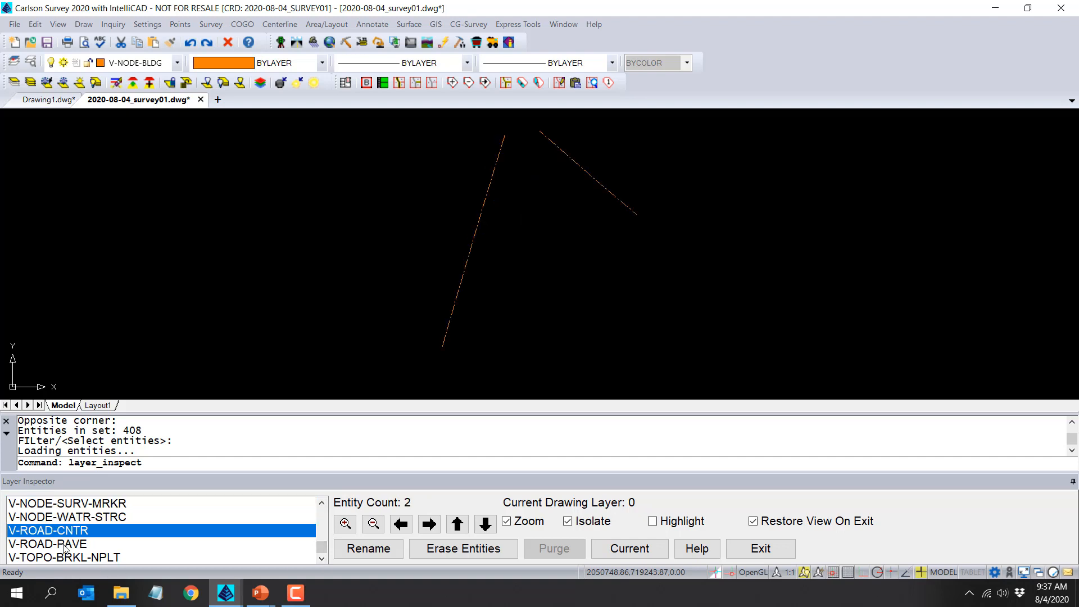
Isolate V-ROAD-PAVE together with V-ROAD-CNTR, inspect V-TOPO-BRKL-NPLT alone, and exit the Layer Inspector.
shift+click(64, 546)
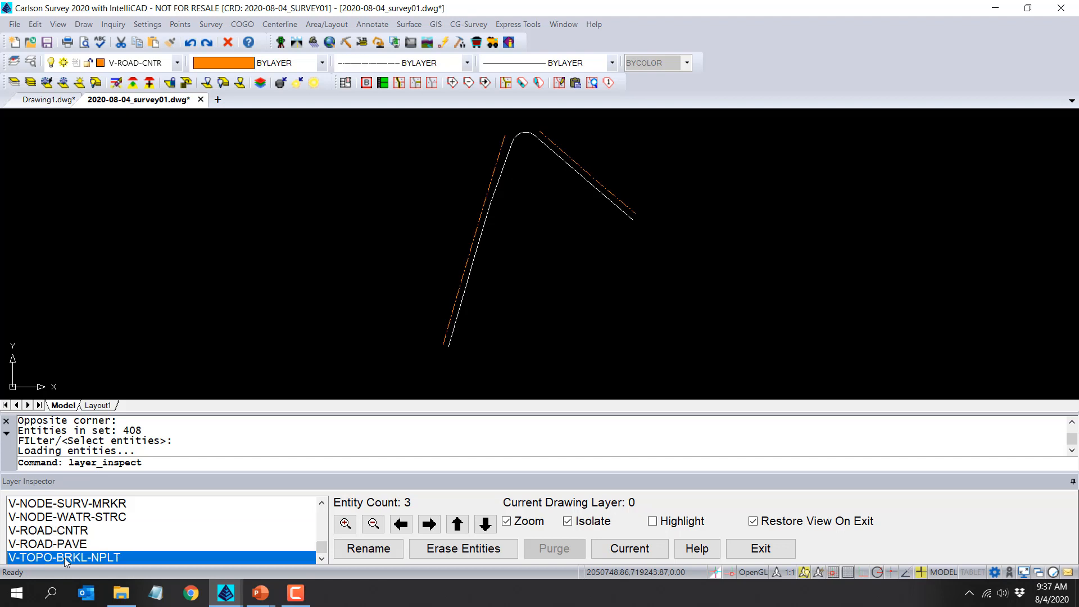
click(65, 558)
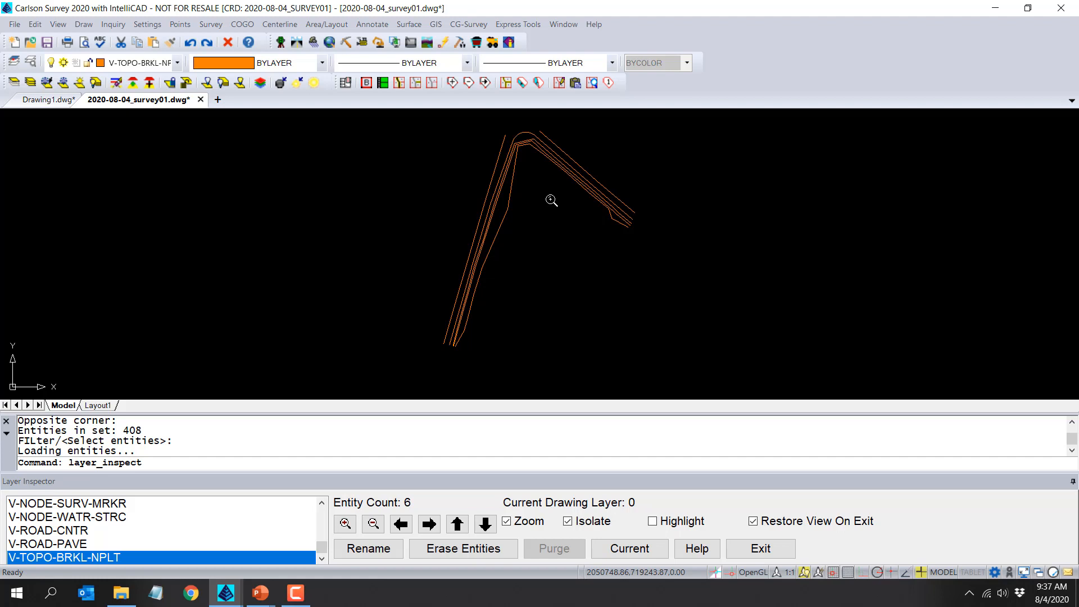
click(760, 549)
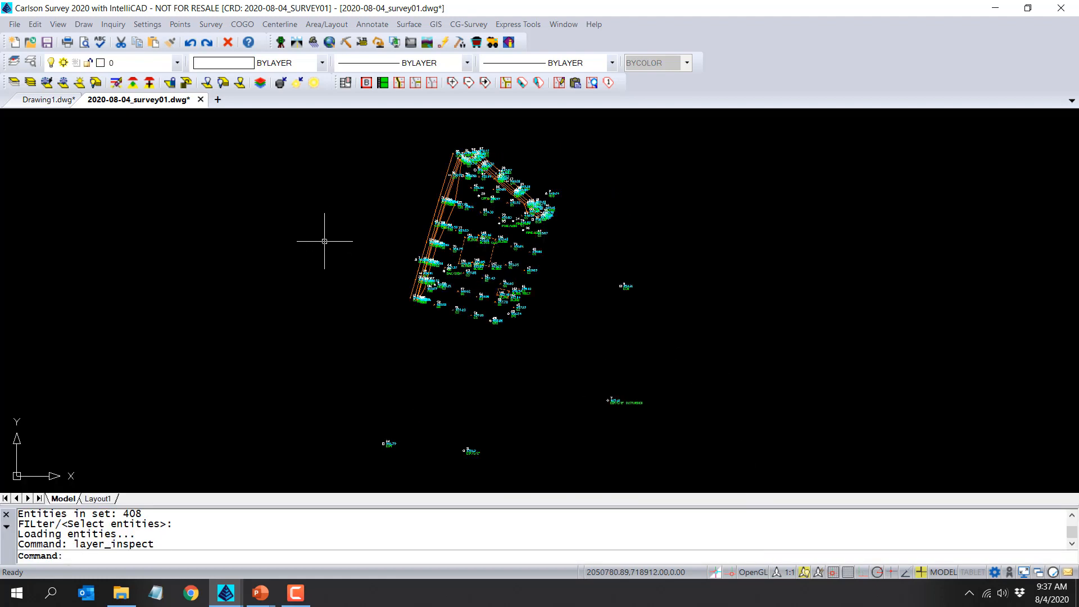
Shrink-wrap all points and linework across gaps into a 2D polyline on the Boundary layer, with perimeter reduction Low.
click(84, 25)
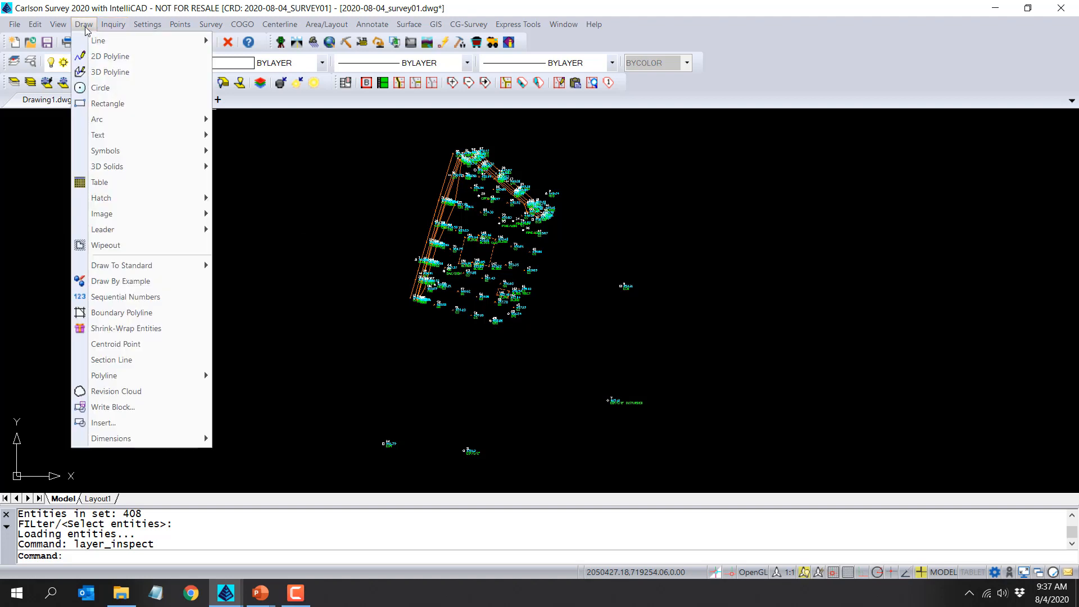
click(177, 329)
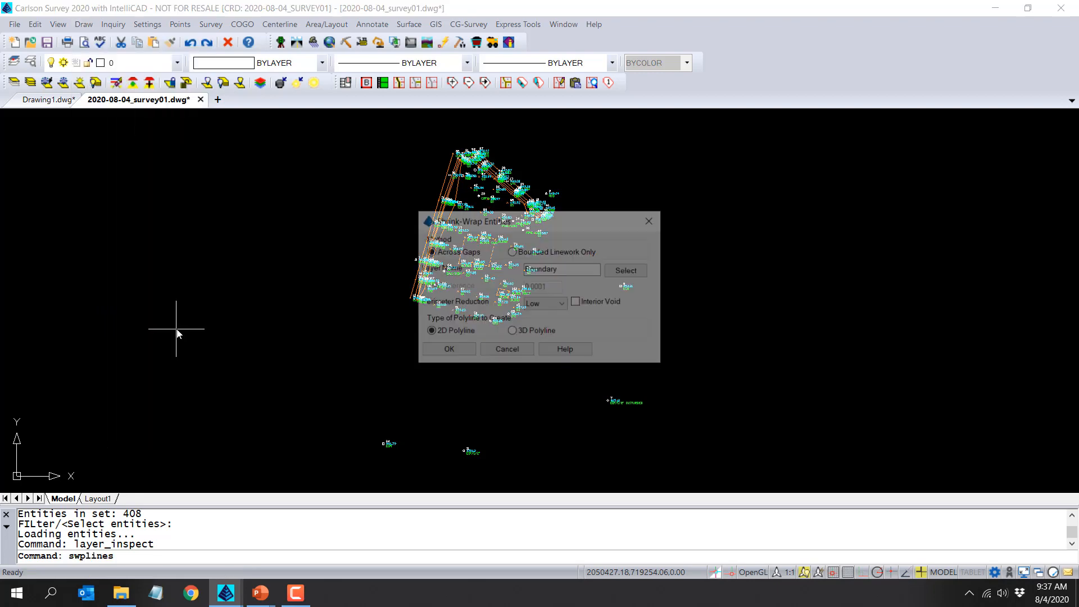
click(442, 351)
click(700, 471)
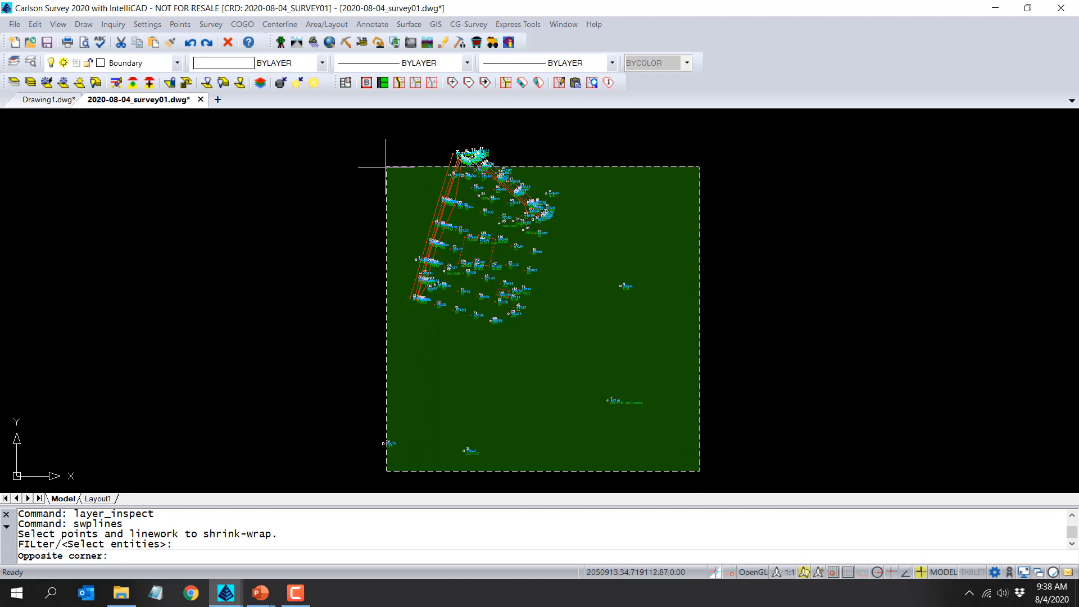
click(323, 132)
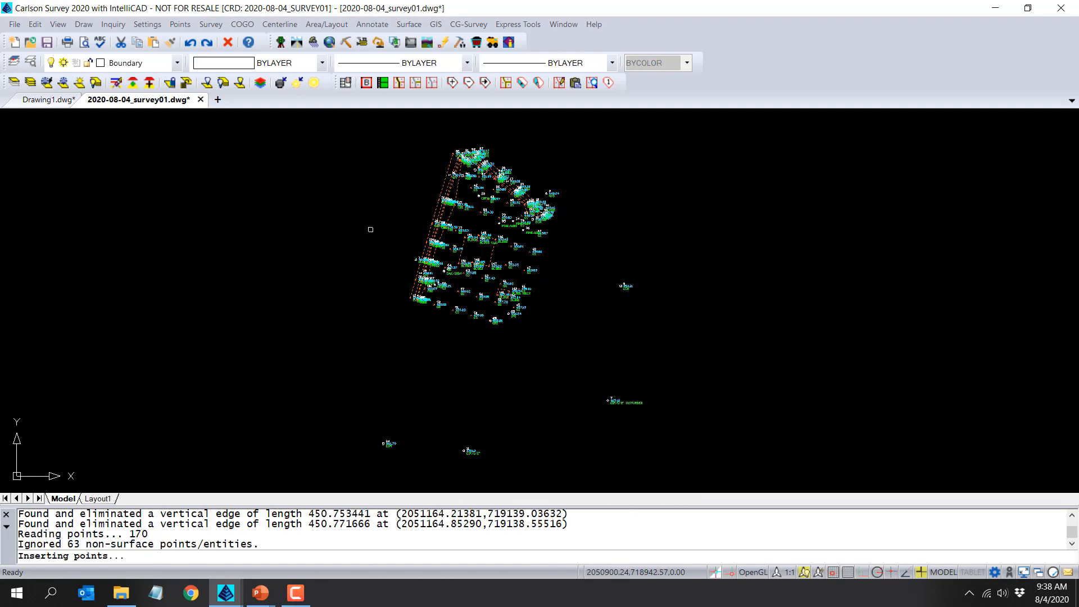
Select the shrink-wrap perimeter to examine which points it follows around the site's southern corner, and clear the selection.
scroll(510, 321, up, 5)
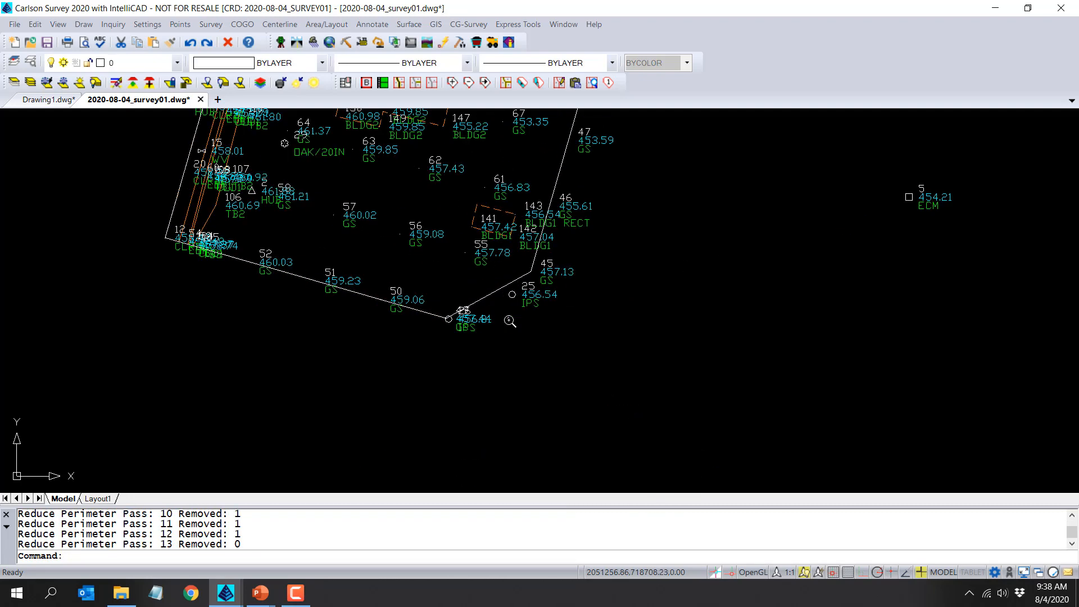
scroll(509, 321, up, 1)
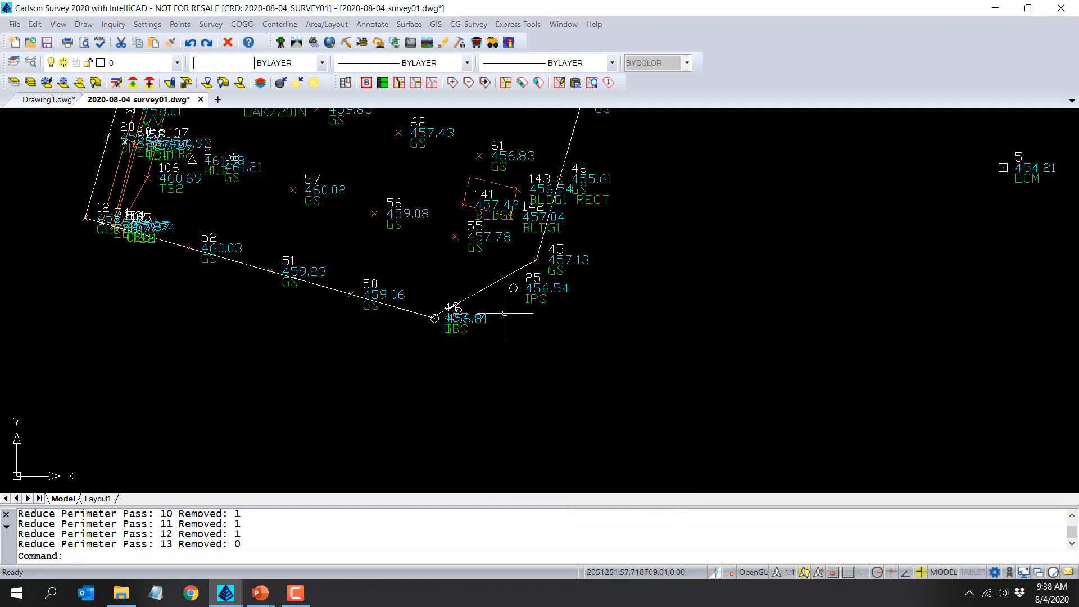
click(484, 285)
click(479, 308)
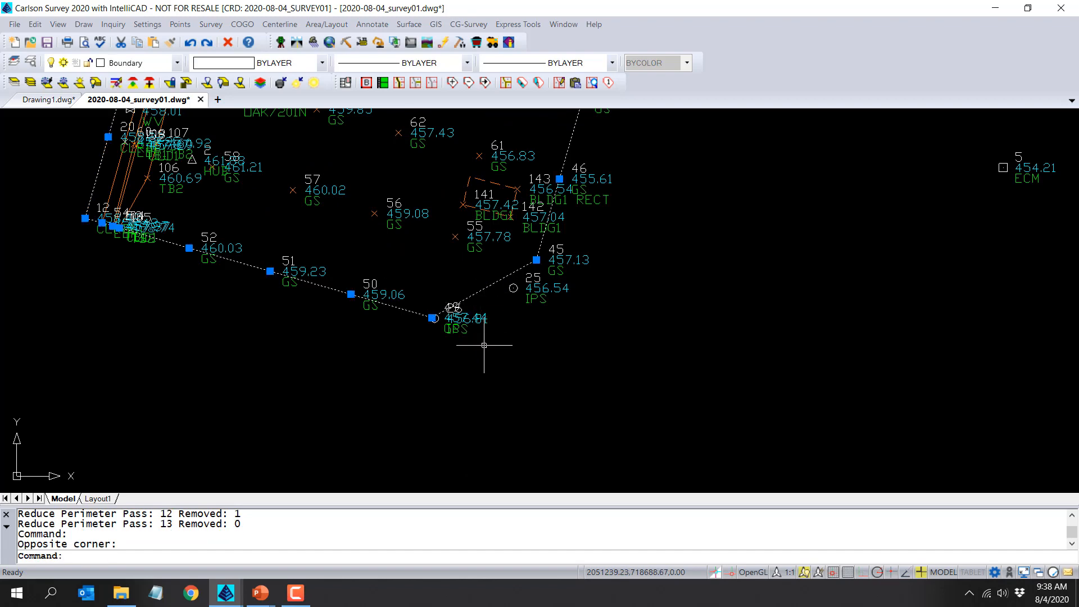
scroll(476, 295, down, 3)
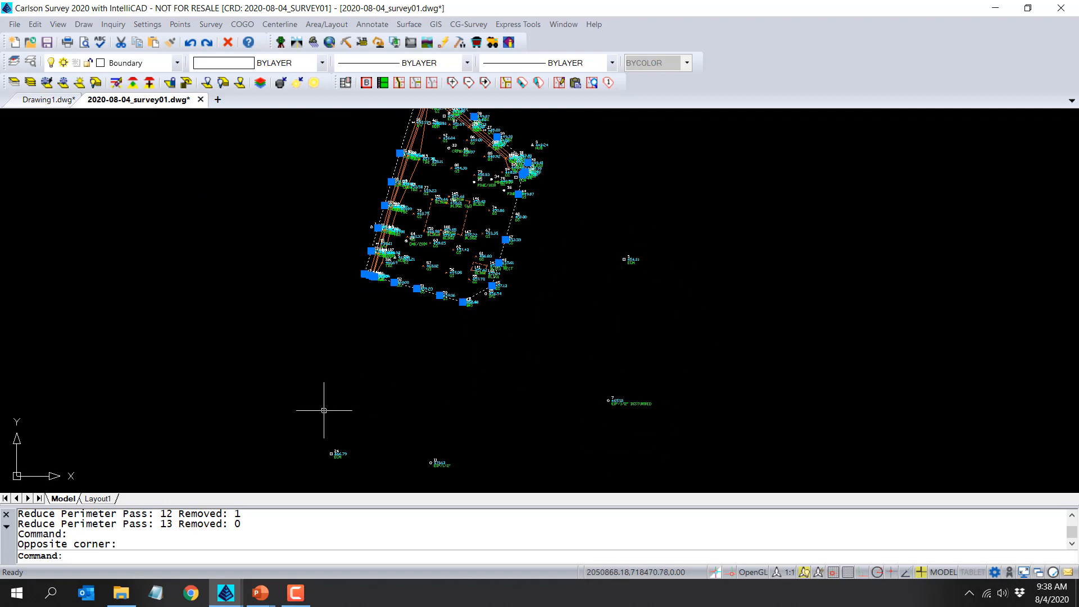
key(Escape)
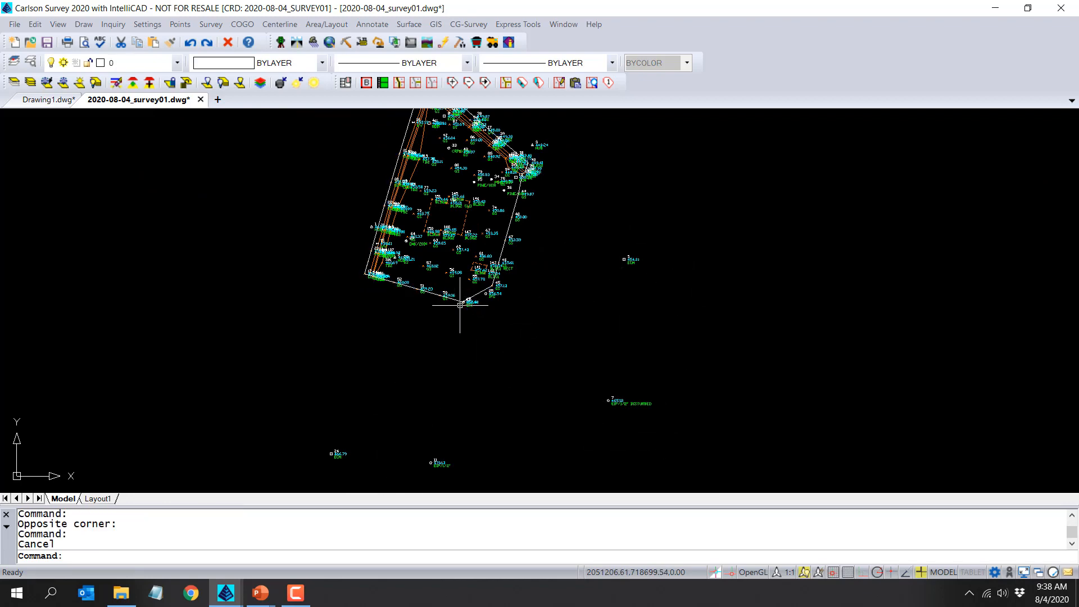
Separate the overlapping labels at the southern corner with leaders, moving point 26's label southeast and point 49's label southwest.
scroll(461, 305, up, 5)
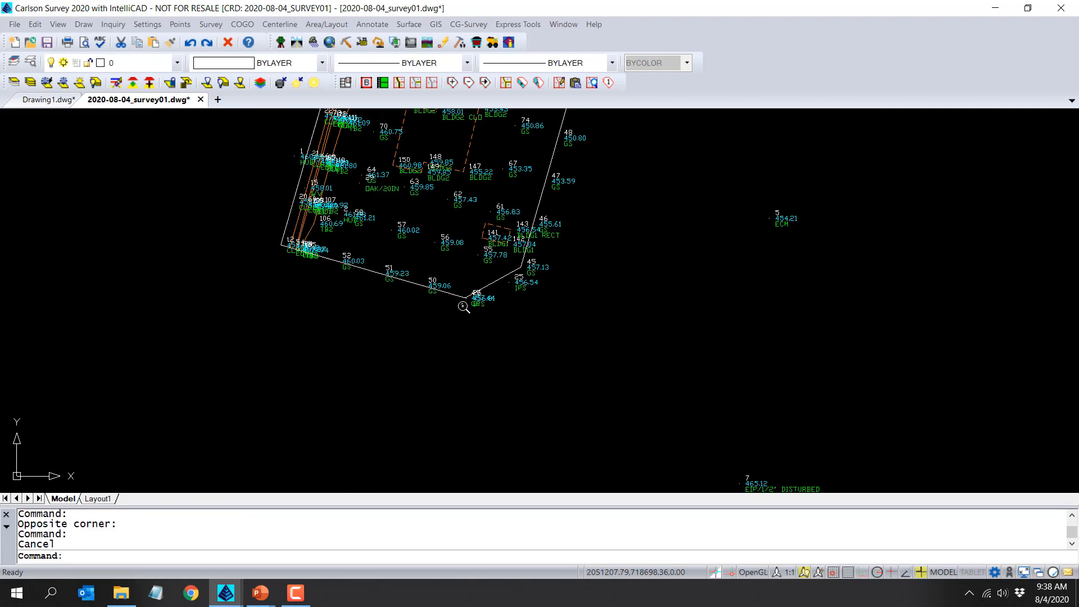
click(180, 24)
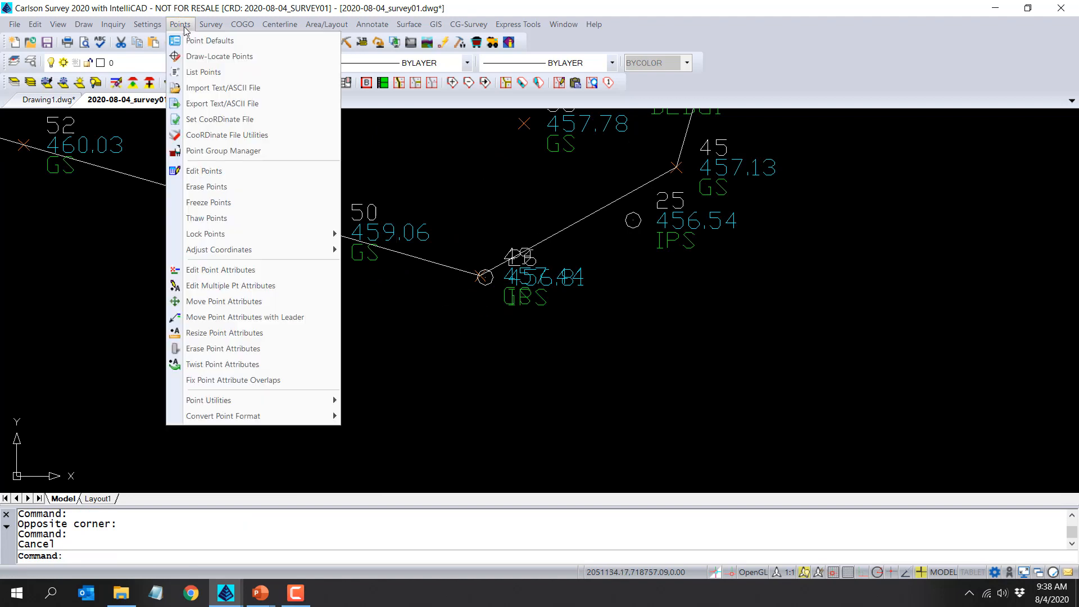
click(241, 317)
click(523, 257)
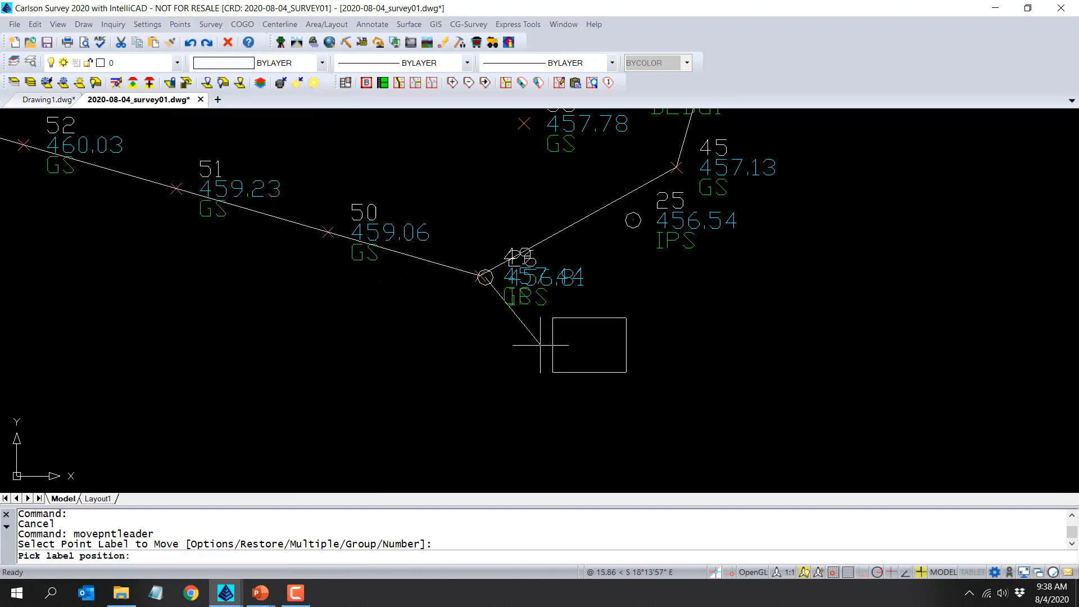
click(573, 331)
click(527, 299)
click(432, 337)
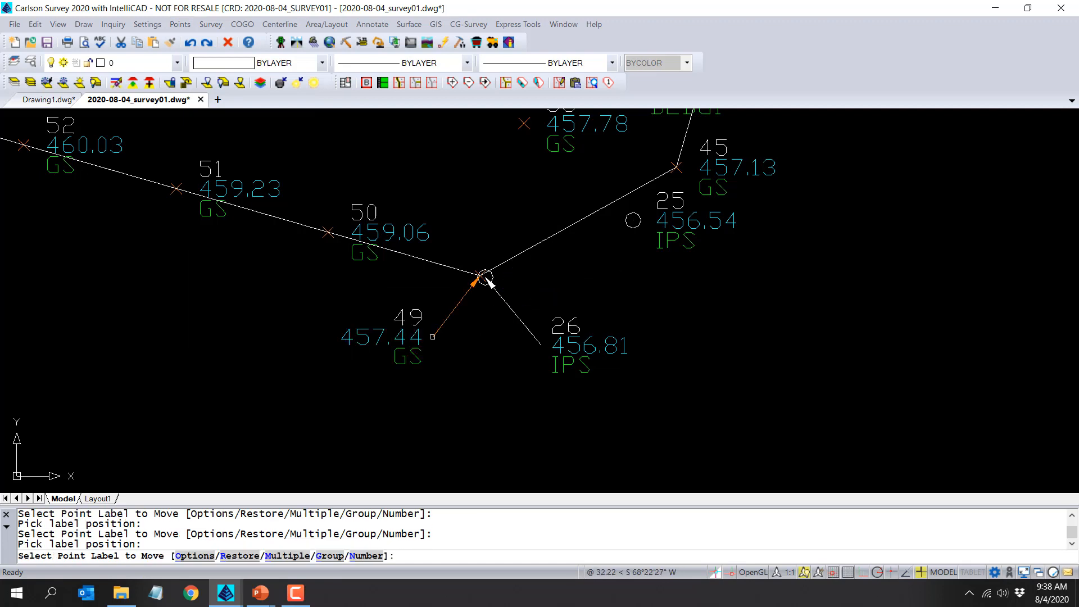
key(Return)
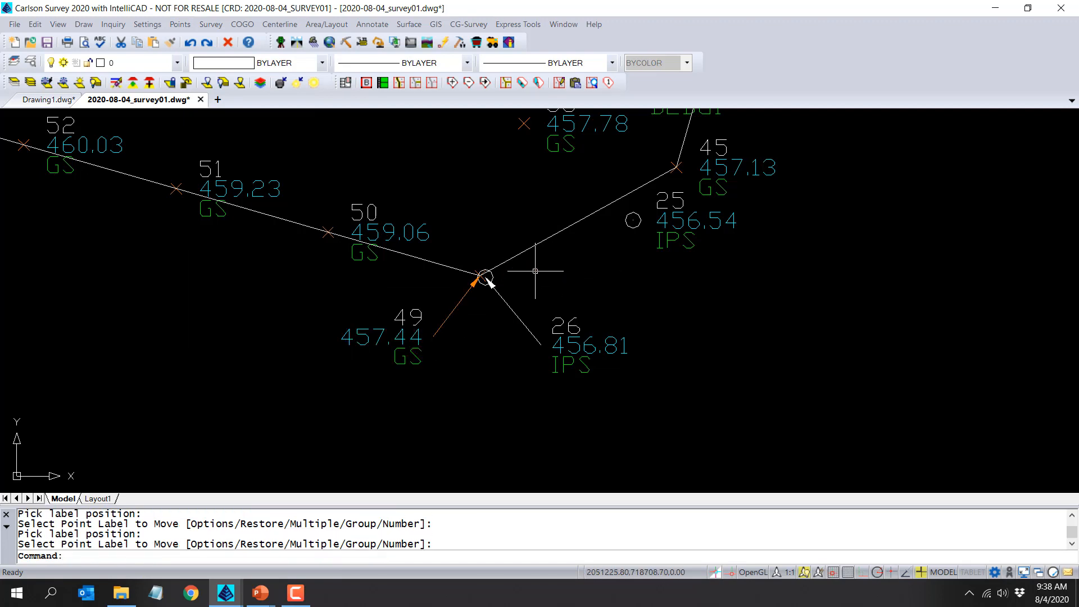
Select the perimeter polyline to check its vertex beside points 49 and 26, and clear the selection.
click(540, 245)
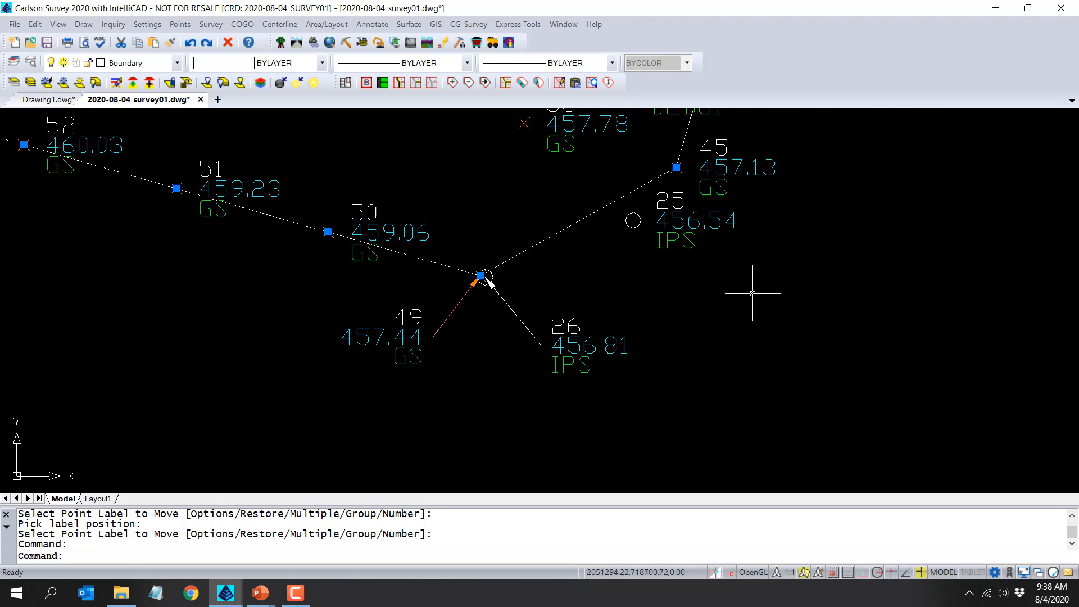
key(Escape)
key(Escape)
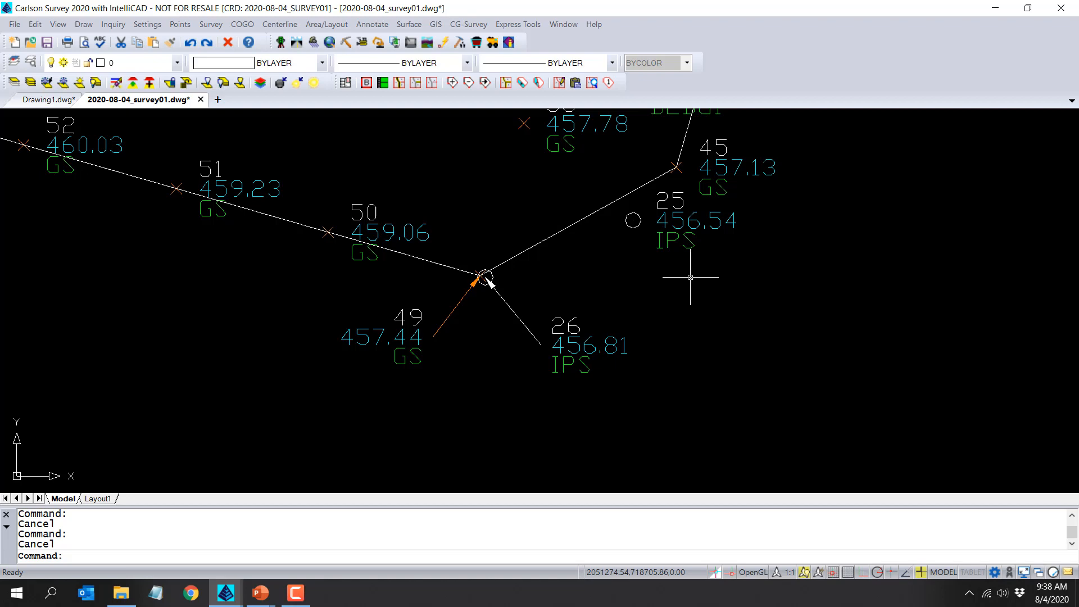
scroll(488, 281, down, 5)
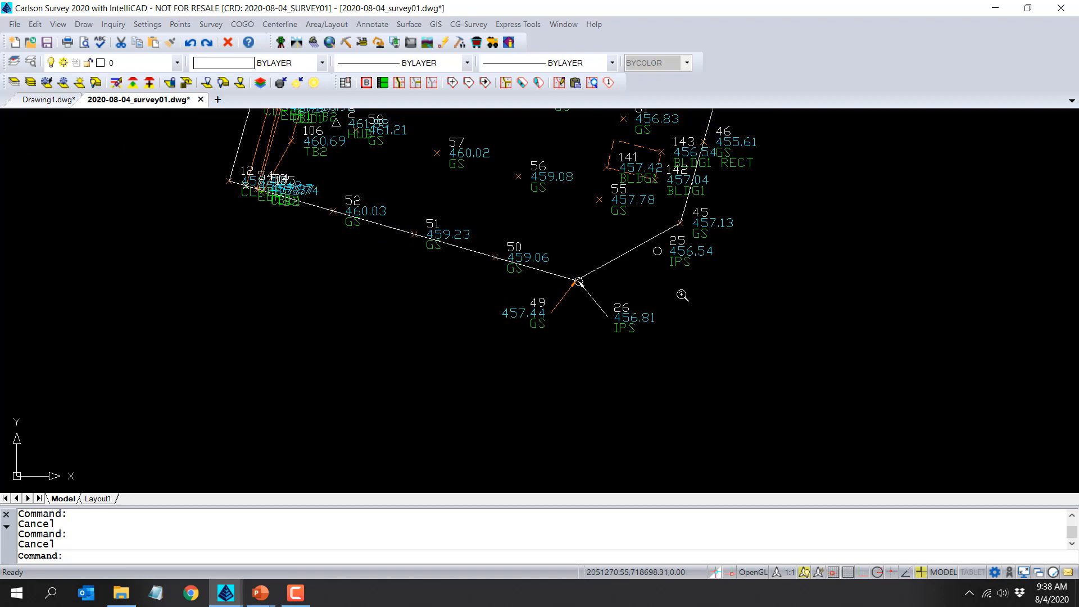
Review the general properties of point 26, including its Non-Surface setting, and close the point editor.
scroll(917, 245, up, 2)
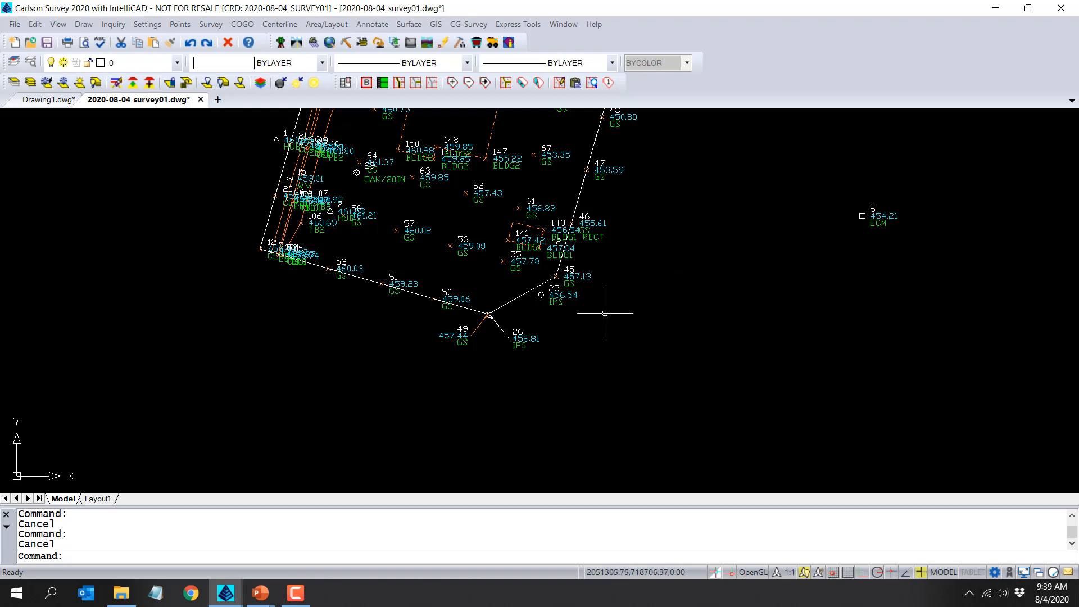
scroll(520, 347, up, 4)
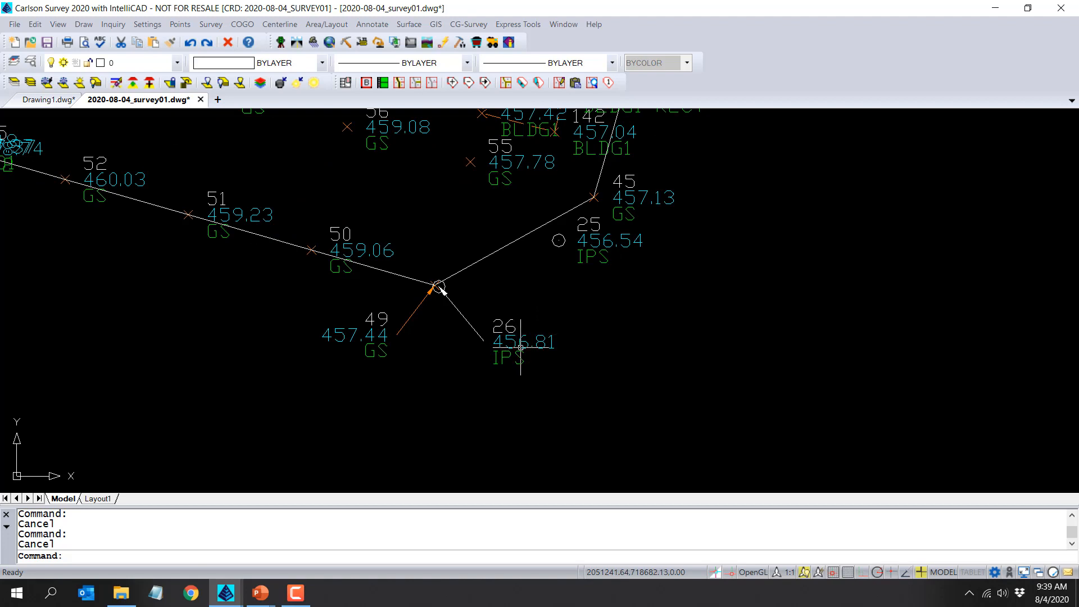
click(520, 347)
double_click(521, 347)
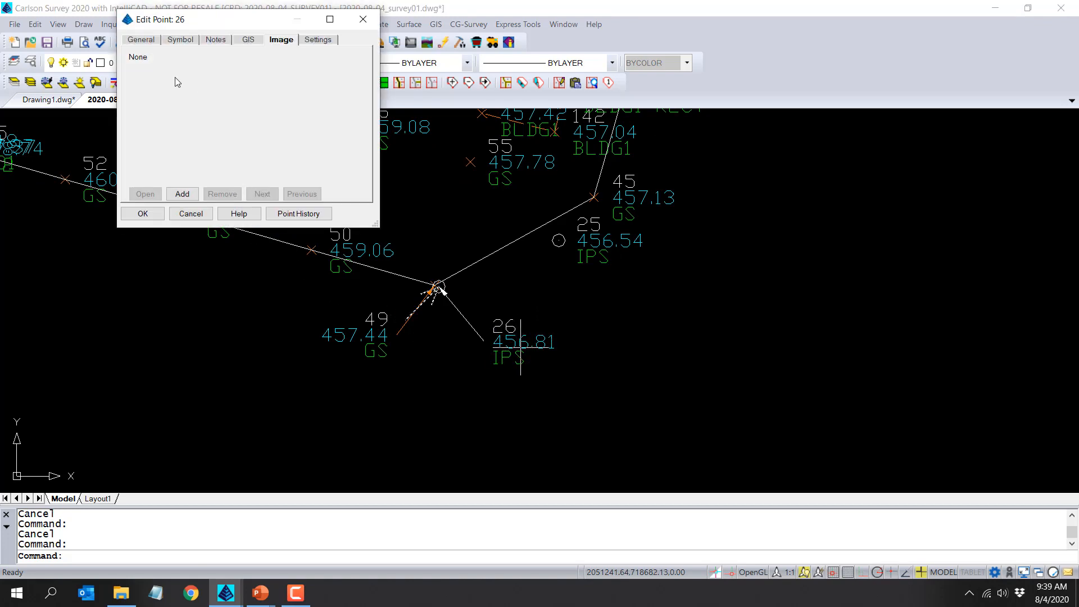
click(152, 42)
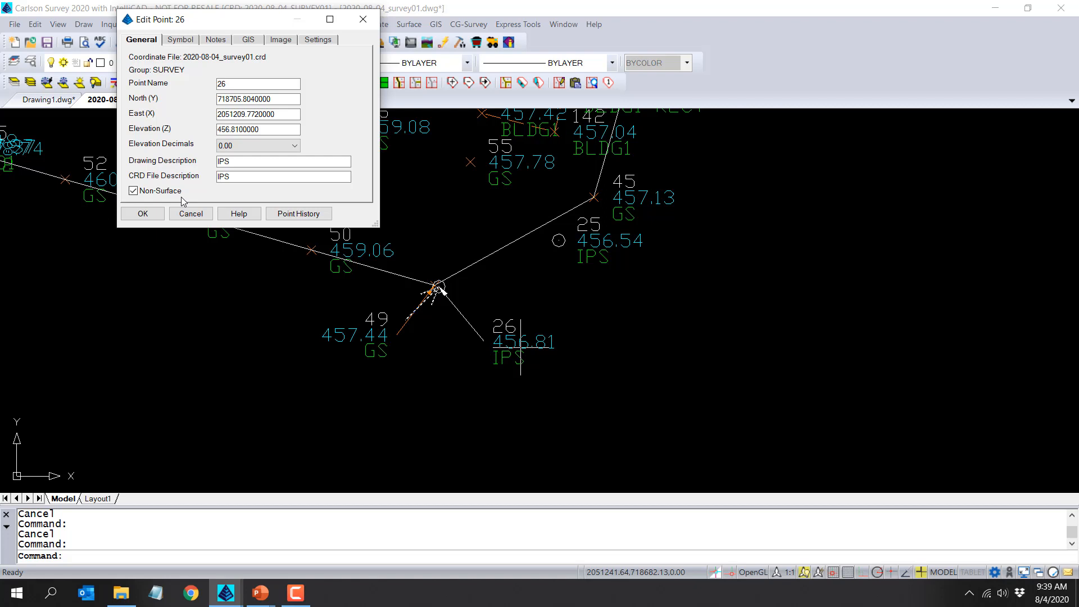
click(141, 214)
Check the Non-Surface setting of ground shot 49 in the point editor, and exit without changes.
click(368, 334)
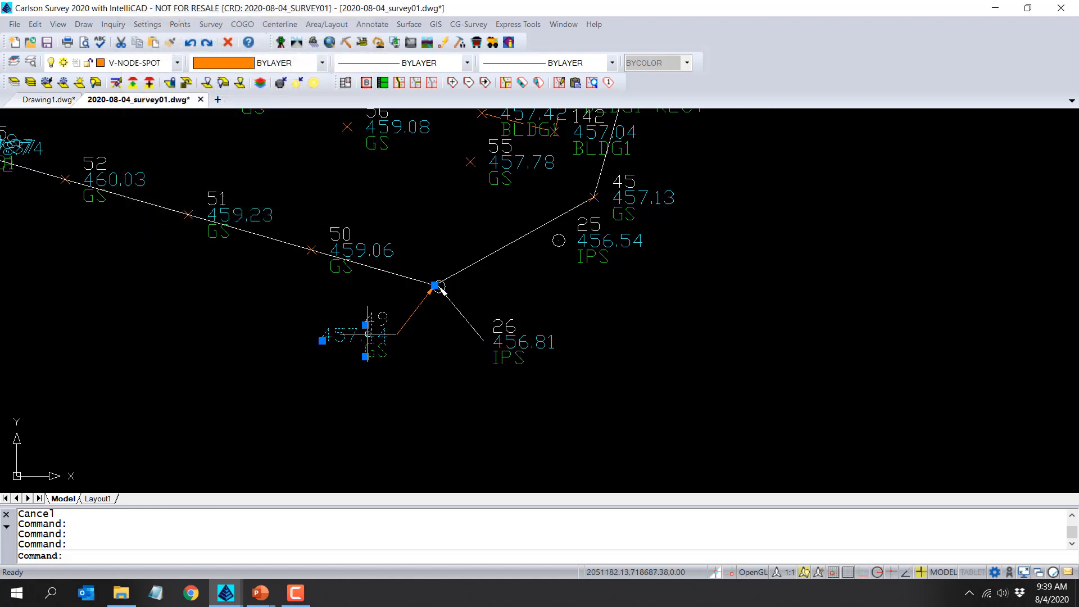
double_click(437, 286)
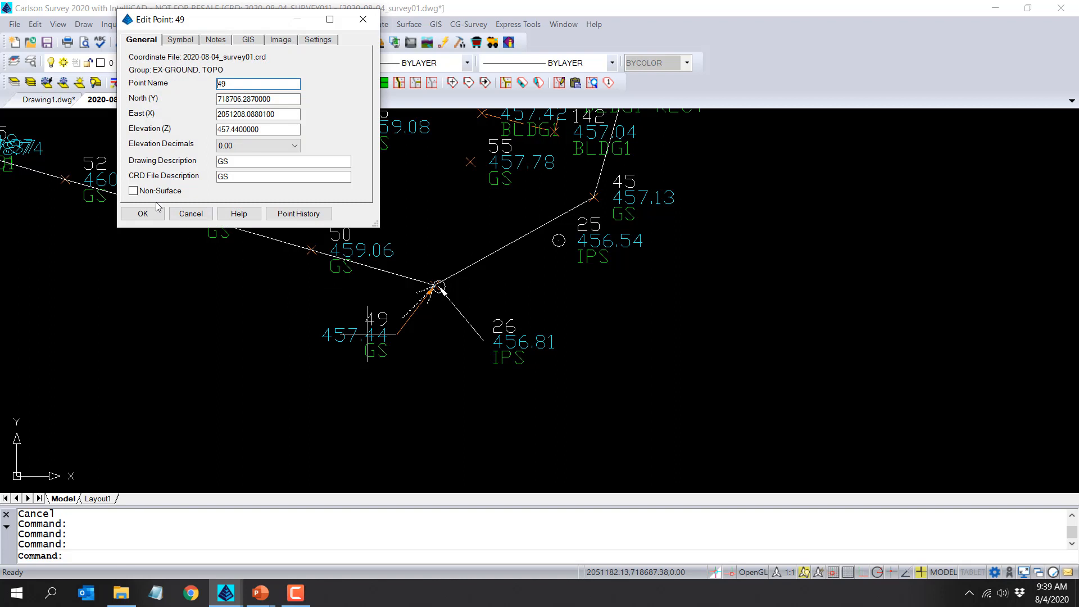
click(191, 213)
Check the Non-Surface setting of the outlying ECM point 5 in the point editor, and exit without changes.
scroll(253, 265, down, 3)
scroll(253, 264, down, 2)
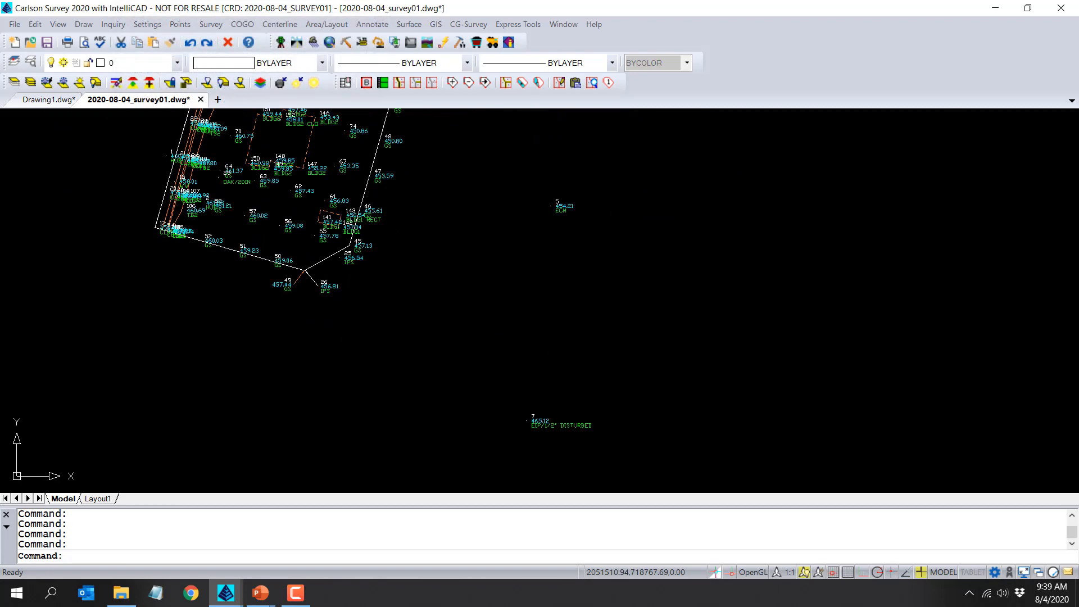
scroll(549, 214, up, 4)
click(579, 202)
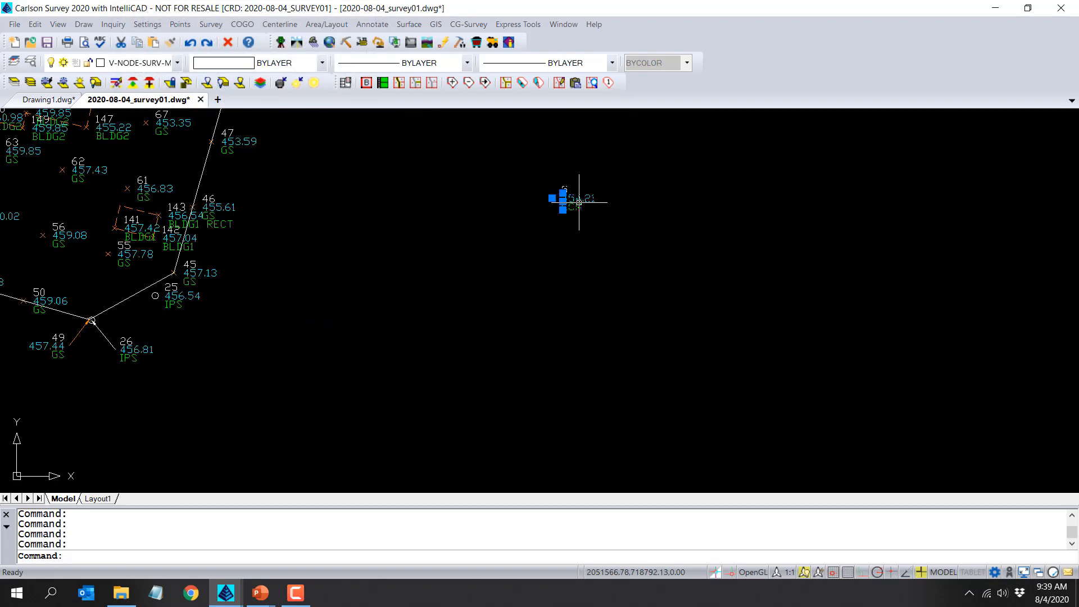
double_click(579, 202)
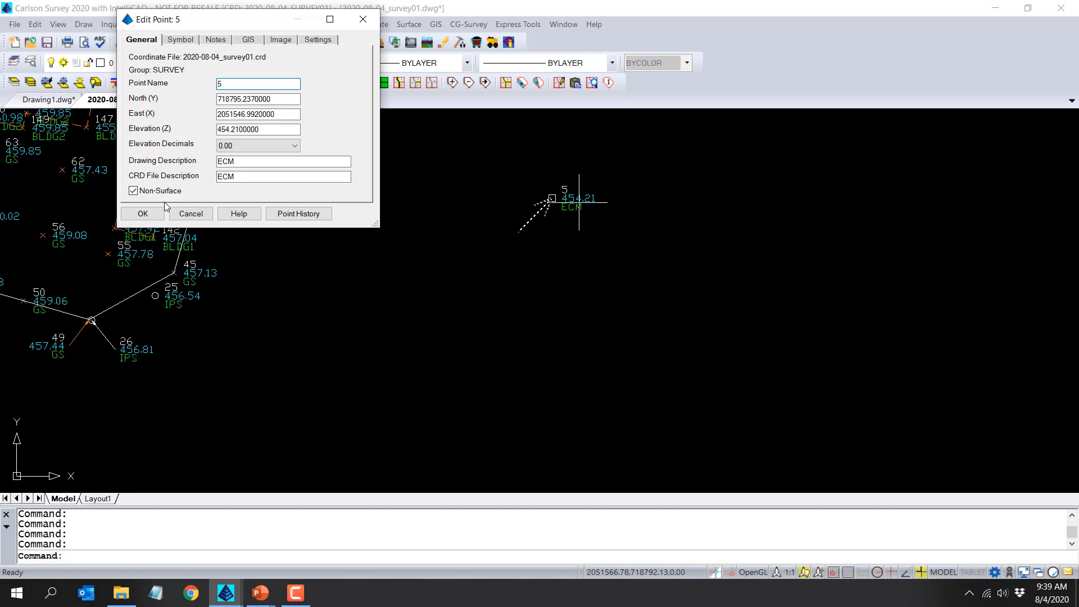
click(192, 214)
Check the Non-Surface setting of HUB point 2 inside the perimeter, and exit the point editor without changes.
scroll(193, 242, down, 3)
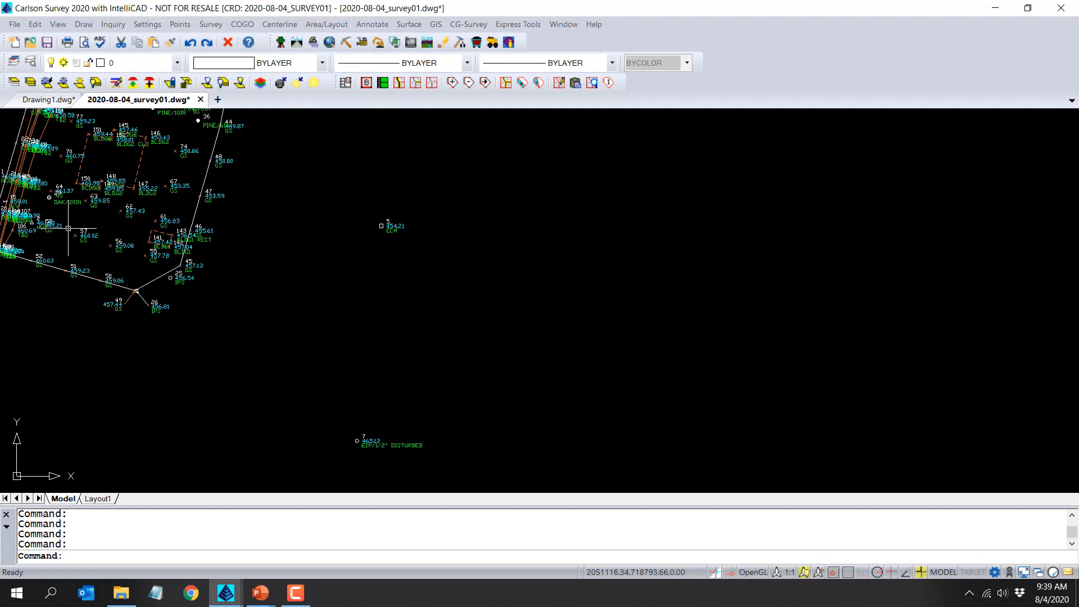
scroll(69, 232, up, 2)
scroll(113, 293, up, 3)
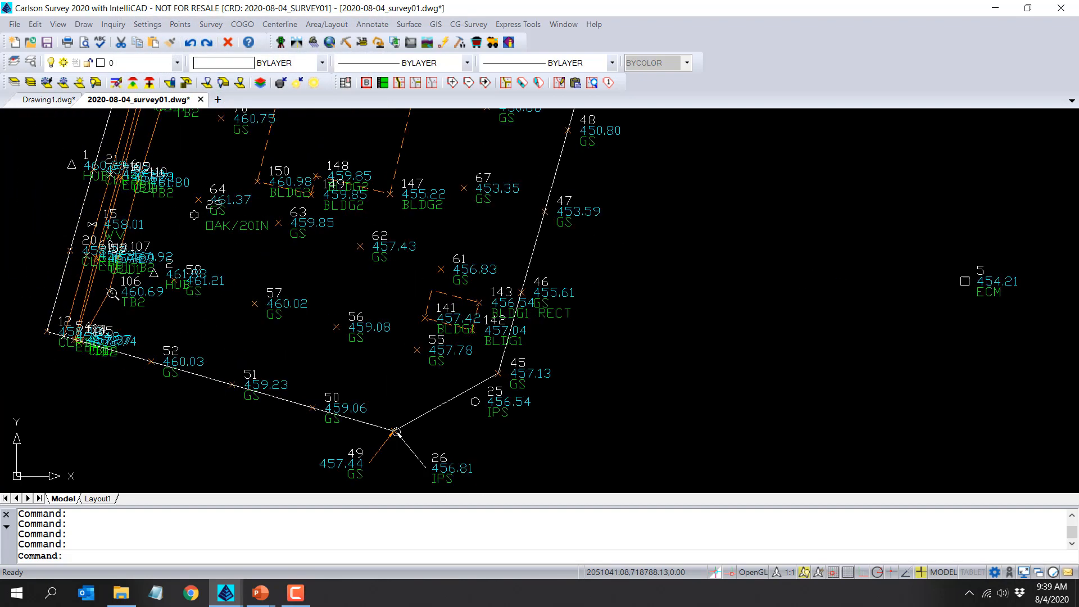
scroll(112, 293, up, 2)
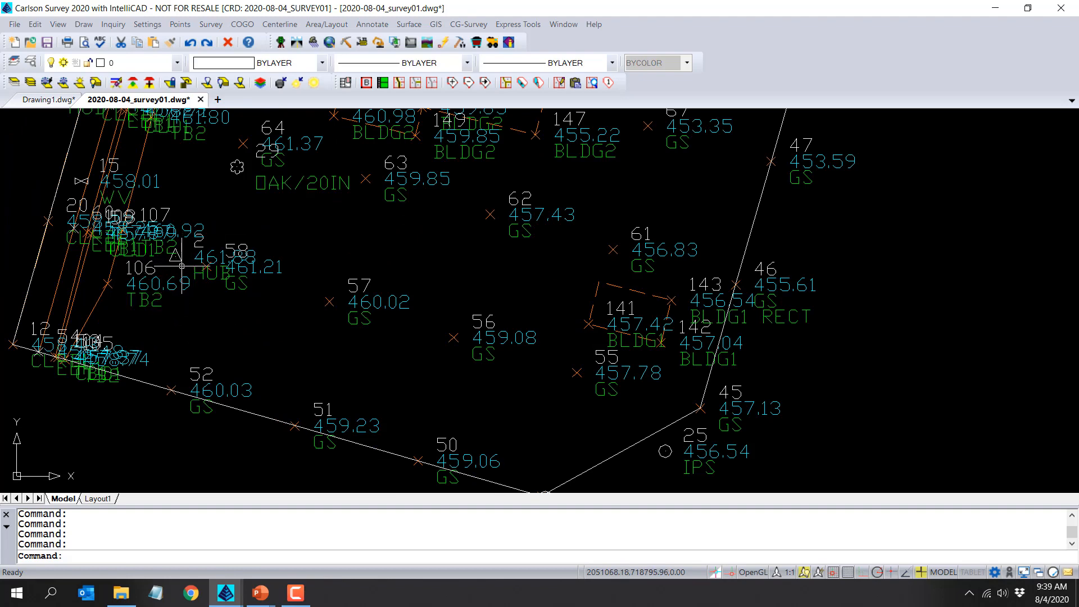
double_click(182, 264)
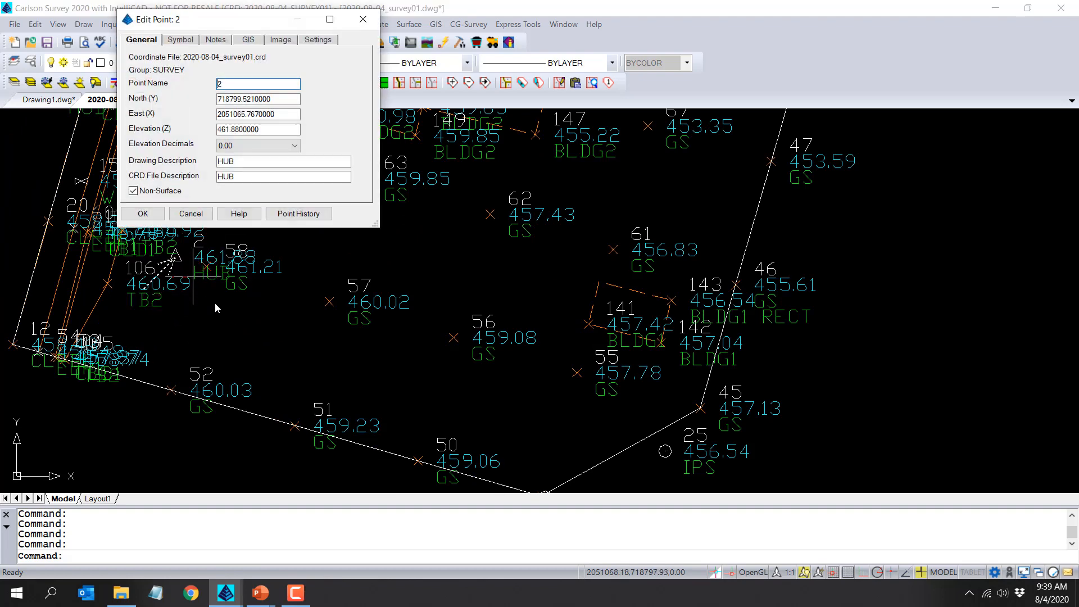
click(190, 214)
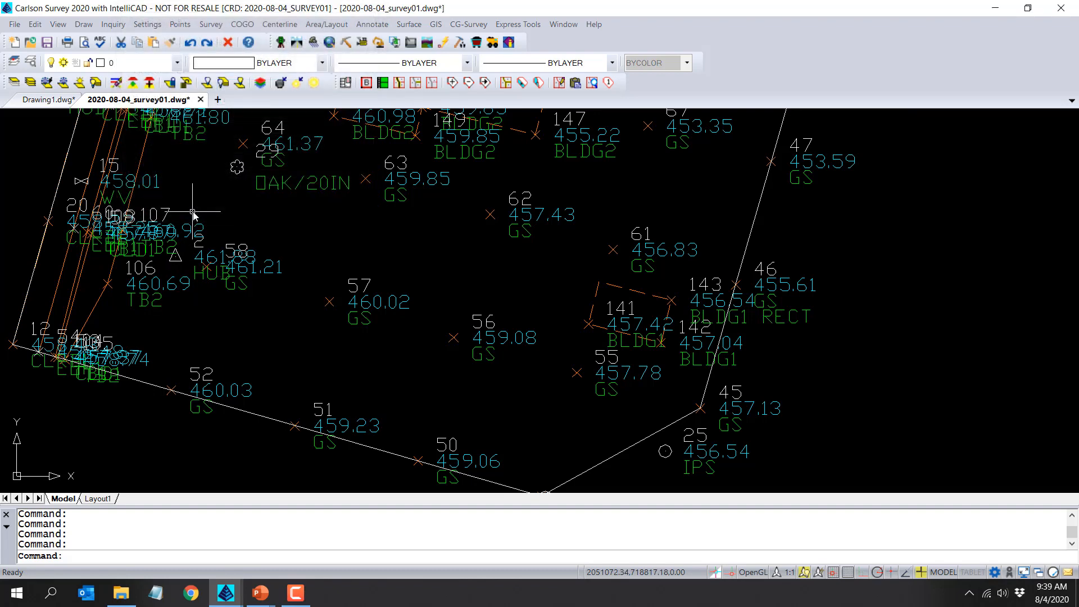
Generate a non-surface points report for all points with any description, review it, and close the report.
click(408, 25)
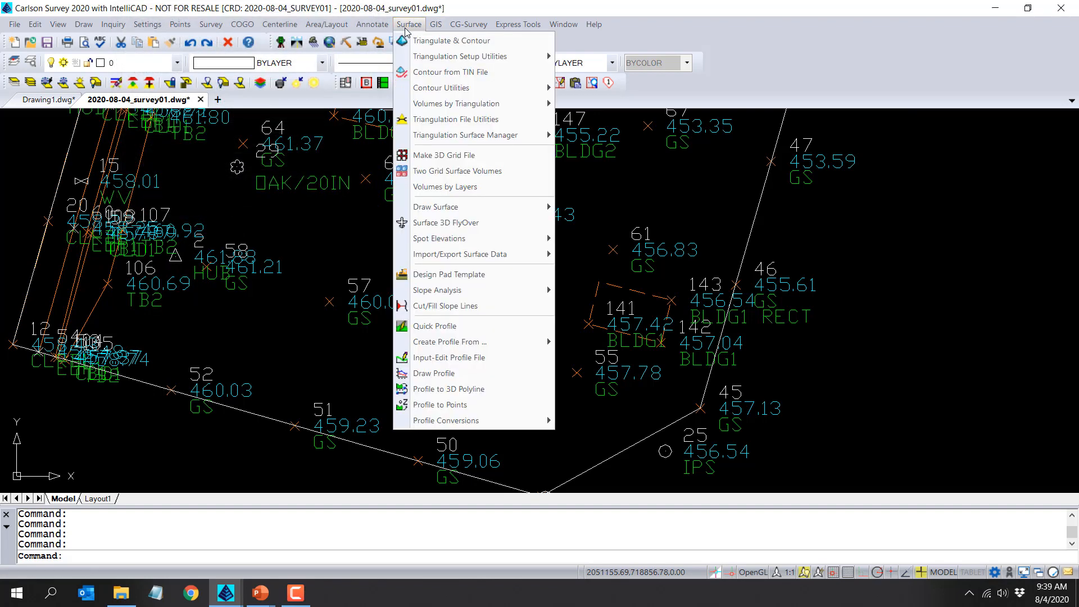
mouse_move(418, 57)
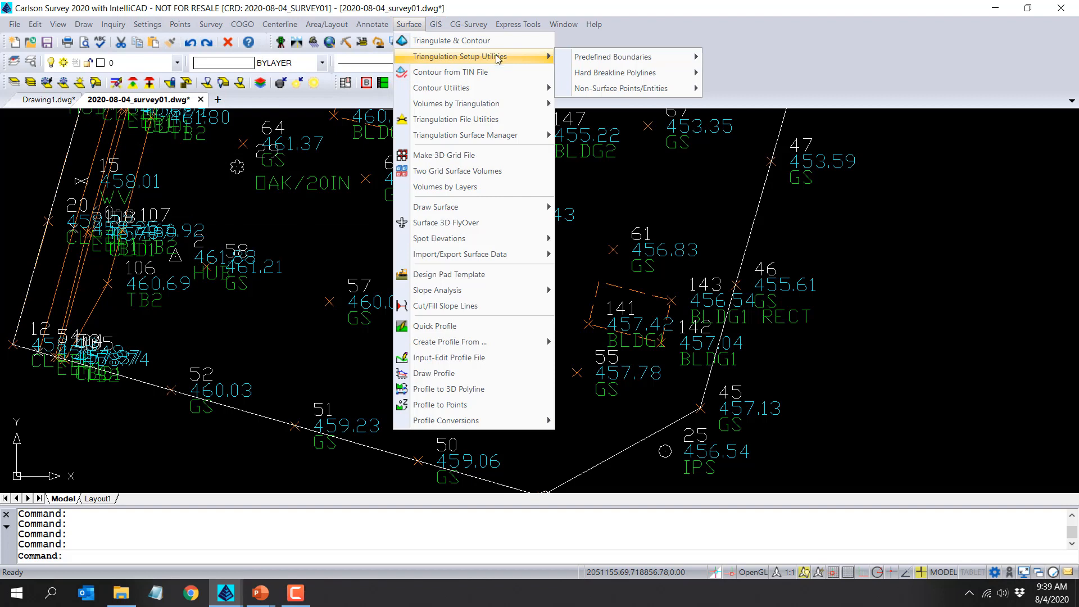
mouse_move(594, 89)
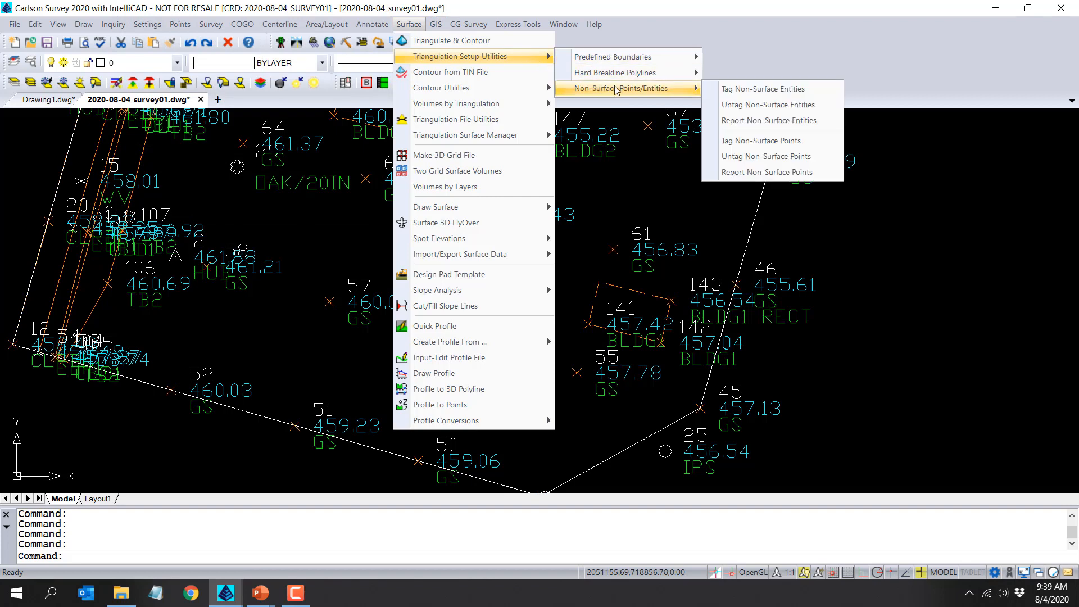
click(805, 177)
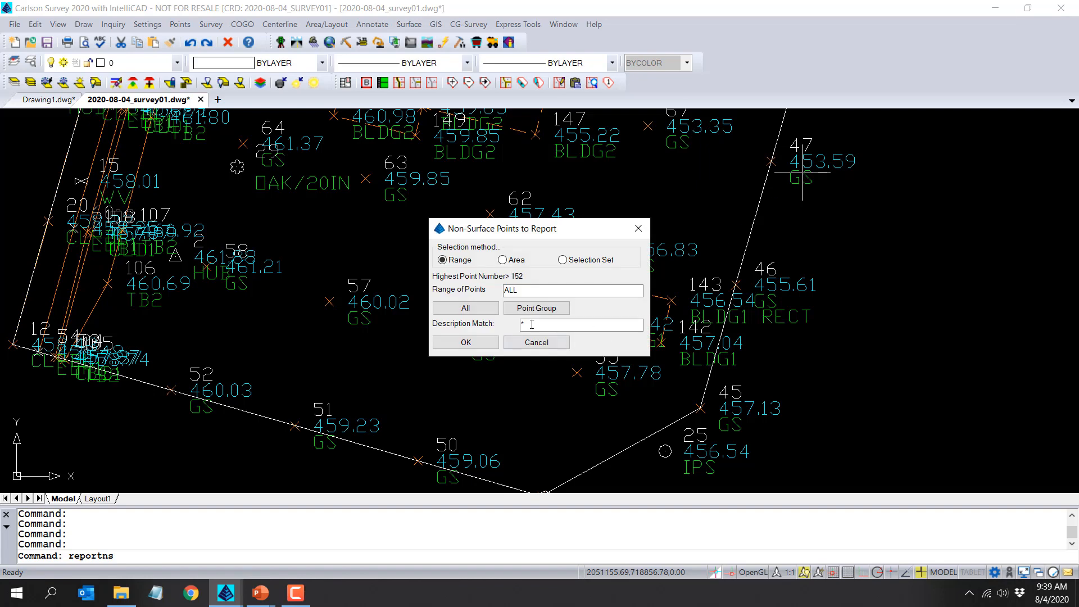
click(478, 342)
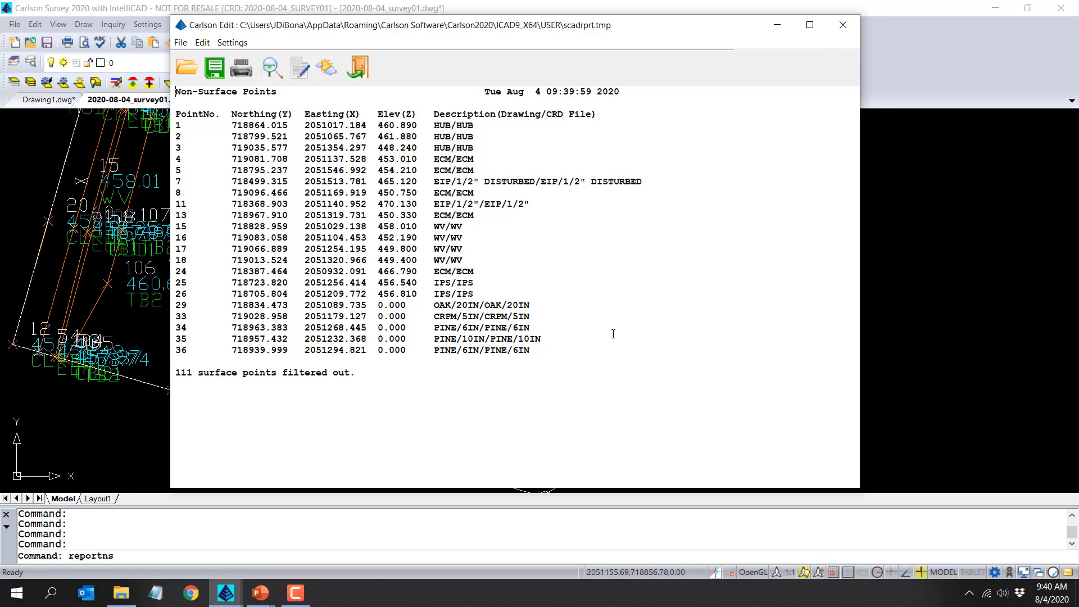
click(843, 25)
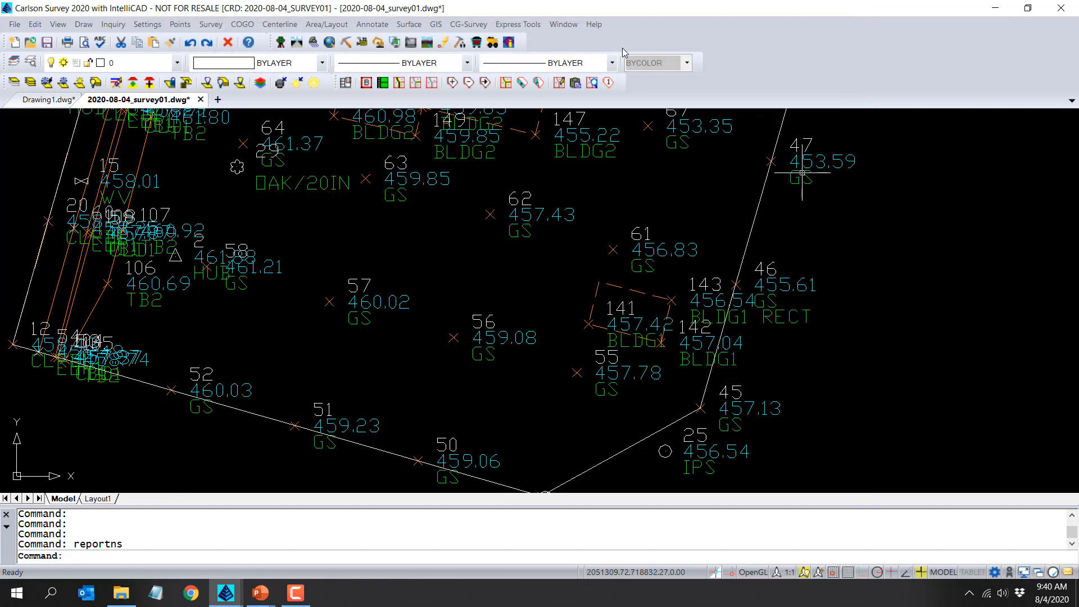
Sort the Field to Finish code table by code and check the Non-Surface setting in the ECM code definition.
click(211, 24)
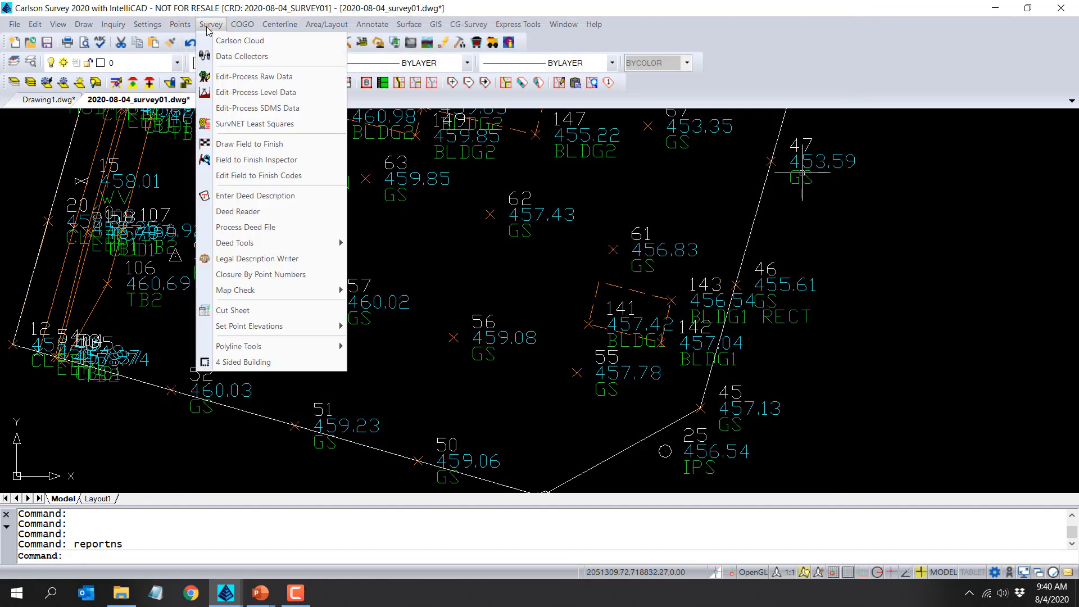
click(259, 145)
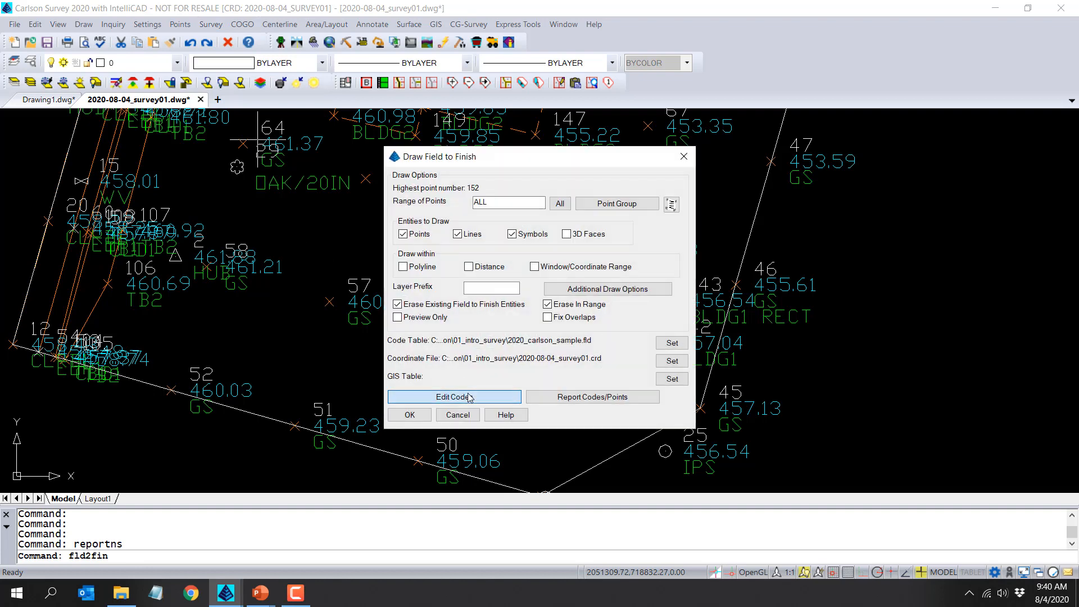
click(470, 398)
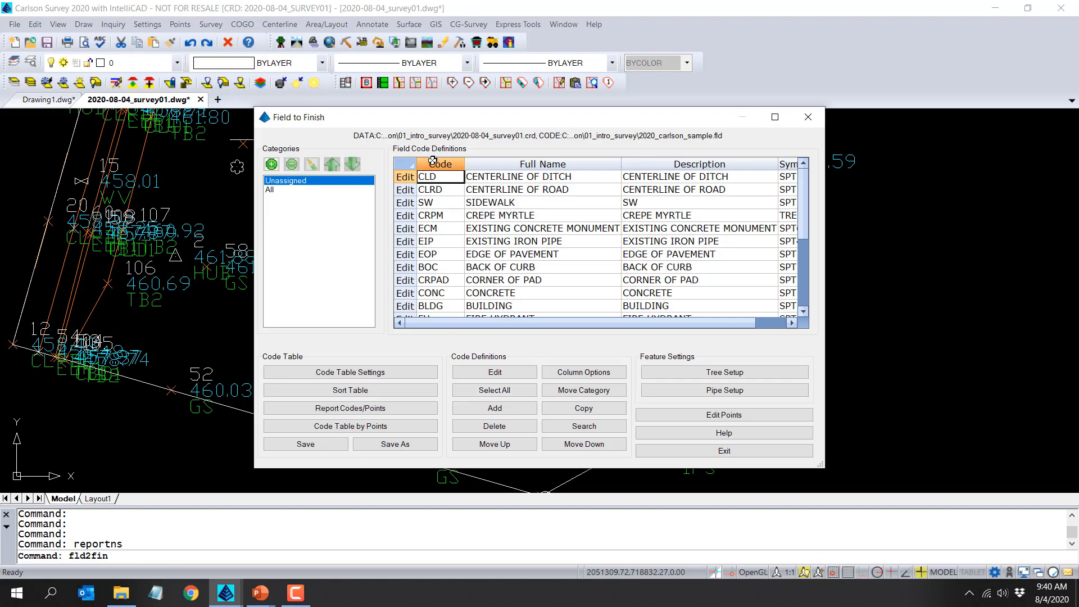
click(433, 161)
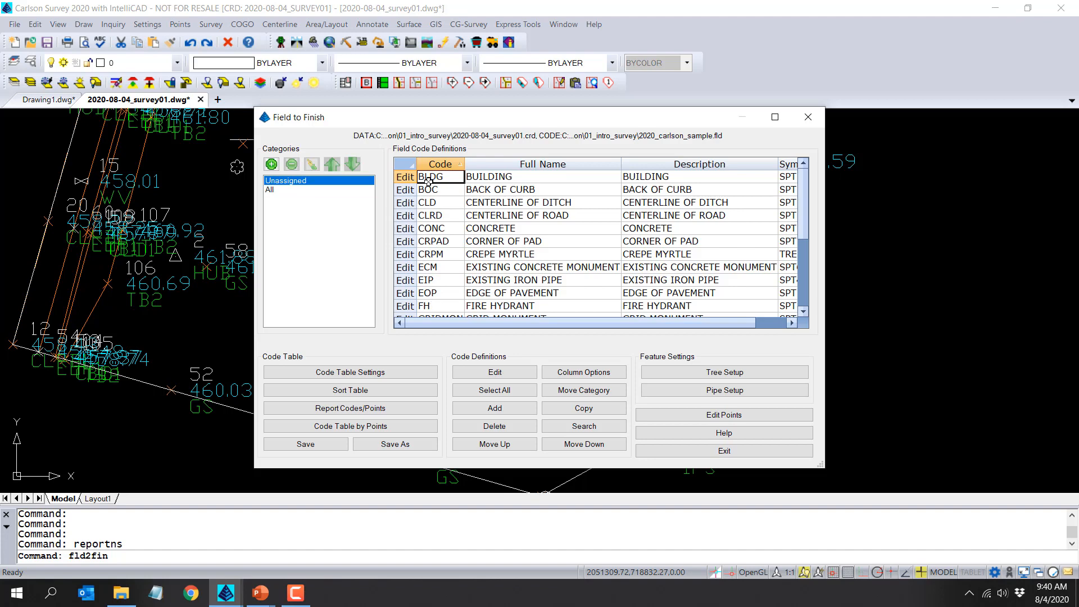
double_click(437, 268)
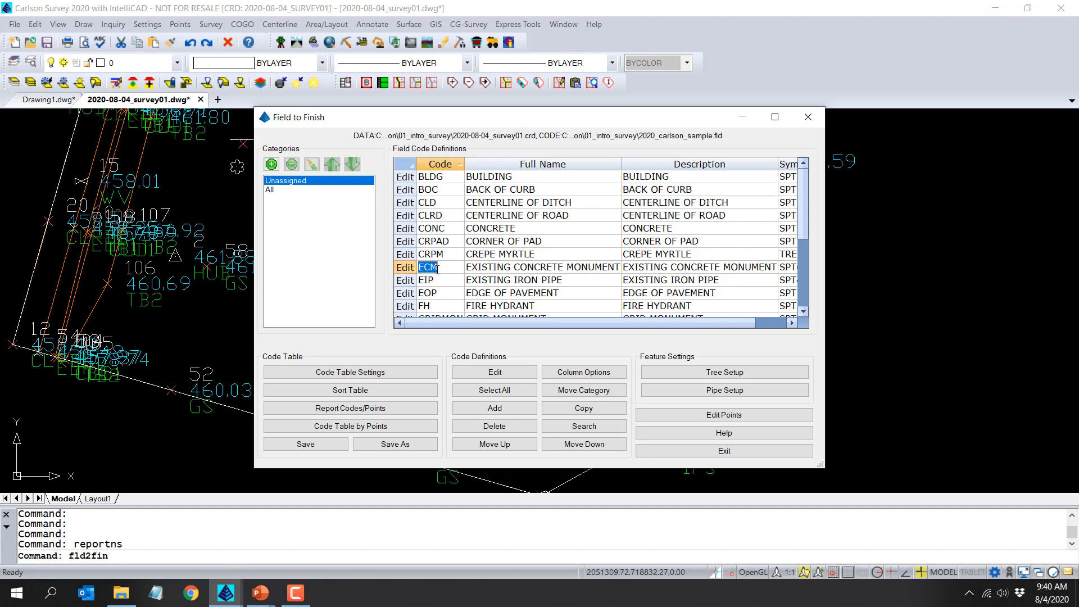
click(405, 268)
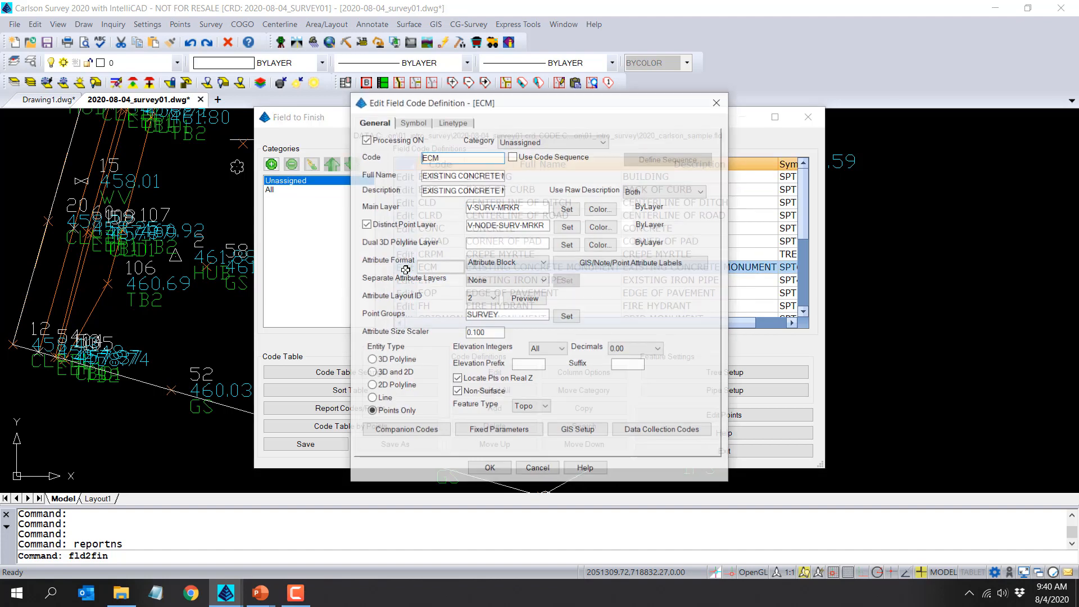
click(457, 391)
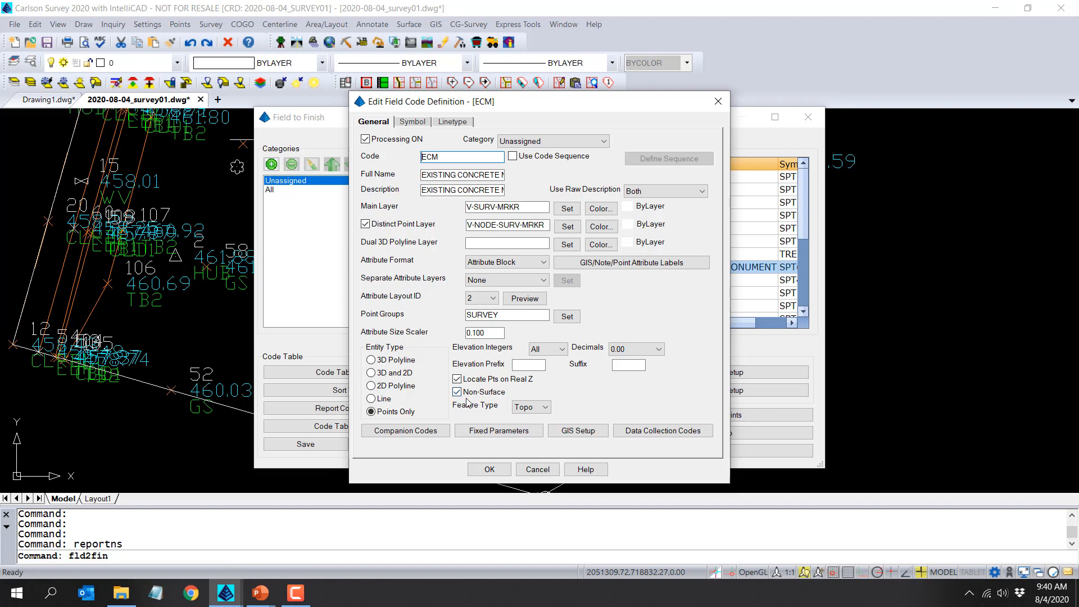
click(490, 470)
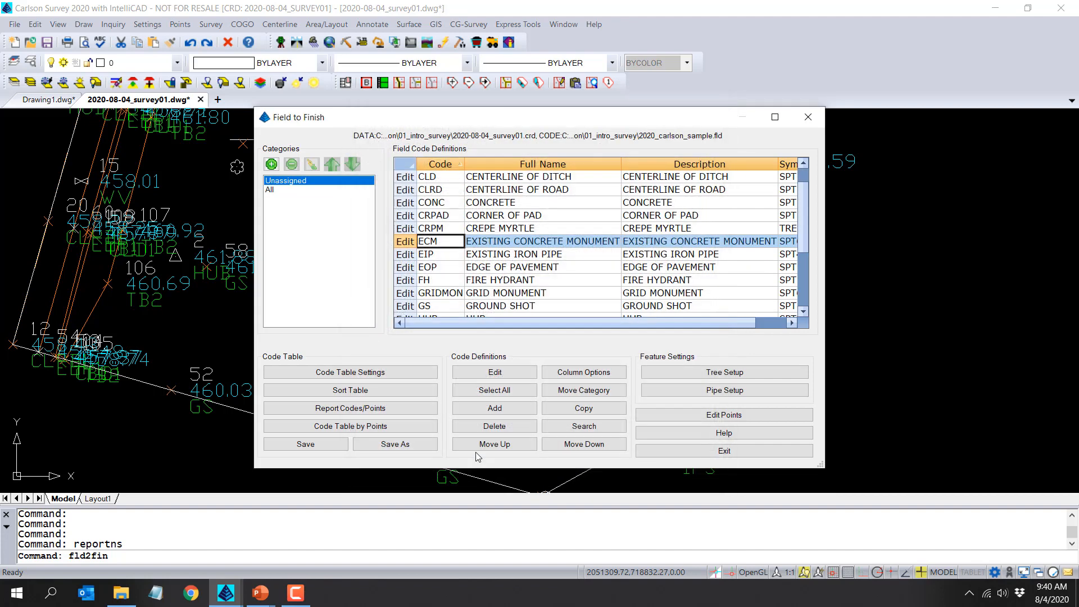
Review the CLD code definition, including its main, distinct point and dual 3D polyline layers and its symbol.
click(409, 178)
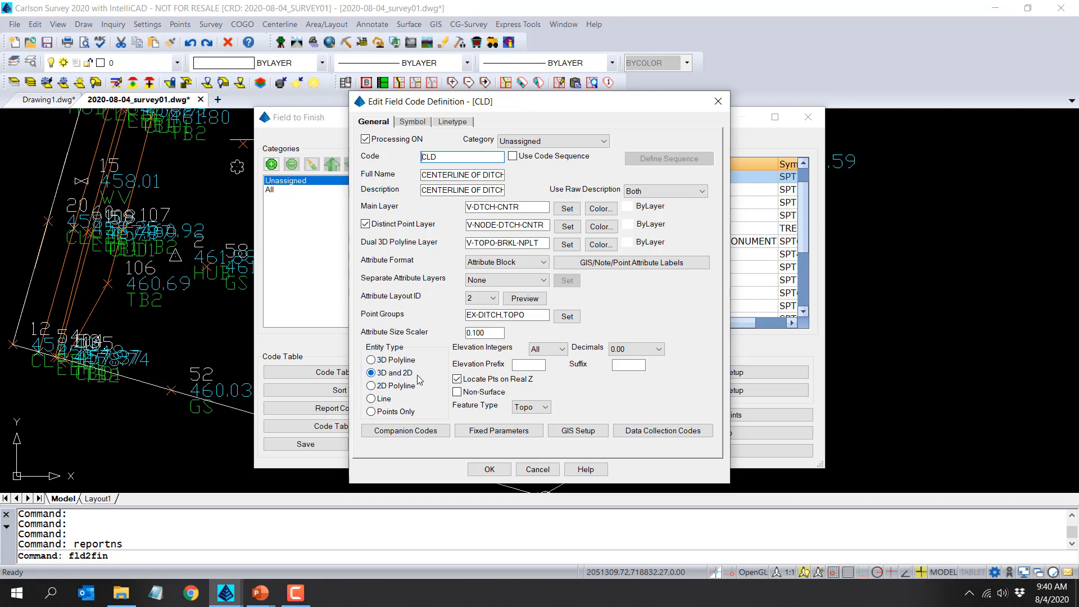
click(525, 208)
drag(546, 224, 467, 226)
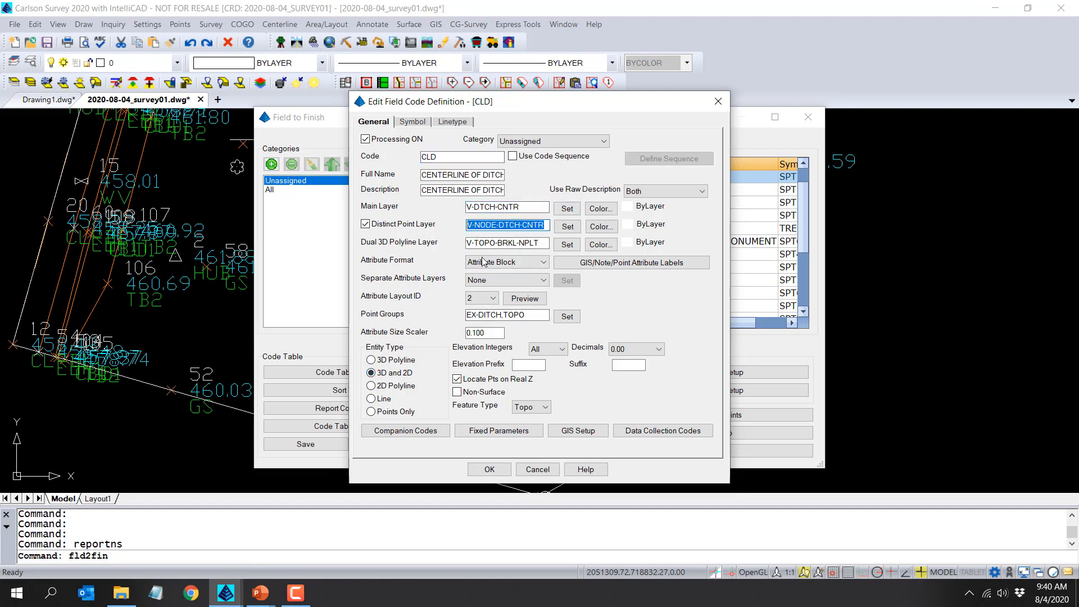
click(525, 241)
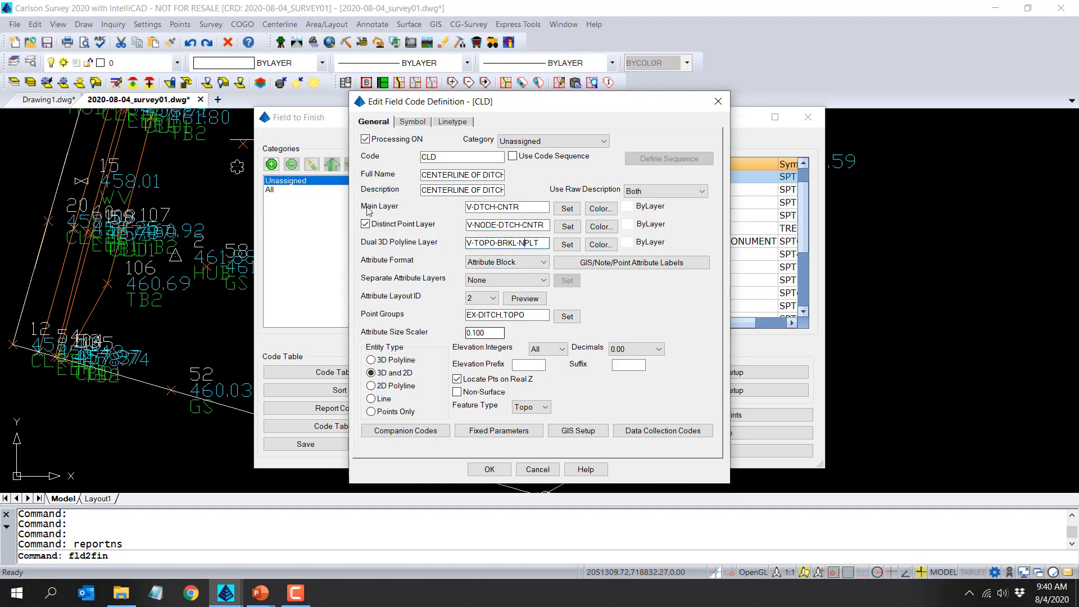
click(413, 121)
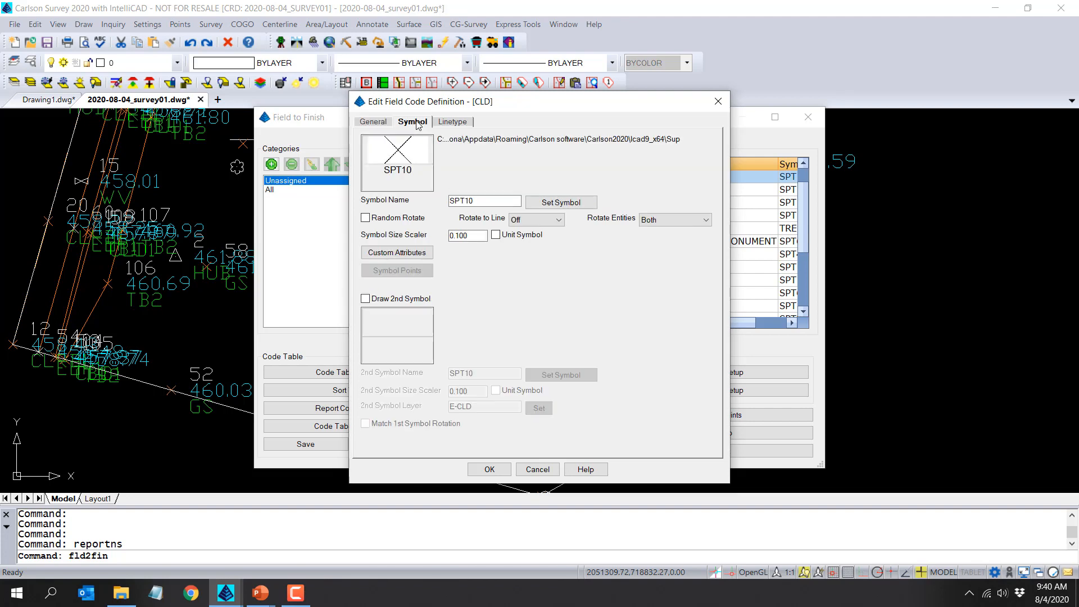
click(490, 469)
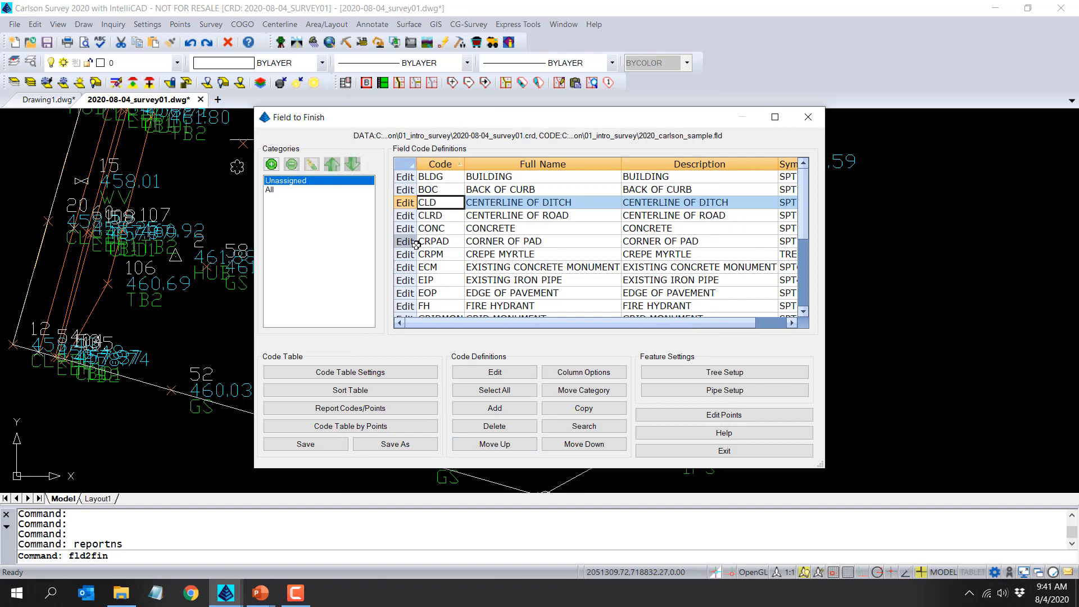
Review the general settings and symbol of the existing concrete monument (ECM) code definition.
click(404, 266)
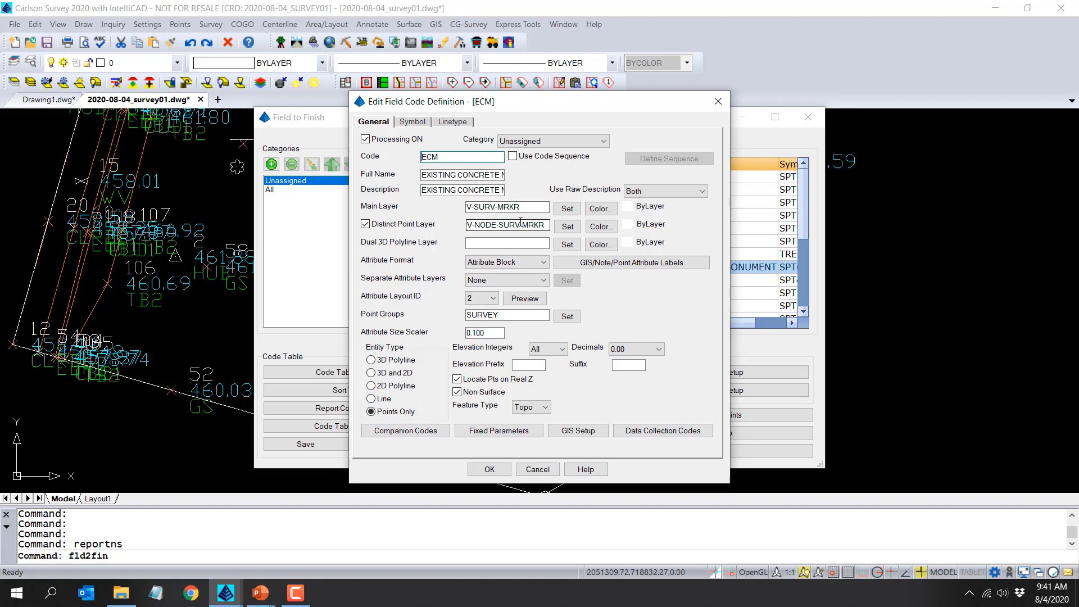
click(413, 122)
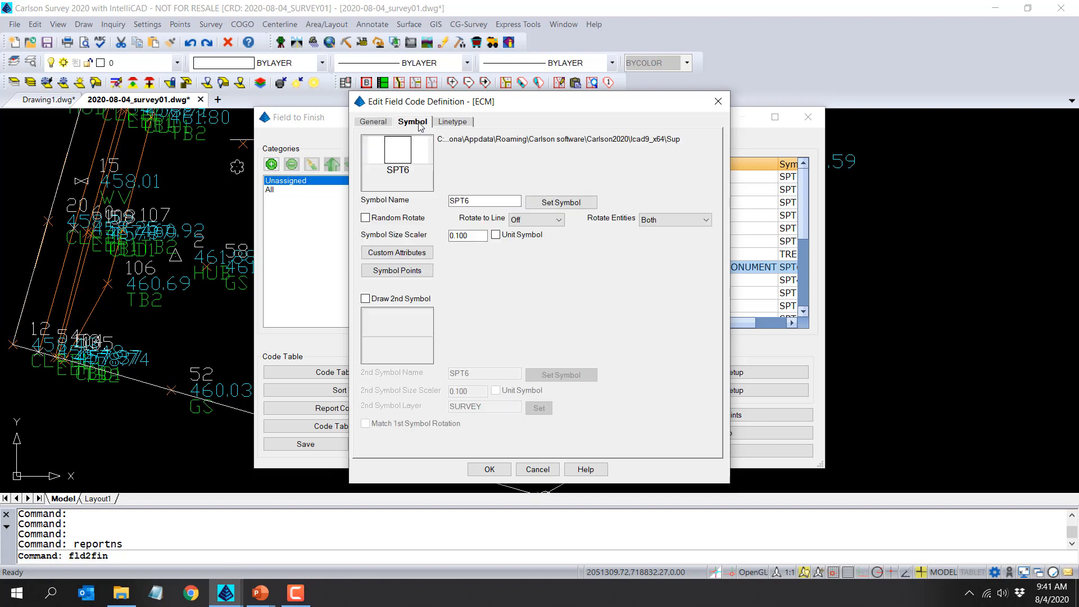
click(489, 469)
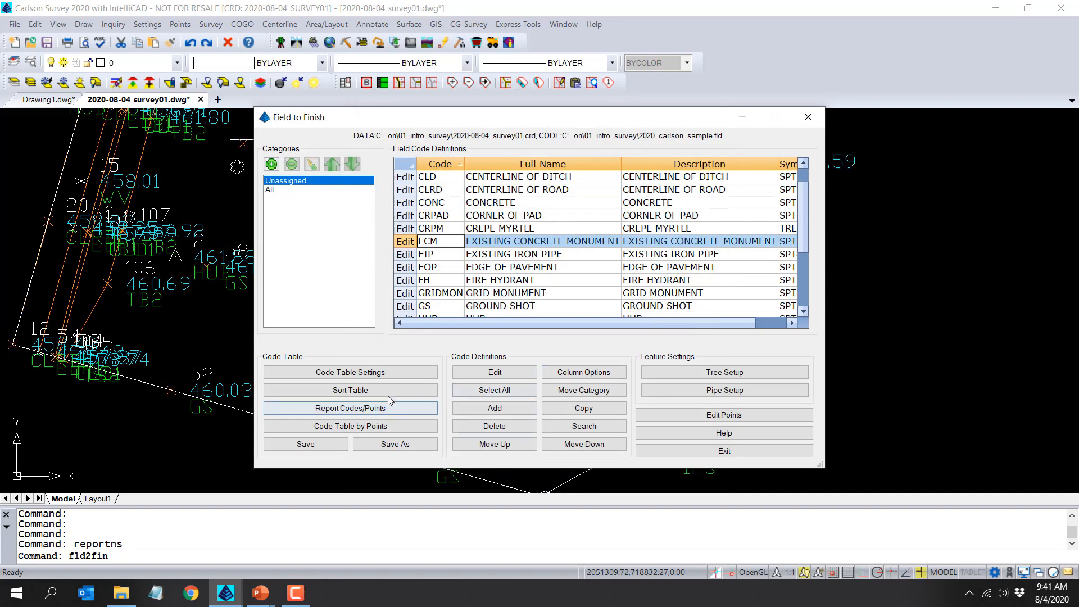
Review the code table settings, and leave Field to Finish without saving the code definitions or redrawing.
click(381, 372)
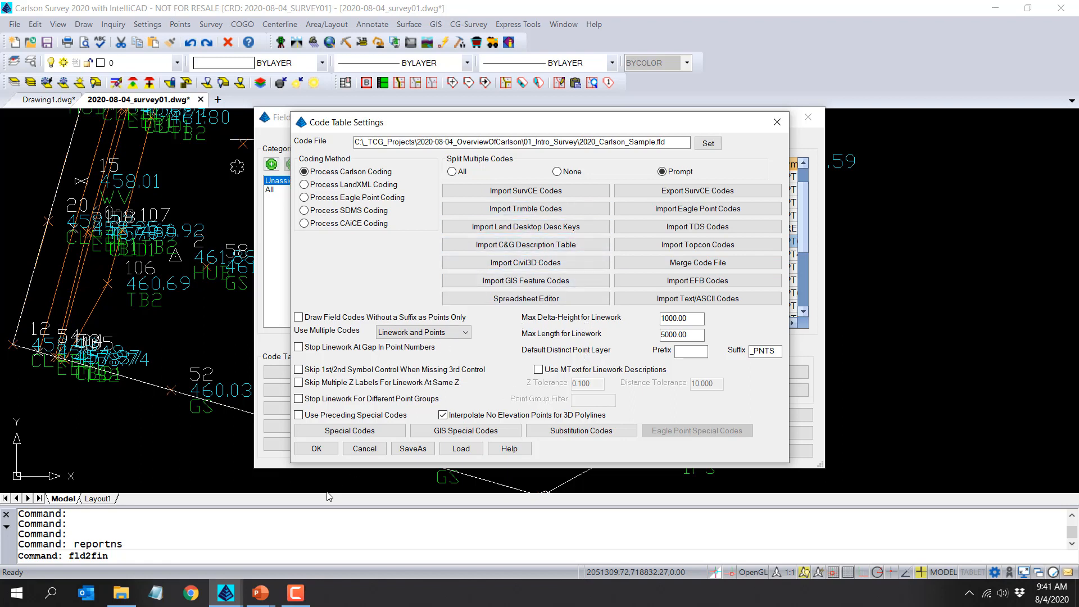
click(367, 449)
click(657, 453)
click(581, 310)
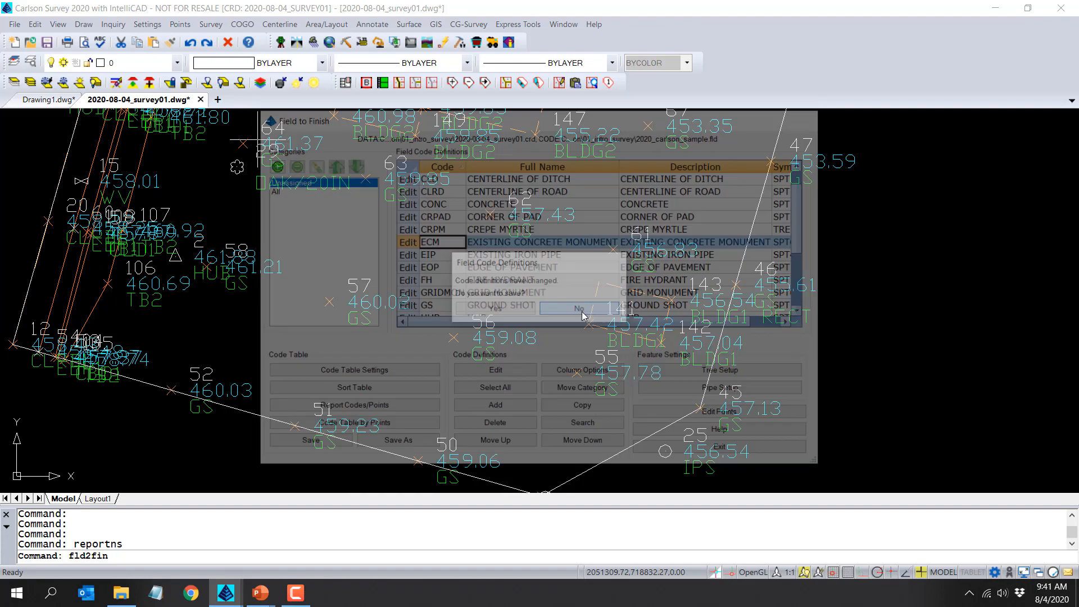
click(457, 415)
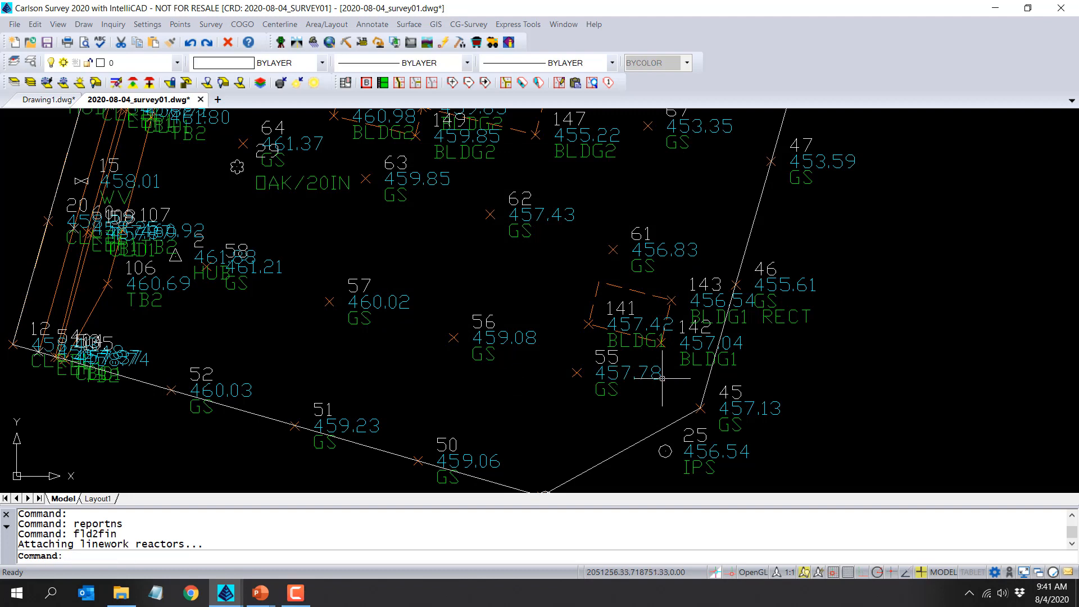
Erase the shrink-wrap boundary polyline around the survey points.
click(598, 472)
click(581, 450)
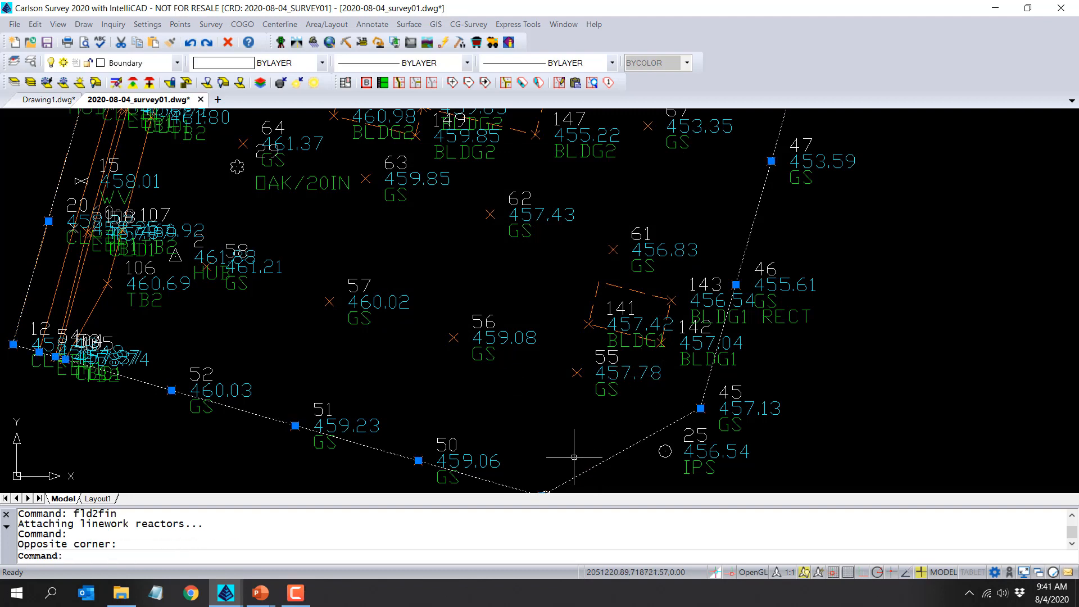
text(E)
key(Return)
scroll(370, 339, down, 5)
scroll(370, 339, down, 5)
middle_drag(394, 320, 369, 272)
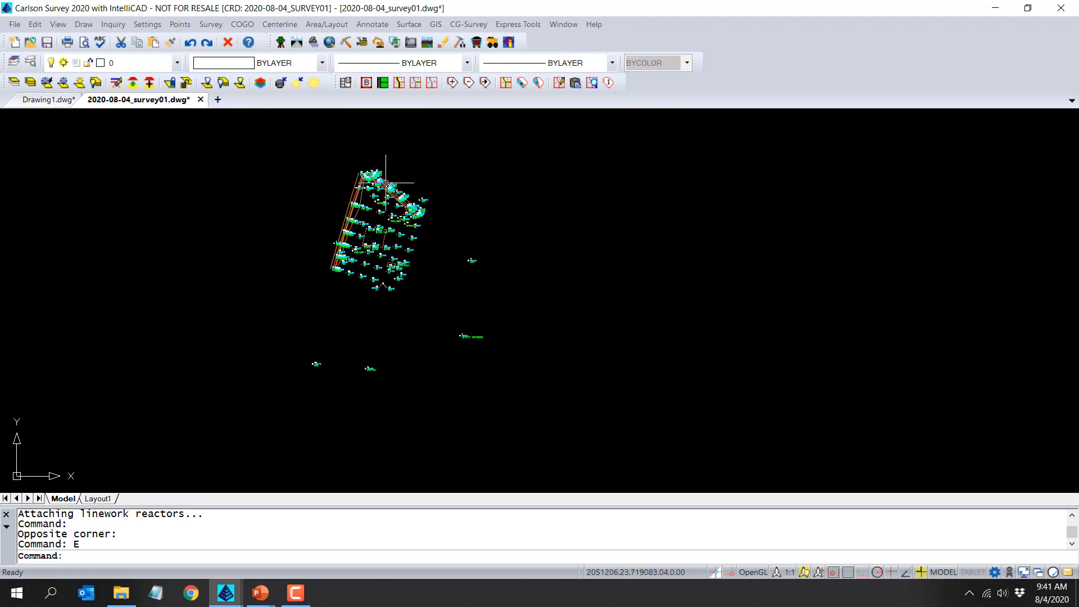
Start Triangulate & Contour and set the shrink-wrap perimeter reduction to Low.
click(407, 25)
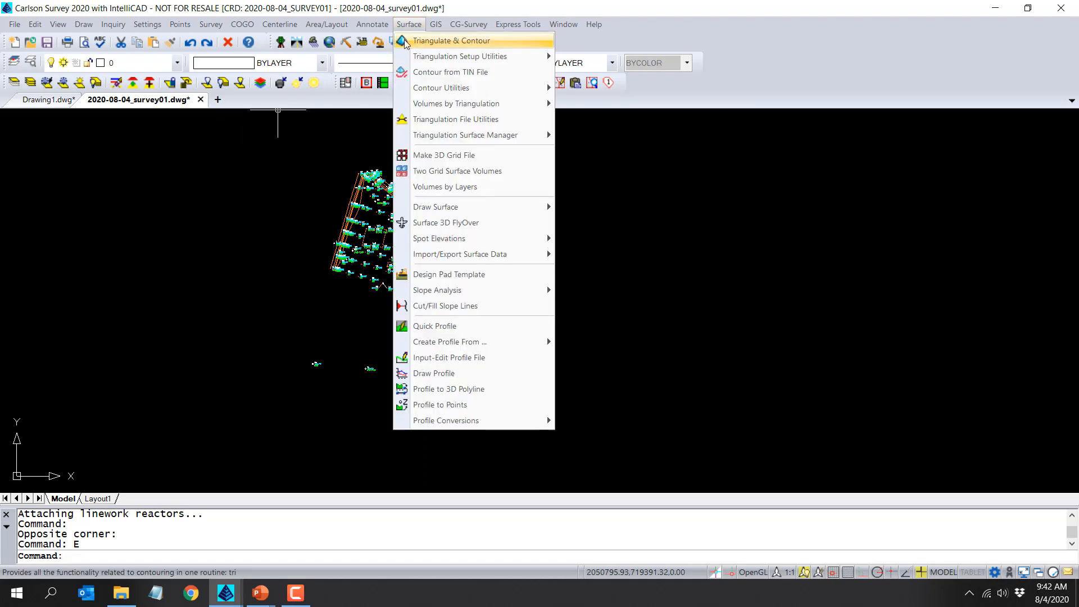
click(404, 42)
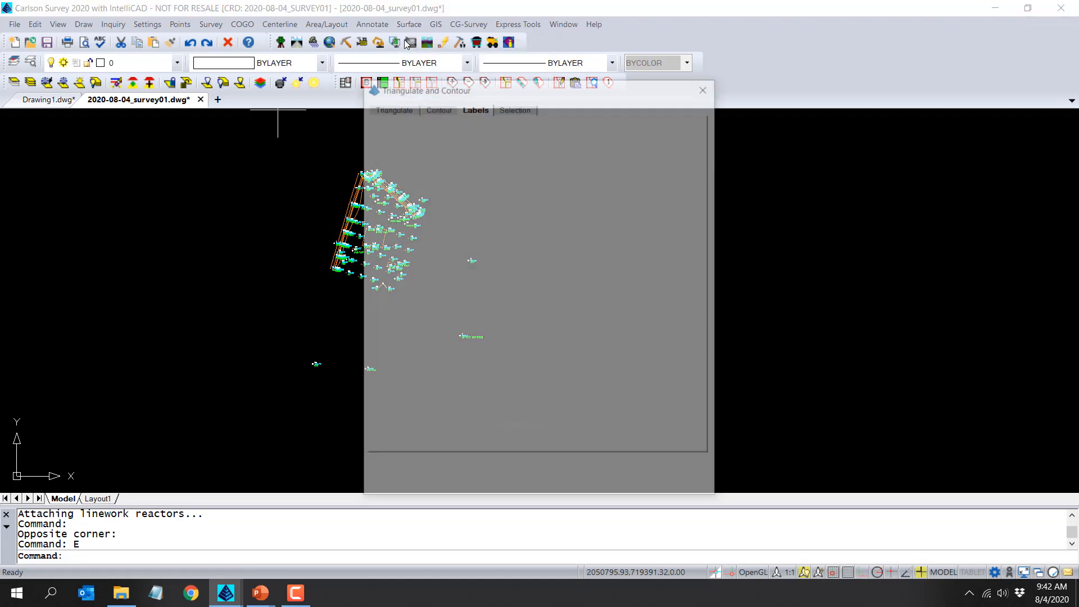
click(393, 106)
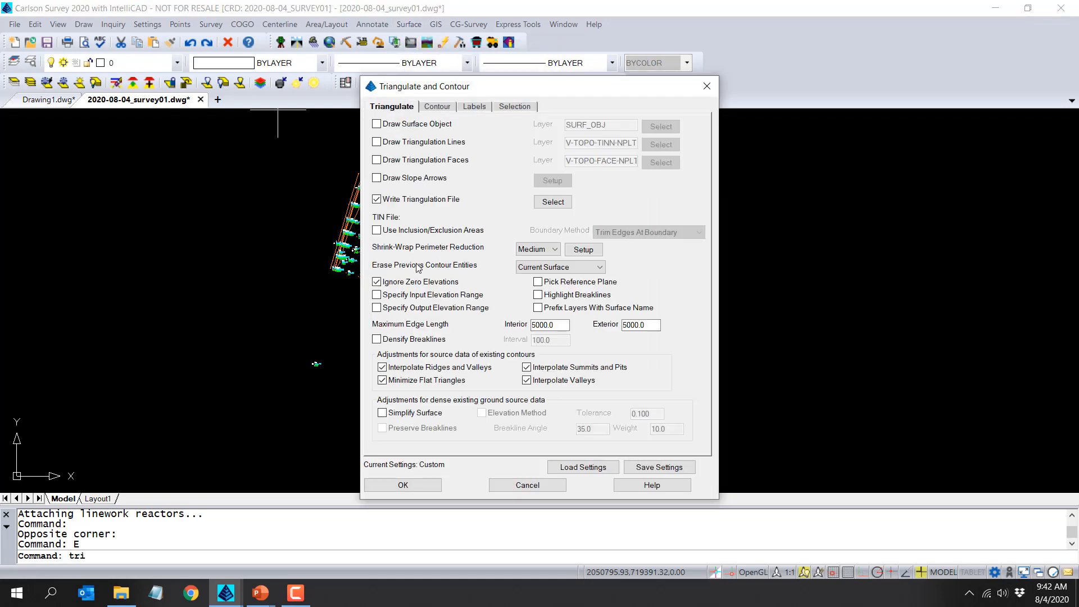
click(542, 254)
click(537, 268)
Set the triangulation file to write as 2020-08-04_EG in the 01_Intro_Survey folder.
click(553, 202)
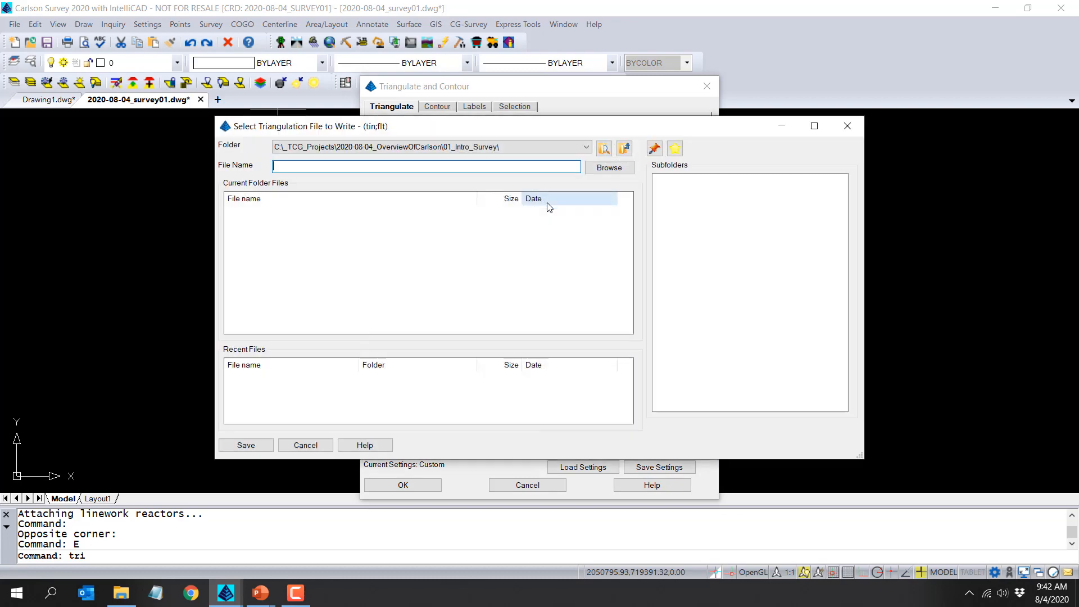
click(527, 147)
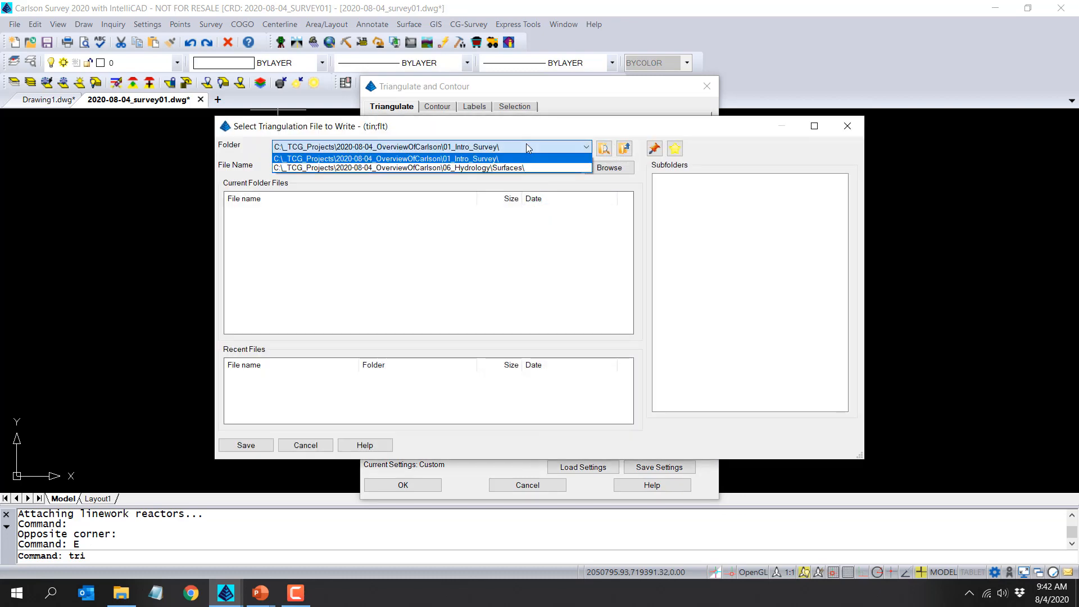
click(526, 147)
click(548, 165)
text(EG)
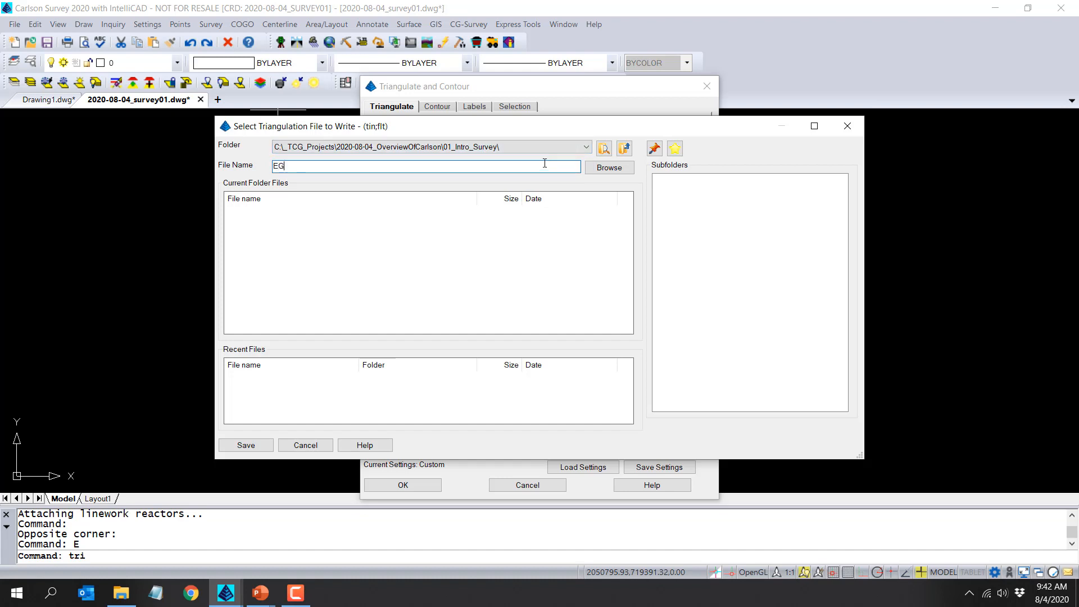
text(20-08-04_EG)
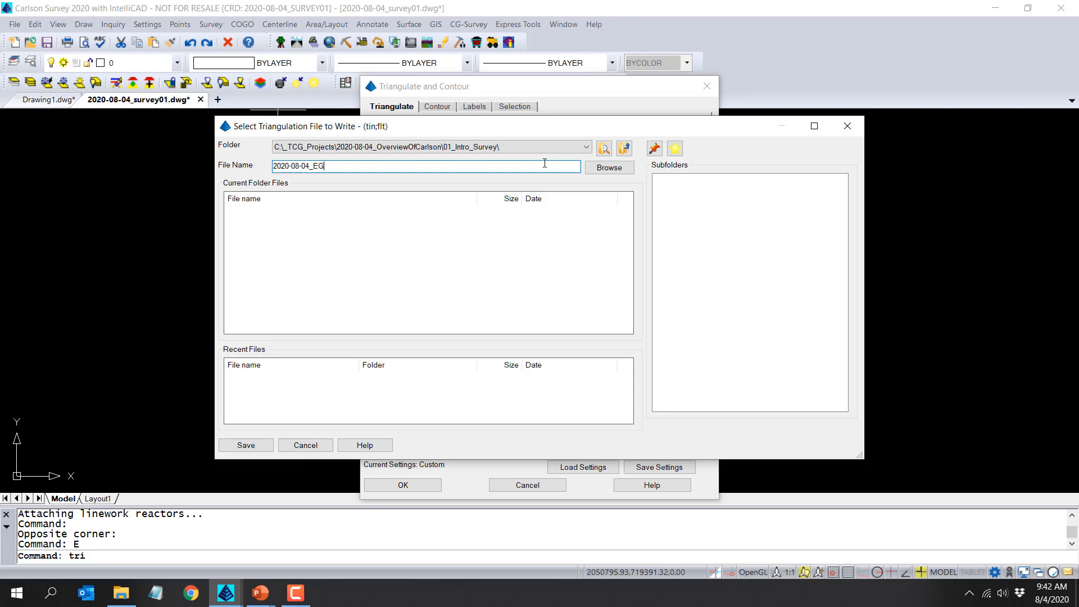
key(Return)
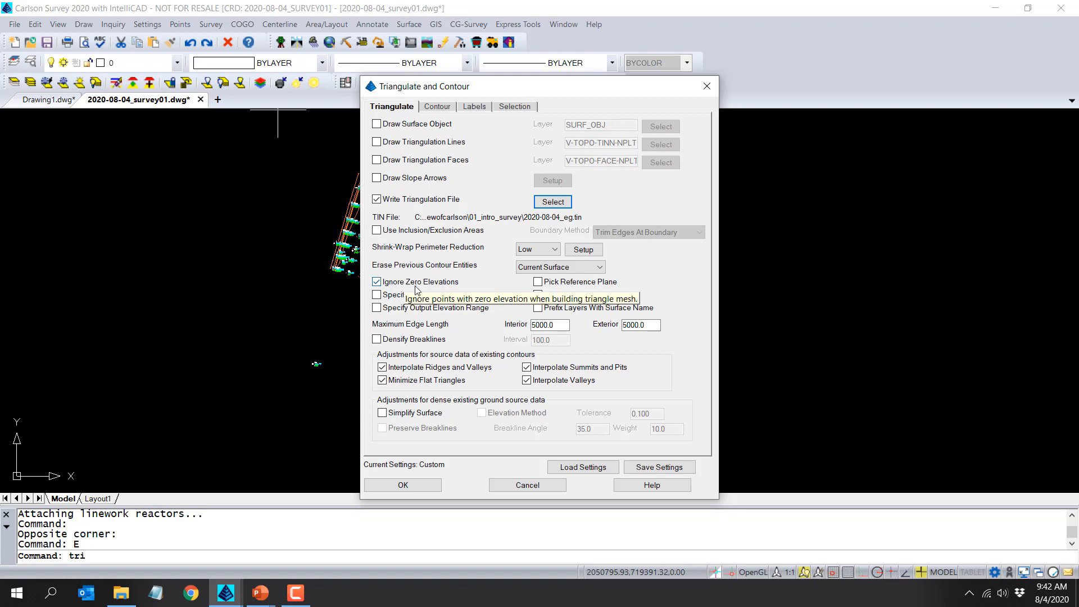
Turn off the adjustments for existing-contour data: Interpolate Ridges and Valleys, Minimize Flat Triangles, Interpolate Summits and Pits, and Interpolate Valleys.
drag(541, 86, 770, 72)
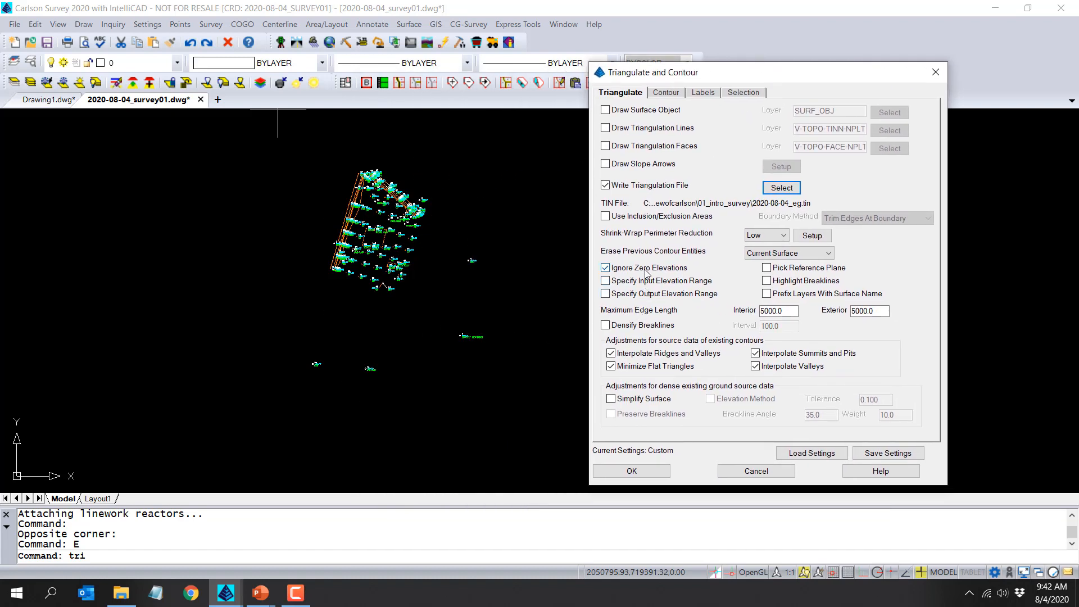
click(646, 354)
click(611, 366)
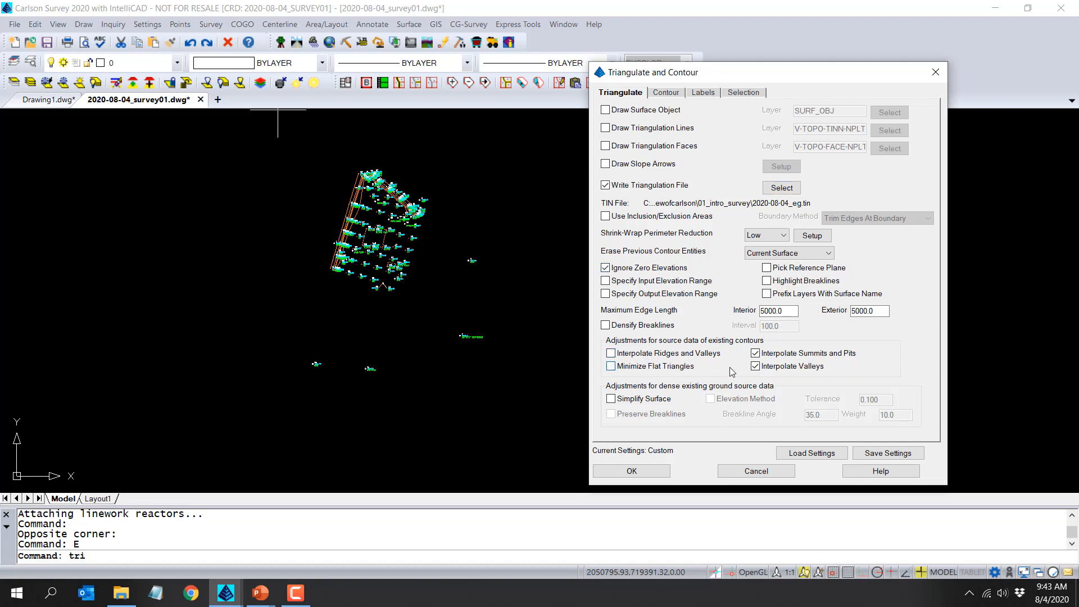
click(755, 354)
drag(826, 77, 688, 25)
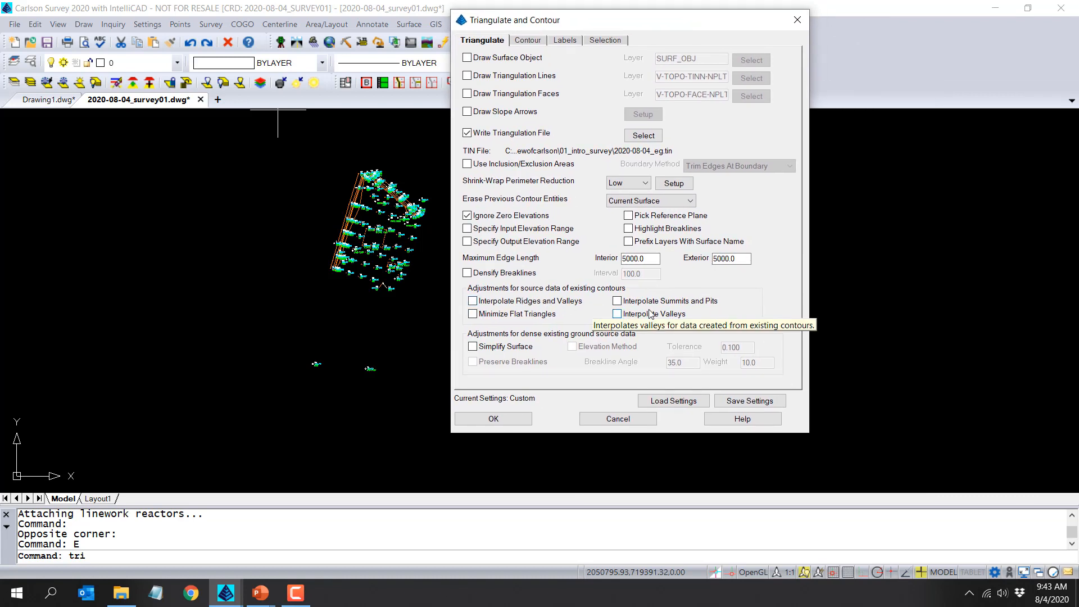
Have contours drawn at an interval of 1 with index contours every 5, and check the label and selection options.
click(529, 41)
click(513, 57)
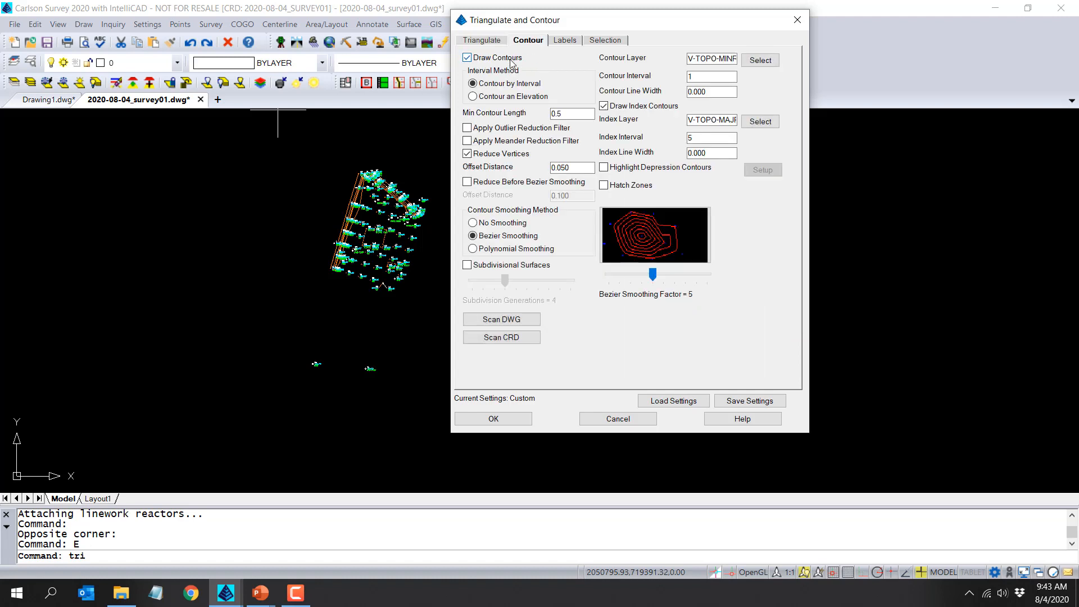
click(709, 75)
click(716, 137)
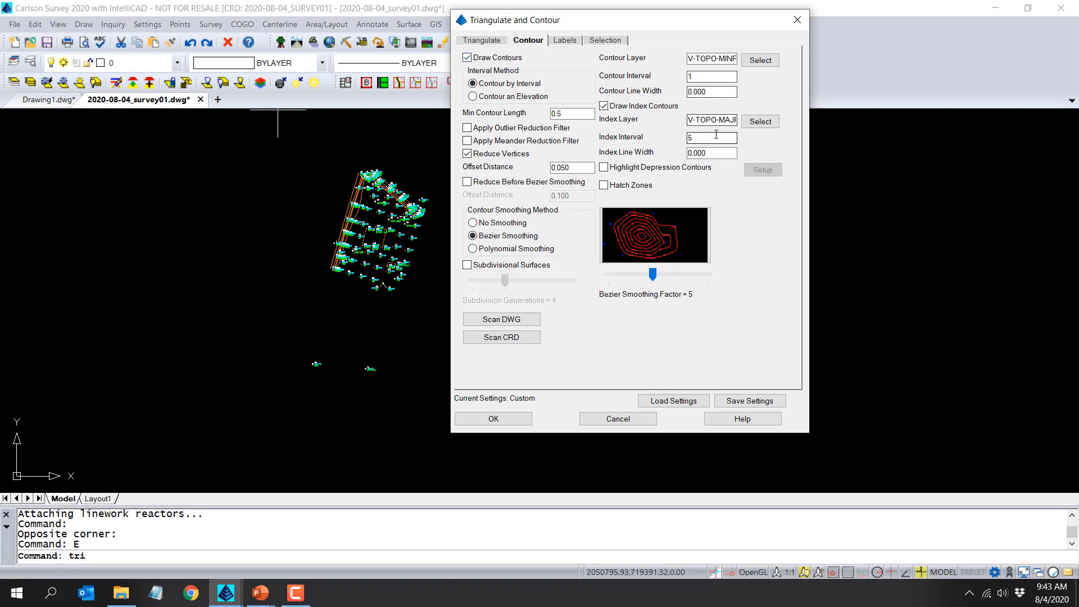
click(573, 42)
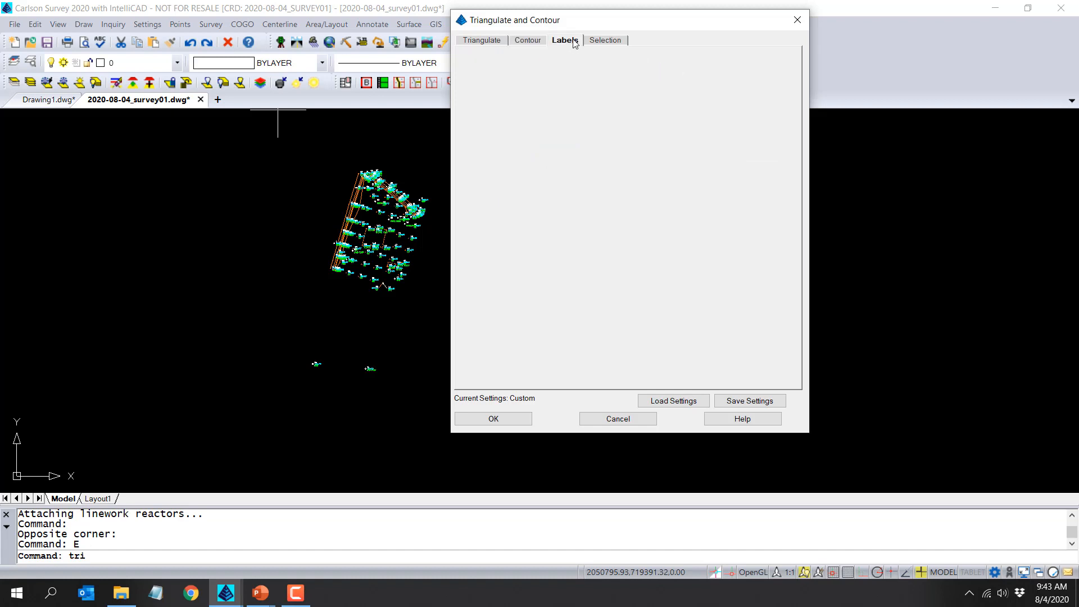
click(603, 42)
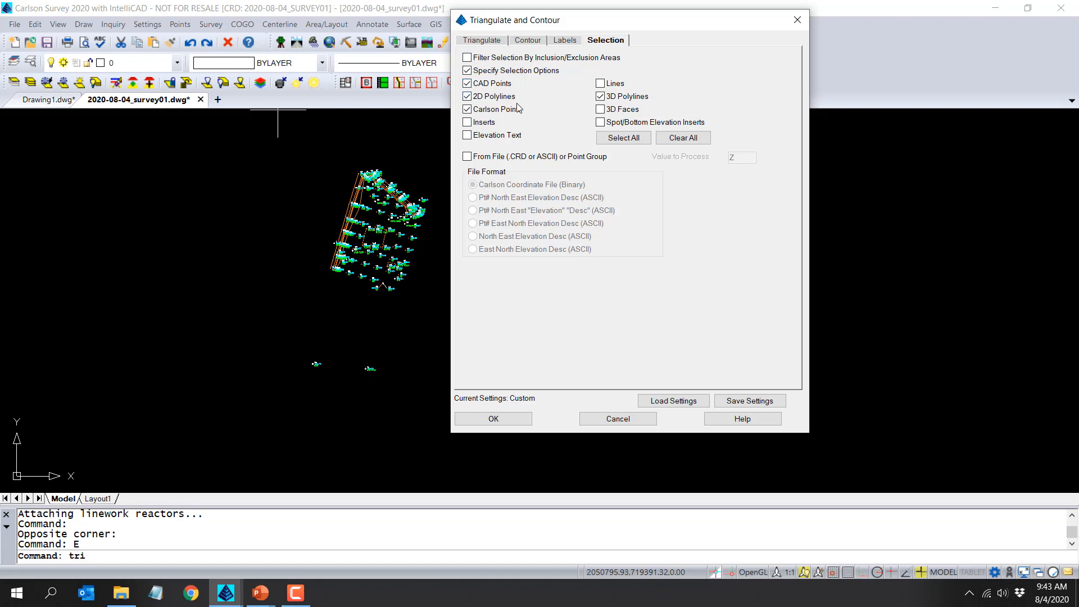
Accept the settings and triangulate and contour all survey points and breaklines in the drawing.
click(498, 419)
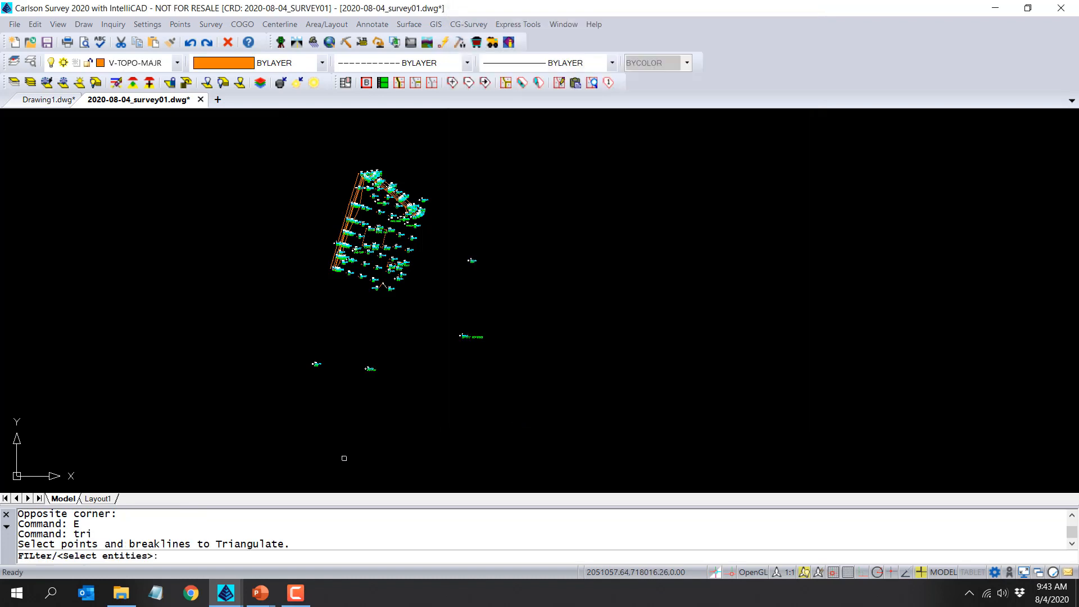
click(243, 449)
click(578, 125)
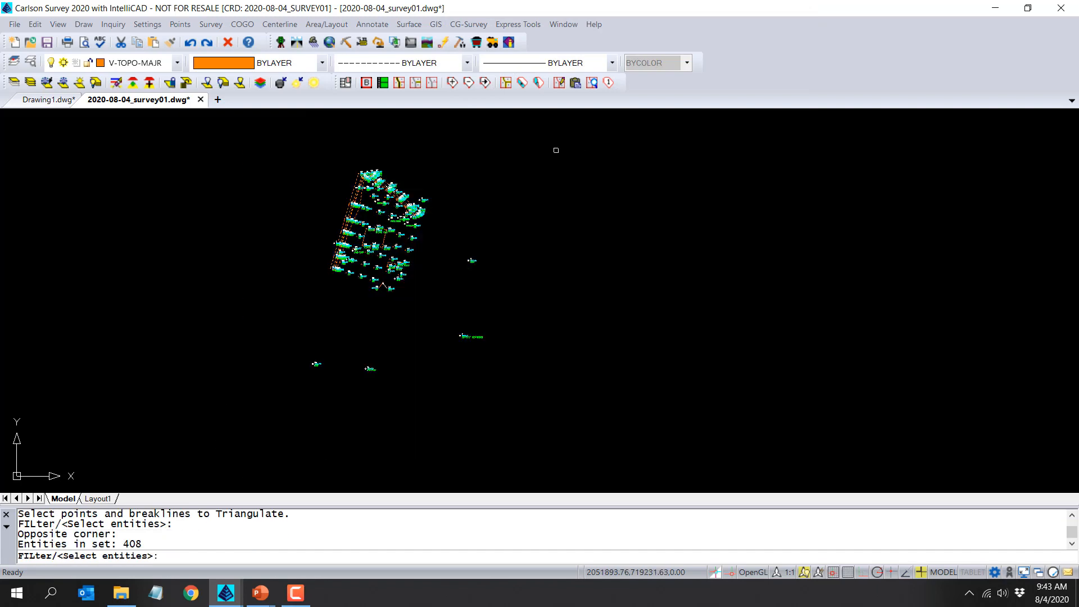
key(Return)
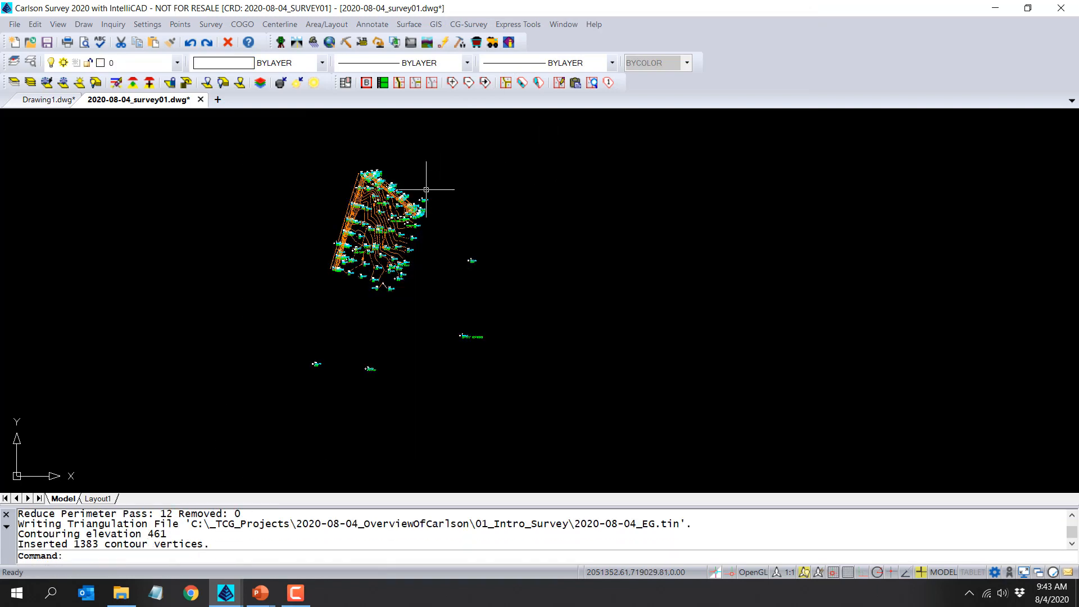
scroll(384, 235, up, 5)
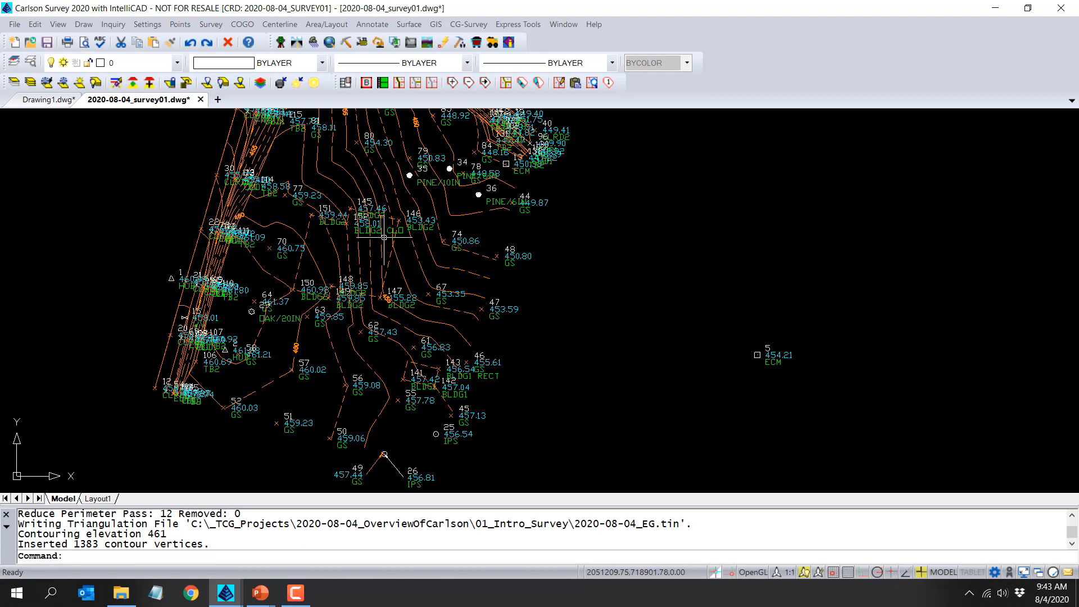
Open the 2020-08-04_EG.tin surface from the 01_Intro_Survey folder in the Surface File Viewer.
click(59, 25)
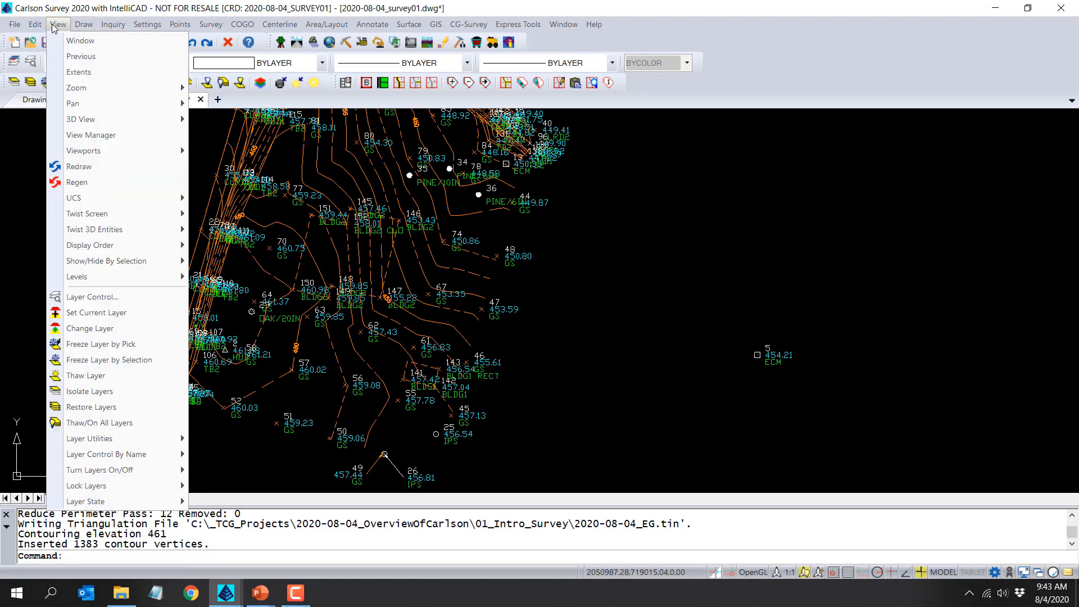
mouse_move(72, 123)
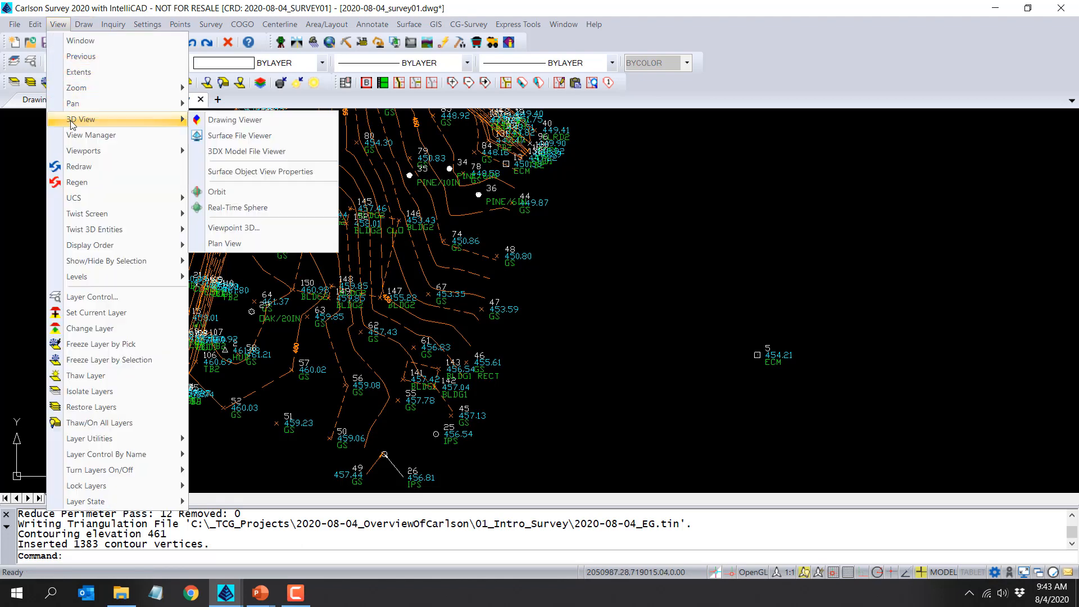
click(240, 136)
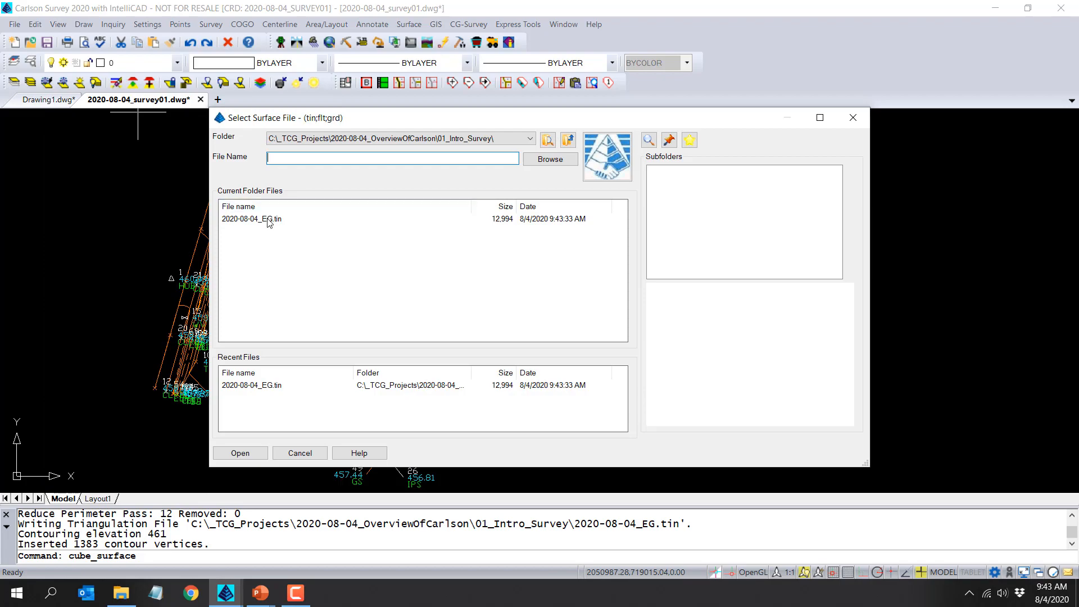
click(269, 220)
click(258, 449)
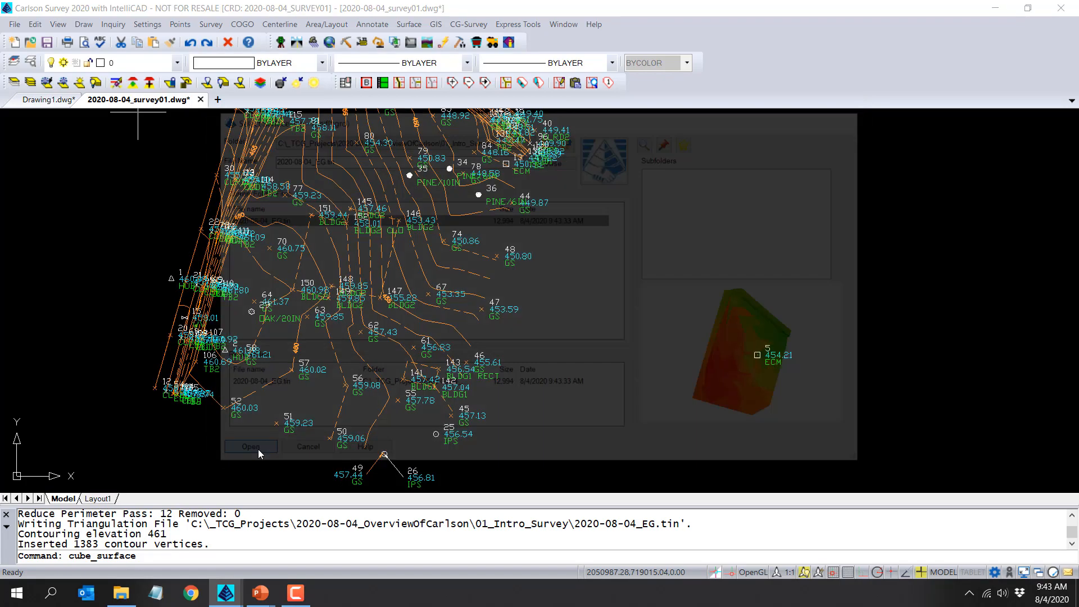
Inspect the existing-ground surface in 3D from several angles, try the surface shading toggle, and leave the viewer.
drag(441, 285, 446, 165)
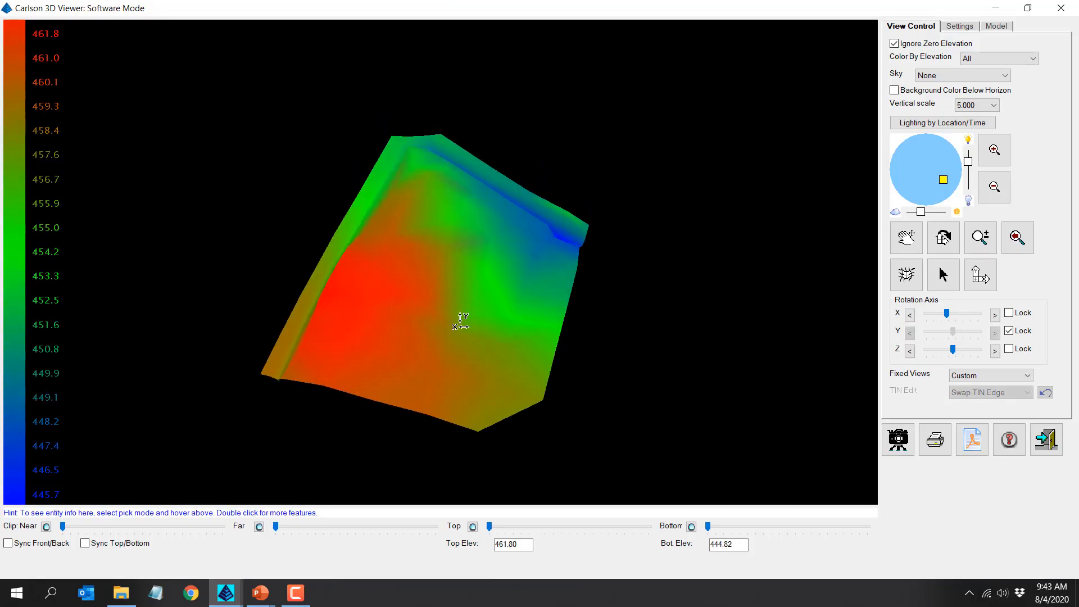
drag(459, 322, 446, 180)
drag(713, 436, 503, 450)
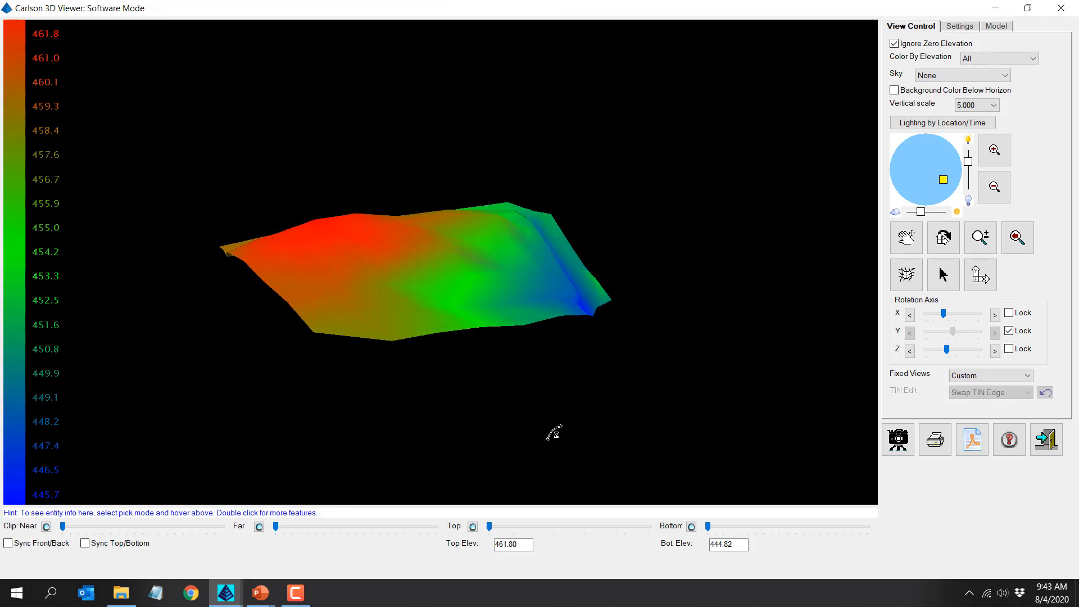
click(910, 281)
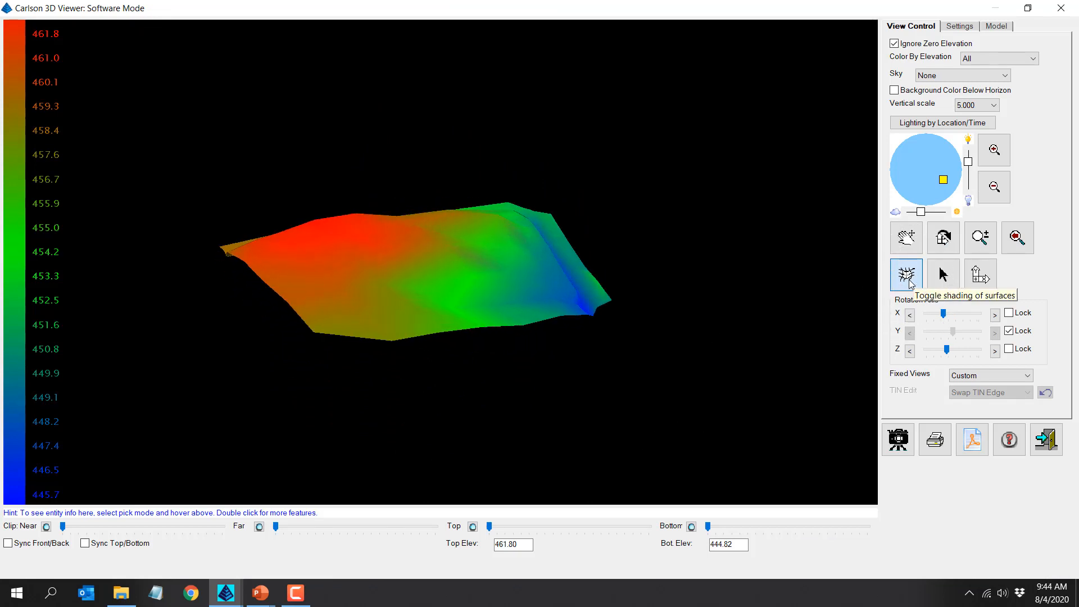
click(911, 281)
click(911, 282)
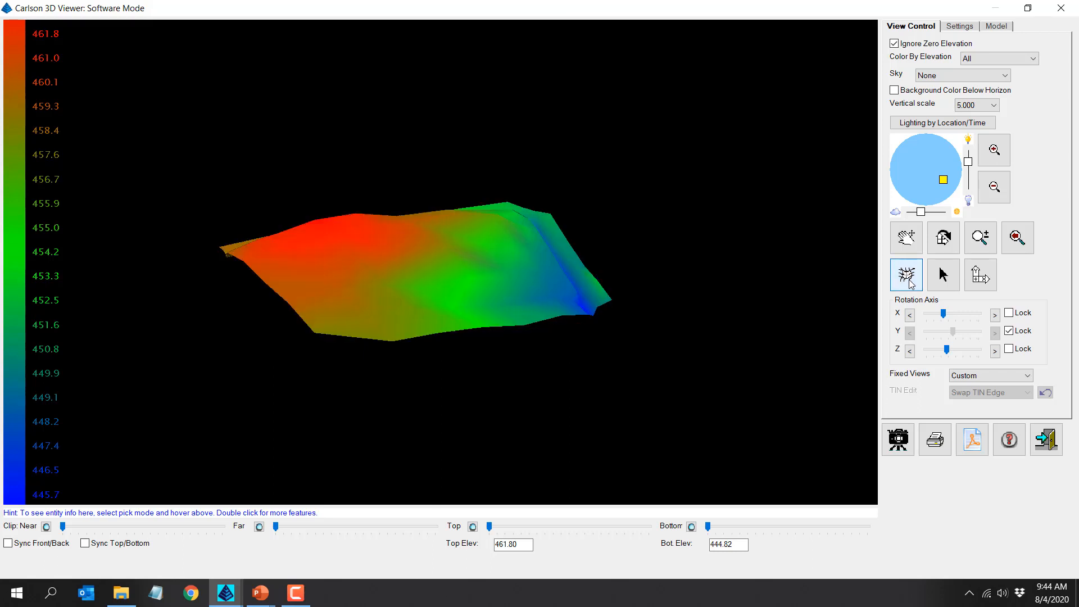
mouse_move(533, 358)
mouse_down()
mouse_move(523, 321)
mouse_move(525, 353)
mouse_up()
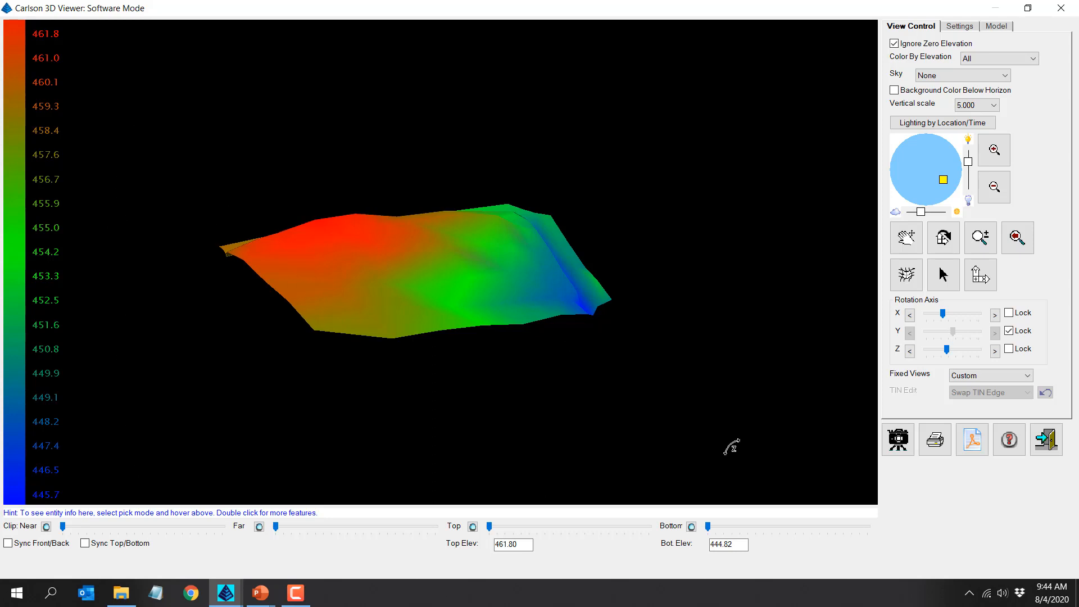
drag(733, 442, 740, 447)
click(1045, 440)
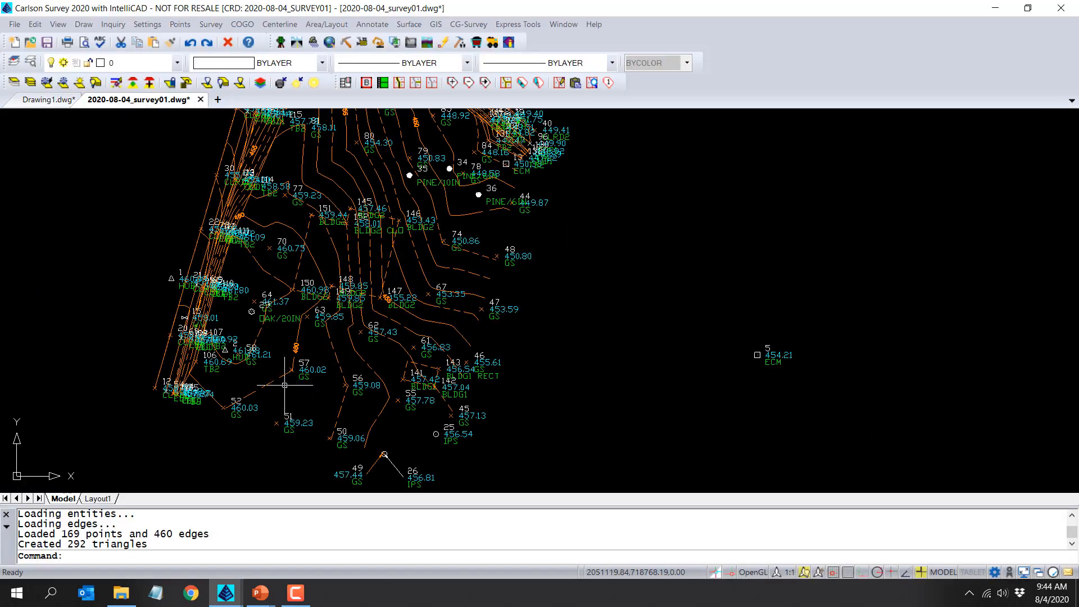
List the entity properties of the 460 index contour and its label near point 57, and close the listing.
scroll(286, 386, up, 5)
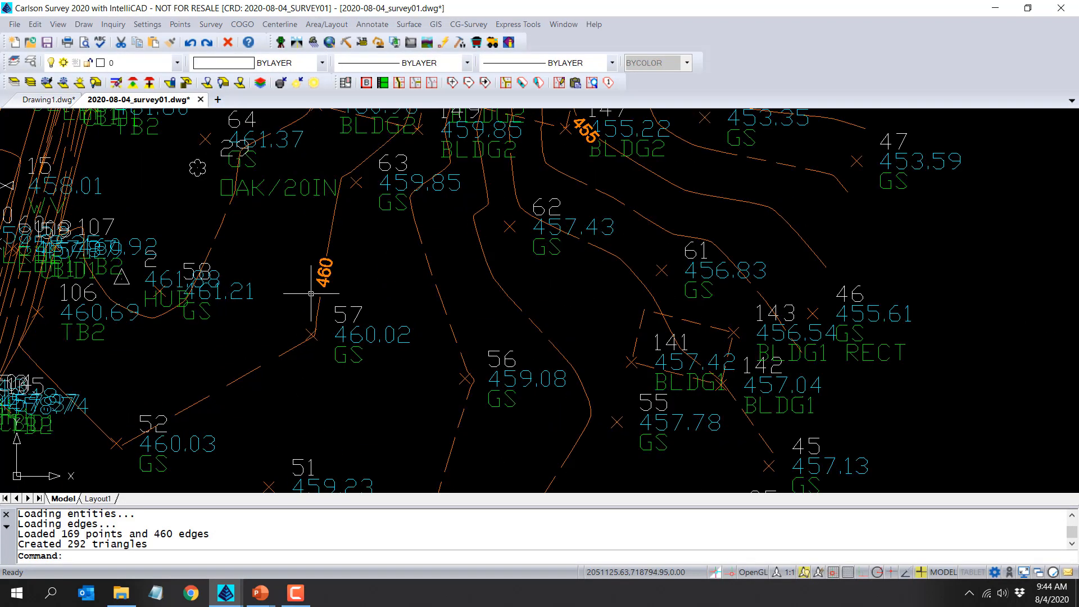
text(LI)
key(Return)
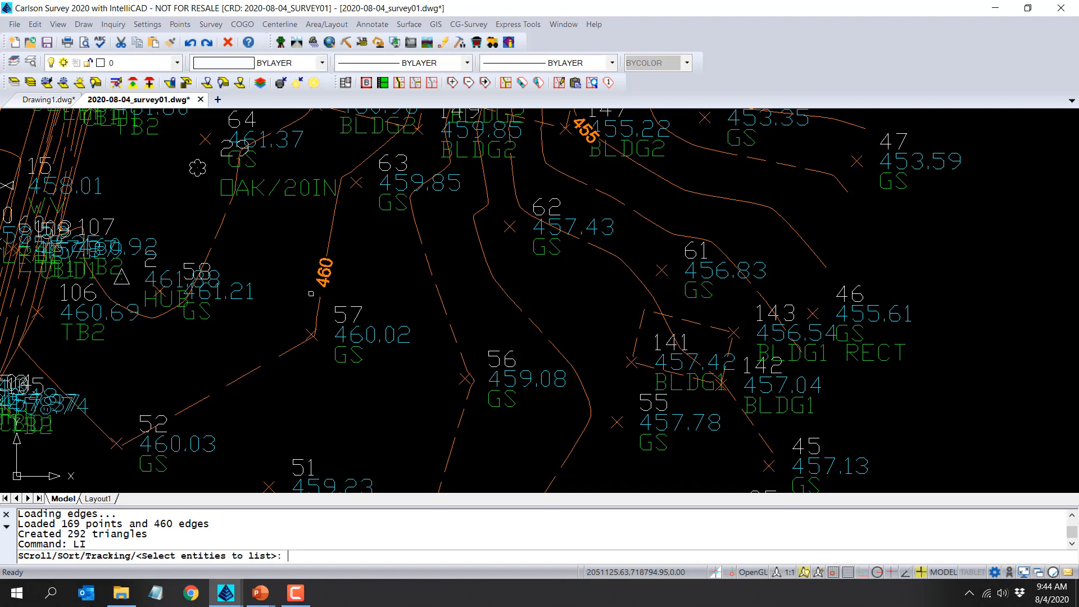
click(350, 281)
click(306, 231)
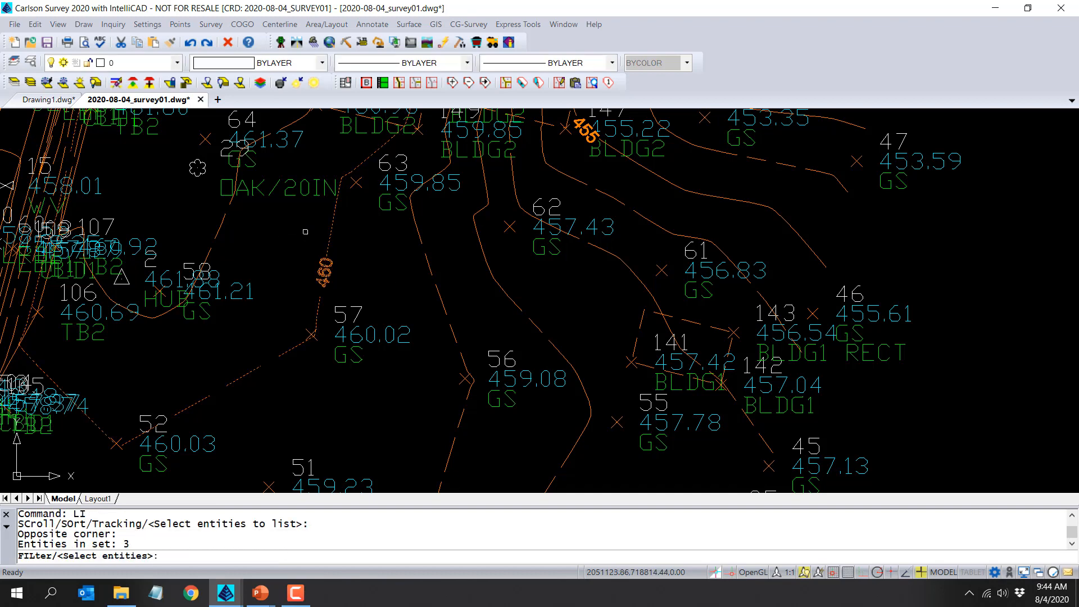
key(Return)
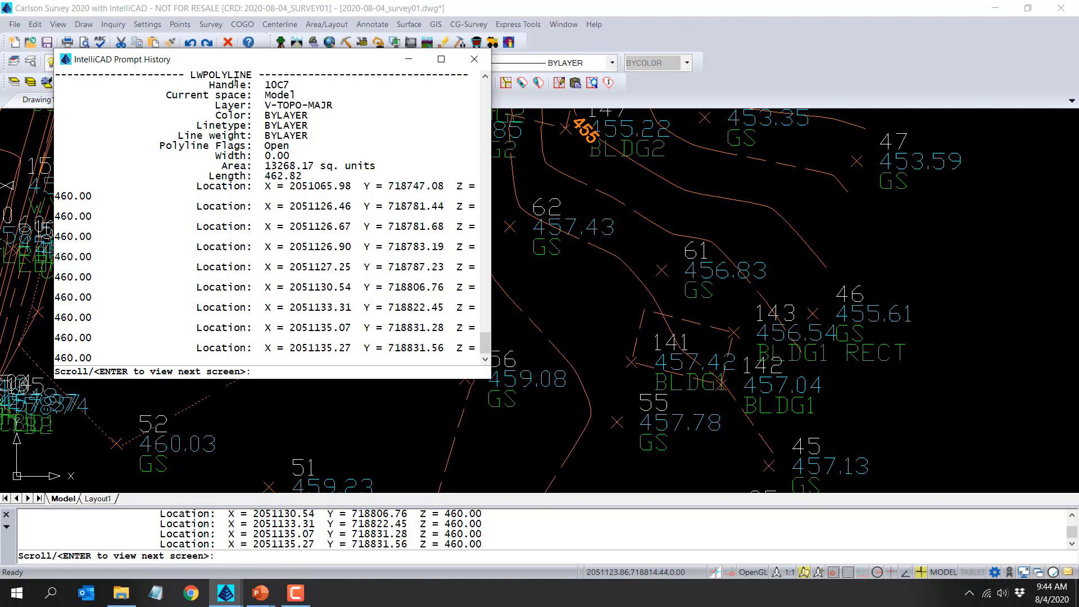
key(Return)
key(Return)
key(Return)
key(Return)
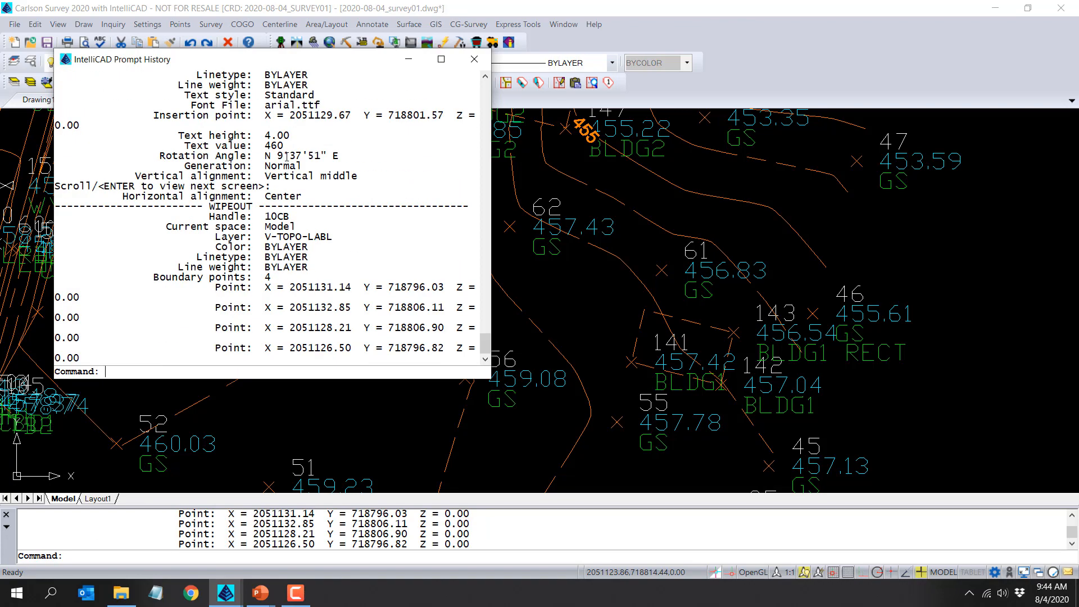
click(475, 59)
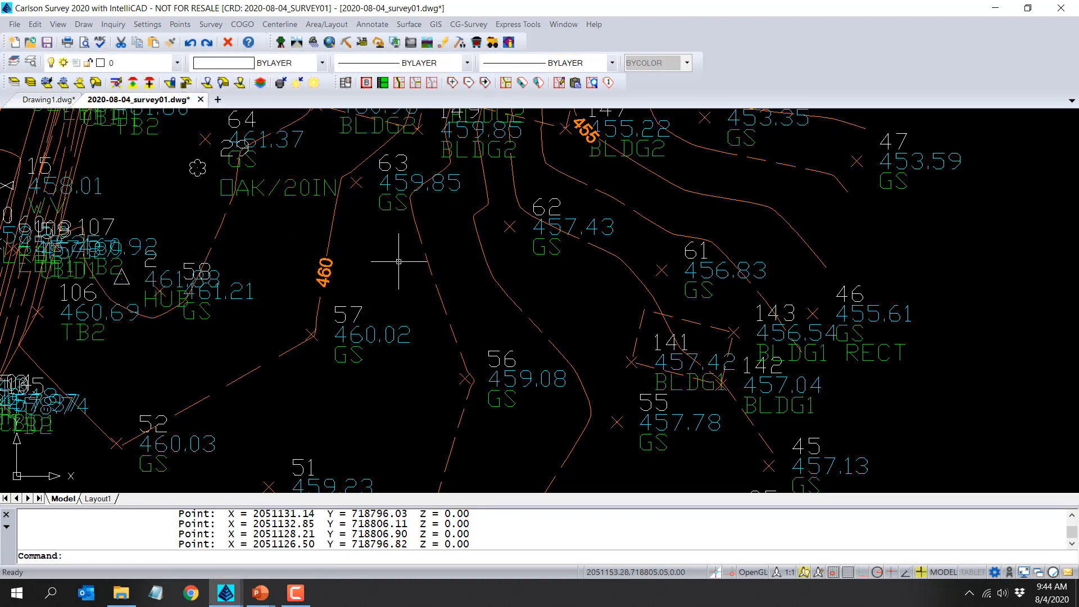
Move the 460 label along its contour to the stretch between points 57 and 52.
click(409, 26)
mouse_move(443, 137)
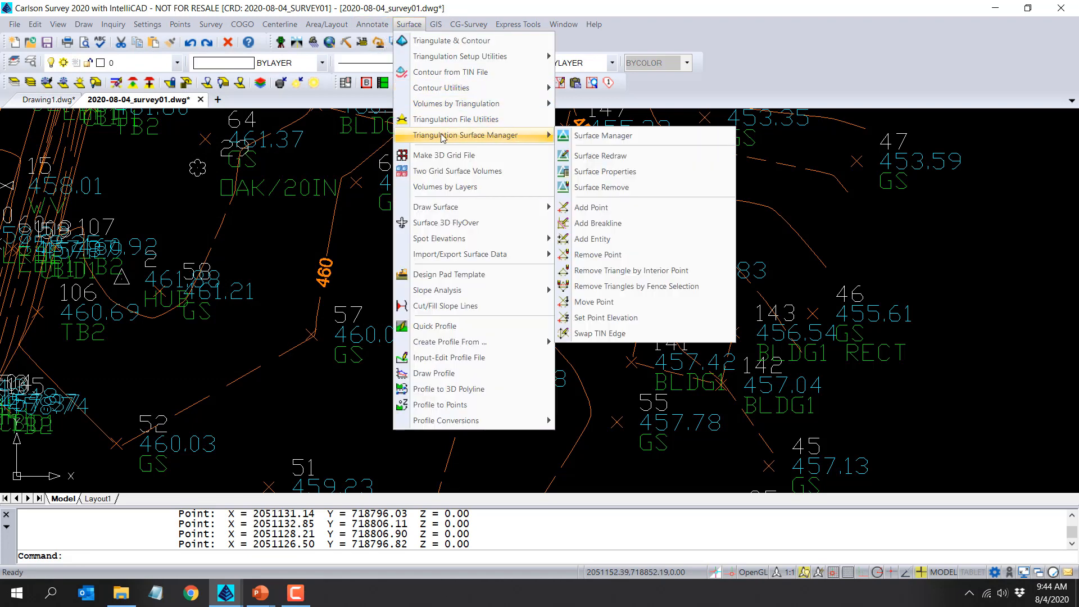
mouse_move(471, 90)
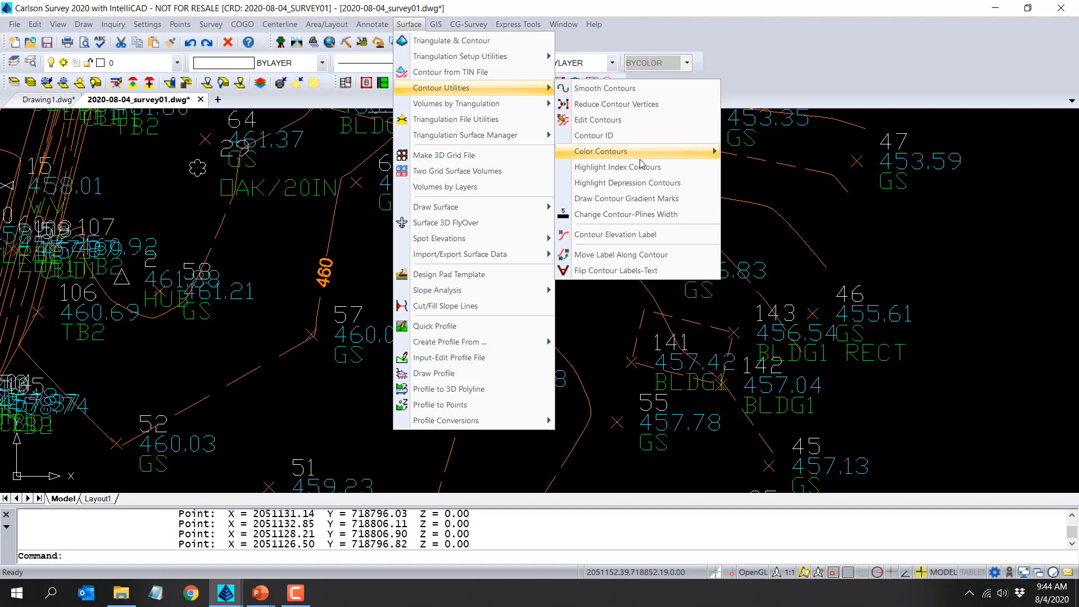
click(686, 255)
click(326, 275)
click(252, 372)
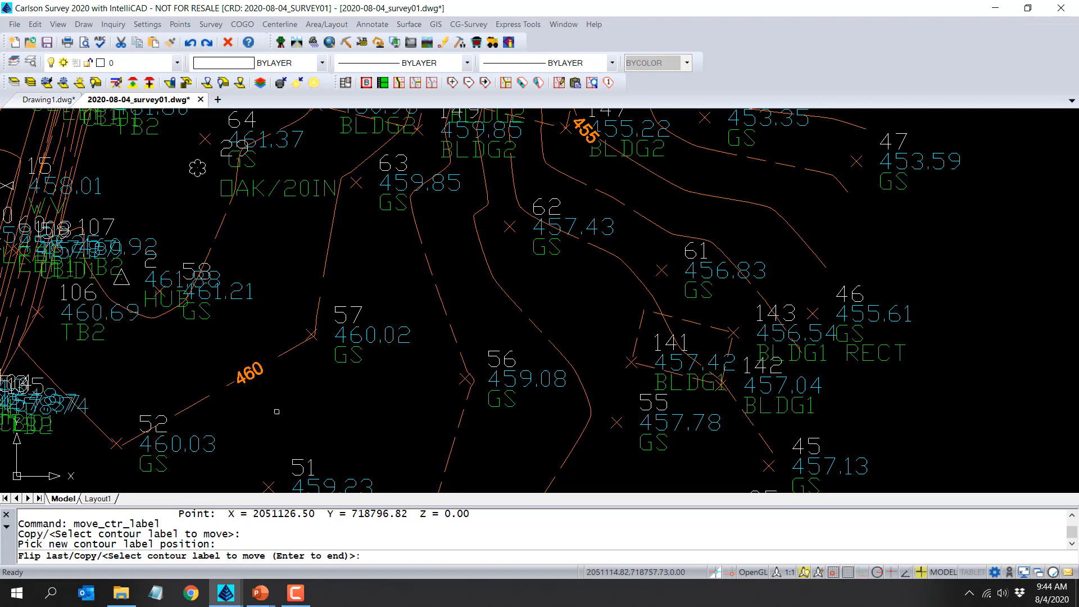
key(Return)
Save the drawing with the entire contoured survey in view.
scroll(264, 382, down, 2)
scroll(264, 382, down, 4)
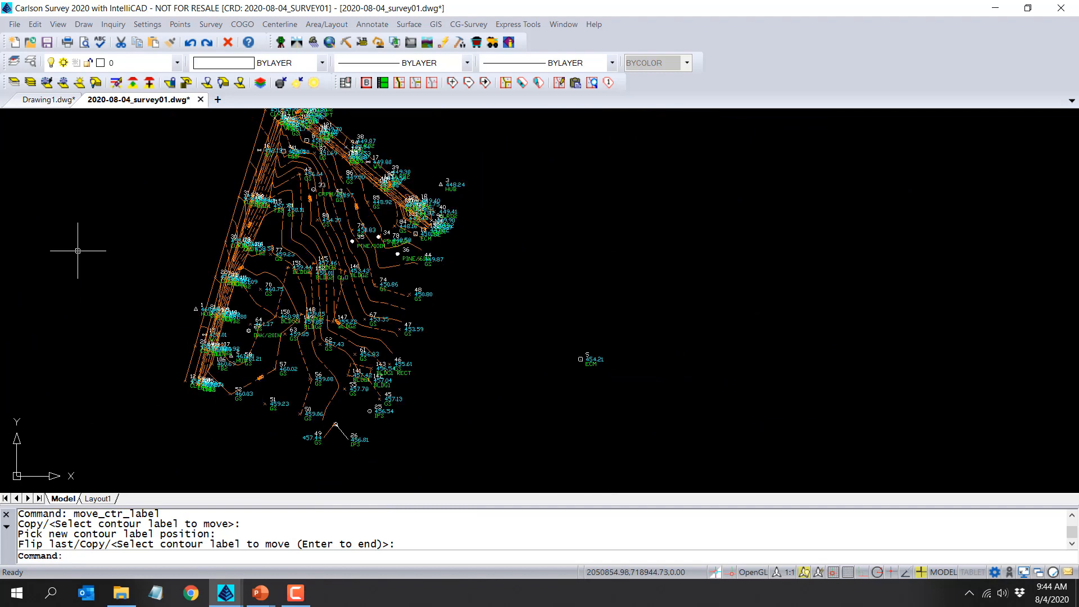
click(47, 42)
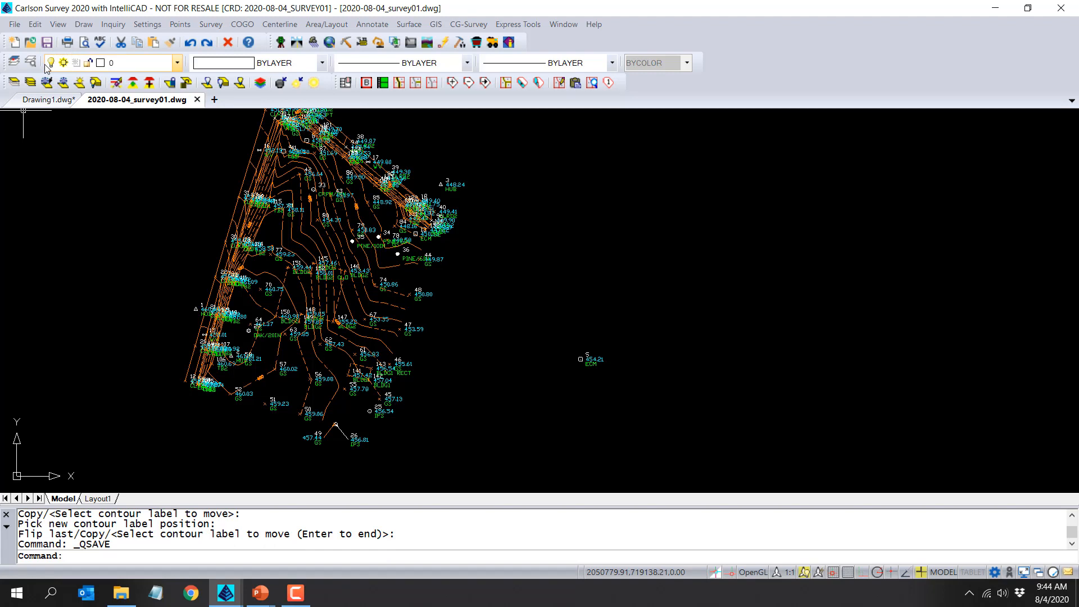
middle_click(366, 347)
middle_click(366, 347)
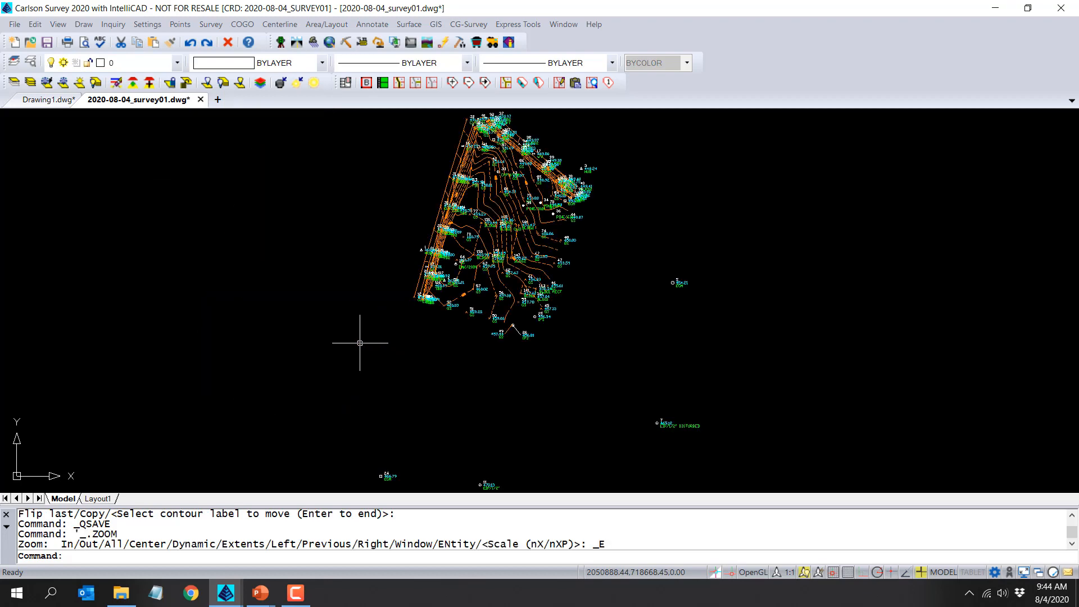
click(47, 42)
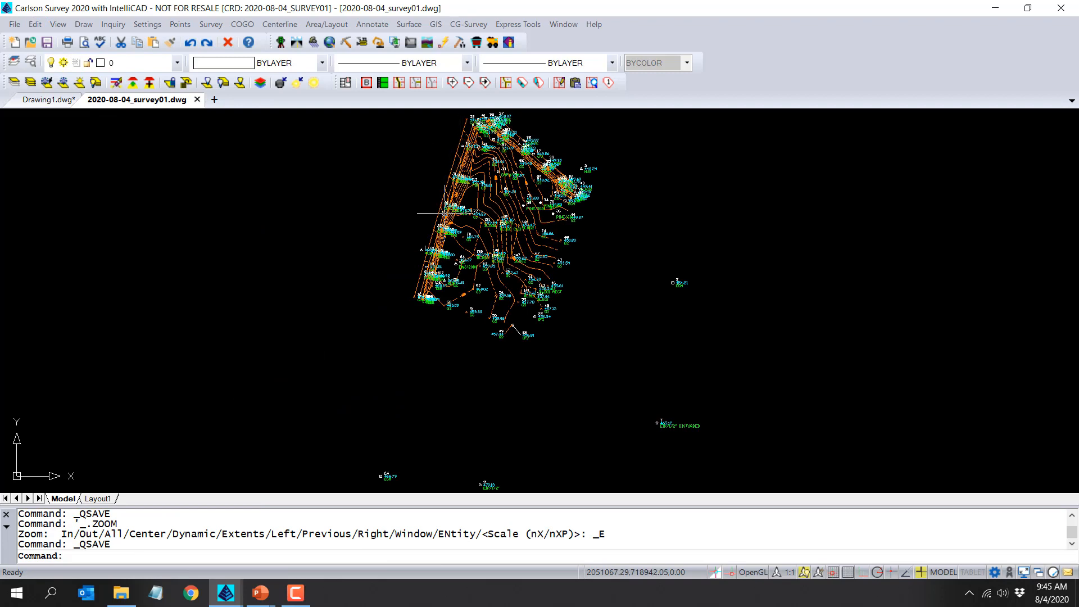
scroll(444, 212, down, 1)
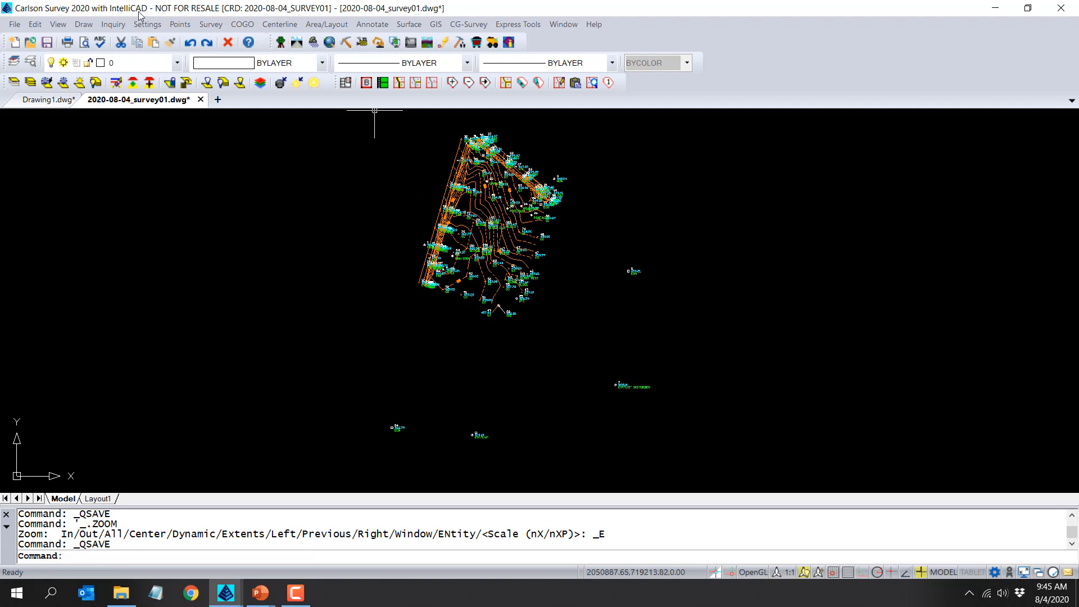
click(89, 25)
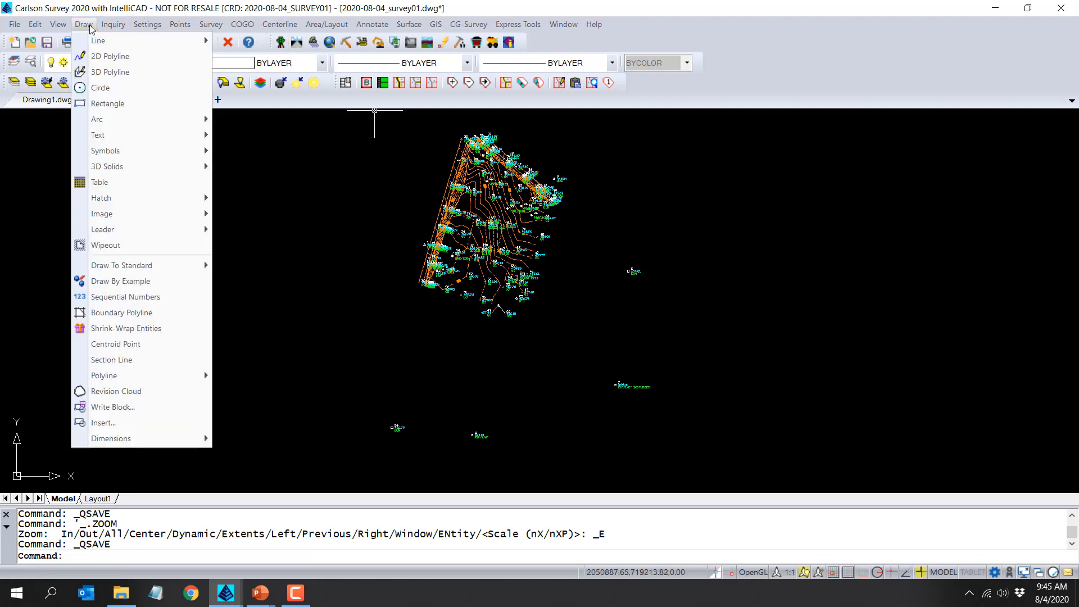
mouse_move(94, 214)
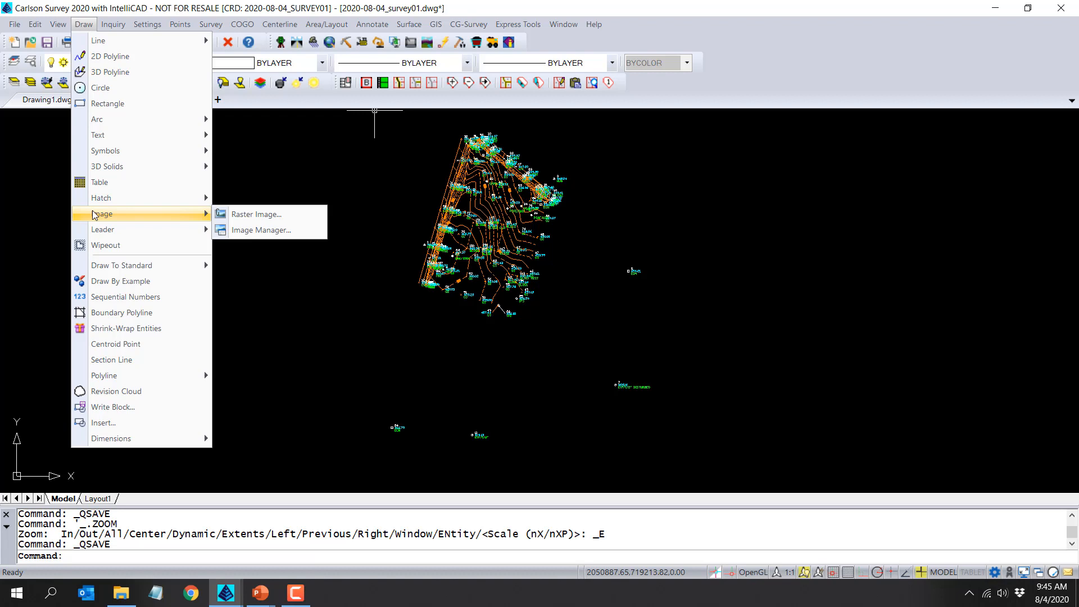
click(210, 4)
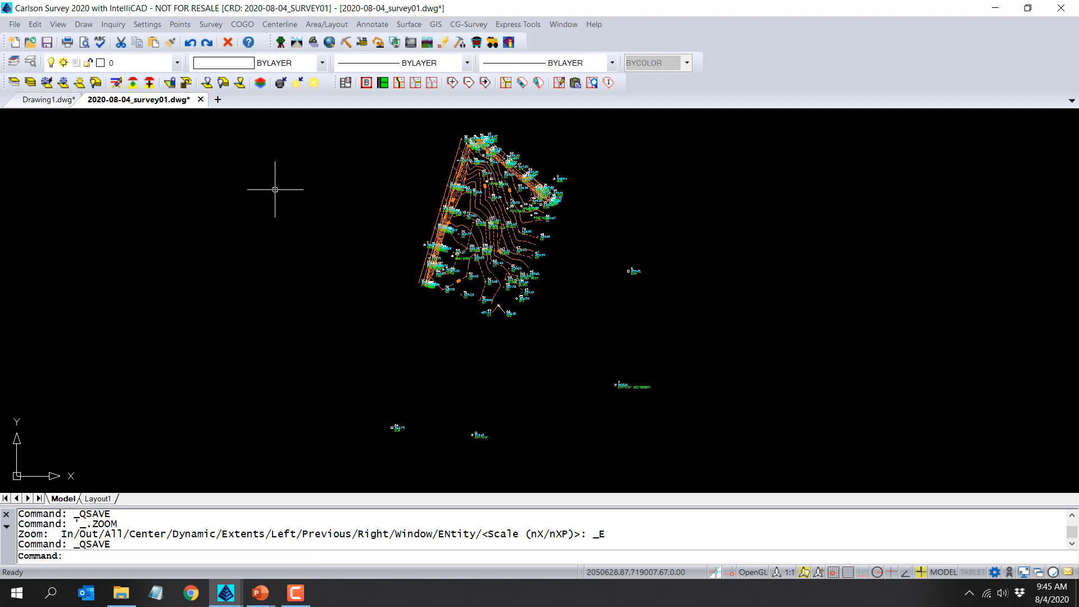
click(432, 27)
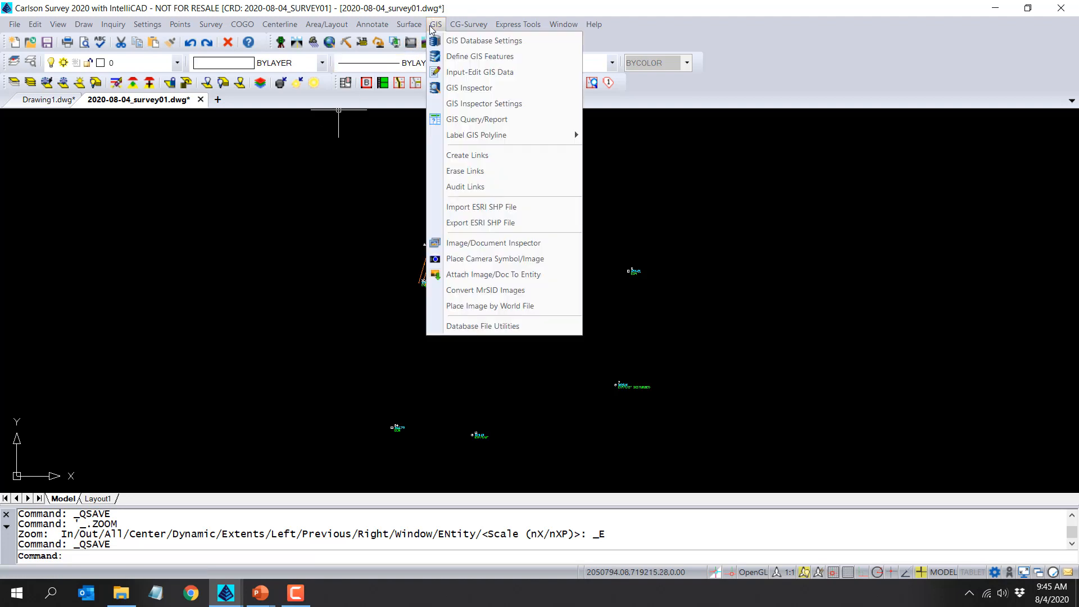
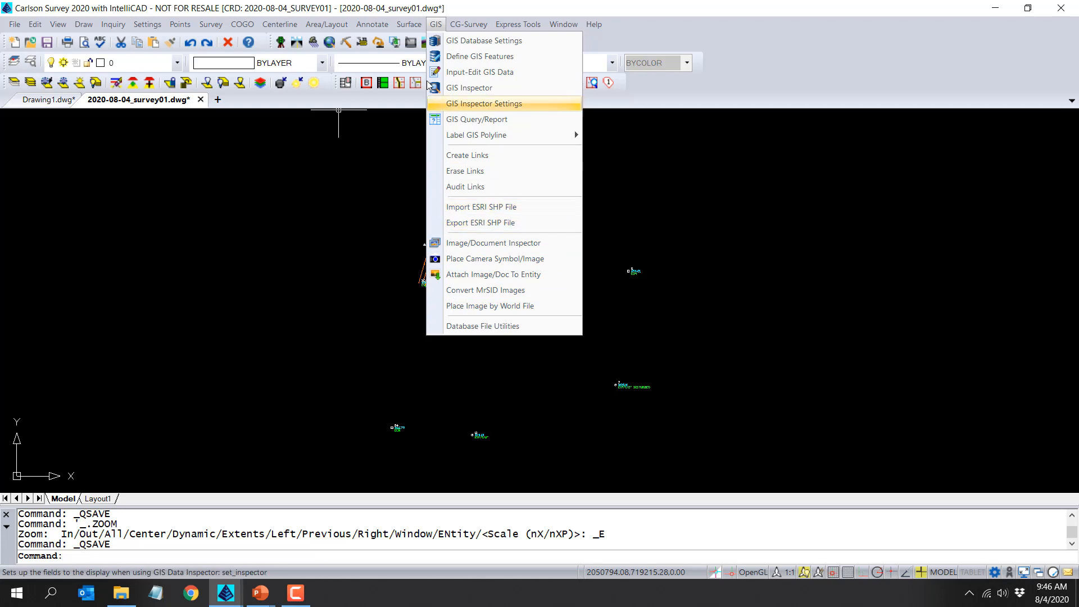
click(423, 2)
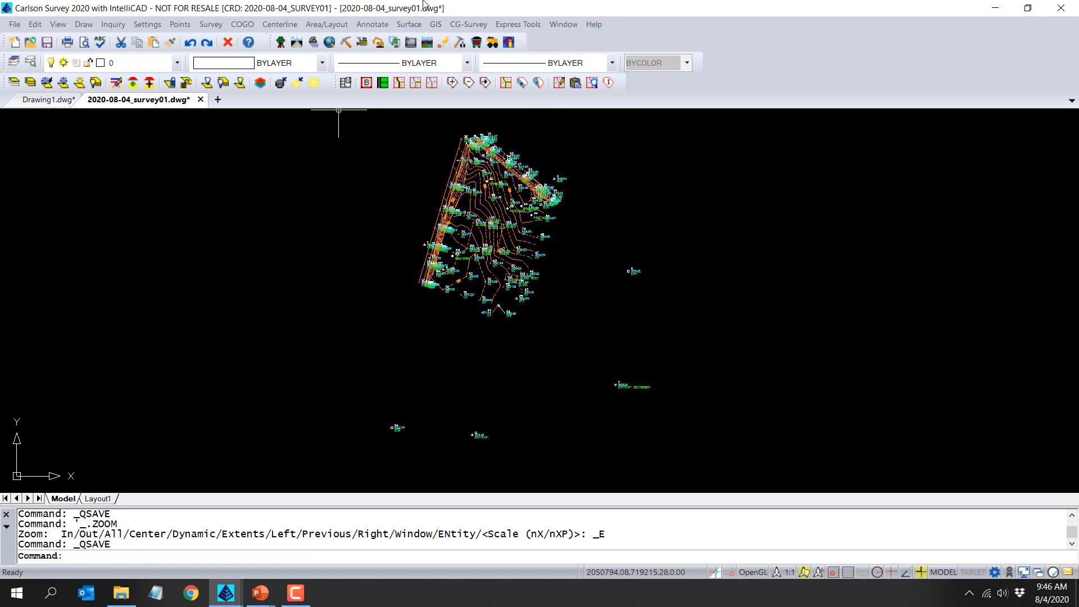
Switch to the GIS module and start placing a Google Earth image with GOOGLEEARTH as its output file in the survey folder.
click(334, 49)
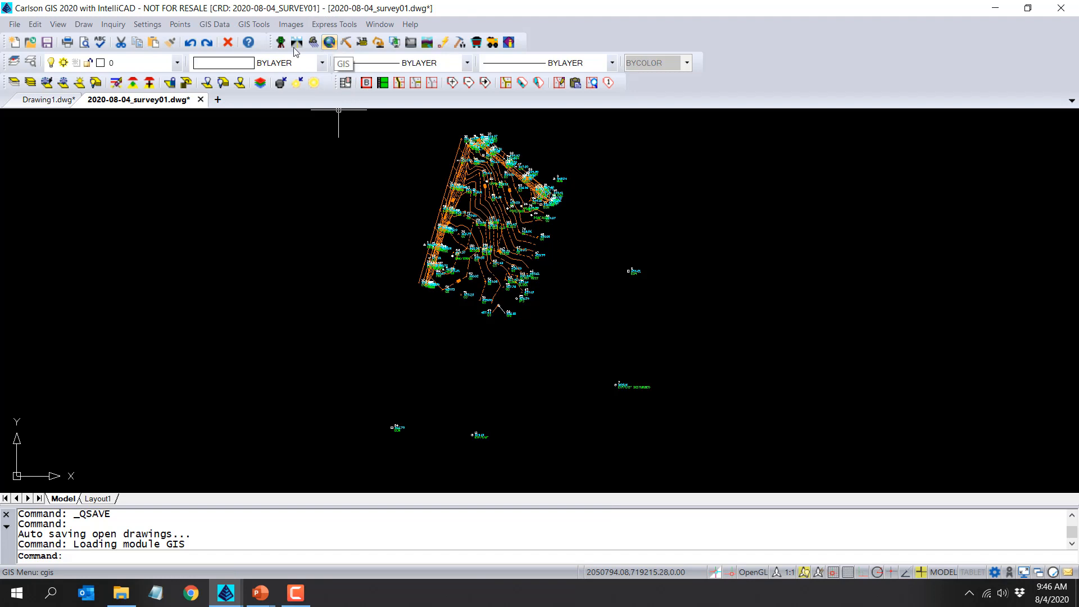
click(207, 25)
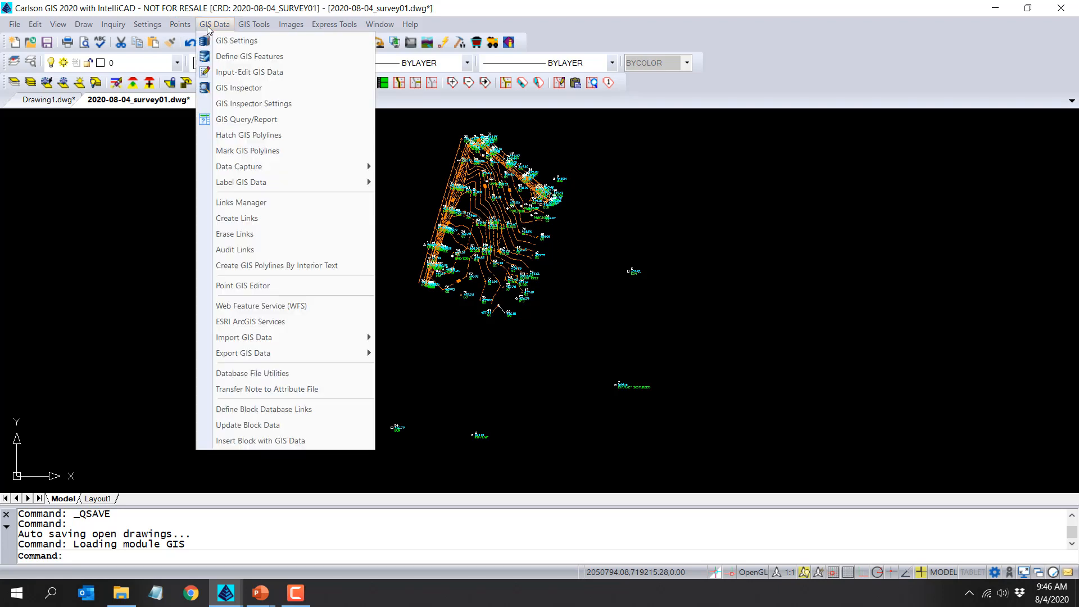
mouse_move(253, 24)
mouse_move(298, 28)
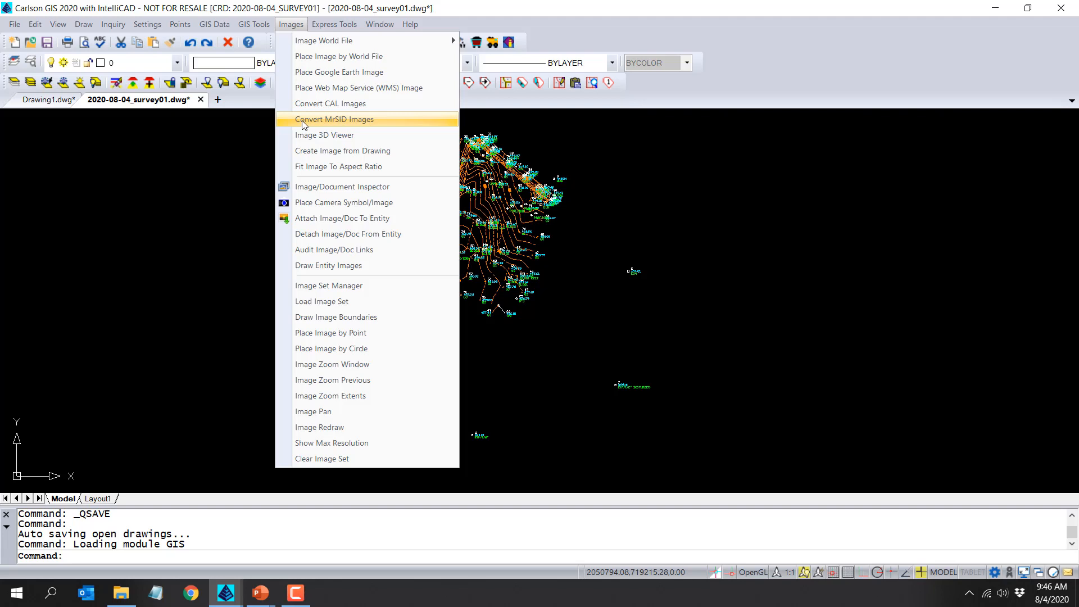
click(289, 74)
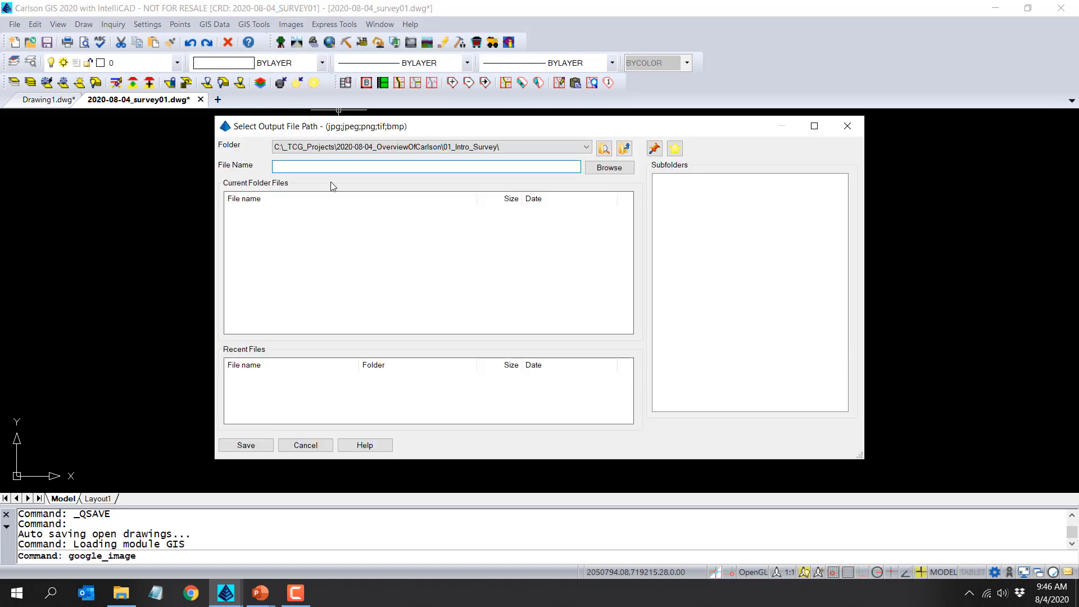
text(GOOGLEEARTH)
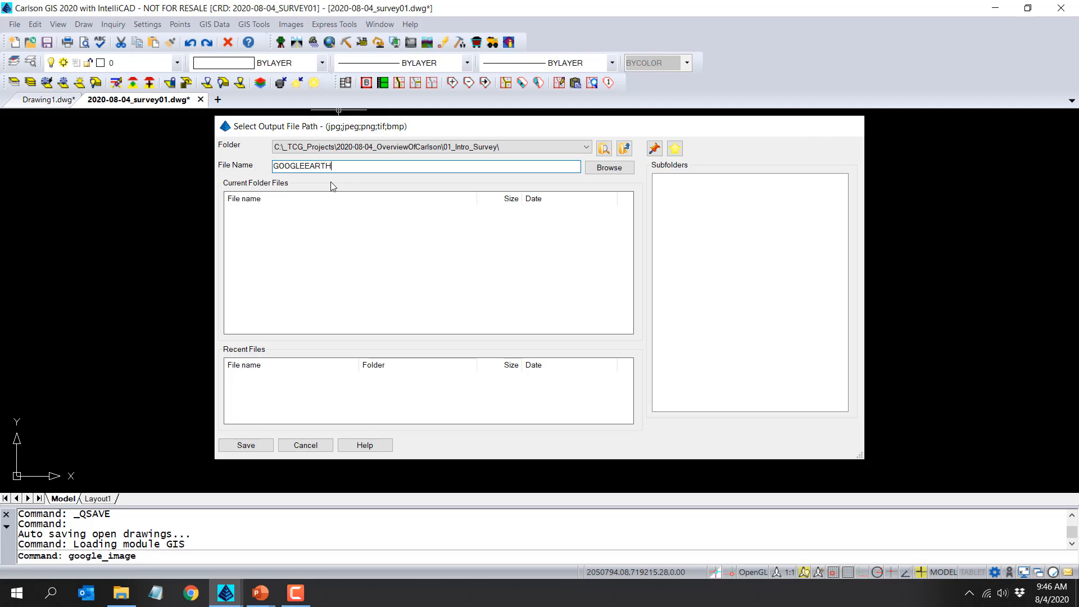
key(Return)
Place the low-resolution aerial Google Earth image in the background on layer GOOGLE_IMAGE, bounded by a box around all survey points.
scroll(330, 325, down, 1)
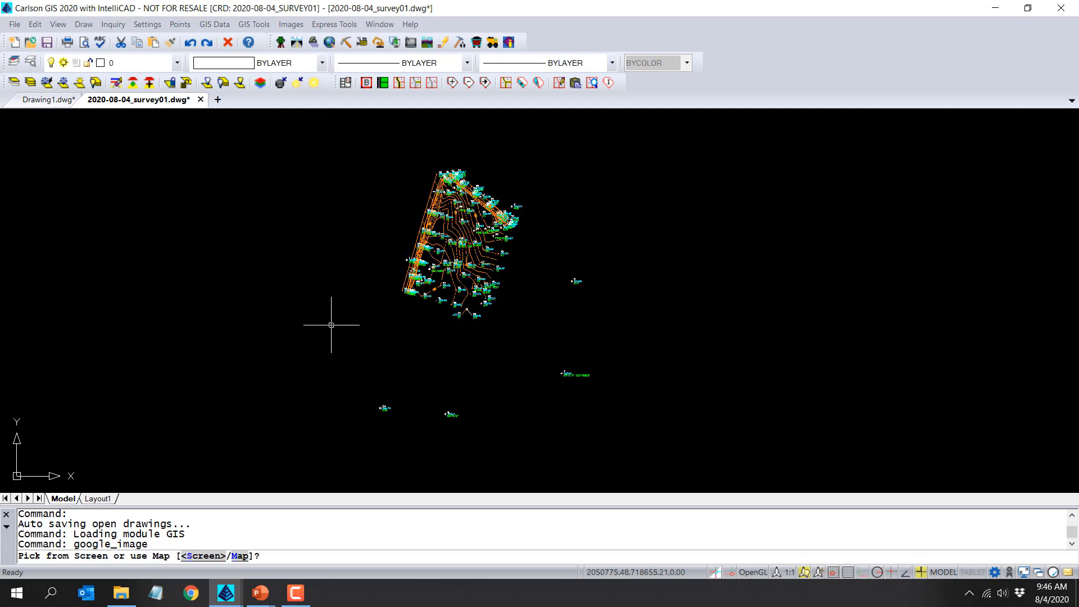
key(Return)
click(337, 437)
click(629, 170)
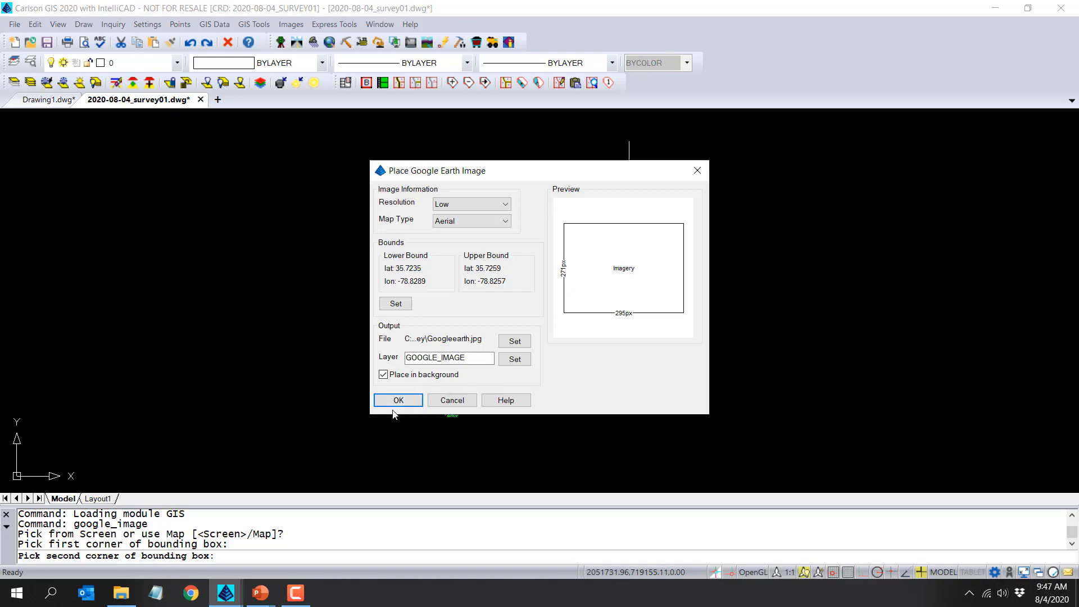
click(393, 399)
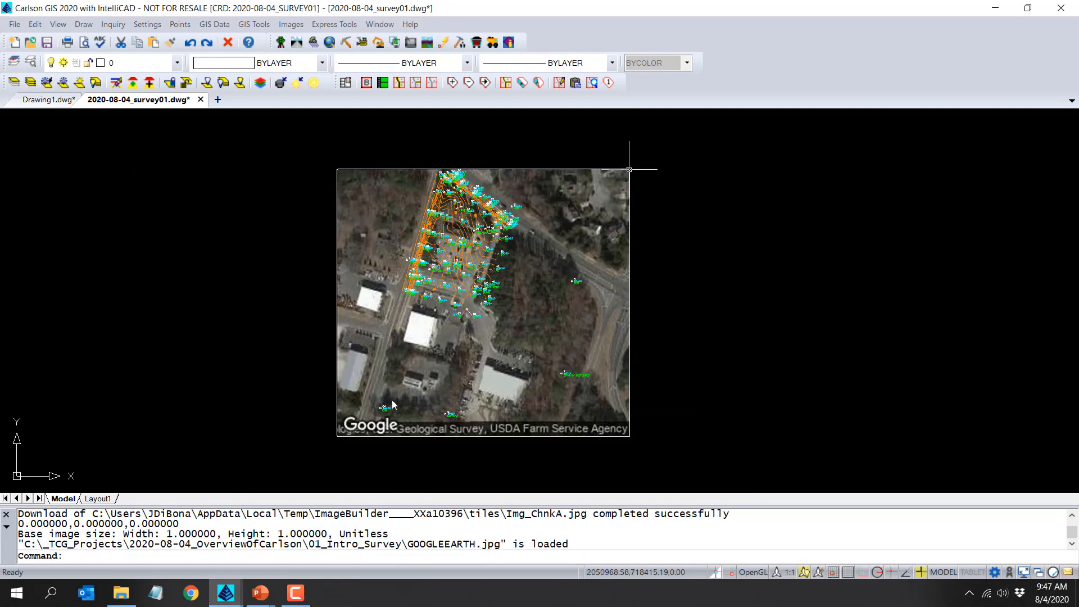
Check the aerial image against the surveyed points and contours, and save the drawing.
scroll(435, 226, down, 5)
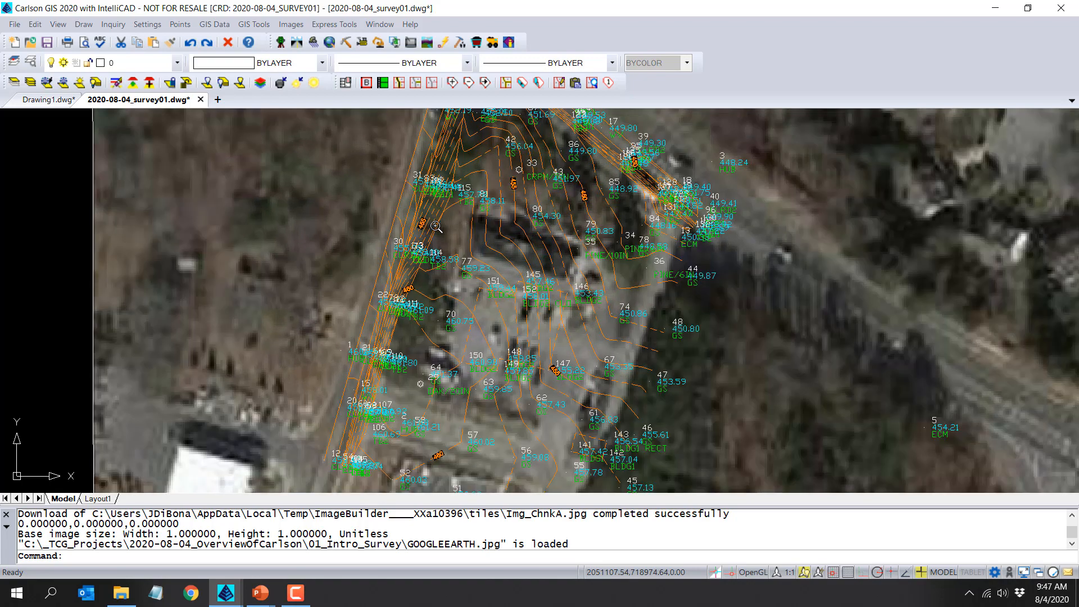
scroll(436, 226, down, 2)
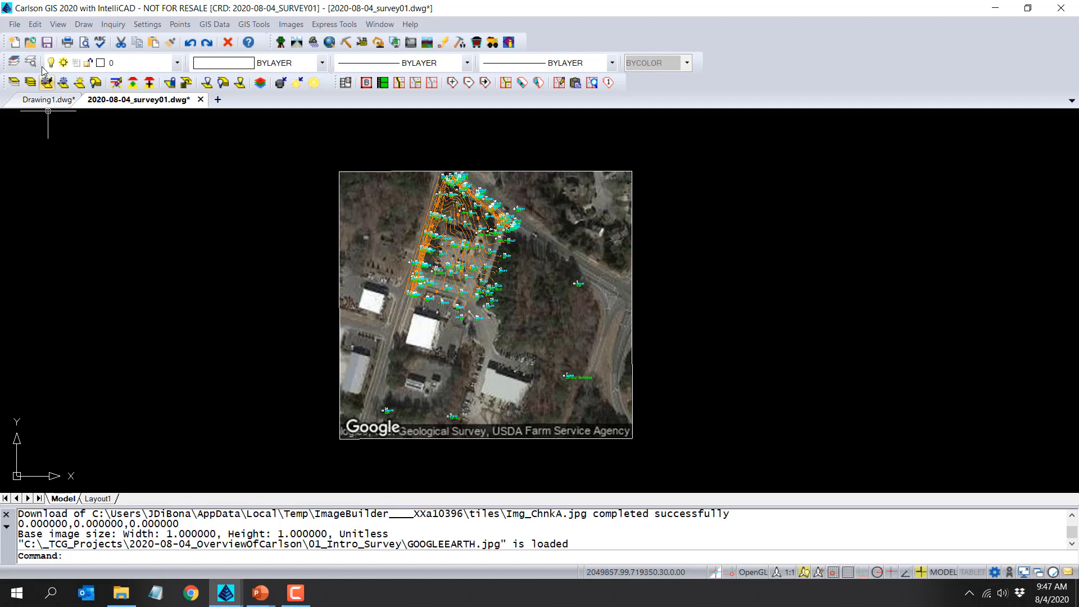
click(47, 43)
Set up an ESRI ArcGIS map service image using NGS Topo US 2D, png format, medium resolution and CAD layer IMAGE2.
click(214, 24)
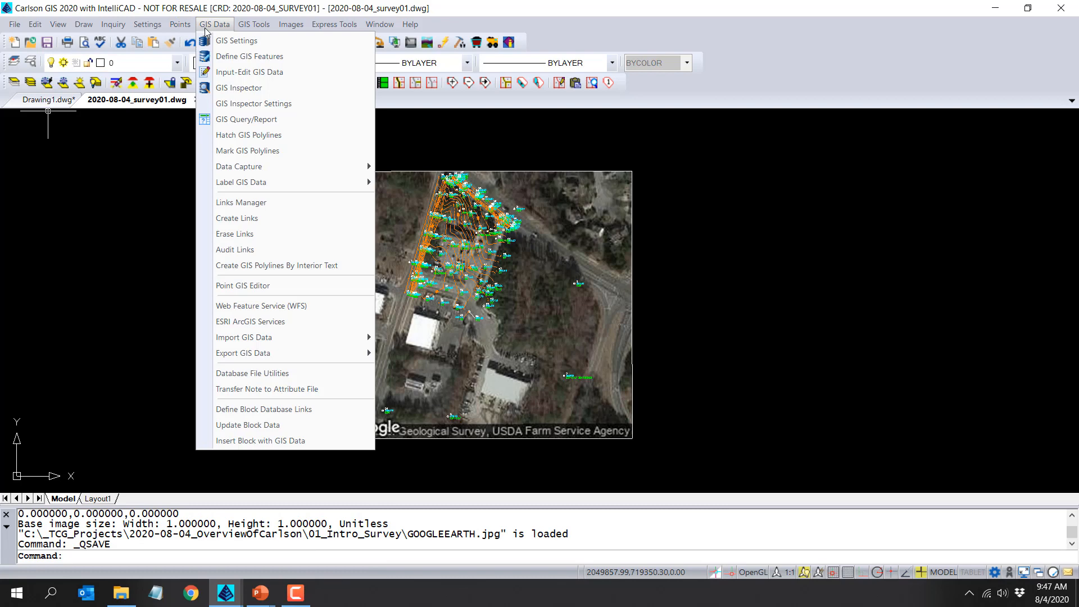
click(296, 321)
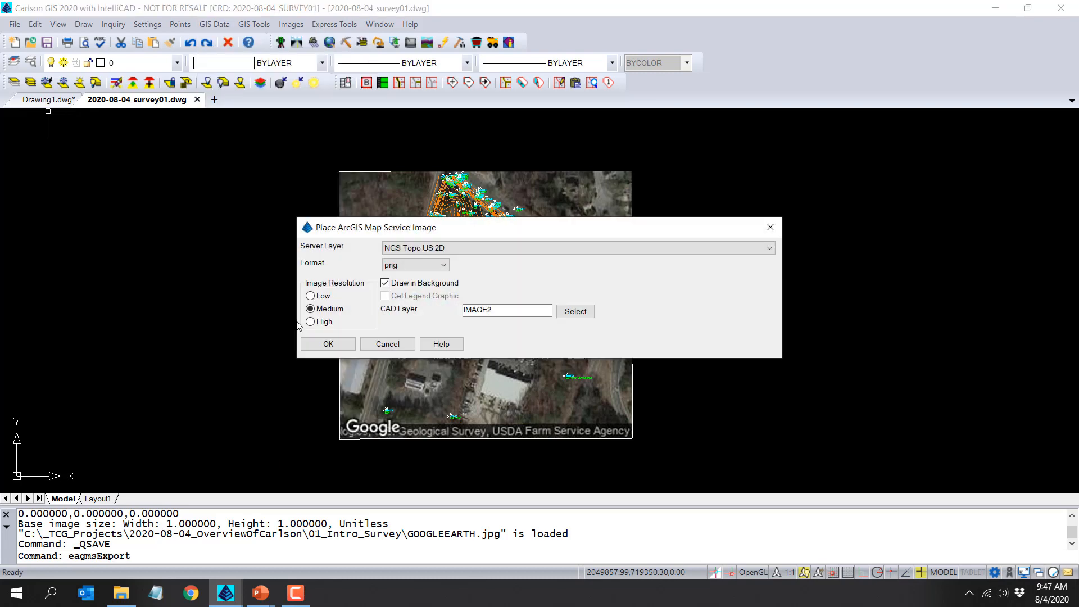
click(486, 253)
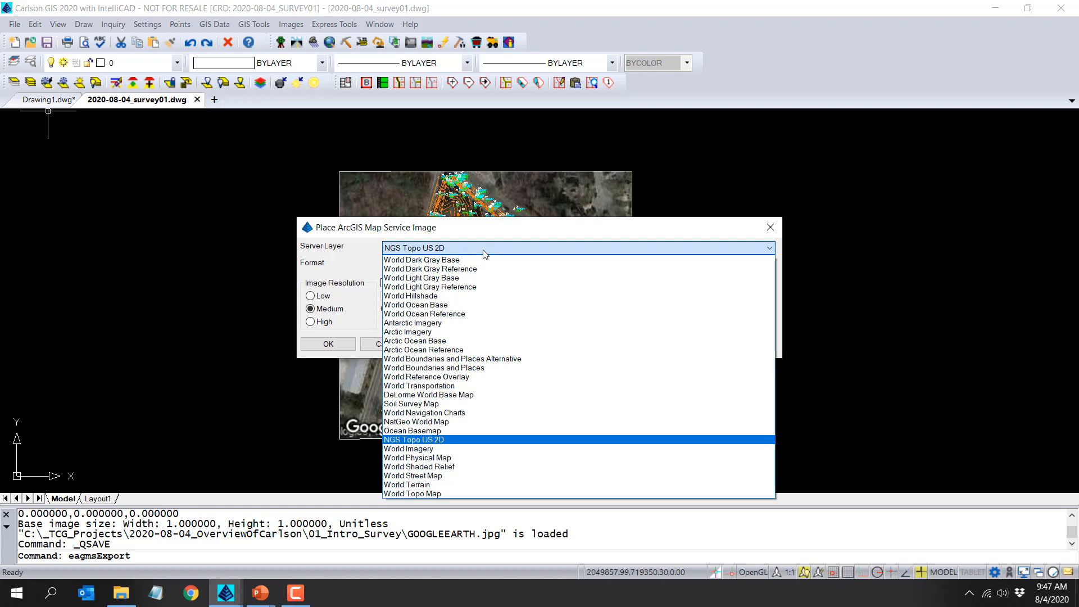
click(453, 249)
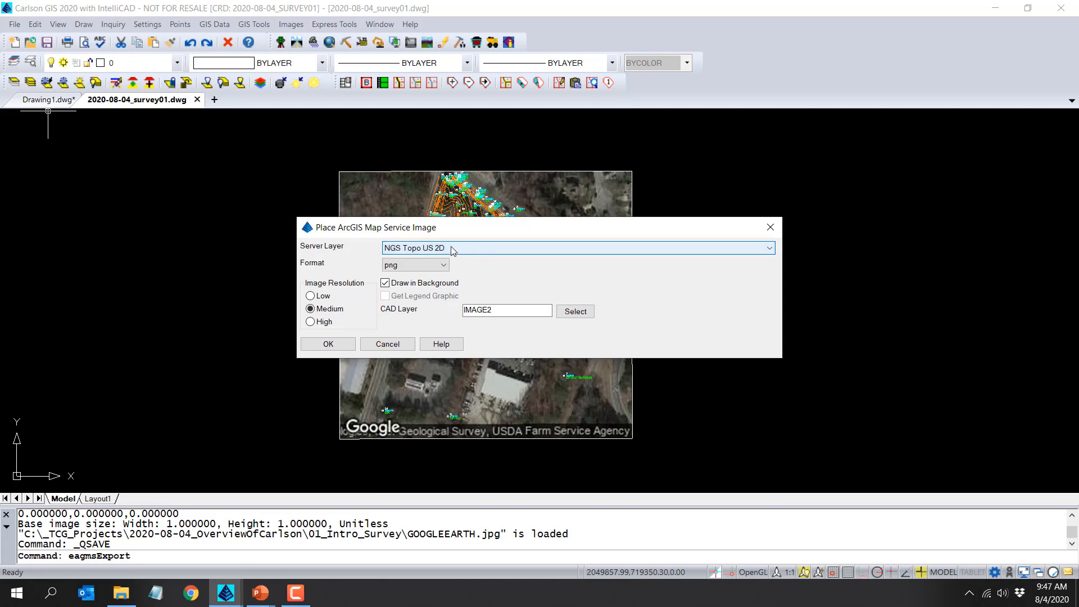
click(337, 344)
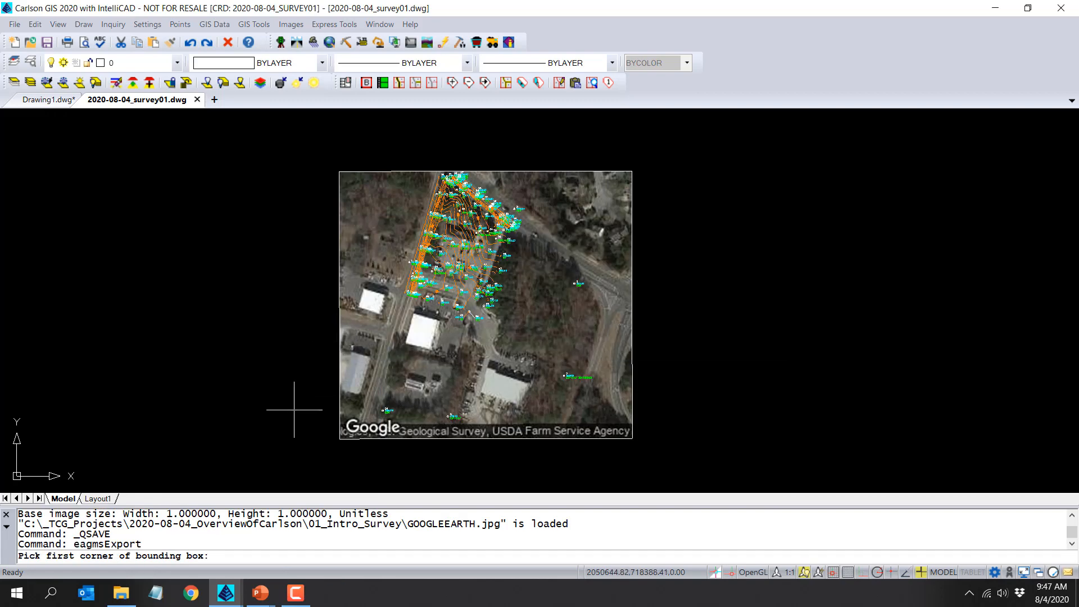
Place the topo map image in a bounding box larger than the aerial photo, saving it as ESRI, and end the placement.
click(266, 465)
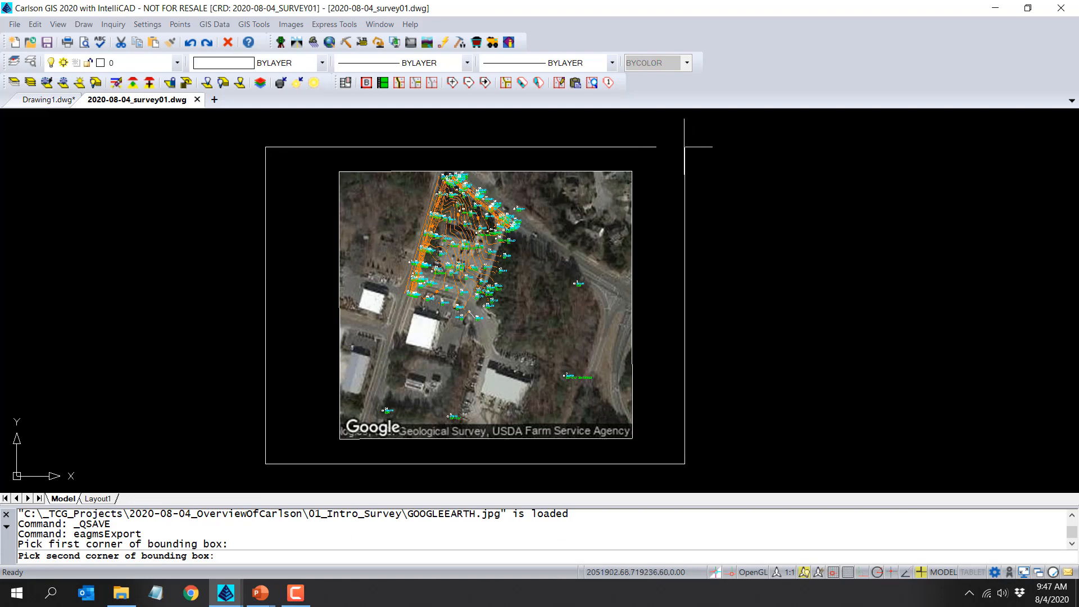
click(691, 113)
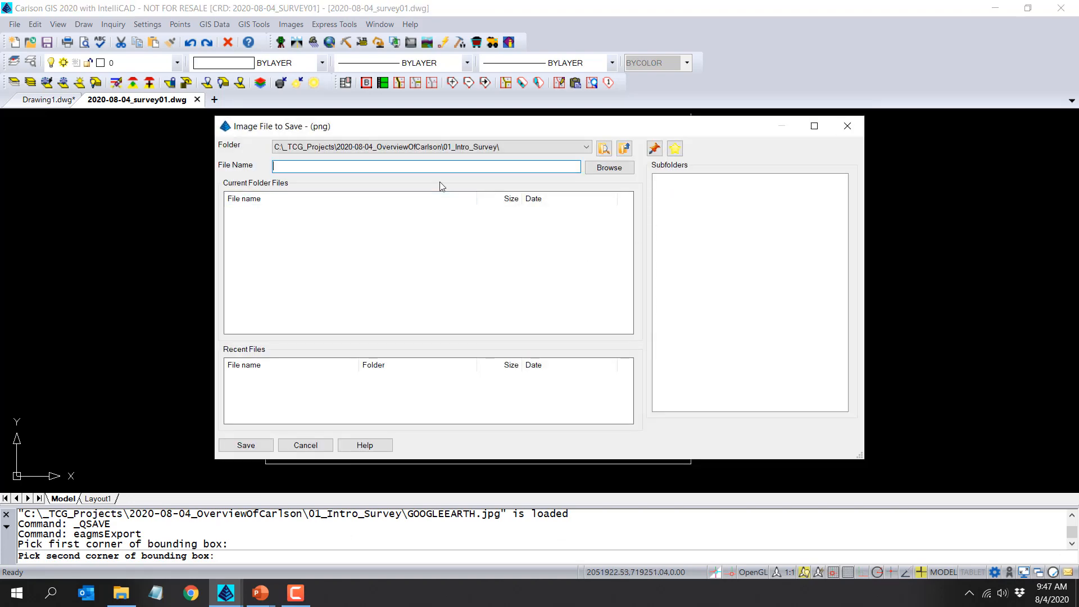
text(ESRI)
key(Return)
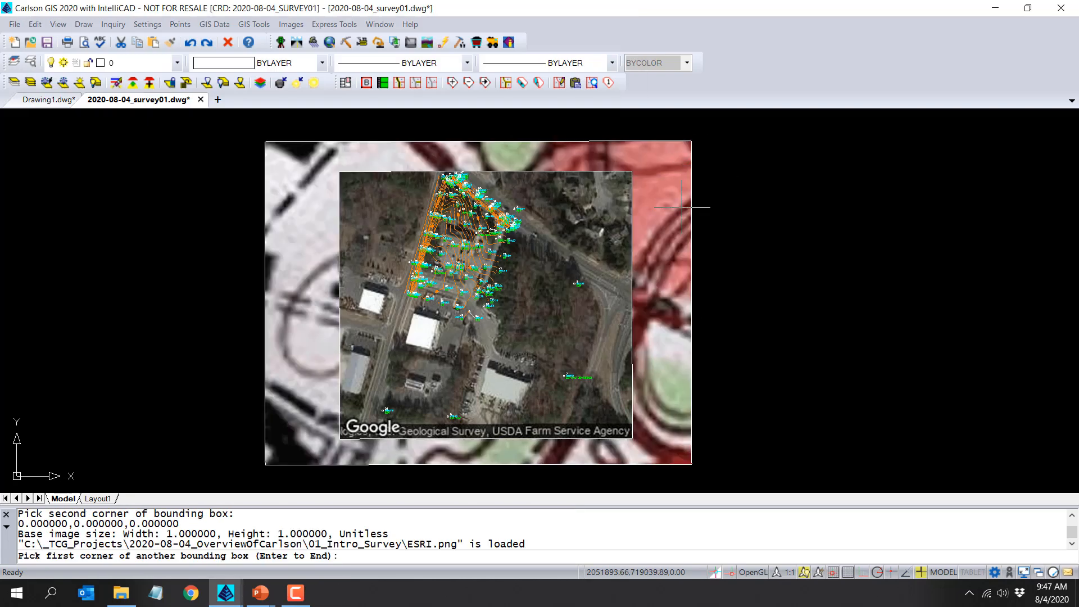
key(Return)
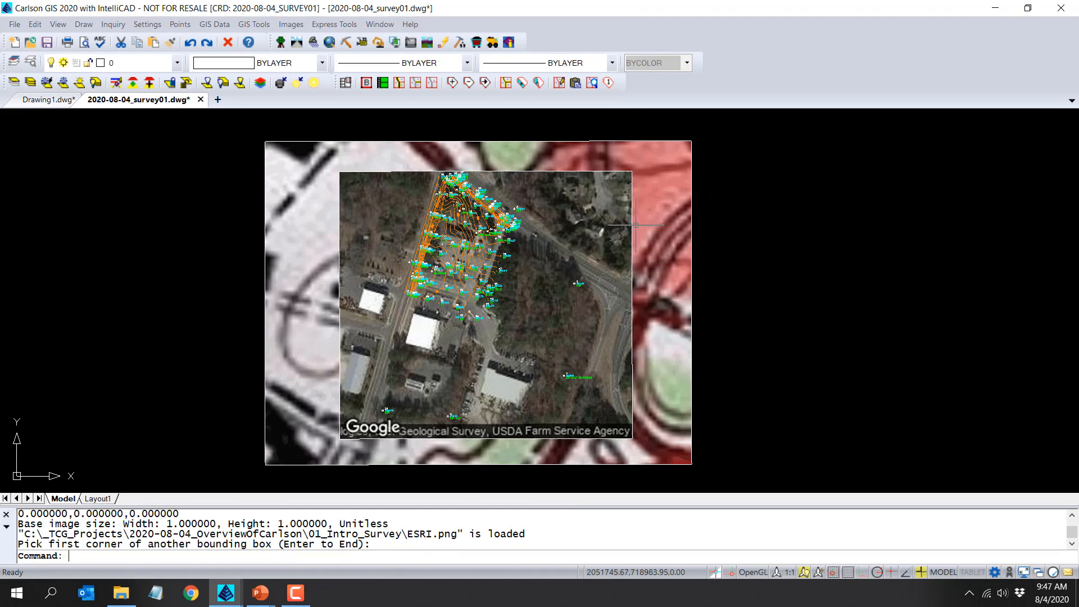
Send the Google aerial image to the back of the draw order, and freeze the GOOGLE_IMAGE and IMAGE2 layers.
click(633, 216)
right_click(634, 215)
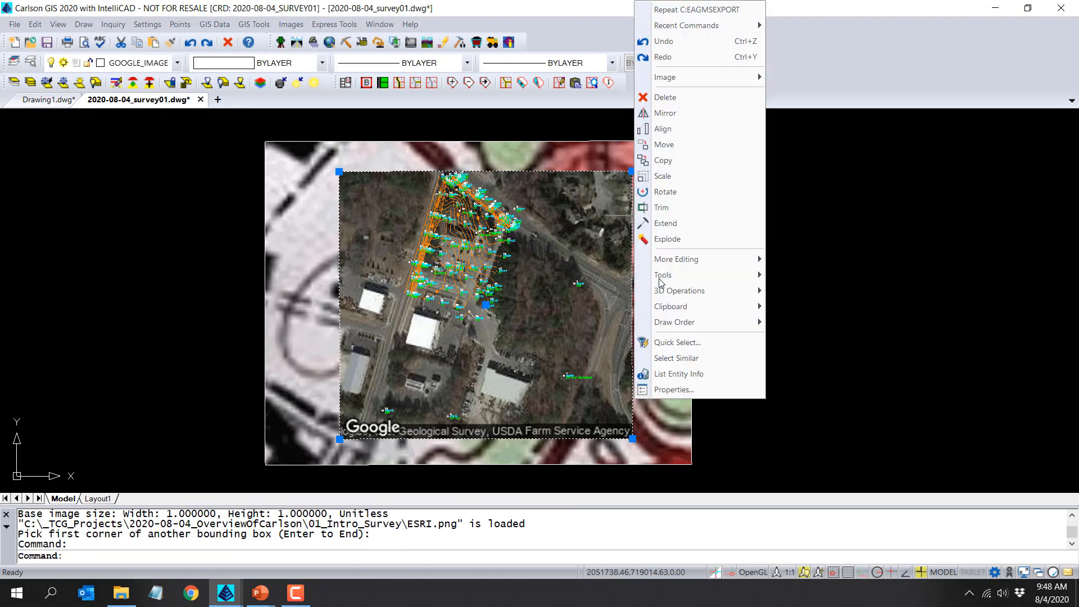
mouse_move(717, 326)
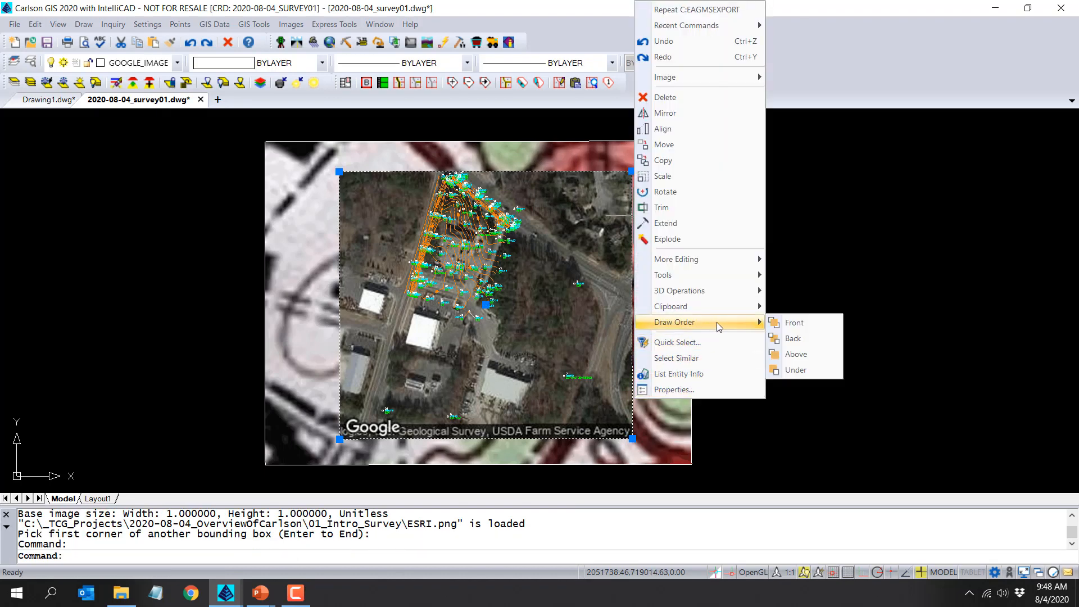
click(796, 339)
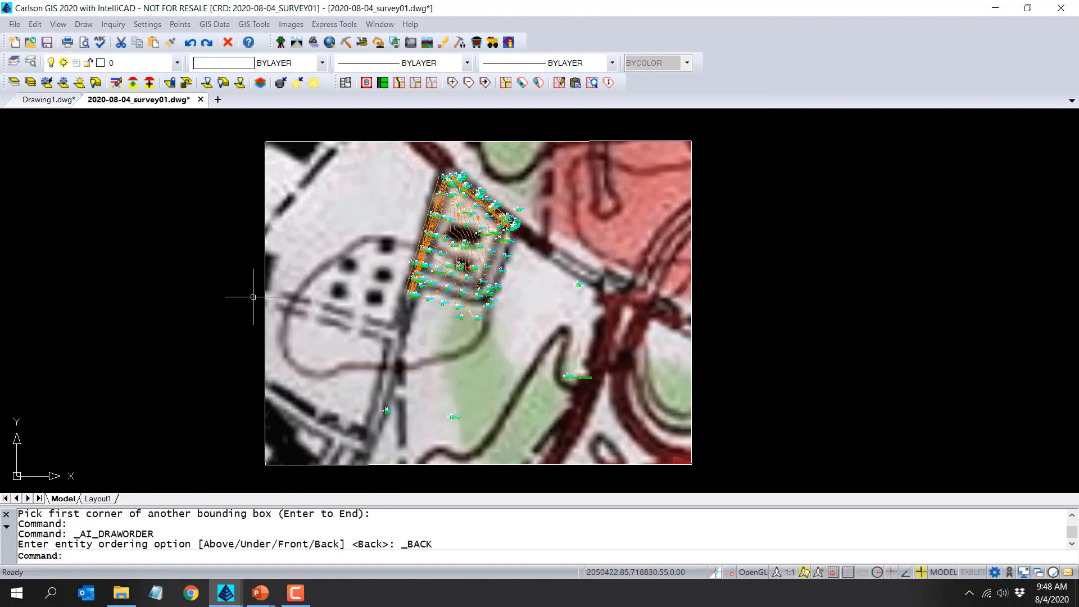
click(155, 68)
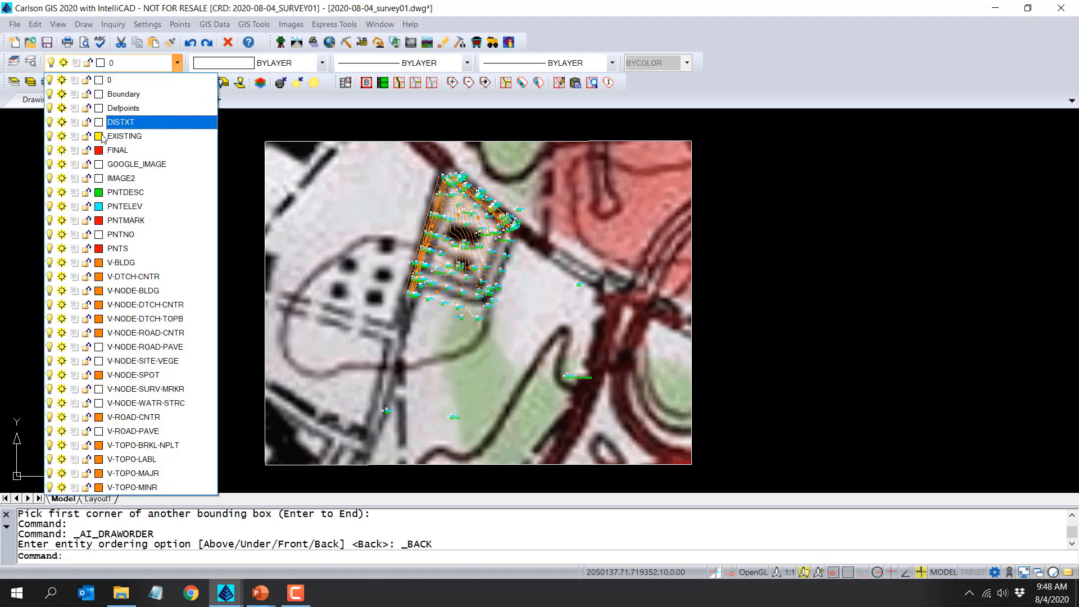
click(61, 178)
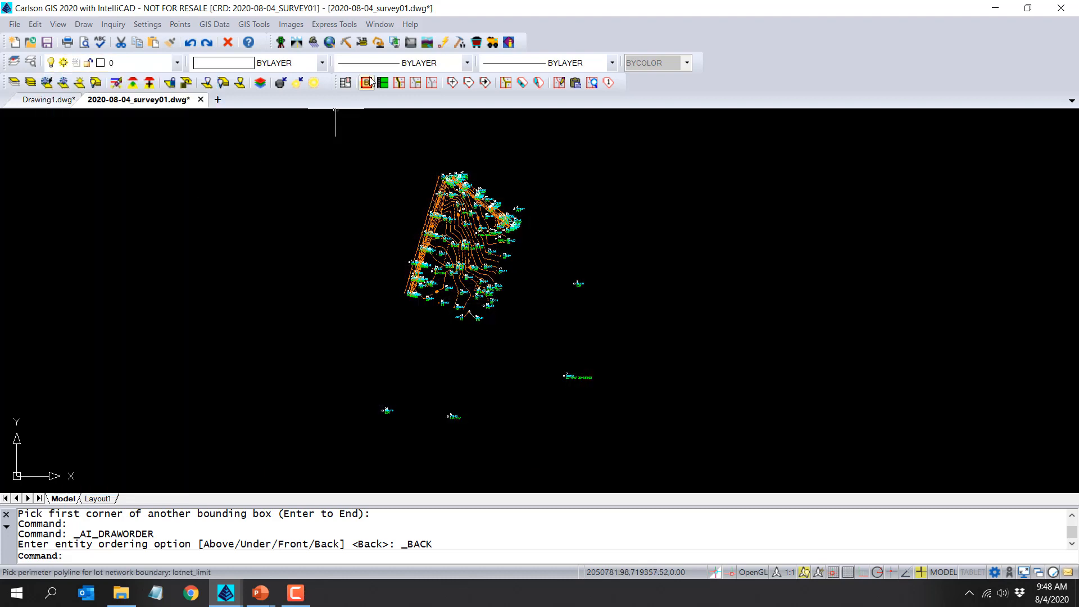
Review the server layers offered for a web map service image, and cancel the setup without placing one.
click(287, 26)
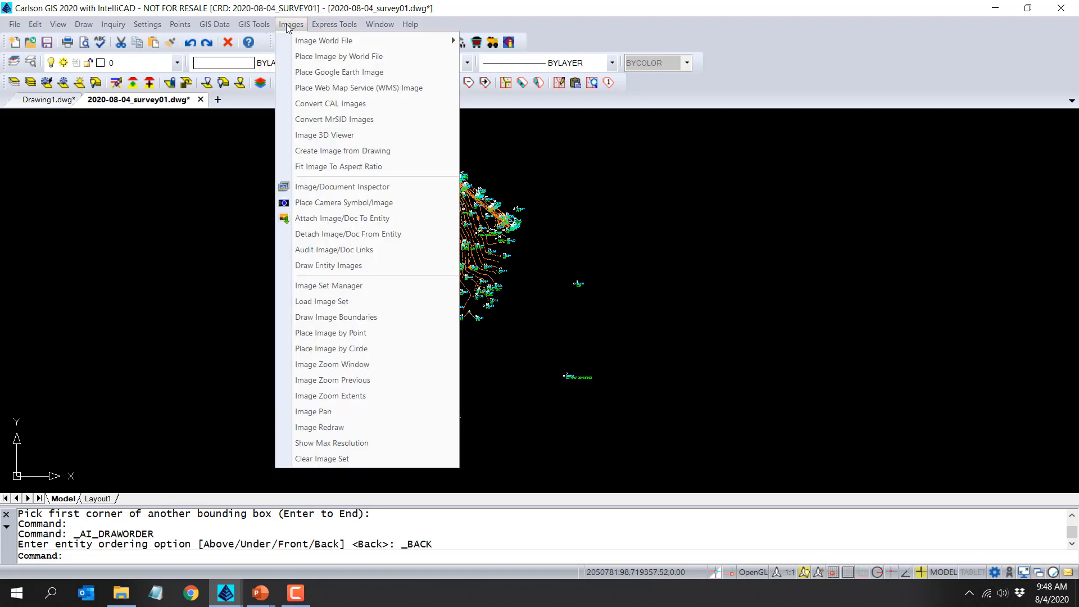
click(291, 90)
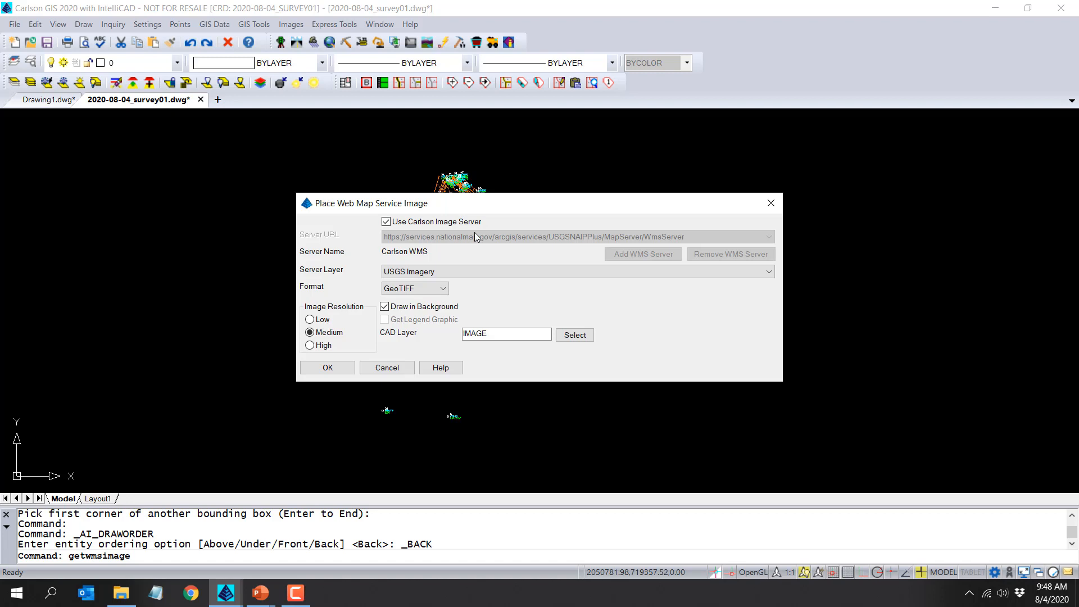
click(476, 273)
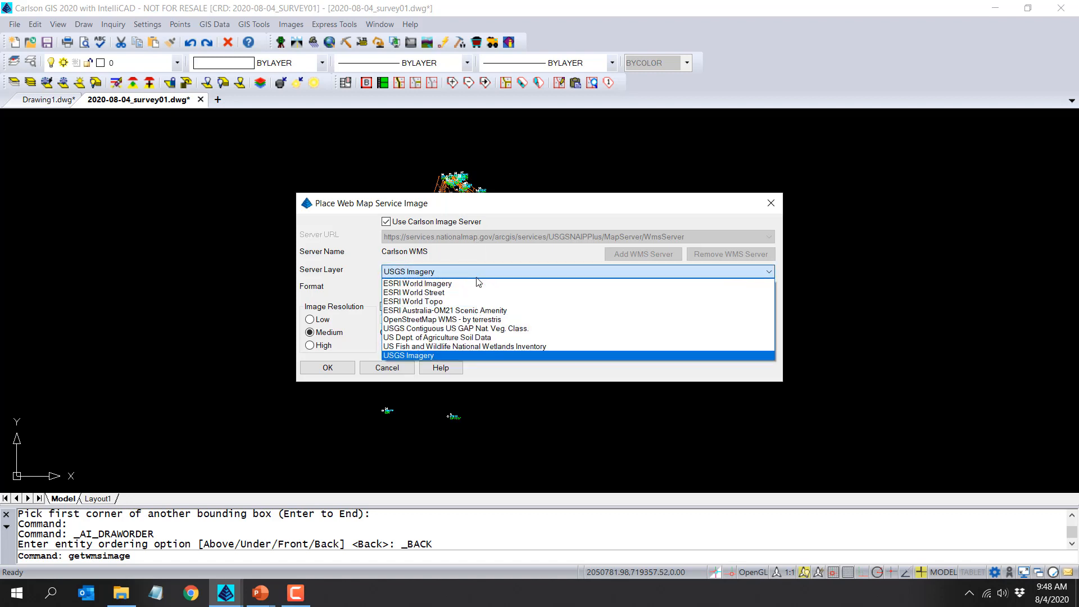
click(477, 276)
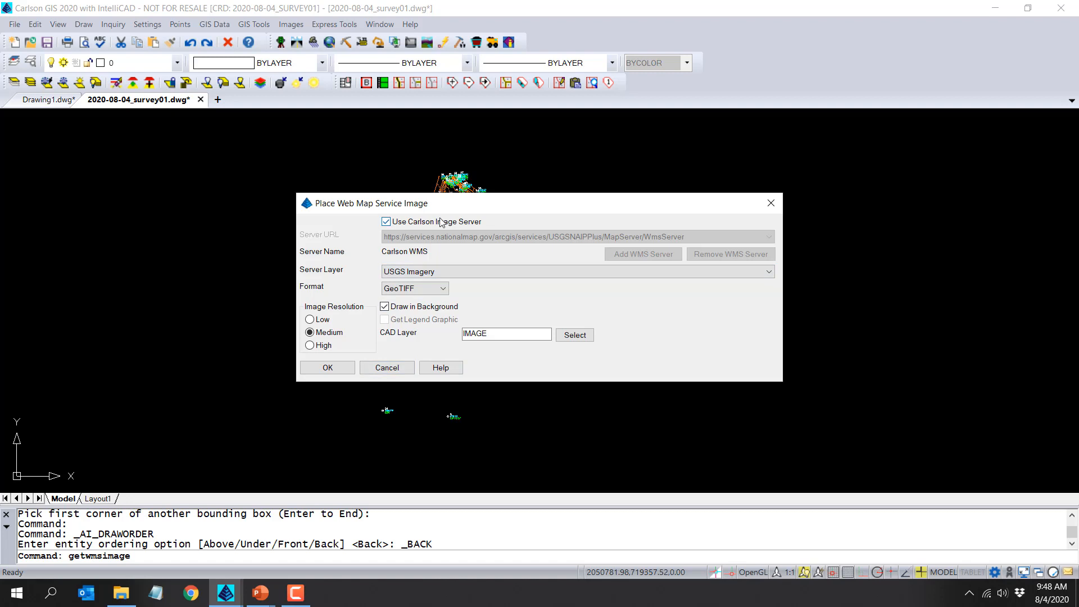
click(386, 367)
click(214, 24)
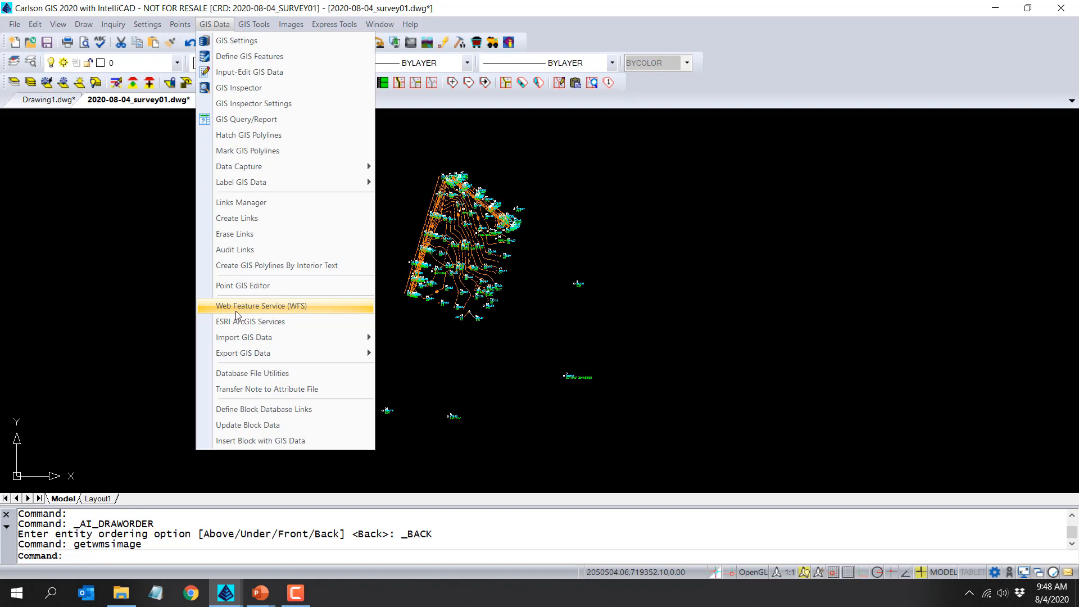
click(177, 349)
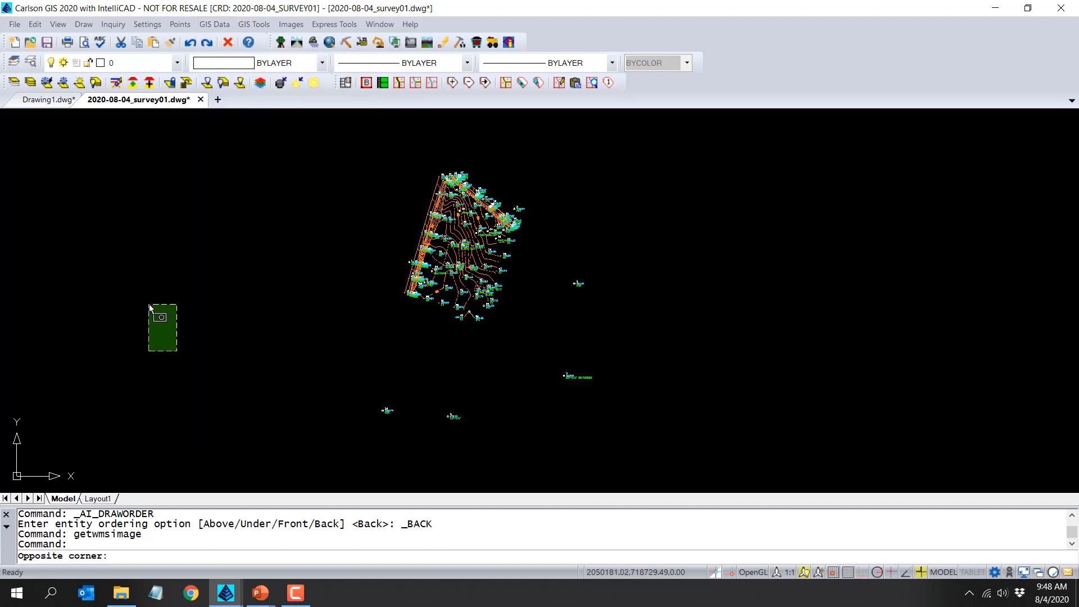
click(149, 305)
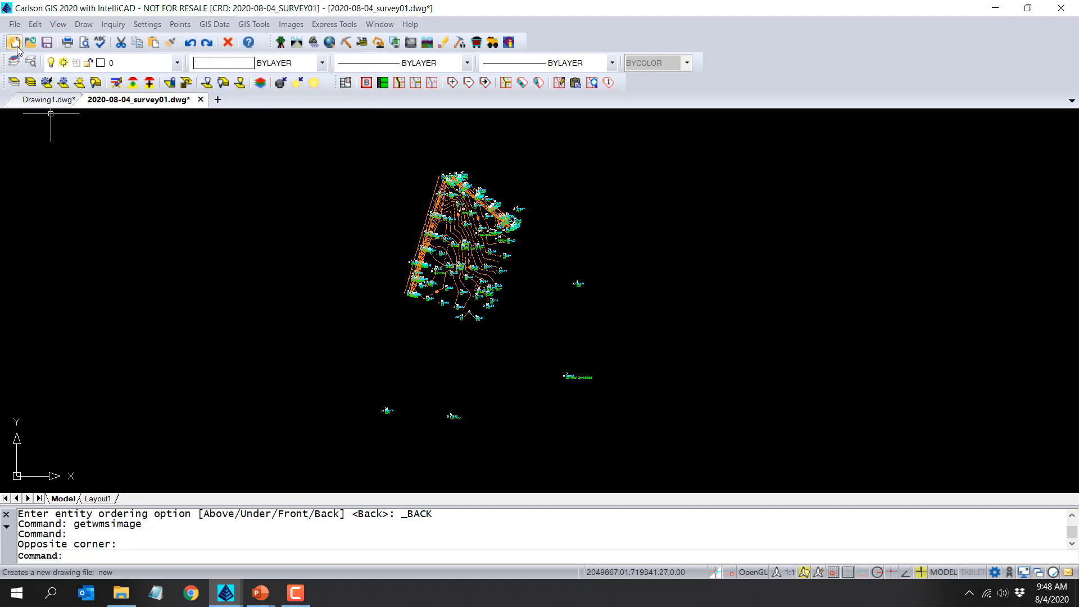
Export all survey points and linework to a Google Earth KMZ file named TOGOOGLEEARTH, draped on Google terrain.
click(15, 24)
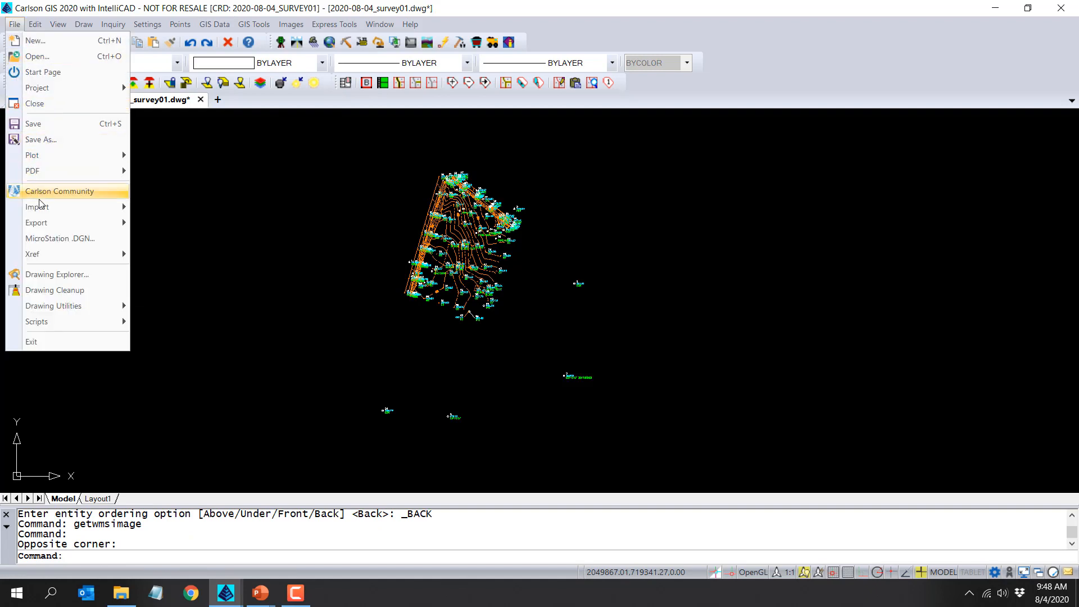
mouse_move(42, 223)
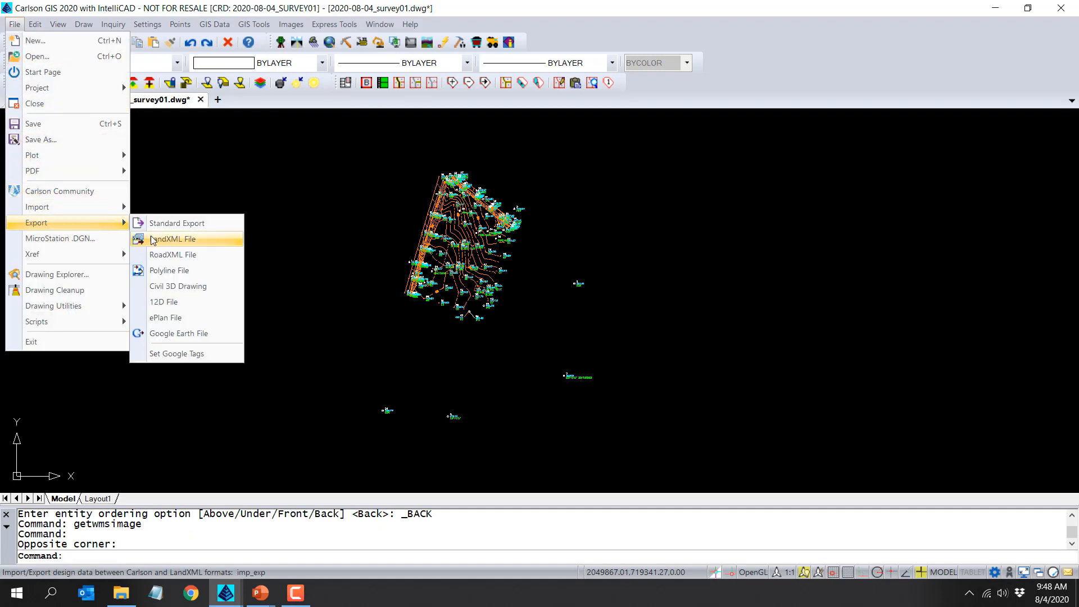
click(213, 333)
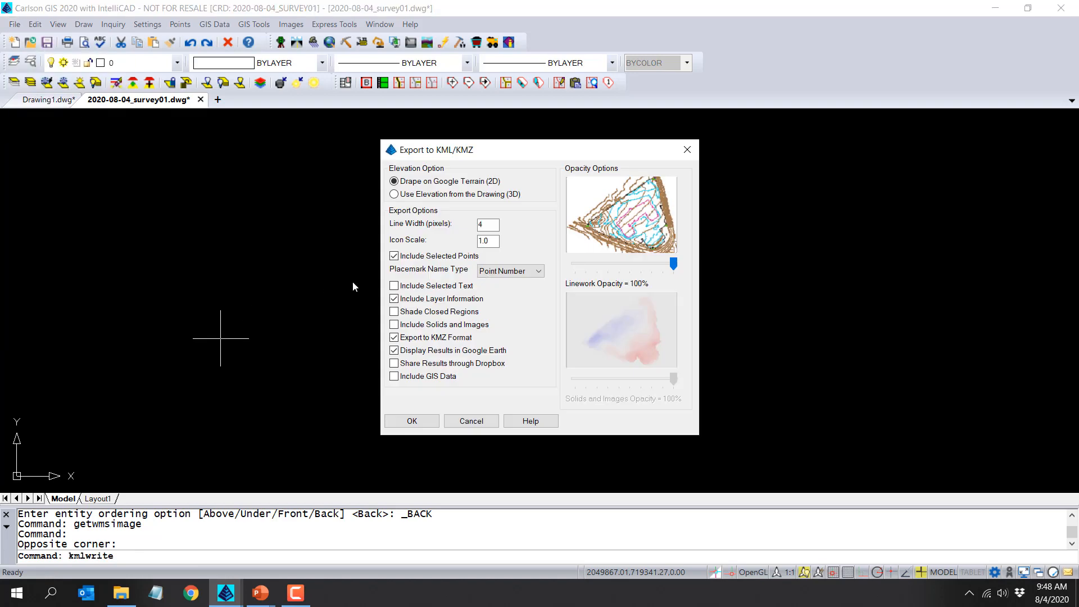
click(423, 422)
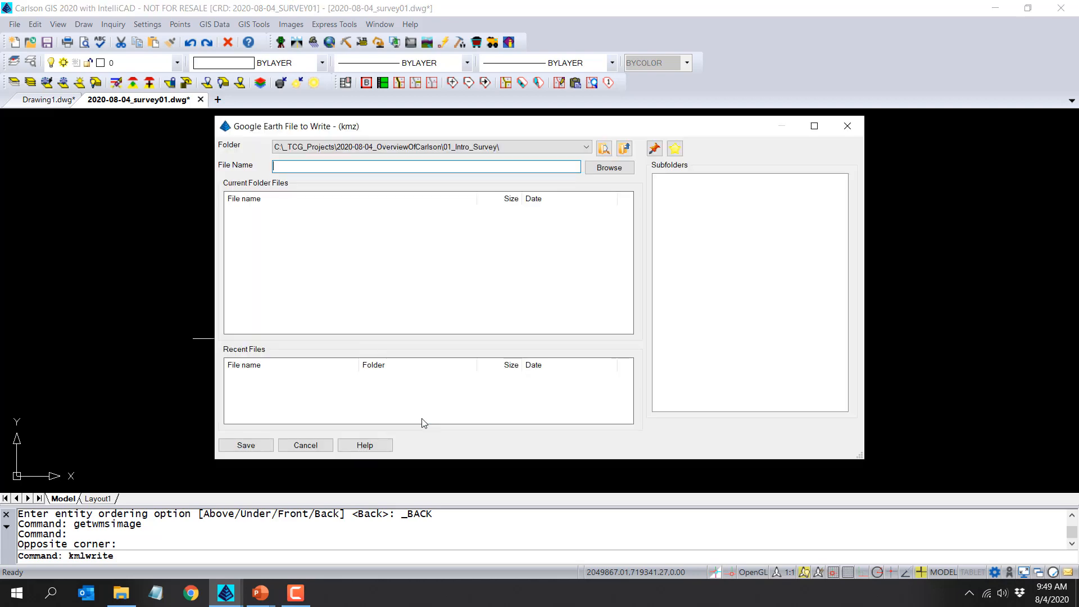
text(TOGOOGLEEARTH)
key(Return)
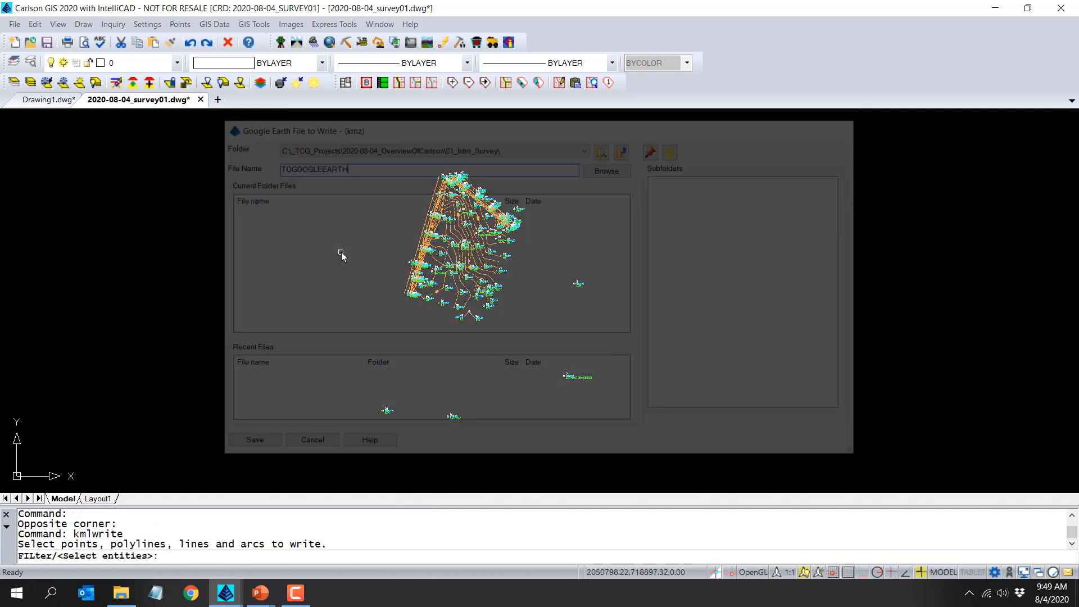
click(321, 464)
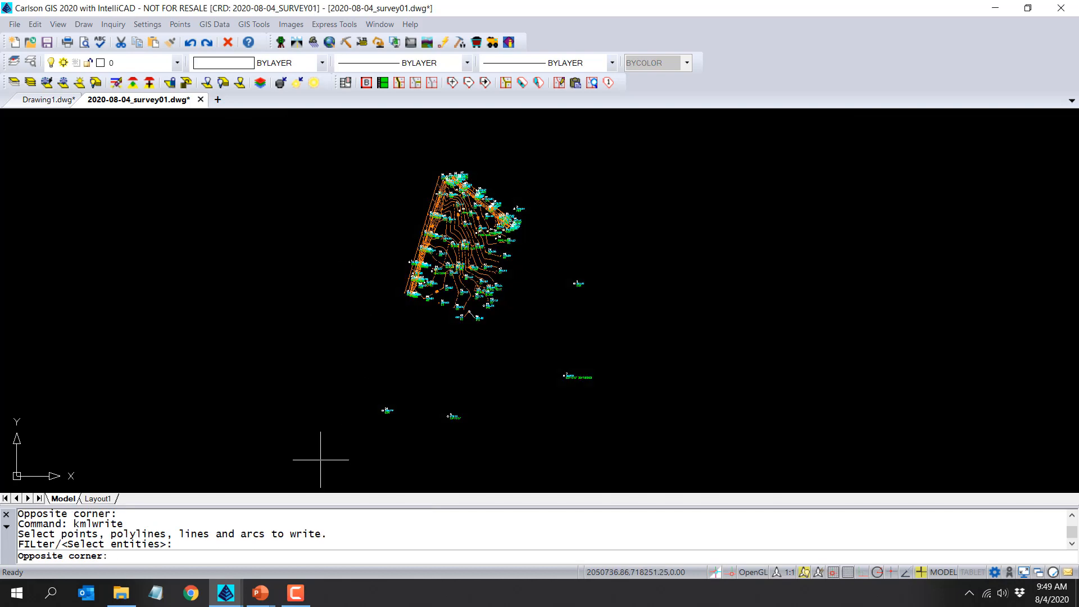
click(655, 168)
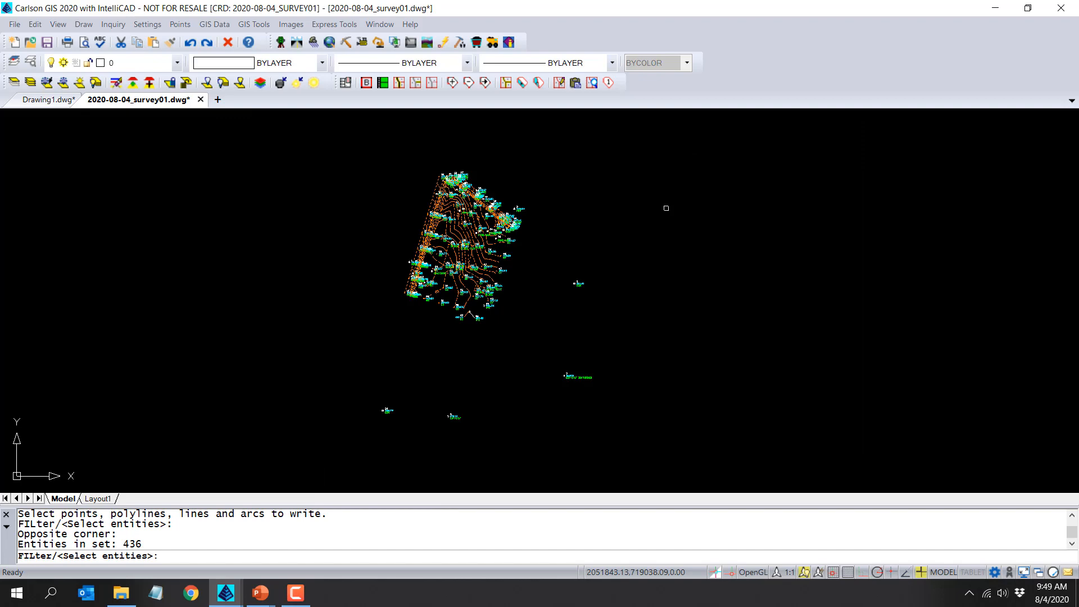
key(Return)
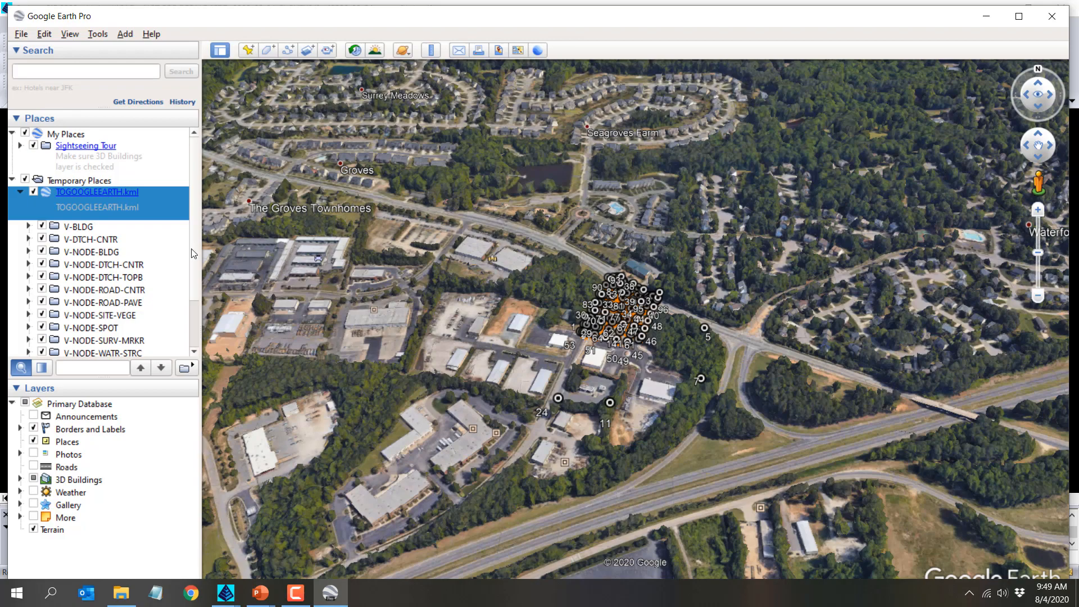
Examine the exported layer folders and the survey site up close in Google Earth.
scroll(139, 263, down, 2)
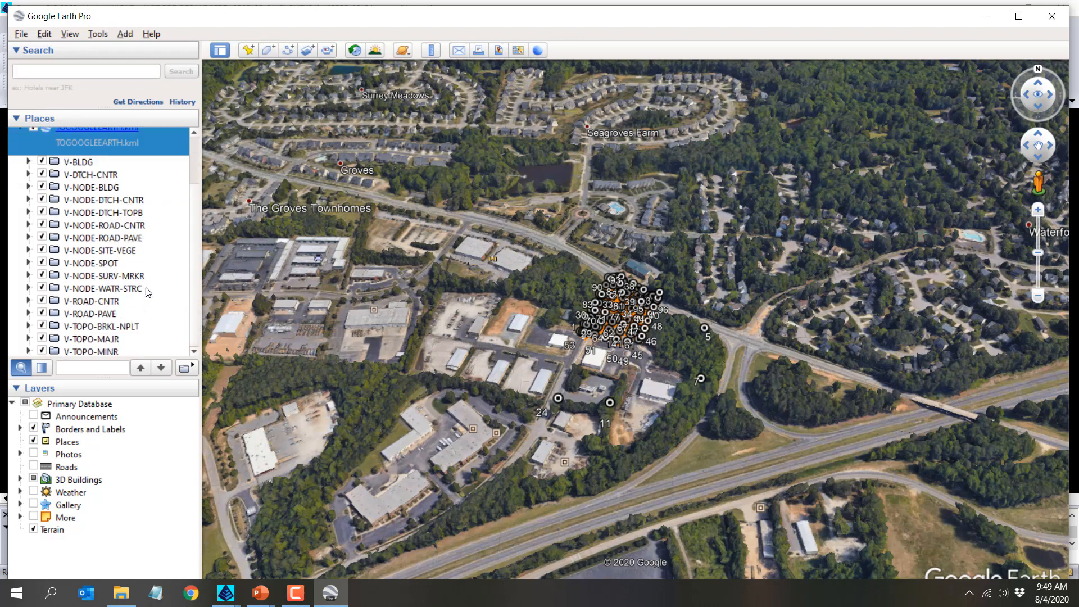
scroll(623, 328, up, 2)
scroll(623, 327, up, 3)
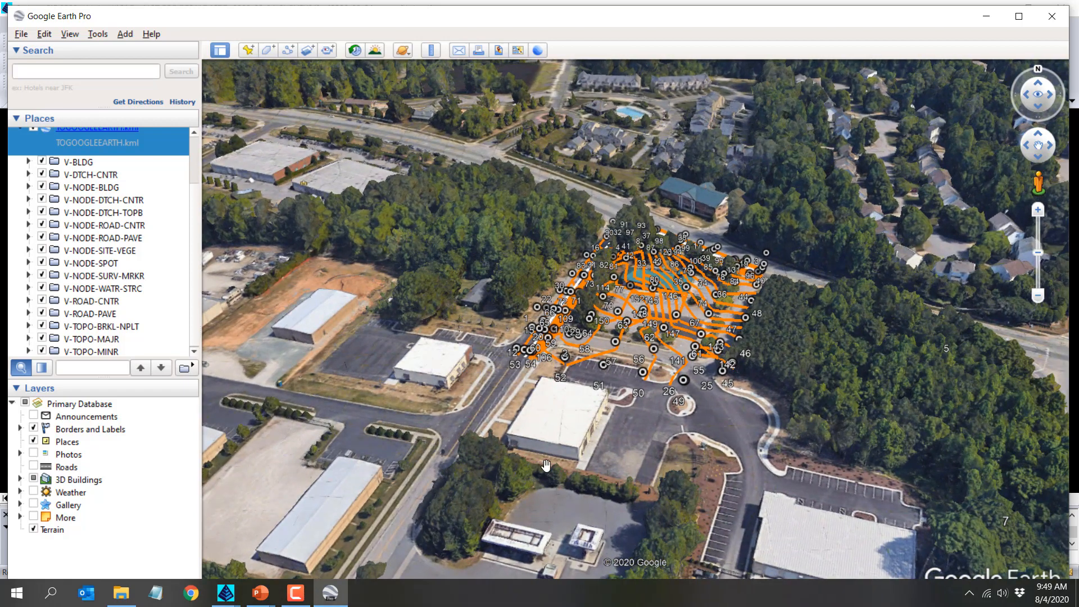
Switch to File Explorer, locate TOGOOGLEEARTH.kmz in the 01_Intro_Survey project folder, and return to Google Earth.
click(120, 593)
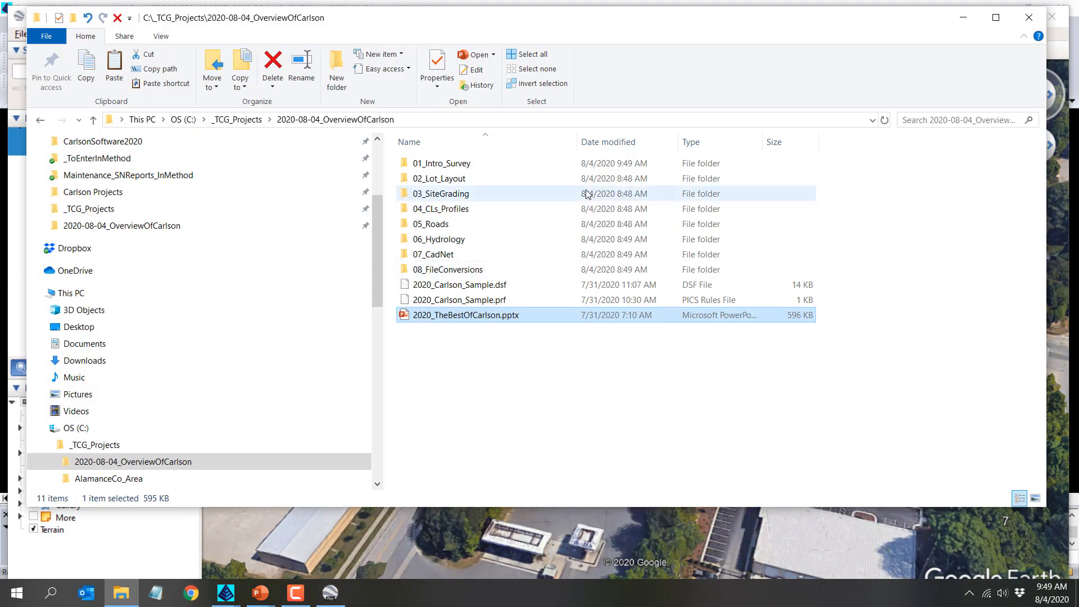
click(471, 165)
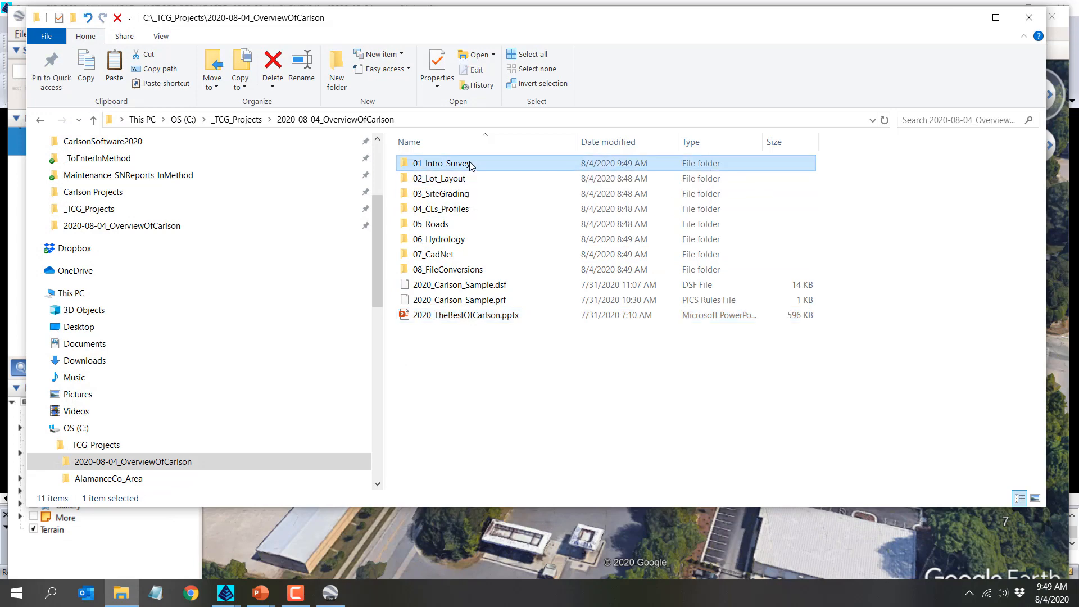
double_click(471, 164)
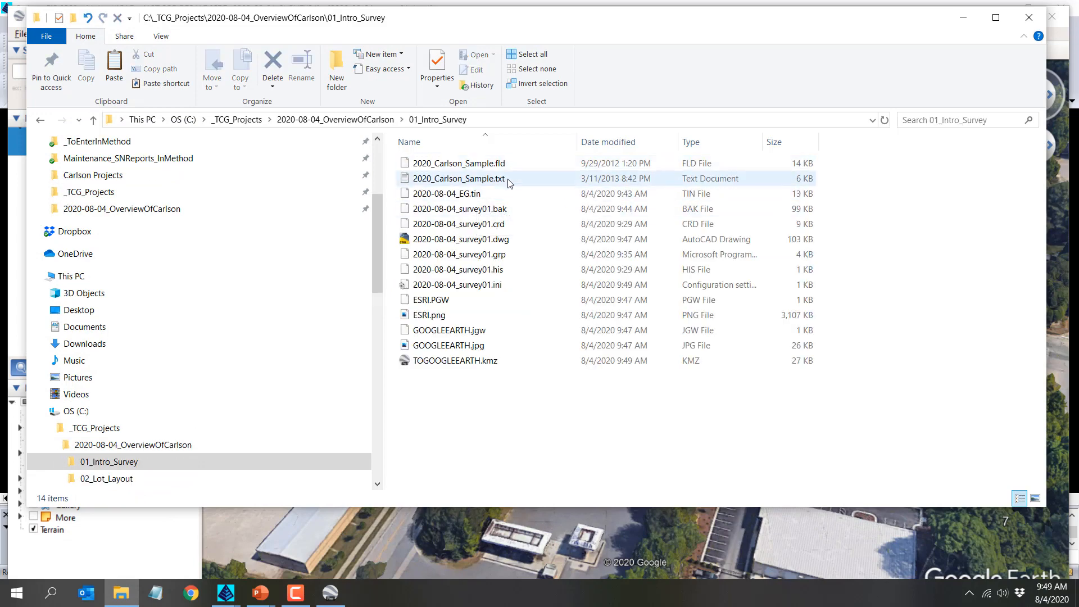
click(489, 368)
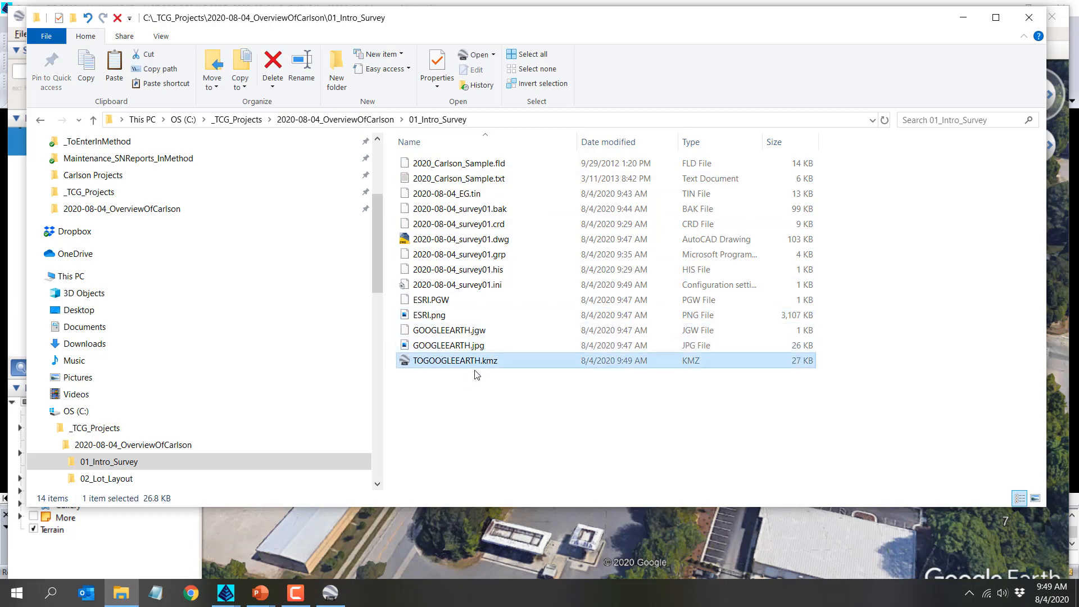
click(412, 558)
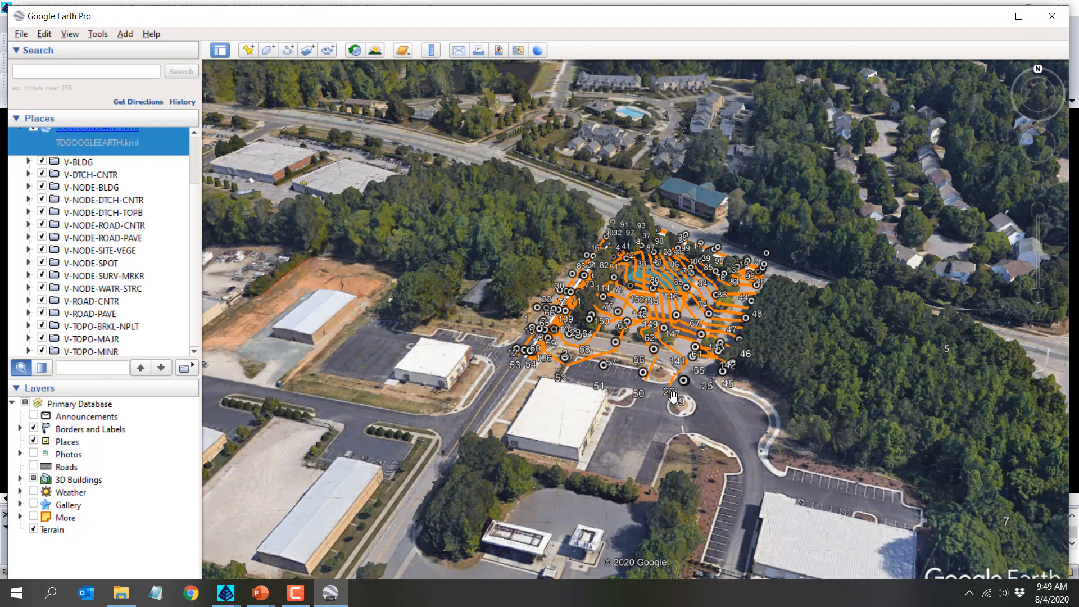
Close Google Earth and minimize File Explorer to return to the survey drawing in Carlson.
click(1052, 16)
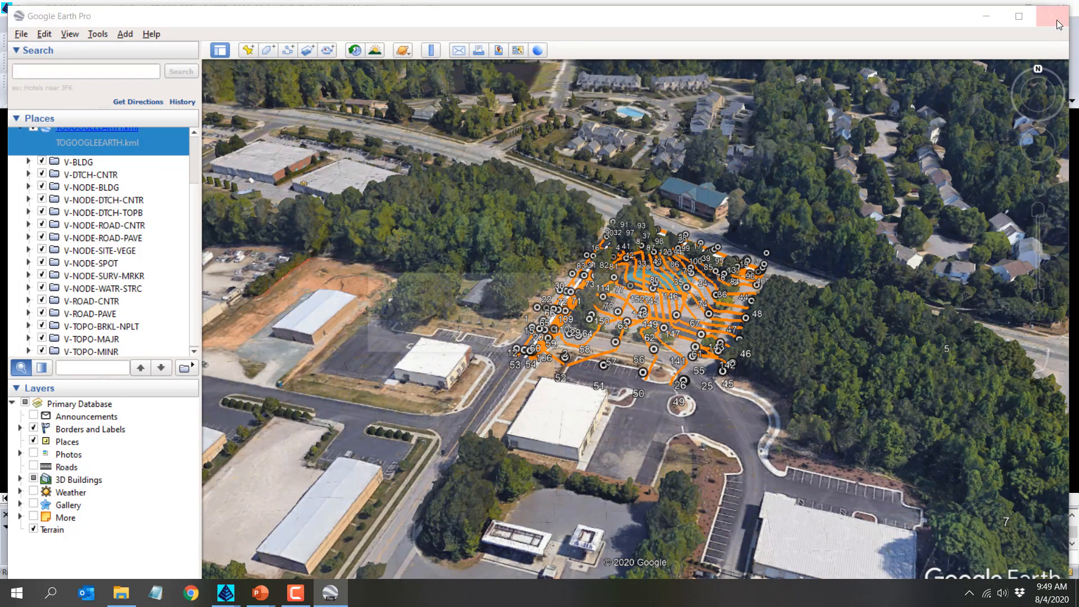
click(617, 339)
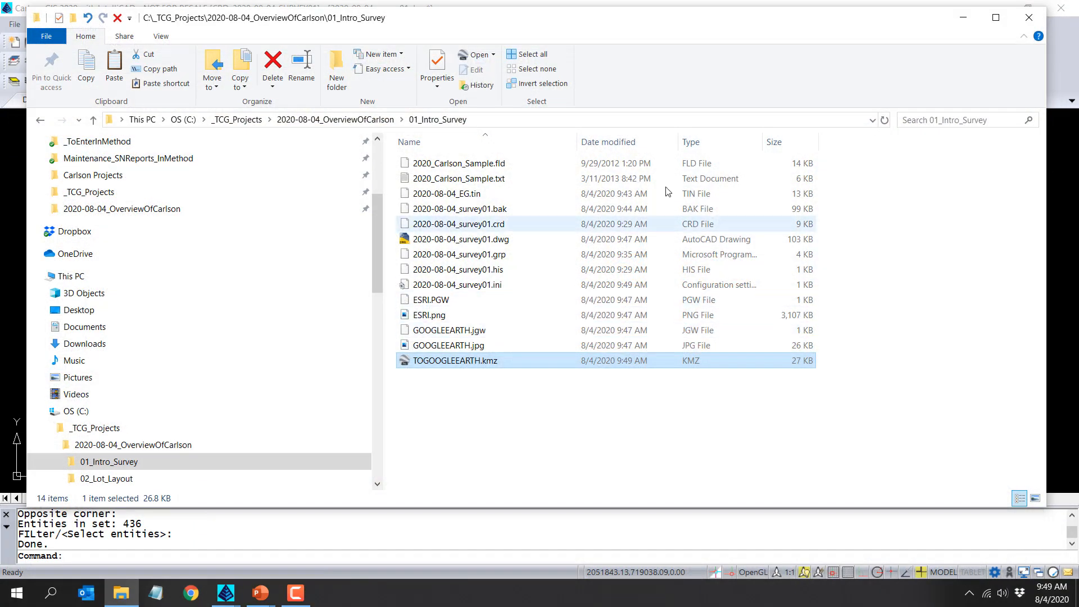
click(965, 19)
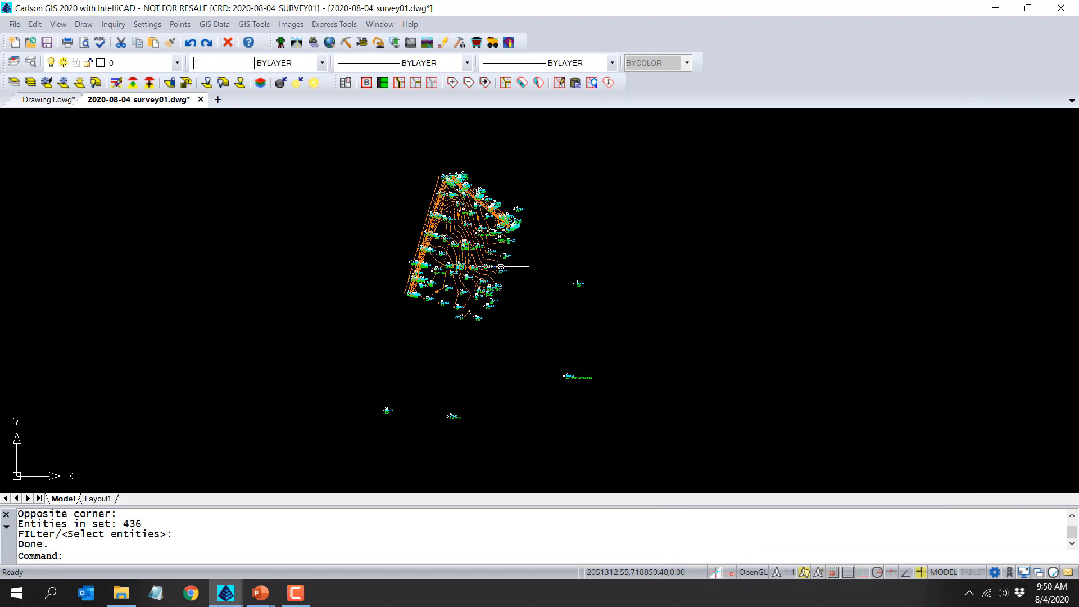
Save the survey drawing and exit Carlson without saving the changes to Drawing1.dwg.
click(47, 43)
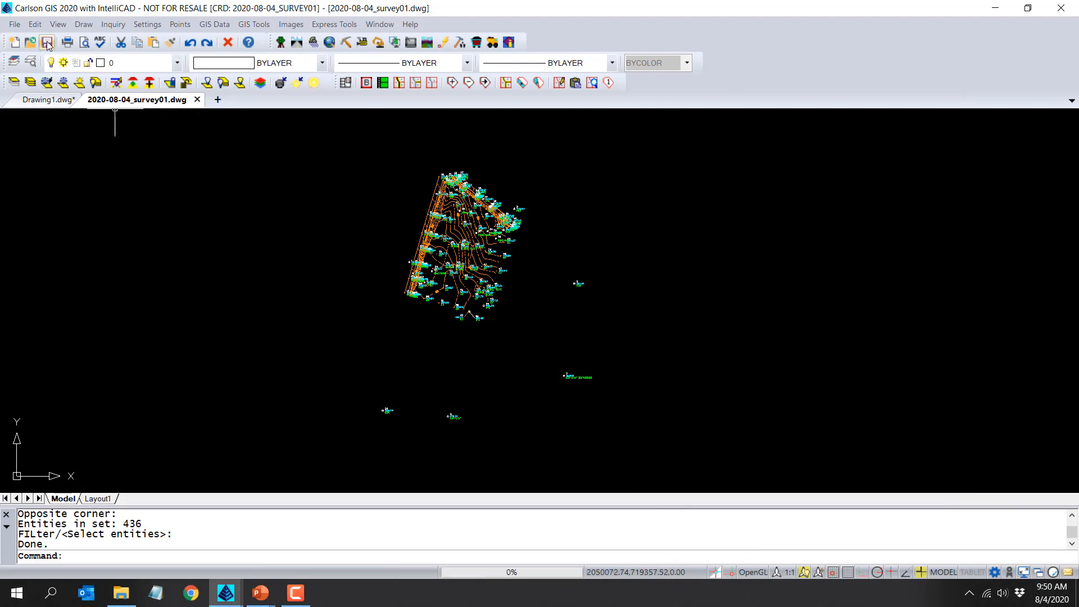
click(1060, 8)
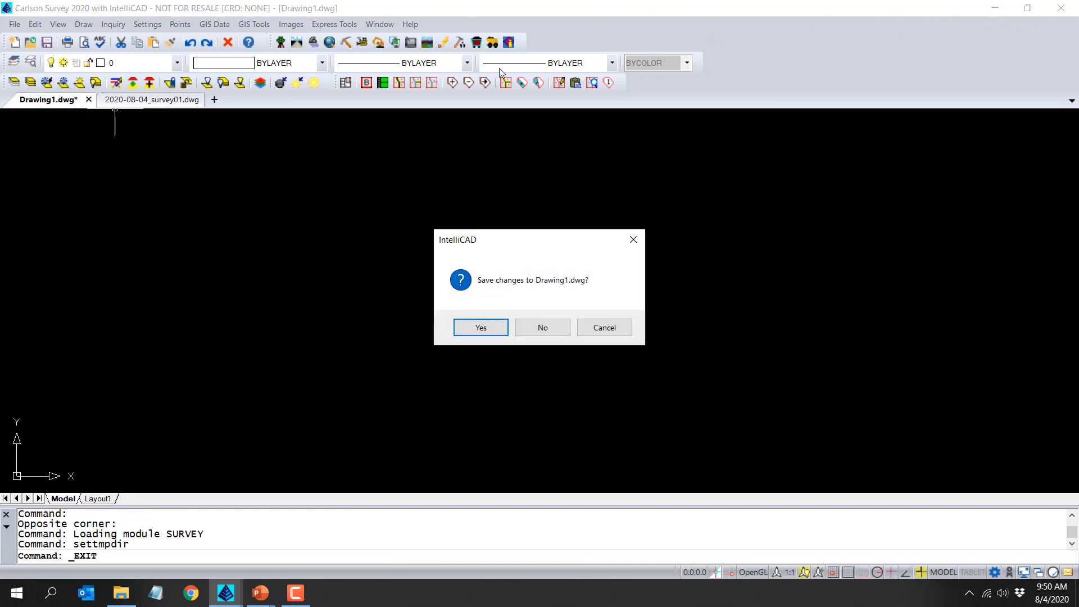
click(555, 332)
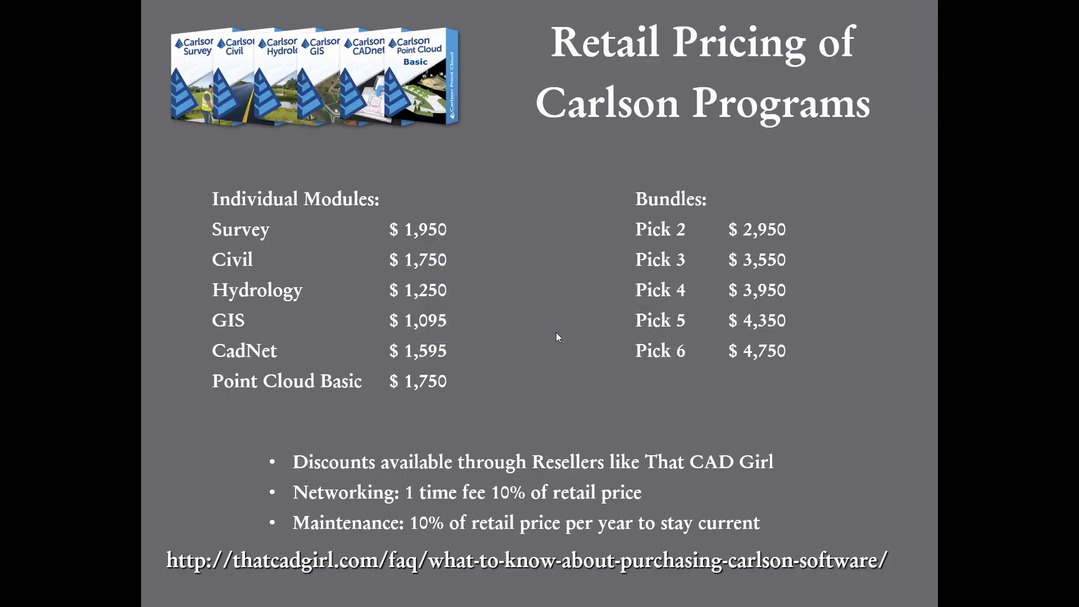
Launch Carlson Civil Suite 2020, dismiss the startup wizard, and load the Survey module.
click(17, 591)
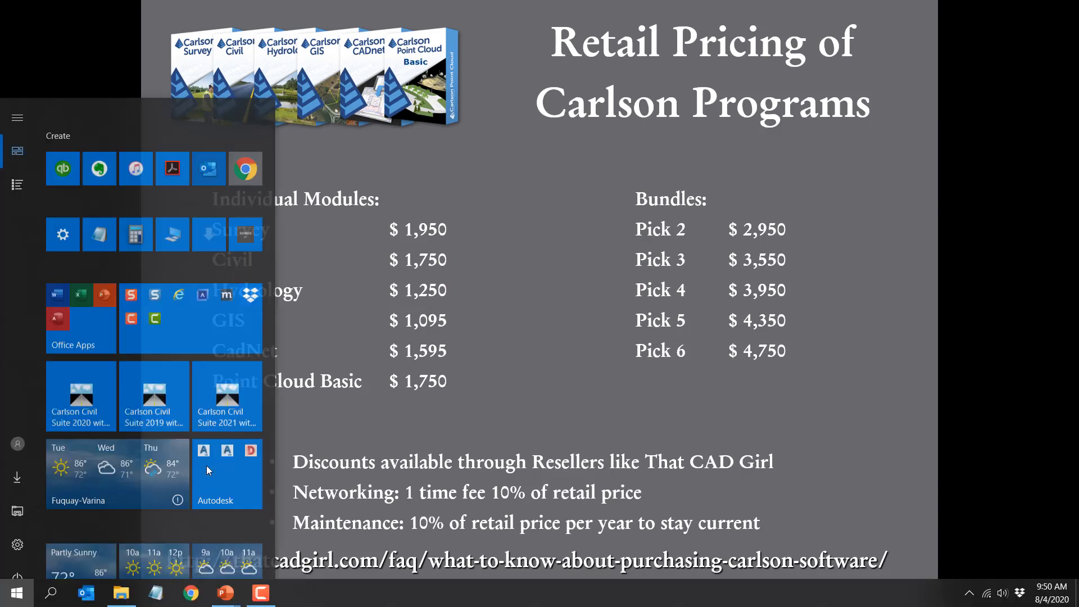
click(81, 348)
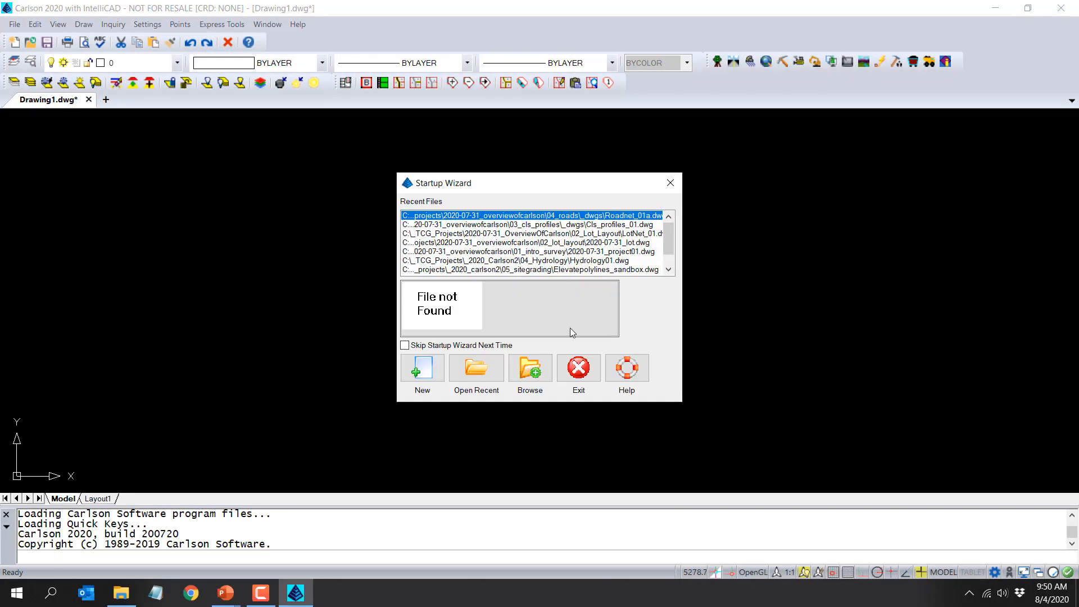
click(579, 366)
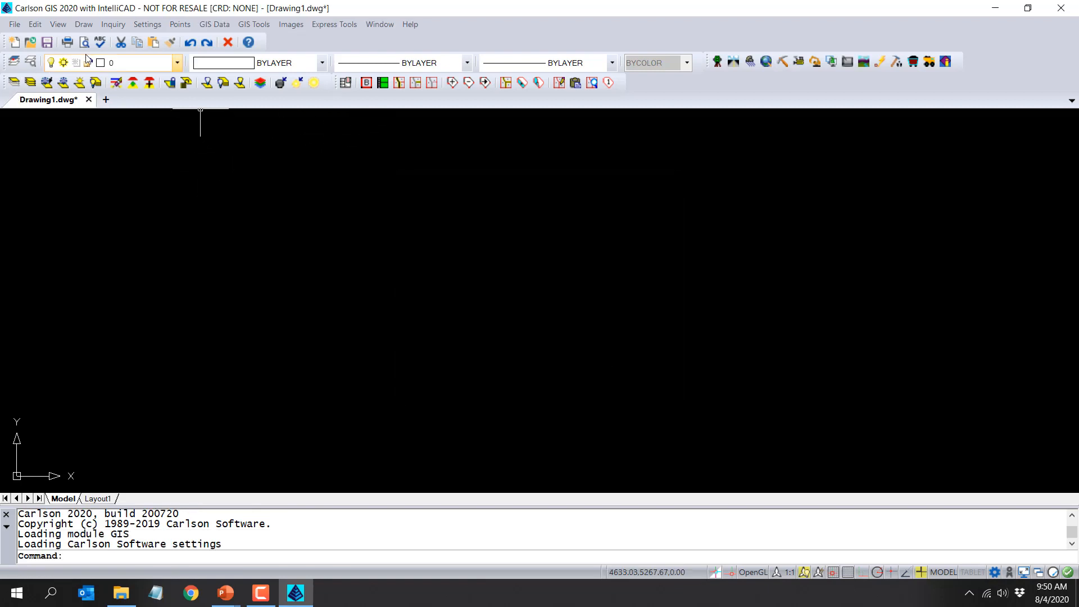
click(717, 62)
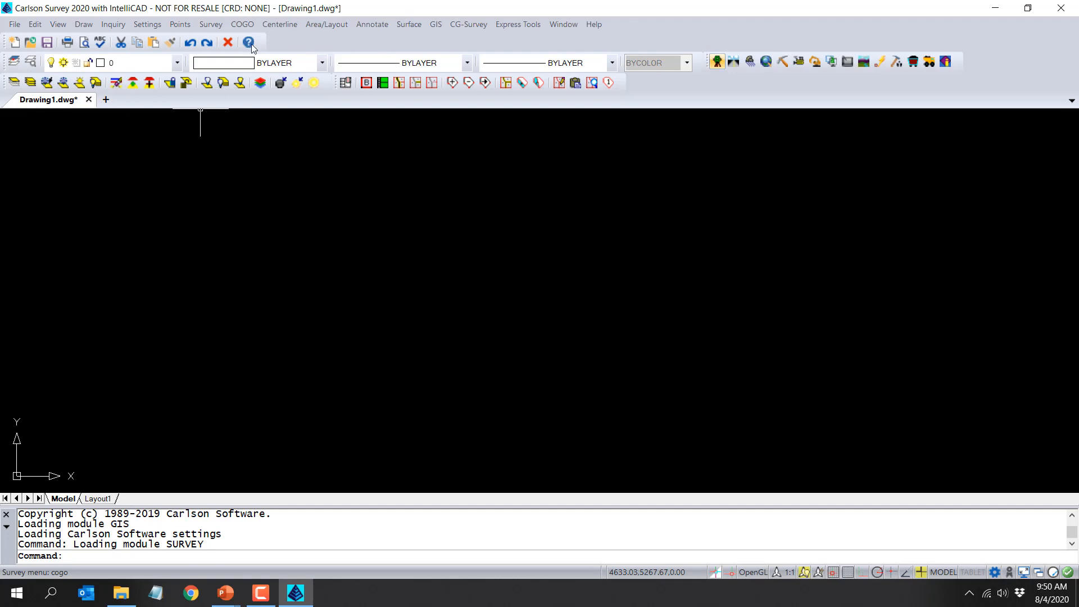
Start a new DWG drawing based on a template drawing.
click(19, 44)
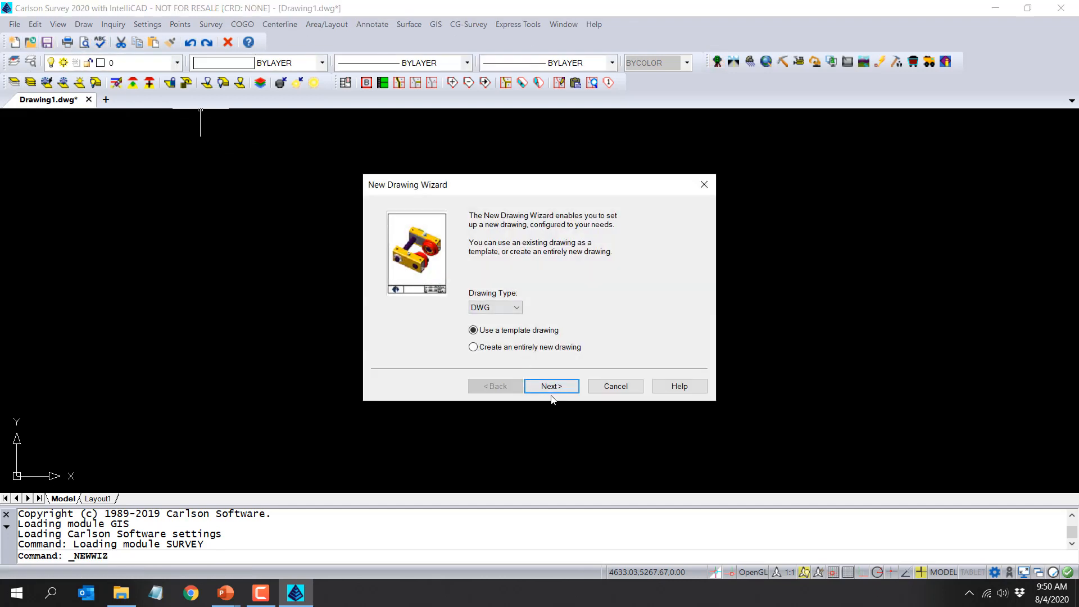
click(551, 387)
click(549, 386)
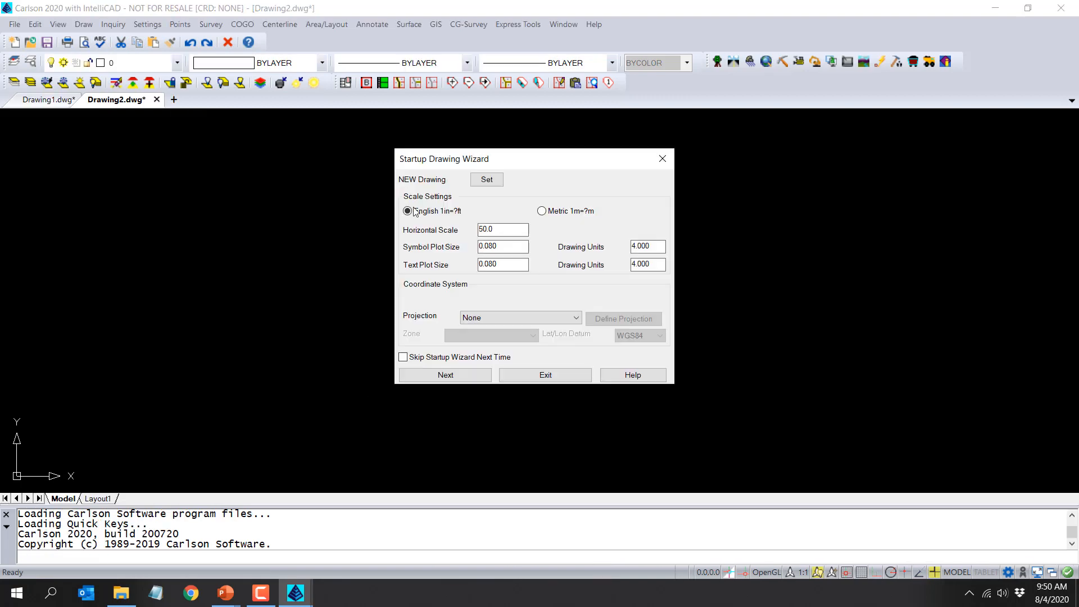
Name the new drawing 2020-08-04_DEED in the 02_Lot_Layout folder and exit the startup drawing wizard.
click(497, 181)
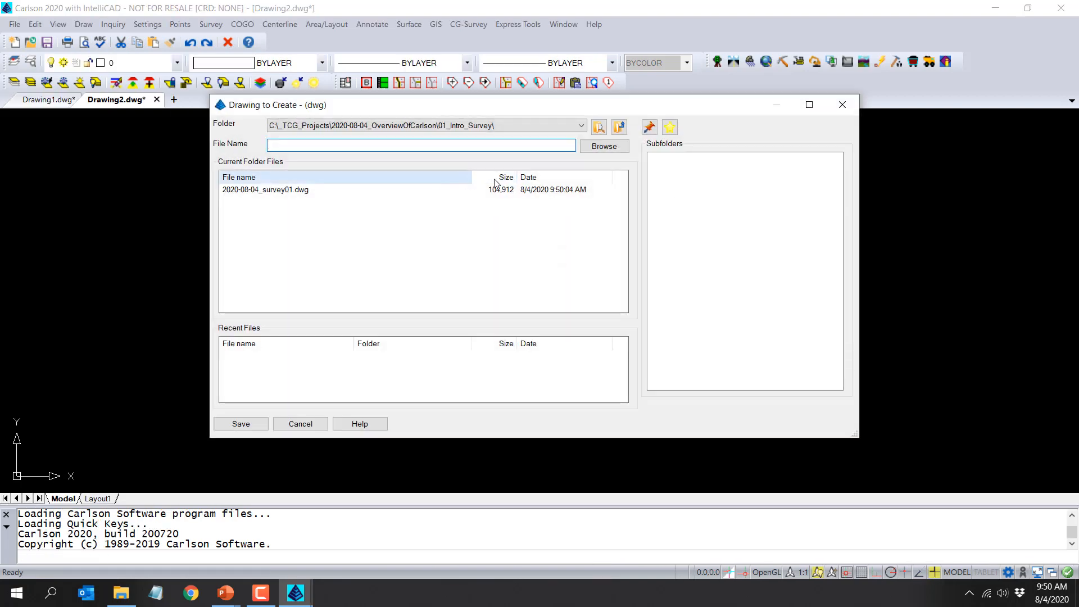
click(619, 128)
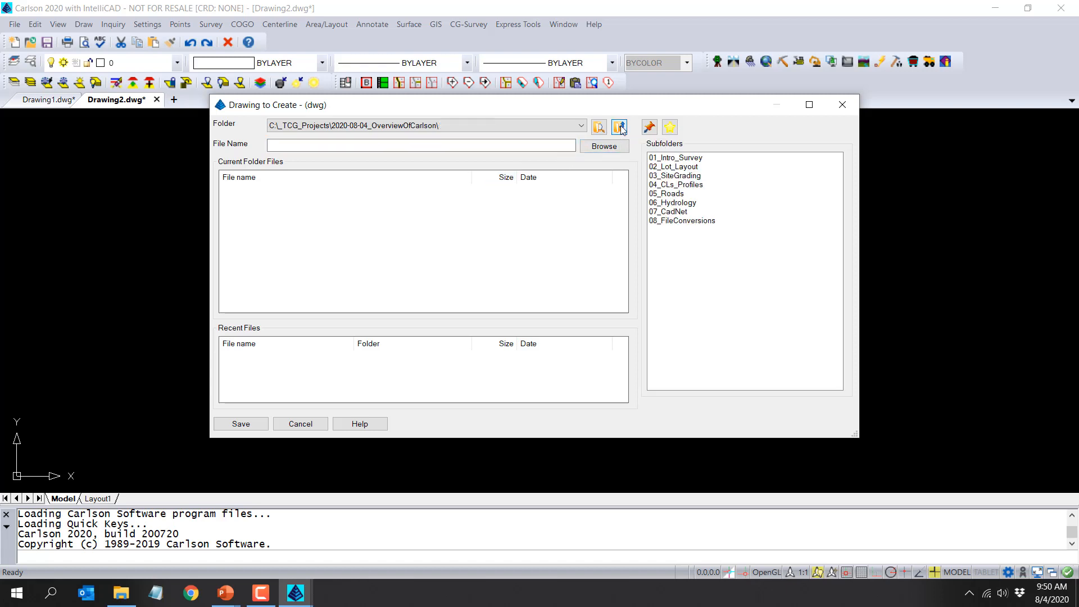
double_click(672, 167)
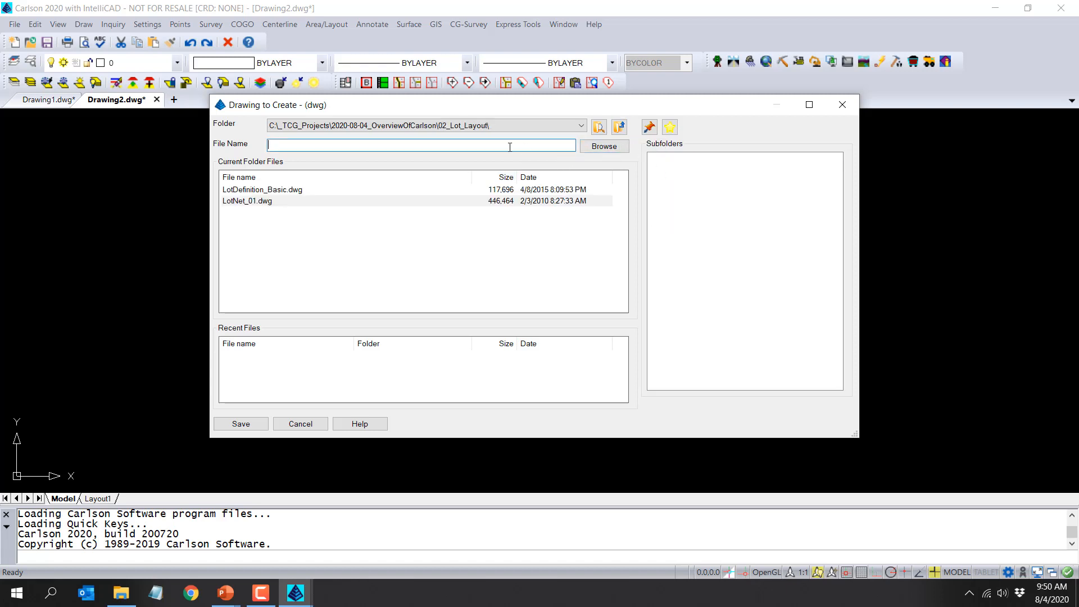
text(2020-08-04_deed)
key(Return)
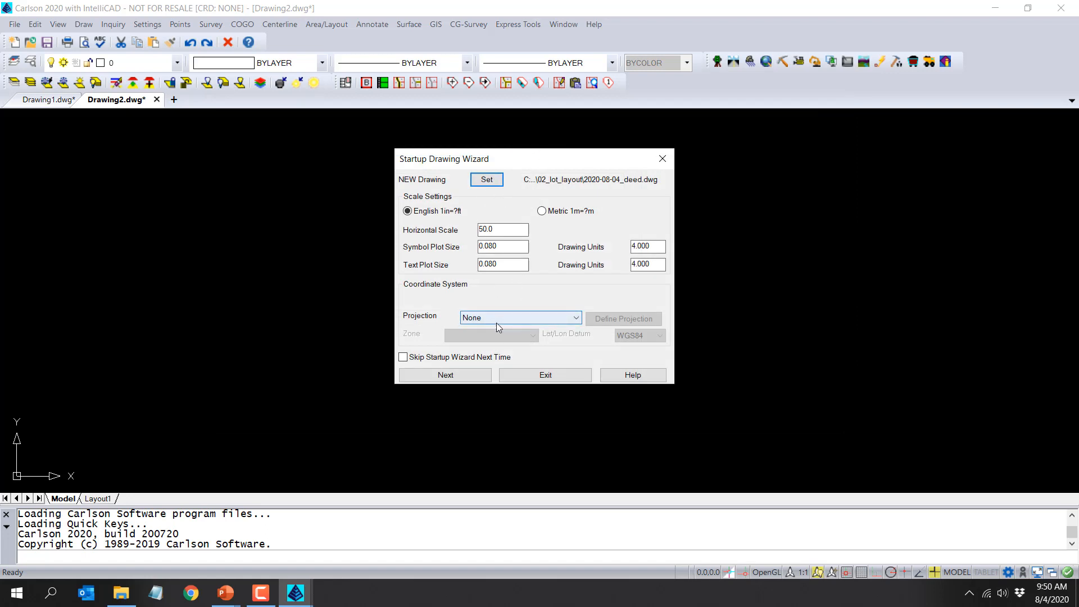
click(526, 380)
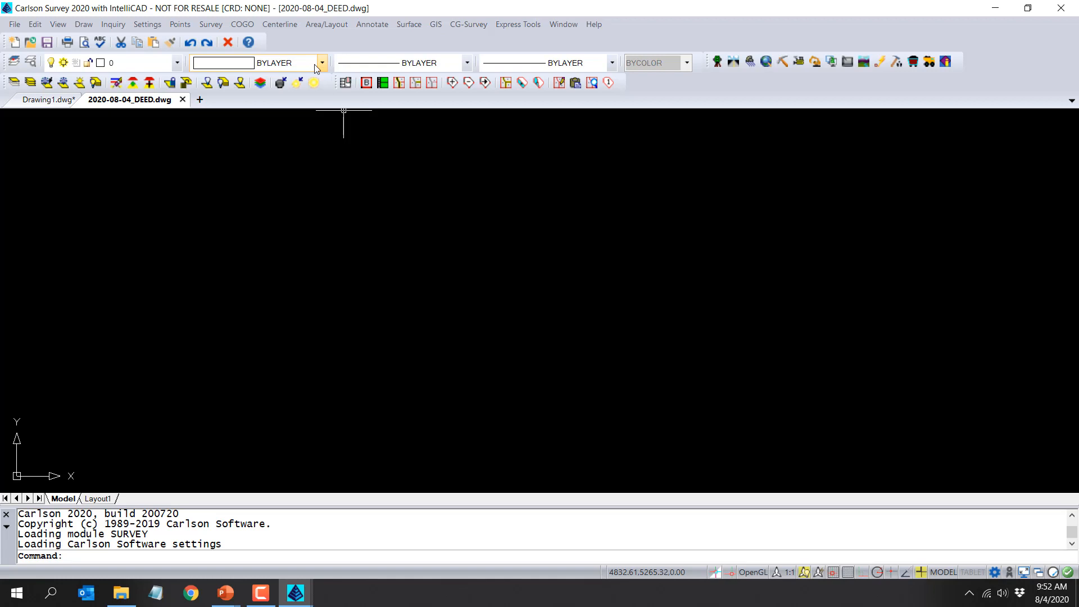
Start a deed description with the new coordinate file 2020-08-04_DEED.crd, entering LOT1 by bearing on layer V-PROP with Create Polyline and deed file storage.
click(219, 26)
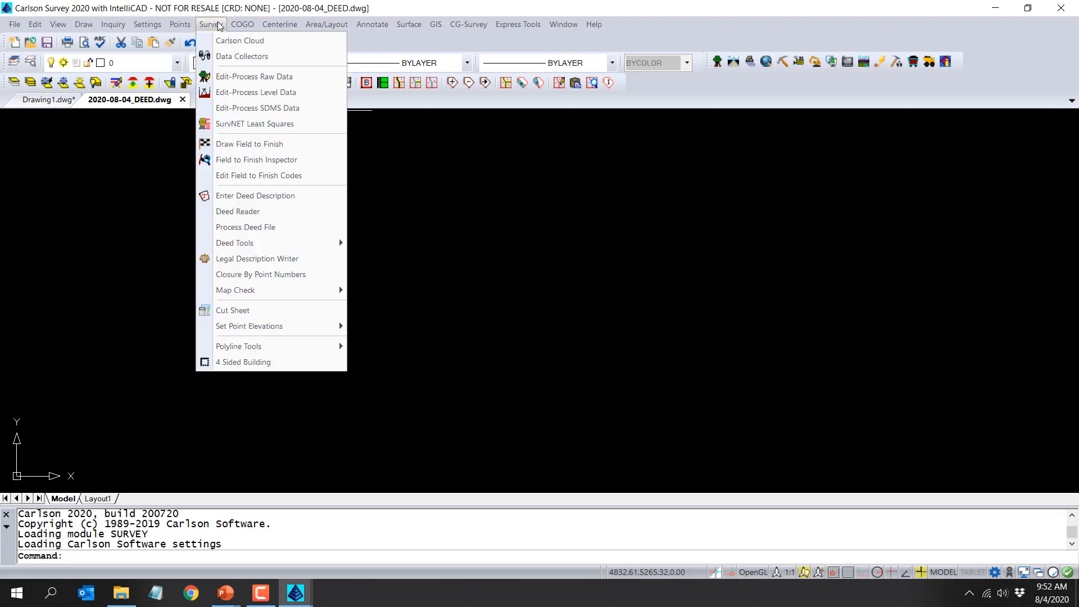
click(316, 196)
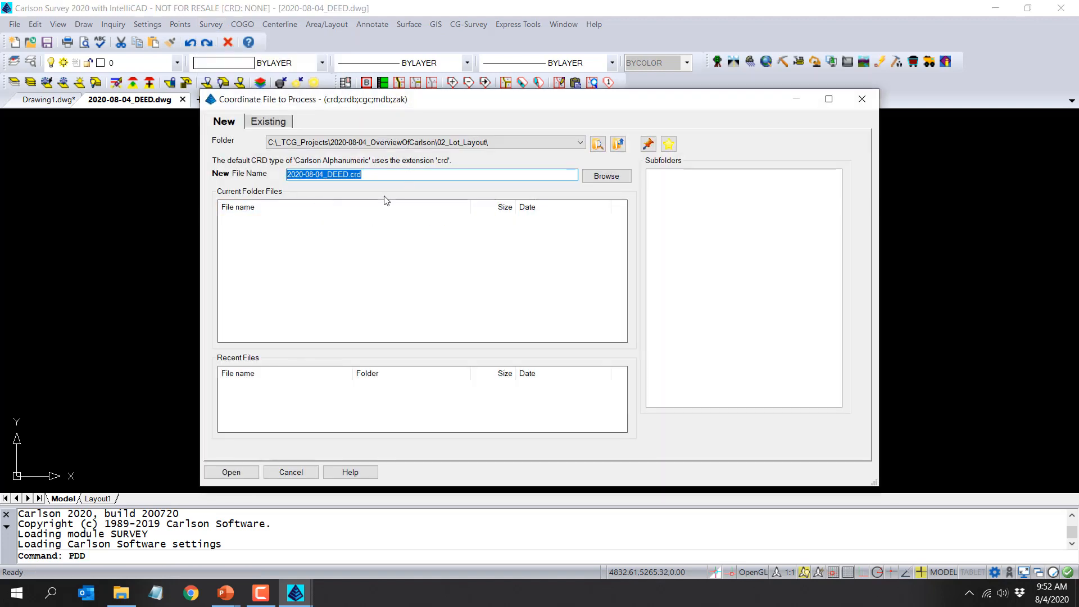
click(244, 468)
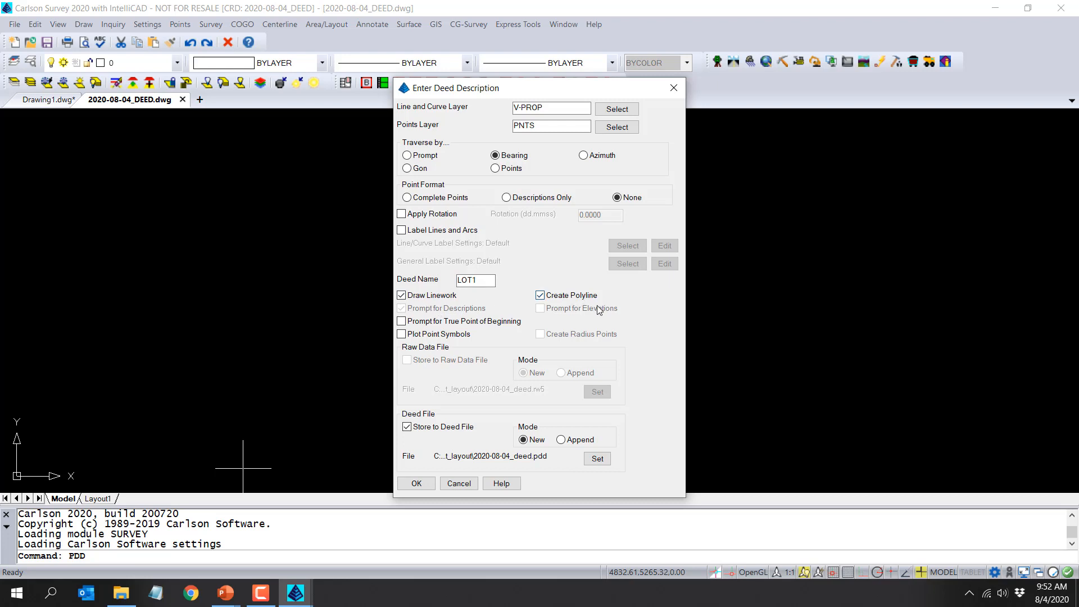
click(415, 485)
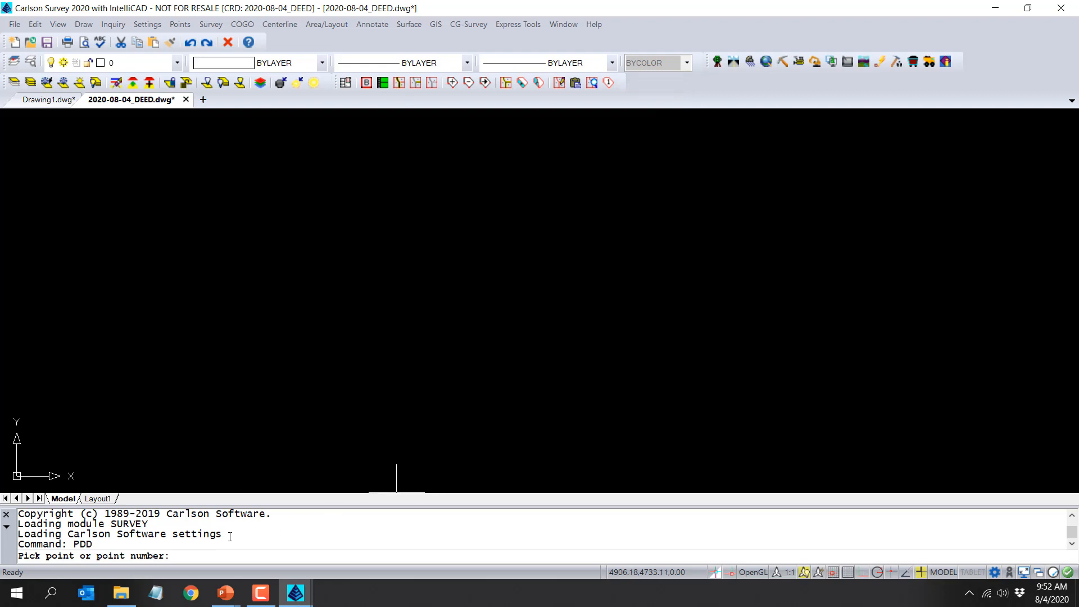
Pick the deed's starting point in the drawing and enter the first course with bearing 145 and distance 200 ft.
click(375, 272)
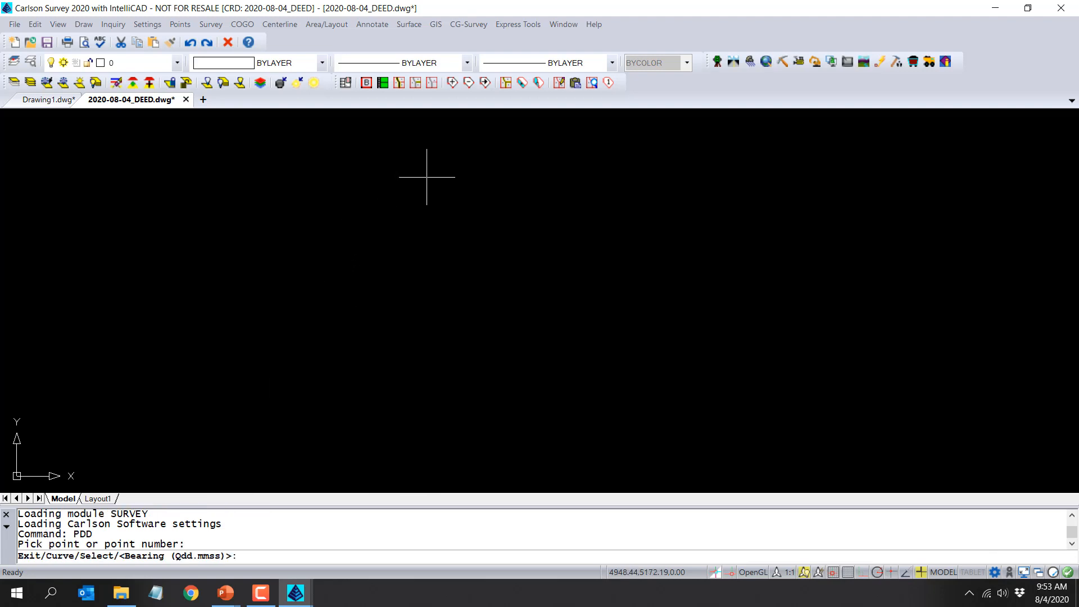
text(1)
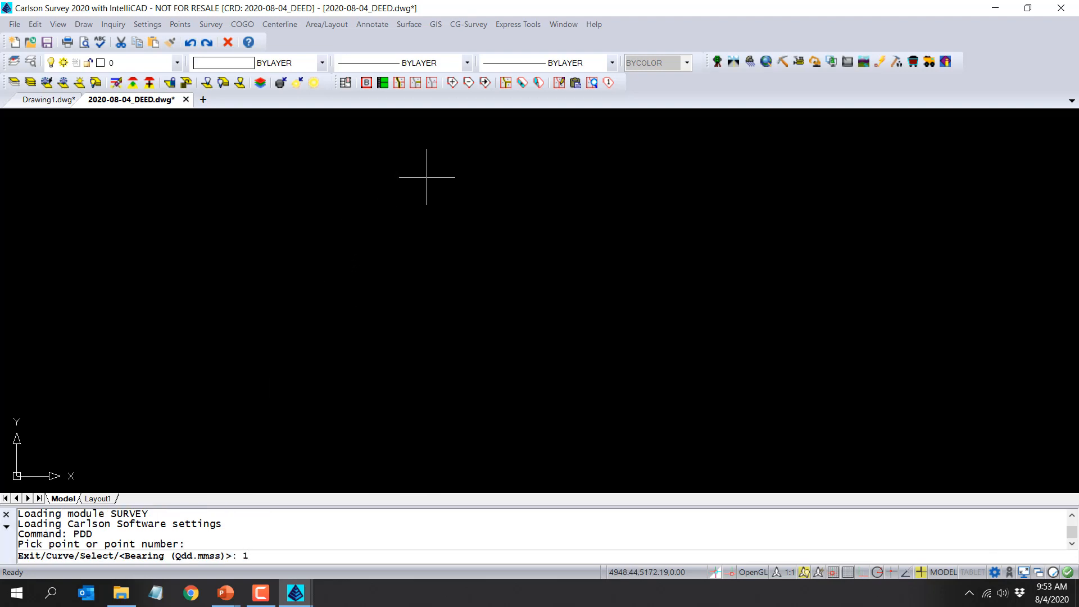
text(45)
key(Return)
text(200)
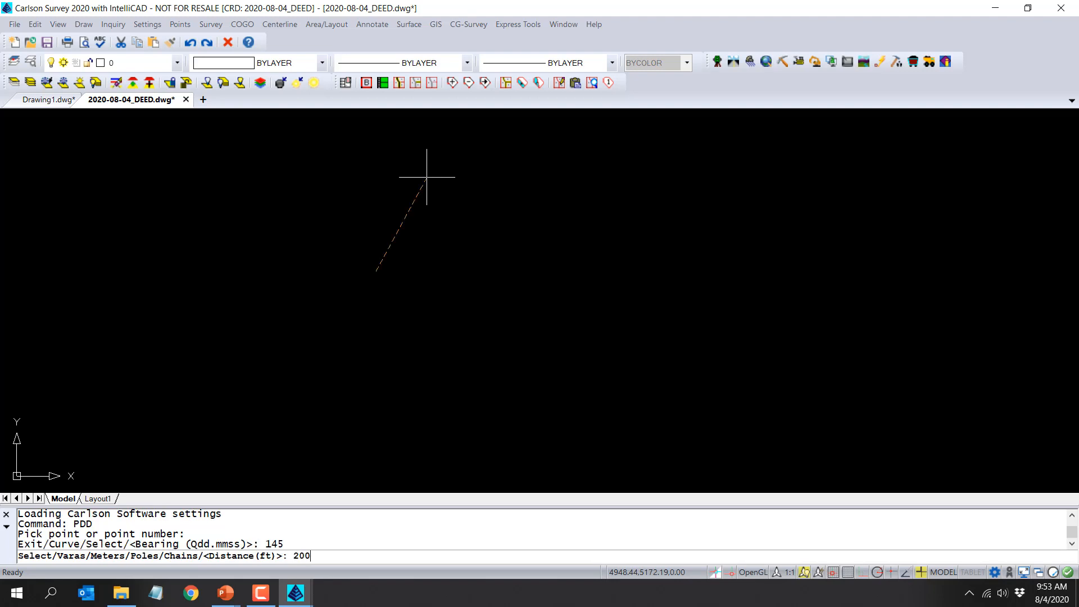
key(Return)
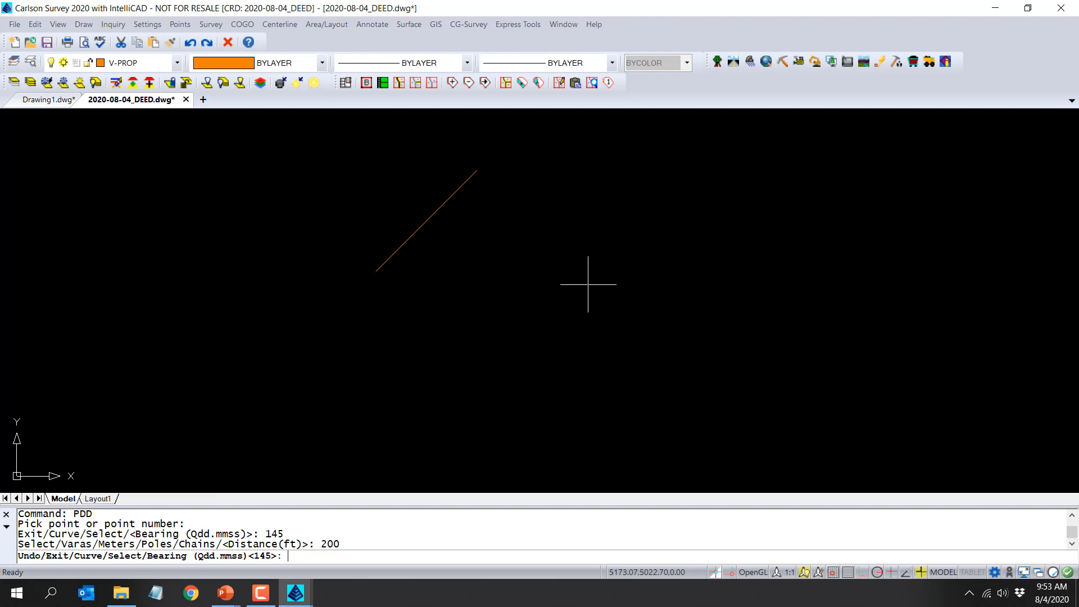
Enter the second and third deed courses with bearings 245 and 345, each 200 ft long.
text(245)
key(Return)
text(200)
key(Return)
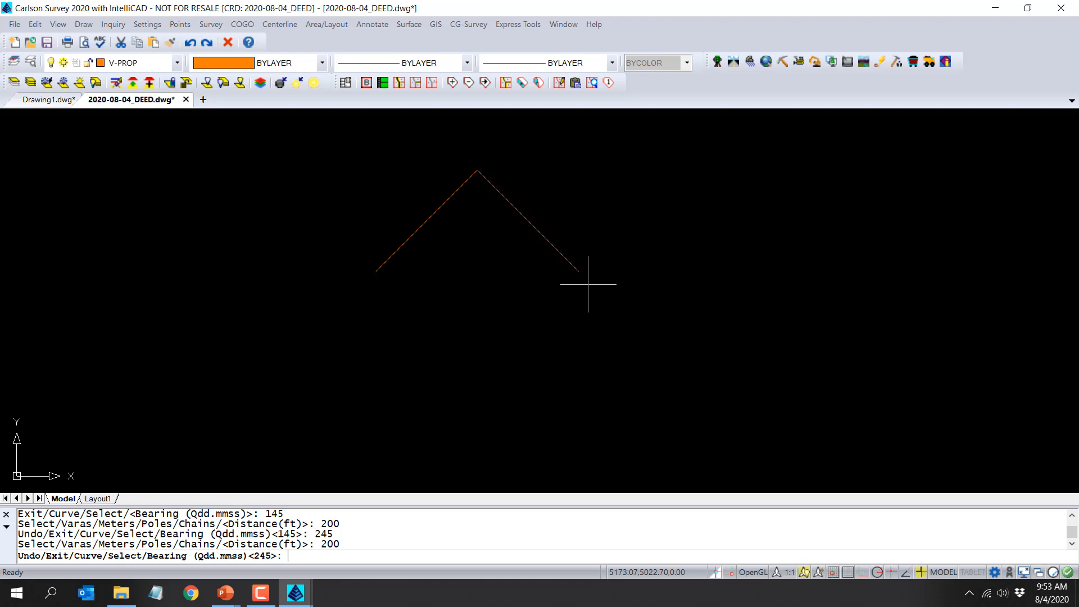
text(345)
key(Return)
text(200)
key(Return)
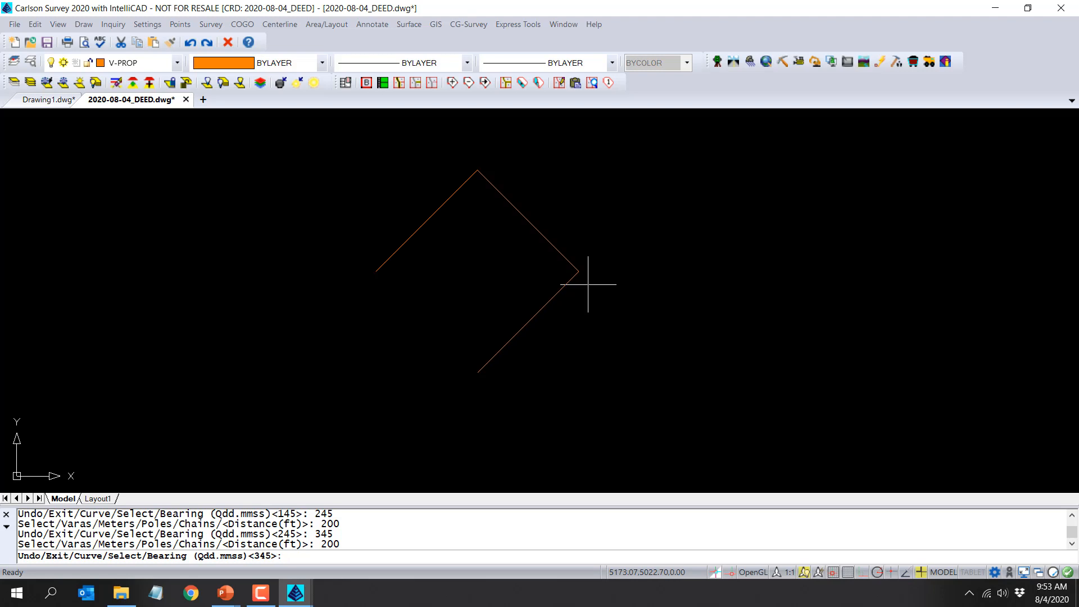
Enter a deed course with bearing 390 and distance 50 ft, followed by one with bearing 445 and distance 200 ft.
text(390)
key(Return)
text(50)
key(Return)
text(445)
key(Return)
text(200)
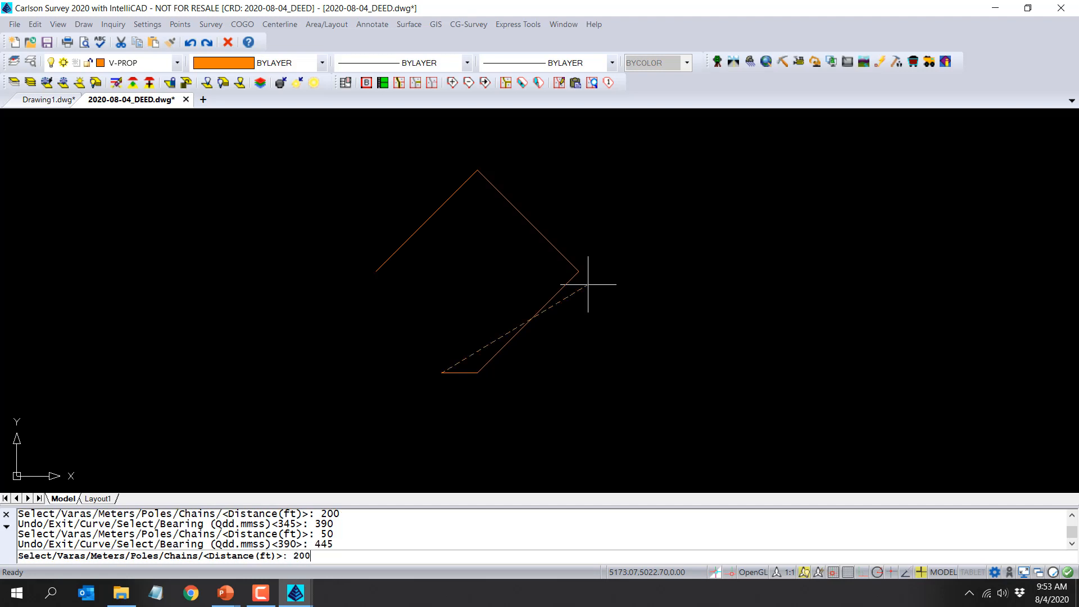
key(Return)
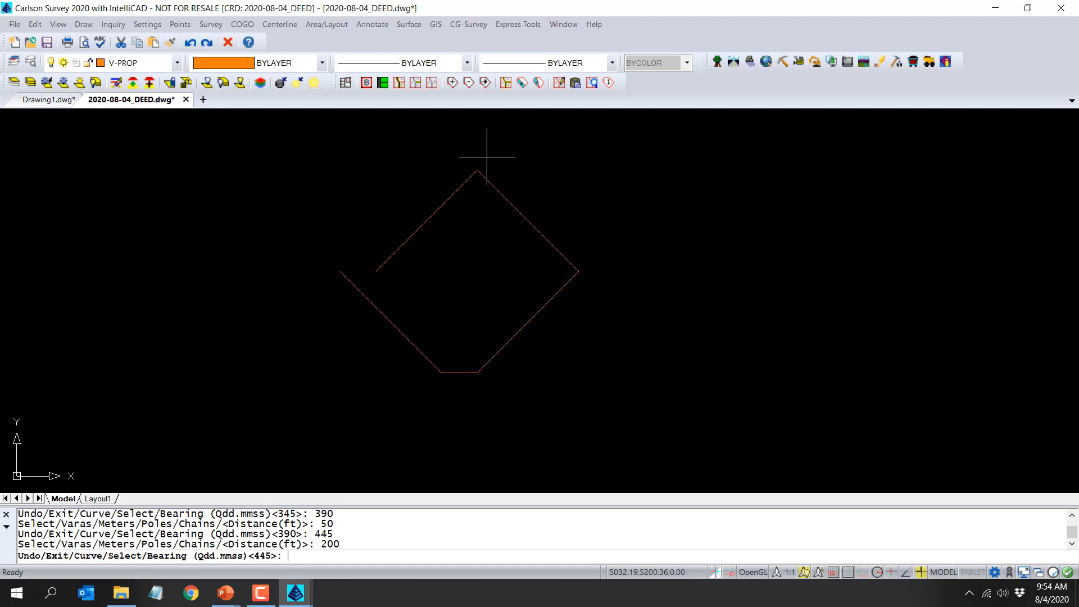
End the deed entry and check the closure precision in the command report.
text(E)
key(Return)
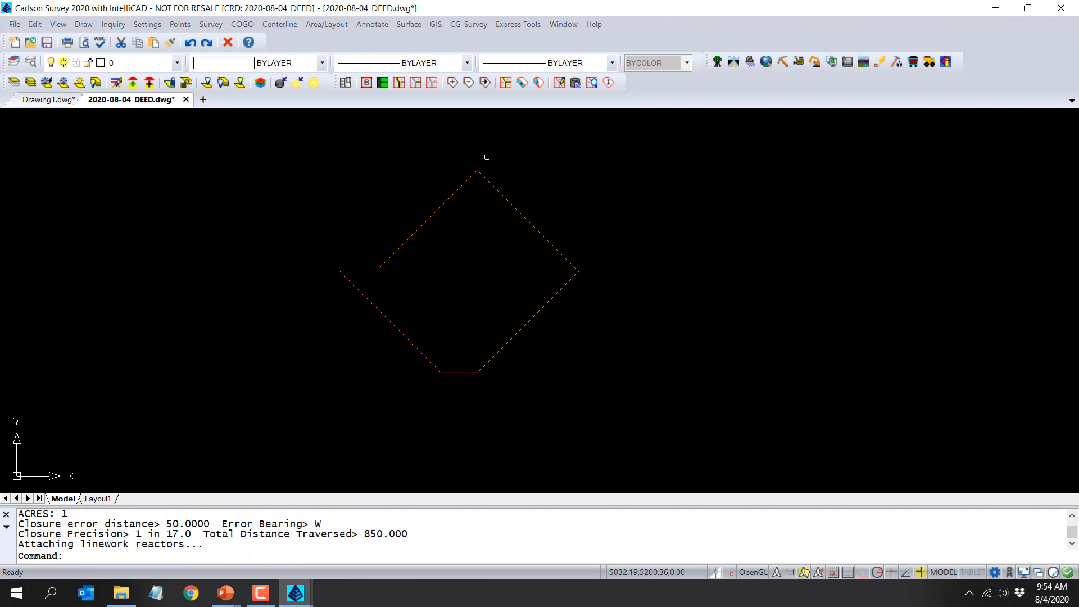
drag(128, 534, 223, 534)
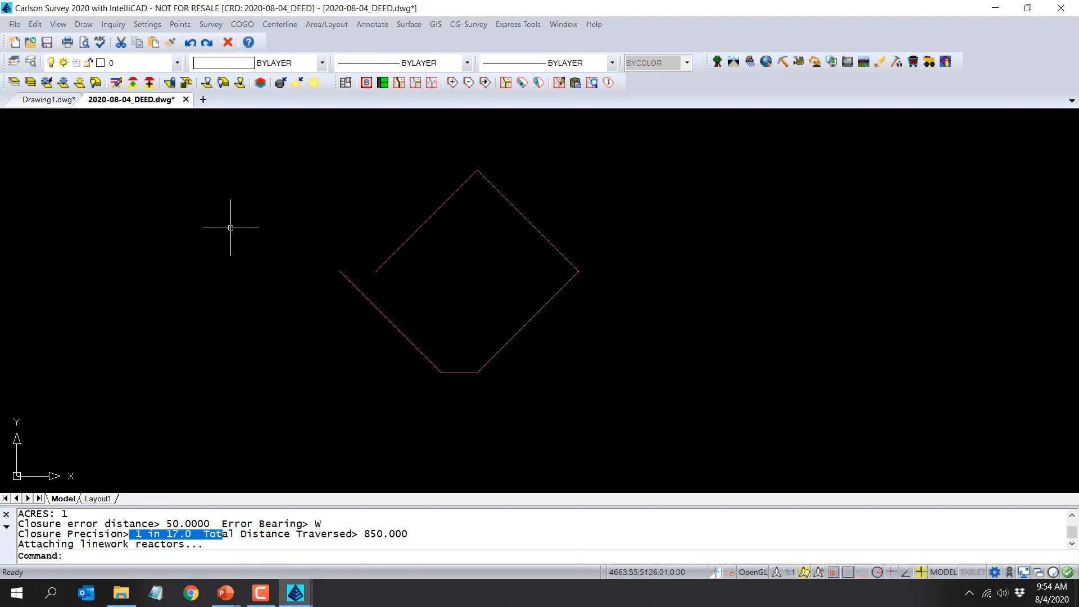
Process the deed file 2020-08-04_DEED.pdd, open deed LOT1 for editing, and check its courses one by one against the preview.
click(207, 24)
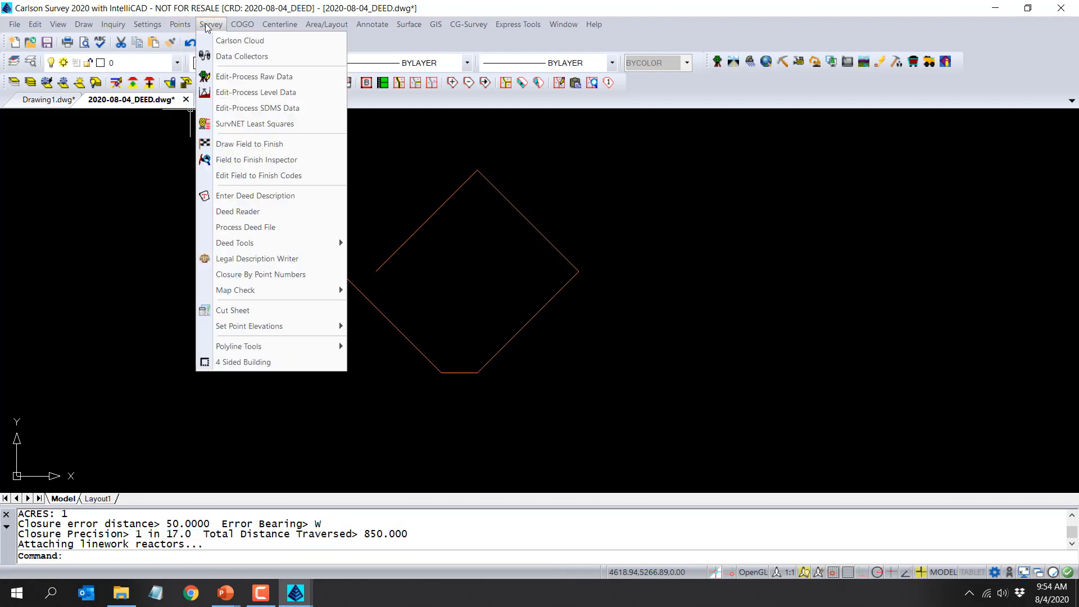
click(282, 229)
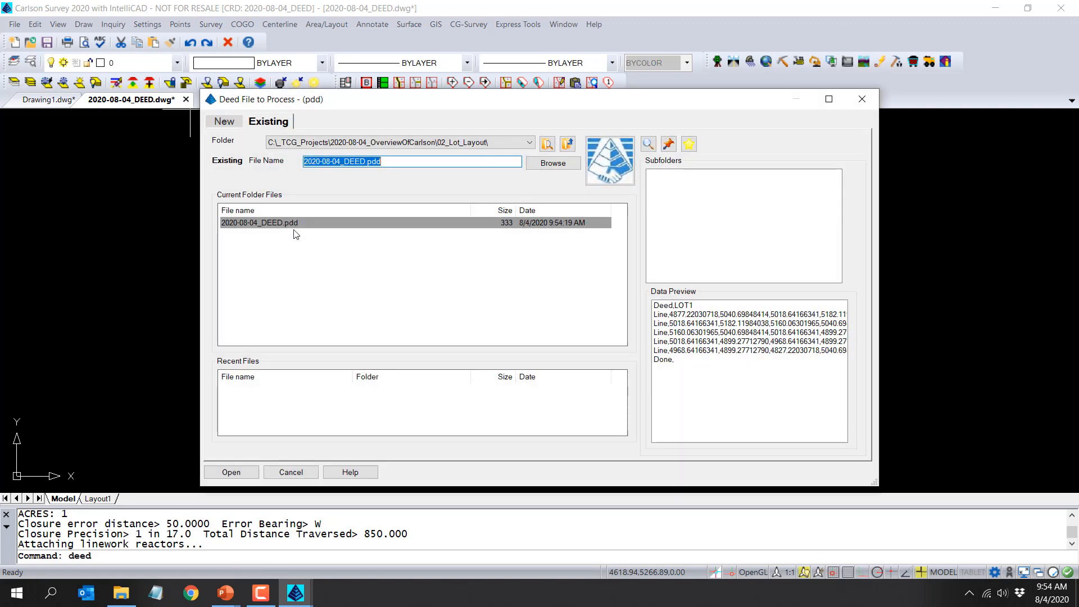
click(250, 473)
click(447, 328)
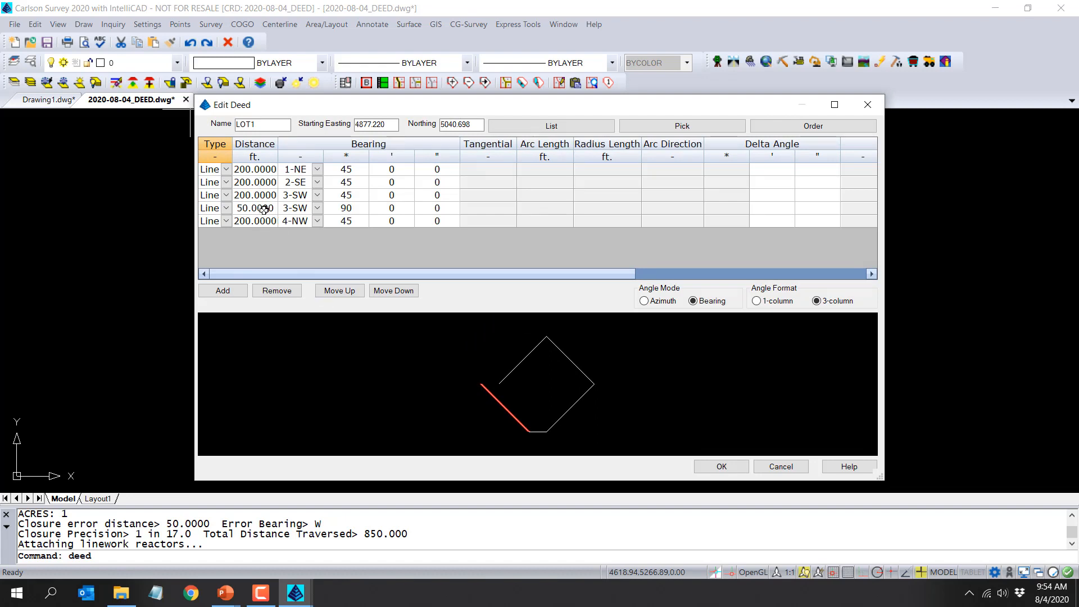
click(271, 172)
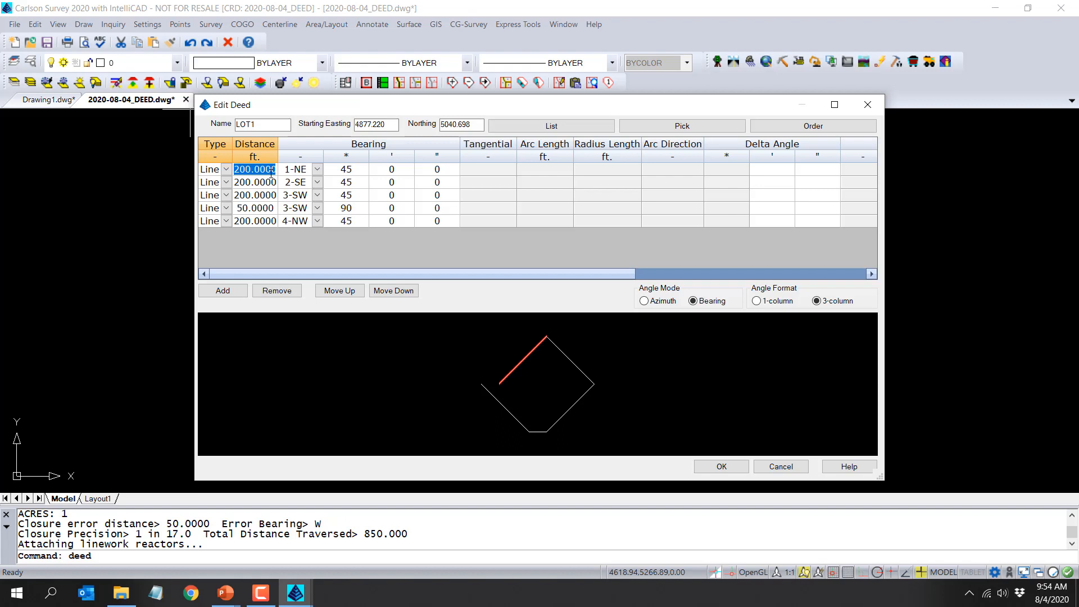
key(Down)
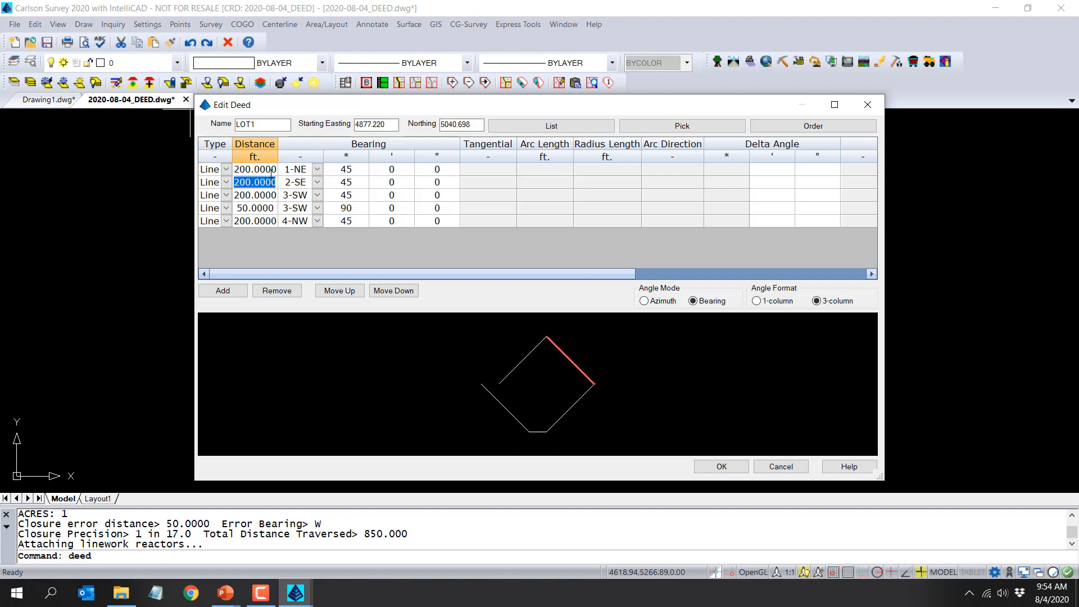
key(Down)
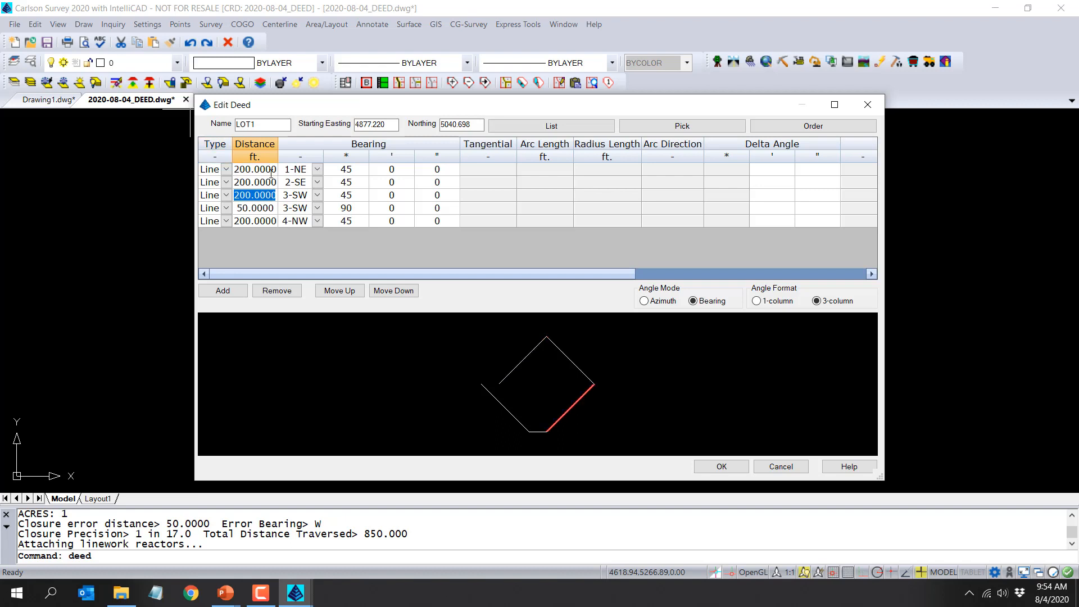
key(Down)
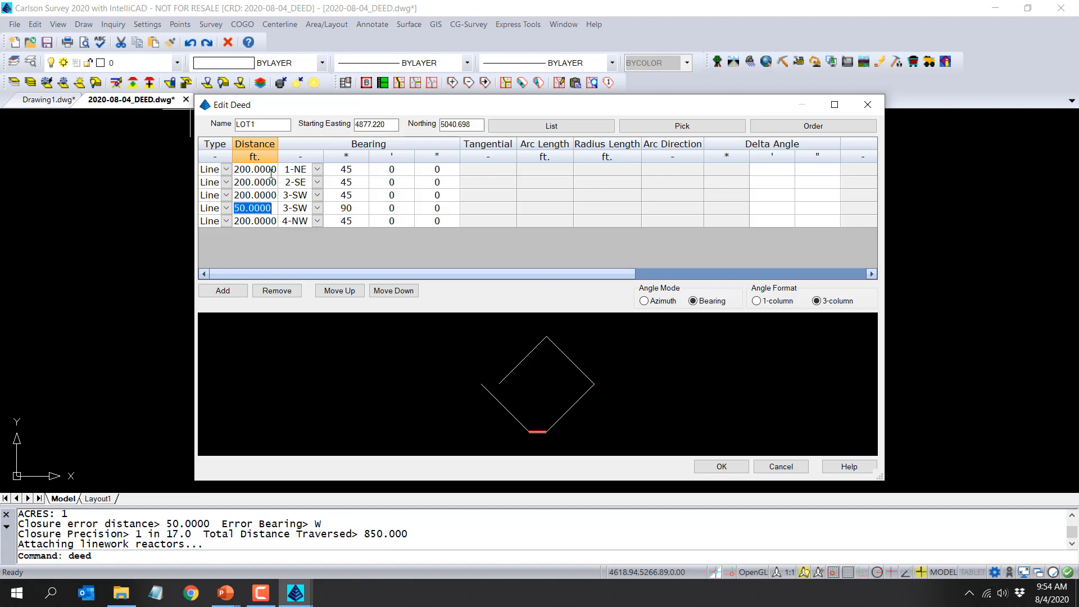
key(Down)
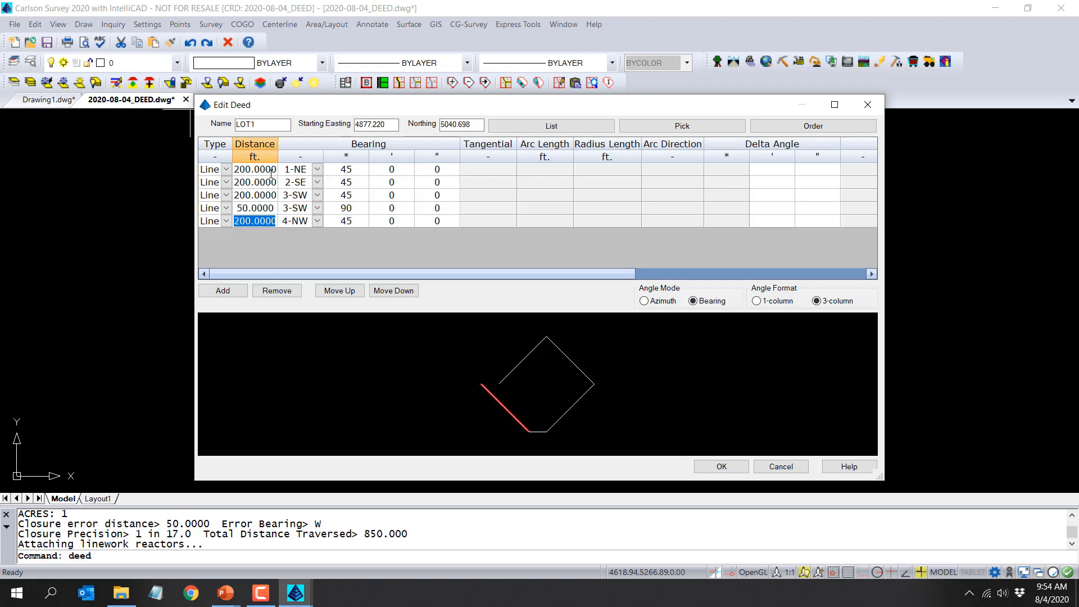
Add a line course to LOT1 with distance 50 ft and bearing quadrant 1-NE, keeping the 90-degree angle.
click(232, 291)
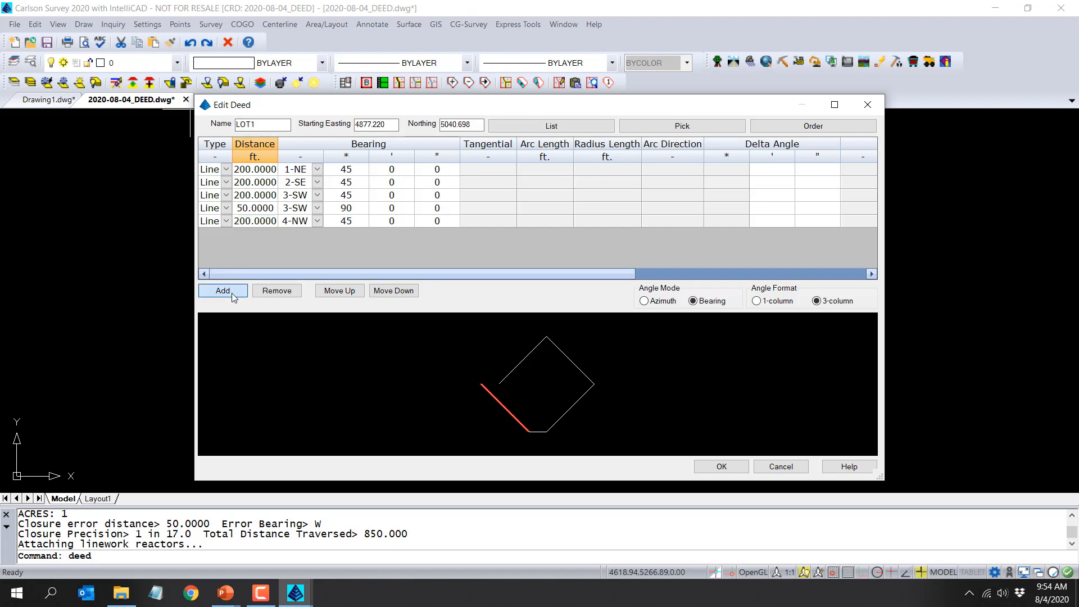
click(240, 234)
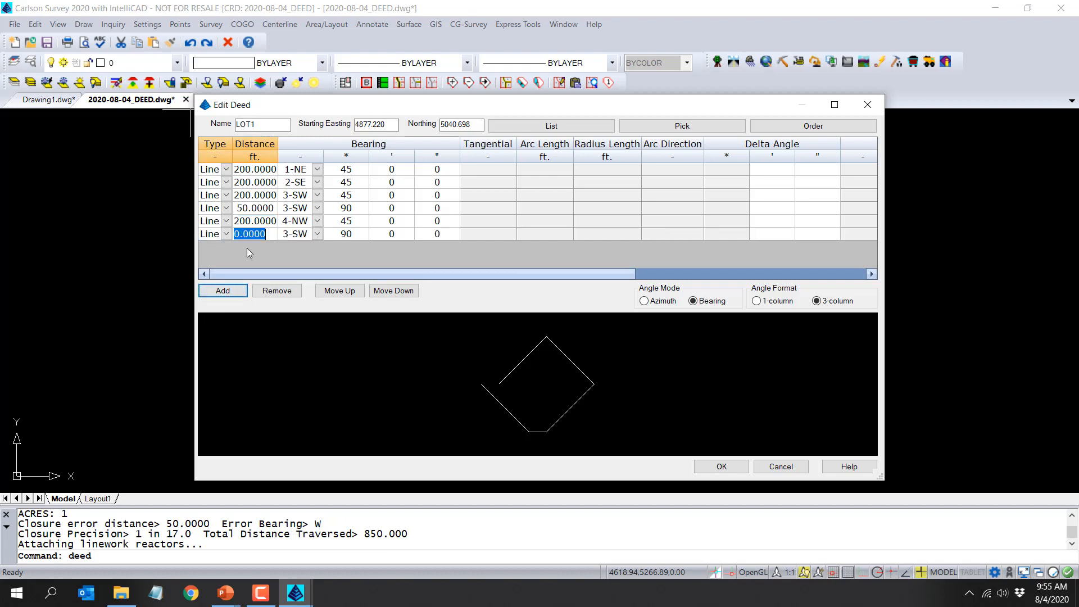
text(50)
key(Tab)
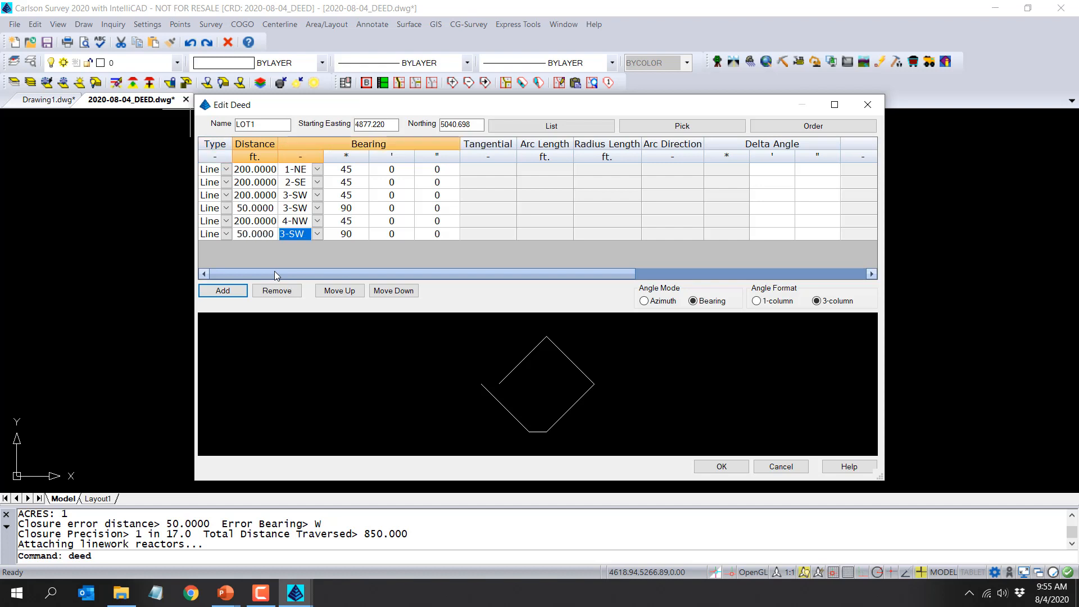
text(1)
click(348, 235)
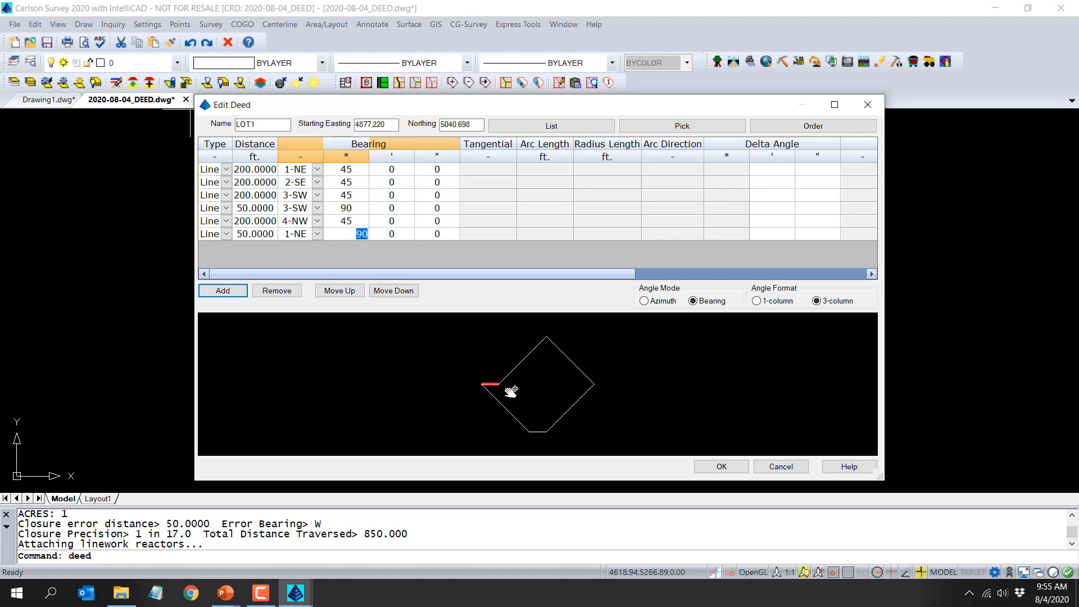
Move the new 50 ft 1-NE course up the list to second place, directly after the first course.
click(245, 233)
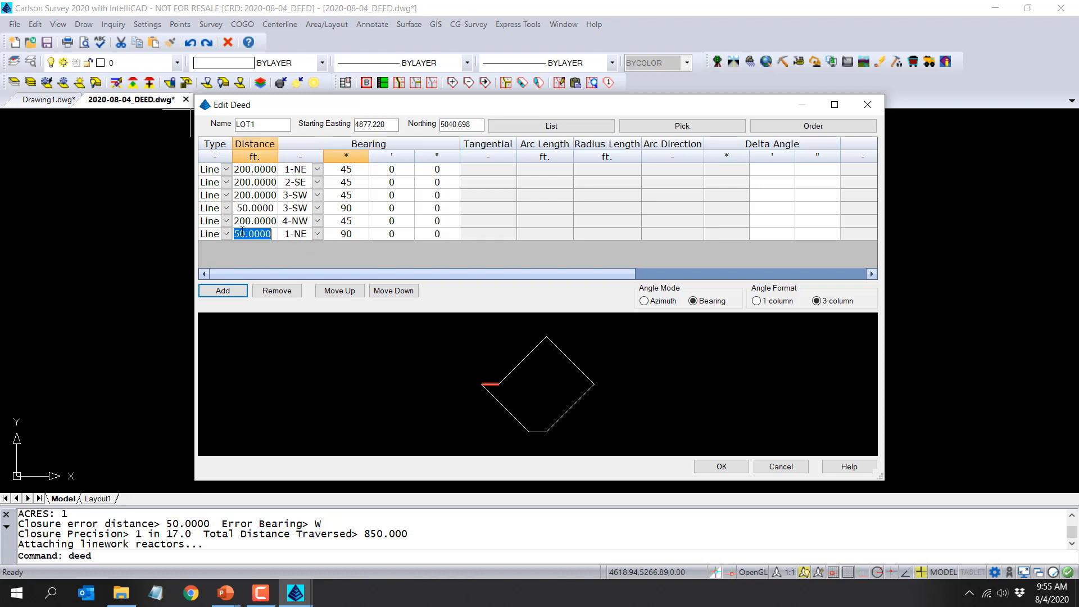
click(350, 292)
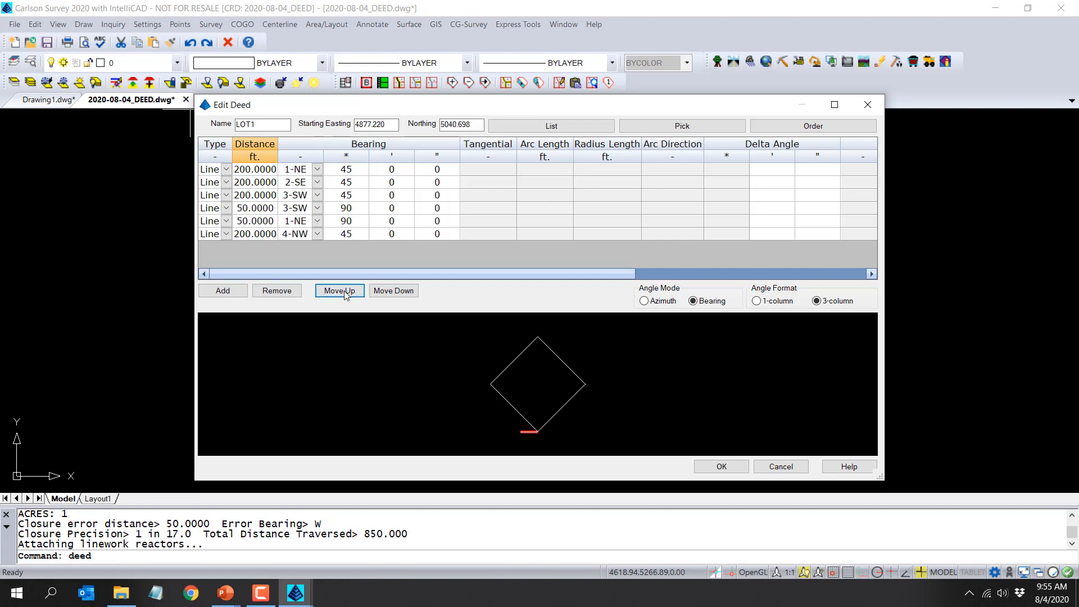
click(344, 292)
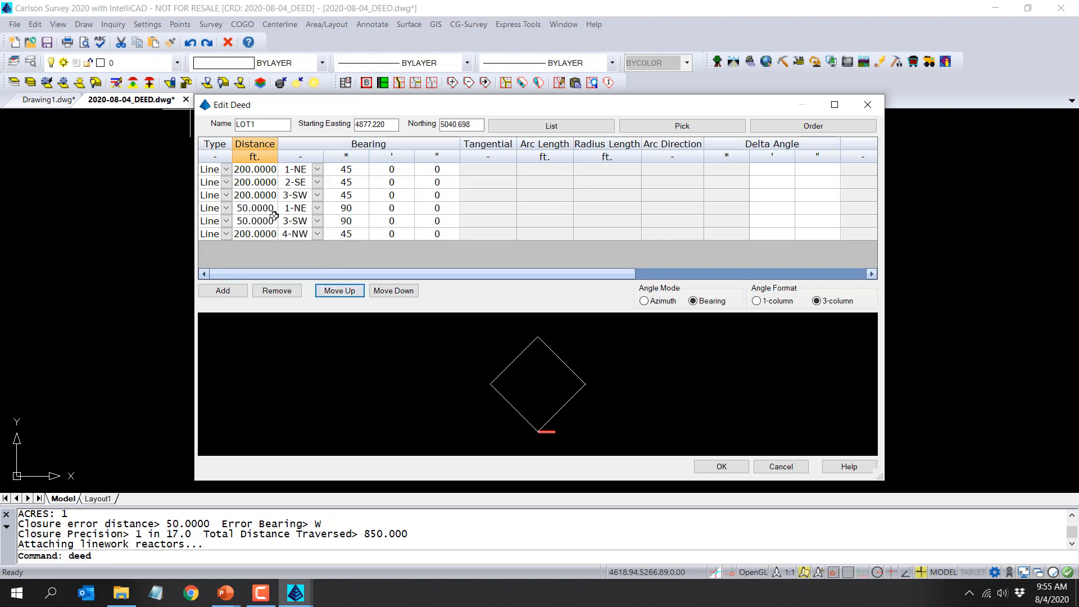
click(339, 292)
click(339, 292)
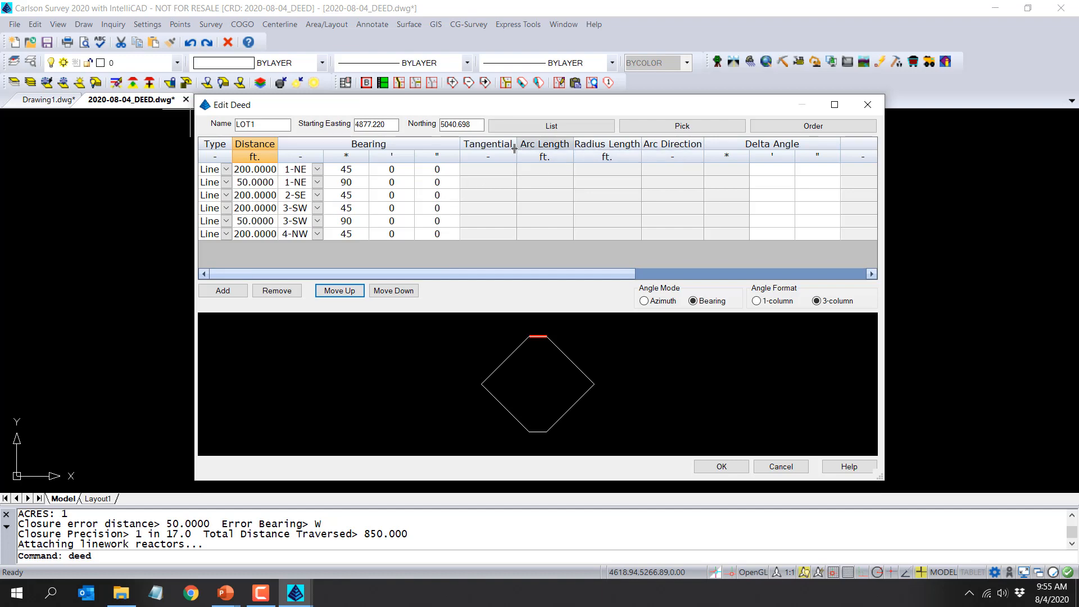
Open the type choices for the last course of LOT1, the 200 ft 4-NW line.
click(227, 235)
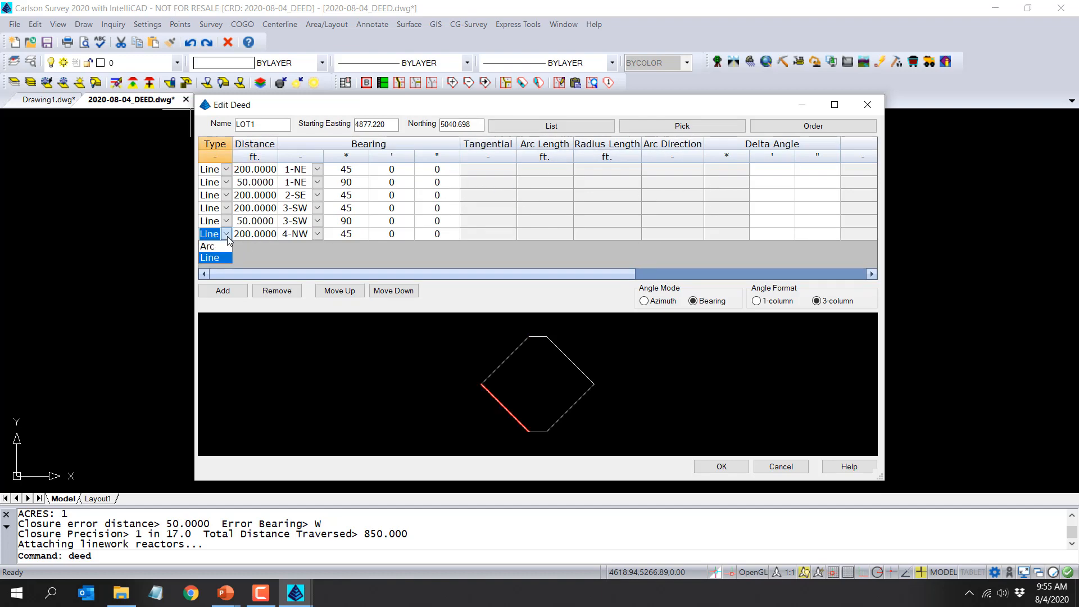
Set the LOT1 deed's starting easting and northing both to 5000 and accept the edited deed.
click(227, 236)
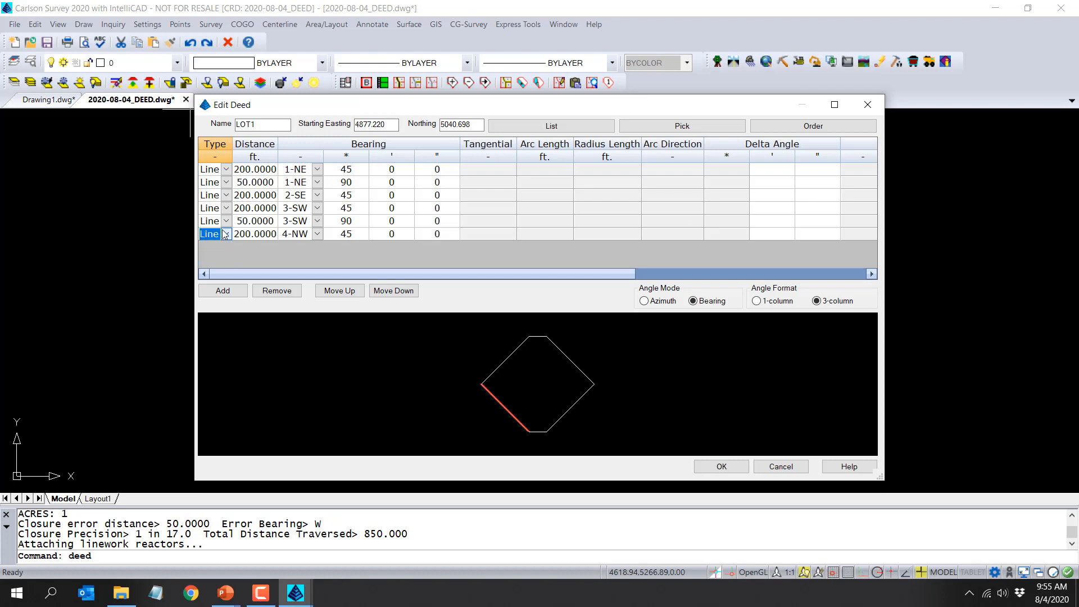
drag(396, 126, 337, 129)
text(5000)
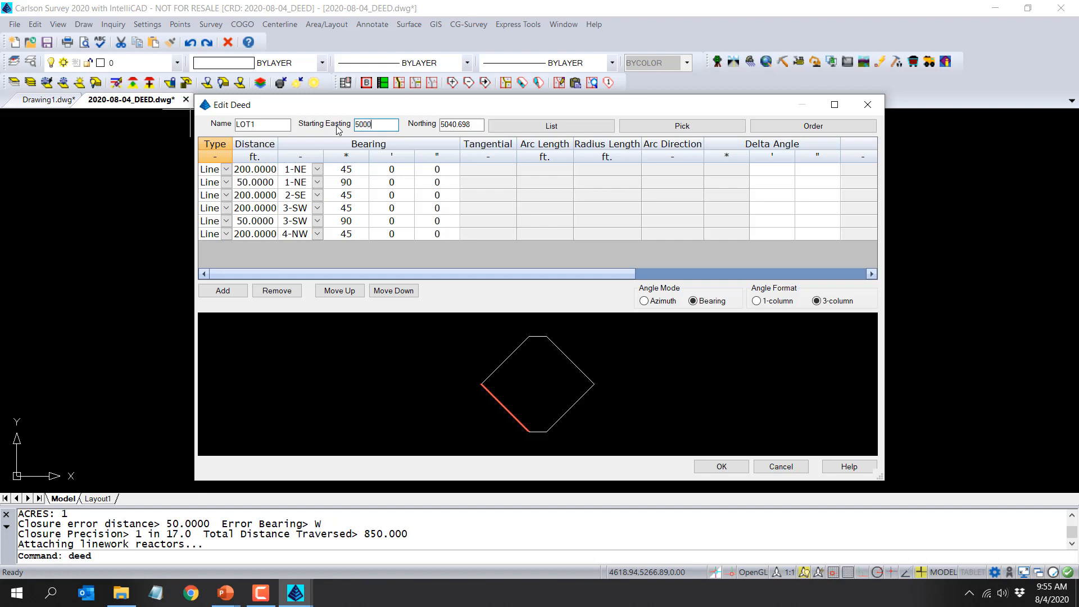
drag(442, 124, 470, 121)
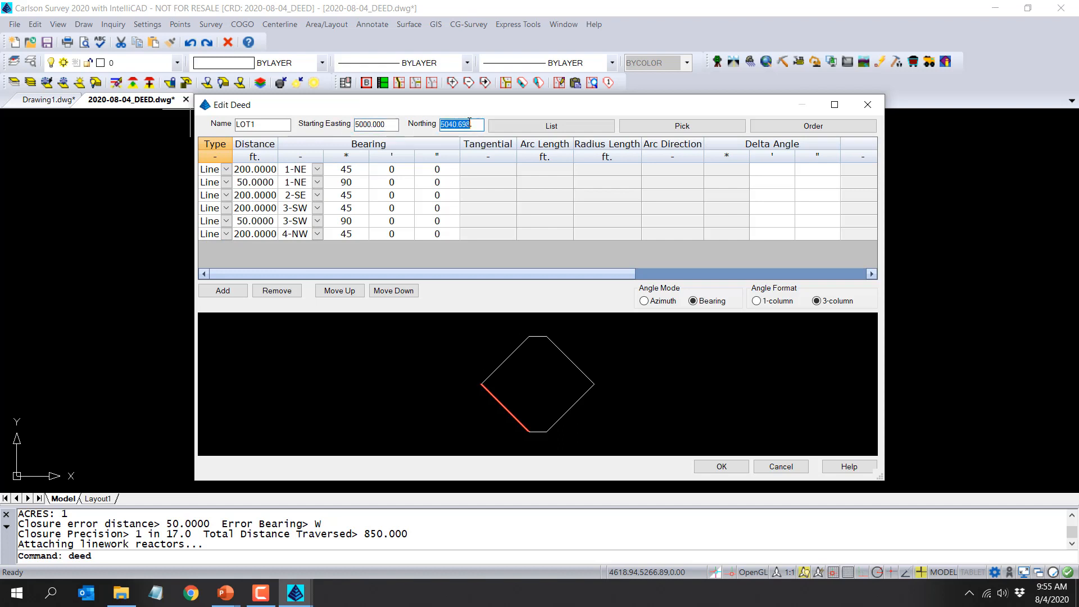
text(5000)
click(729, 467)
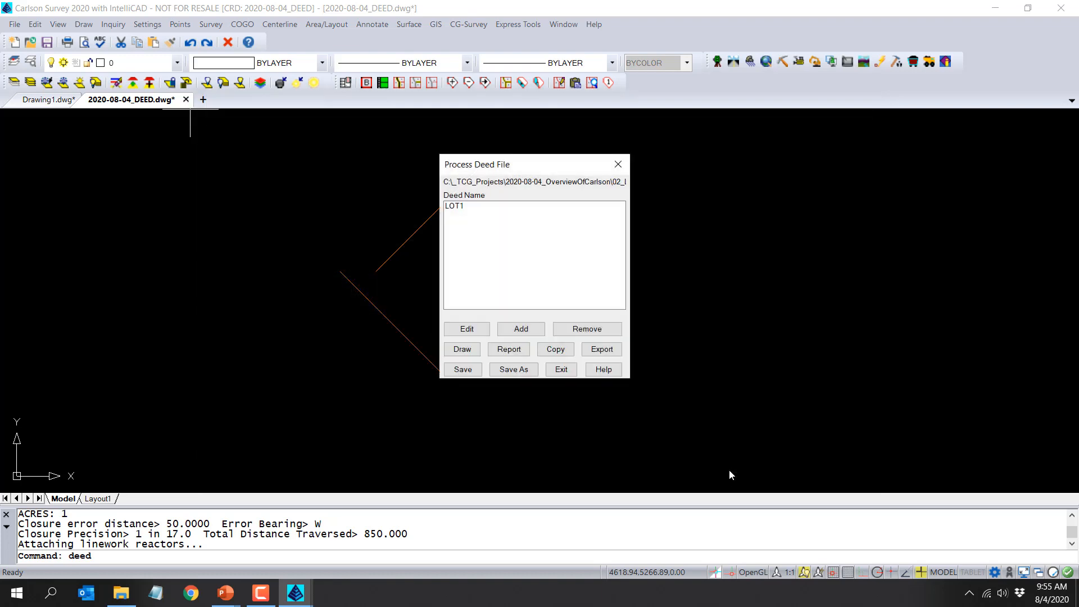
Generate the LOT1 deed report, check its closure precision, and close the report.
click(509, 349)
click(444, 337)
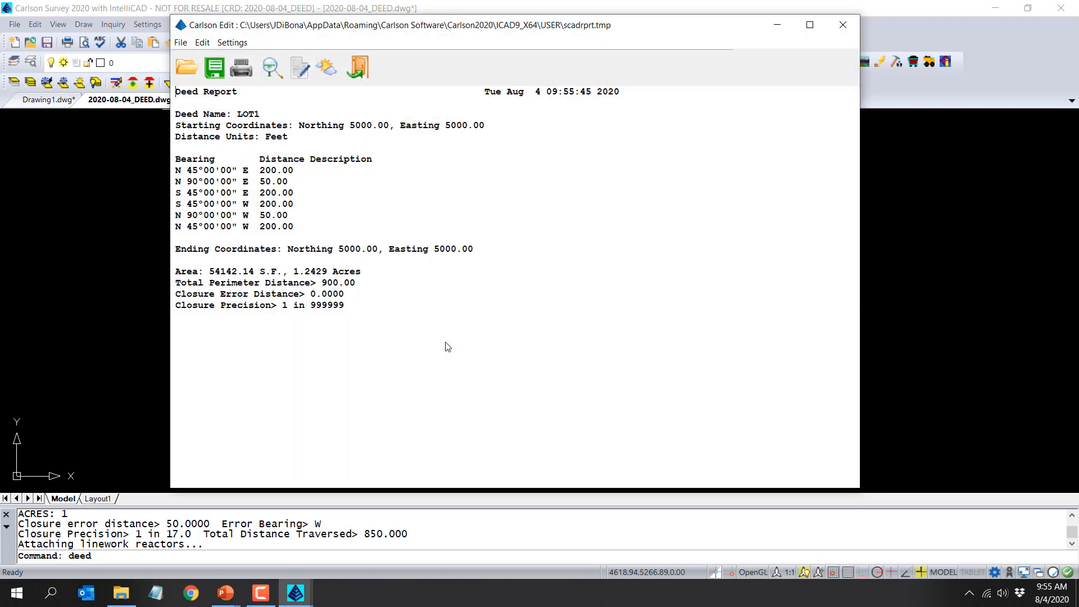
drag(363, 306, 176, 305)
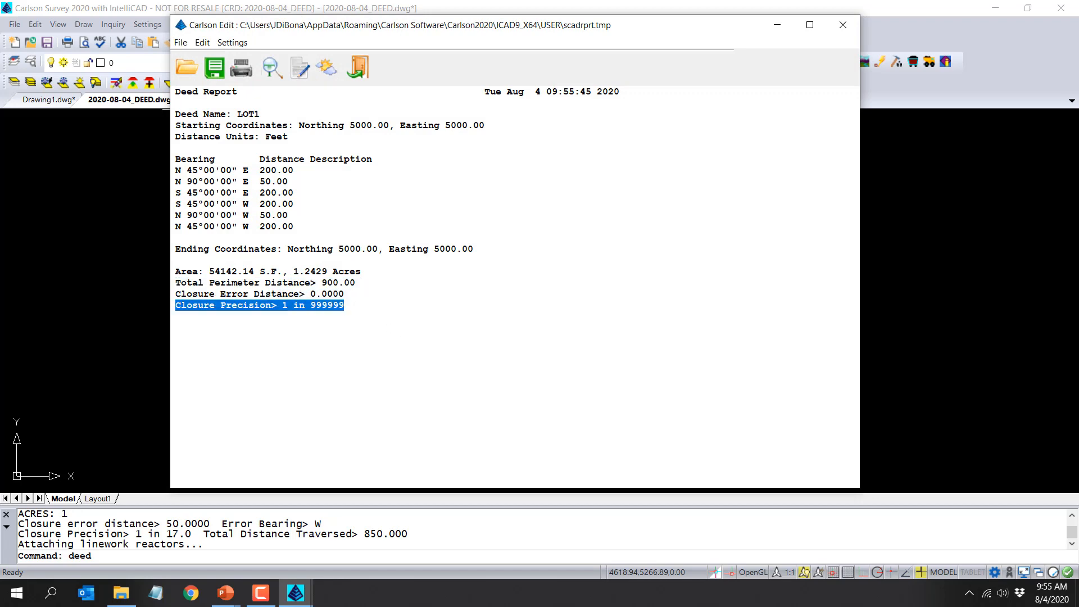
click(842, 24)
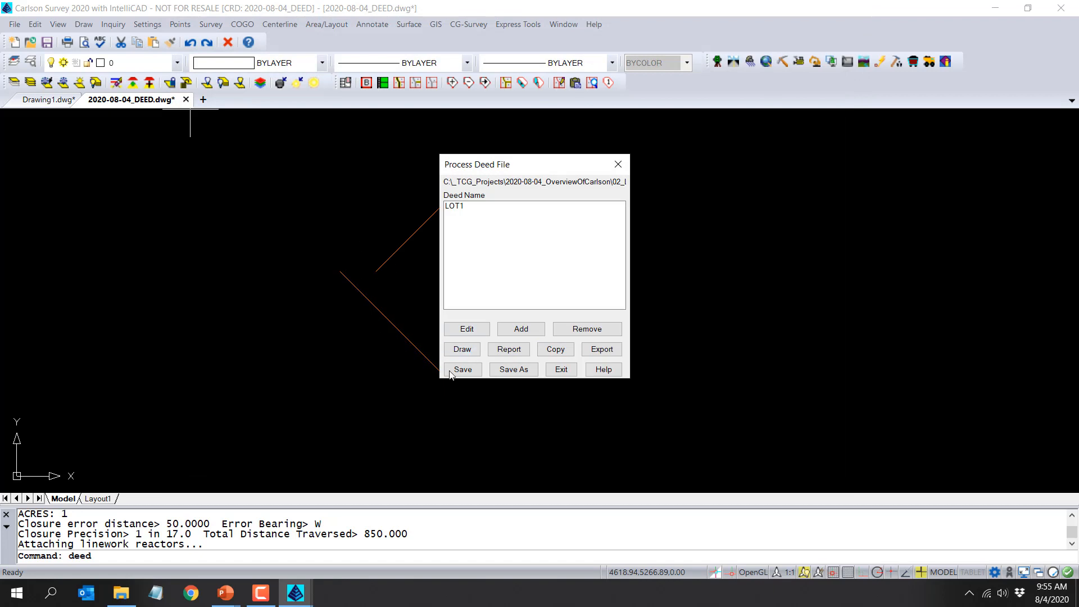
Draw the LOT1 deed on layer V-PROP, erasing the previous deed drawing and labeling lines and arcs with the default label settings.
click(465, 349)
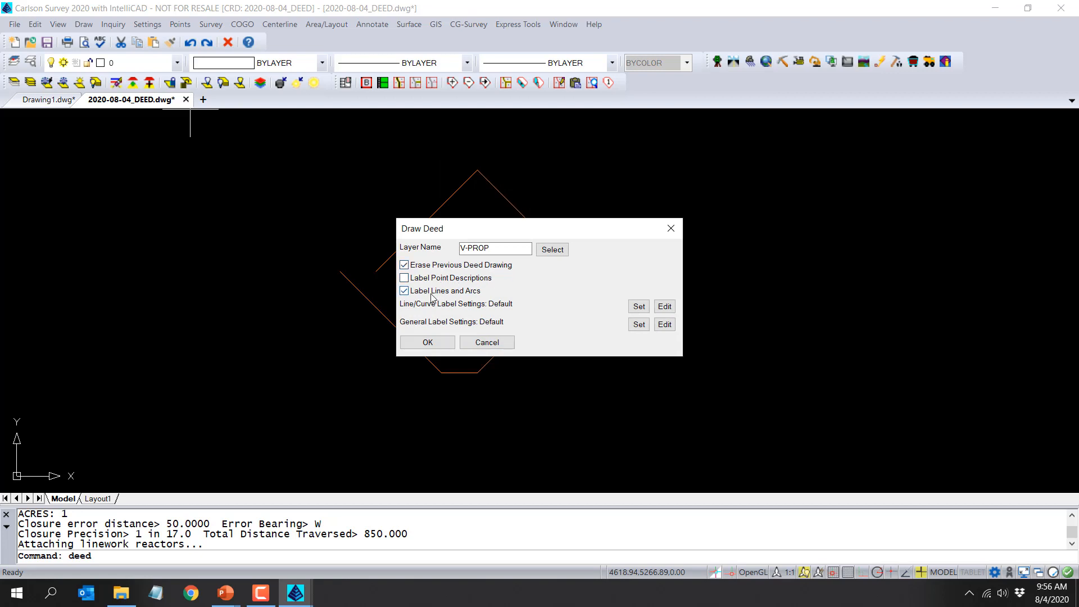
click(665, 307)
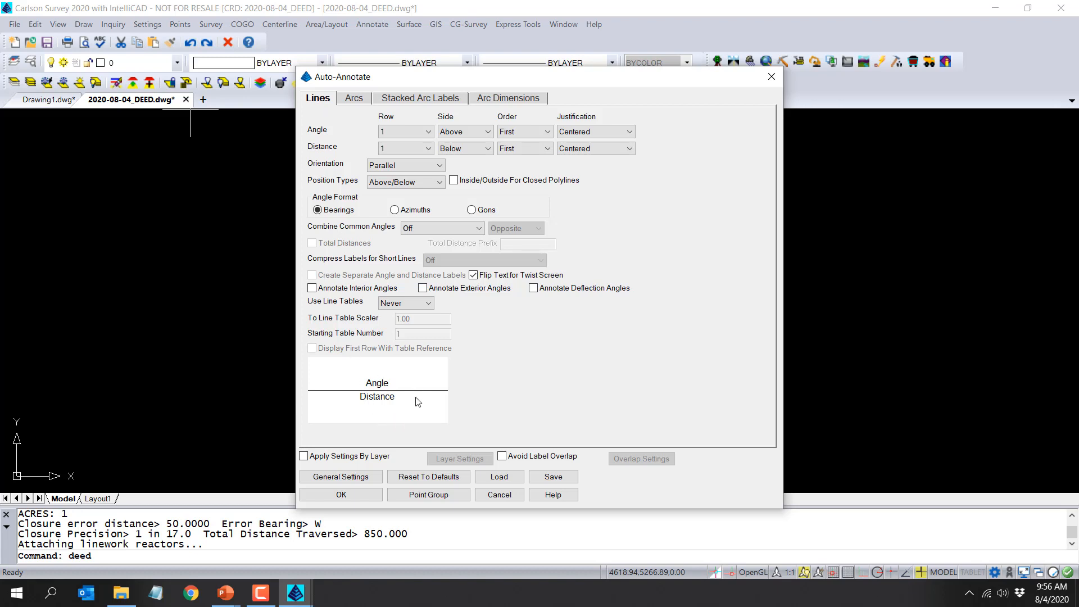
click(354, 99)
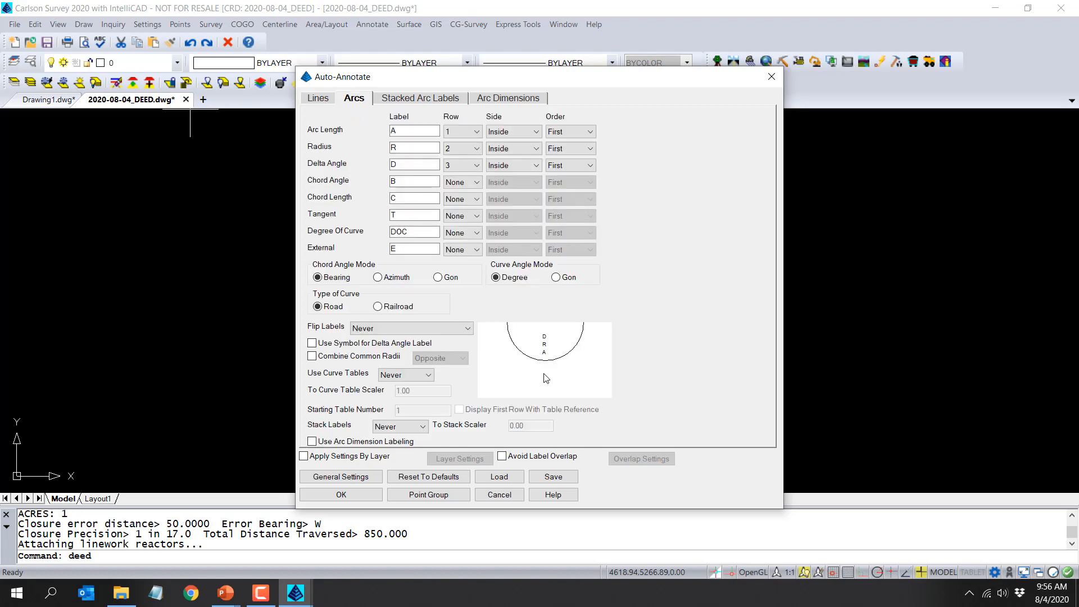
click(360, 497)
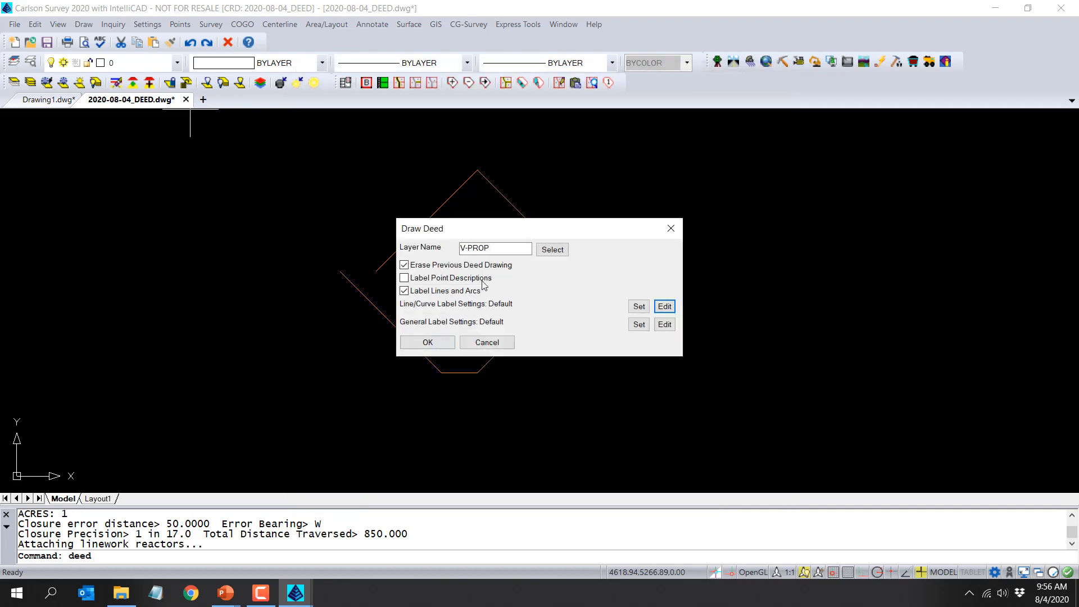
click(441, 342)
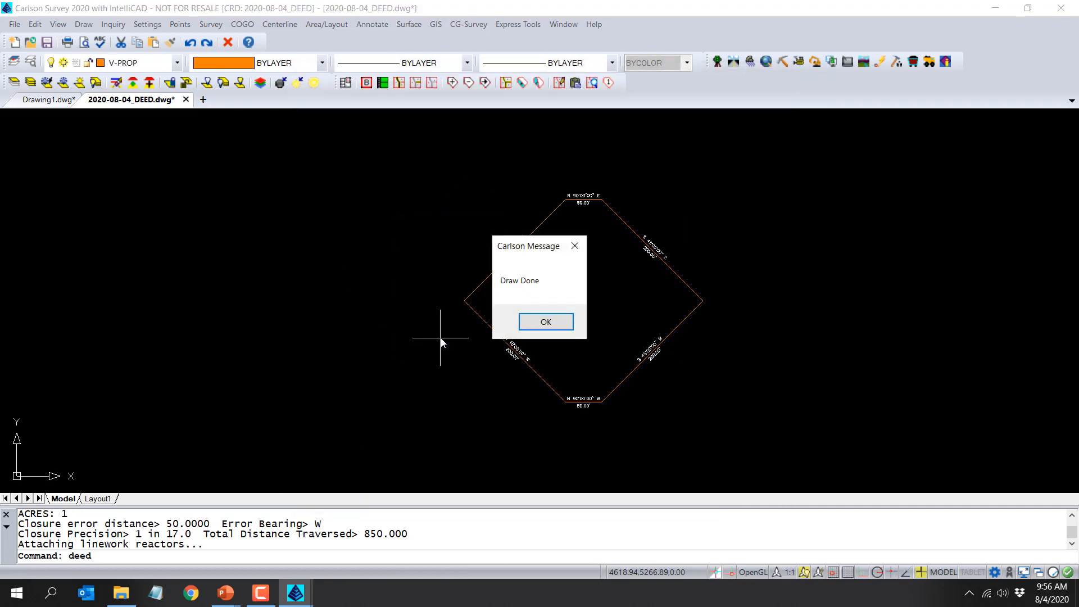
click(560, 323)
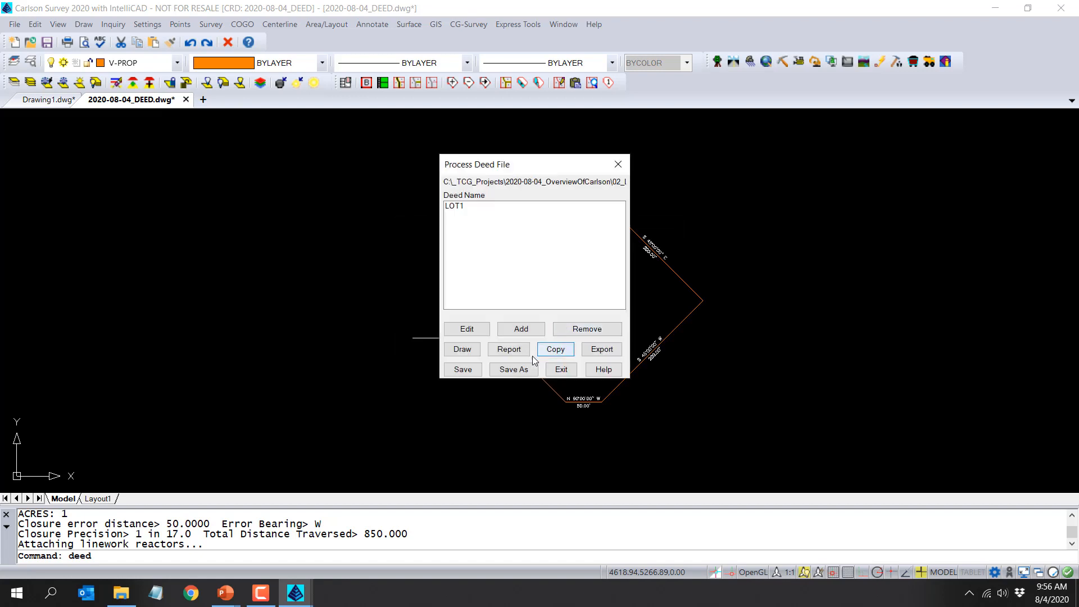
Save the deed file and exit deed processing.
click(472, 370)
click(653, 354)
click(560, 369)
scroll(647, 343, up, 3)
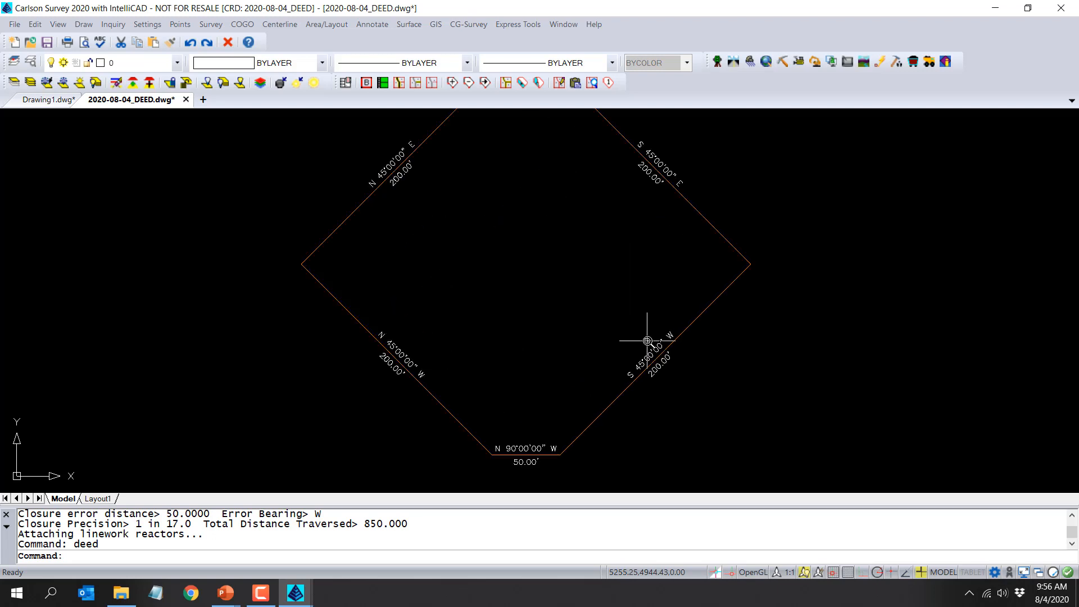
scroll(647, 341, down, 1)
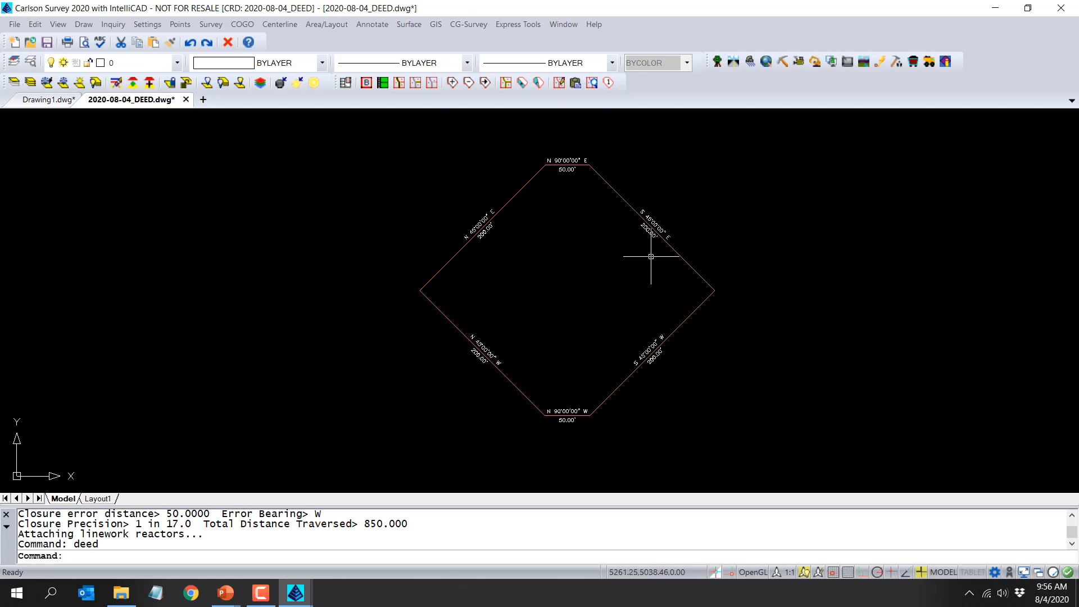
Auto-annotate the lot polyline with distances above the line in row 2 over the row 1 bearings.
click(372, 24)
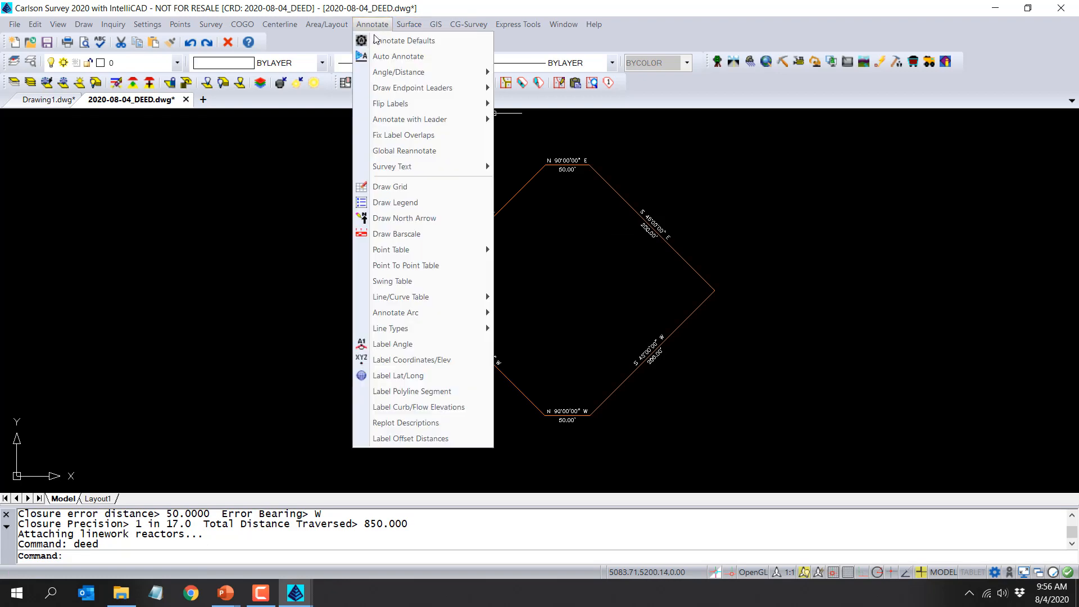
click(360, 61)
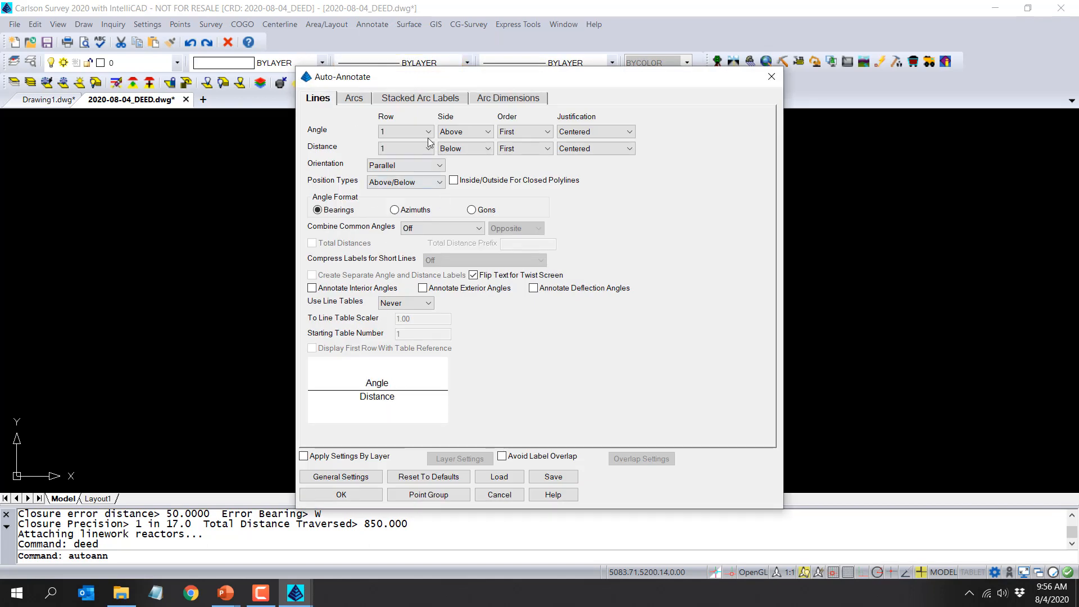
click(483, 149)
click(482, 162)
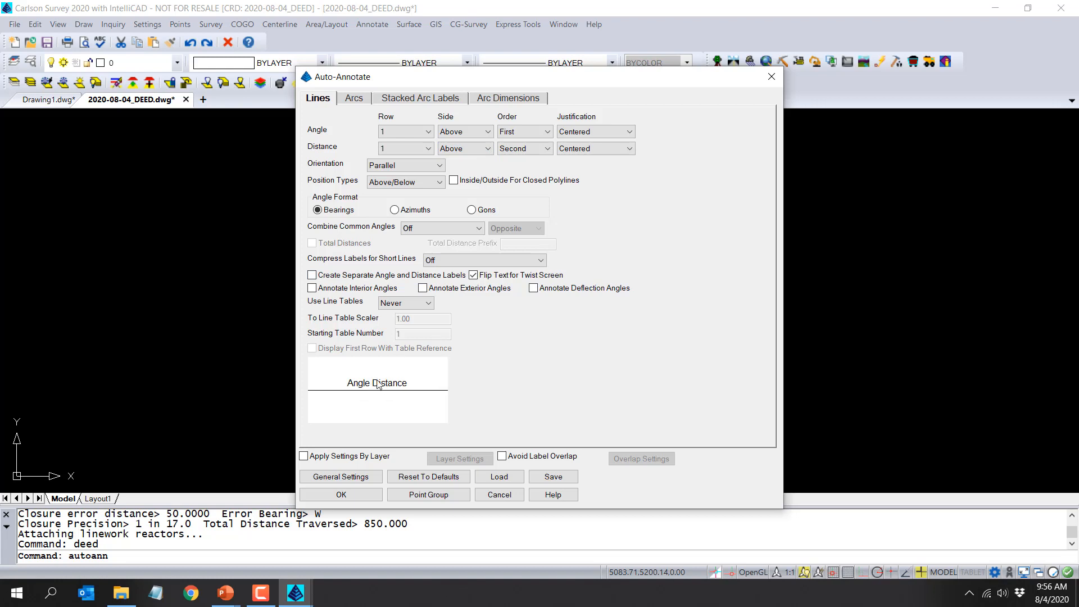
click(423, 149)
click(412, 178)
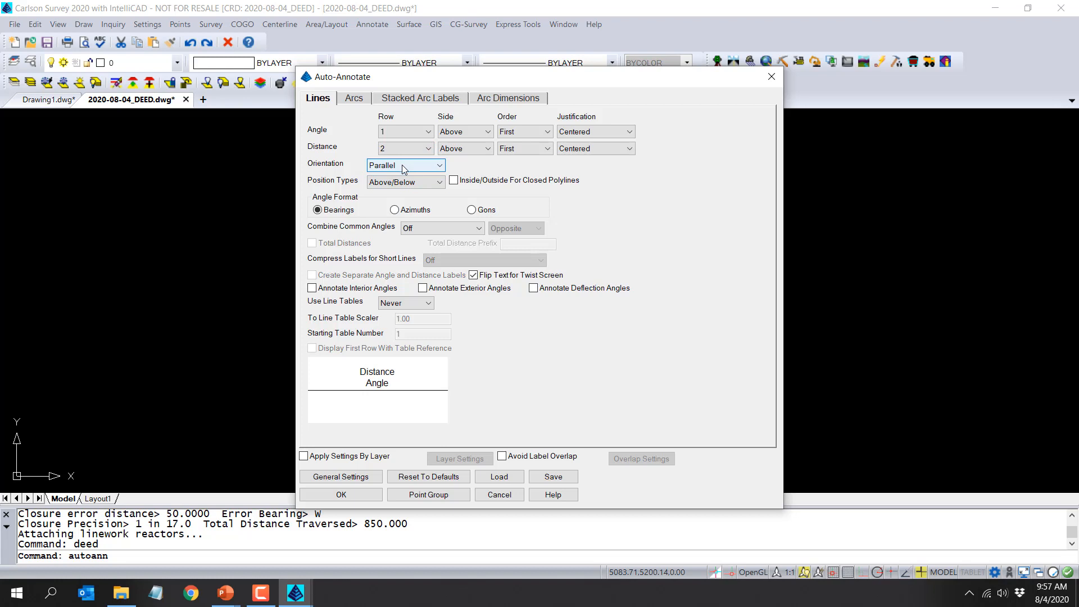
click(376, 492)
click(511, 383)
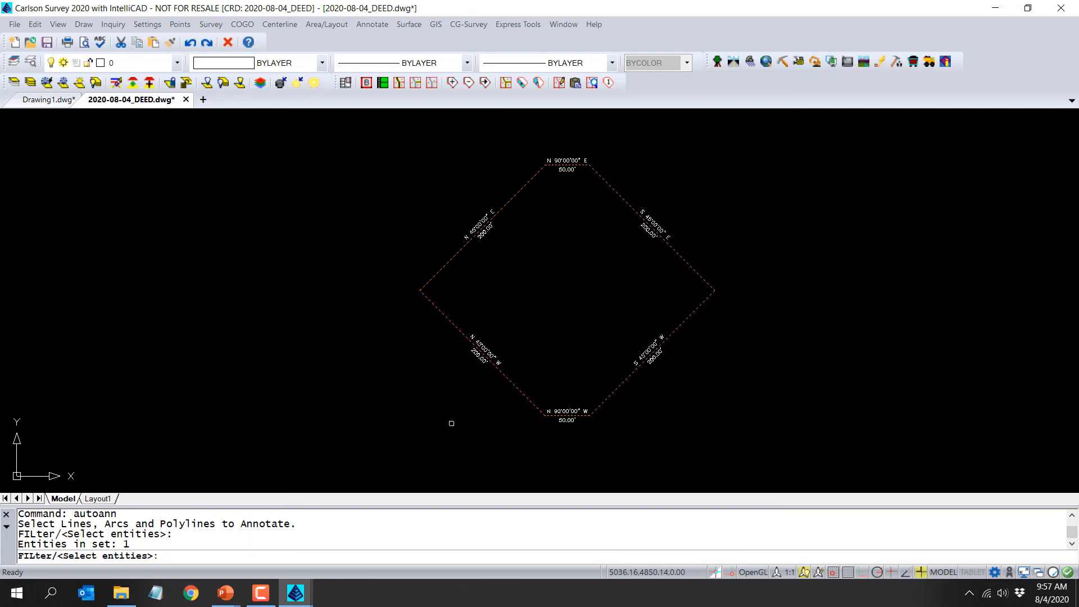
key(Return)
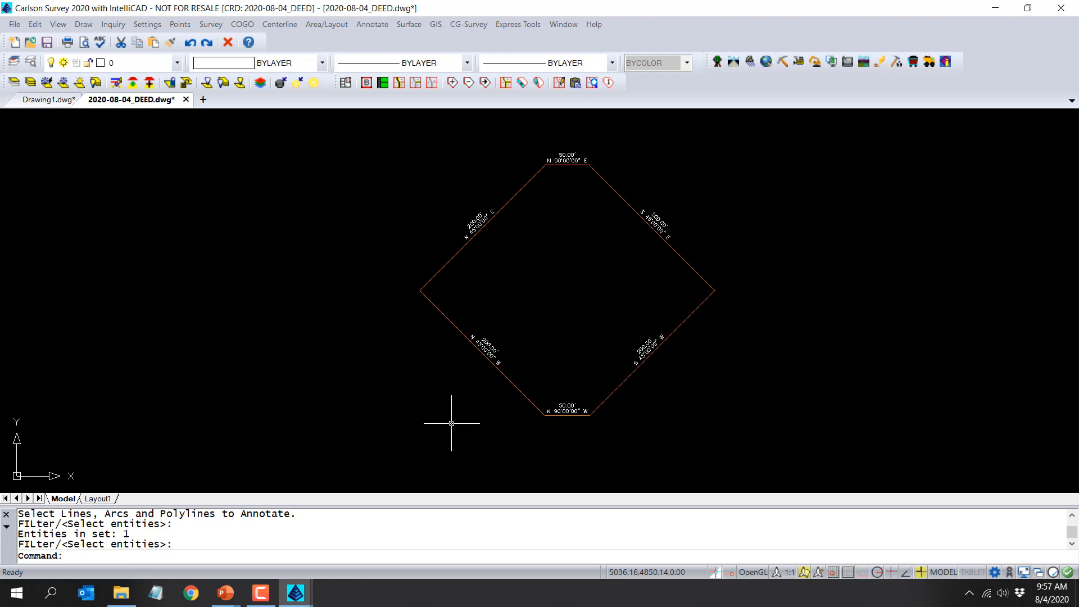
Reopen Auto-Annotate, examine the line table choices and the arc label settings, and cancel without applying anything.
right_click(451, 423)
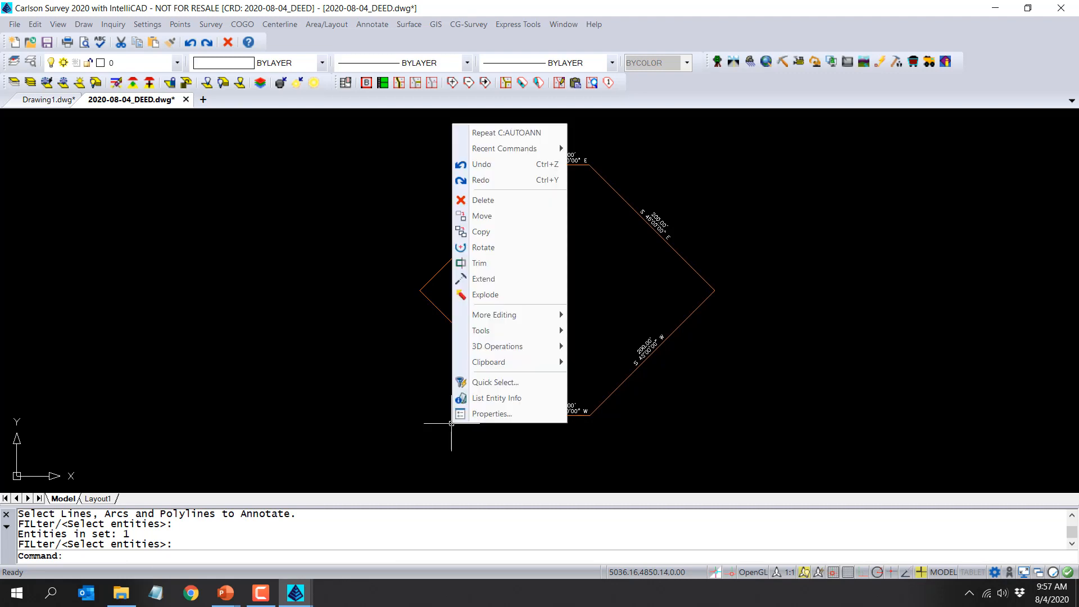
click(511, 134)
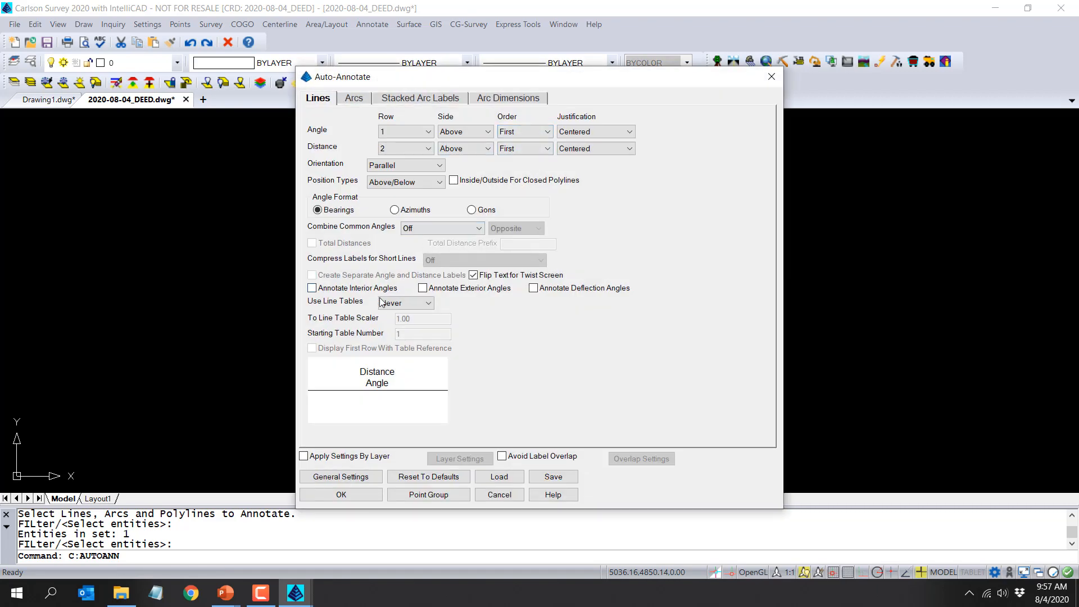
click(431, 305)
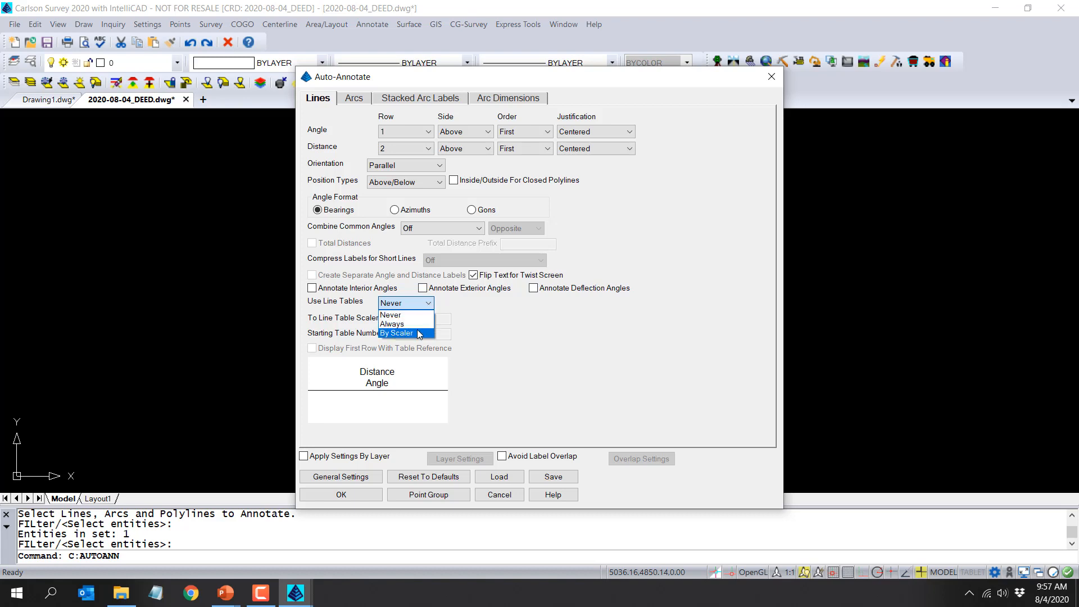
click(432, 303)
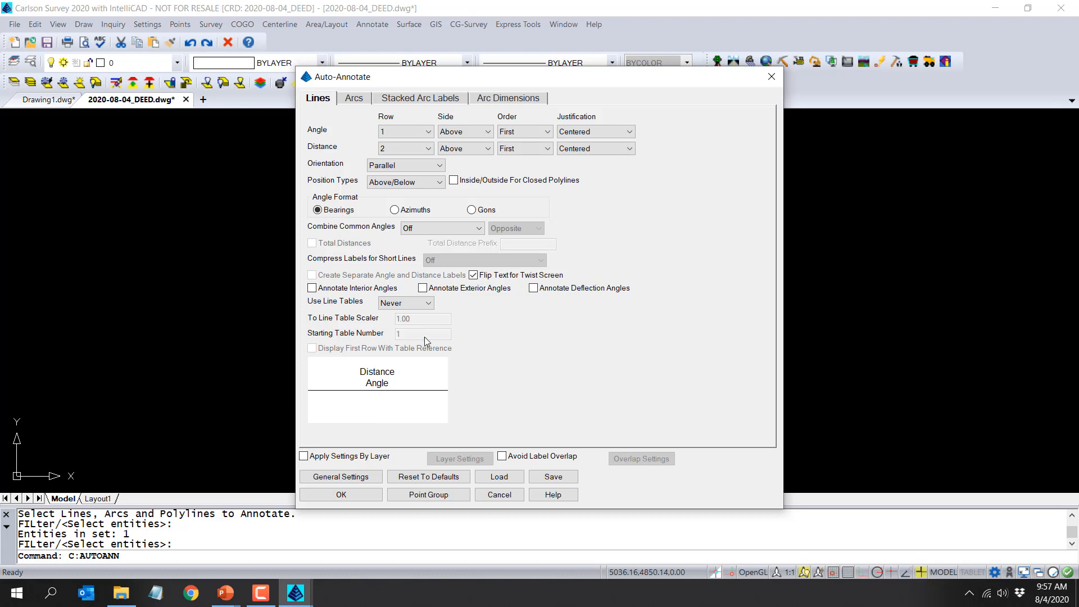
click(355, 98)
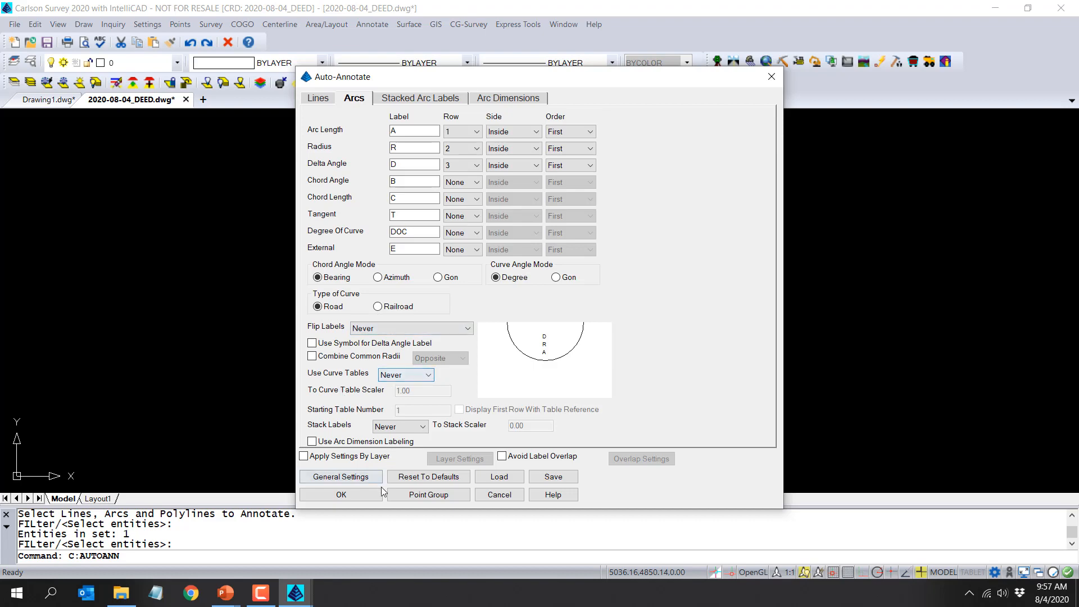
click(498, 496)
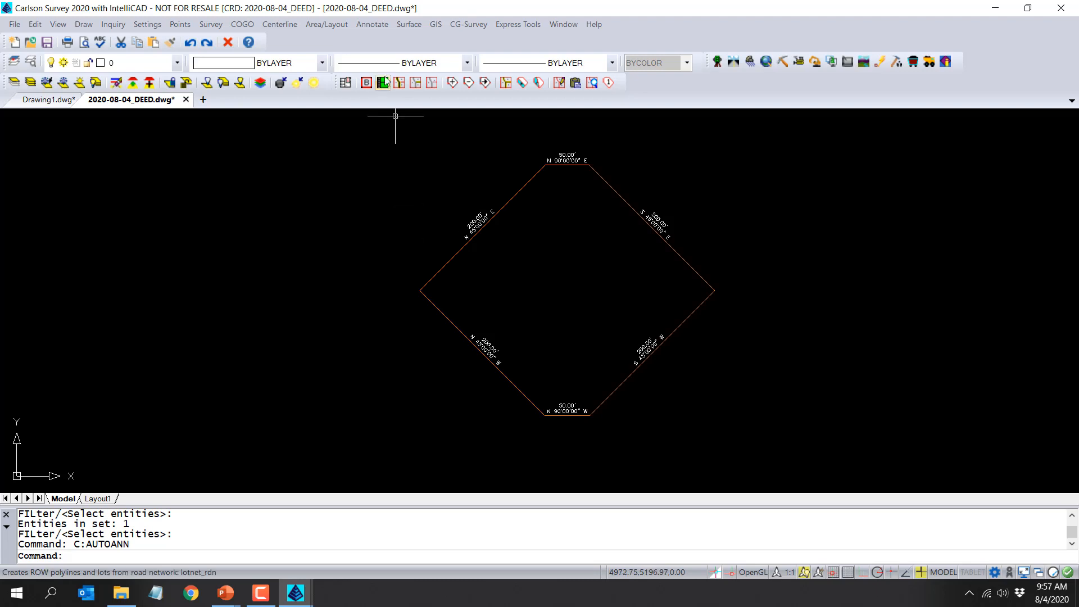
Label the lot's northeast side with its bearing and distance together above the line, using BearingDistance_.
click(369, 25)
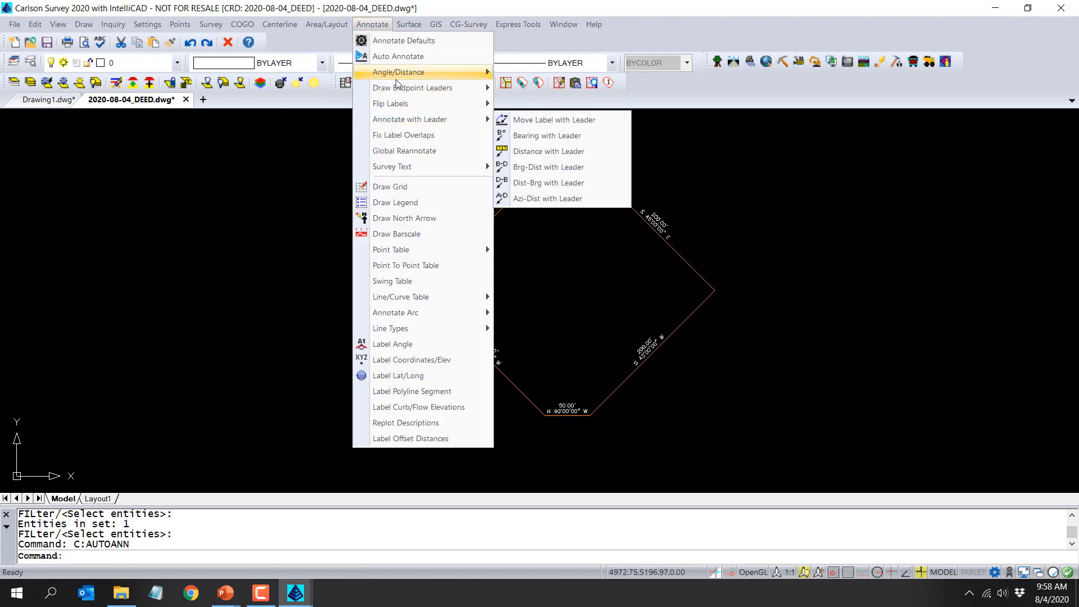
mouse_move(396, 78)
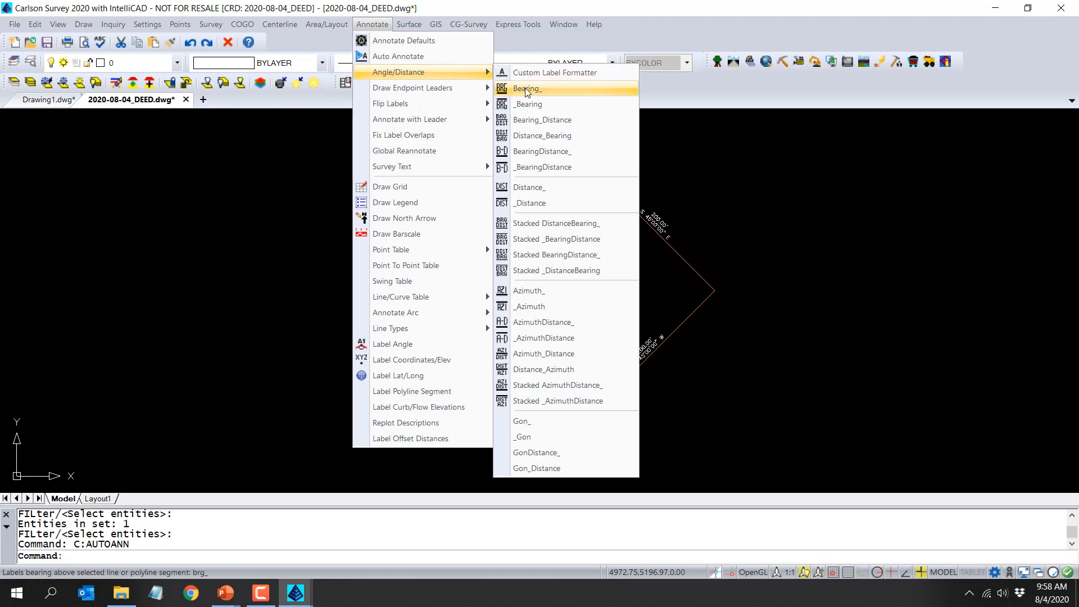
click(570, 157)
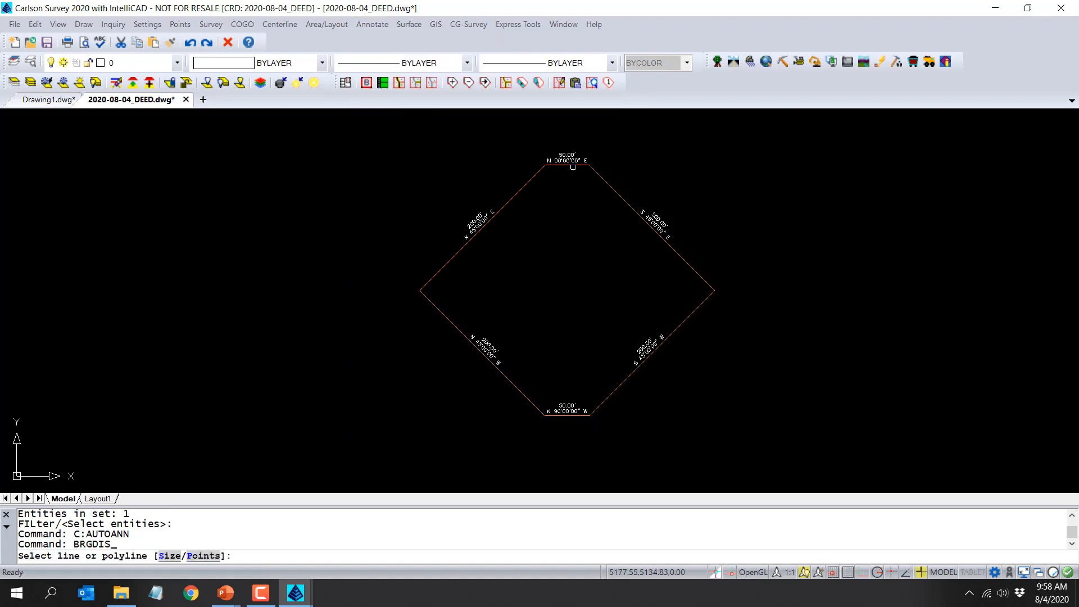
click(608, 185)
key(Return)
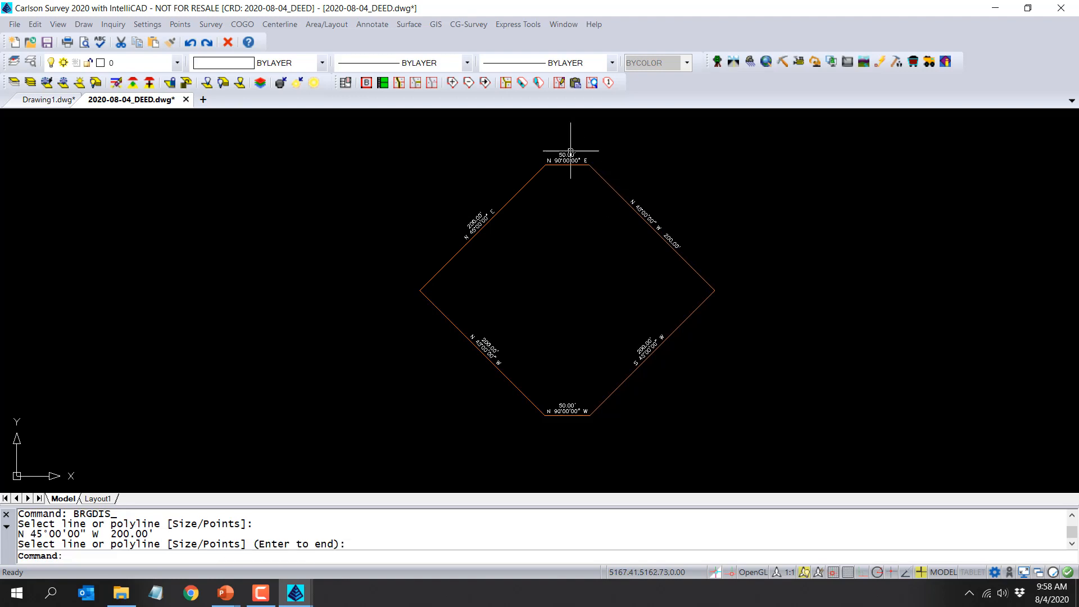
click(372, 24)
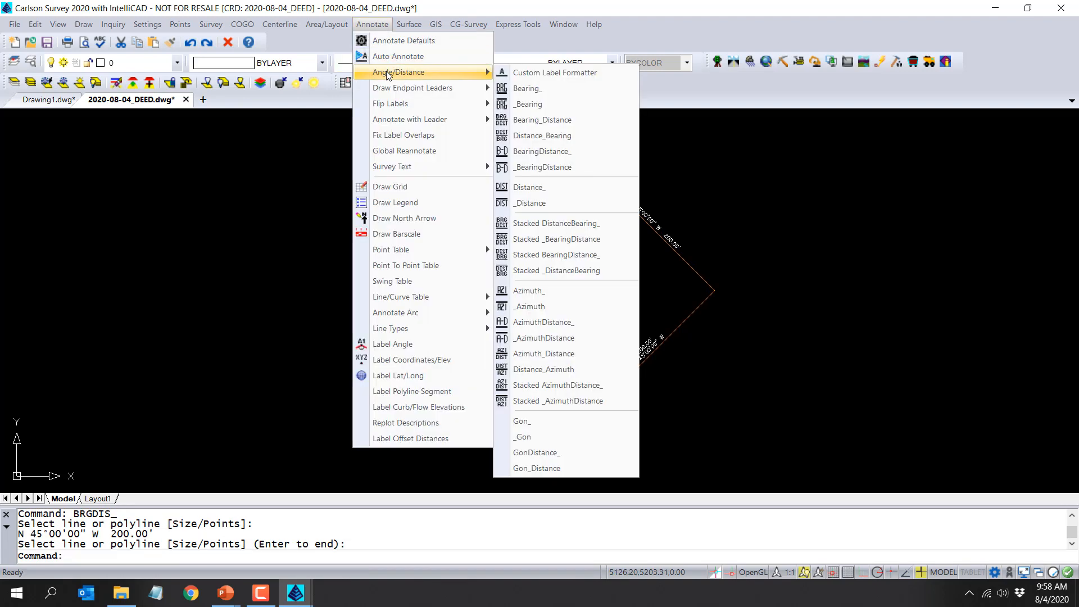
click(396, 3)
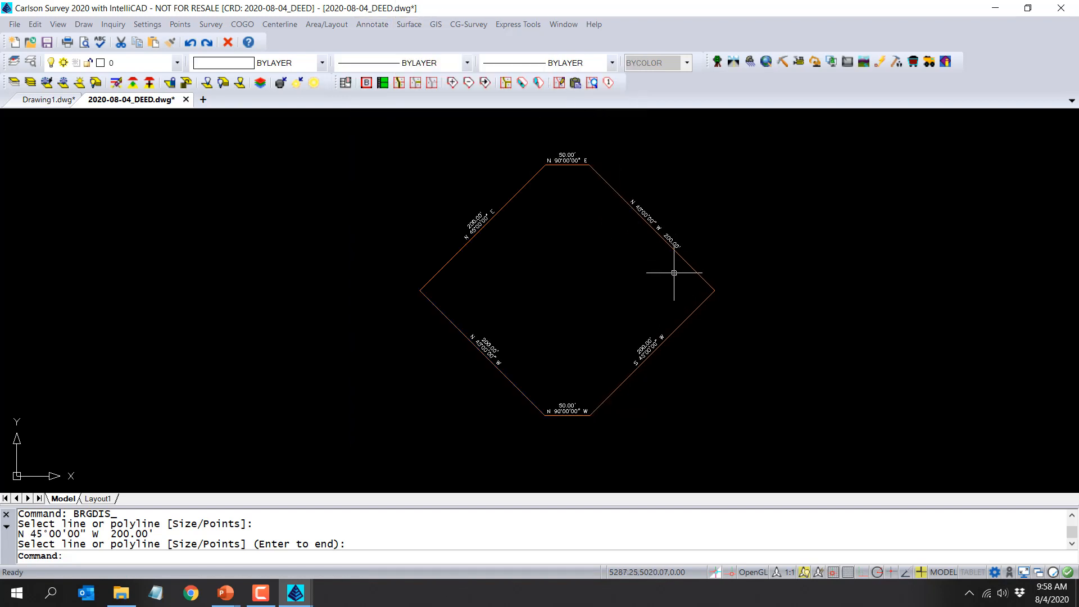
click(374, 24)
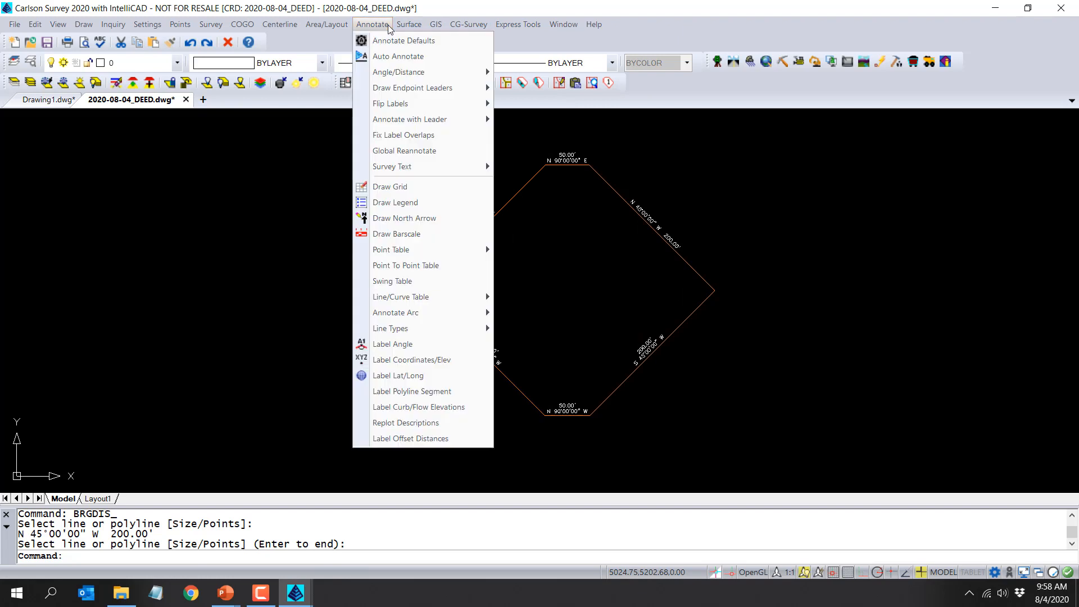
mouse_move(392, 119)
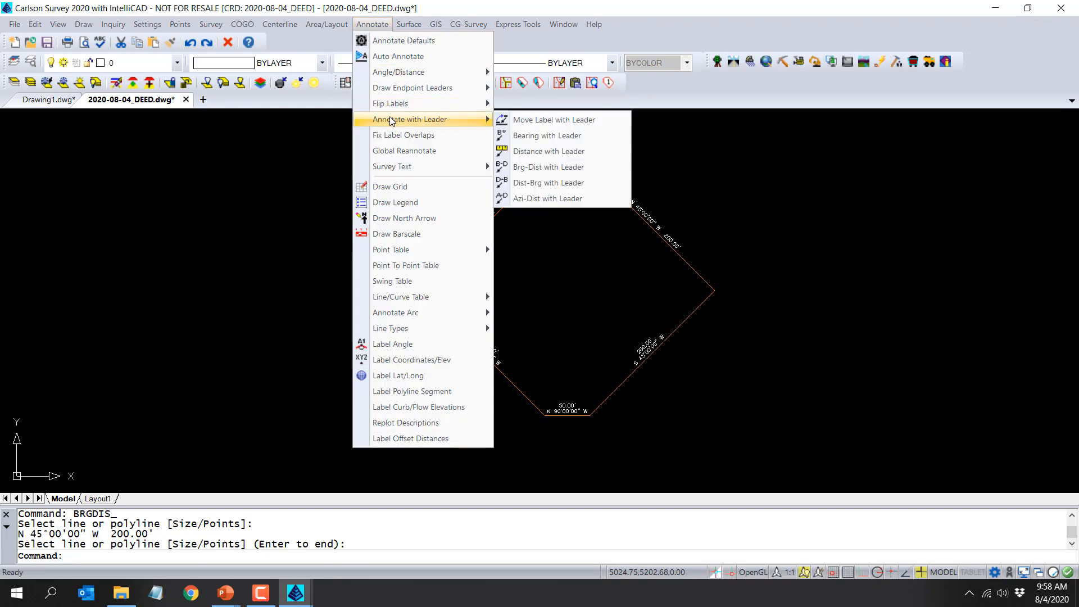
Move the bearing and distance label of the lot's south side below and to the right of the line, with a leader.
click(582, 120)
click(579, 412)
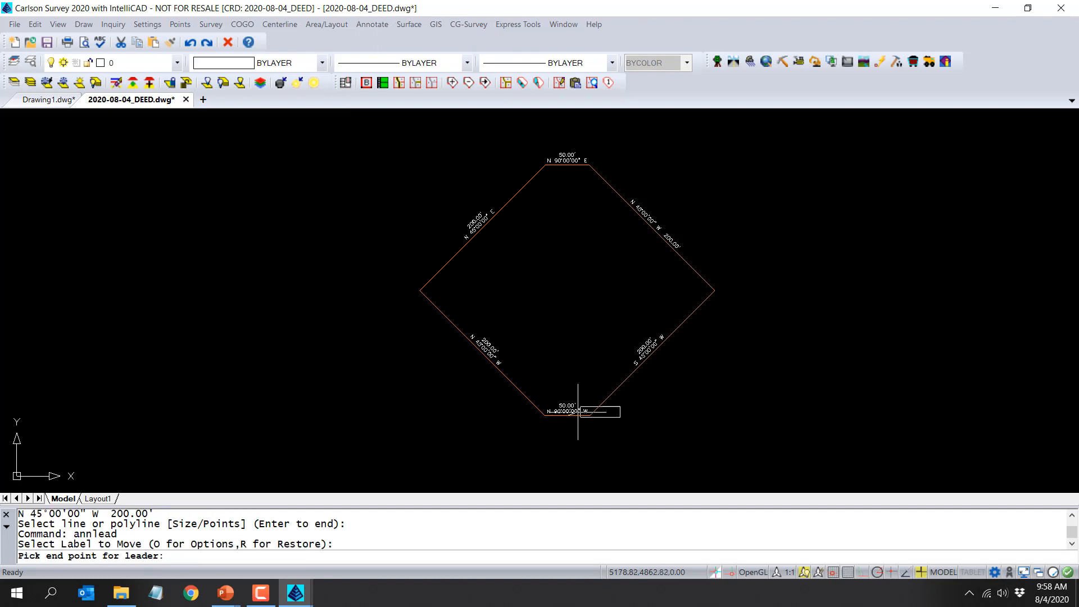
click(599, 438)
key(Return)
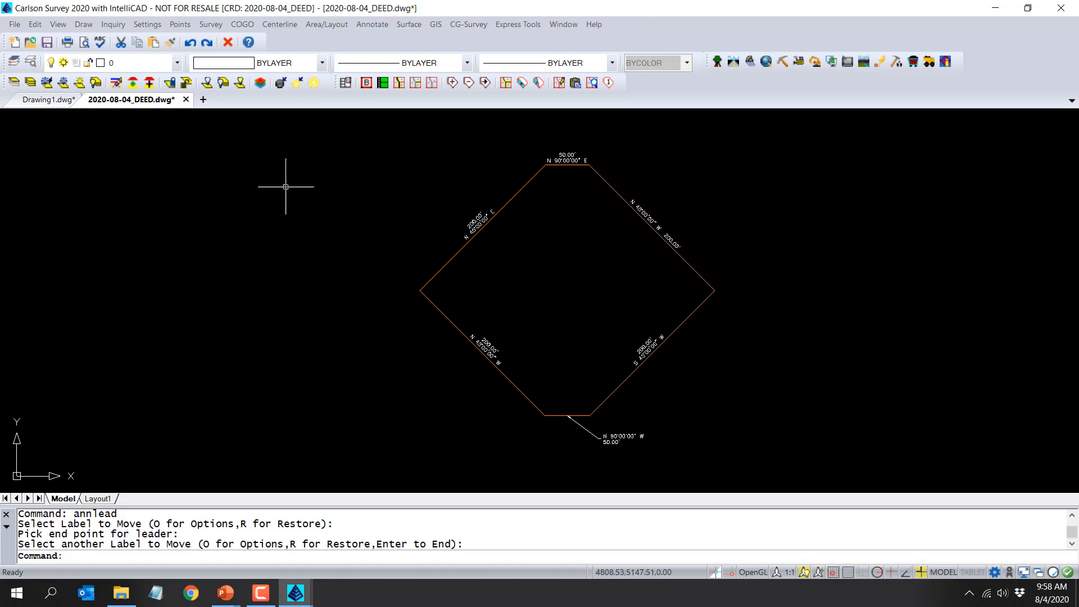
Save and close the deed drawing, and open LotNet_01.dwg from the 02_Lot_Layout folder.
click(46, 43)
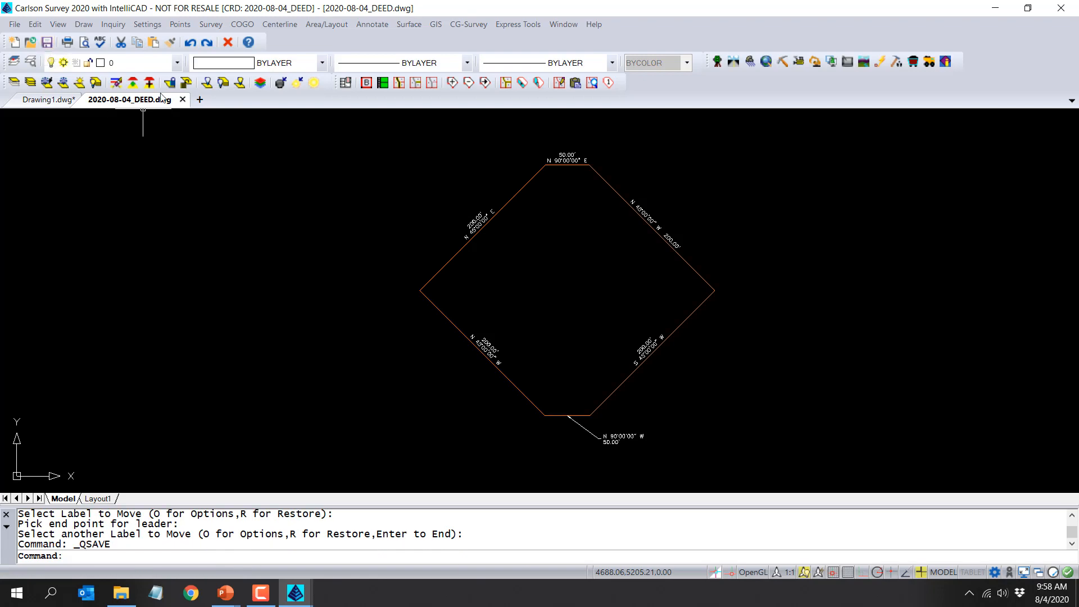
click(182, 100)
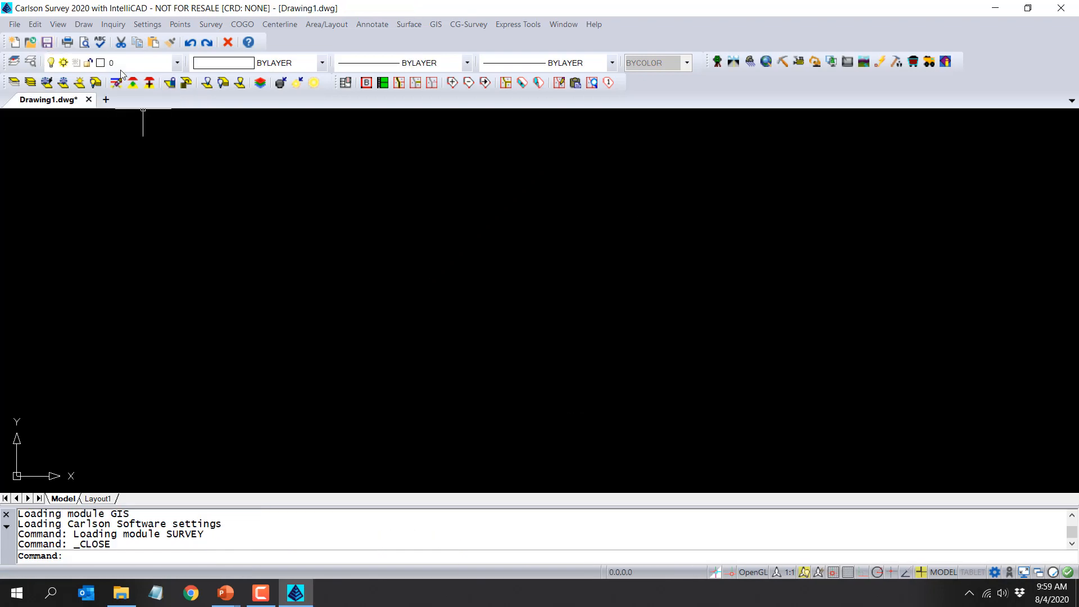
click(30, 42)
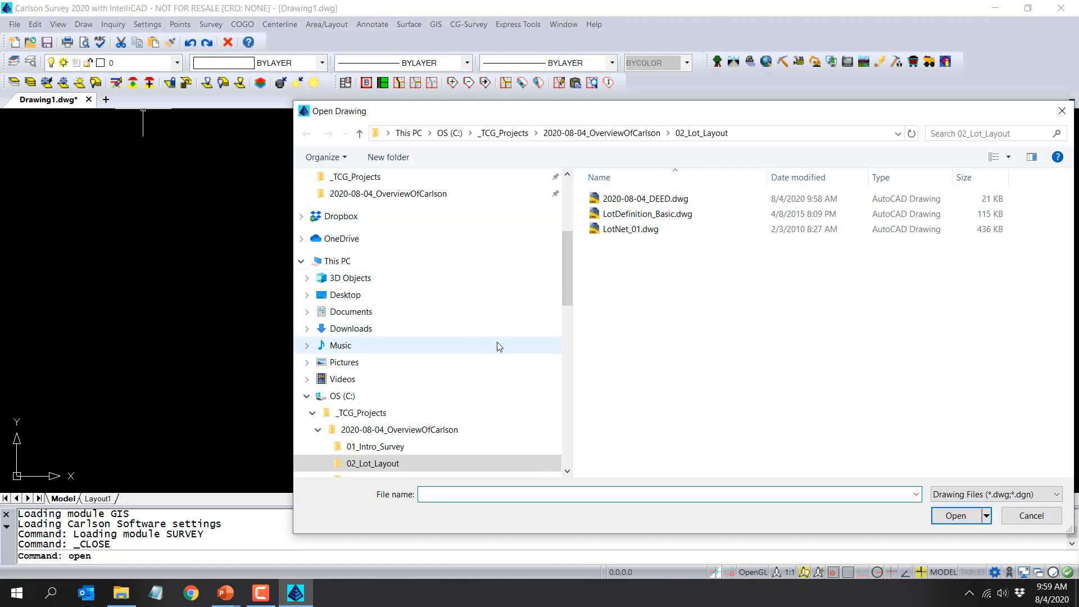
click(371, 429)
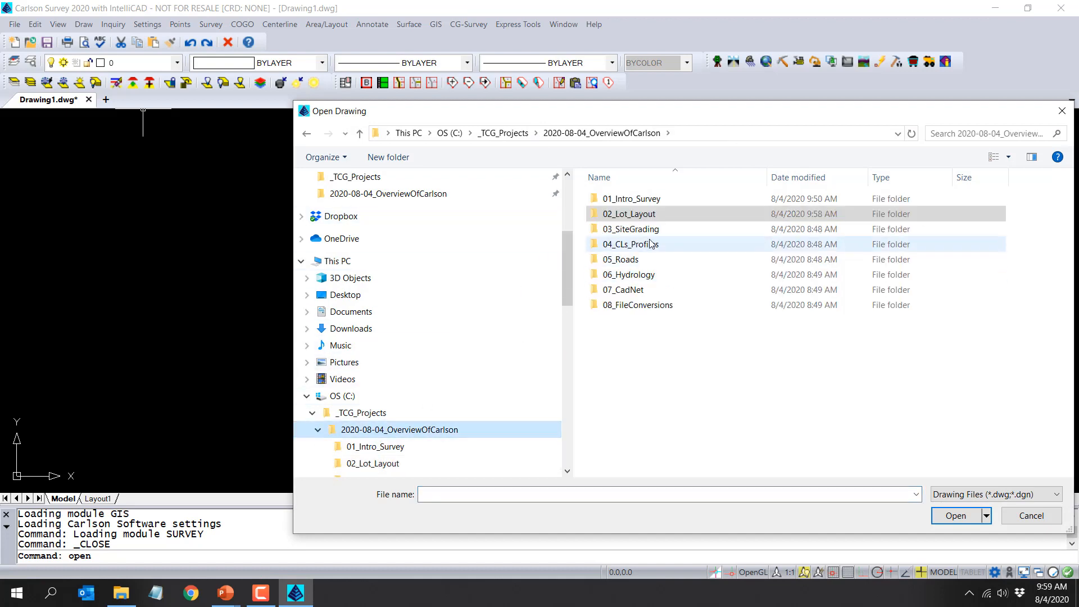
double_click(650, 215)
click(641, 230)
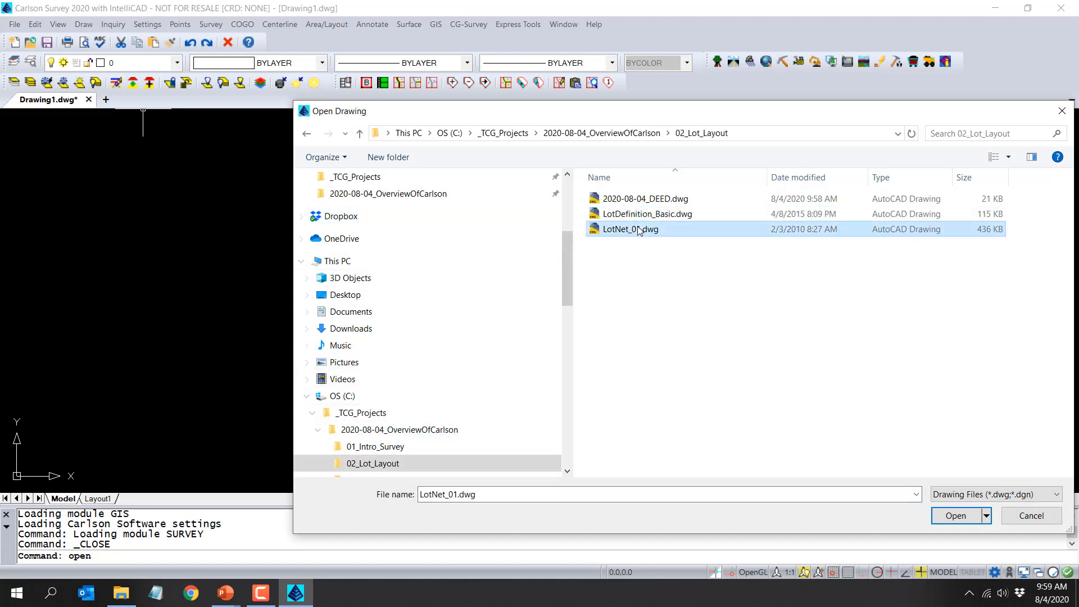
click(954, 521)
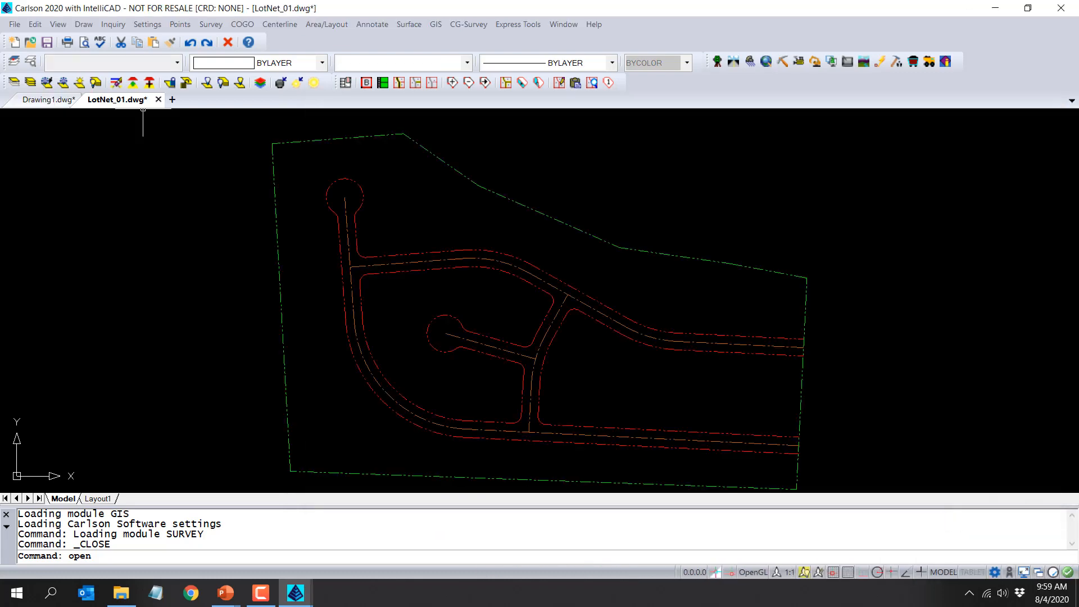
Create a new lot network file named LotNet_01.ltn in the 02_Lot_Layout folder.
scroll(543, 314, down, 1)
middle_drag(540, 314, 446, 296)
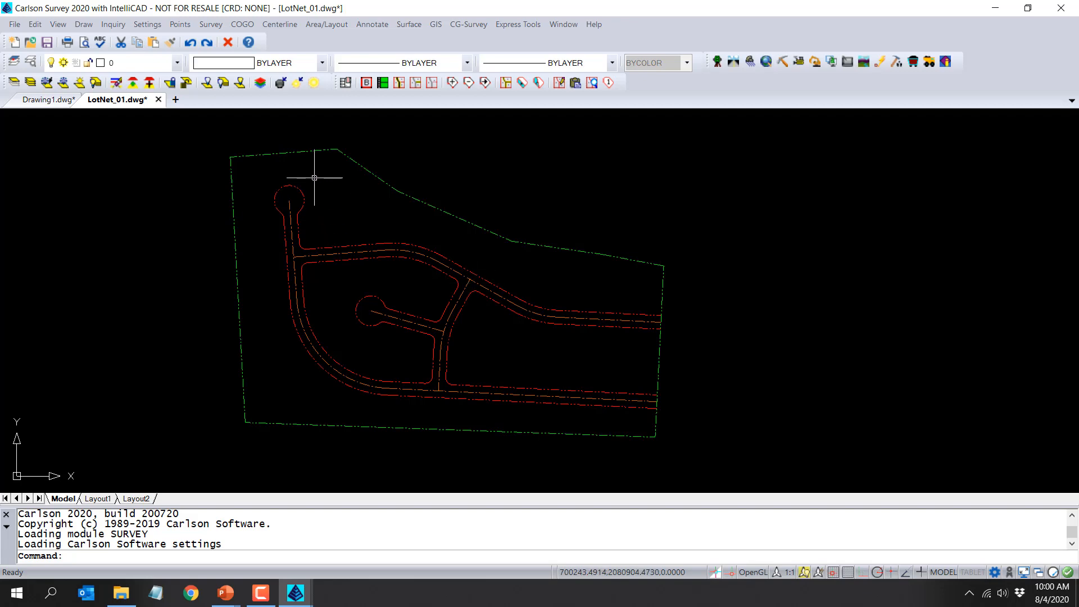
scroll(301, 235, up, 3)
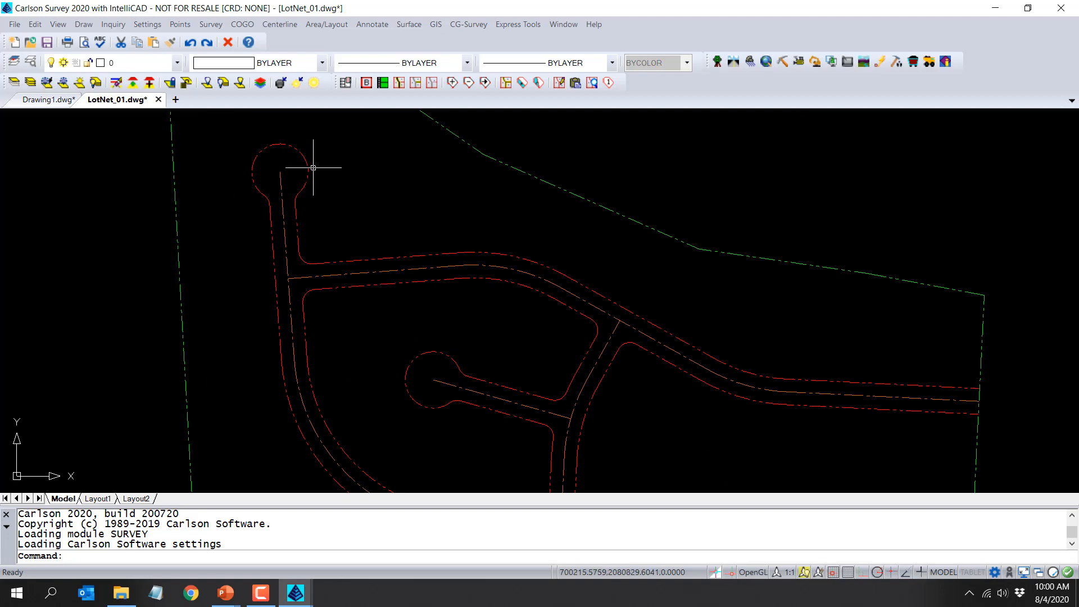
scroll(483, 256, down, 2)
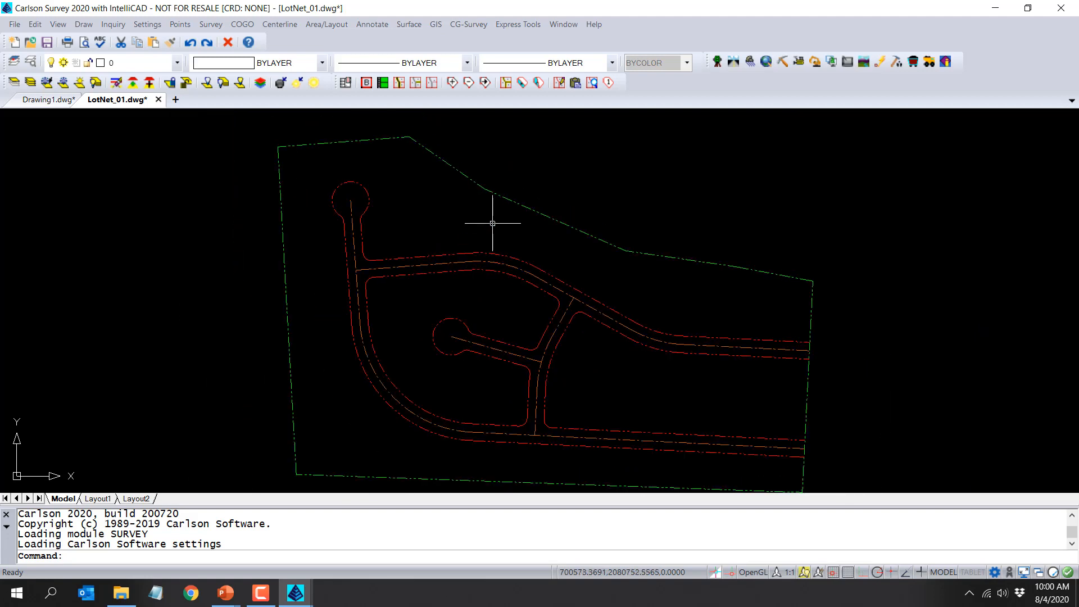
click(347, 83)
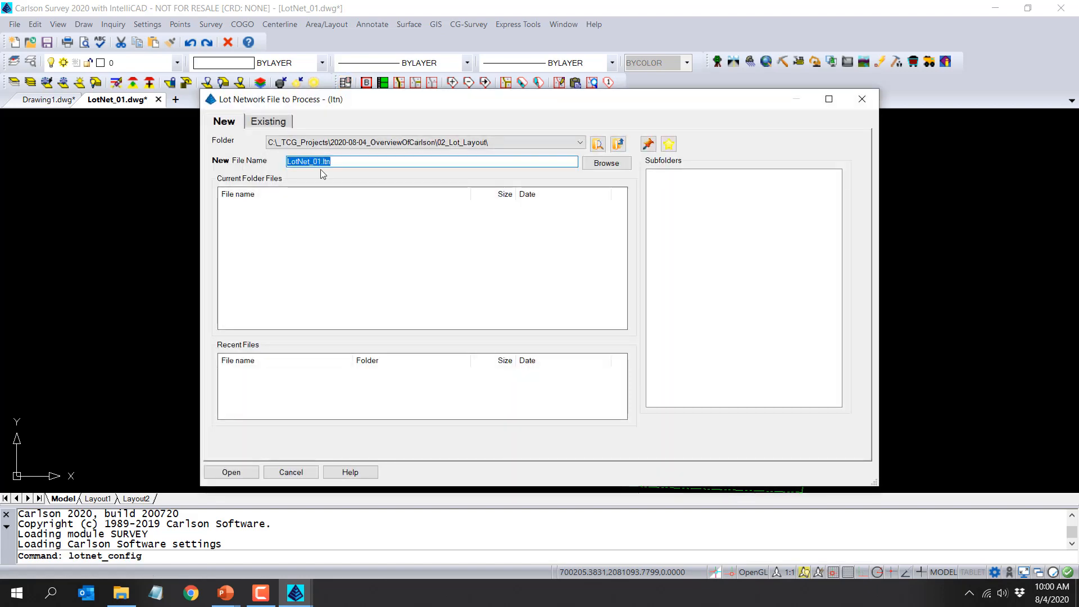
click(343, 164)
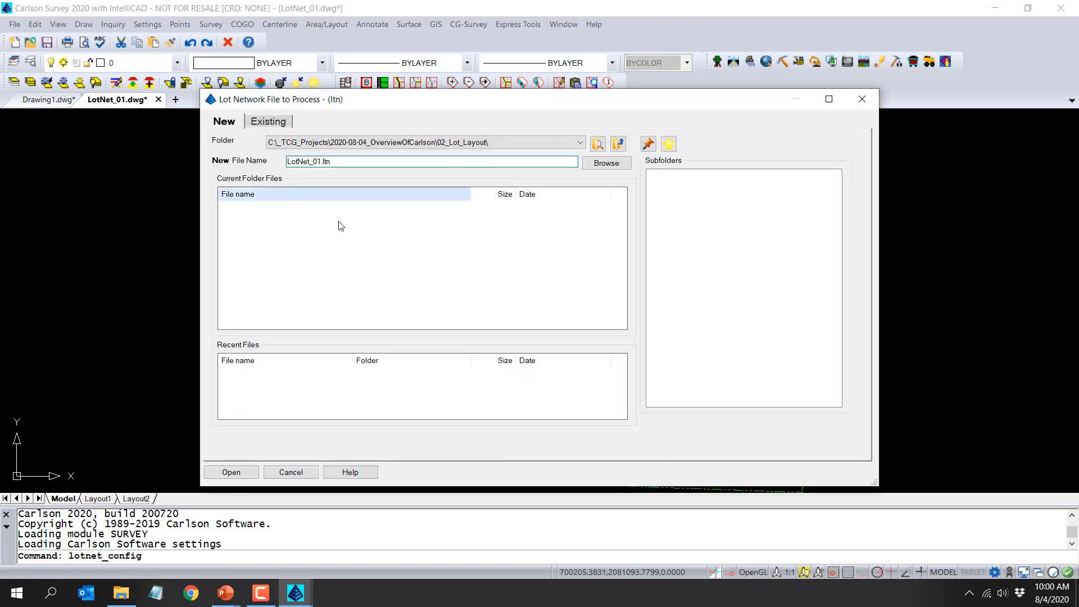
click(237, 477)
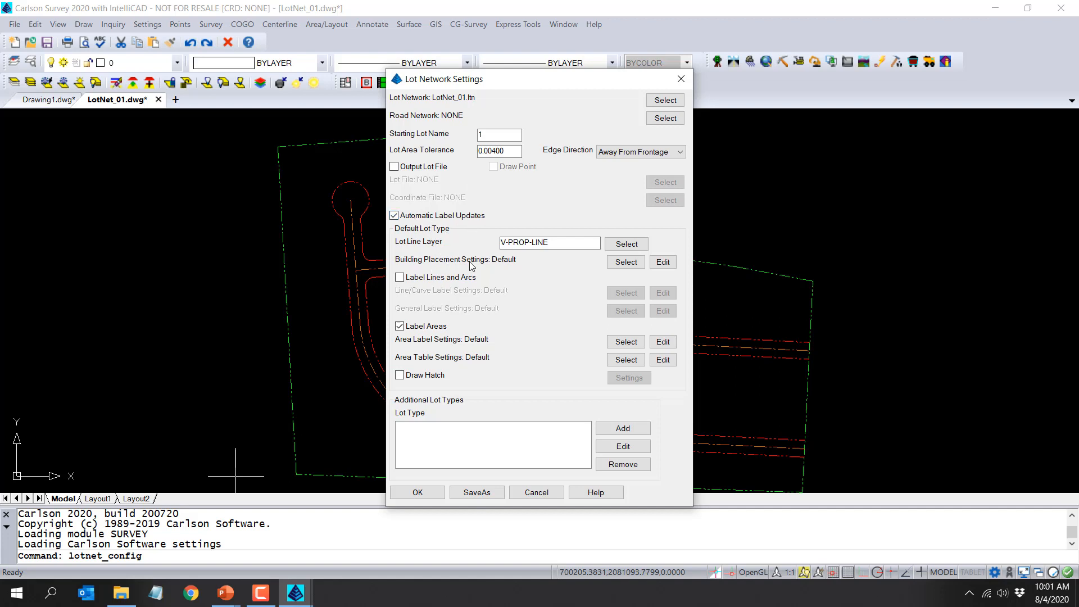
Review the default building placement settings and accept them together with the lot network settings.
click(663, 267)
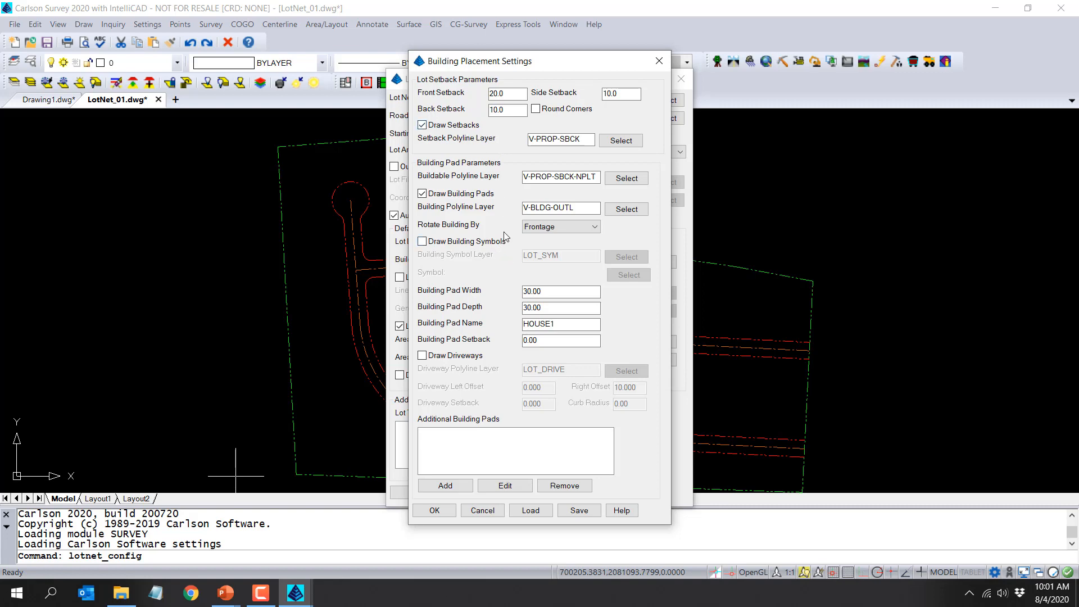
click(437, 509)
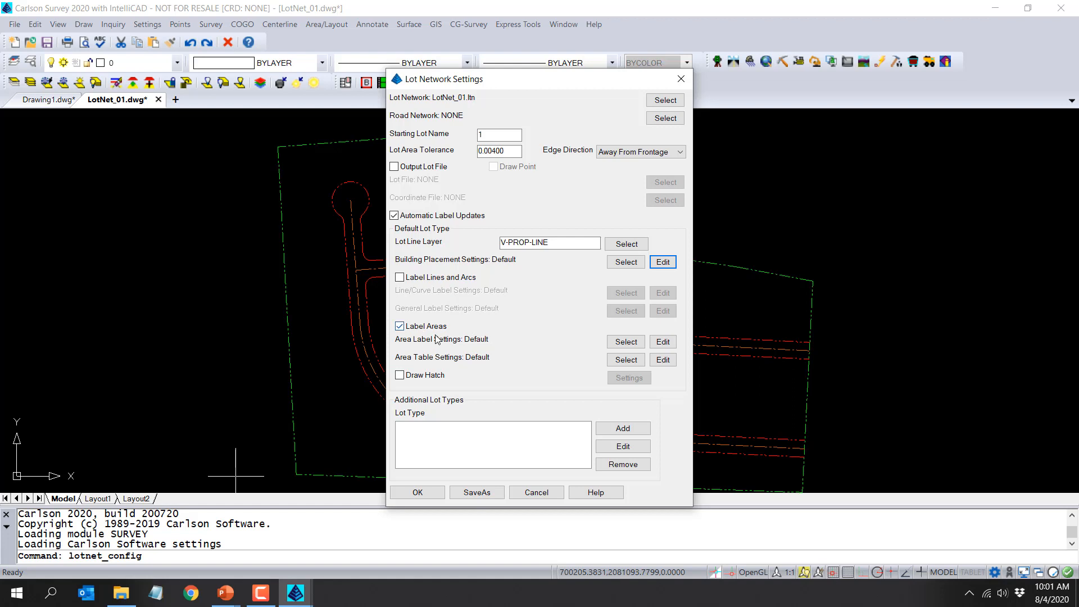
click(433, 493)
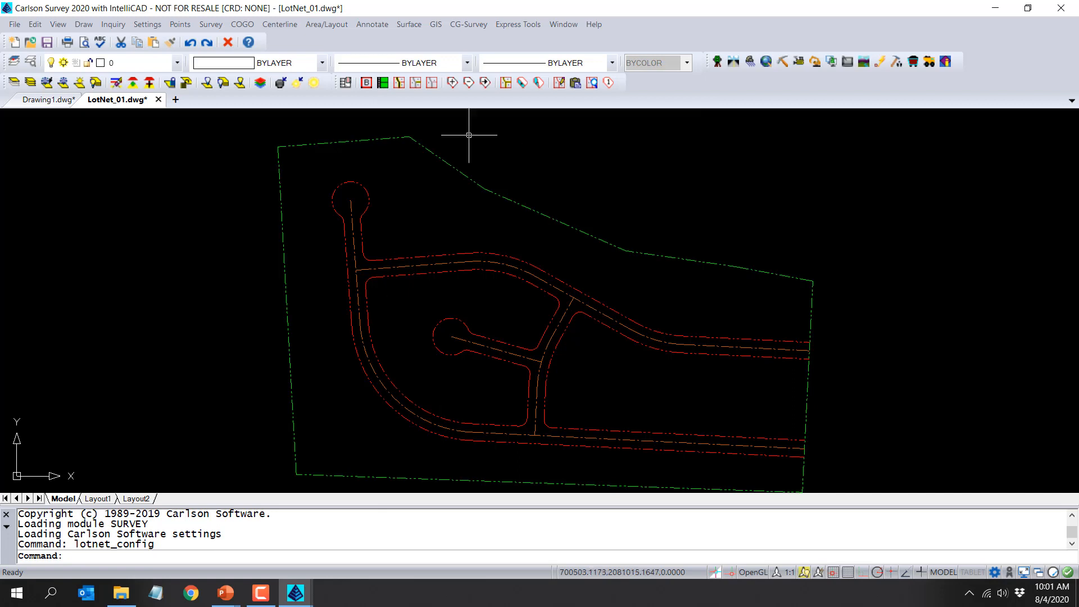
Set the green outer property polyline as the lot network's boundary.
click(366, 84)
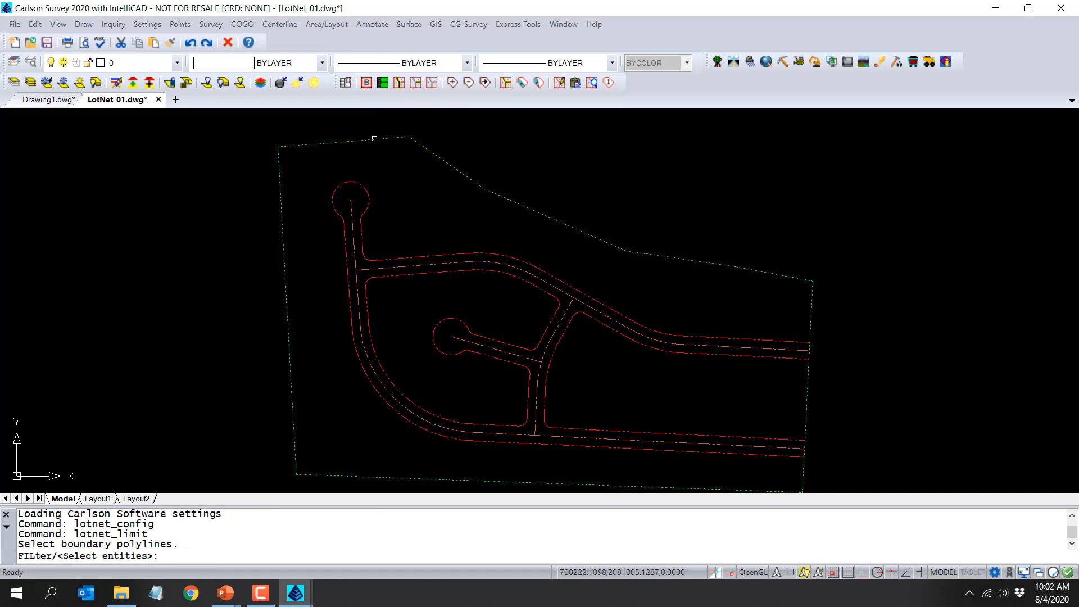
click(375, 139)
key(Return)
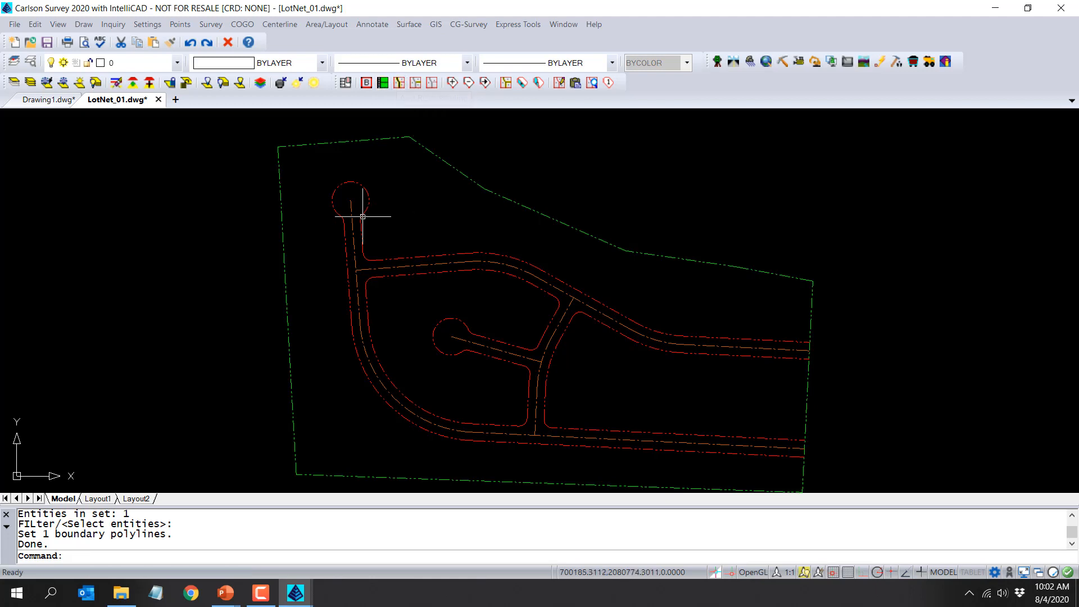
Add the three red right-of-way polylines, the outer one and both inner blocks, to the lot network model.
click(398, 83)
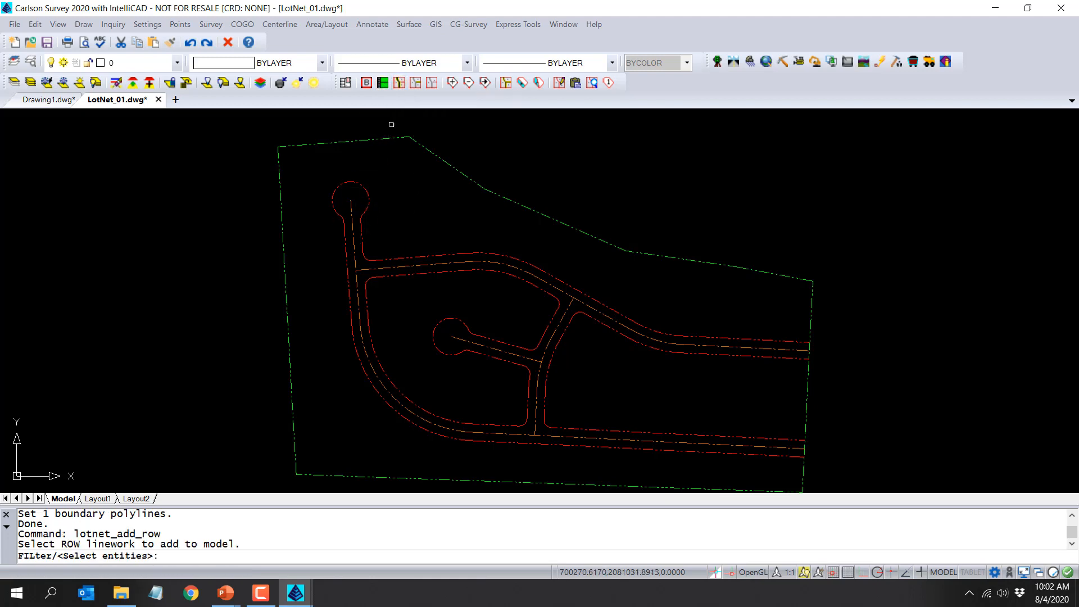
click(367, 192)
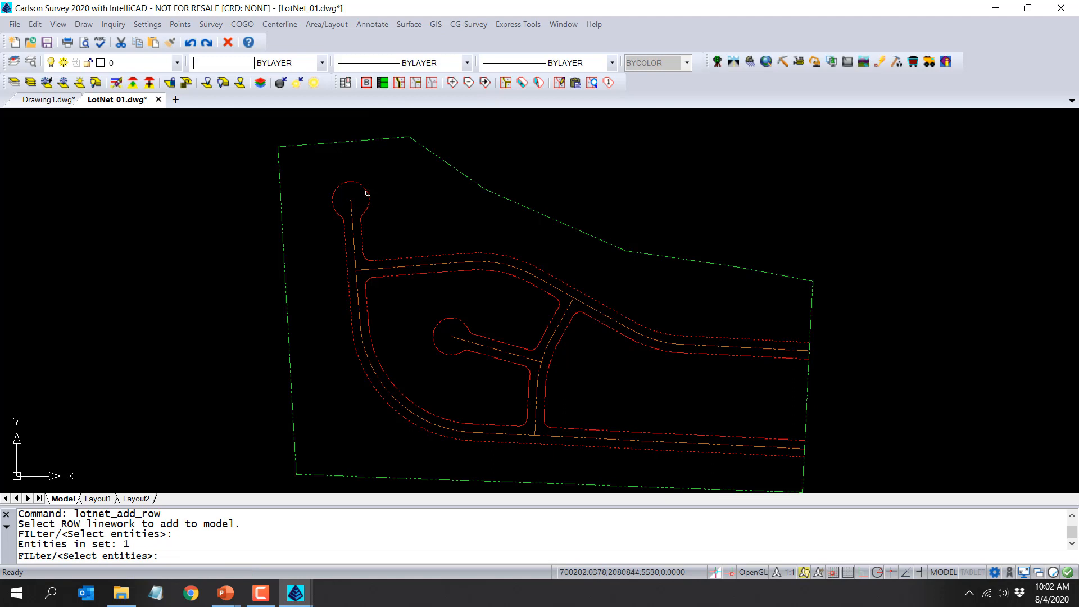
click(470, 332)
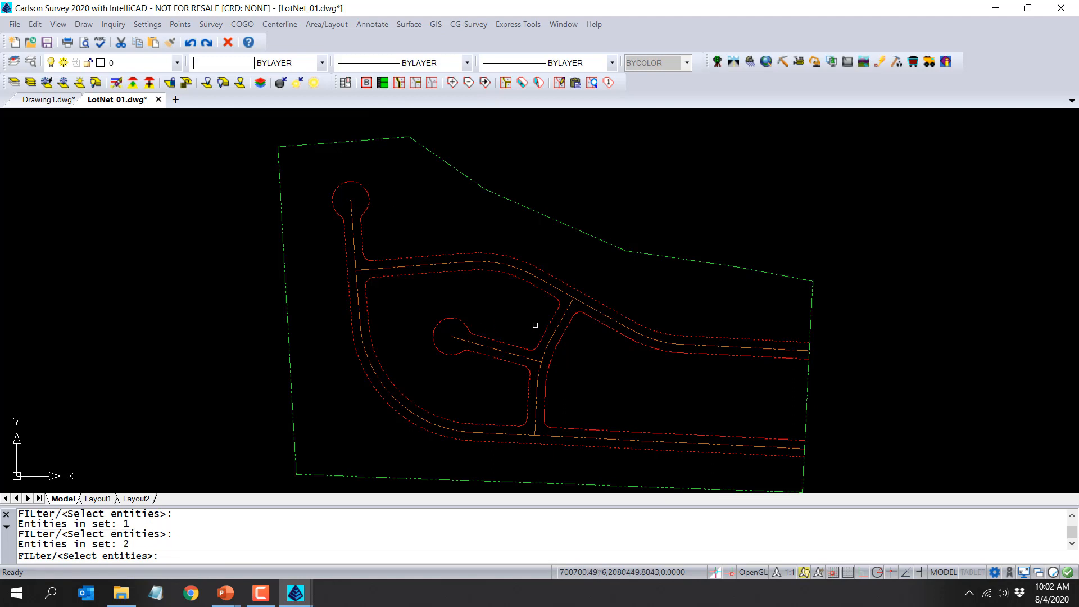
click(593, 327)
key(Return)
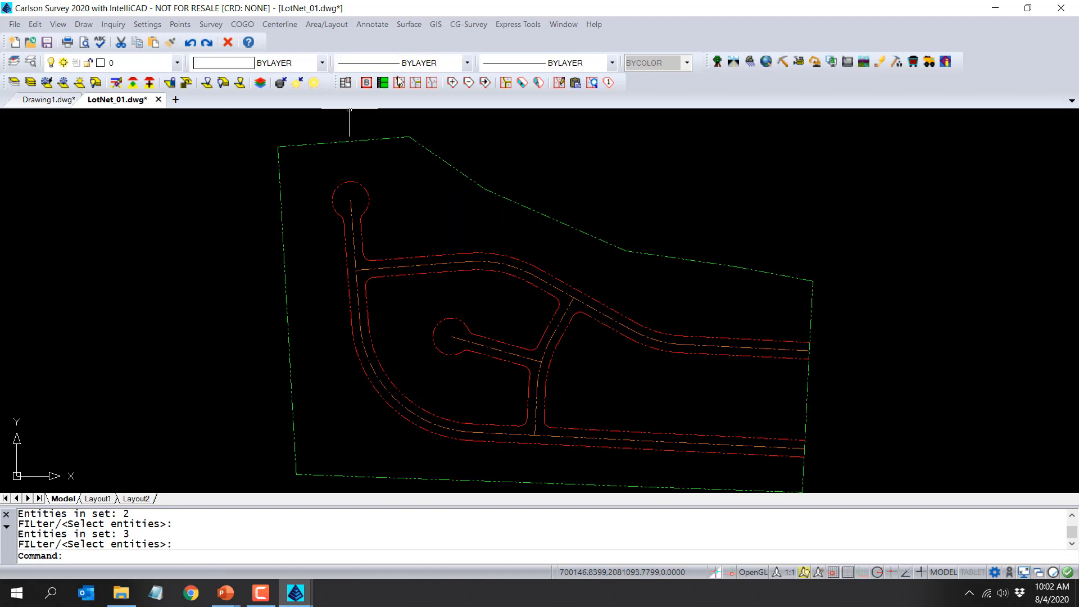
Subdivide the area outside the roads automatically with a 15000 S.F. target area and building placement check, starting lots at the southeast frontage end.
click(505, 84)
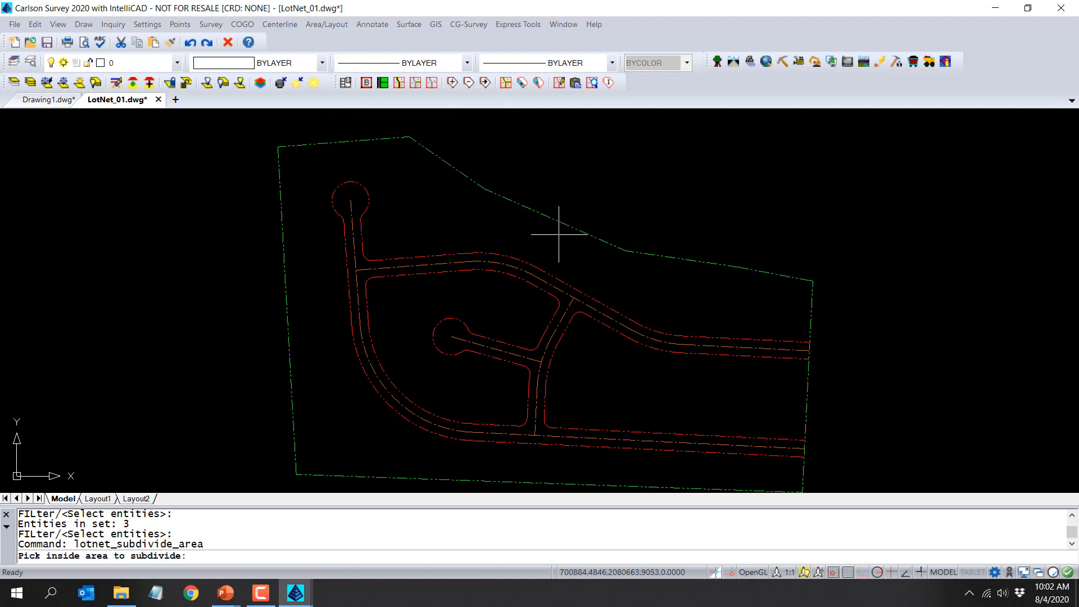
scroll(677, 270, down, 1)
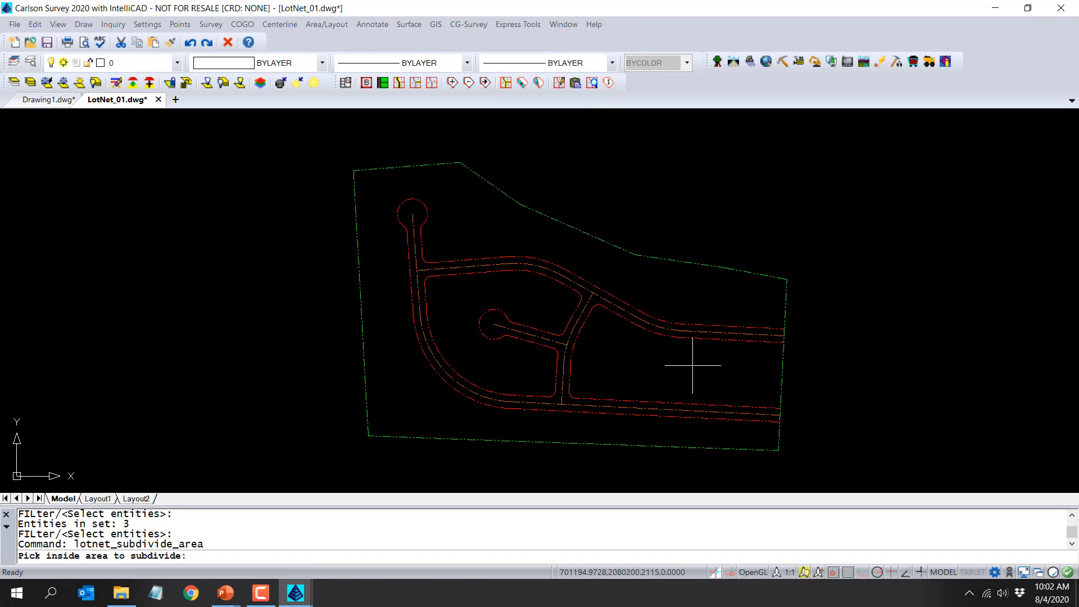
click(742, 440)
drag(548, 159, 537, 131)
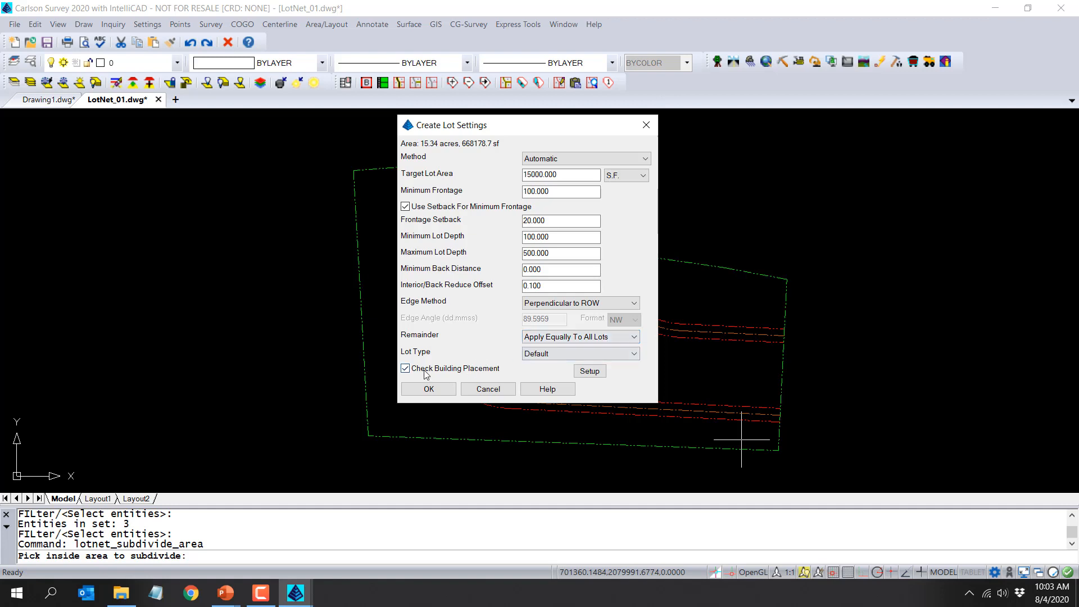
click(592, 374)
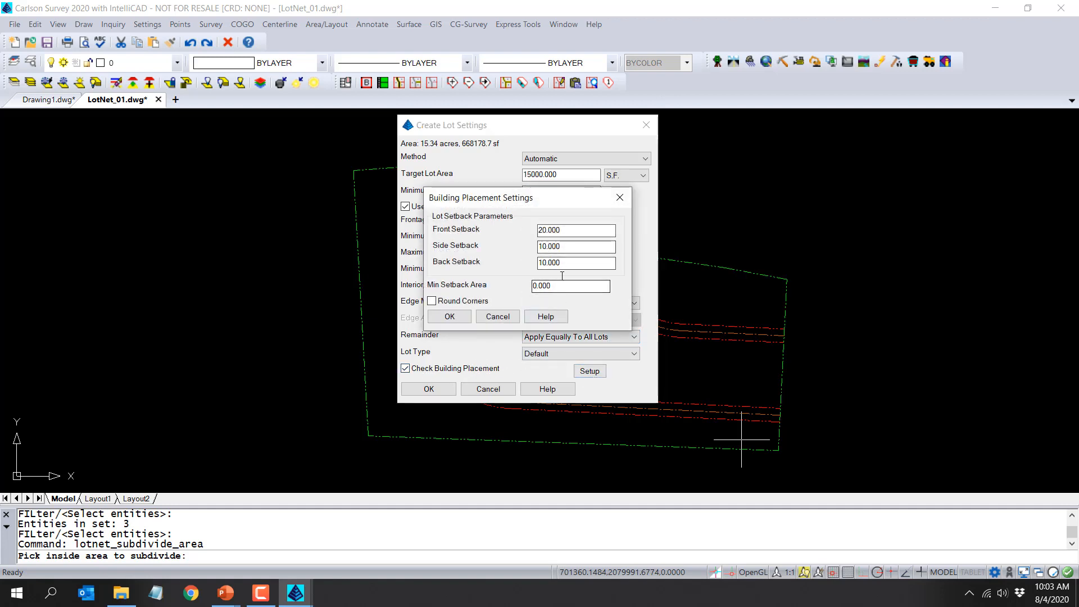
click(449, 317)
click(443, 390)
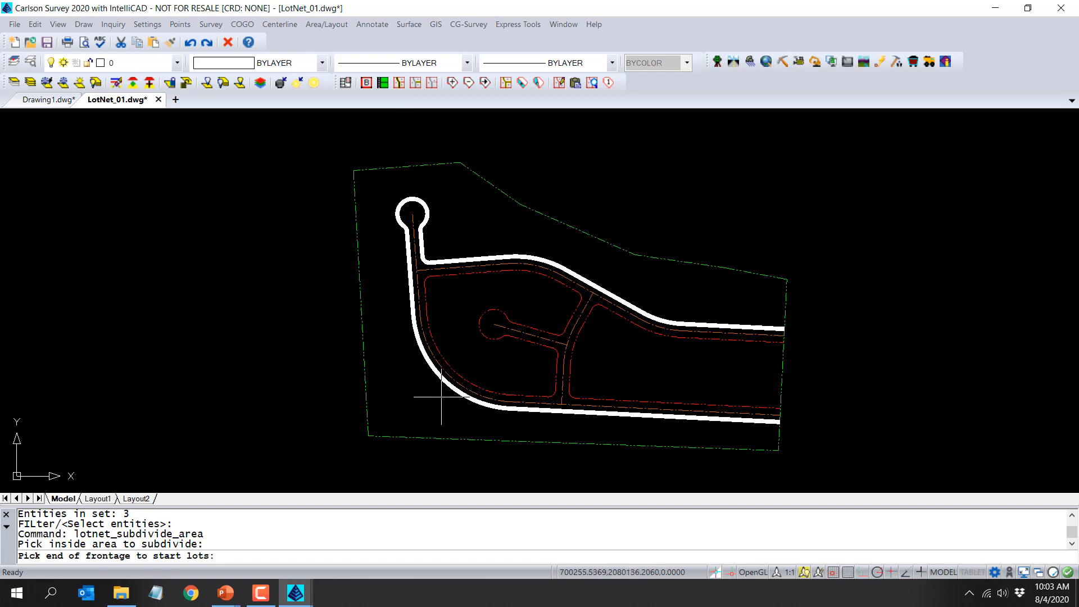
click(737, 441)
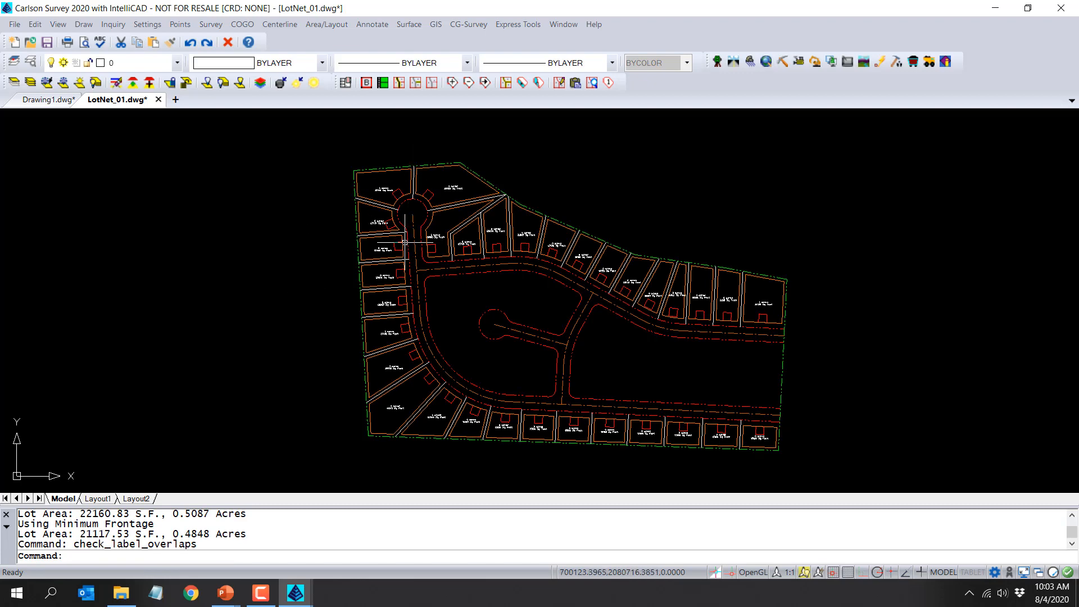
Remove the four lot edges between the northern cul-de-sac and the lots to its east from the lot network.
scroll(443, 204, up, 3)
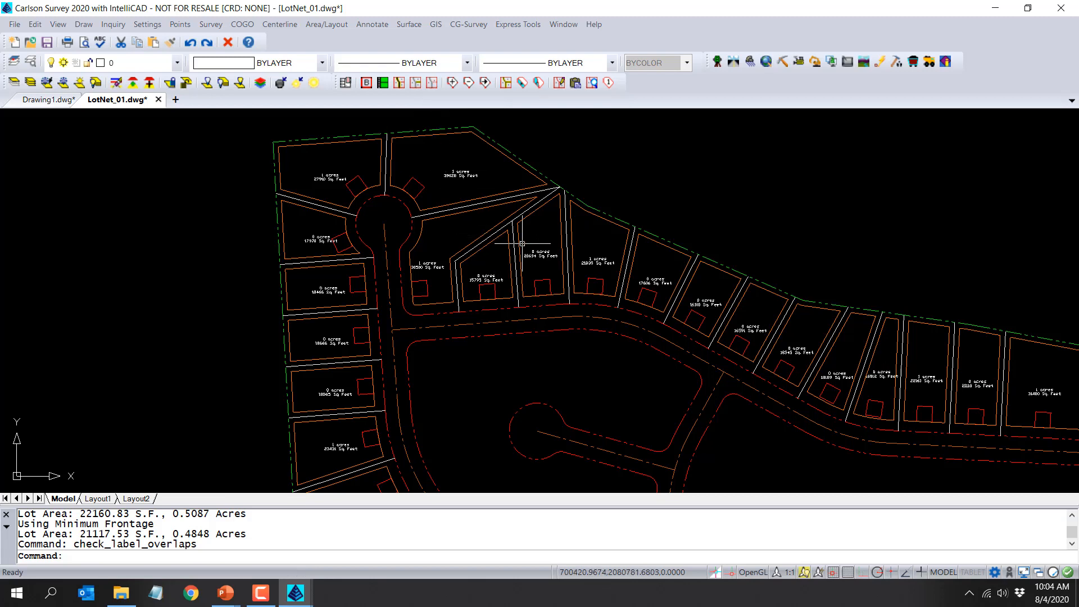
click(432, 84)
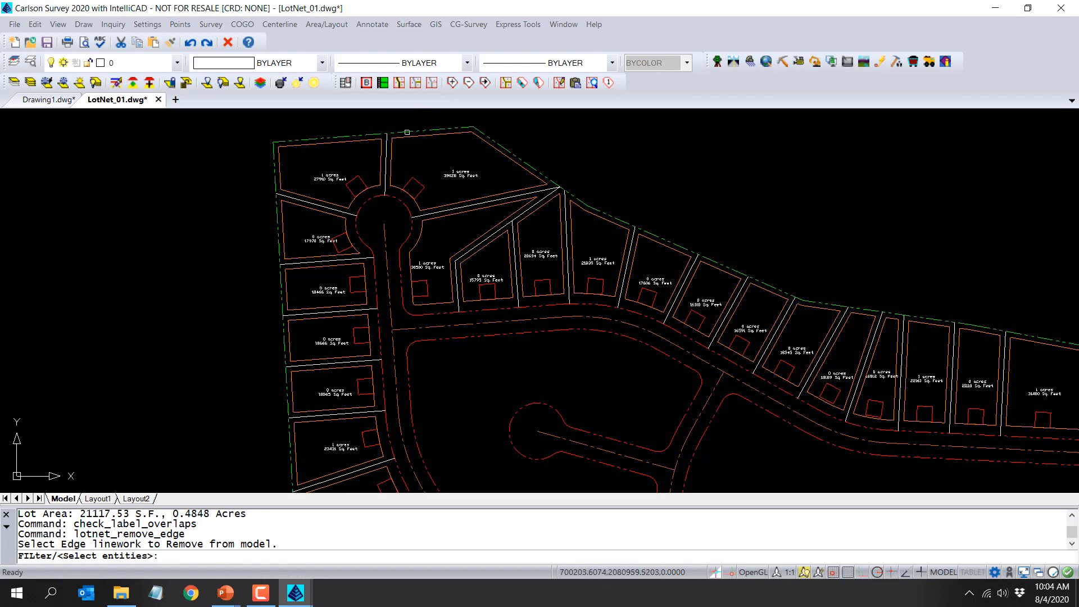
click(530, 273)
click(433, 183)
key(Return)
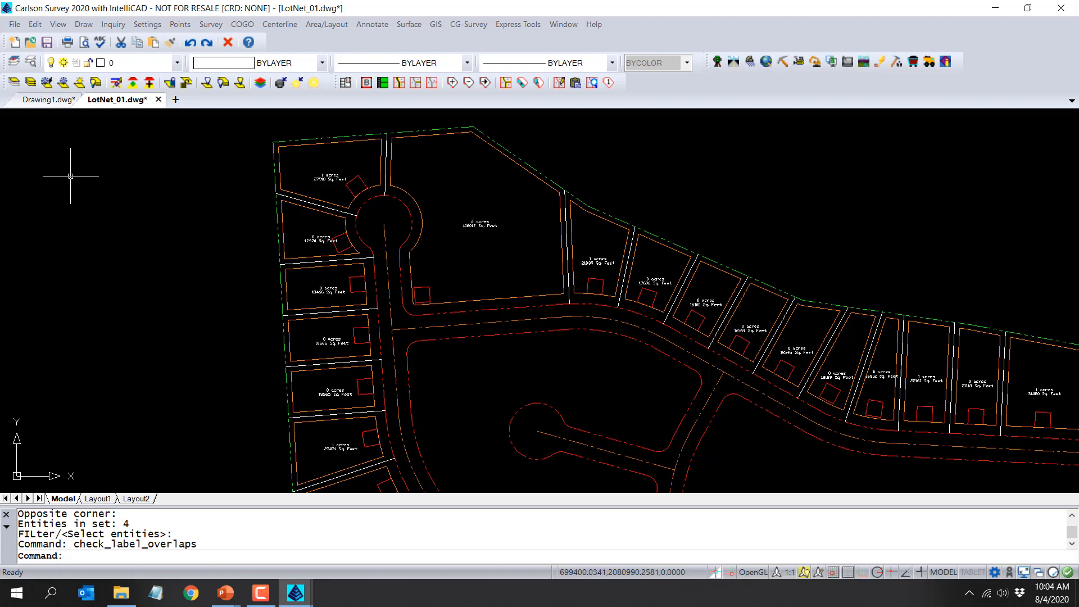
On layer V-PROP-LINE, draw a polyline from the green boundary's northern corner perpendicular to the road right-of-way south of it.
click(12, 64)
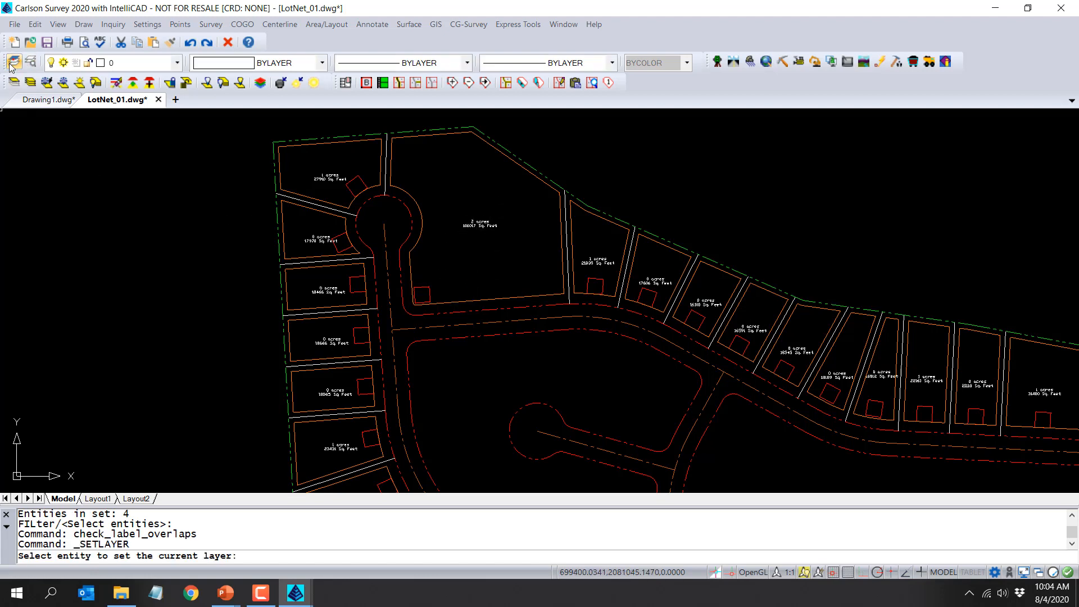
click(337, 201)
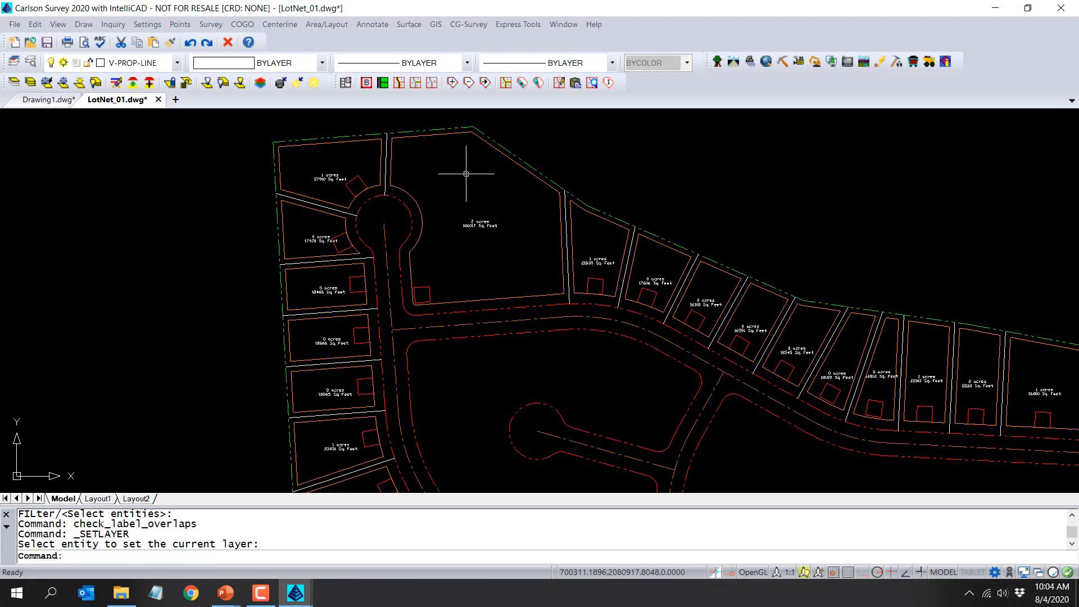
text(PL)
key(Return)
text(END)
key(Return)
click(470, 129)
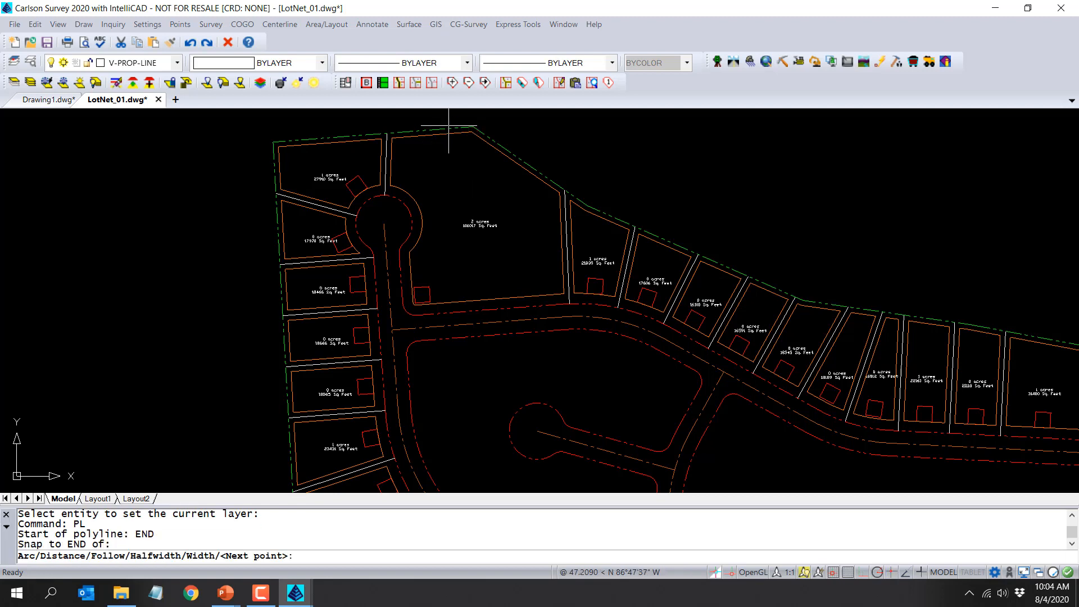
shift+right_click(462, 195)
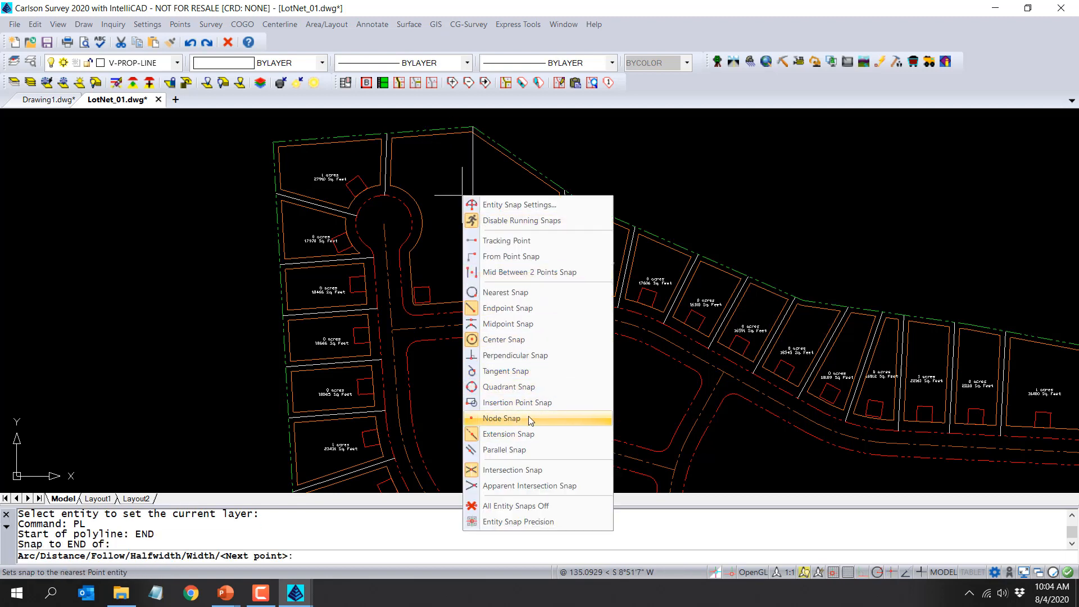
click(516, 356)
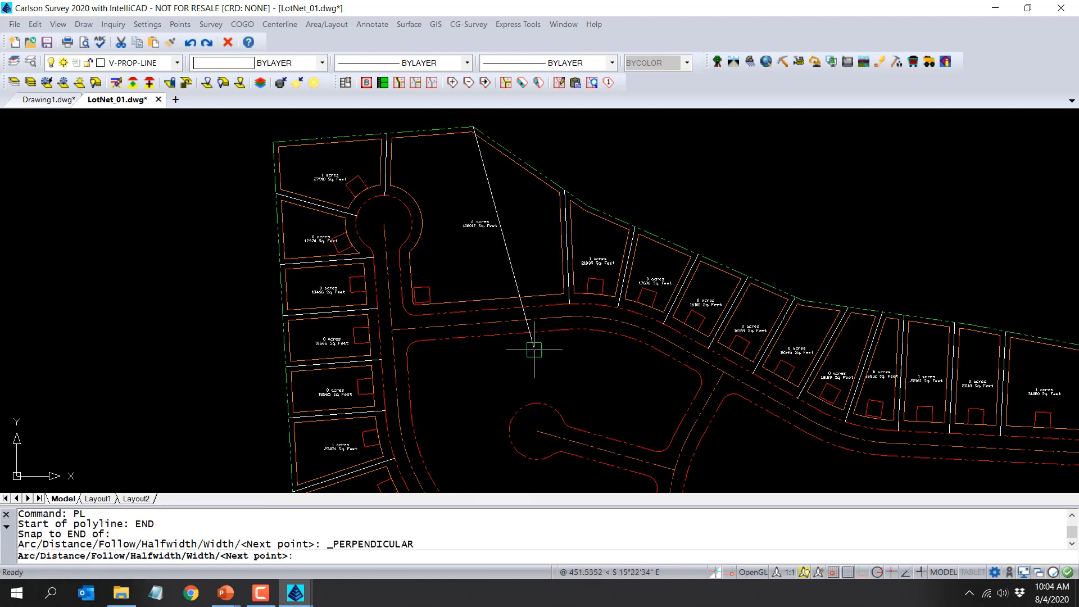
click(531, 313)
key(Return)
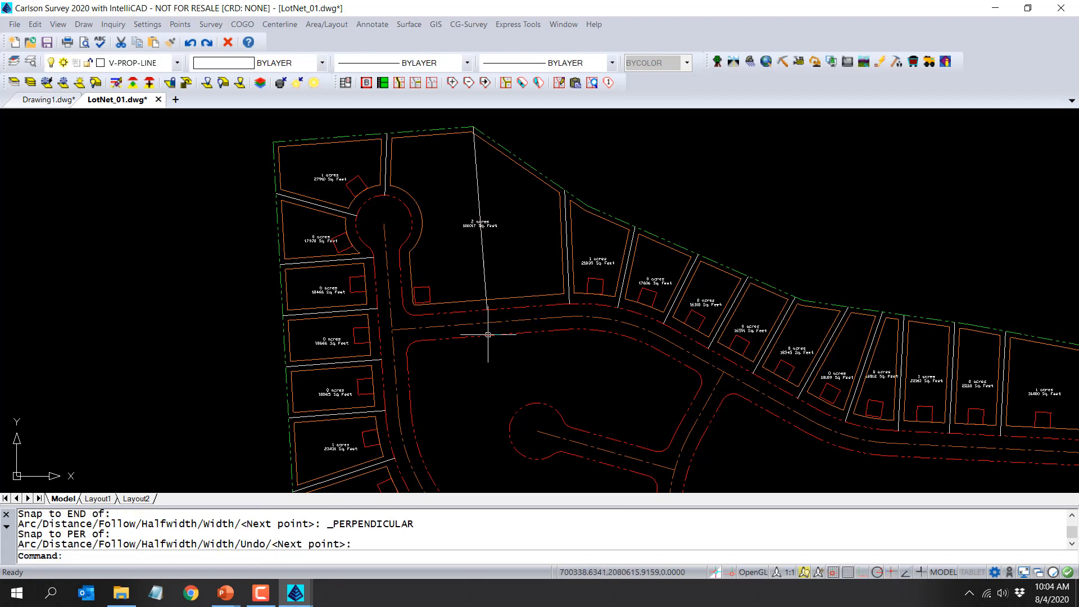
Draw a second polyline from the northern cul-de-sac's center to the nearest point on the new lot line east of it.
key(Return)
key(Return)
key(Return)
key(Return)
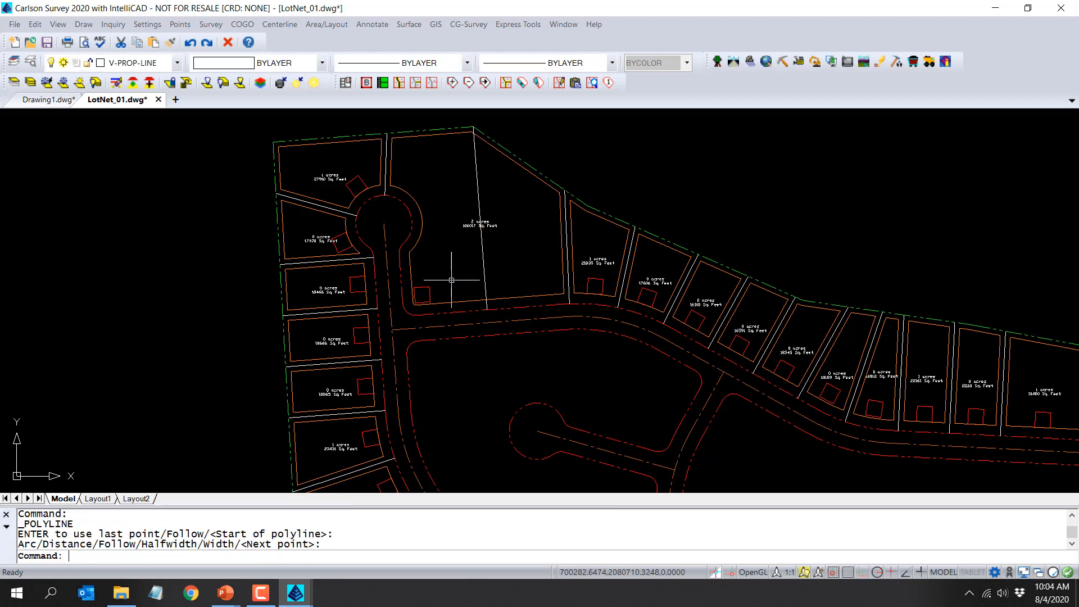
text(CEN)
key(Return)
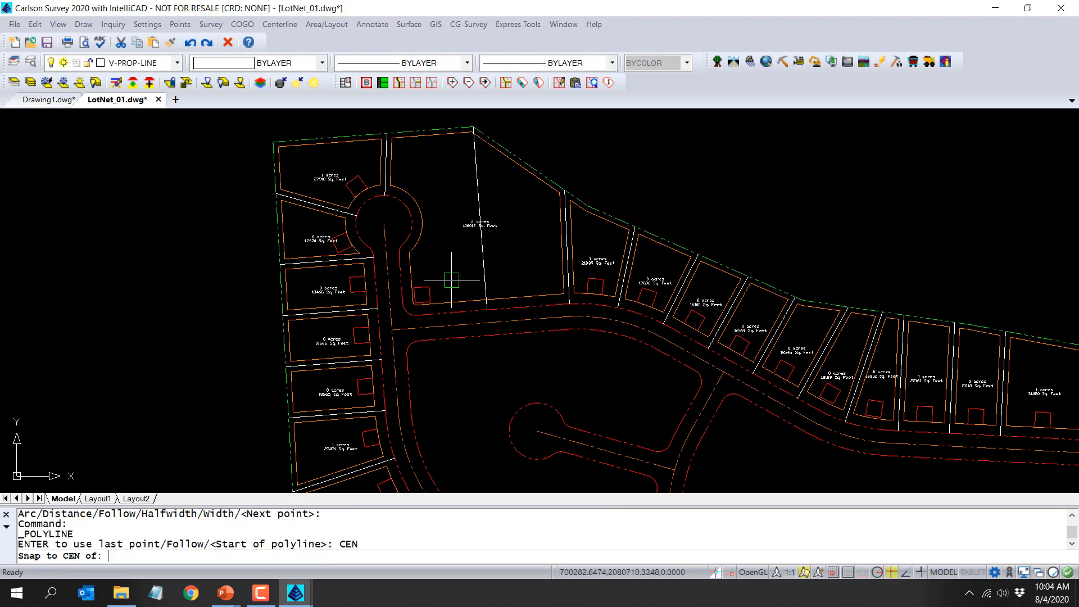
click(416, 220)
text(NEA)
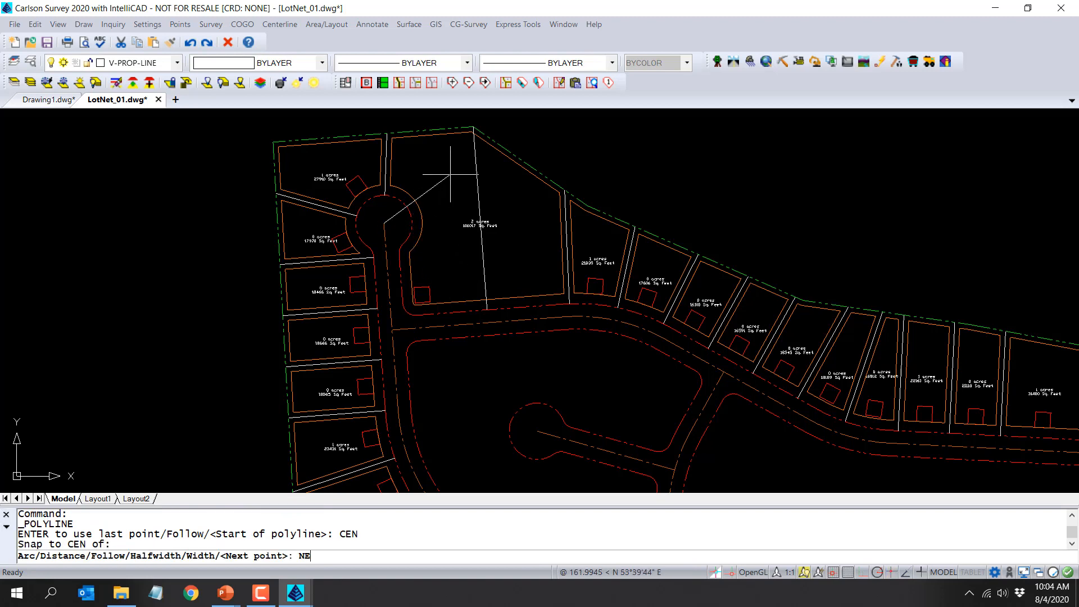
key(Return)
click(477, 195)
key(Return)
Trim the second lot line back to the cul-de-sac's red right-of-way.
text(TR)
key(Return)
click(399, 225)
key(Return)
click(395, 220)
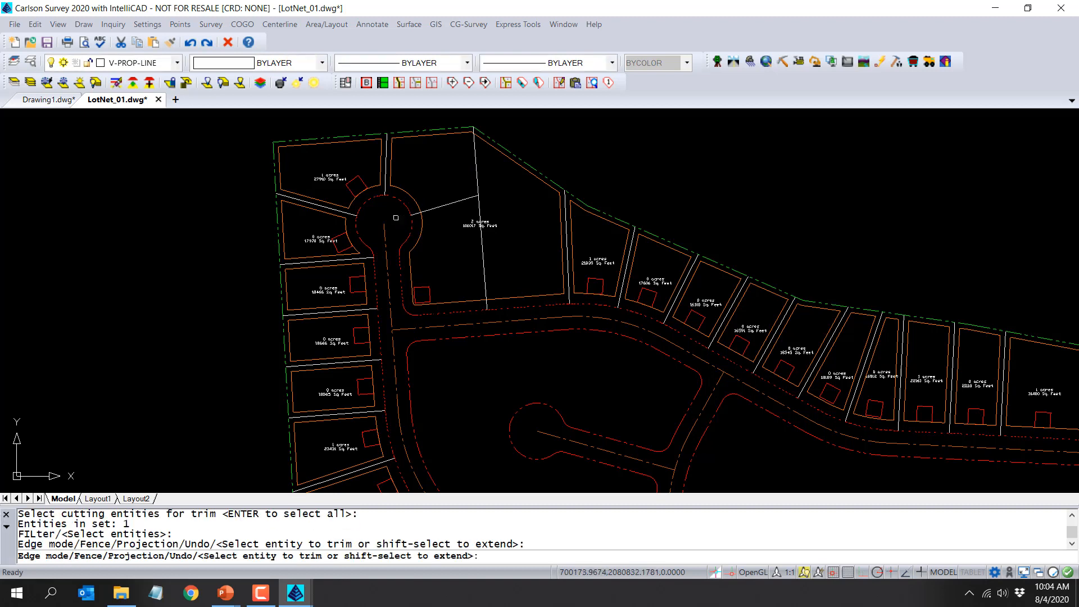
key(Return)
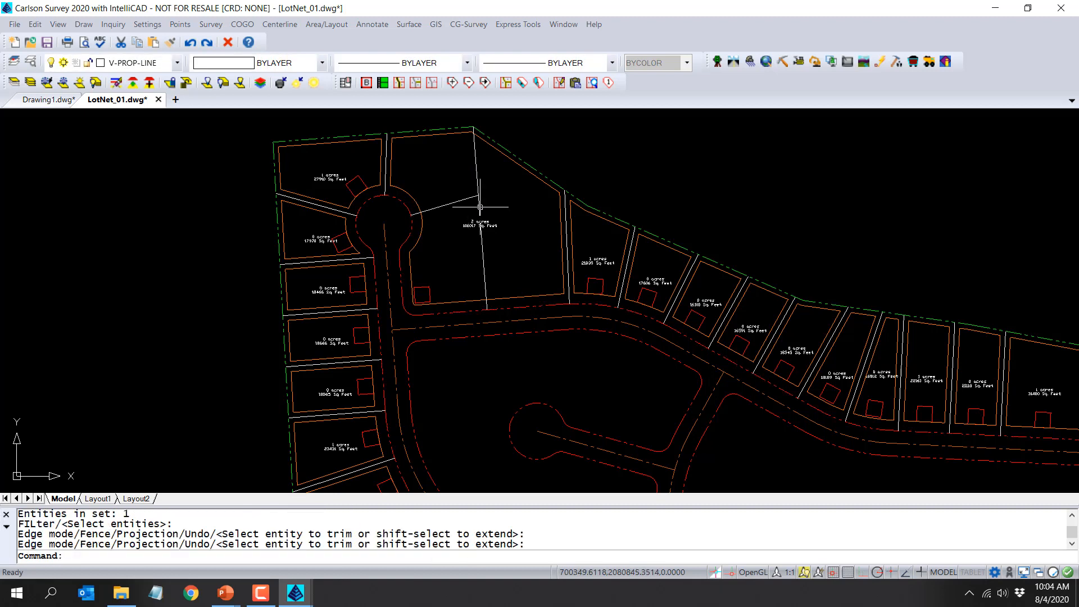
Add the two new lot lines east of the cul-de-sac to the lot network model as edges.
click(416, 83)
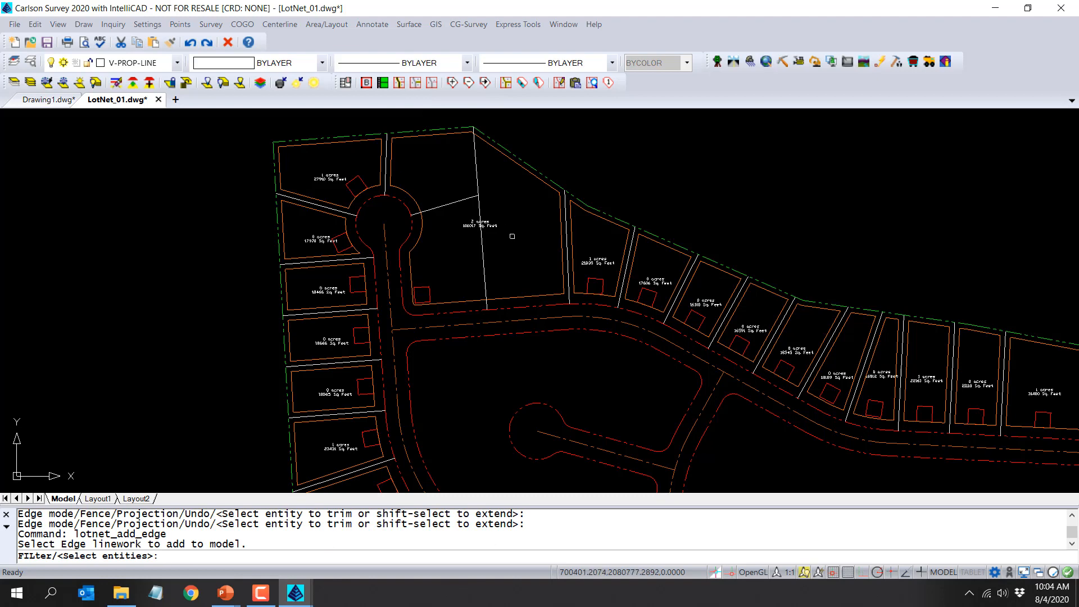
click(510, 228)
click(462, 180)
key(Return)
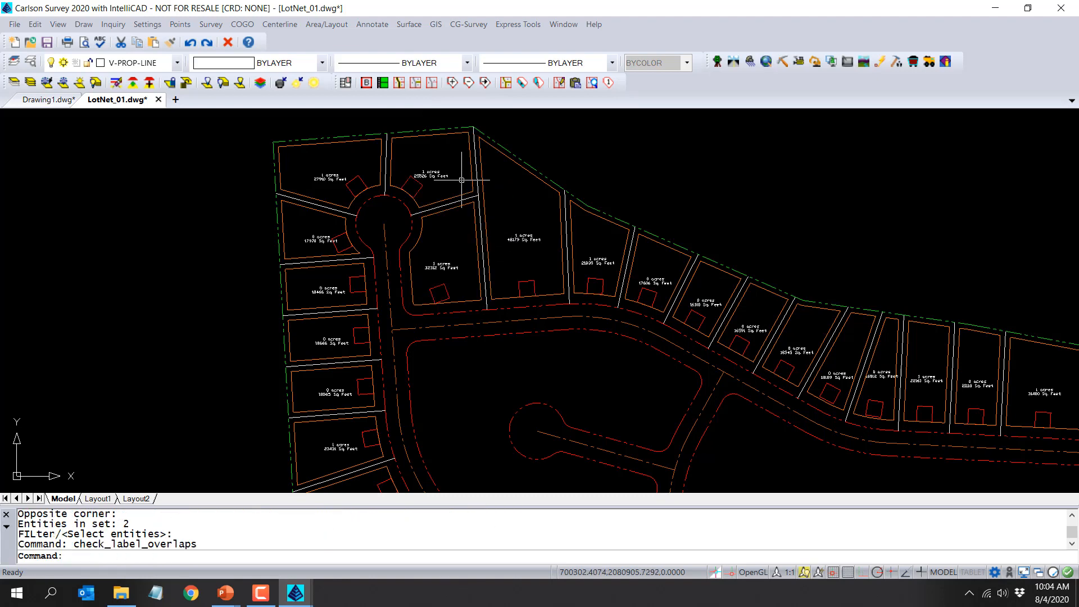
scroll(436, 273, down, 3)
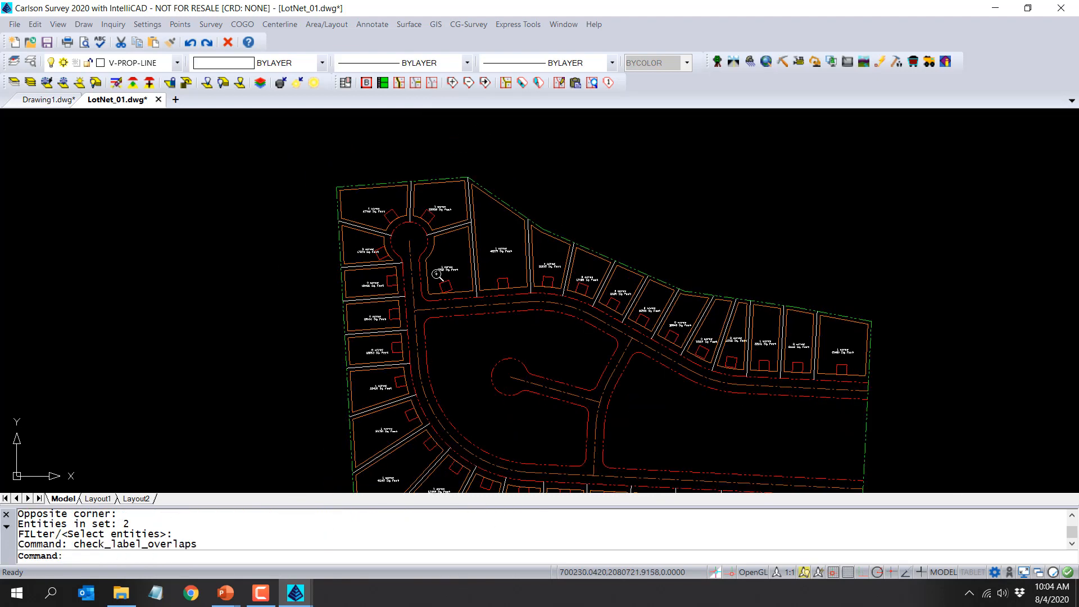
middle_drag(436, 274, 309, 245)
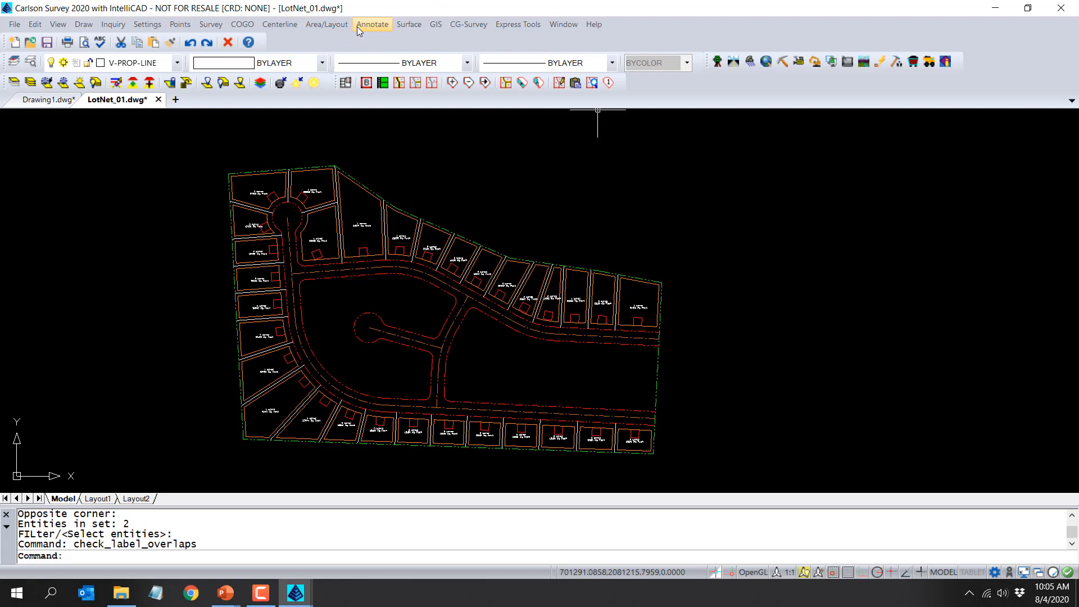
click(332, 25)
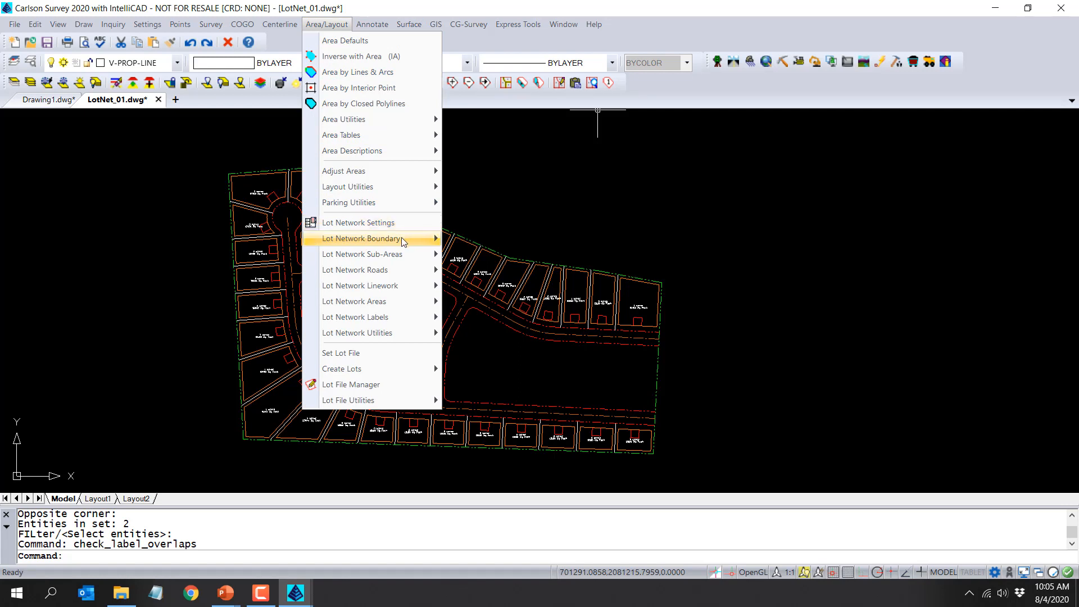
mouse_move(403, 240)
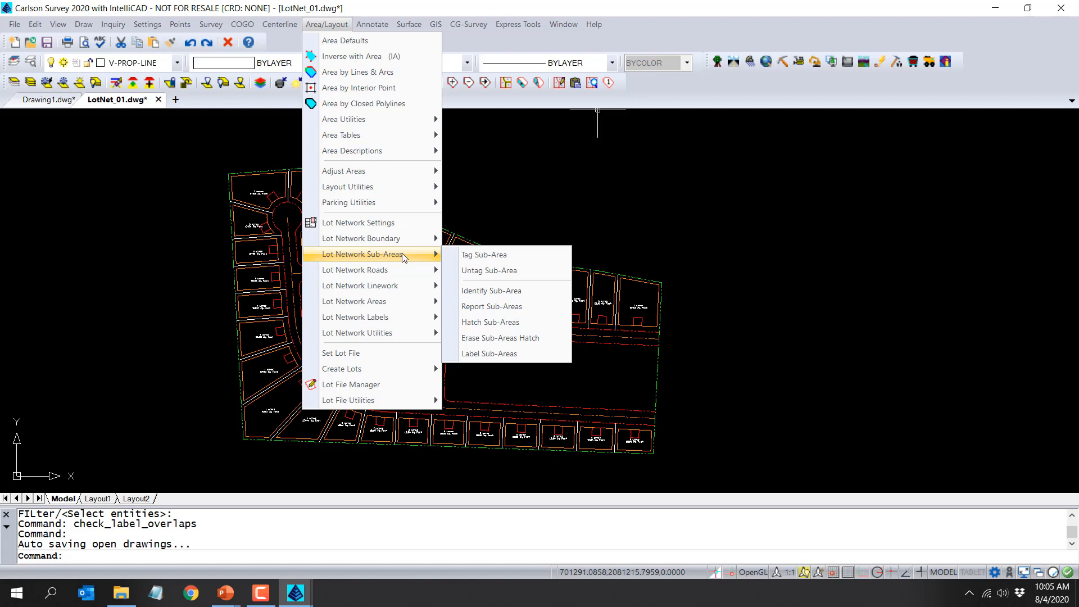
click(502, 199)
click(470, 175)
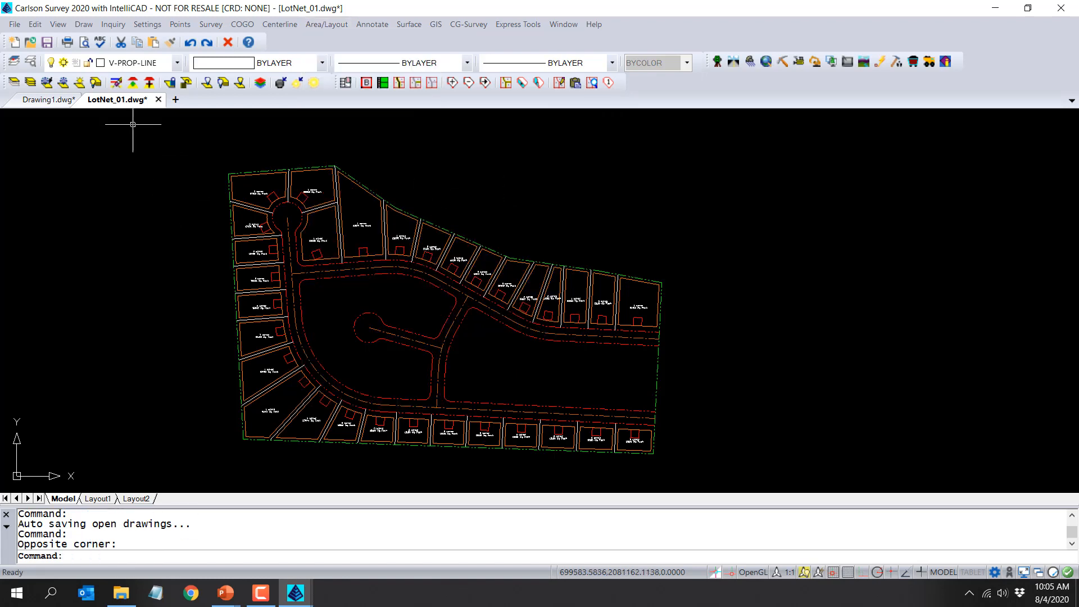
Save LotNet_01.dwg and close it.
click(46, 43)
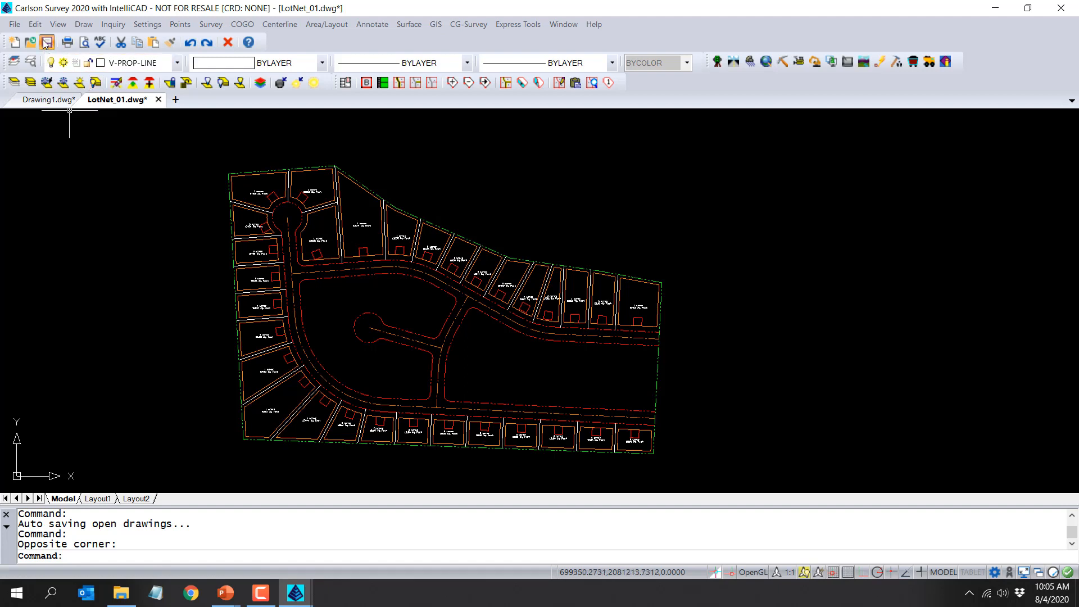
click(155, 99)
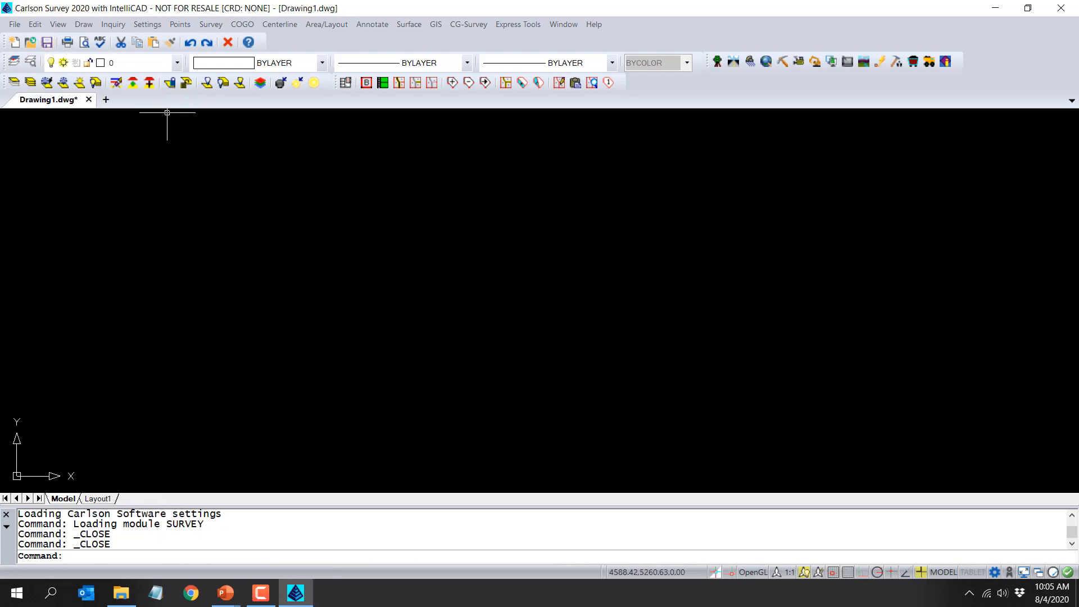
Open the drawing ElevatePolylines_Sandbox.dwg from the 03_SiteGrading folder.
click(30, 42)
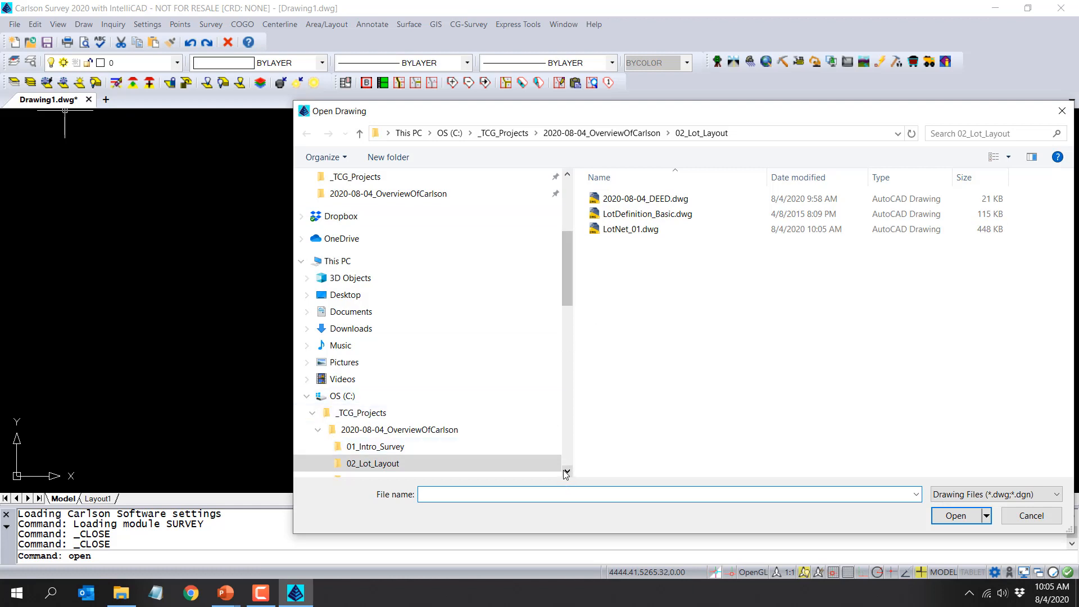
click(566, 472)
click(372, 403)
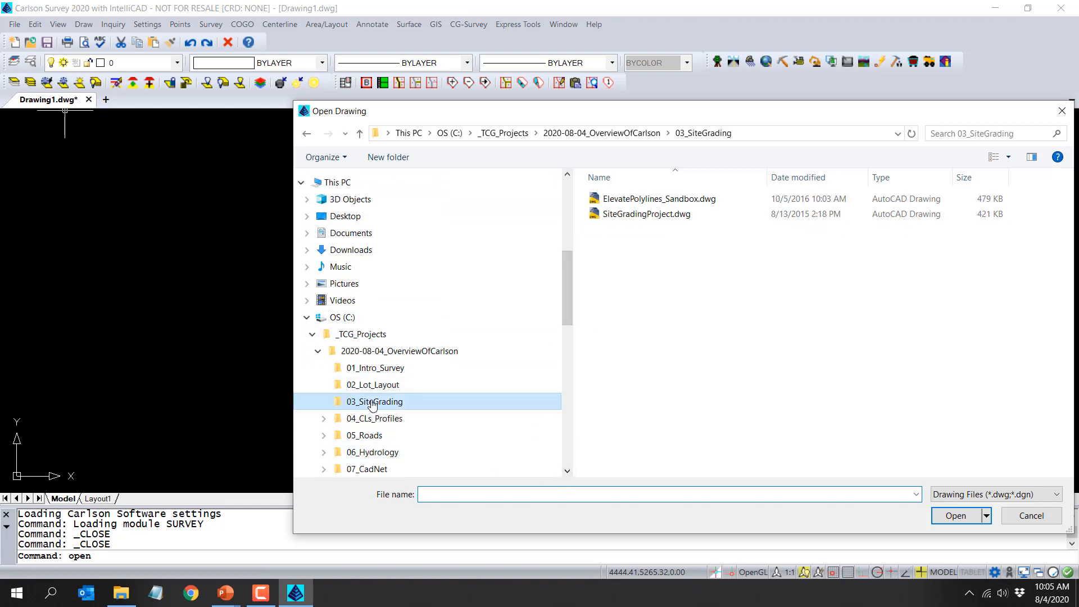
click(968, 522)
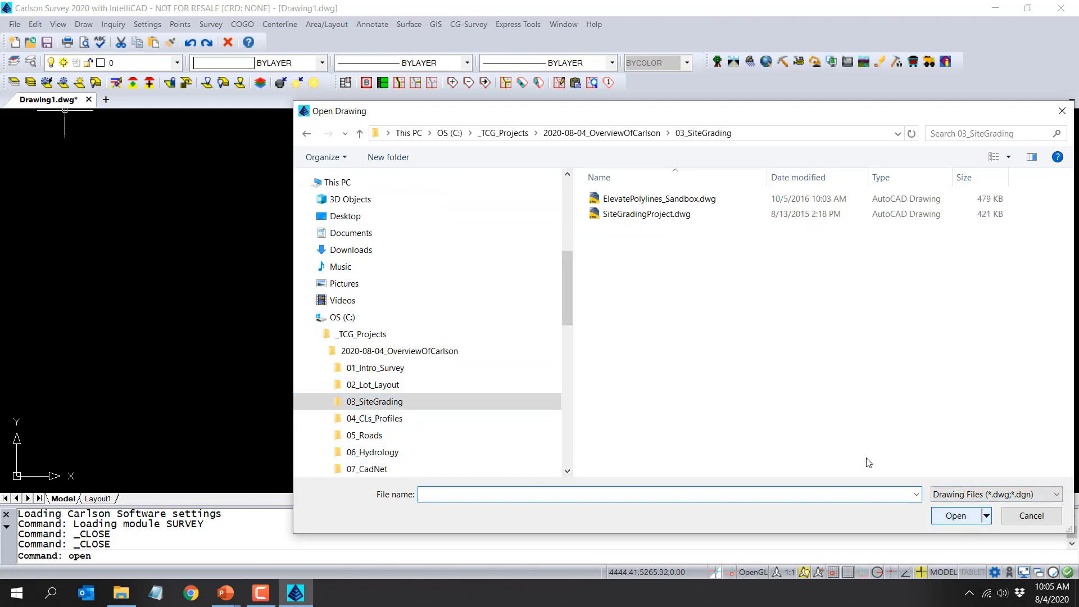
click(674, 200)
click(957, 514)
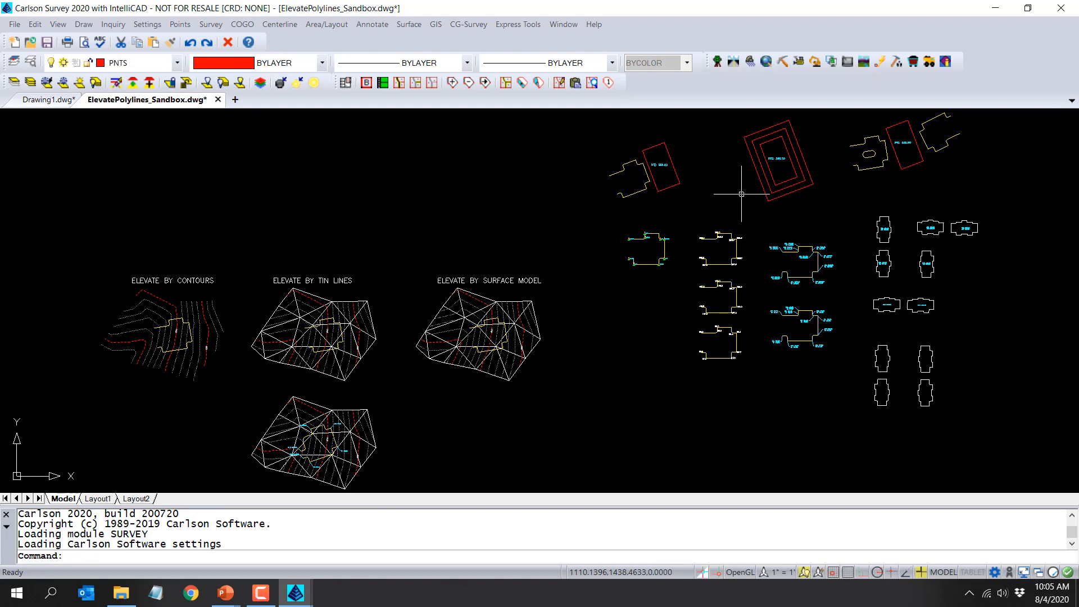
Move the module toolbar beside the standard tools and switch to the Civil module.
mouse_move(768, 231)
middle_down()
mouse_move(703, 262)
mouse_move(381, 264)
middle_up()
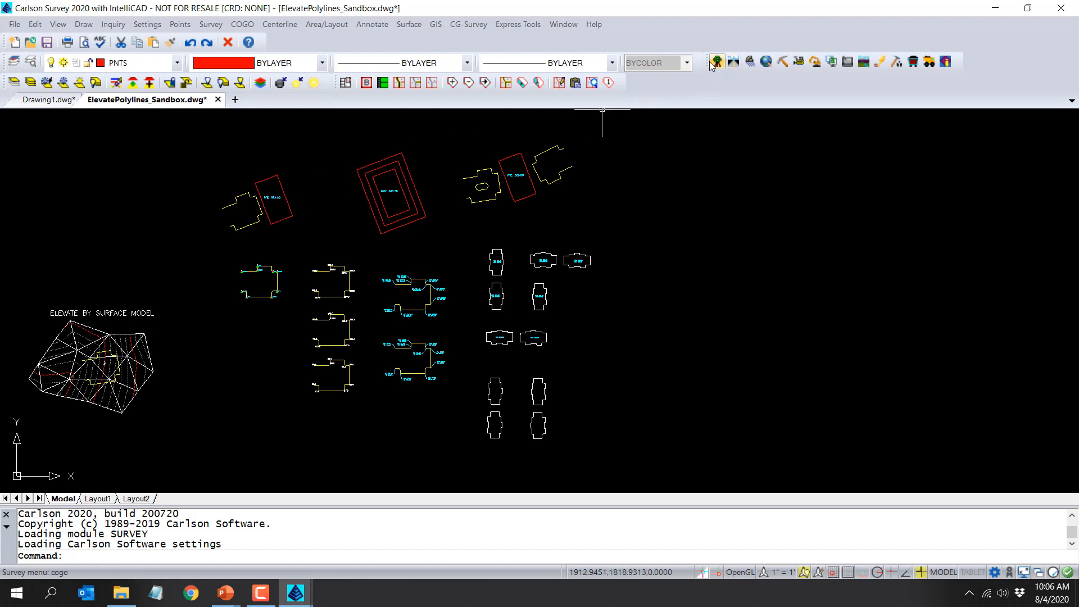
drag(705, 60, 337, 40)
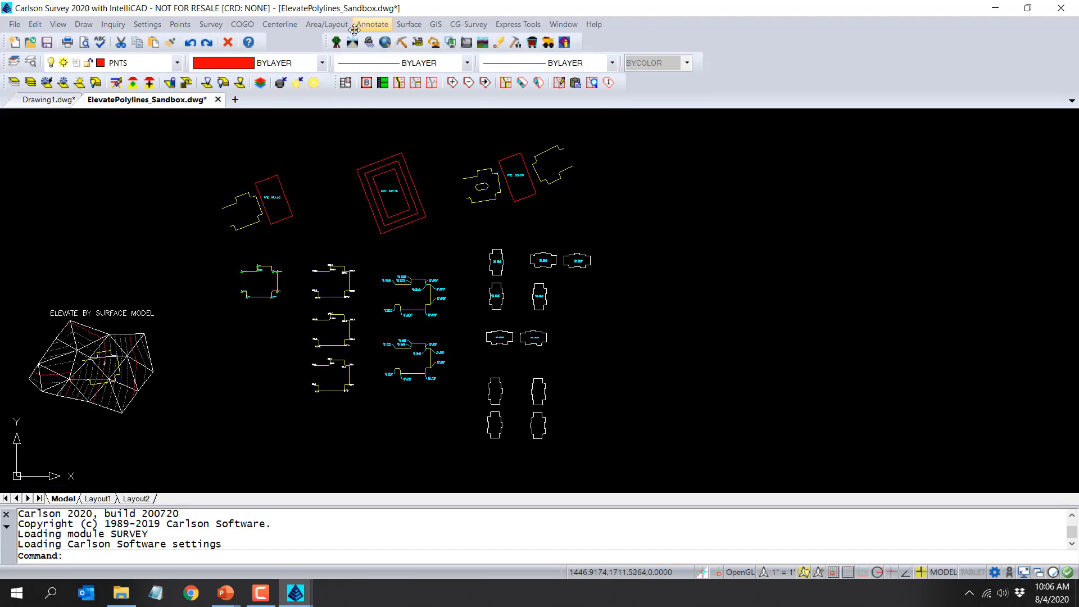
click(354, 46)
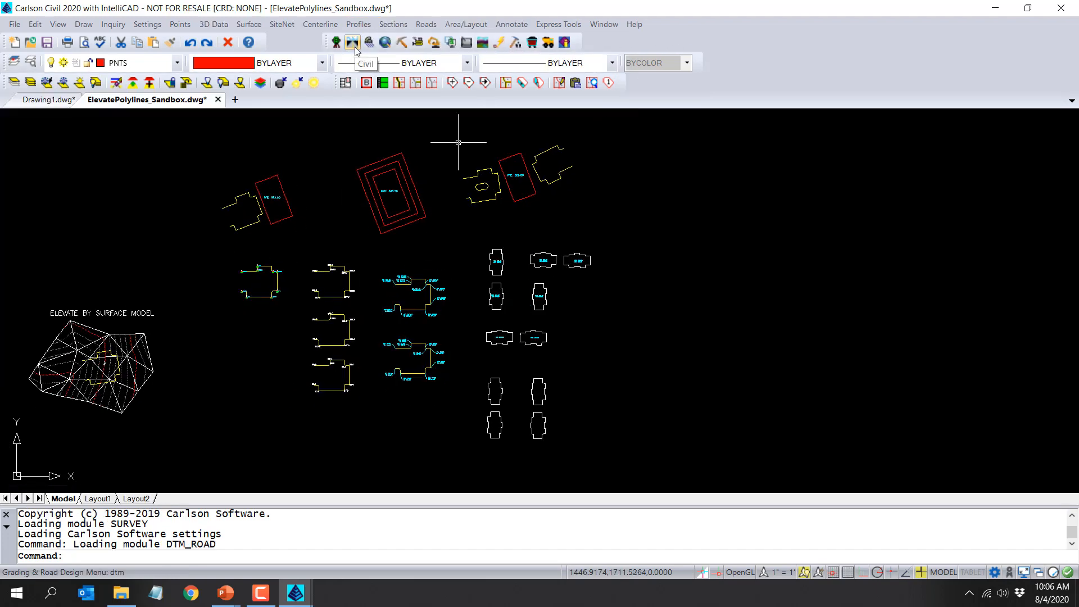
click(203, 25)
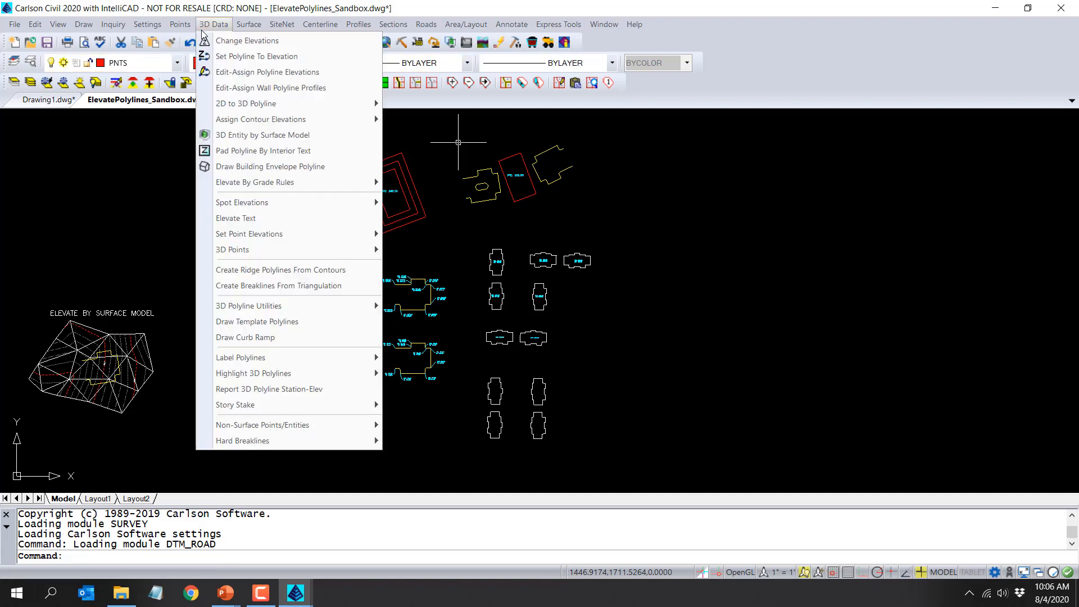
mouse_move(212, 106)
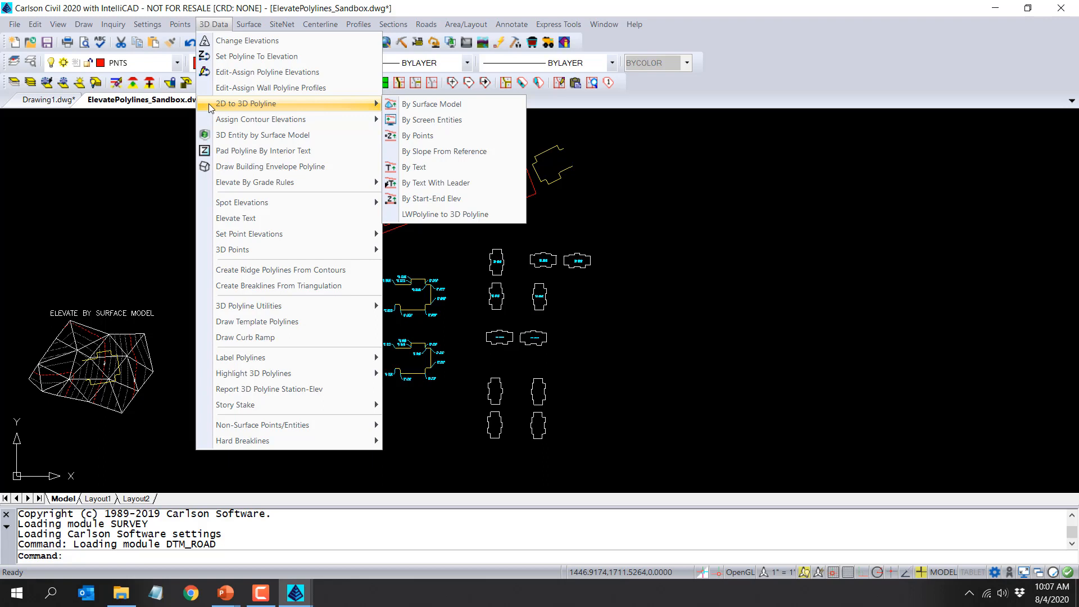
click(204, 6)
Turn on the Inspector and check the yellow back-of-curb polyline and its numbered points for elevations, selecting the polyline to examine its vertices.
scroll(261, 303, up, 5)
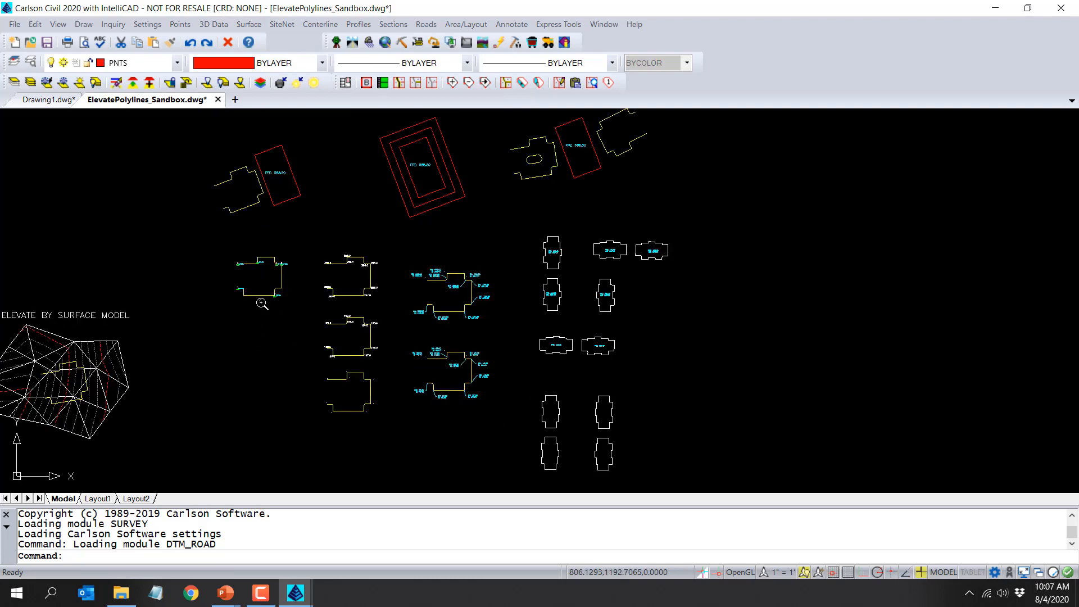
scroll(257, 177, up, 6)
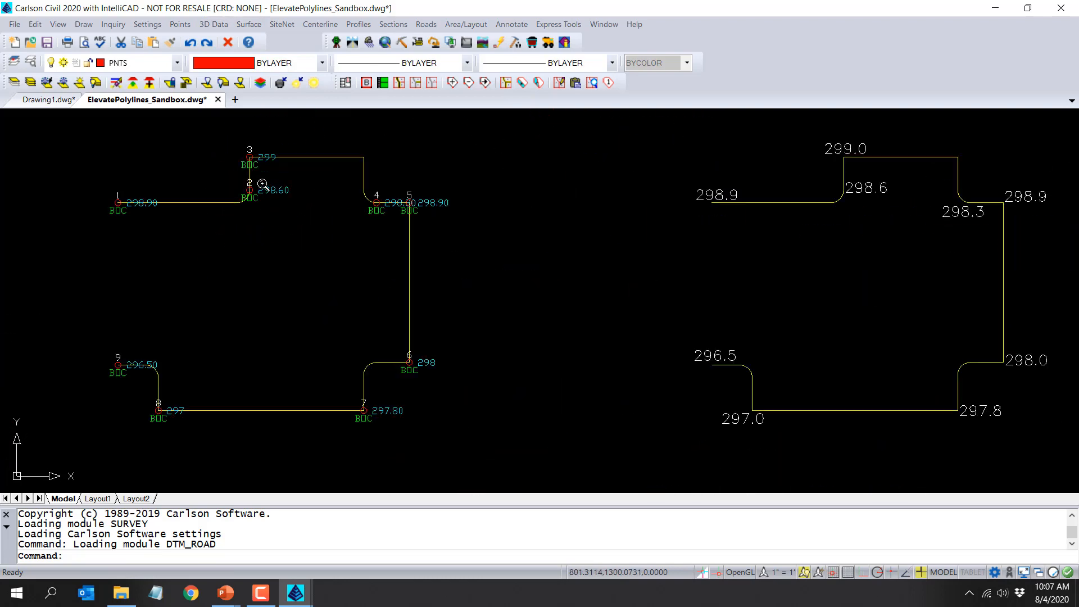
click(113, 25)
click(134, 103)
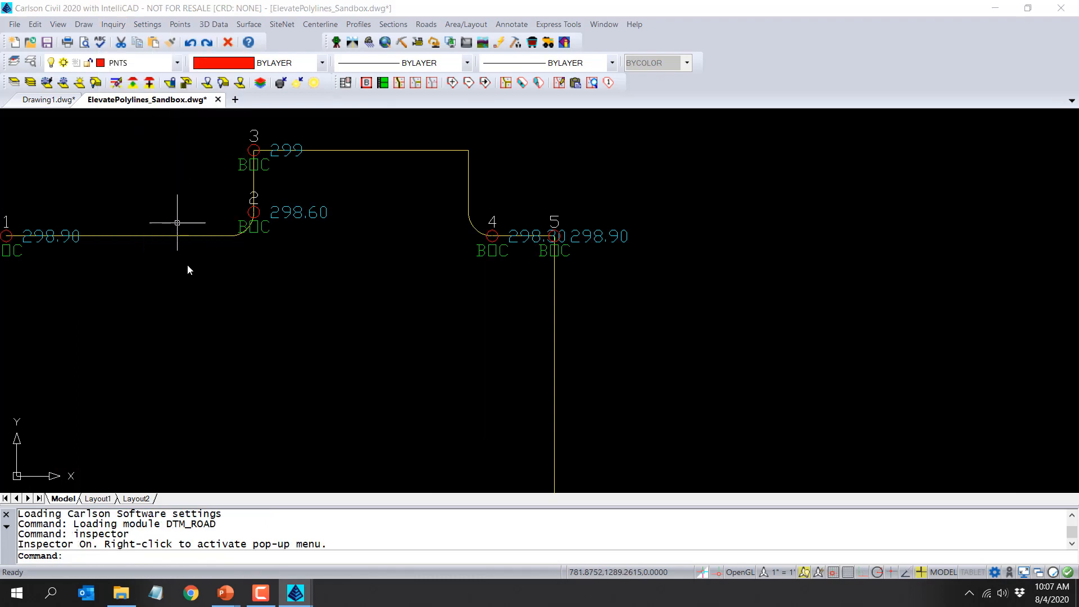
mouse_move(192, 237)
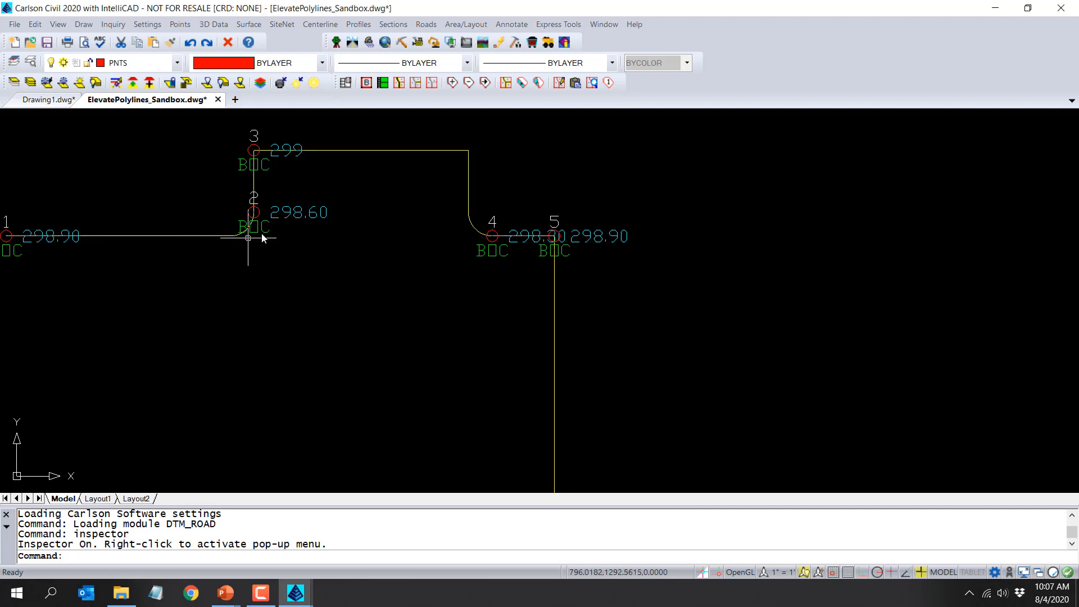
mouse_move(265, 232)
mouse_move(489, 247)
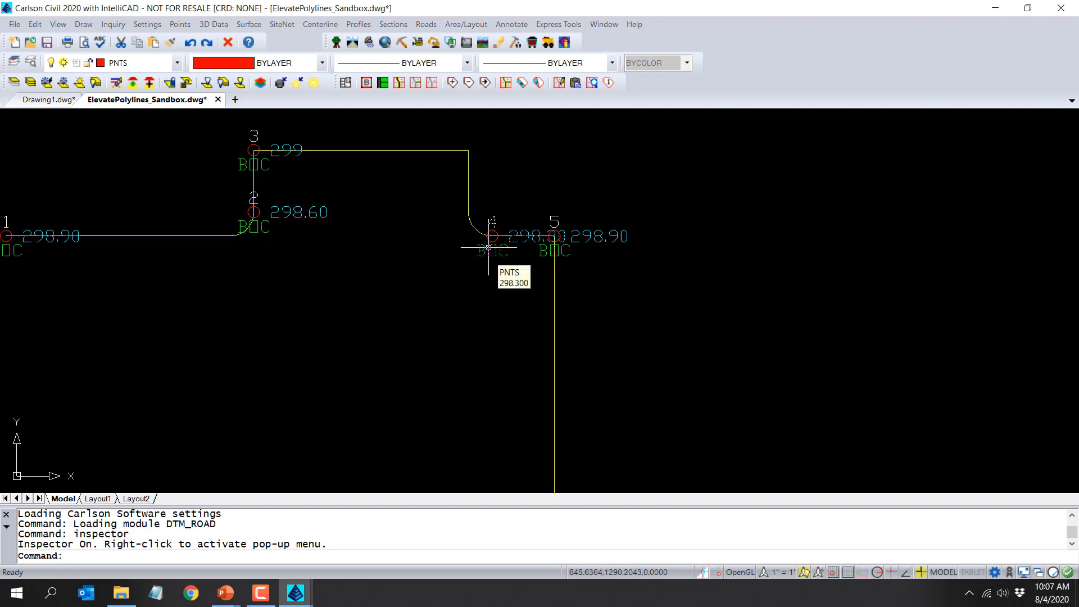
click(468, 194)
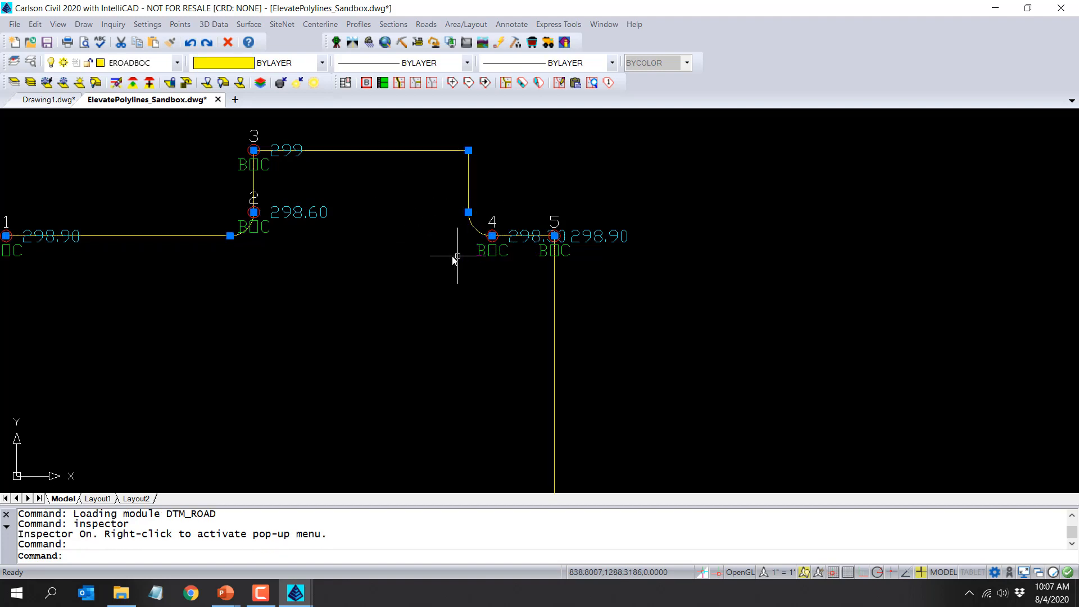
Set up a 2D to 3D polyline conversion by points using ElevatePolylines_Sandbox.crd, keeping existing polylines, layer 3D_BOC and on-screen point selection.
key(Escape)
scroll(362, 254, down, 4)
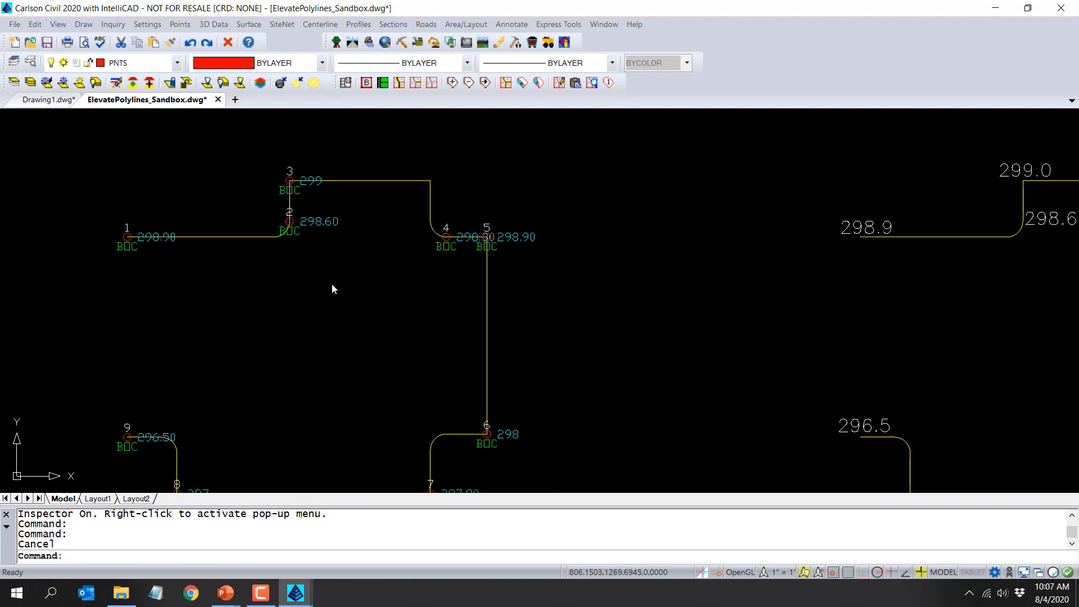
middle_drag(329, 297, 341, 267)
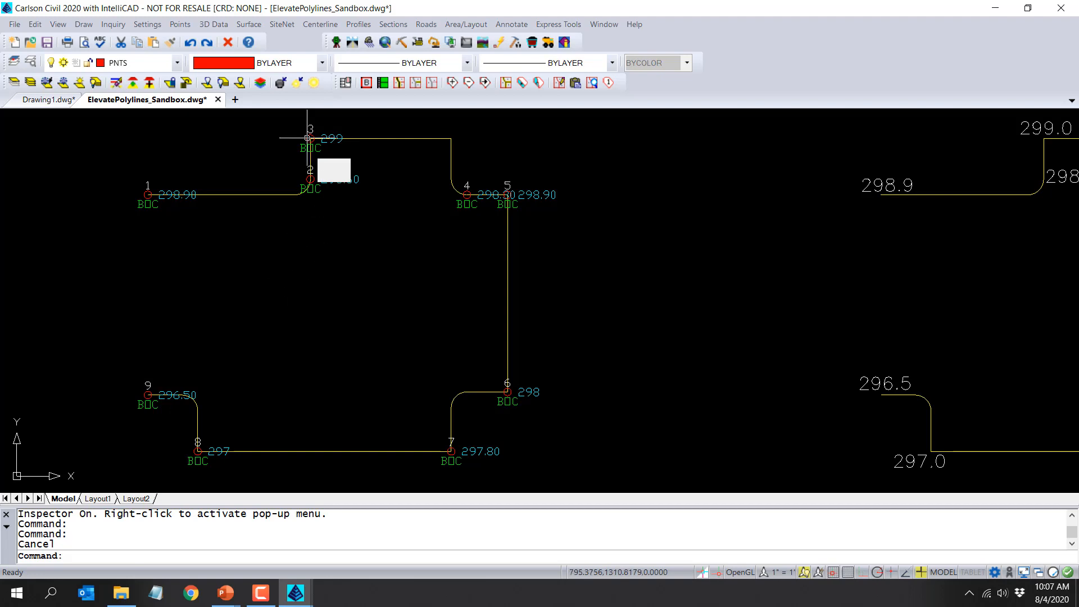
click(212, 25)
mouse_move(230, 105)
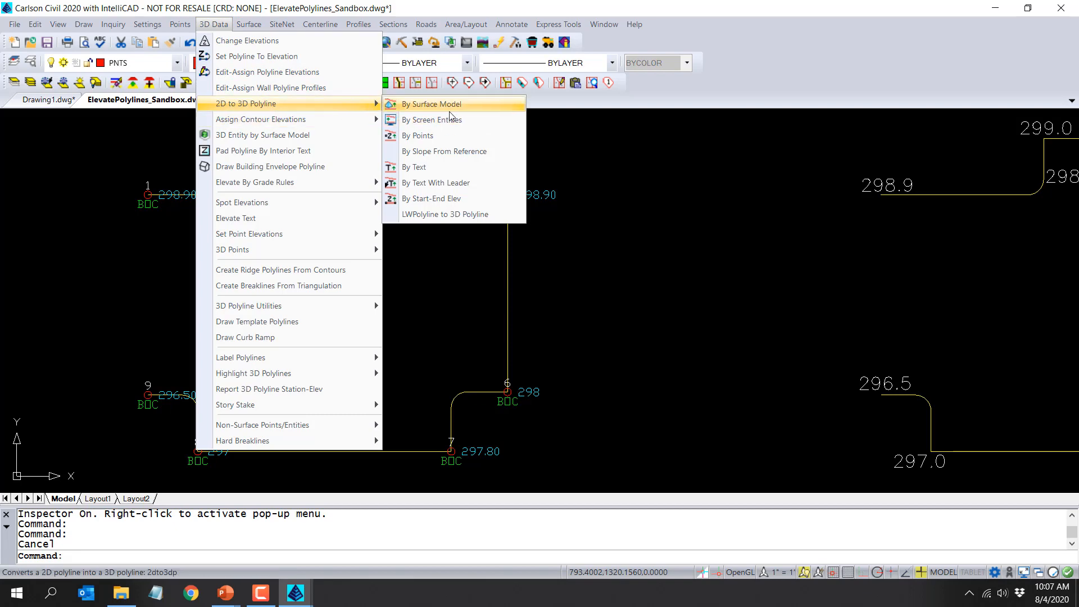
click(451, 138)
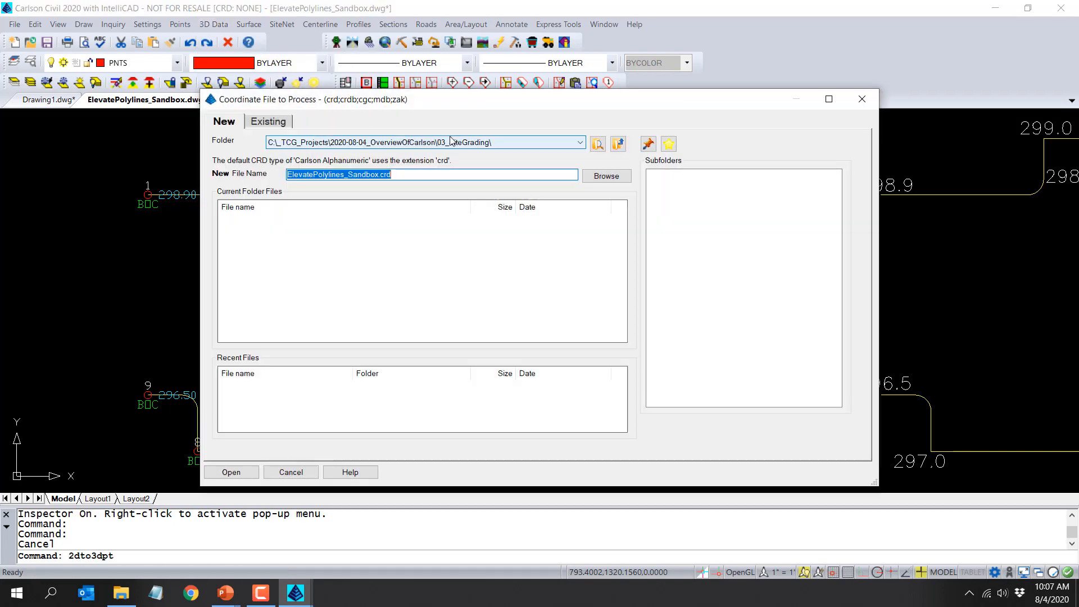
click(231, 472)
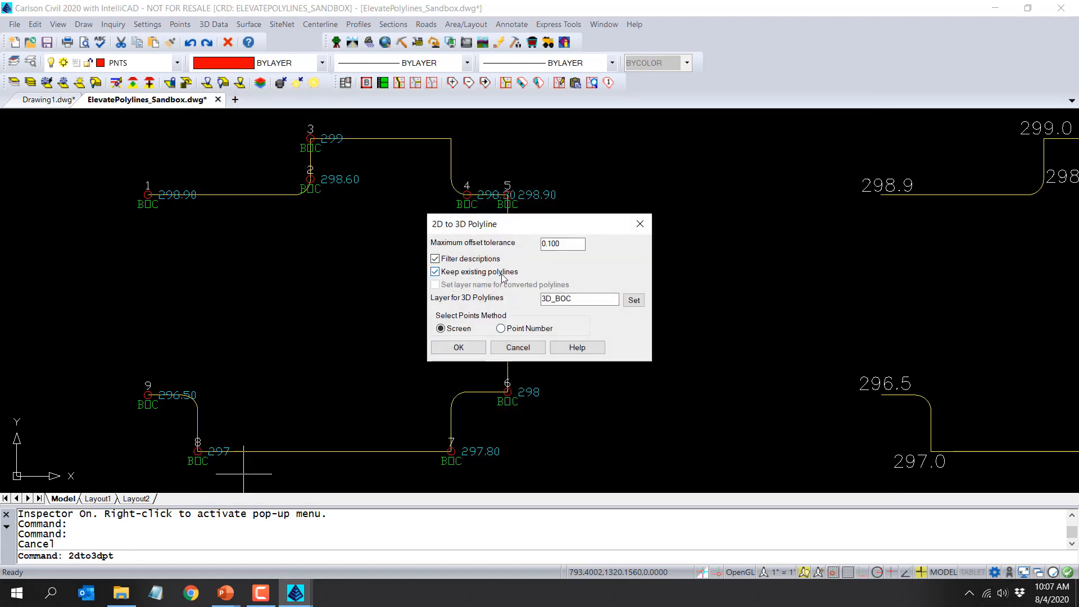
click(586, 301)
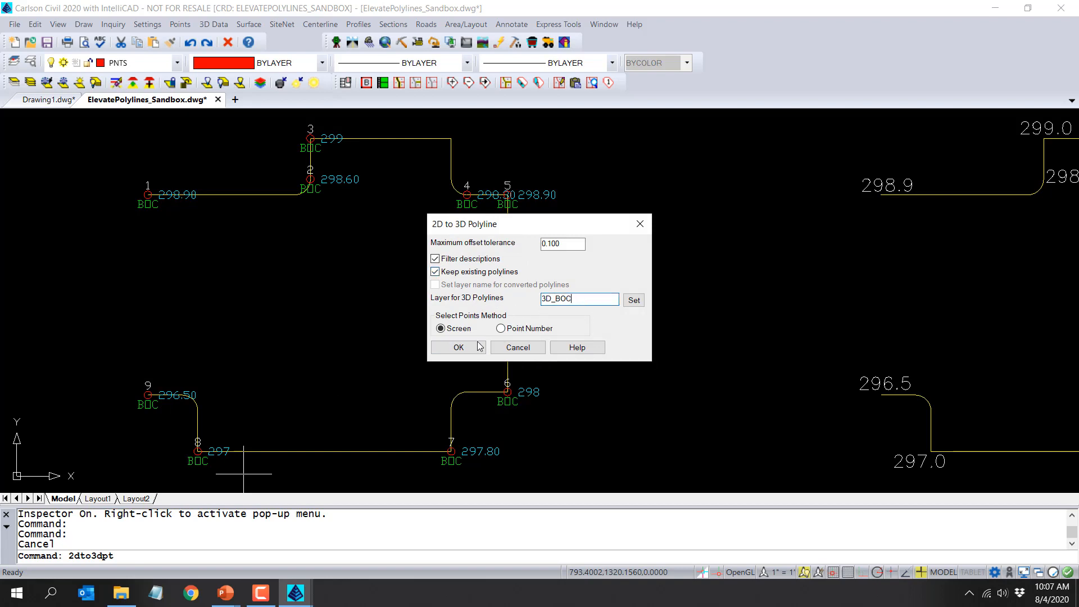
click(450, 346)
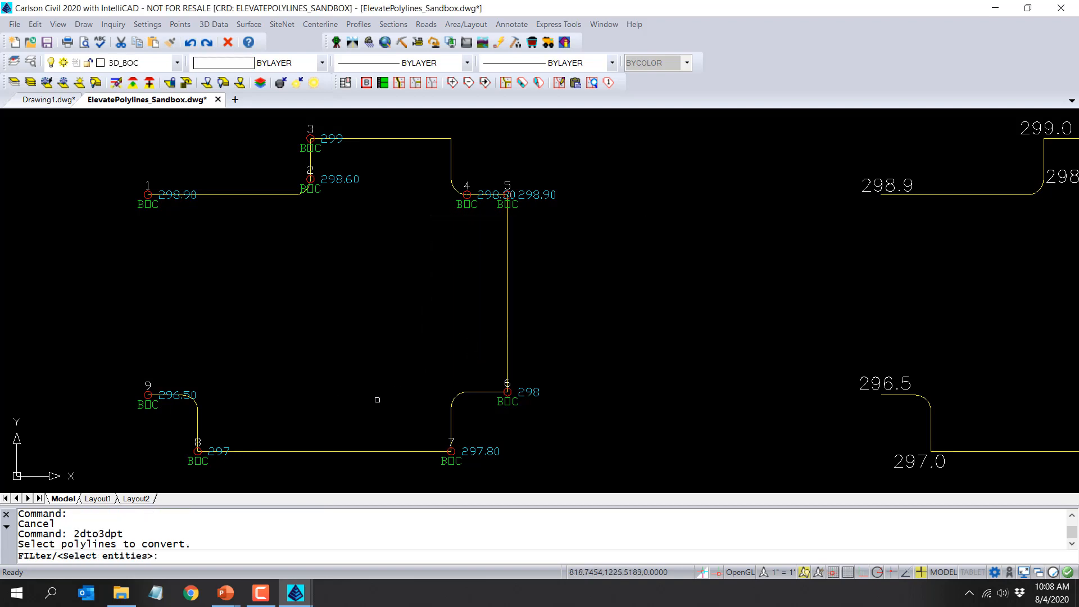
Convert the yellow back-of-curb polyline to 3D using the numbered BOC points 1 to 9 around it.
click(343, 450)
click(341, 451)
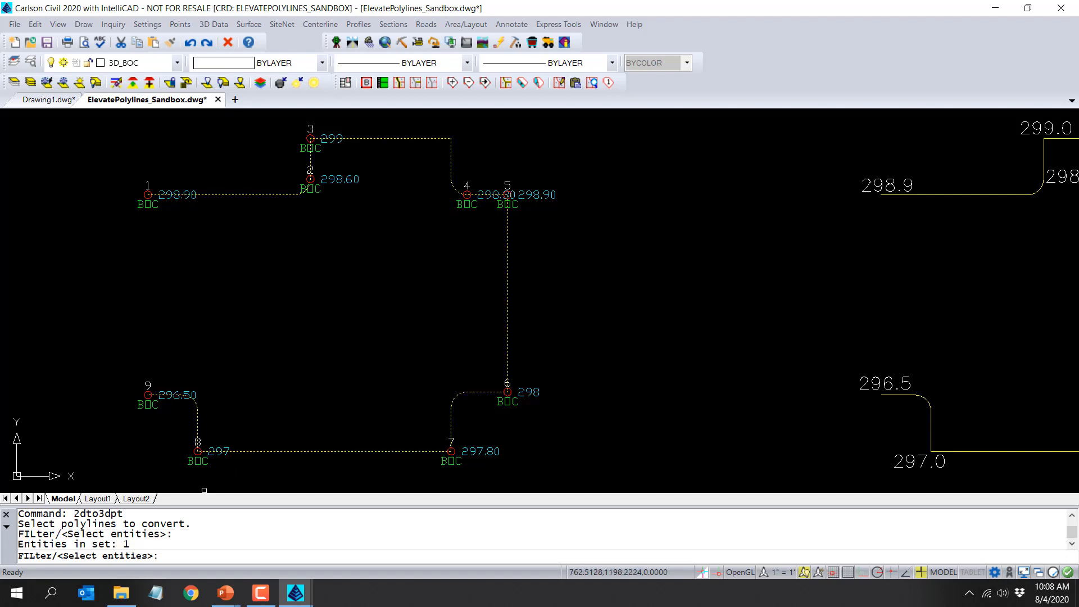
key(Return)
scroll(139, 444, down, 3)
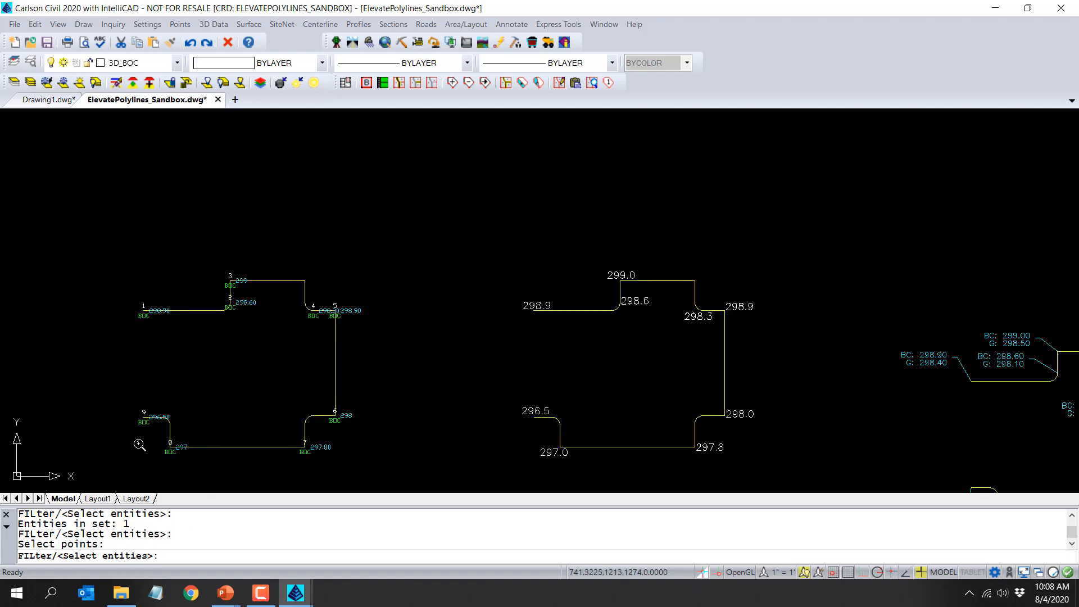
click(109, 474)
click(416, 264)
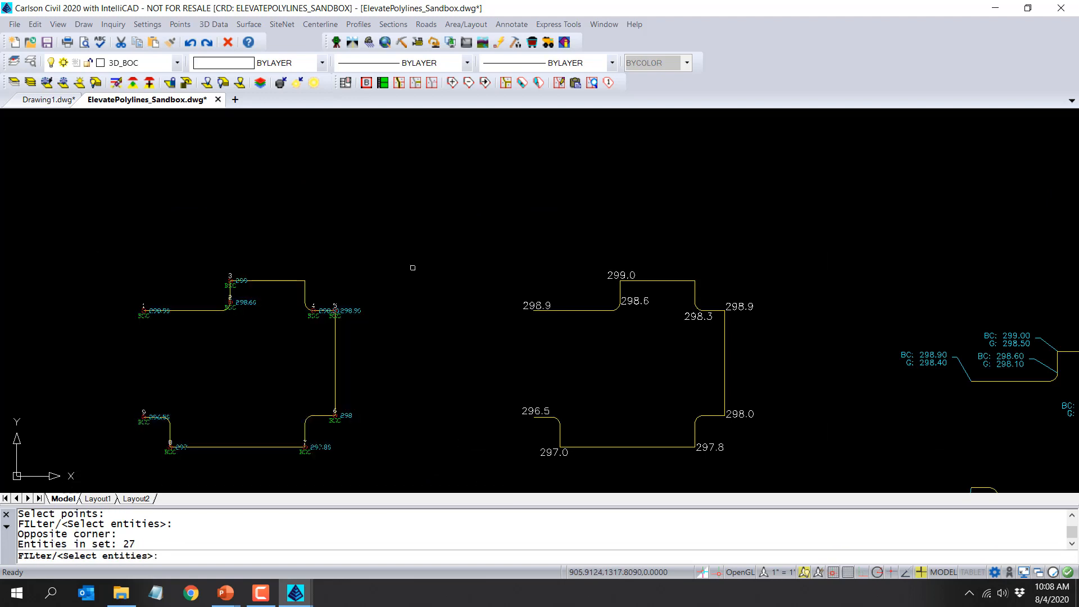
key(Return)
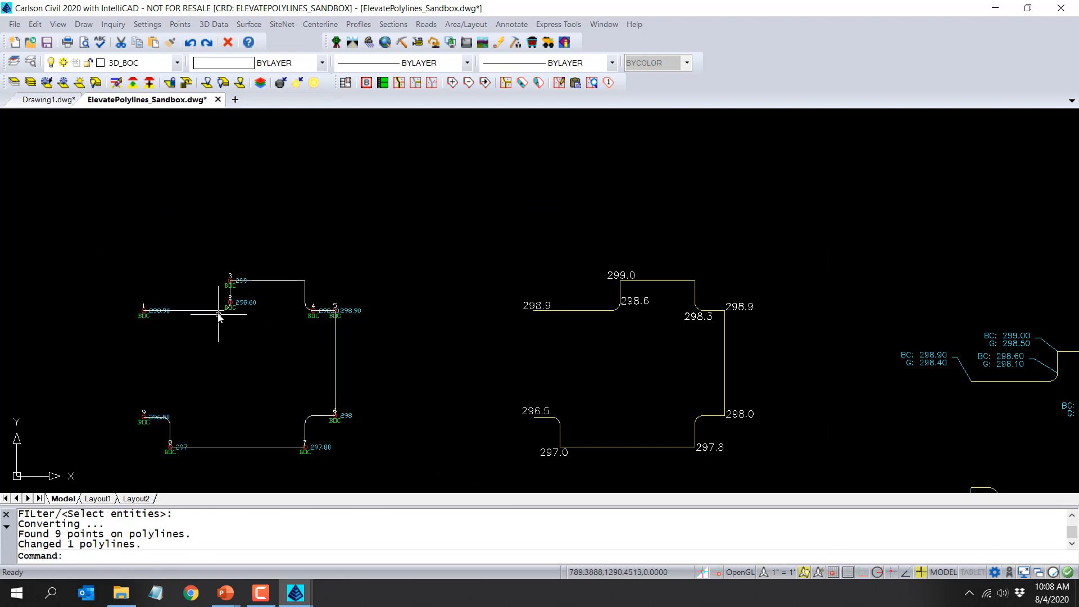
Check the converted polyline's elevation with the Inspector, then load it with its points into the 3D viewer and tilt the scene.
mouse_move(217, 310)
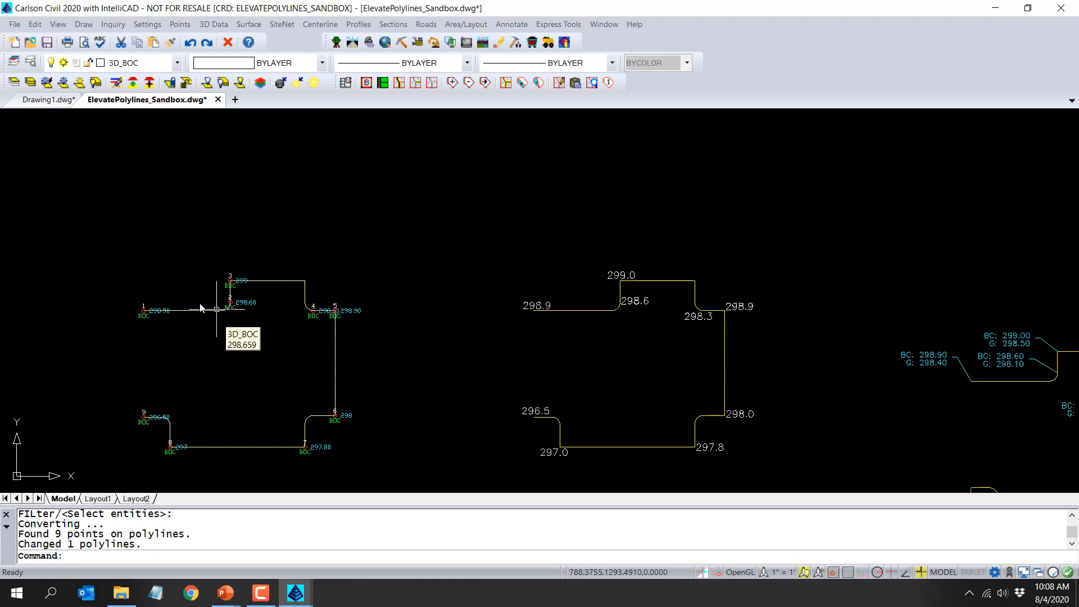
click(58, 24)
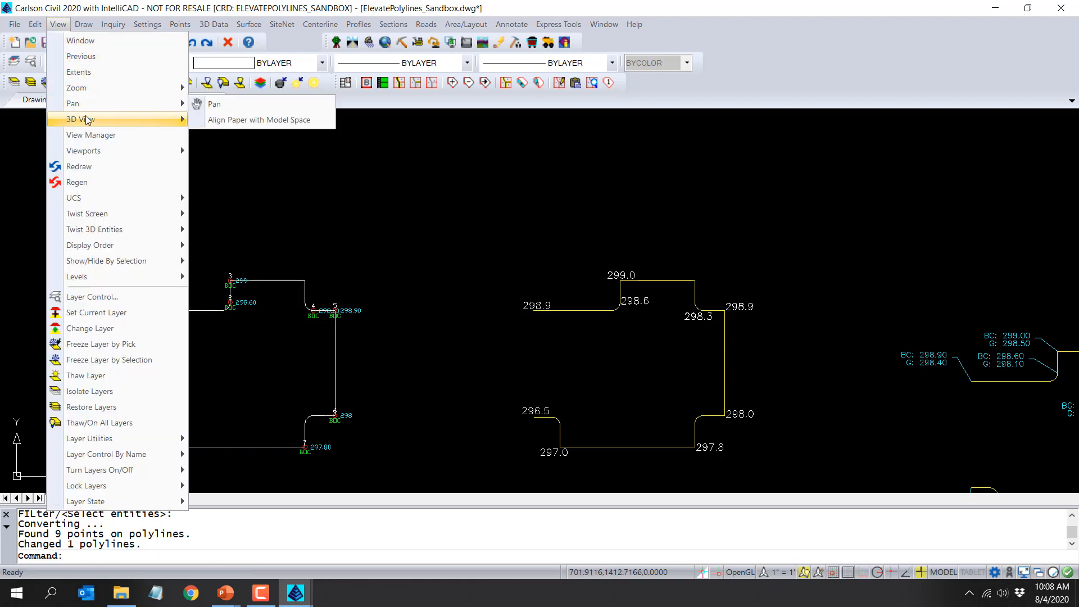
mouse_move(86, 118)
click(282, 118)
click(379, 213)
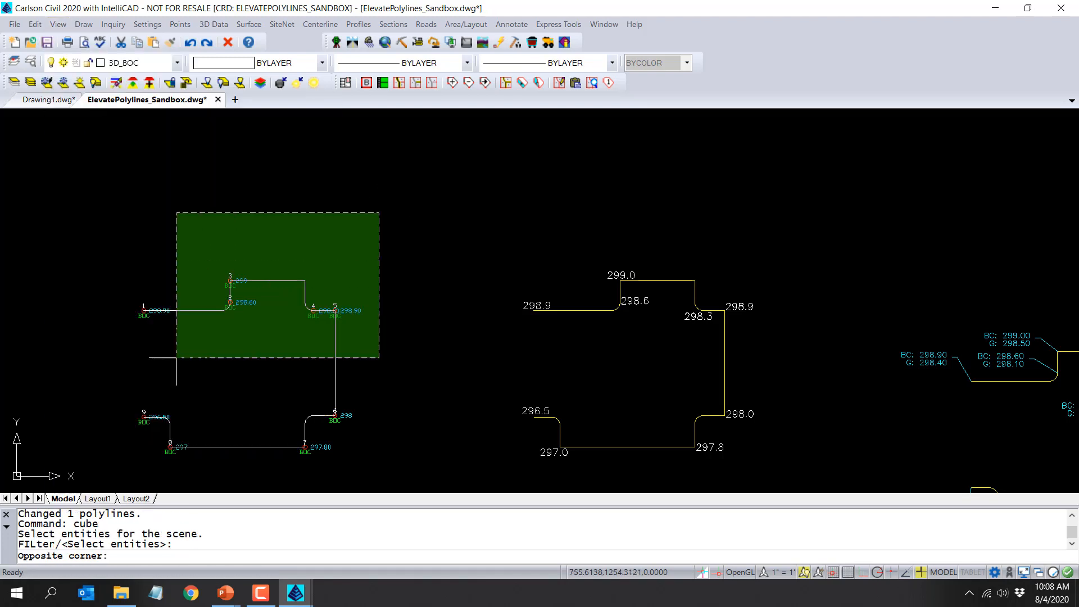
click(133, 475)
key(Return)
drag(425, 328, 446, 128)
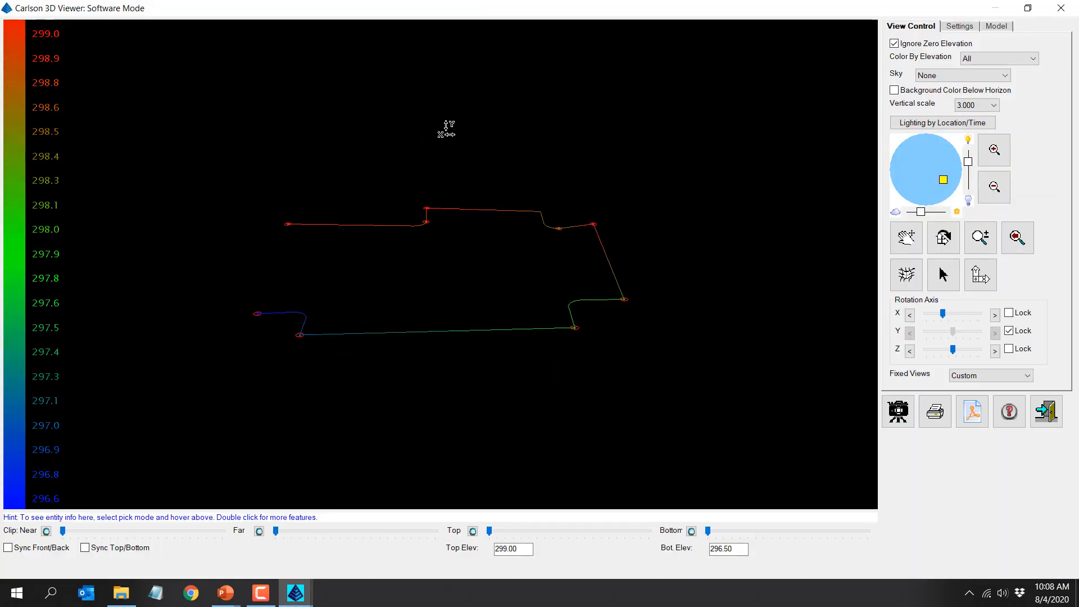
Compare the 3D polyline with the zero-elevation original by toggling Ignore Zero Elevation off and on, rotate the scene, and exit the viewer.
click(912, 45)
scroll(502, 236, down, 5)
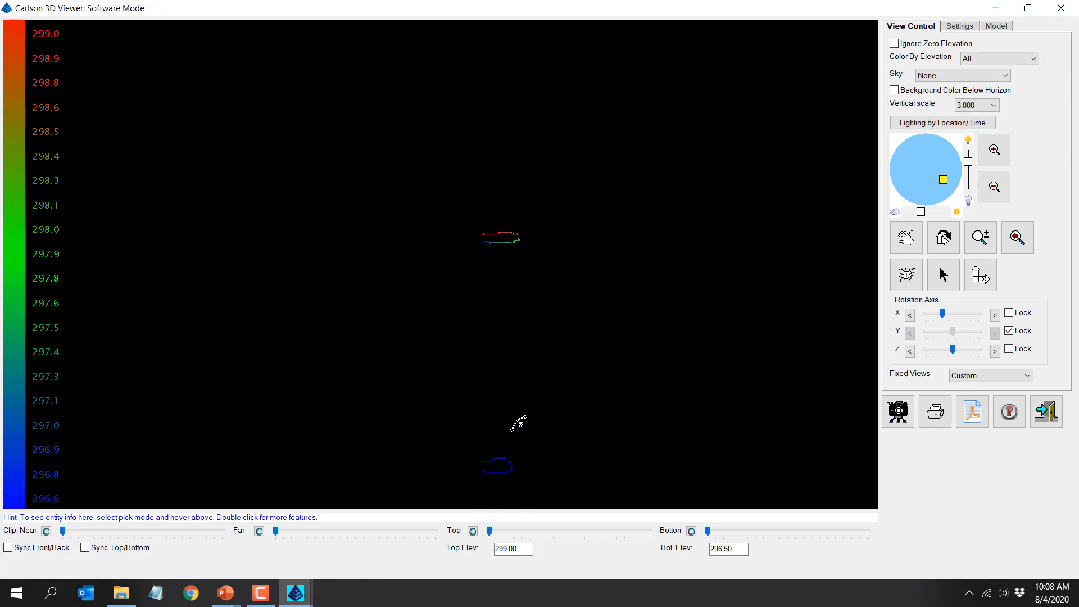
click(895, 43)
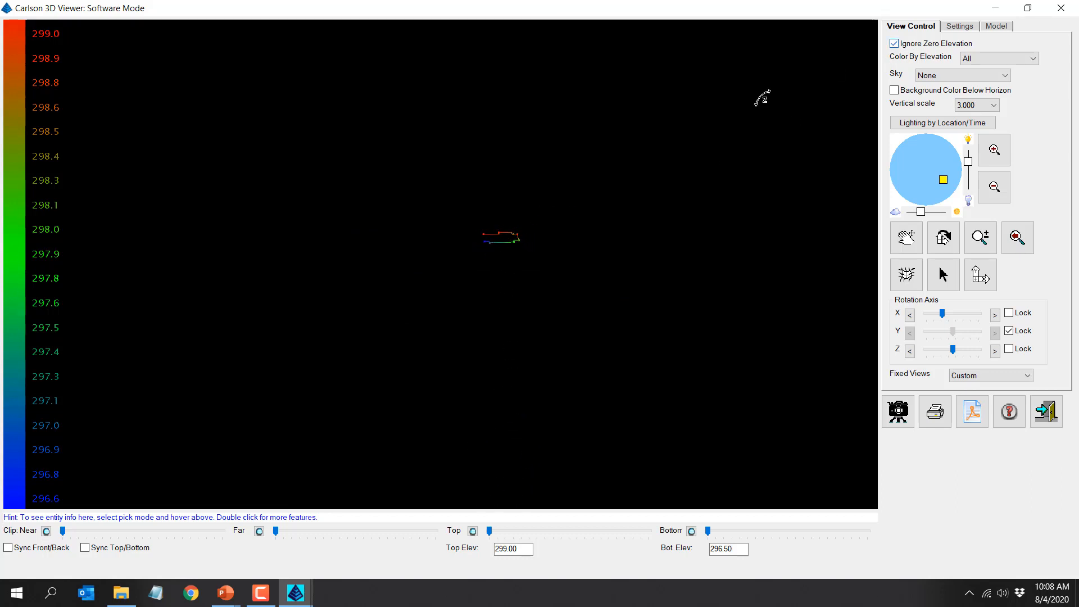
scroll(512, 242, up, 5)
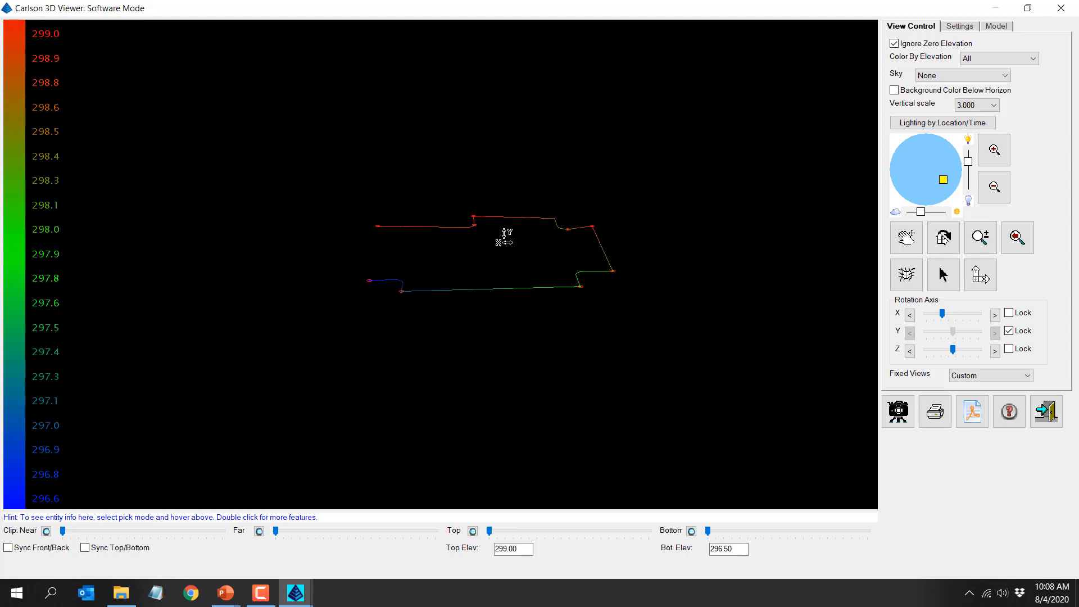
drag(433, 448, 580, 446)
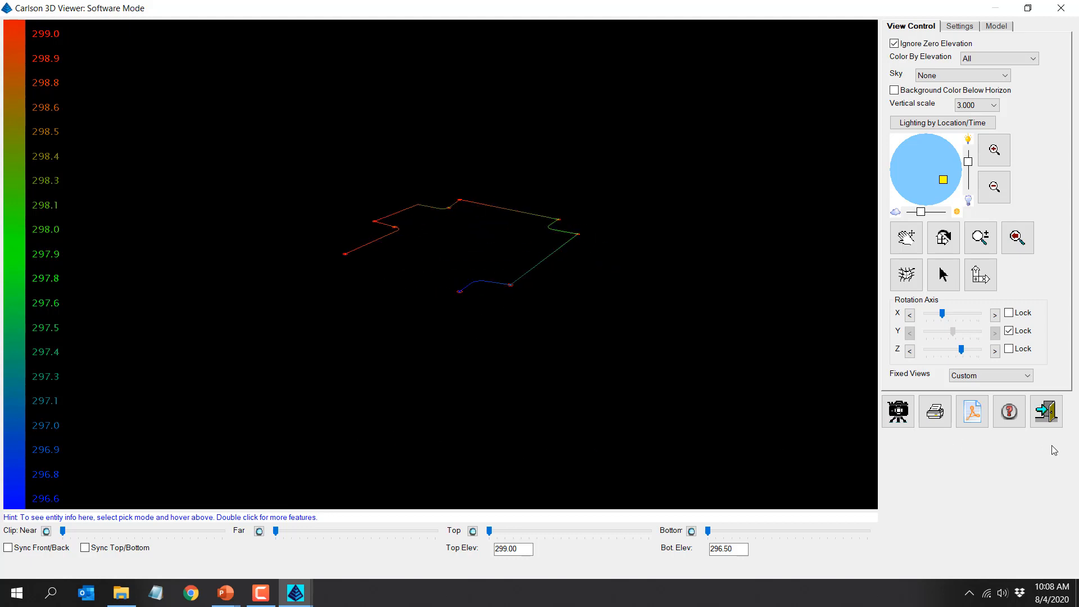
click(1051, 410)
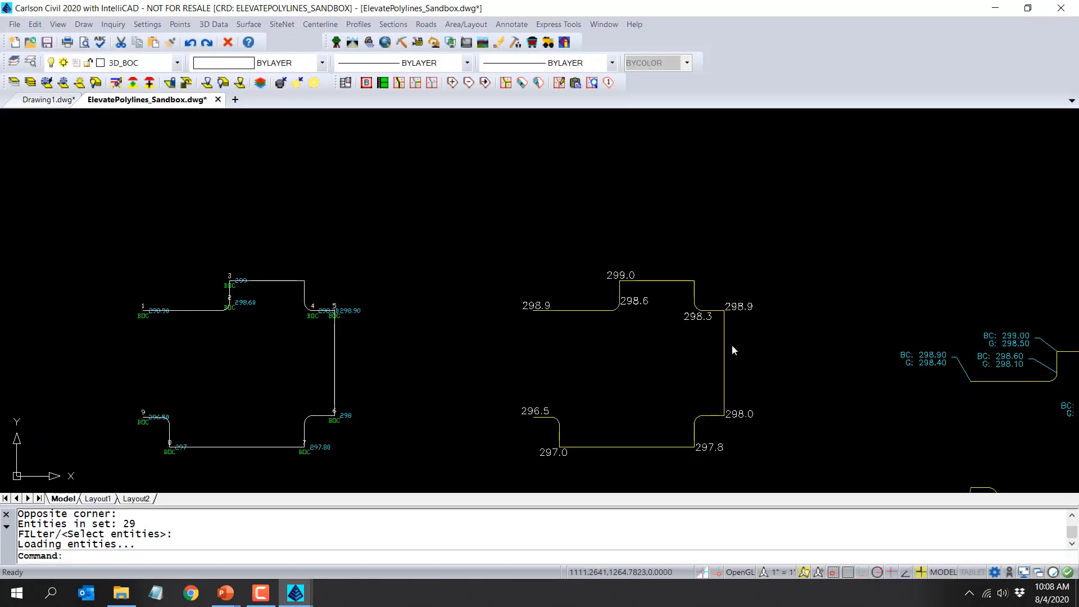
Examine the yellow polylines with plain elevation text, selecting the 297.0 and 298.3 labels to check their placement near the vertices.
scroll(515, 246, down, 3)
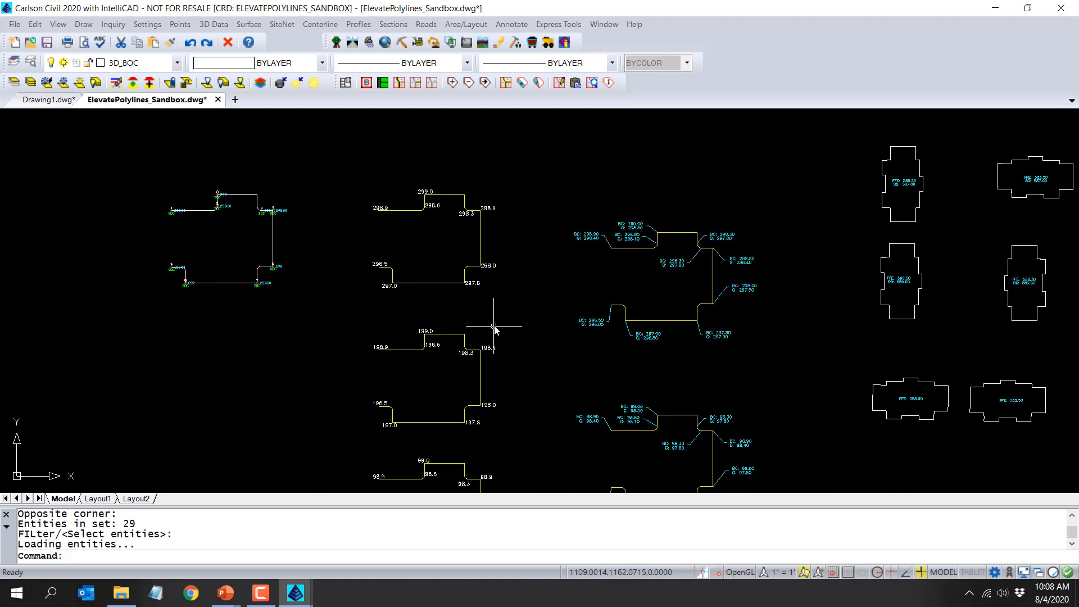
scroll(469, 266, down, 2)
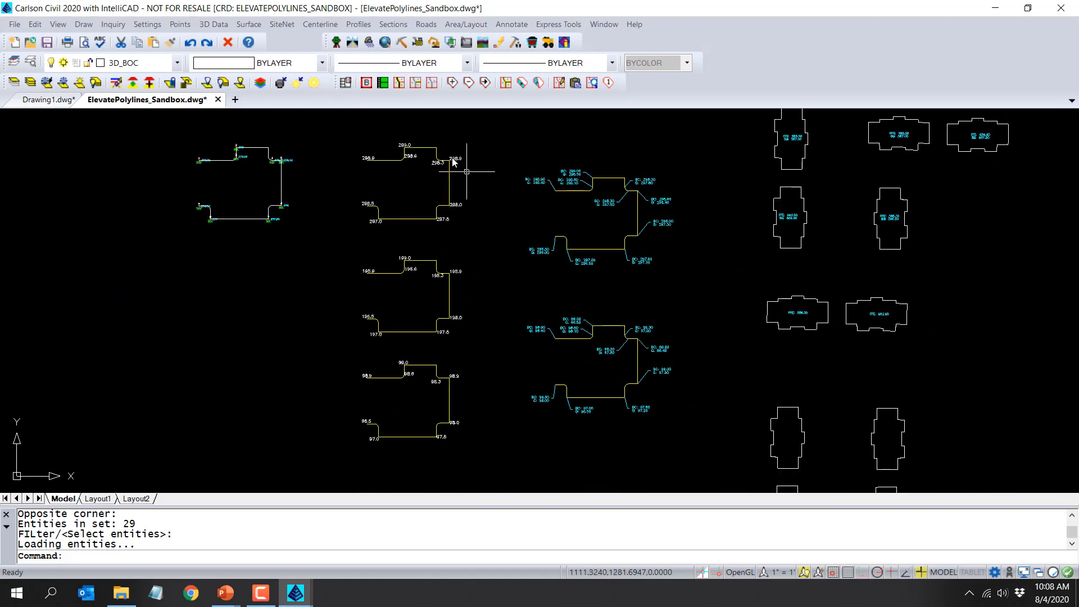
scroll(383, 198, up, 5)
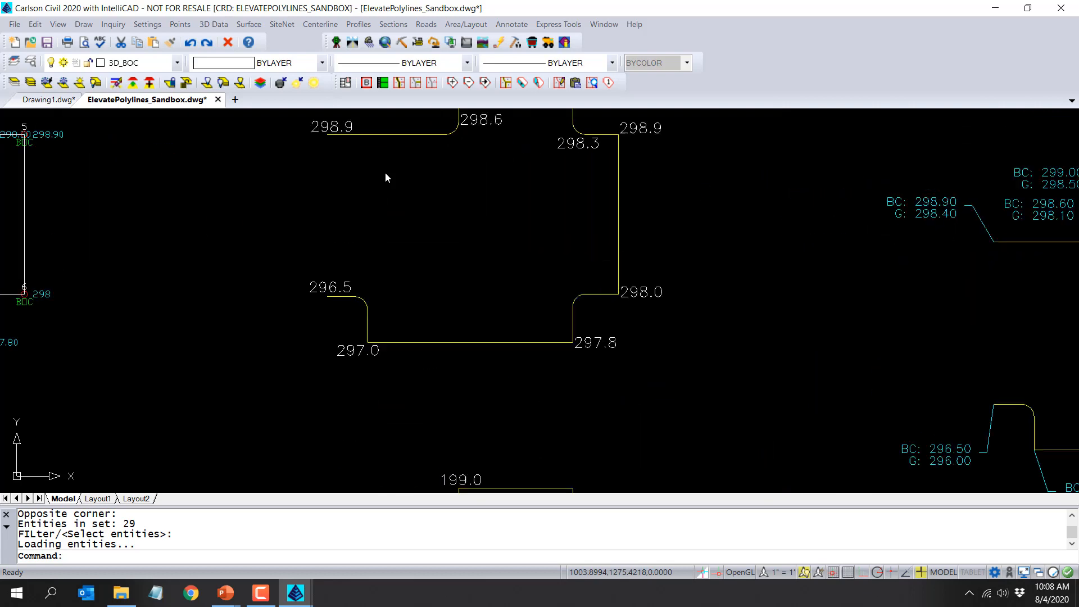
click(378, 350)
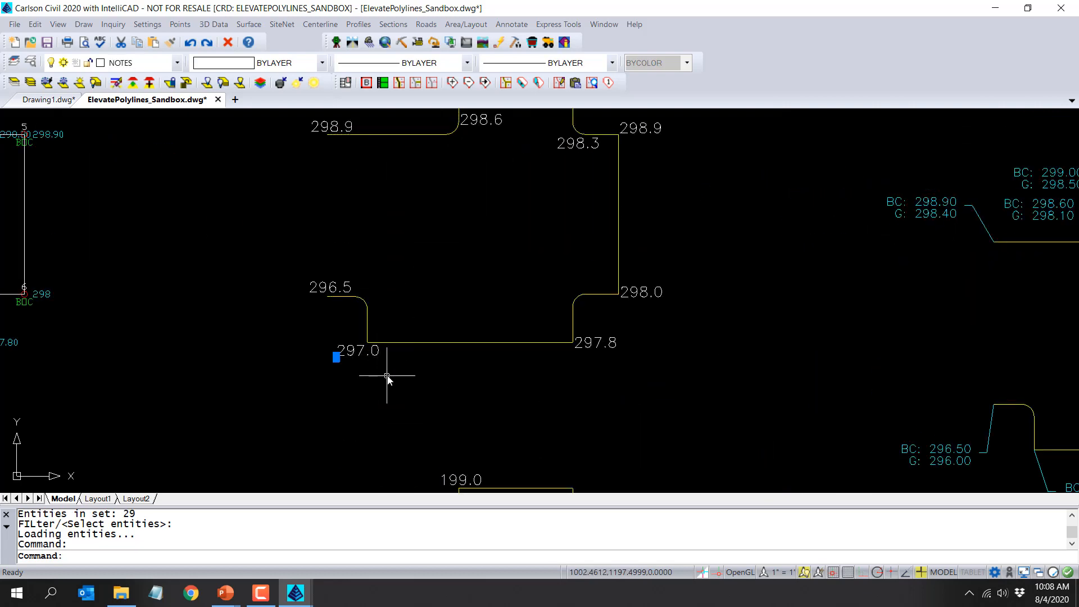
key(Escape)
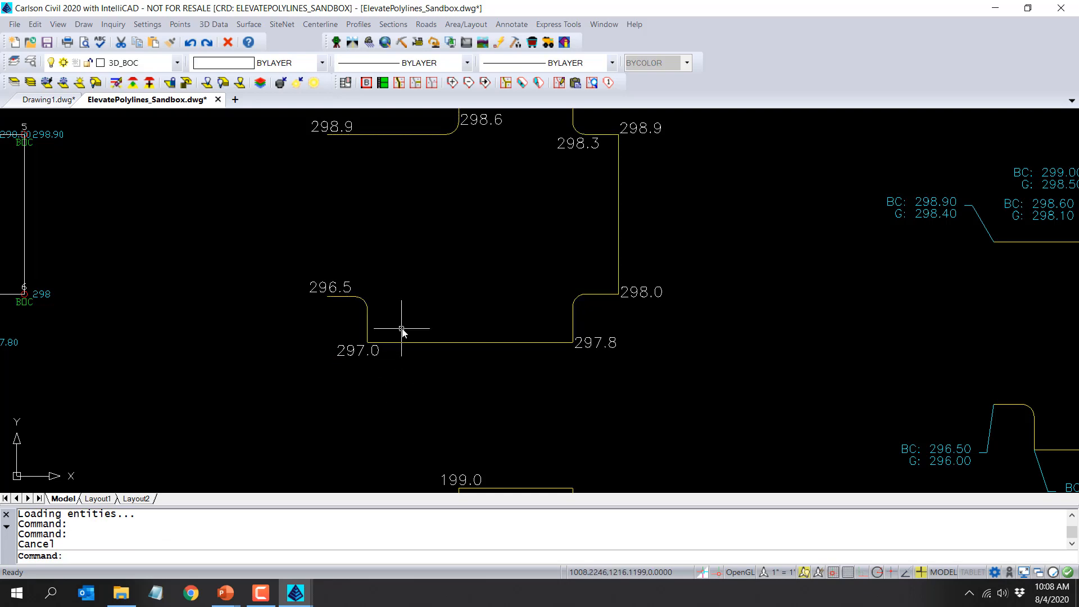
scroll(403, 330, down, 1)
scroll(403, 330, down, 2)
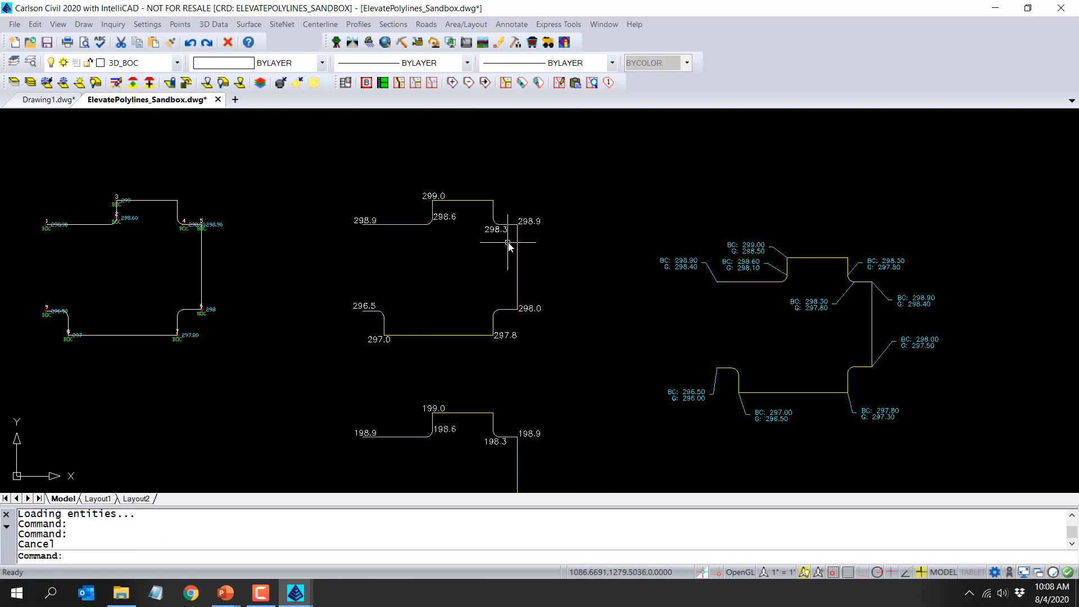
scroll(507, 241, up, 2)
click(493, 224)
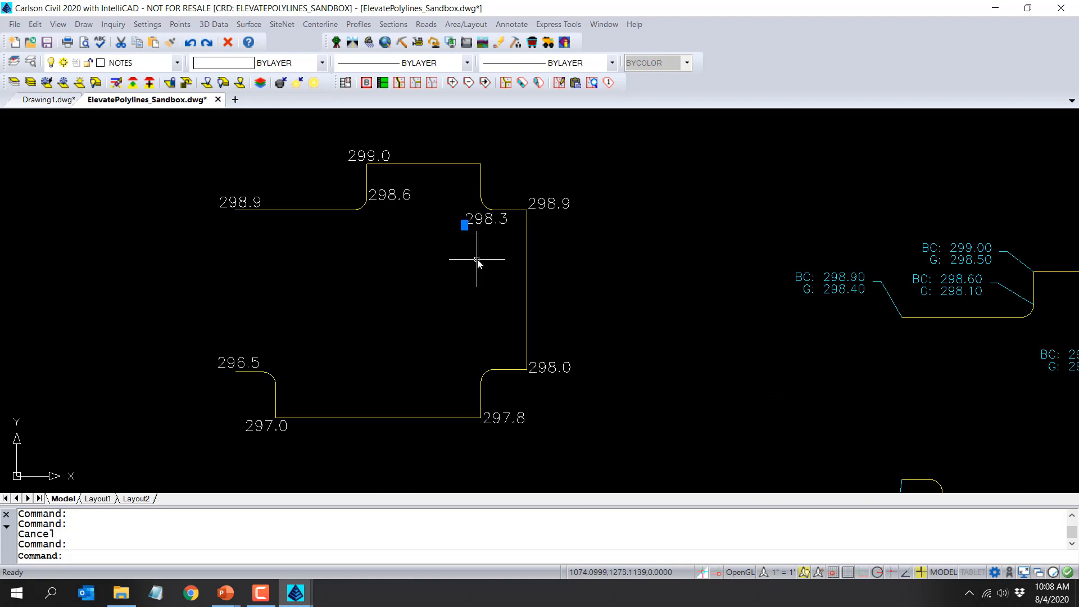
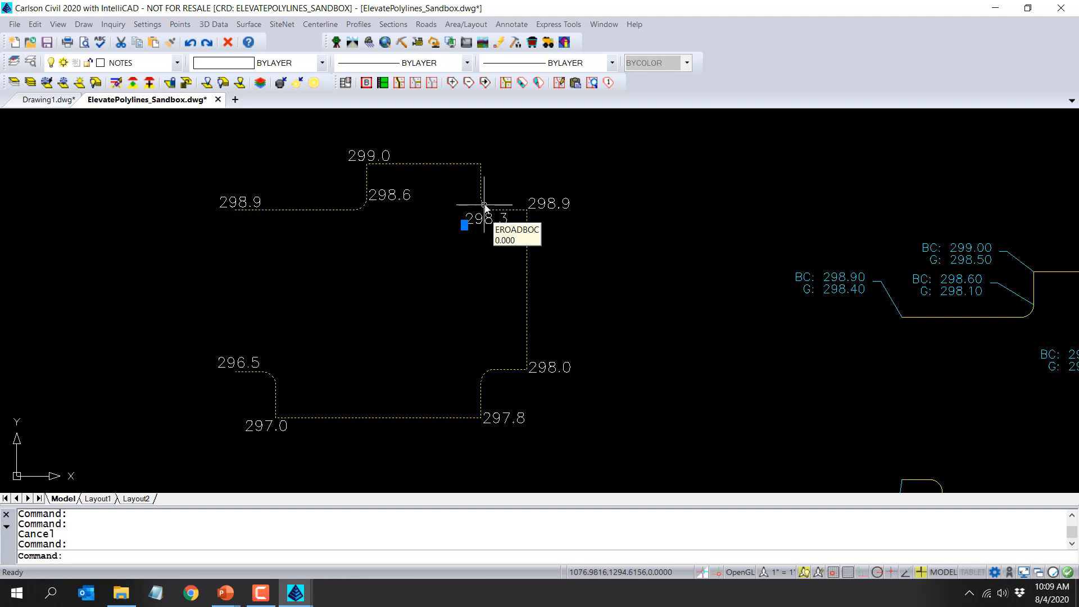
scroll(454, 233, down, 2)
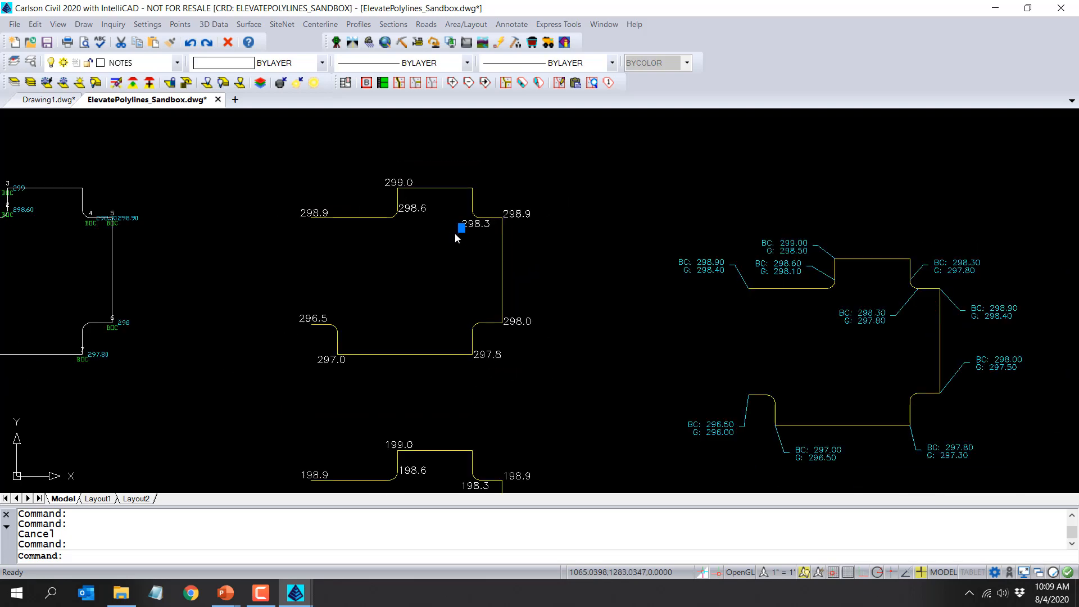
key(Escape)
scroll(454, 233, down, 4)
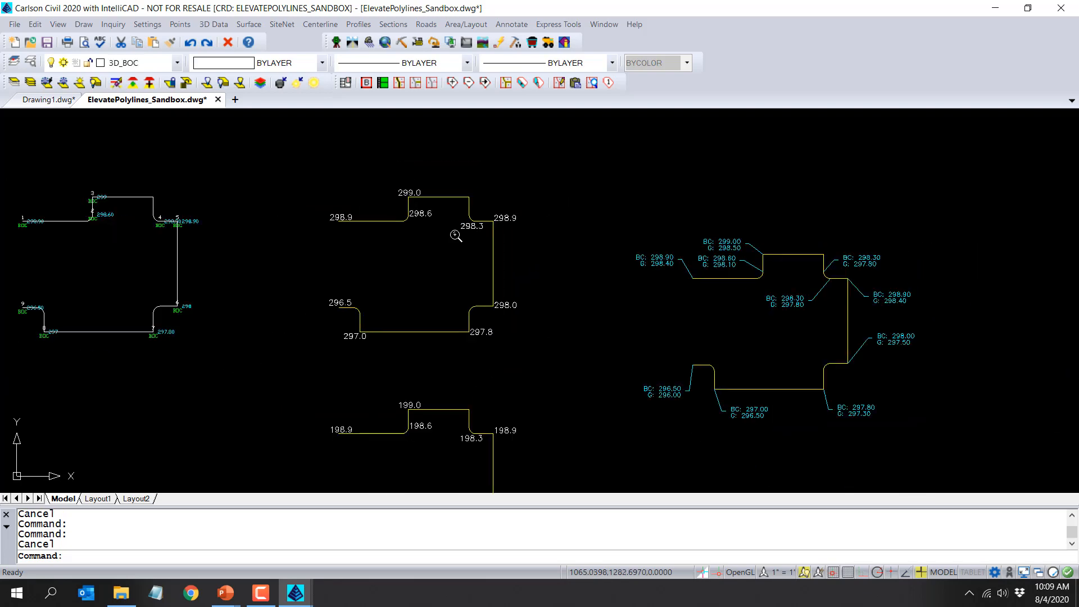
middle_drag(454, 233, 434, 171)
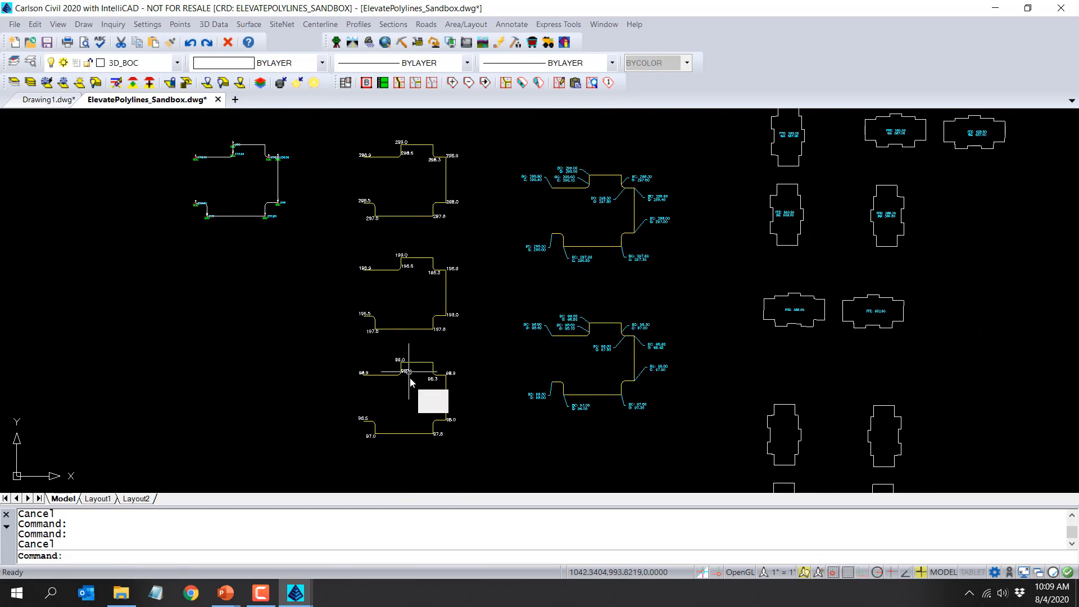
scroll(396, 384, up, 4)
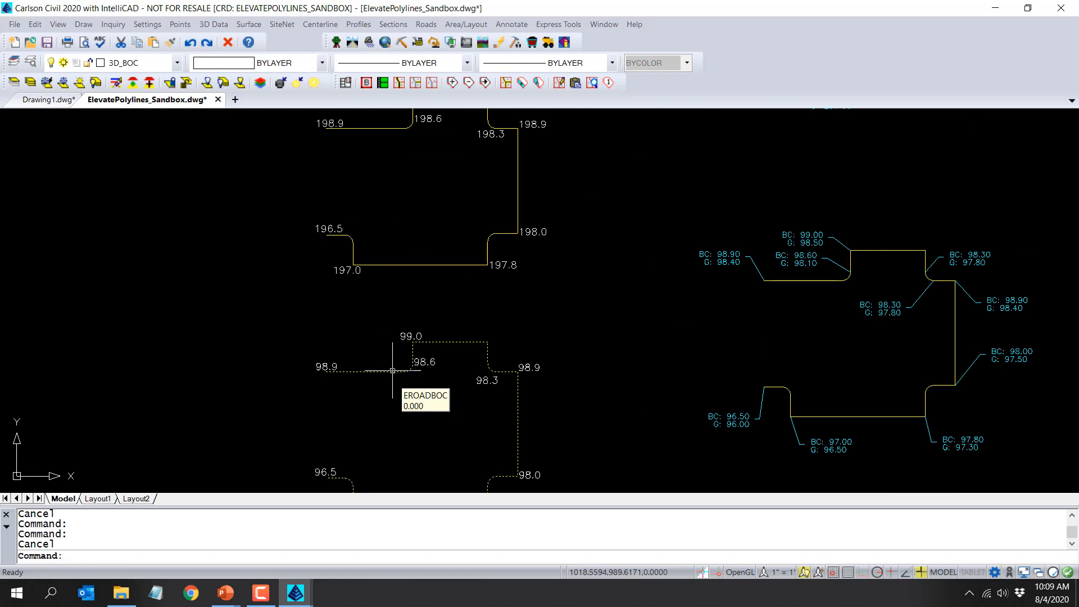
scroll(378, 273, down, 5)
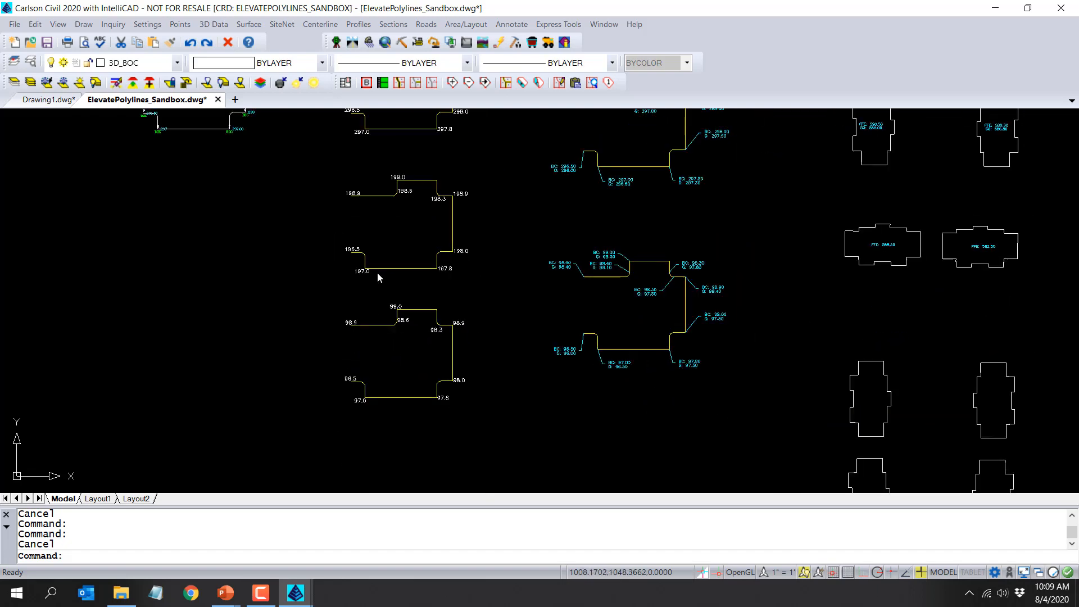
Convert the three yellow polylines to 3D by their plain elevation text, using the 297.0 label as sample and adding 0.00 to the labels.
click(212, 25)
mouse_move(235, 107)
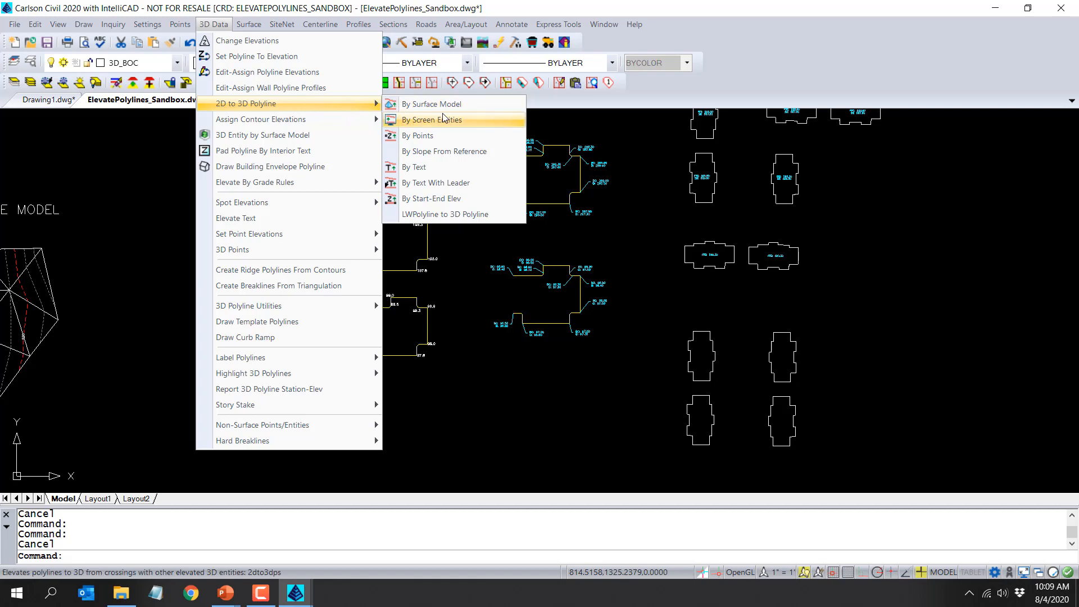
click(476, 168)
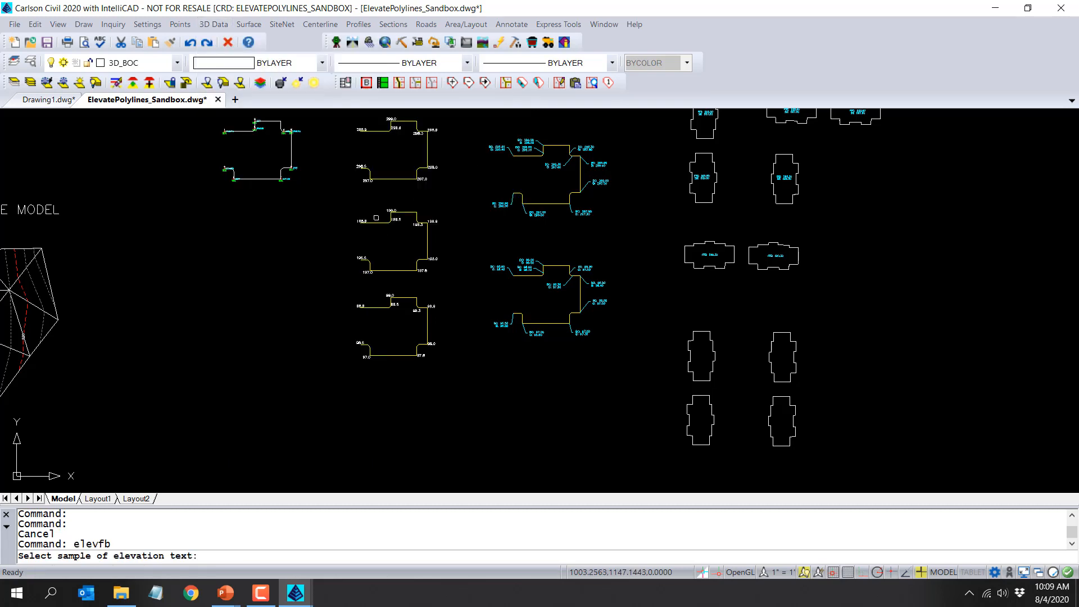
scroll(368, 180, up, 2)
click(366, 178)
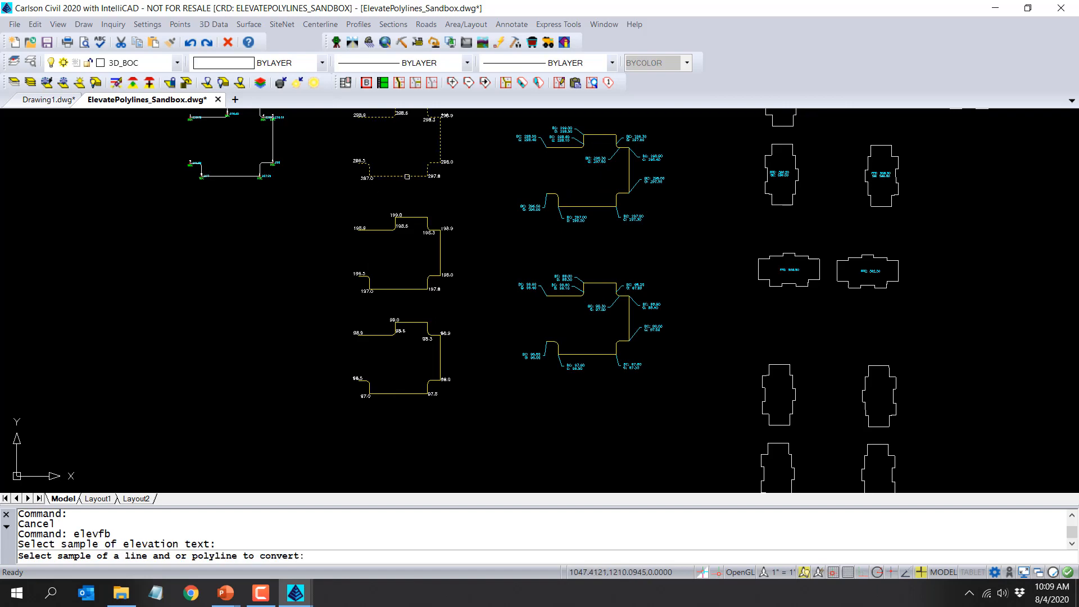
click(407, 177)
scroll(406, 186, down, 4)
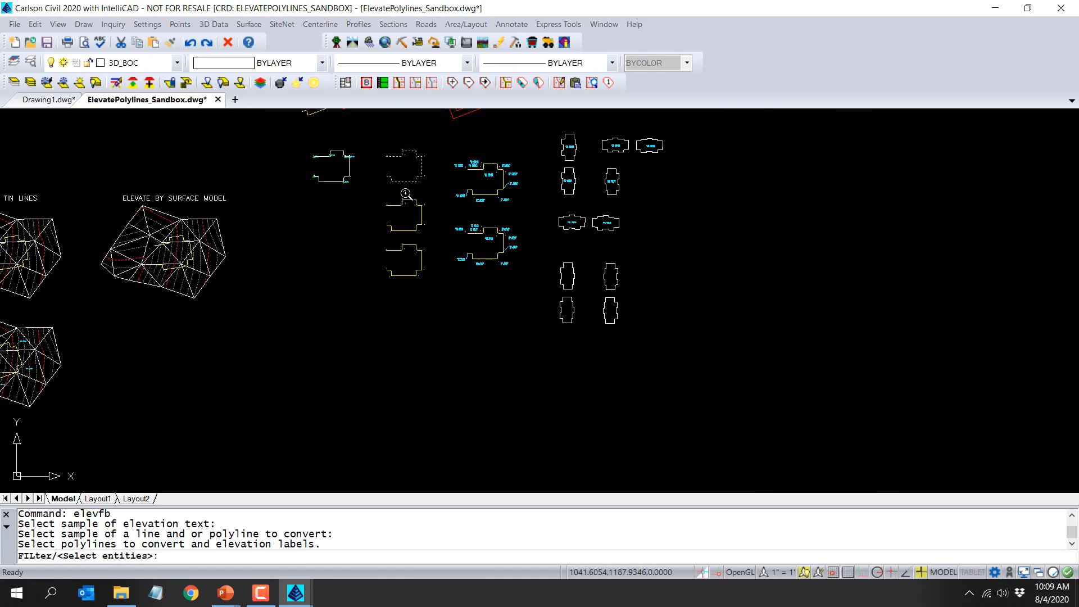
click(428, 257)
click(383, 147)
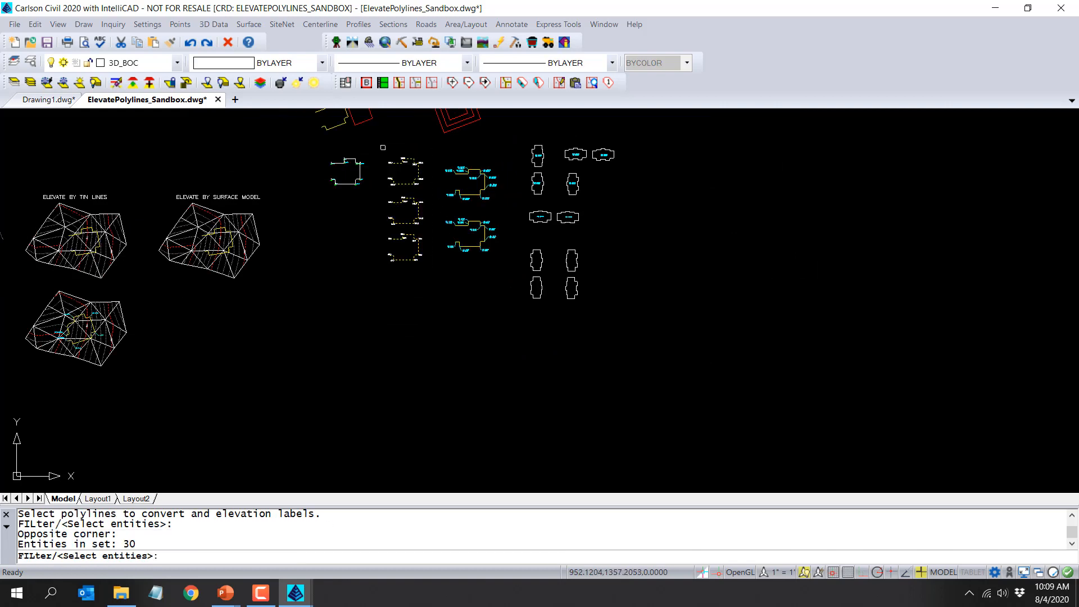
key(Return)
key(Return)
Examine the processed plain-text polylines, and inspect how the BC and G leader labels point to the vertices of the neighbouring polylines.
scroll(384, 153, up, 3)
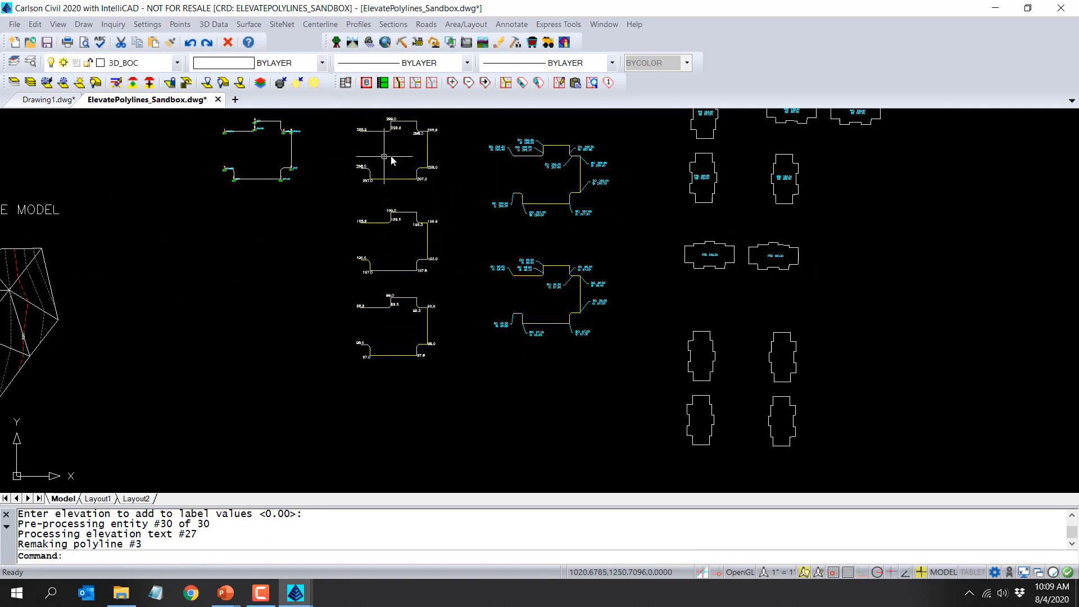
scroll(382, 129, up, 4)
scroll(383, 150, up, 2)
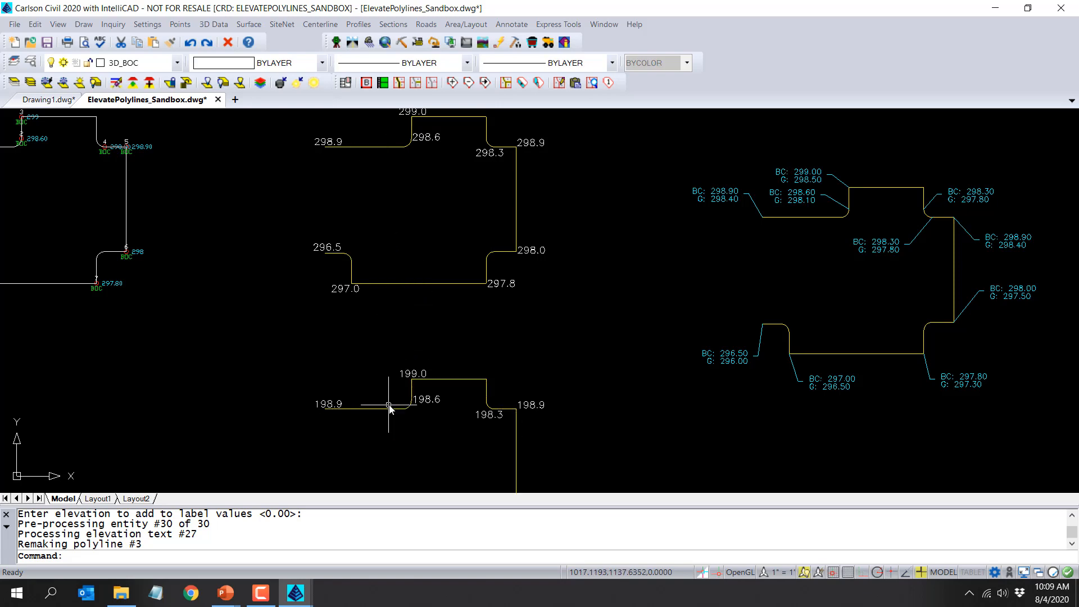
mouse_move(390, 411)
scroll(310, 322, down, 5)
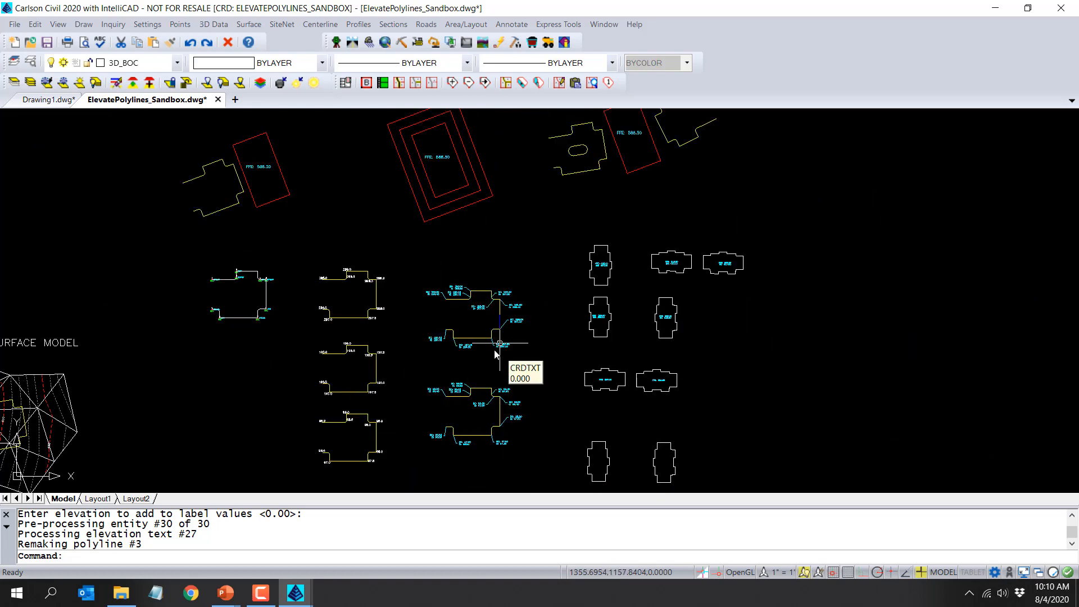
scroll(480, 361, up, 3)
scroll(479, 358, up, 1)
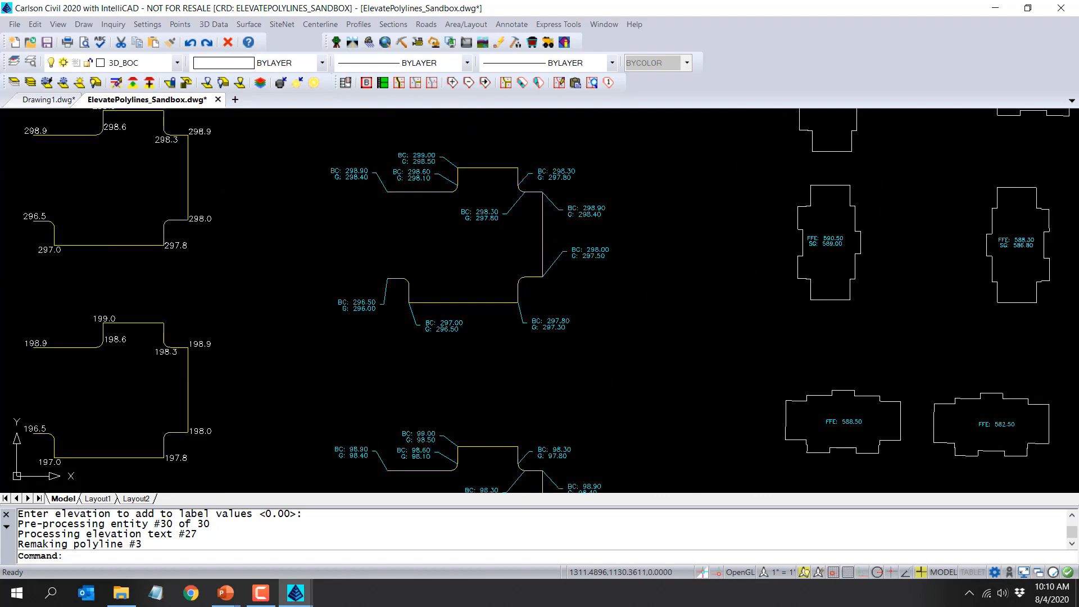
scroll(478, 355, up, 1)
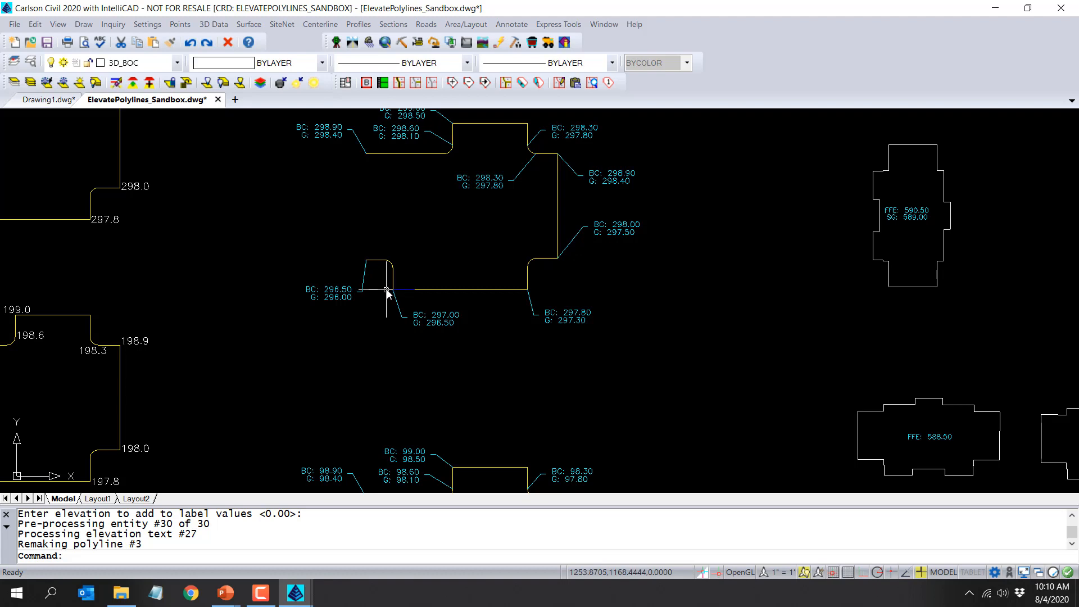
scroll(478, 313, up, 2)
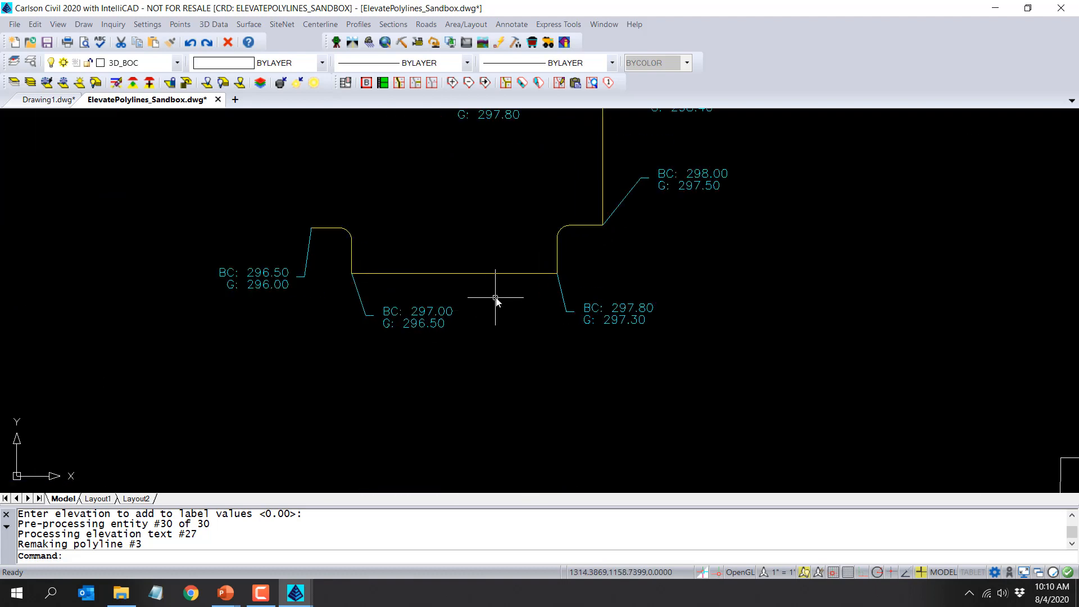
scroll(495, 299, up, 2)
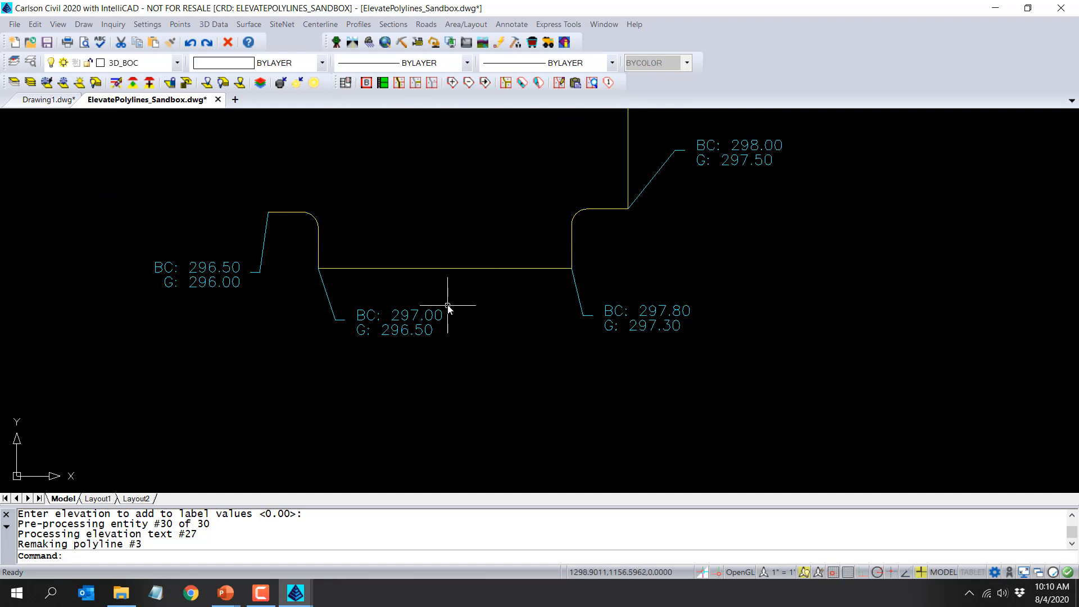
Copy the BC: 297.00 / G: 296.50 label with its leader to the area above the upper polyline's lower edge.
text(copy)
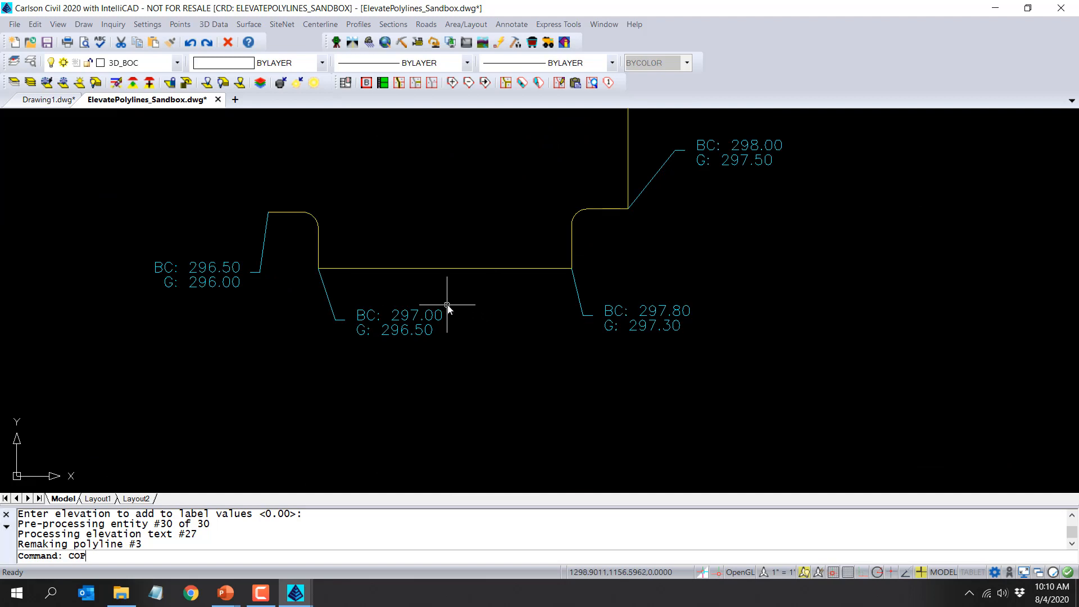
key(Return)
click(398, 355)
click(284, 267)
key(Return)
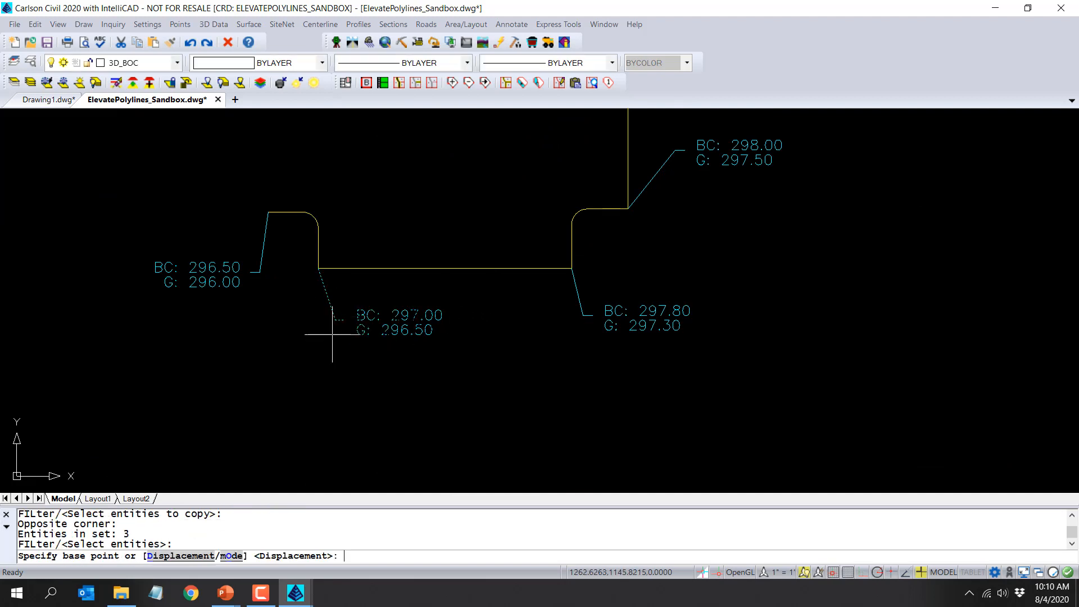
click(337, 342)
click(436, 228)
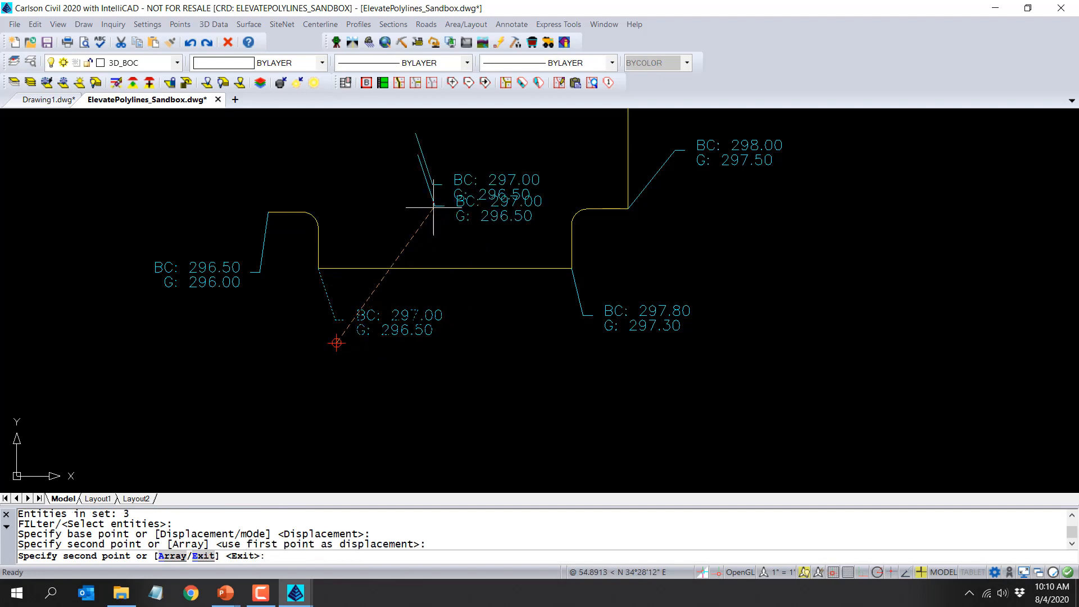
key(Return)
Stretch the copied leader's free end onto the polyline's lower edge between its vertices, using the Nearest snap.
click(440, 171)
click(419, 179)
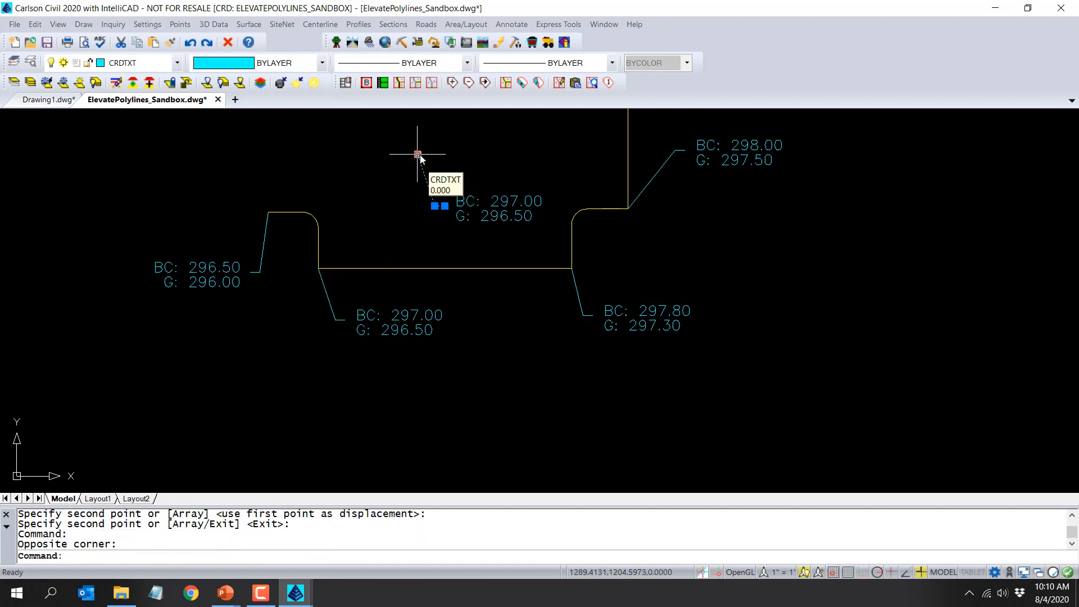
click(418, 154)
text(NEA)
key(Return)
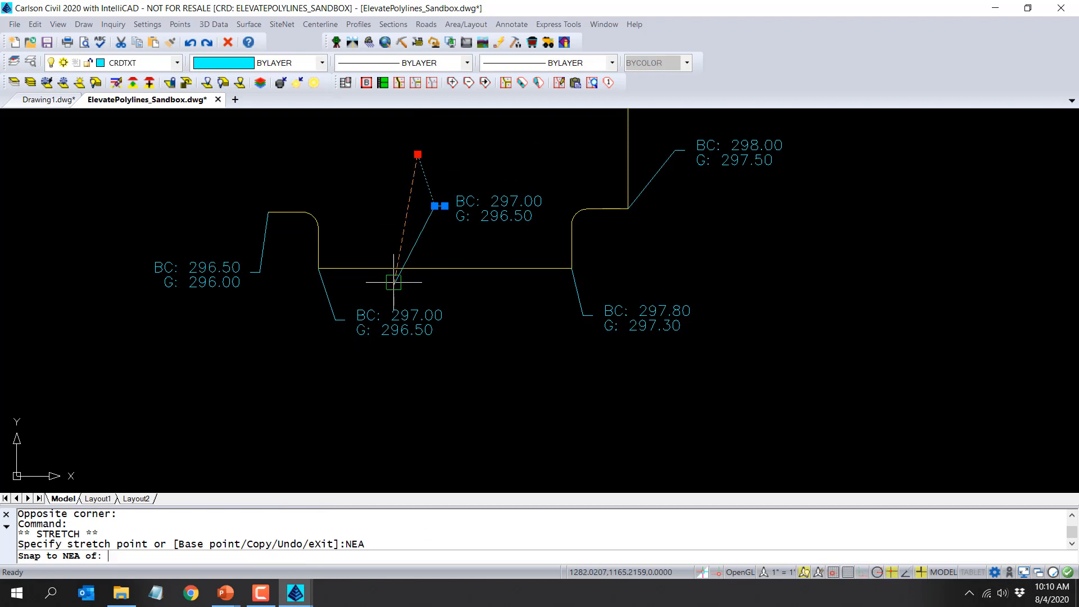
click(394, 270)
key(Escape)
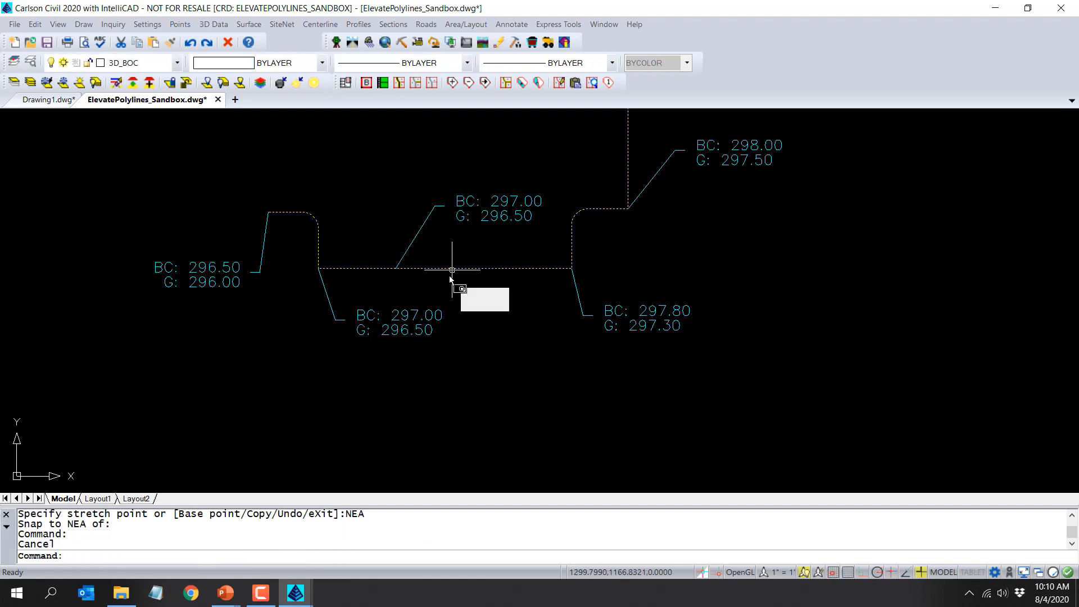
Select the yellow polyline to check for a vertex where the copied leader touches it, and clear the selection.
click(454, 259)
click(495, 241)
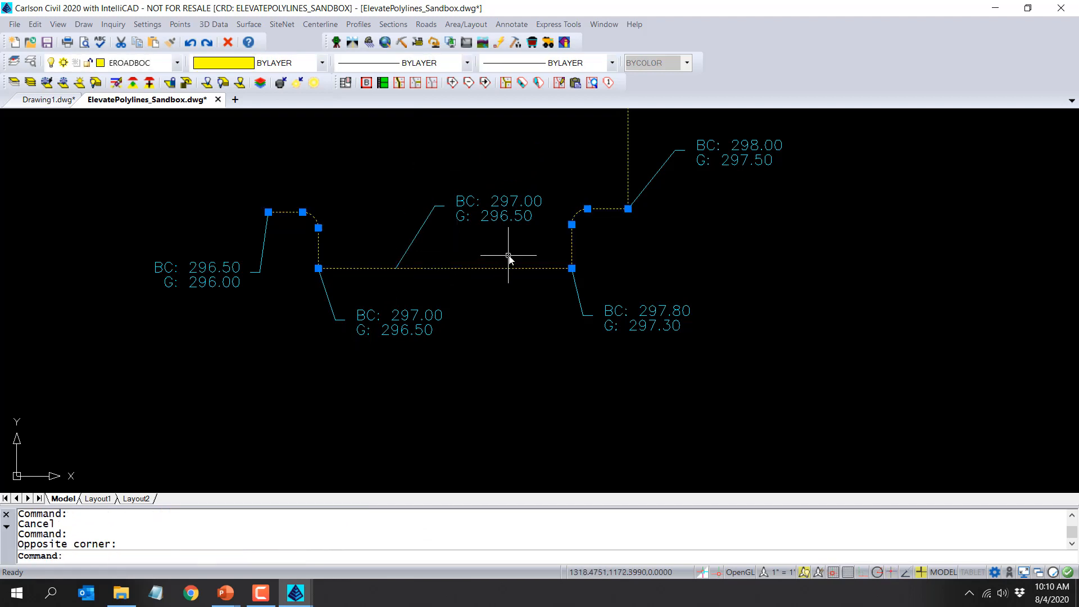
key(Escape)
Edit the copied label's texts to read BC: 298.00 and G: 297.50.
click(512, 201)
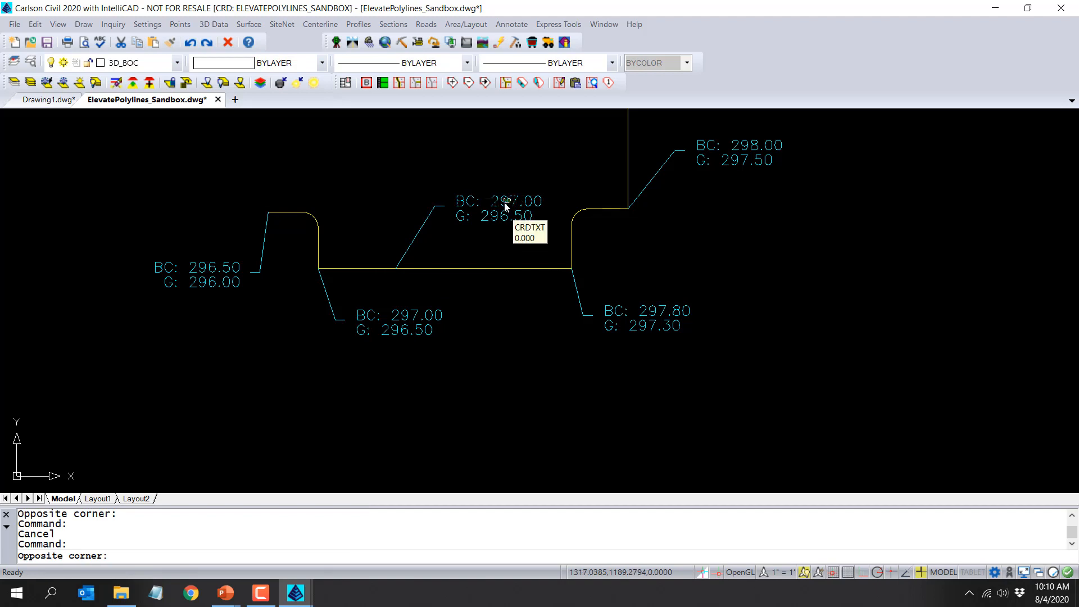
double_click(511, 202)
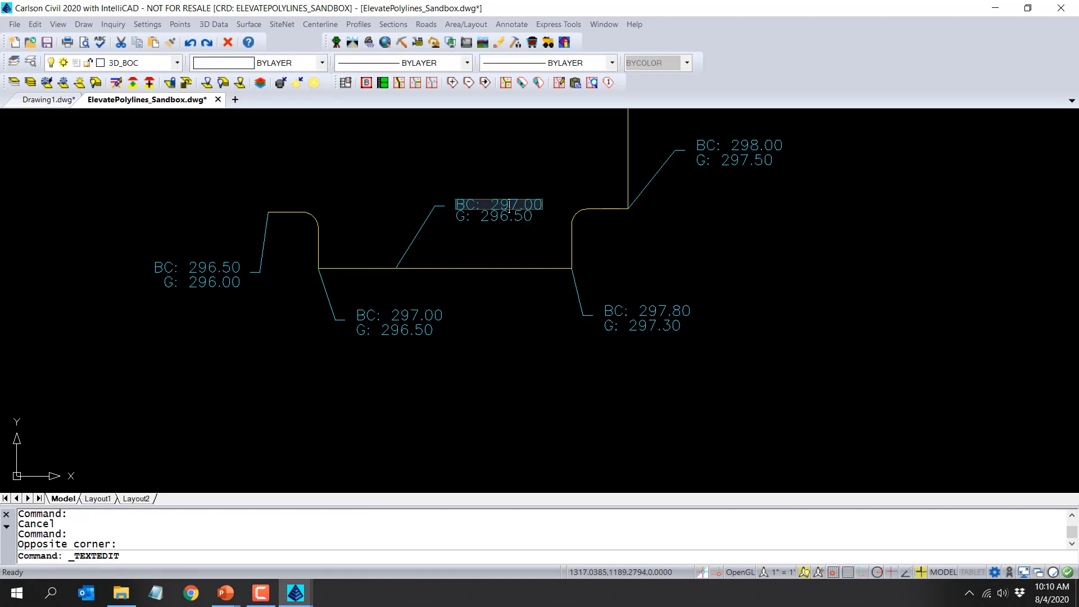
drag(510, 205, 524, 205)
text(8.)
click(465, 331)
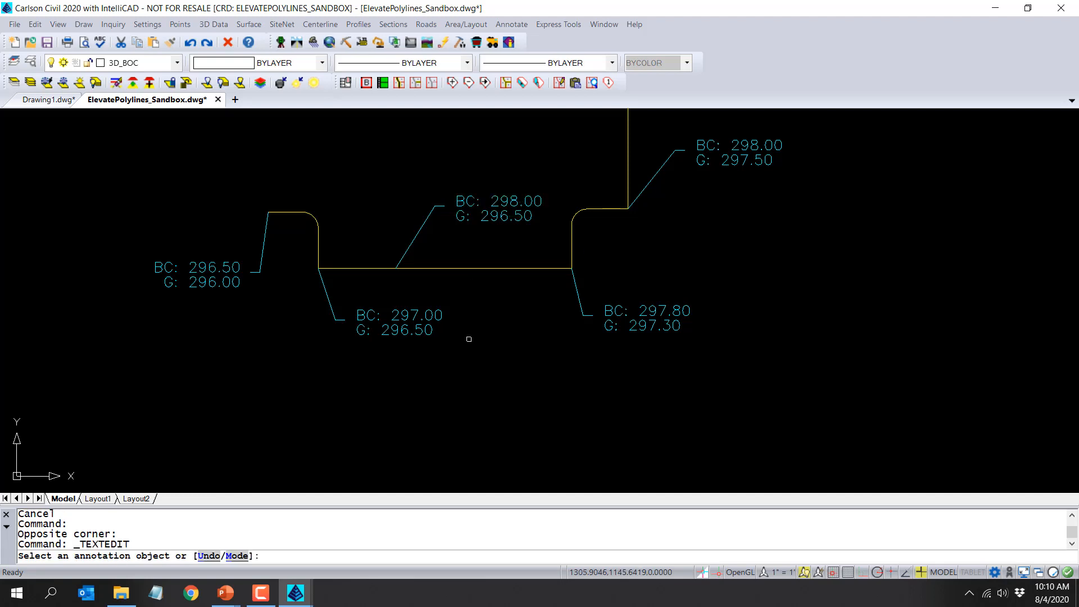
click(509, 220)
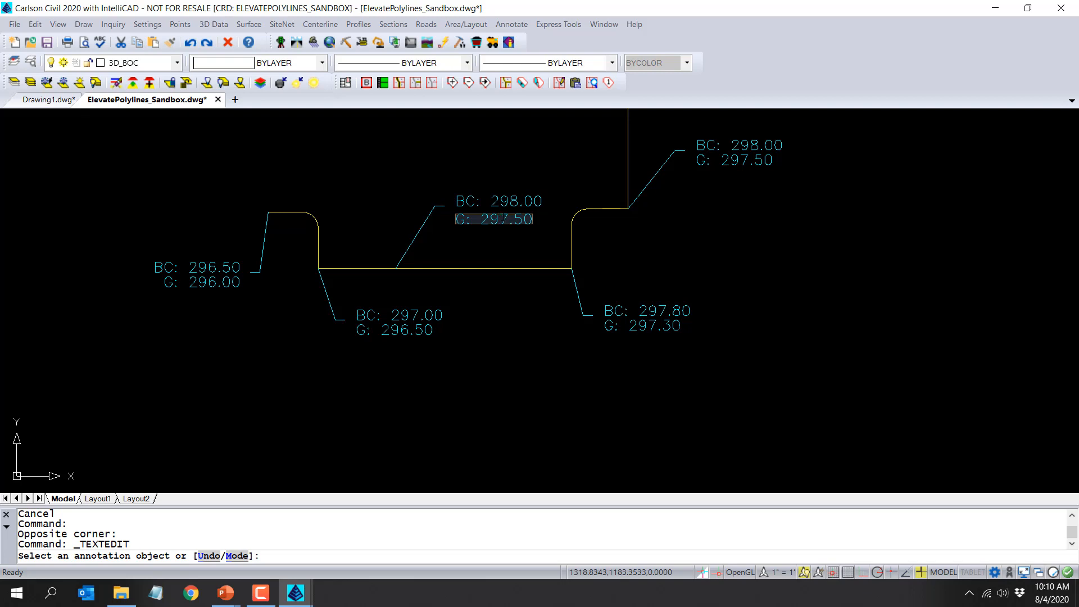
click(529, 268)
key(Return)
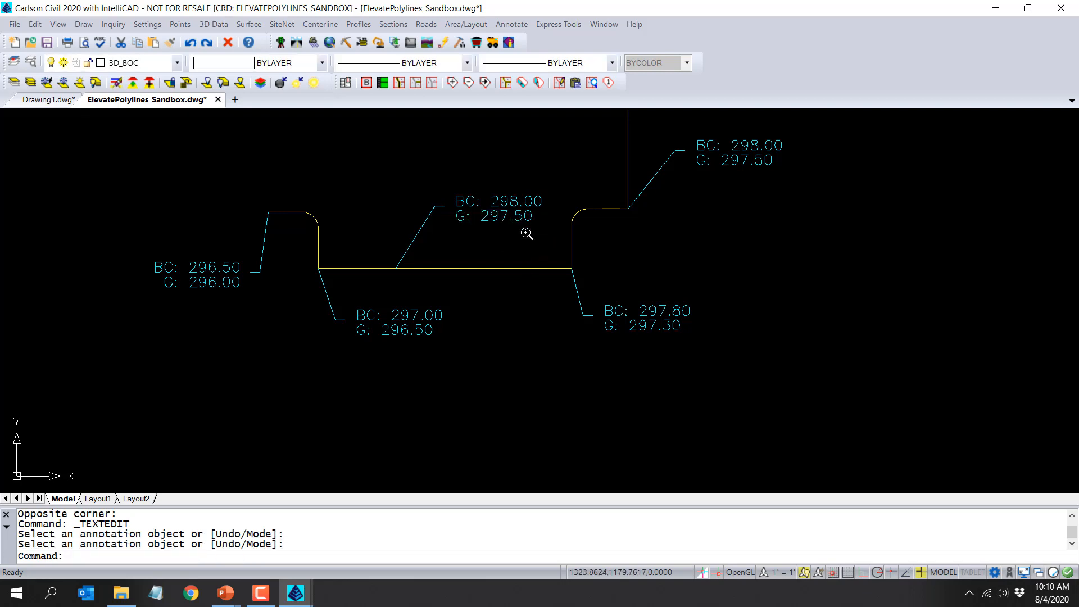
Start the 2D to 3D Polyline By Text With Leader conversion, sampling an elevation label, its leader and the upper yellow polyline.
scroll(526, 242, down, 6)
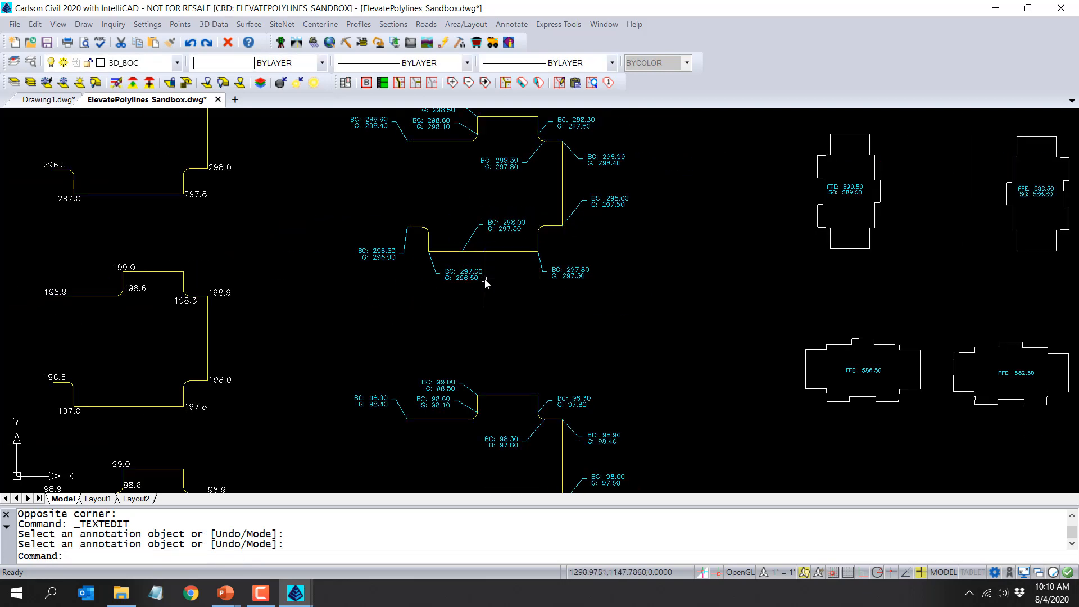
scroll(483, 283, down, 4)
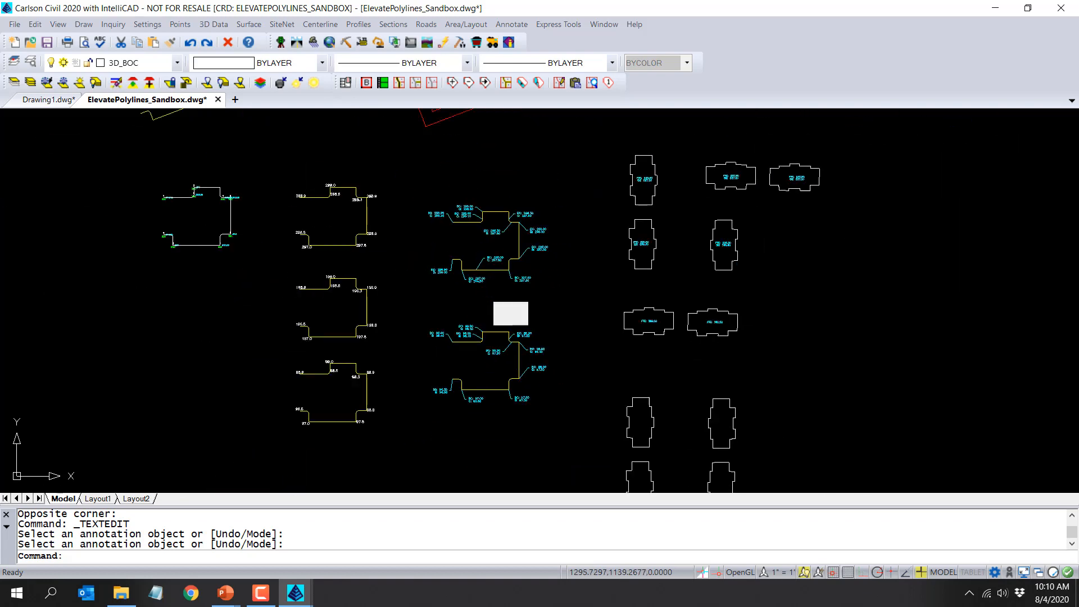
scroll(469, 295, up, 2)
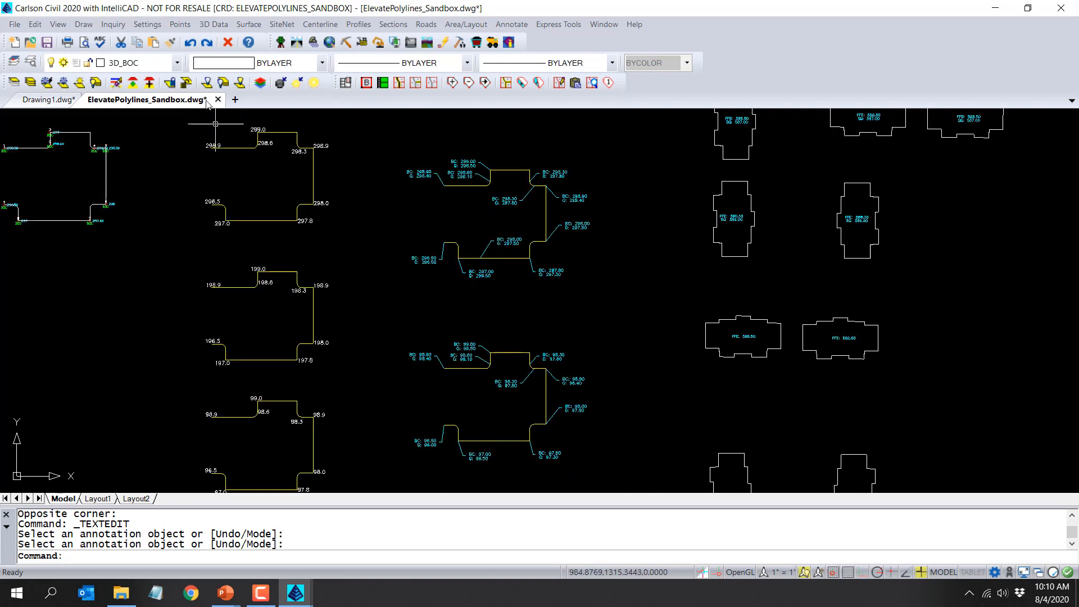
click(214, 25)
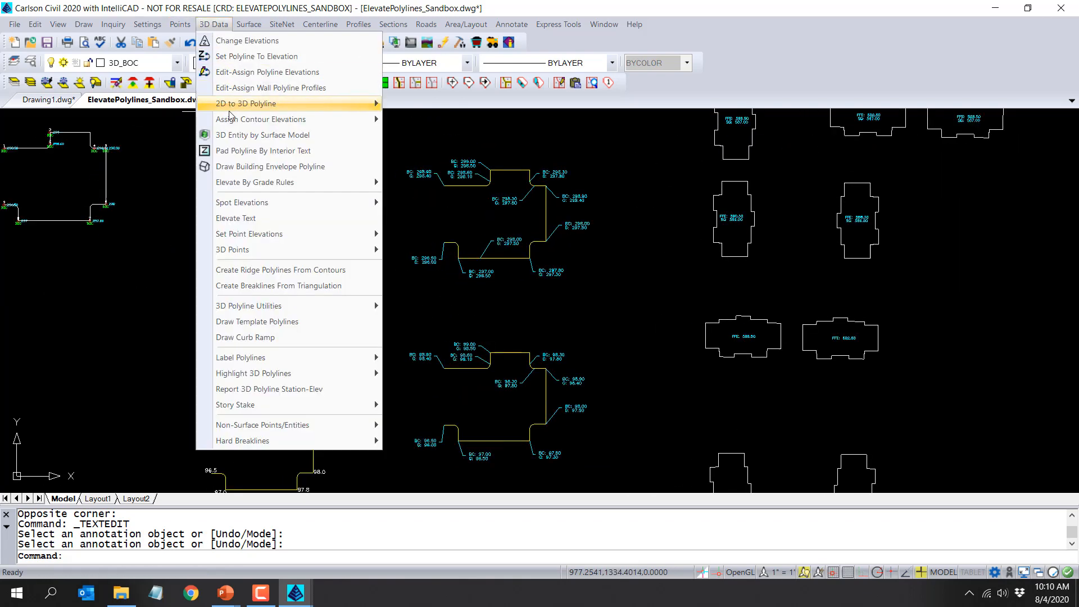
mouse_move(228, 110)
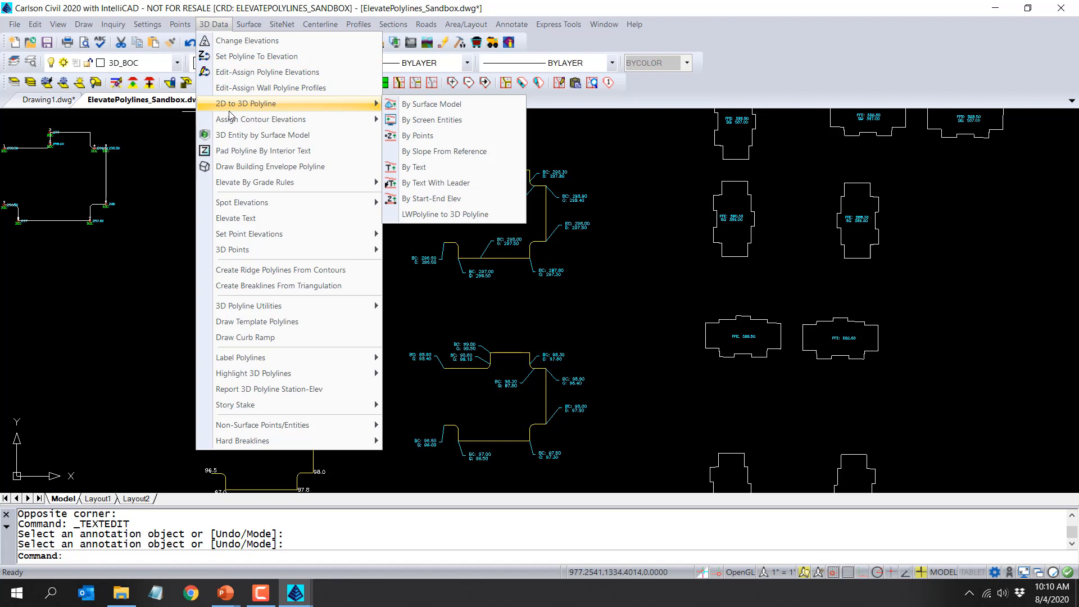
click(468, 183)
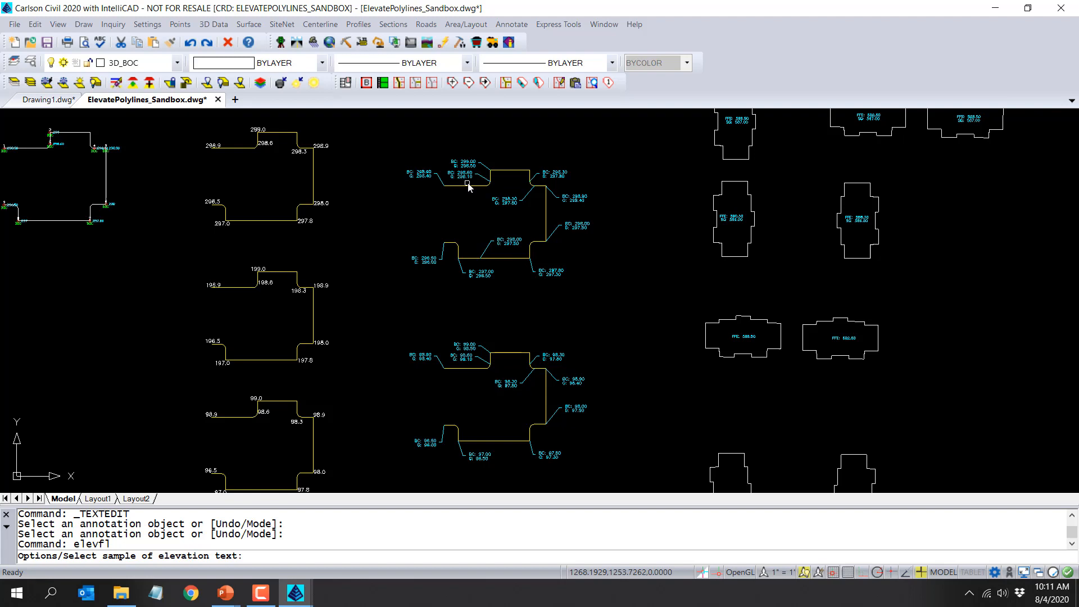
click(421, 172)
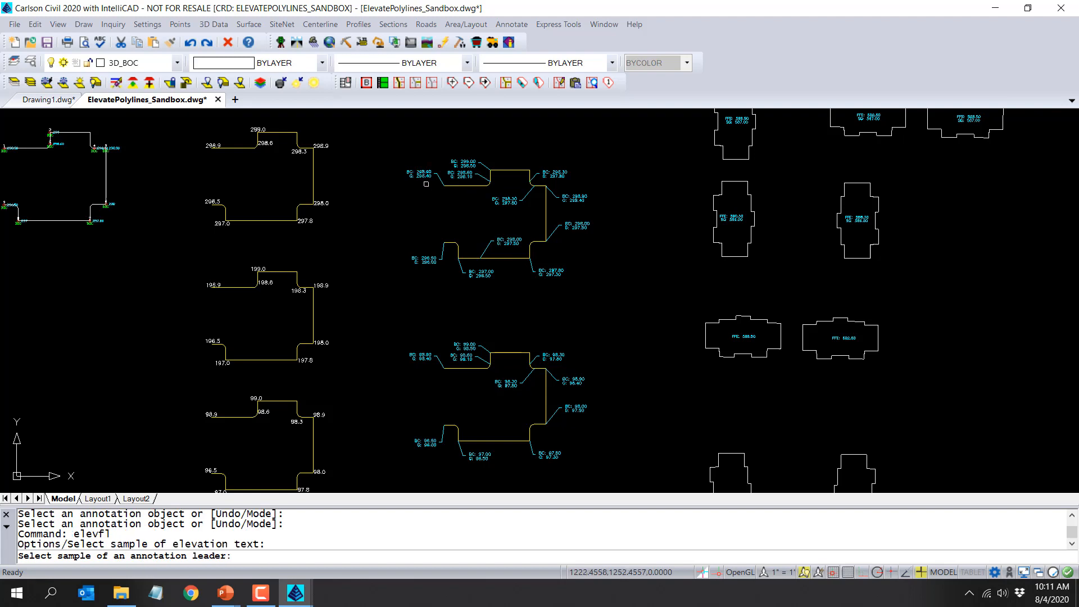
click(441, 181)
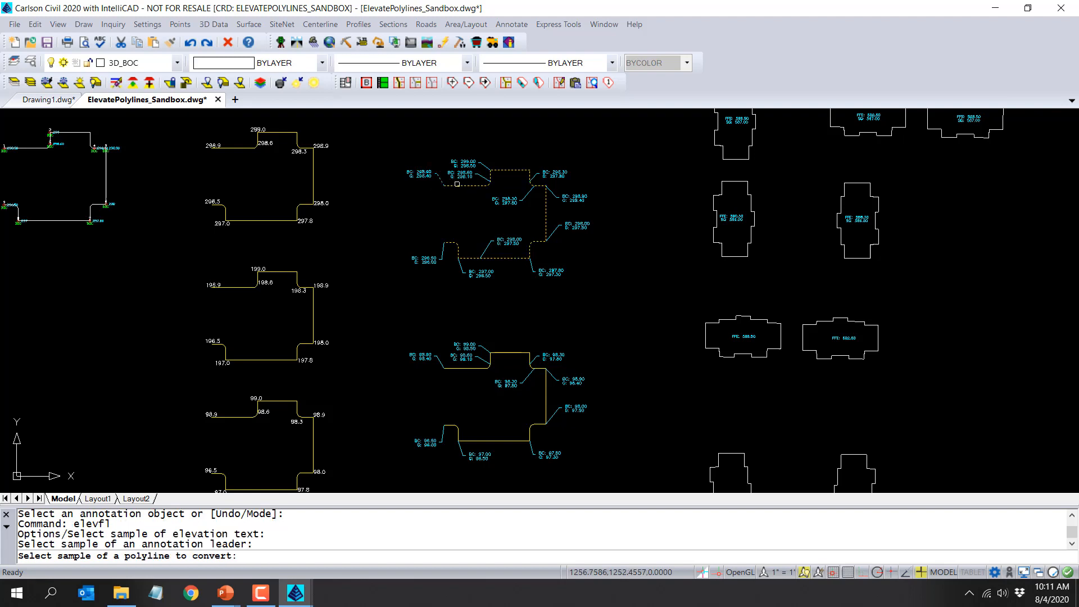
click(460, 184)
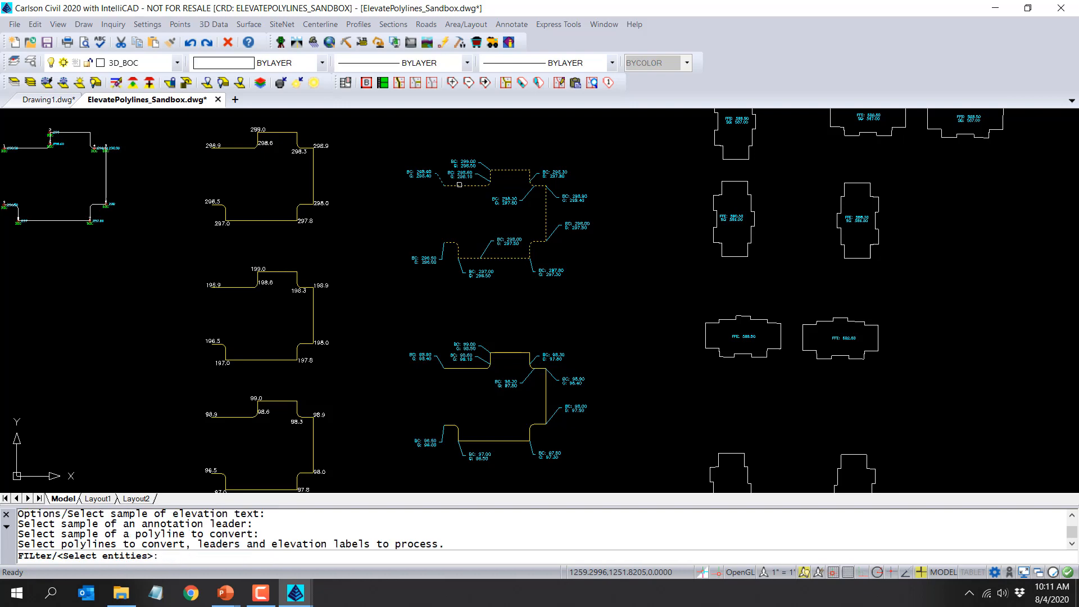
Select both leader-labelled polylines with all their leaders and labels for conversion, adding 0.00 to the label values.
scroll(460, 184, down, 3)
click(546, 367)
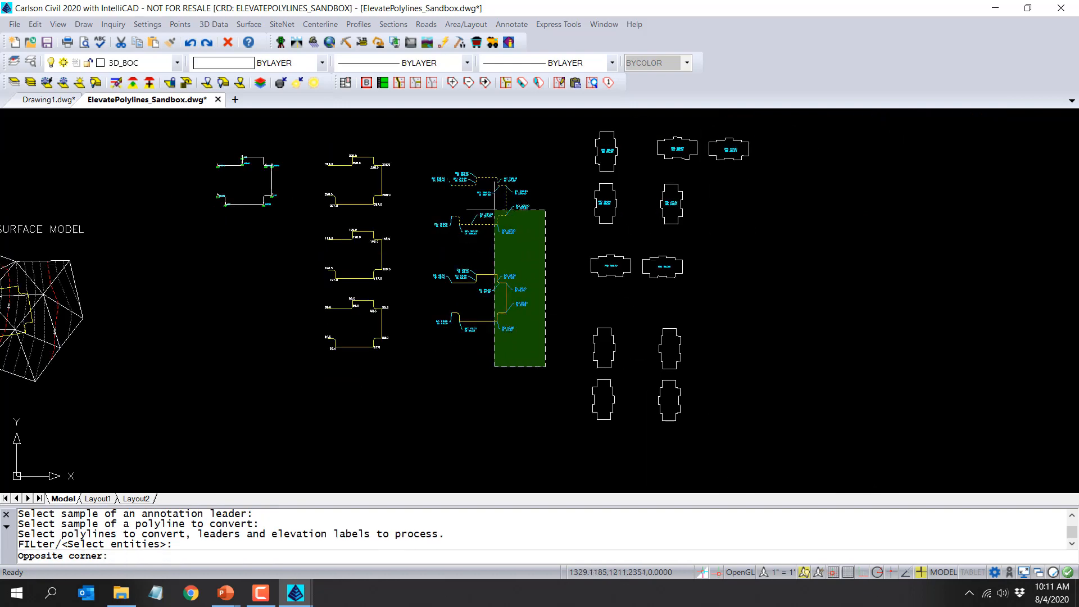
click(436, 159)
key(Return)
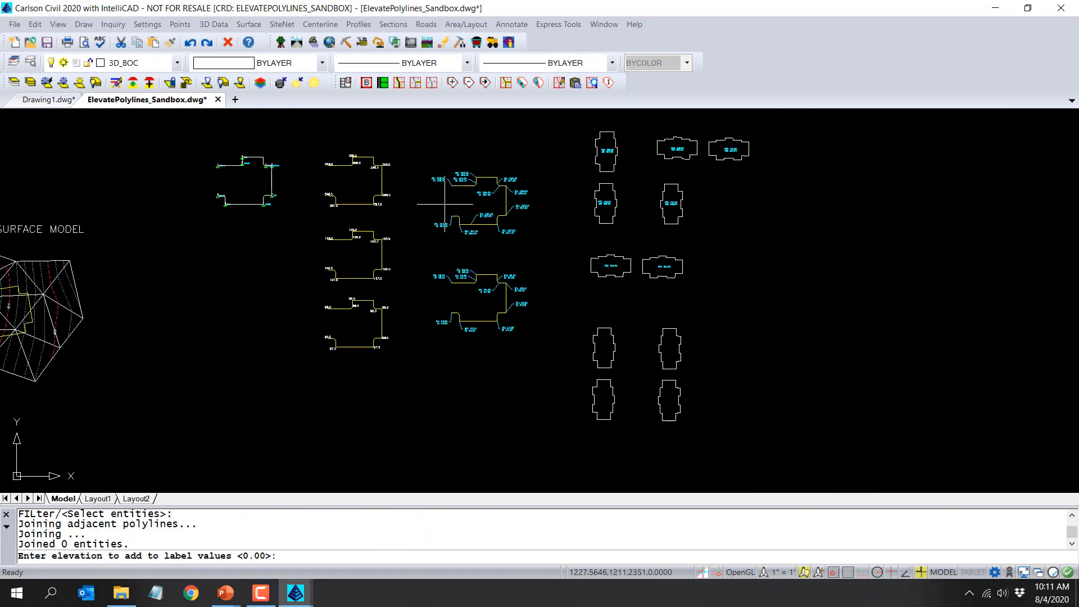
key(Return)
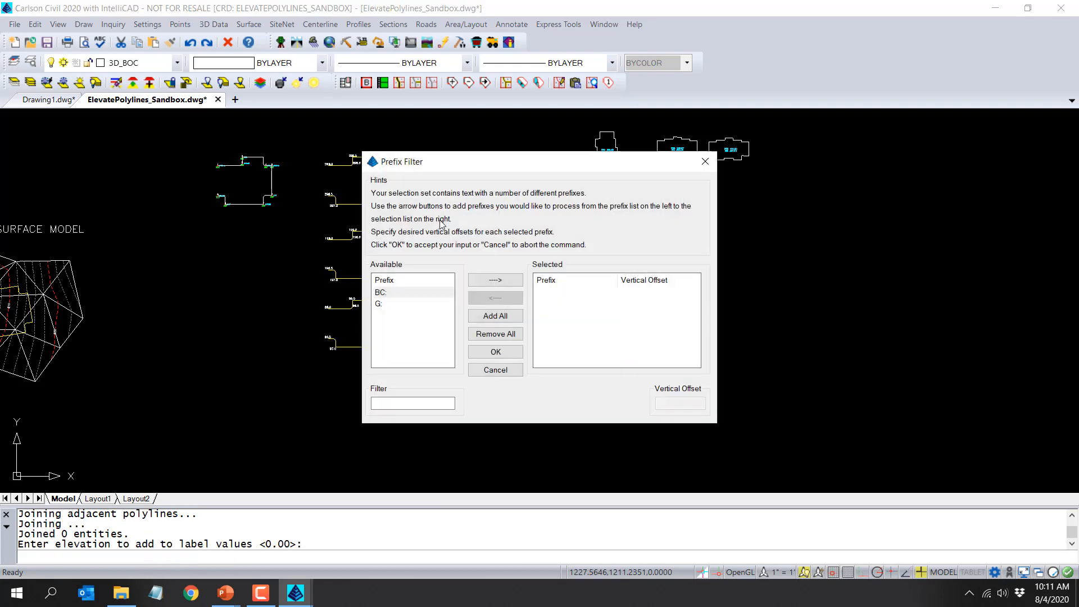
Limit the conversion to labels with the BC: prefix at a vertical offset of 0.0000 and run it.
click(414, 294)
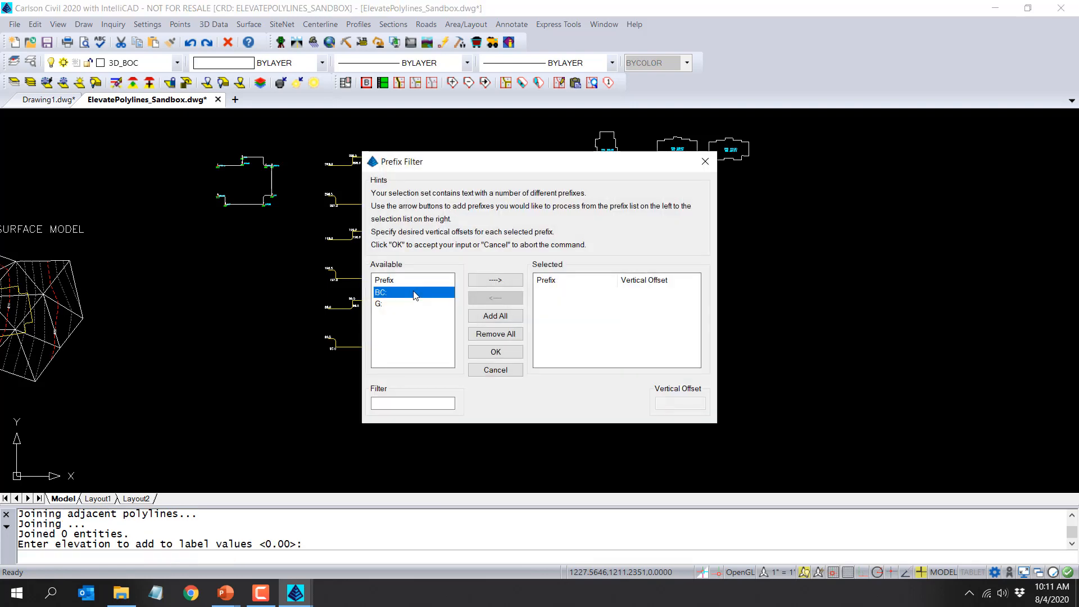
click(484, 281)
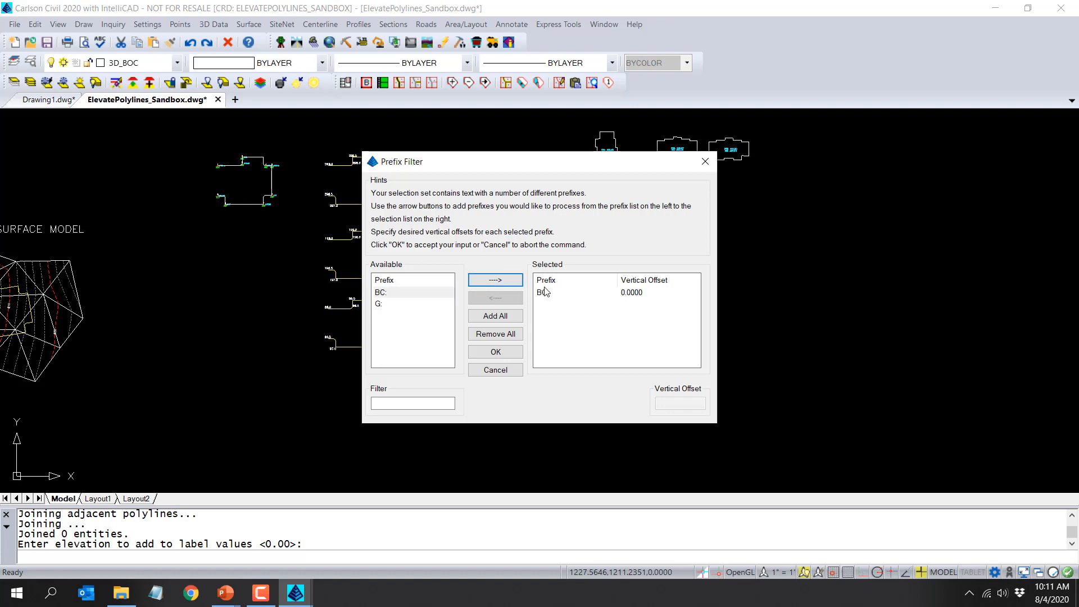
click(494, 352)
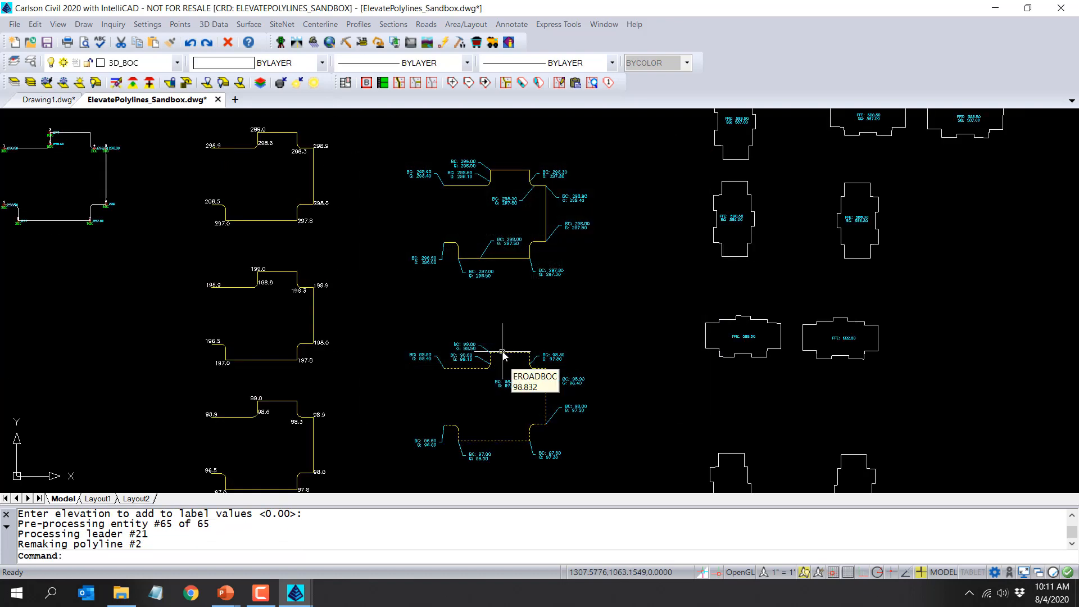
Select the upper converted polyline to check for a vertex at the mid-edge leader, and clear the selection.
scroll(504, 256, up, 4)
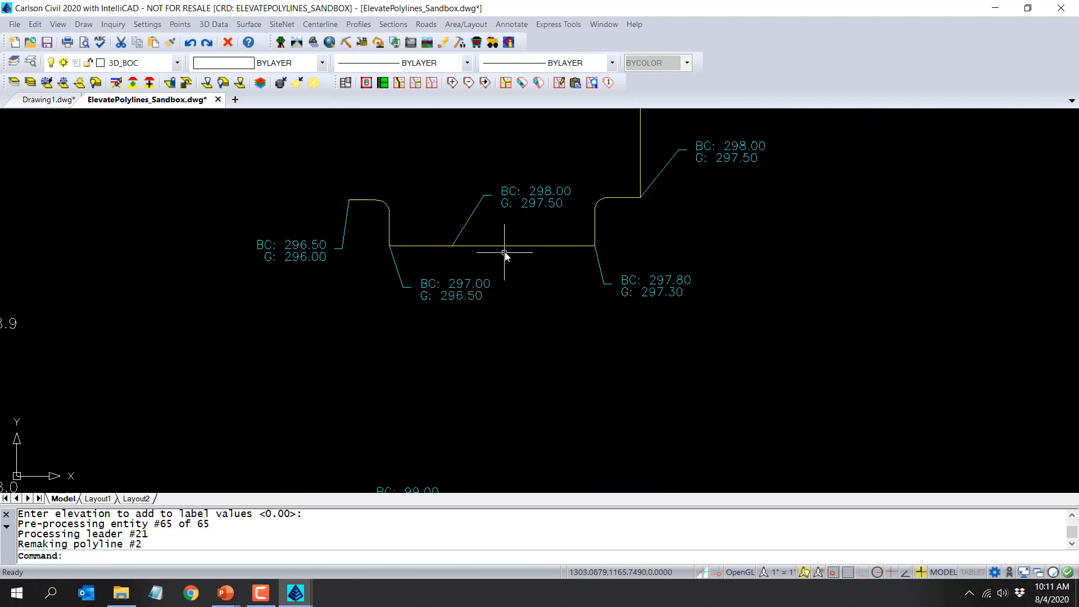
click(505, 246)
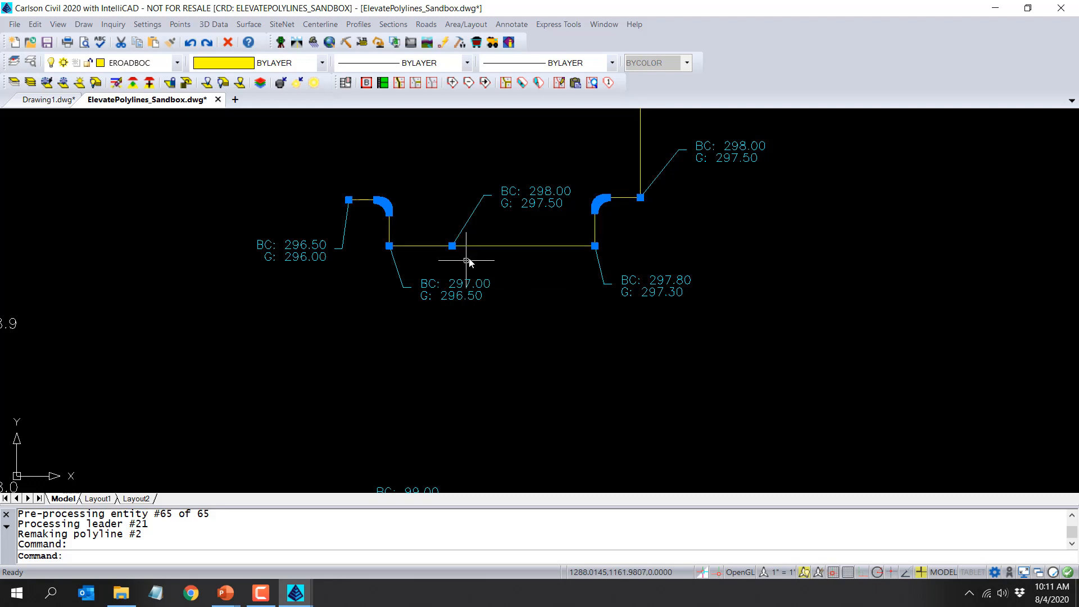
scroll(470, 264, down, 2)
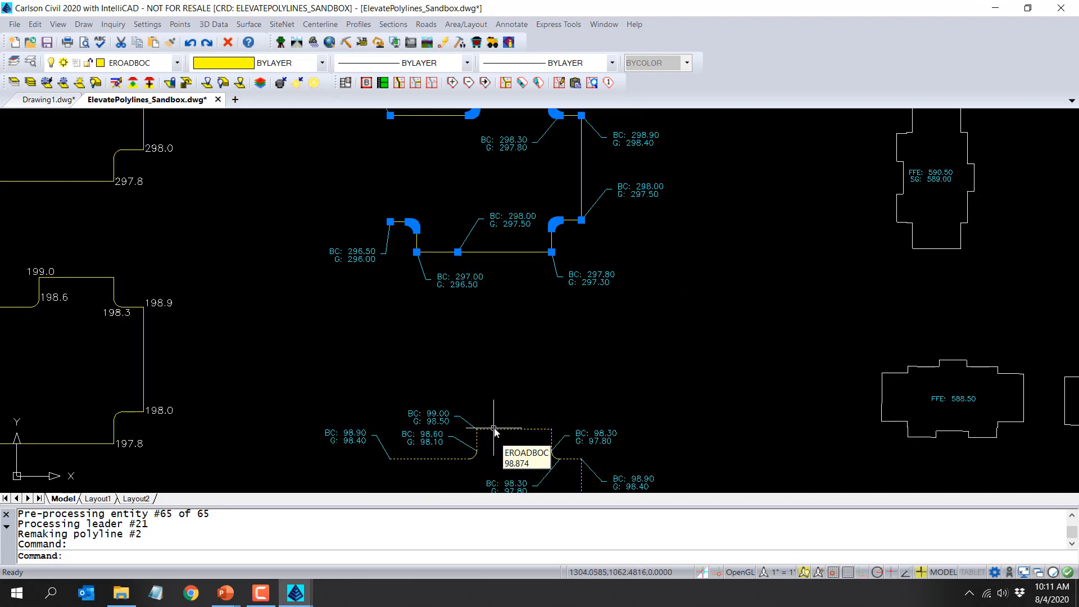
scroll(489, 369, down, 3)
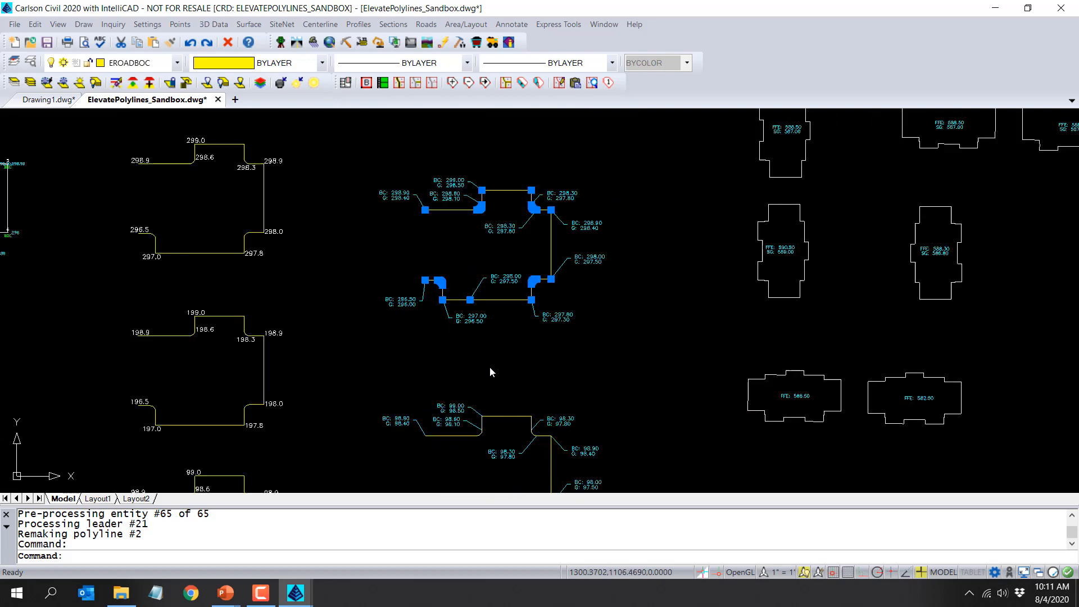
key(Escape)
key(Escape)
View both leader-labelled polylines in the 3D Drawing Viewer, tilt the scene to compare their heights, and close the viewer.
scroll(516, 356, down, 2)
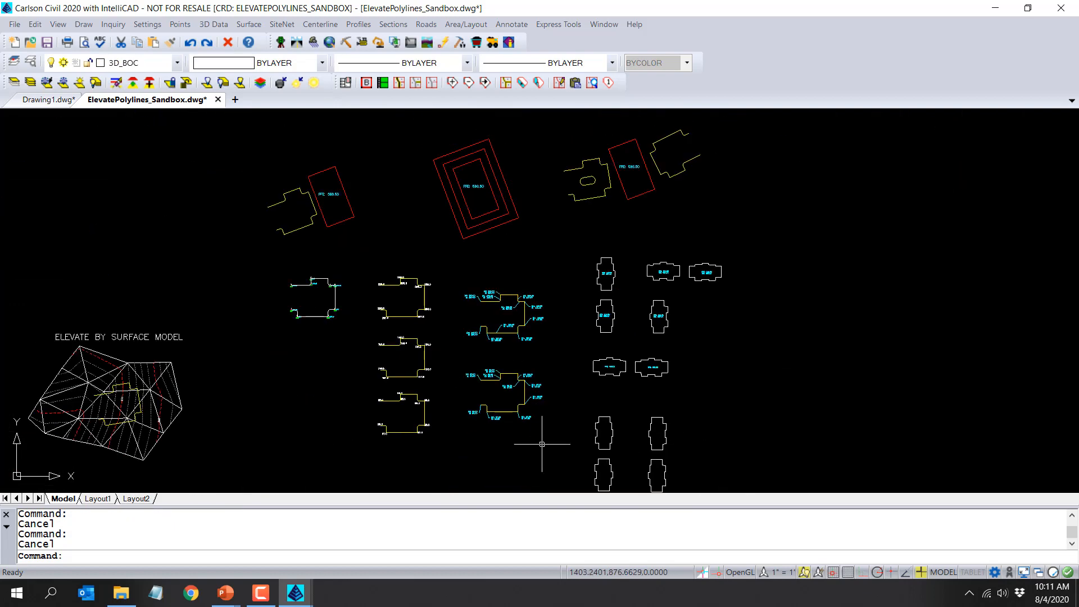
click(59, 24)
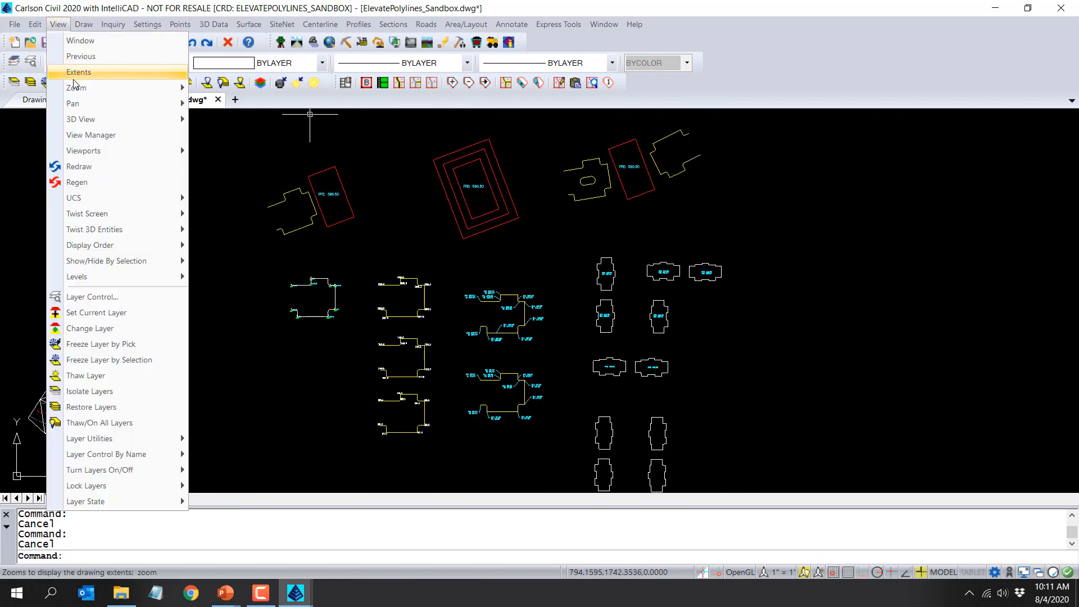
mouse_move(82, 119)
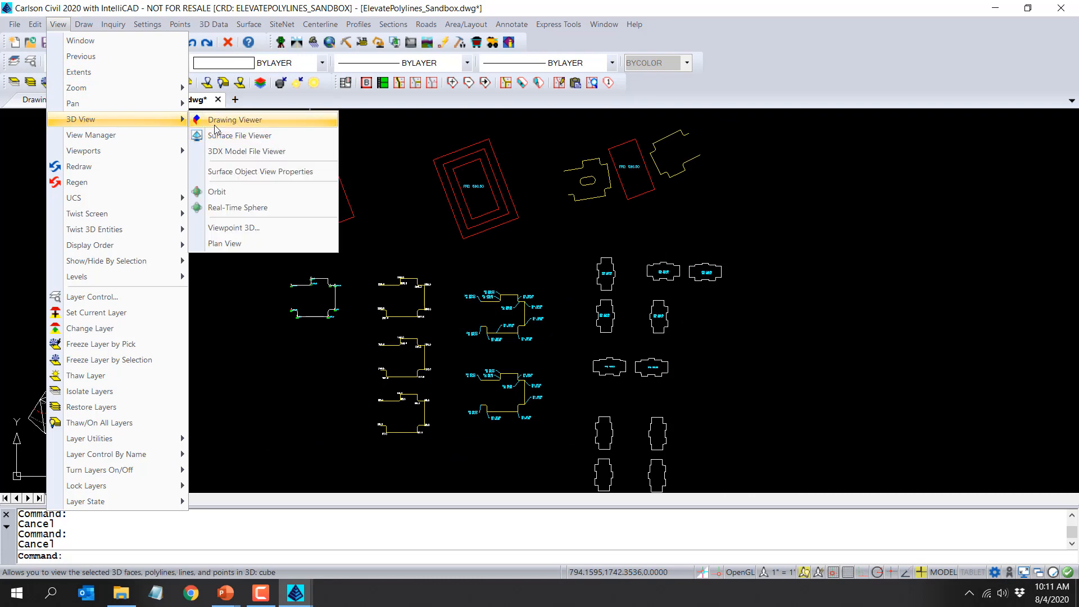
click(215, 124)
click(548, 261)
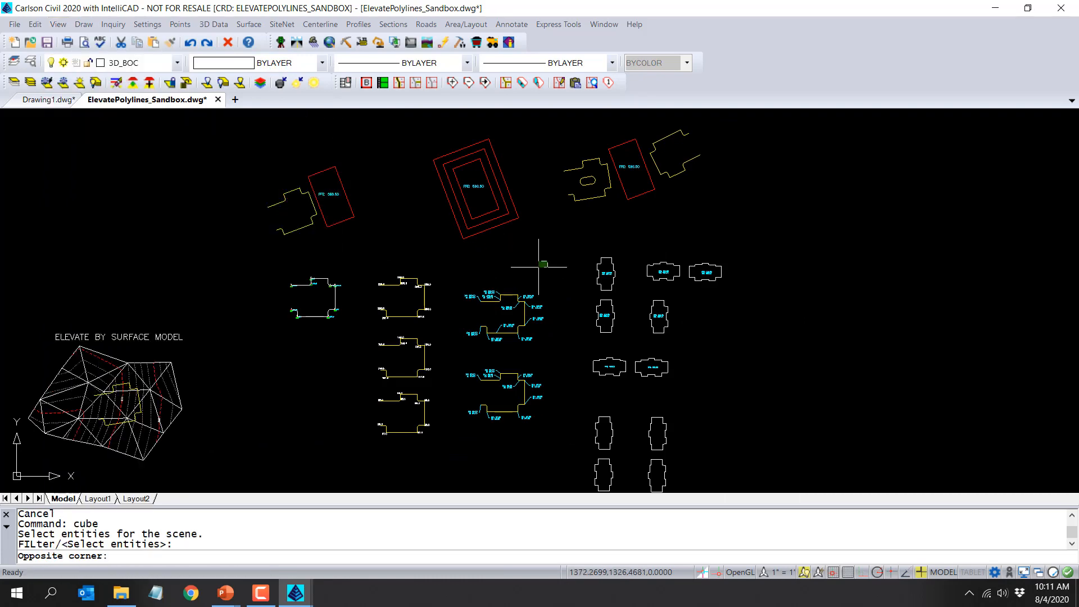
click(468, 461)
key(Return)
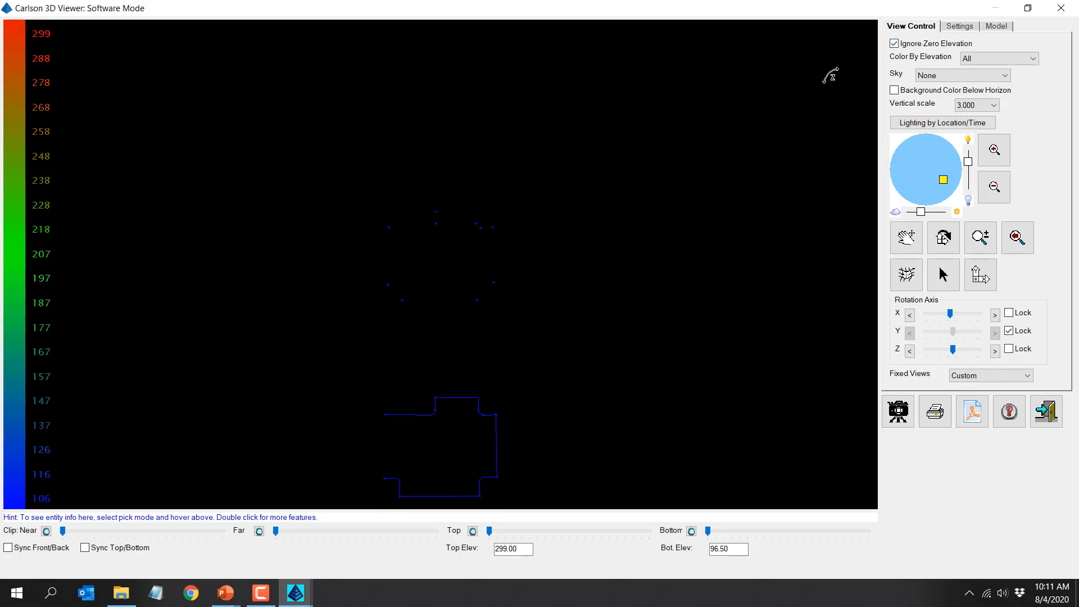
drag(455, 292, 423, 186)
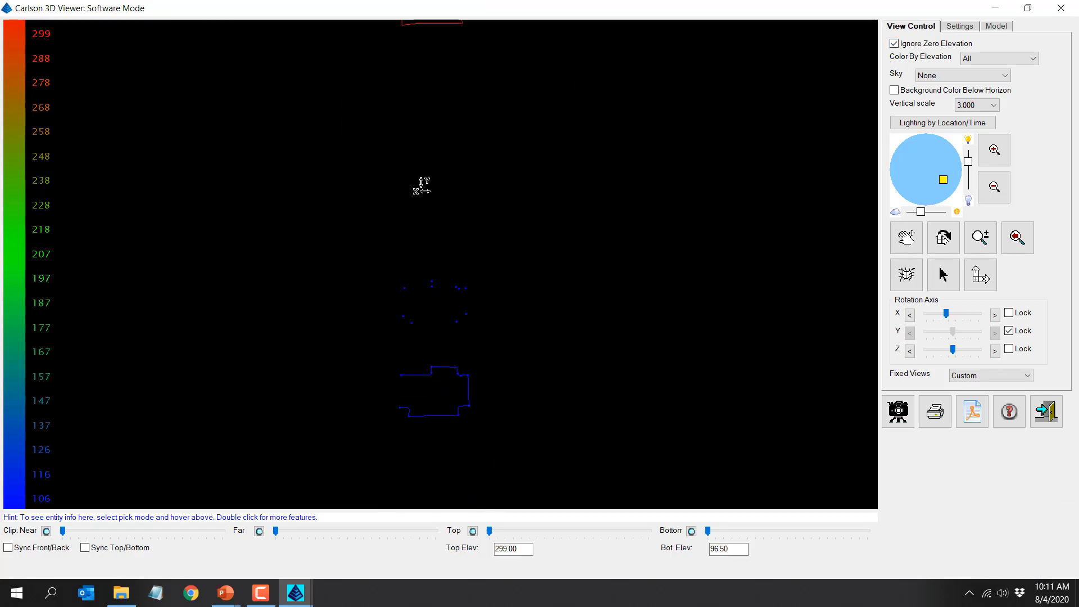
click(894, 44)
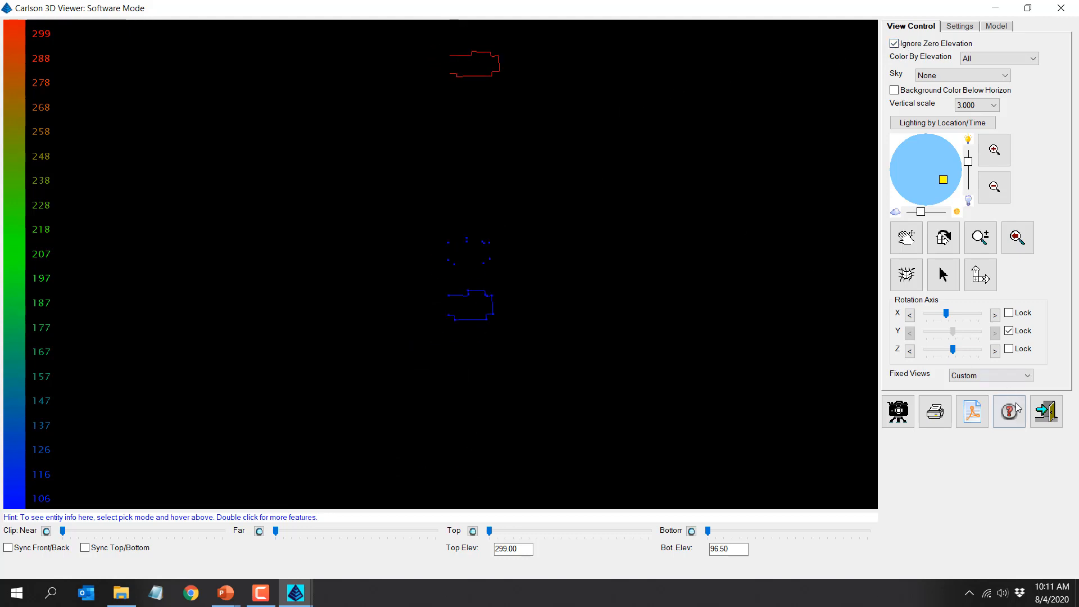
click(1046, 411)
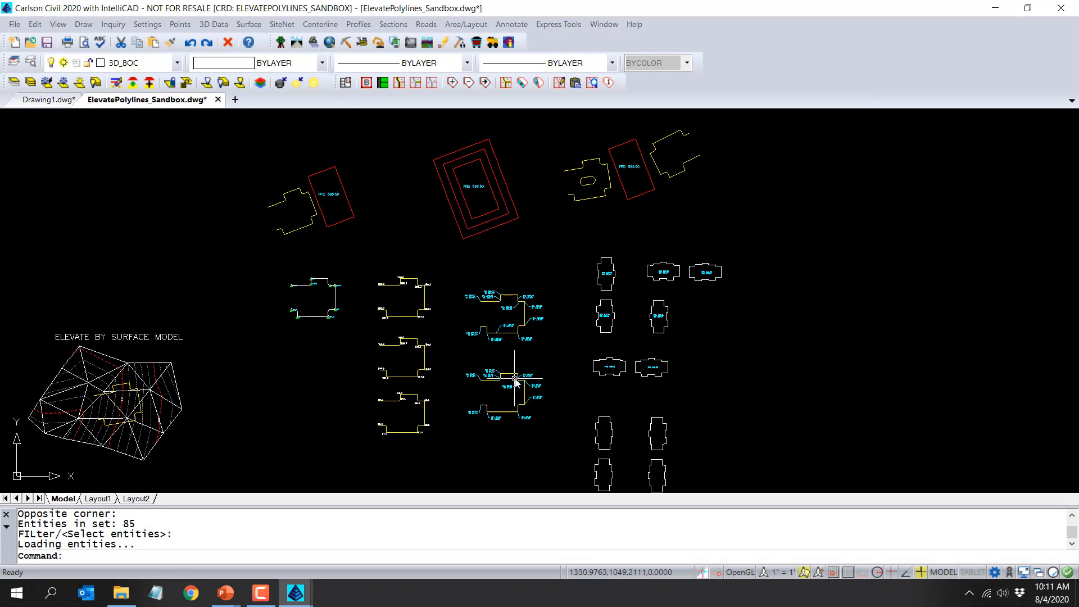
Check the upper polyline's elevation, and load both leader-labelled polylines in the 3D Drawing Viewer again, tilted nearly side-on.
mouse_move(518, 375)
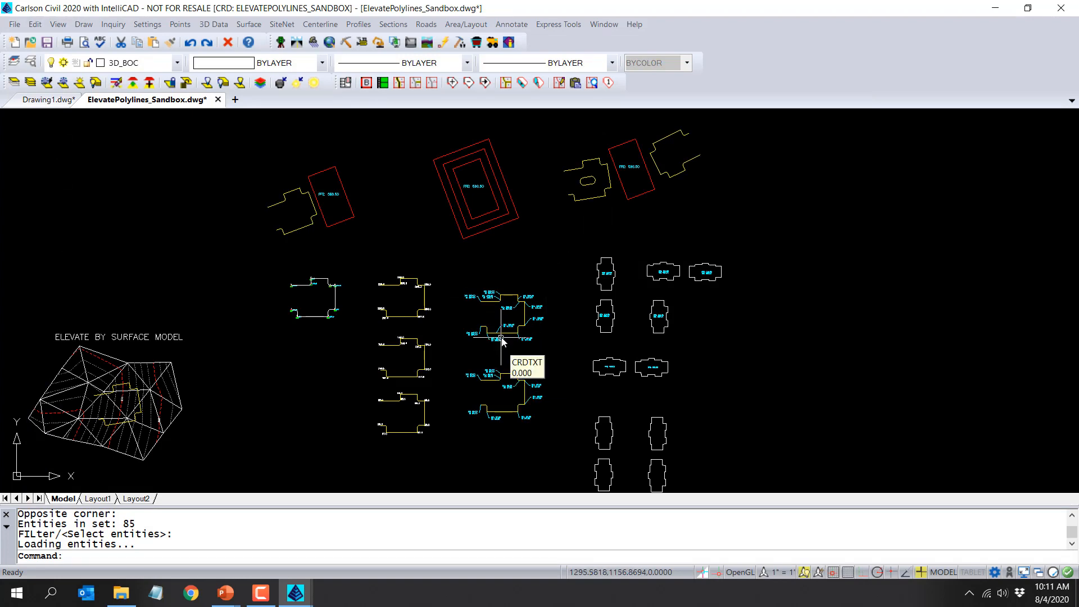
mouse_move(510, 335)
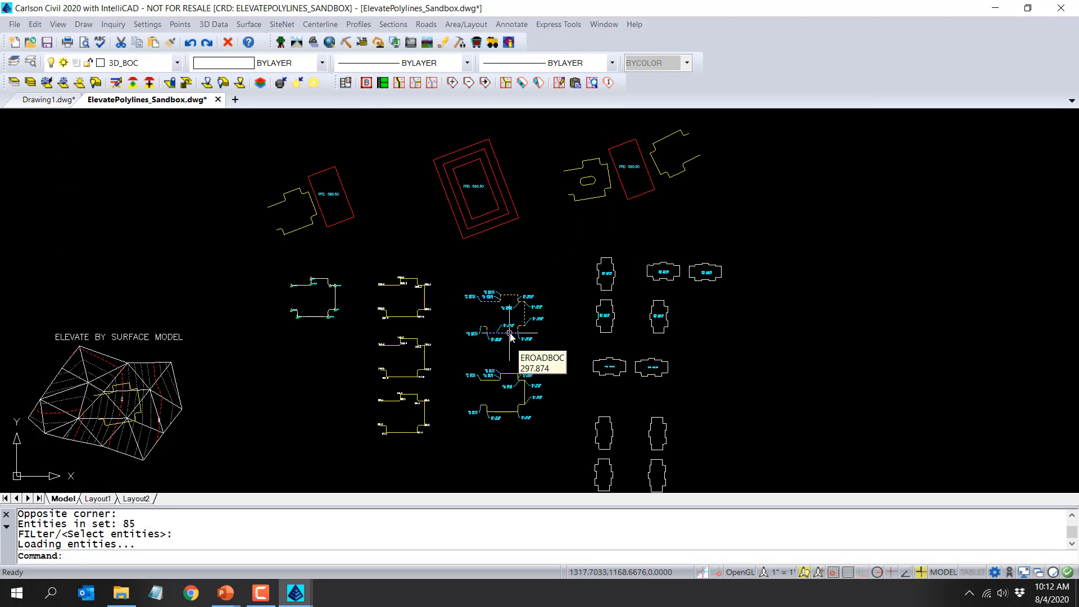
scroll(551, 376, up, 4)
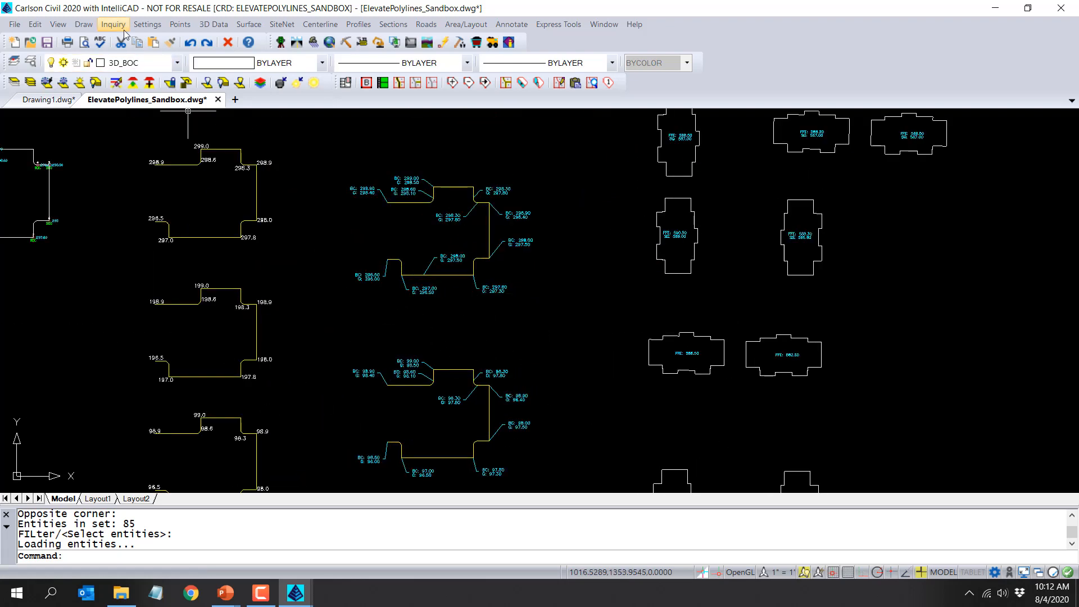
click(84, 24)
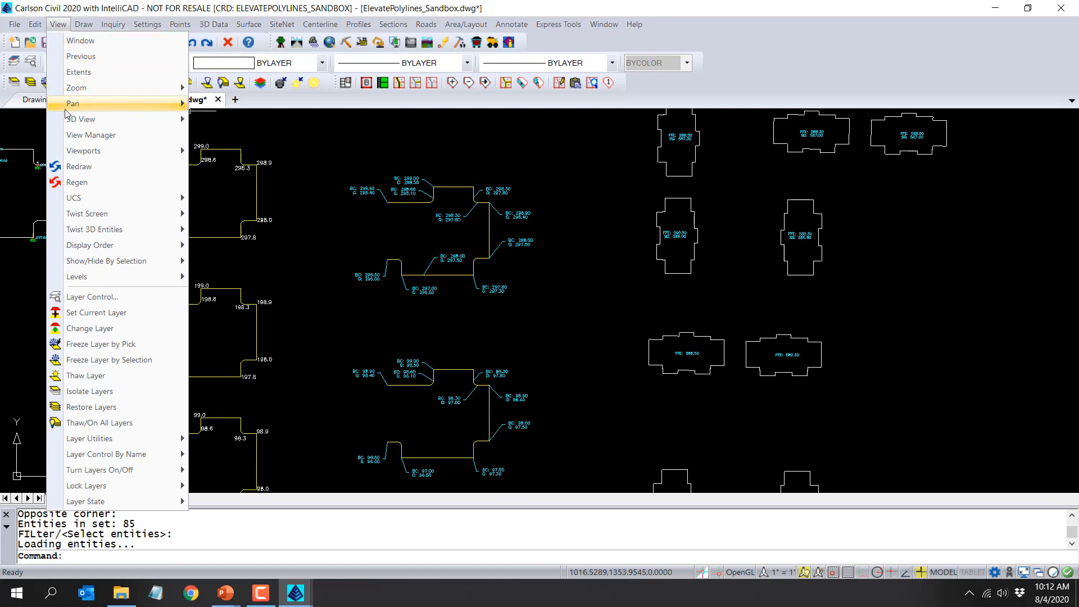
mouse_move(69, 119)
click(214, 190)
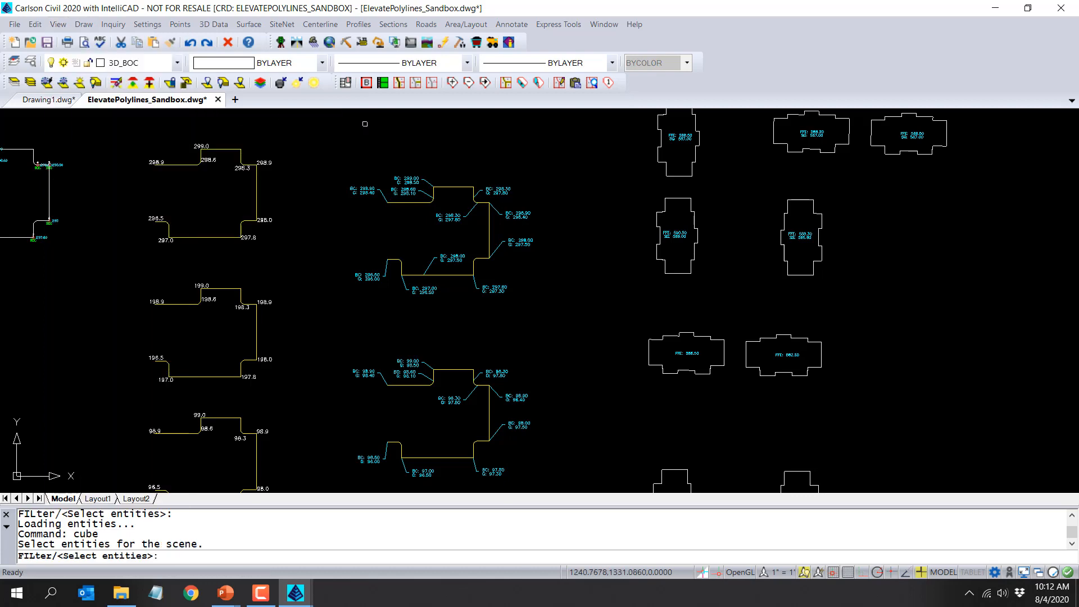
click(504, 154)
click(372, 395)
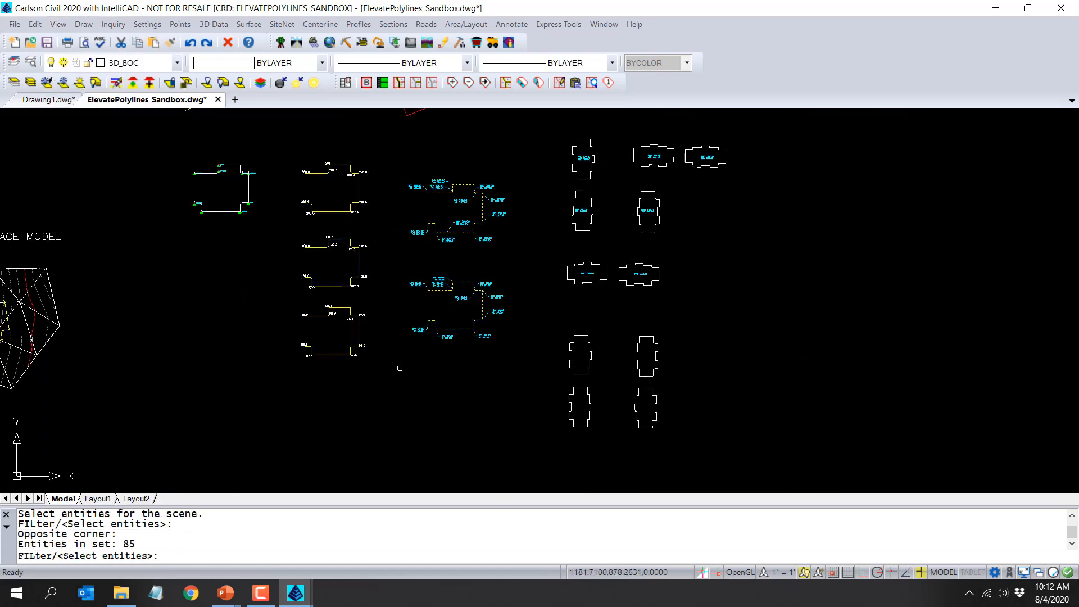
key(Return)
drag(445, 321, 450, 151)
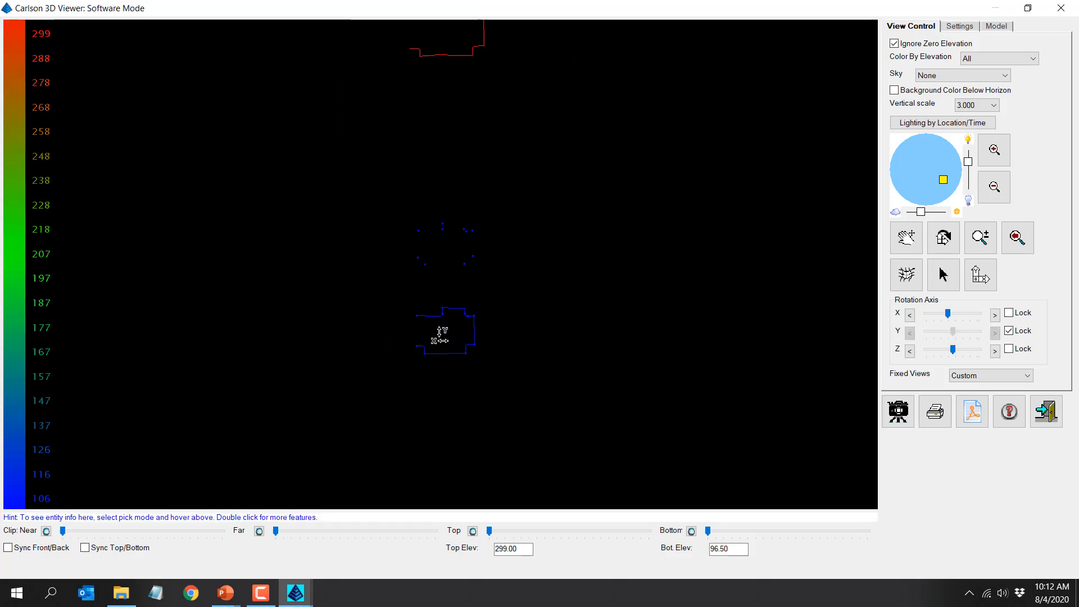
drag(440, 337, 459, 85)
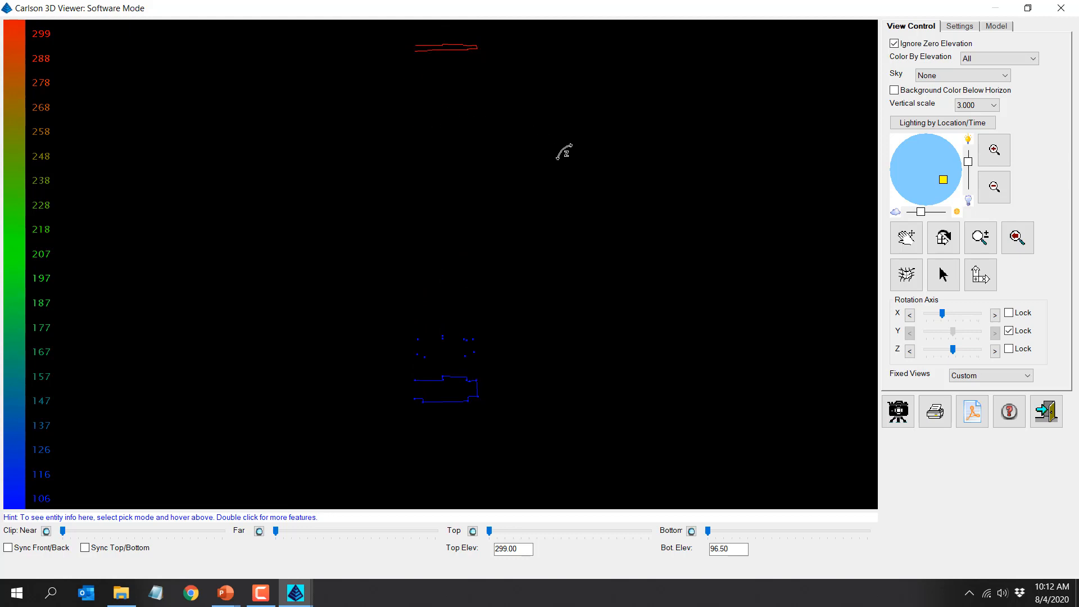
Close the 3D viewer and start Pad Polyline By Interior Text, placing elevated polylines on layer 3D_BLDG, keeping the originals and using no offset.
click(1047, 412)
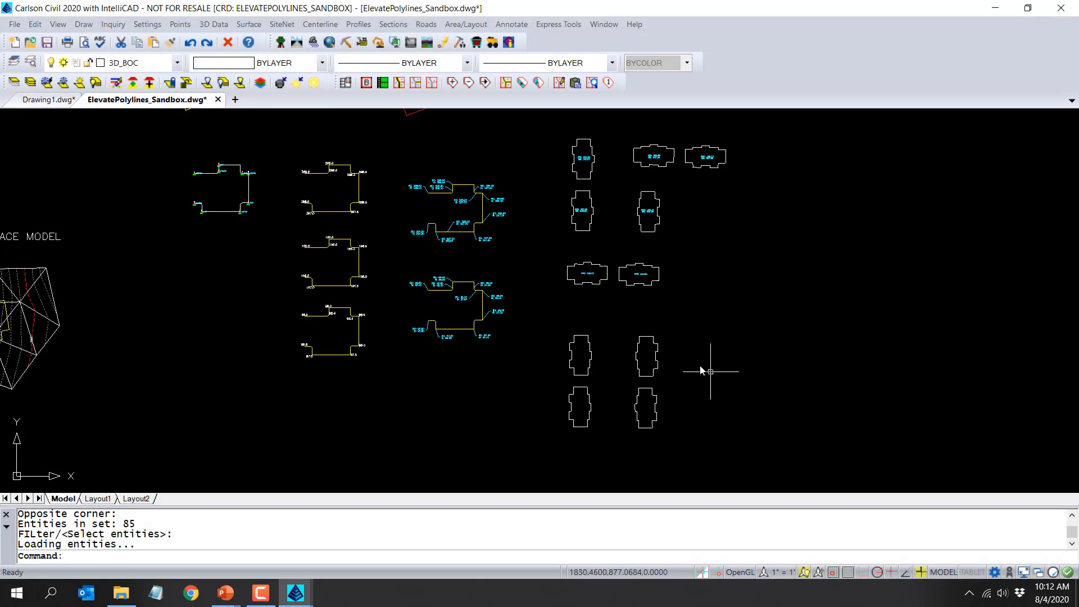
scroll(530, 238, up, 2)
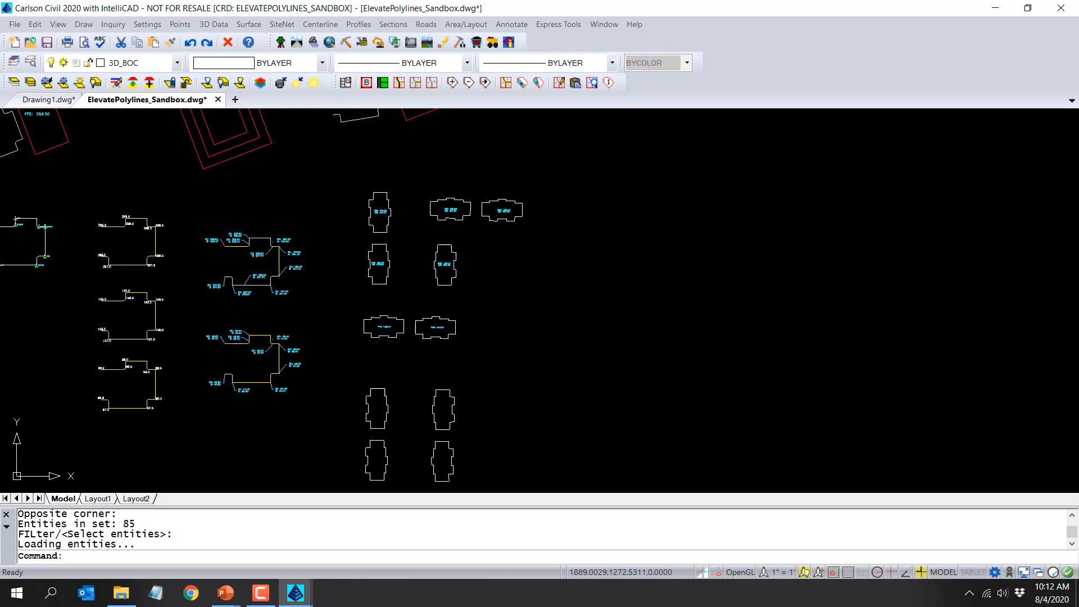
scroll(440, 242, up, 1)
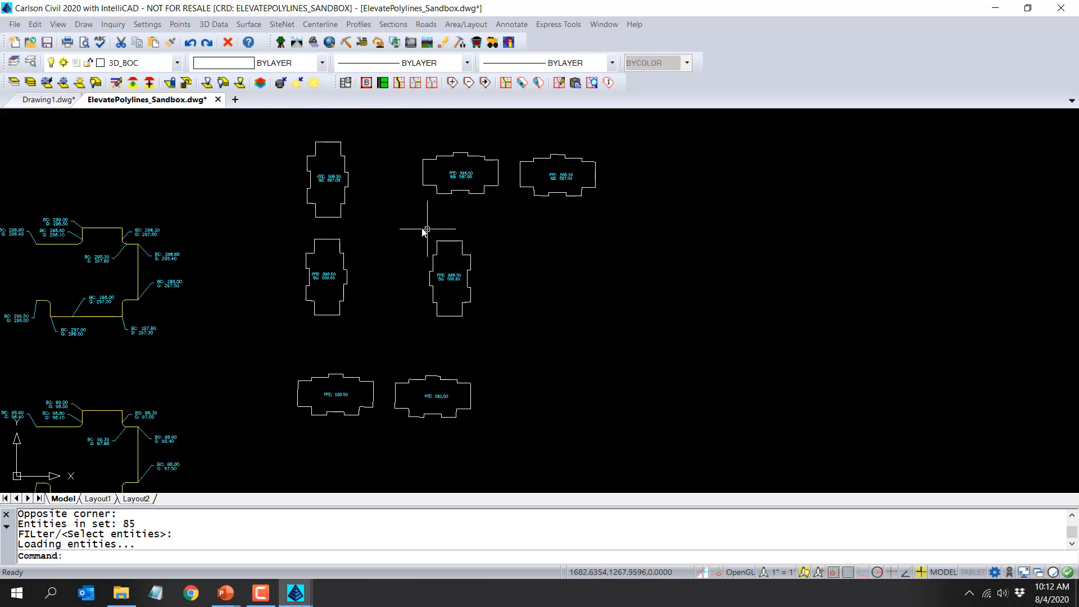
middle_drag(406, 201, 392, 278)
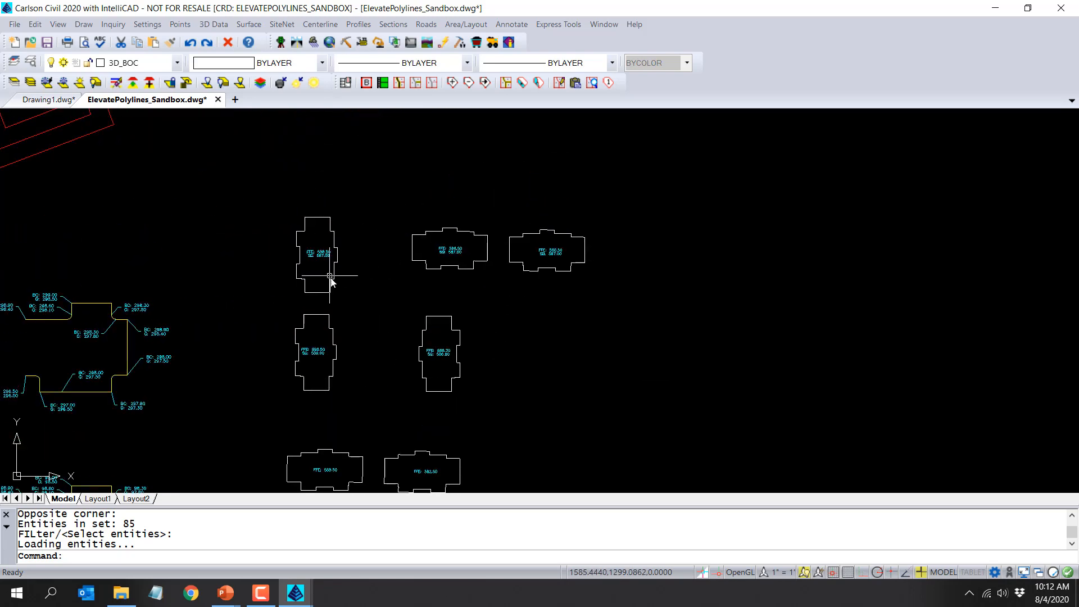
mouse_move(334, 272)
scroll(330, 265, up, 3)
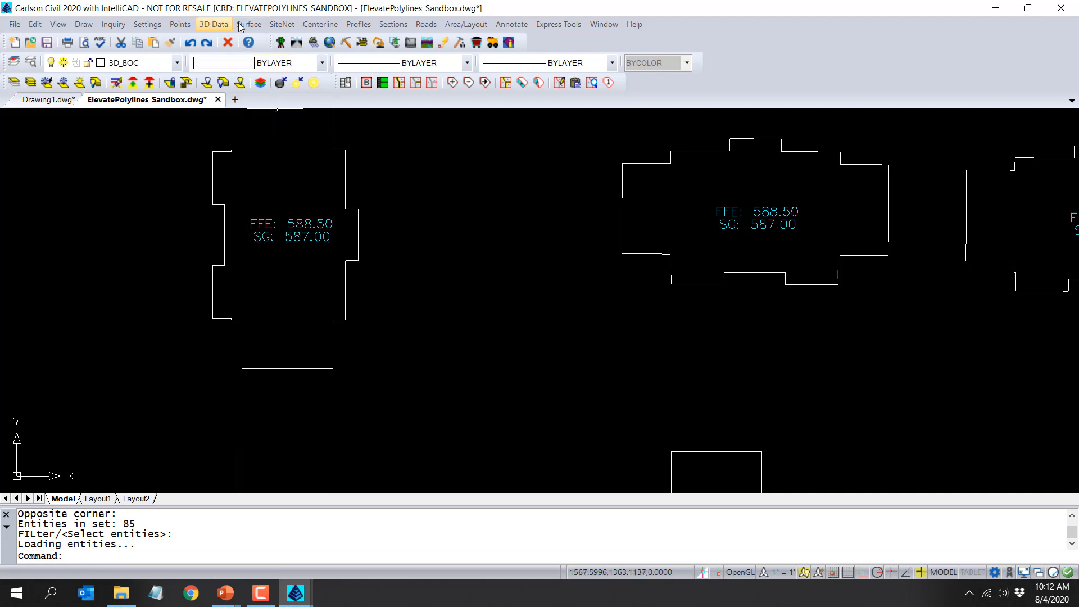
click(215, 28)
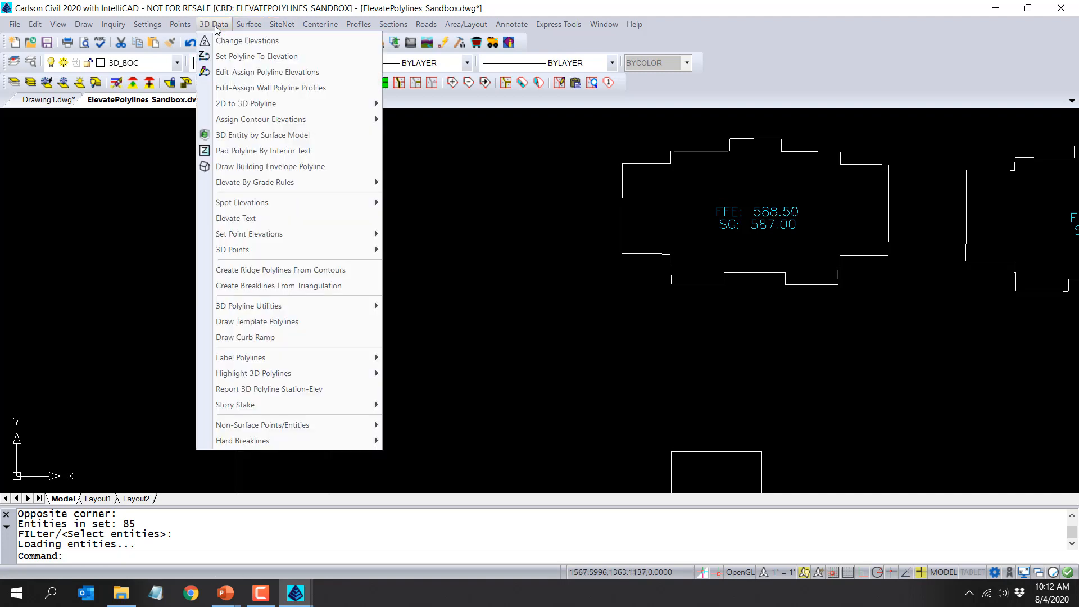
click(316, 151)
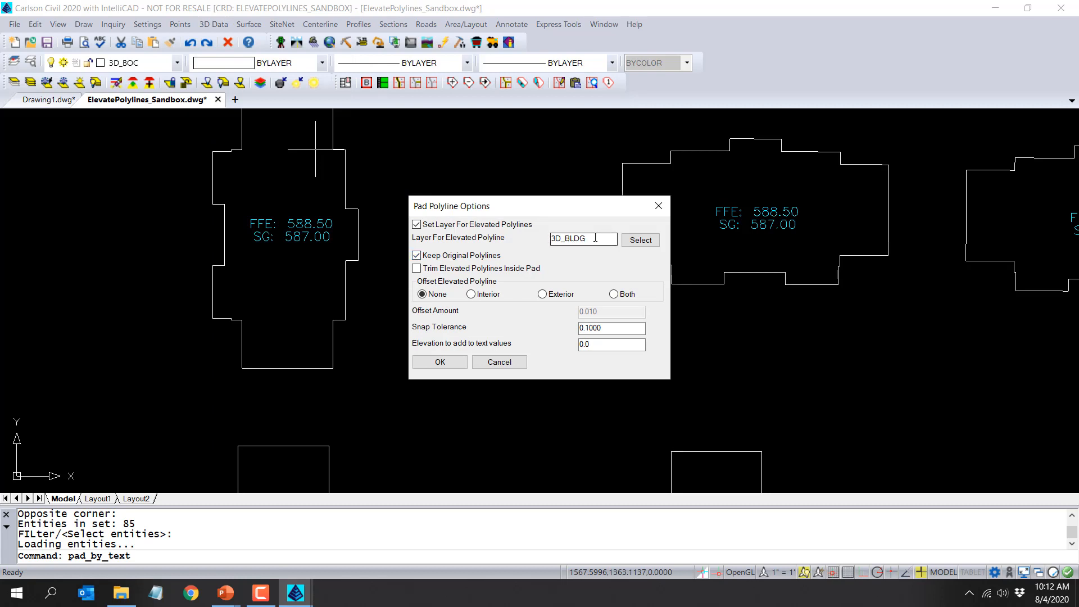
click(423, 360)
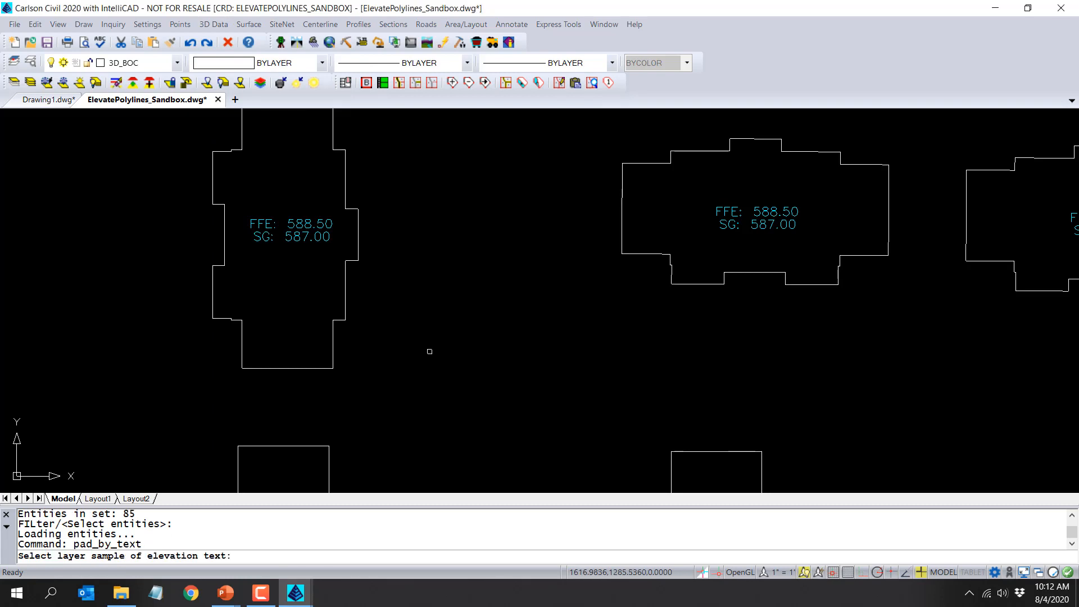
Use an FFE/SG label and a building outline as the layer samples, and select the five upper buildings with their labels for processing.
scroll(423, 338, down, 3)
scroll(416, 329, down, 1)
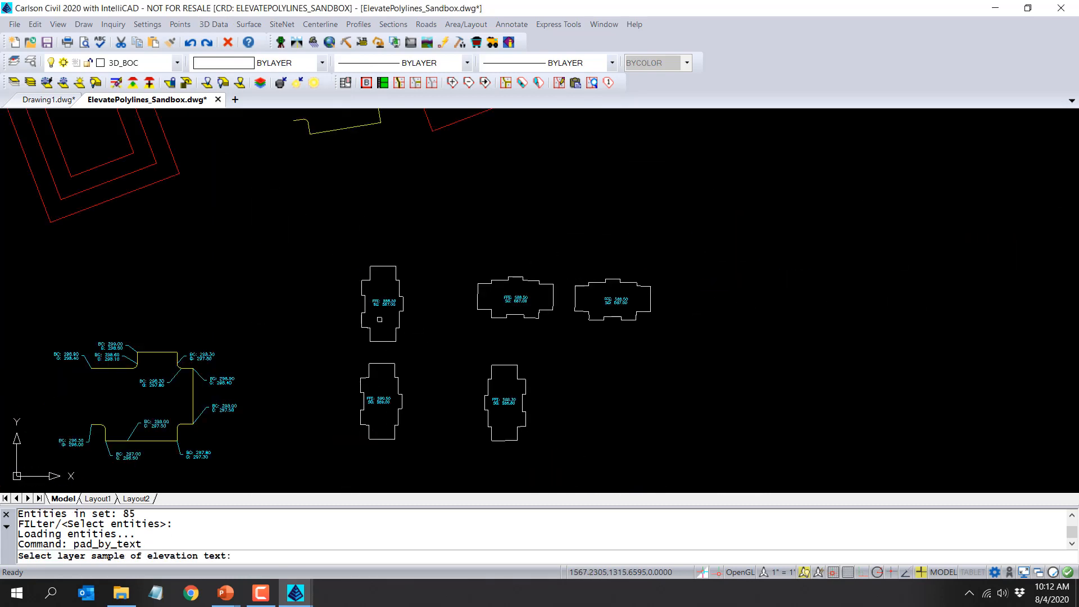
click(385, 304)
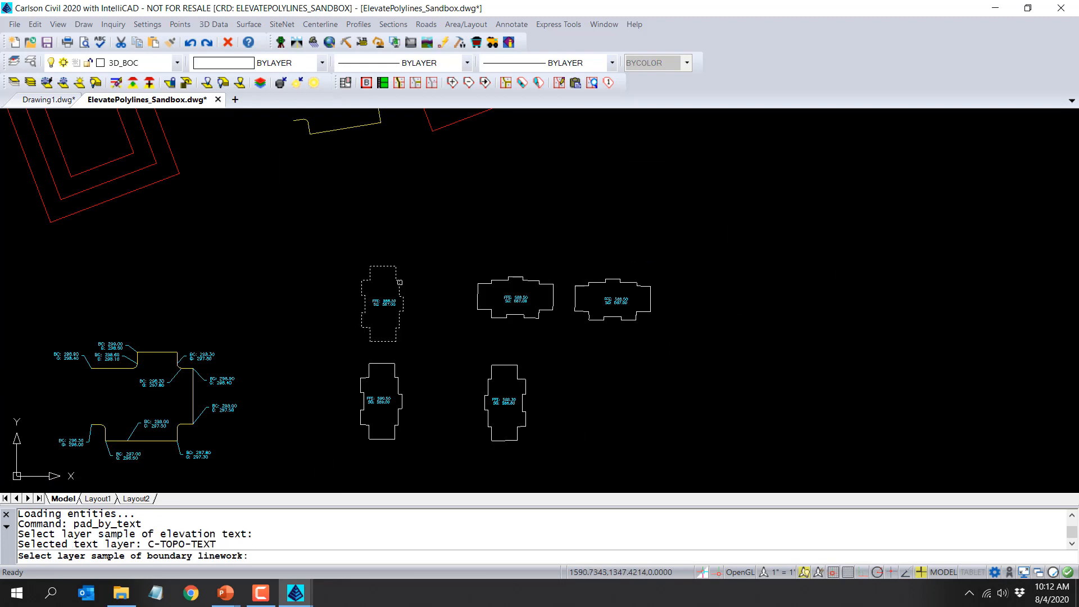
click(403, 281)
key(Return)
click(330, 237)
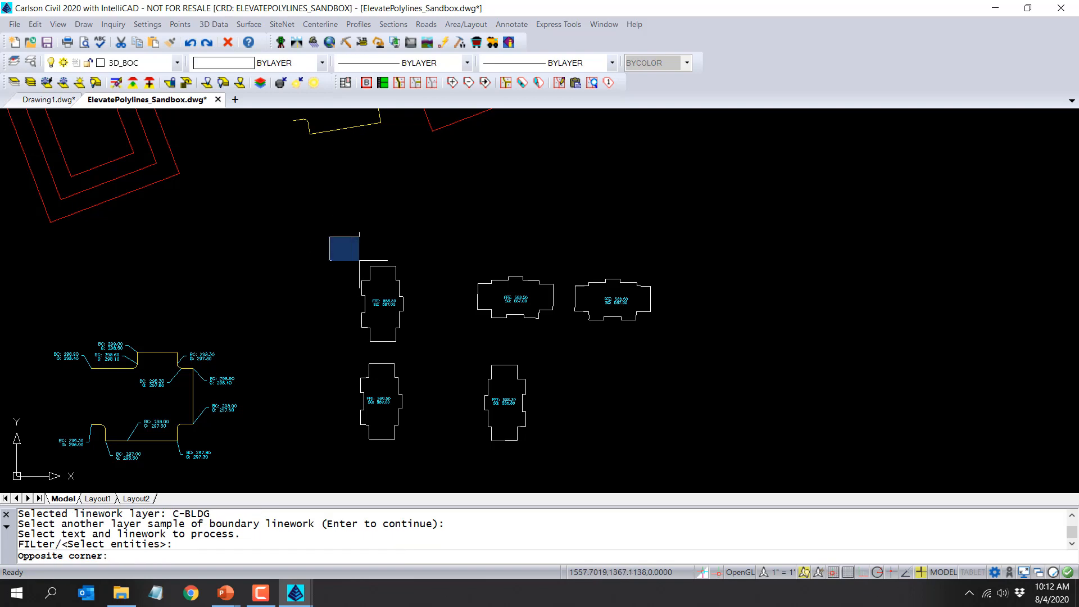
click(723, 460)
key(Return)
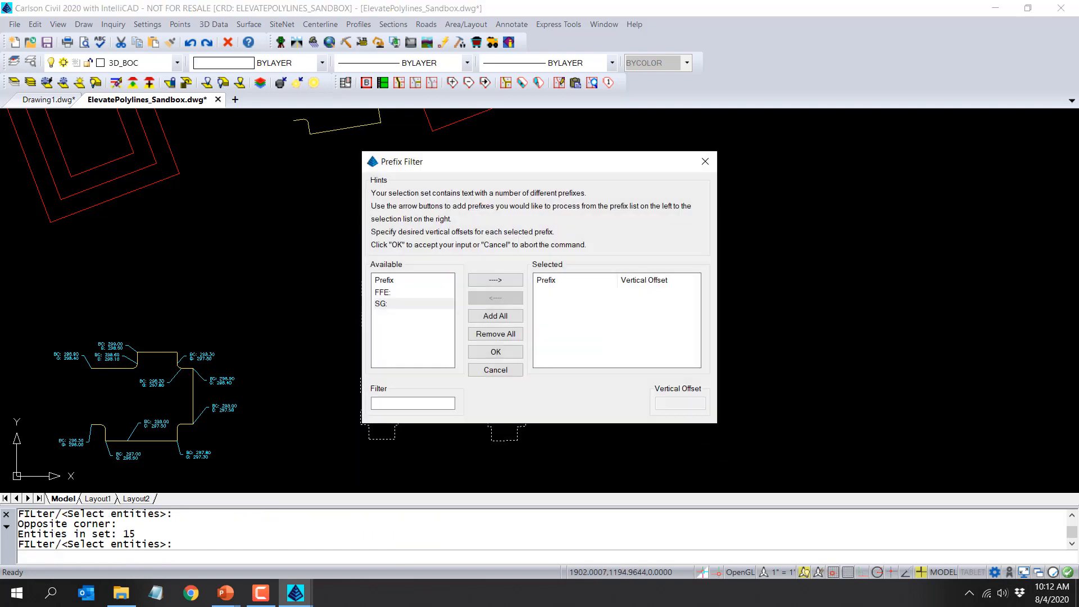
Limit the pad elevations to labels with the FFE: prefix at a vertical offset of 0.0000 and run the conversion.
click(403, 292)
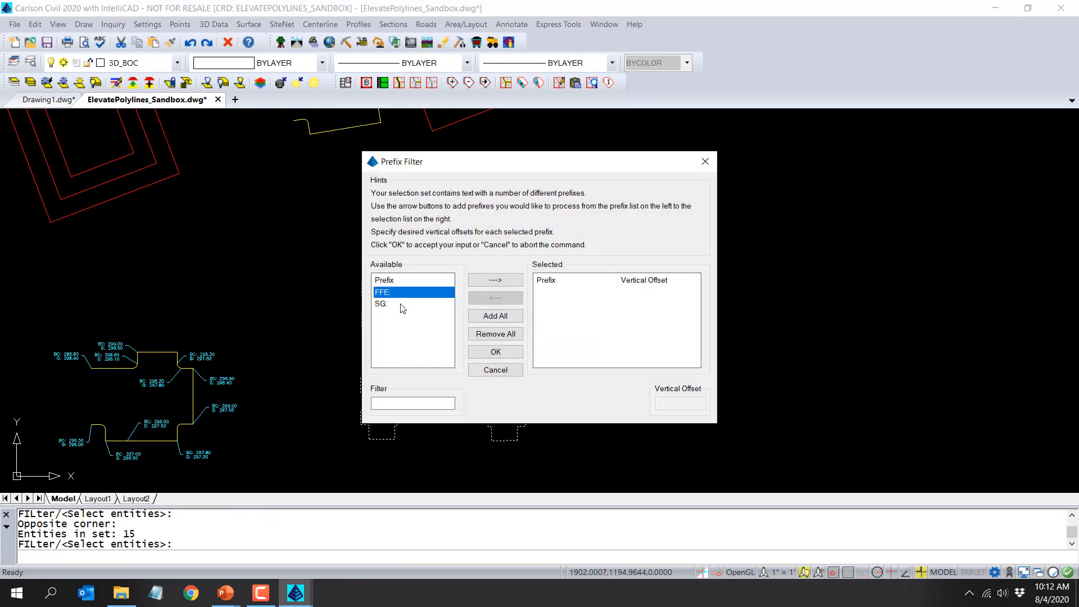
click(500, 280)
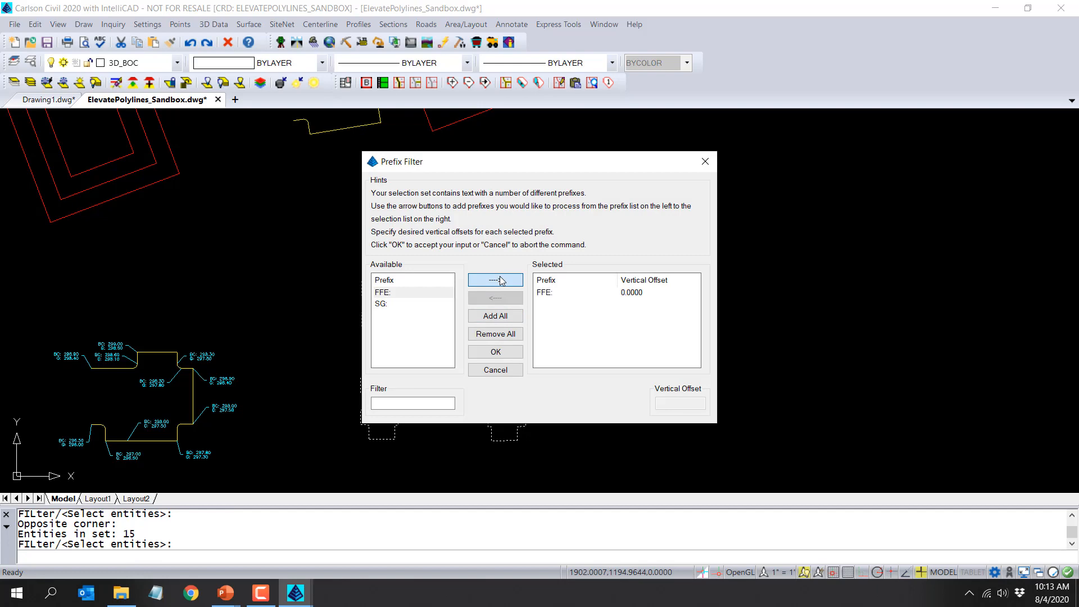
click(511, 355)
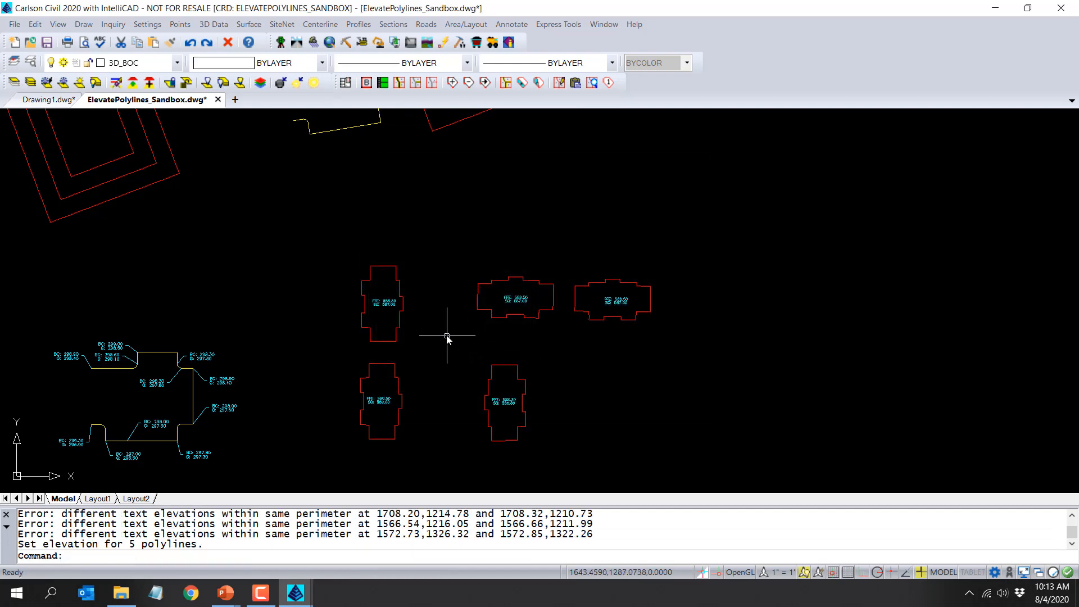
Check the elevation of an elevated building pad, and of the four unlabelled building outlines further down the drawing.
scroll(390, 313, up, 5)
mouse_move(440, 290)
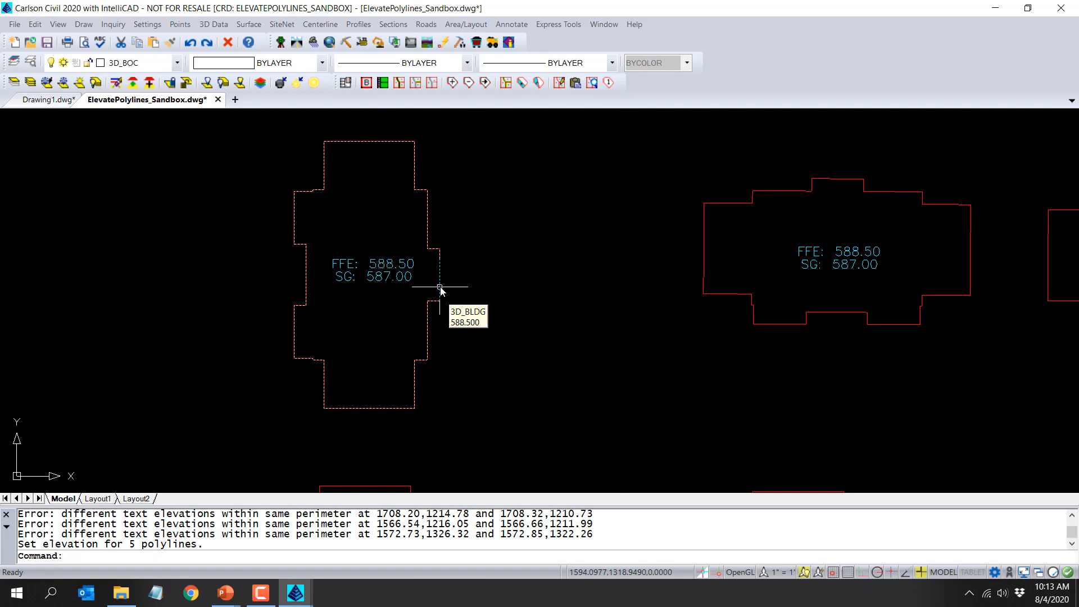
scroll(440, 290, down, 5)
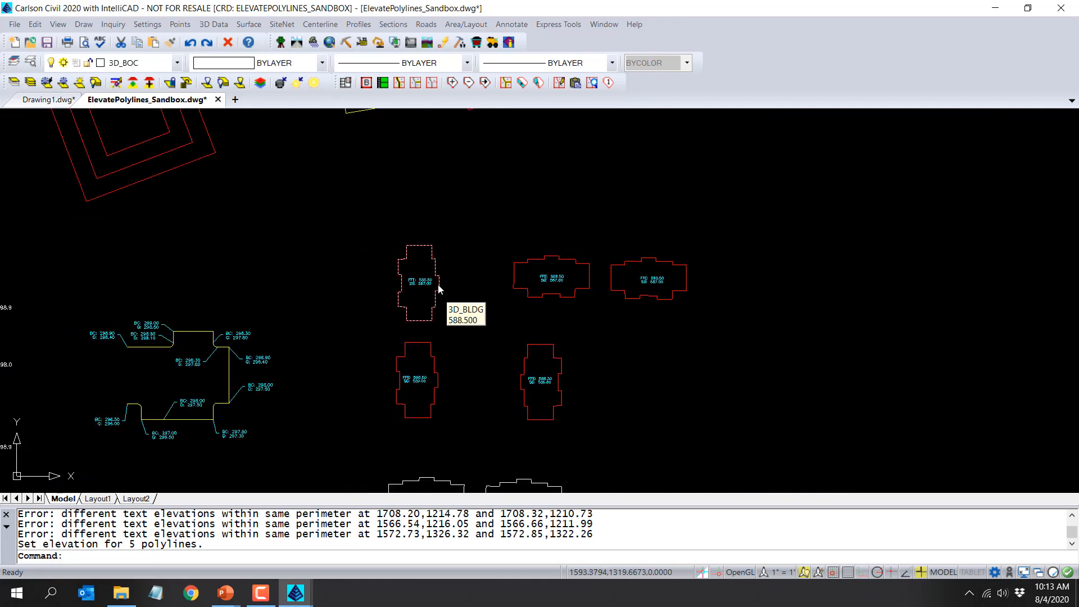
middle_drag(477, 437, 455, 209)
middle_drag(426, 388, 436, 208)
scroll(455, 303, up, 3)
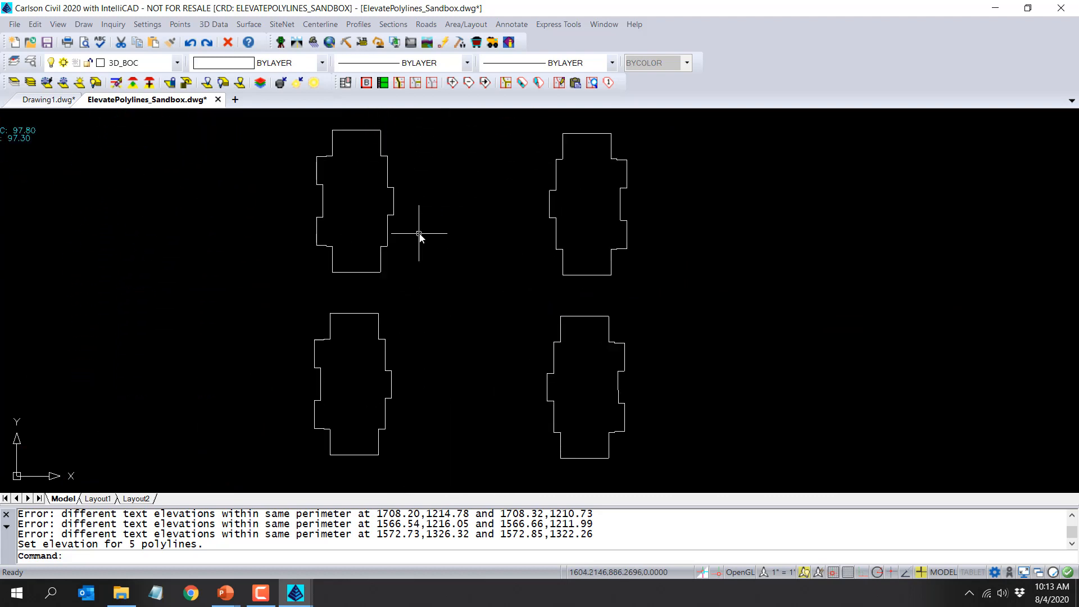
mouse_move(393, 192)
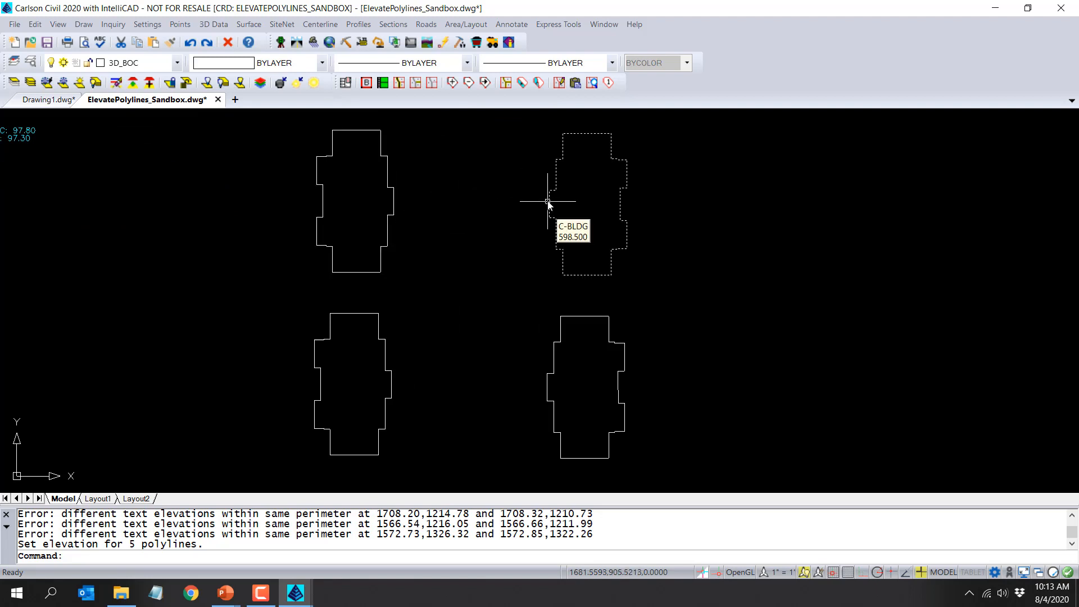
click(507, 25)
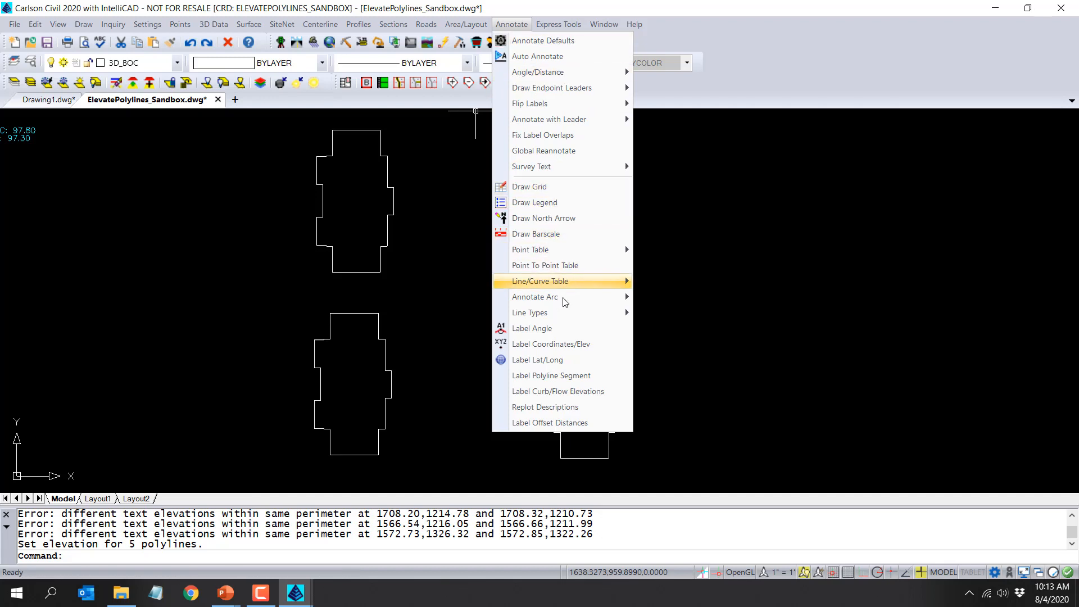
click(592, 375)
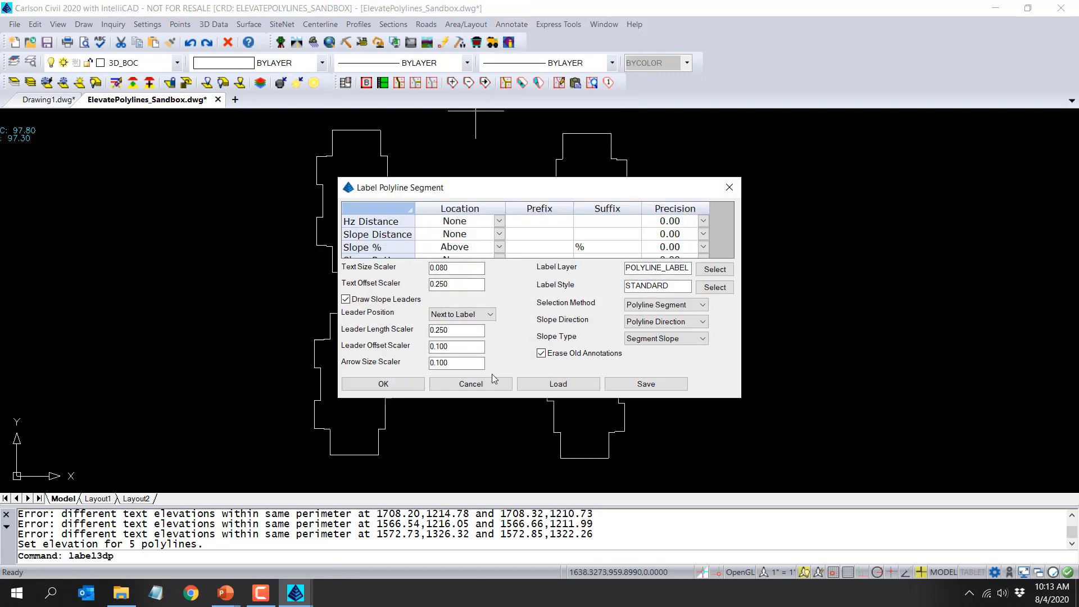
click(489, 384)
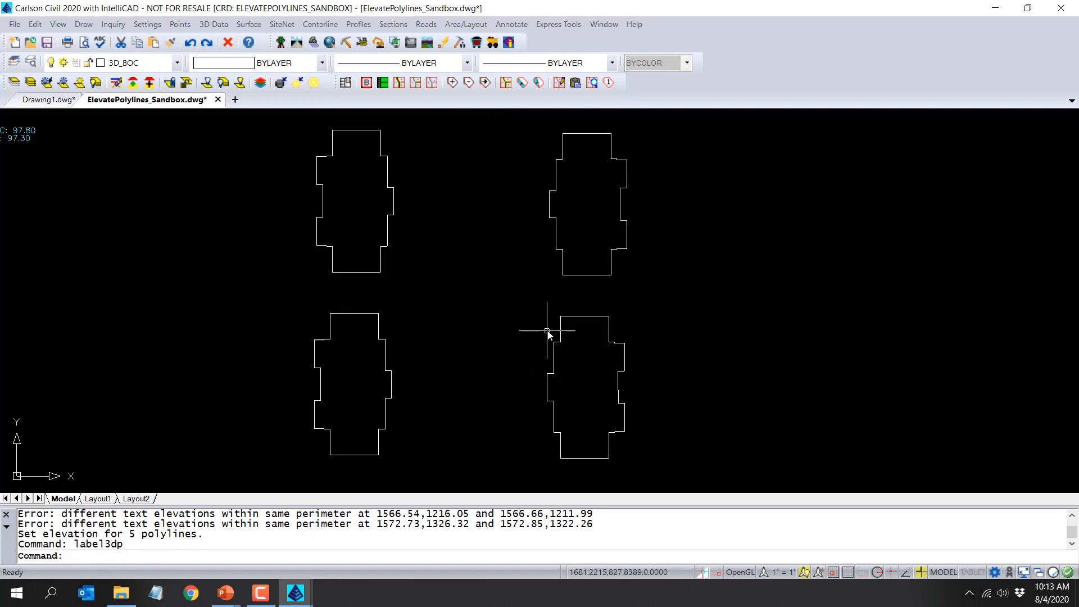
Label the pad elevations of the four unlabelled buildings with prefix FFE: and an additional SG: label at an offset of -0.670.
click(513, 24)
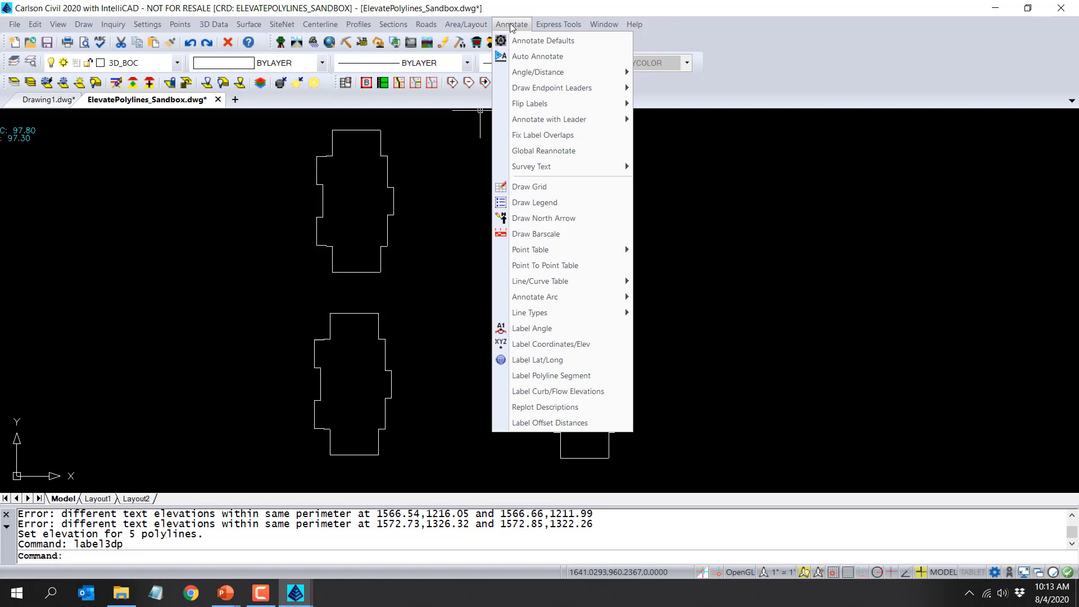
mouse_move(225, 25)
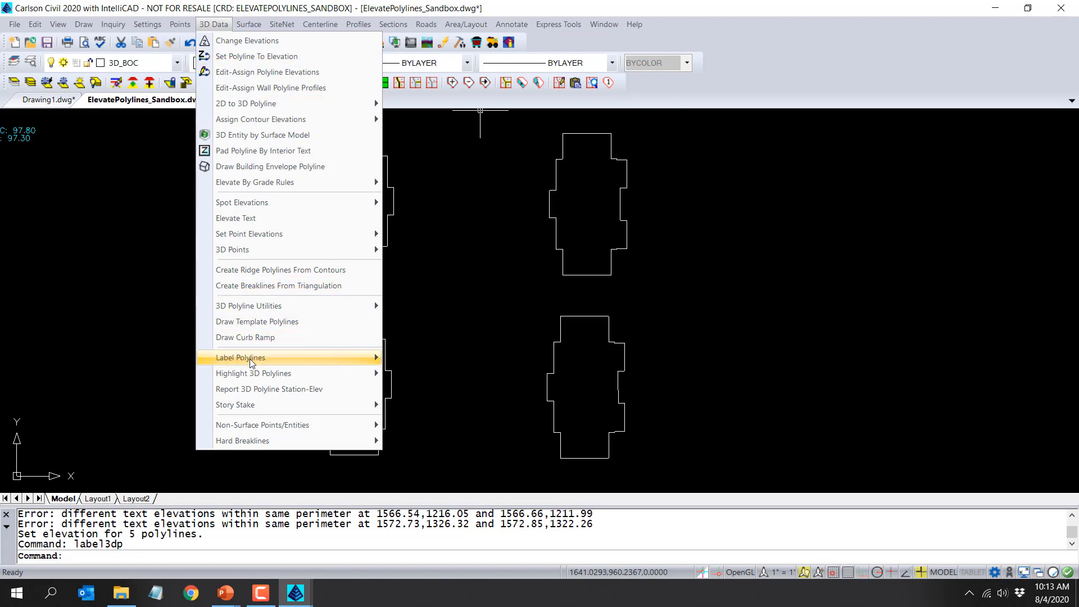
mouse_move(332, 362)
click(425, 359)
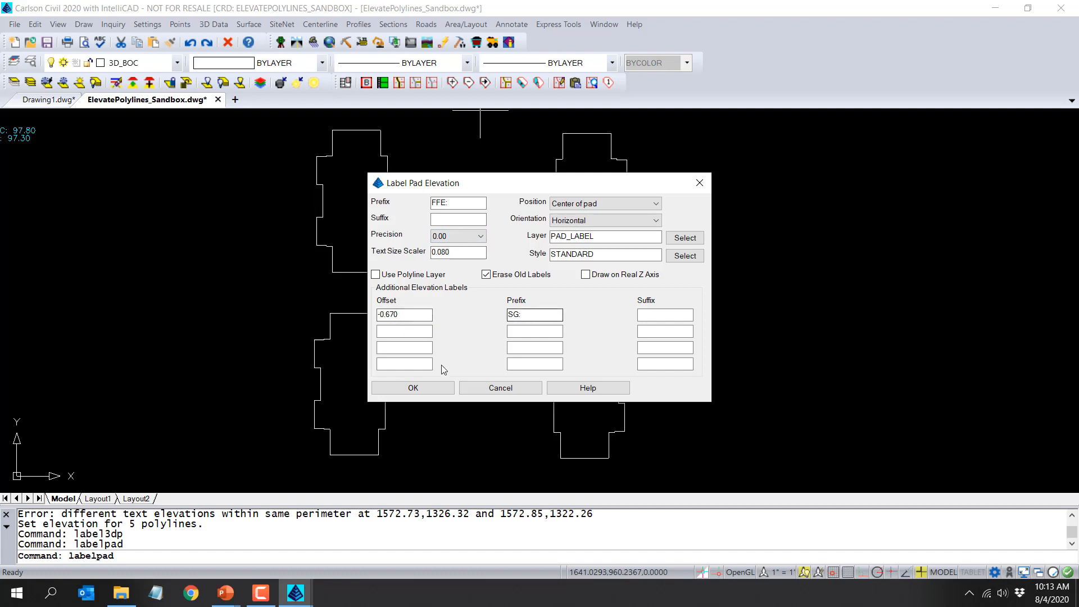
click(409, 389)
click(579, 388)
click(357, 257)
key(Return)
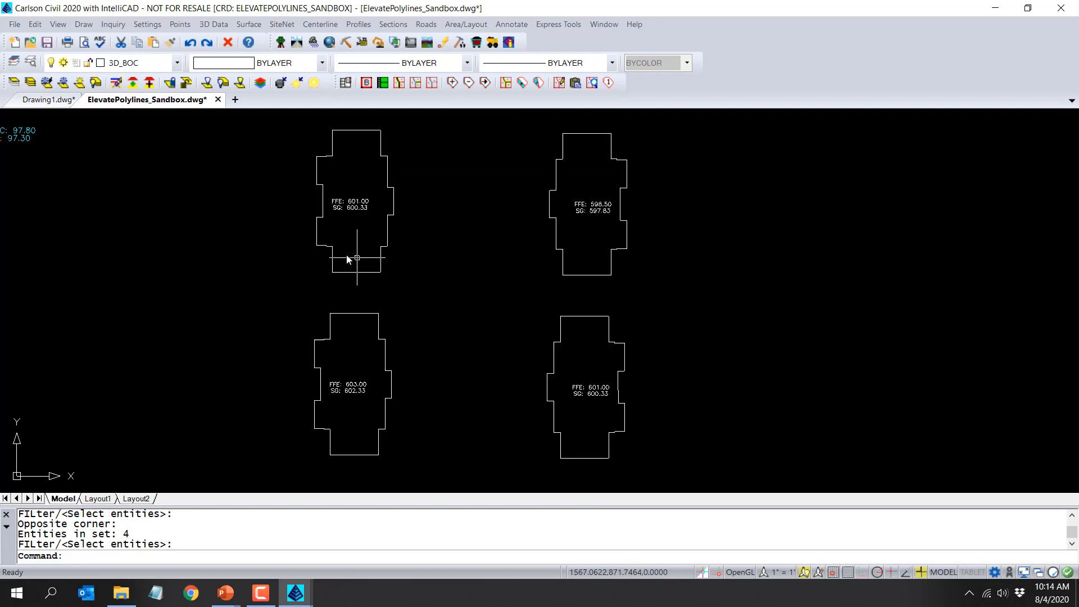
Set the single red building rectangle beside the open curb polyline to the elevation of its FFE text, adding 0.0 to the text value.
middle_click(358, 259)
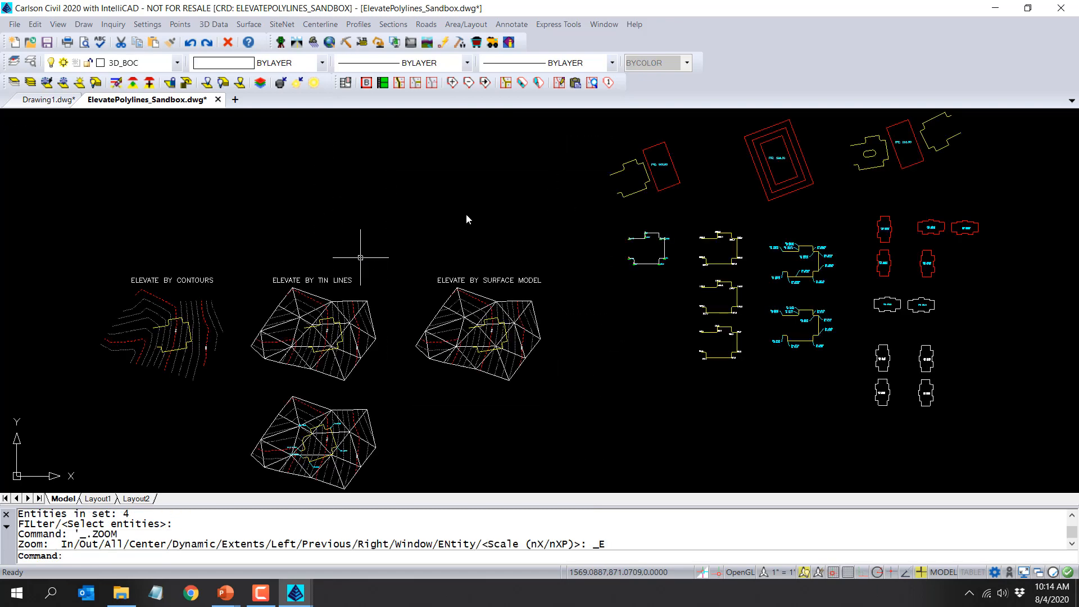
scroll(681, 160, up, 5)
scroll(684, 159, up, 1)
middle_drag(684, 159, 478, 236)
scroll(387, 287, up, 1)
mouse_move(389, 289)
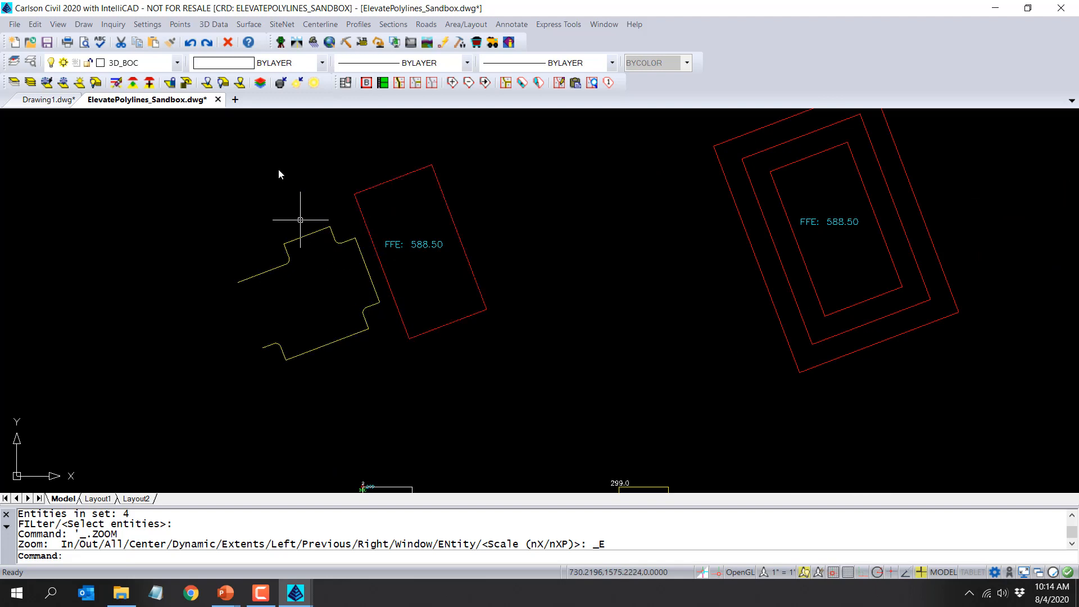
click(214, 24)
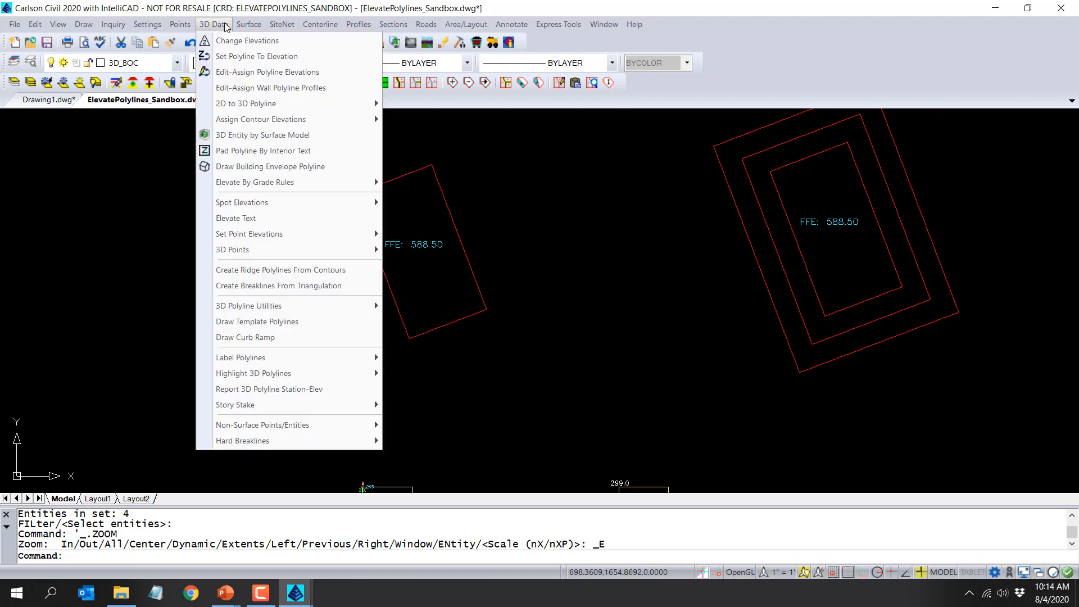
click(210, 57)
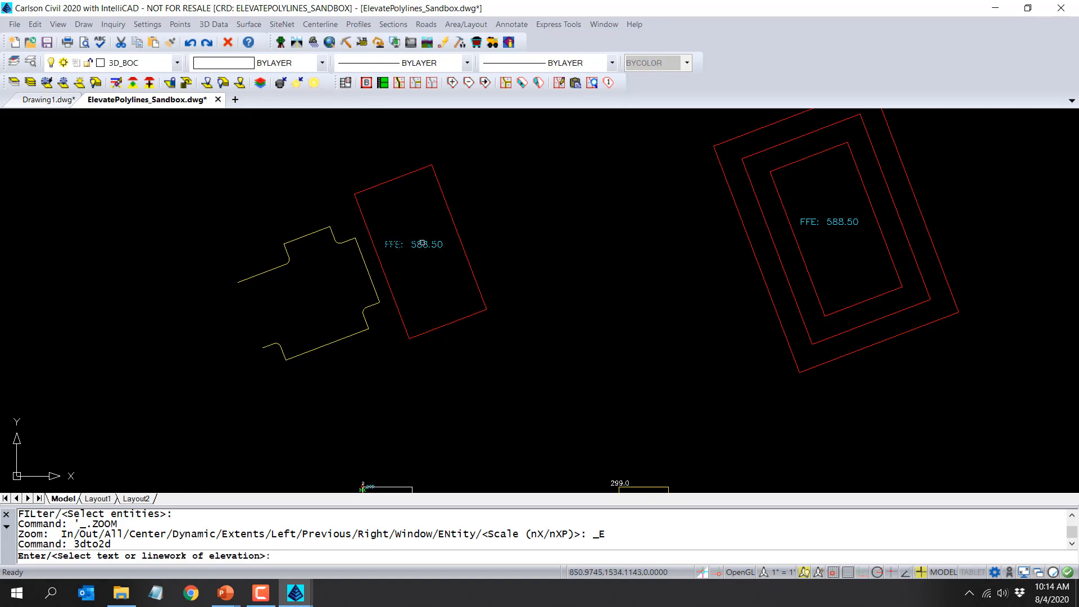
click(422, 244)
key(Return)
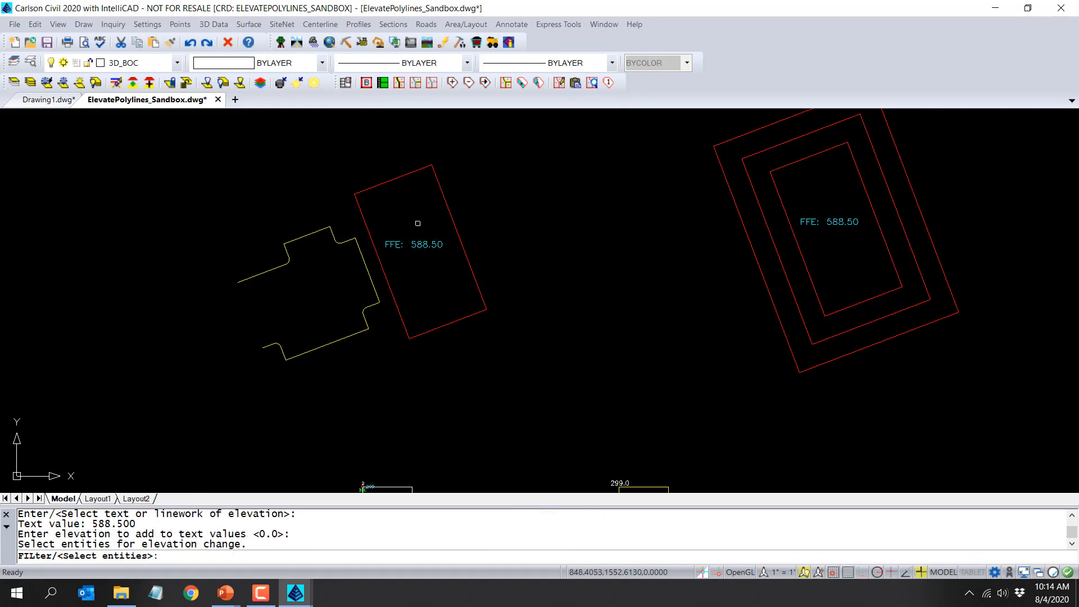
click(444, 204)
key(Return)
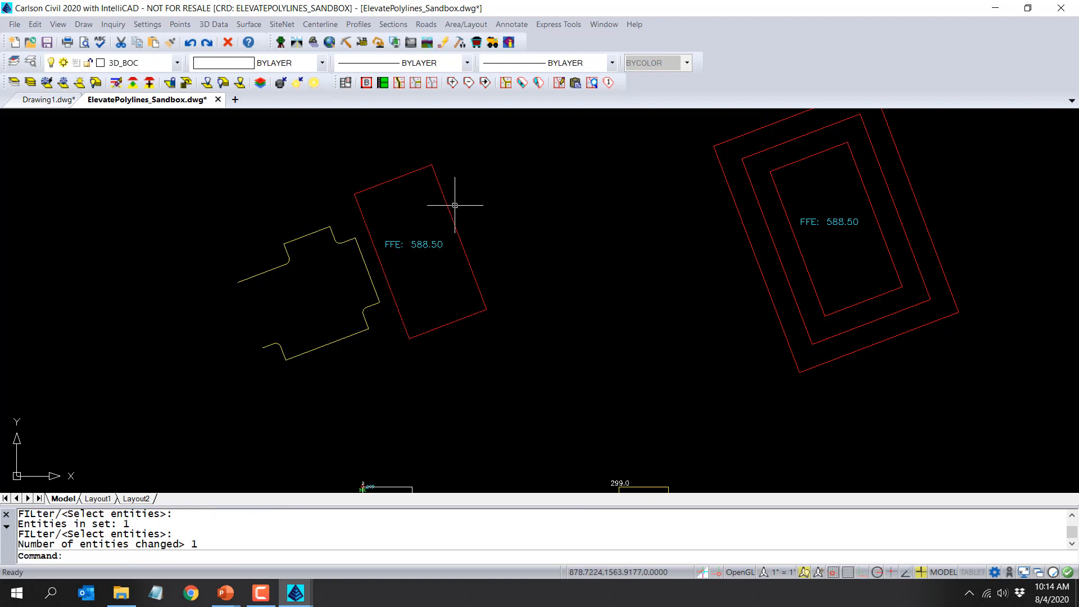
Check the elevations of the red building rectangle and the adjacent open curb polyline.
mouse_move(453, 220)
mouse_move(359, 254)
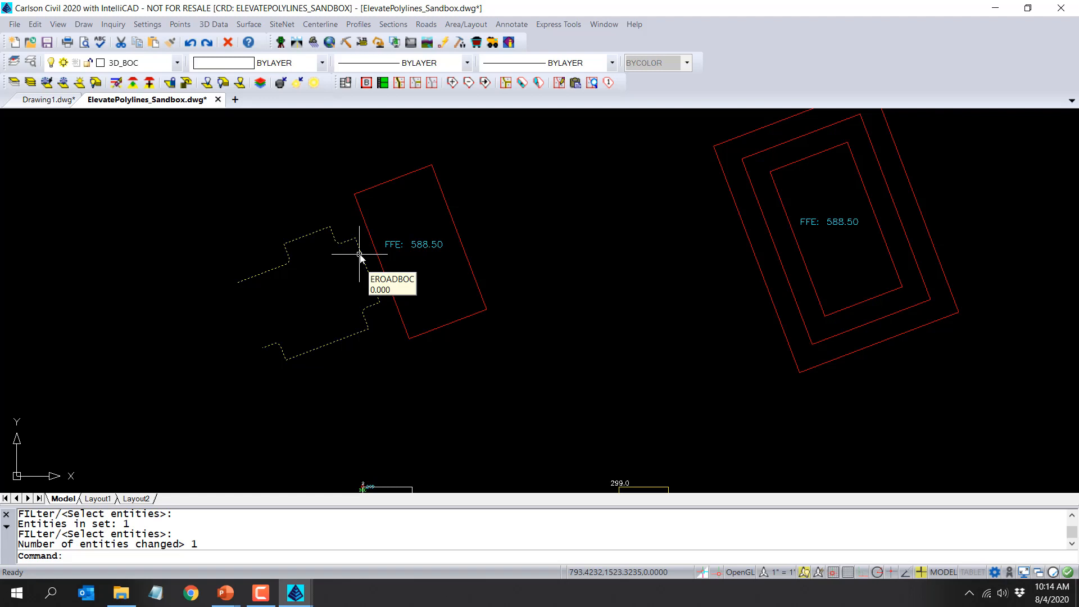
scroll(332, 303, up, 1)
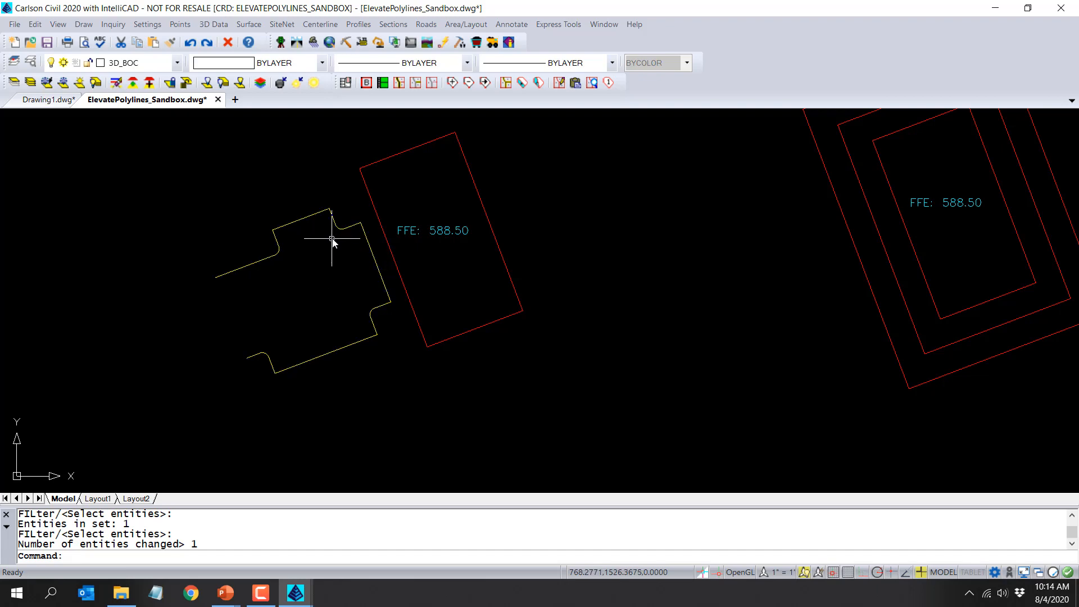
scroll(332, 239, down, 3)
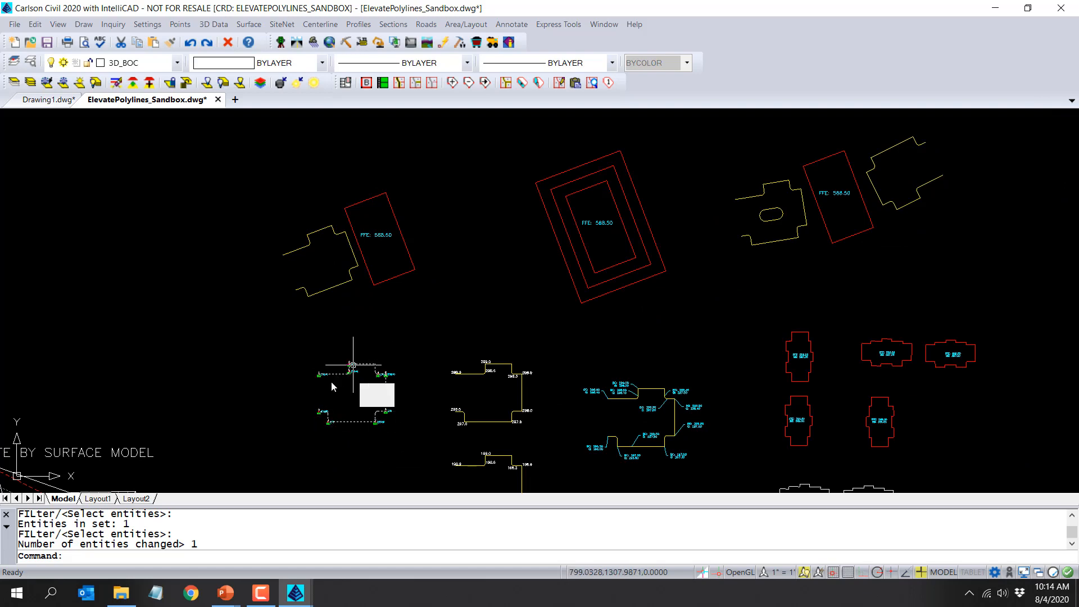
Start Points by Slope with percent slope input, screen pick placement and elevation labels at two decimals.
scroll(340, 253, up, 3)
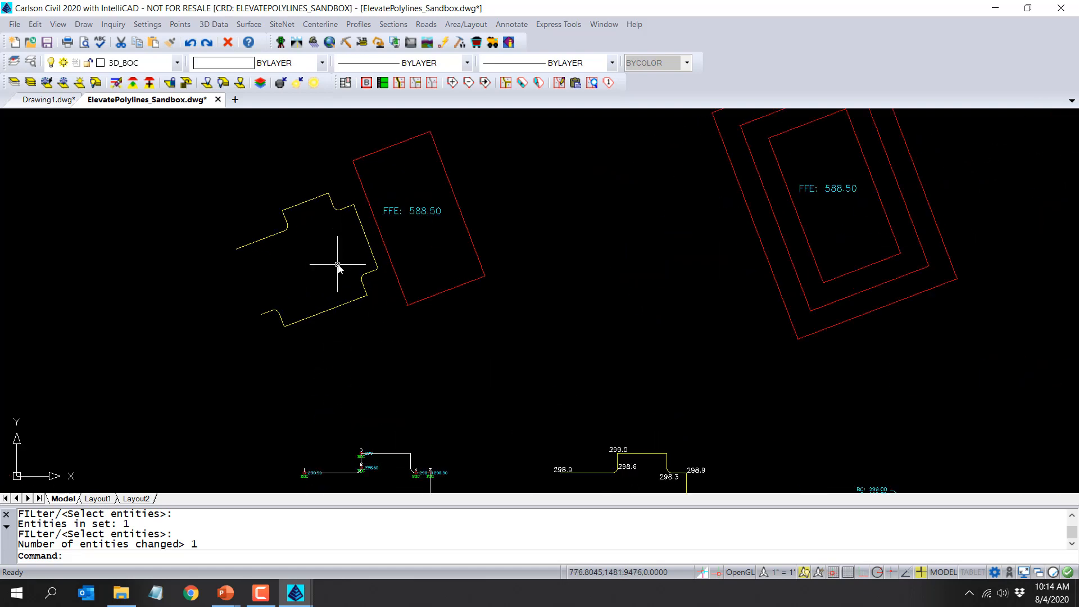
click(213, 24)
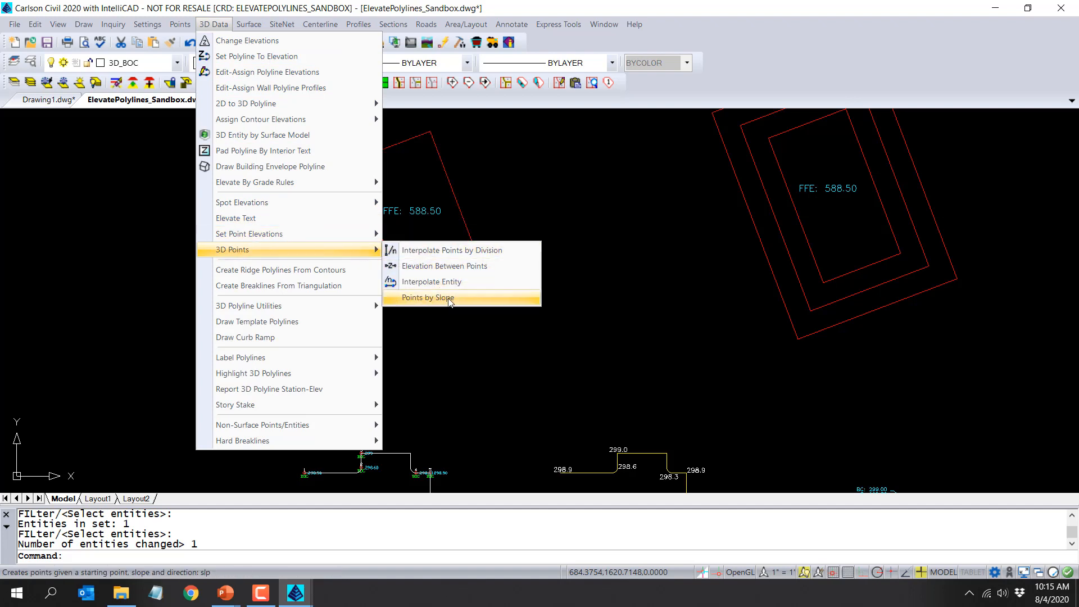
click(449, 298)
click(476, 252)
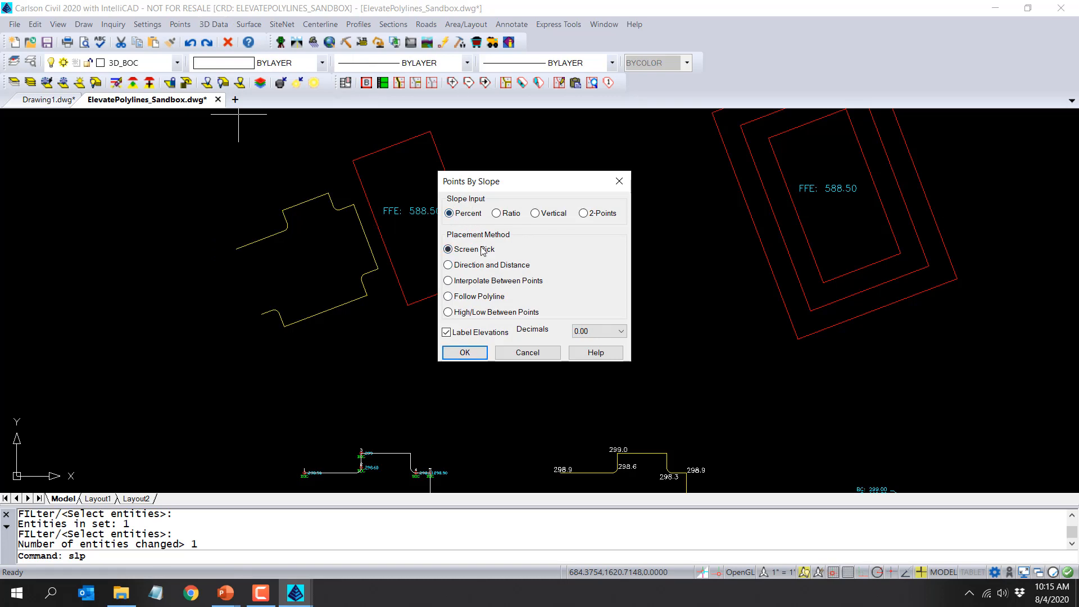
click(475, 352)
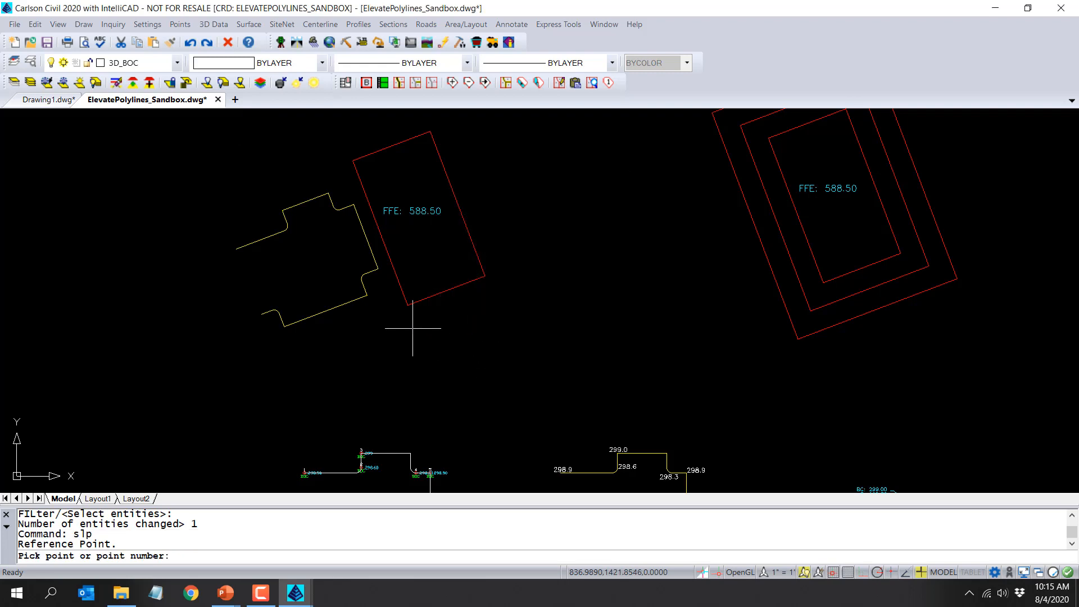
Place a point described BC at the curb's upper corner facing the building, at -2 percent slope from the nearby building edge.
text(NEA)
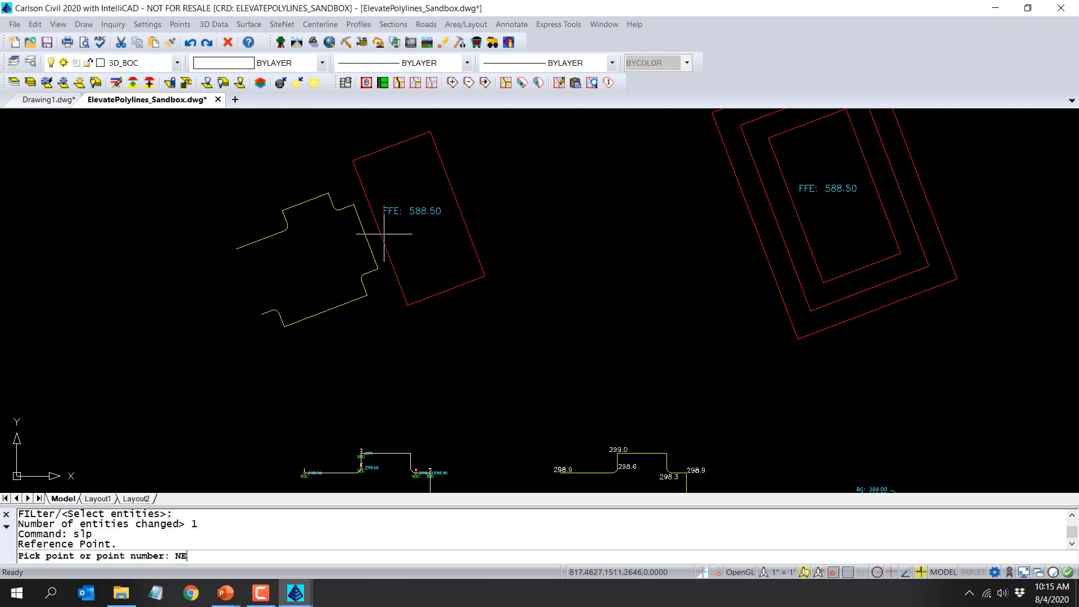
key(Return)
click(367, 199)
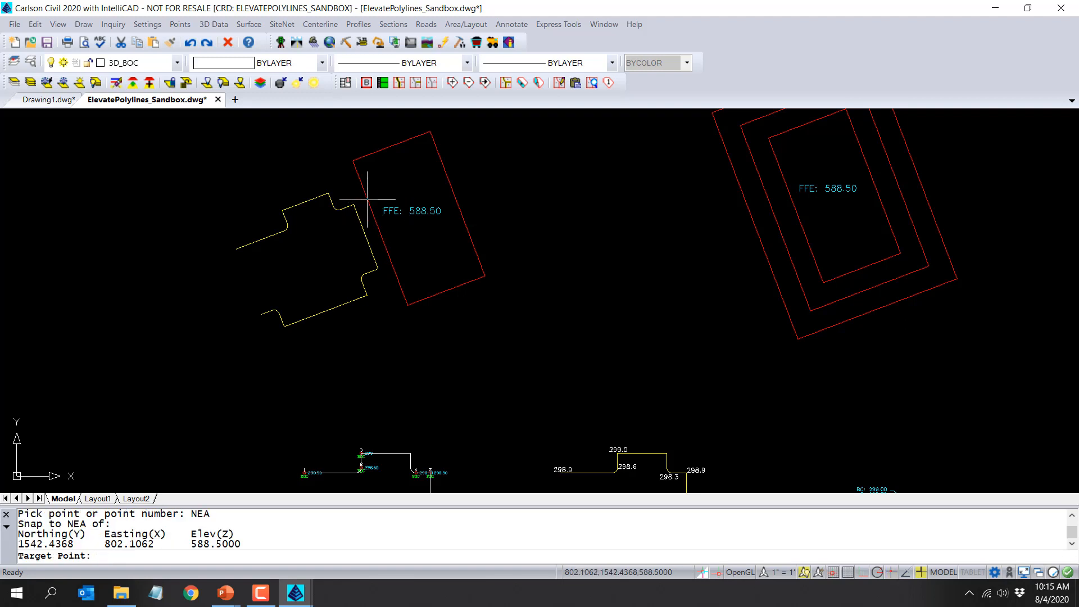
scroll(303, 484, up, 1)
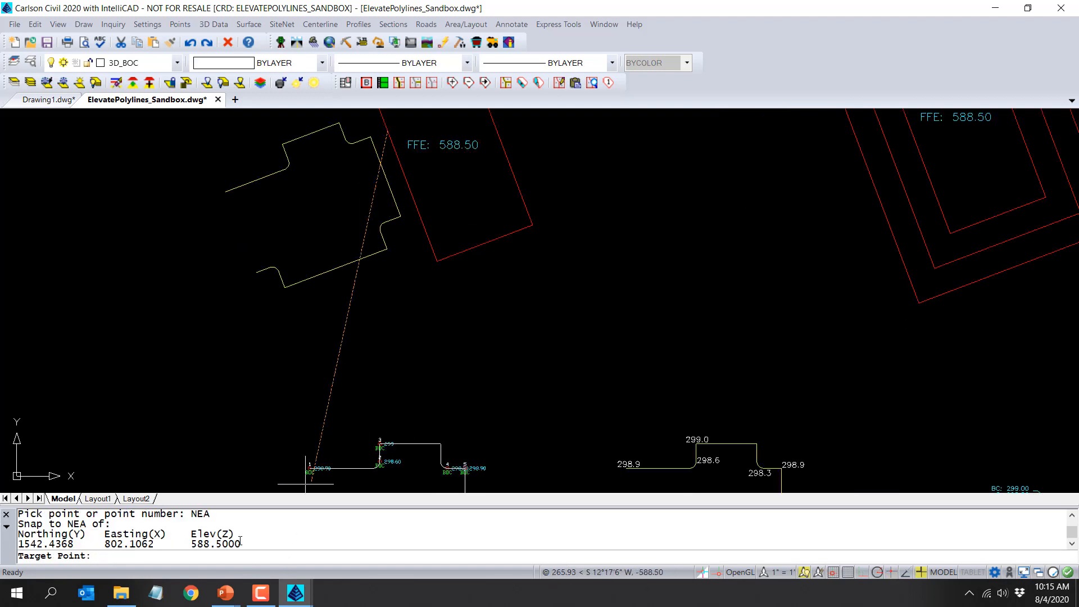
text(E)
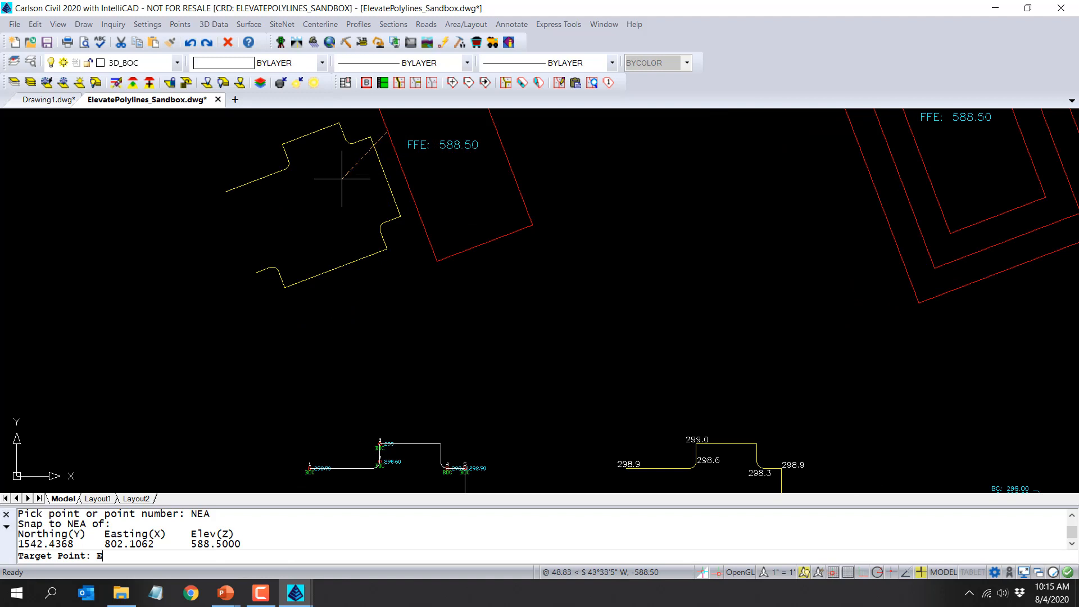
text(ND)
key(Return)
click(362, 166)
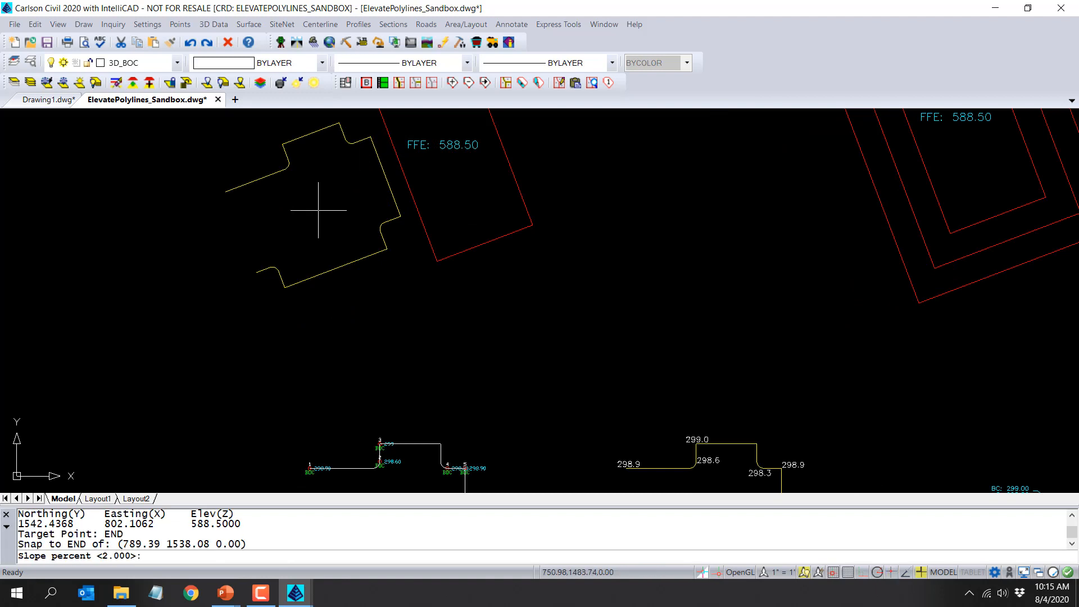
text(-2)
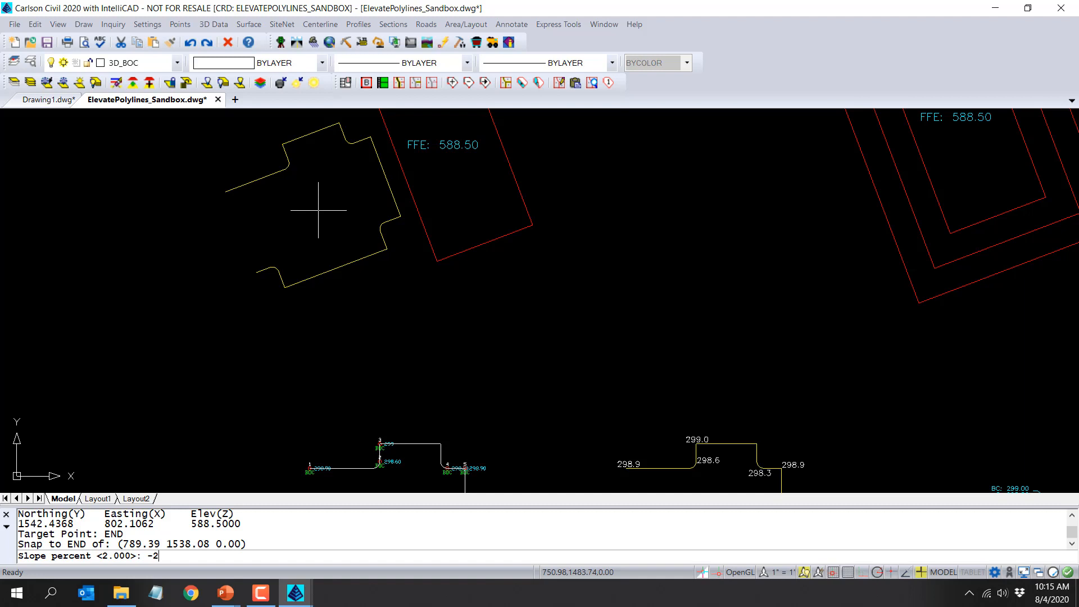
key(Return)
text(B)
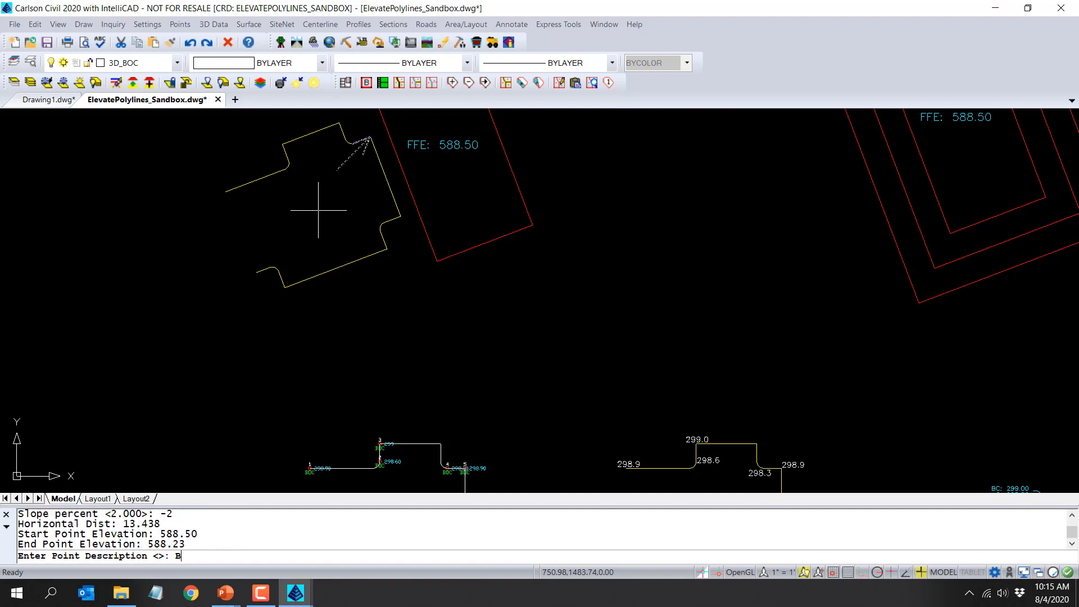
text(C)
key(Return)
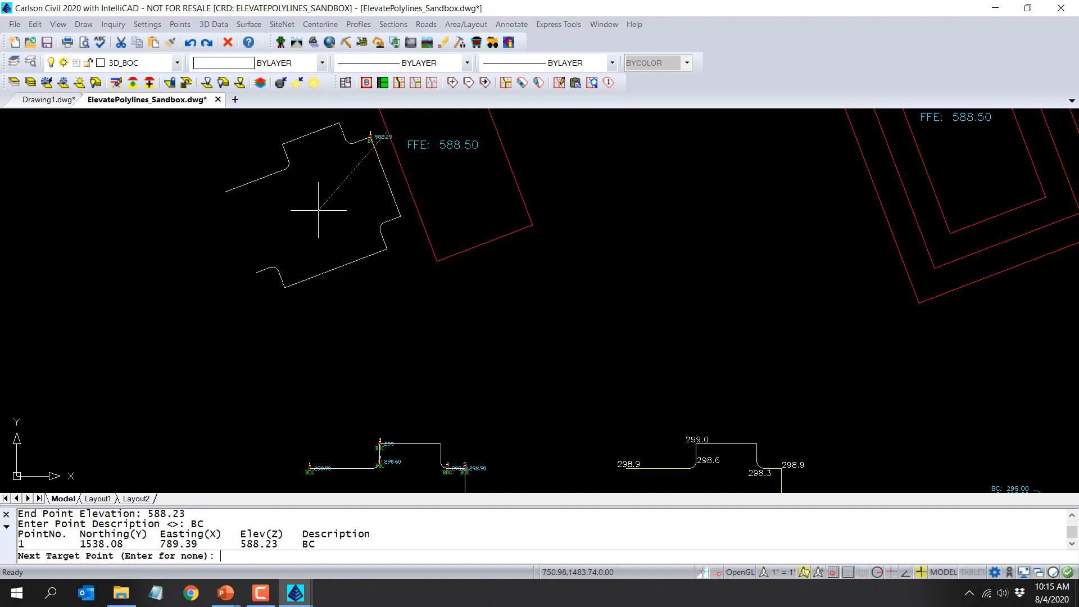
Place a second BC point at the curb's lower corner facing the building, at -3 percent slope from the building edge.
scroll(374, 121, up, 3)
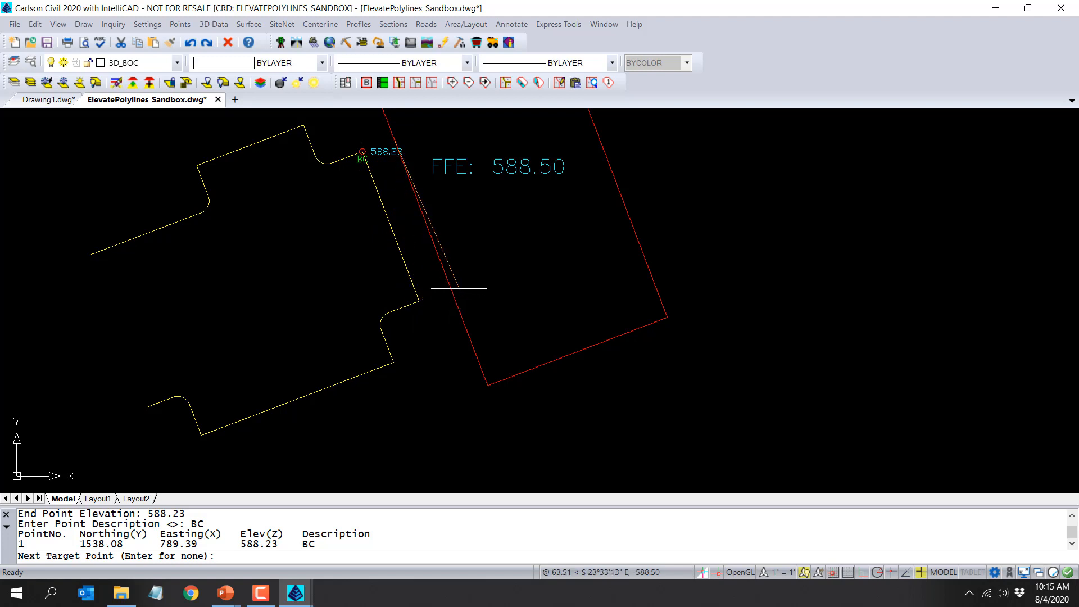
key(Return)
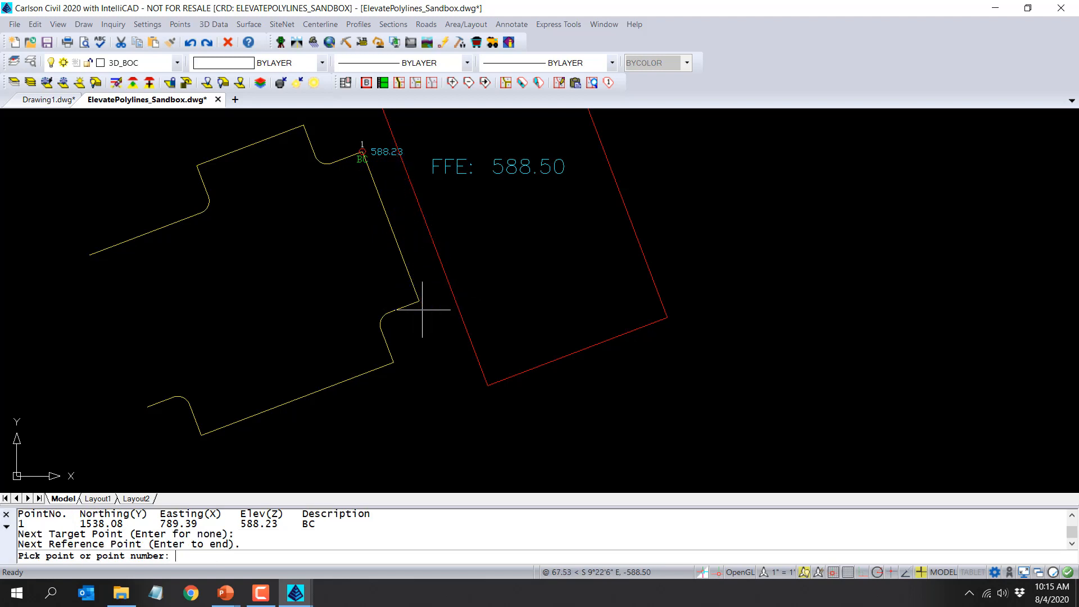
text(NEA)
key(Return)
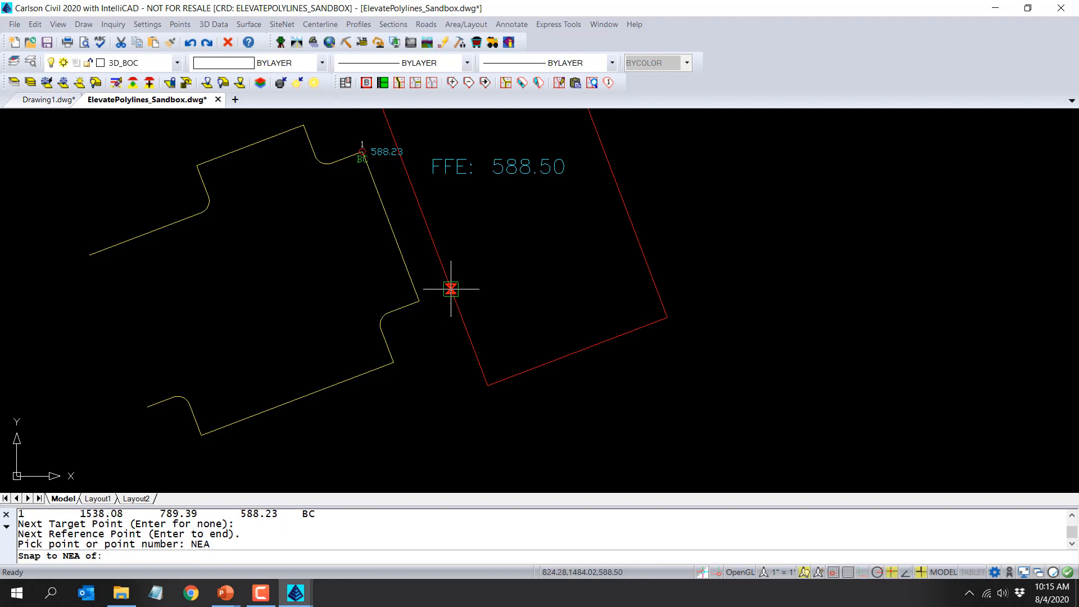
click(451, 289)
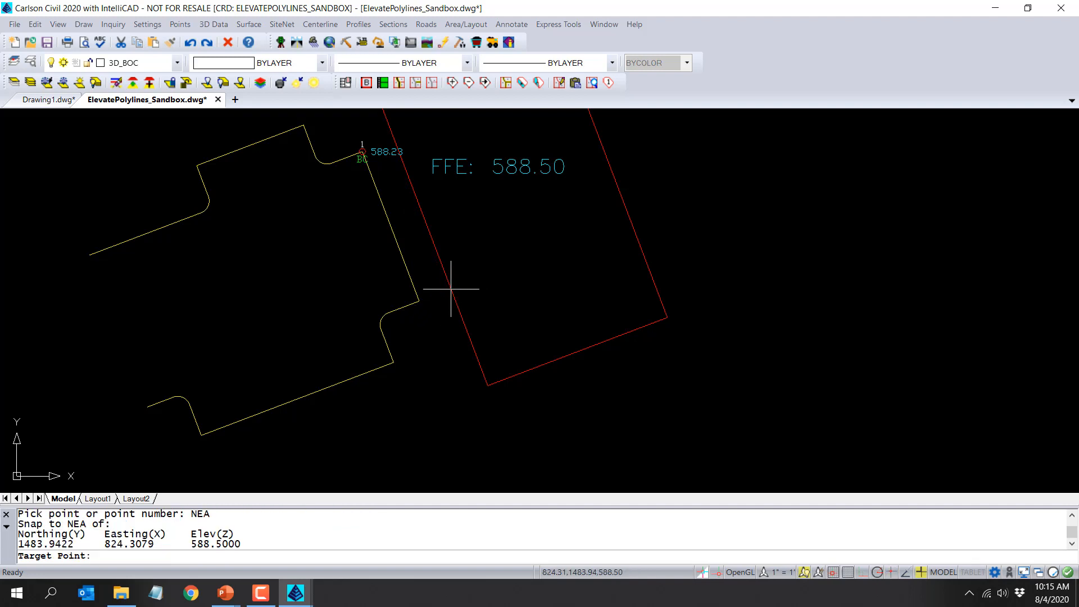
text(END)
key(Return)
click(419, 302)
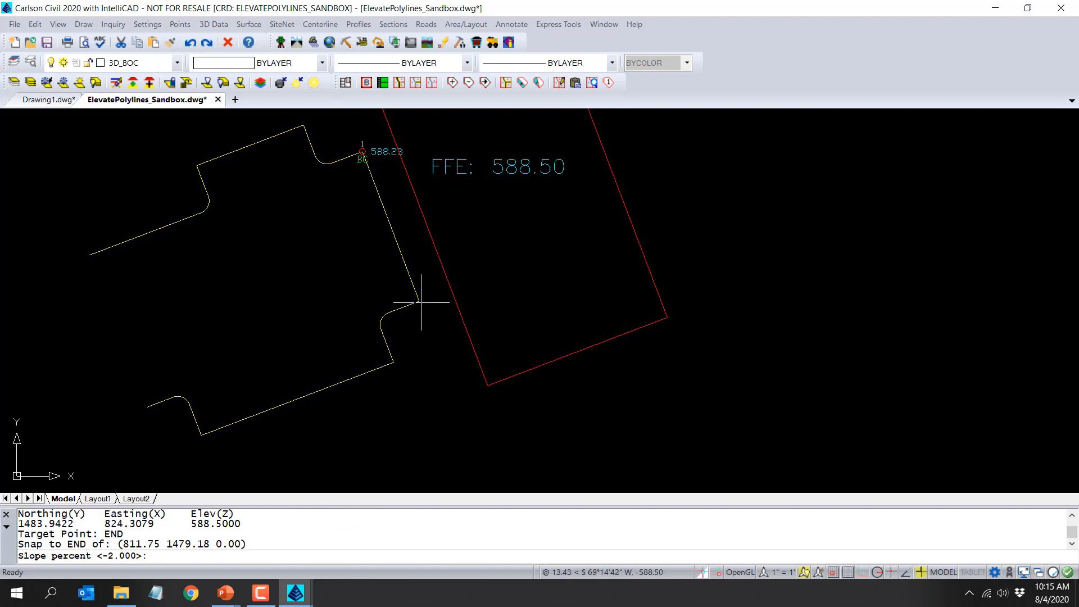
text(-3)
key(Return)
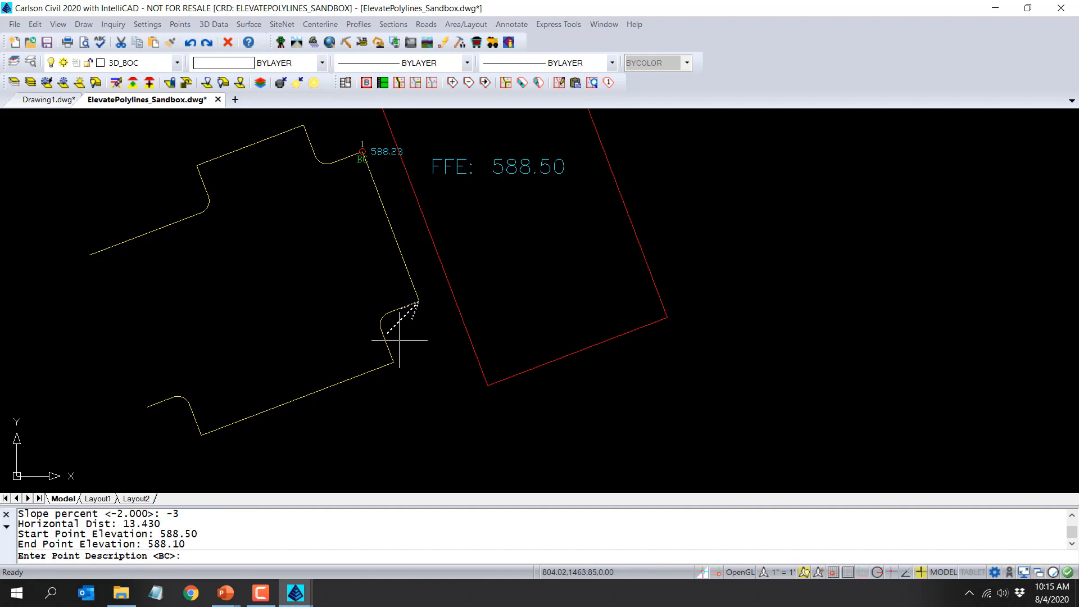
key(Return)
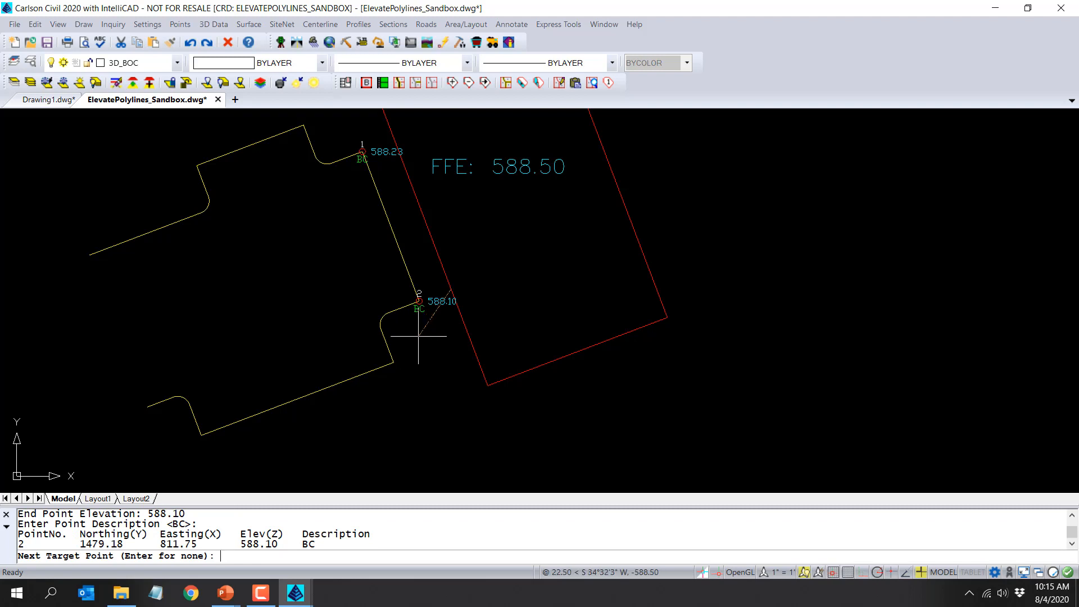
key(Return)
key(Return)
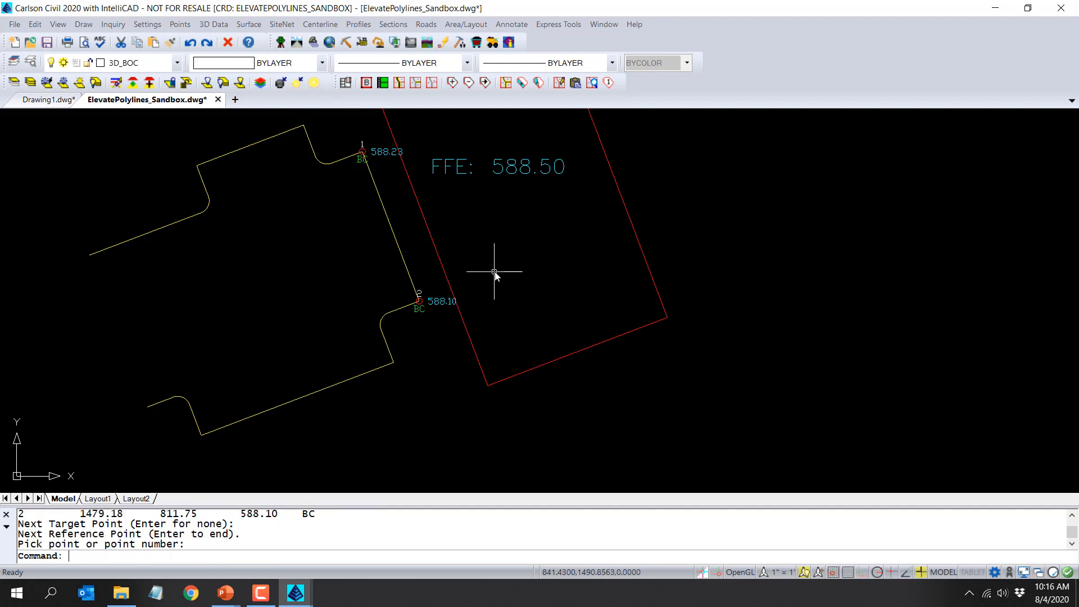
Restart Points by Slope with percent slope input and the Follow Polyline placement method.
middle_drag(495, 272, 504, 311)
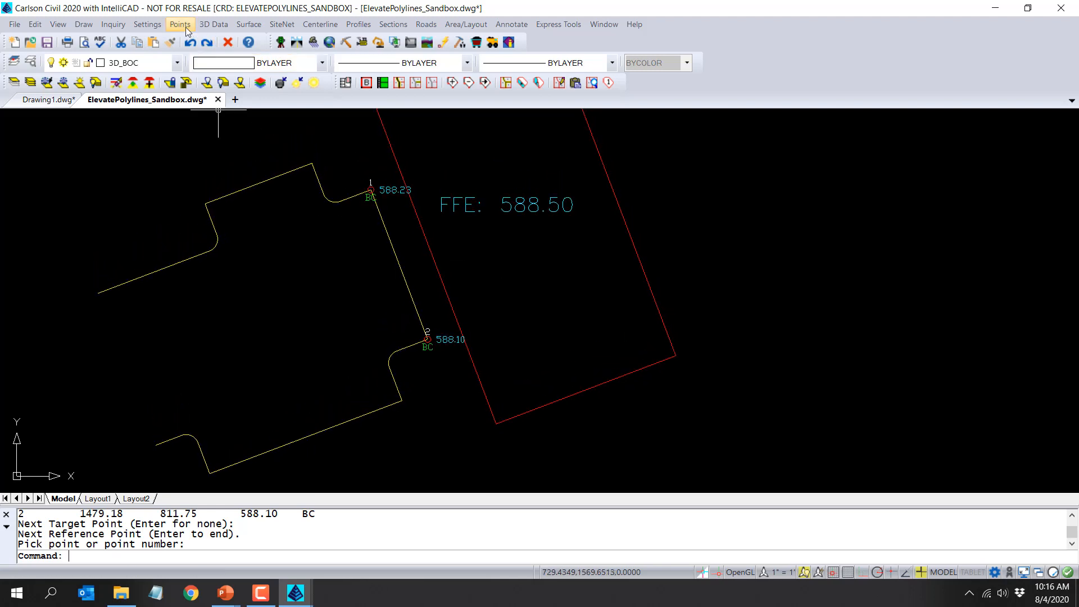
click(213, 24)
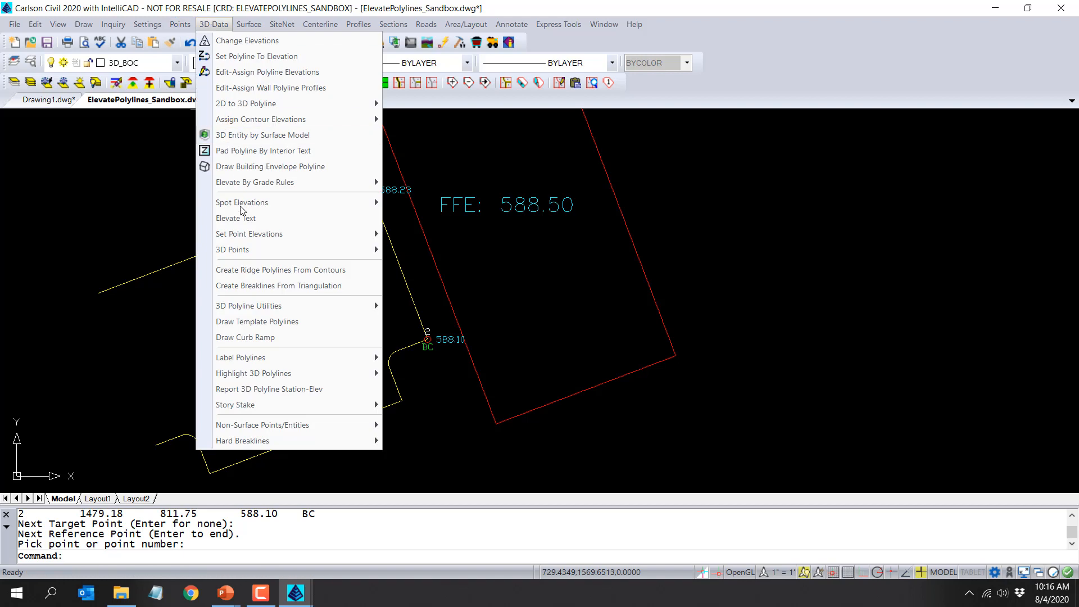
mouse_move(244, 250)
click(427, 297)
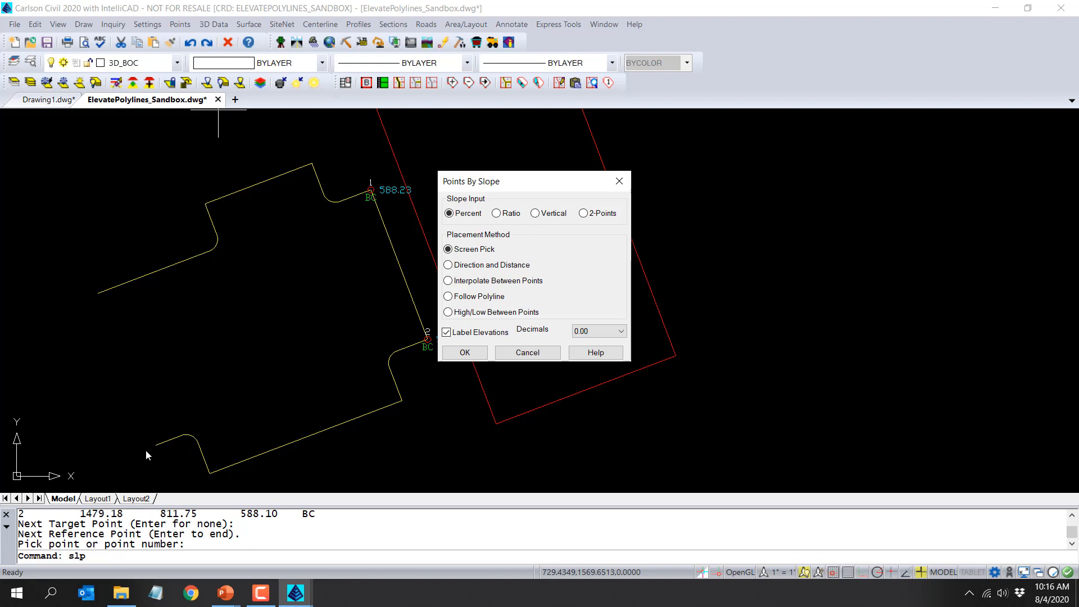
click(487, 297)
click(465, 352)
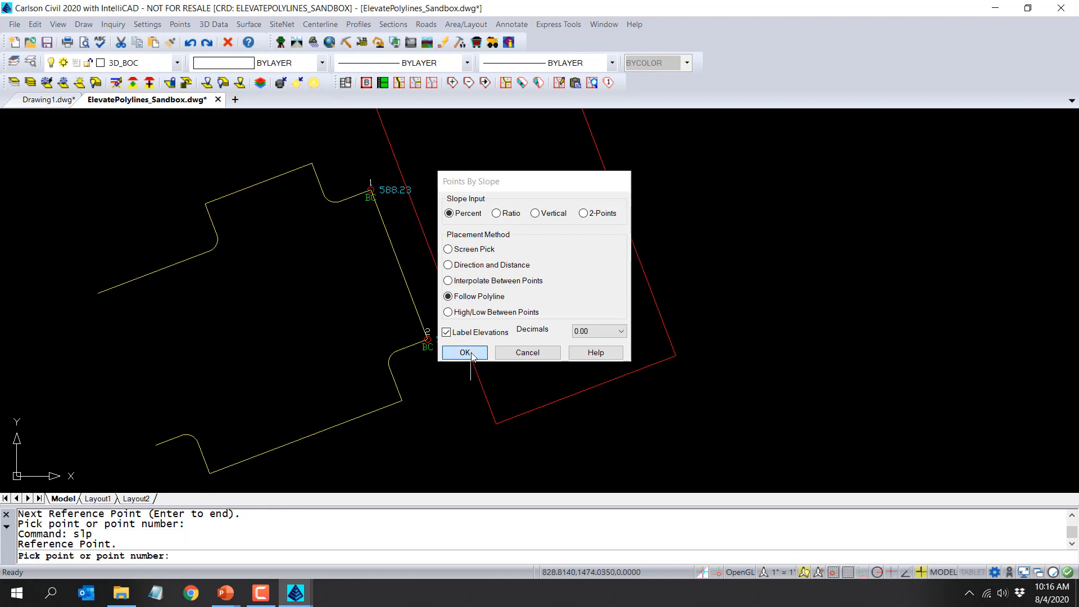
Place a BC point at the curb polyline's lower open end, following the curb linework from point 2 at 2 percent slope.
text(2)
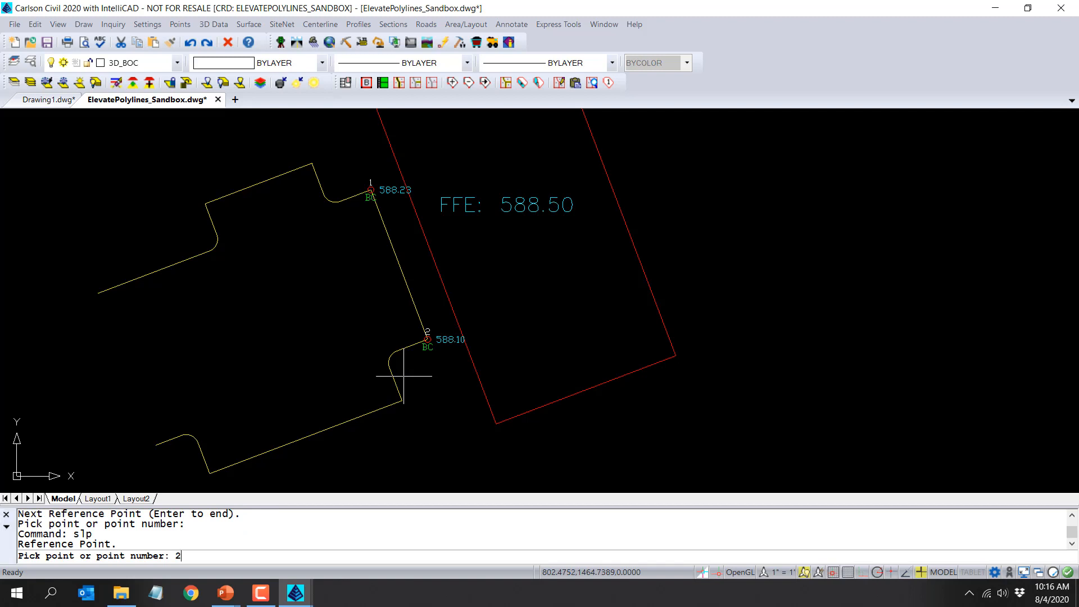
key(Return)
text(END)
key(Return)
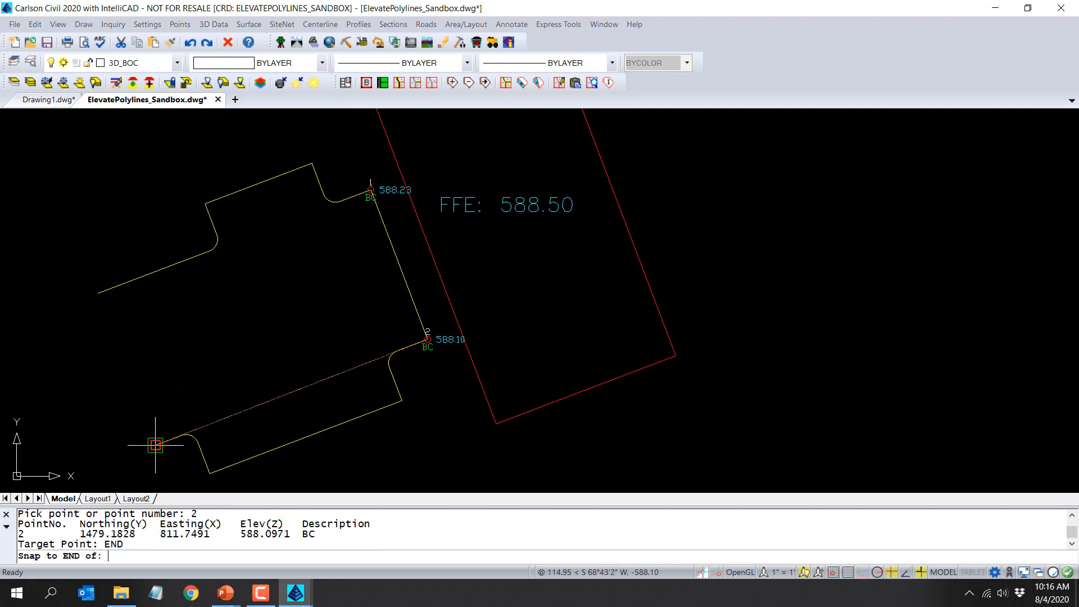
click(156, 444)
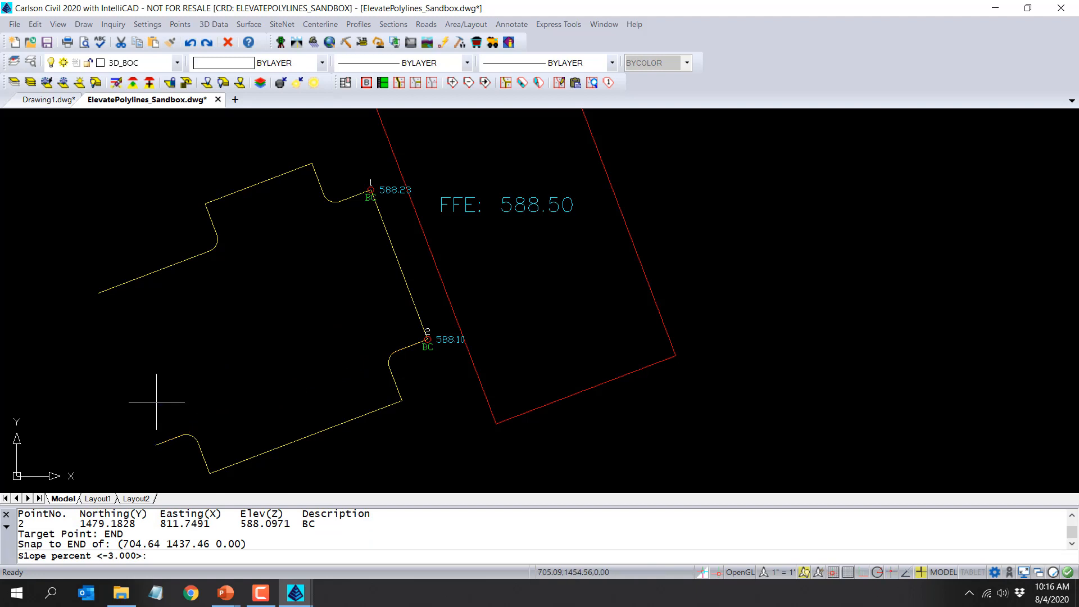
text(2)
key(Return)
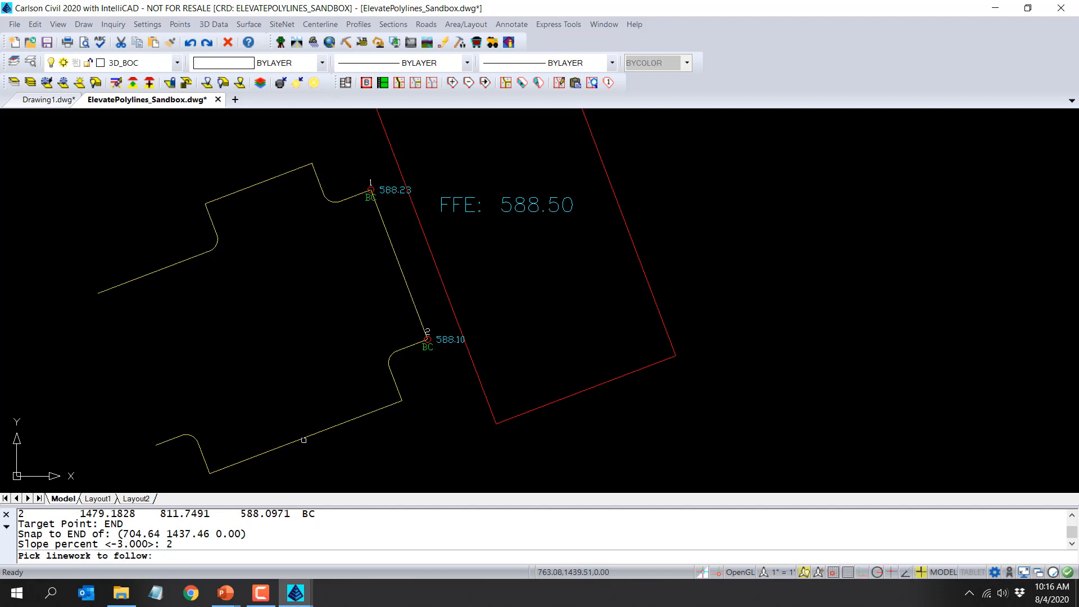
click(302, 435)
key(Return)
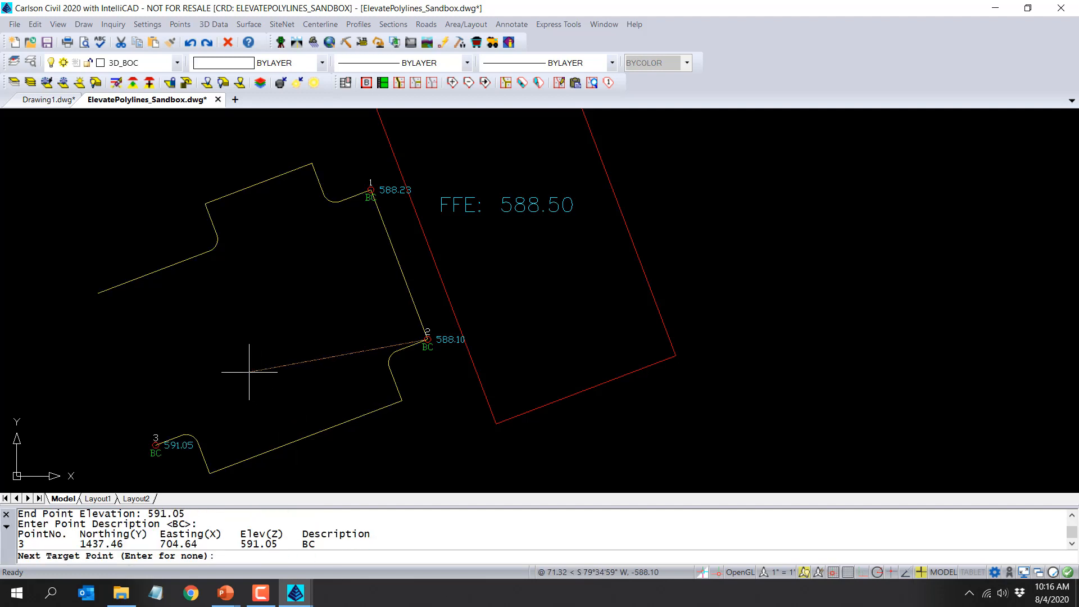
key(Return)
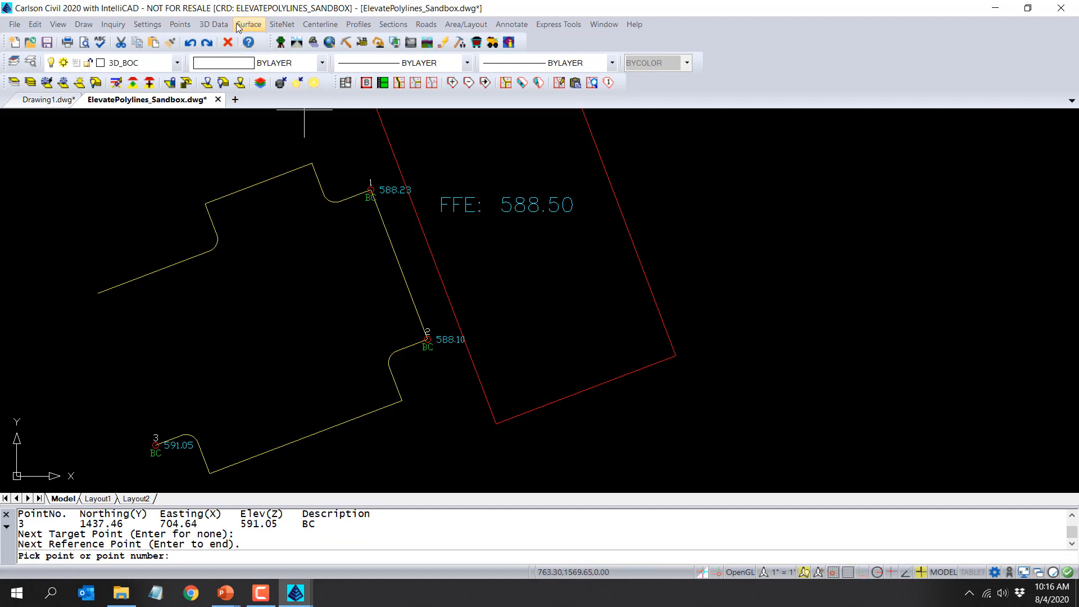
click(215, 25)
mouse_move(241, 105)
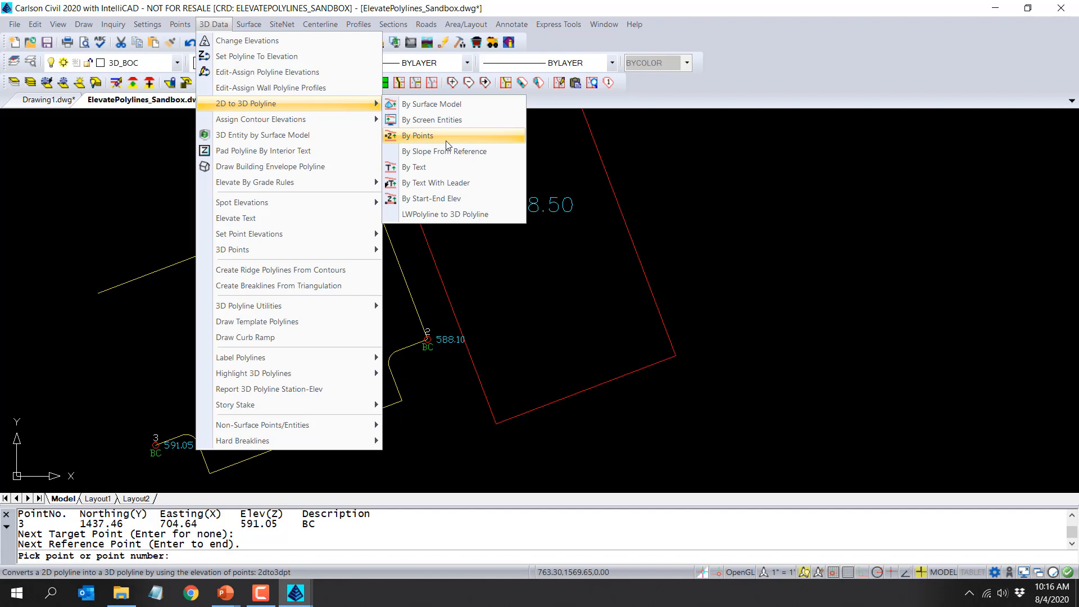
click(730, 86)
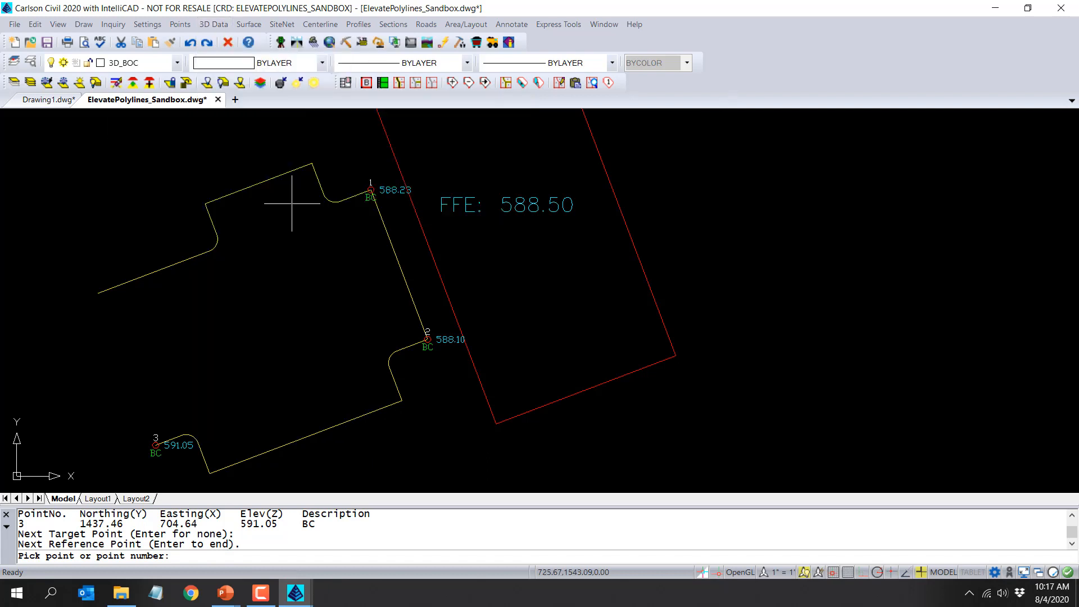
End the point placement and save the drawing.
click(47, 43)
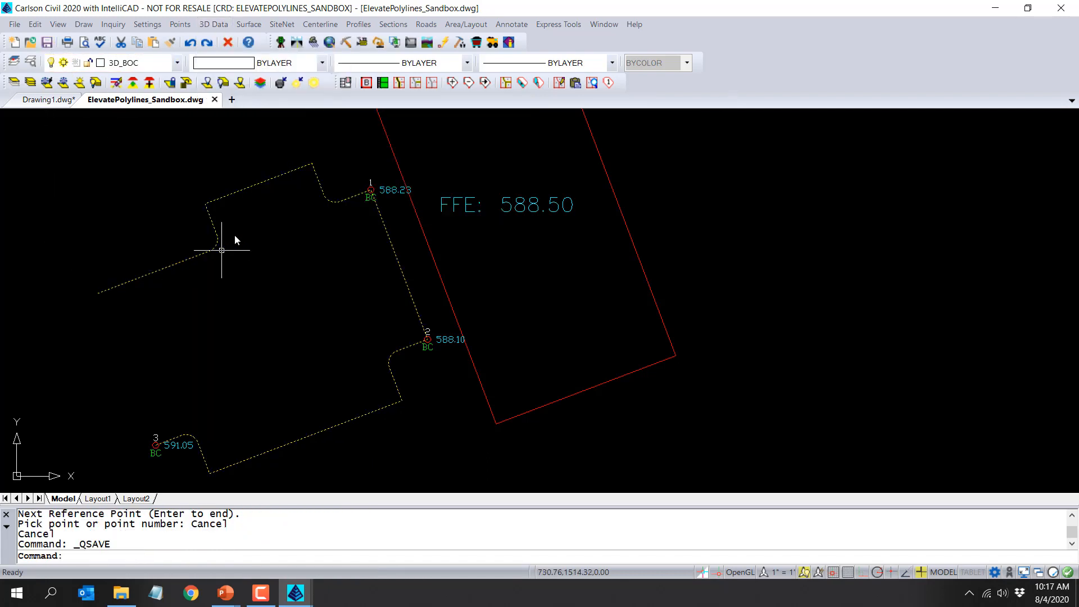
scroll(286, 311, down, 4)
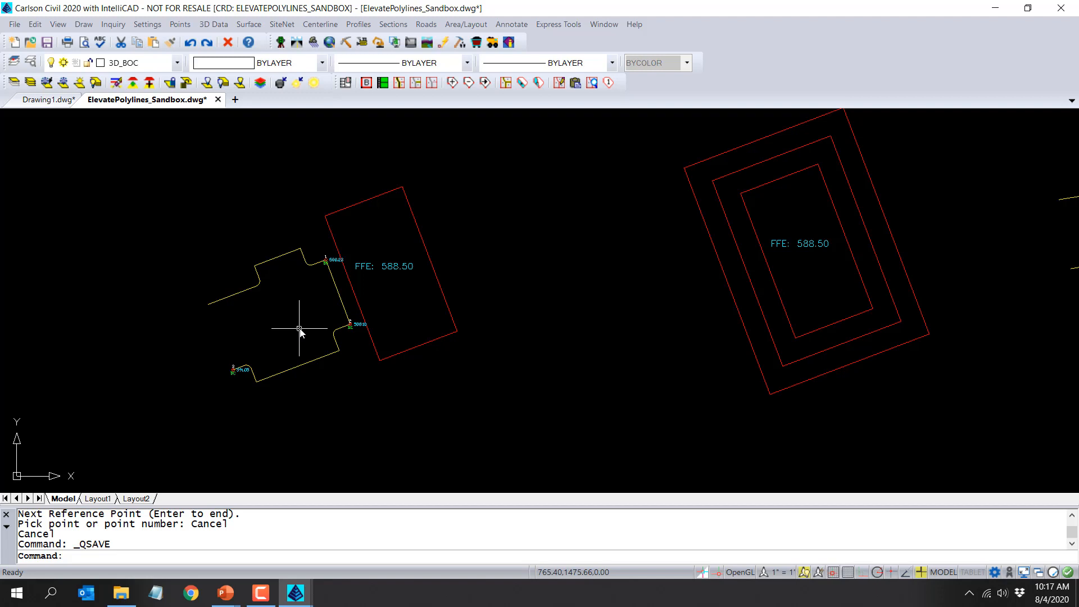
Switch the data folder setup to Project Folder in the project and data folder settings.
click(148, 26)
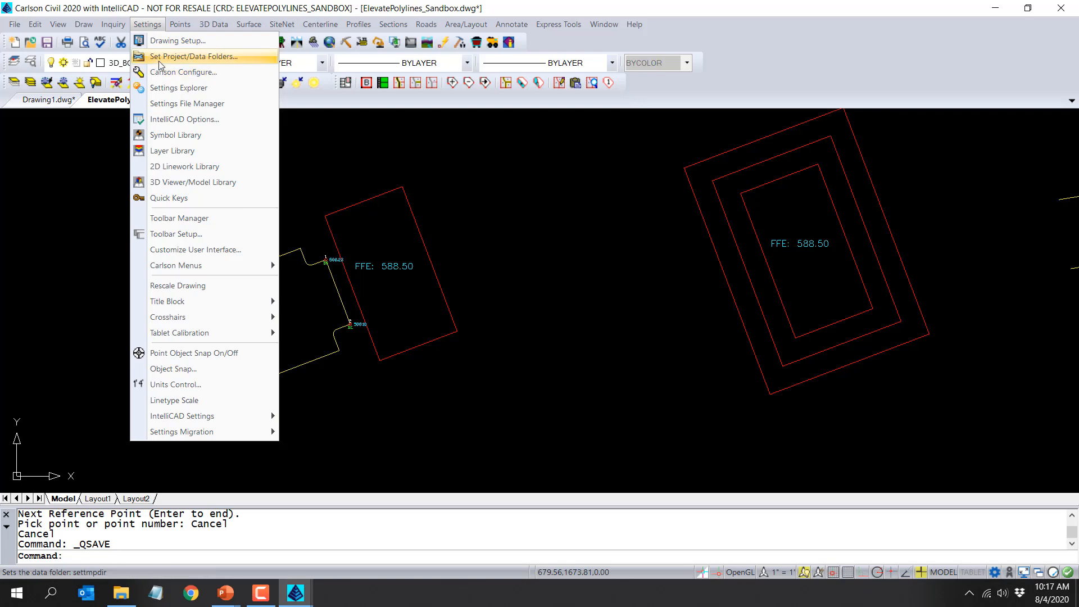
click(160, 57)
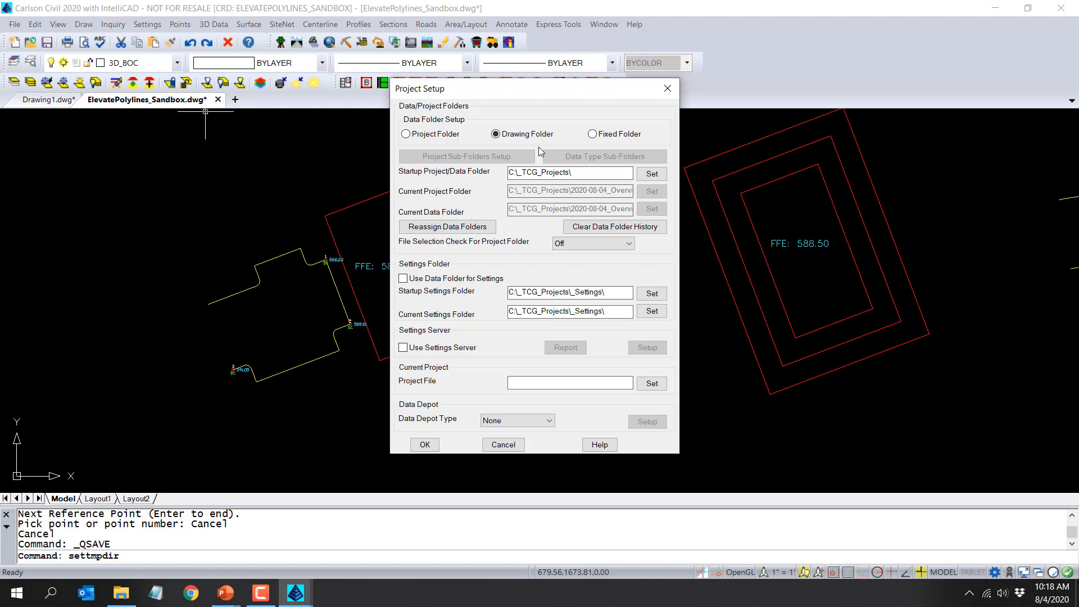
click(424, 136)
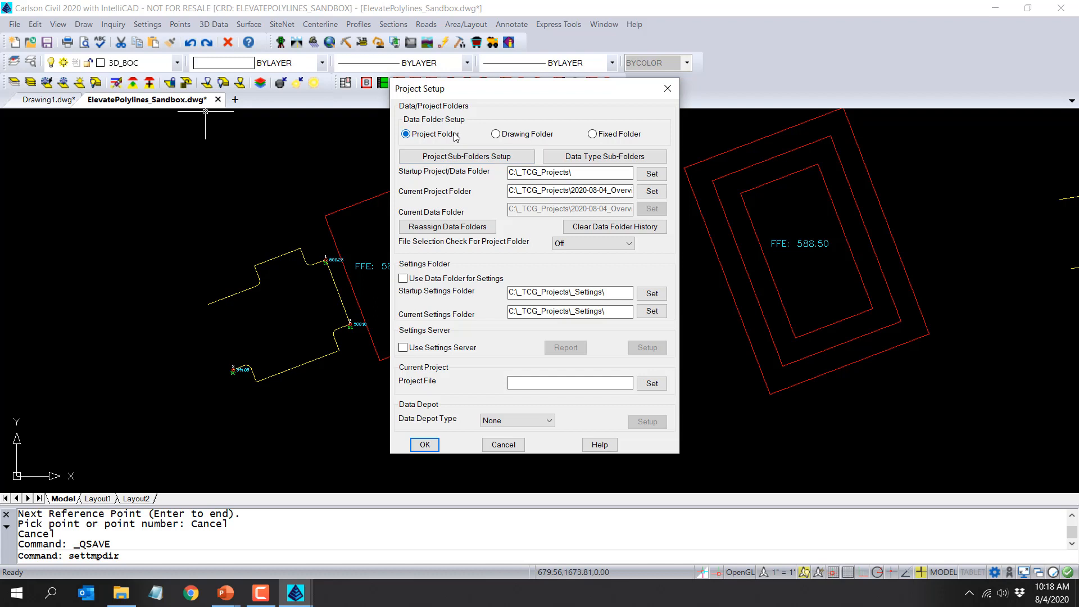
click(471, 157)
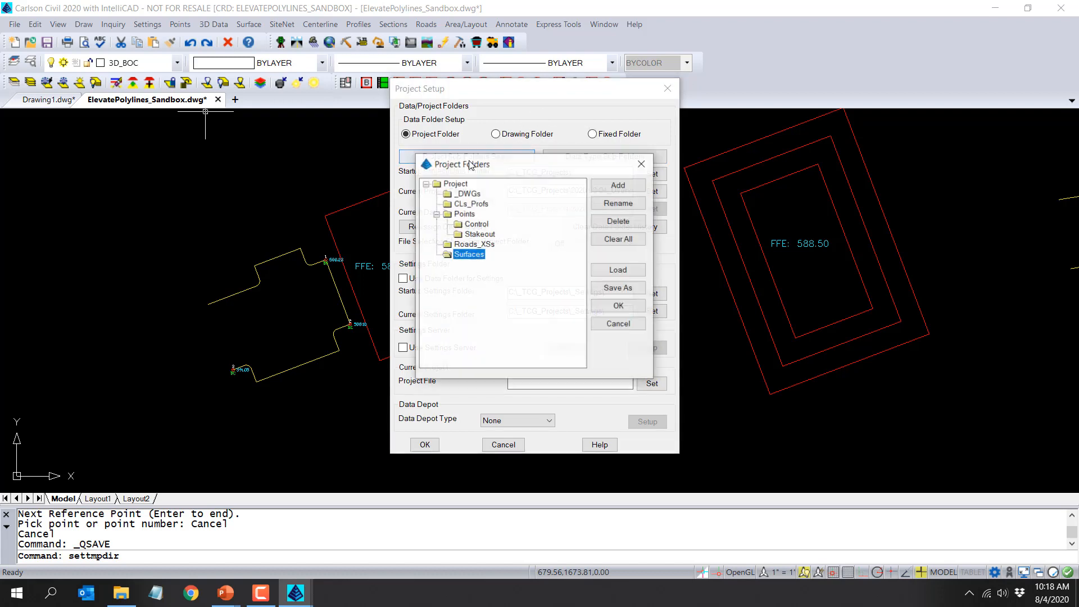
click(462, 185)
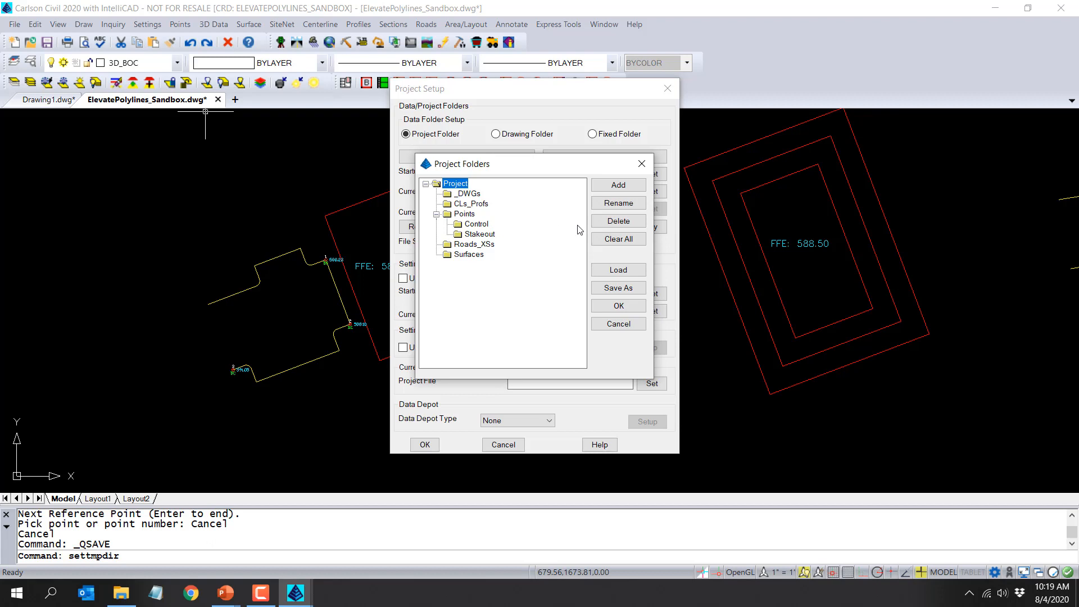
click(606, 240)
click(501, 286)
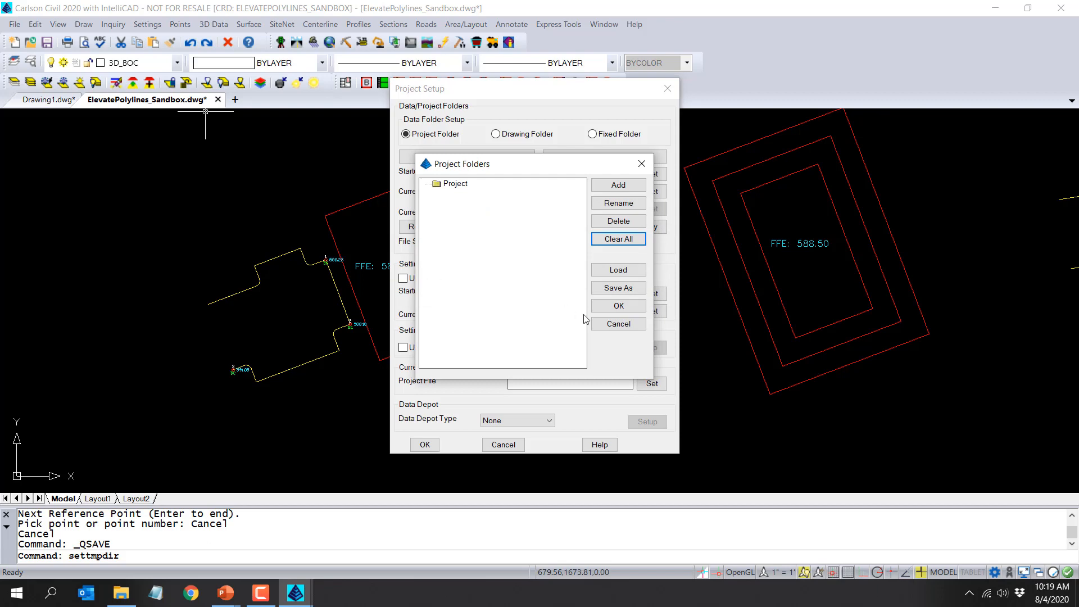
click(624, 323)
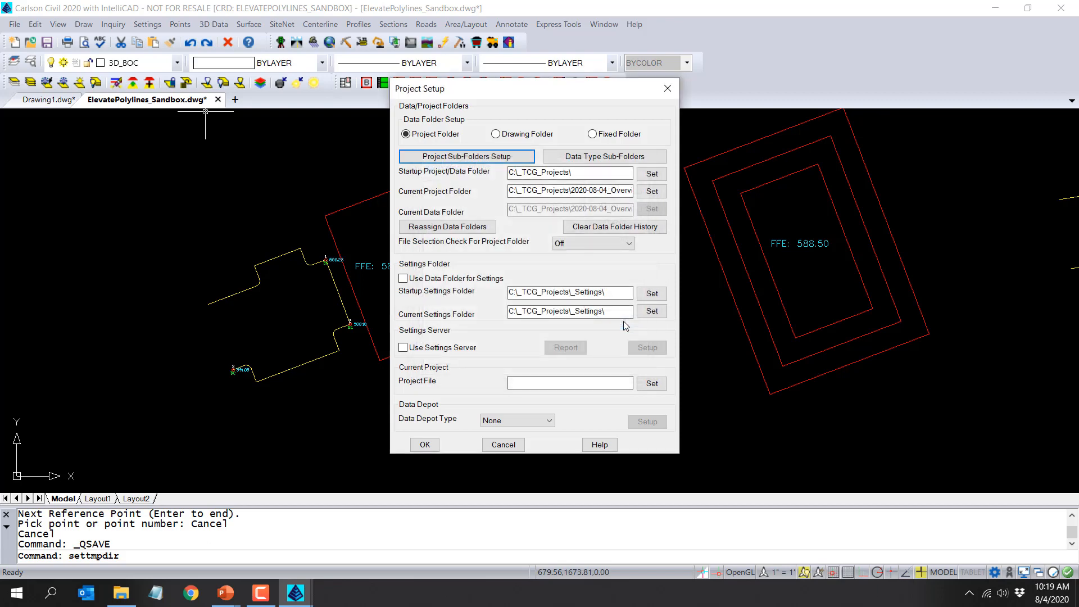
Examine the load and save options for project folder (.prf) files in the project sub-folder setup.
click(508, 157)
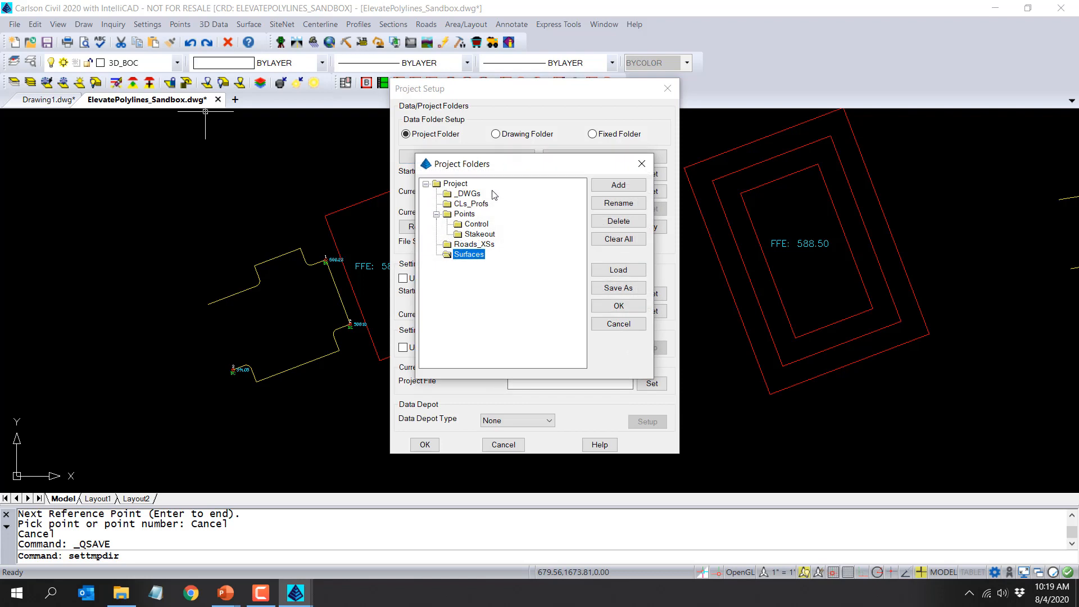
click(466, 185)
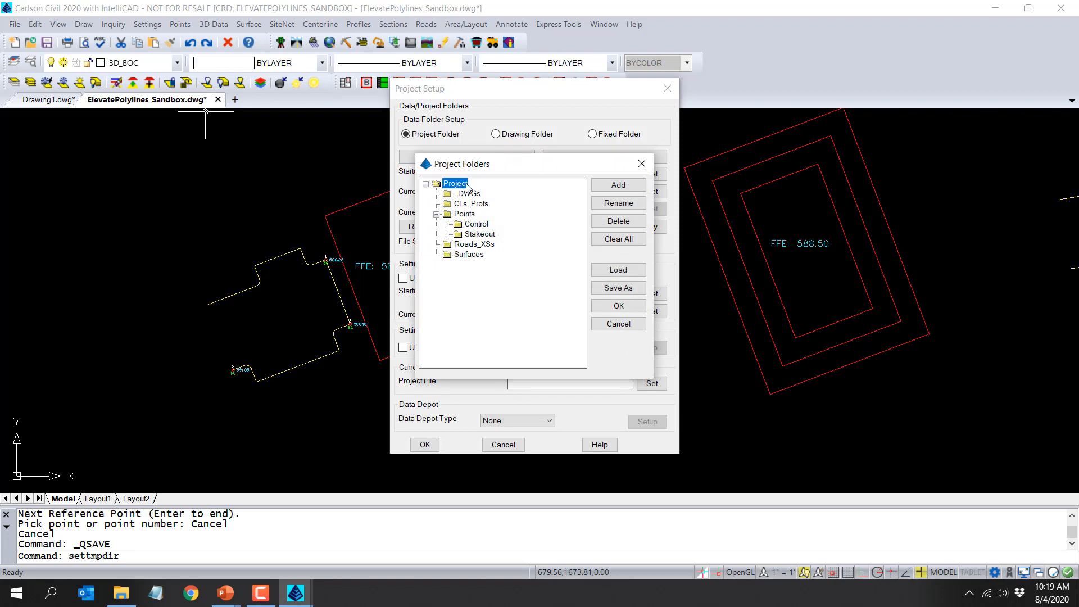
click(617, 271)
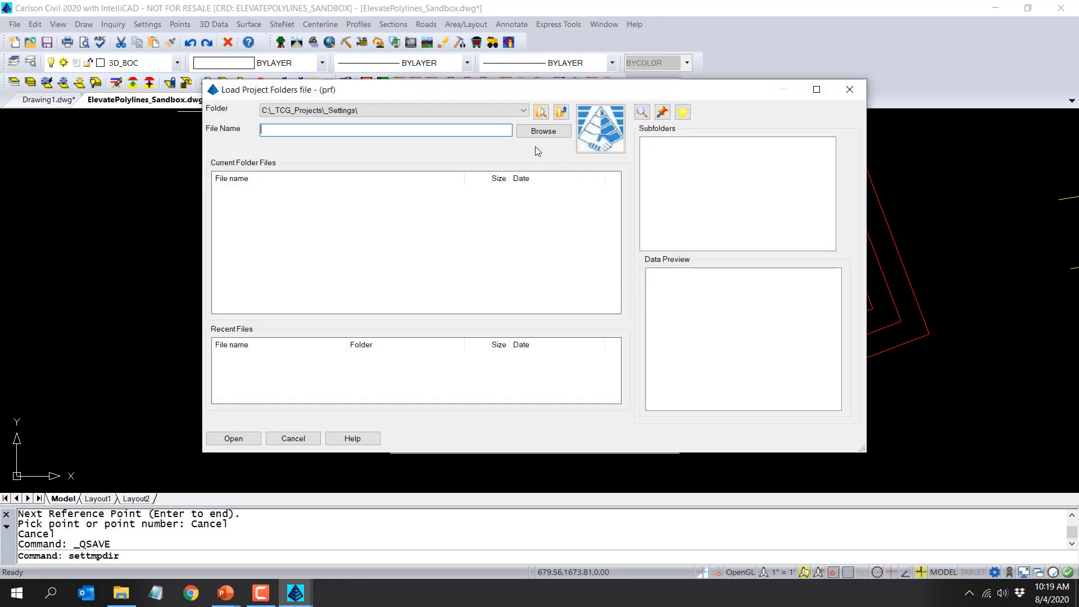
click(318, 443)
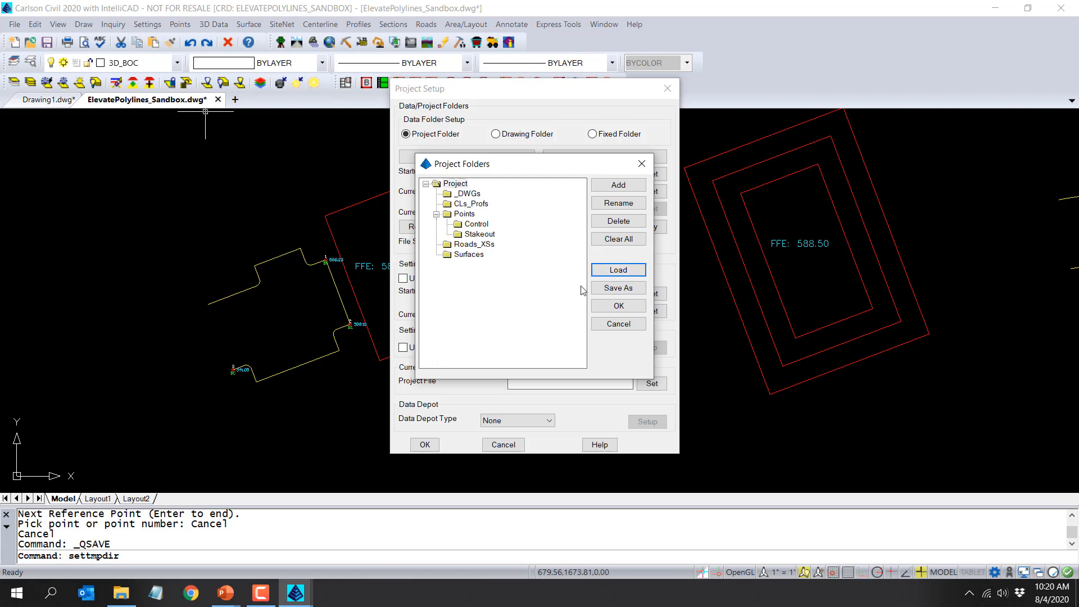
click(613, 289)
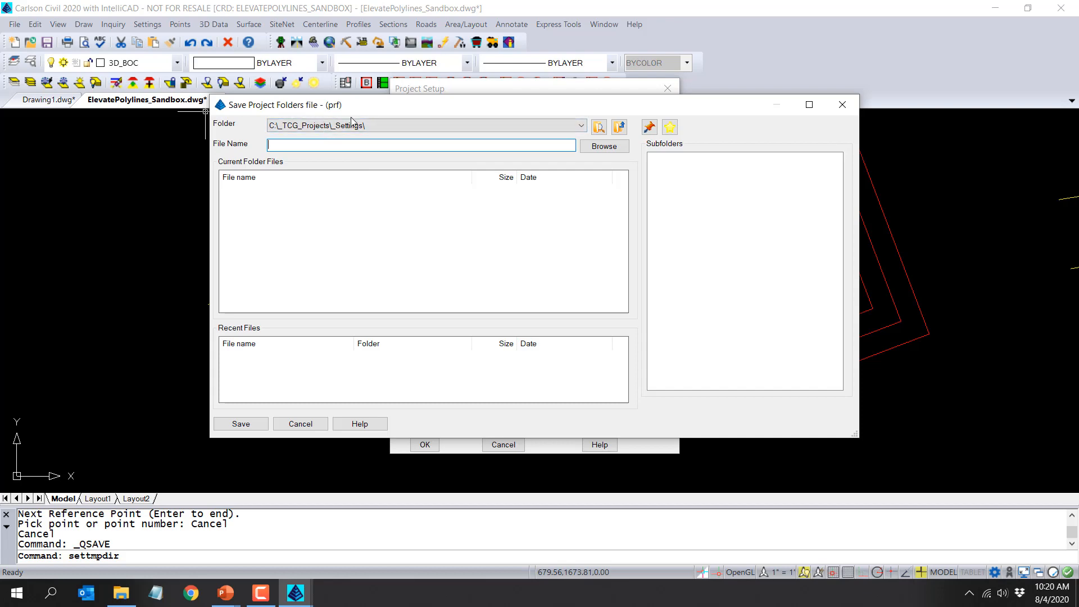
click(313, 424)
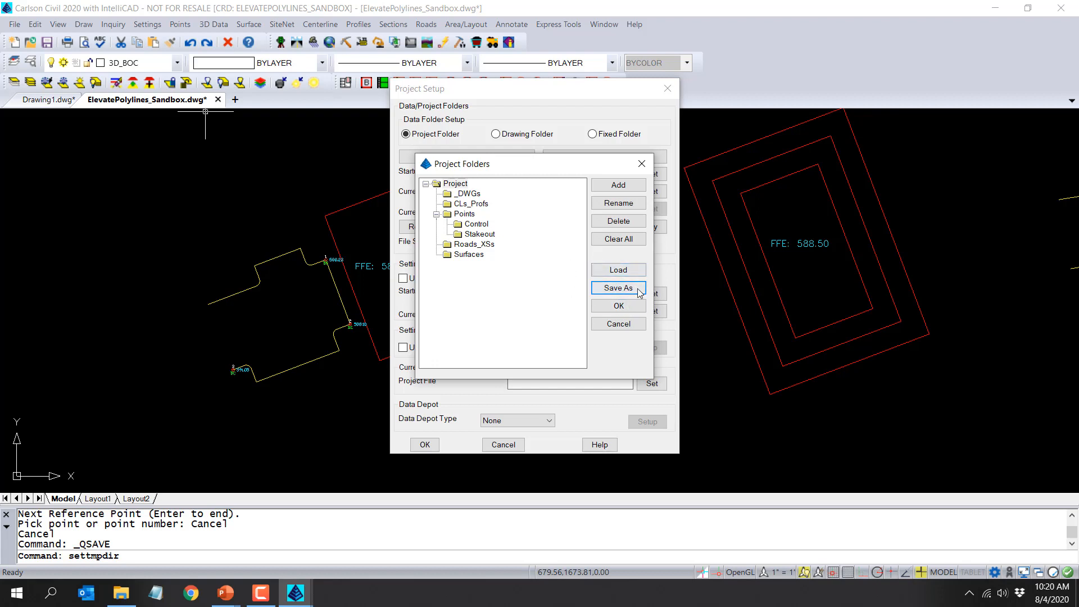
Accept the project sub-folder structure with _DWGs, CLs_Profs, Points, Roads_XSs and Surfaces under Project.
click(623, 289)
click(456, 184)
click(618, 306)
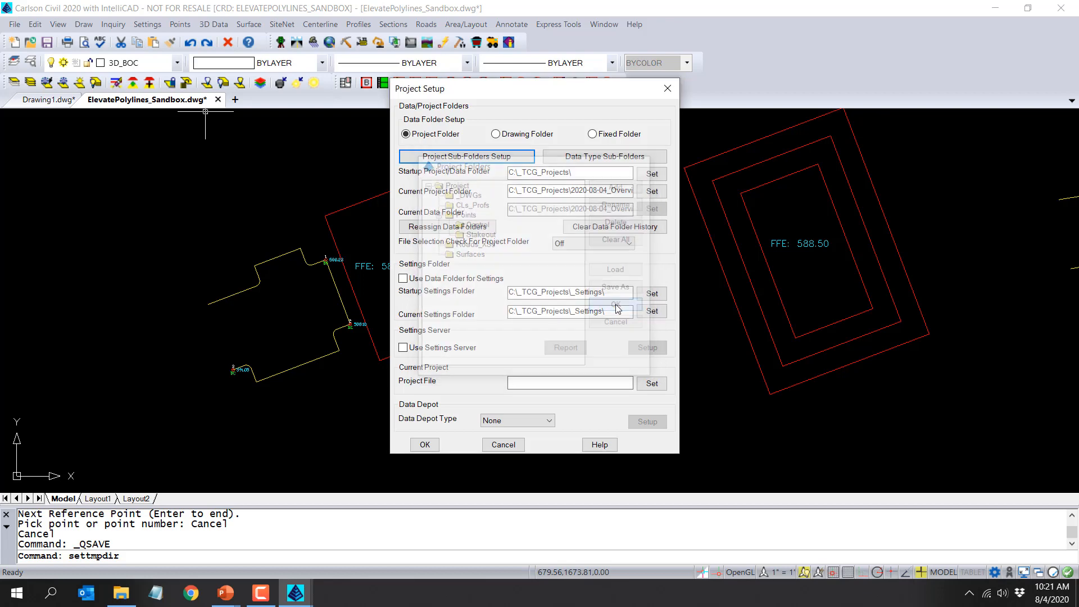
Review the sub-folders assigned to data types such as .CL, .CRD and .DWG, and accept them along with the project setup.
click(559, 157)
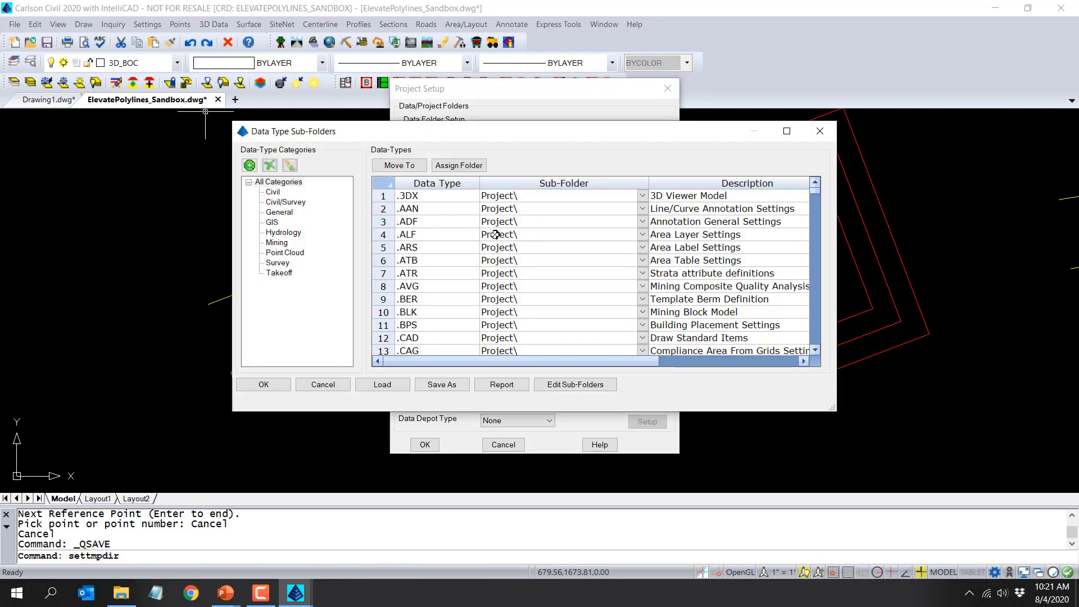
scroll(468, 286, down, 2)
scroll(469, 286, down, 3)
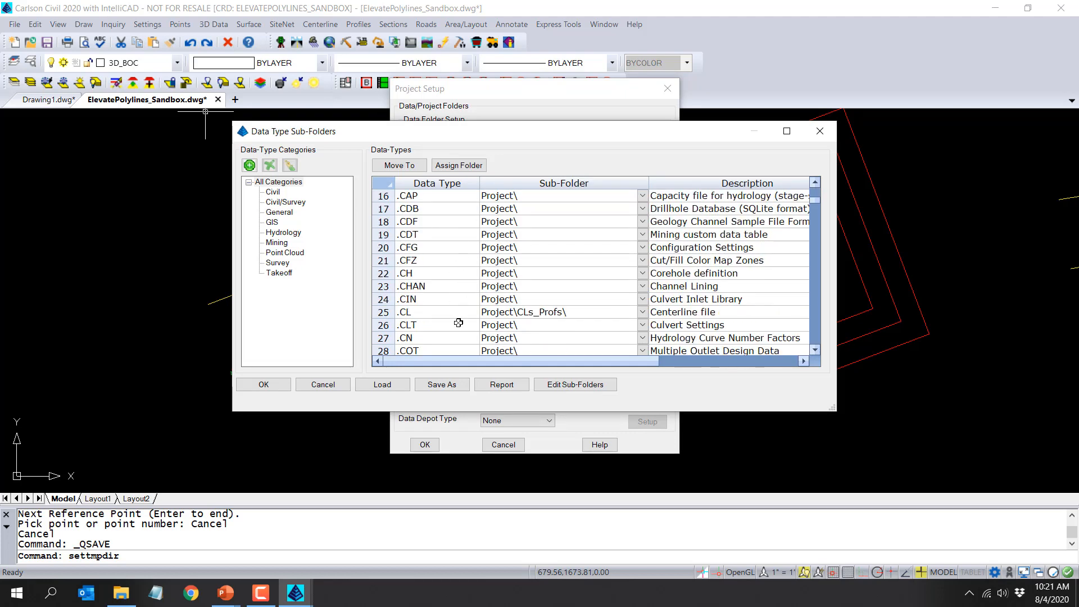
click(565, 315)
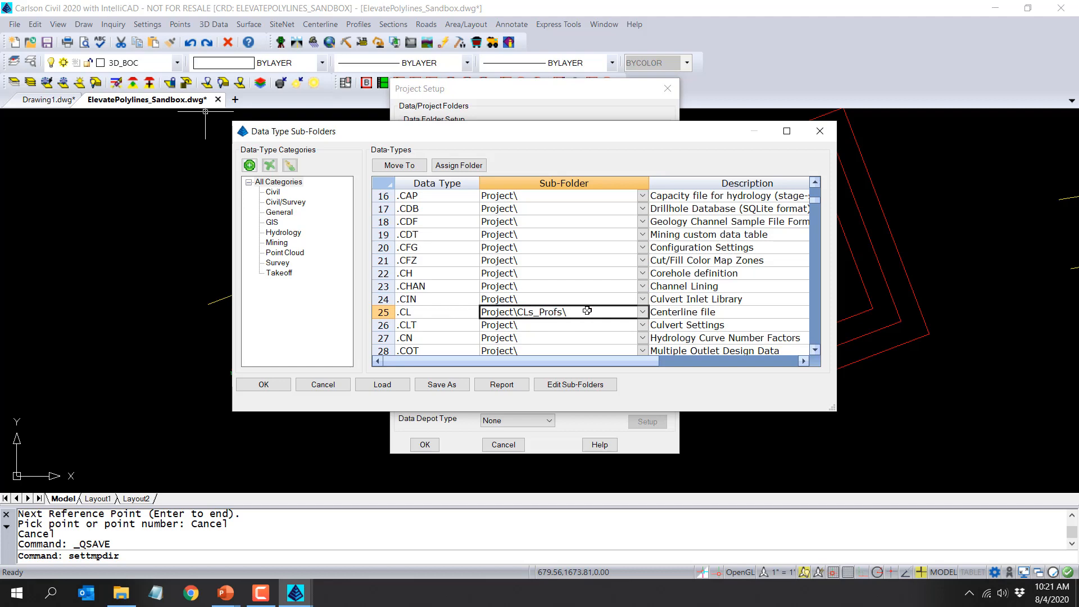
scroll(587, 312, down, 2)
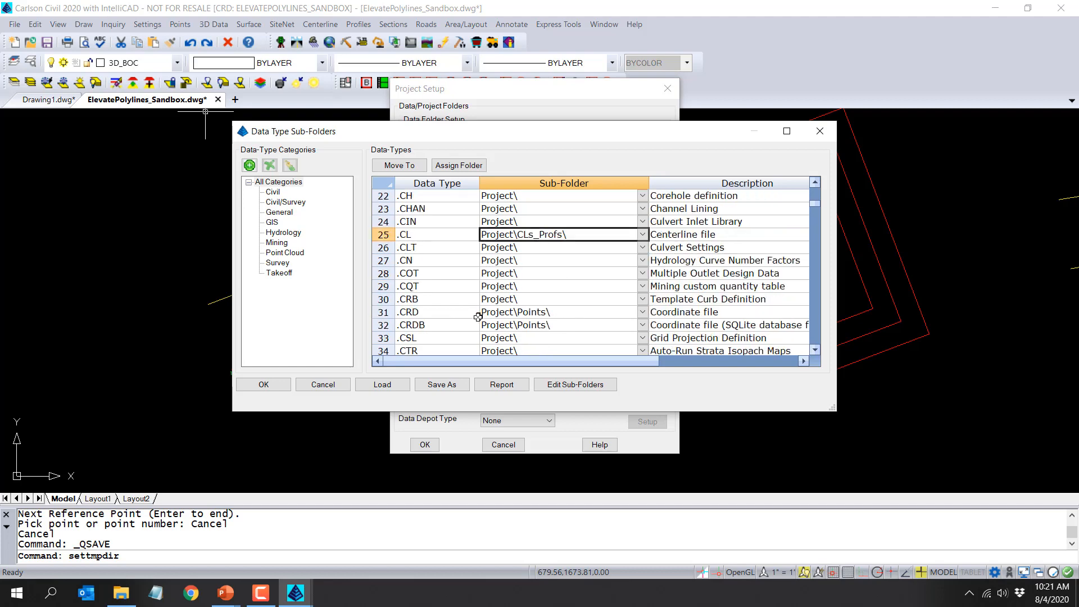
scroll(478, 317, down, 1)
scroll(564, 280, down, 10)
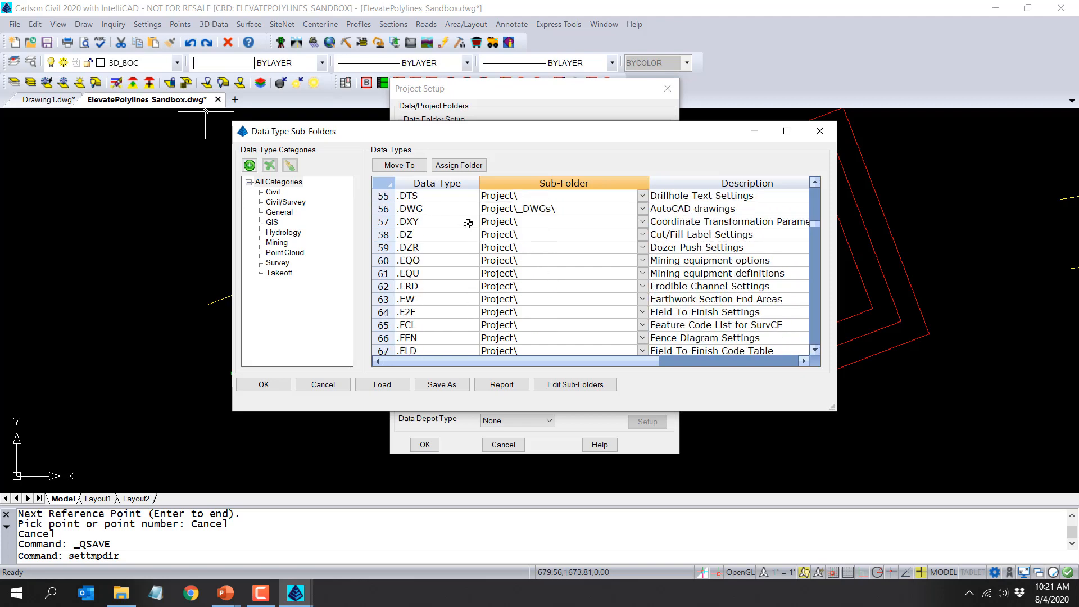
scroll(539, 217, down, 2)
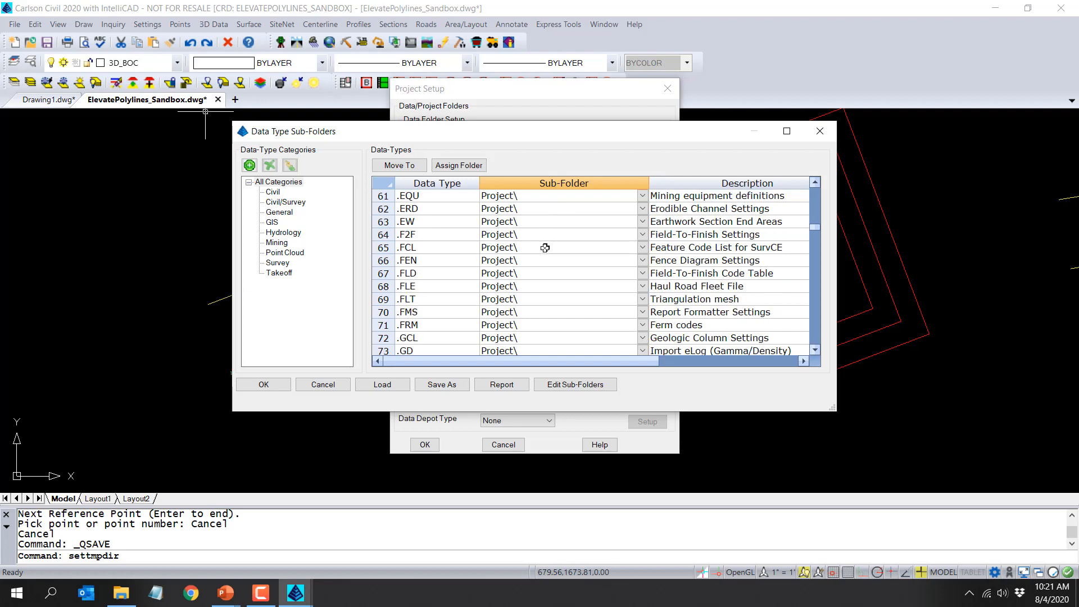
click(526, 262)
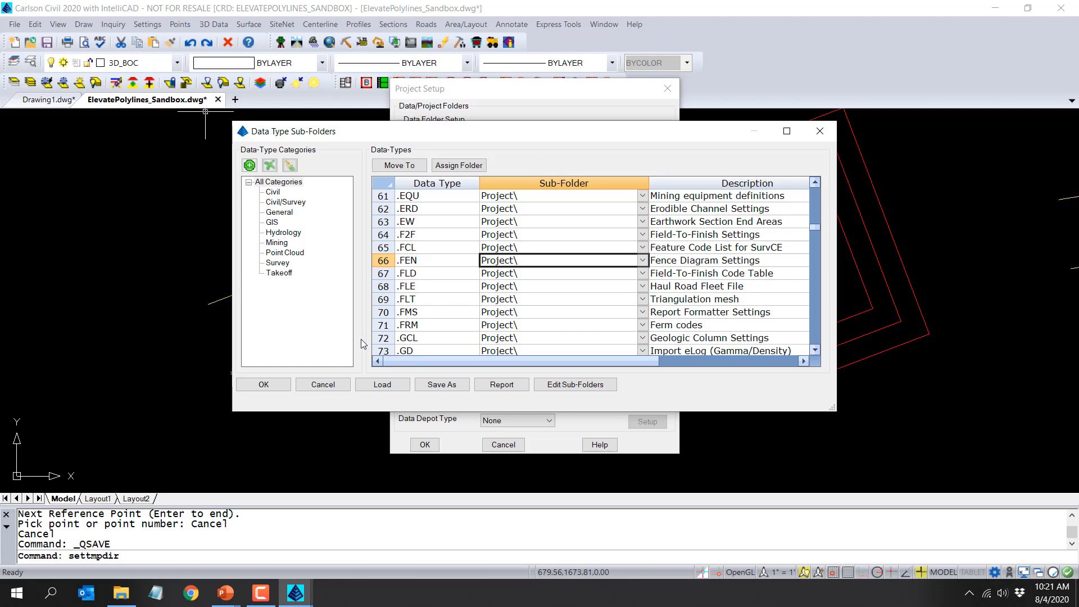
click(275, 386)
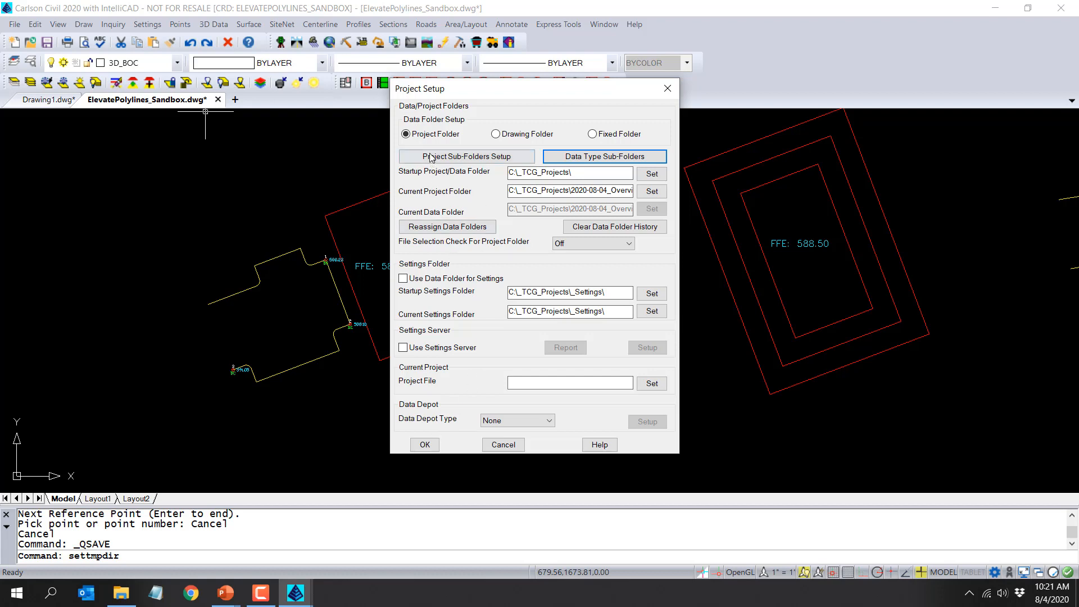
click(428, 444)
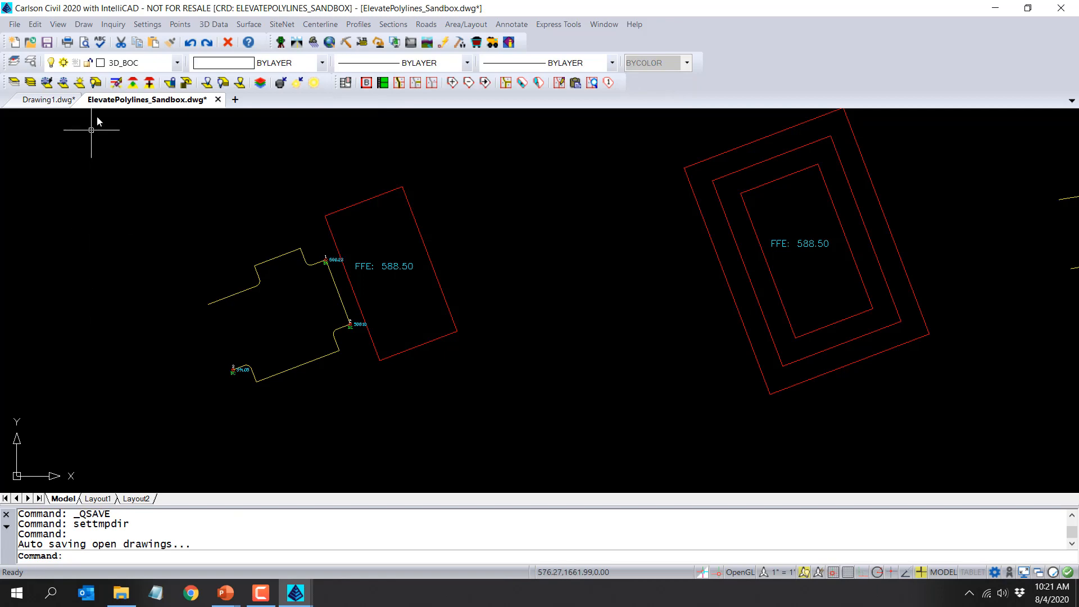
Save the current drawing and open CLs_Profiles_01.dwg from the _DWGs folder of 04_CLs_Profiles.
click(46, 42)
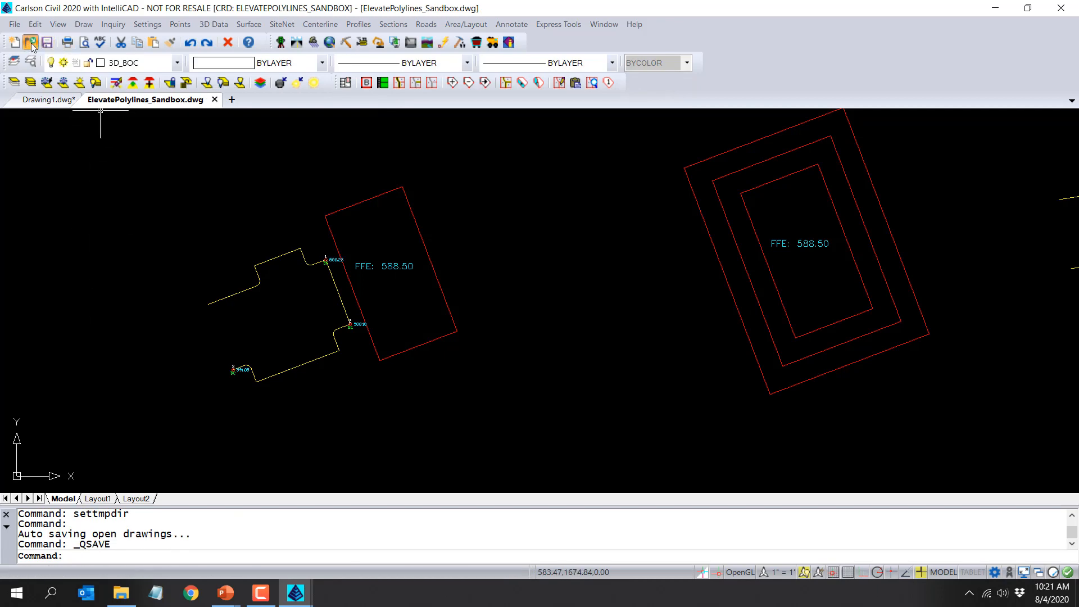
click(32, 42)
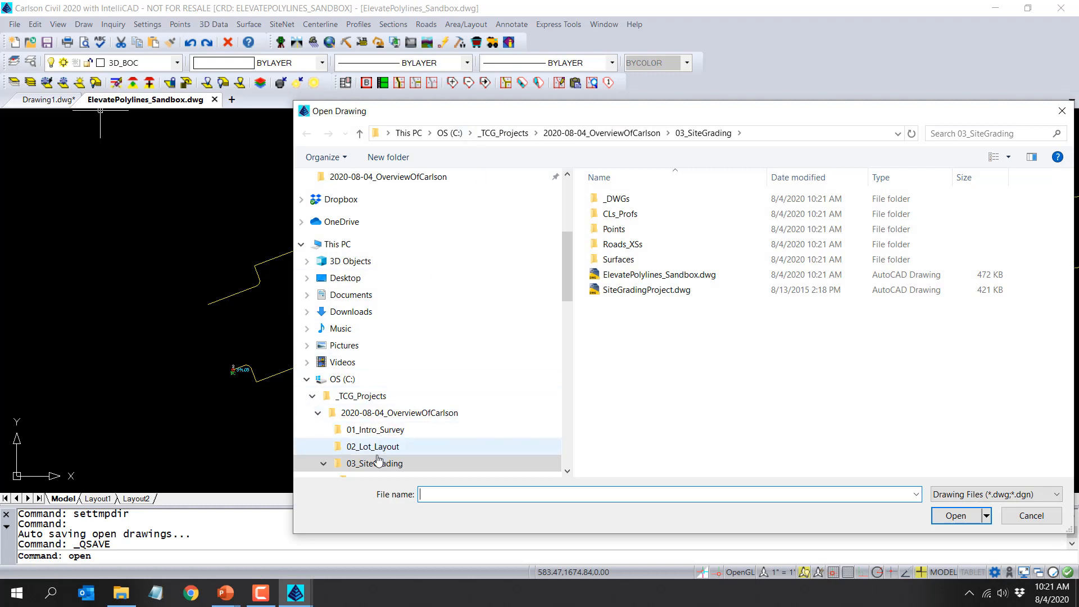
click(478, 413)
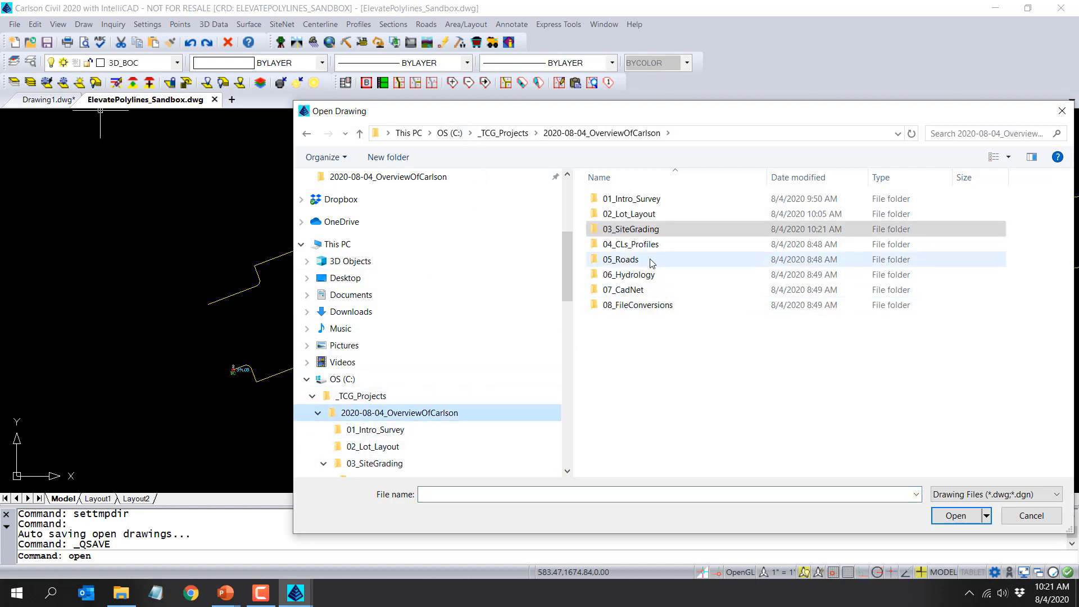
double_click(624, 244)
double_click(638, 200)
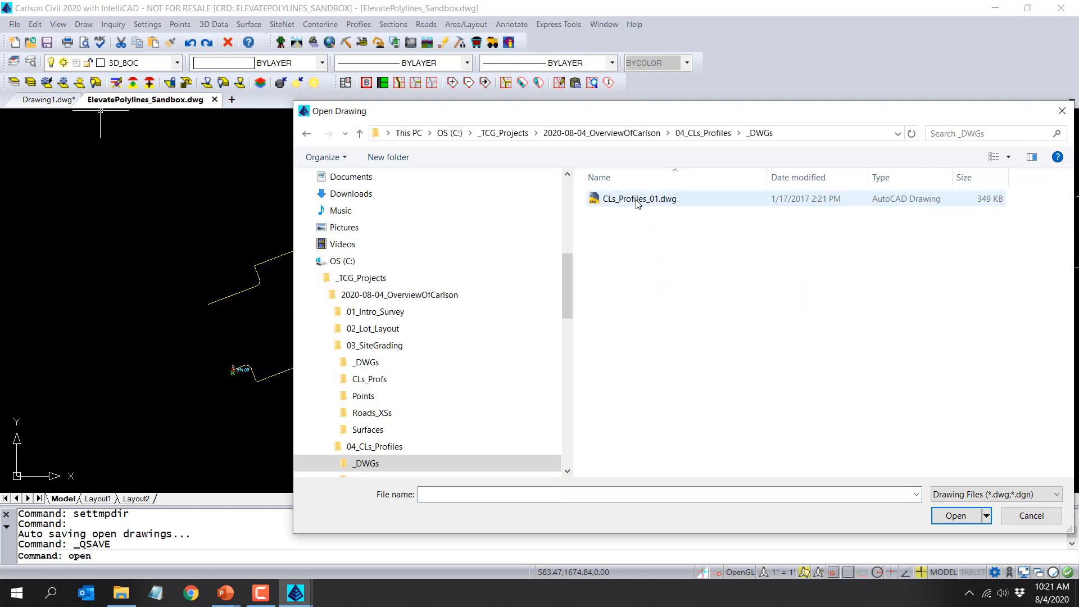
click(639, 200)
click(955, 515)
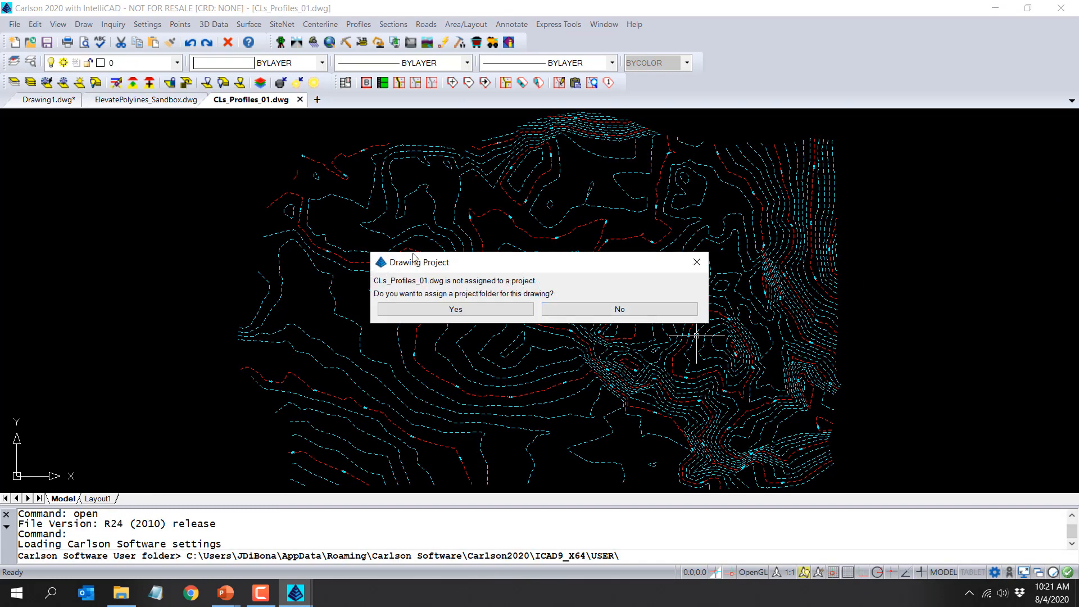
Assign the 04_CLs_Profiles folder as the project folder for CLs_Profiles_01.dwg.
click(487, 310)
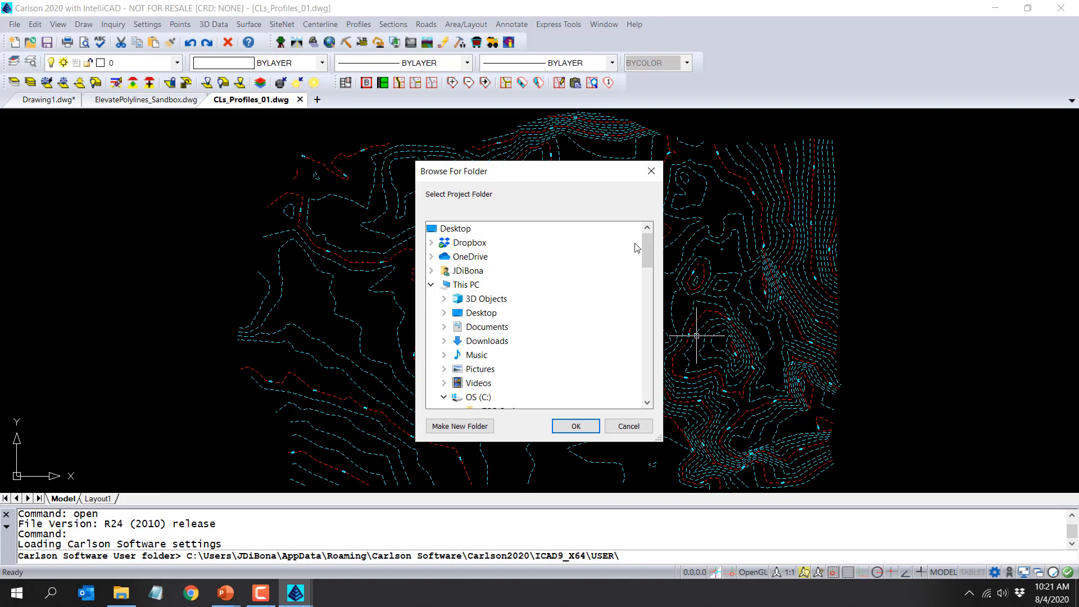
drag(648, 257, 643, 291)
click(569, 309)
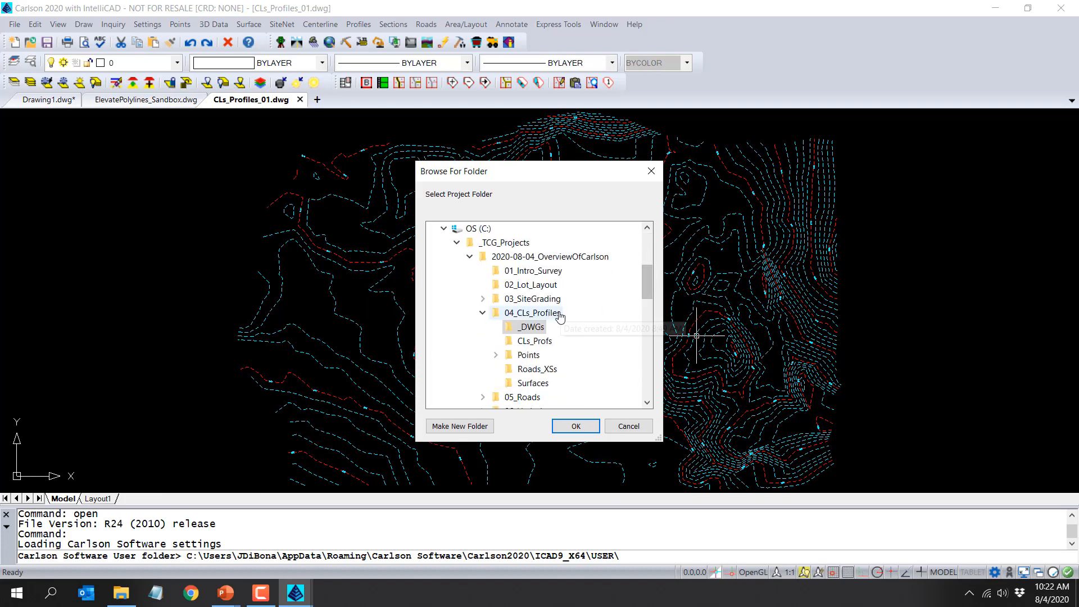
click(589, 427)
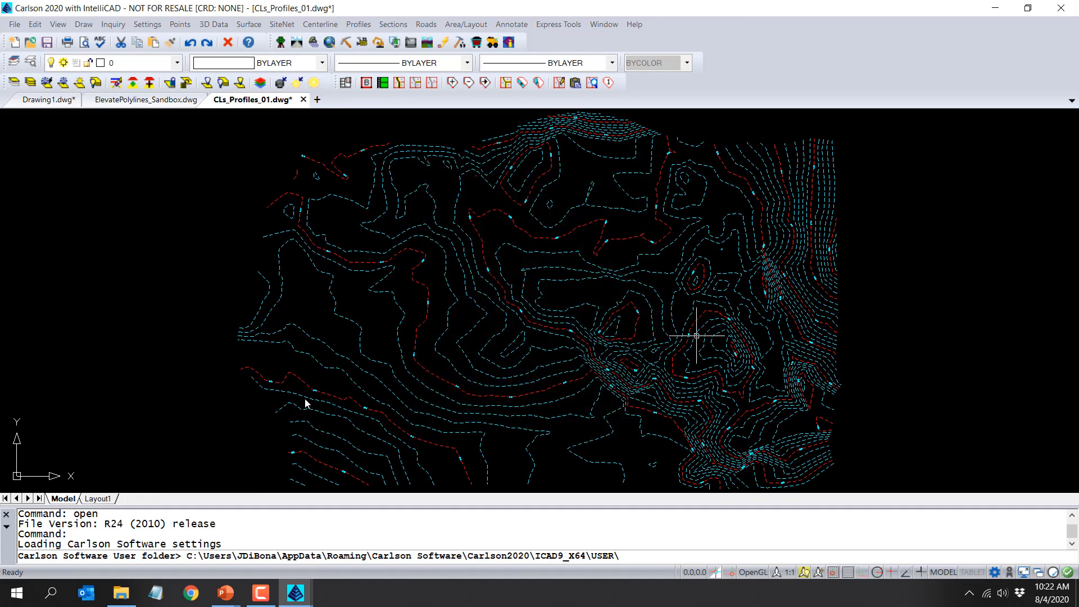
Inspect the existing ground surface CLs_Profiles_EG.tin in the surface file 3D viewer, tilting the model to examine its relief.
scroll(288, 312, down, 2)
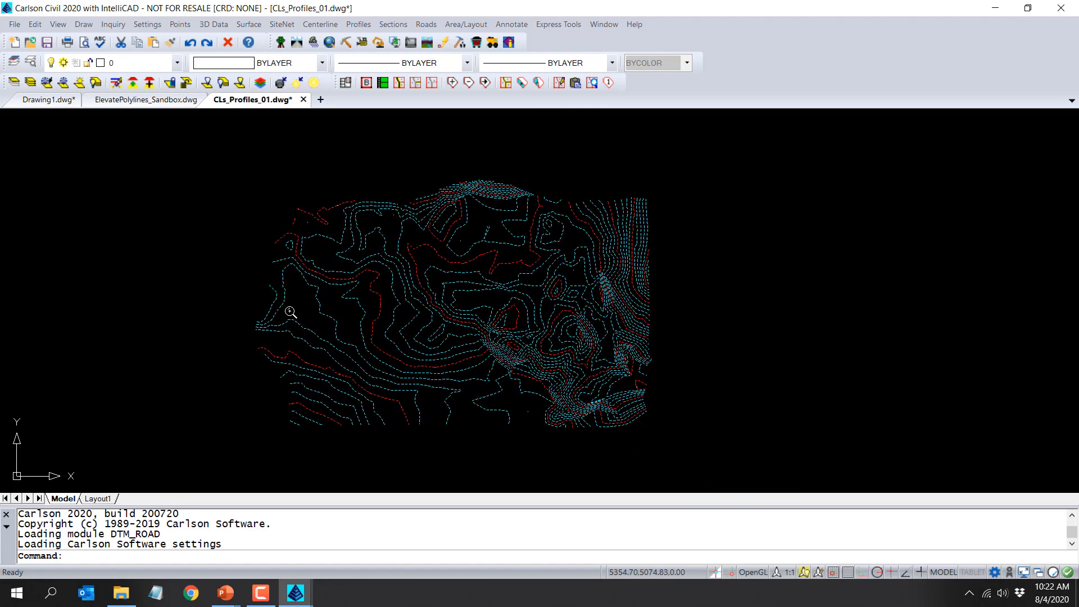
click(58, 25)
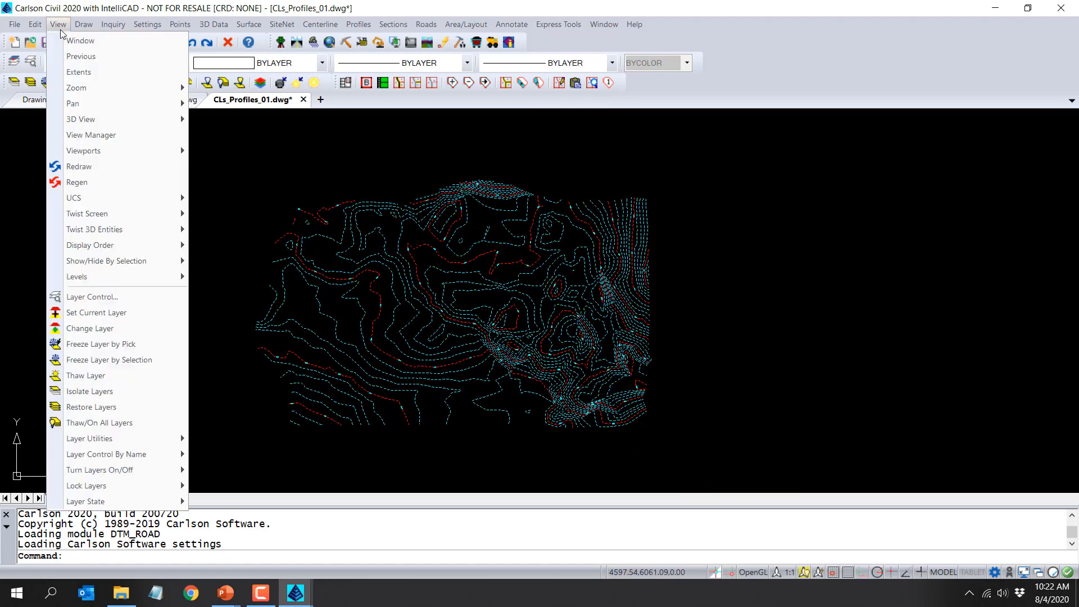
mouse_move(169, 119)
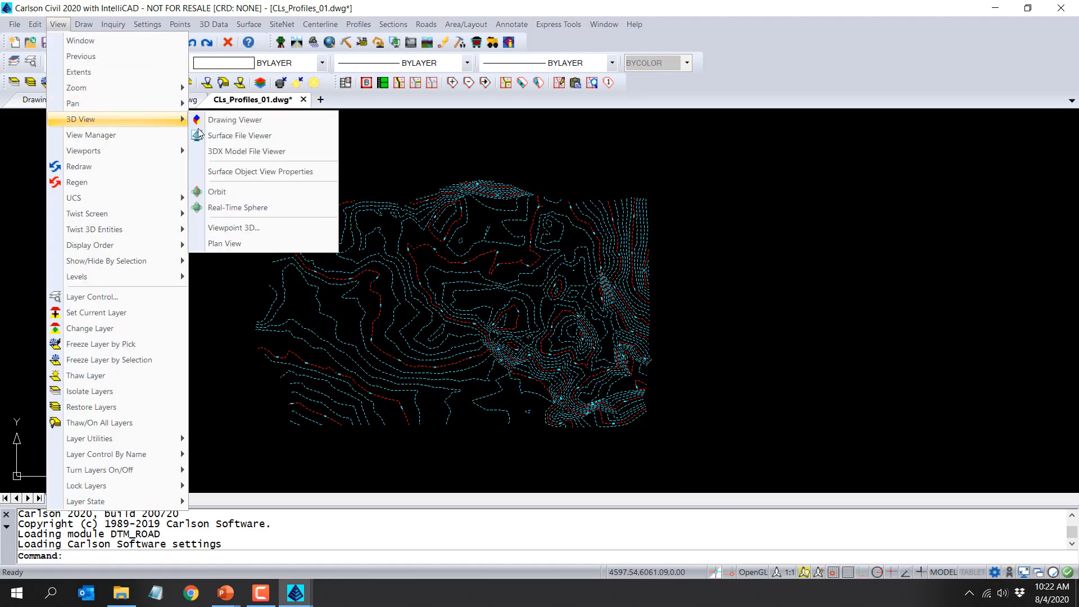
click(261, 135)
click(261, 221)
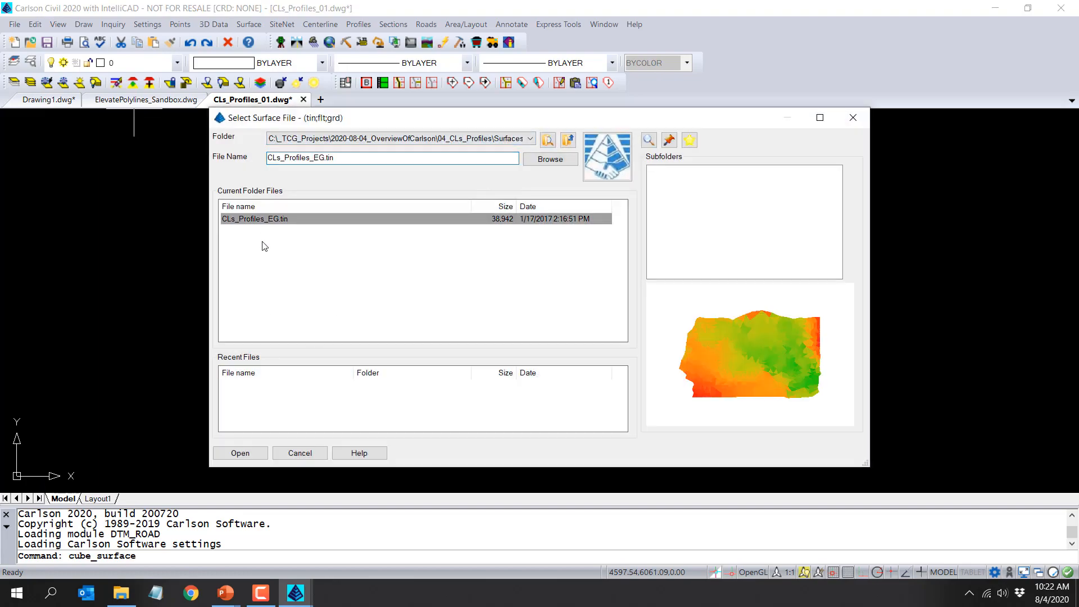
click(240, 452)
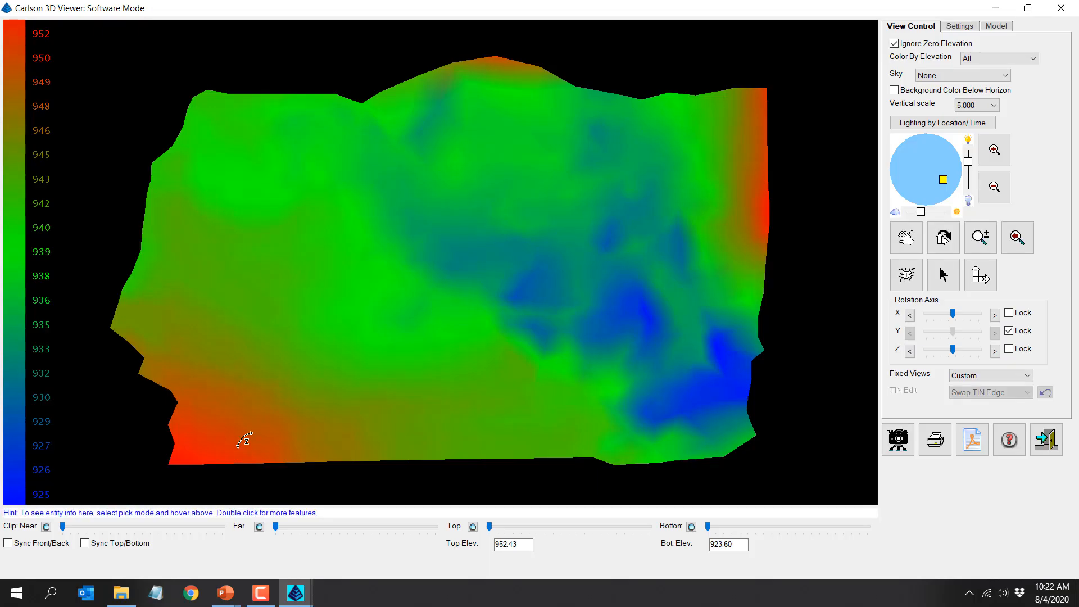
drag(380, 400, 408, 204)
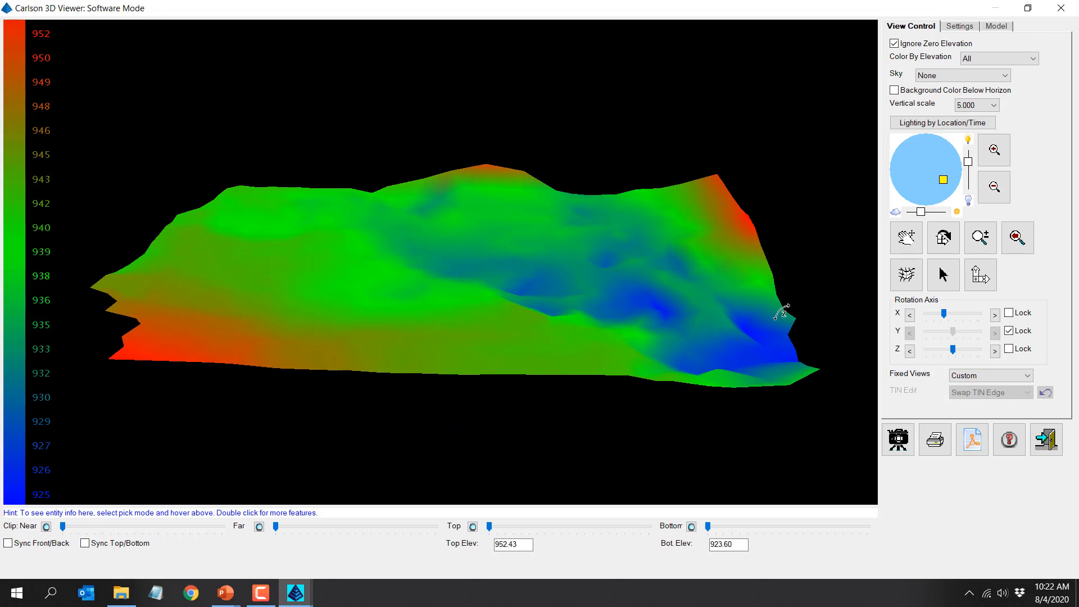
click(1045, 439)
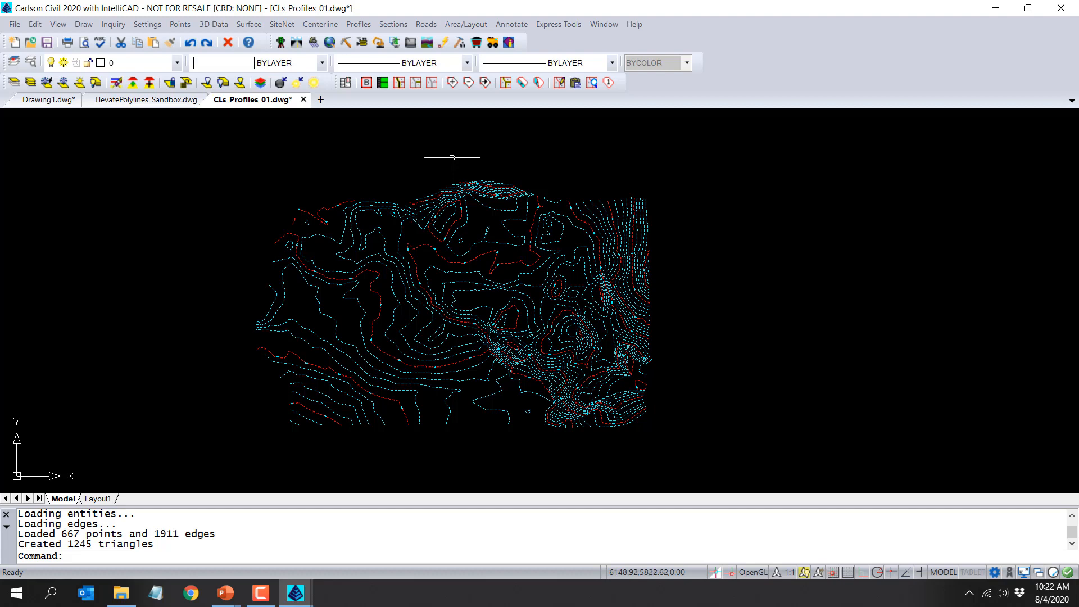
Switch to the Survey module and look through its surface commands for creating profiles.
click(280, 43)
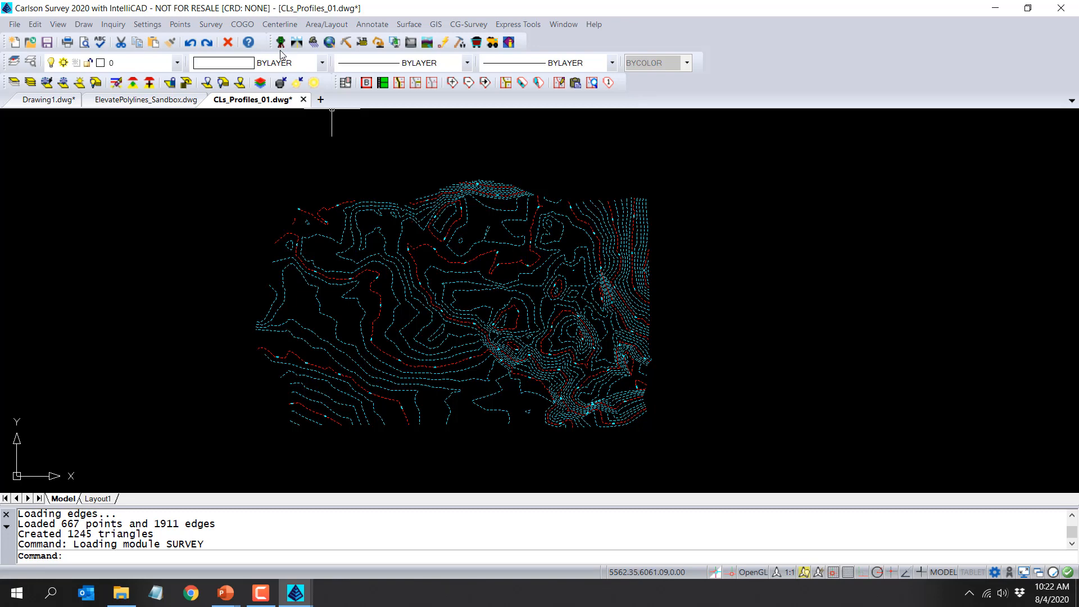
click(409, 25)
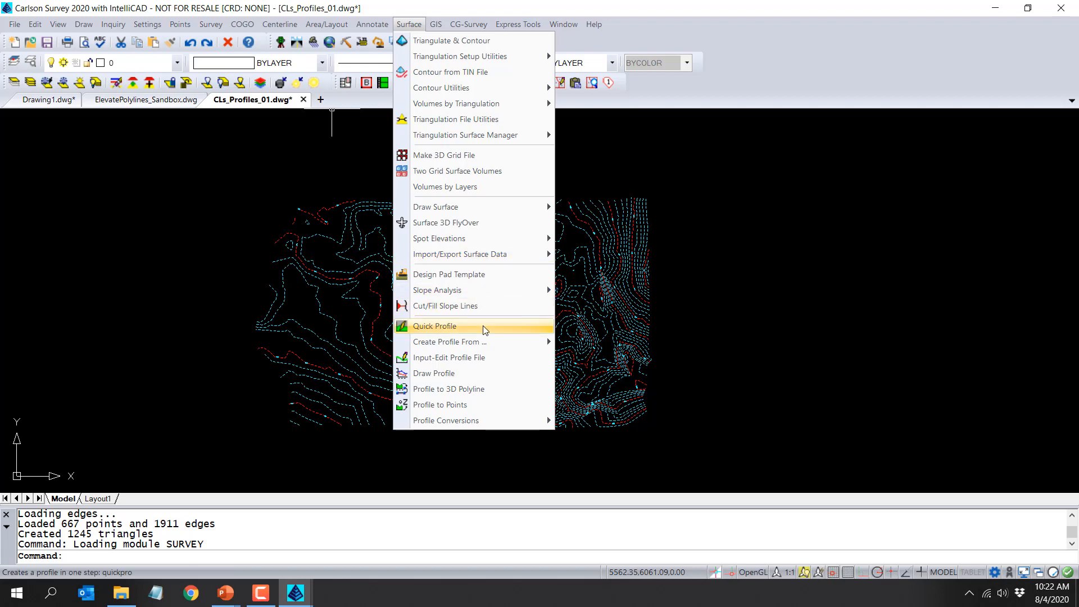
mouse_move(482, 340)
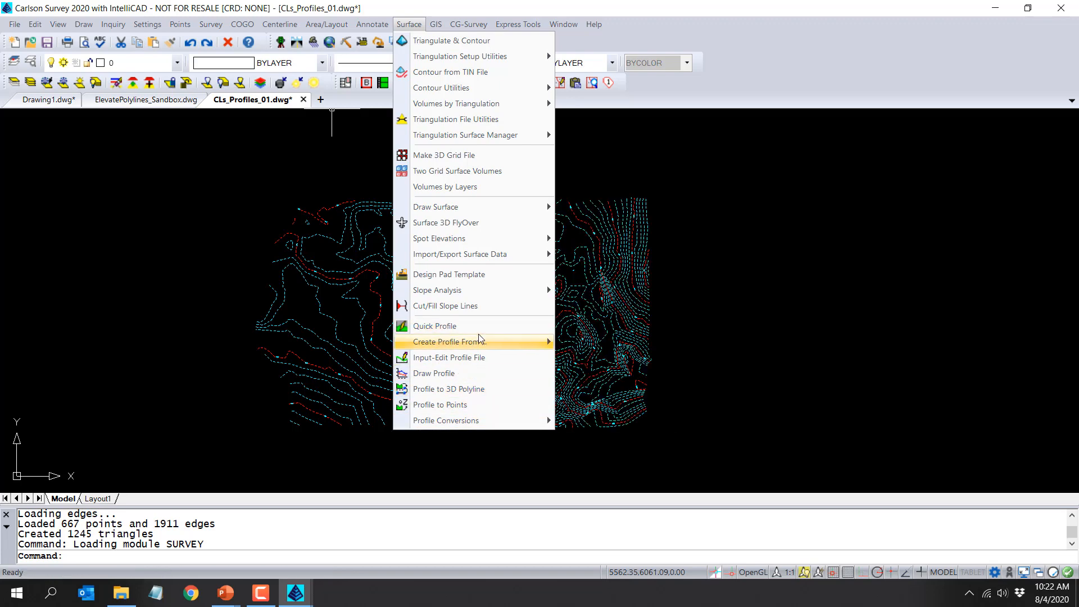
click(252, 209)
click(205, 188)
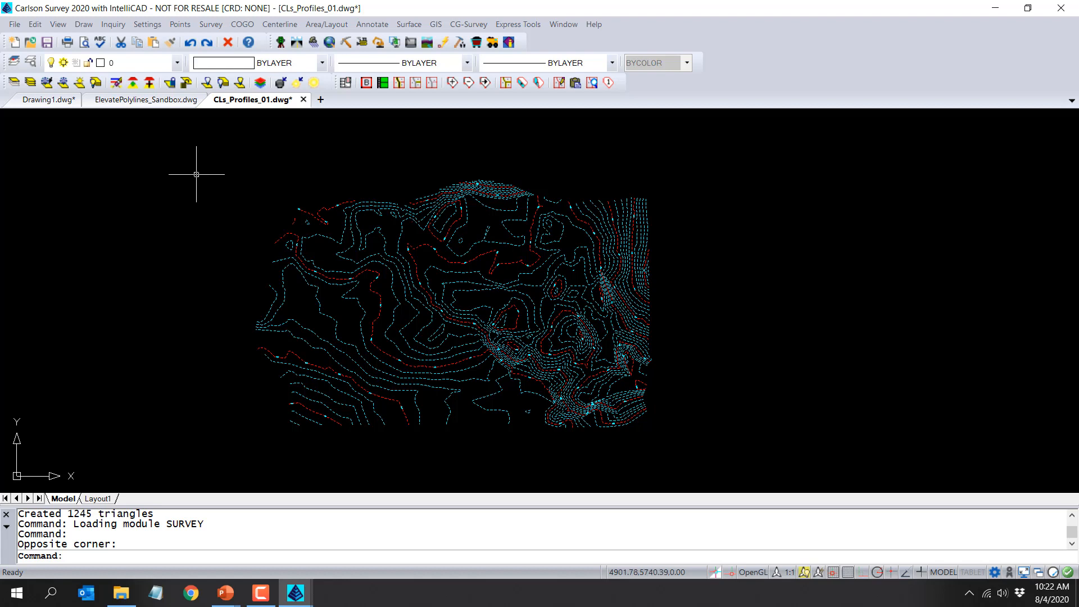
Draw a three-segment zigzag polyline across the contours from the southwest part of the site to the east side.
text(PL)
key(Return)
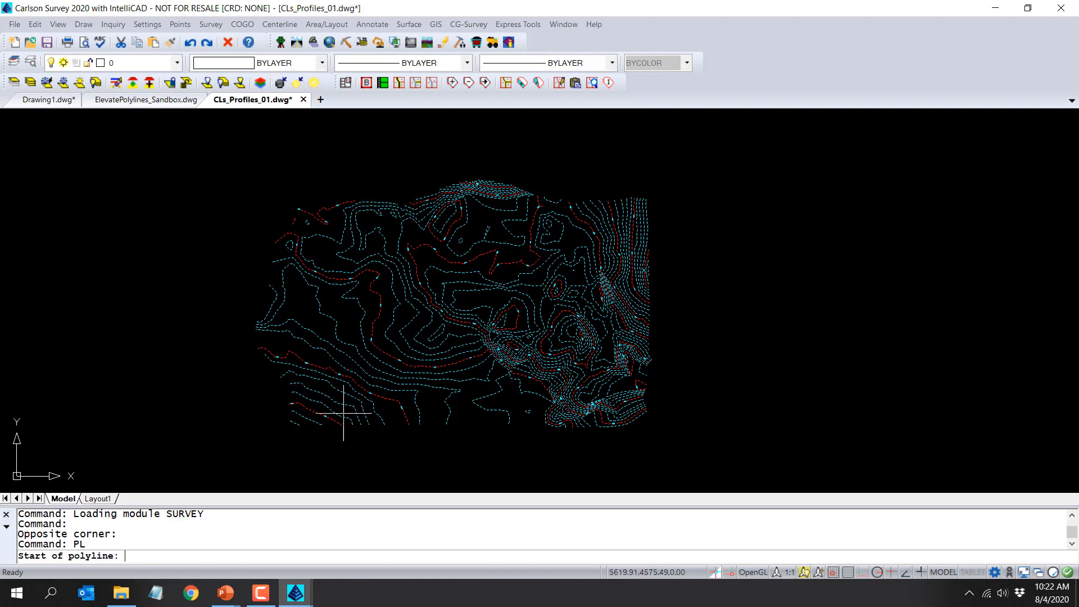
click(324, 407)
click(390, 321)
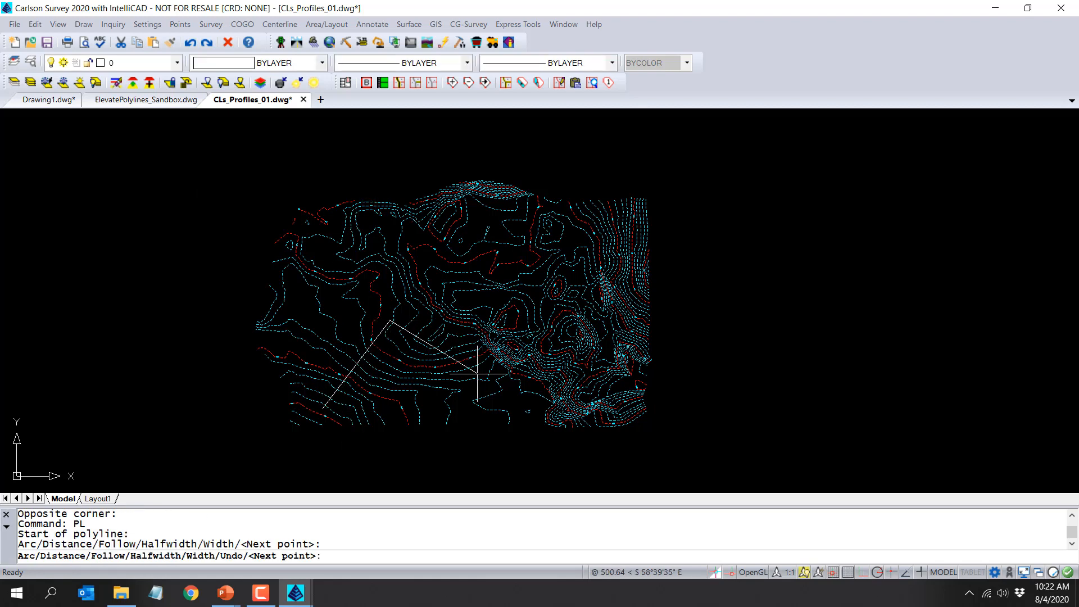
click(494, 387)
click(617, 319)
key(Return)
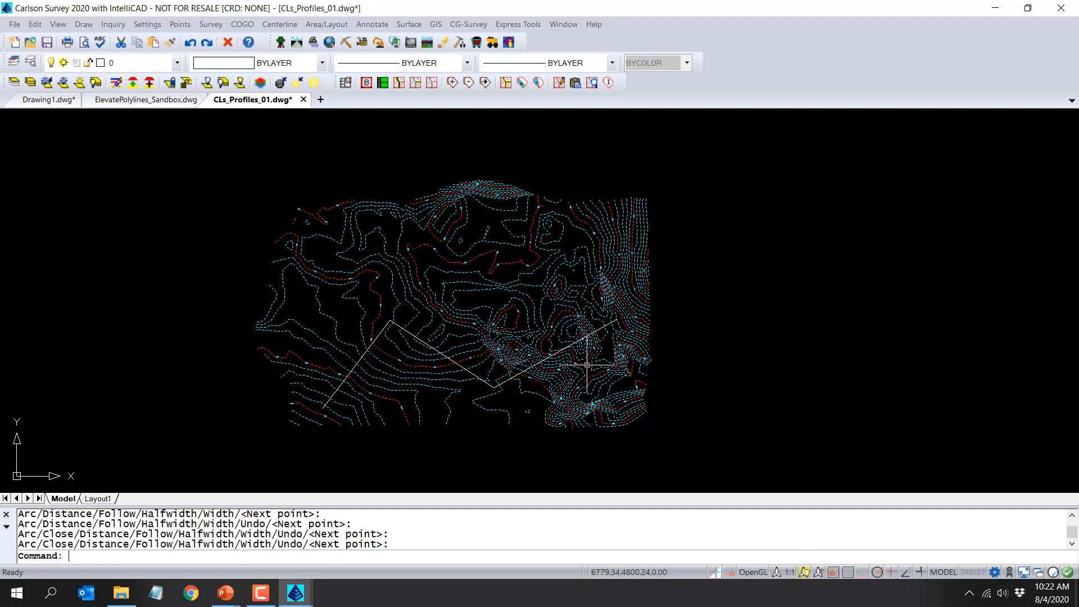
Fillet both bends of the zigzag polyline with a radius of 300.
text(F)
key(Return)
text(R)
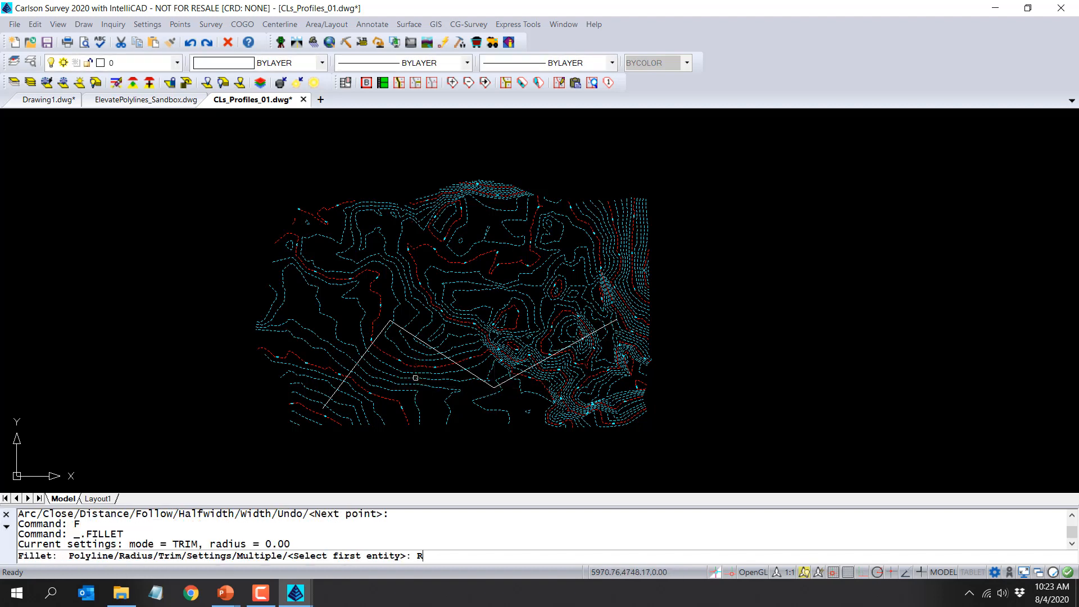
key(Return)
text(300)
key(Return)
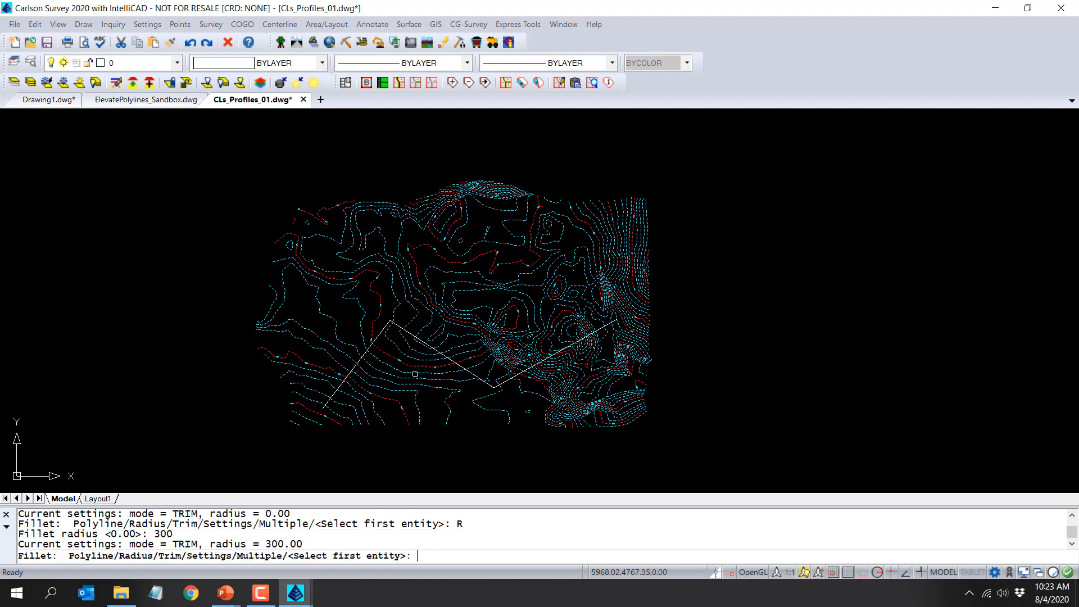
click(376, 339)
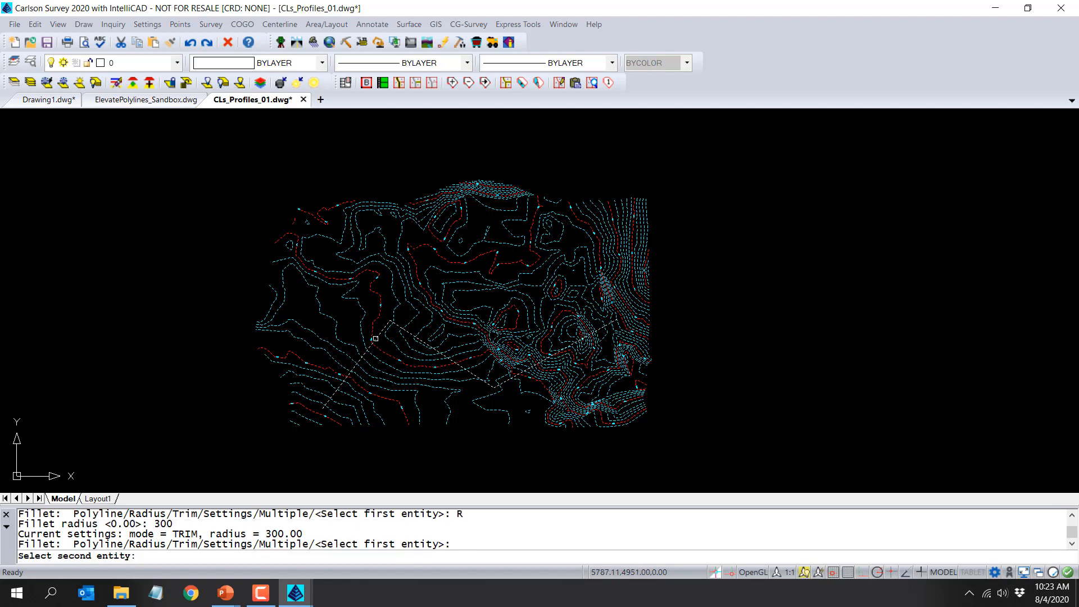
click(410, 335)
key(Return)
click(485, 380)
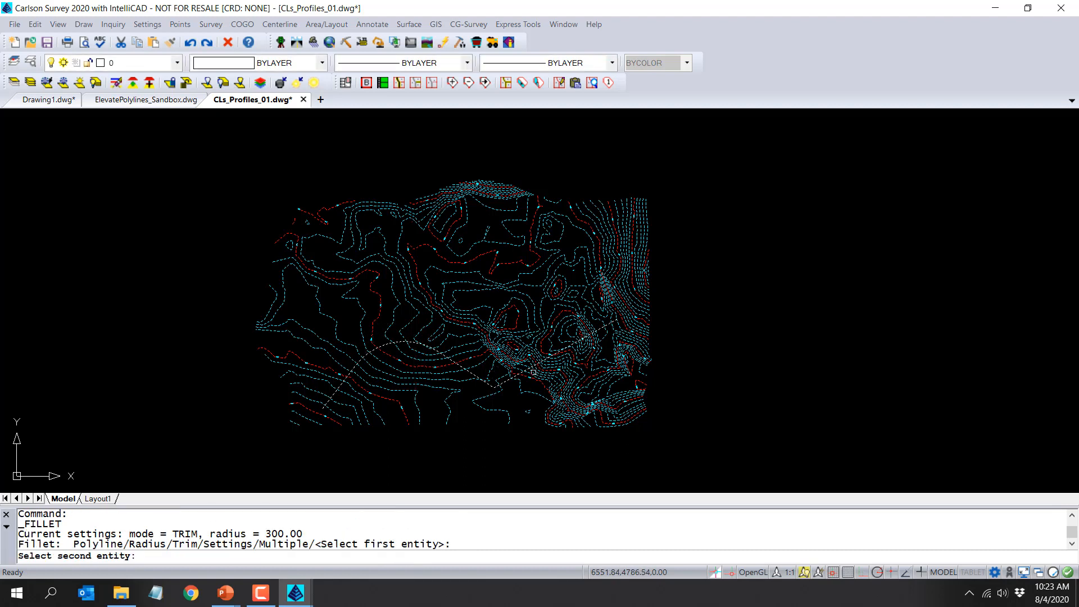
click(537, 366)
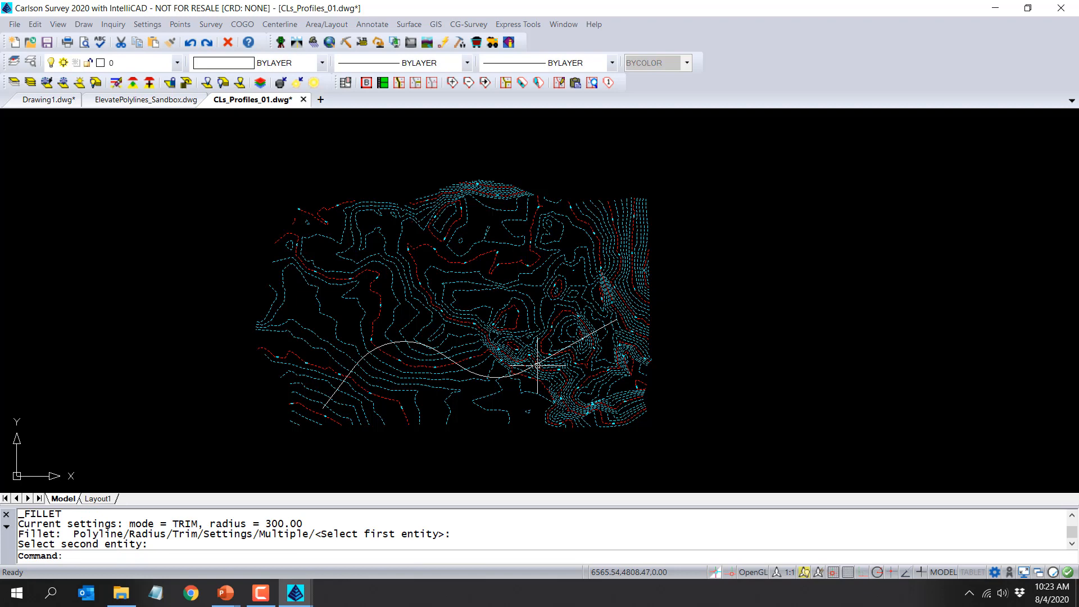
click(279, 26)
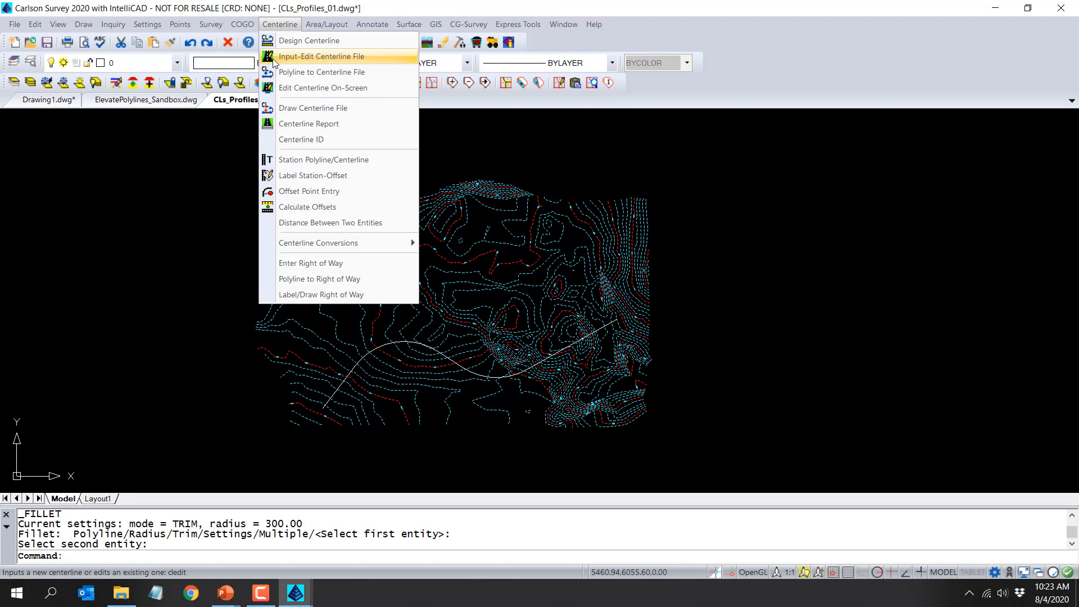
click(320, 57)
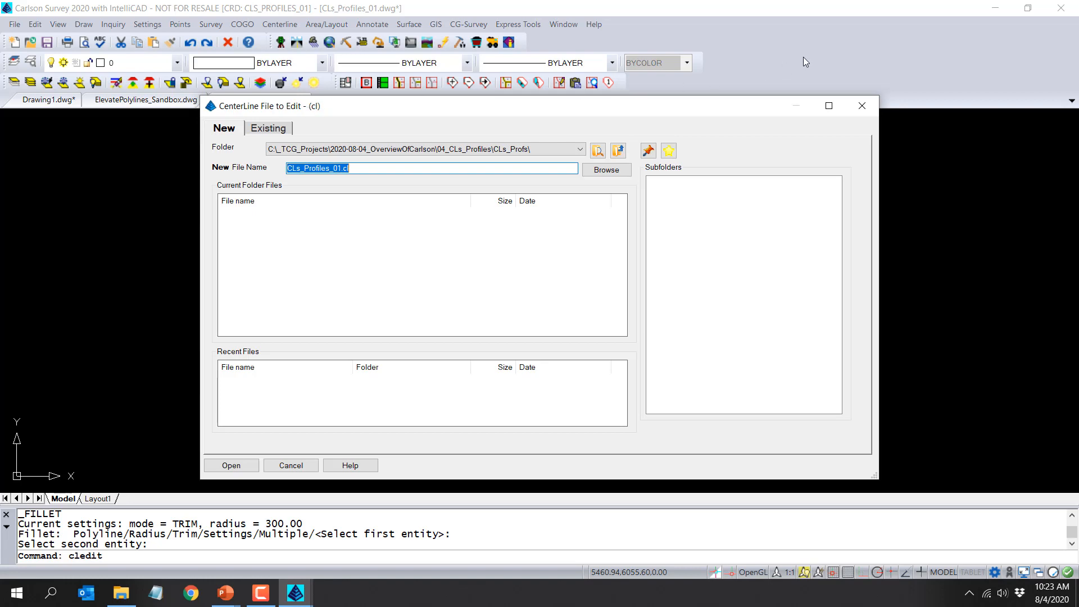
click(866, 106)
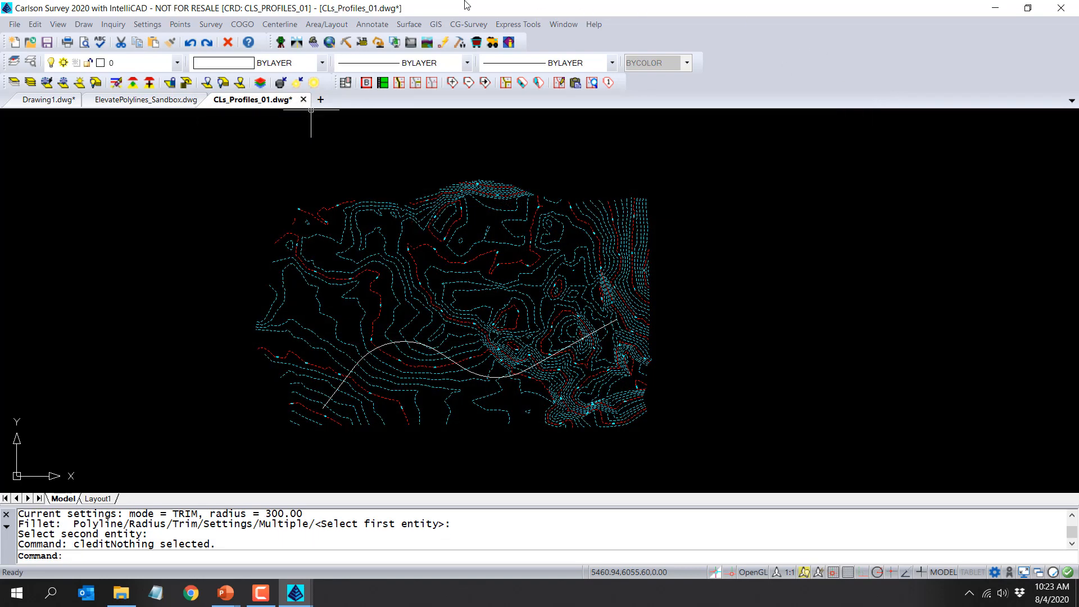
Convert the filleted polyline to a centerline file named CL1 in the CLs_Profs folder, with beginning station 0+00.
click(280, 24)
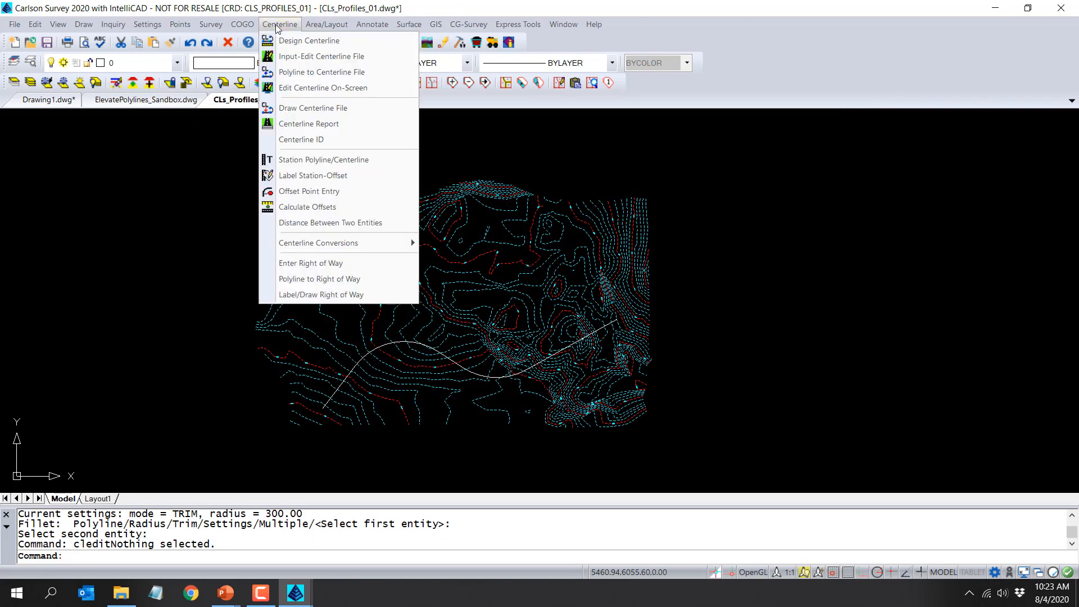
click(272, 73)
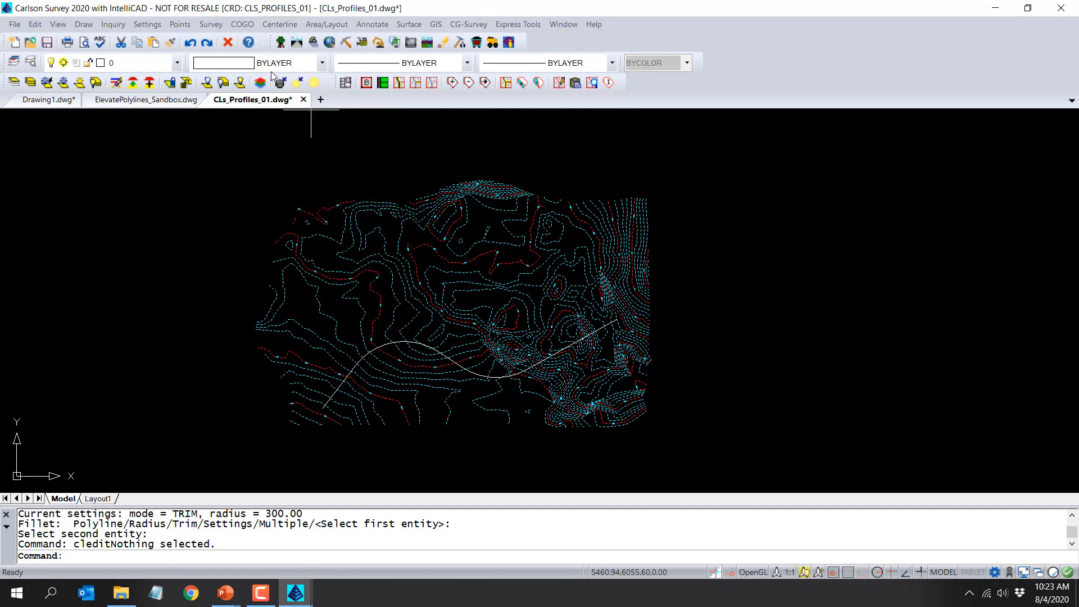
text(CL1)
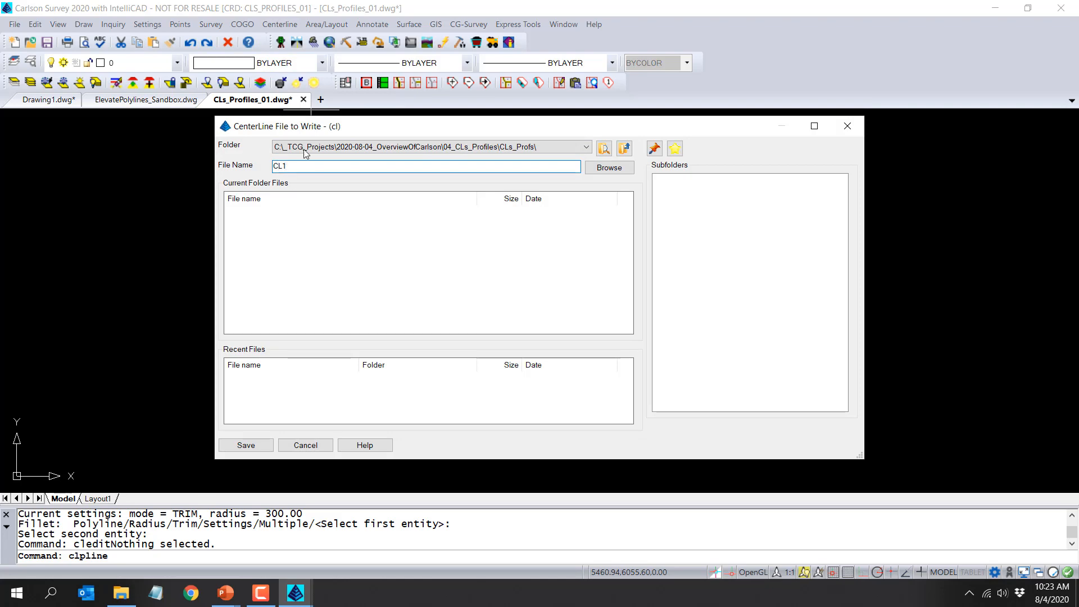
click(247, 445)
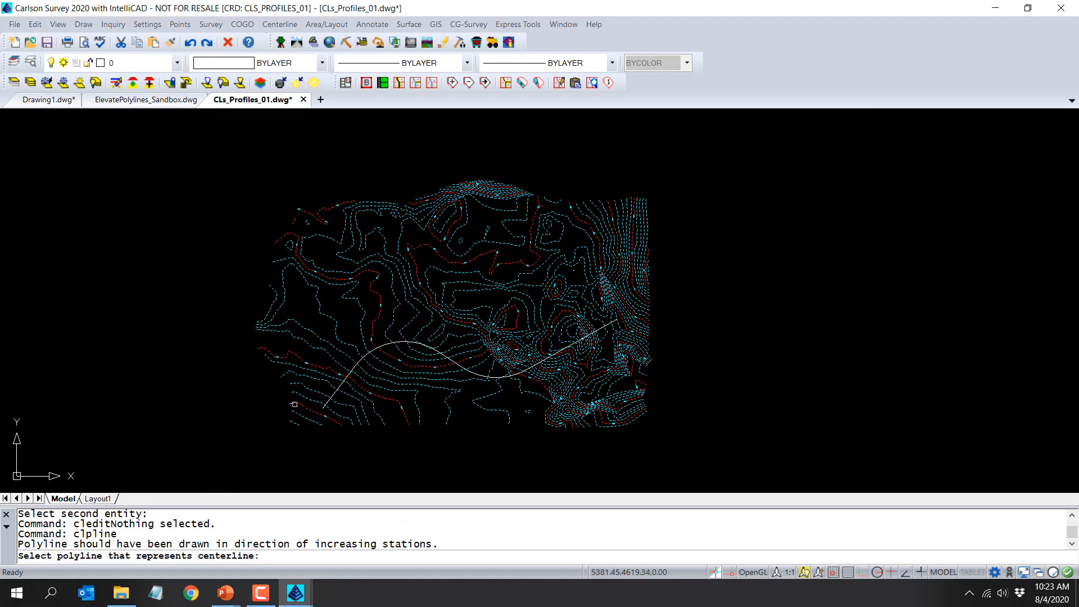
click(333, 393)
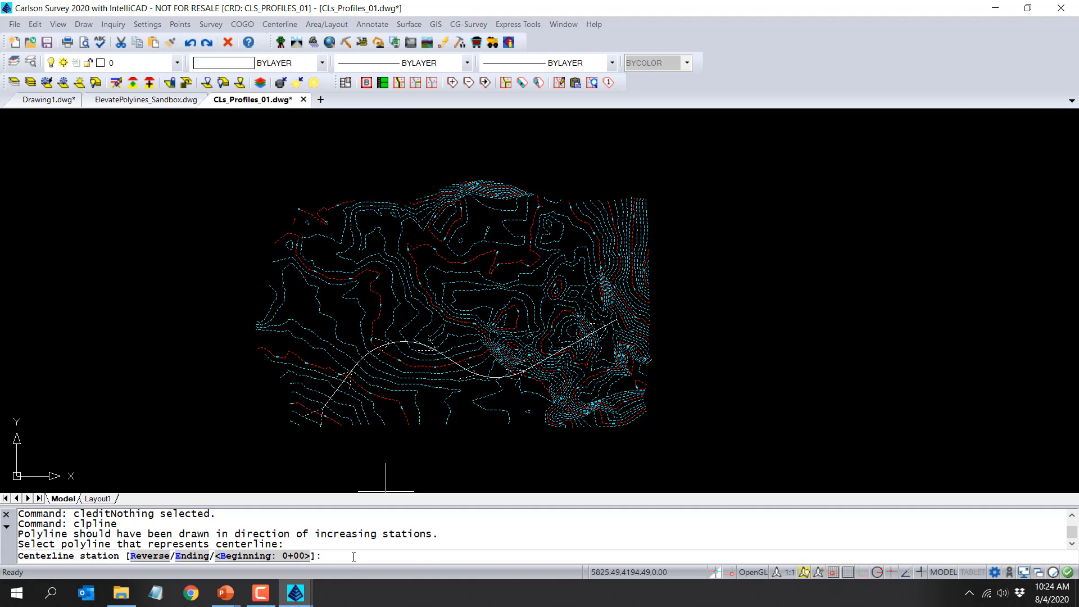
key(Return)
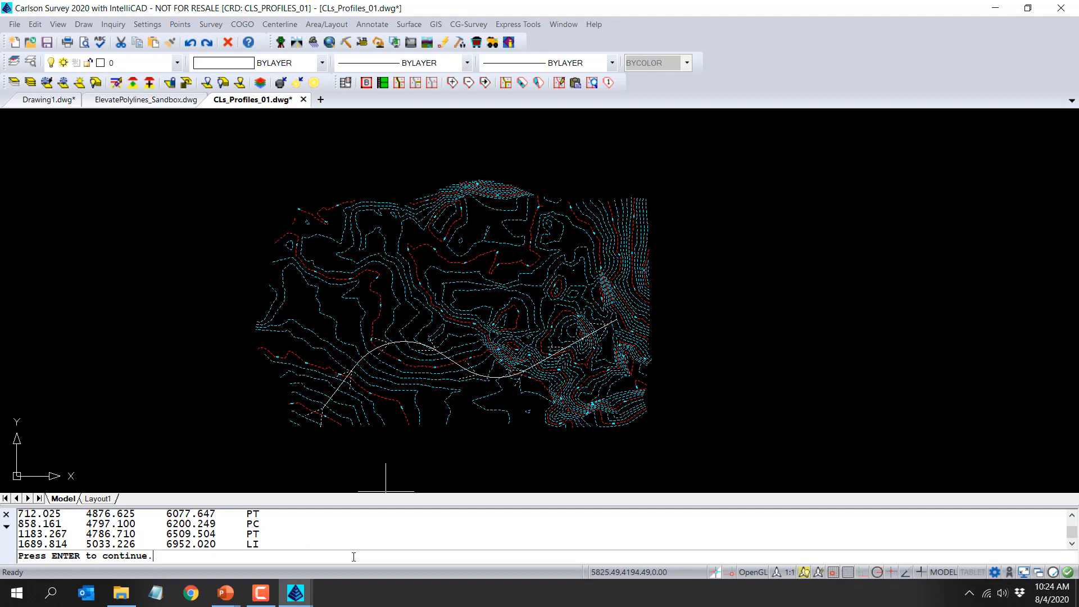
key(Return)
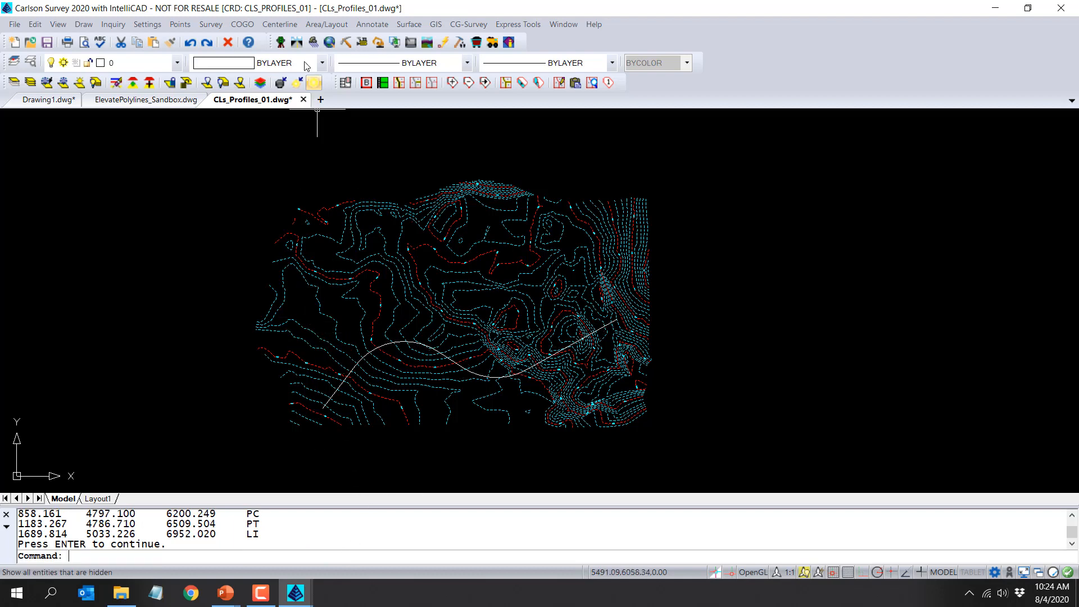
Station and label the centerline from CL1.cl, using 100 for stations and 50 for intermediate stations, and inspect the labels near its start.
click(279, 24)
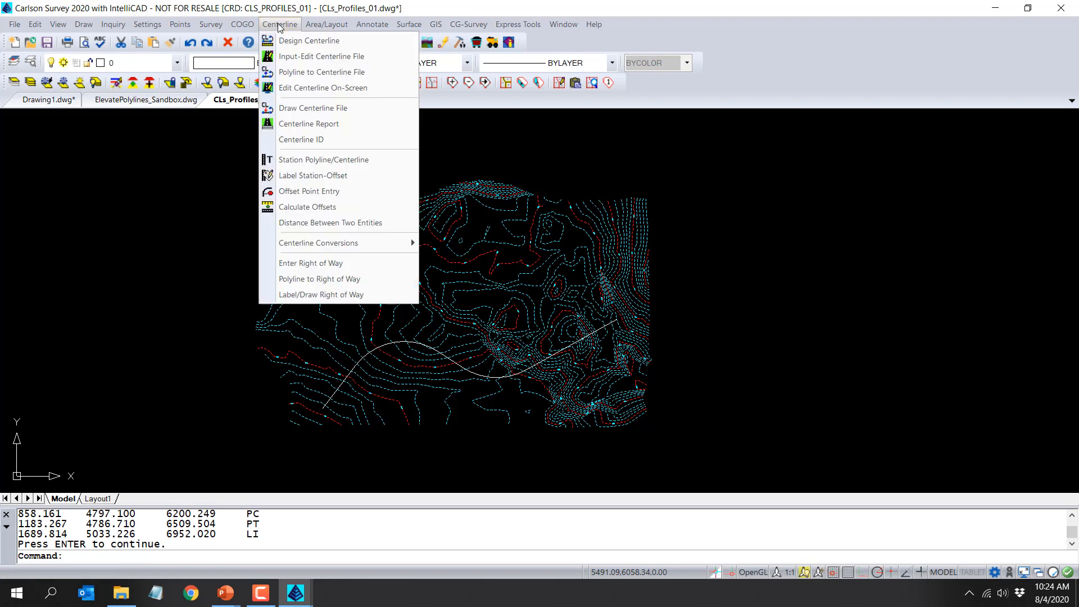
click(273, 160)
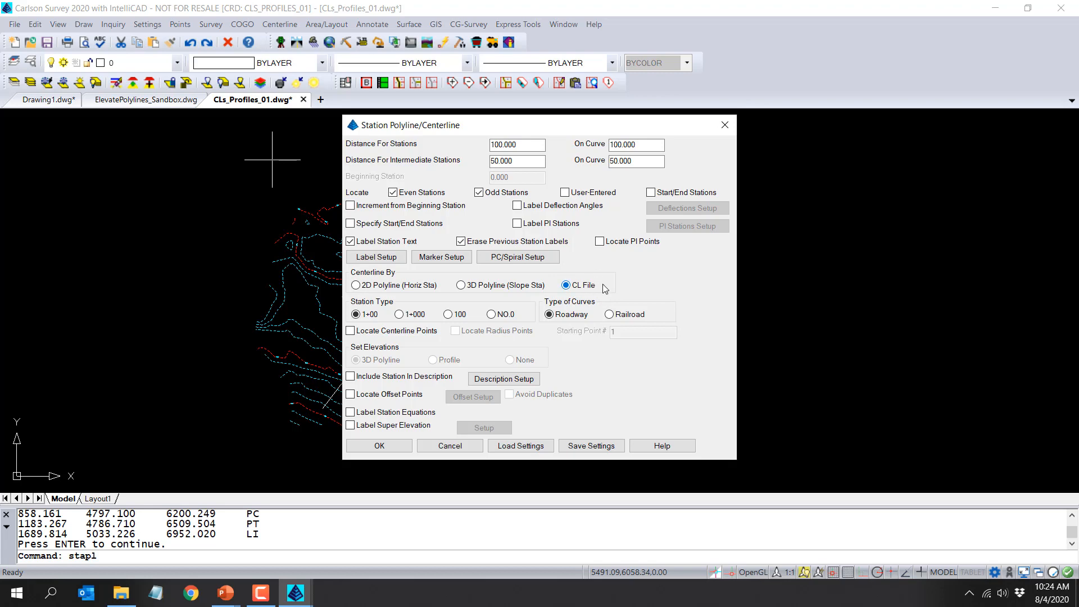
click(384, 451)
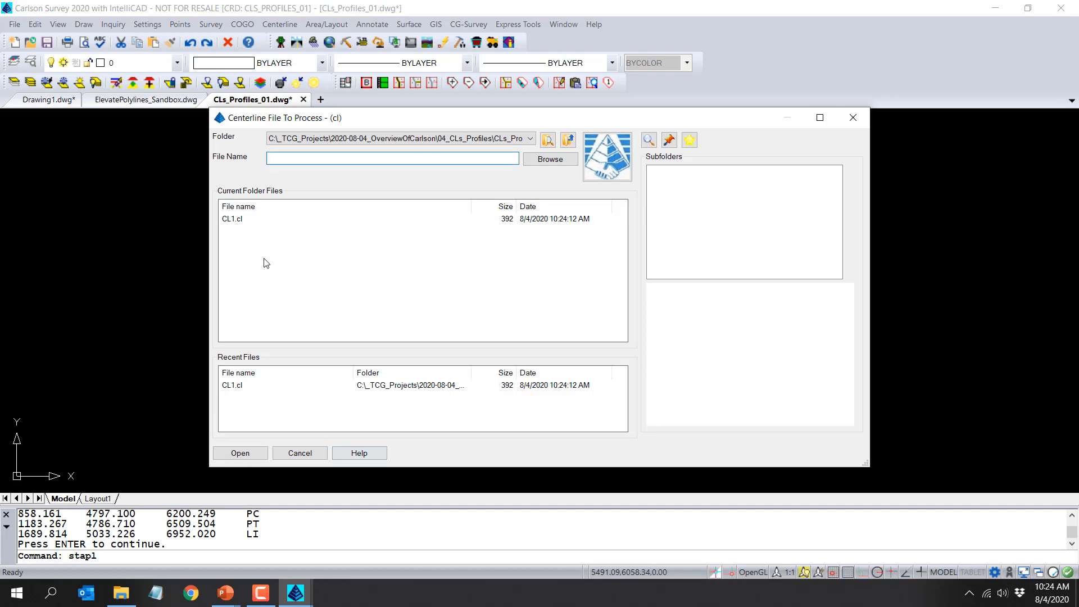
click(244, 220)
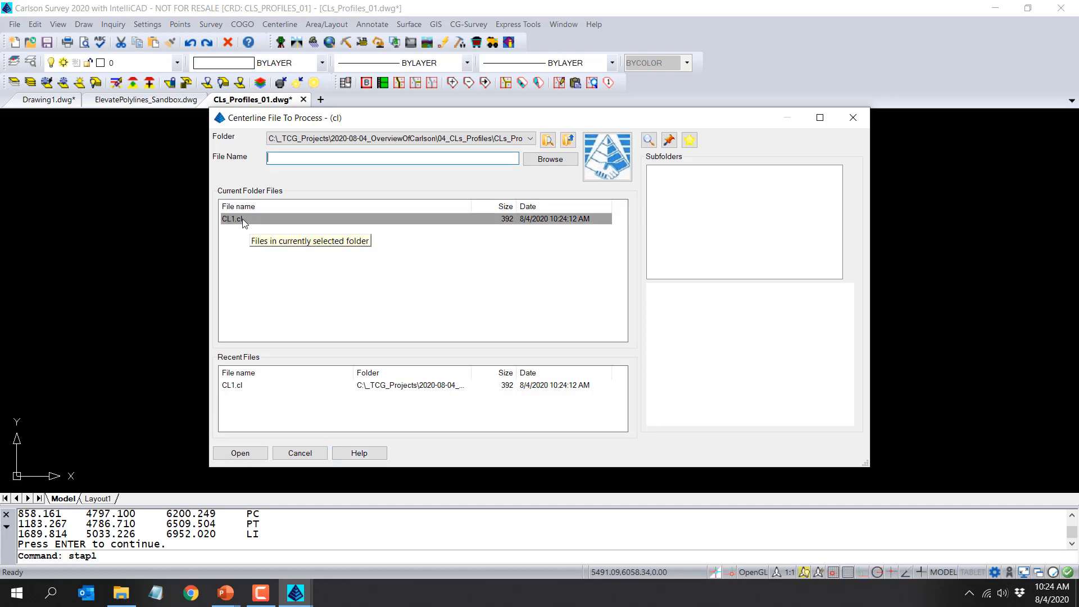
click(234, 454)
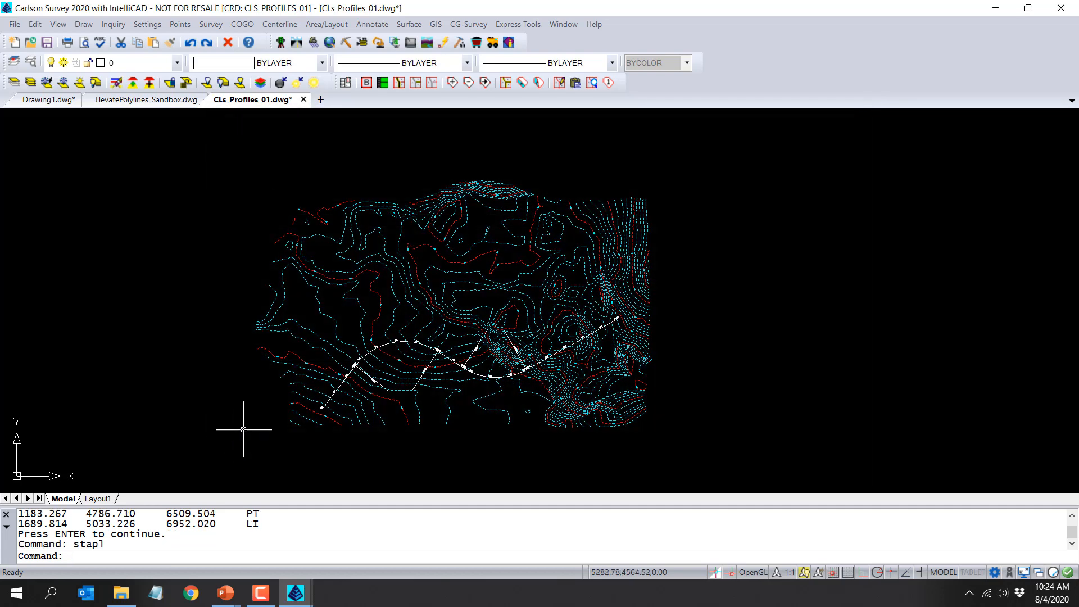
scroll(332, 410, up, 5)
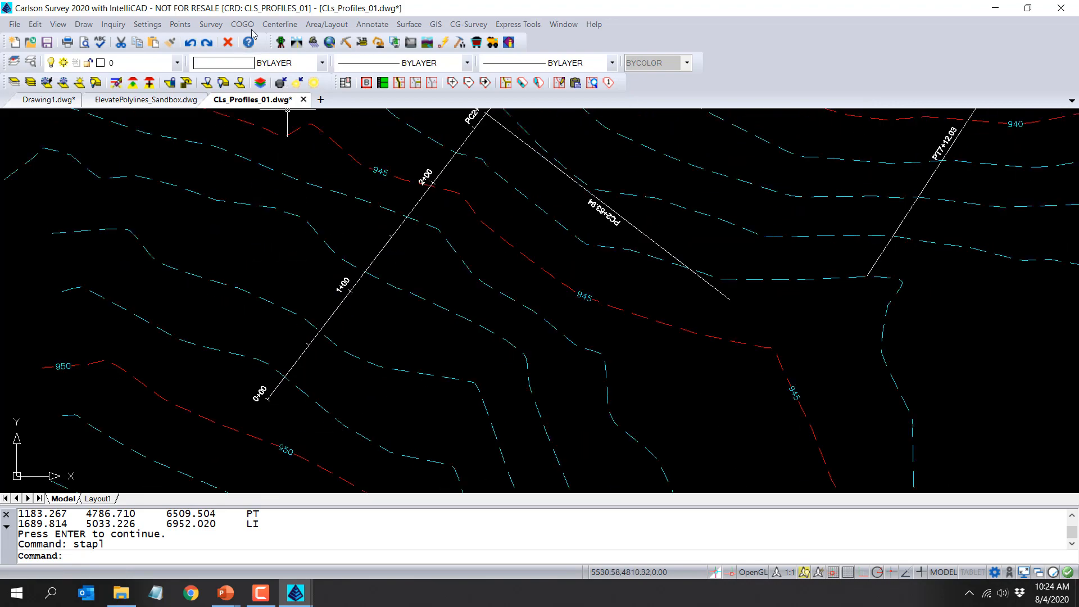
Open the existing CL1.cl with Input-Edit Centerline File and review its line and curve elements one by one.
click(275, 25)
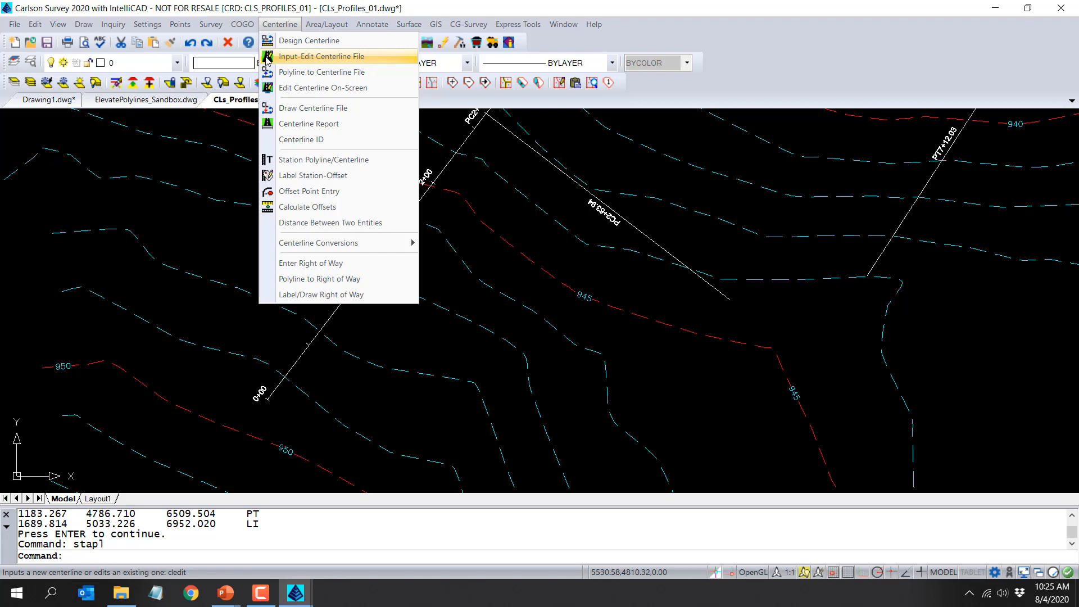
click(315, 57)
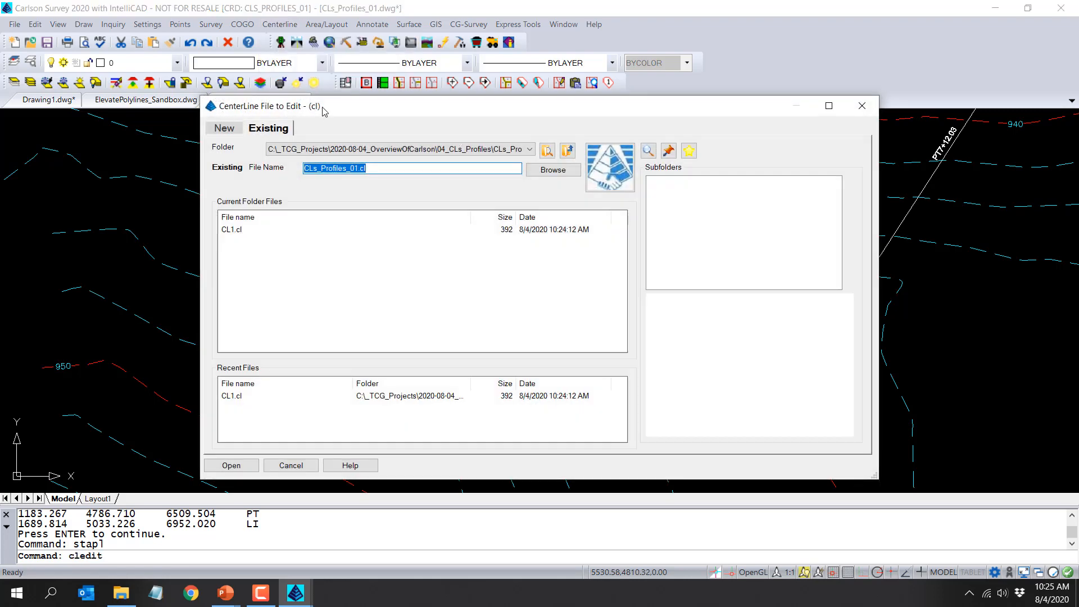
click(225, 129)
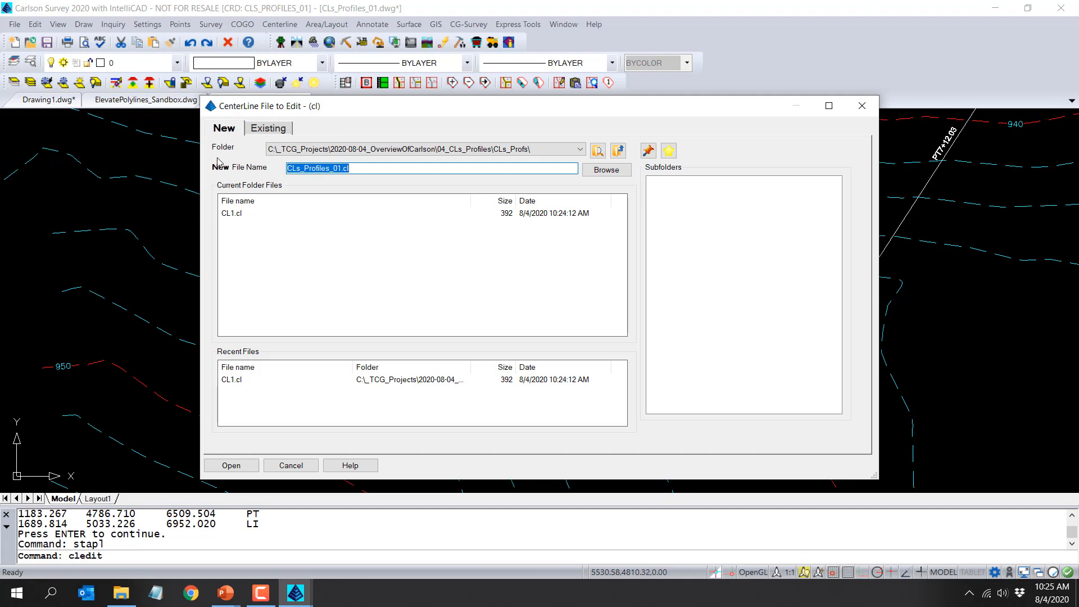
click(272, 130)
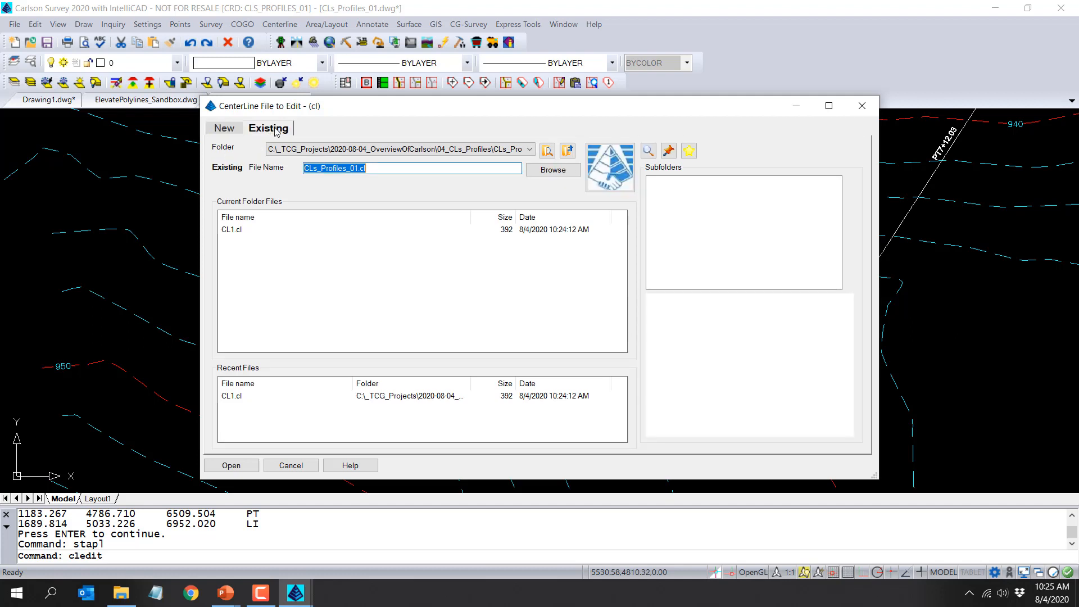
click(254, 229)
click(255, 471)
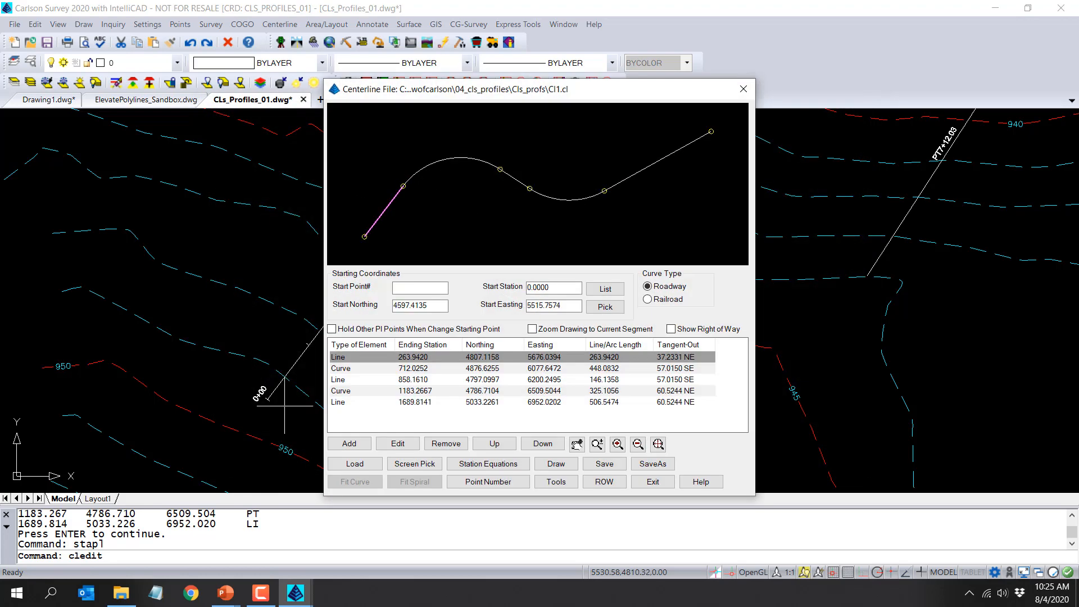
drag(457, 90, 431, 29)
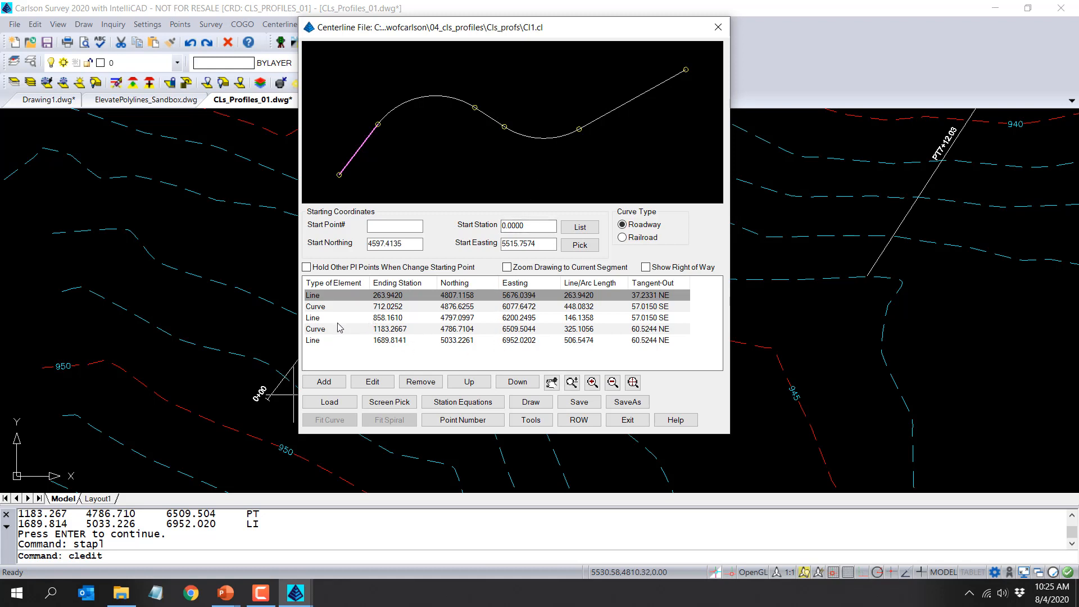
click(310, 307)
click(312, 318)
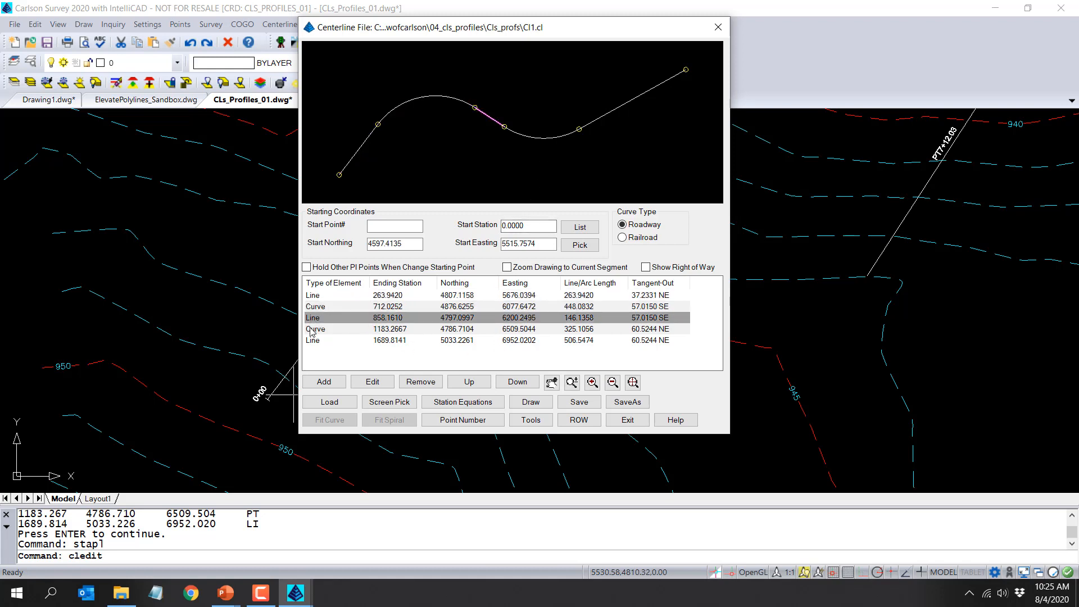
click(313, 329)
click(314, 340)
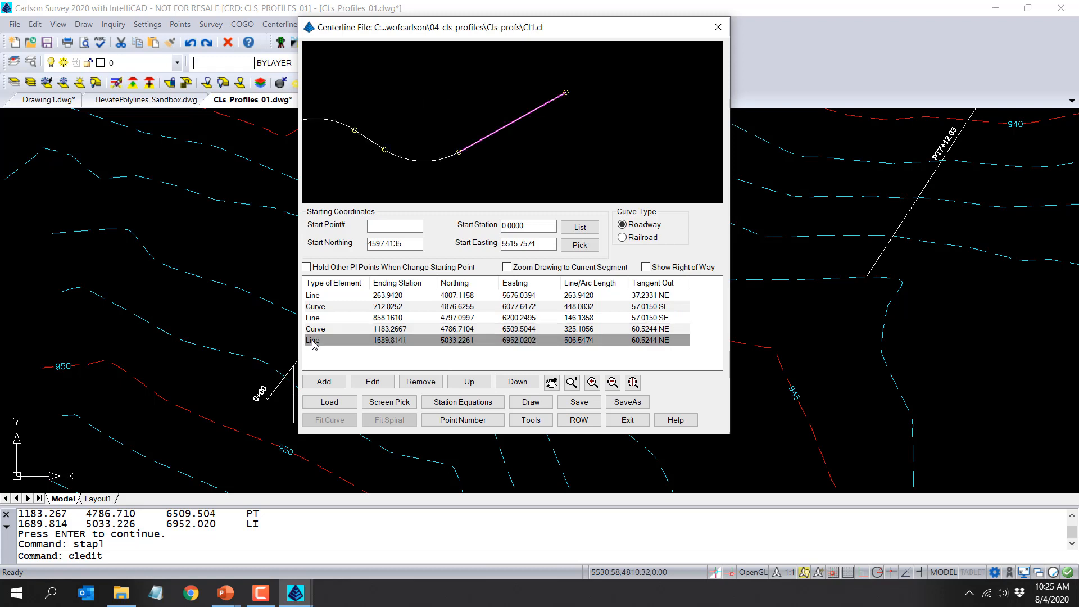
Set the start station of the CL1 centerline to 1000.
click(535, 225)
double_click(535, 225)
text(1000)
key(Tab)
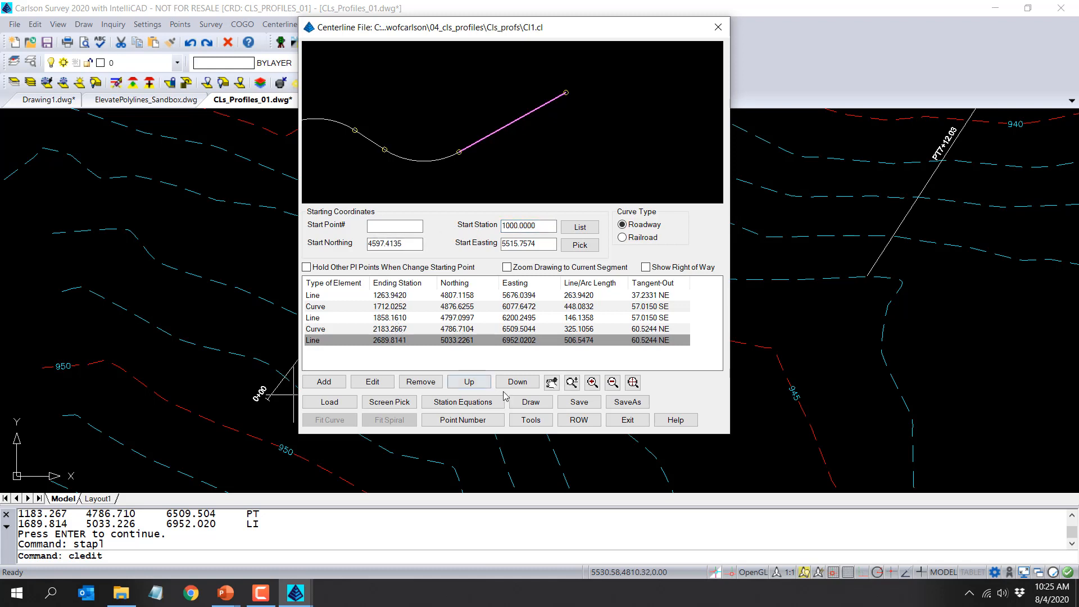
Save the centerline file CL1.cl, close the centerline editor and save the drawing.
click(579, 402)
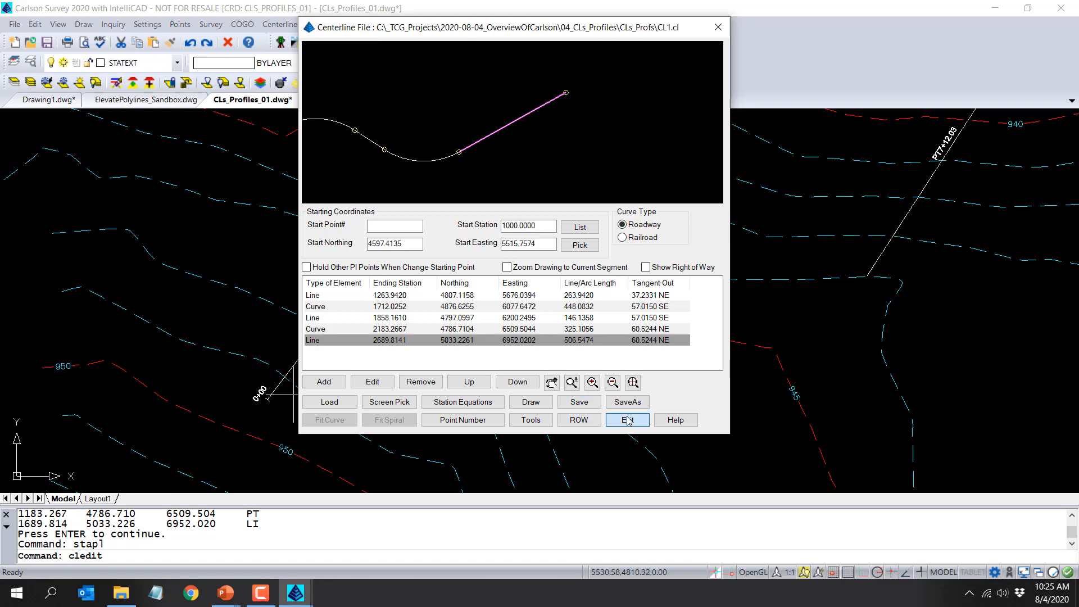
click(627, 421)
scroll(281, 428, up, 4)
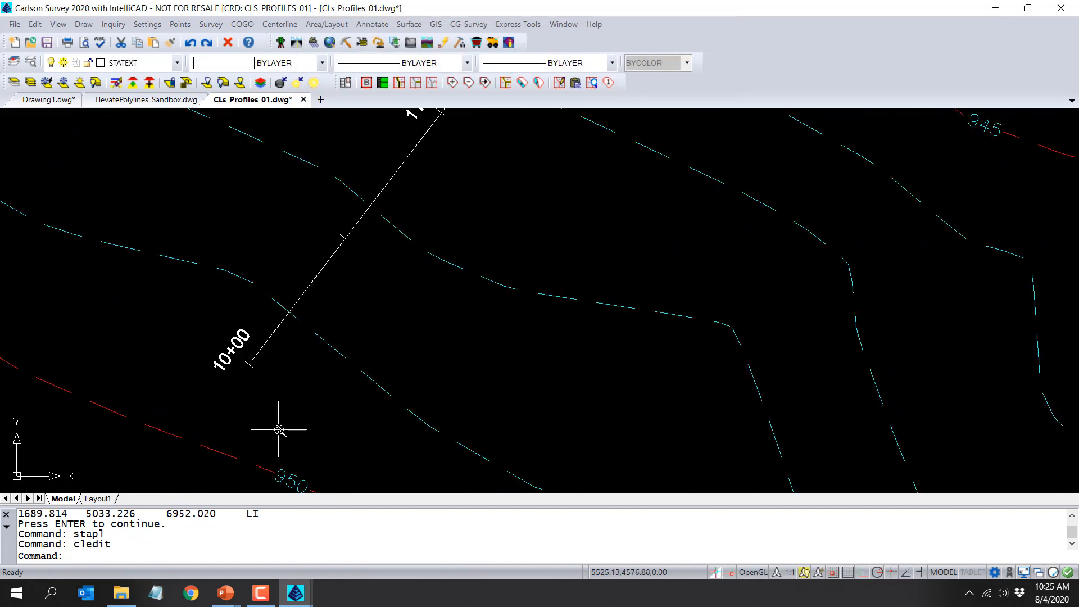
scroll(280, 409, down, 3)
scroll(281, 410, down, 4)
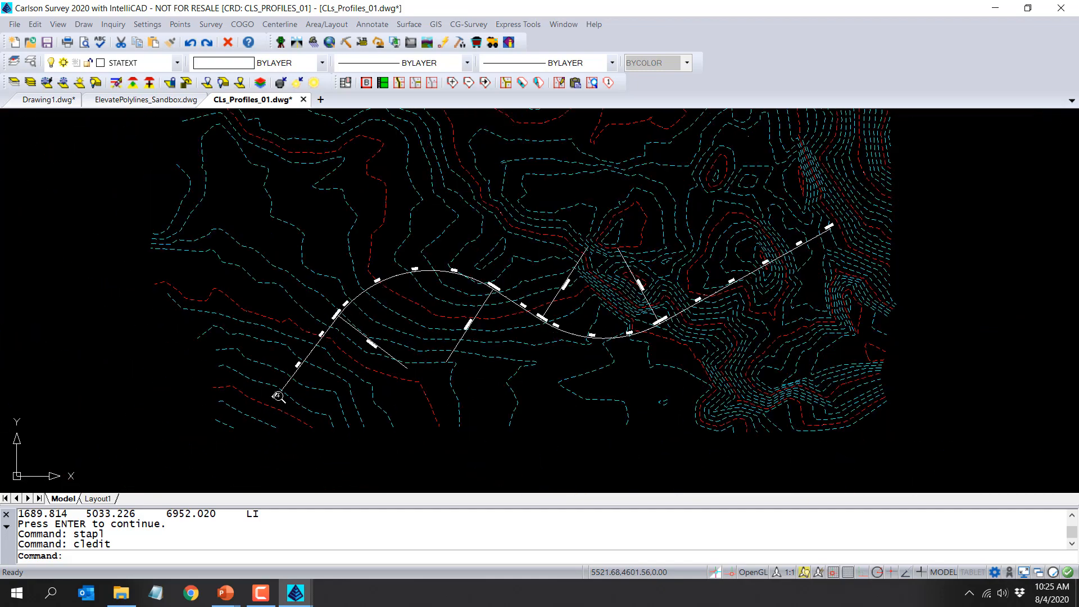
scroll(279, 391, down, 1)
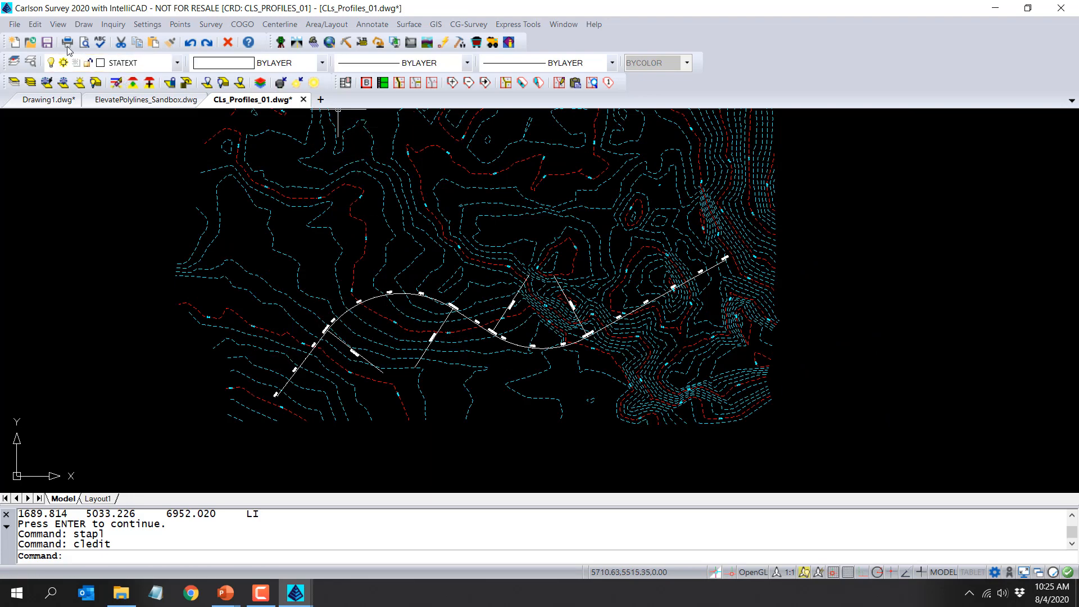
click(47, 43)
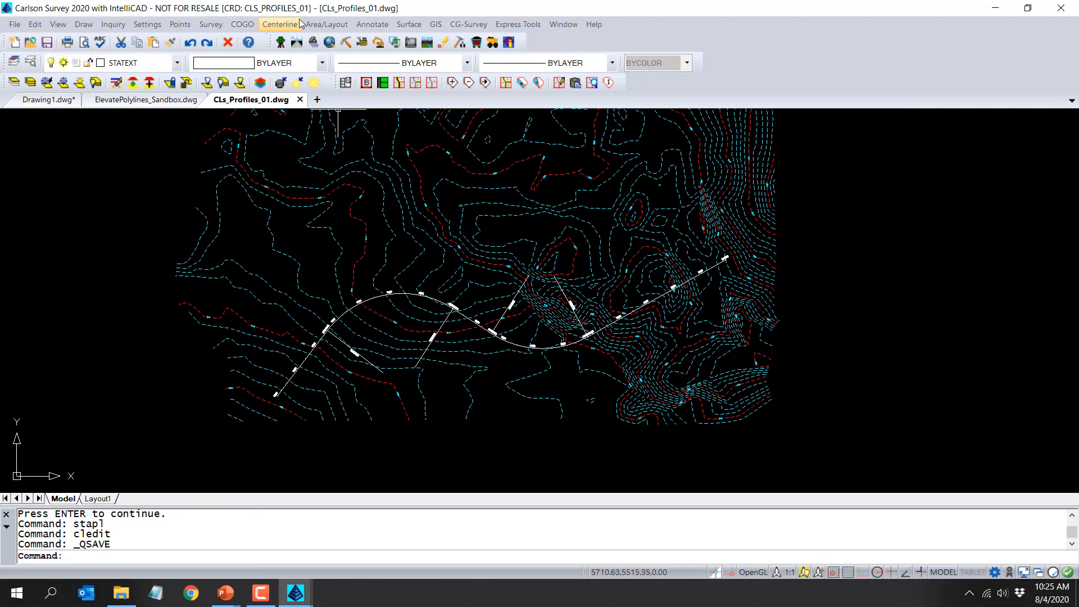
Start a profile from the triangulation surface CLs_Profiles_EG.tin with Roadway centerline type, writing to a profile file named CL1_EG.
click(410, 25)
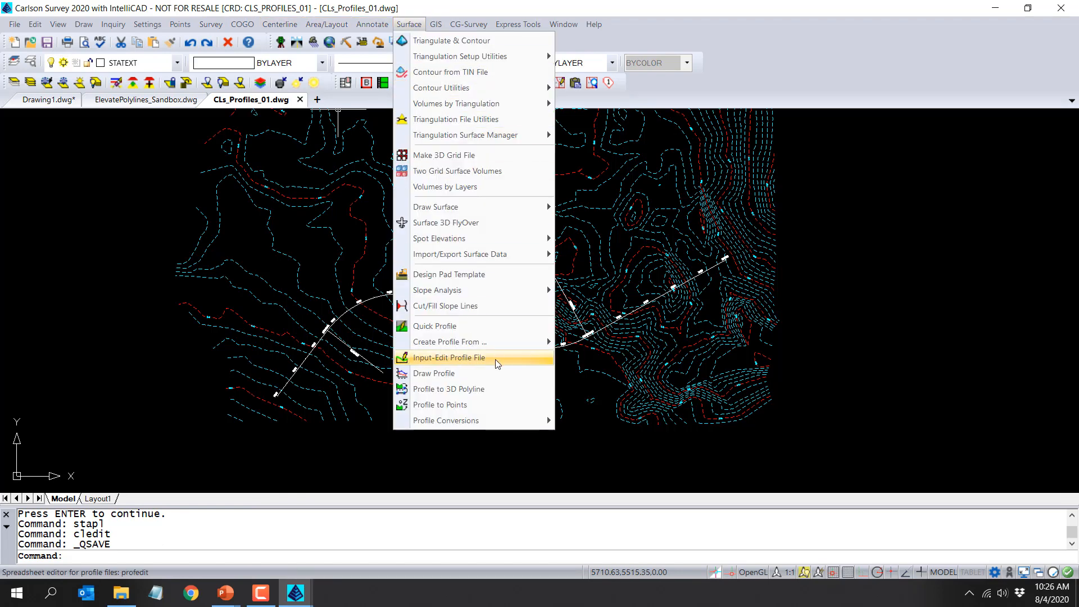
mouse_move(505, 338)
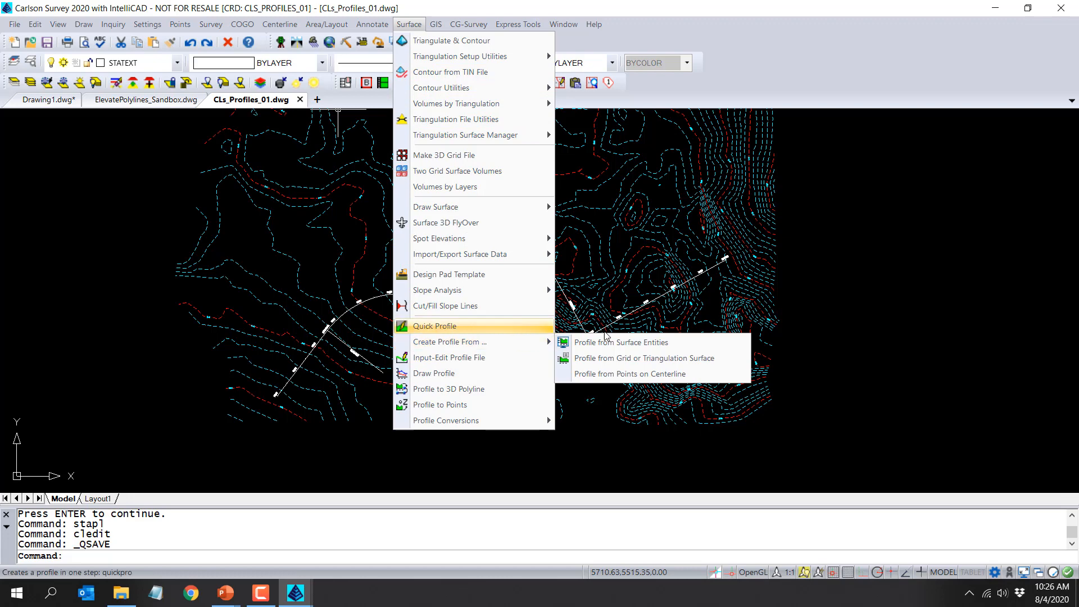
click(716, 365)
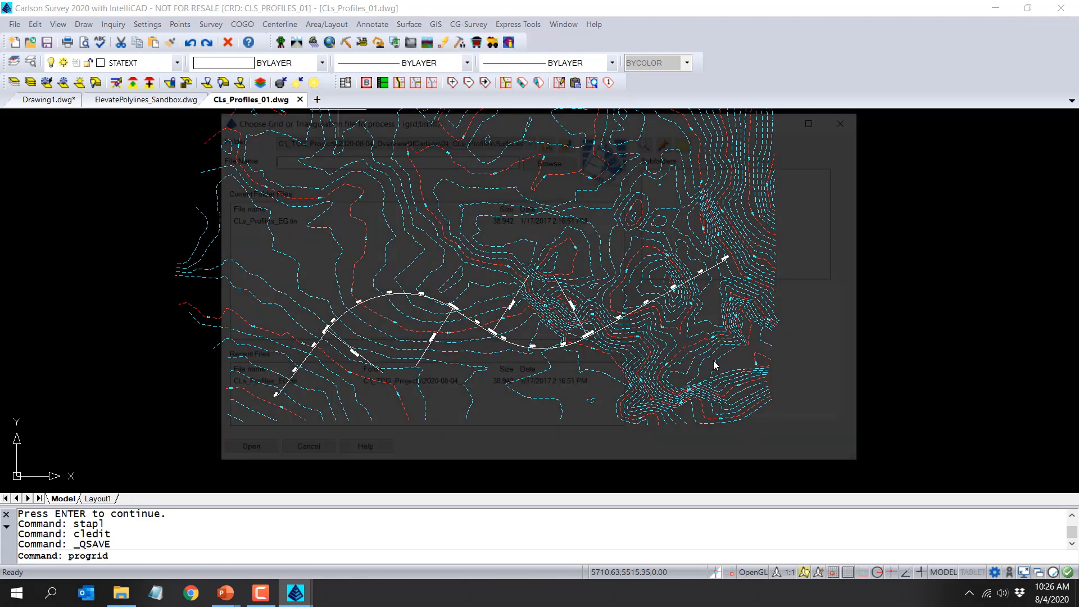
click(271, 220)
click(249, 451)
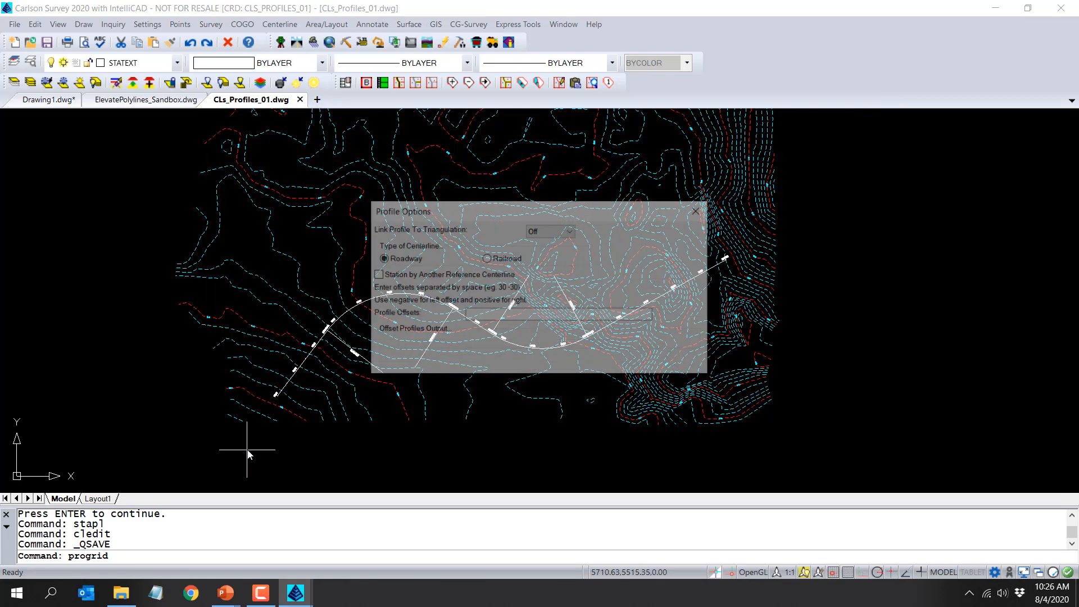
click(423, 362)
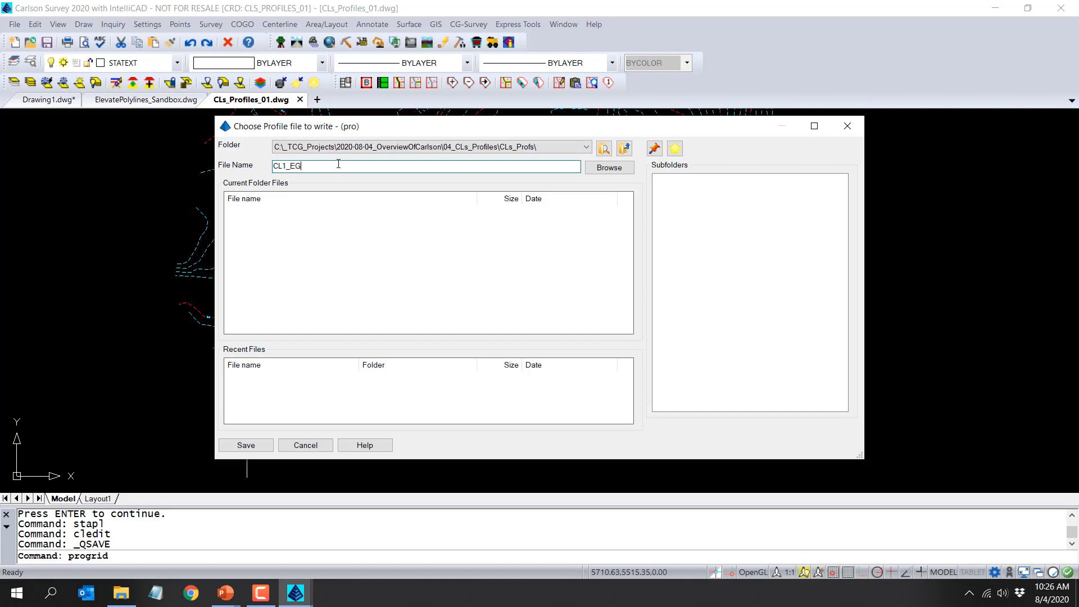
key(Return)
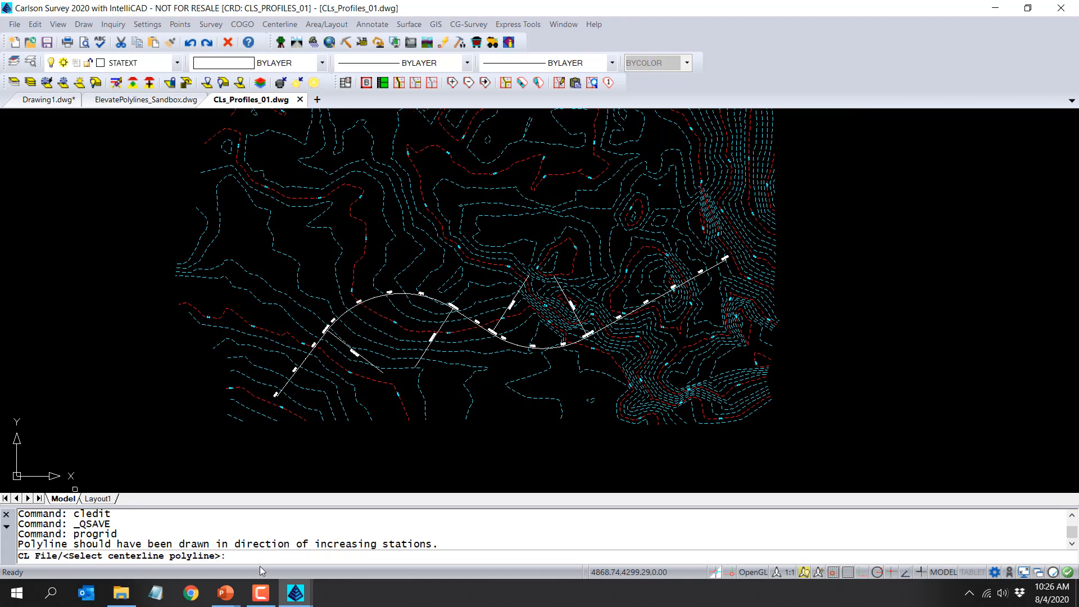
Use the centerline file CL1.cl as the alignment for generating the surface profile.
scroll(344, 406, down, 1)
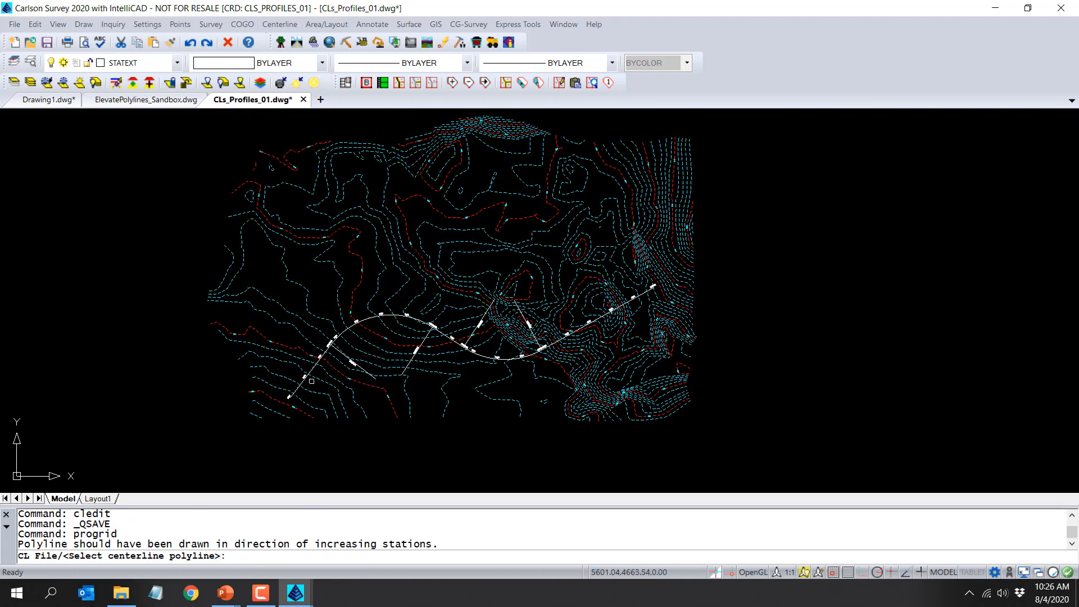
scroll(311, 381, up, 1)
text(C)
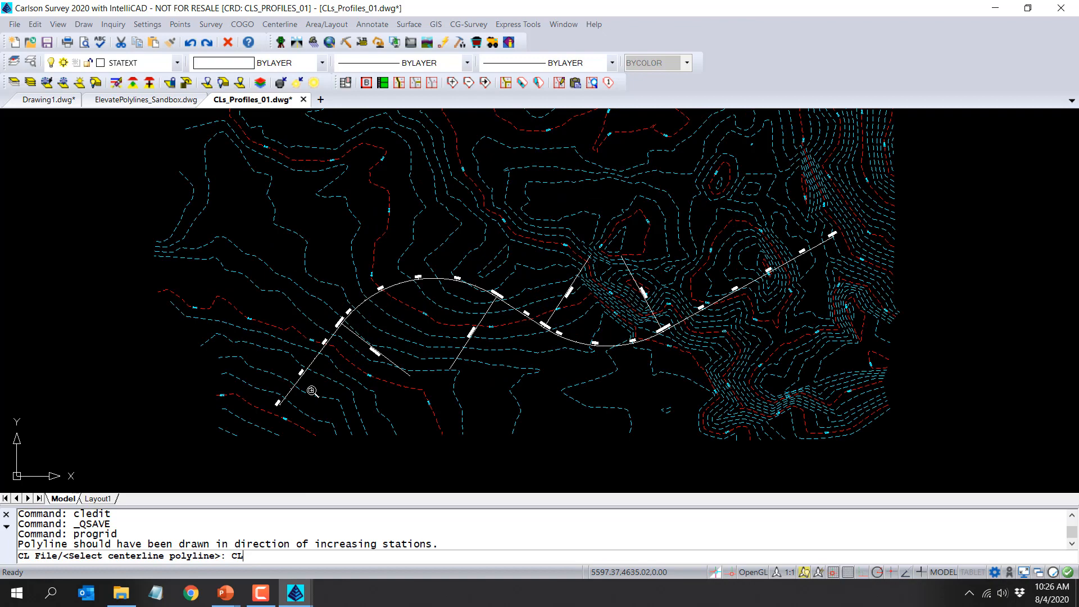
text(L)
key(Return)
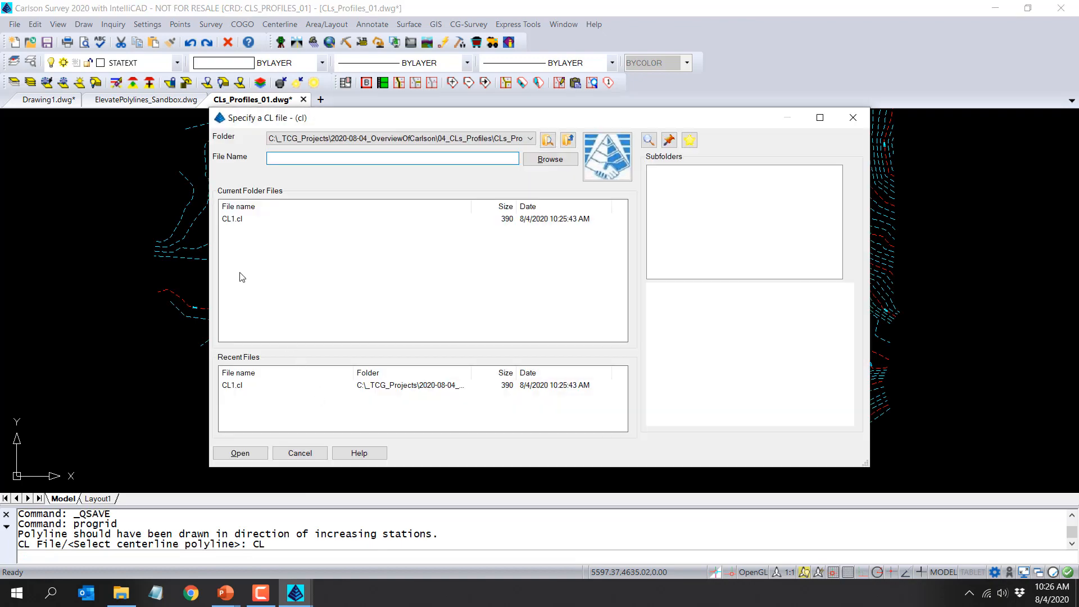
click(234, 220)
click(251, 454)
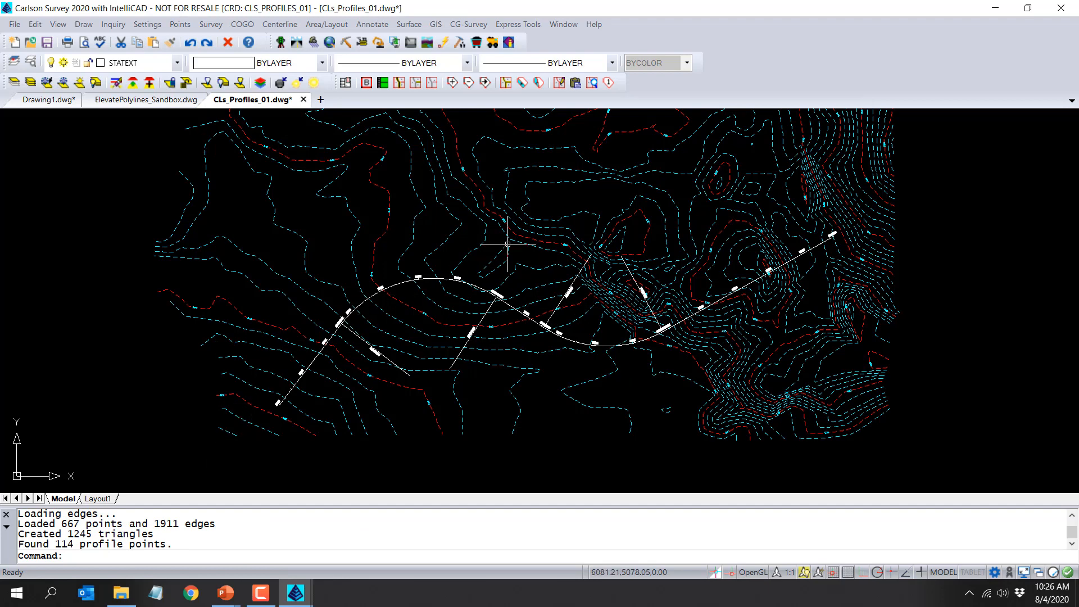
Open the existing profile CL1_EG.pro in the Input-Edit Profile File editor.
click(409, 24)
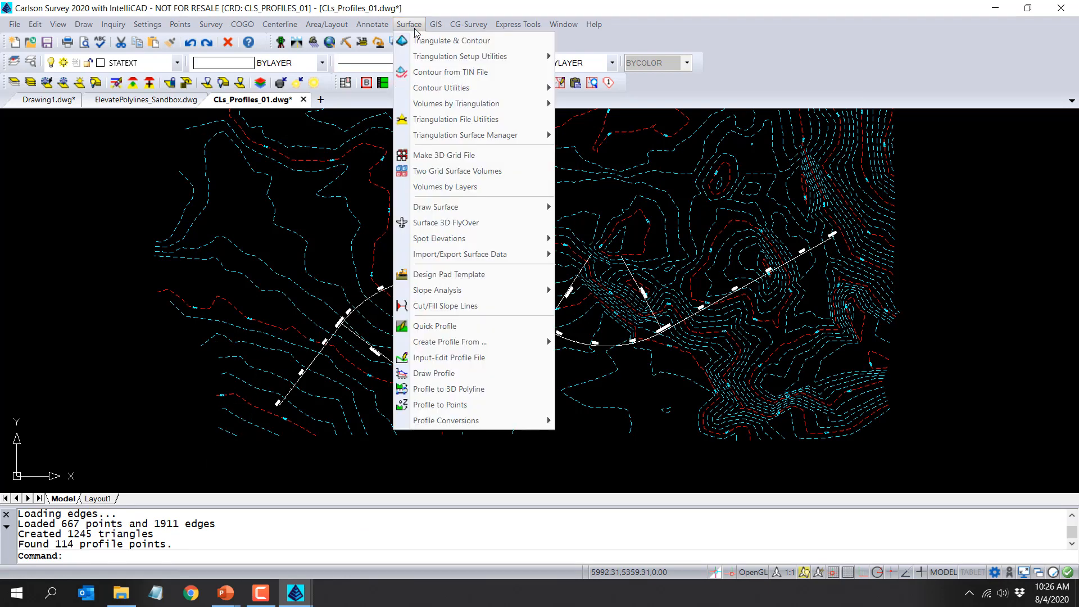
click(403, 358)
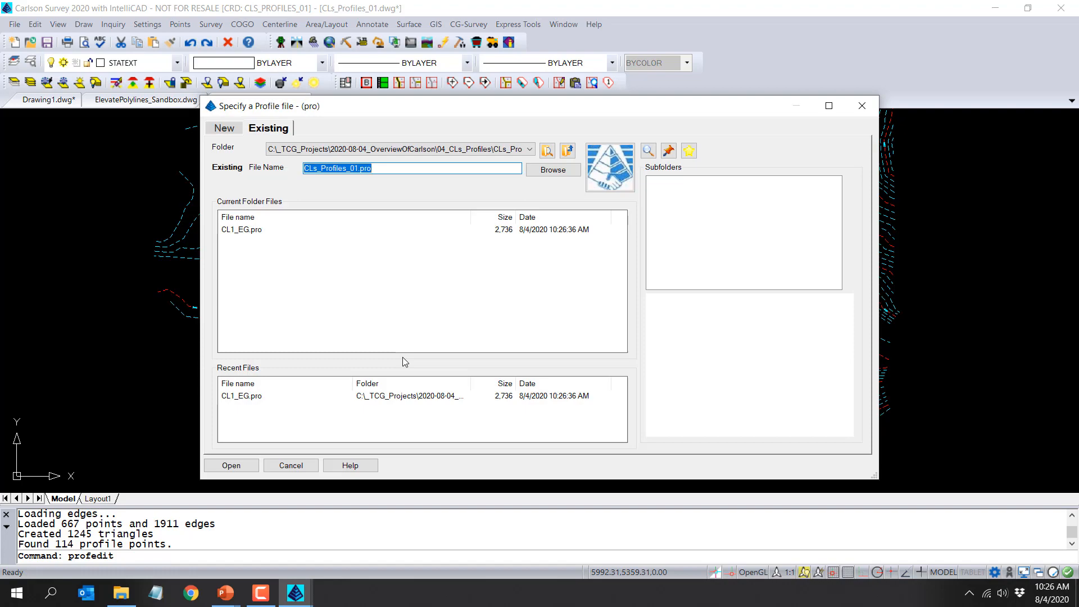
click(248, 229)
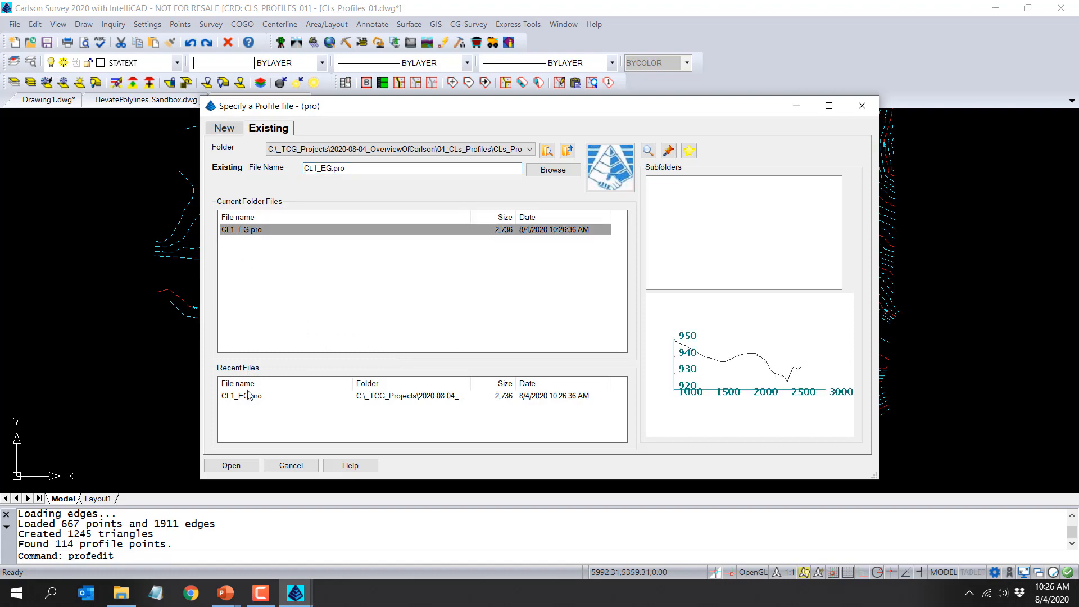
click(246, 465)
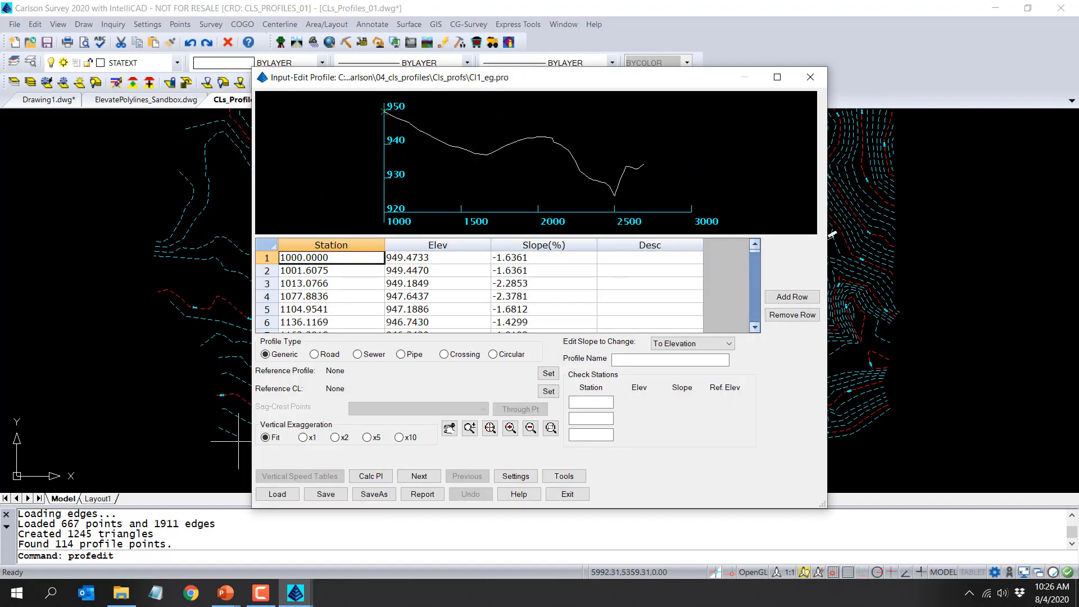
drag(344, 84, 311, 32)
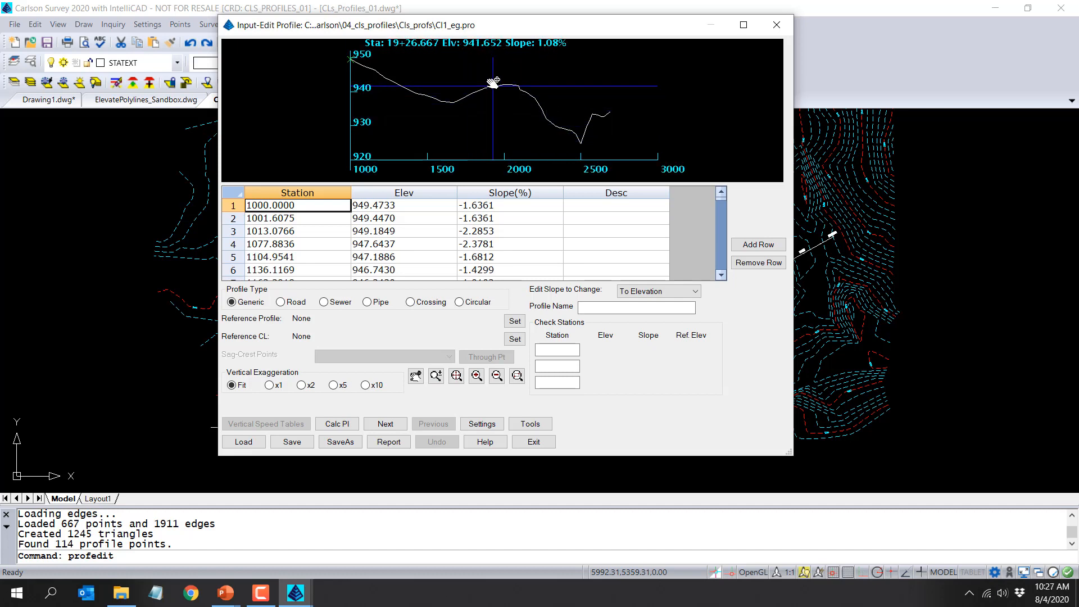
Review the profile's station, elevation and slope rows, and compare the columns offered by the Road and Sewer profile types.
click(318, 235)
scroll(317, 235, down, 12)
scroll(317, 235, up, 12)
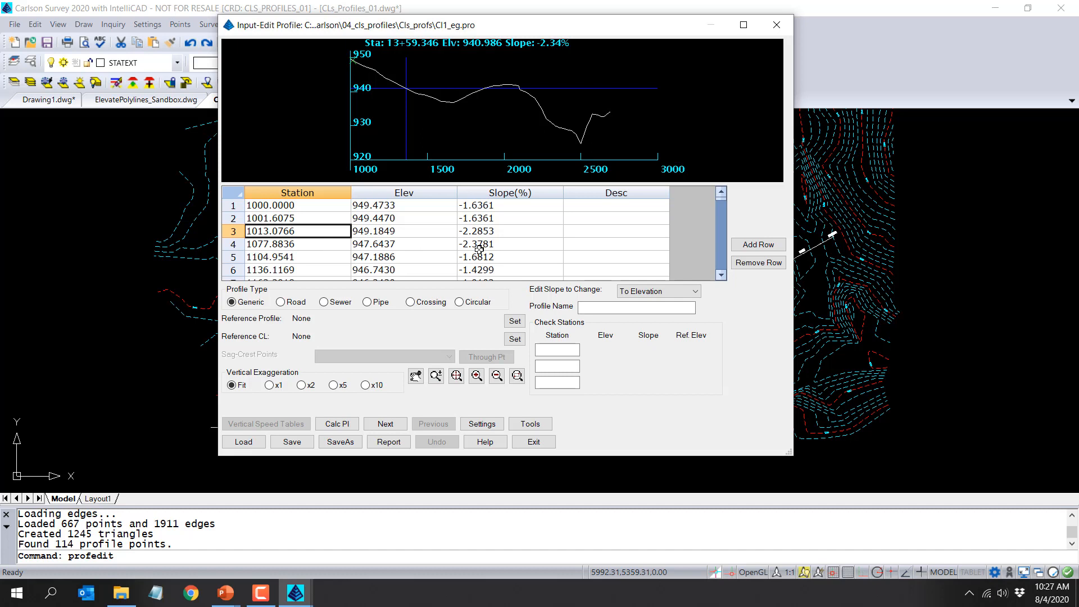
click(280, 303)
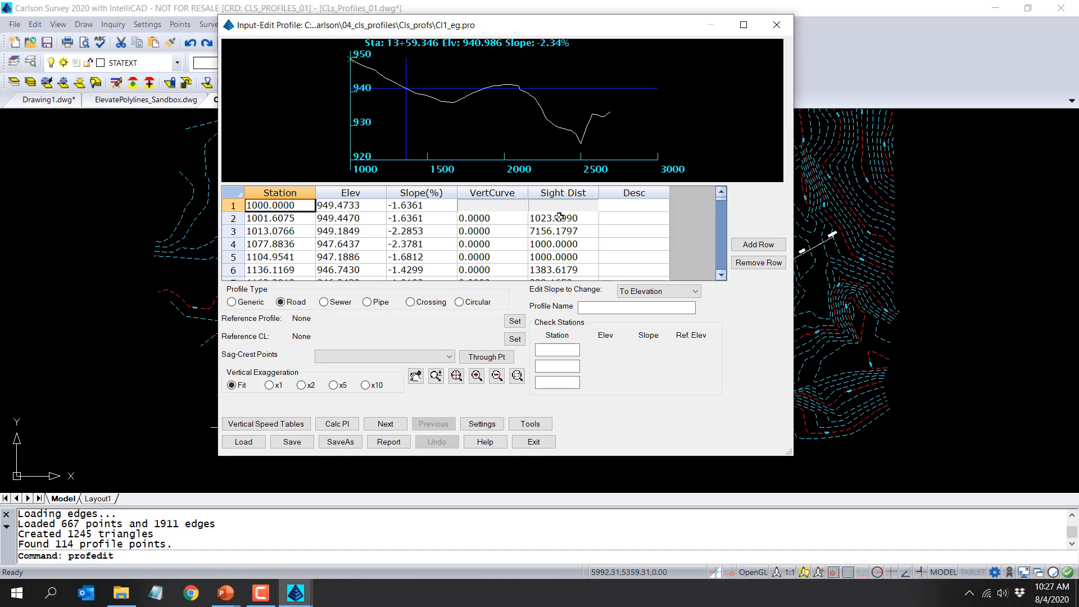
click(324, 302)
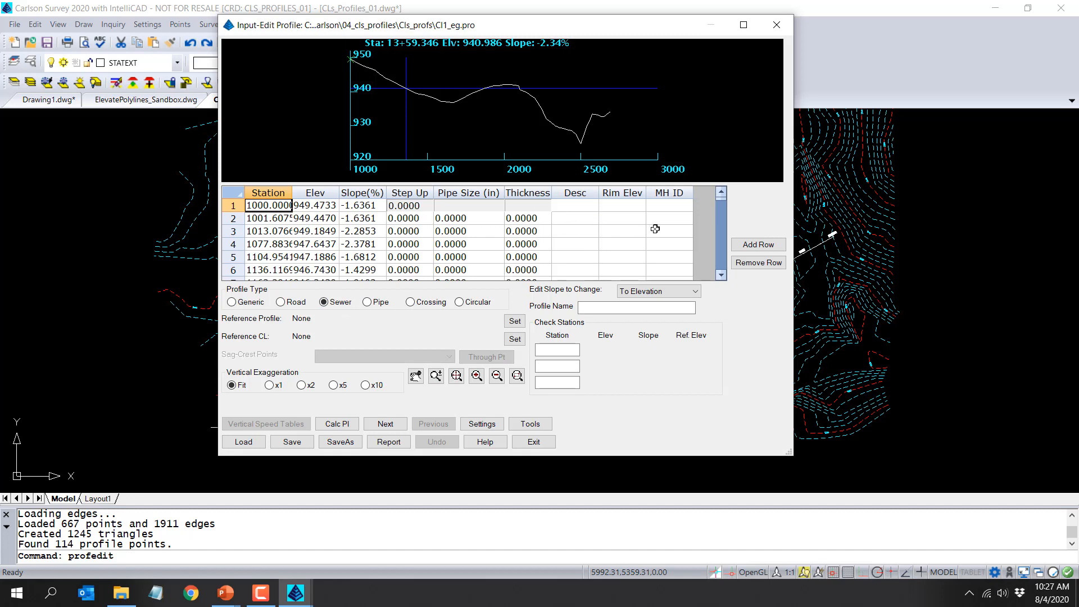
Set the profile type back to Generic, save CL1_EG.pro and close the profile editor.
click(251, 301)
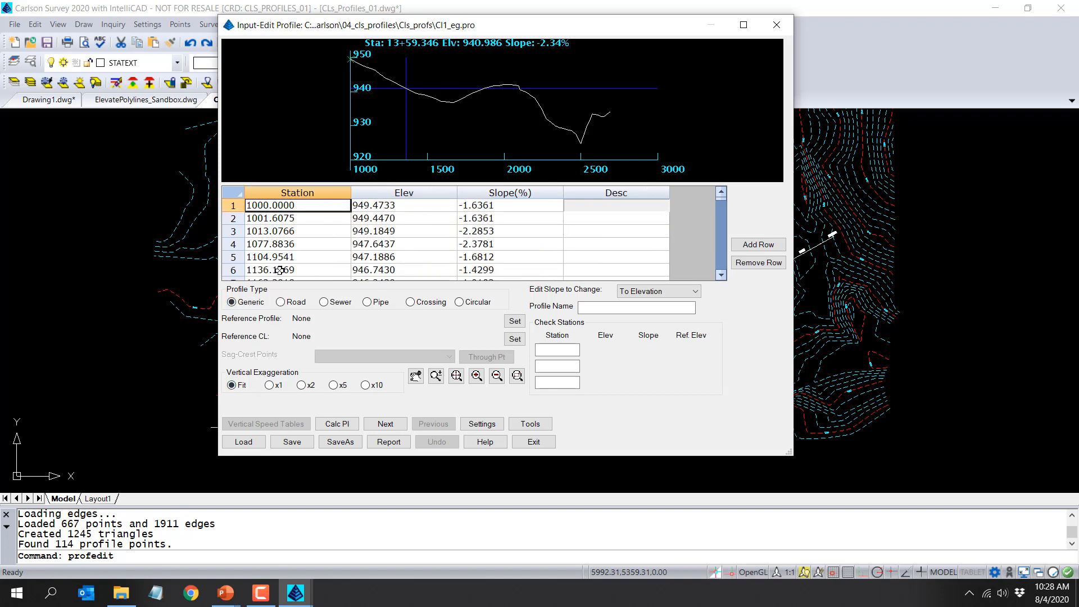
click(295, 444)
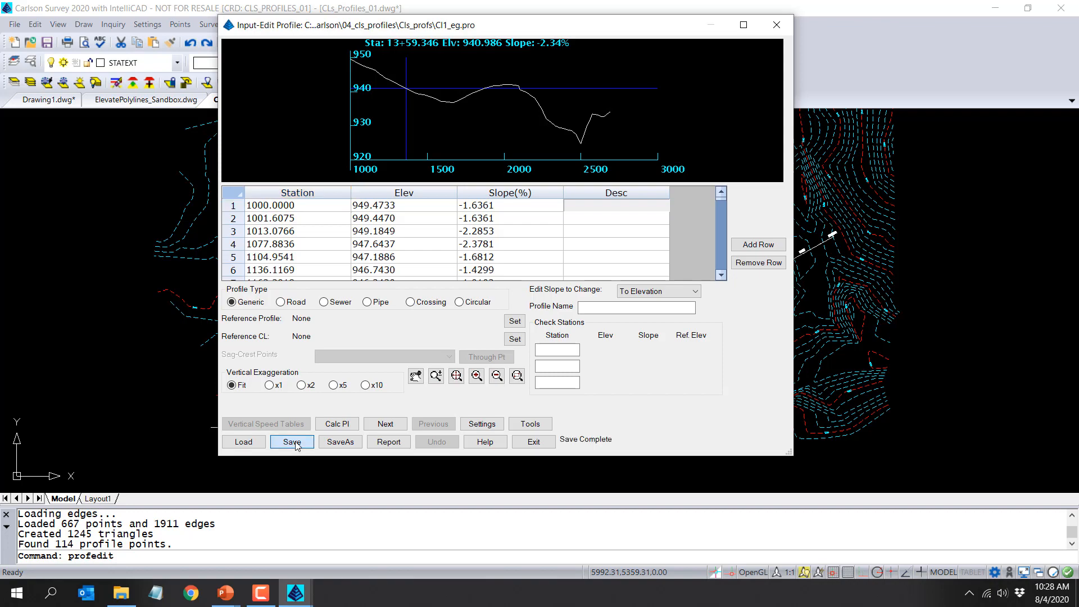
click(538, 442)
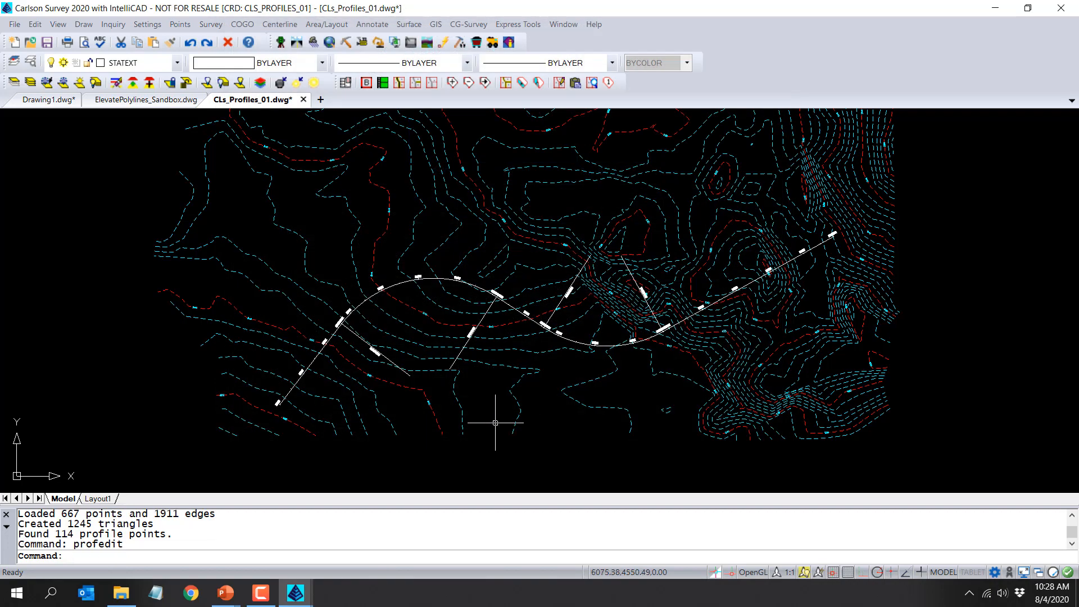
Create a new Road profile file named CL1_PG with Input-Edit Profile File.
scroll(491, 415, down, 2)
middle_drag(722, 386, 462, 367)
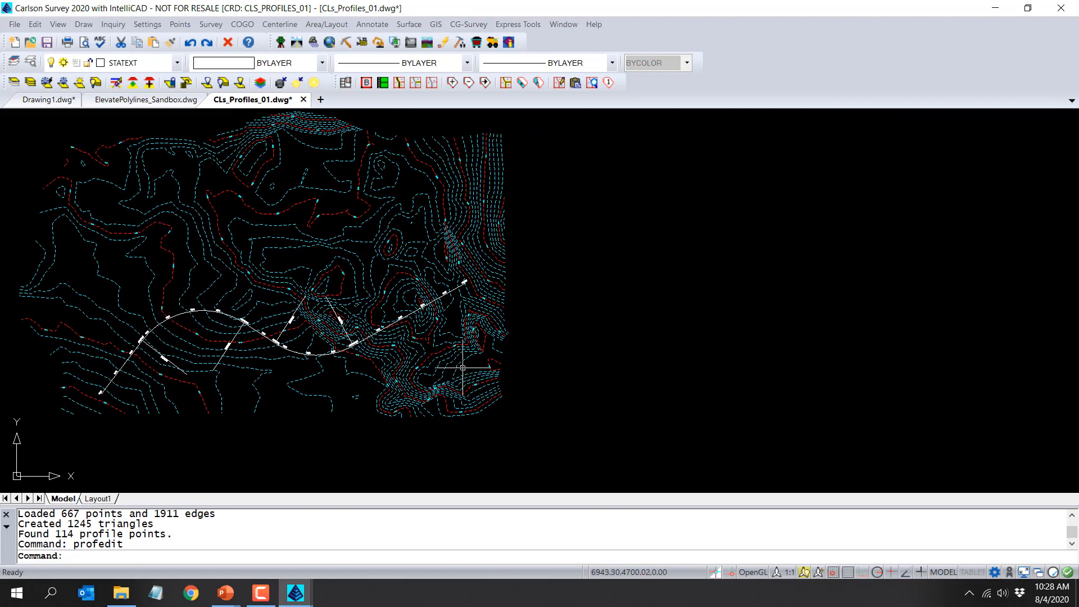
click(406, 26)
mouse_move(448, 344)
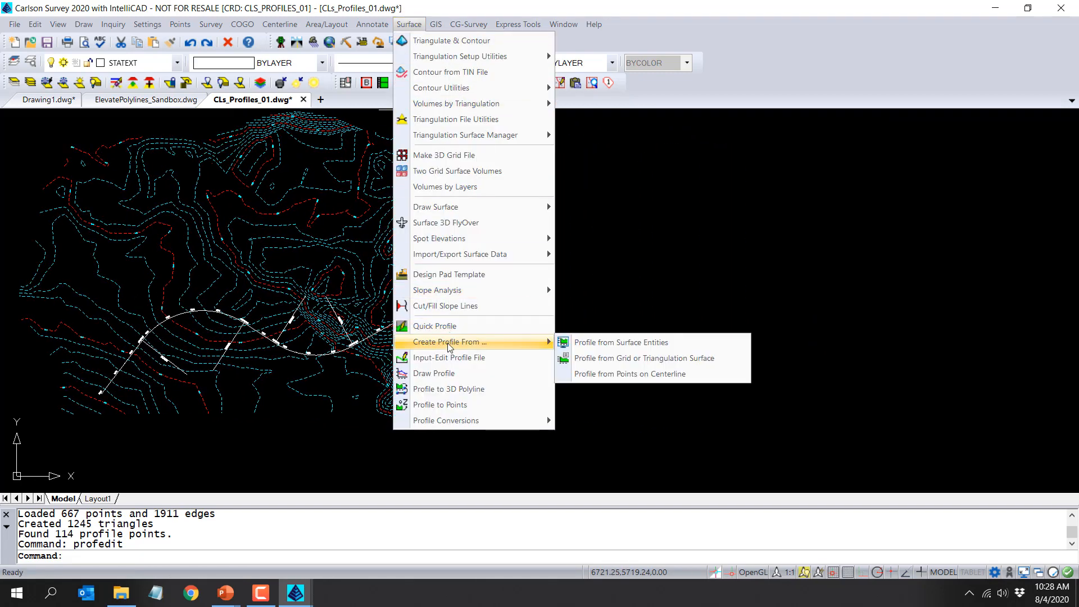
click(447, 359)
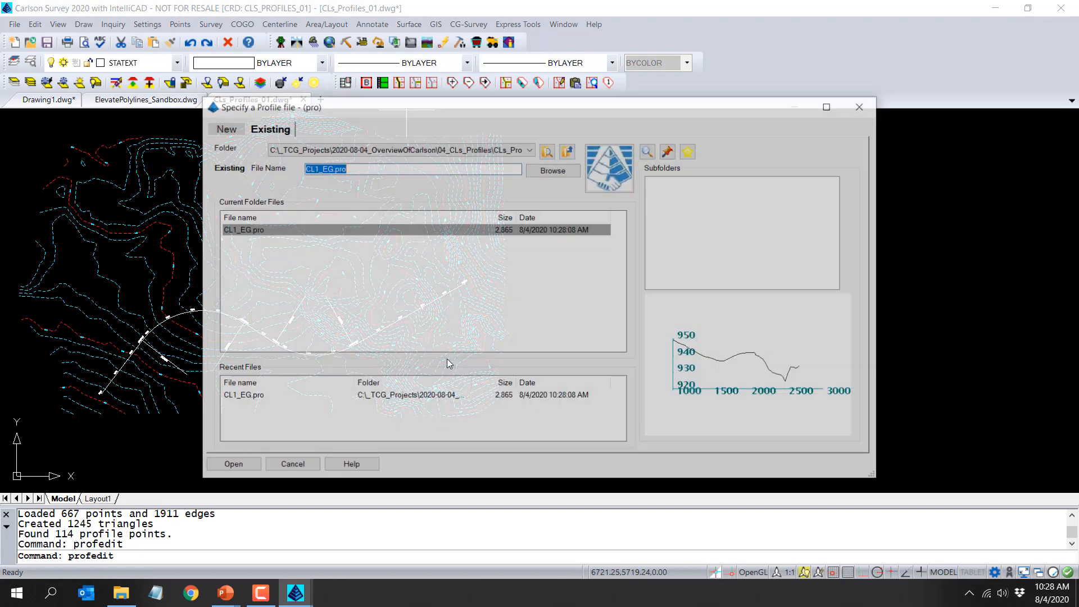
click(224, 130)
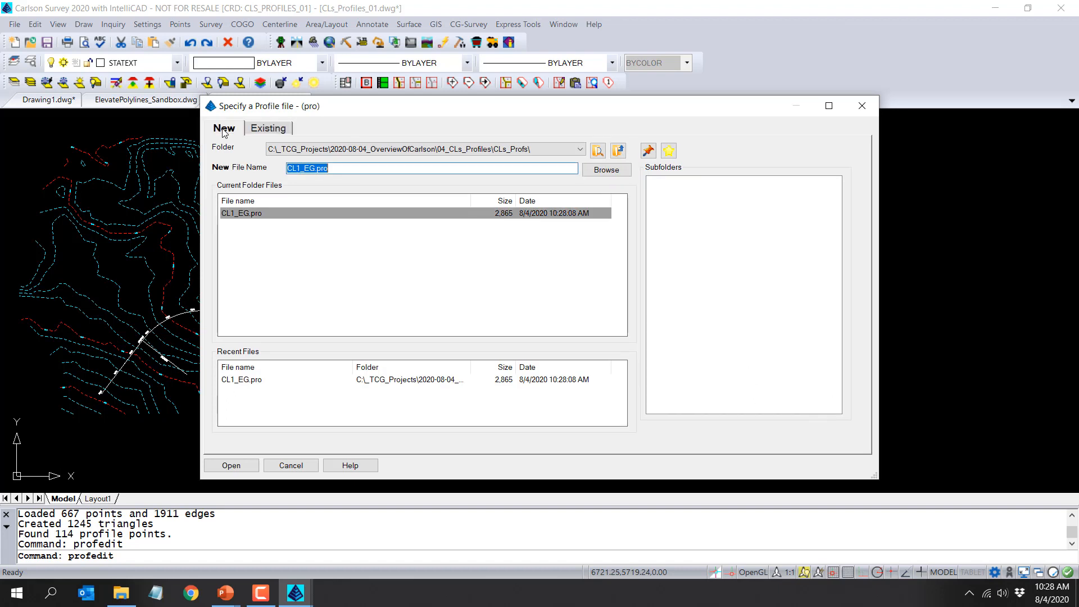
text(CL1_PG)
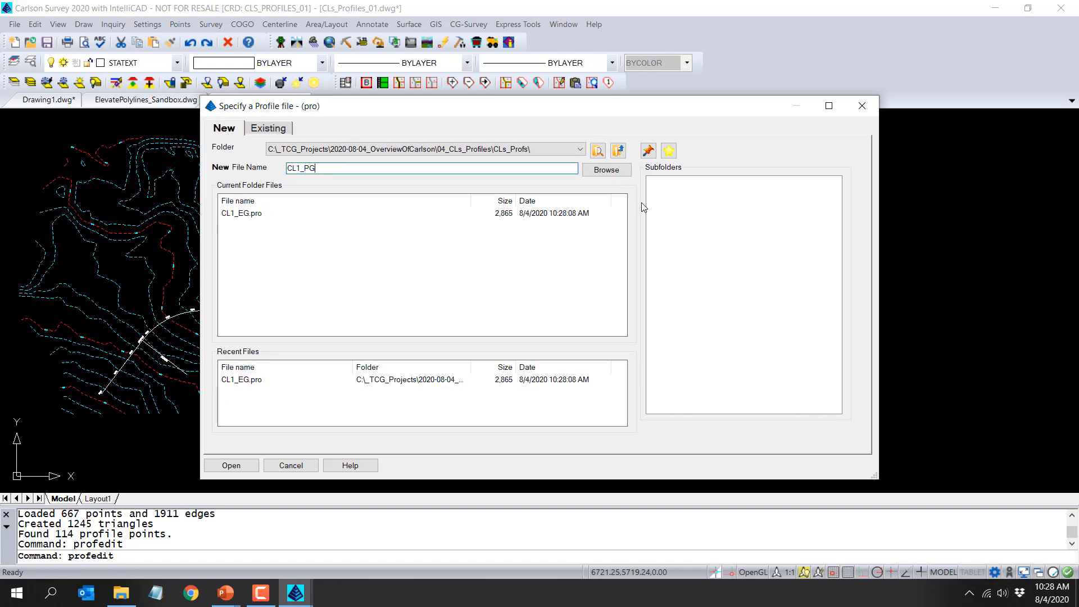
click(244, 465)
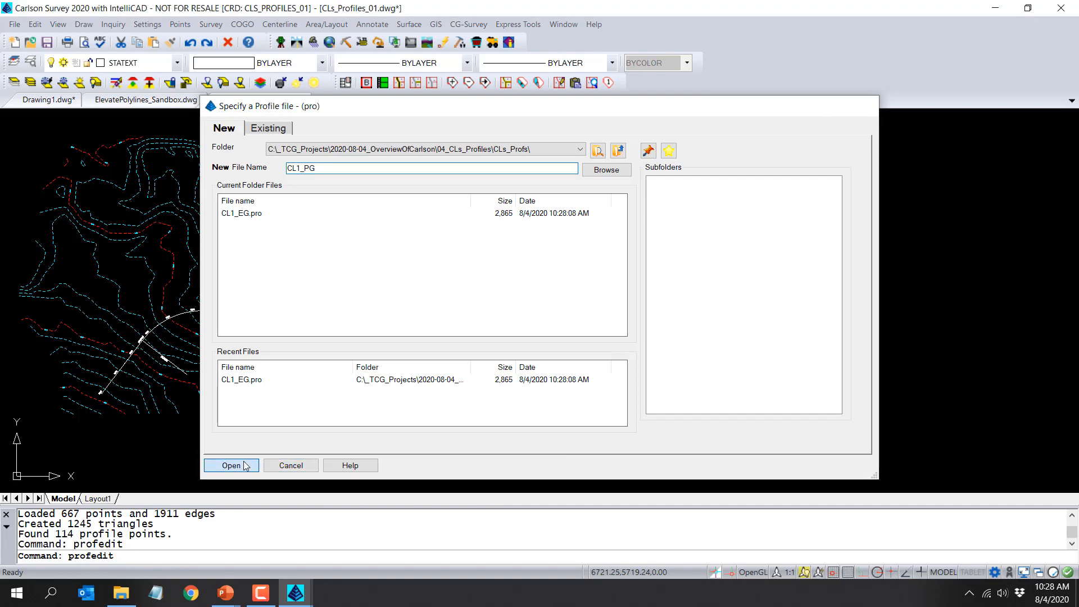
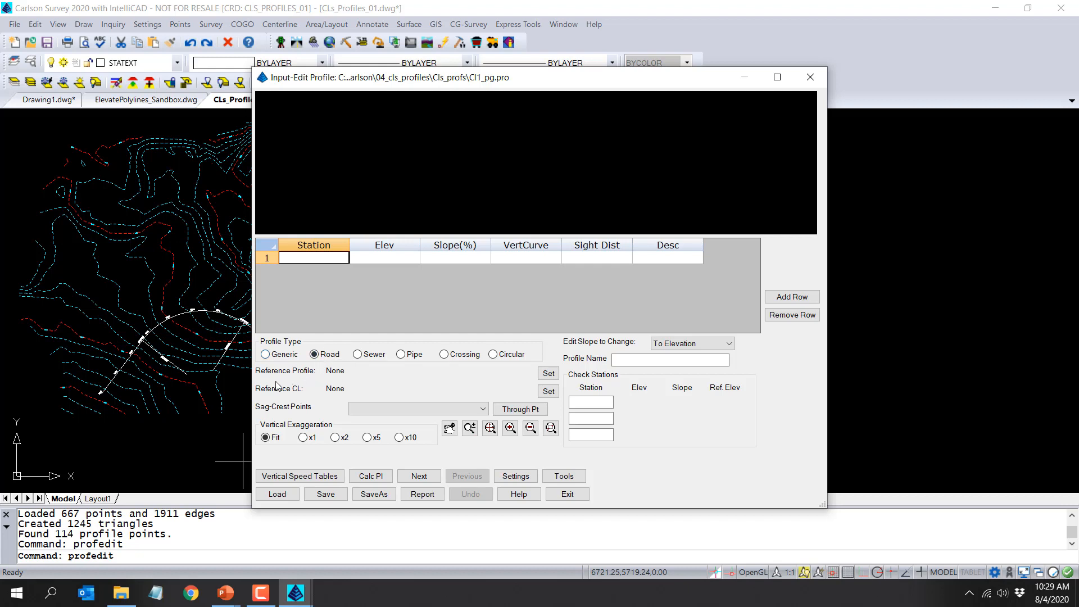
Set CL1_EG.pro as the reference profile and check the reference elevation at station 1000.
click(547, 374)
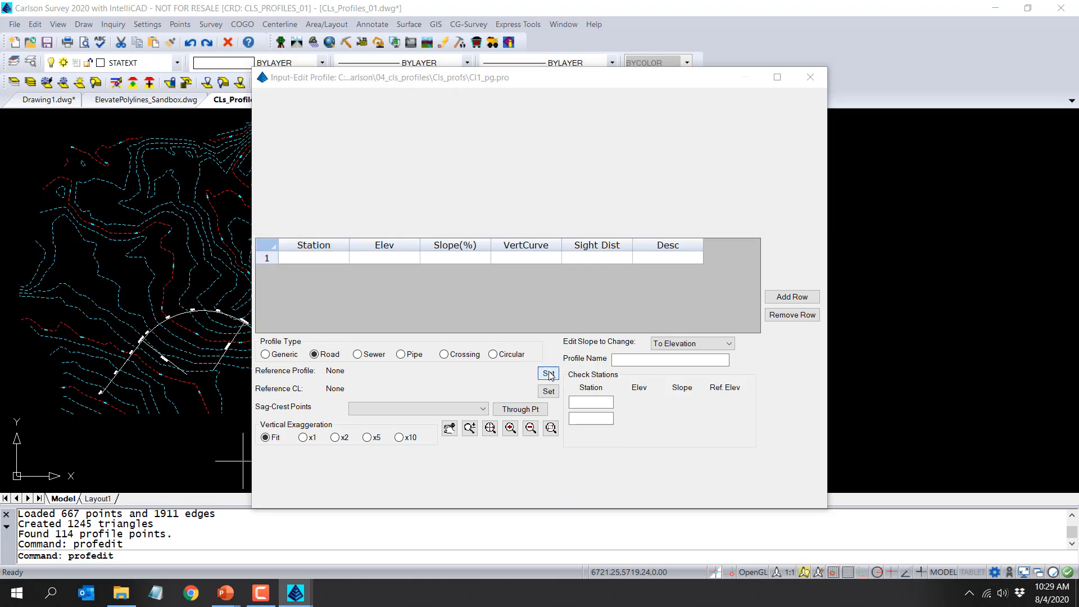
click(252, 219)
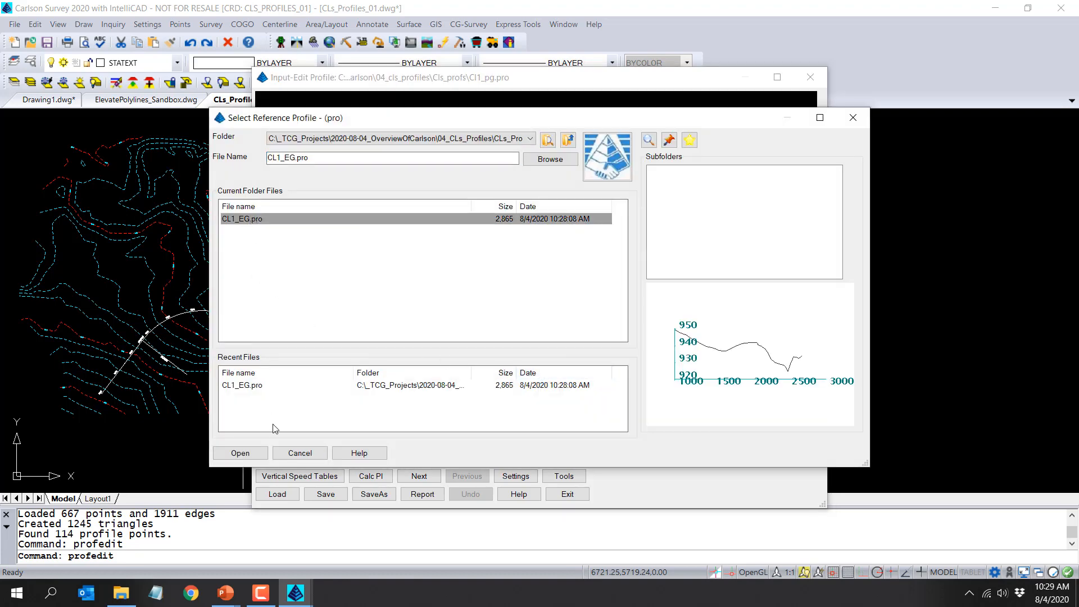
click(241, 453)
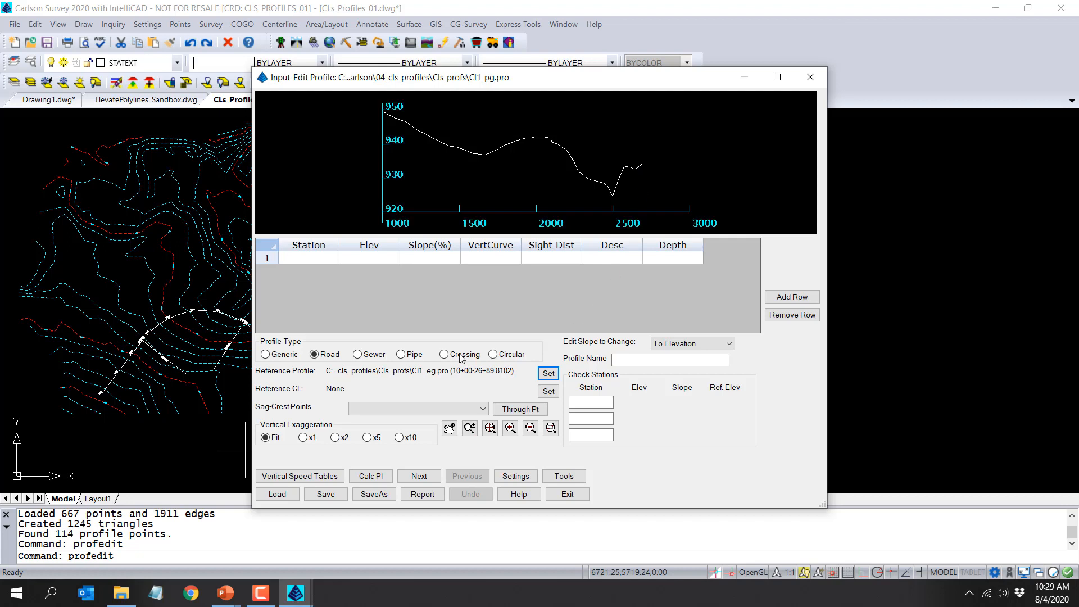
click(591, 403)
text(1000)
key(Return)
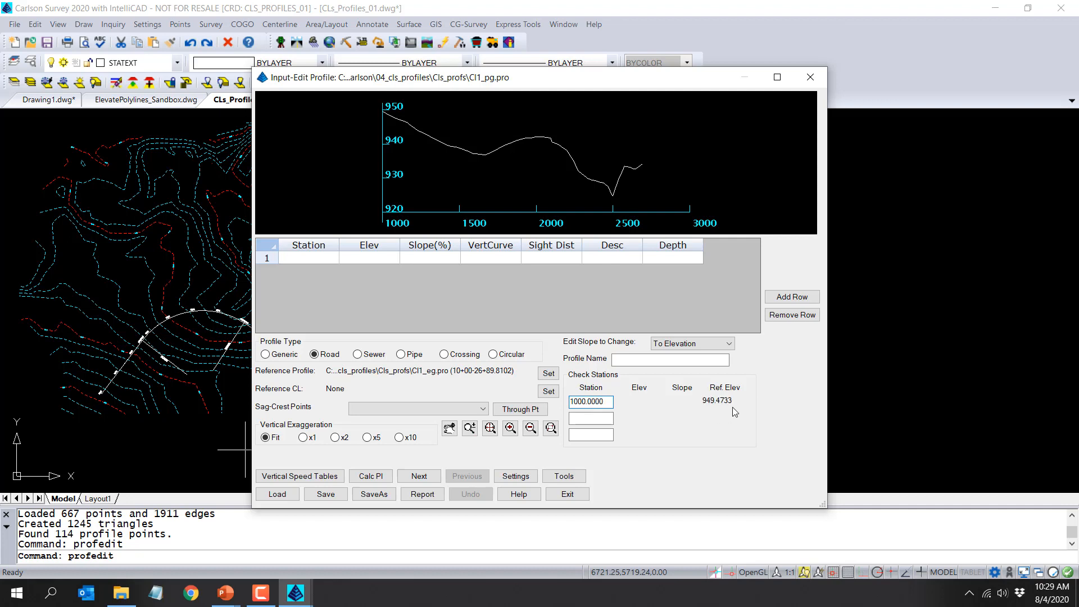
Enter the first profile row at station 1000 with elevation 949.47, and set its depth to 0 to match existing ground.
click(309, 258)
text(1000)
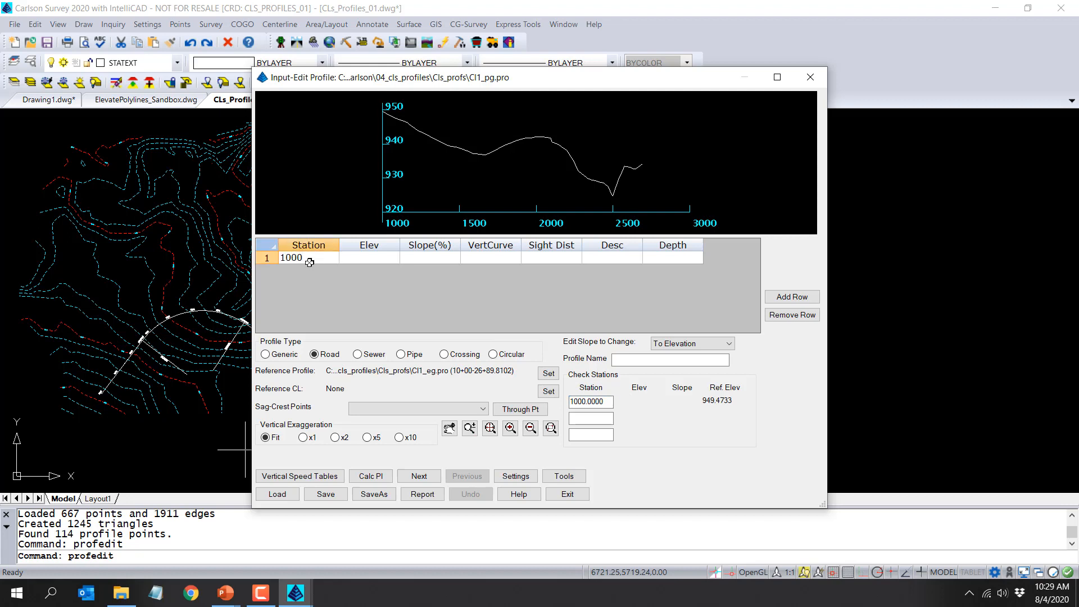
key(Tab)
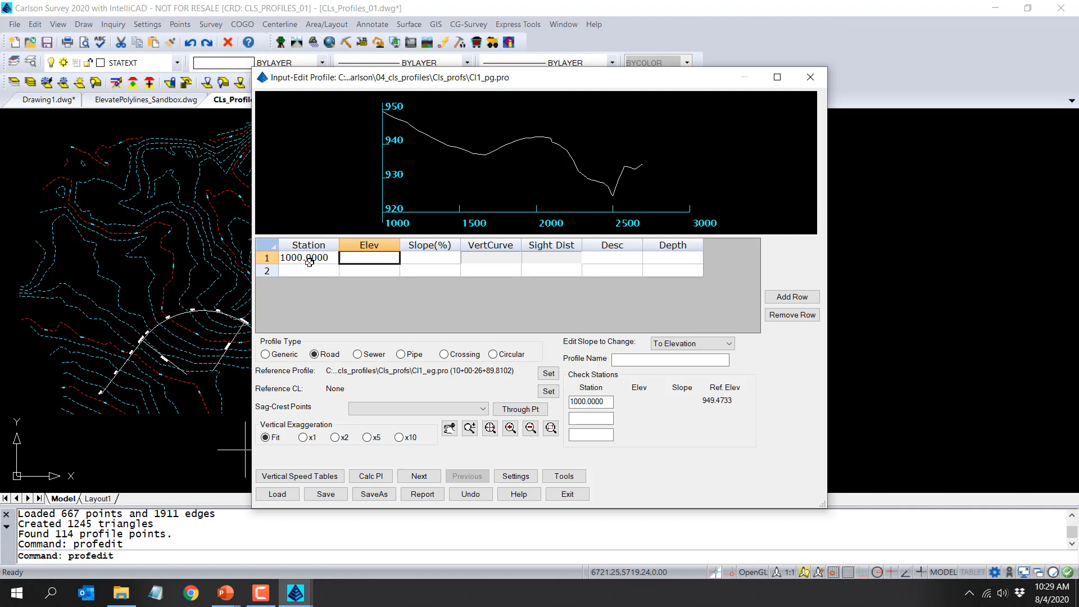
text(949.47)
key(Tab)
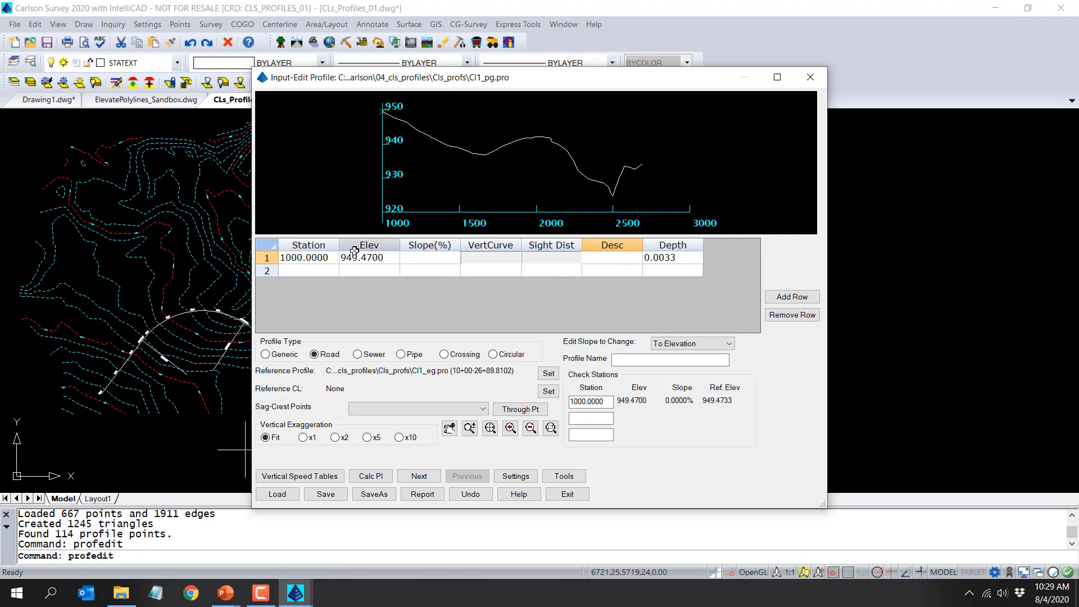
click(693, 259)
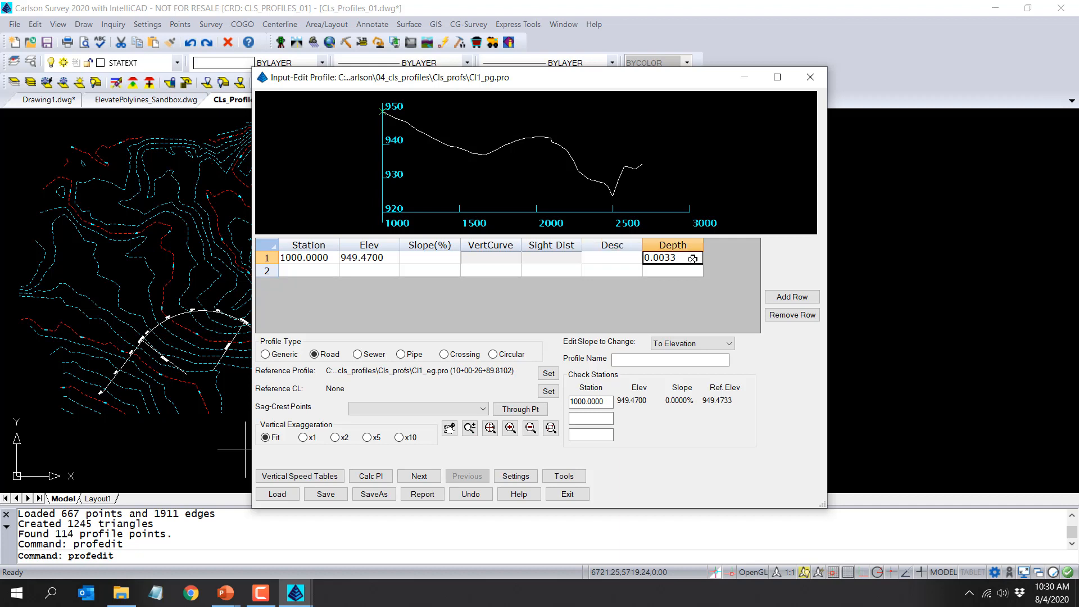
text(0)
key(Return)
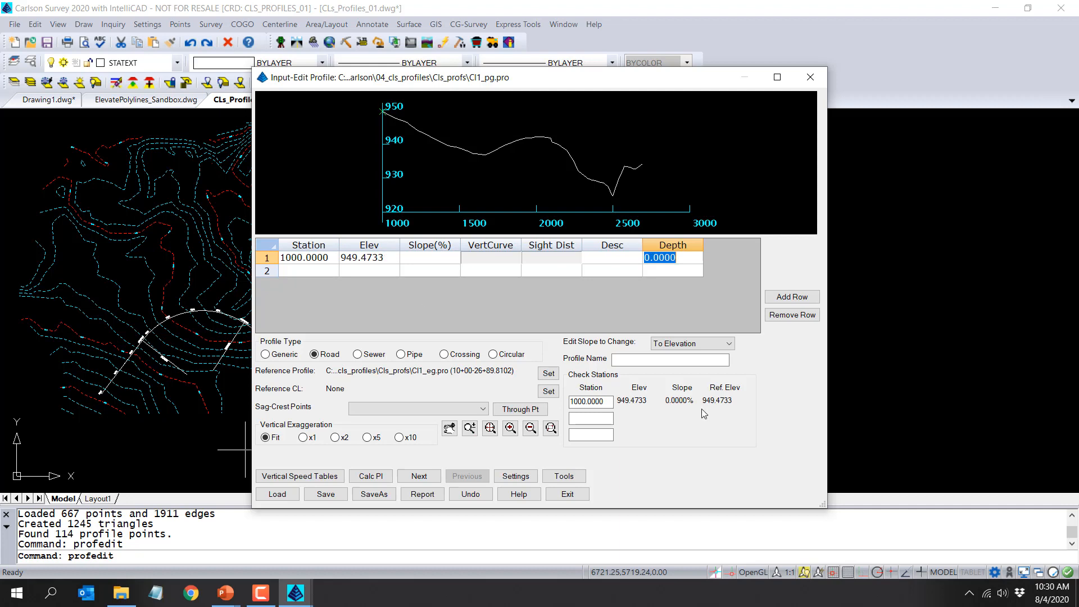
Check station 2689.8102 against the reference profile and add it as the second profile row with depth 0.
click(585, 418)
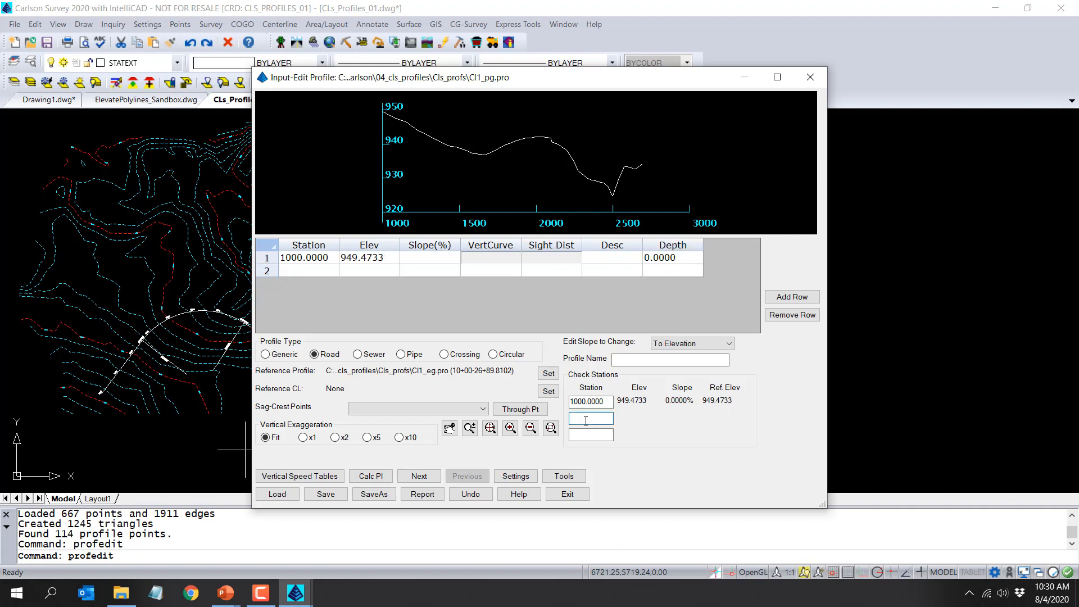
text(2689.8102)
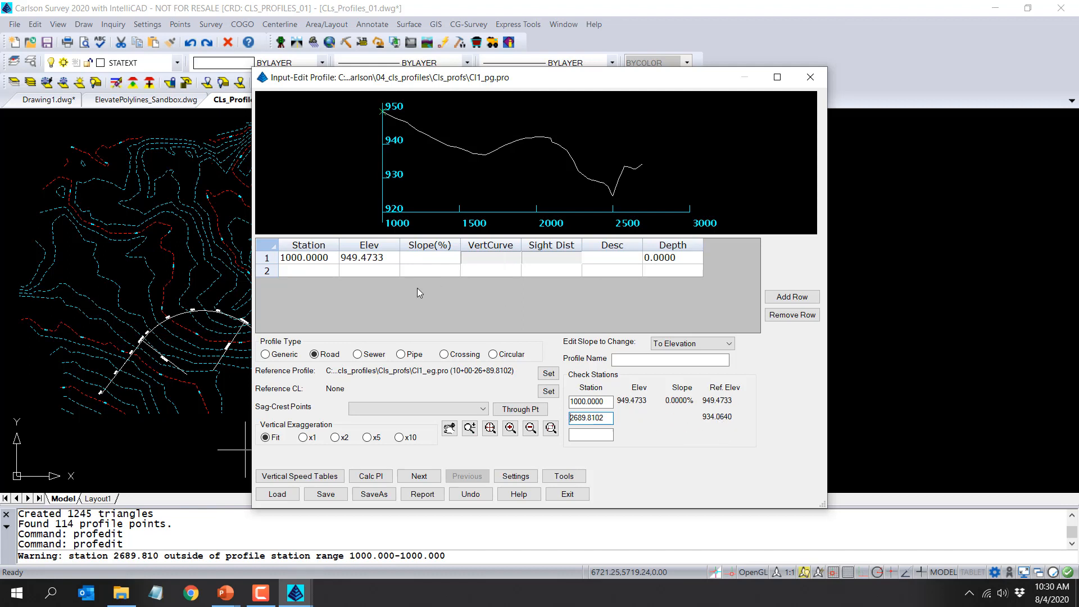
click(306, 271)
text(2689.8102)
key(BackSpace)
key(BackSpace)
key(BackSpace)
key(BackSpace)
text(8102)
key(Tab)
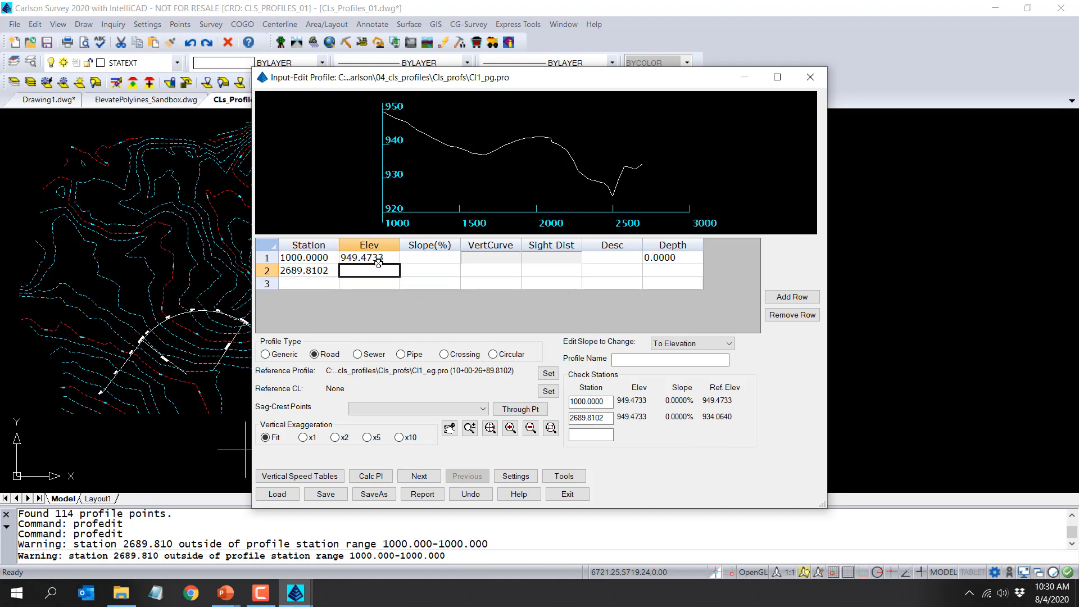
click(659, 273)
text(0)
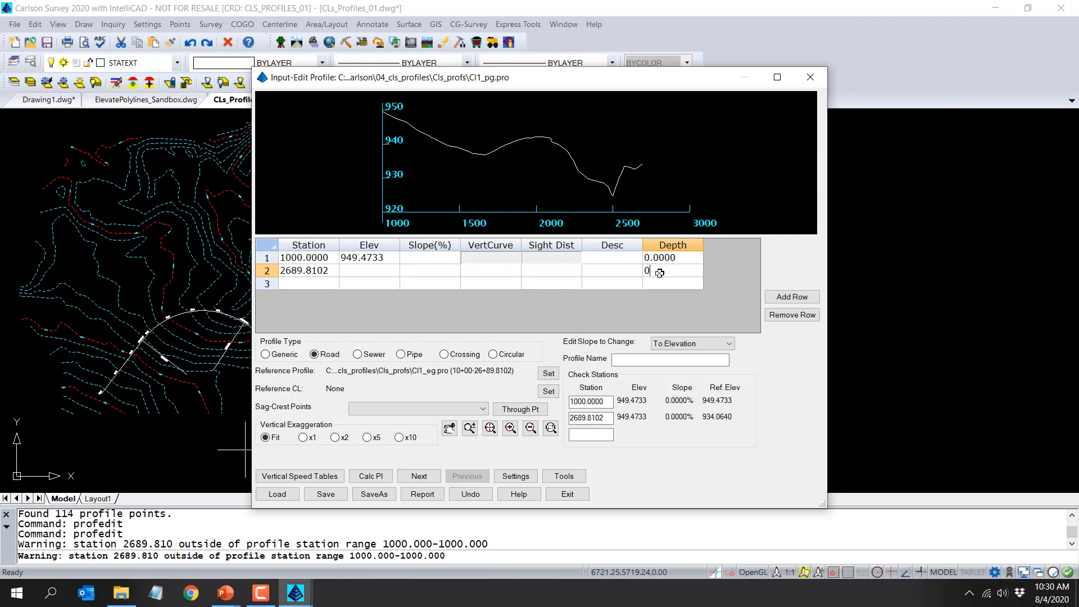
key(Return)
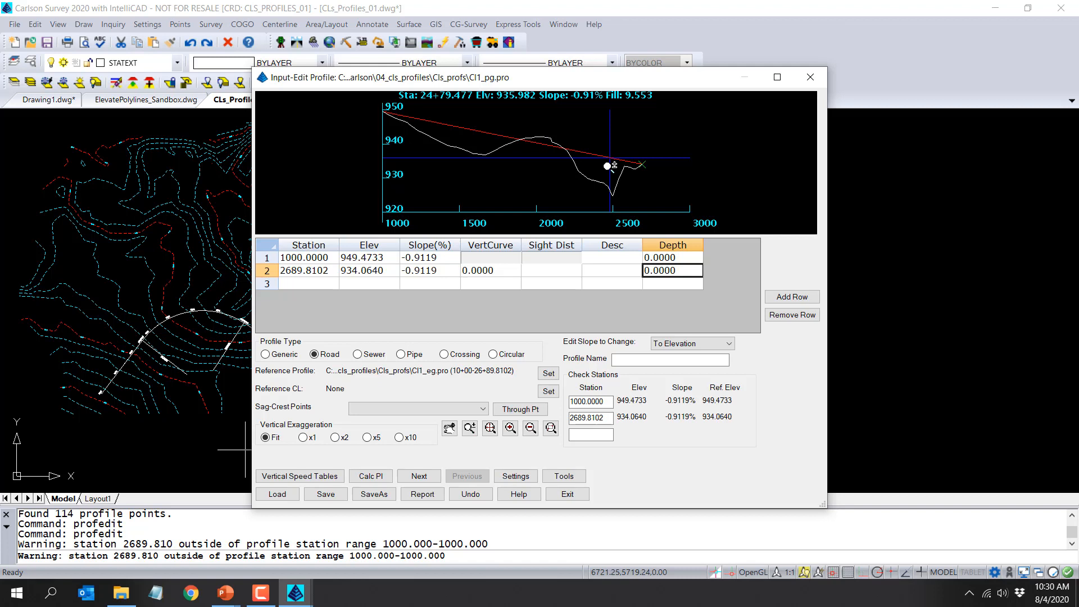
Insert a row between the start and end stations, with station 2000 and a slope of -2.5%.
click(372, 272)
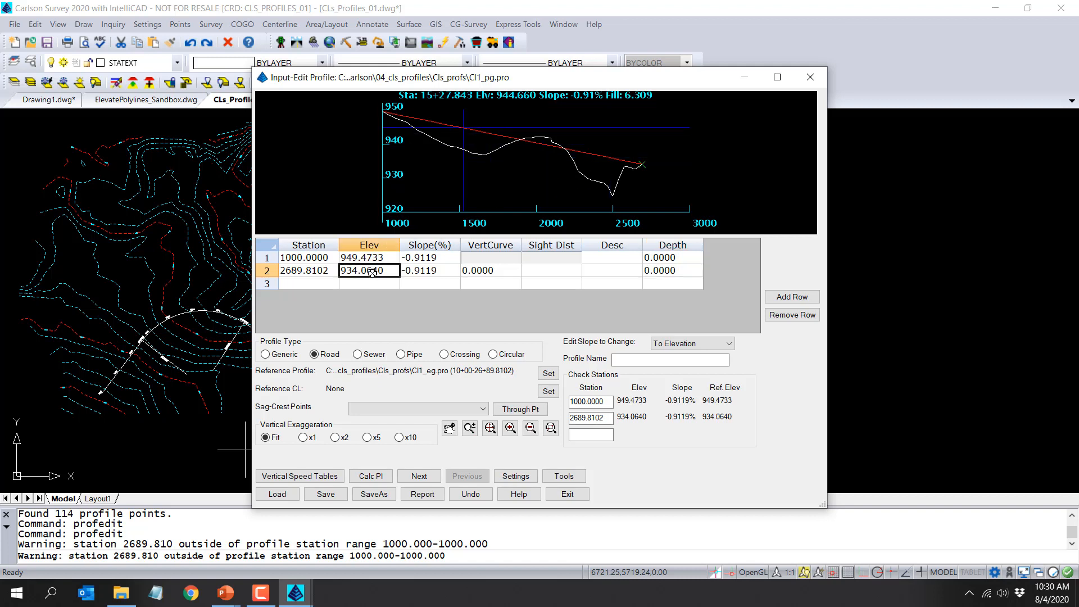
click(791, 298)
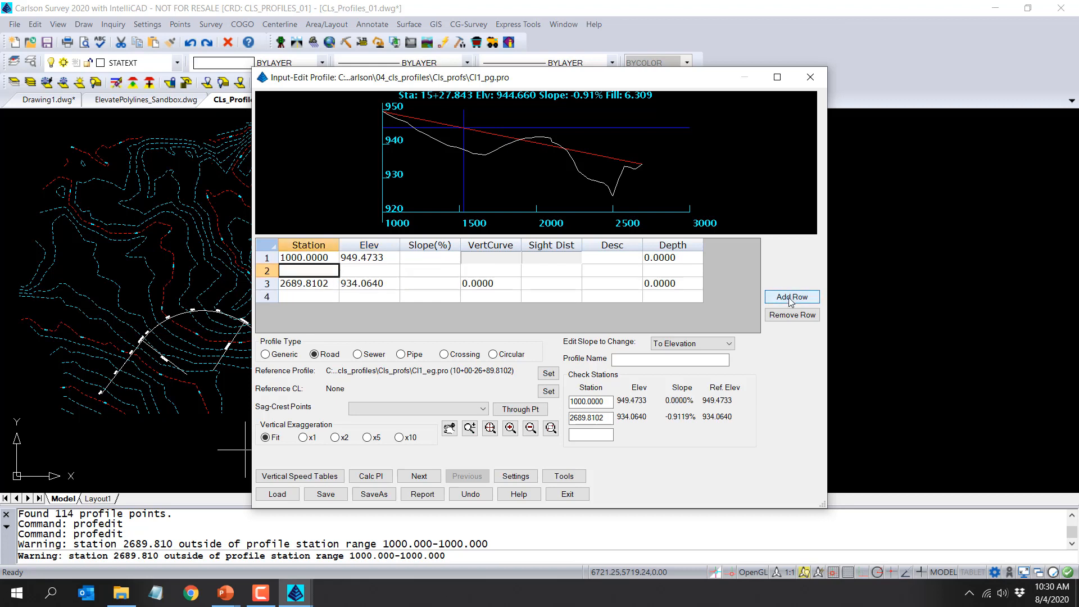
text(2000)
key(Tab)
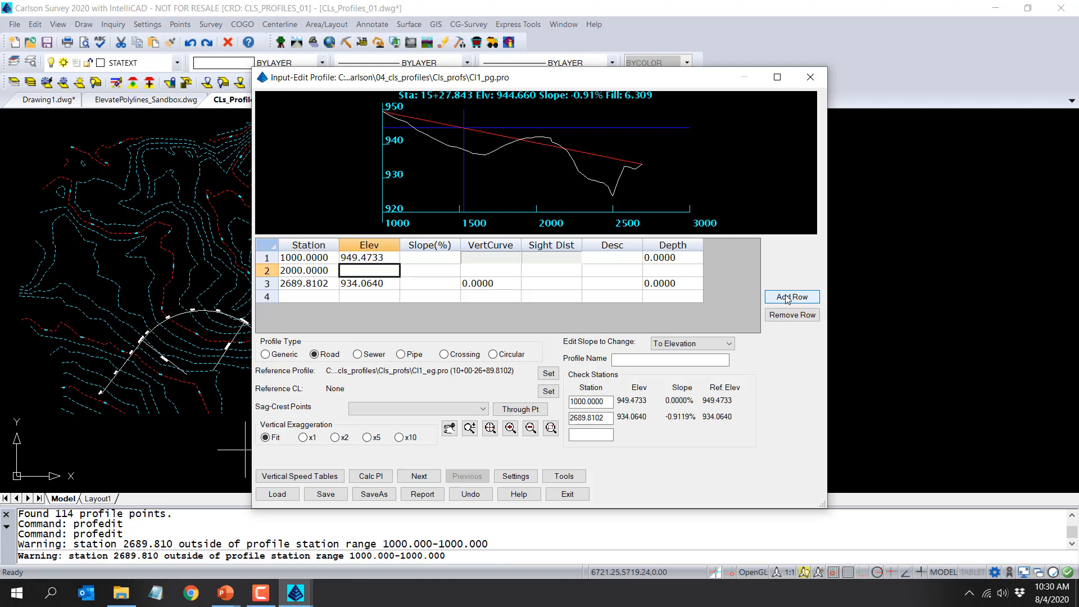
click(439, 271)
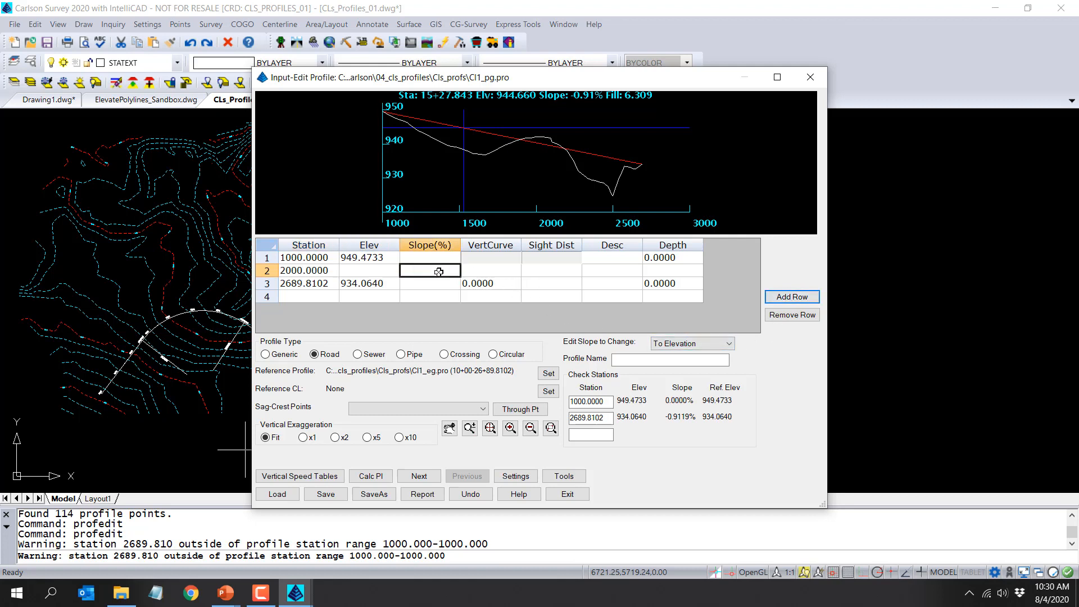
text(-2.5)
key(Tab)
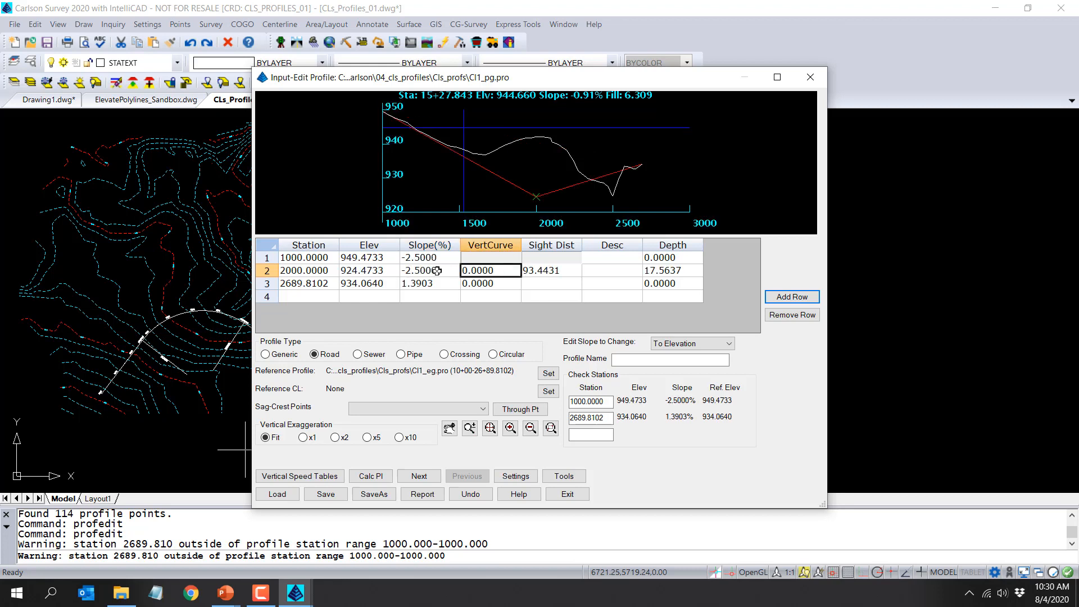
Set the station 2000 row's slope to -2% and vertical curve to 300, saving and closing the profile.
click(437, 271)
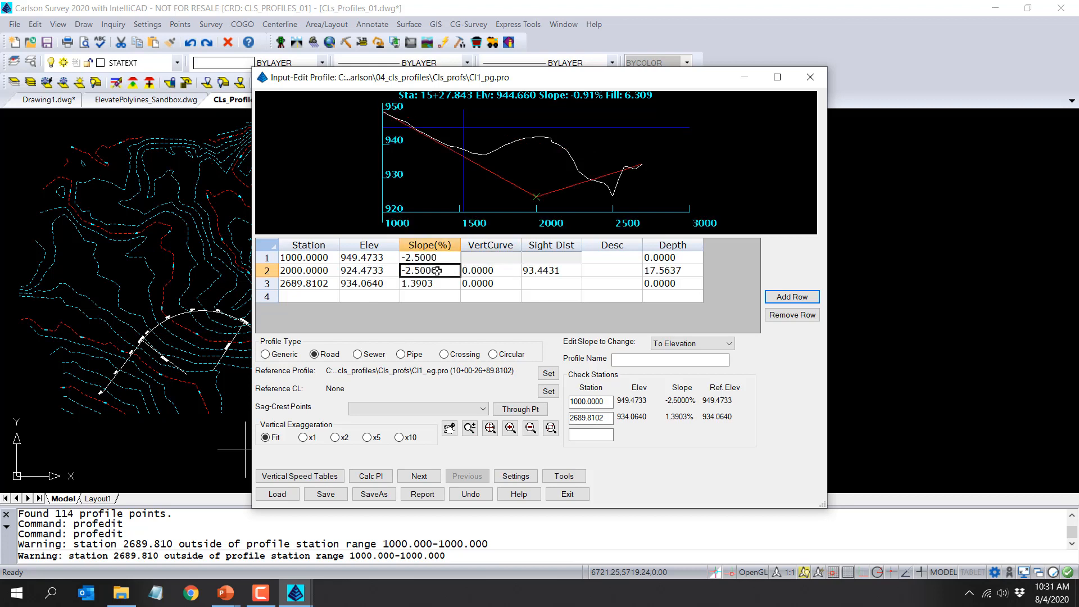
text(-2)
key(Tab)
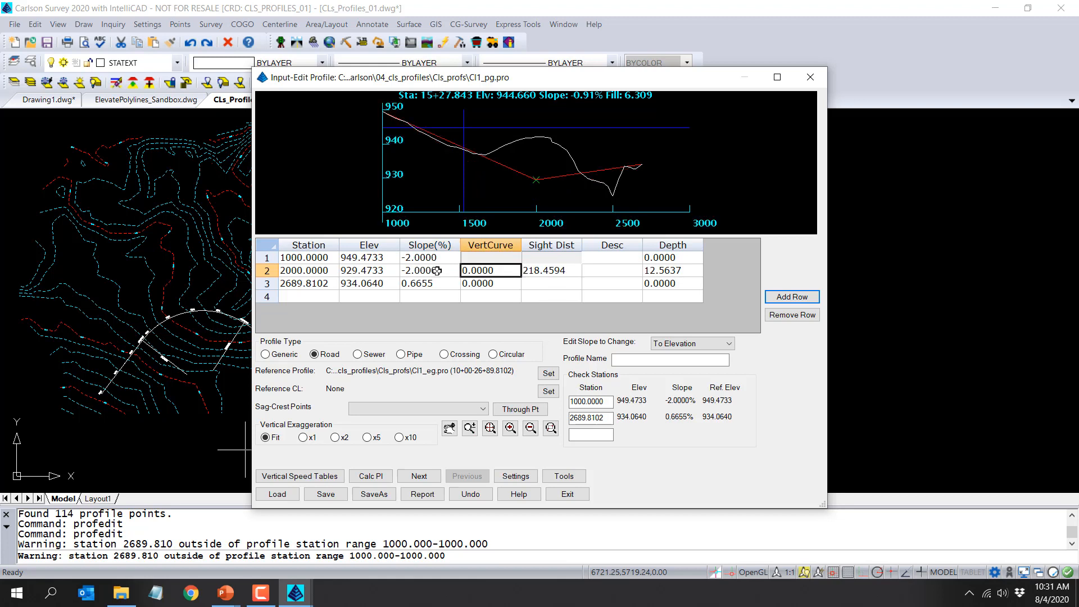
text(300)
key(Return)
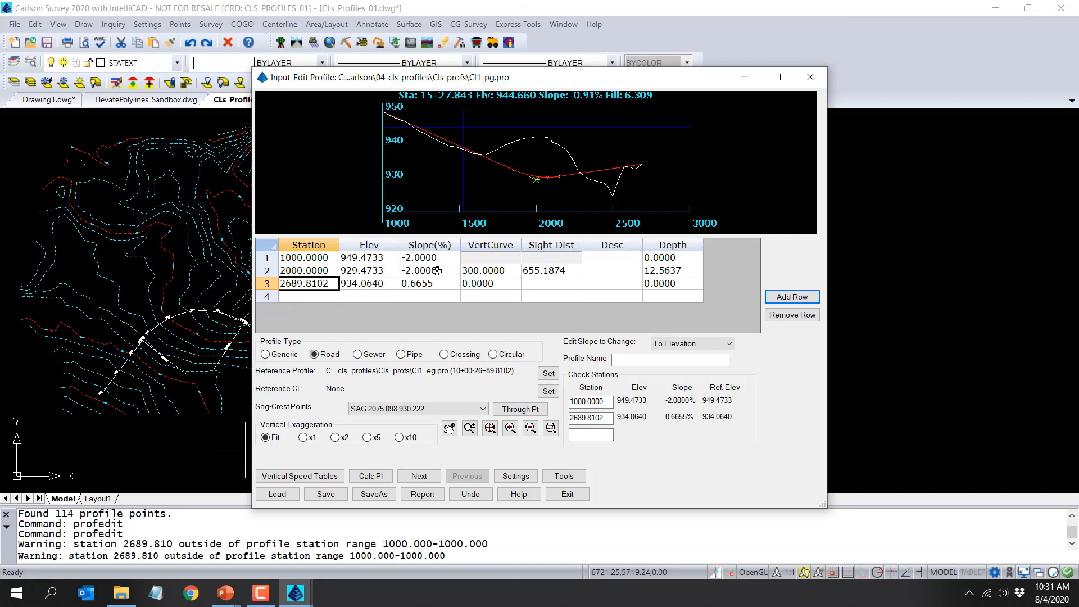
click(325, 495)
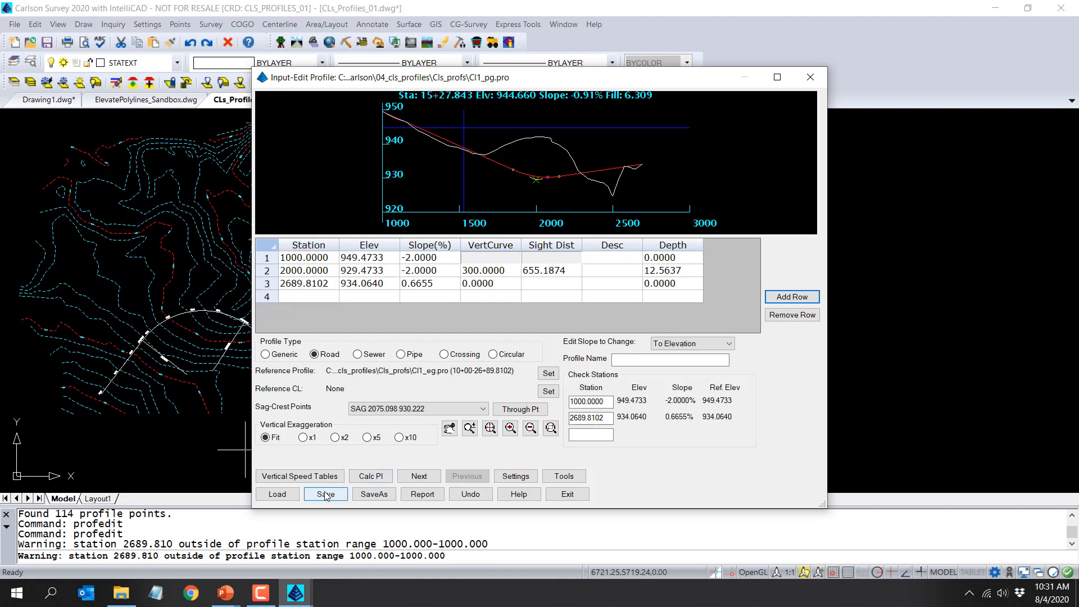
click(567, 494)
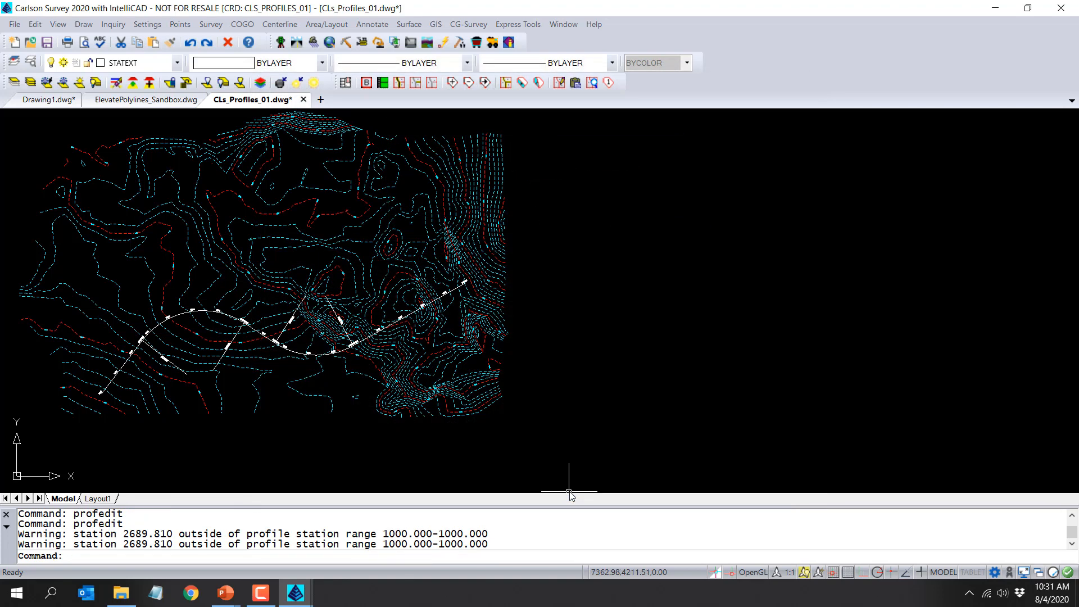
Start Draw Profile with CL1_EG.pro and CL1_PG.pro as the profiles to draw.
click(409, 25)
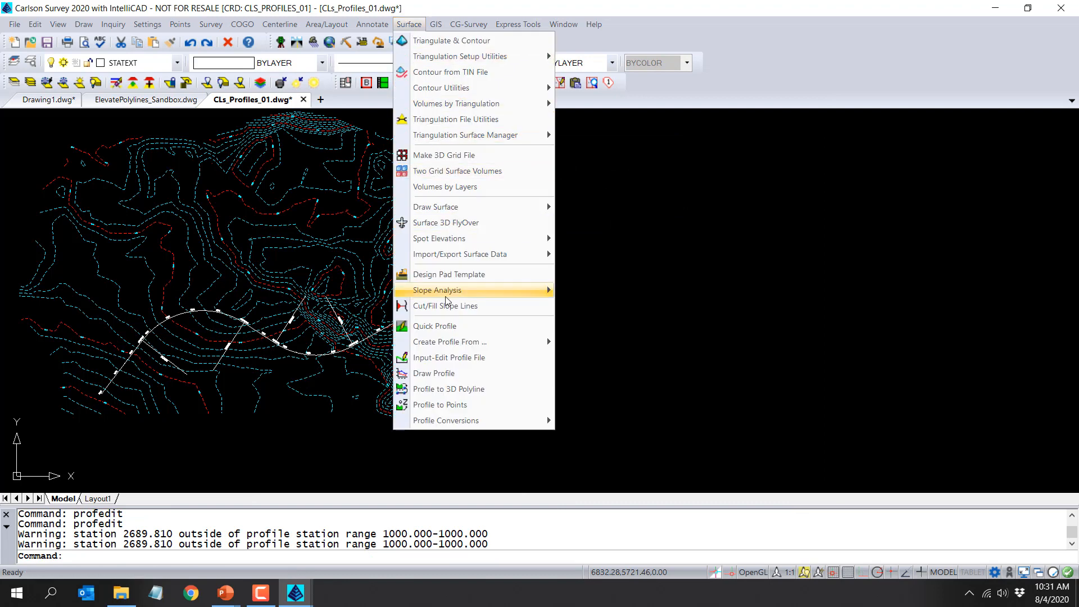
click(471, 374)
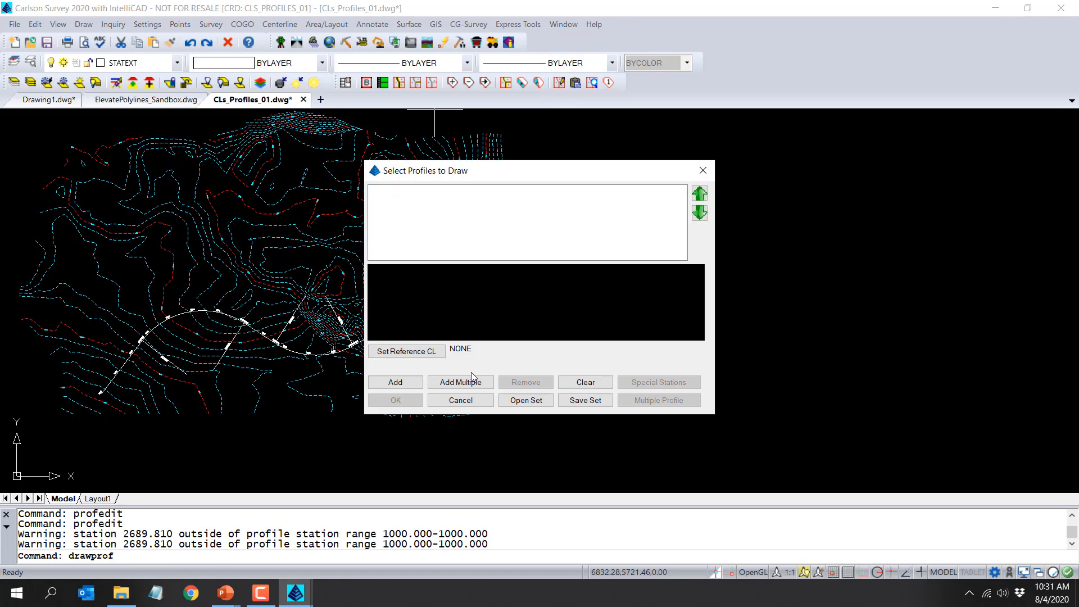
click(395, 382)
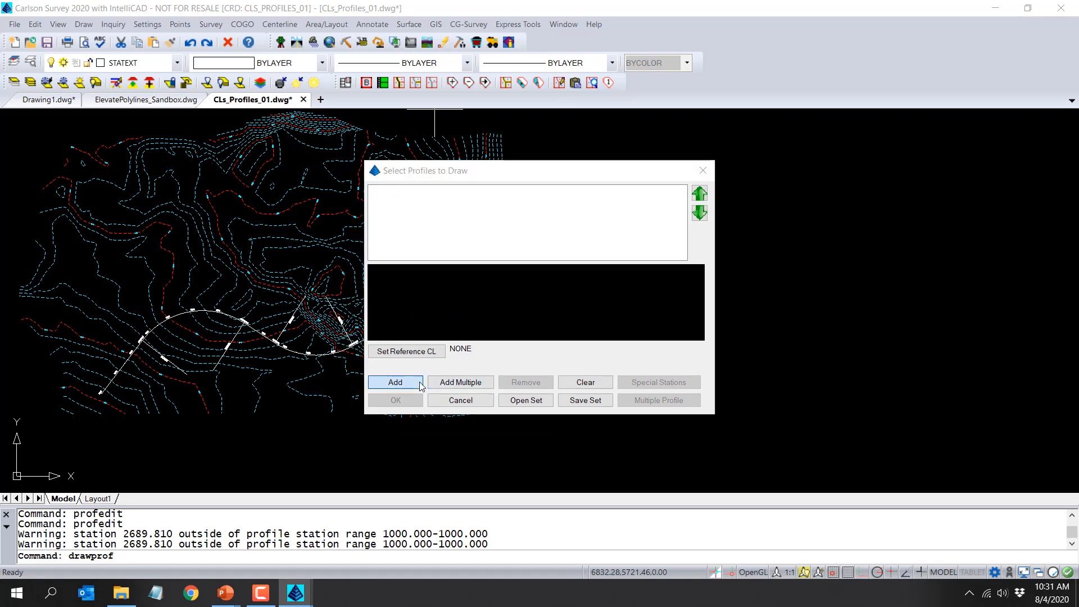
click(273, 219)
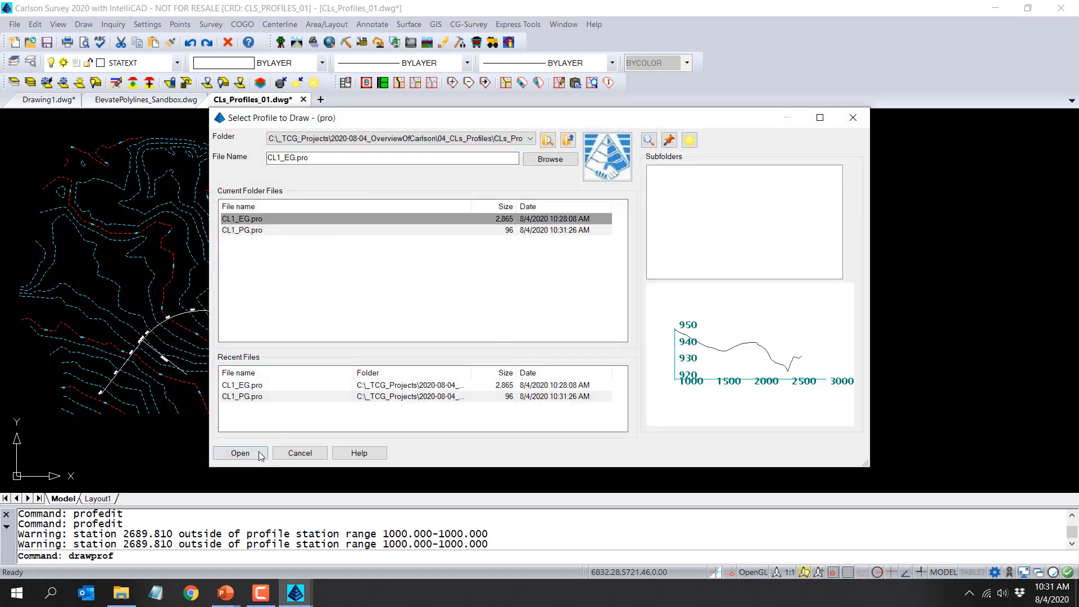
click(259, 451)
click(395, 382)
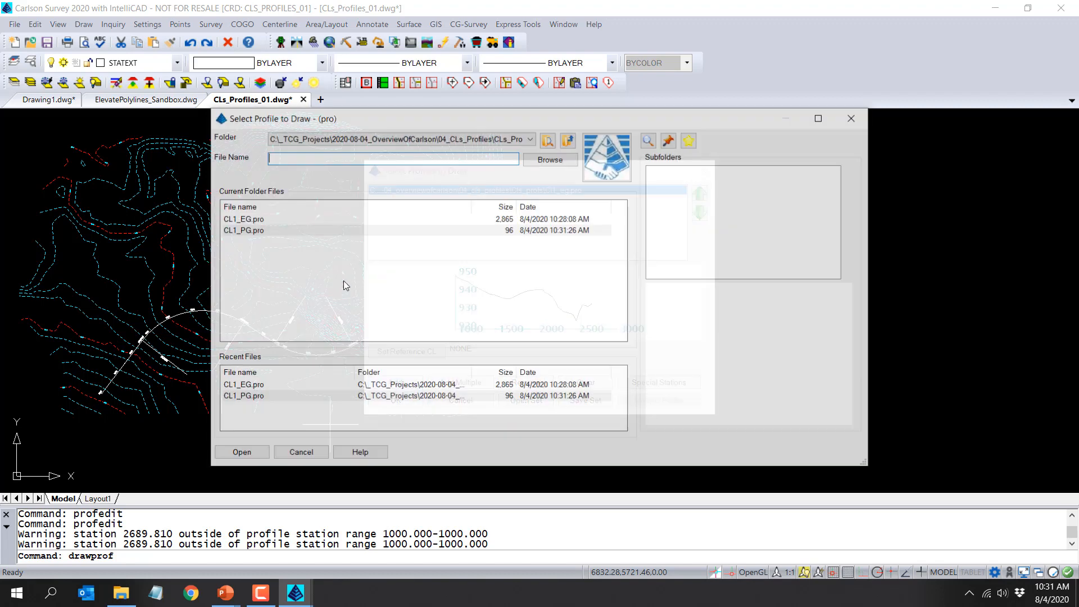
click(247, 230)
click(240, 453)
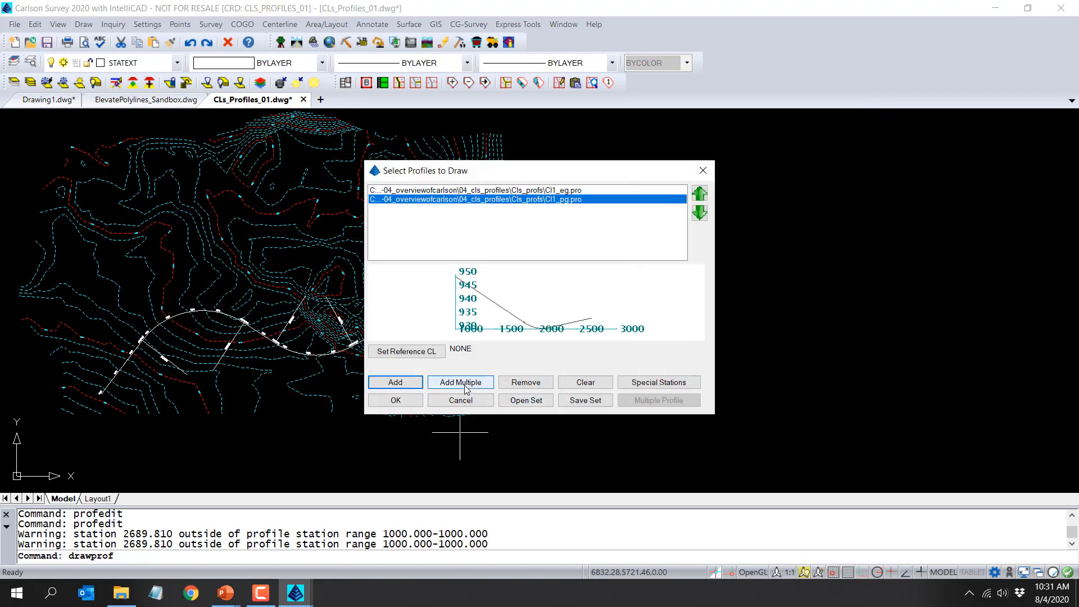
click(395, 400)
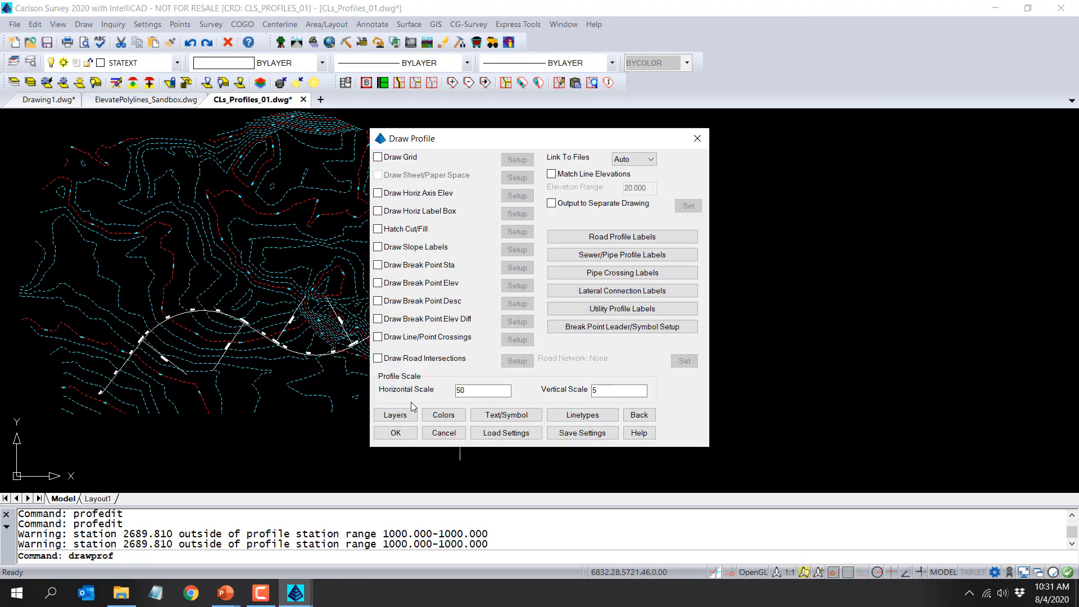
Enable Draw Grid for the profile drawing, review the grid setup and accept its settings.
drag(484, 138, 539, 47)
click(450, 68)
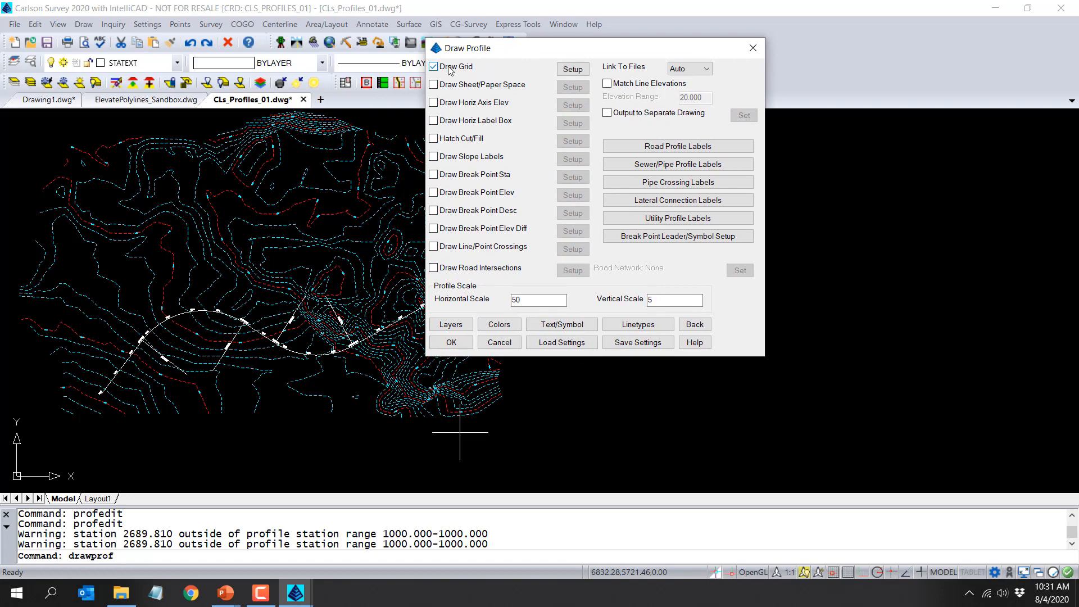
click(583, 68)
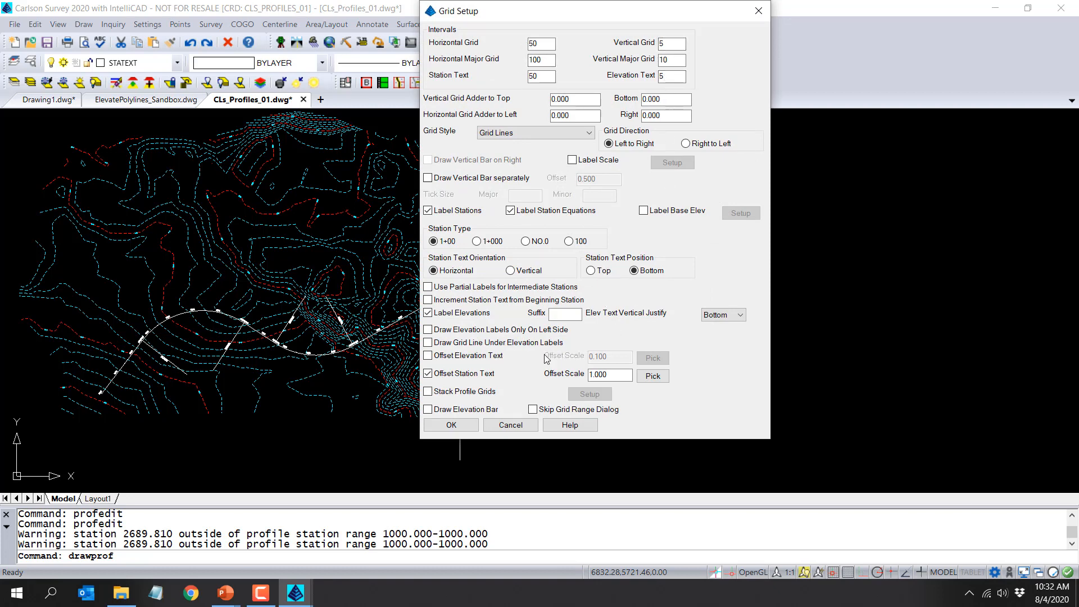
click(451, 425)
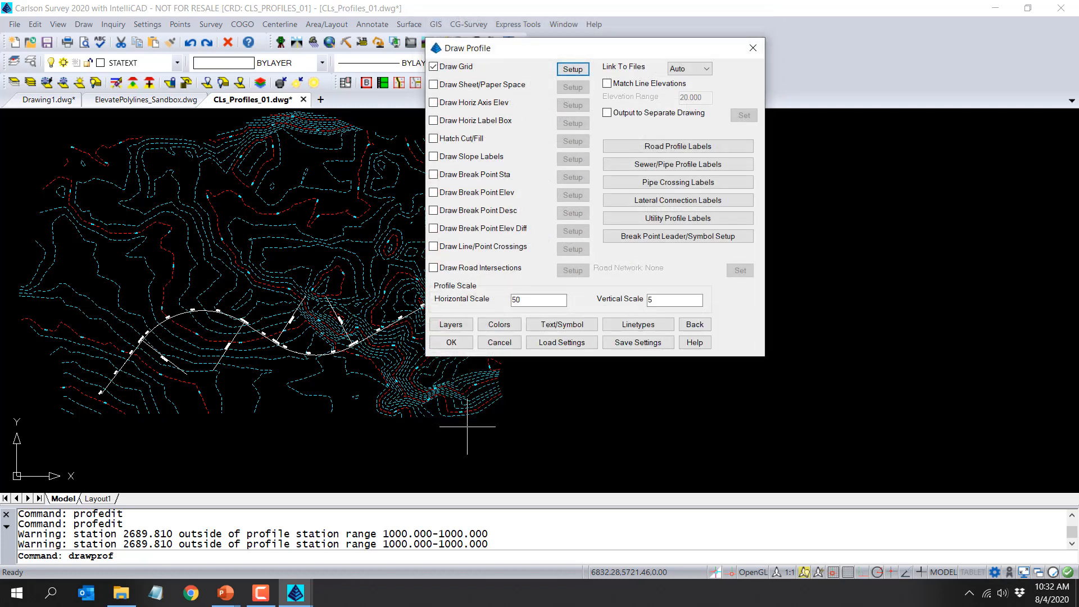
Review the profile layer and road profile label settings and accept both as they are.
click(461, 326)
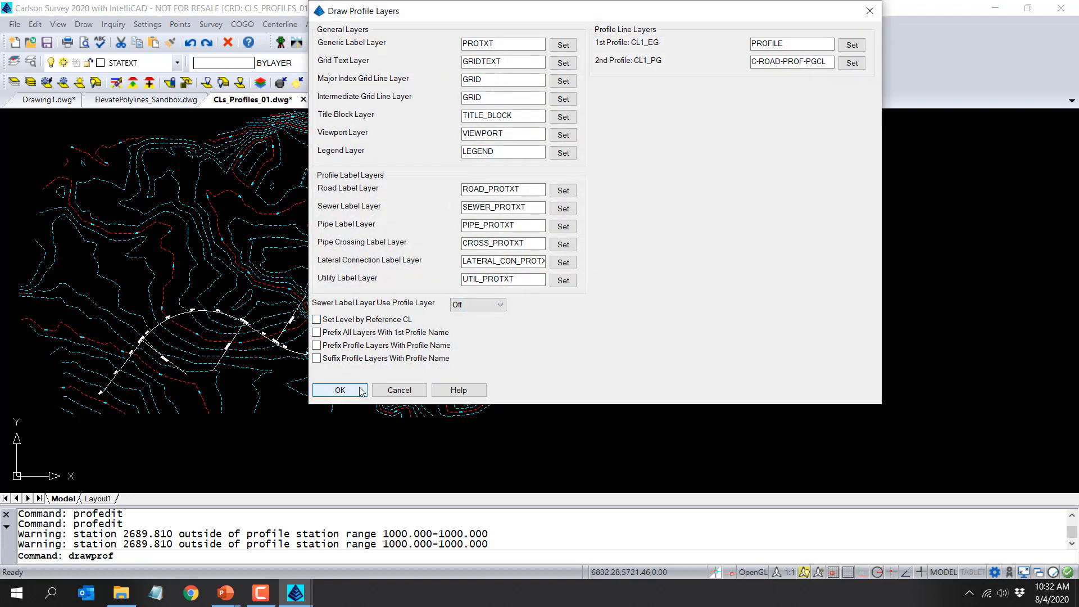
click(340, 390)
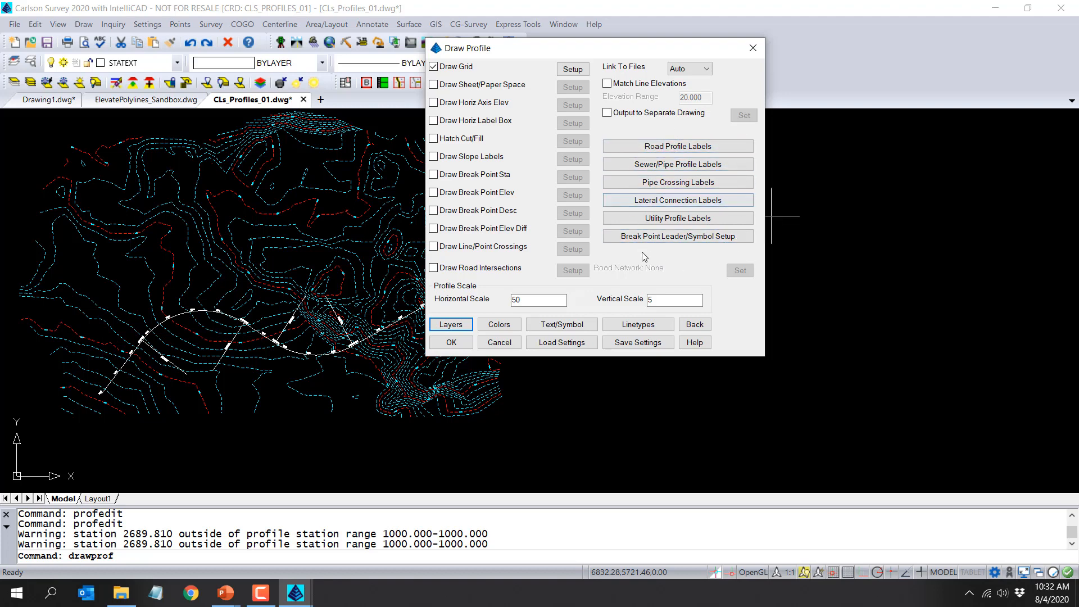
click(617, 147)
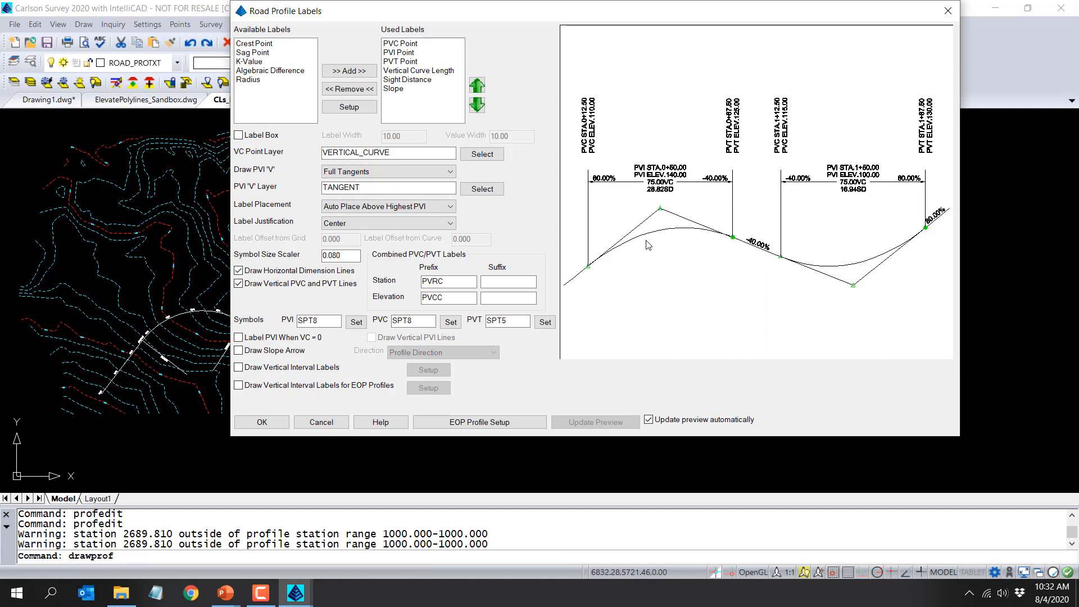
click(272, 425)
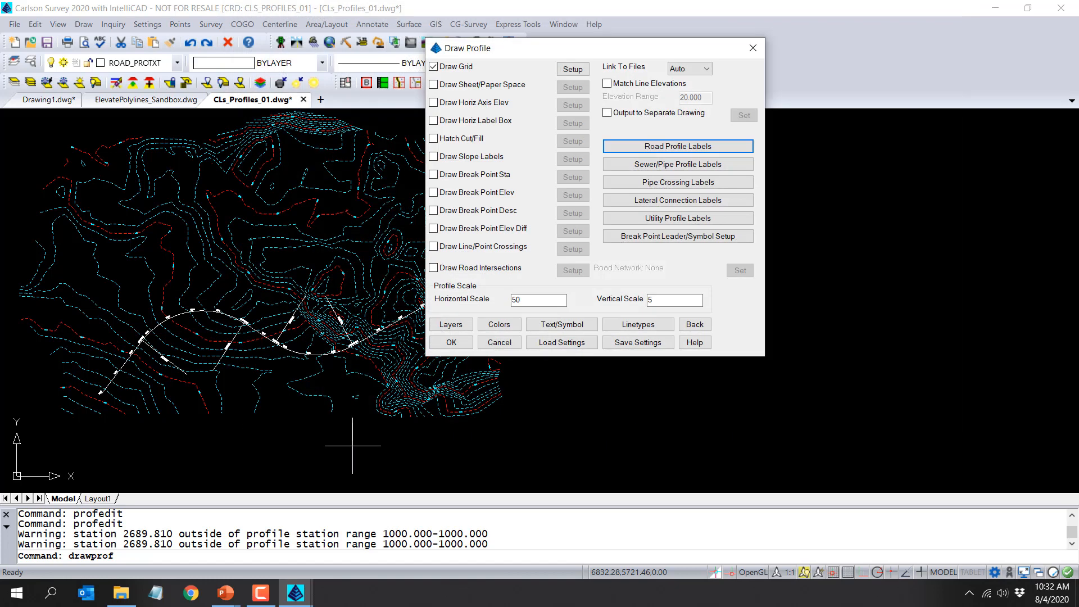
Accept the Draw Profile settings, set the grid bottom elevation to 910 and place the profile grid beside the contour map.
click(452, 343)
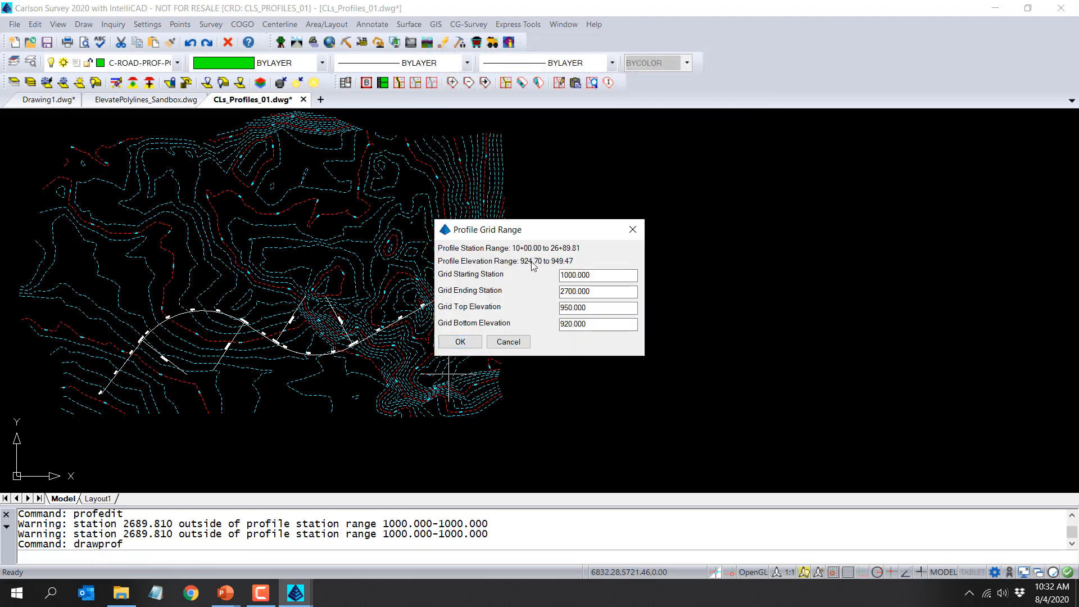
double_click(596, 323)
text(910)
click(479, 342)
click(588, 261)
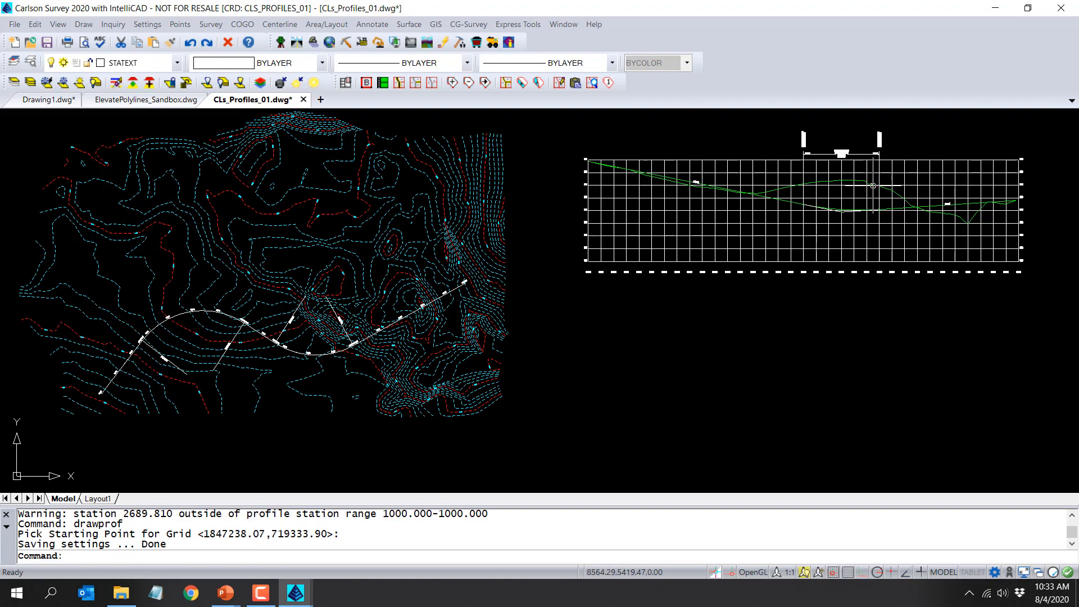
Examine the drawn profiles and vertical curve labels on the grid, and save the drawing.
scroll(875, 187, up, 5)
scroll(875, 187, up, 2)
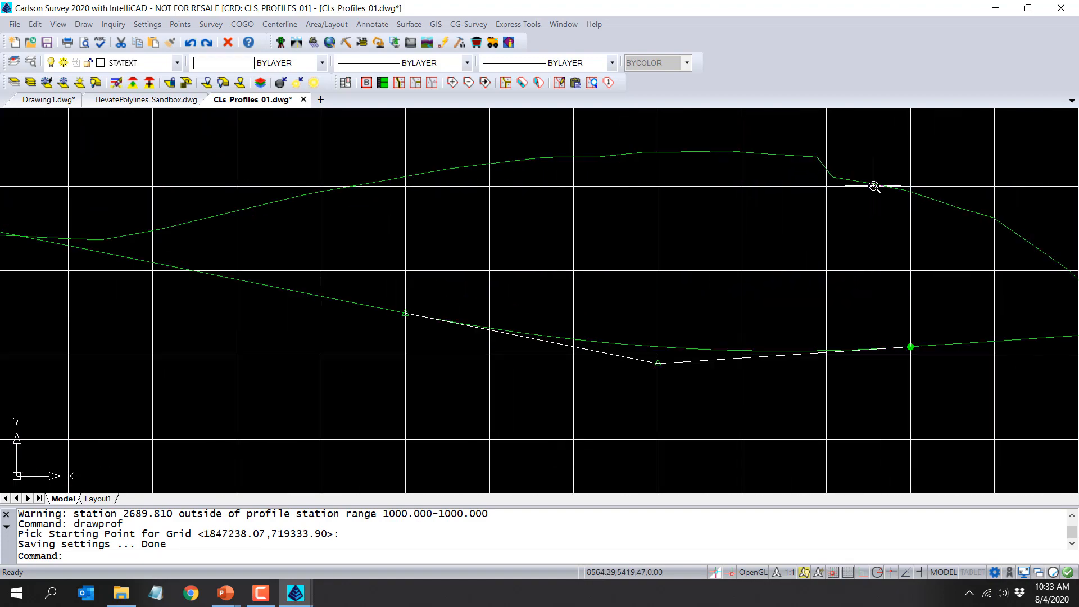
scroll(874, 186, down, 5)
scroll(748, 230, down, 1)
scroll(737, 222, up, 6)
scroll(737, 222, down, 6)
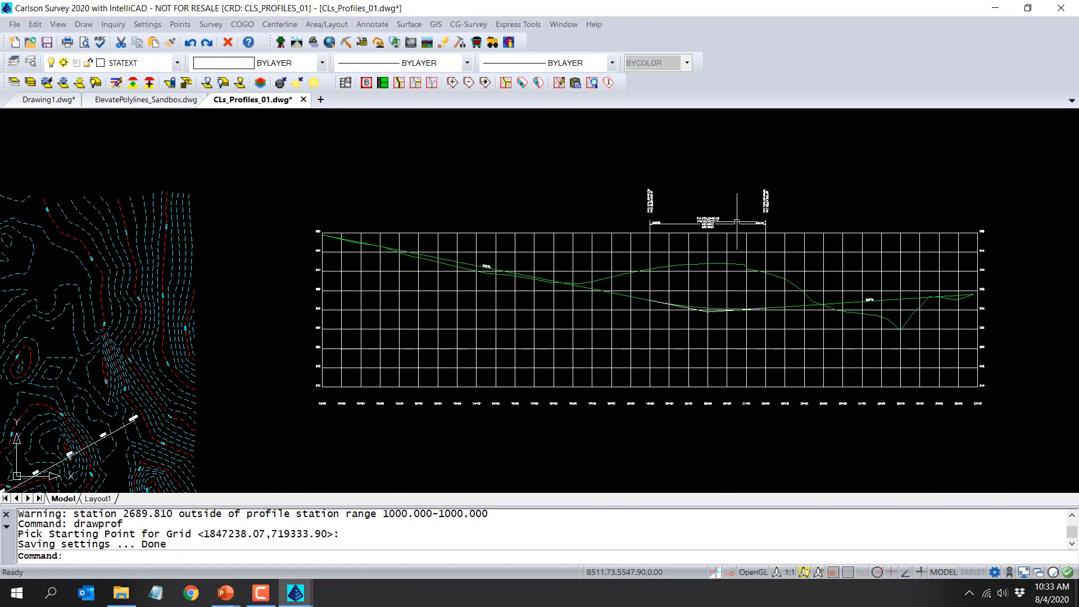
scroll(491, 409, down, 2)
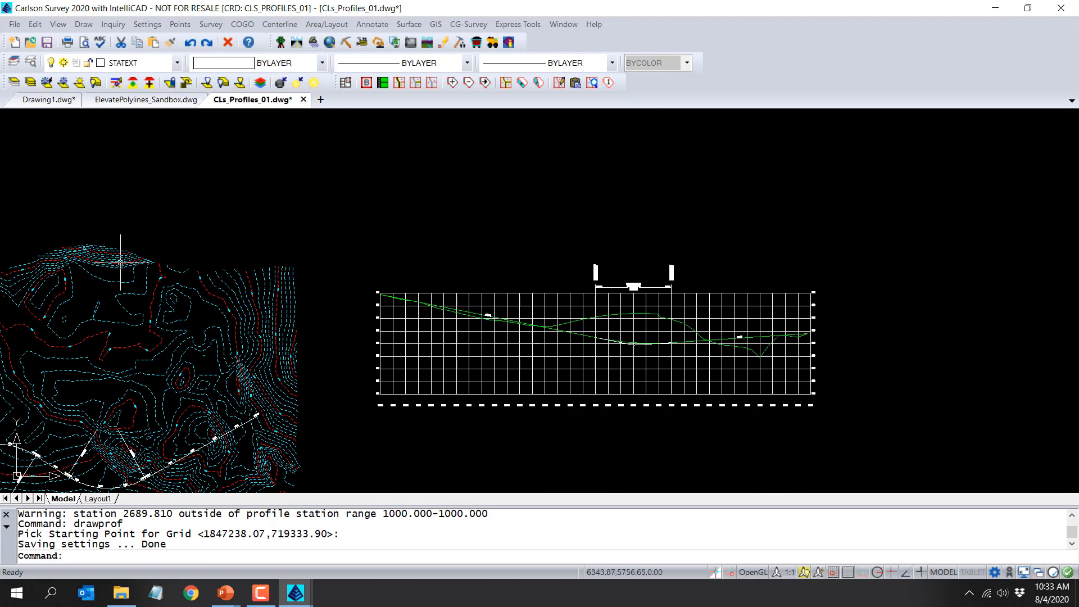
click(48, 43)
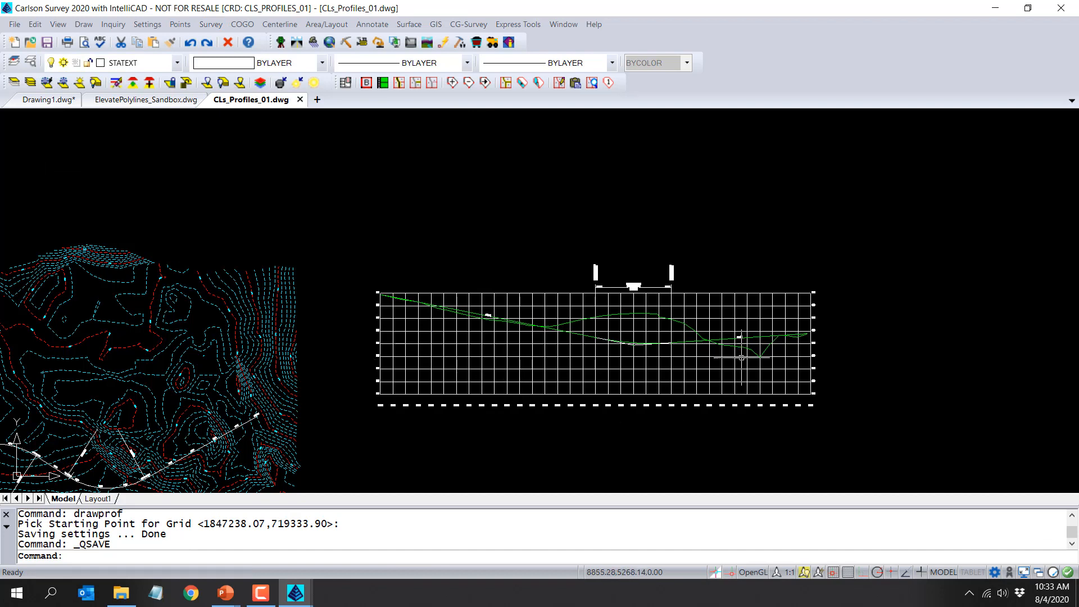
Start Input-Edit Profile File with a new profile file named CL1_STORM.
click(424, 24)
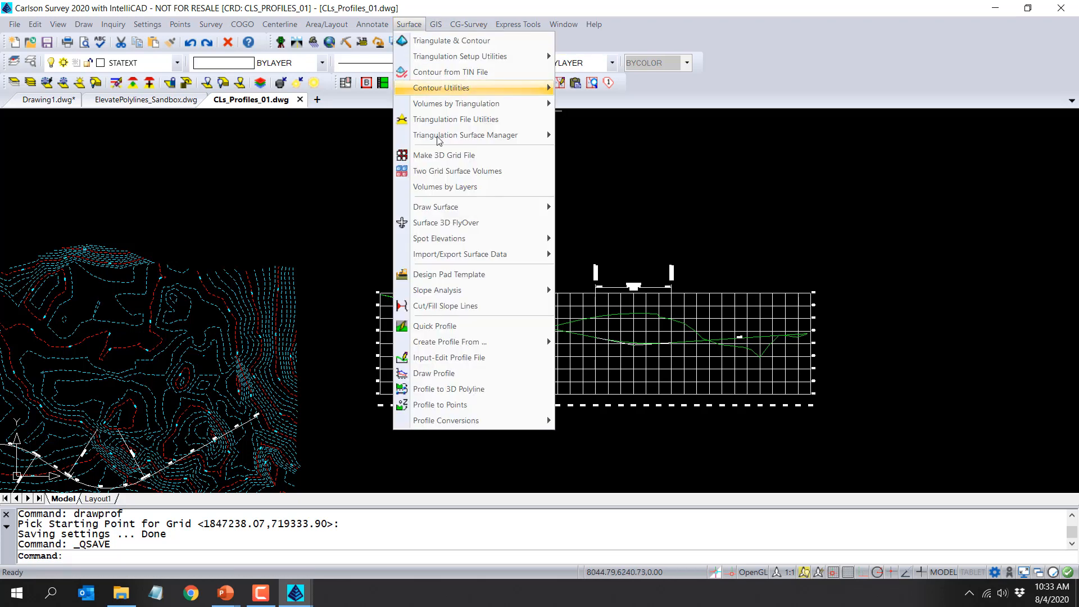
click(479, 358)
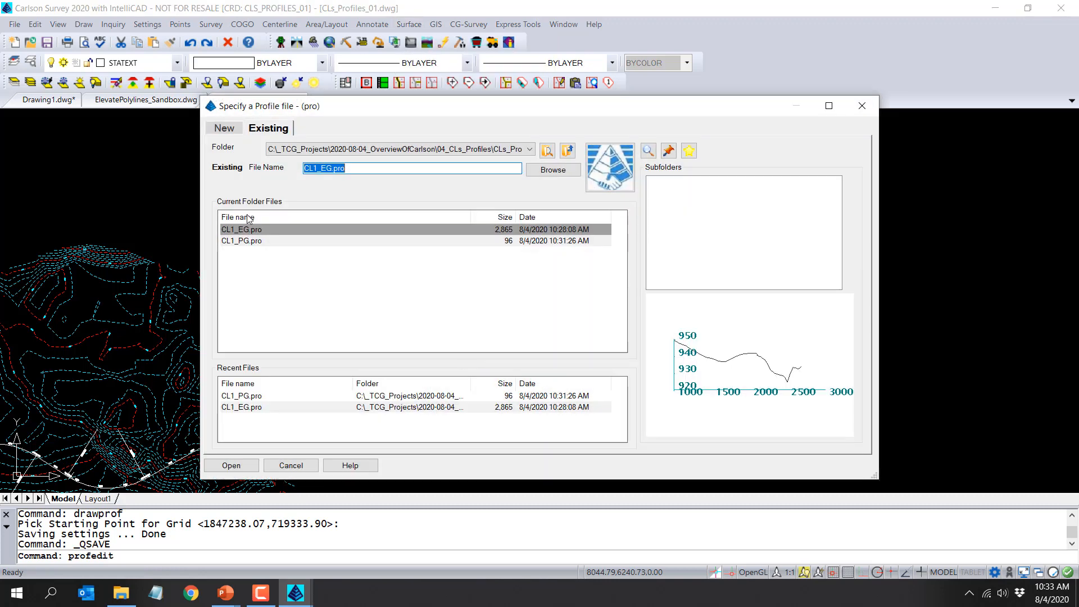
click(229, 128)
drag(304, 168, 539, 137)
text(STORM)
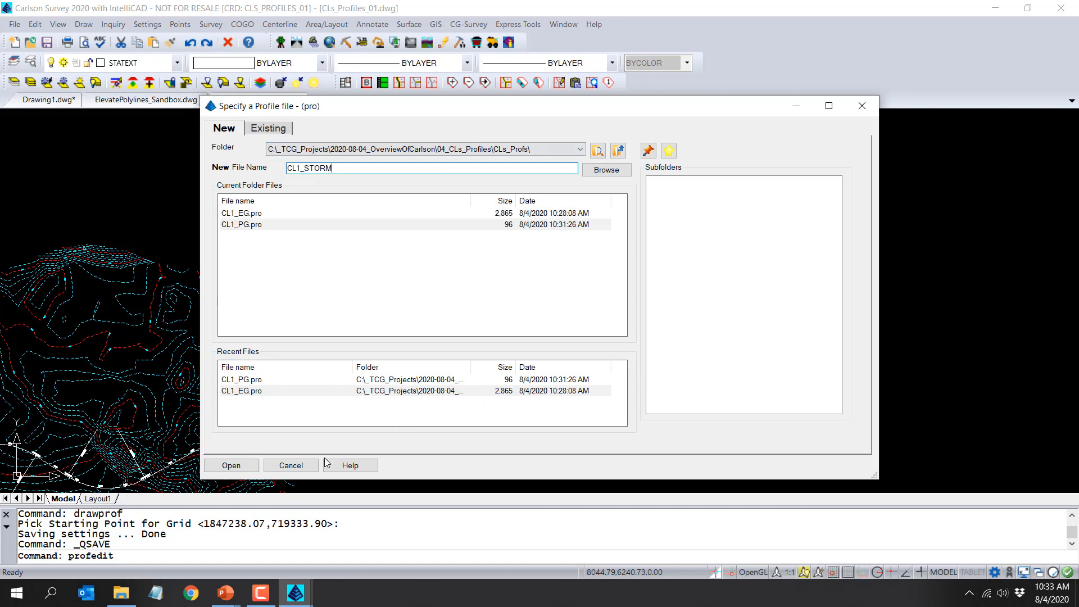
click(234, 472)
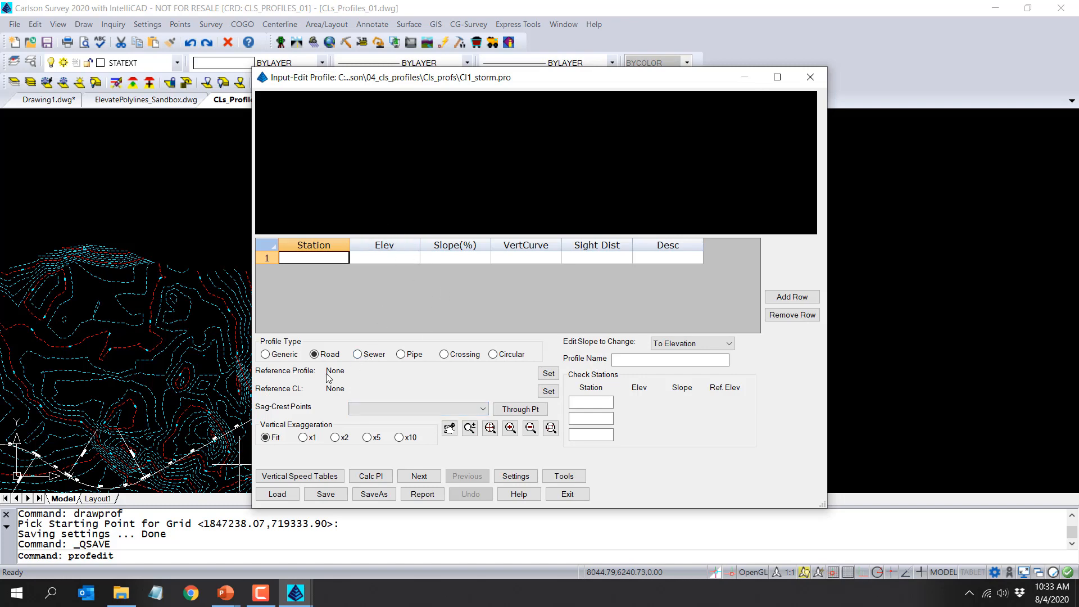
Set CL1_PG.pro as the reference profile for the storm profile.
click(550, 374)
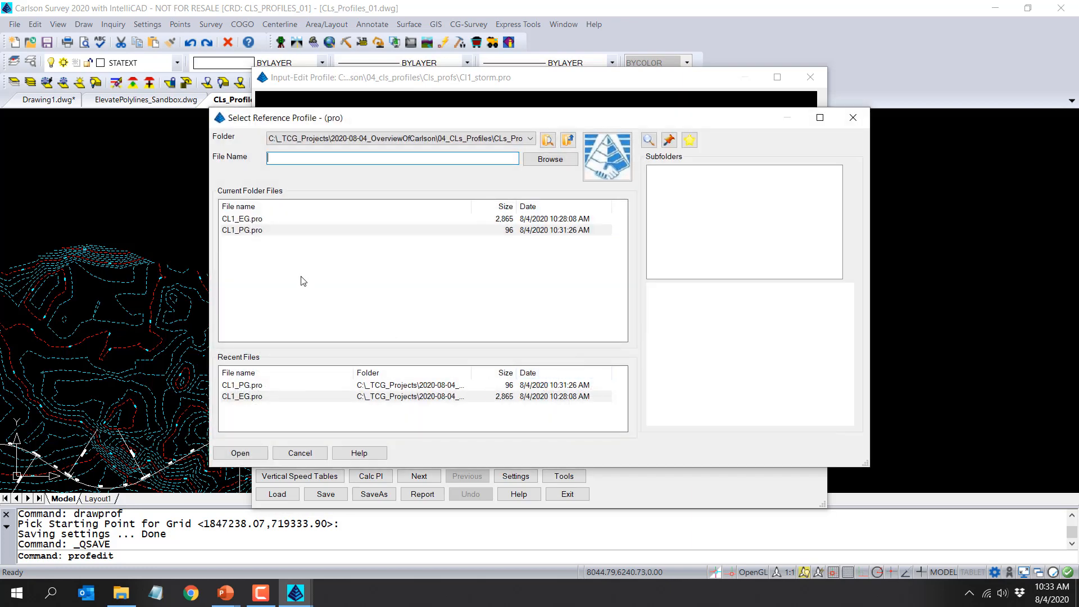
click(261, 232)
click(241, 454)
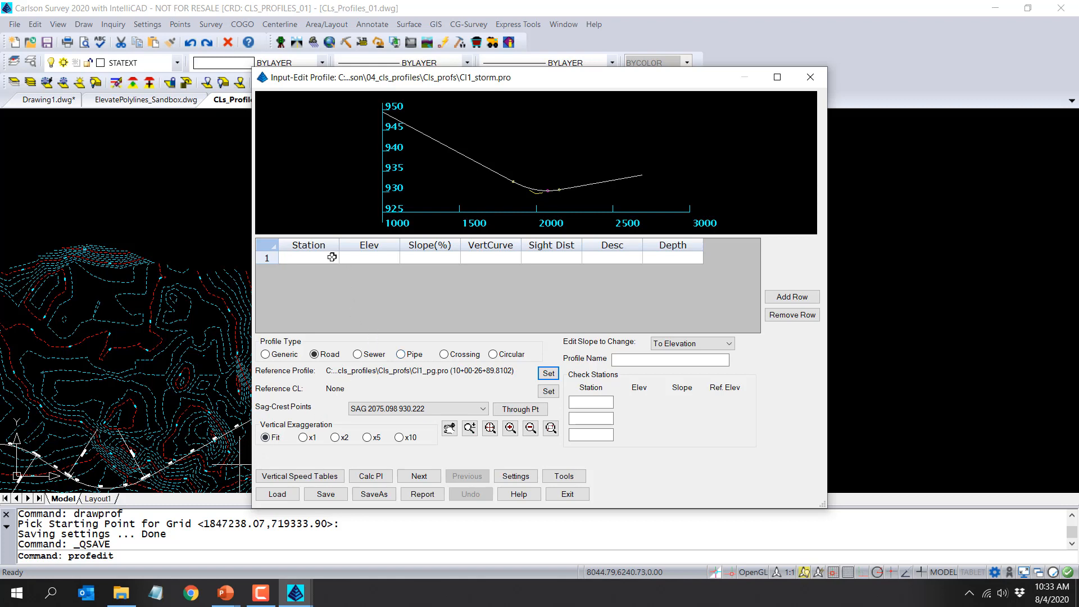
Enter 1600, 2000 and 2250 as the three check stations to get their reference elevations.
click(583, 403)
text(1600)
key(Return)
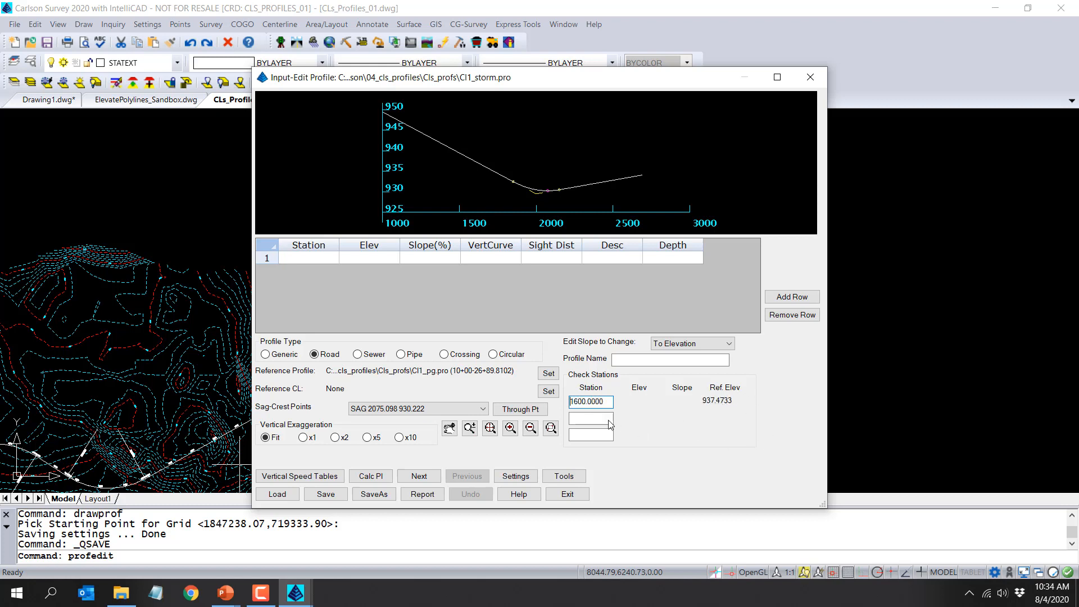
click(594, 416)
text(2000)
key(Return)
click(576, 435)
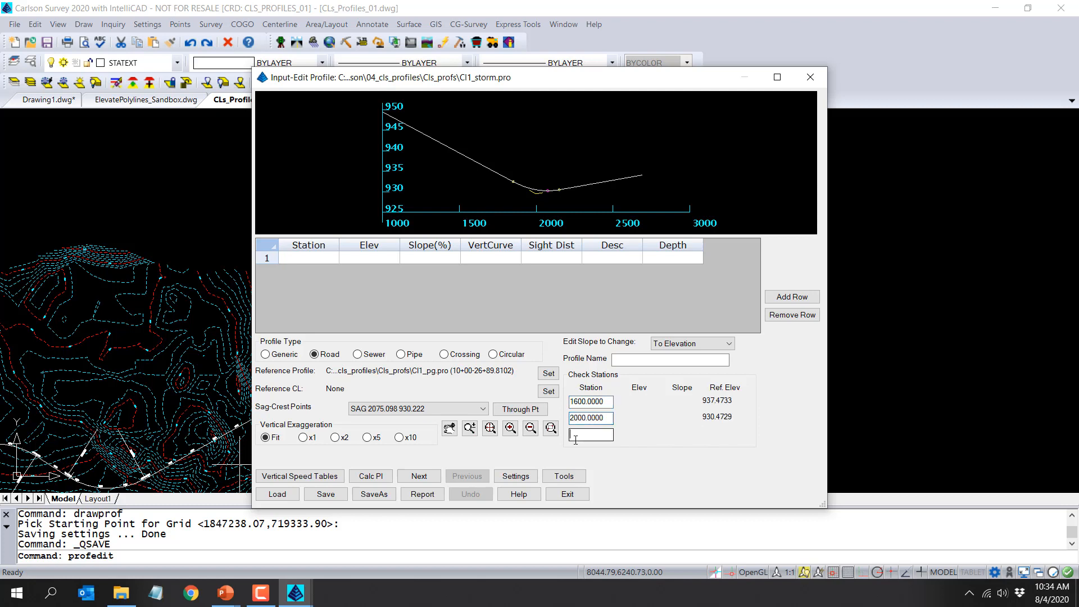
text(2250)
key(Return)
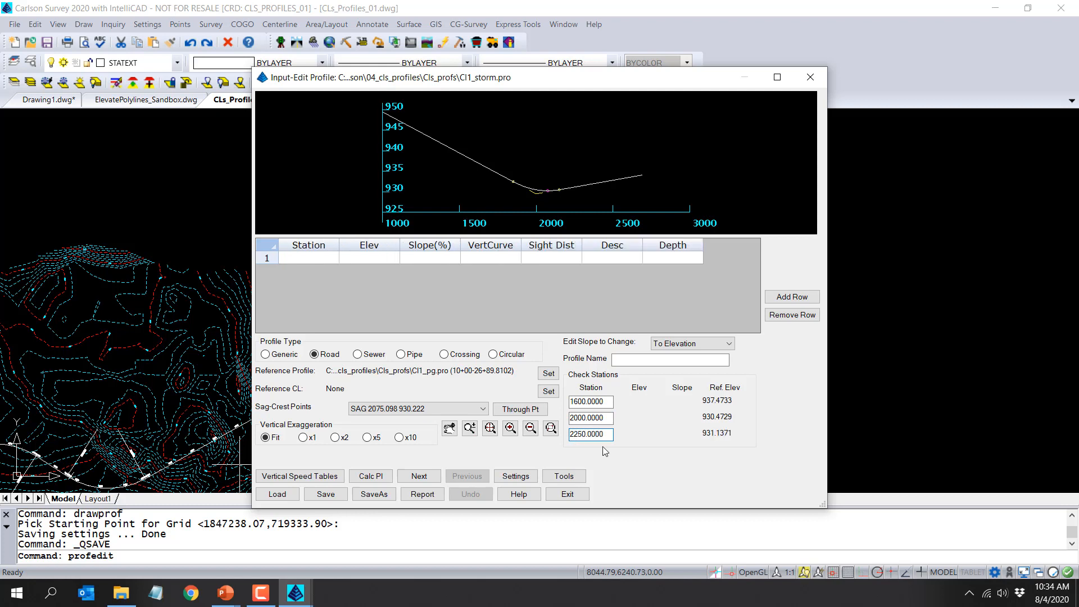
Enter 1600 as the first station and change the profile type to Sewer.
click(314, 257)
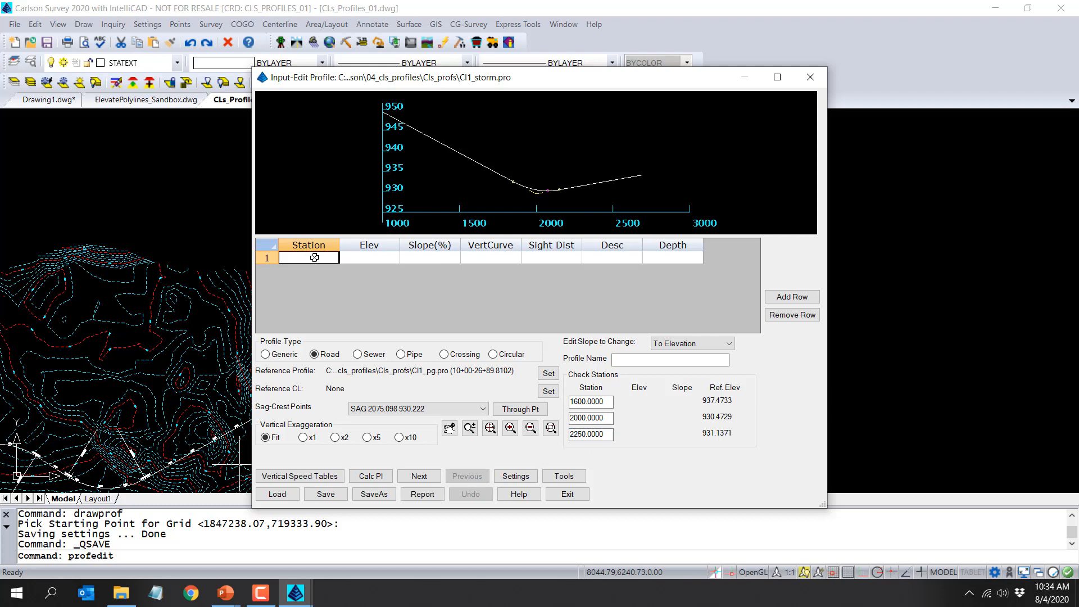
text(1600)
key(Tab)
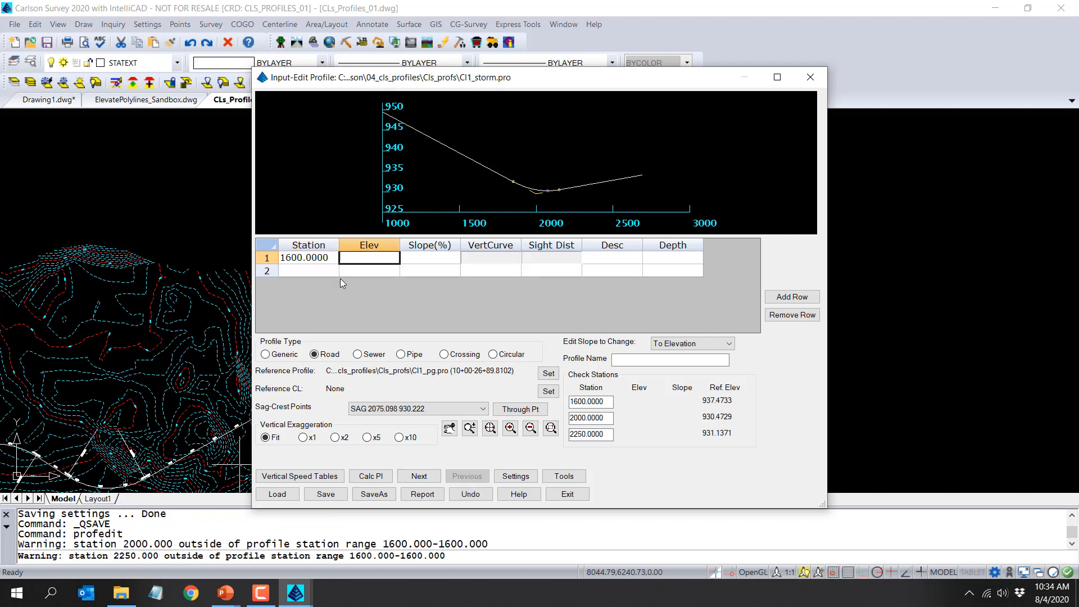
click(358, 354)
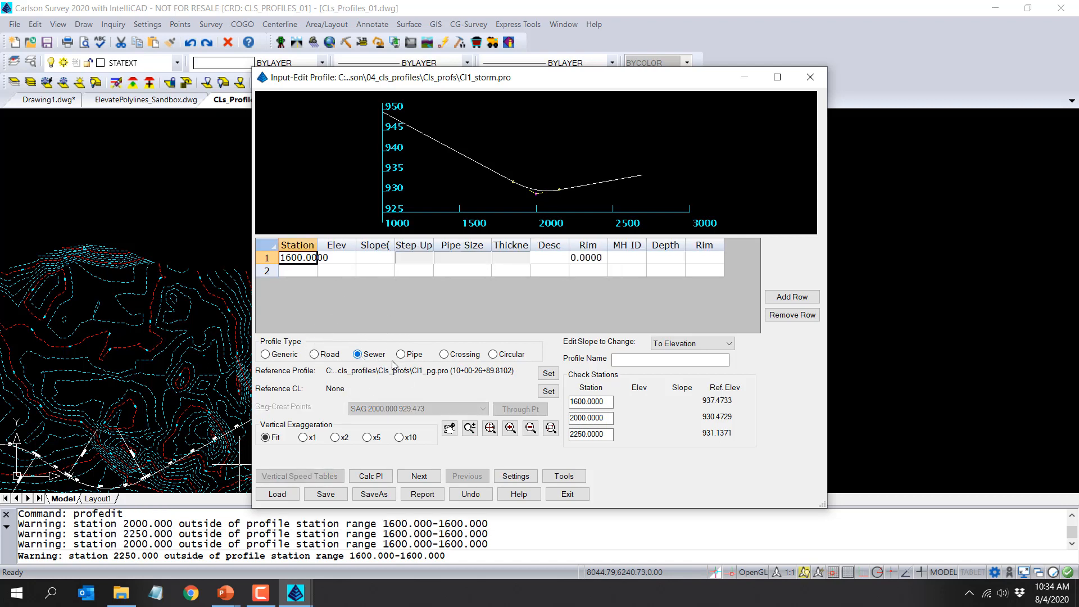
Give station 1600 a rim elevation of 937.47, manhole ID MH 1 and a depth of 6.
click(336, 257)
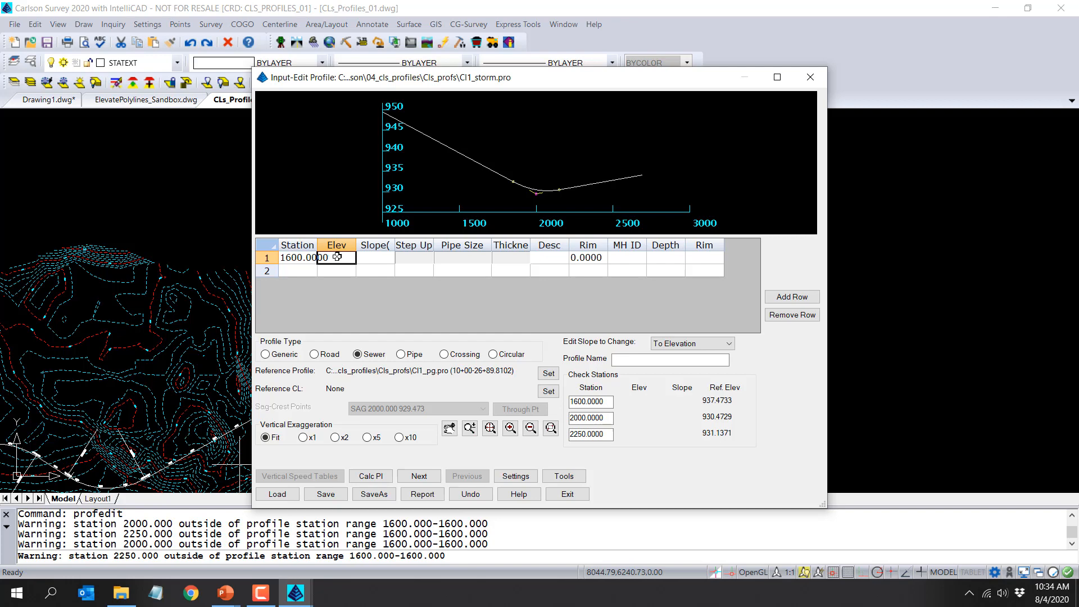
click(593, 258)
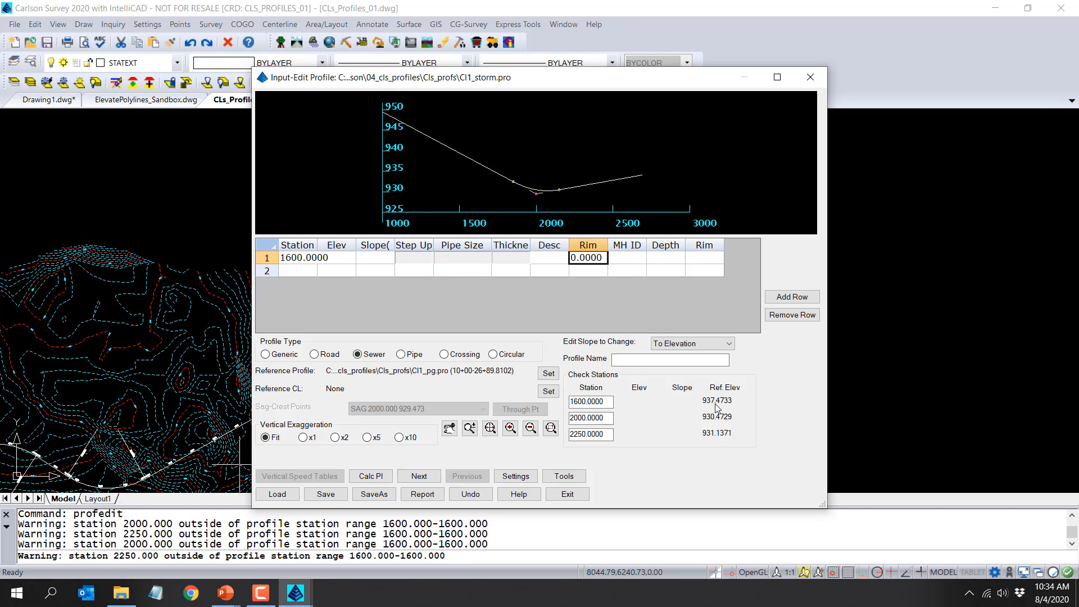
text(937.47)
key(Tab)
text(MH 1)
key(Tab)
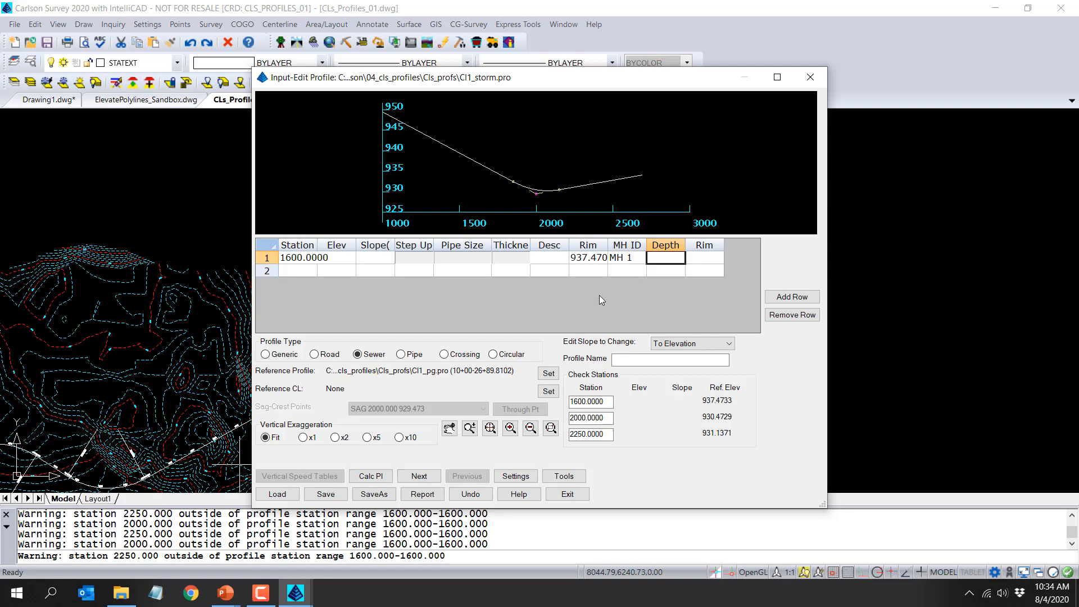
text(6)
key(Tab)
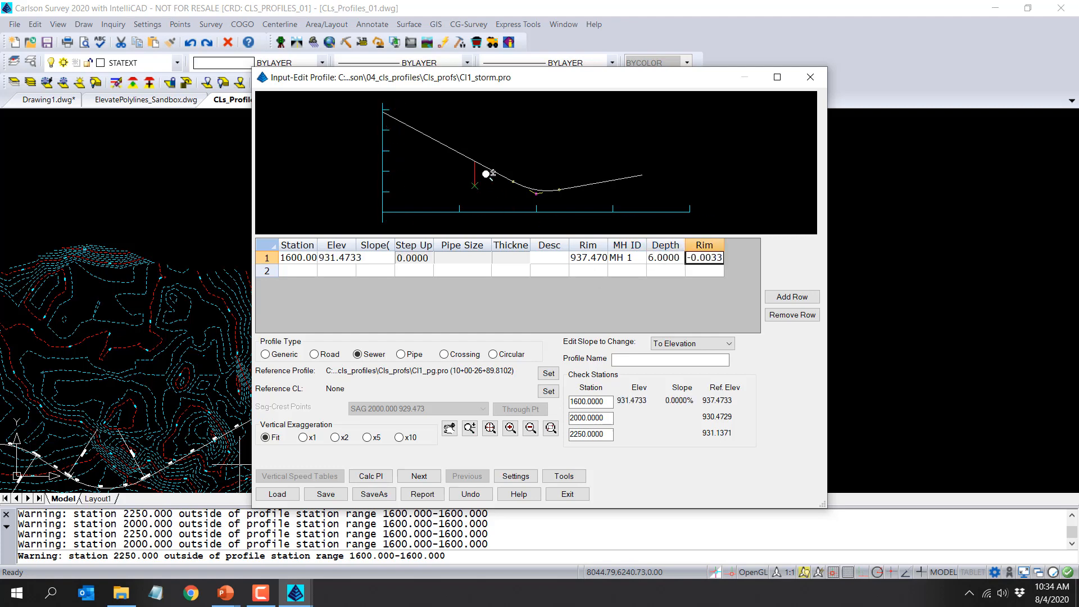
Add station 2000 as the second row with a rim elevation of 930.47.
click(309, 269)
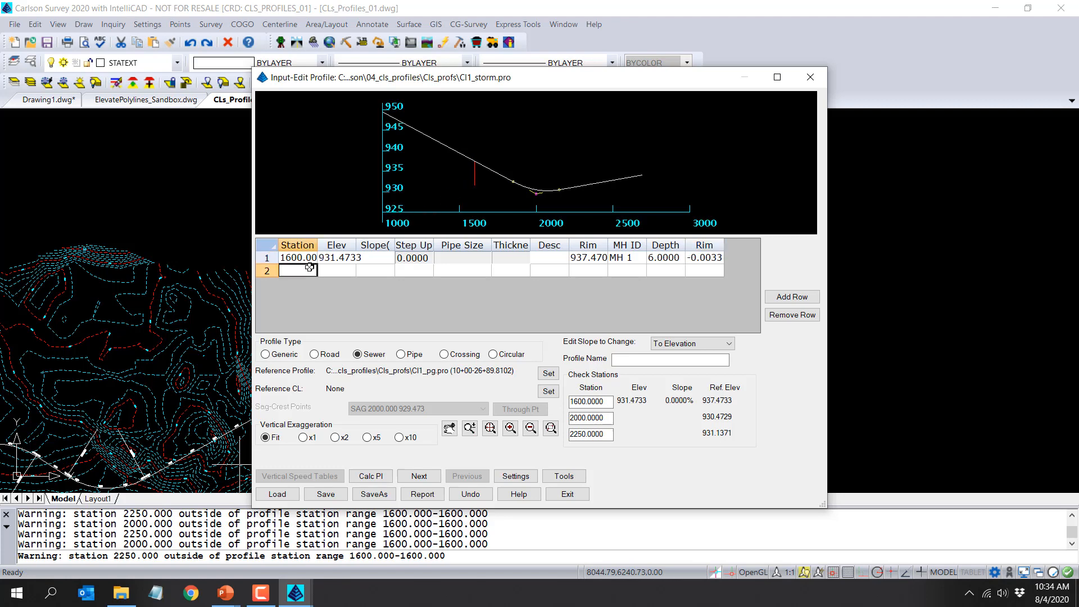
text(2000)
key(Tab)
key(Tab)
key(Tab)
key(Tab)
key(Tab)
key(Tab)
key(Tab)
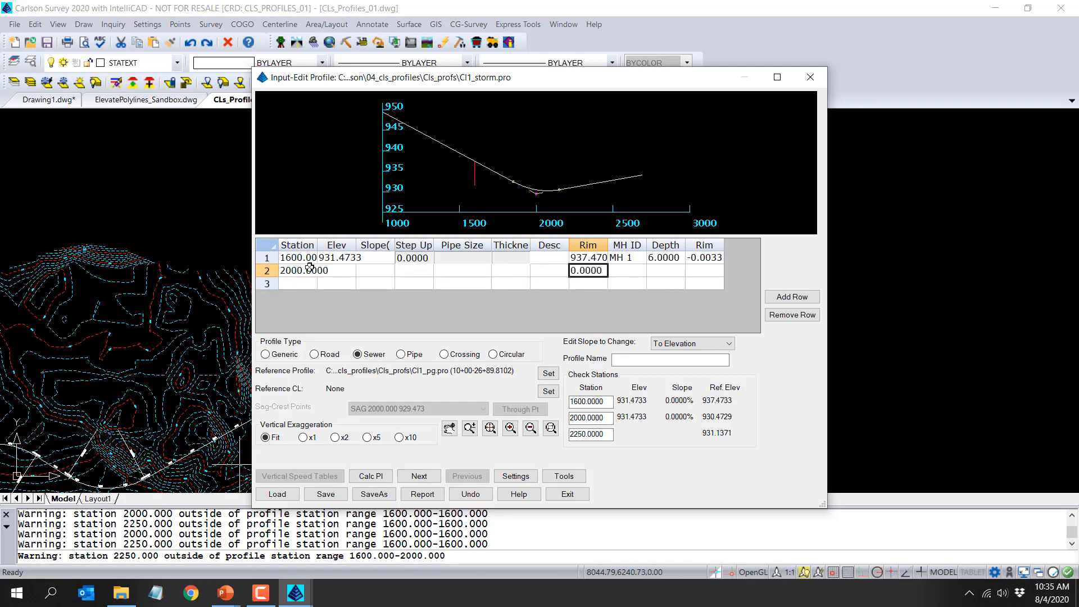
text(930.47)
key(Tab)
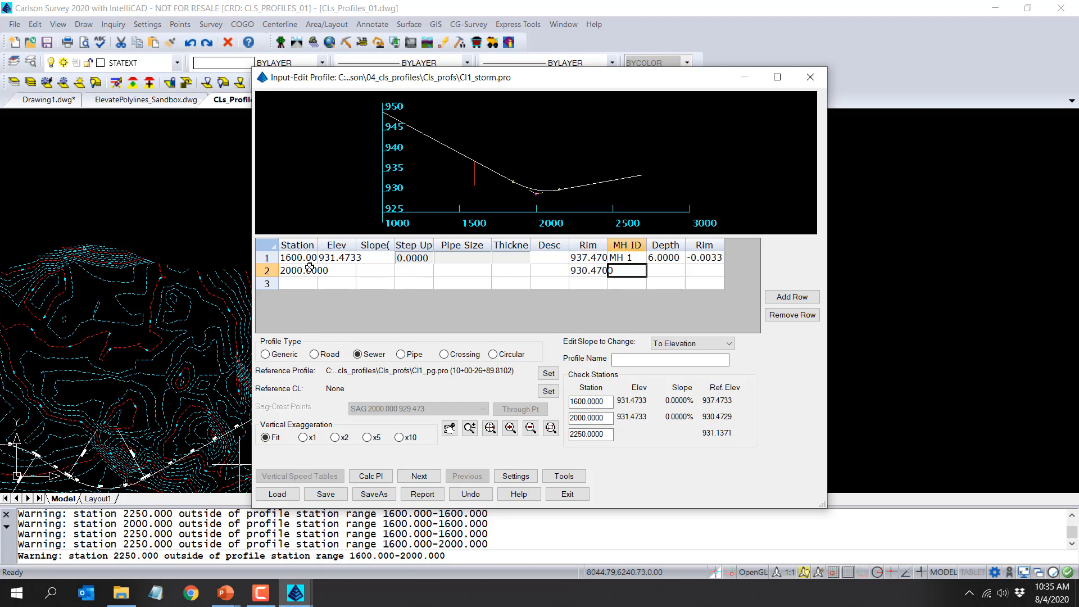
Give station 2000 the manhole ID MH 2 and a depth of 6.
text(MH2)
key(BackSpace)
text(2)
key(Tab)
text(6)
key(Tab)
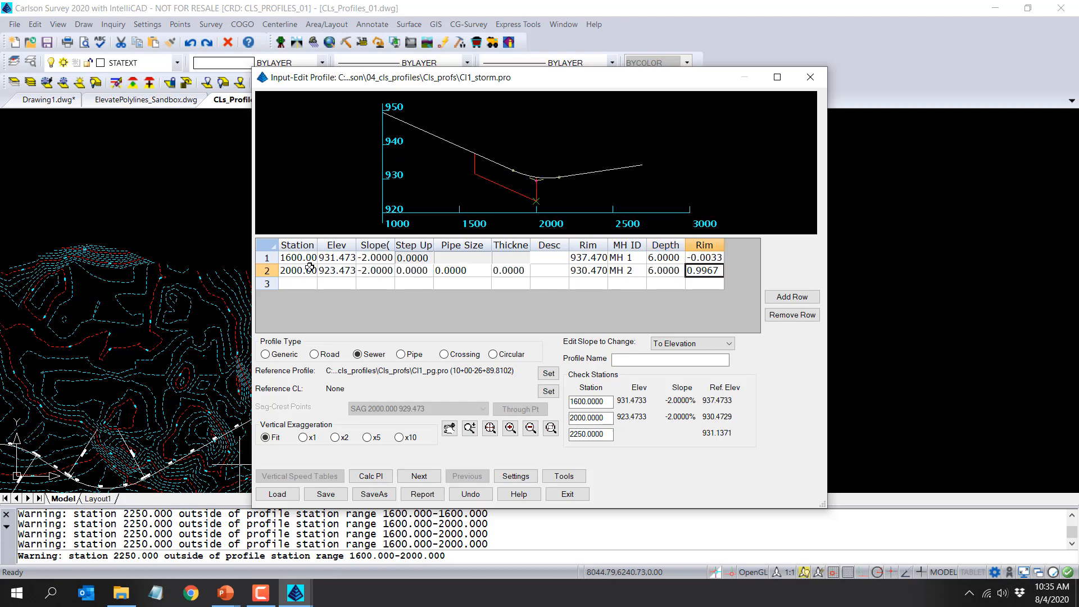
Add station 2250 as the third row with a rim elevation of 931.14.
key(Tab)
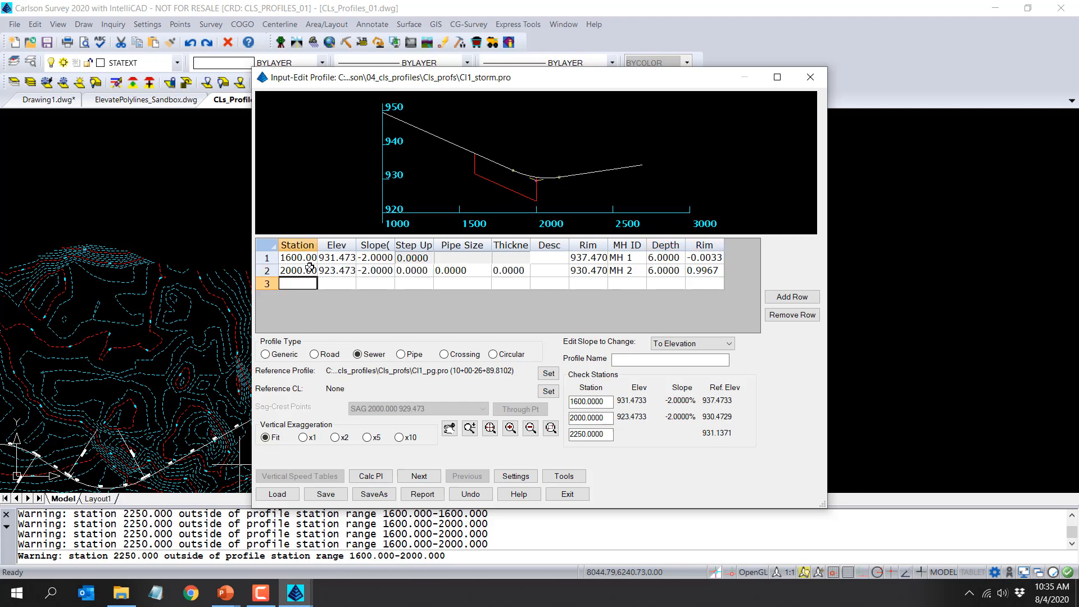
text(2250)
key(Tab)
key(Tab)
key(Tab)
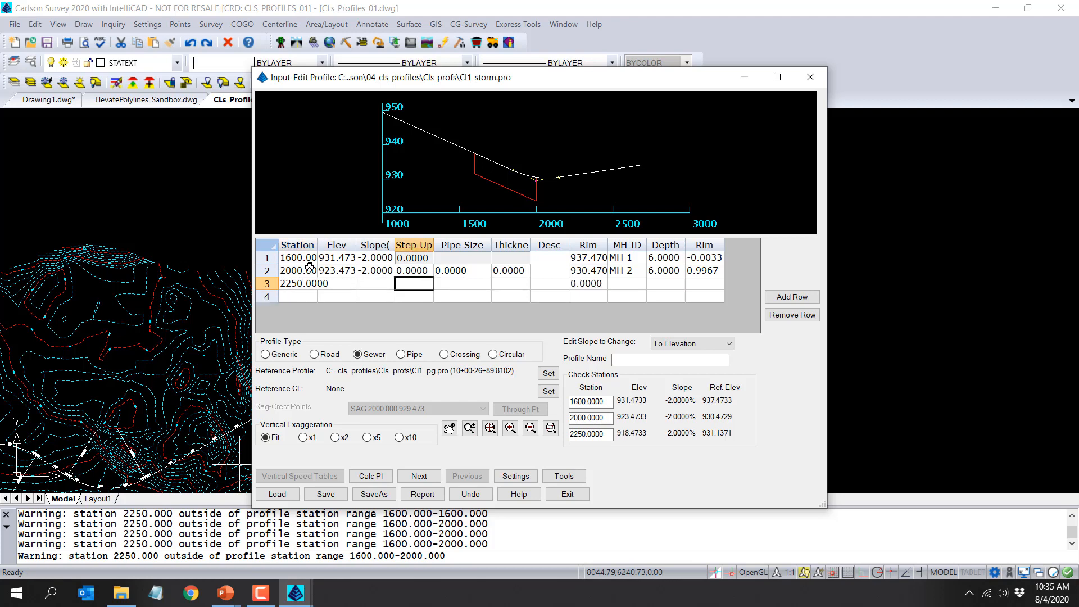
key(Tab)
key(Tab)
key(Tab)
key(Tab)
text(931.14)
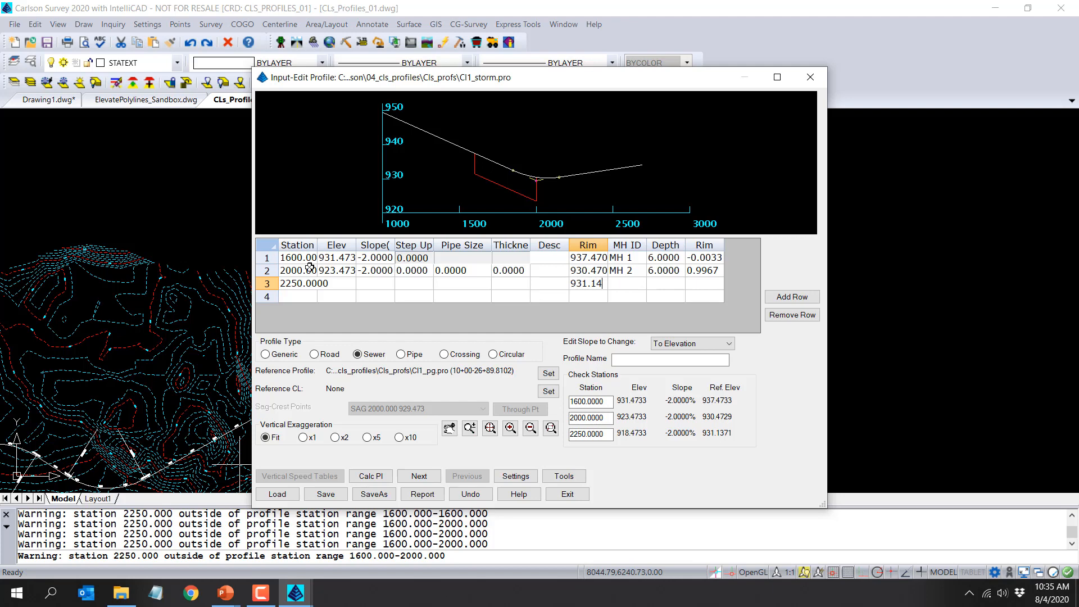
Give station 2250 the manhole ID MH 3 and a depth of 6.
key(Tab)
text(MH 3)
key(Tab)
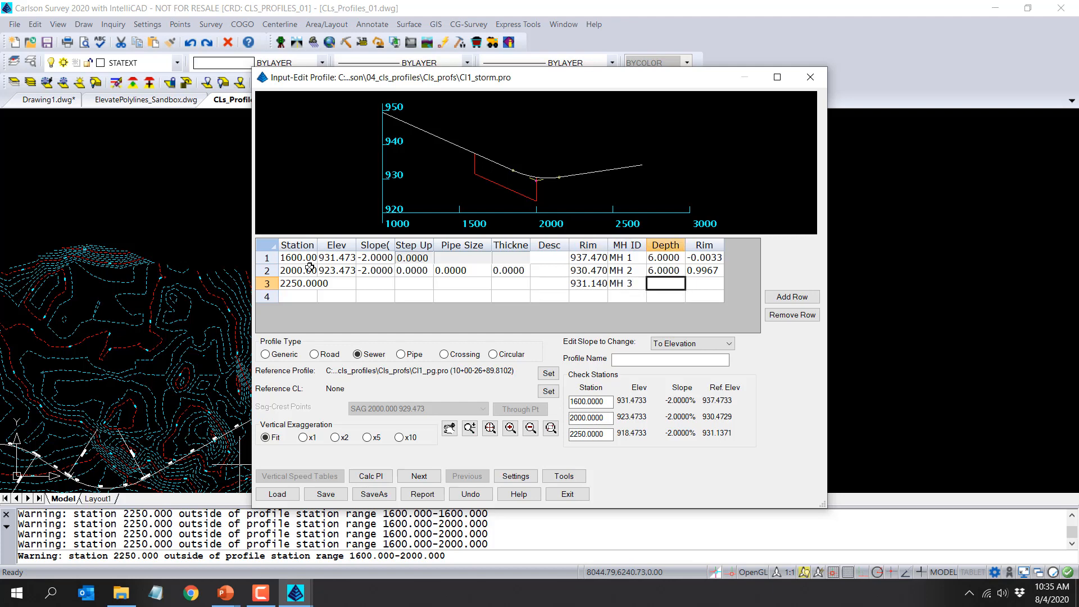
text(6)
key(Tab)
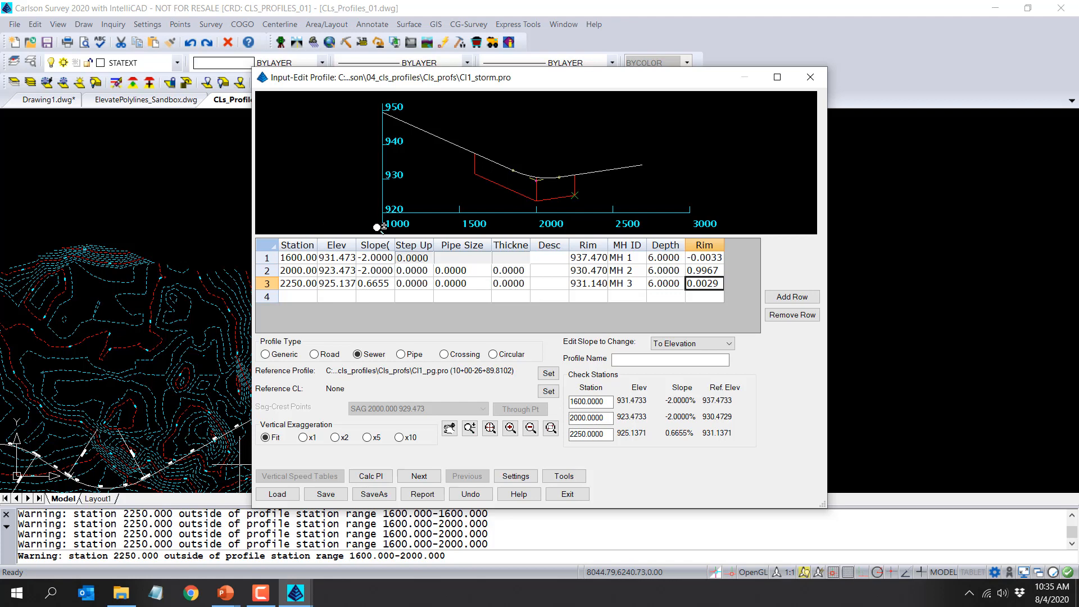
Give the pipe at station 2000 a size of 18 and the description RCP.
click(455, 271)
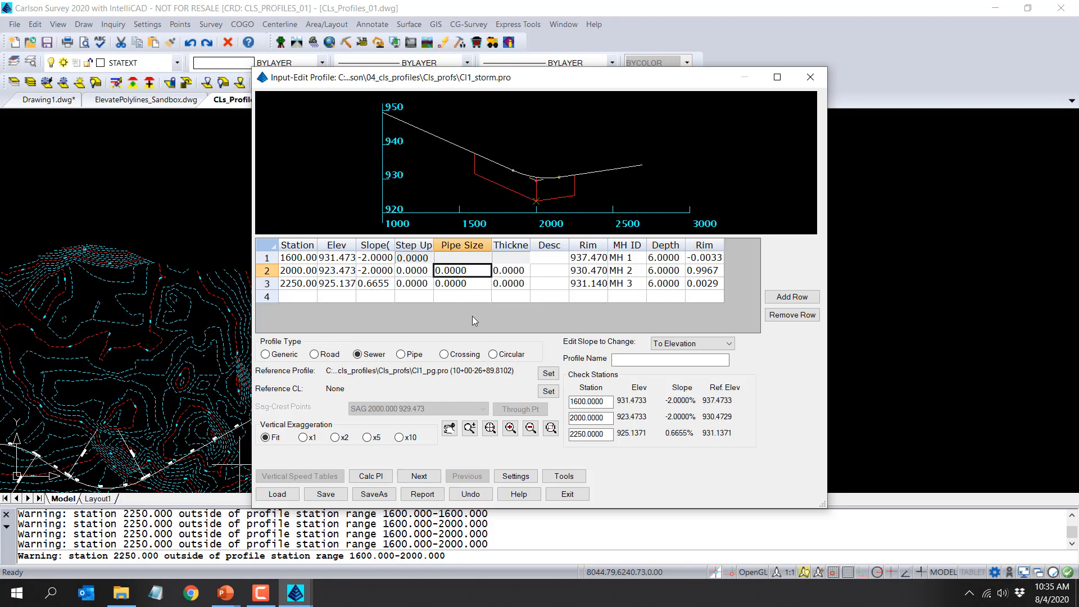
text(18)
key(Tab)
key(Tab)
text(RCP)
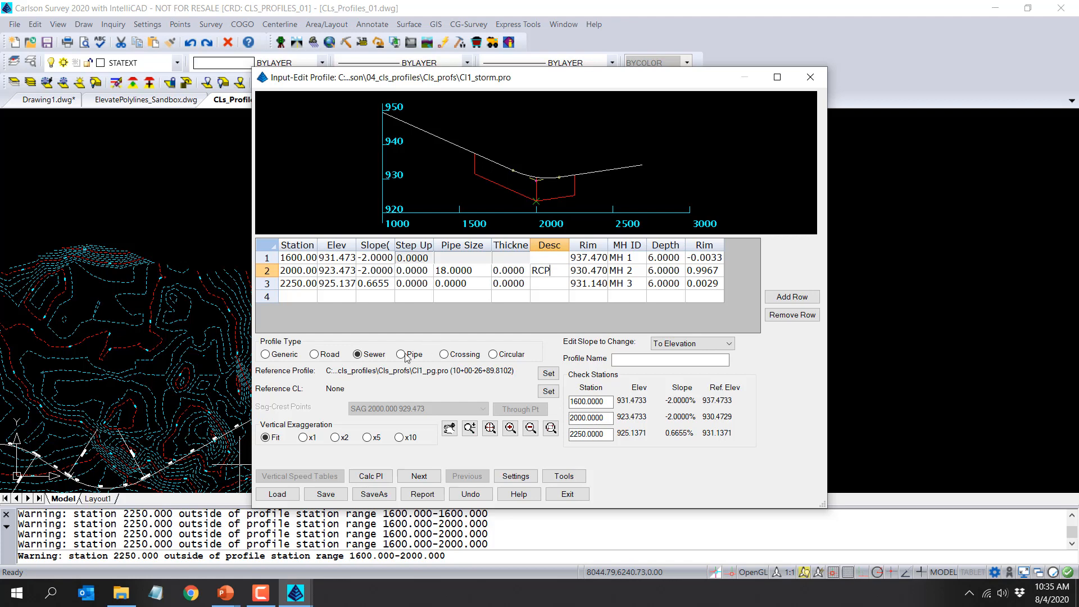
Give the pipe at station 2250 a size of 18 and the description RCP, and save and close the storm profile.
click(453, 284)
text(18)
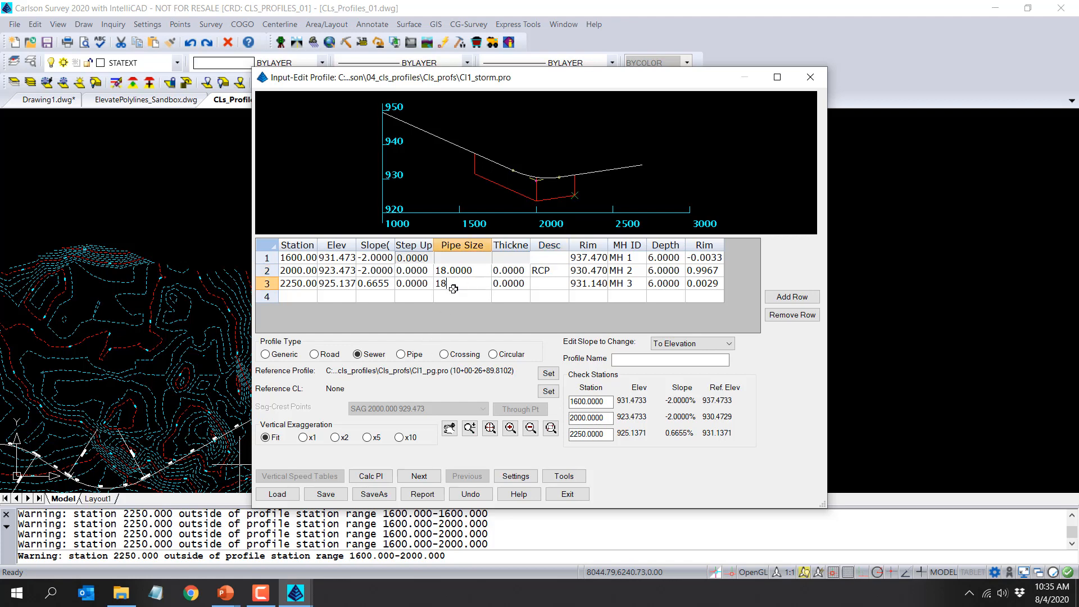
key(Tab)
key(Tab)
text(RCP)
key(Tab)
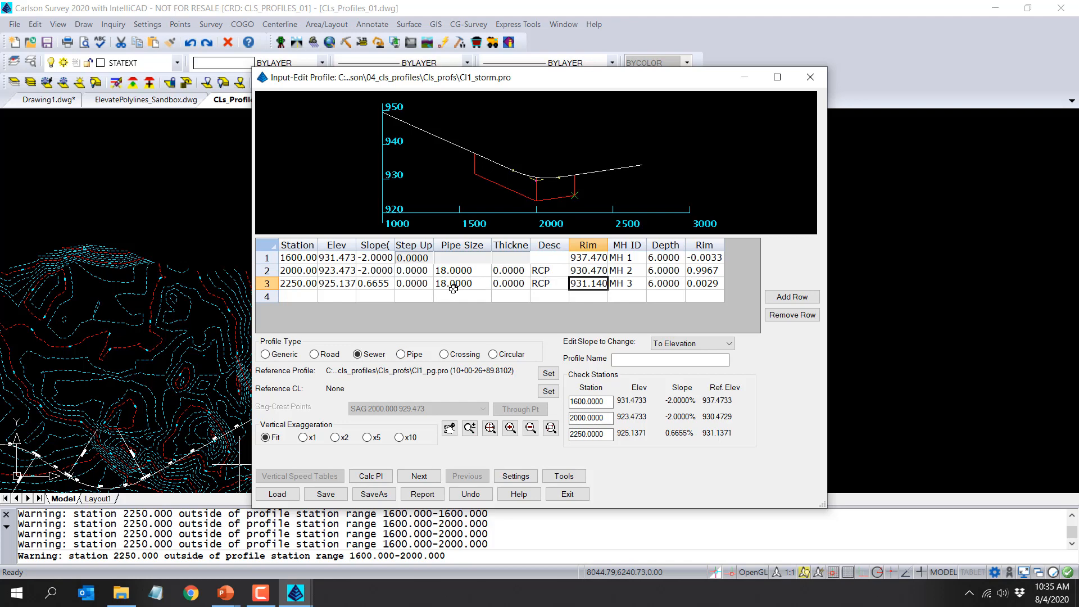
click(325, 495)
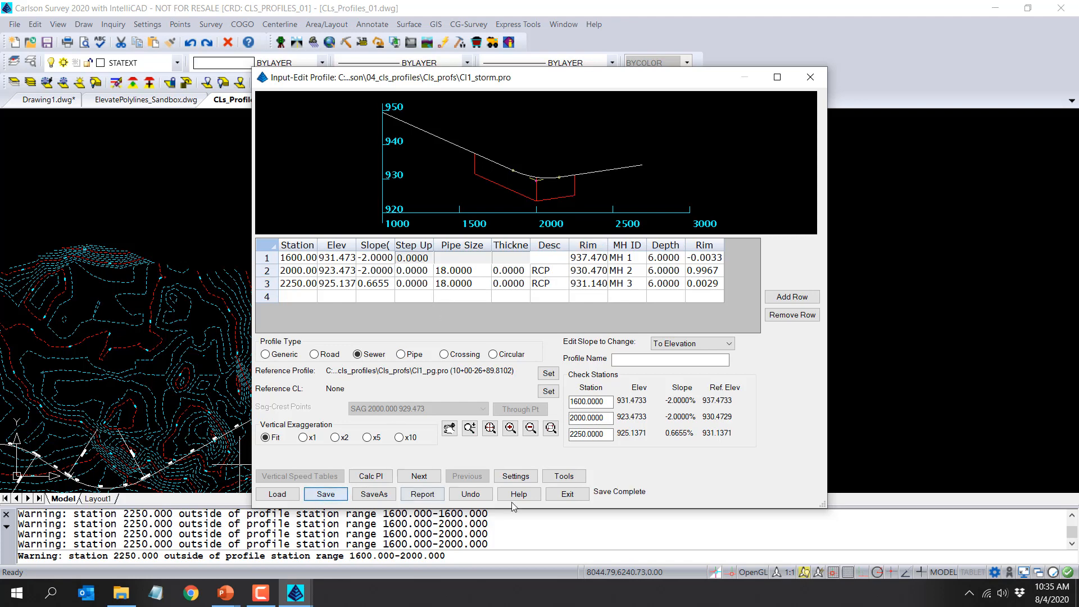
click(568, 494)
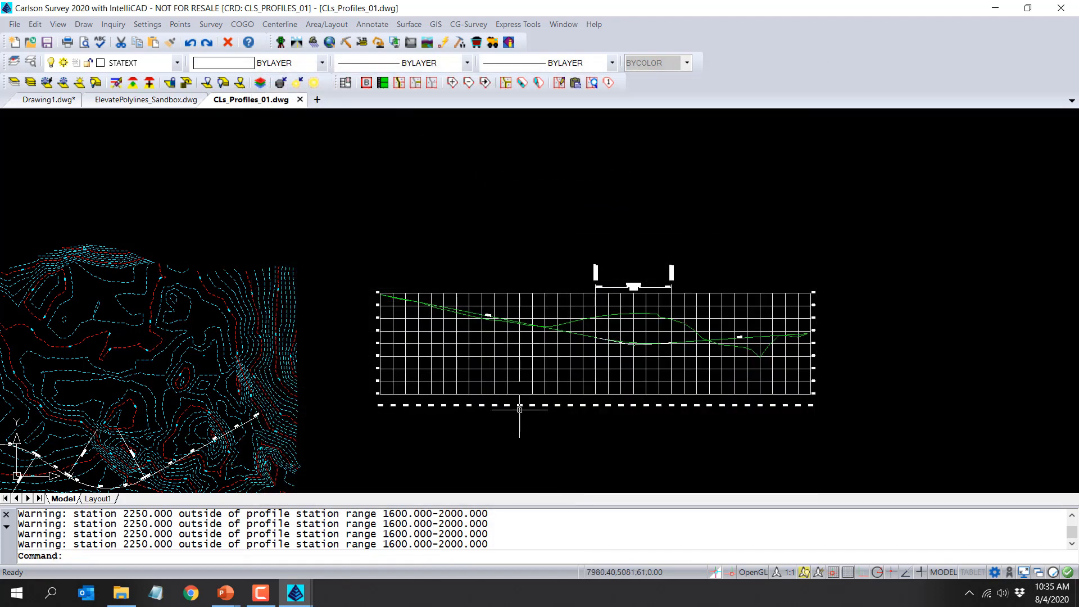
Start a new profile file named CL1_CROSSING in the profile editor.
key(Return)
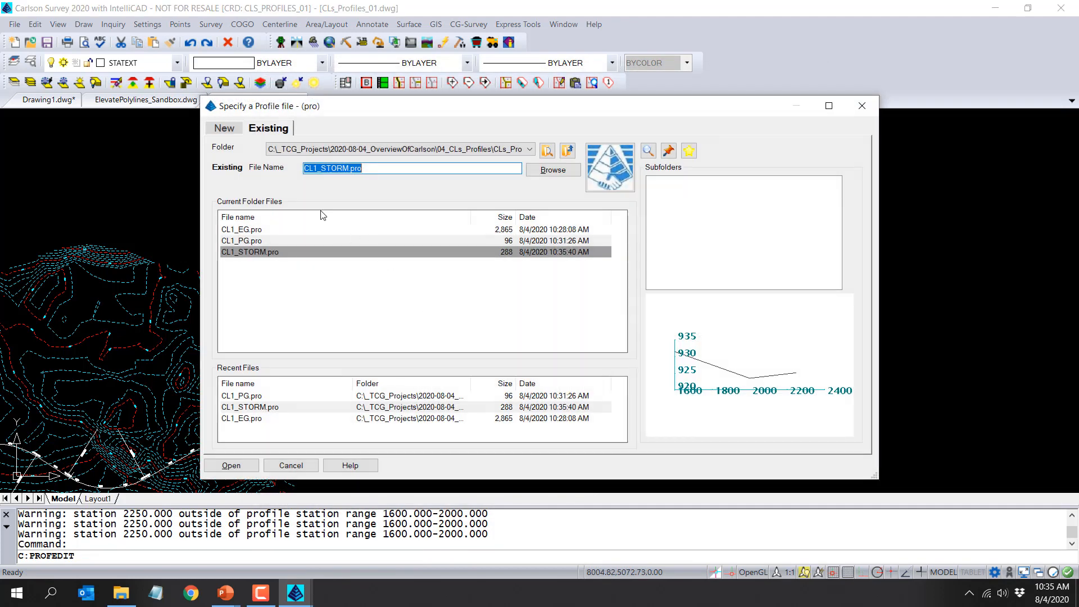
click(224, 128)
text(CL1_CRO)
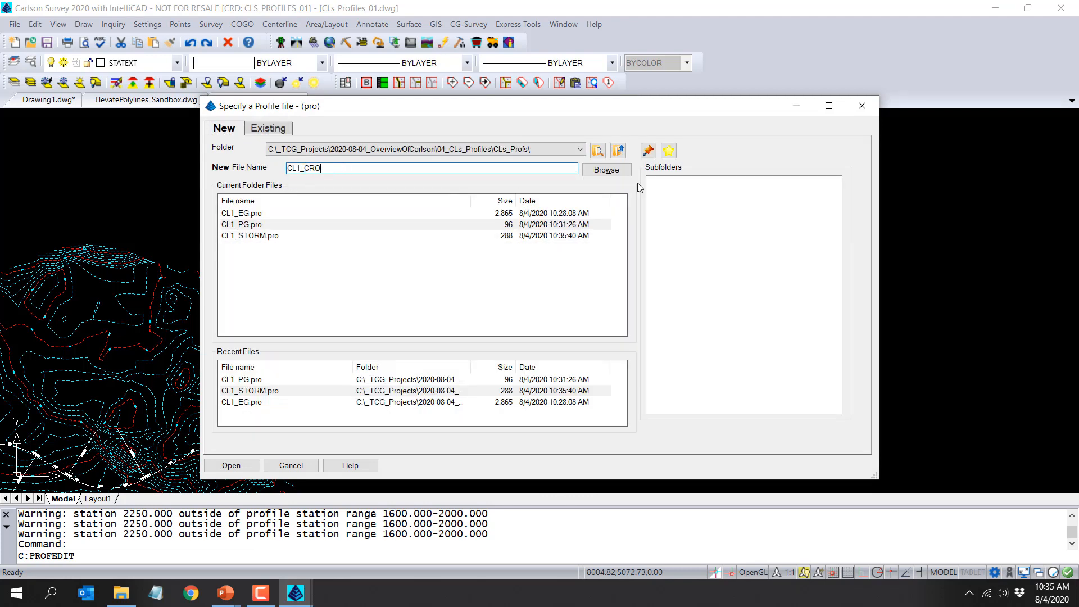
text(SSING)
key(Return)
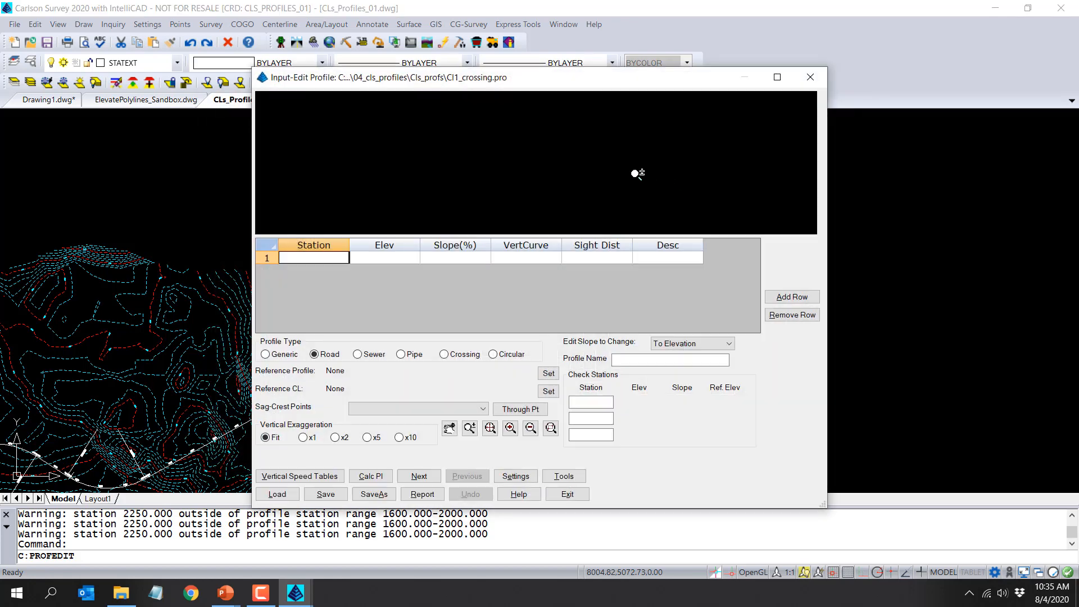
Set the profile type to Crossing and use CL1_PG.pro as the reference profile.
click(462, 355)
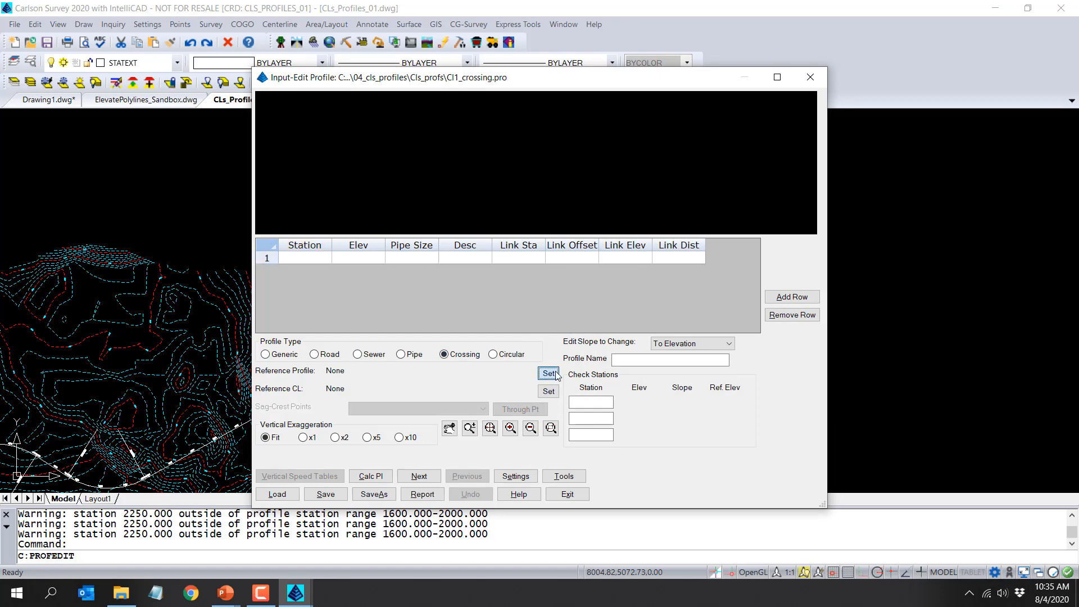
click(548, 374)
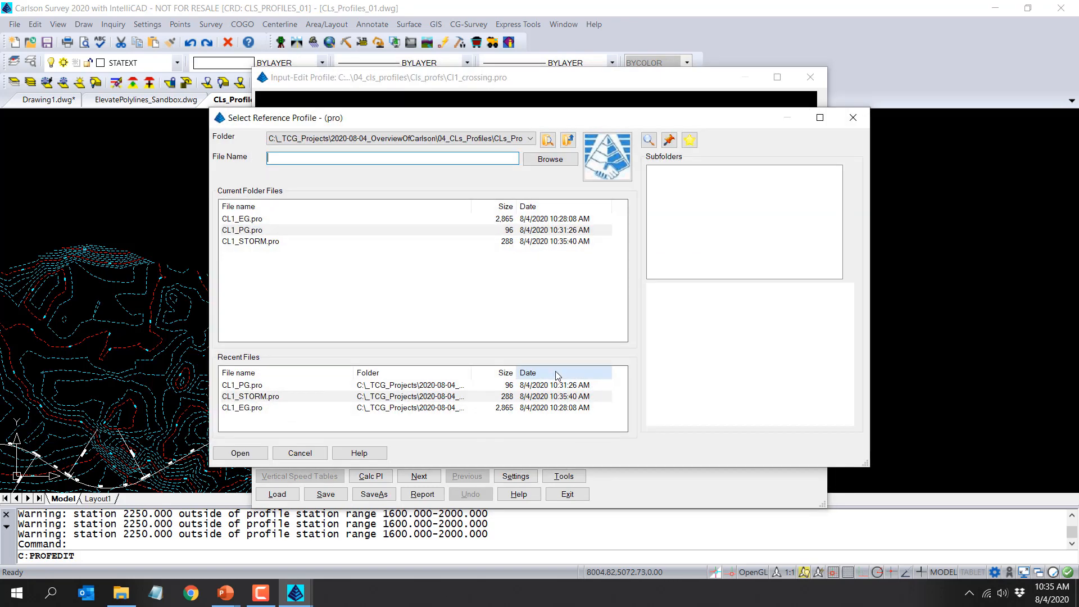
click(264, 230)
click(240, 453)
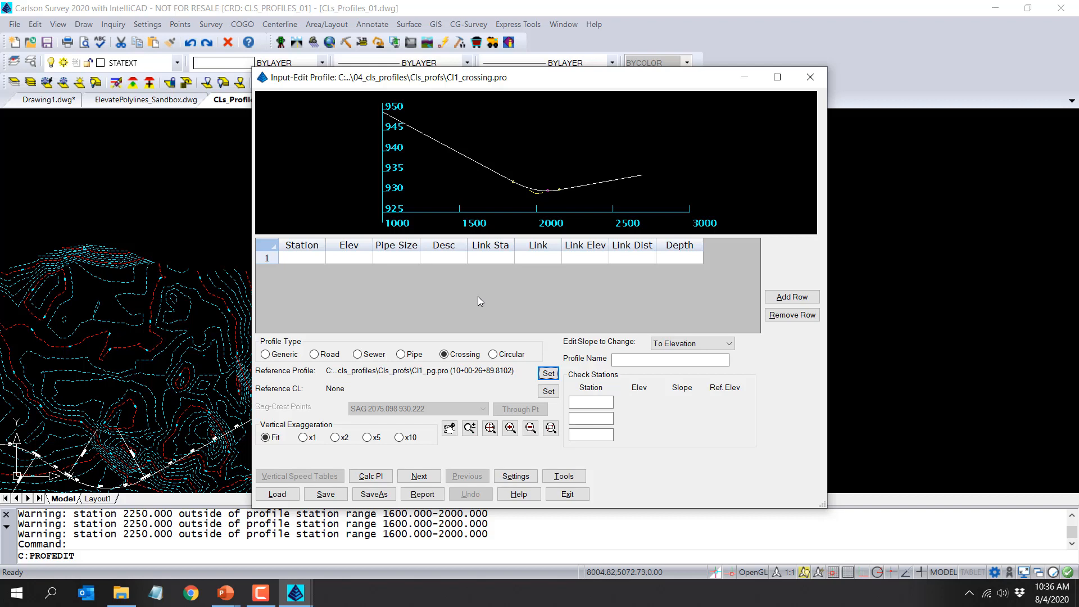
Add a crossing at station 1275, check the reference elevation there, and set the crossing's elevation to 938.6.
click(298, 259)
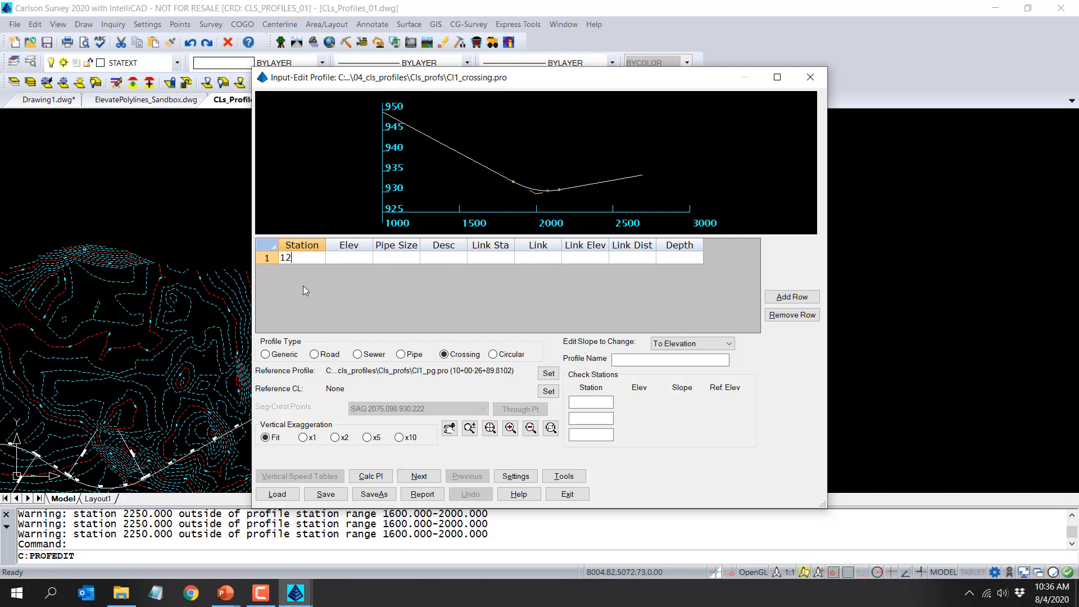
key(Return)
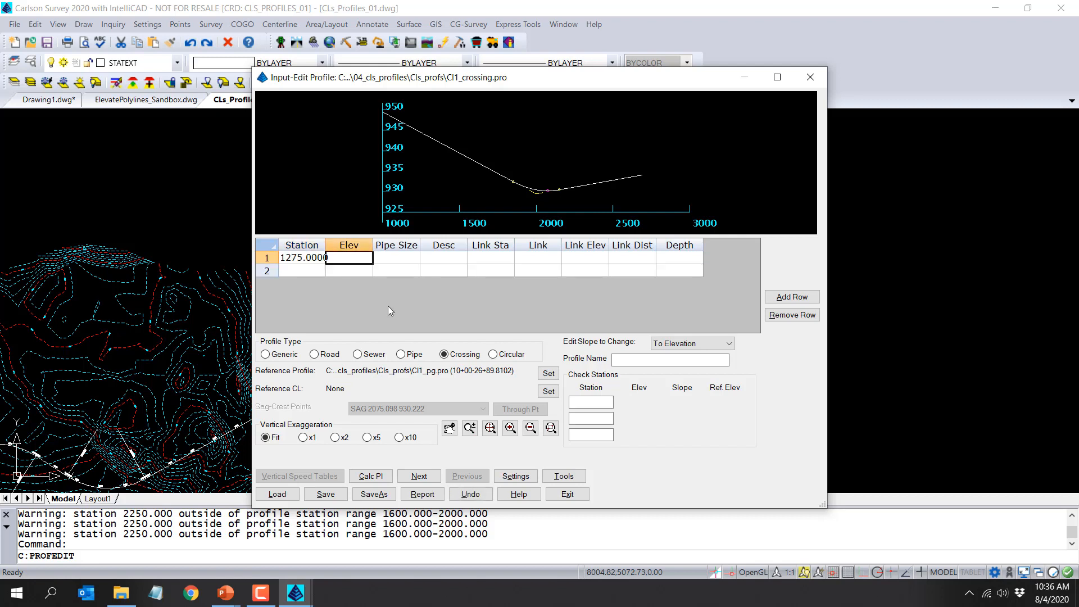
click(587, 403)
text(1275)
key(Return)
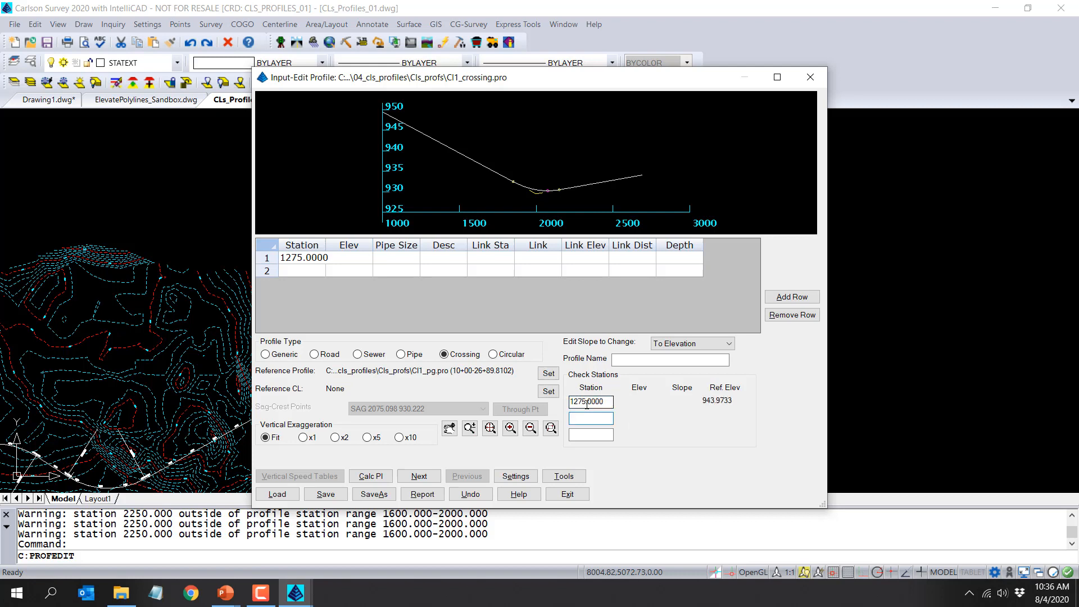
click(366, 259)
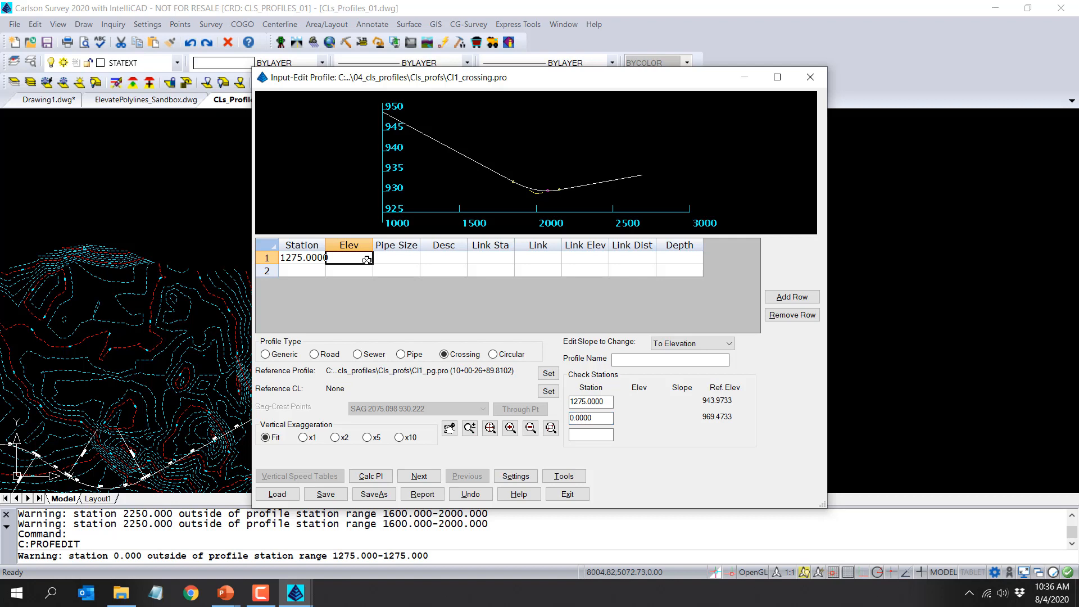
text(938.6)
key(Tab)
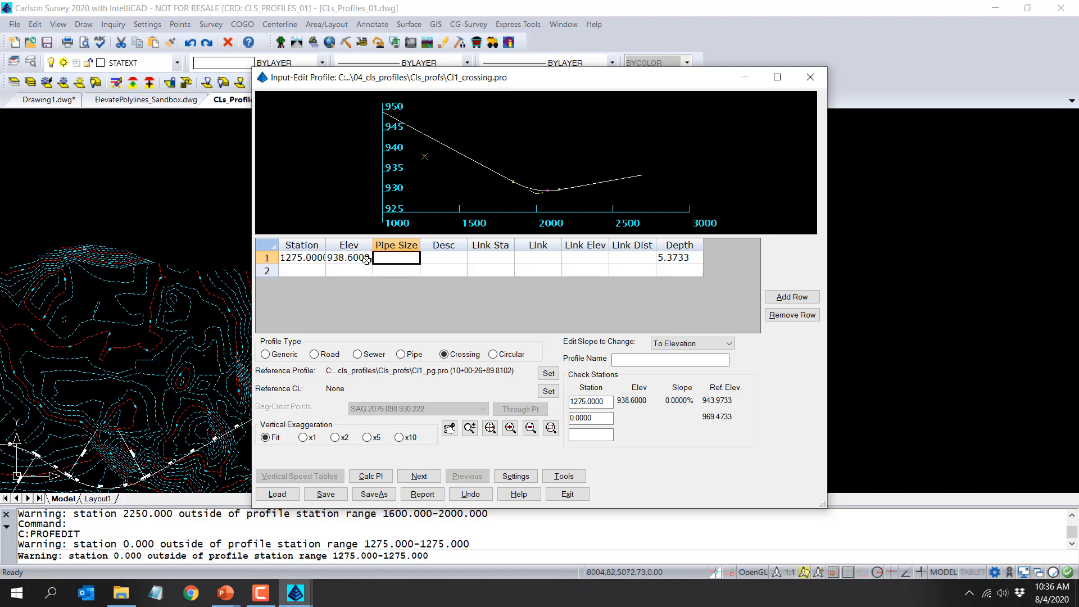
Give the station 1275 crossing a pipe size of 6 and the description WATER, and save and close the profile.
text(6)
key(Tab)
text(WATAR)
key(BackSpace)
key(BackSpace)
text(ER)
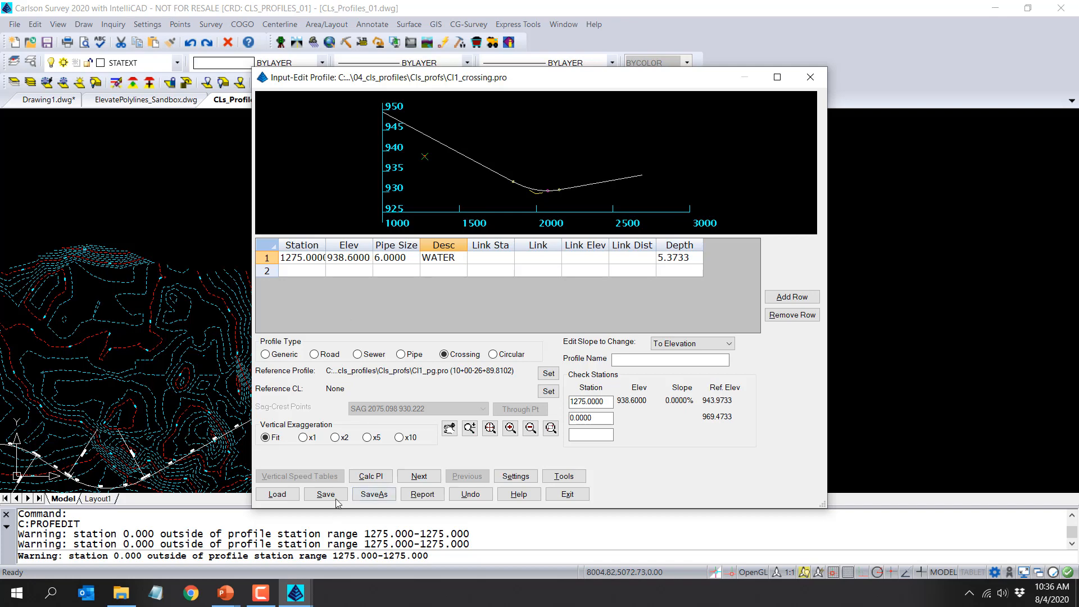
click(336, 498)
click(567, 496)
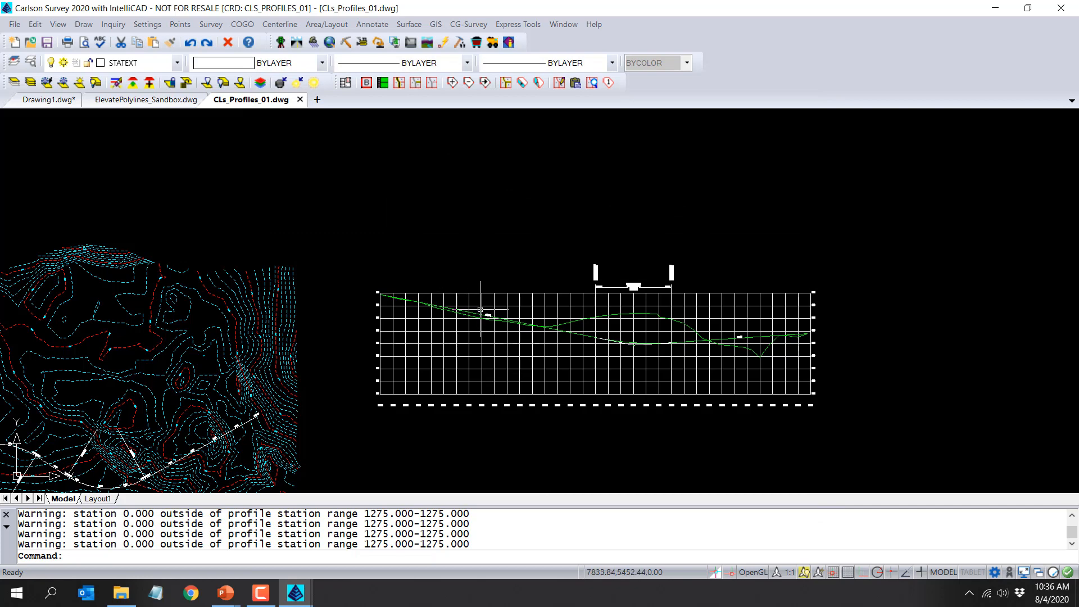
Start Draw Profile and replace the listed profiles with CL1_CROSSING.pro and CL1_STORM.pro.
click(409, 24)
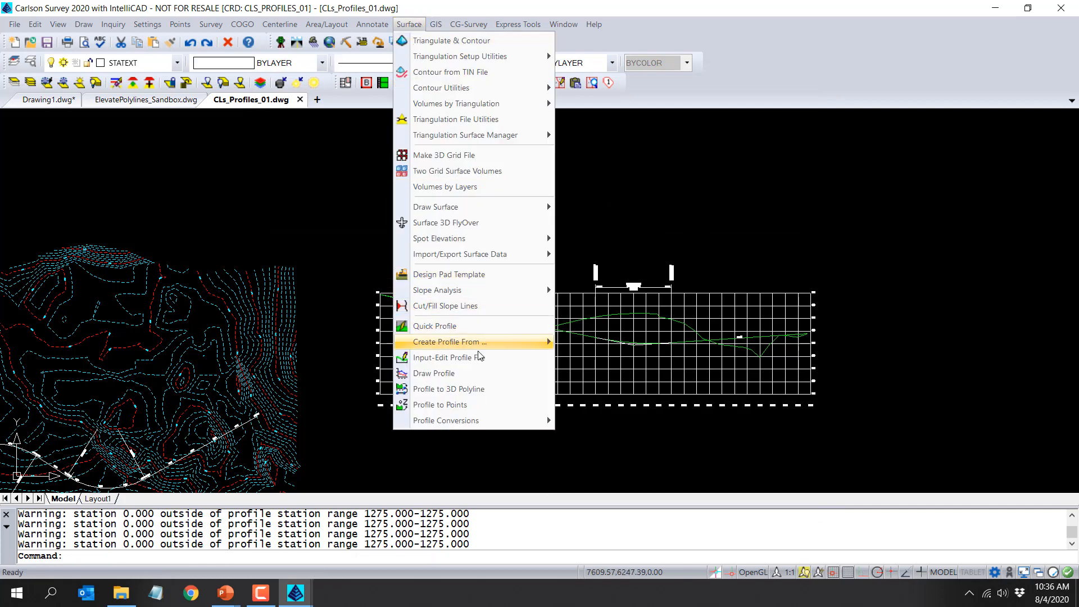
click(484, 370)
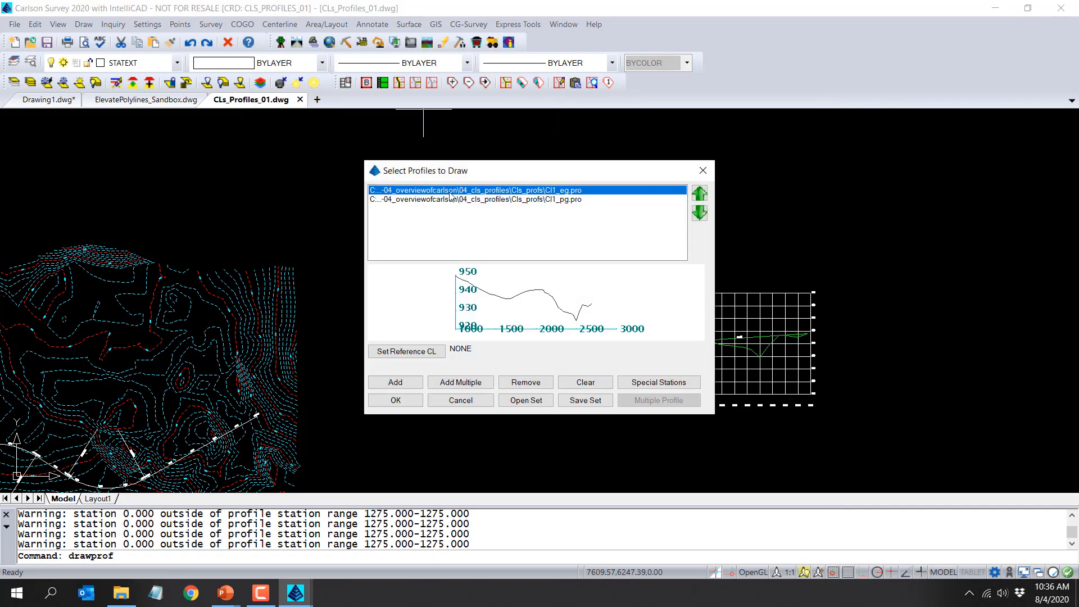
drag(588, 165, 375, 108)
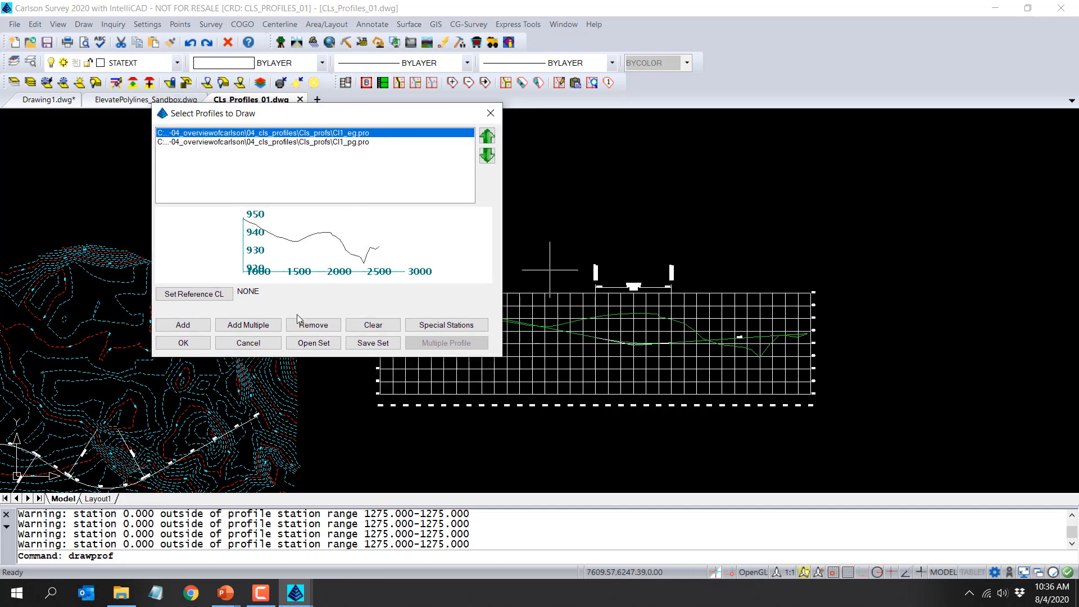
click(372, 325)
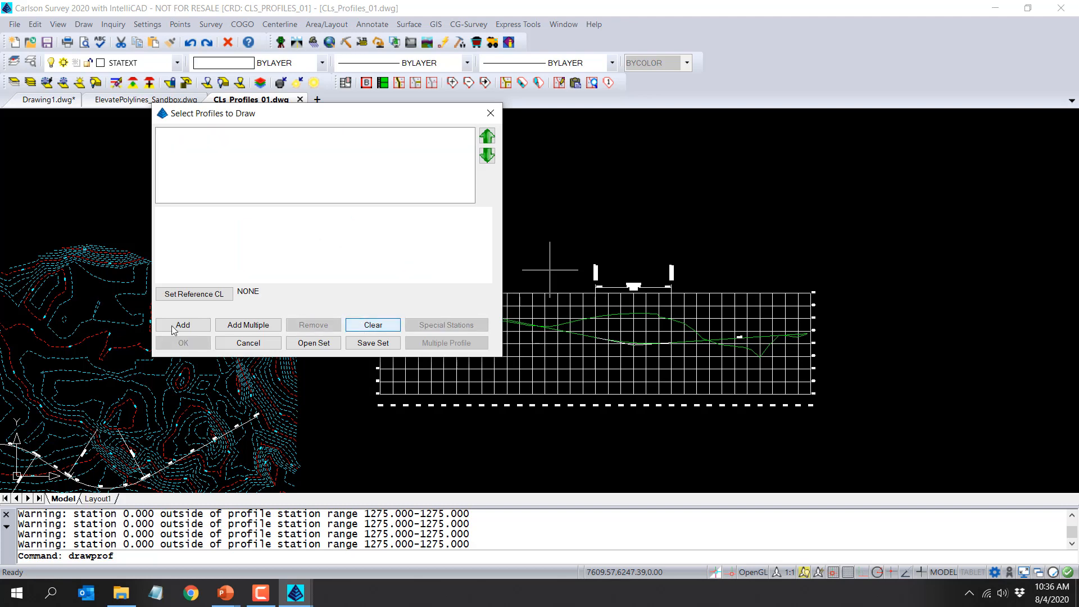
click(224, 325)
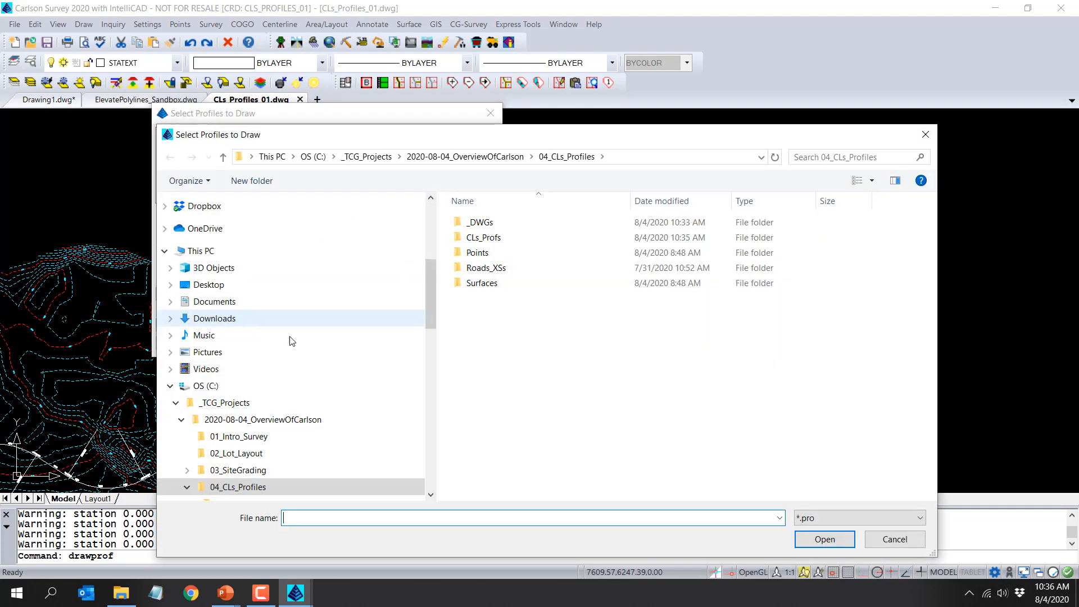
double_click(483, 238)
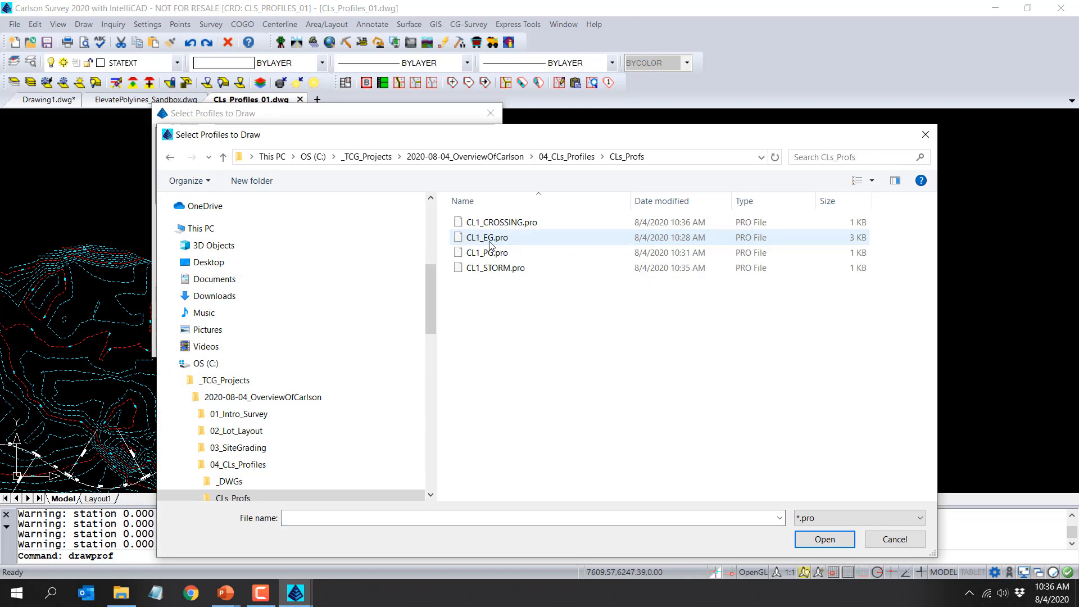
click(504, 222)
ctrl+click(494, 268)
click(803, 540)
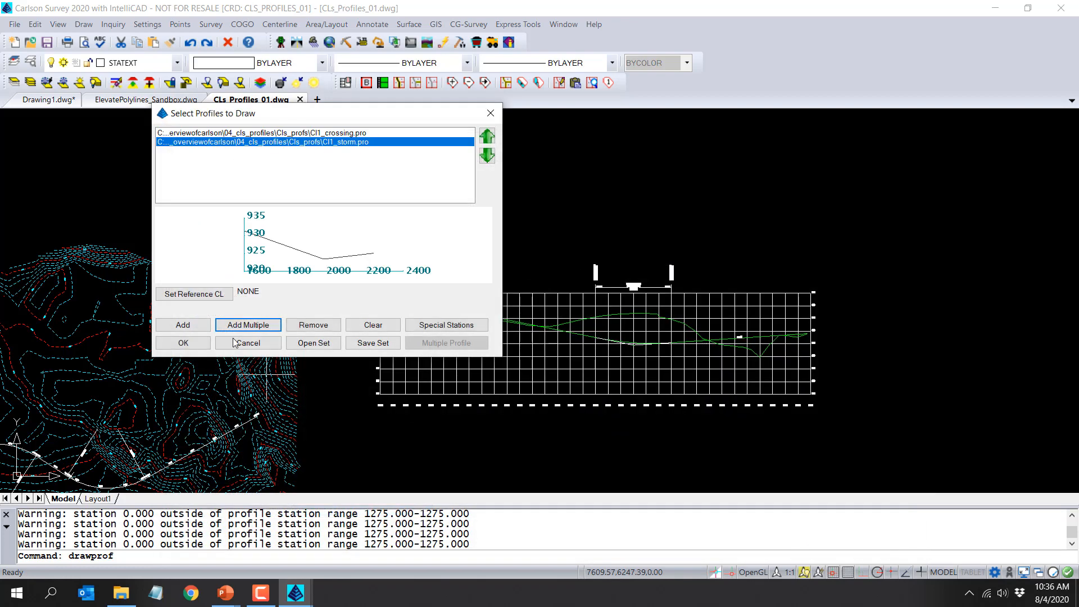
click(175, 340)
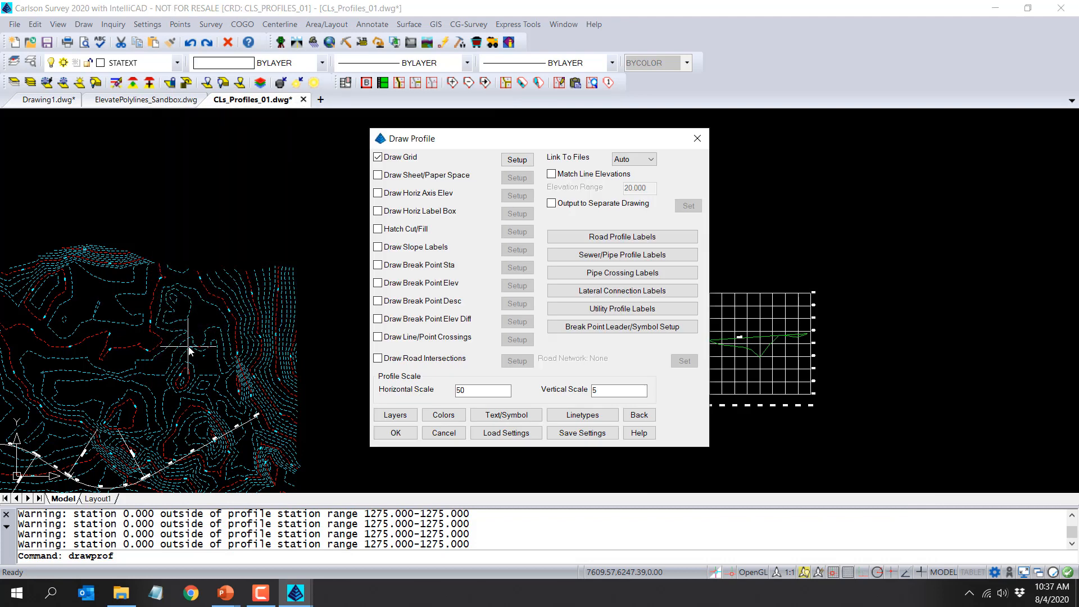
Enable Draw Manhole Name in the manhole options of the sewer/pipe profile labels.
click(647, 259)
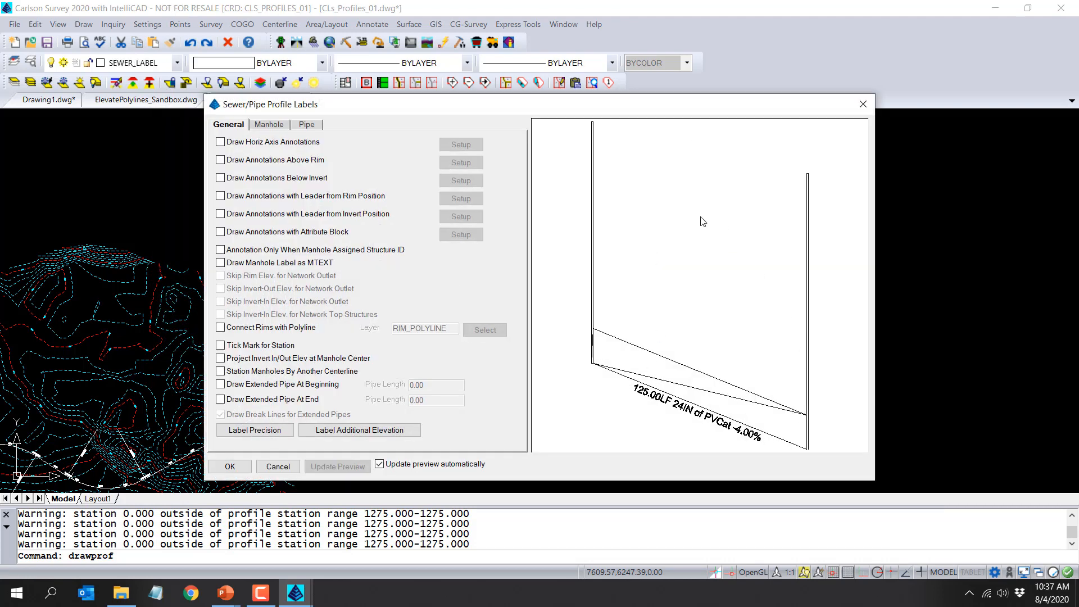
click(267, 127)
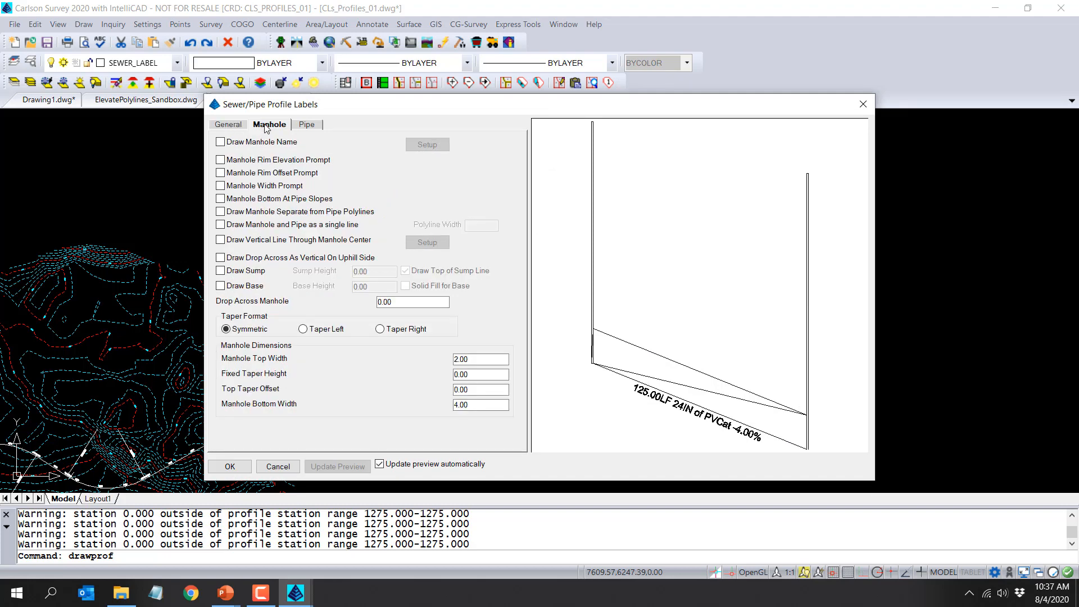
click(220, 142)
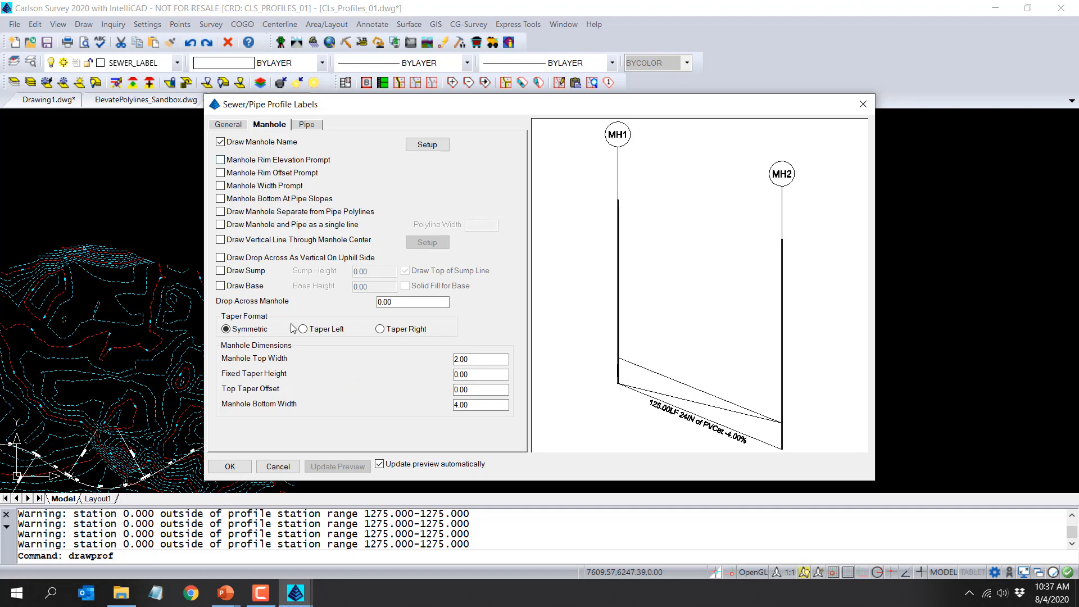
click(250, 466)
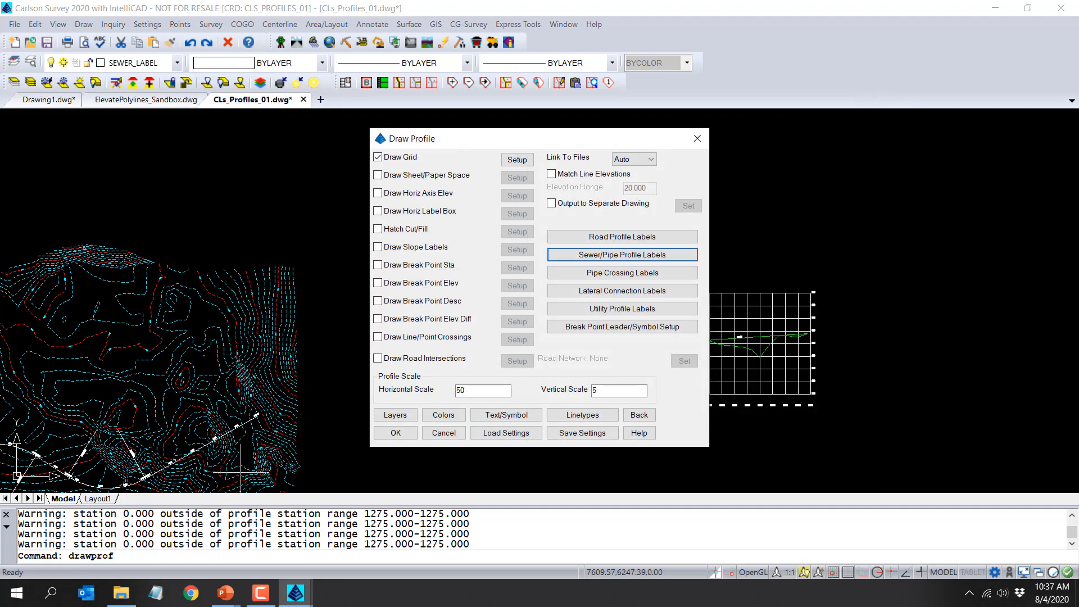
click(593, 275)
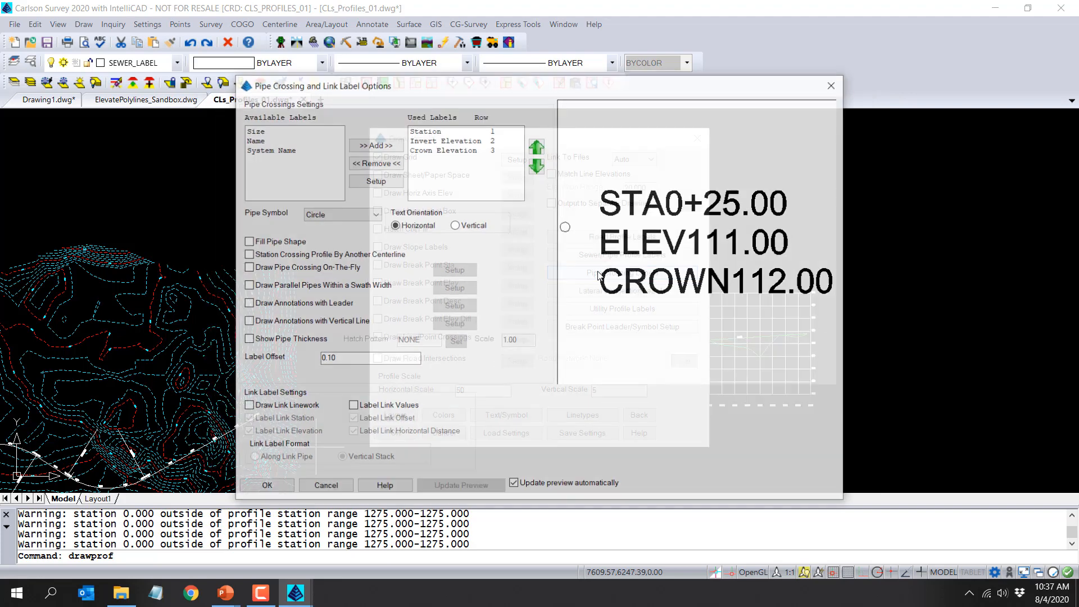
click(265, 487)
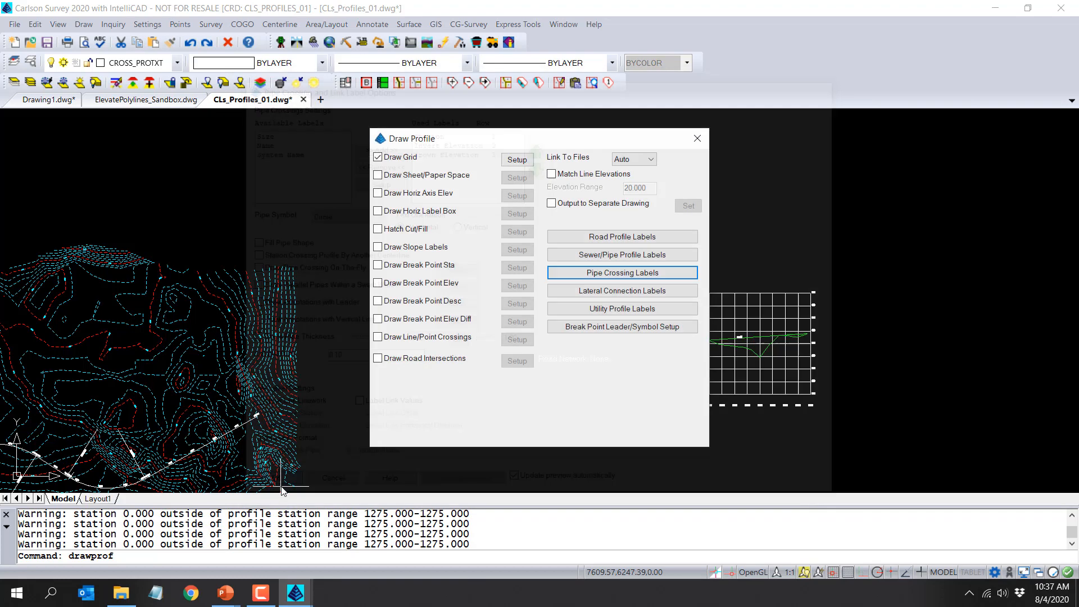
click(396, 433)
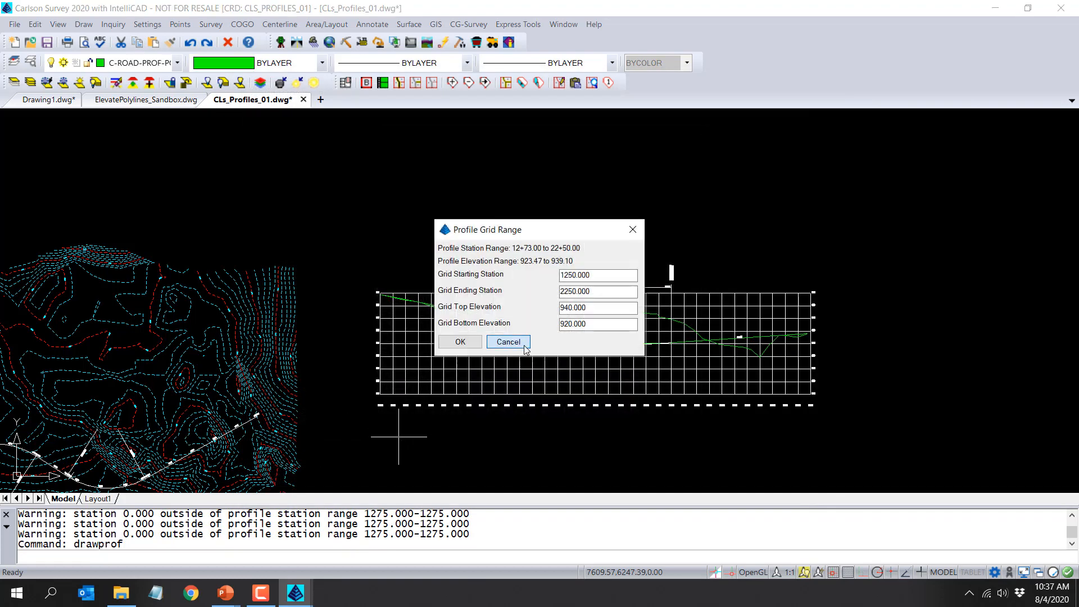
click(520, 344)
Rerun Draw Profile with Draw Grid turned off and draw the storm and crossing profiles on the existing grid.
key(Return)
click(393, 401)
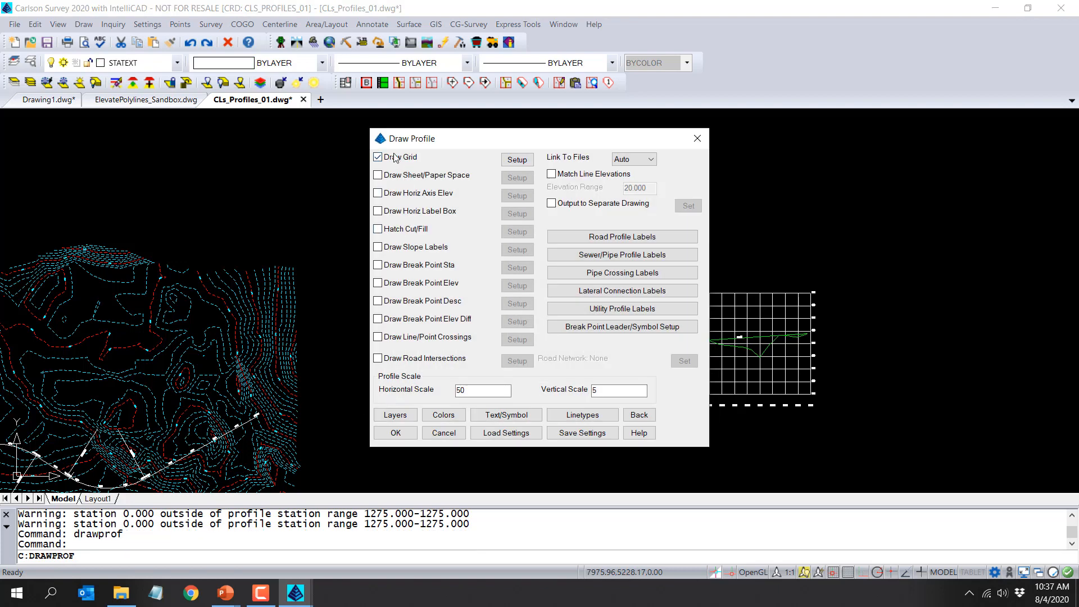
mouse_move(414, 137)
mouse_down()
mouse_move(182, 101)
mouse_move(150, 110)
mouse_up()
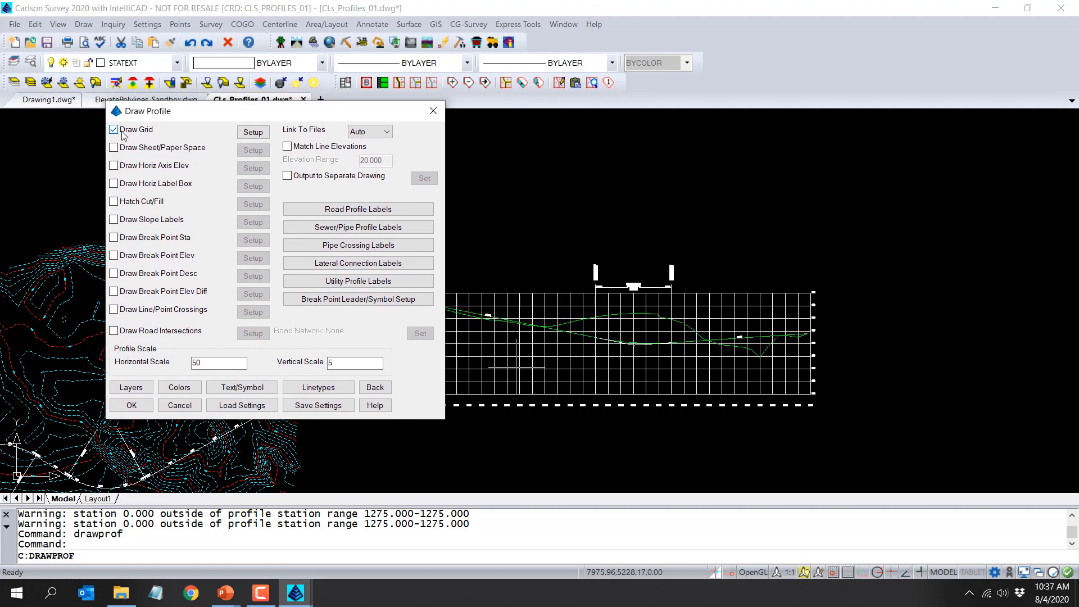
click(121, 131)
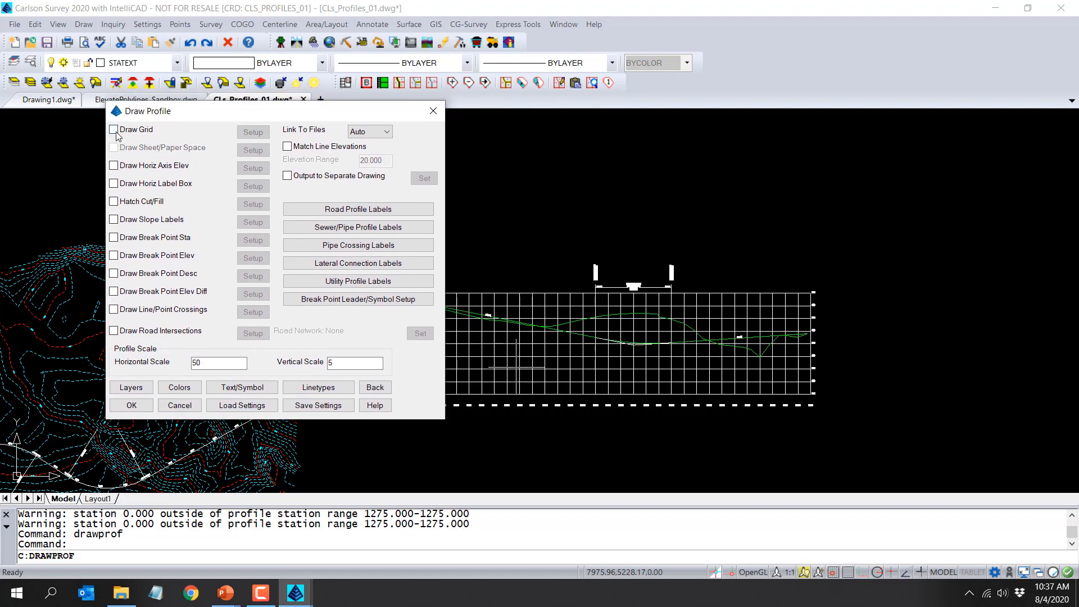
click(132, 406)
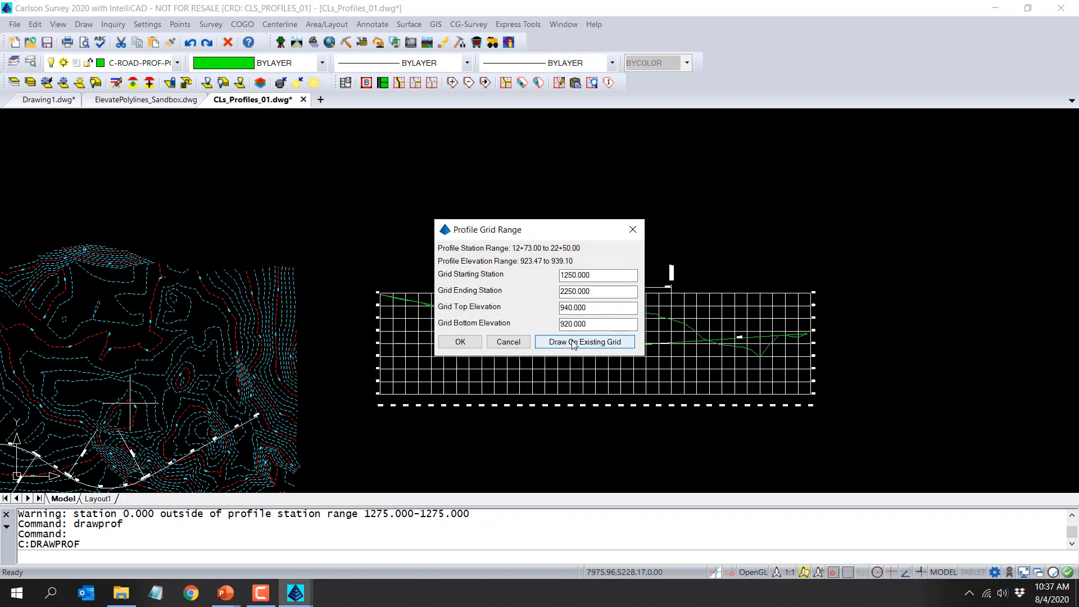
click(573, 343)
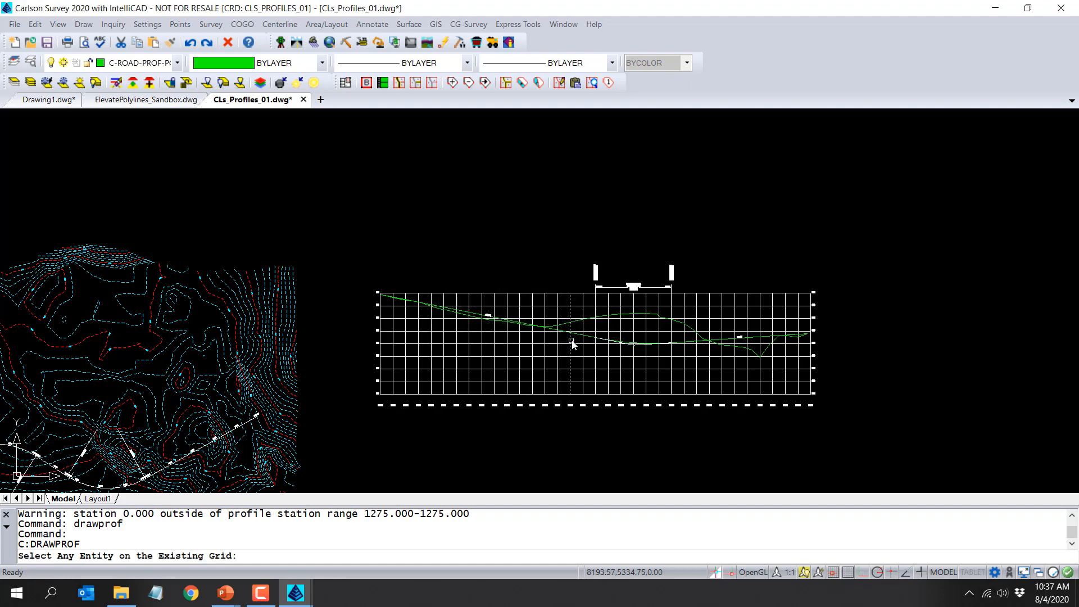
click(571, 346)
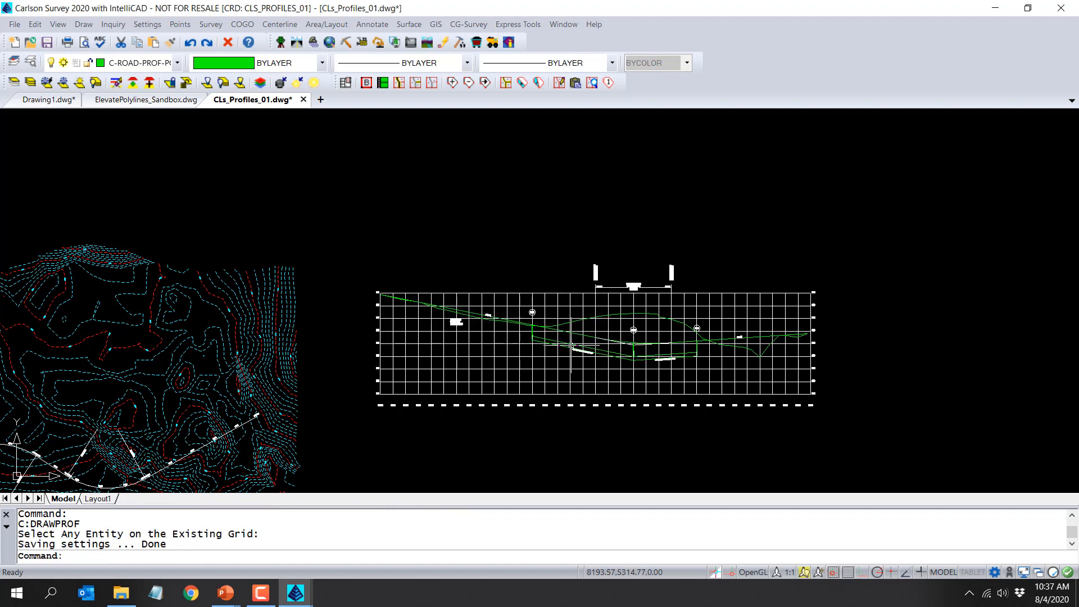
Examine the crossing label, manhole names and sewer pipe labels on the drawn profile, and return to the full drawing extents.
scroll(493, 343, up, 2)
scroll(493, 343, up, 4)
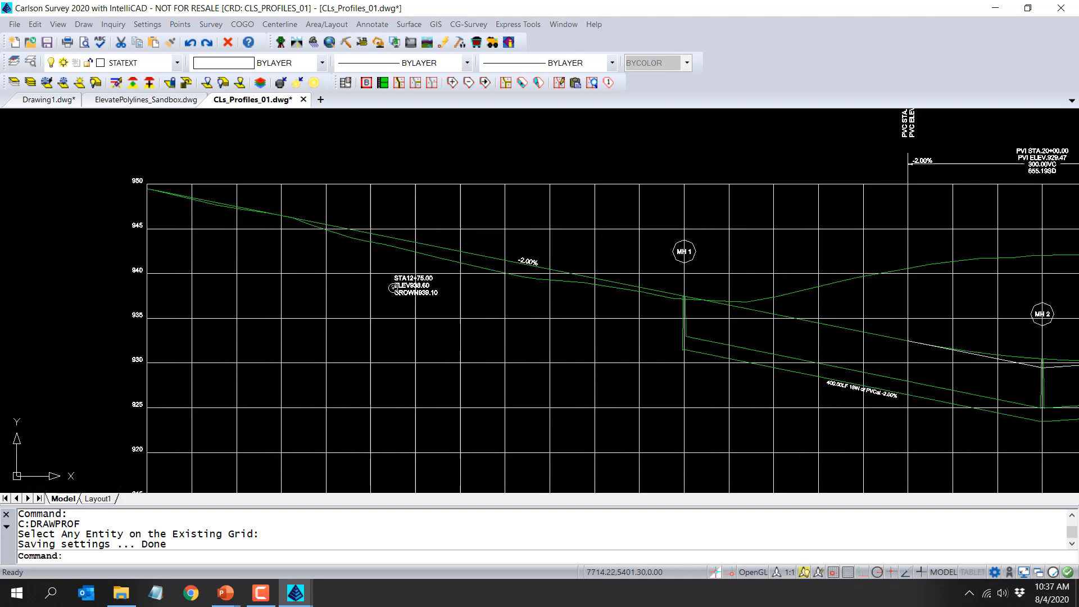
scroll(391, 291, up, 3)
scroll(392, 291, down, 5)
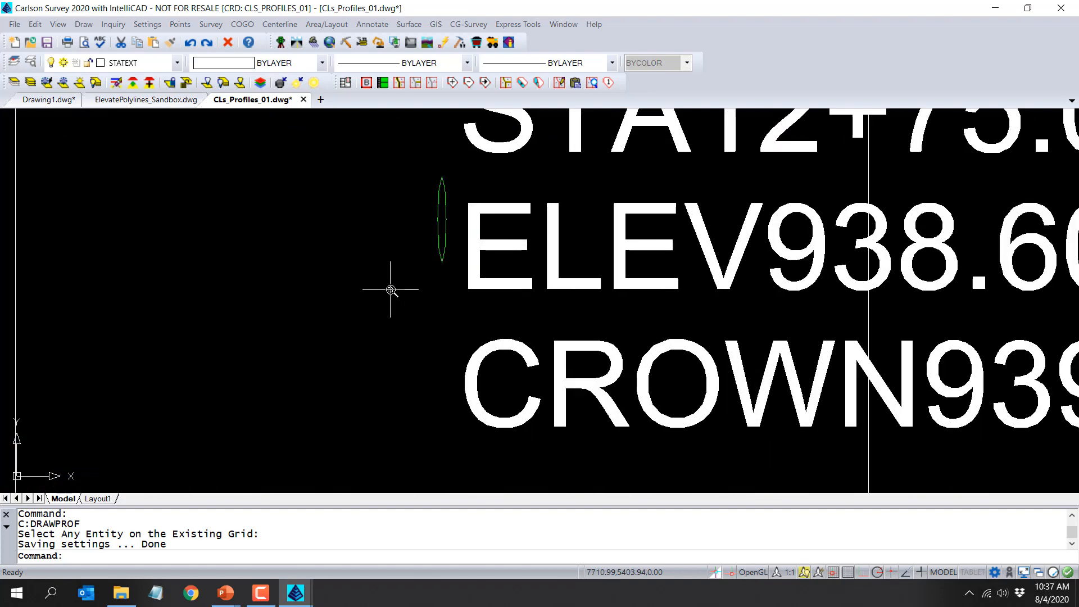
scroll(392, 292, down, 3)
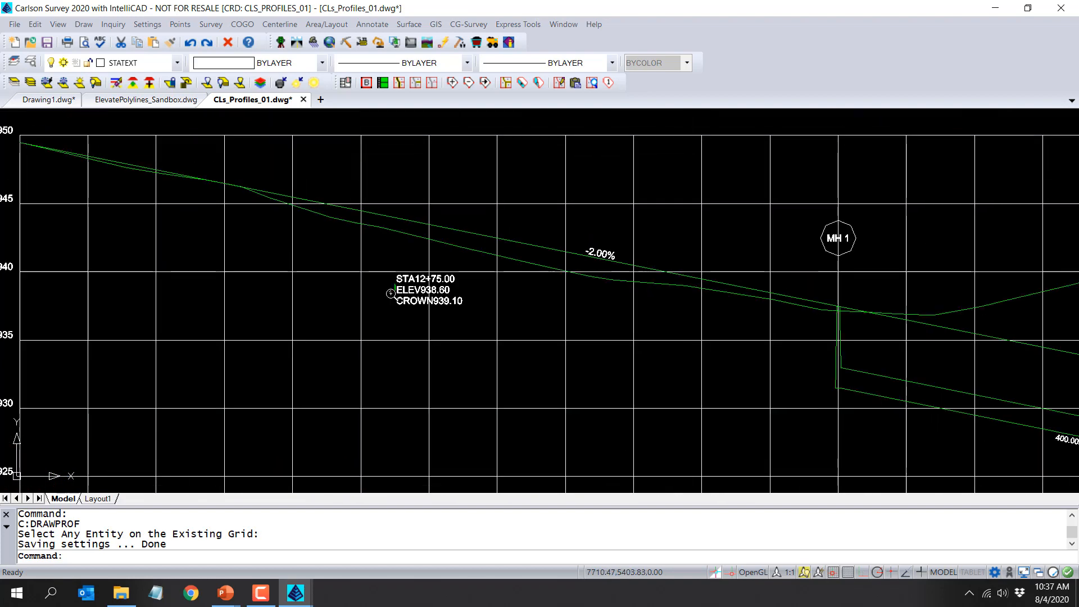
scroll(412, 327, up, 3)
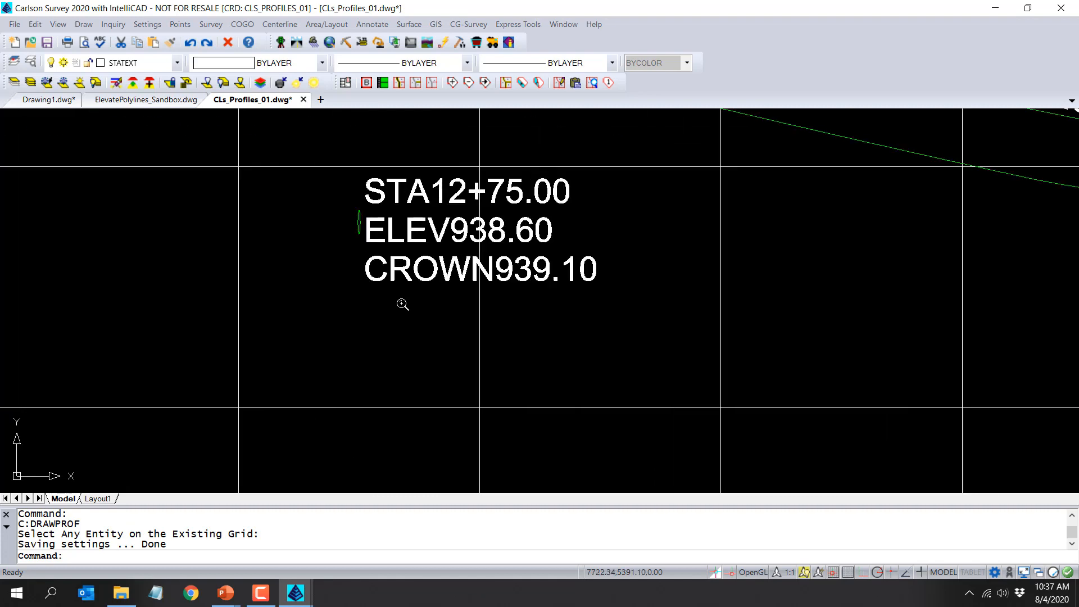
scroll(418, 260, down, 4)
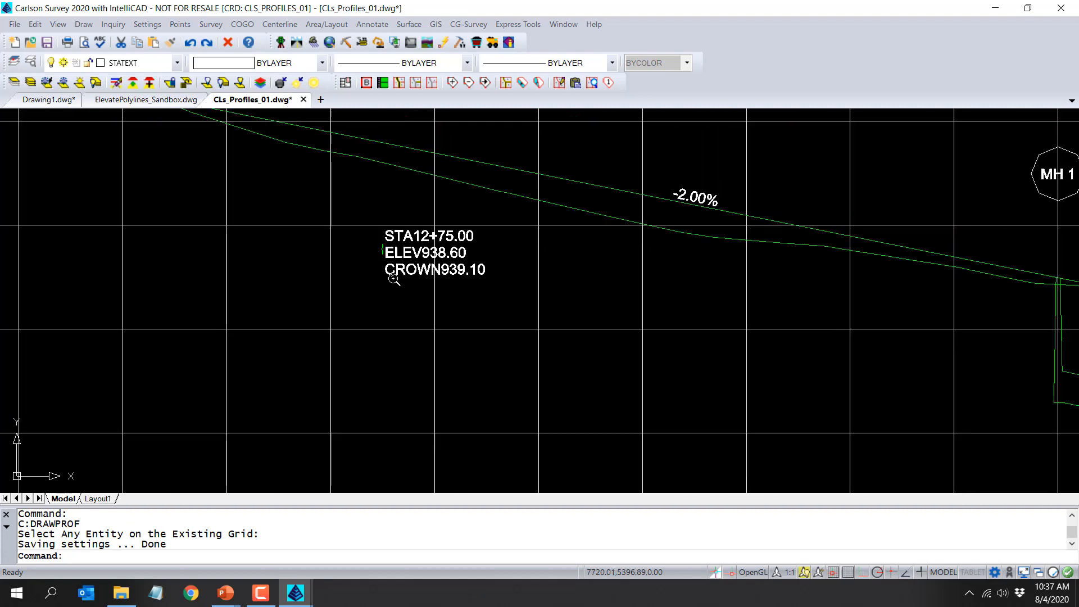
scroll(863, 377, up, 4)
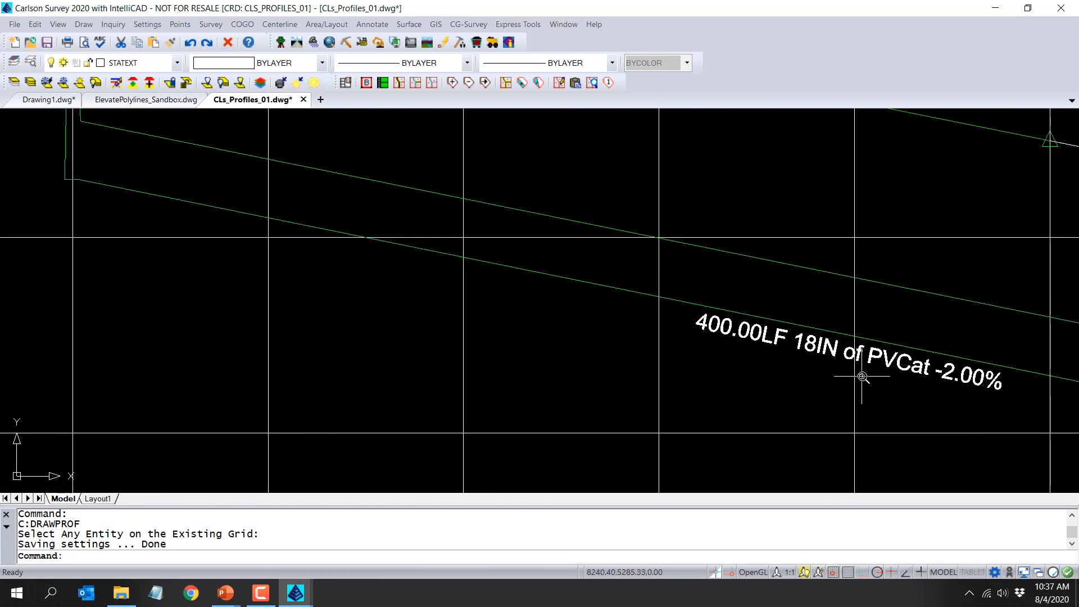
scroll(820, 378, down, 2)
scroll(820, 378, down, 6)
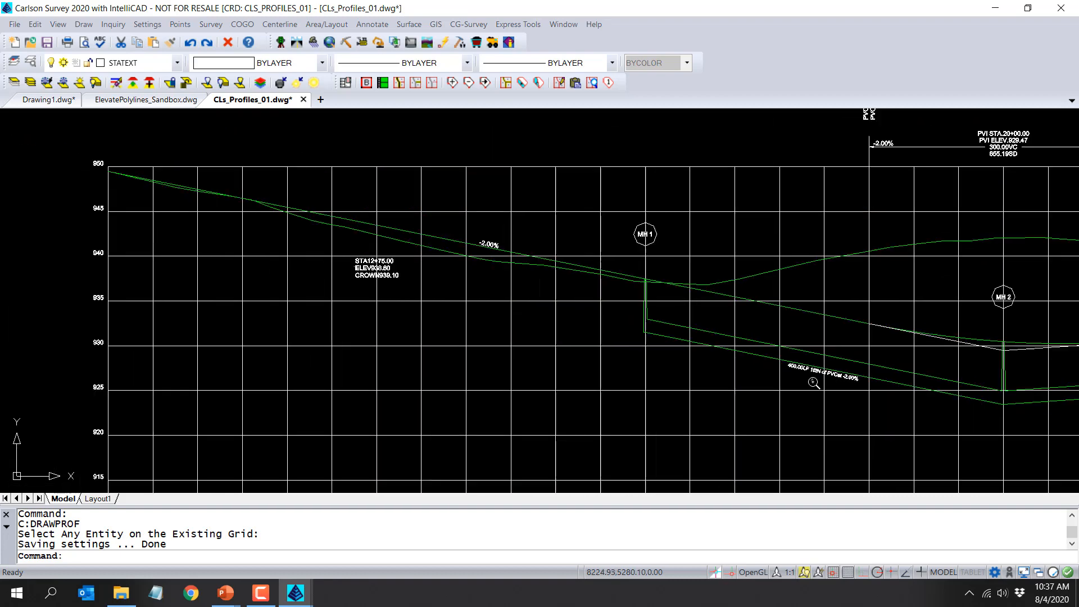
middle_click(804, 387)
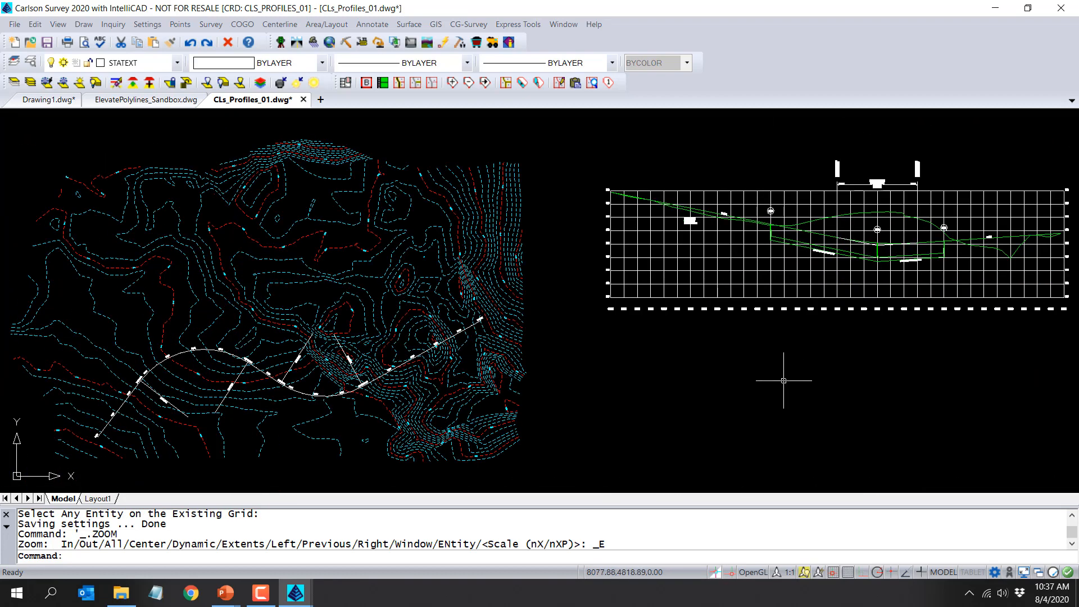
Save CLs_Profiles_01.dwg and close it together with ElevatePolylines_Sandbox.dwg.
click(54, 45)
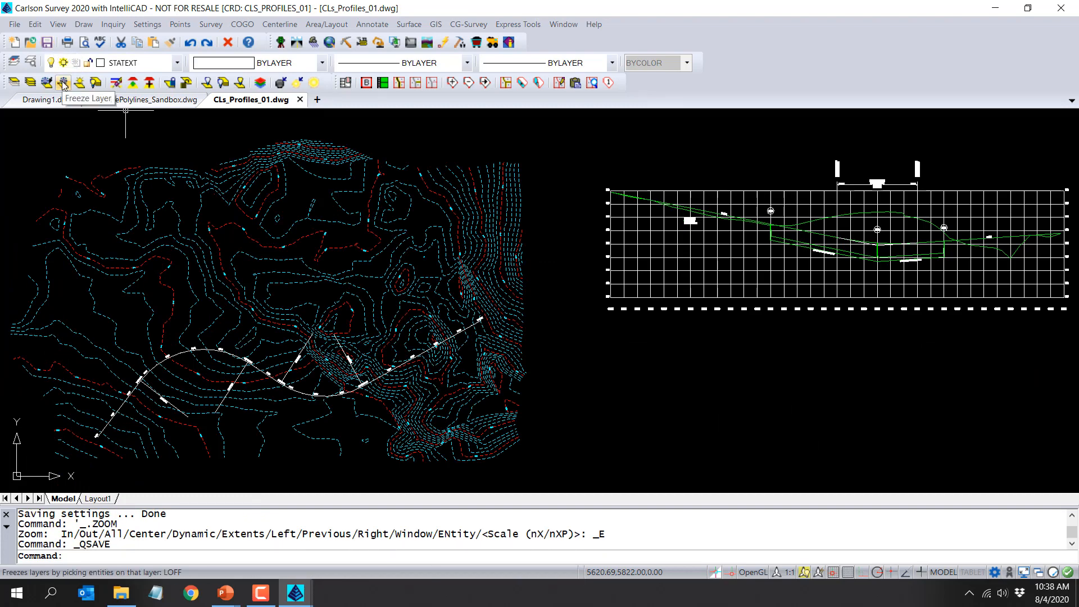
click(301, 99)
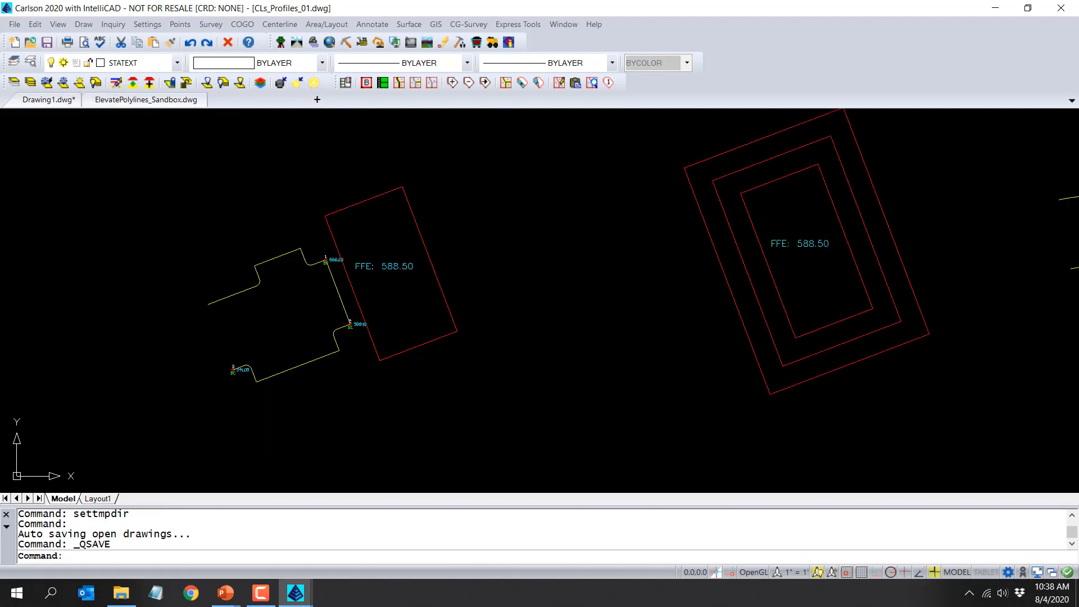
click(214, 101)
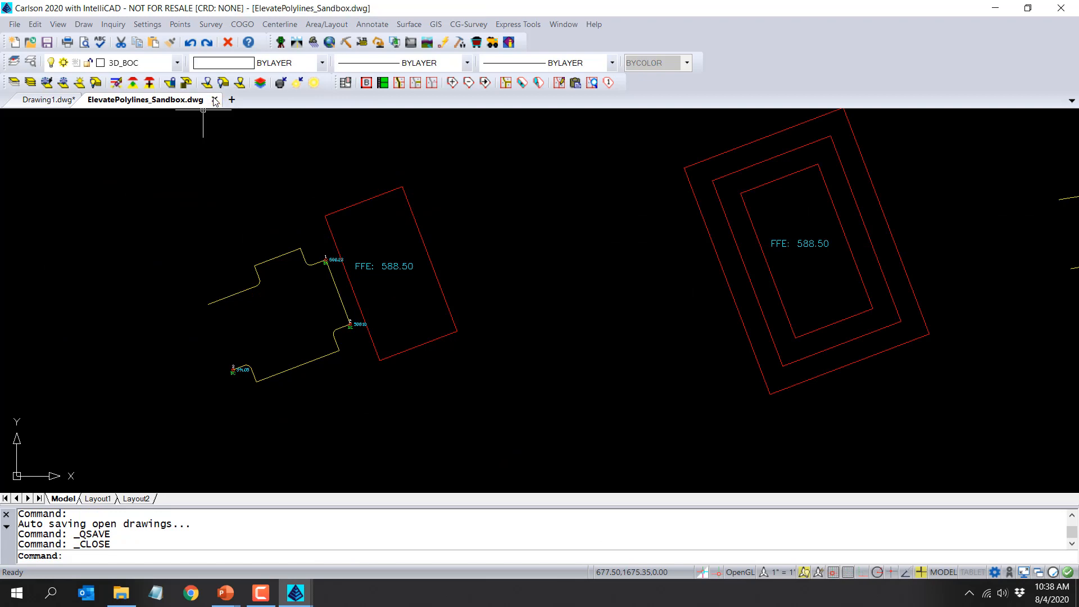
Open RoadNet_01a.dwg from the _DWGs folder of 05_Roads.
click(30, 42)
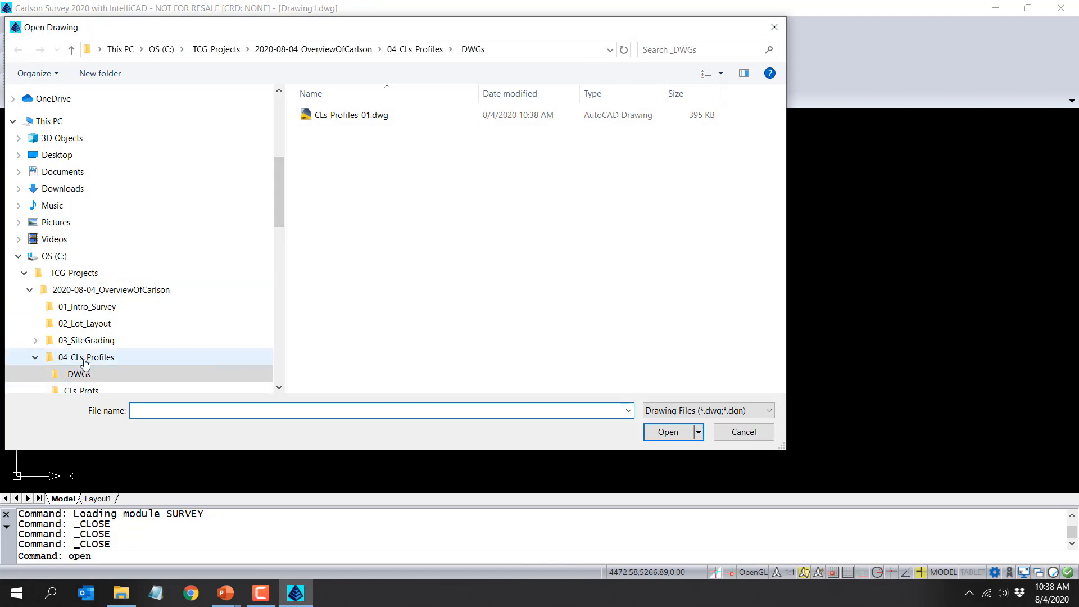
click(35, 358)
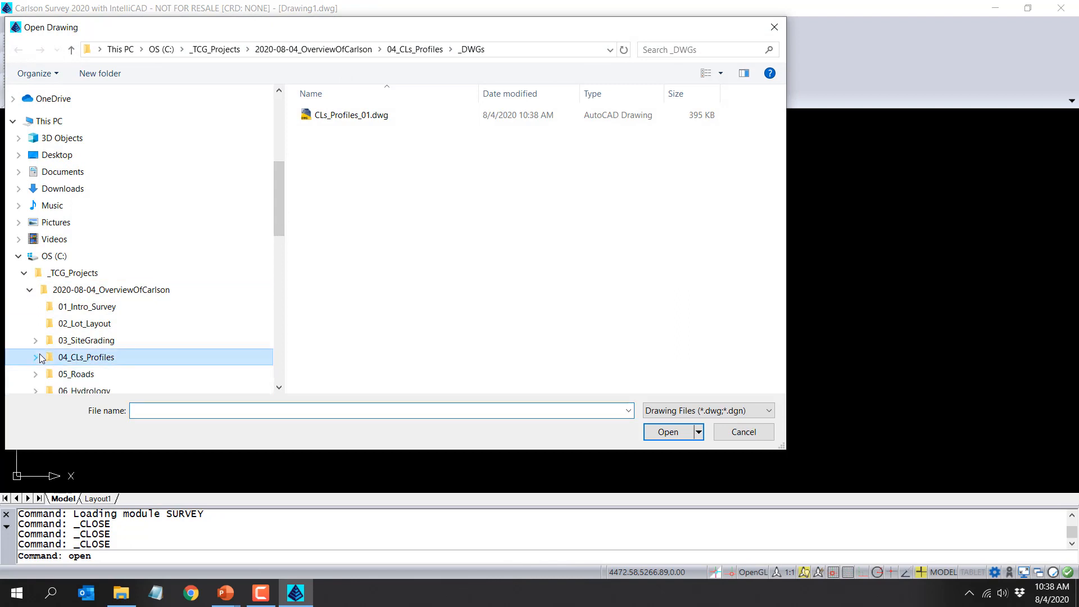
click(87, 379)
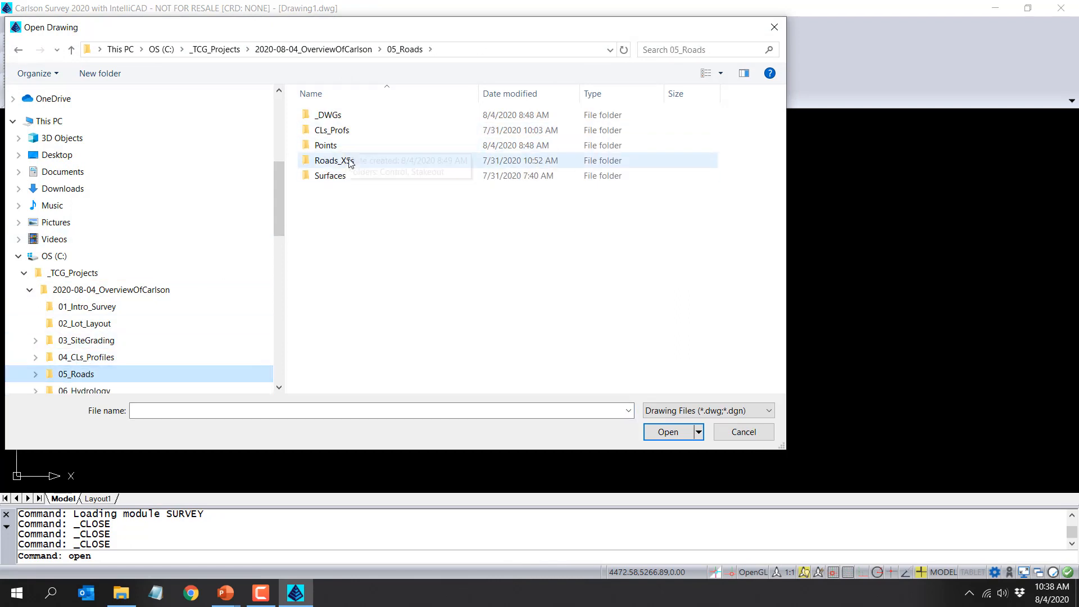
double_click(349, 116)
click(348, 115)
click(663, 431)
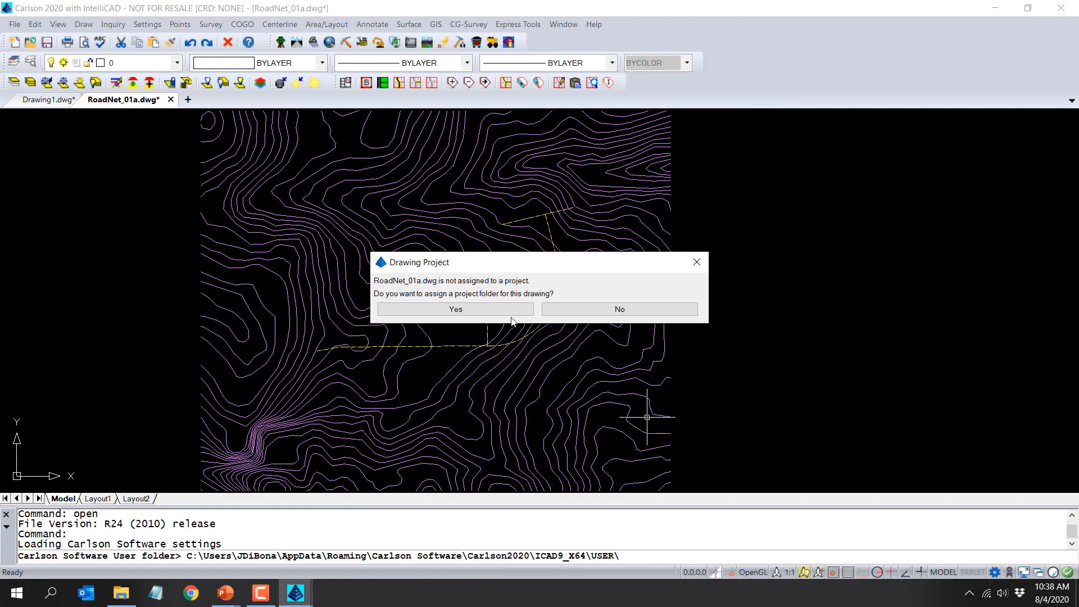
Assign a project folder from the 2020-08-04_OverviewOfCarlson projects to the RoadNet_01a drawing.
click(511, 308)
drag(648, 250, 655, 278)
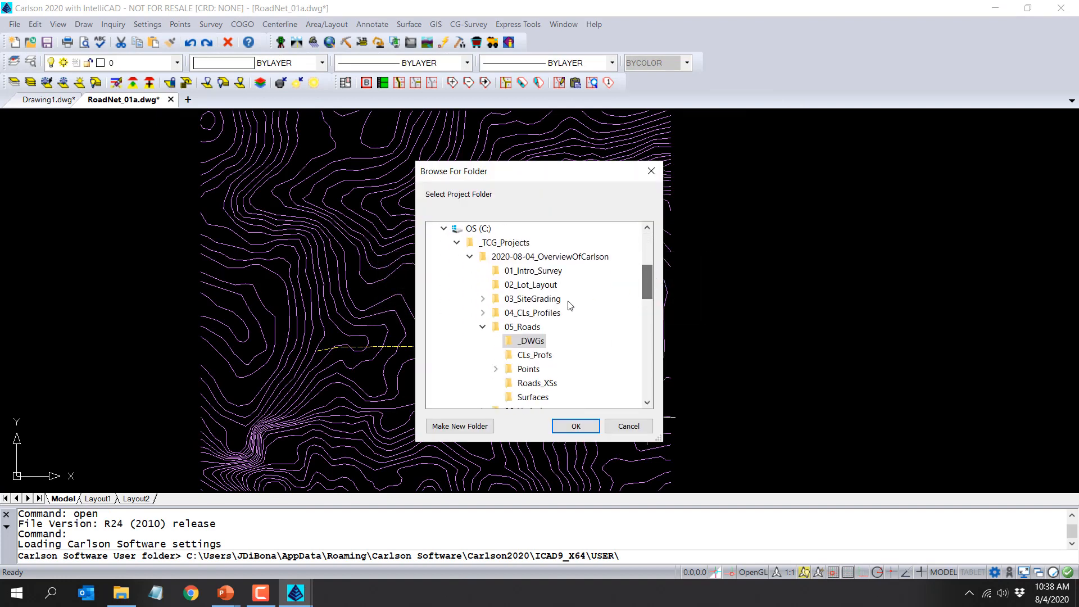
click(574, 427)
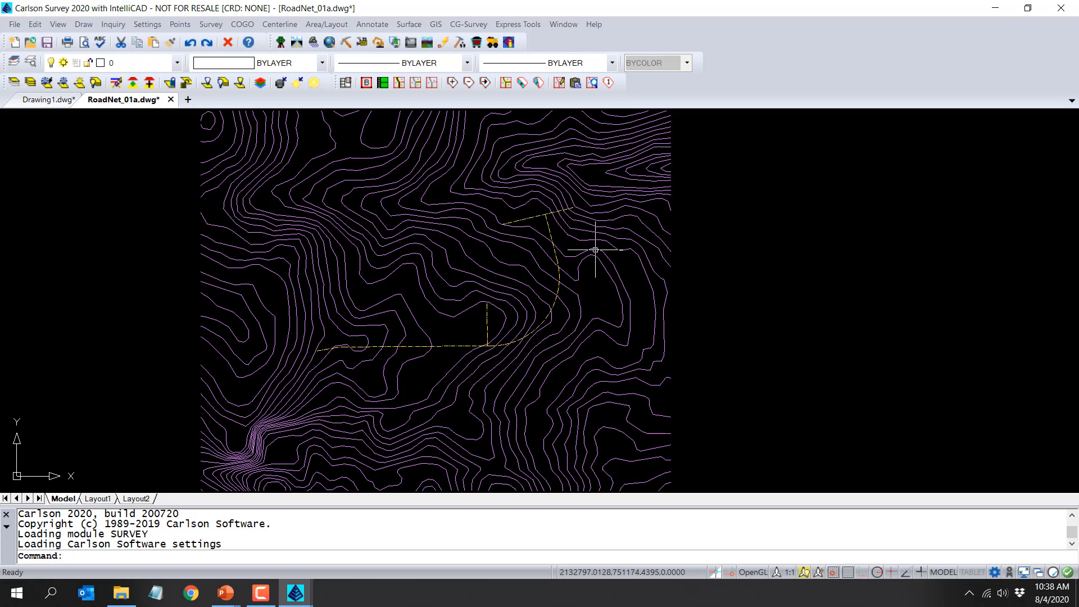
Examine the whole contour map in the 3D Drawing Viewer by tilting it to show the terrain relief, and exit the viewer.
scroll(595, 246, down, 2)
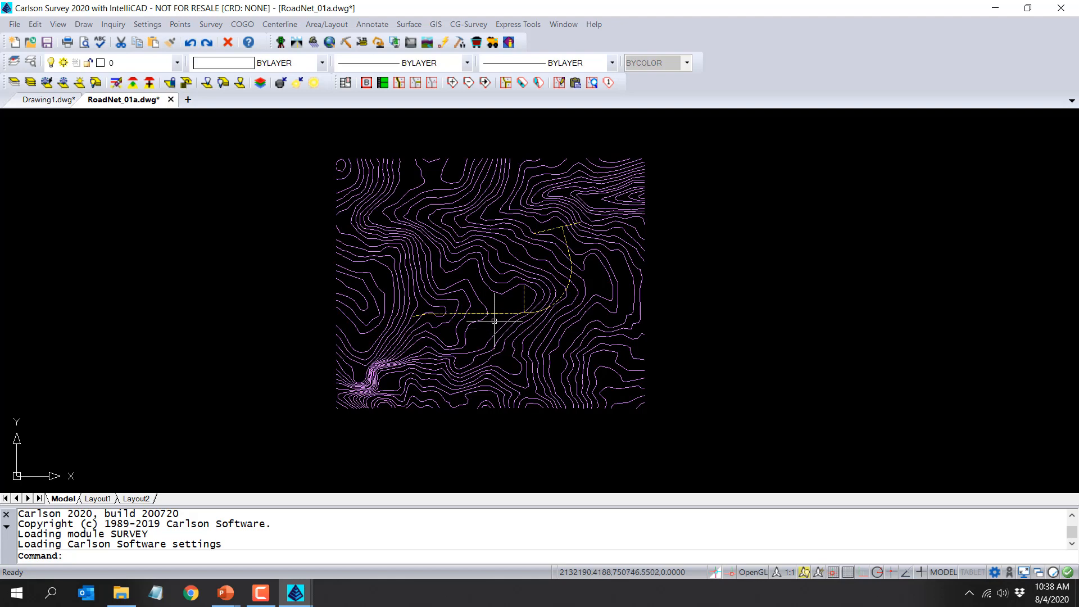
scroll(494, 321, up, 2)
scroll(494, 323, down, 1)
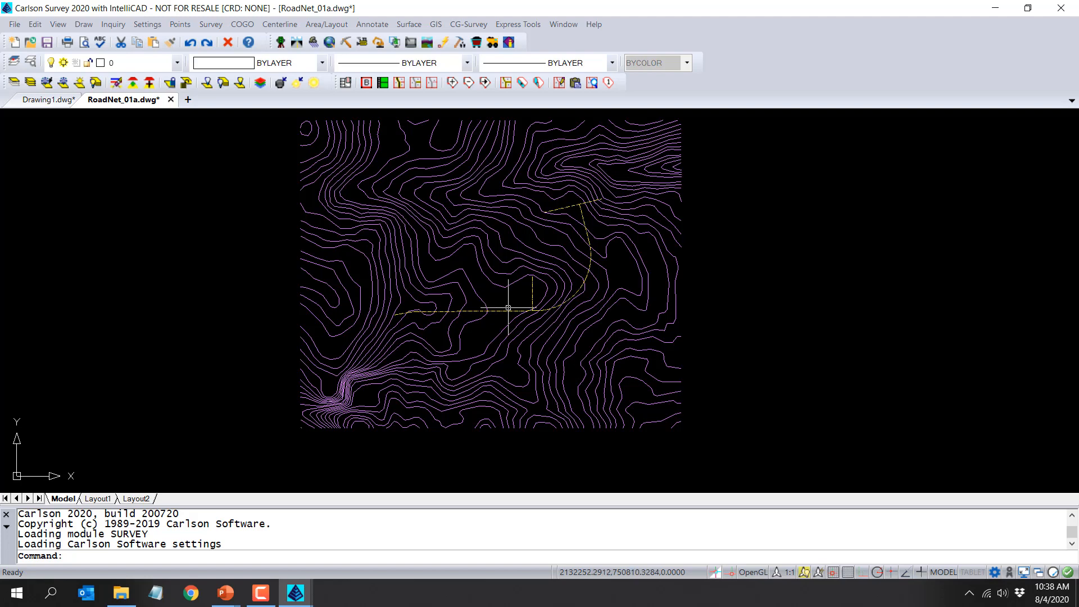
click(59, 25)
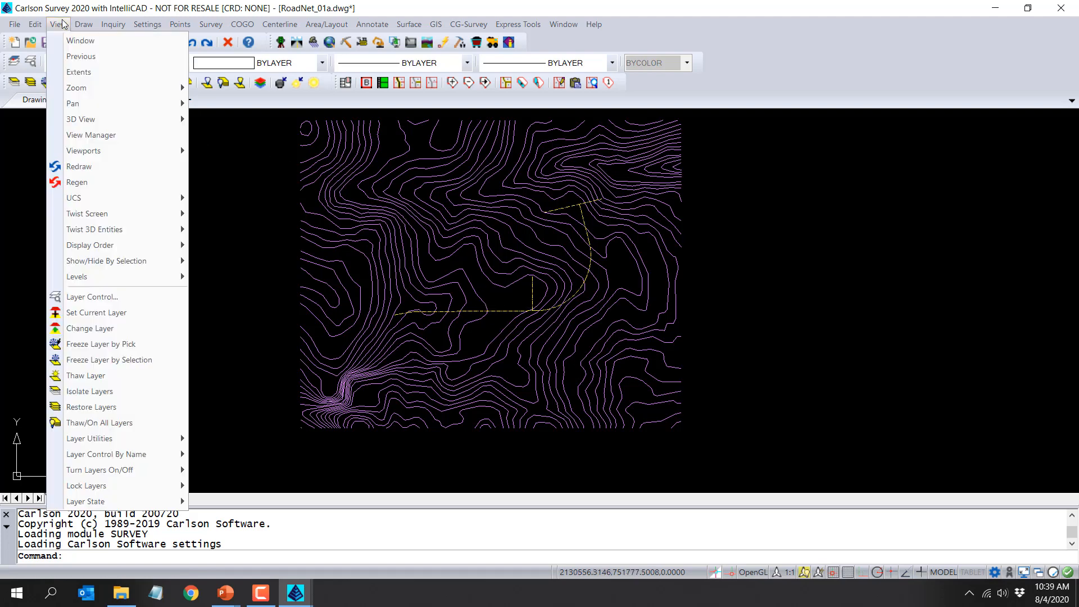
mouse_move(85, 119)
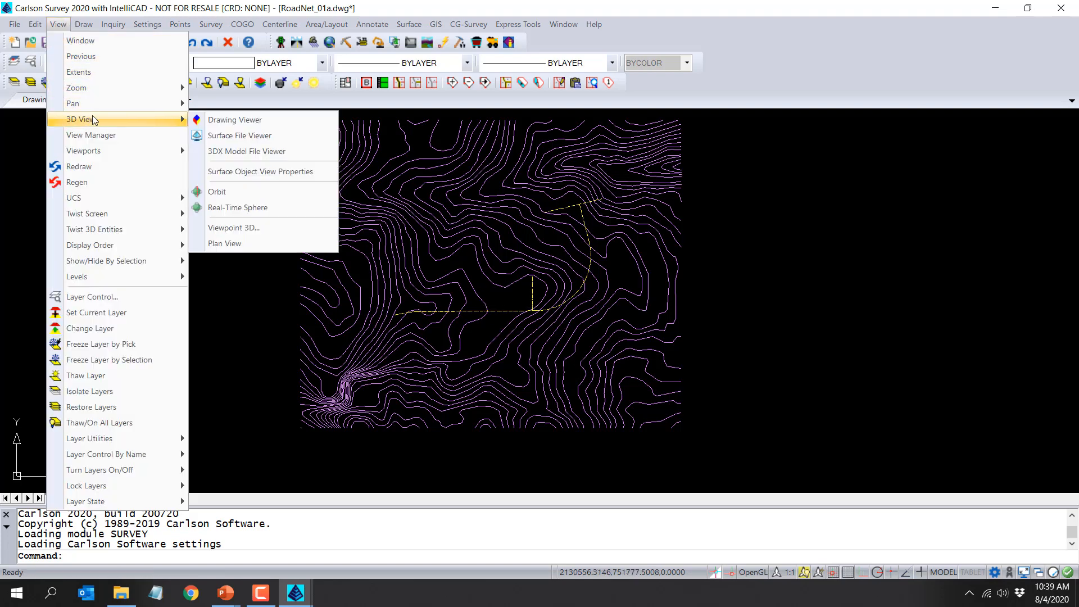
click(235, 123)
click(587, 366)
click(279, 123)
key(Return)
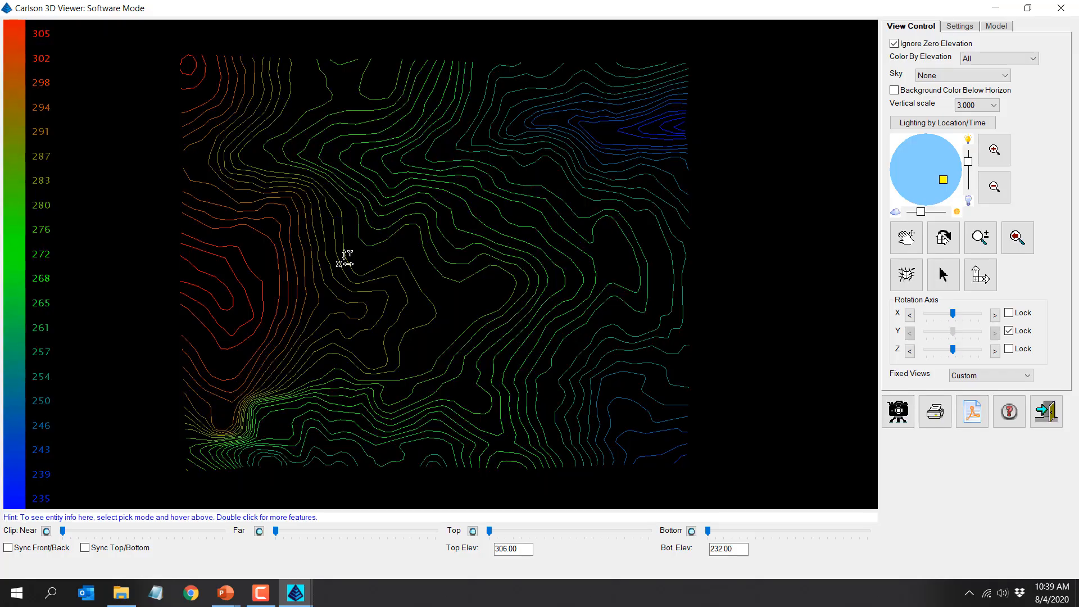
drag(431, 315, 419, 176)
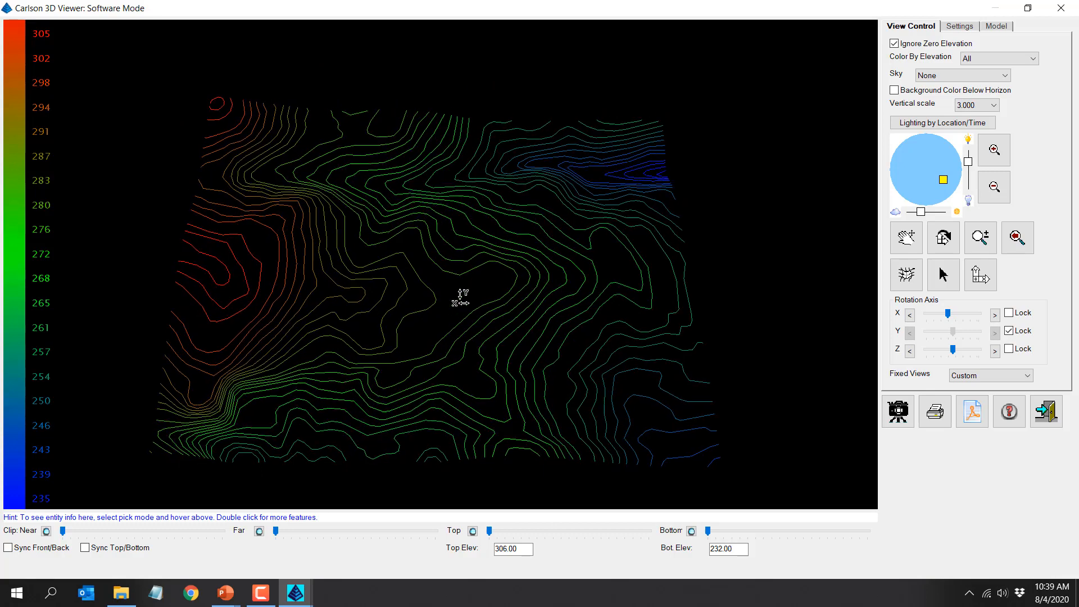
drag(460, 320, 457, 208)
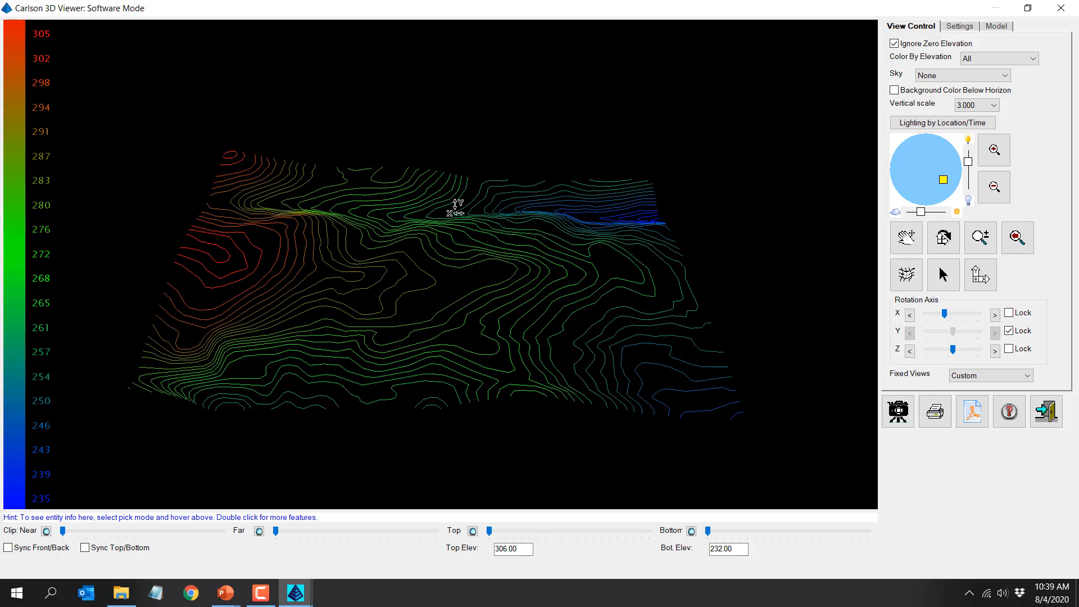
click(1045, 412)
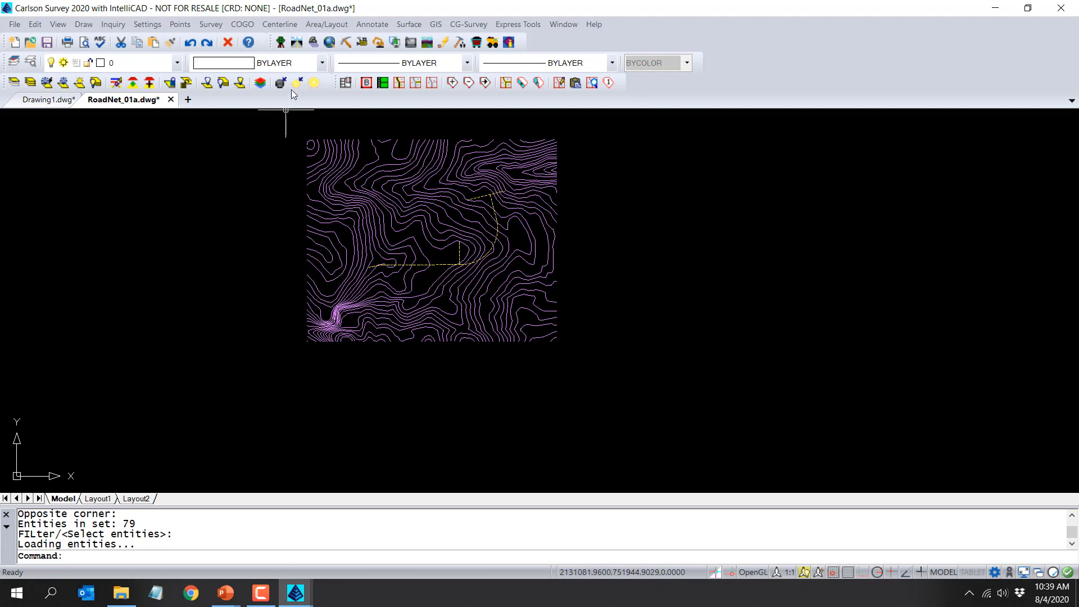
Switch to the Civil module and set Triangulate & Contour to write EG_BY CONTOURS.tin in the 05_Roads Surfaces folder.
click(296, 43)
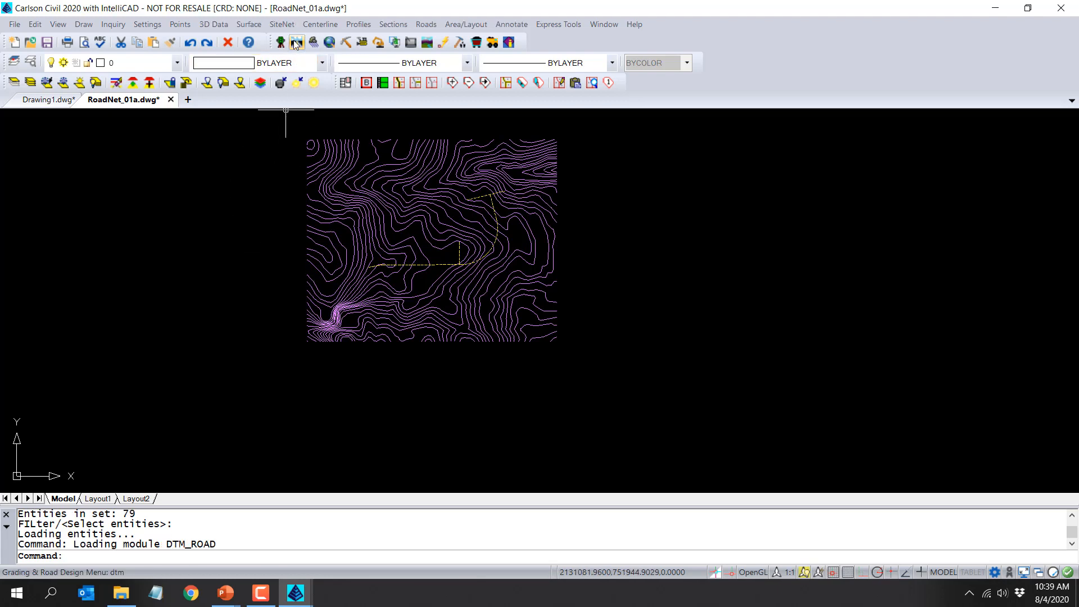
click(251, 25)
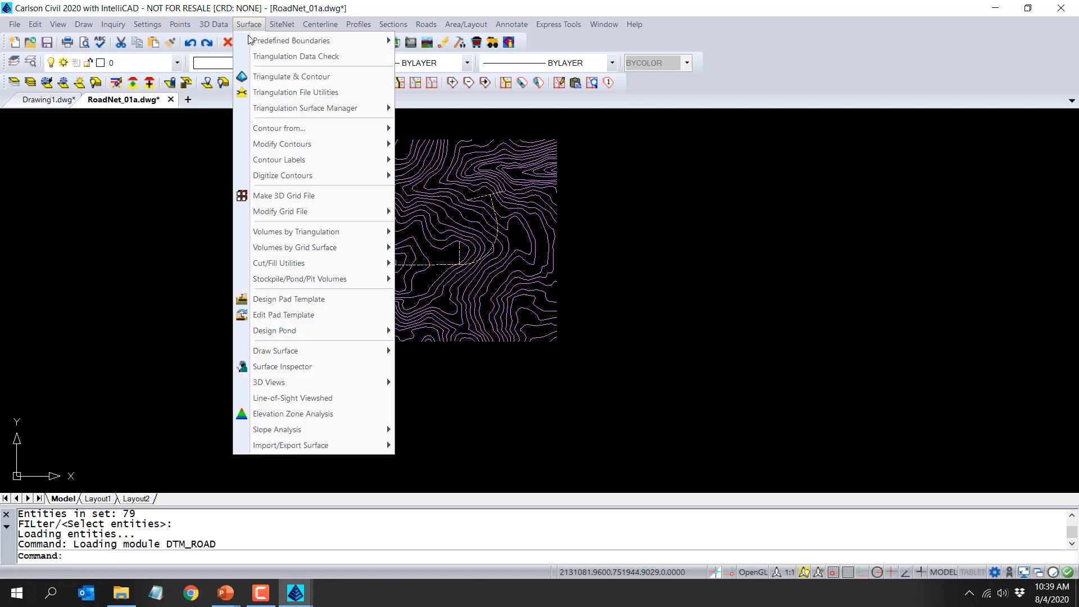
click(244, 77)
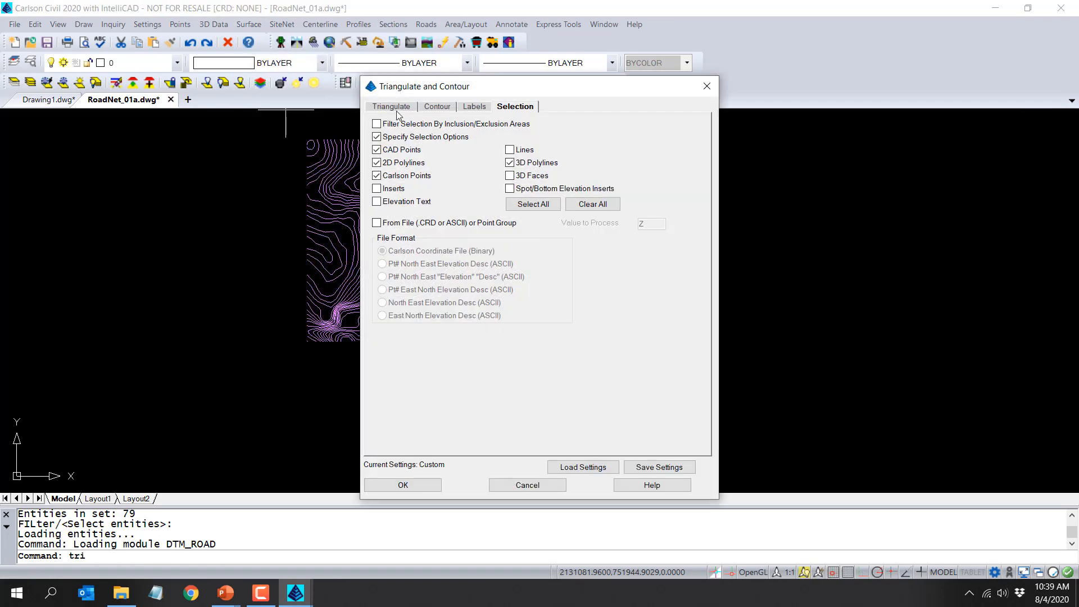
click(391, 107)
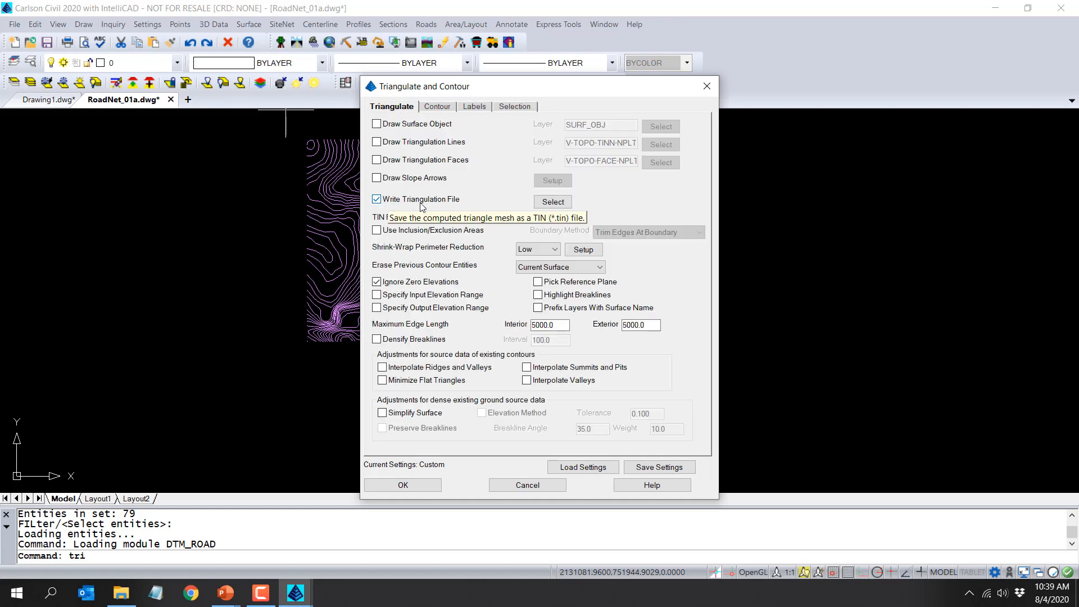
click(553, 203)
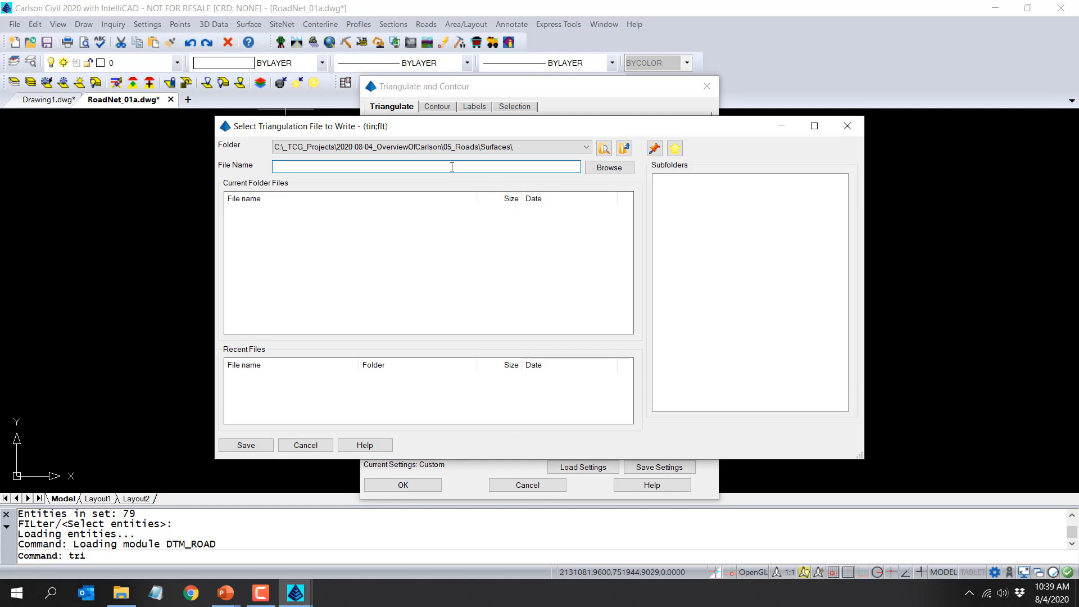
text(CONTOU)
key(BackSpace)
key(BackSpace)
key(BackSpace)
key(BackSpace)
key(BackSpace)
key(BackSpace)
text(EG_B)
click(250, 447)
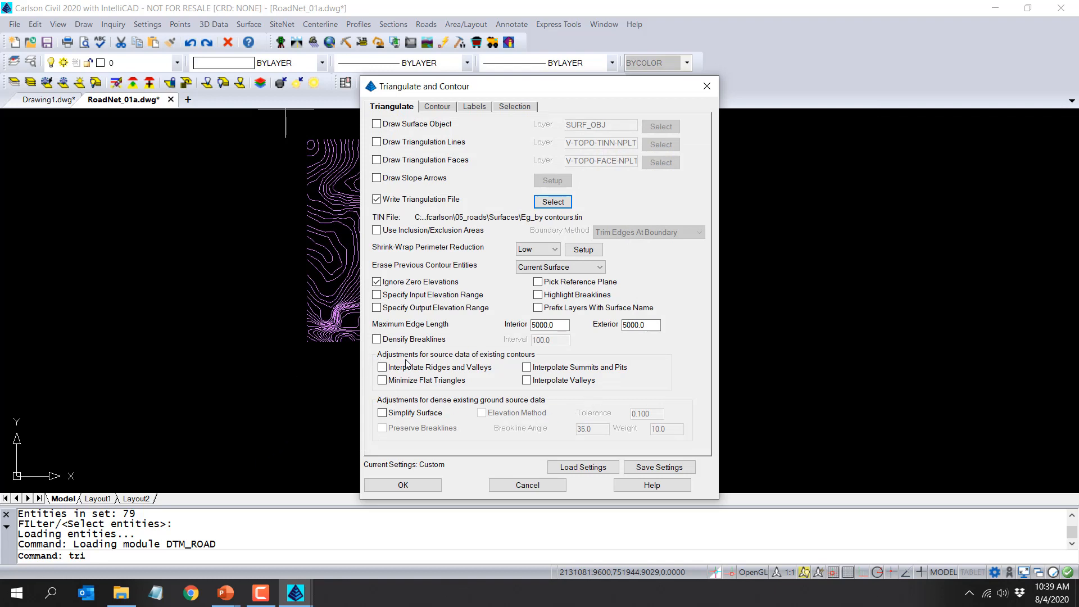
Enable all four adjustments for existing contours: Interpolate Ridges and Valleys, Minimize Flat Triangles, Interpolate Summits and Pits, and Interpolate Valleys.
click(383, 367)
click(383, 380)
click(526, 368)
click(527, 380)
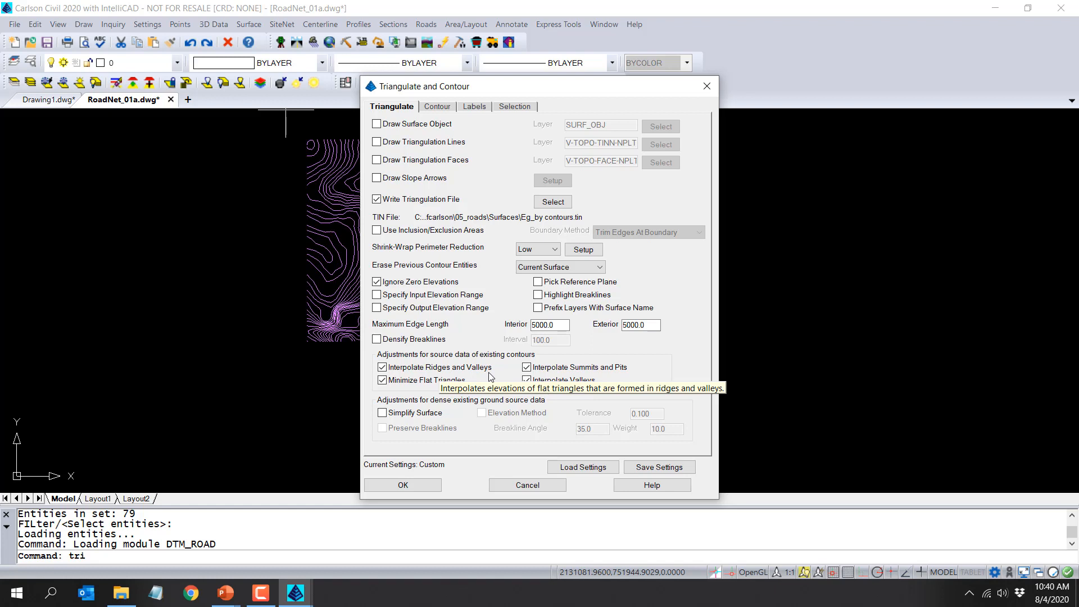
Turn off Draw Contours and triangulate all the contours of the map into the surface file.
click(431, 107)
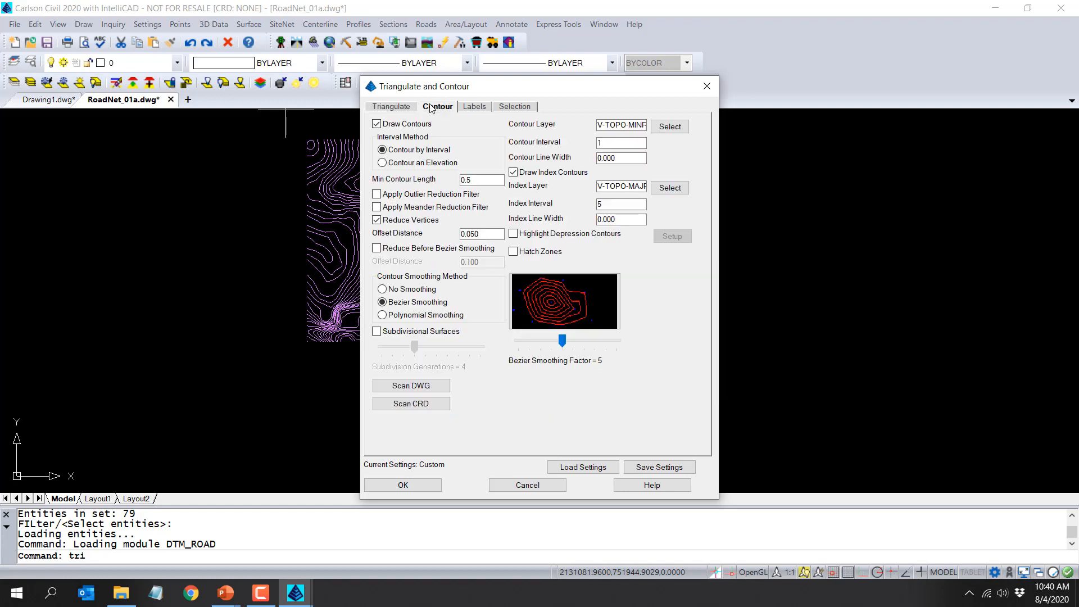
click(412, 124)
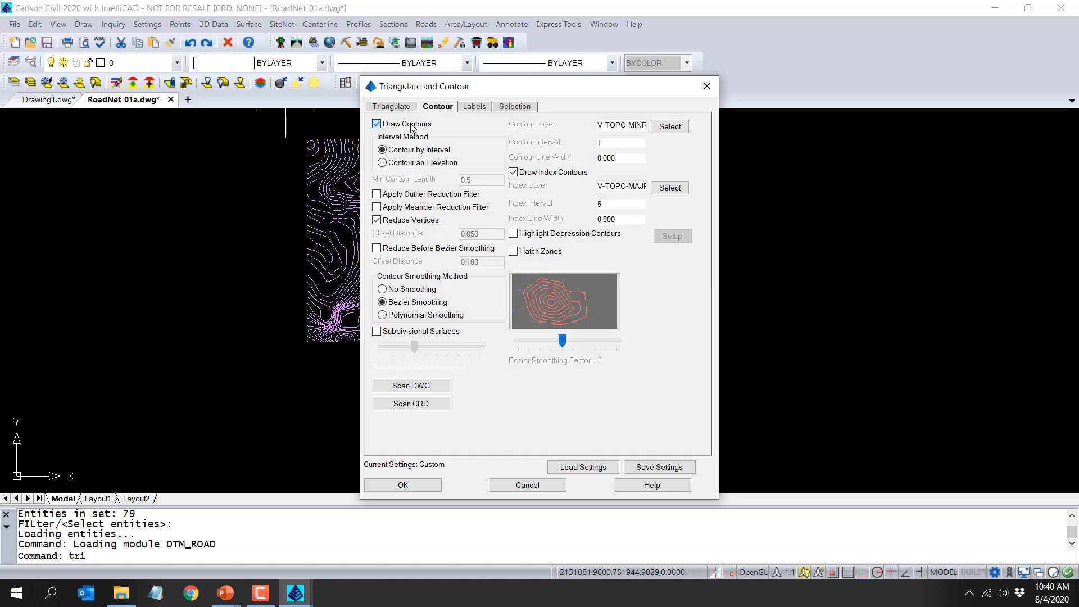
click(514, 108)
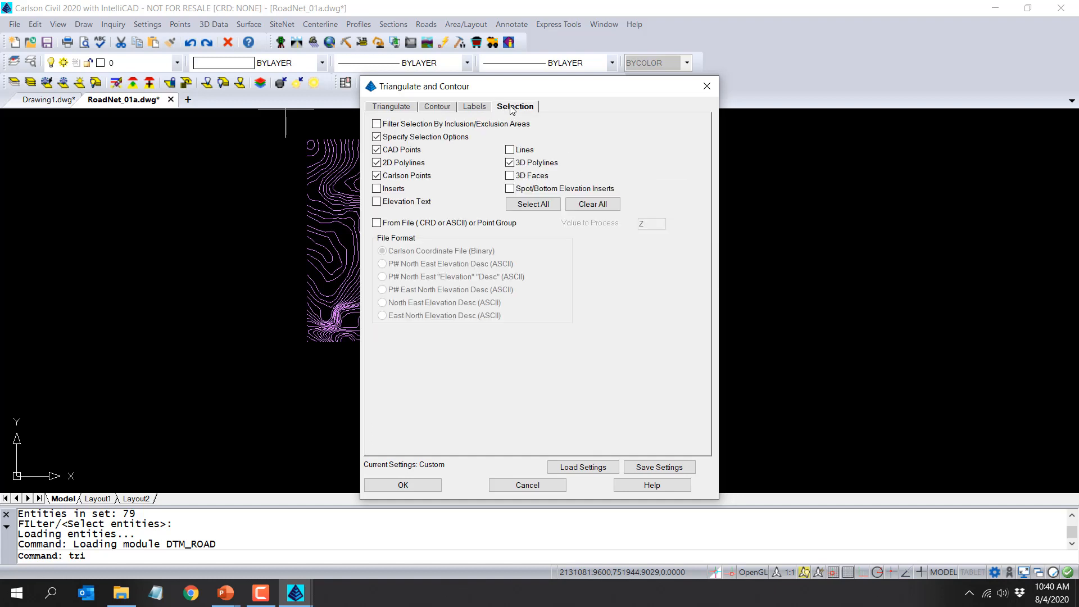
click(418, 483)
click(278, 398)
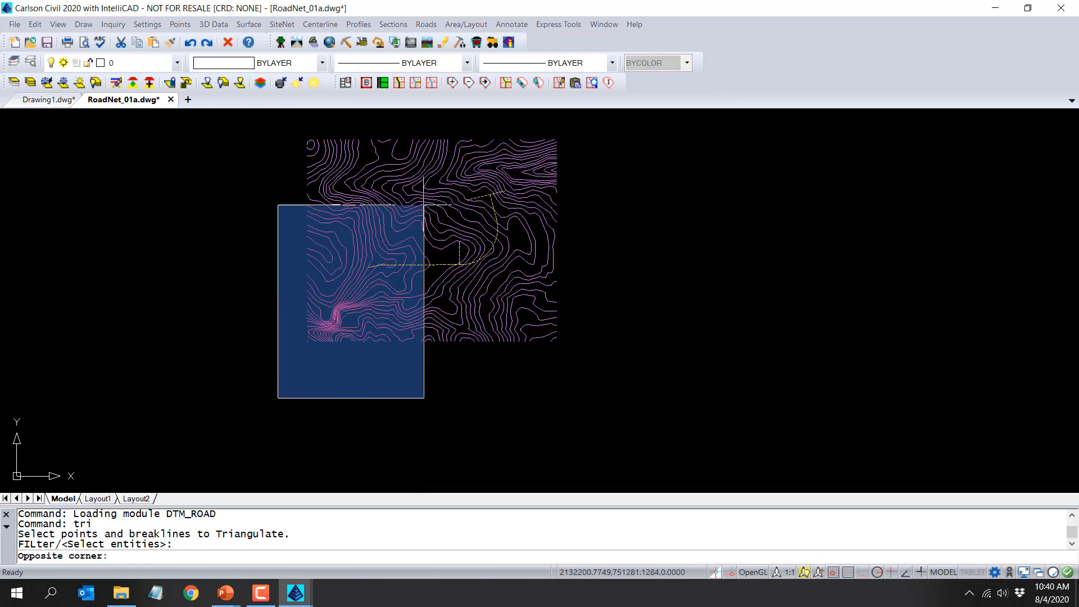
click(621, 110)
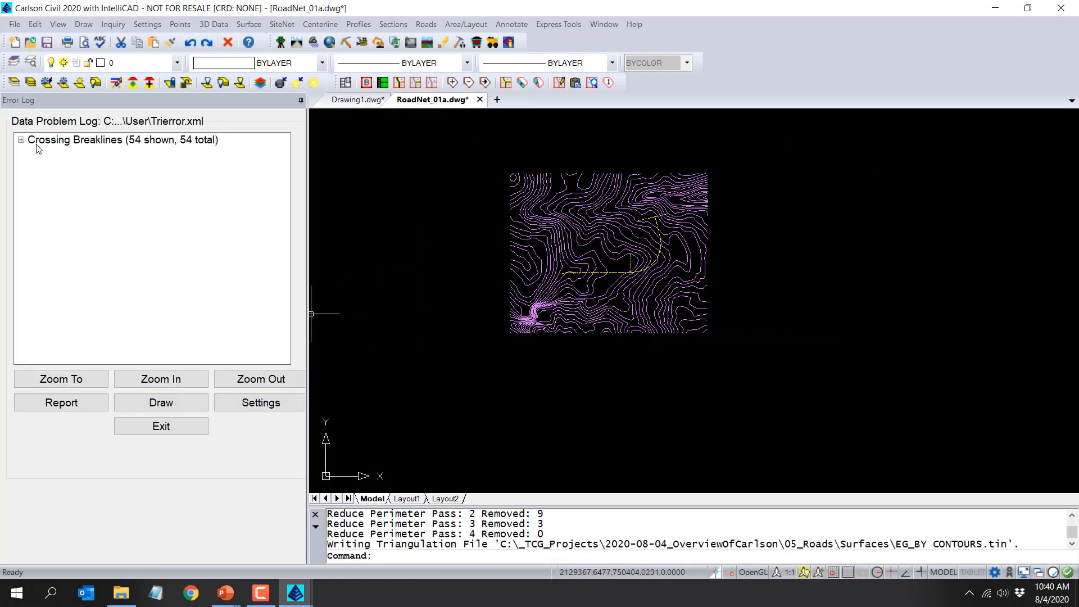
Review the crossing breaklines listed in the triangulation error log and exit the log.
click(22, 140)
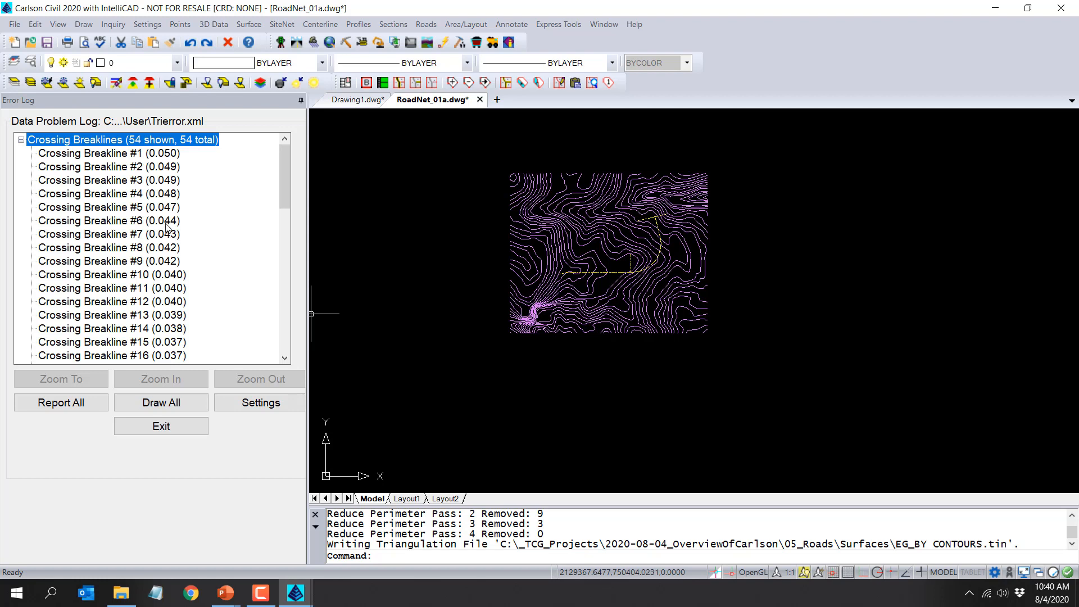
scroll(168, 228, down, 9)
scroll(177, 321, up, 9)
scroll(189, 236, down, 5)
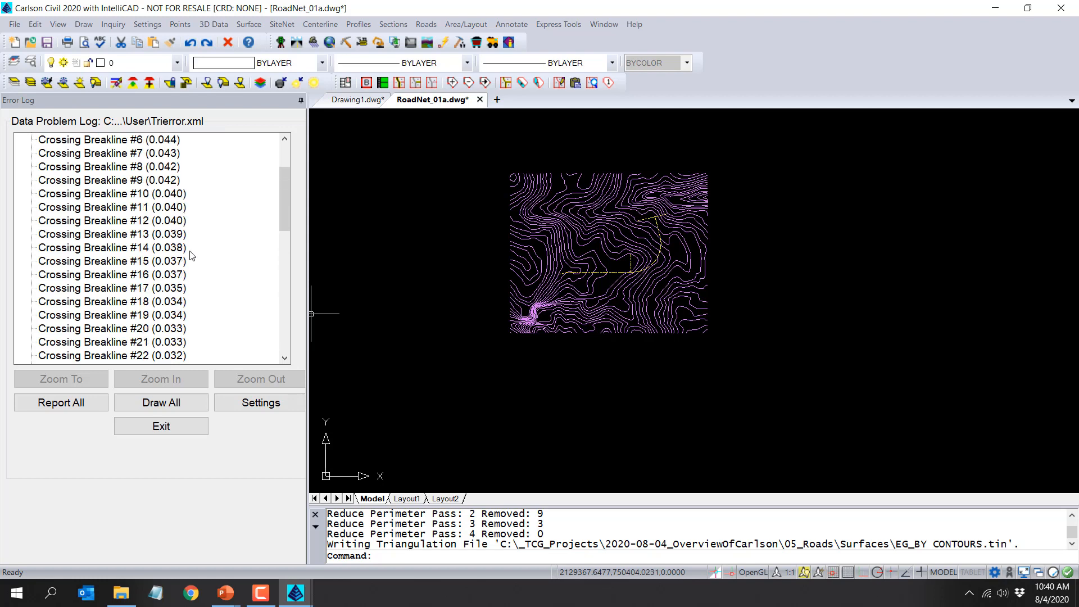
click(176, 431)
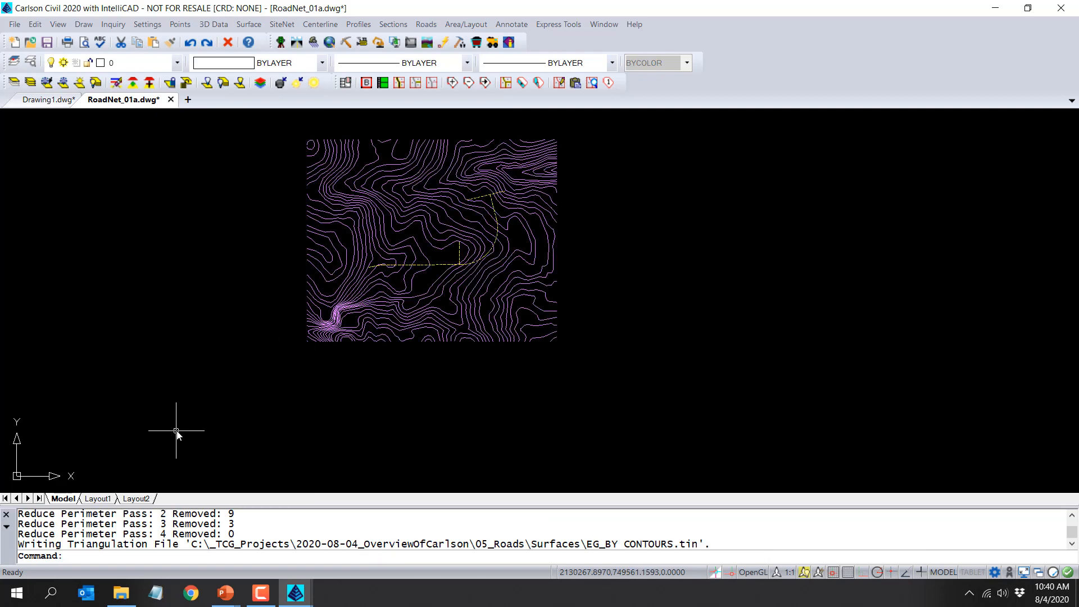
Examine the EG_BY CONTOURS.tin surface in the Surface 3D Viewer by tilting it, and exit the viewer.
click(58, 24)
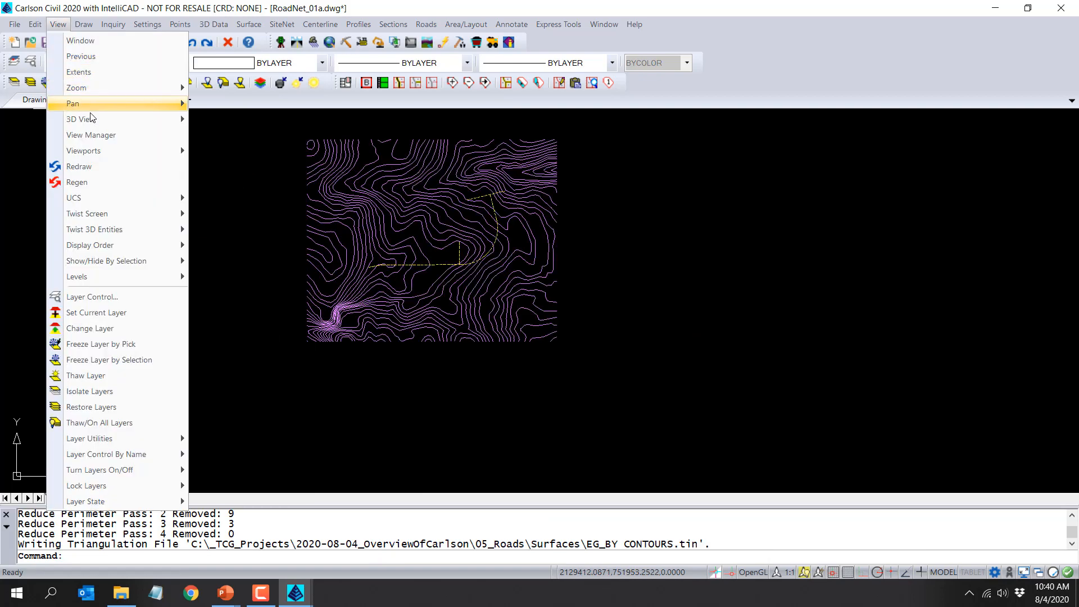
mouse_move(90, 120)
click(254, 135)
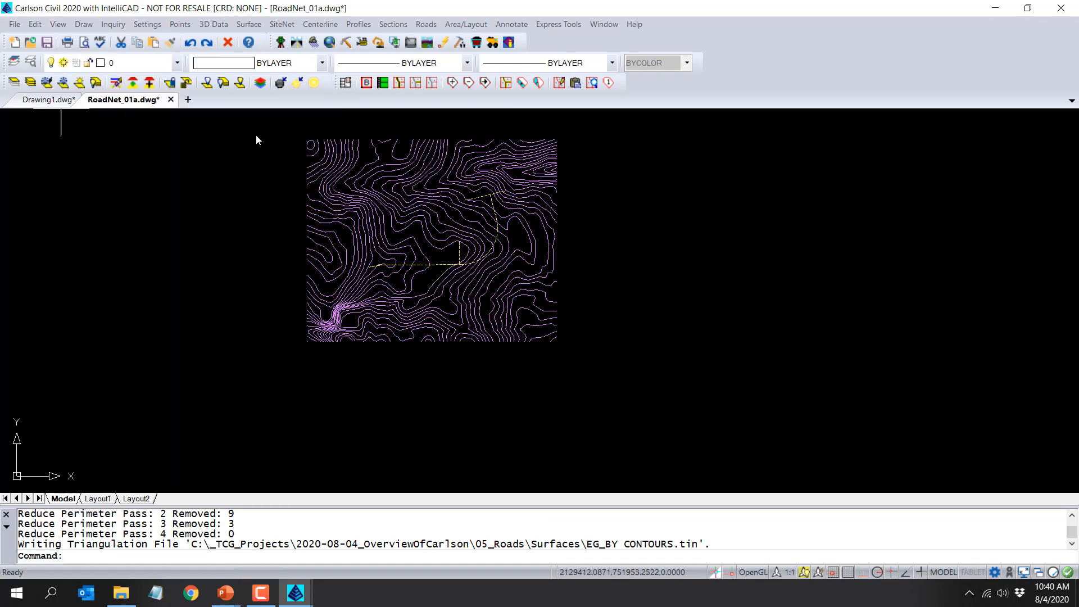
click(309, 218)
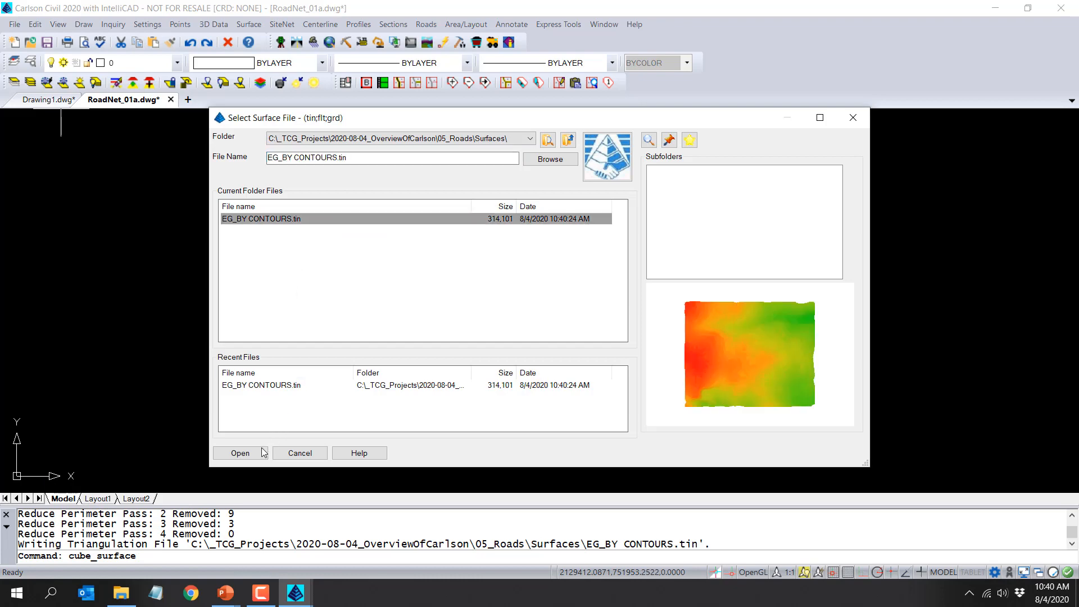
click(240, 453)
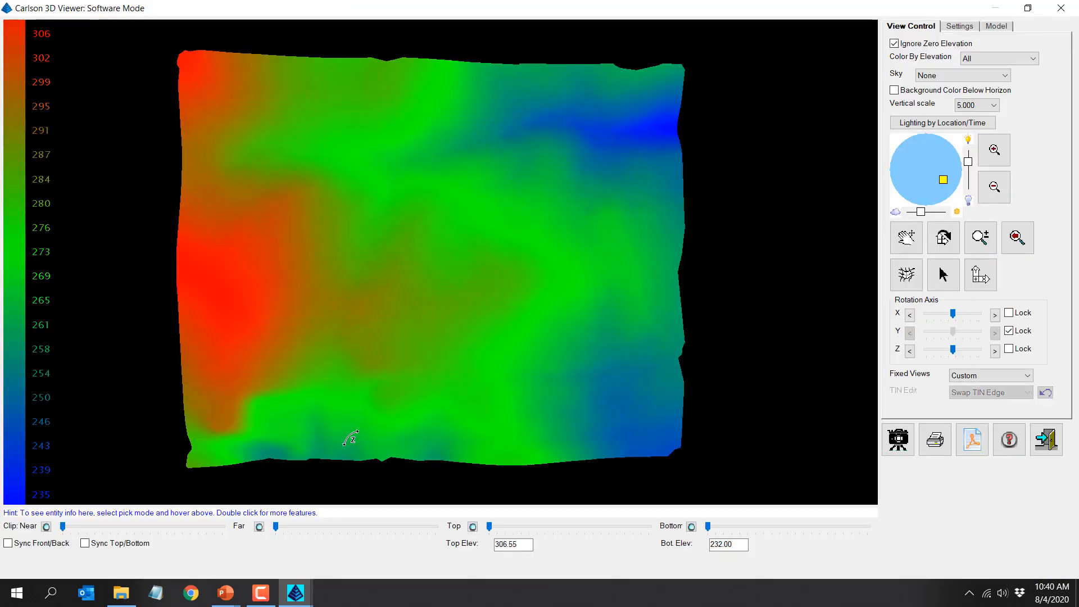
drag(429, 399, 414, 161)
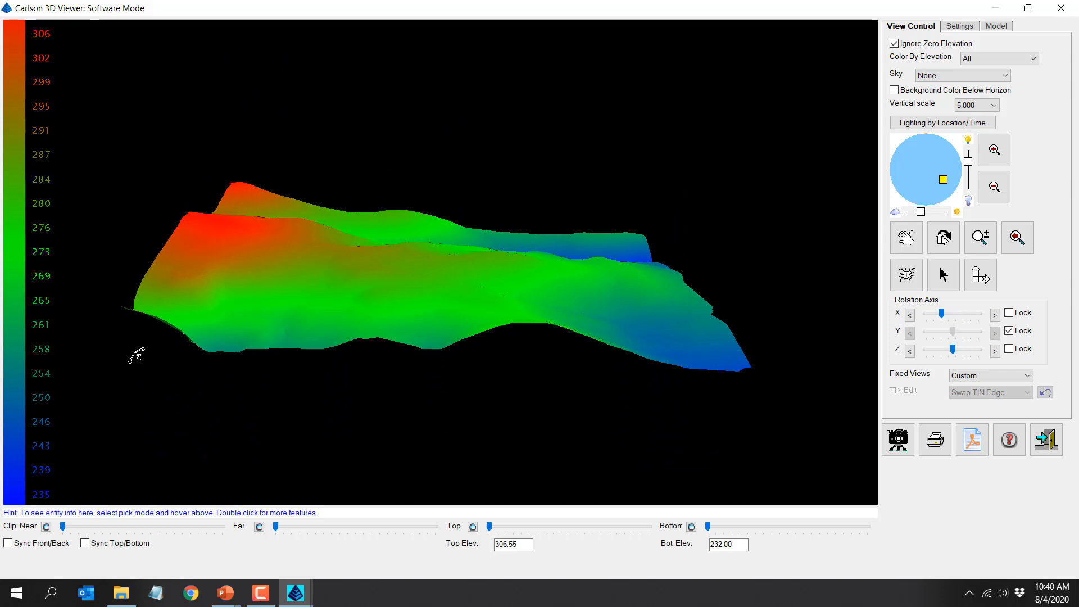
drag(417, 371, 455, 428)
click(1046, 439)
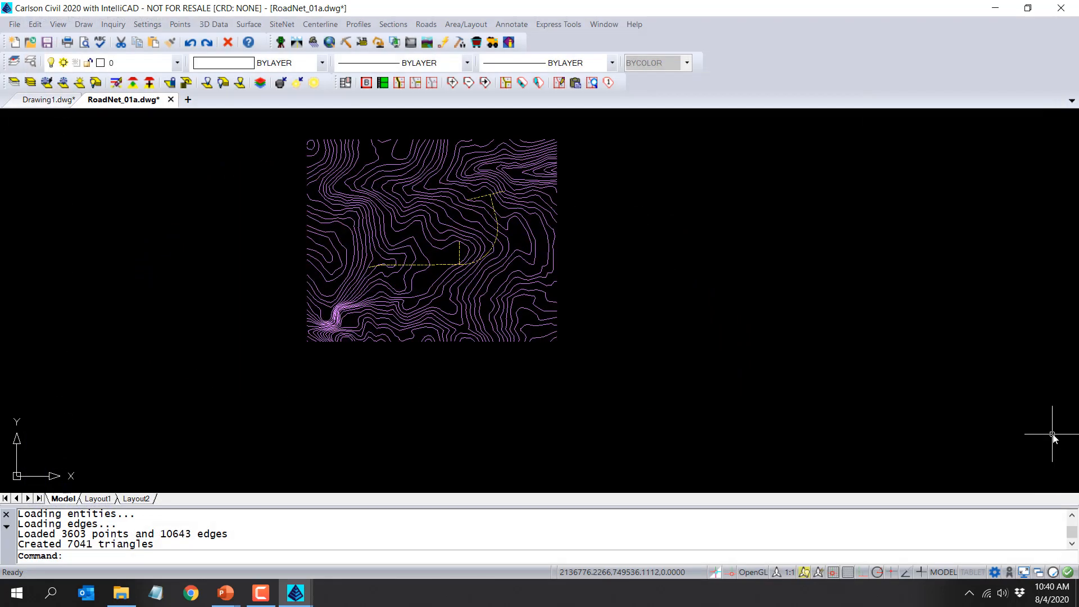
Check the layer and elevation of the long road centerline with the Drawing Inspector, and turn the inspector off.
click(113, 24)
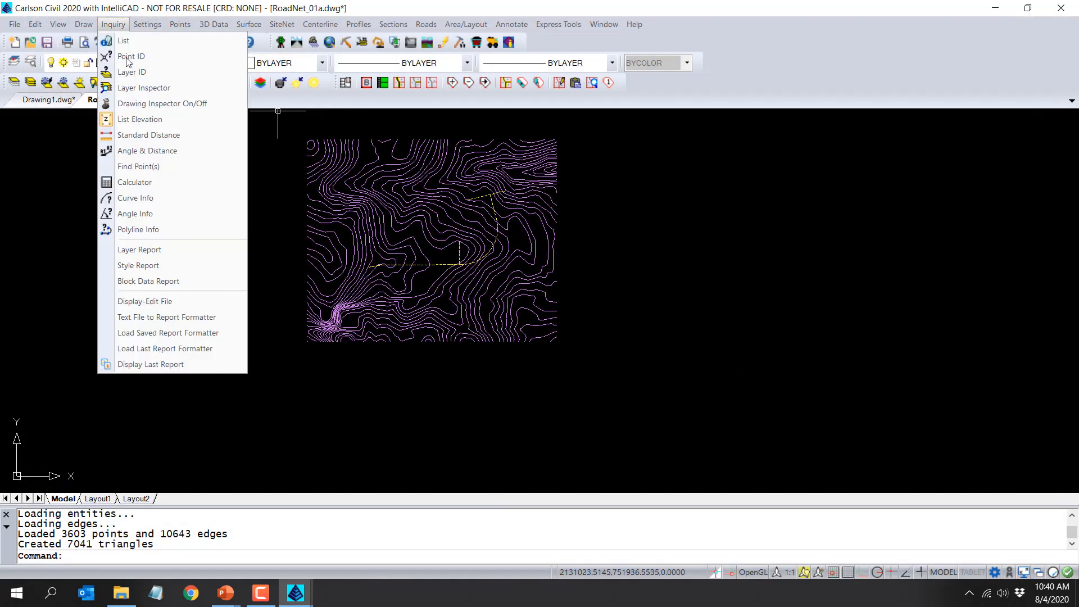
click(143, 104)
scroll(450, 258, up, 3)
mouse_move(434, 274)
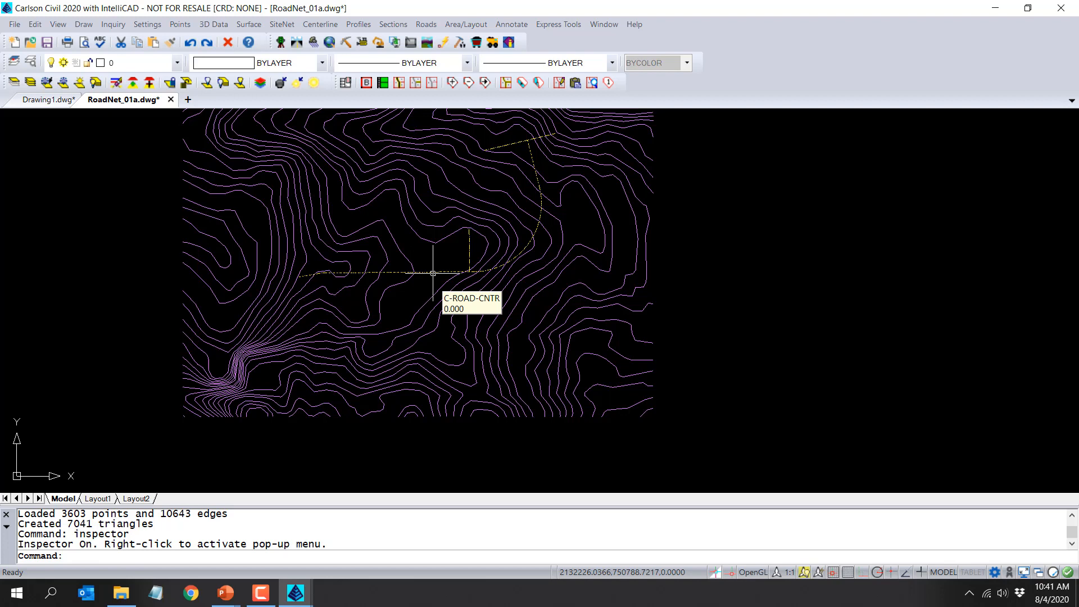
key(Return)
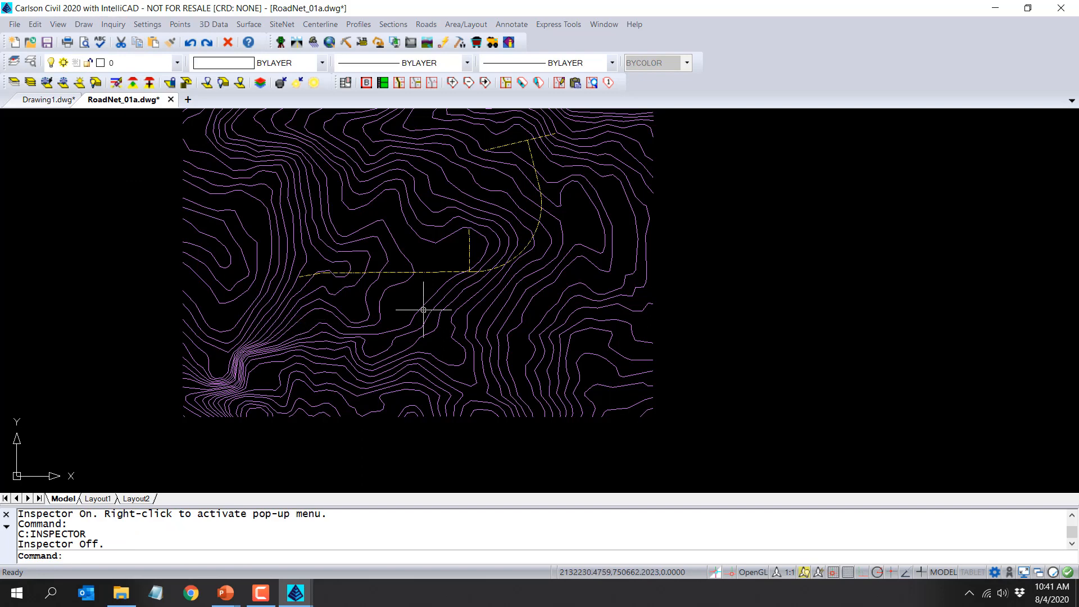
Create a new road network file named 2020-08-04_ROADNET01 in the Roads_XSs folder.
middle_drag(477, 197, 491, 253)
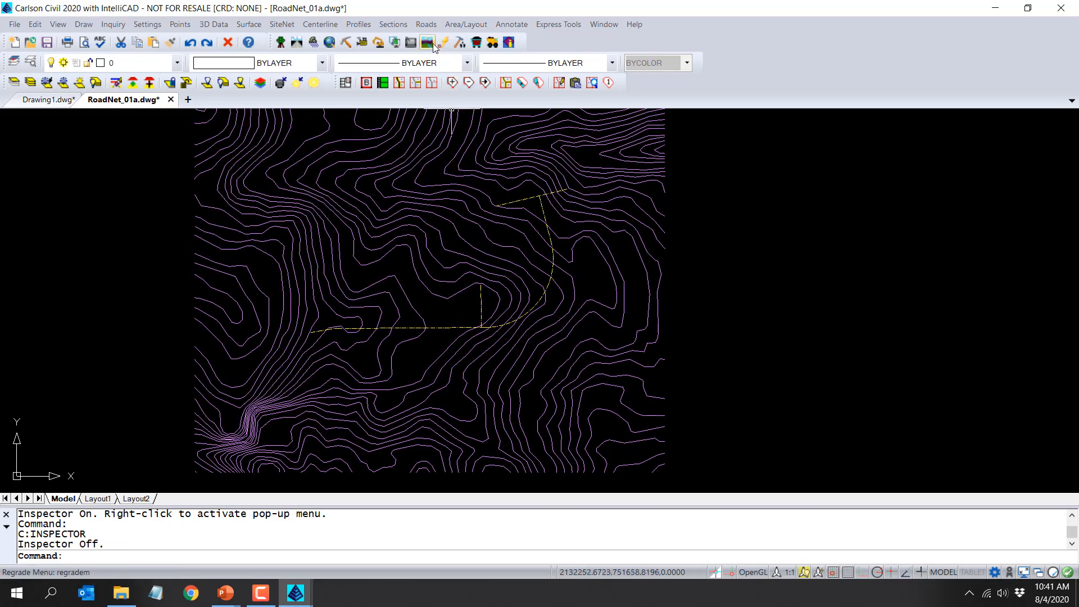
click(426, 24)
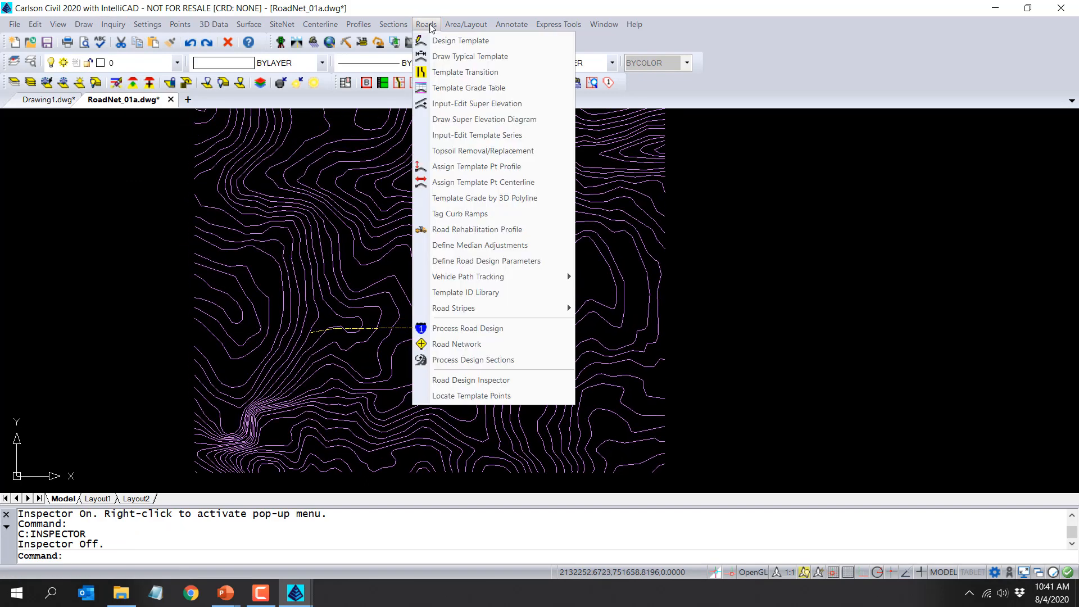
click(498, 344)
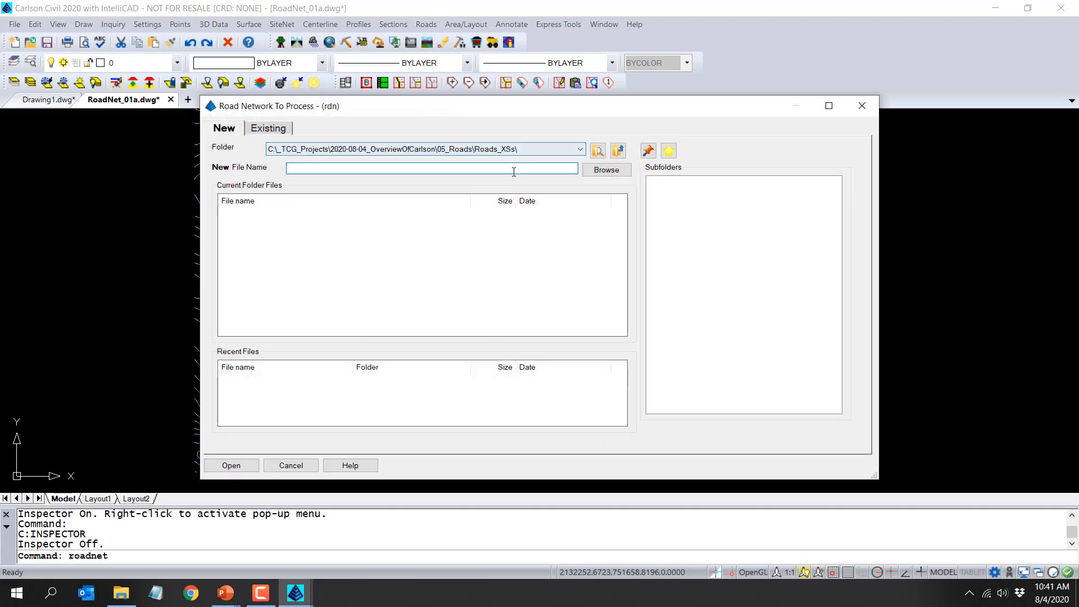
text(ROAD)
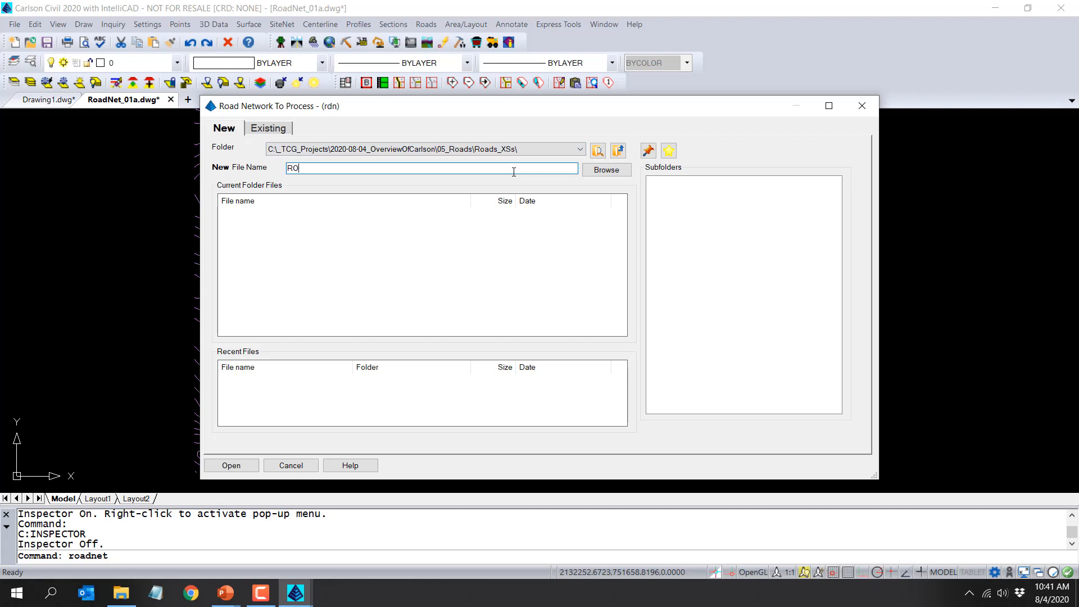
key(BackSpace)
key(BackSpace)
key(BackSpace)
text(2020-08-04_ROADNET01)
key(Return)
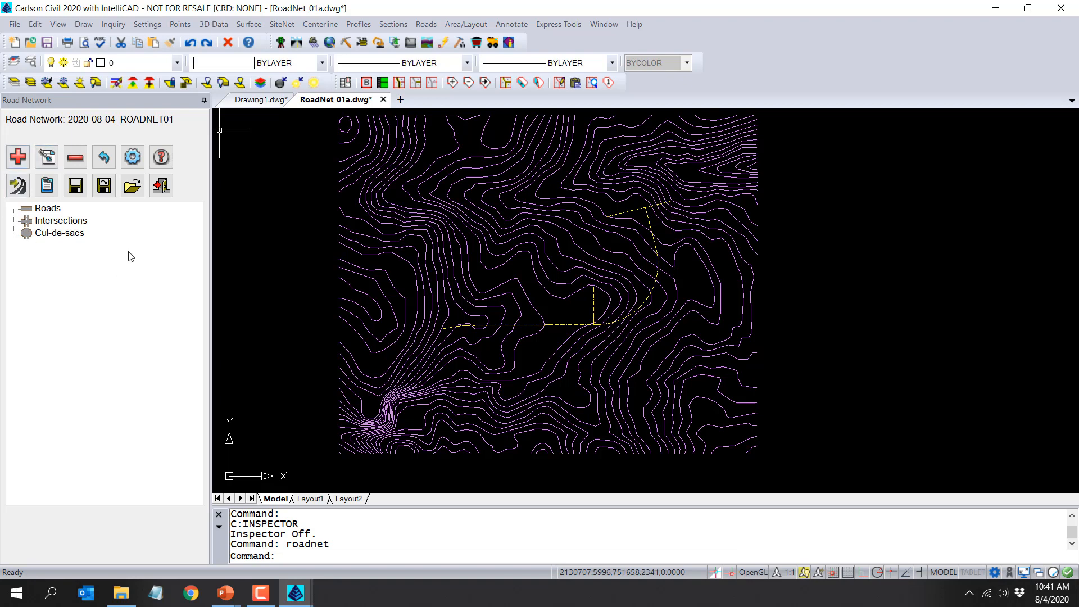
Assign EG_BY CONTOURS.tin as the existing surface in the road network settings.
click(138, 159)
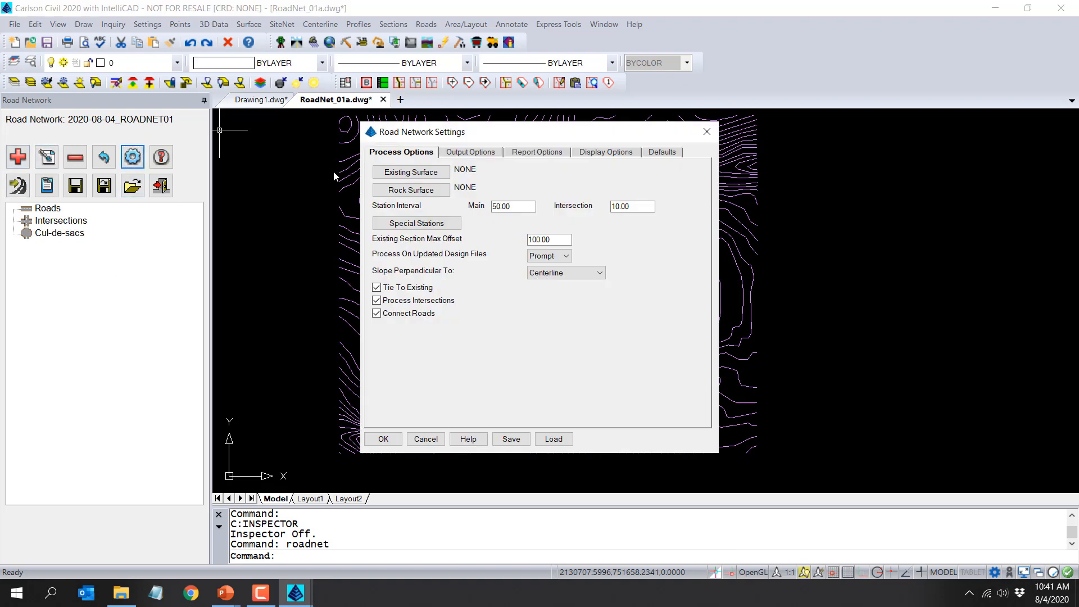
click(418, 175)
click(310, 220)
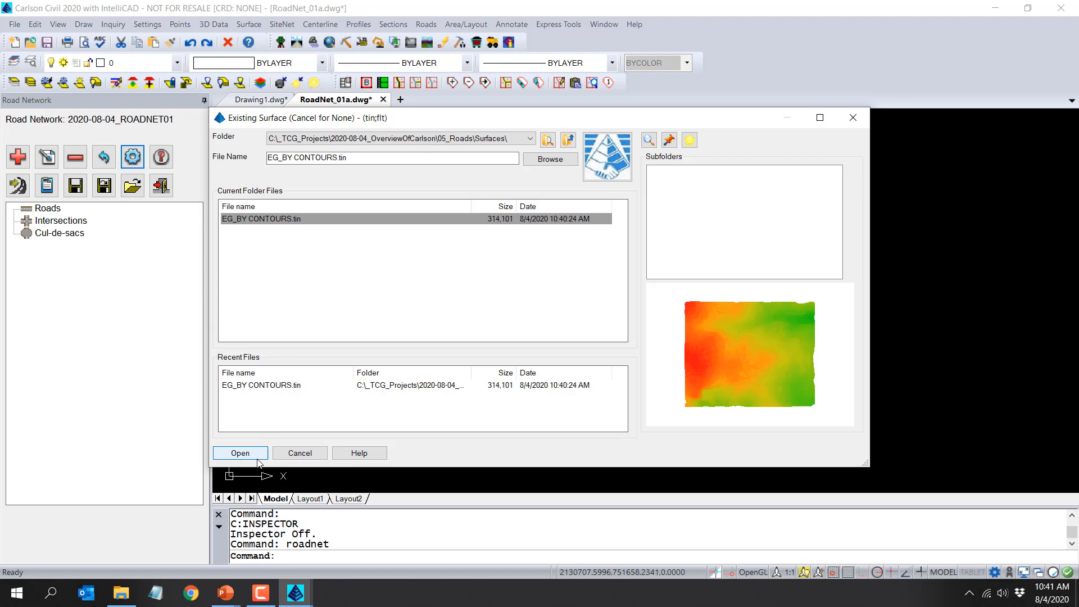
click(242, 453)
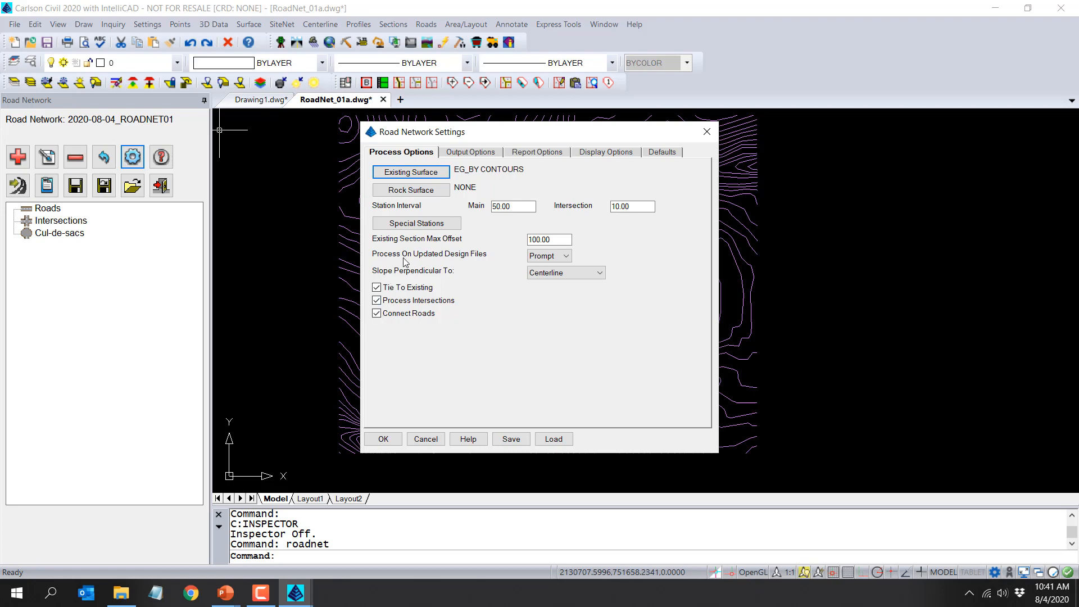
Keep Process On Updated Design Files at Prompt and set the road triangulation to write PG_ROAD in the Surfaces folder.
click(568, 255)
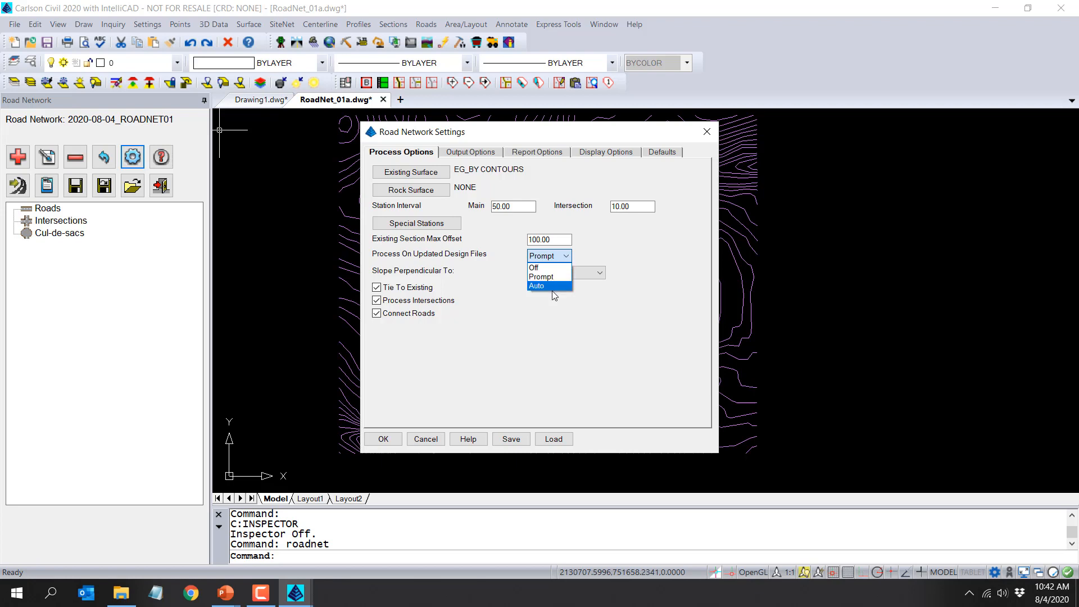
click(559, 277)
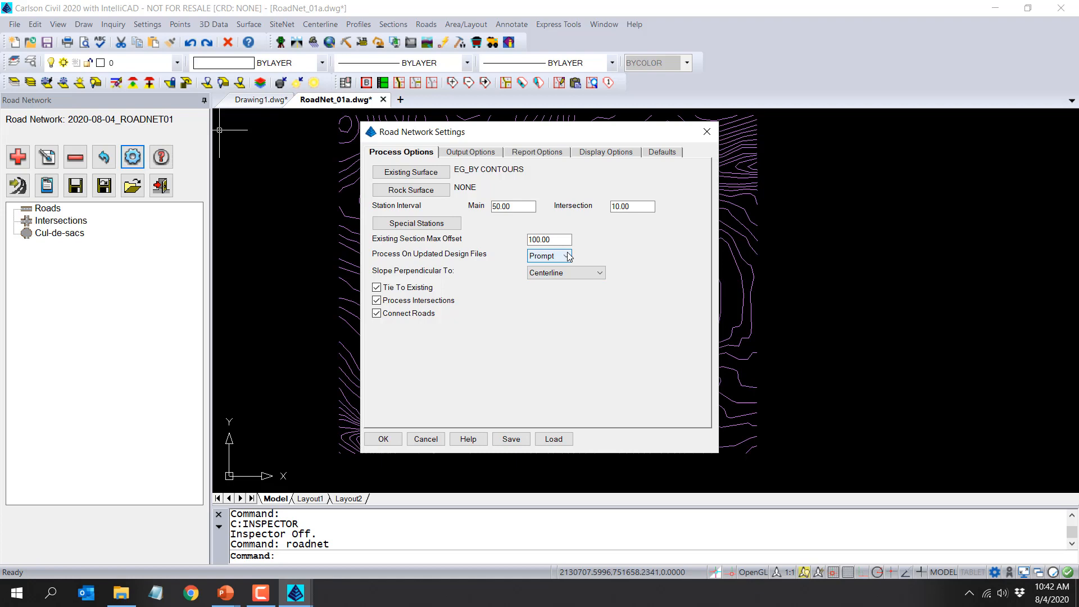
click(460, 153)
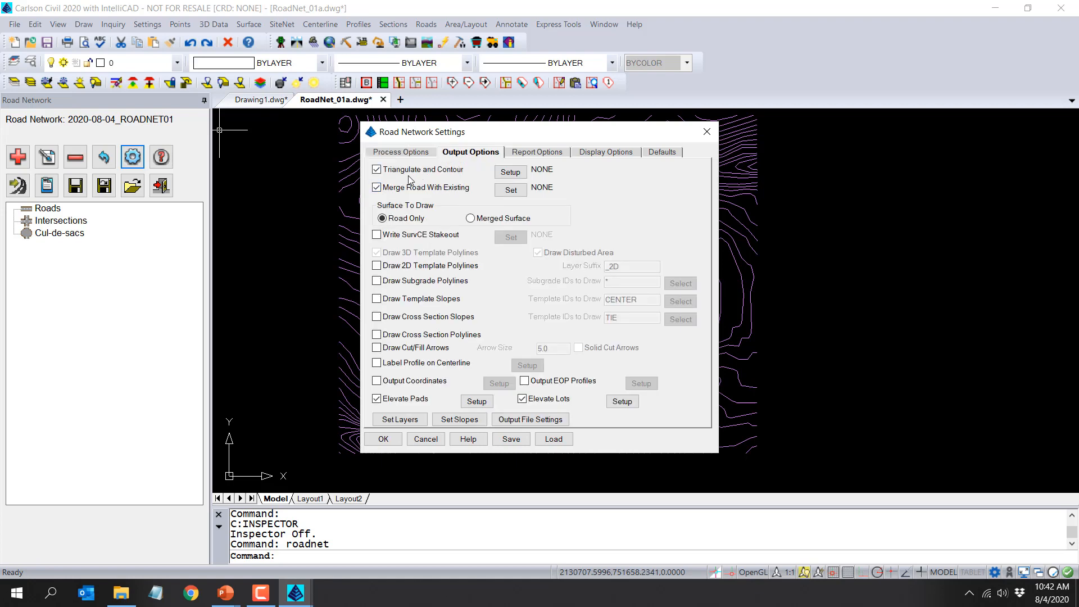
click(518, 174)
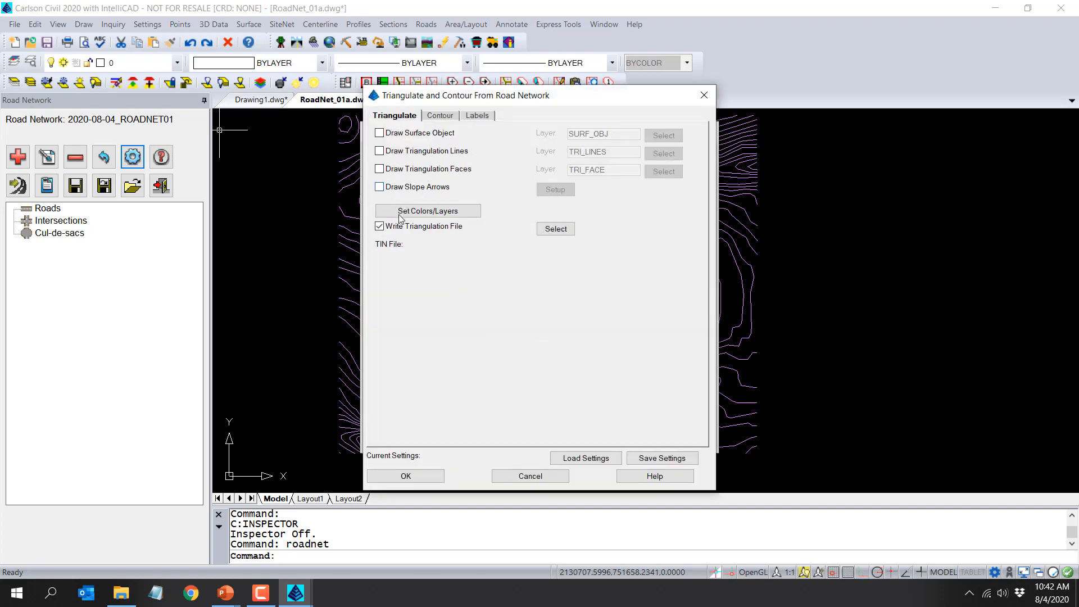
click(556, 229)
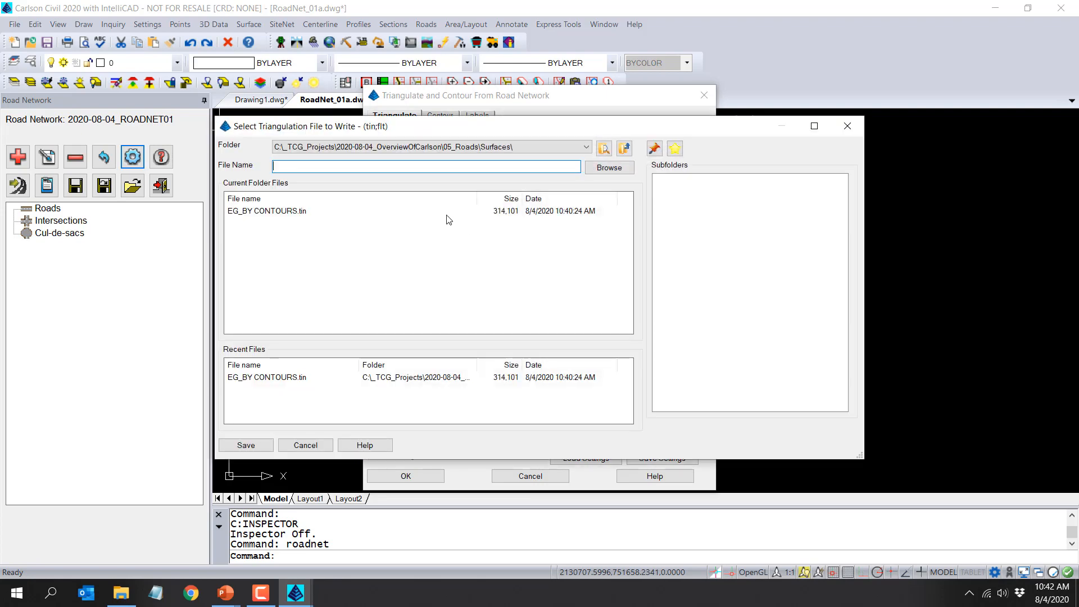
click(333, 170)
text(PG_ROAD)
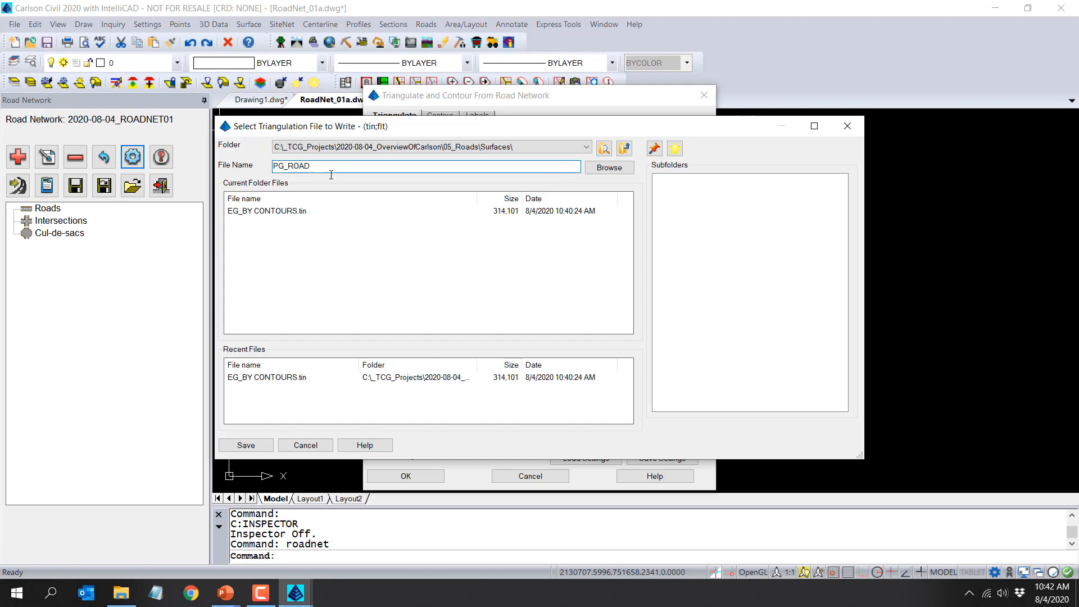
click(250, 446)
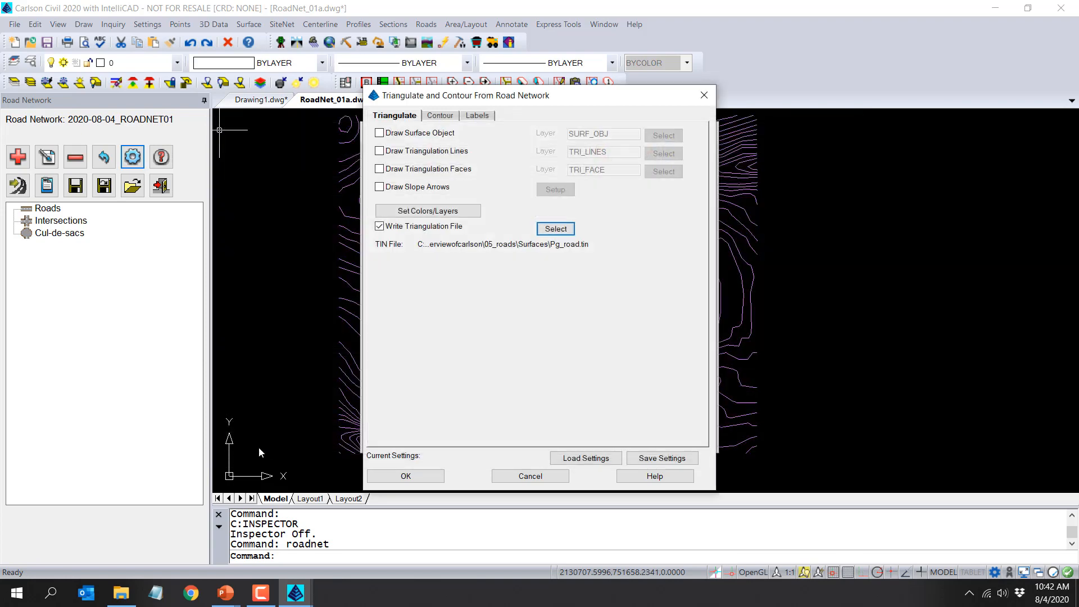
click(441, 115)
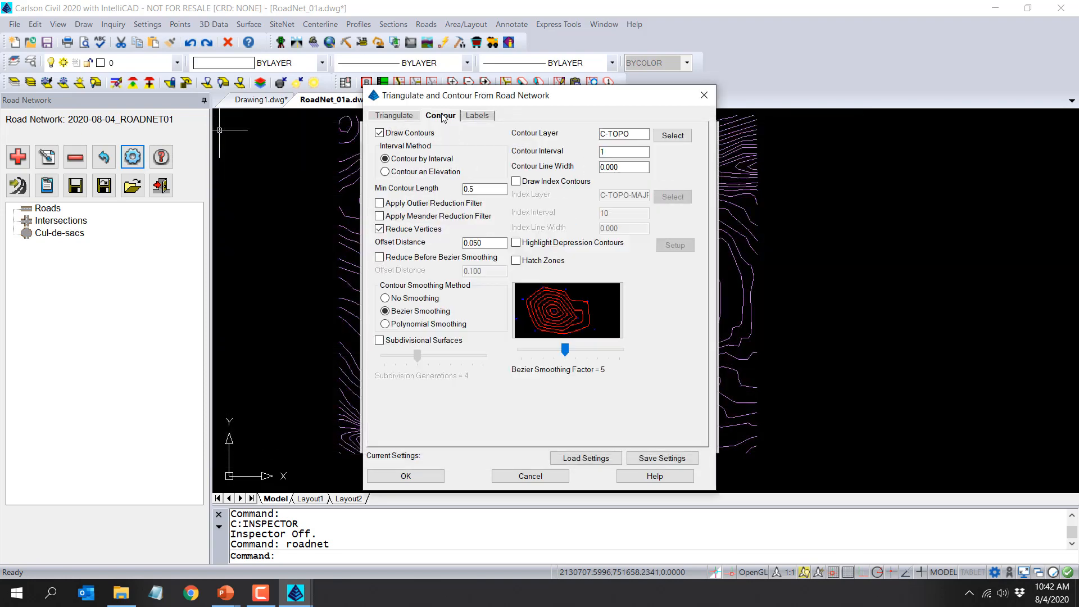
click(484, 117)
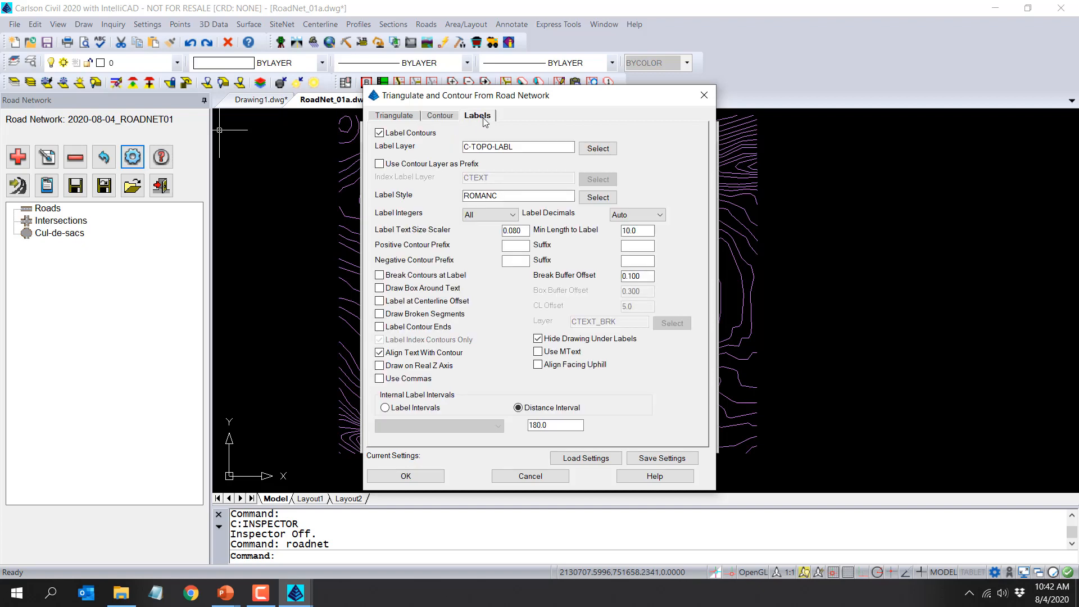
click(405, 477)
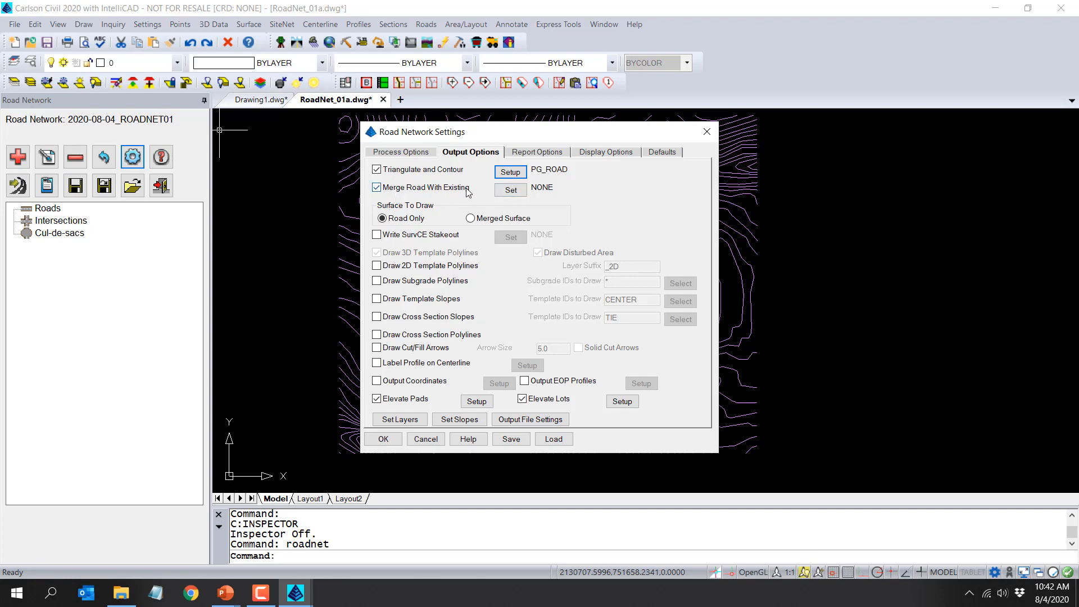
Set the output surface for merging the road with existing ground to EG_PG_MERGED in the Surfaces folder.
click(511, 190)
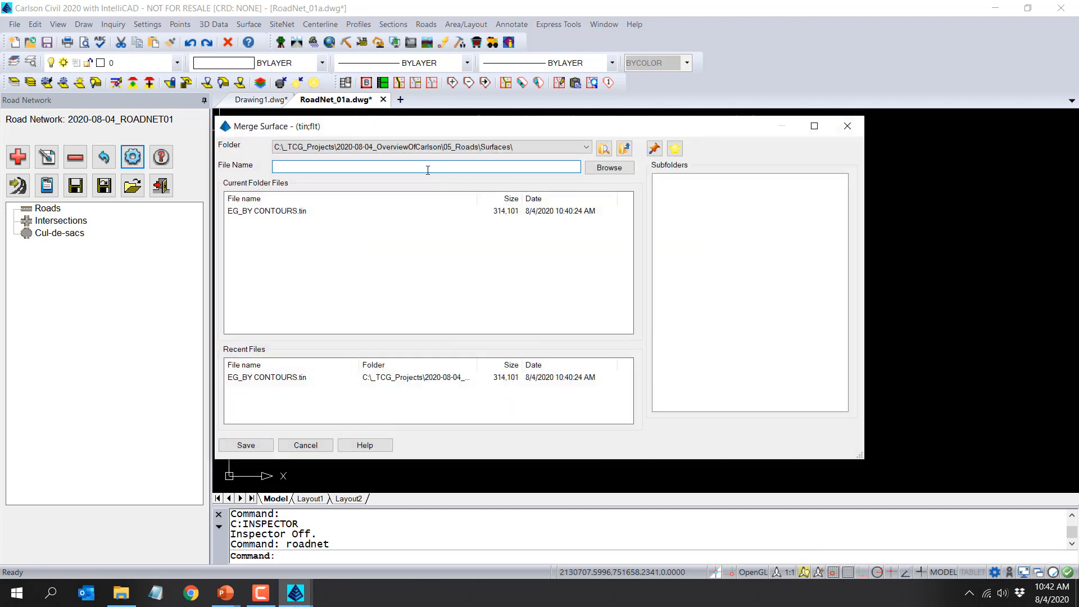
text(EG_)
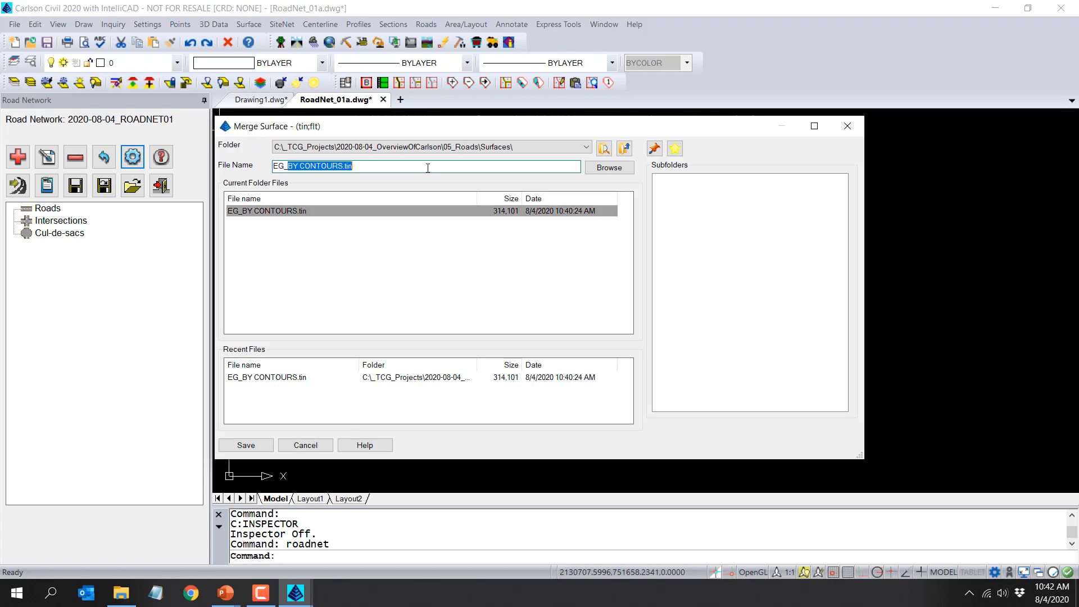
text(PG_MERGED)
click(251, 446)
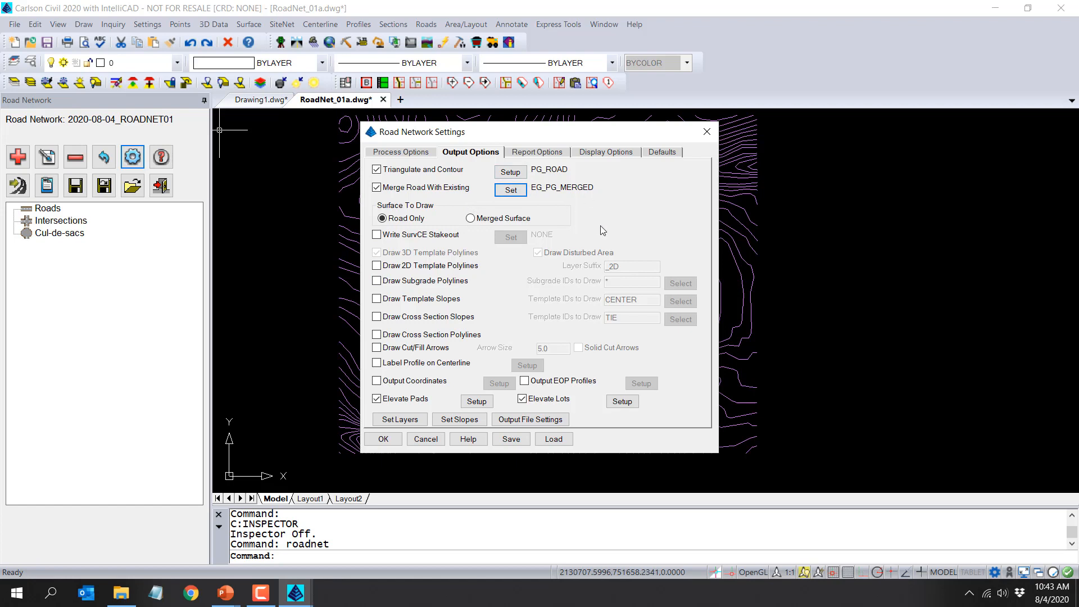
Turn off Elevate Pads and Elevate Lots in the output options, accept the settings, and save the road network.
click(399, 239)
click(390, 236)
click(401, 399)
click(522, 398)
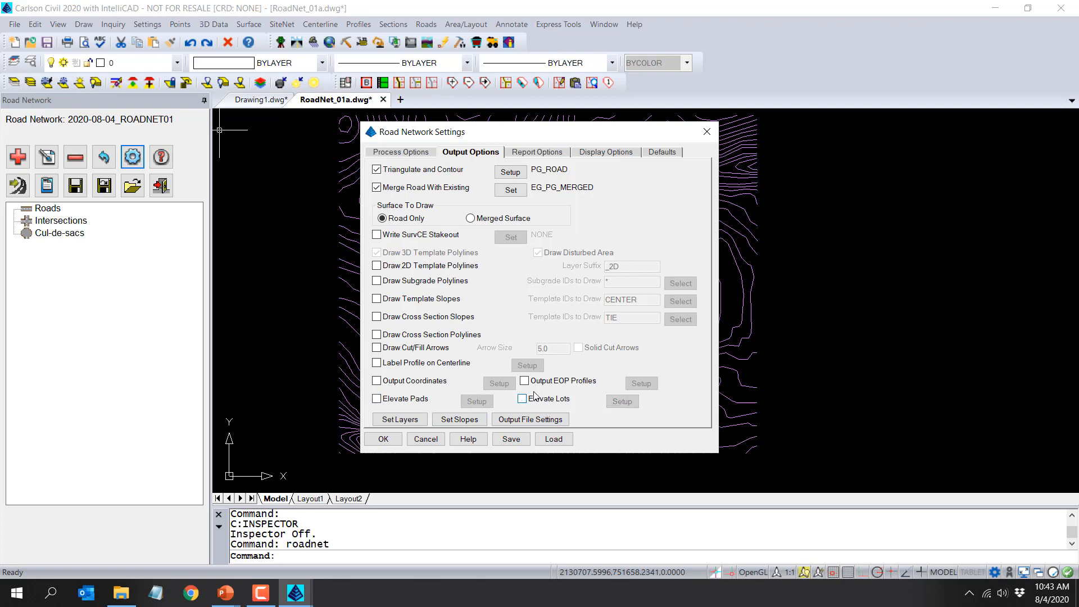
click(544, 159)
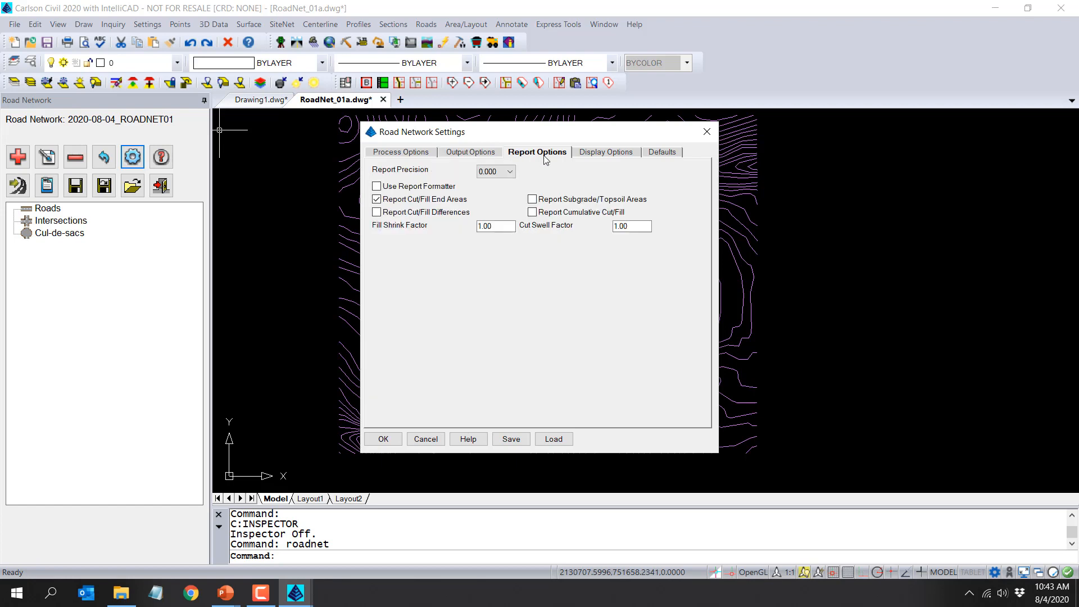
click(384, 439)
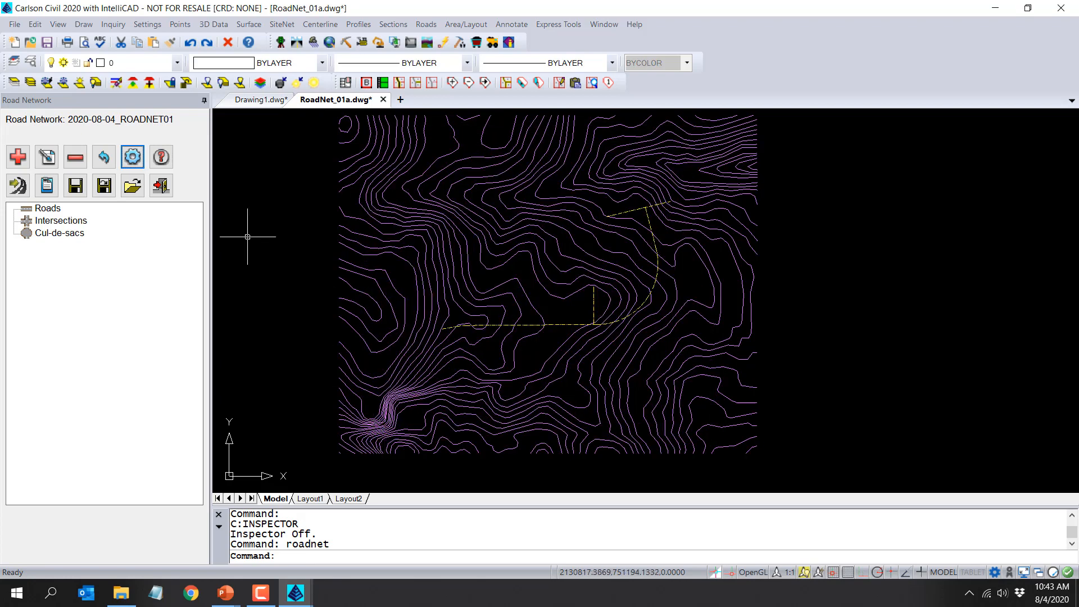
click(77, 188)
click(75, 190)
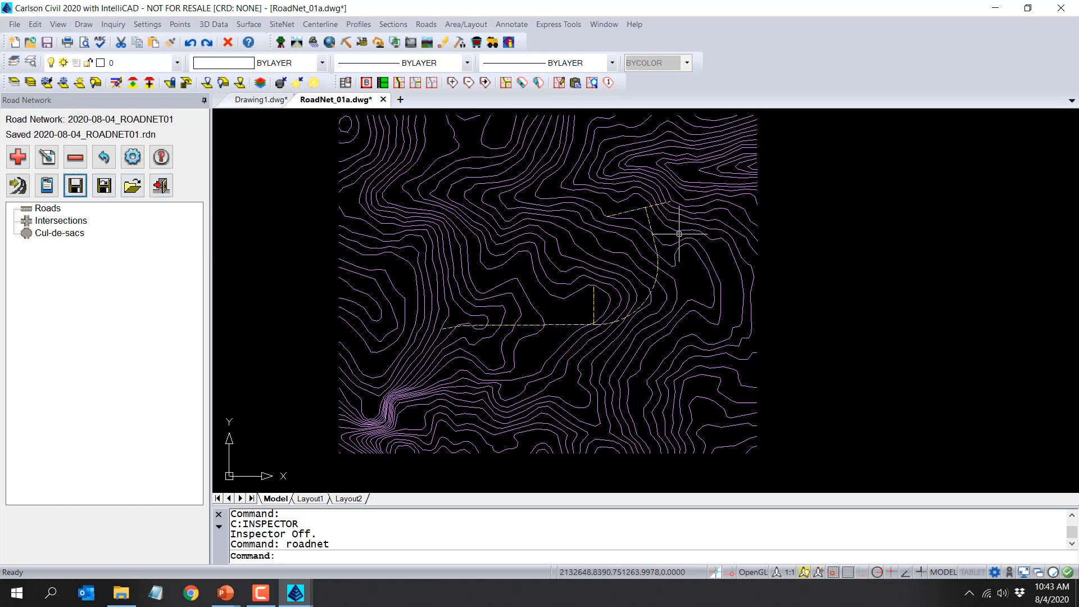
Add a road from the long centerline polyline, assigning it centerline file CL1 and design profile CL1.pro in the CLs_Profs folder.
click(17, 157)
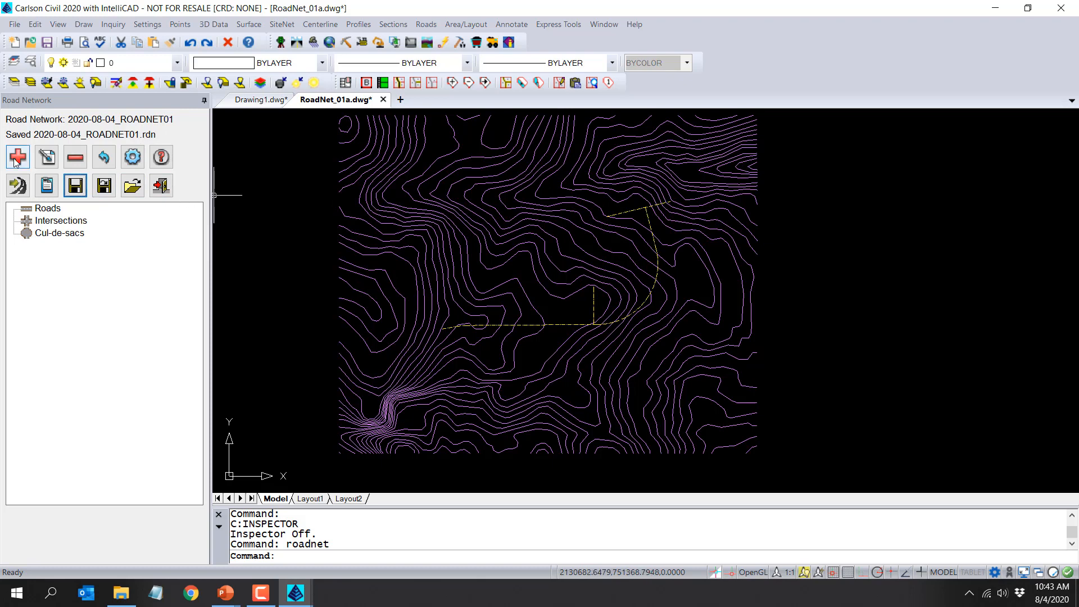
click(533, 302)
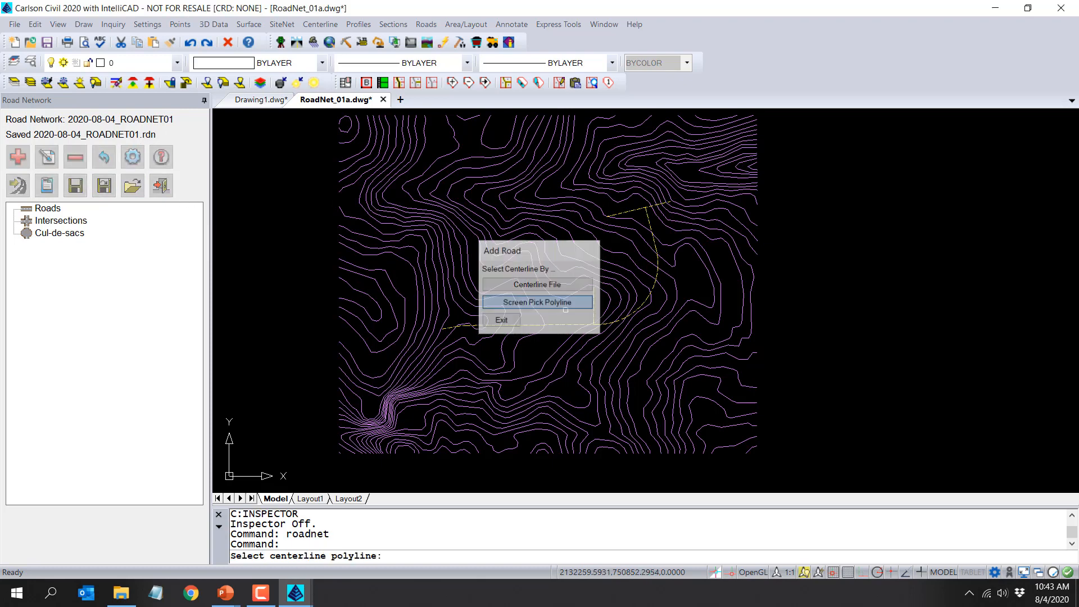
click(561, 326)
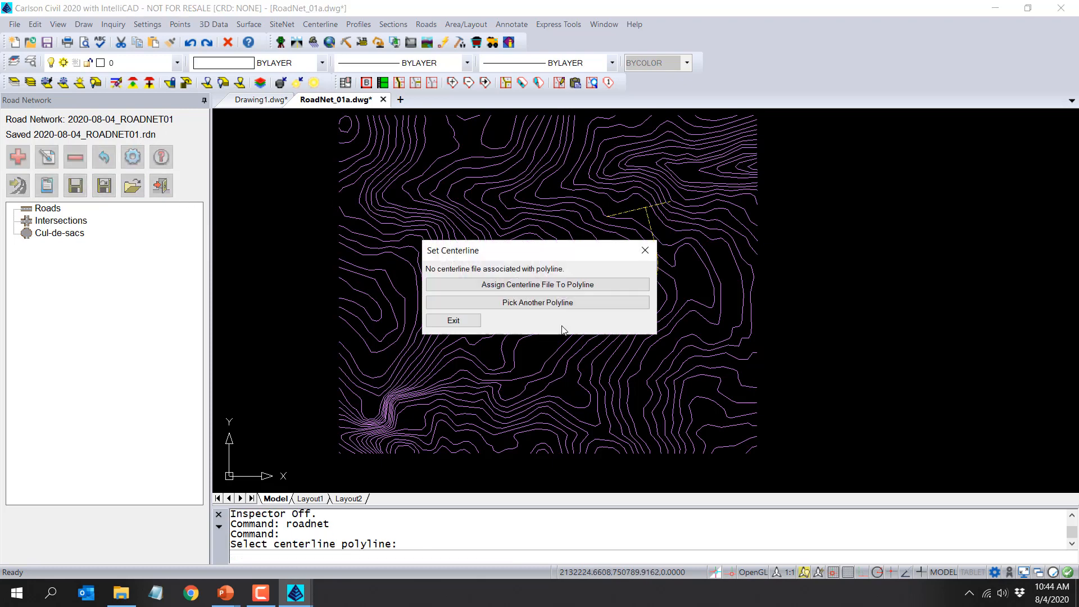
click(474, 290)
text(CL1)
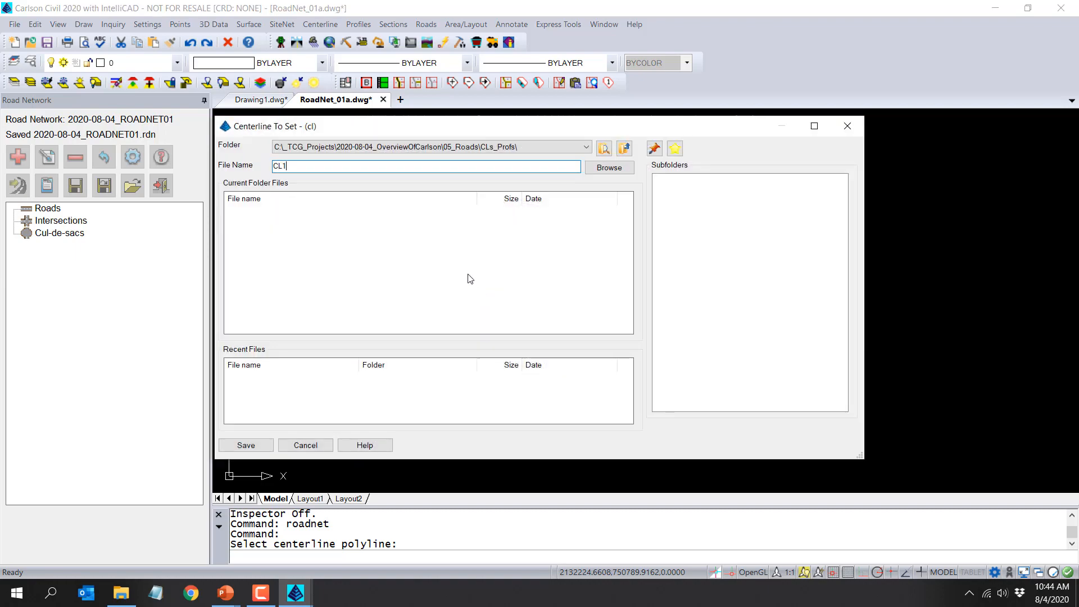
key(Return)
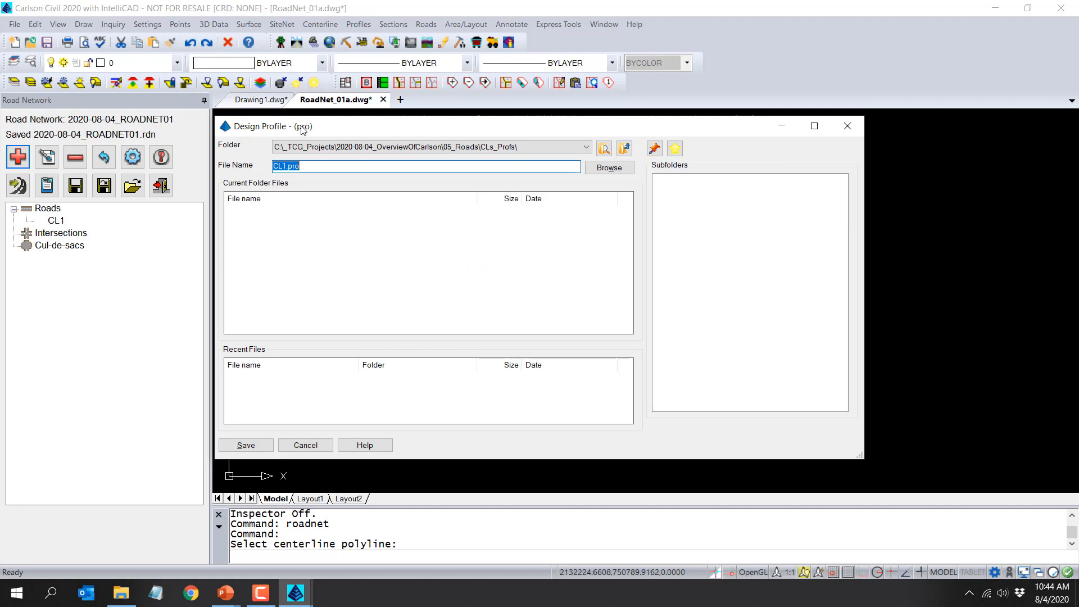
click(245, 445)
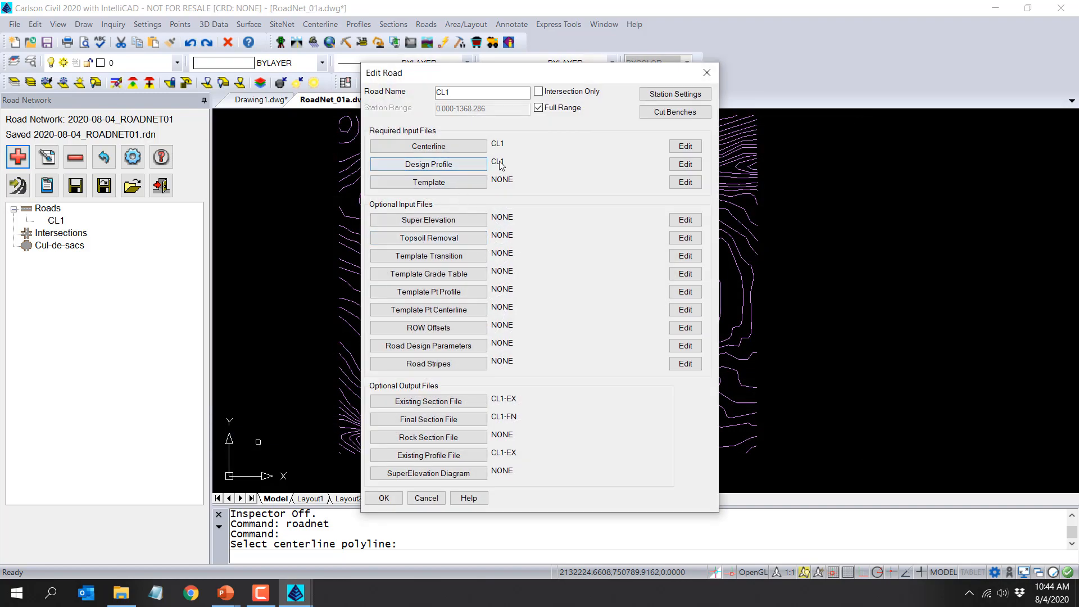
Edit the CL1 design profile and add a PVI near station 338, elevation about 265, with a 200 vertical curve.
click(693, 167)
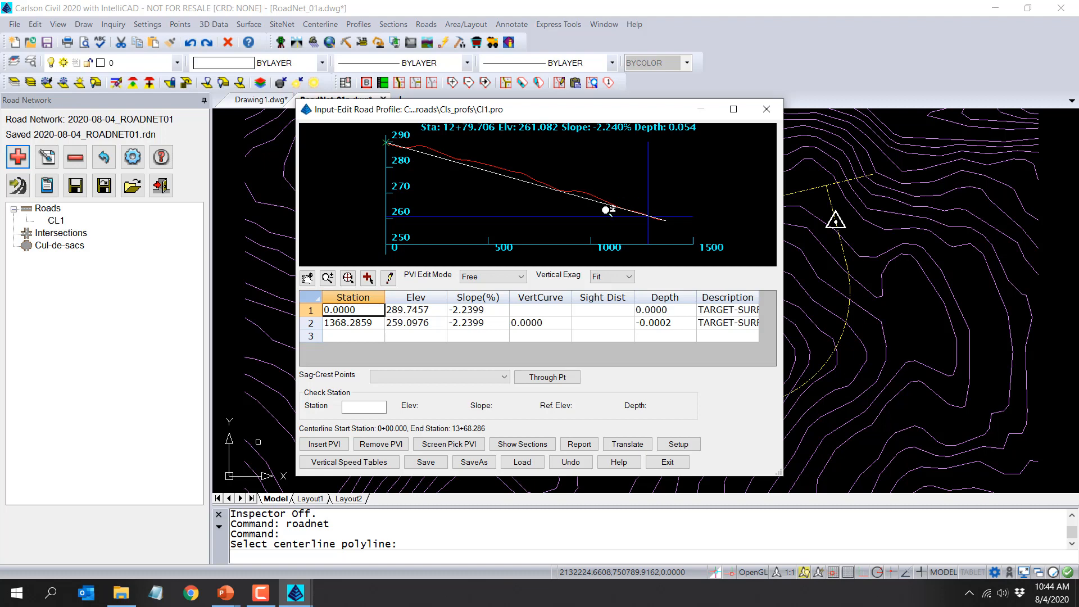
drag(629, 115, 436, 31)
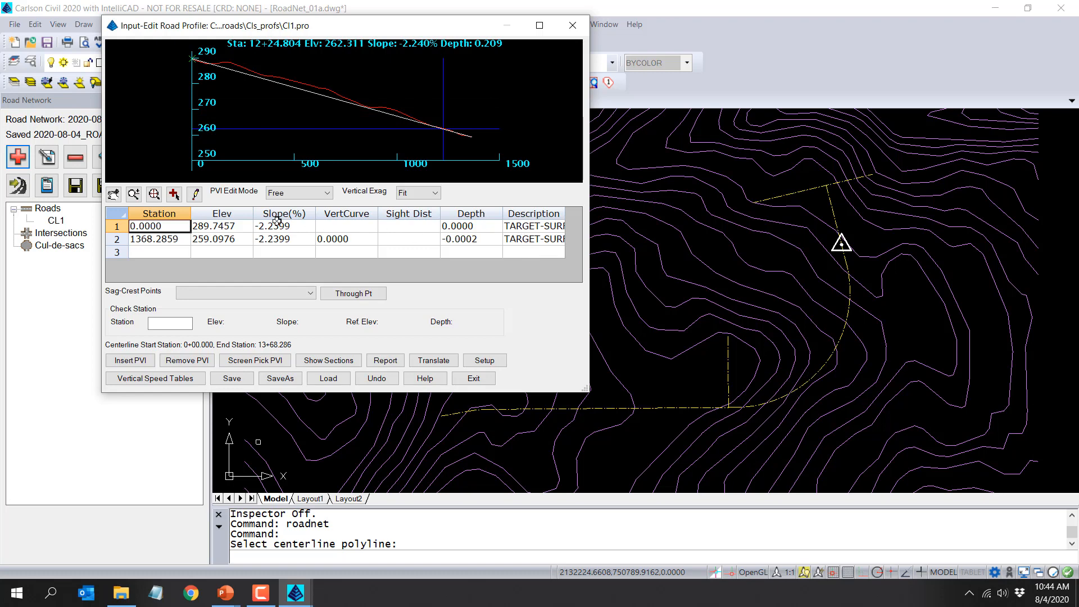
click(175, 196)
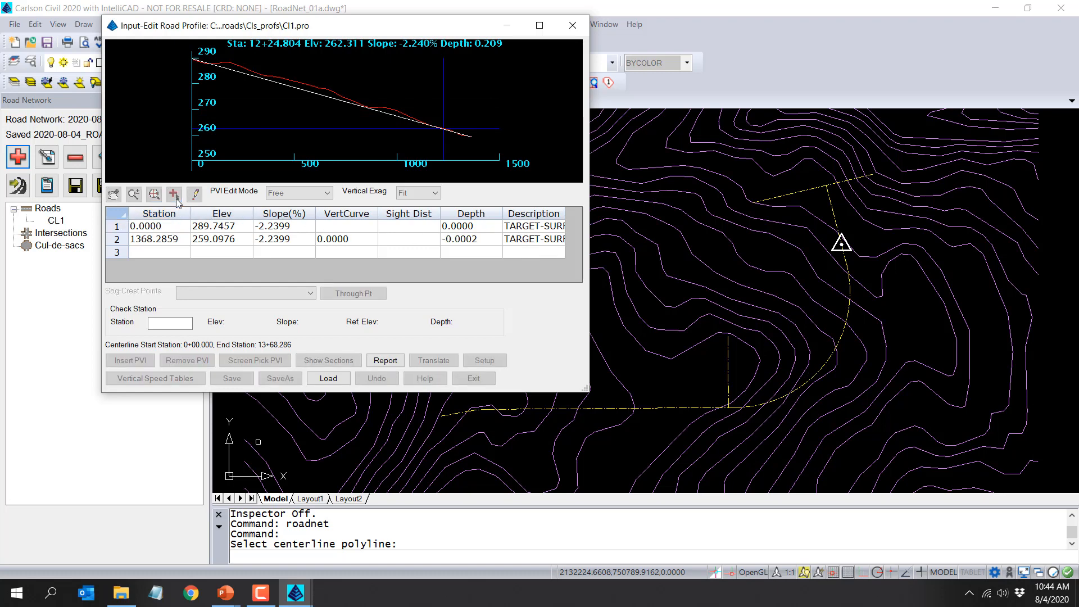
click(272, 138)
double_click(355, 191)
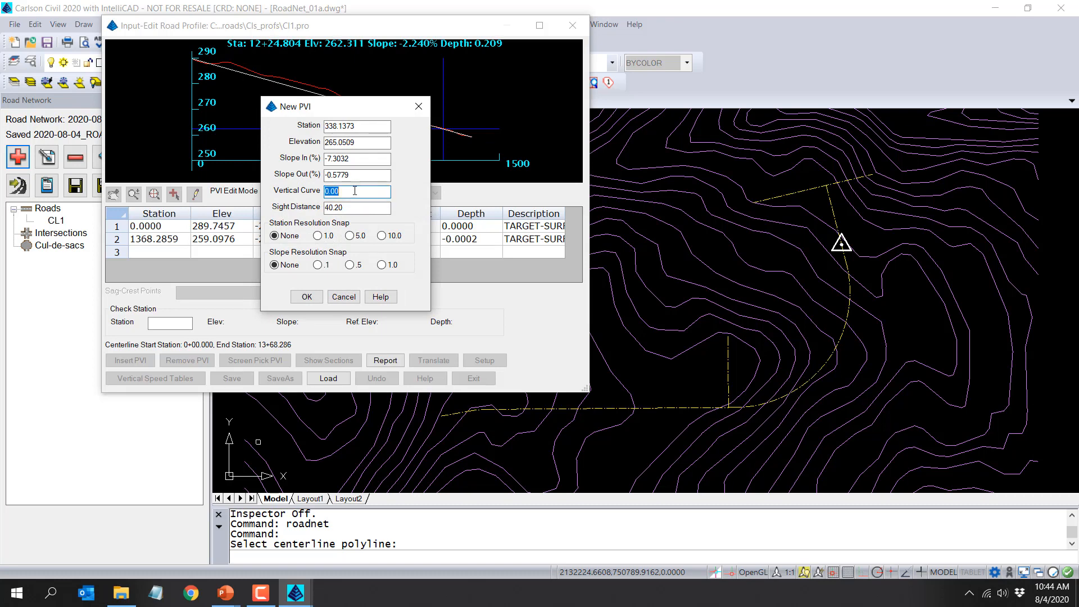
text(200)
key(Tab)
click(313, 294)
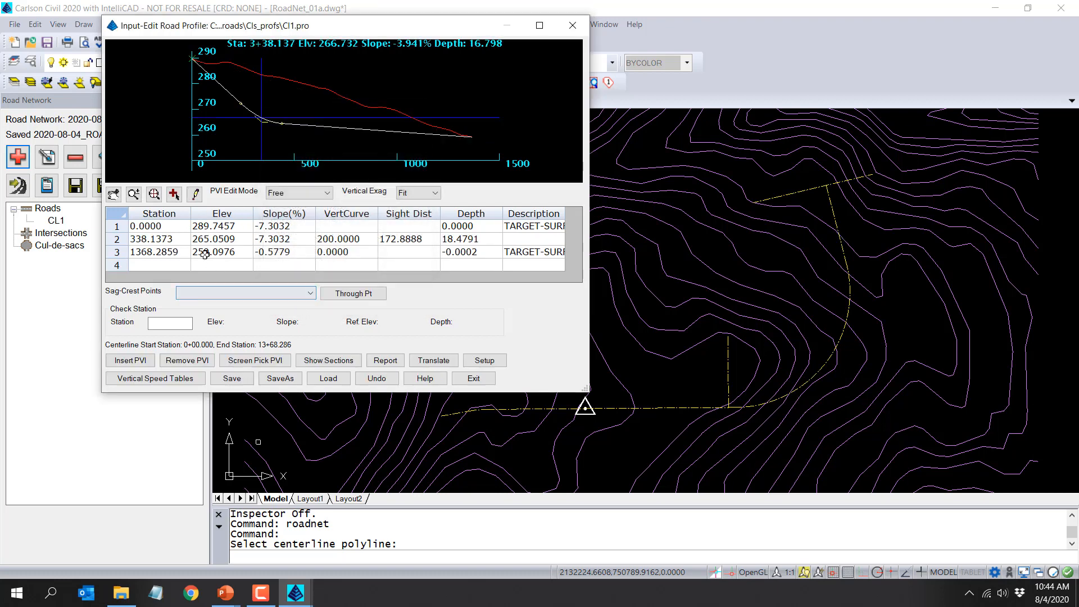
Add a second PVI to the CL1 profile near station 1126, elevation about 277, with a 200 vertical curve.
click(173, 194)
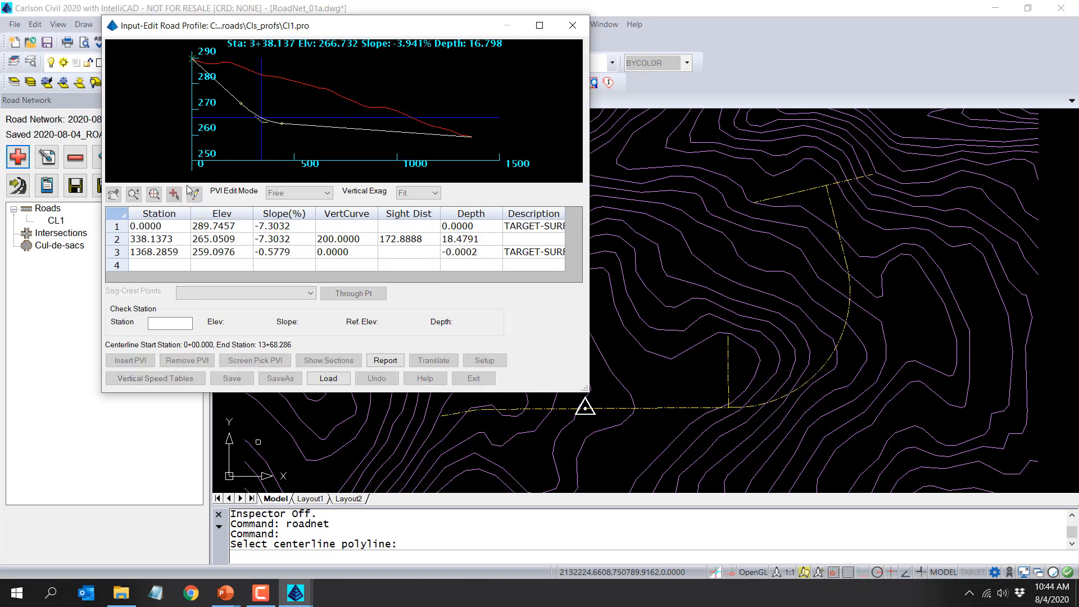
click(441, 106)
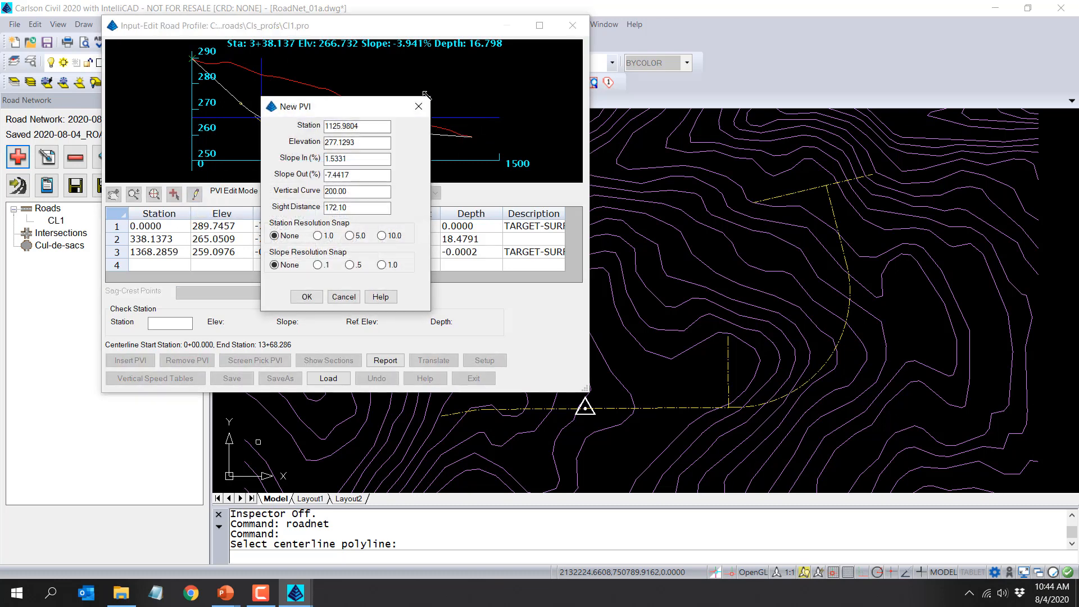
click(317, 302)
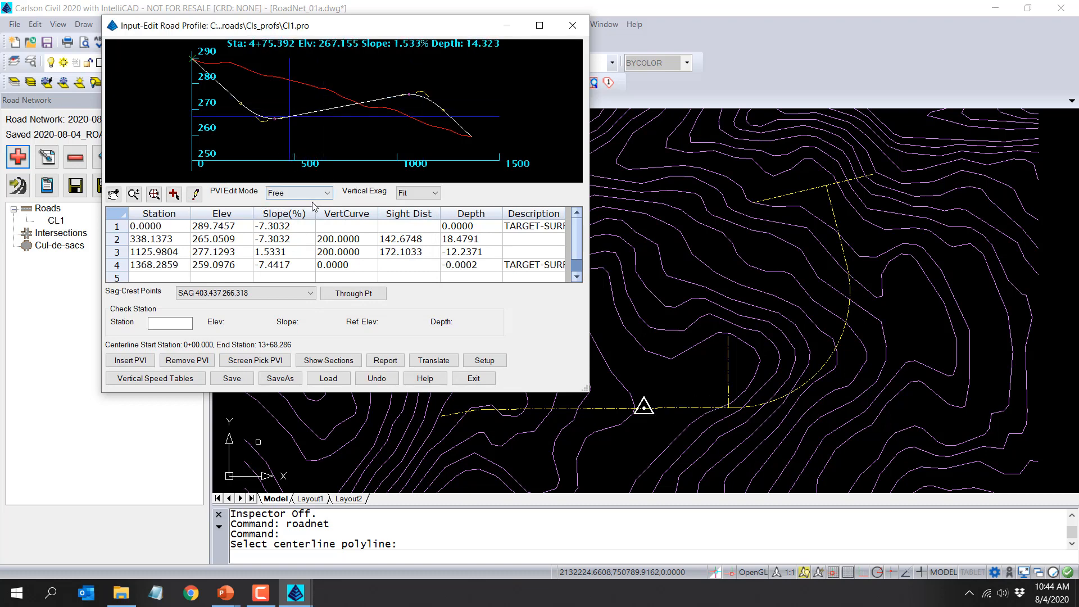
Move the sag PVI of the CL1 profile to about station 536, elevation 267, keeping the PVI edit mode on Free.
click(195, 196)
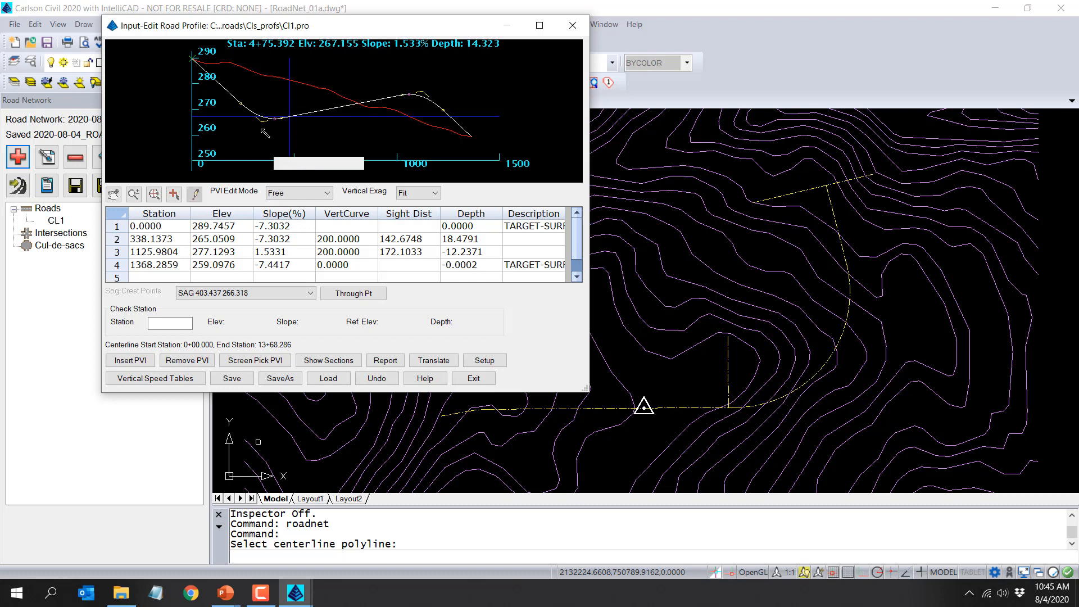
drag(276, 115, 304, 114)
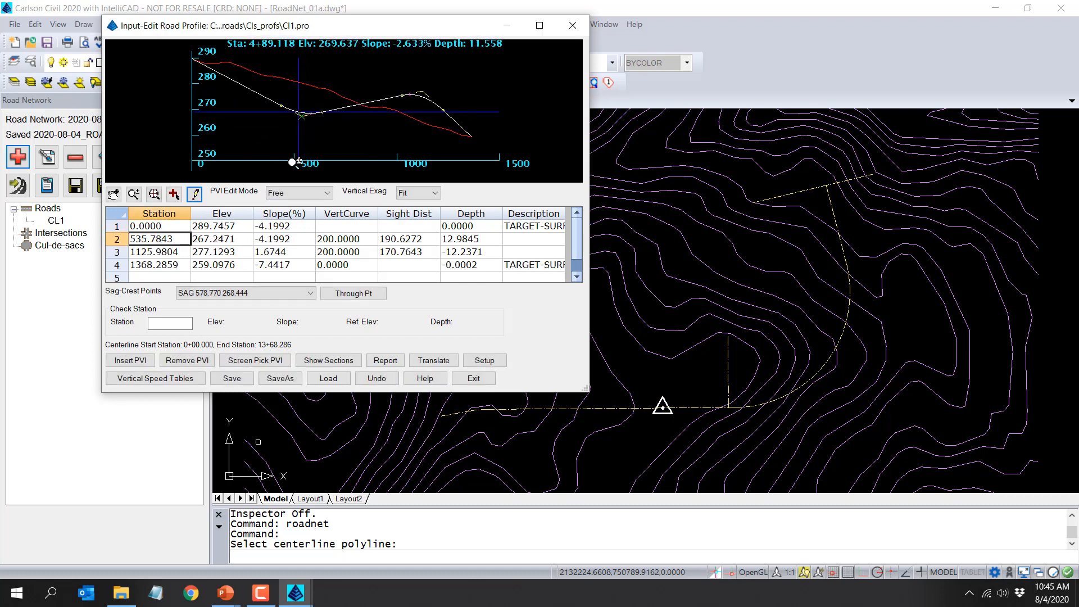
click(302, 193)
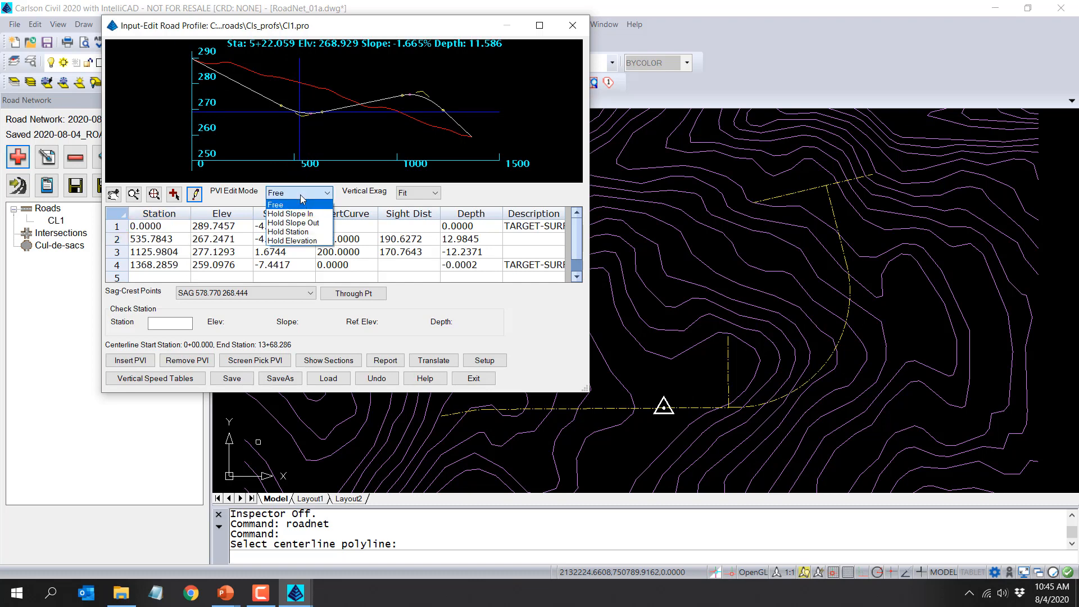
click(302, 204)
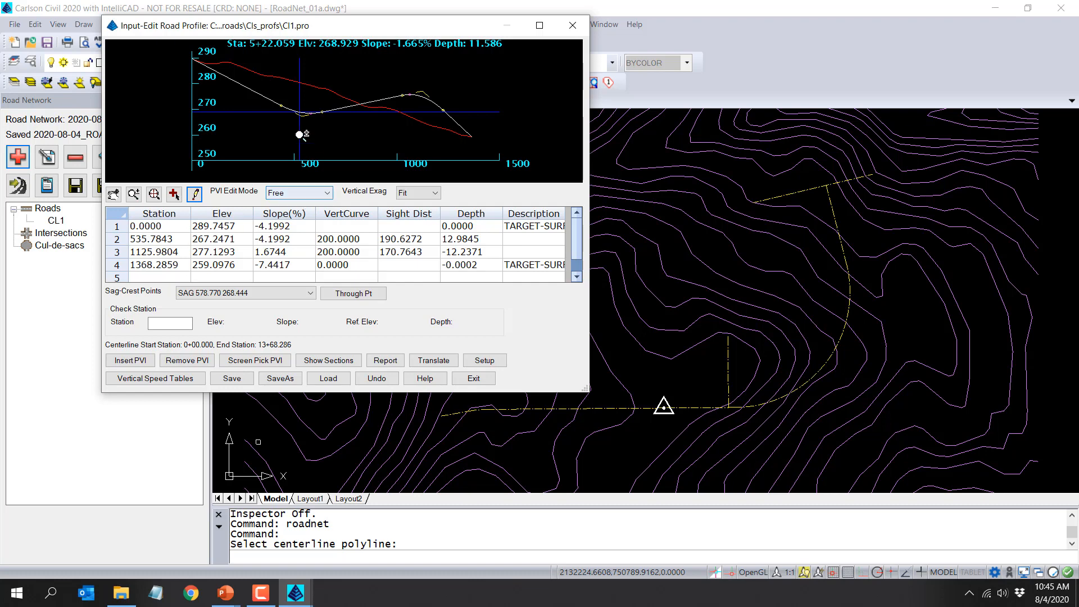
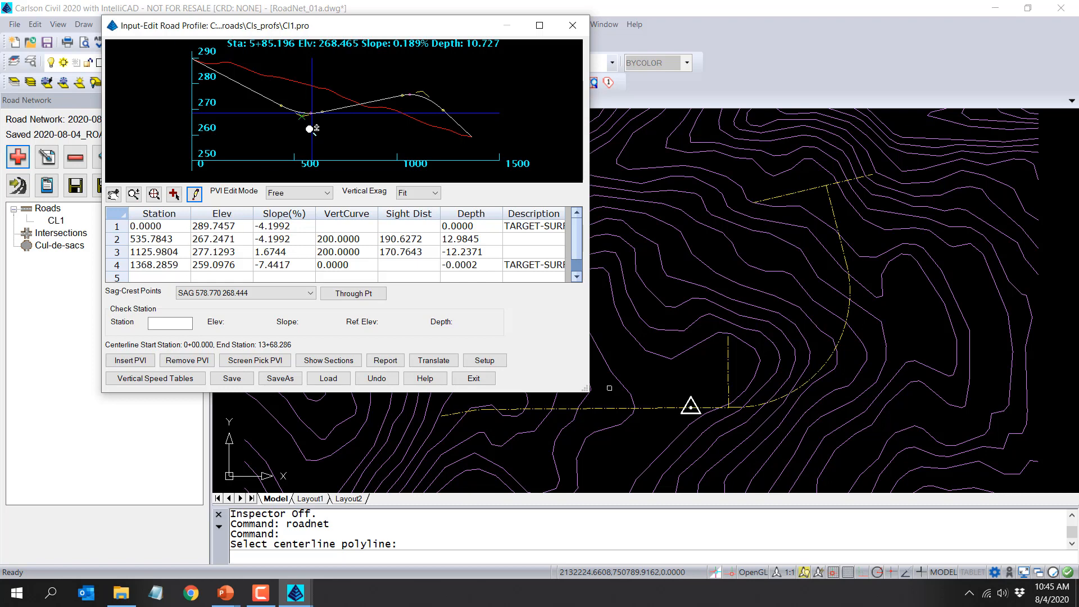
Save the CL1 design profile and return to the settings of road CL1.
click(242, 381)
click(467, 378)
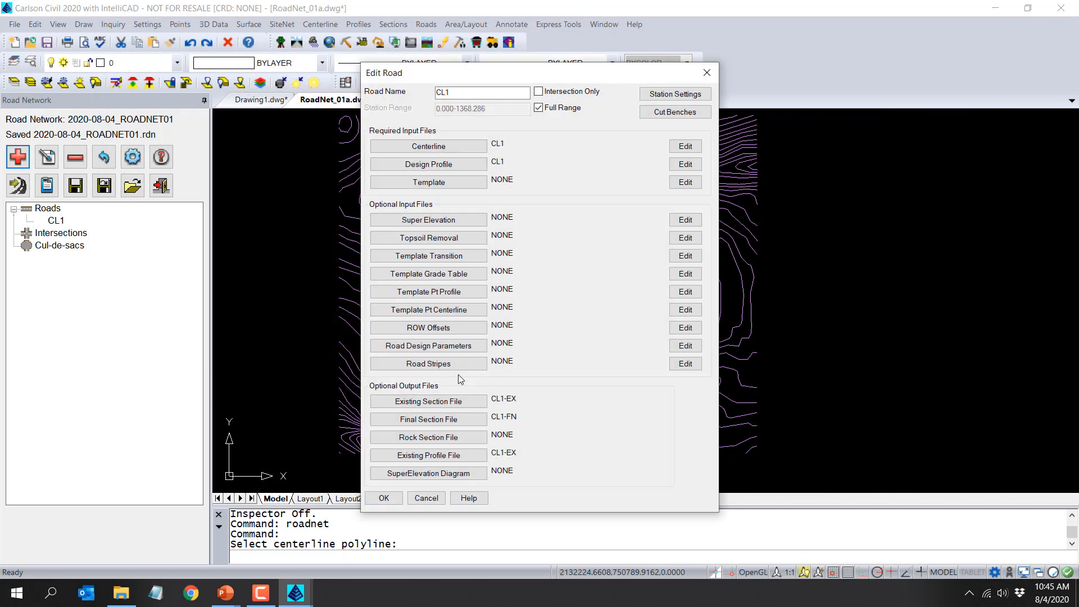
drag(447, 78, 439, 36)
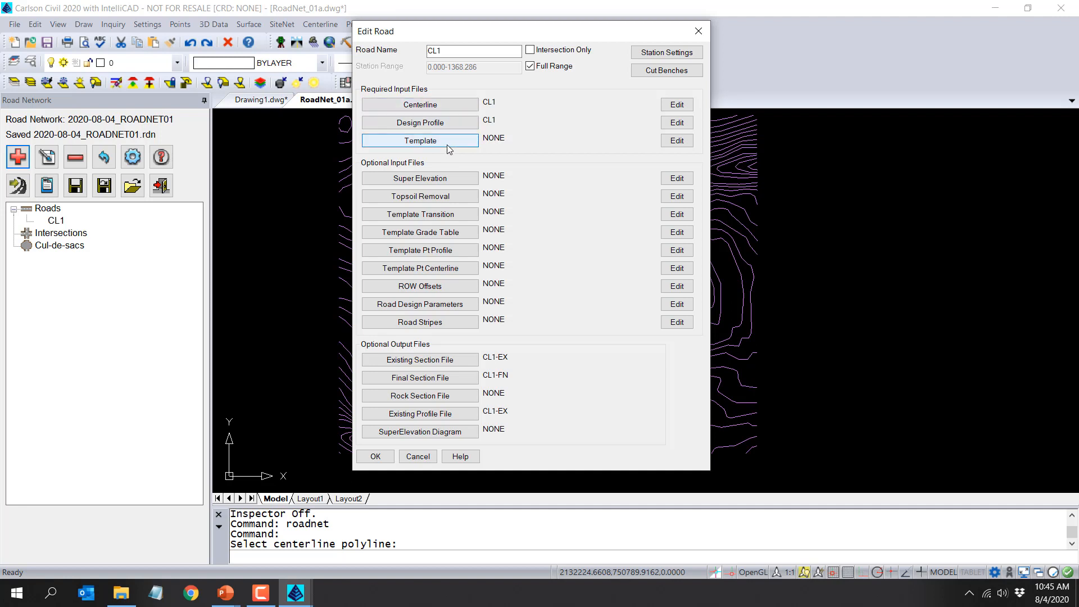
Assign a new template file named MAIN to road CL1 and open it for editing without processing the road network.
click(429, 145)
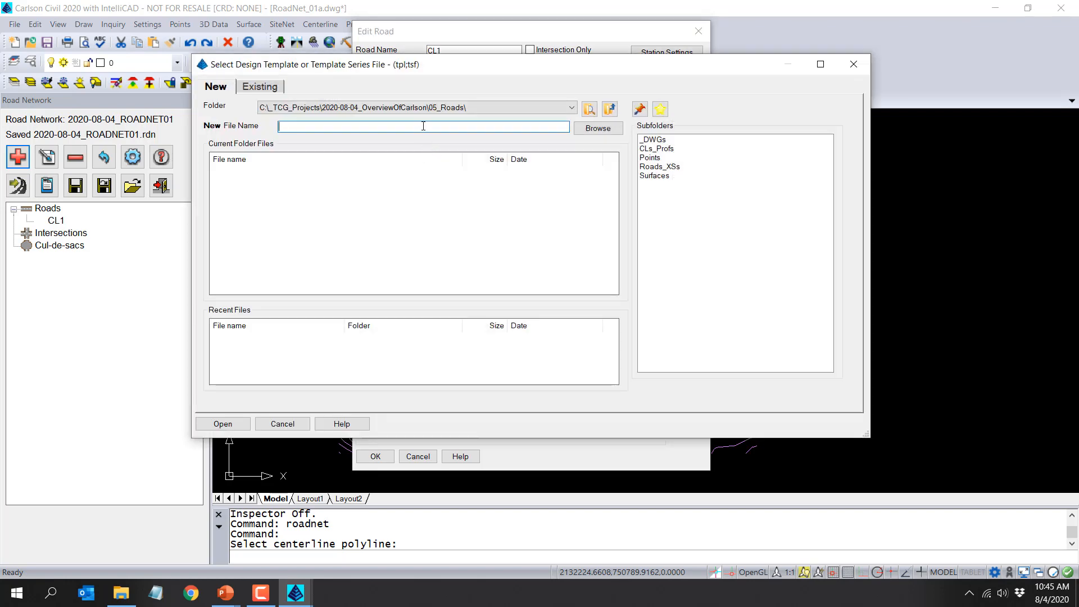
text(MAIN)
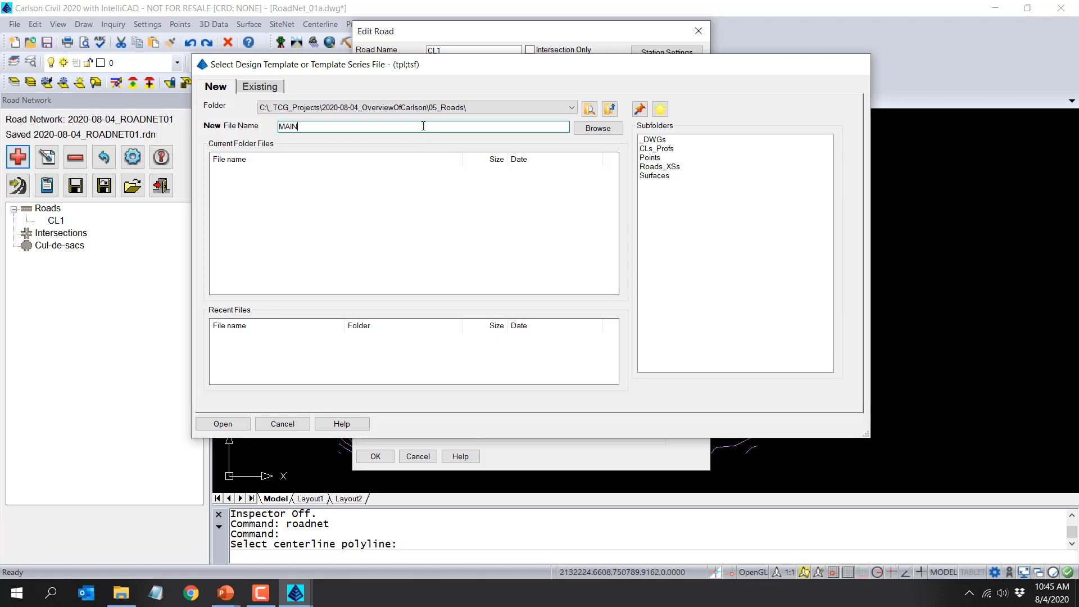
key(Return)
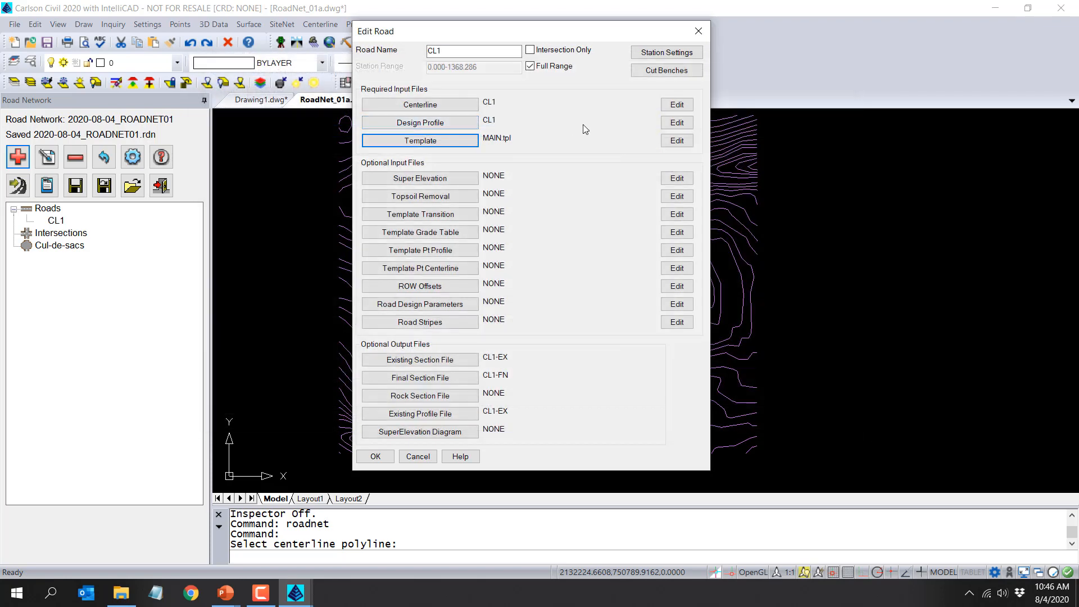
click(677, 140)
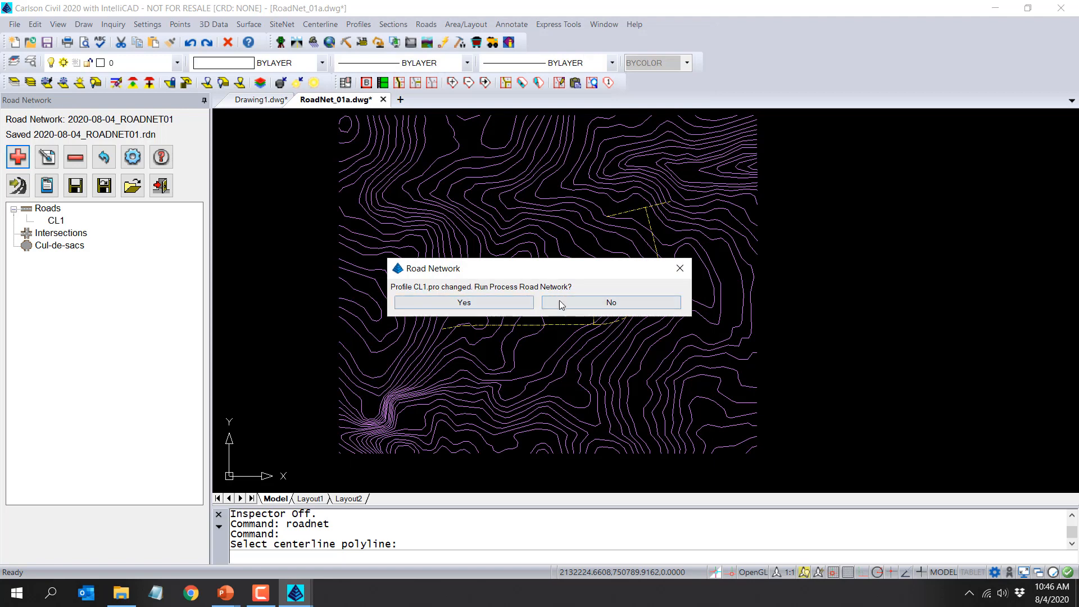
click(644, 304)
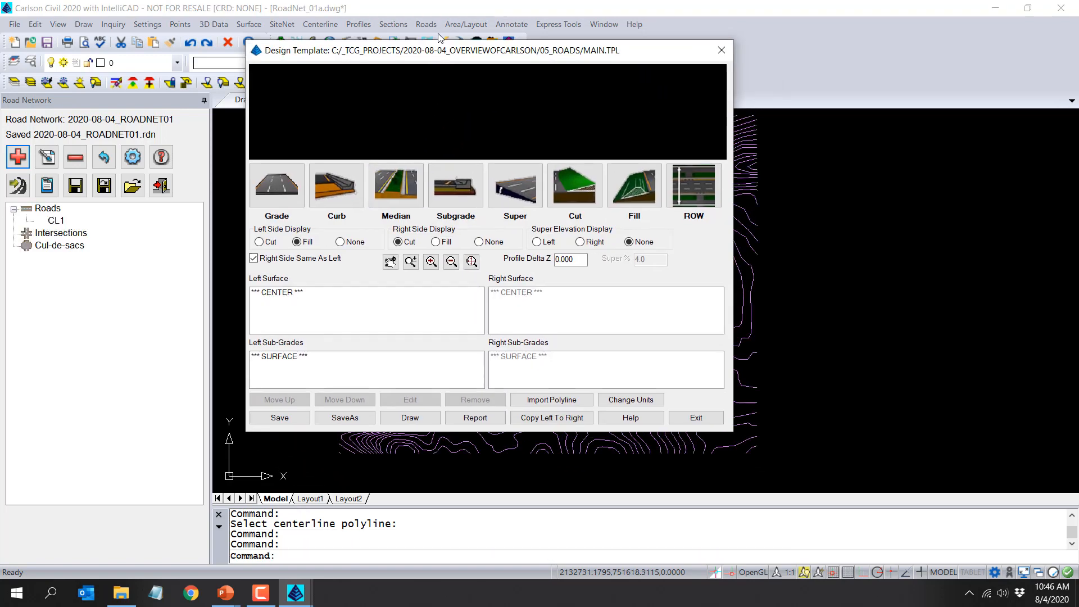
Add a pavement grade to the template with a -2.08 percent slope, 13.5 horizontal distance and ID EP.
click(281, 165)
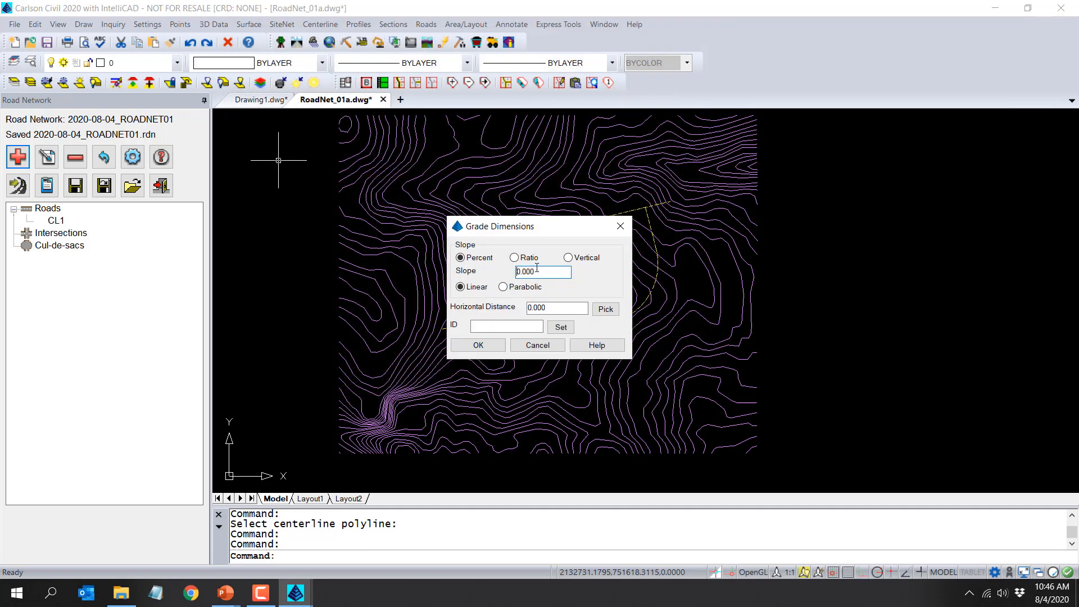
text(-2.08)
double_click(547, 308)
text(13.5)
click(496, 325)
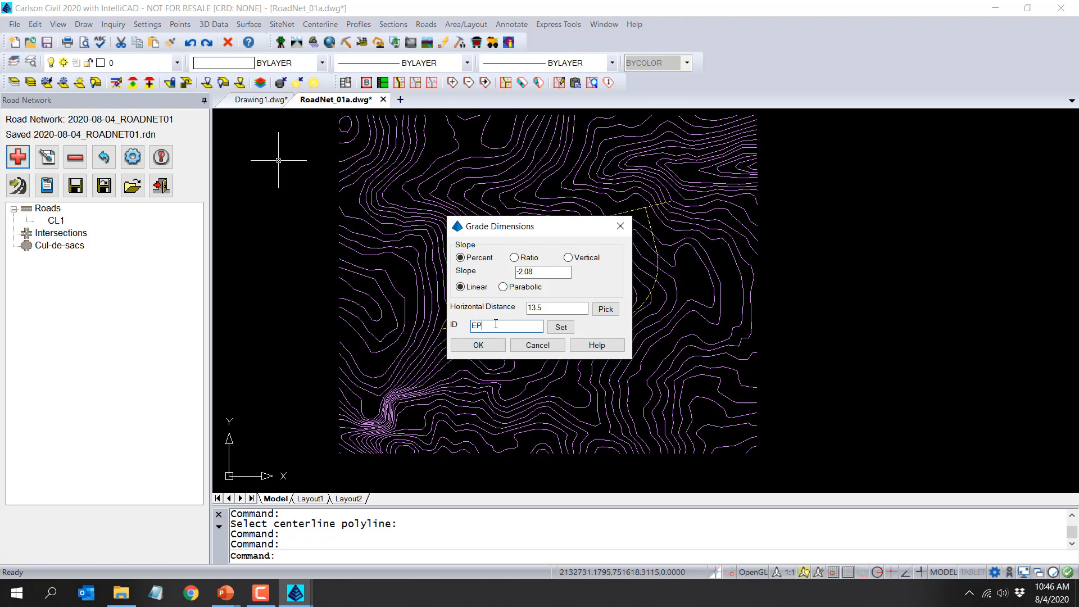
click(481, 346)
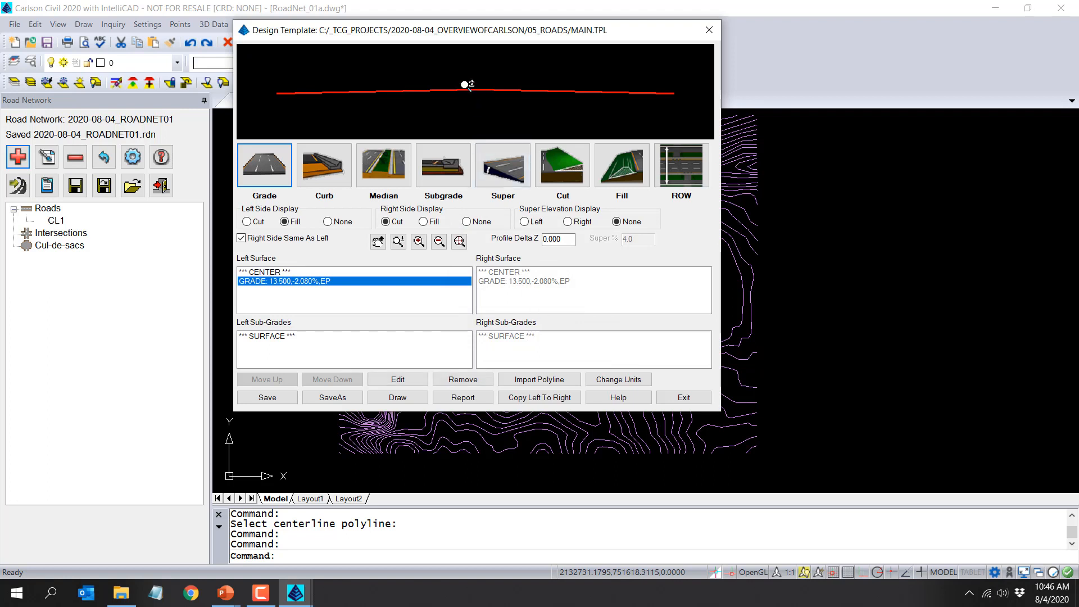
Add a Curb 1 element with a 24-inch width, material CONC and ID BOC, and save the template.
click(330, 180)
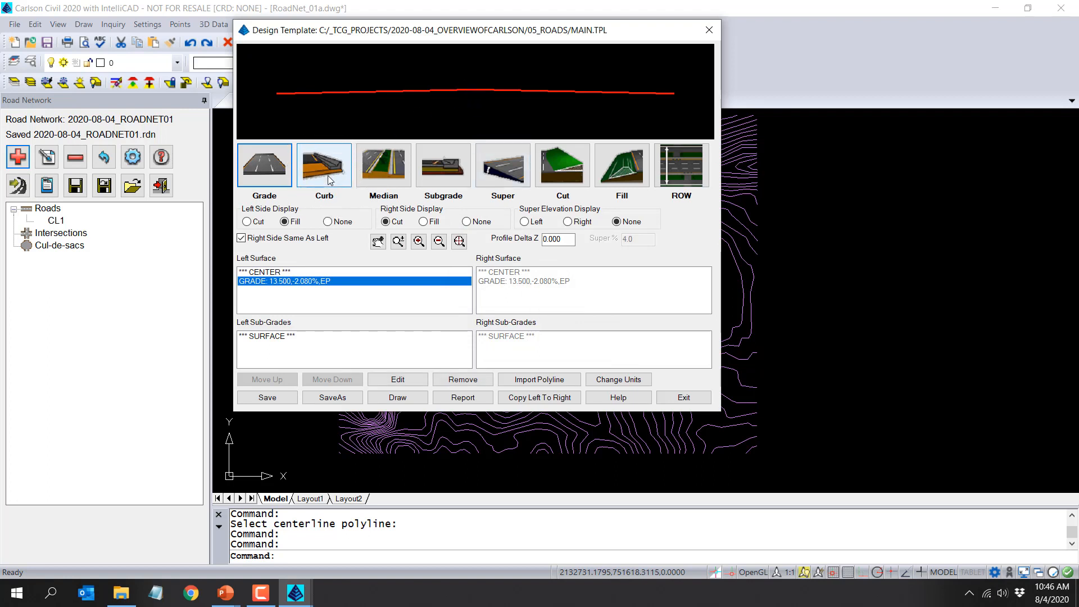
click(329, 177)
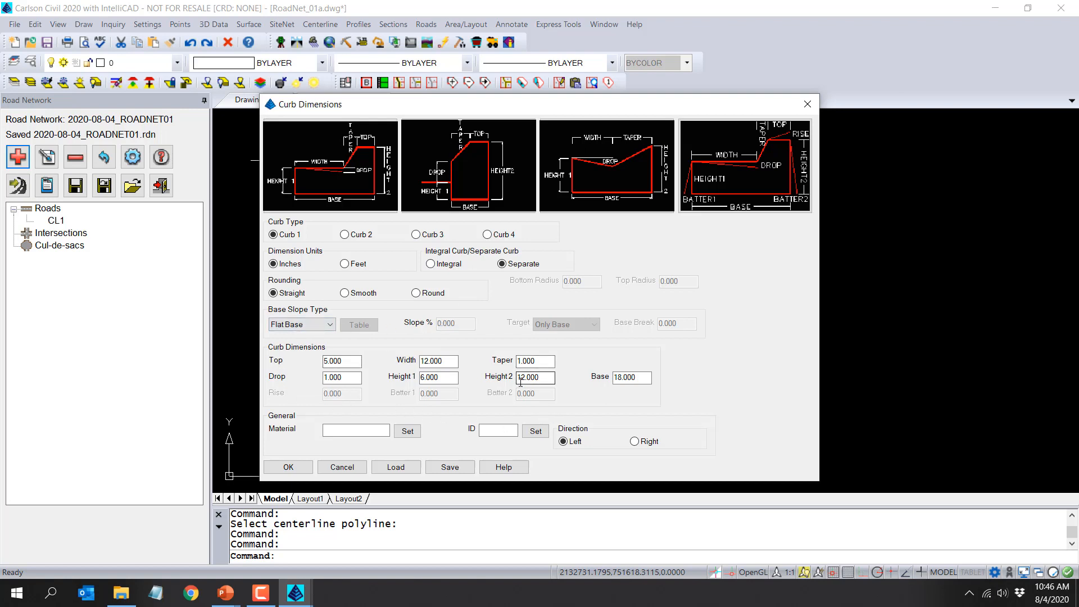
drag(446, 361, 399, 368)
text(24)
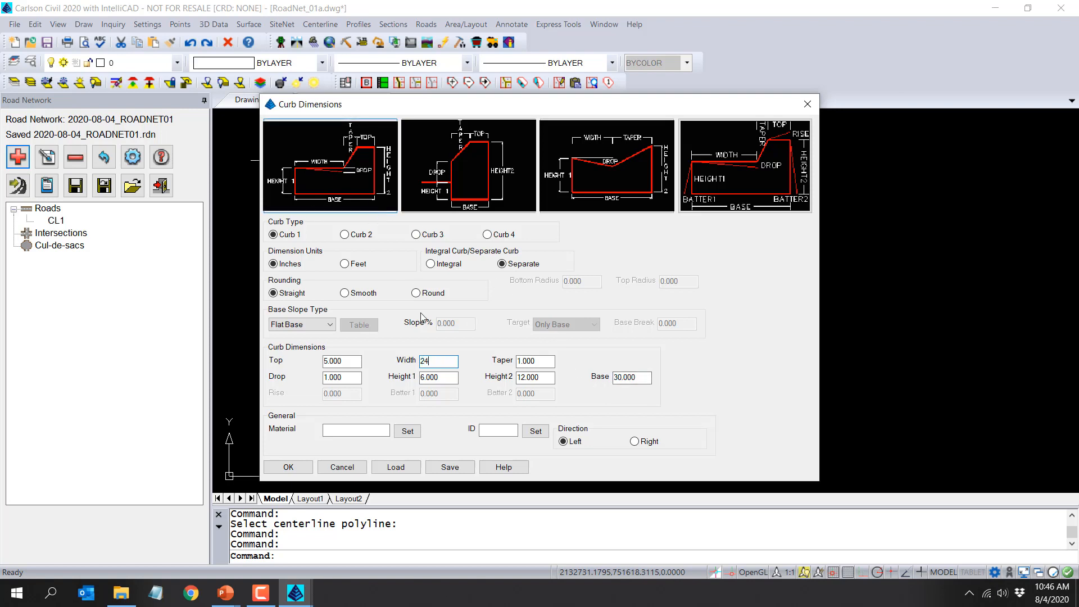
click(368, 430)
text(CONC)
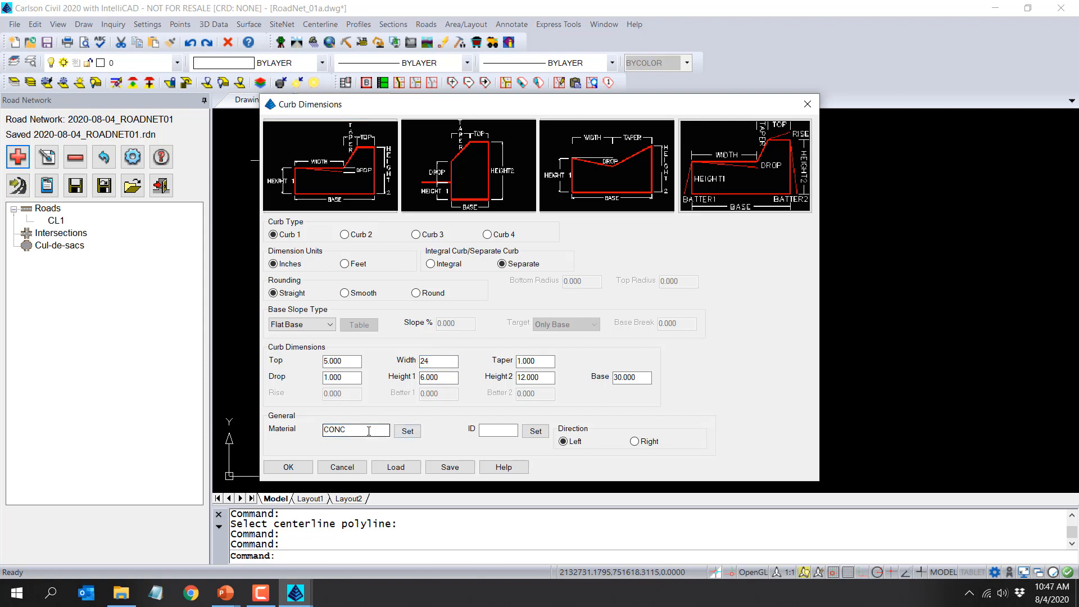
key(Tab)
key(Tab)
text(BOC)
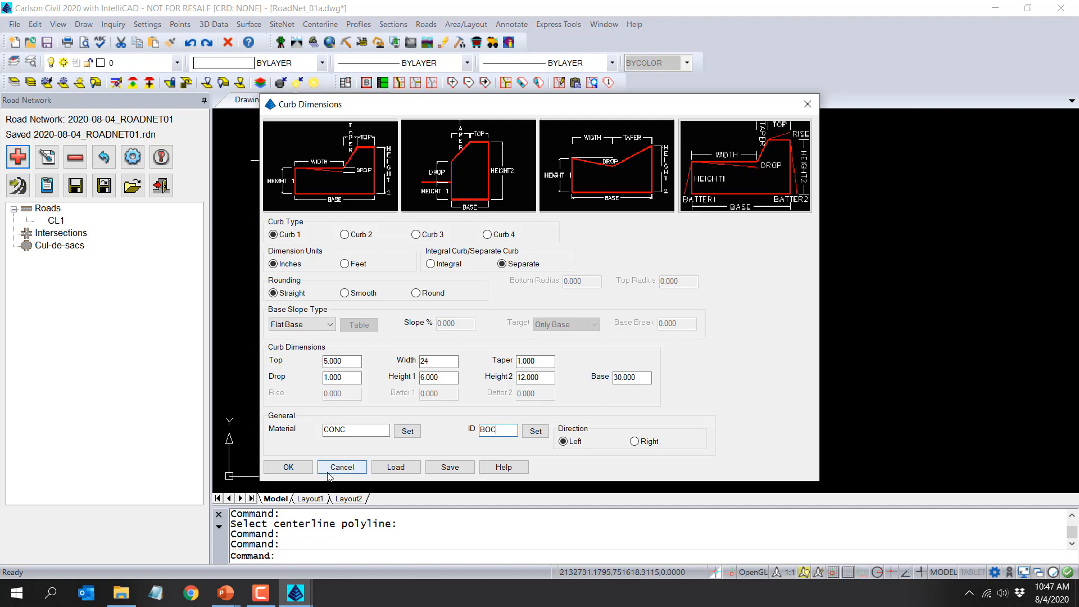
click(287, 467)
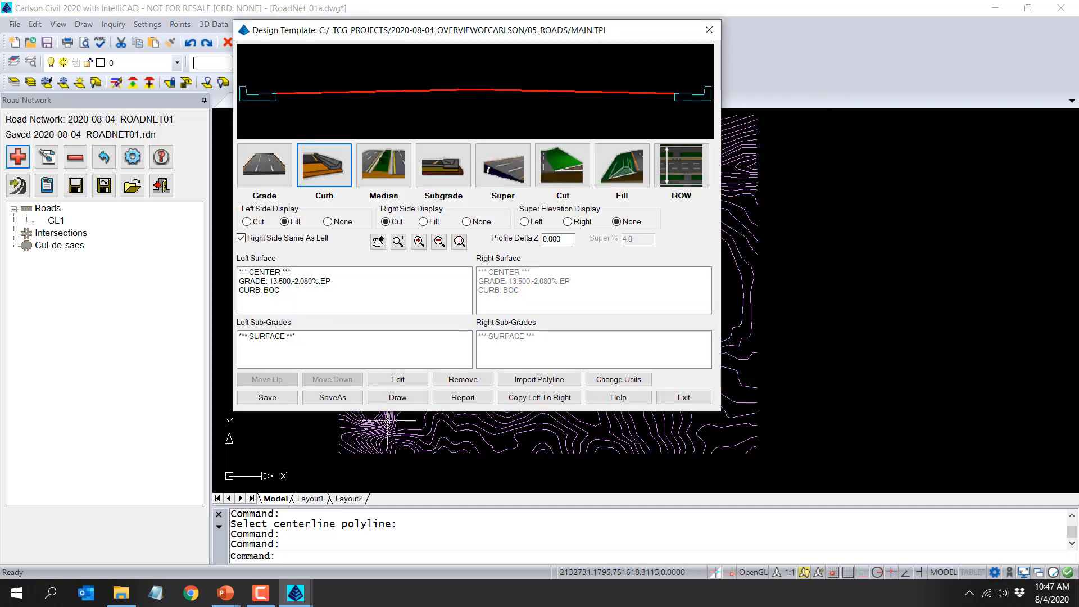
click(274, 399)
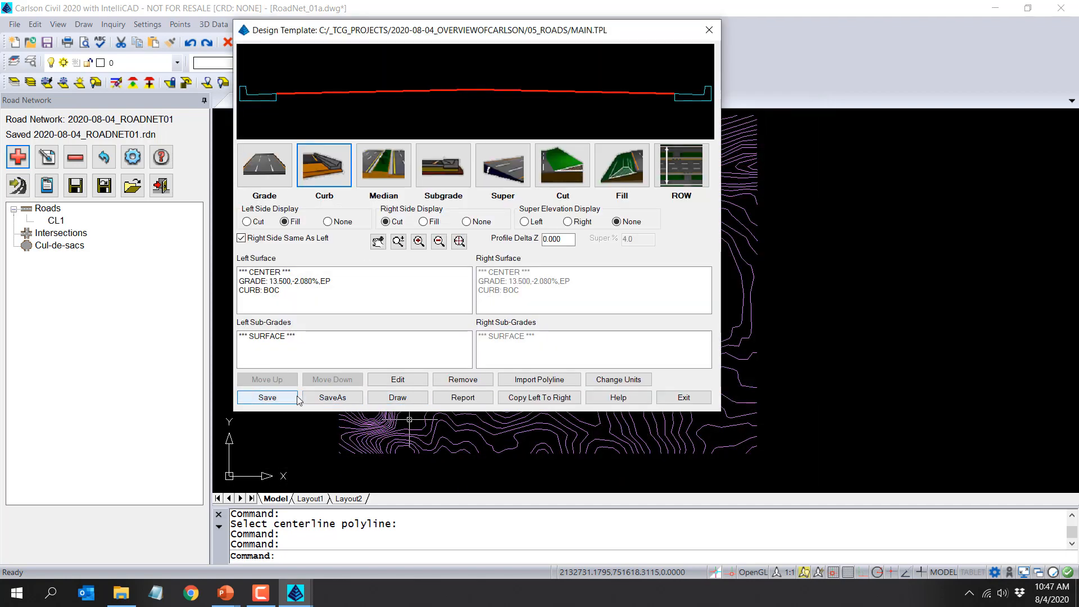
Add a shoulder grade beyond the curb with a 4.17 percent slope, 4 horizontal distance and ID SH.
scroll(450, 87, down, 1)
click(264, 168)
double_click(552, 273)
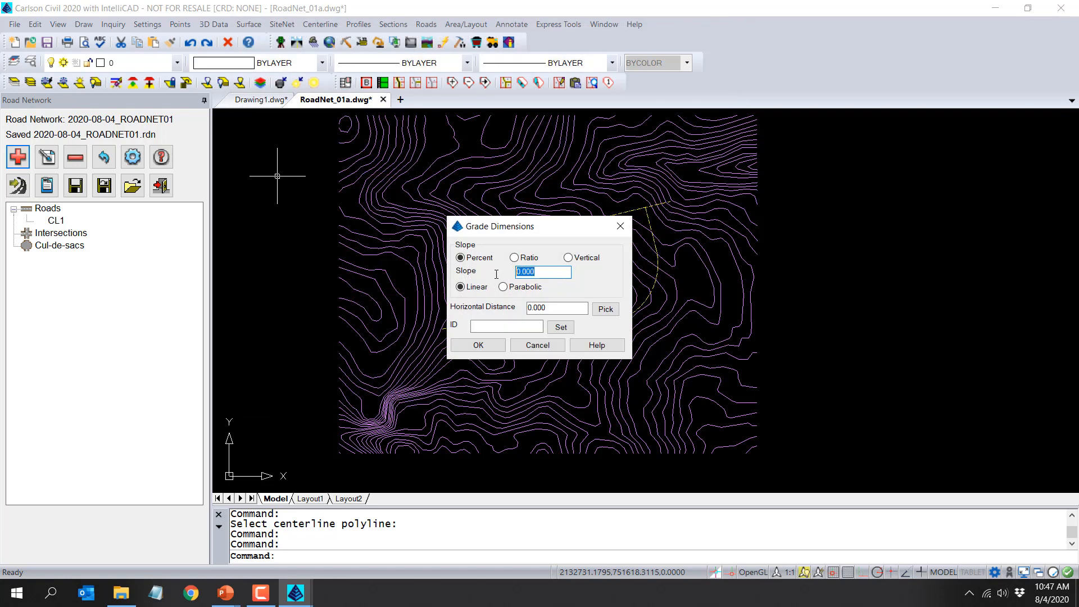
text(4.17)
double_click(539, 308)
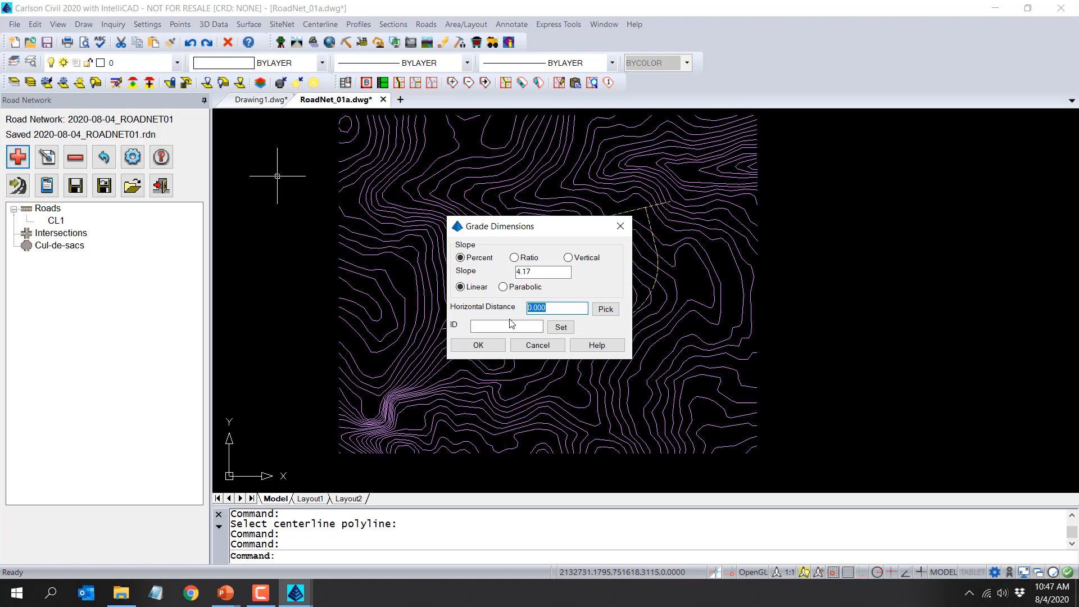
text(4)
click(513, 326)
text(SH)
click(489, 347)
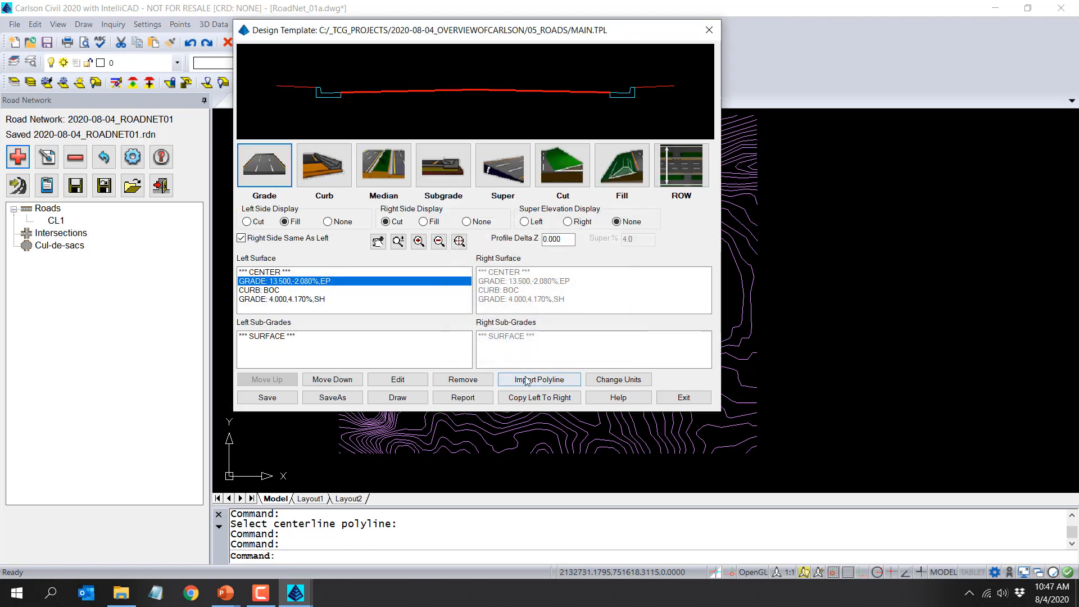
Define the template's cut and fill slopes with a ratio of 3, keeping both sides the same.
click(573, 180)
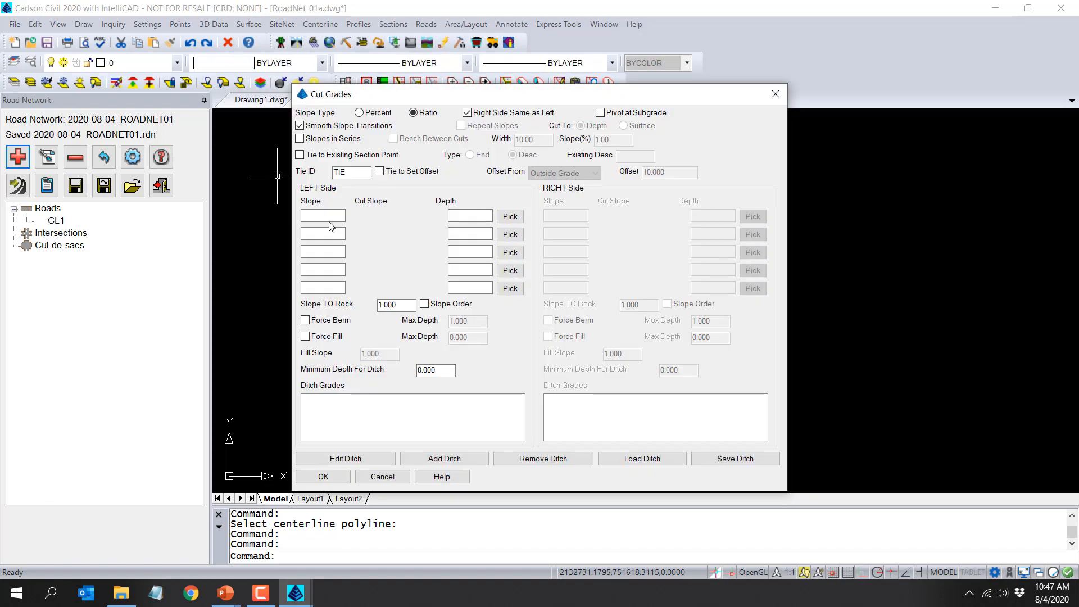
click(330, 216)
text(3)
click(472, 232)
click(324, 477)
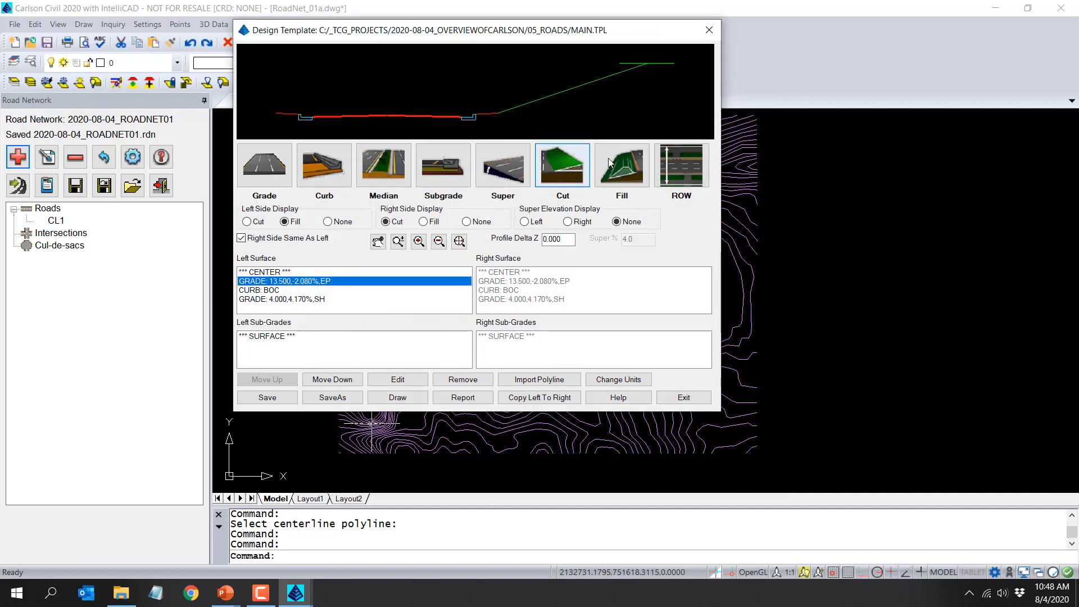
click(574, 176)
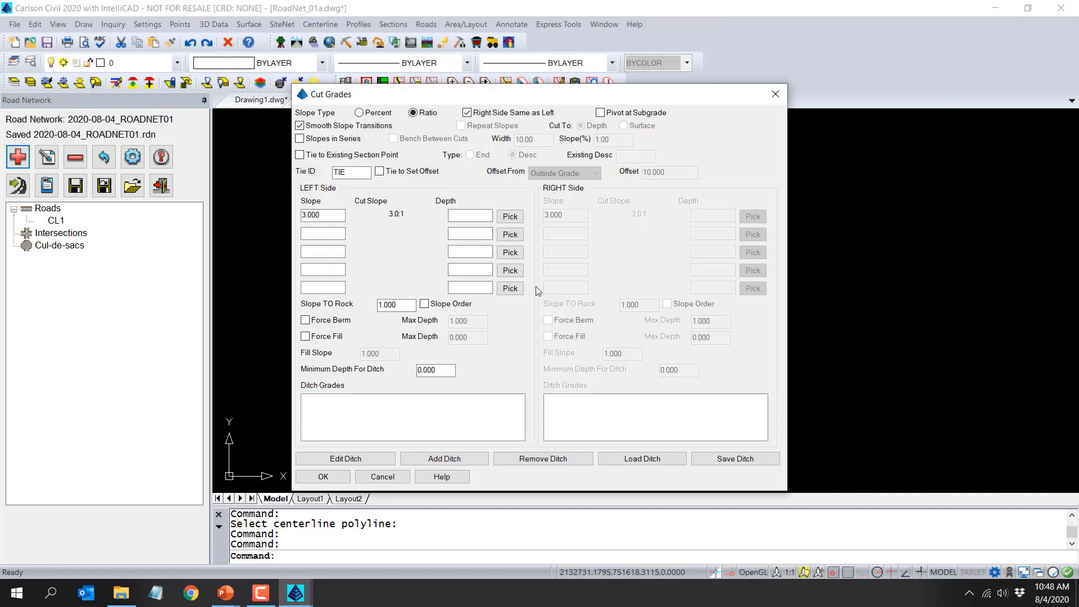
click(323, 477)
click(620, 166)
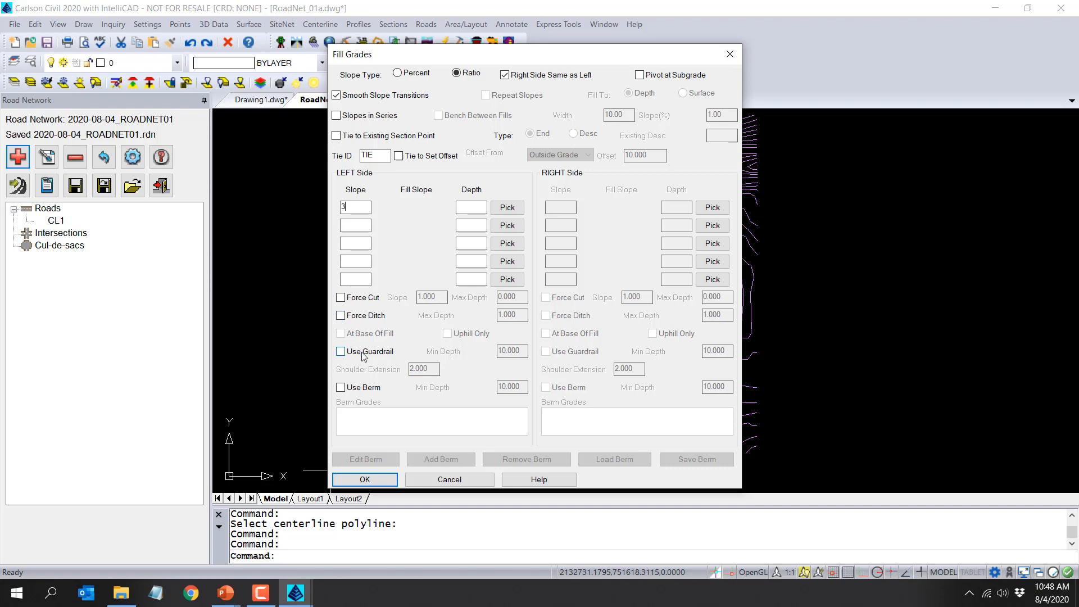
click(373, 481)
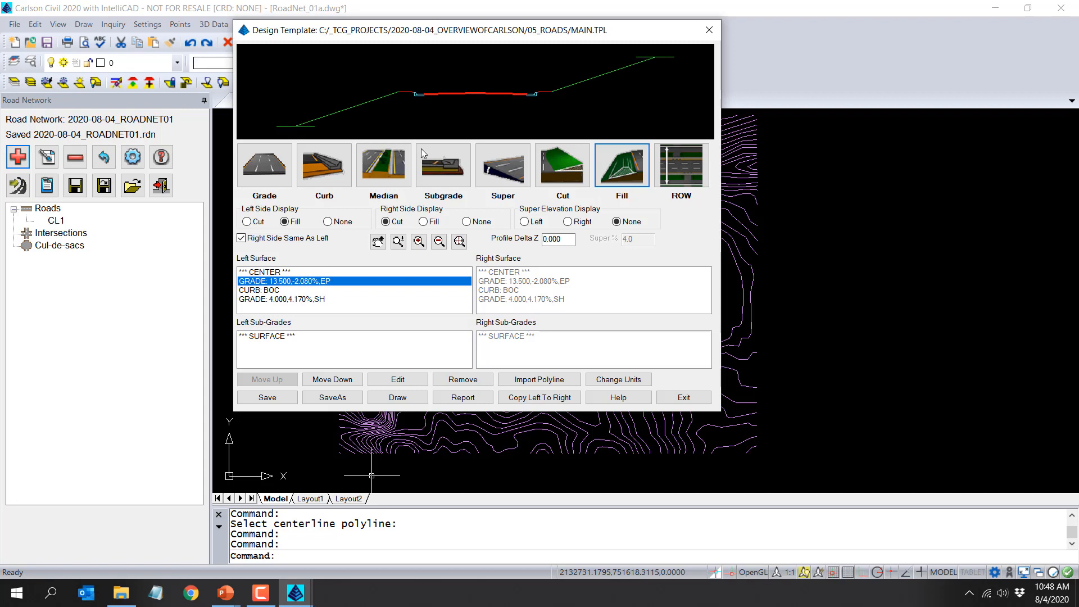
Add a roadway subgrade with a vertical offset of 2 inches, distance EP and material ASPH.
scroll(431, 98, up, 2)
scroll(431, 98, up, 2)
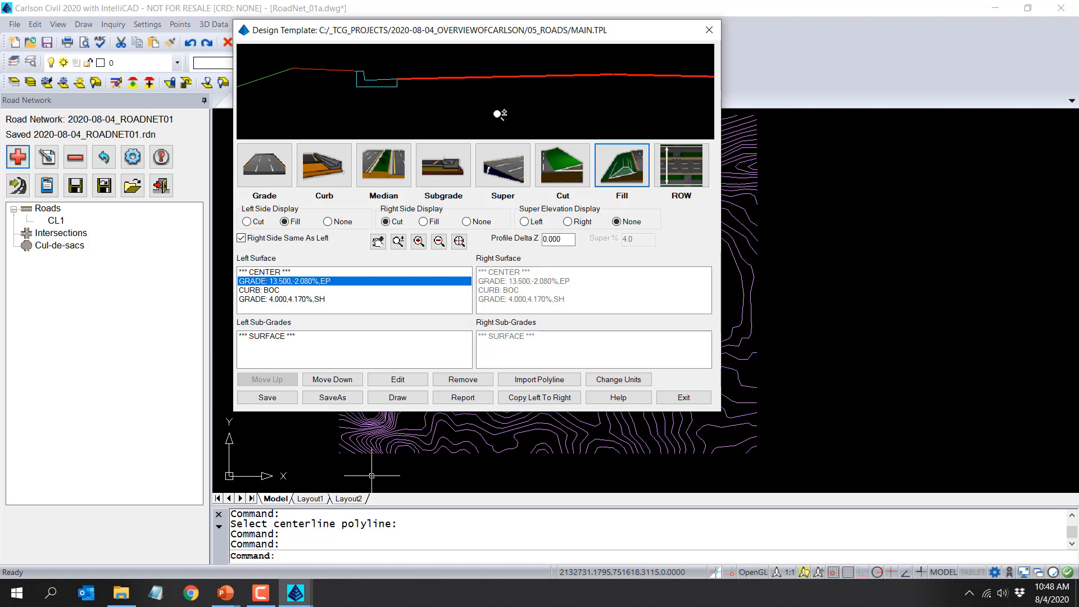
click(457, 176)
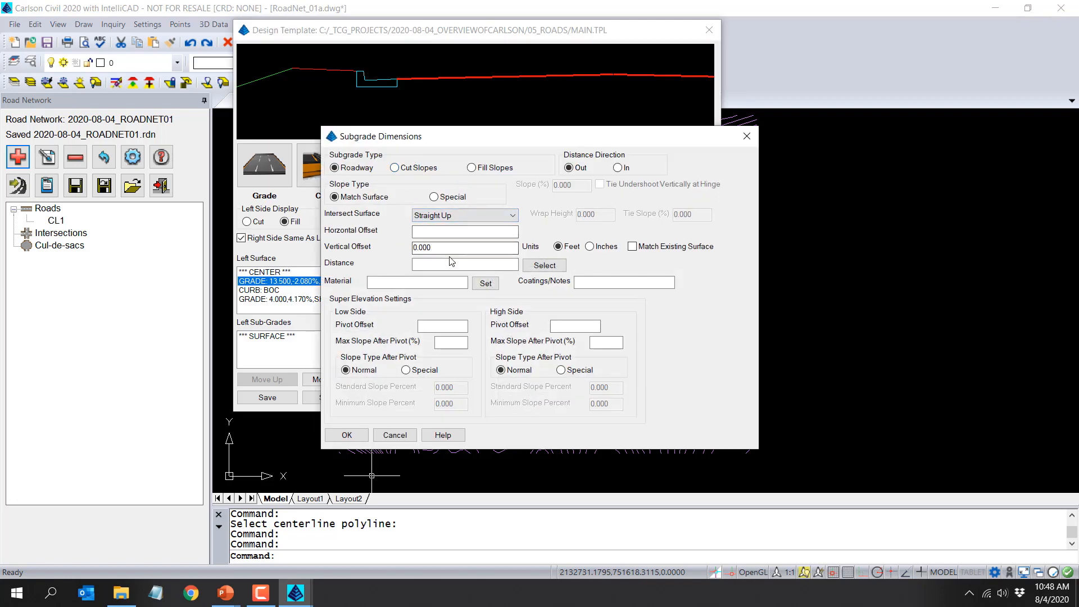
double_click(432, 247)
text(2)
click(606, 250)
click(484, 264)
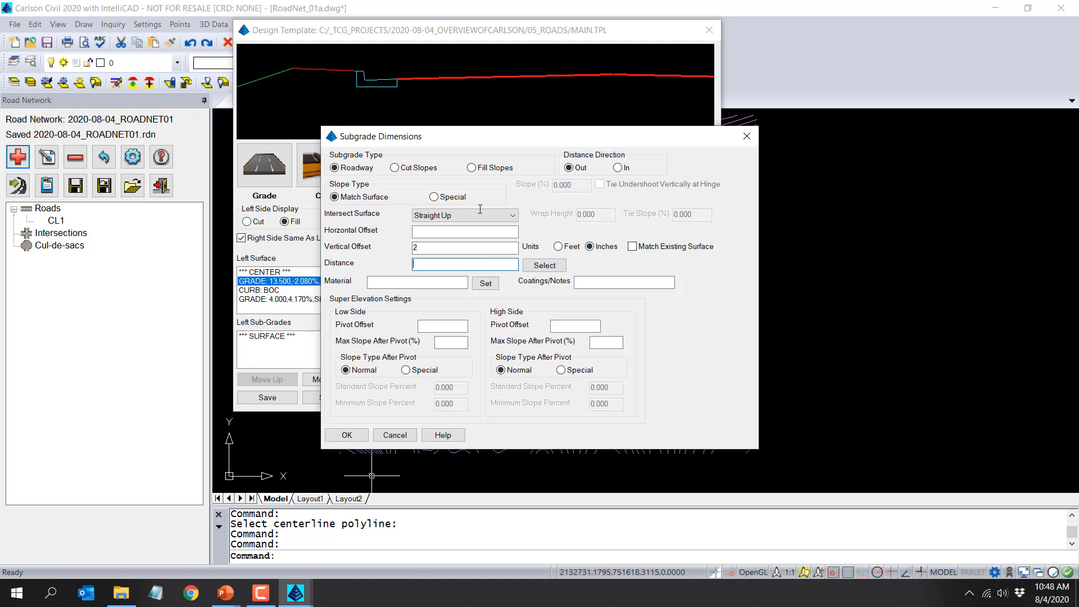
drag(495, 137, 641, 130)
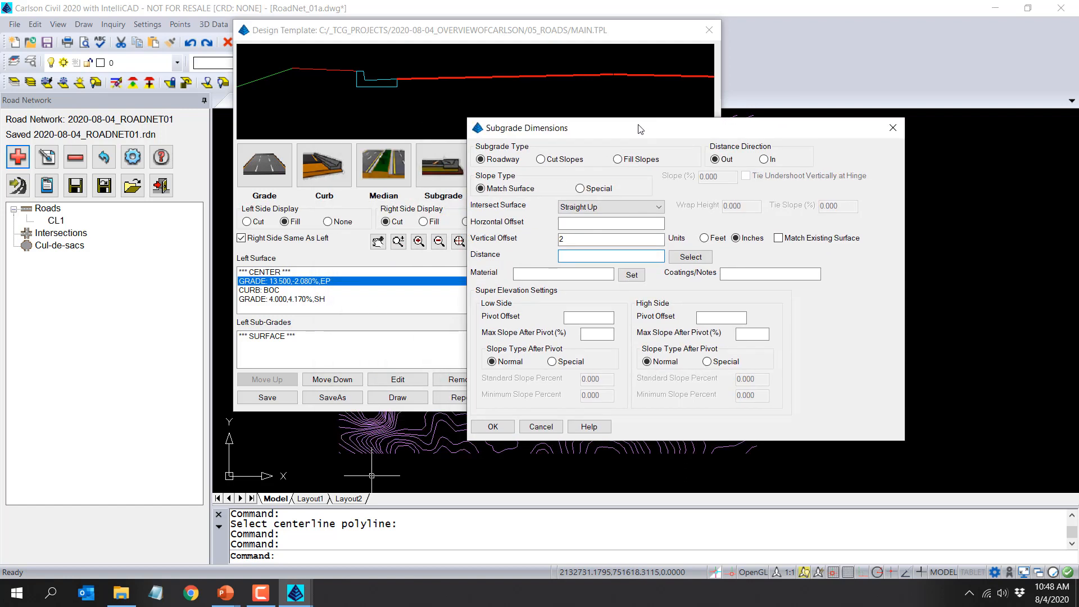
text(EP)
click(583, 274)
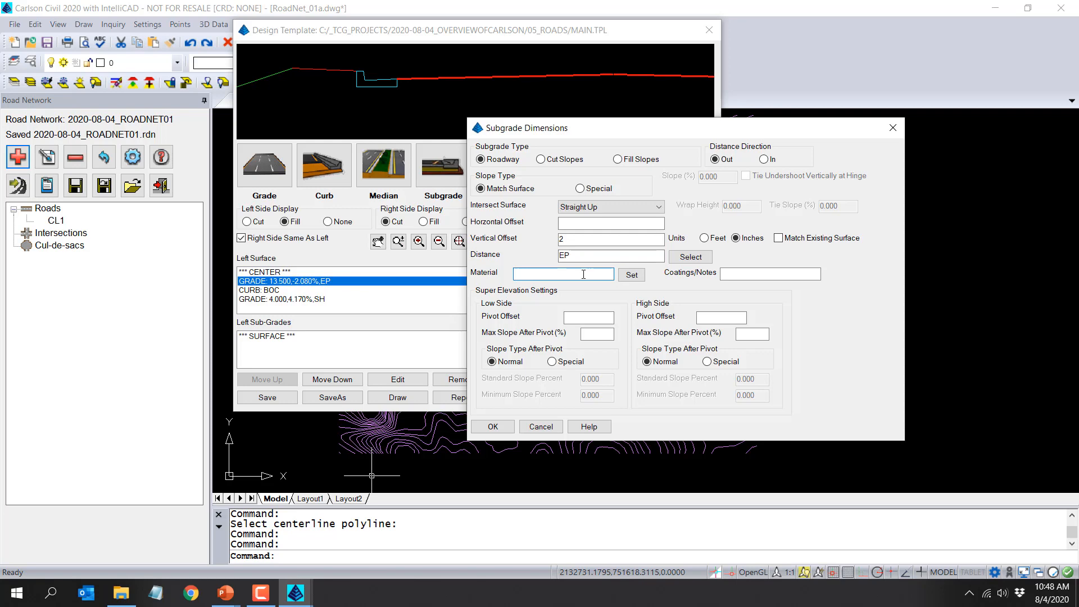
text(ASPH)
click(493, 426)
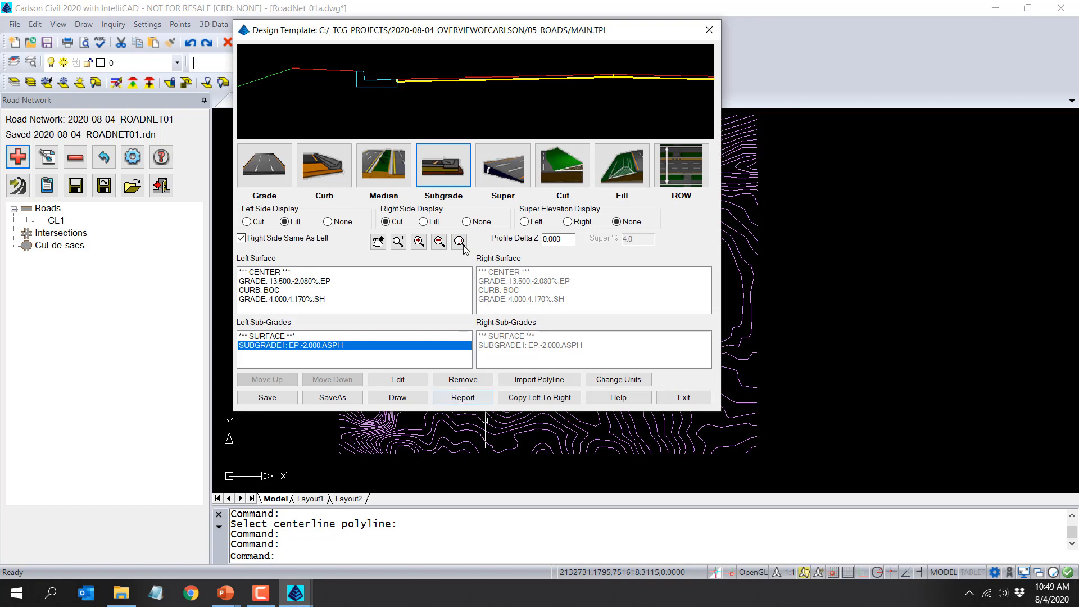
Add a second roadway subgrade with a vertical offset of 10 inches, distance EP+3.5 and material STONE.
click(451, 180)
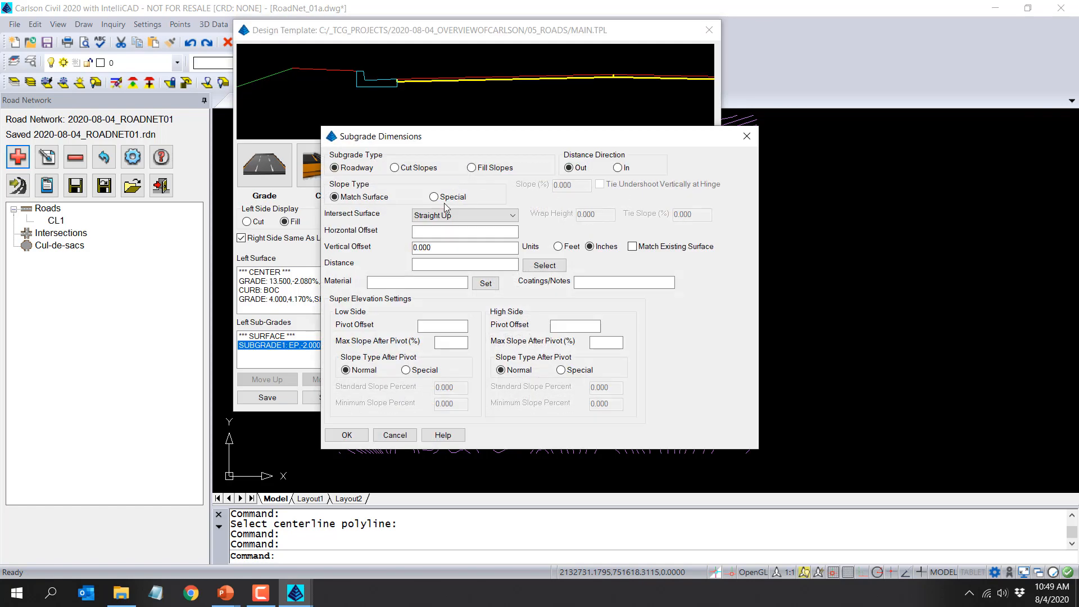
drag(441, 249, 395, 259)
text(10)
click(431, 261)
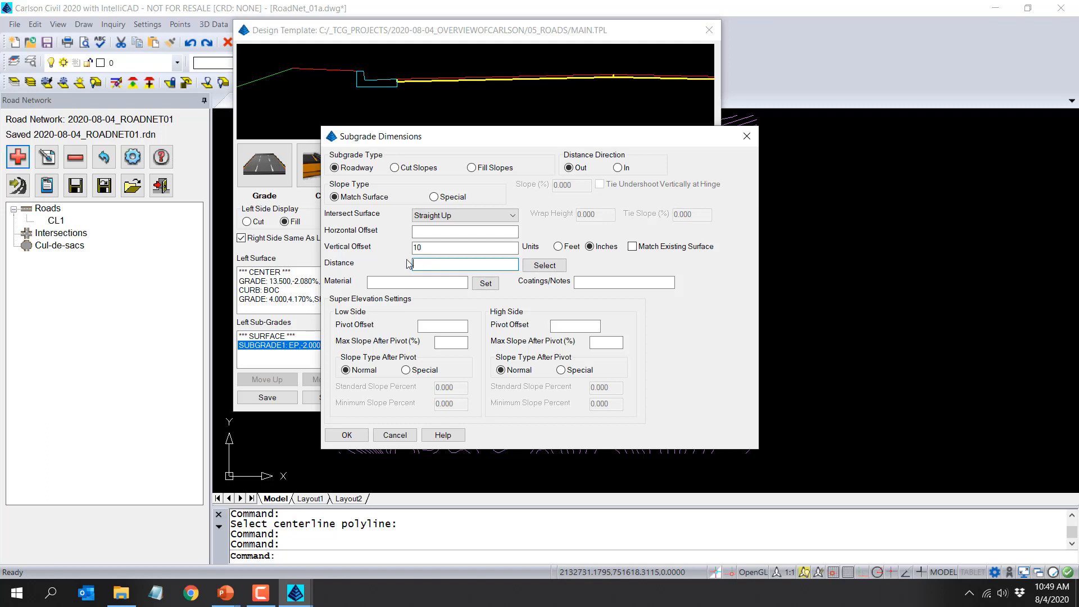
text(EP+3.5)
click(444, 282)
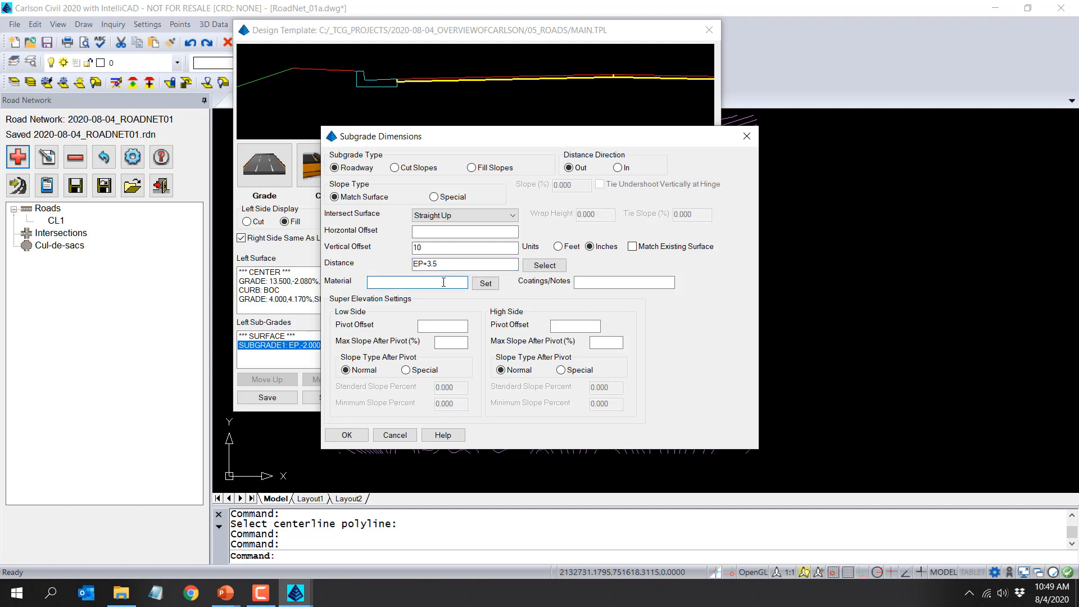
text(STONE)
click(364, 436)
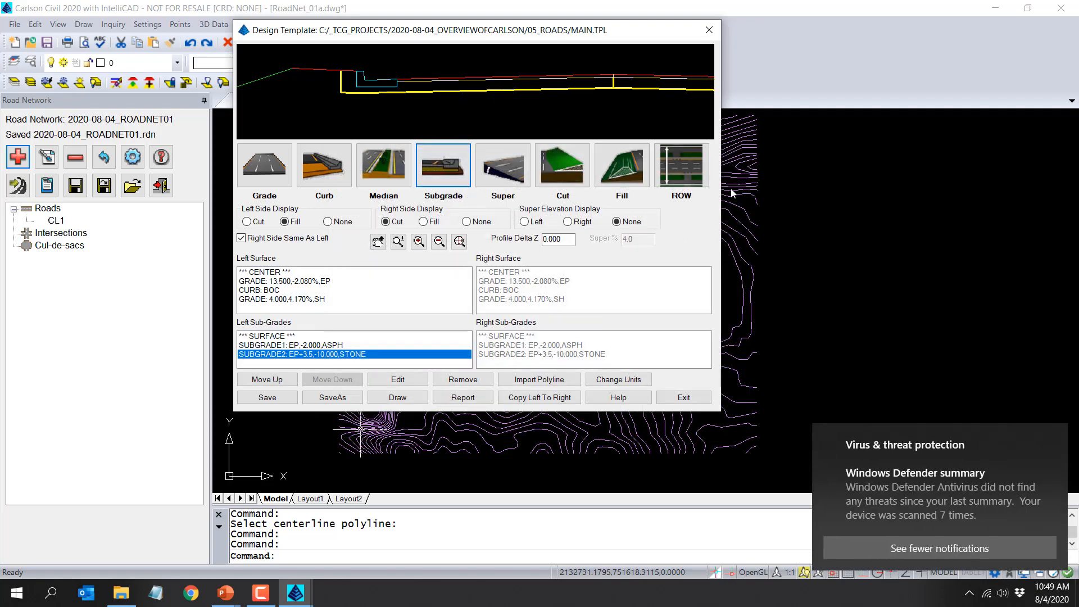
click(1055, 437)
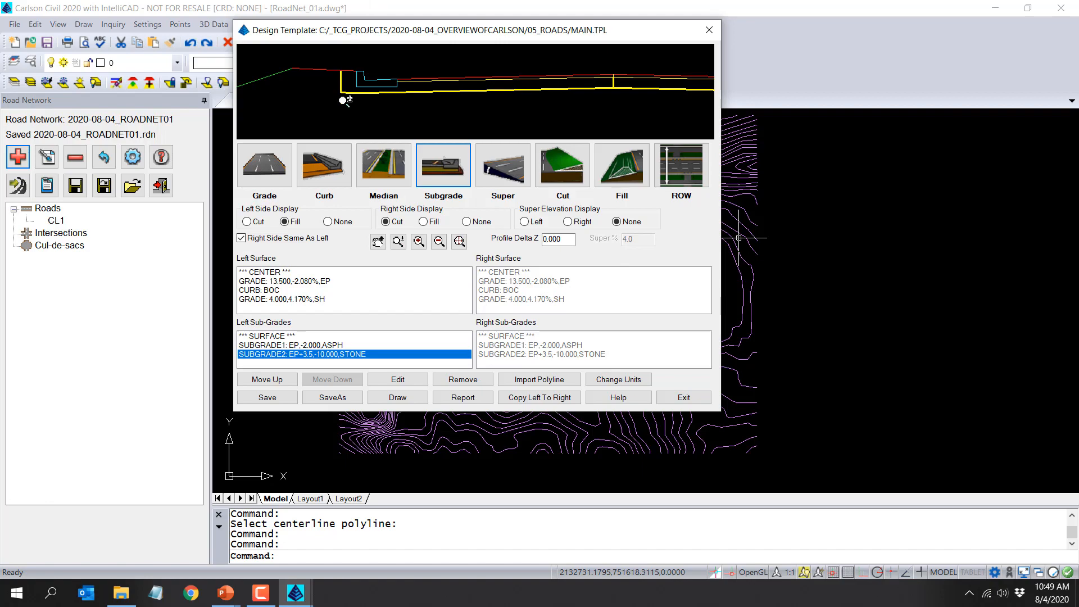
Set the STONE subgrade's surface intersection to Wrap Around with a wrap height of 8, then save and close the template.
double_click(333, 362)
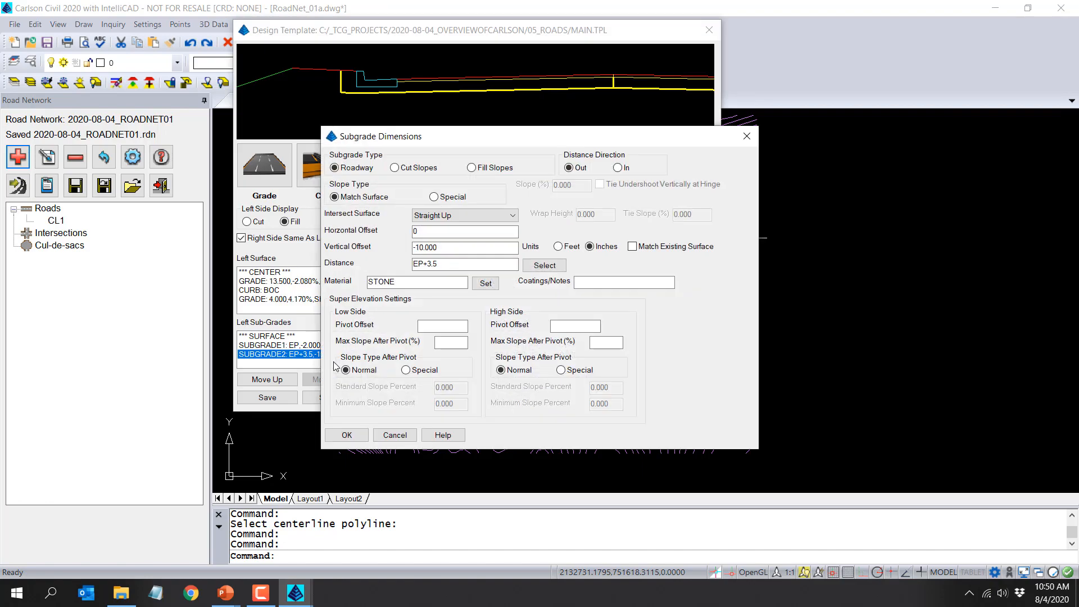
click(477, 216)
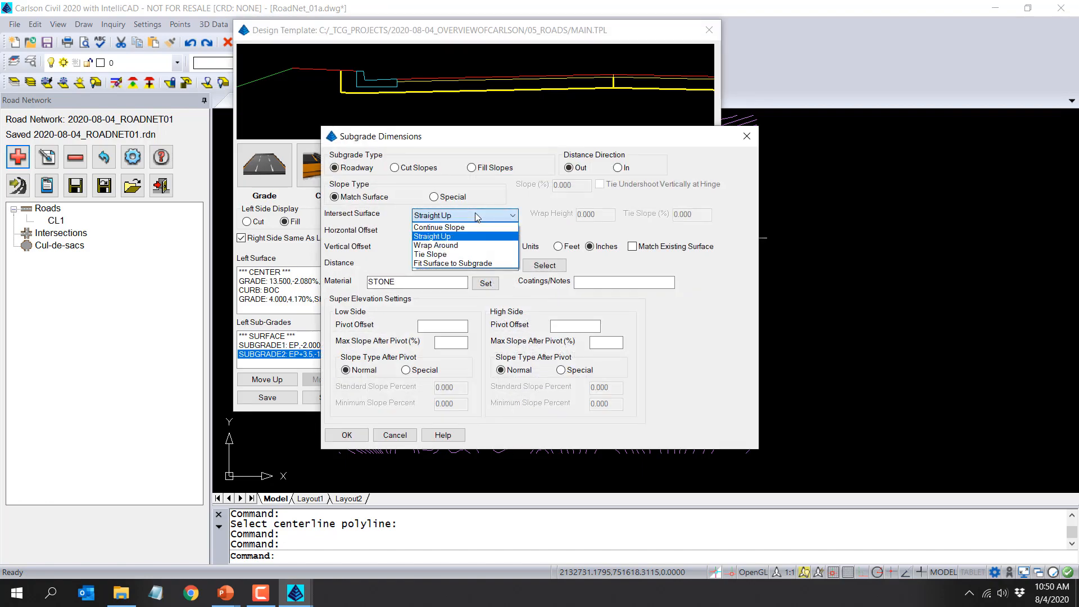
click(465, 246)
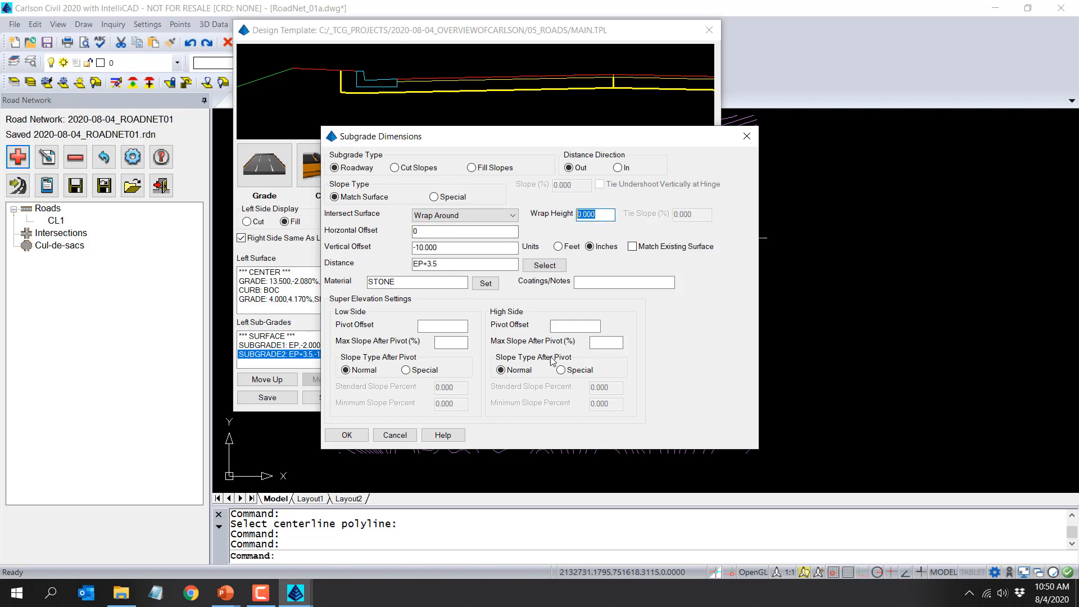
text(8)
click(359, 437)
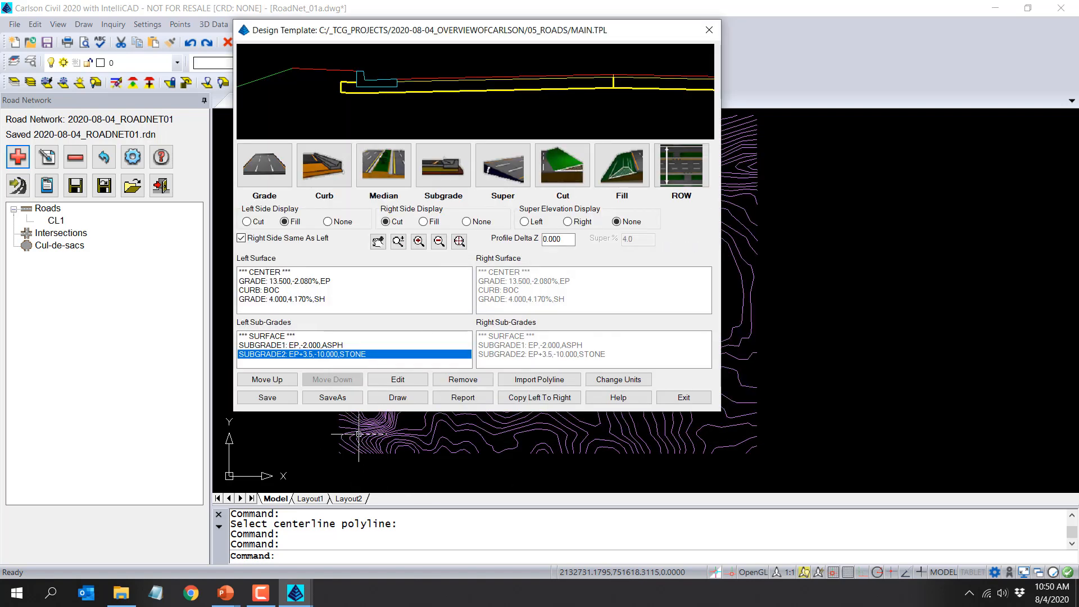
scroll(421, 95, up, 5)
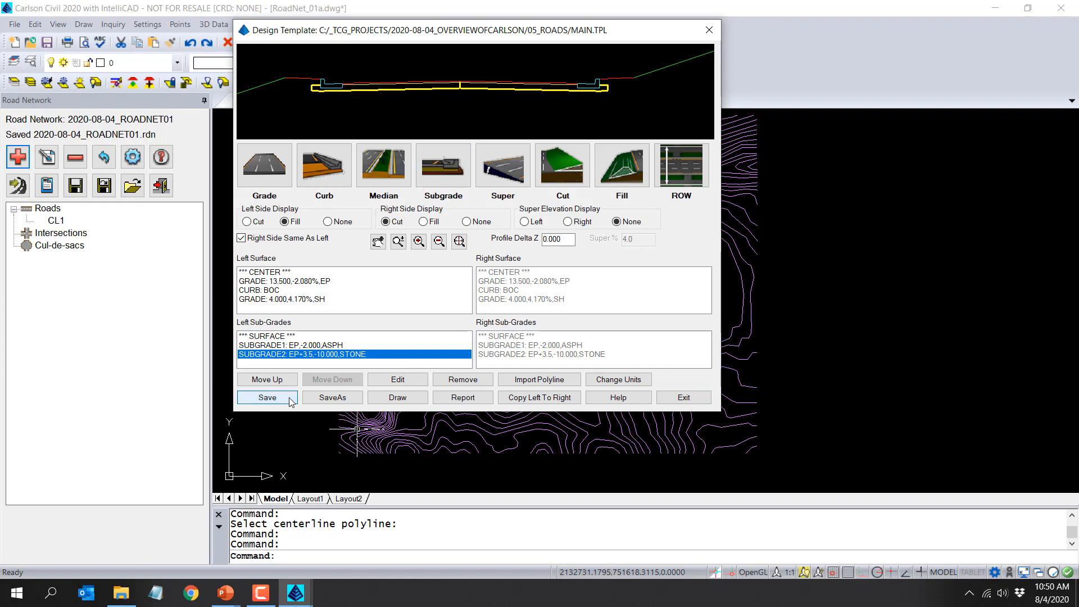
click(679, 399)
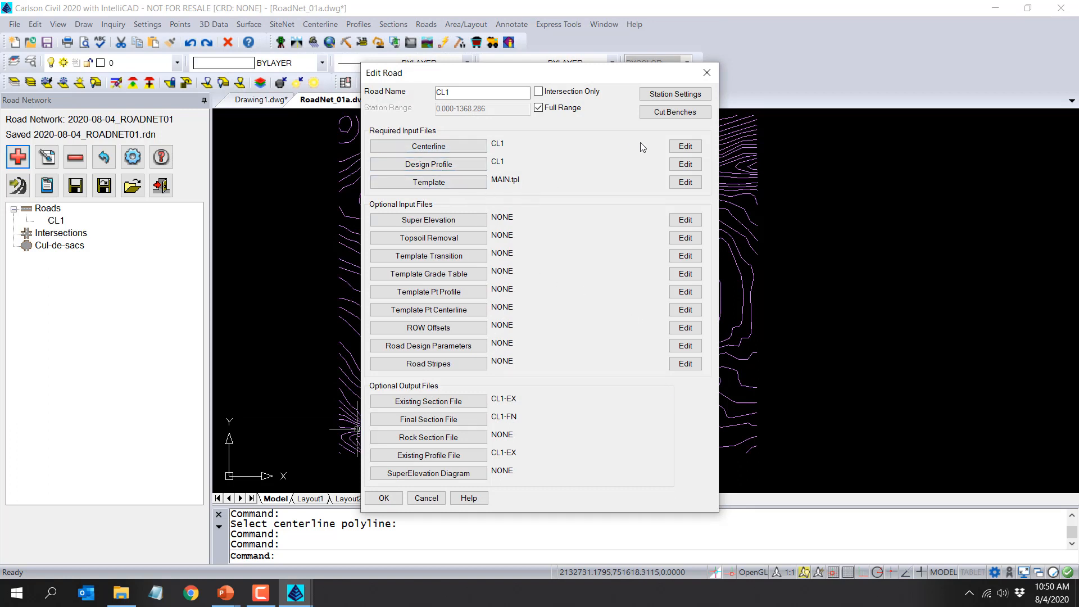
Open CL1's design profile with its road design sections alongside and examine the cross sections along the road.
click(691, 168)
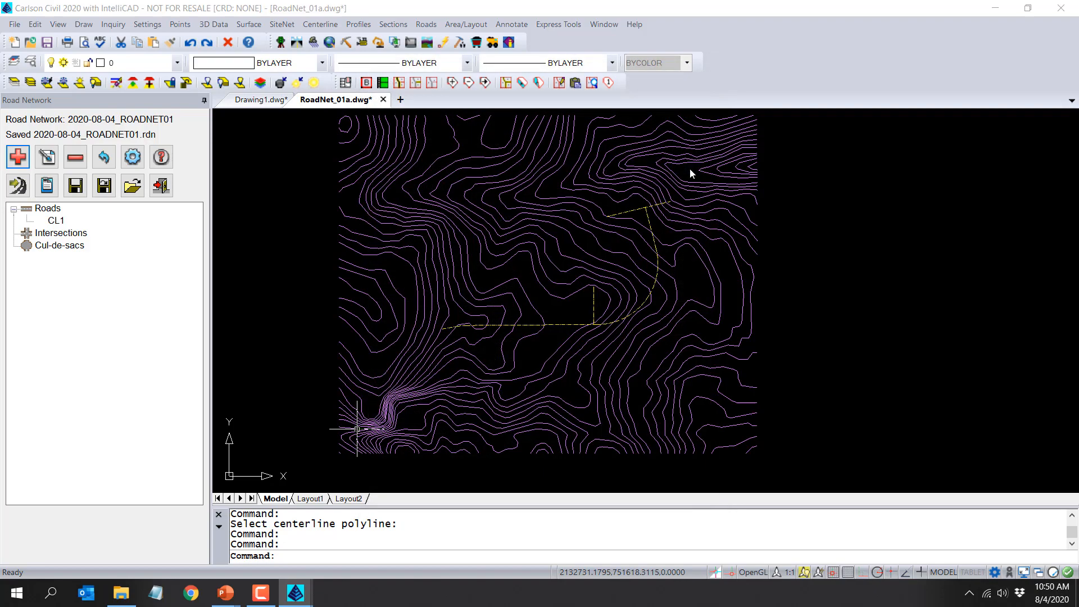
drag(675, 115, 475, 124)
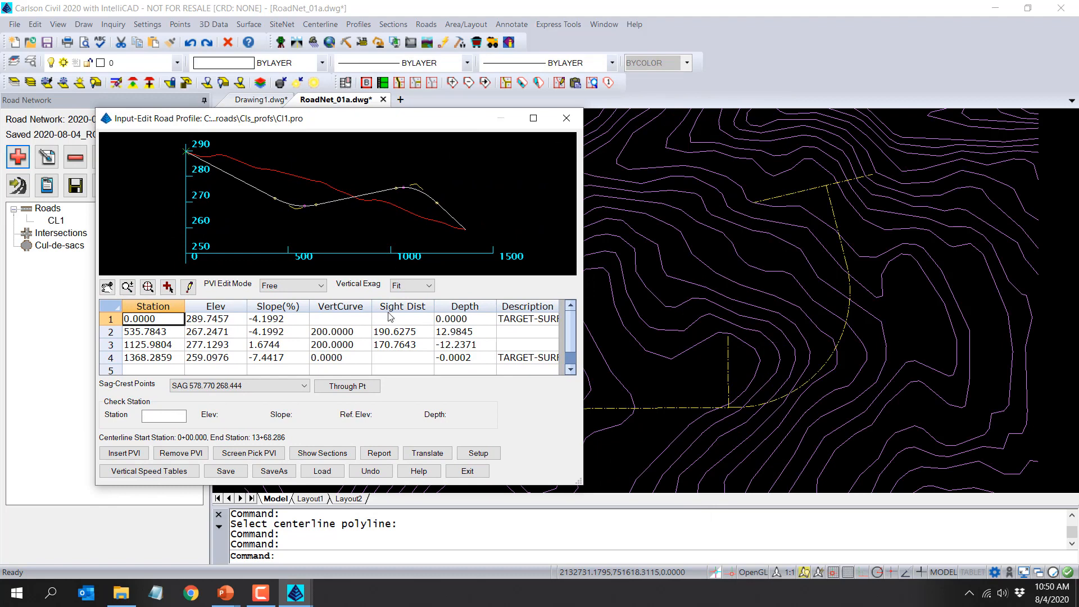
click(322, 458)
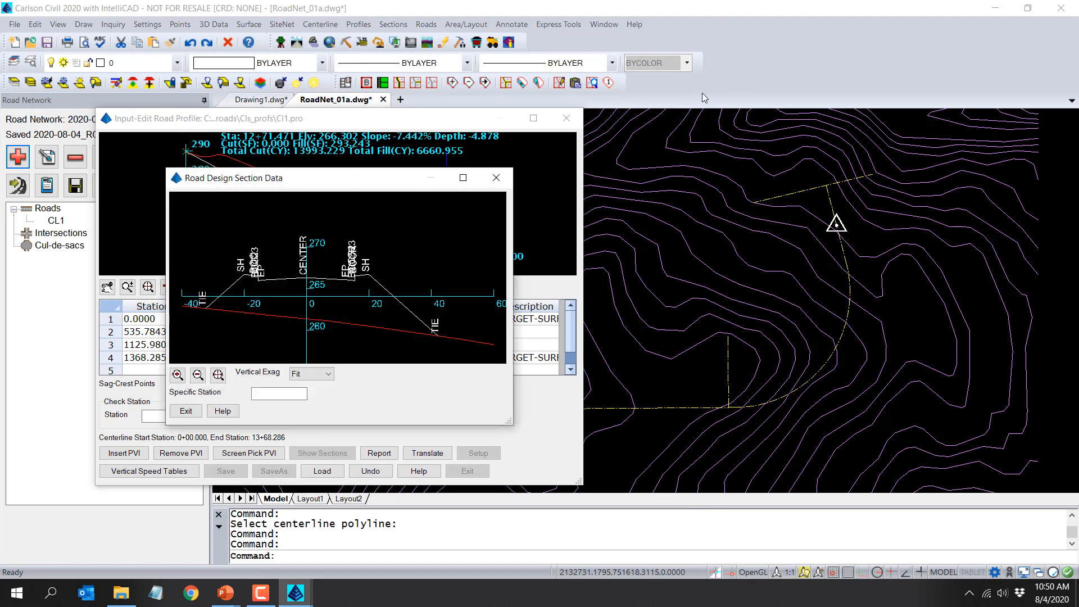
drag(392, 188, 737, 27)
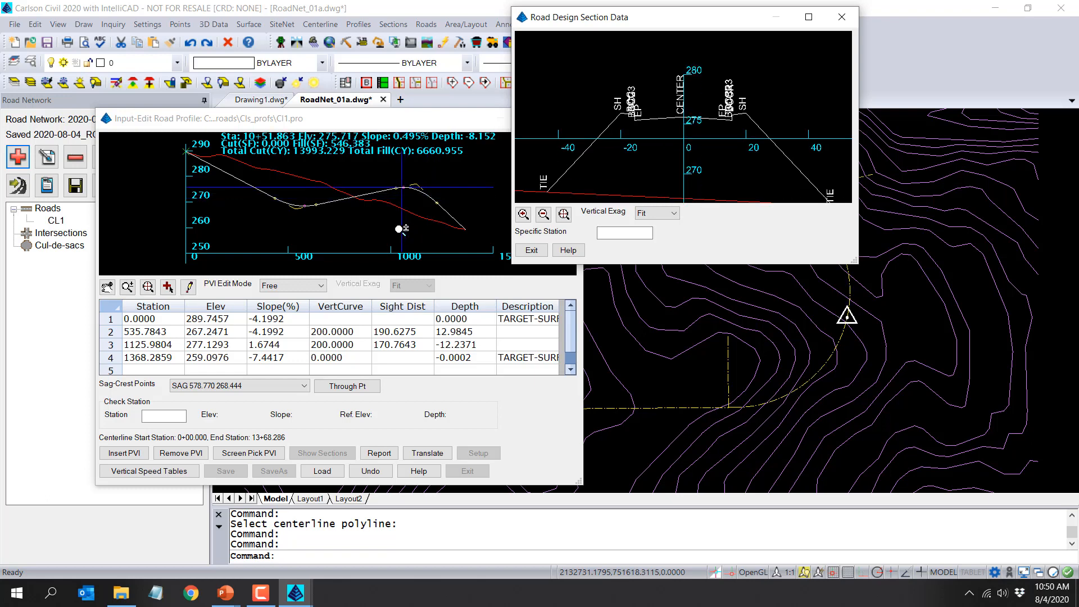
drag(389, 123, 298, 101)
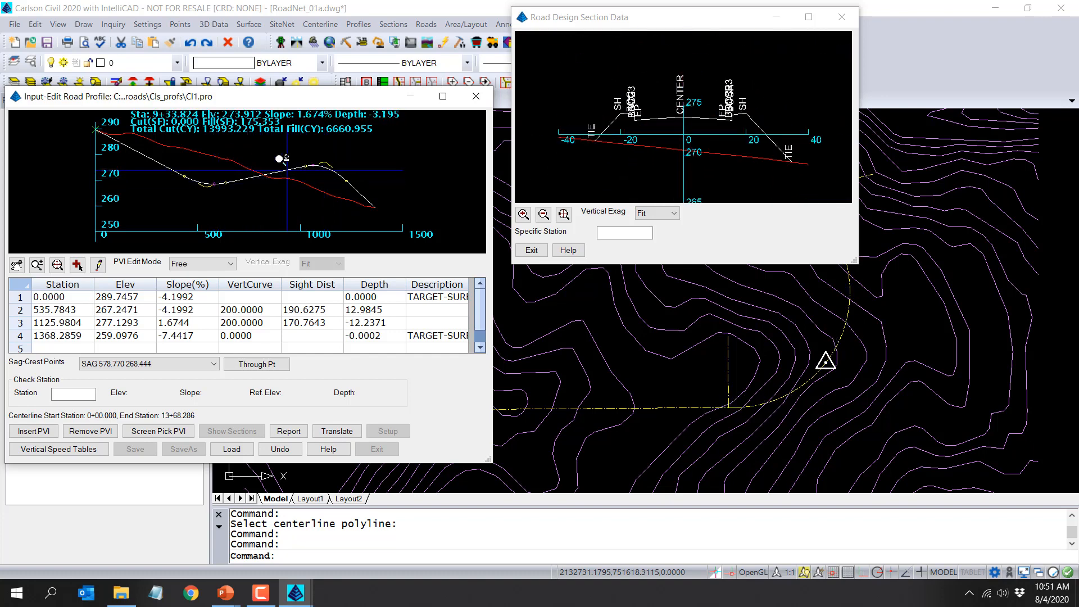
Move the profile's sag PVI graphically to about station 695 and elevation 269.44, and save the CL1 profile.
click(98, 265)
drag(200, 191, 239, 184)
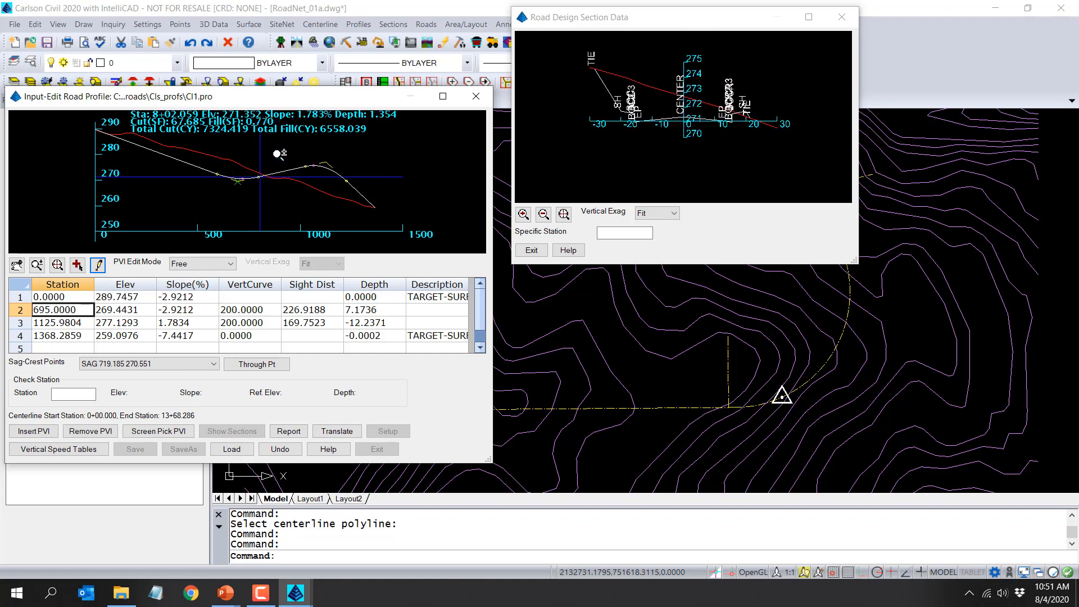
click(531, 250)
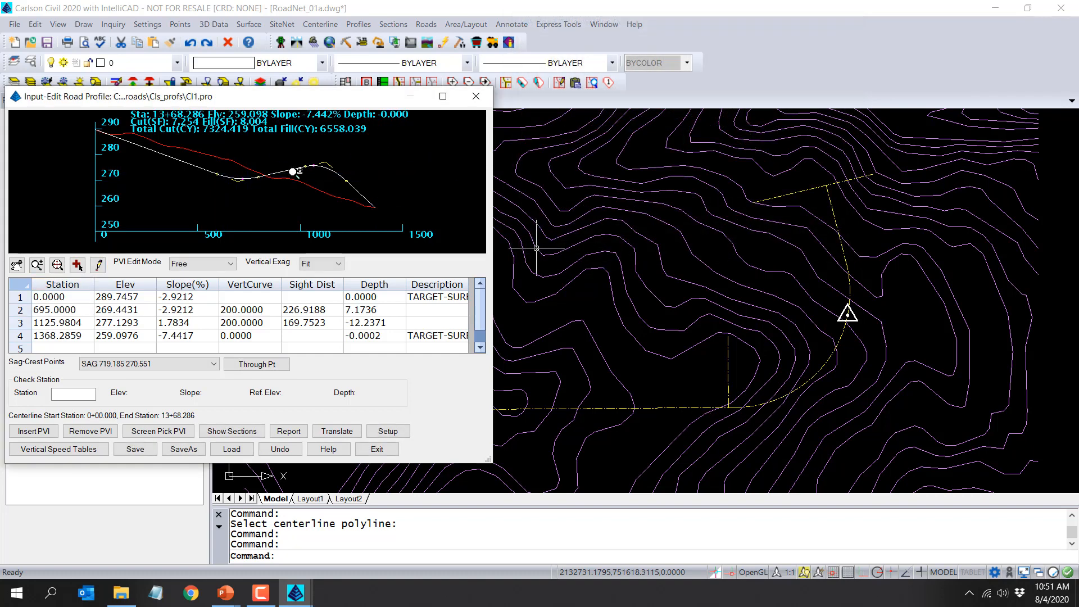
click(140, 452)
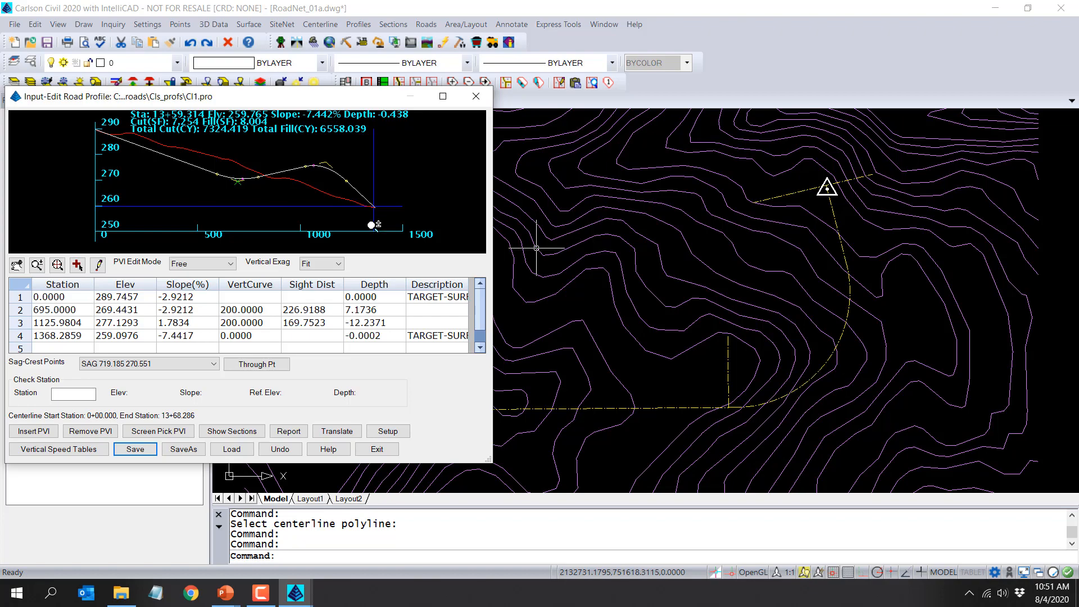
click(385, 455)
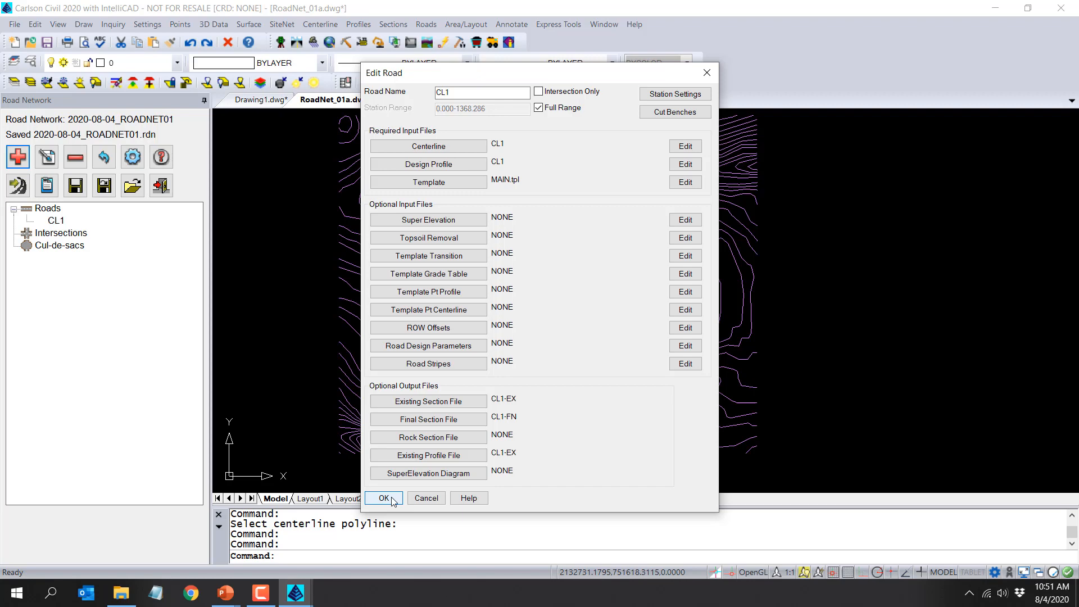
Accept CL1's road settings without processing the road network.
click(384, 498)
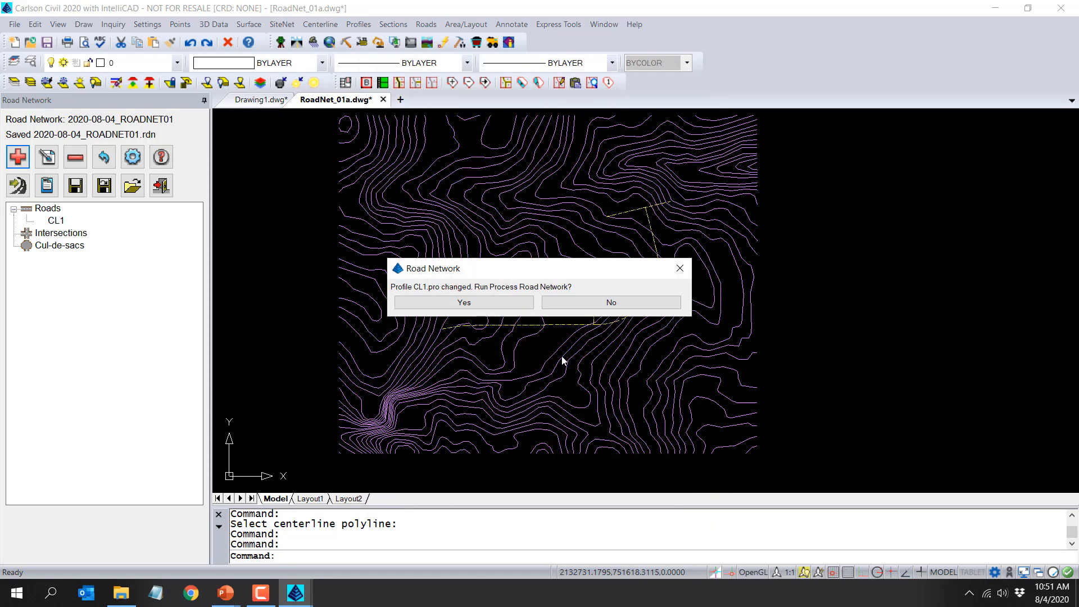
click(613, 302)
click(612, 303)
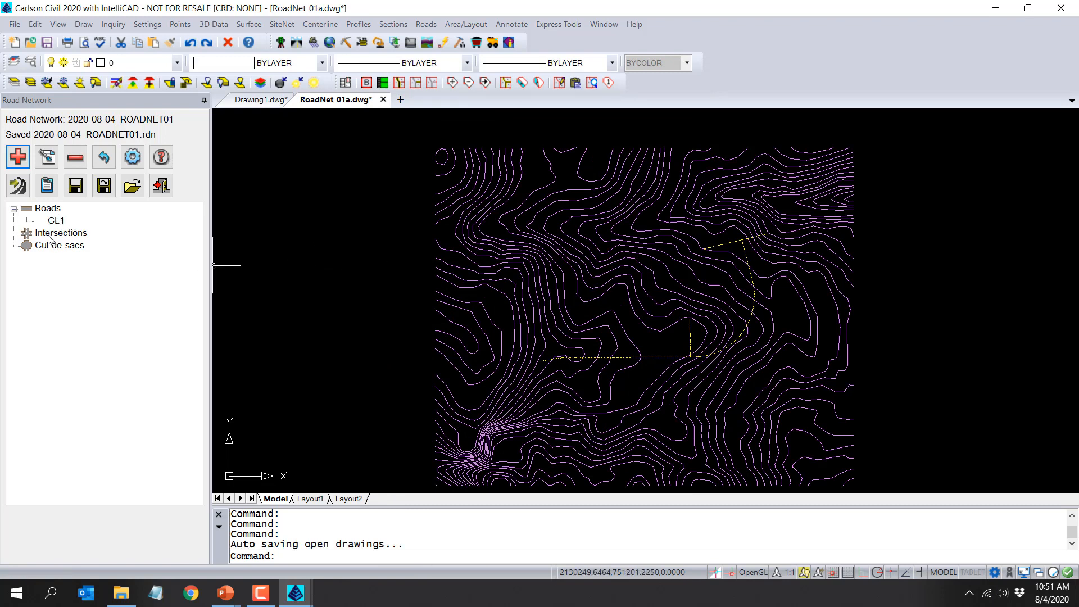
Add a road from the short polyline crossing CL1's northern end, saving its centerline file as CL2 and design profile as CL2.pro.
click(18, 157)
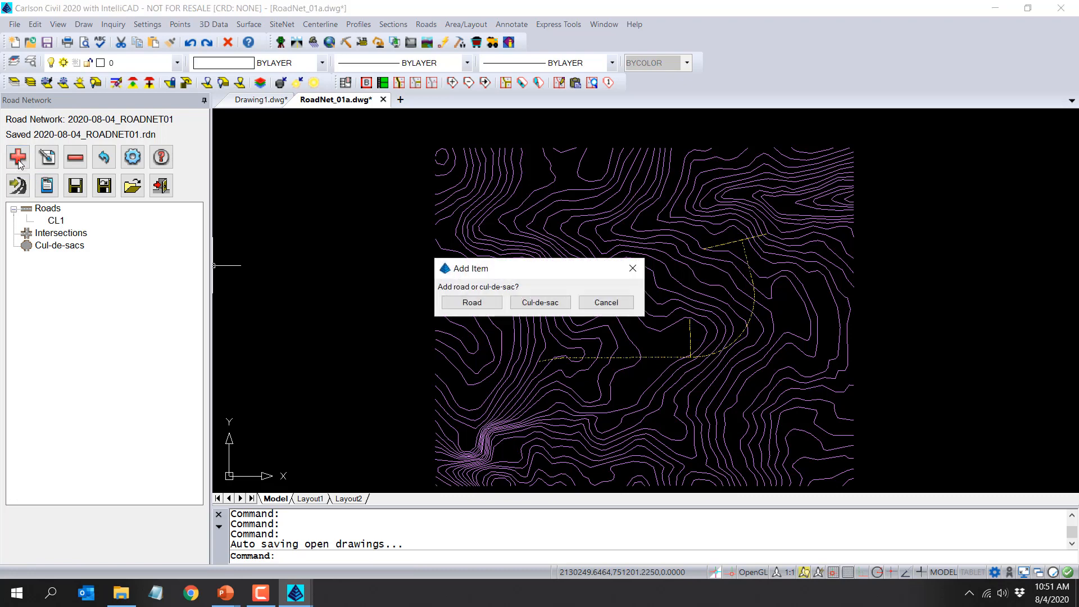
click(494, 304)
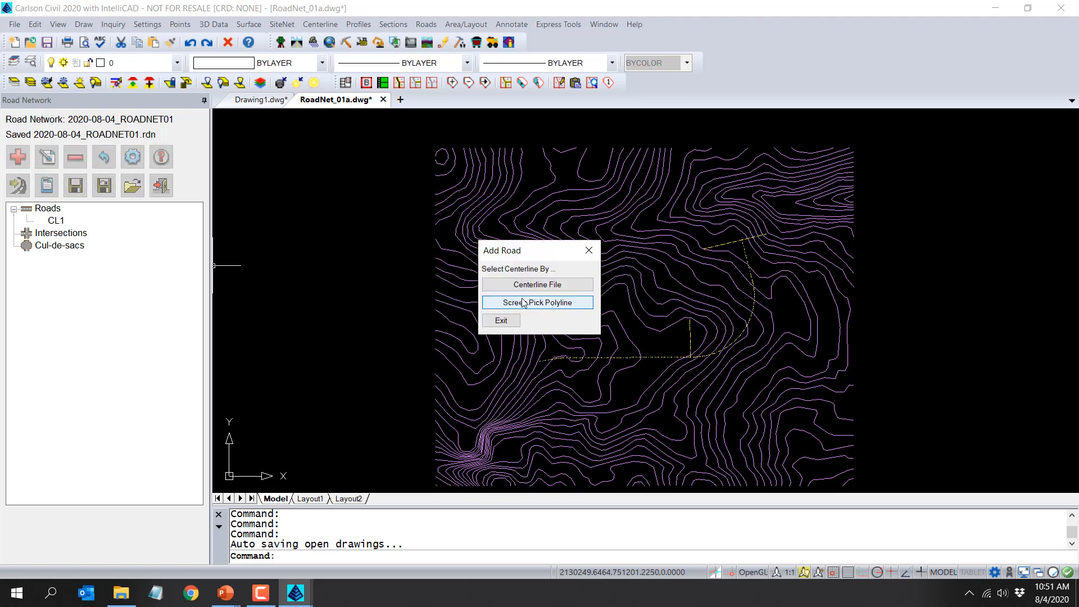
click(522, 303)
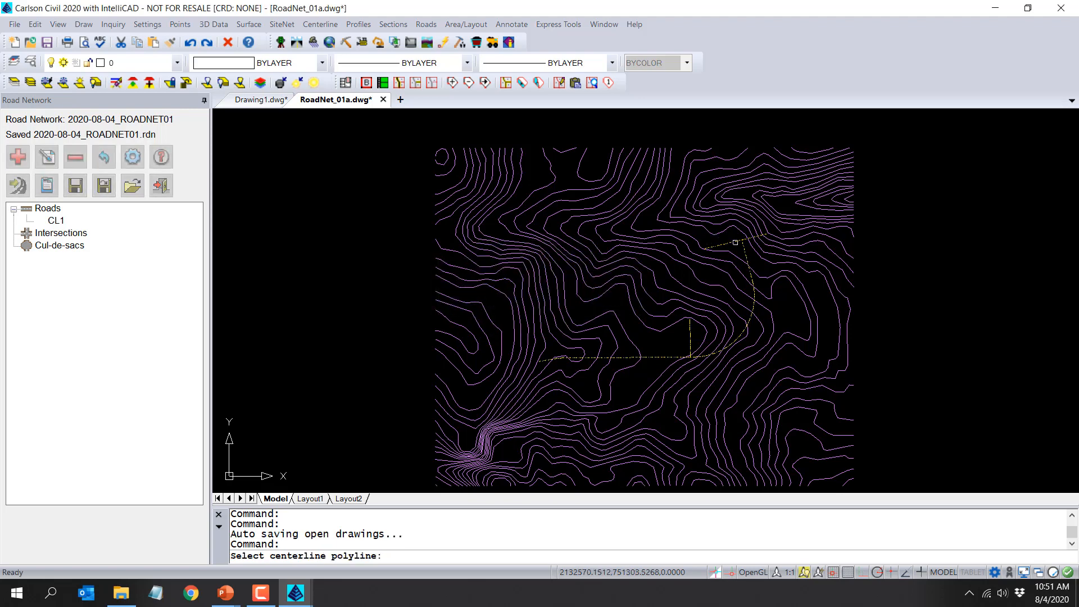
click(735, 242)
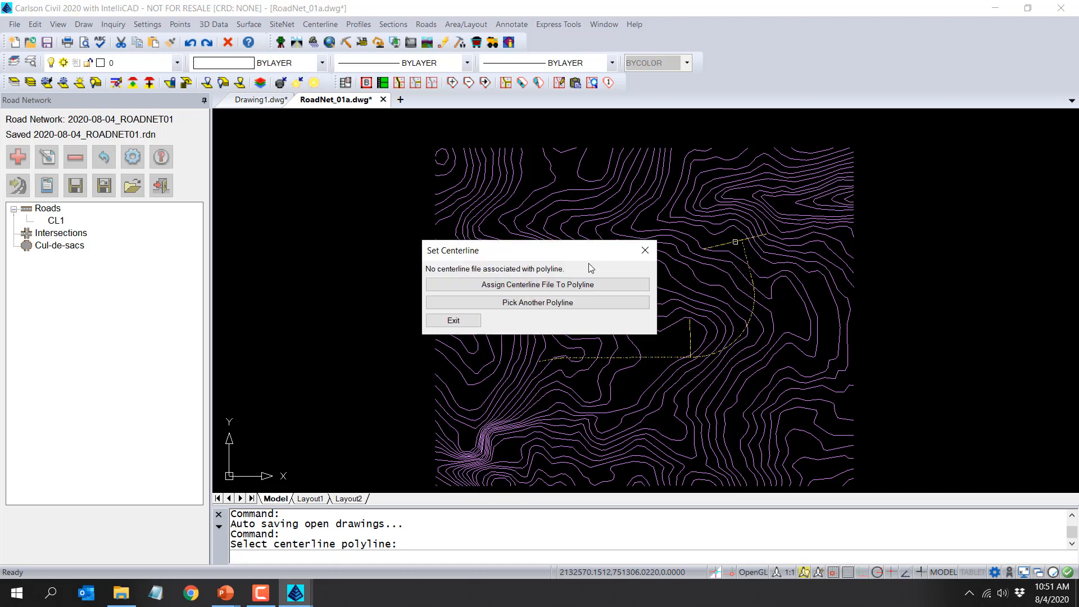
click(580, 286)
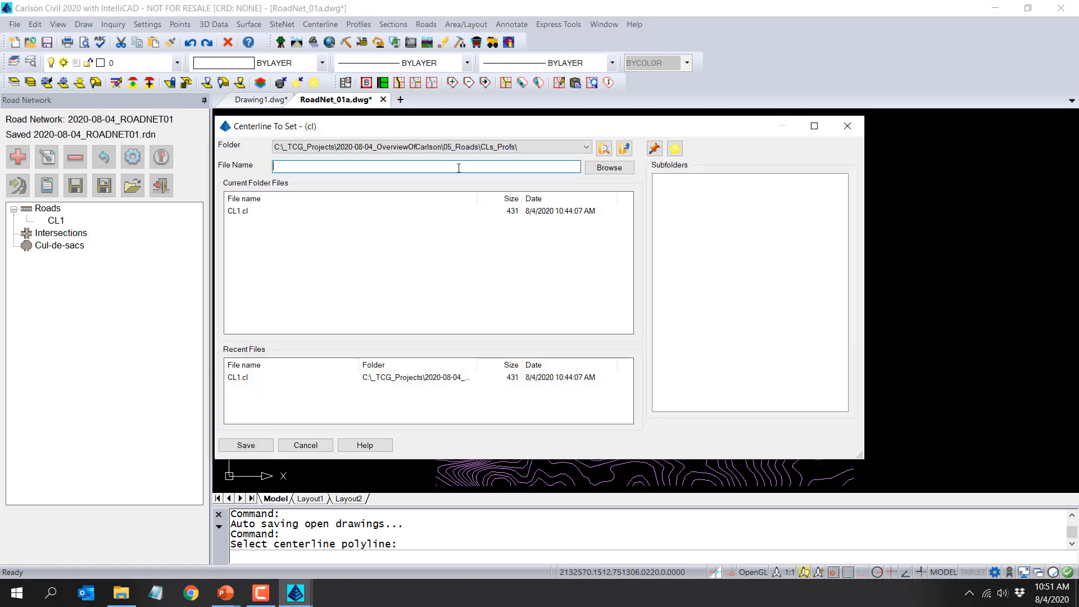
text(CL2)
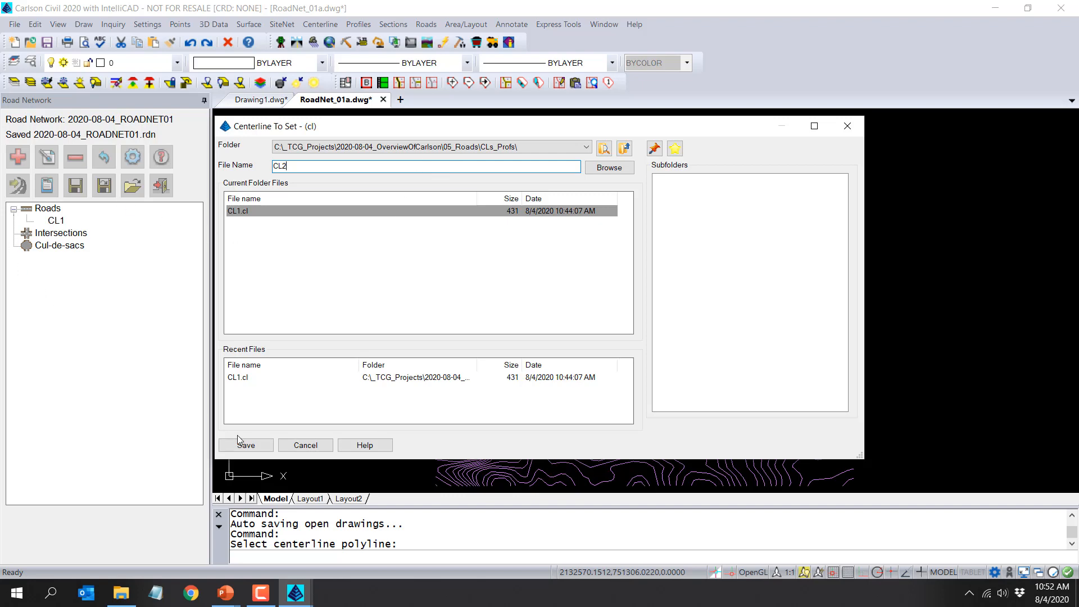
click(247, 445)
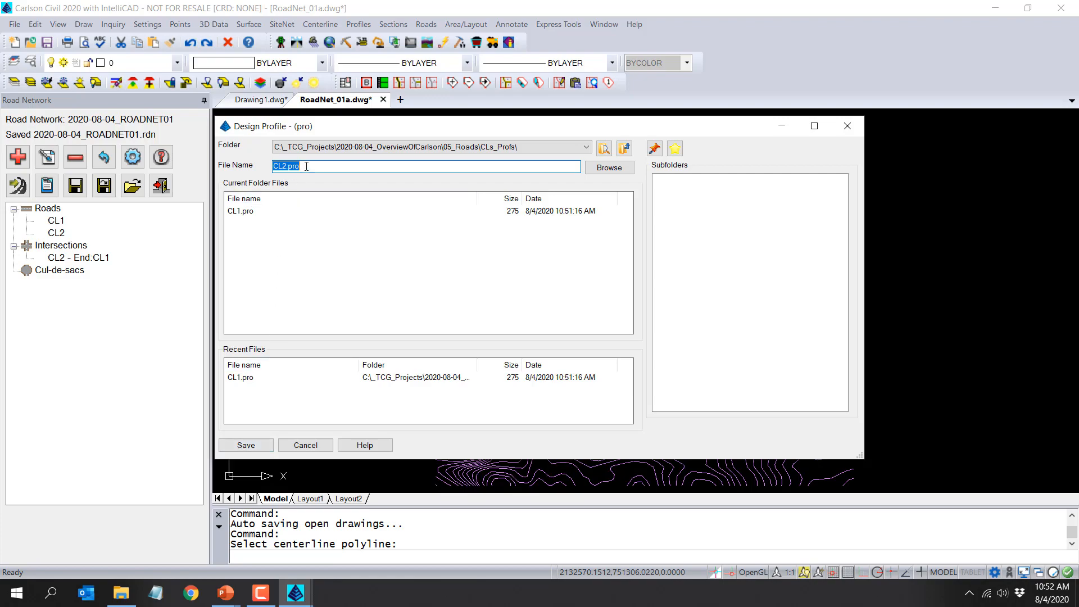
click(247, 446)
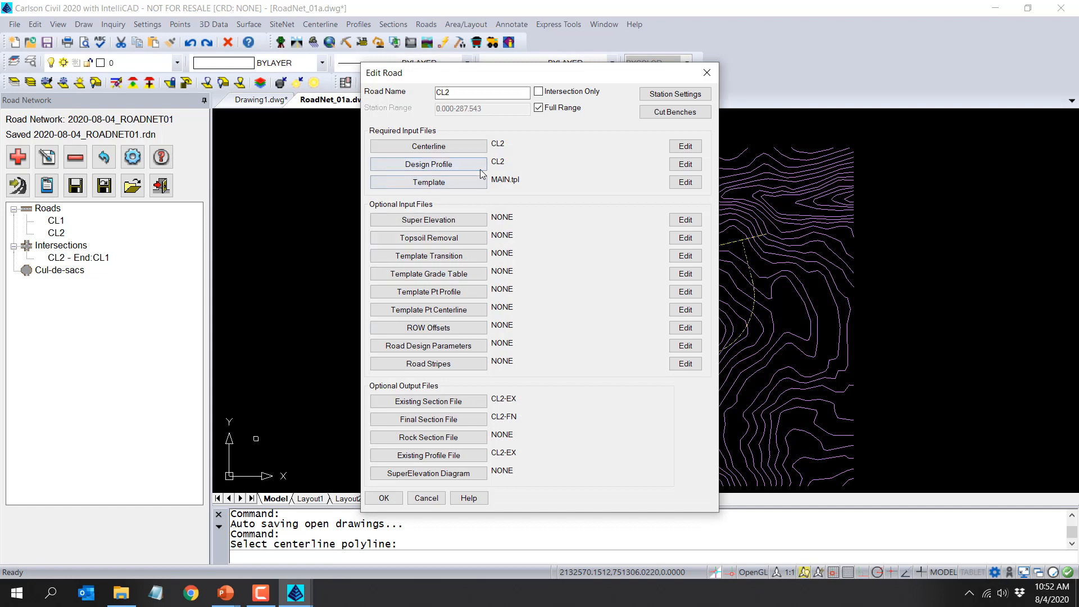
Review CL2's design profile against the existing ground without editing it, and accept the road's settings.
drag(524, 79, 330, 26)
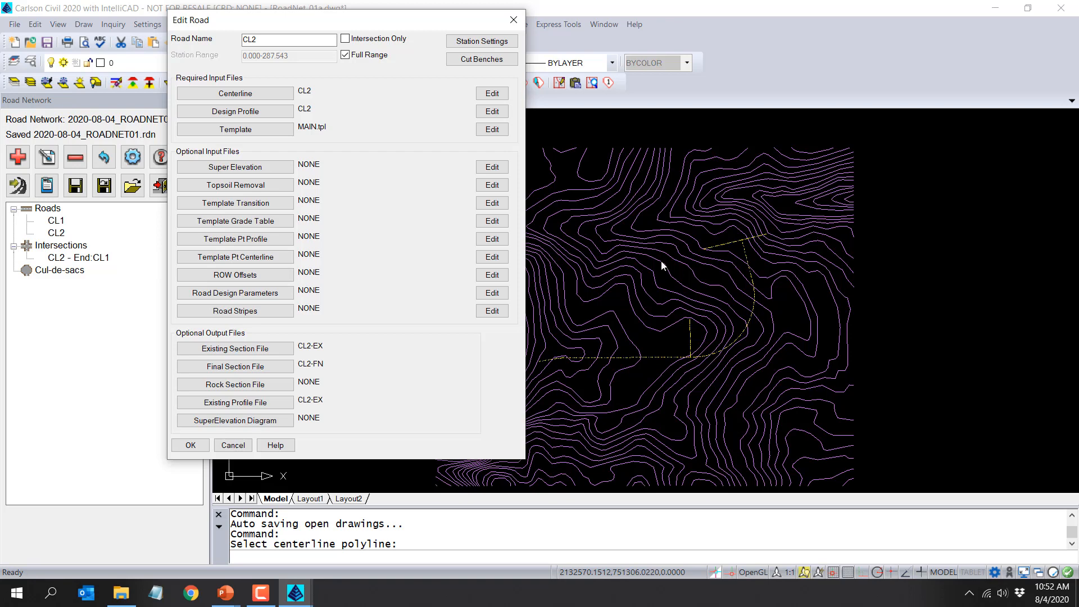
click(498, 112)
drag(500, 115, 288, 54)
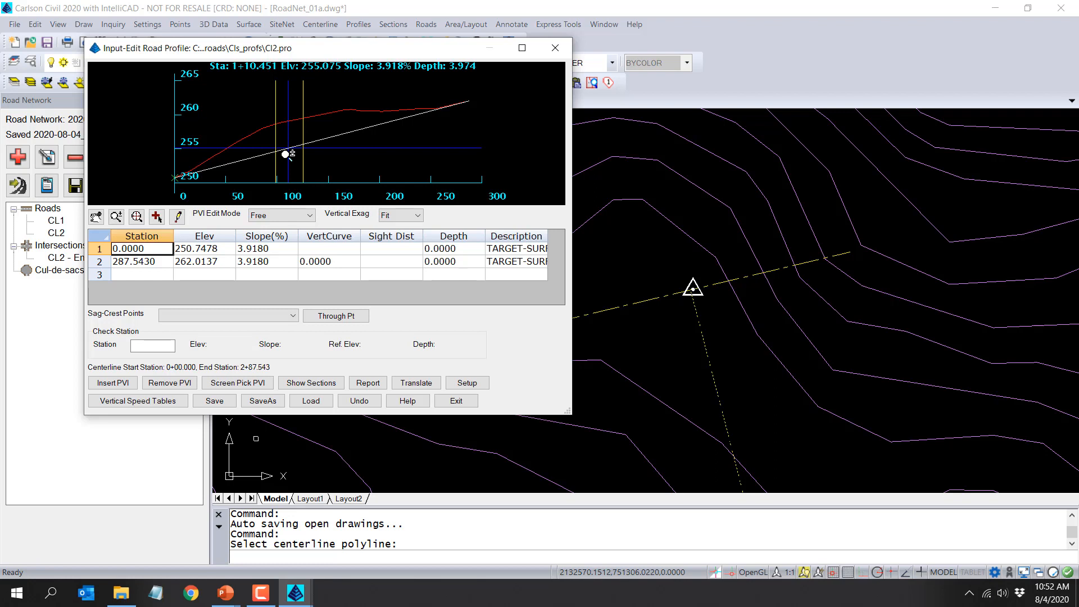
click(460, 402)
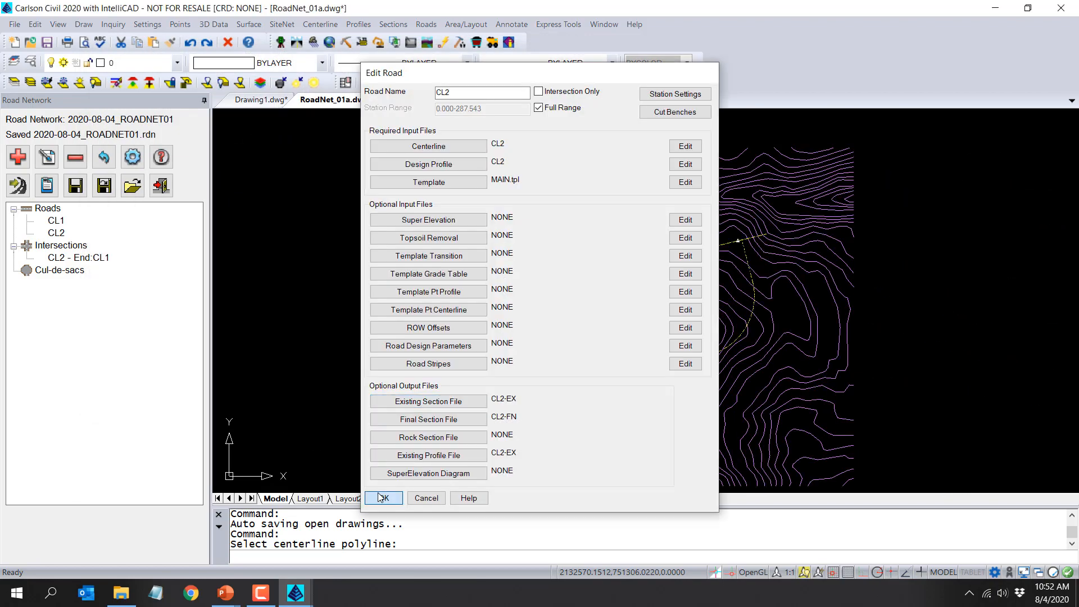
click(382, 499)
Review CL1's design profile near its intersection with CL2, and accept the road's settings without editing them.
double_click(61, 224)
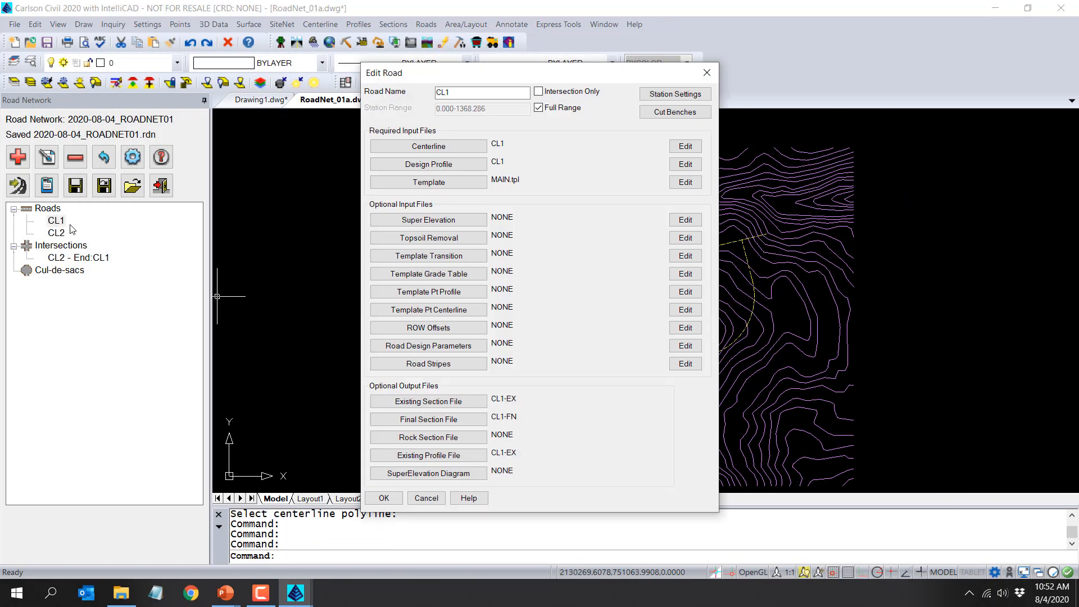
click(682, 165)
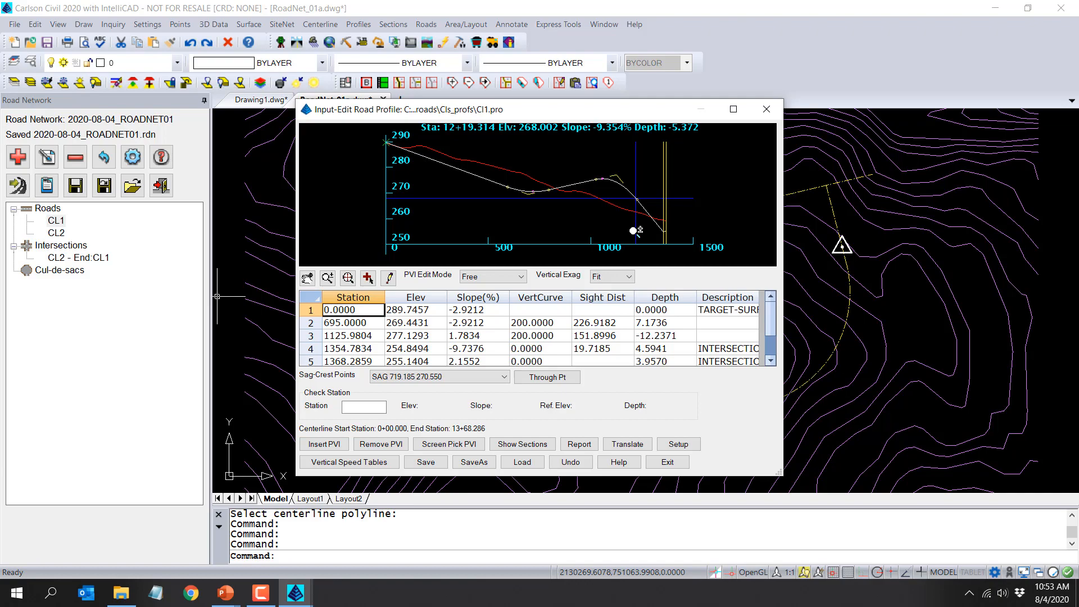
click(667, 462)
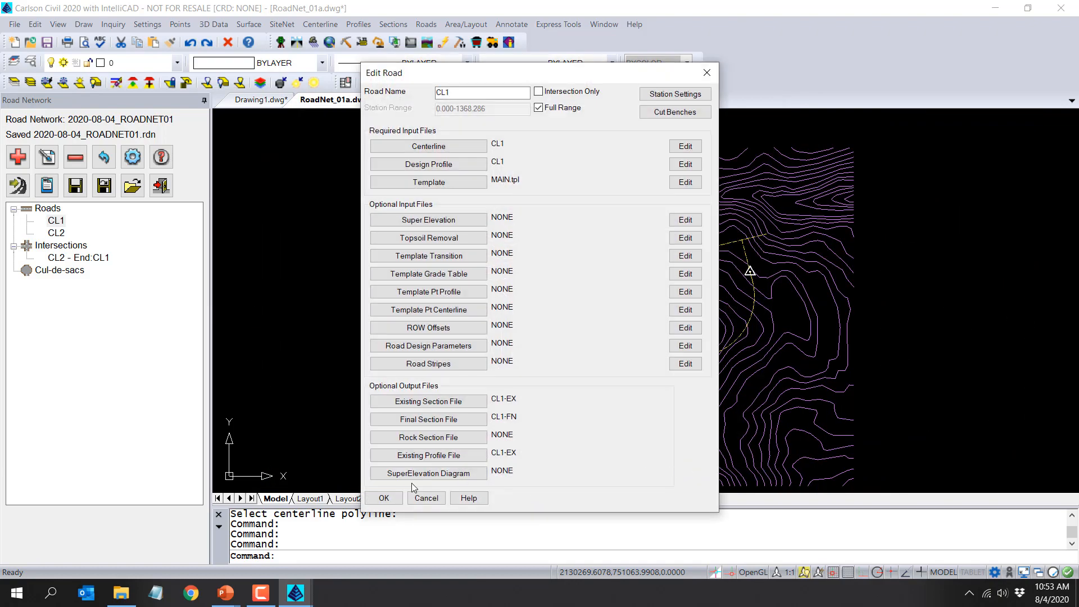
click(384, 498)
Review the CL2–CL1 intersection's settings and its front-left curb return profile, and accept the intersection without changes.
click(83, 261)
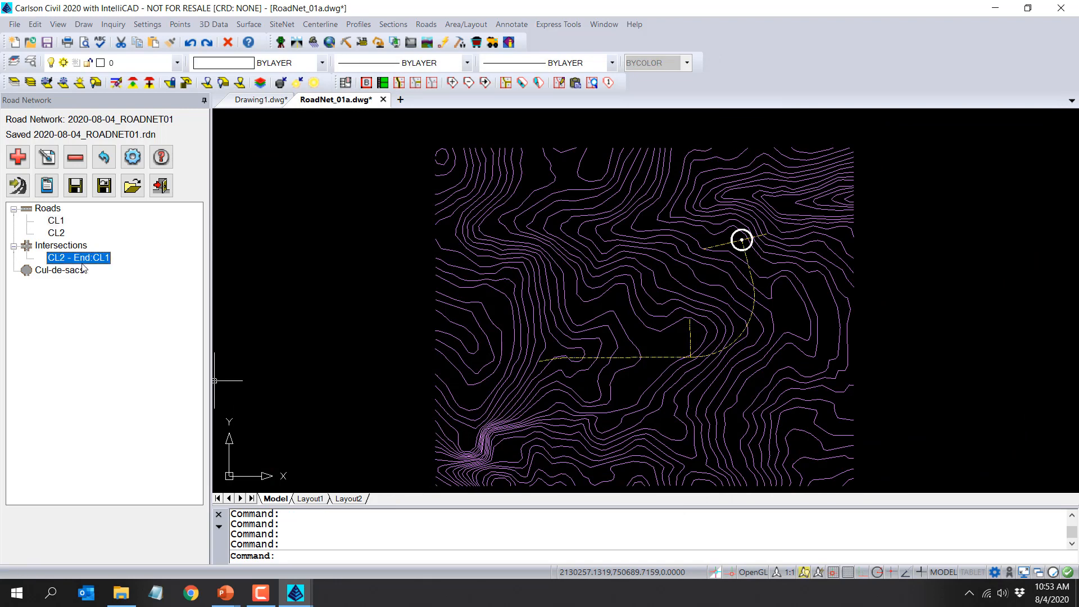
double_click(82, 261)
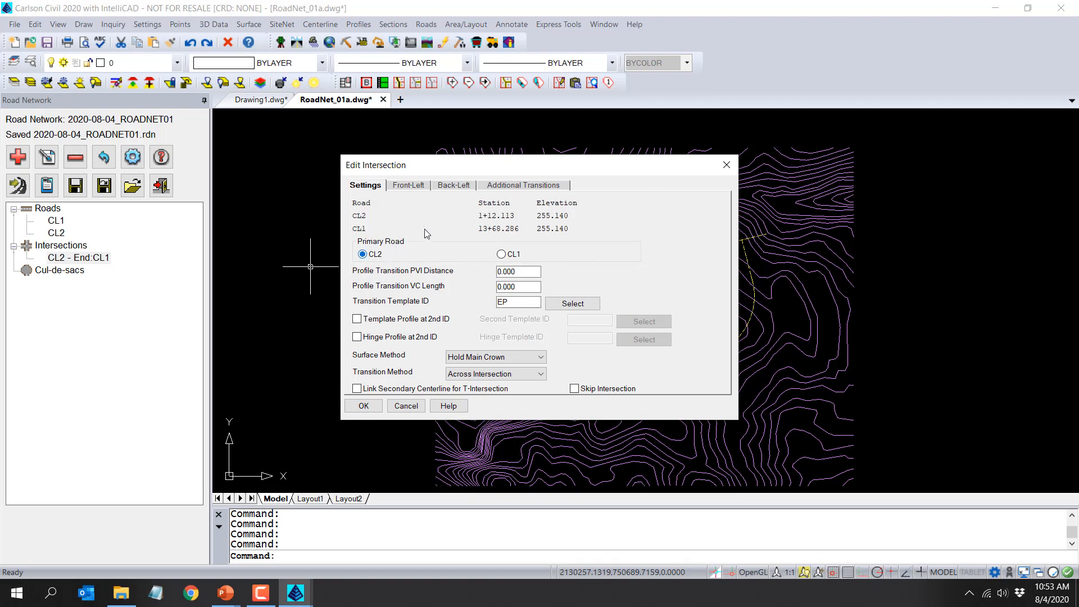
drag(512, 165, 317, 144)
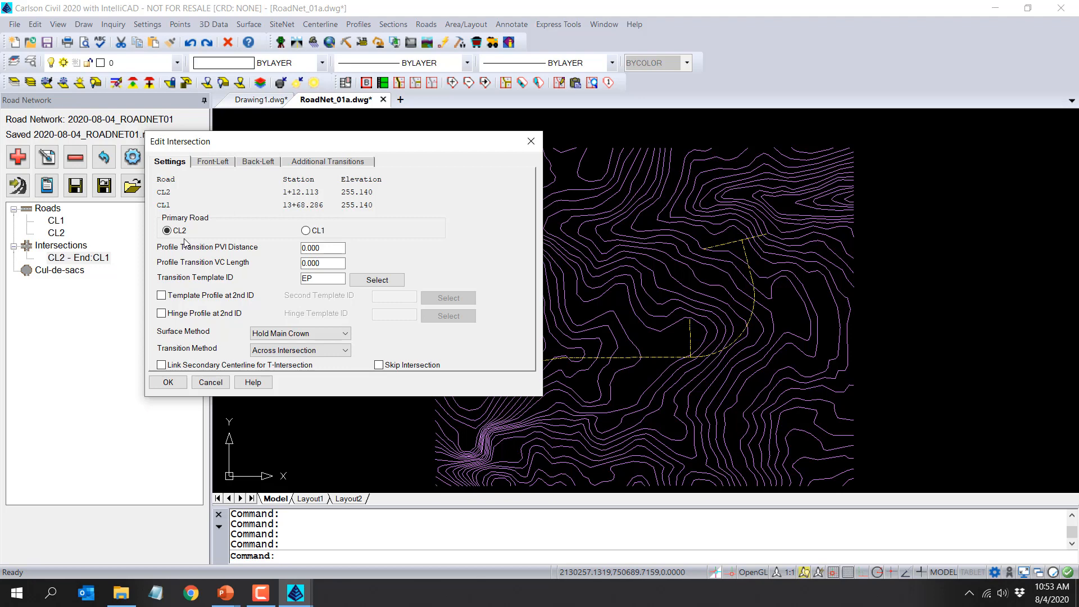
click(214, 384)
click(220, 163)
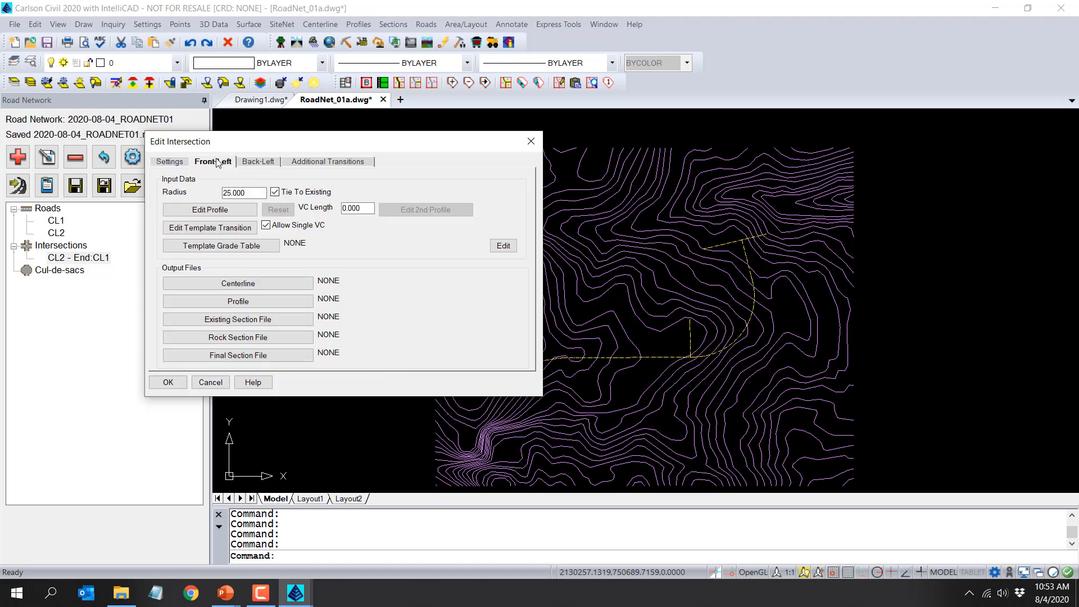
click(218, 210)
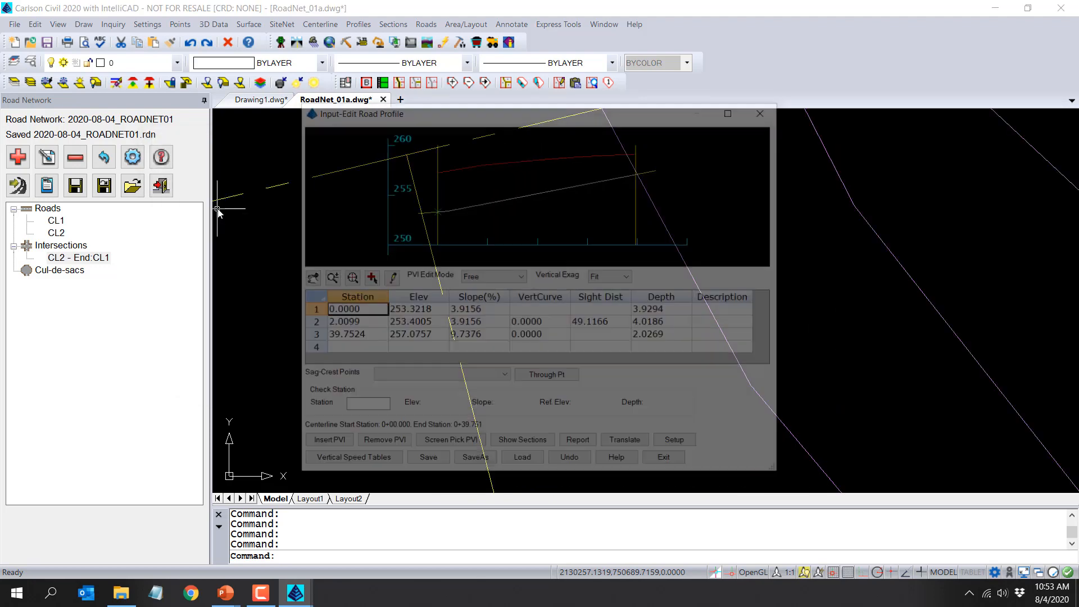
drag(516, 112, 192, 102)
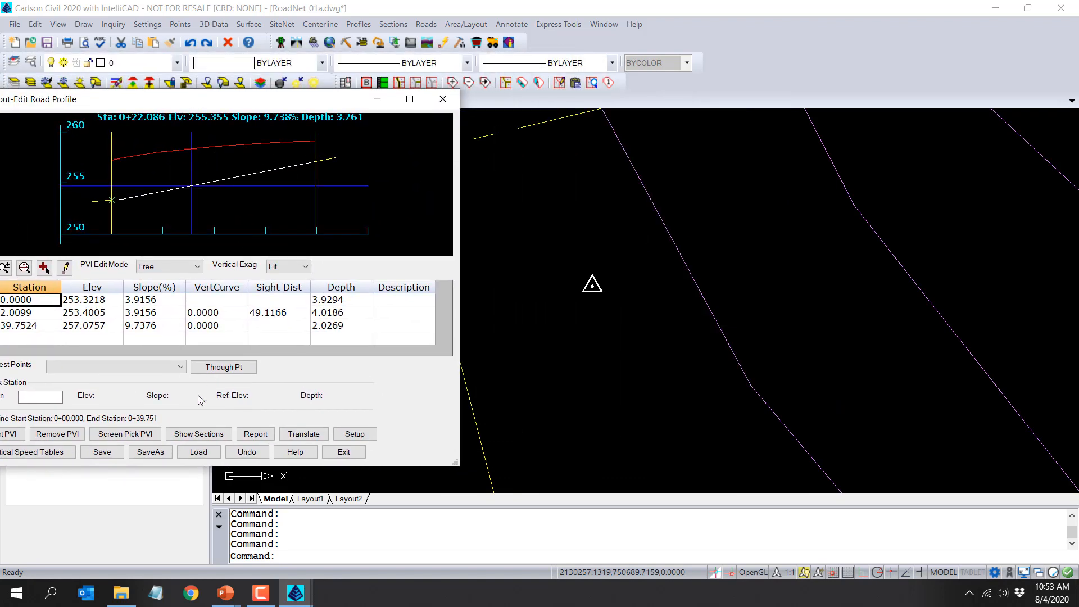
click(344, 452)
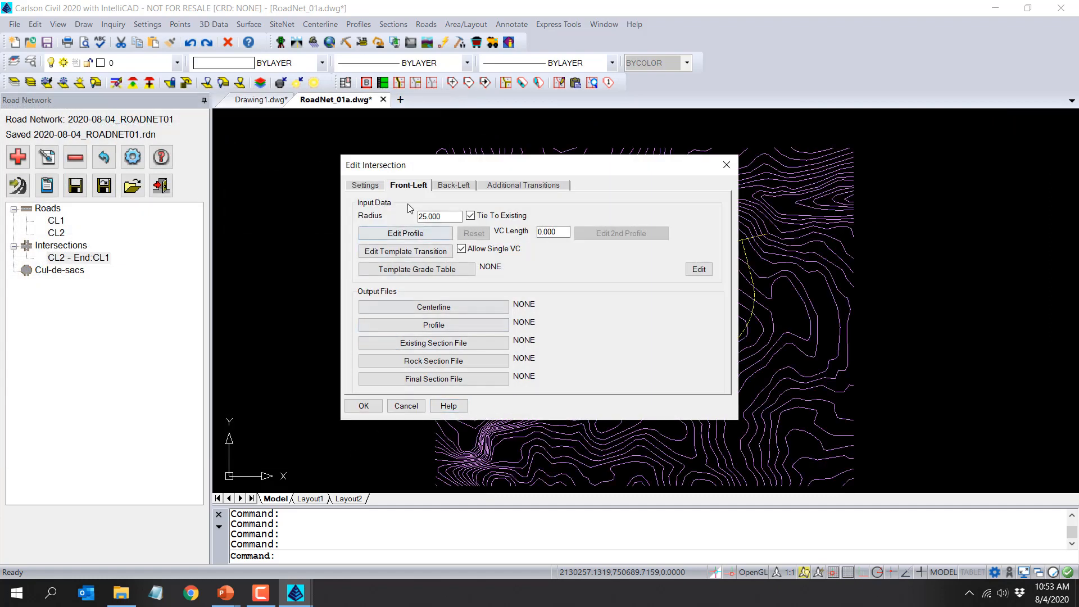
click(366, 185)
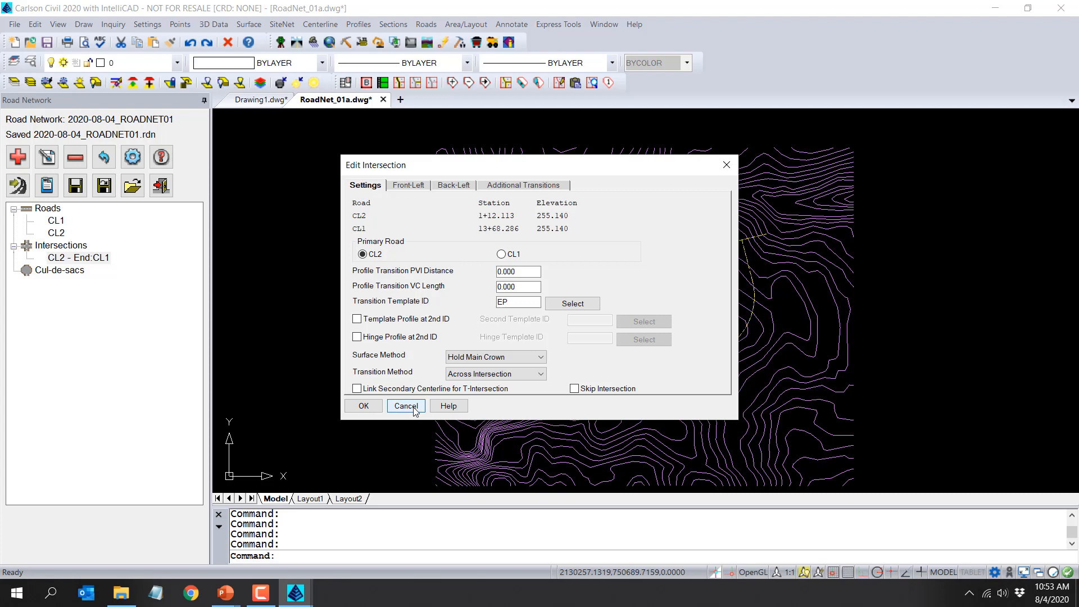
click(364, 406)
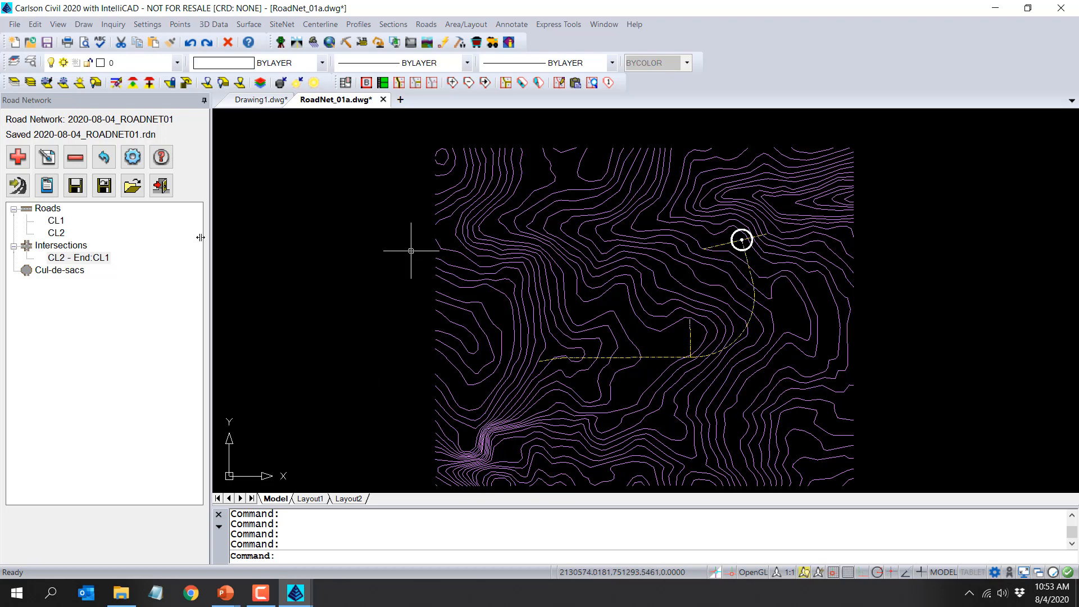
Add a PVI to CL2's design profile at about station 115.94, elevation 262.73, with a 100 vertical curve, and save without processing the network.
double_click(56, 233)
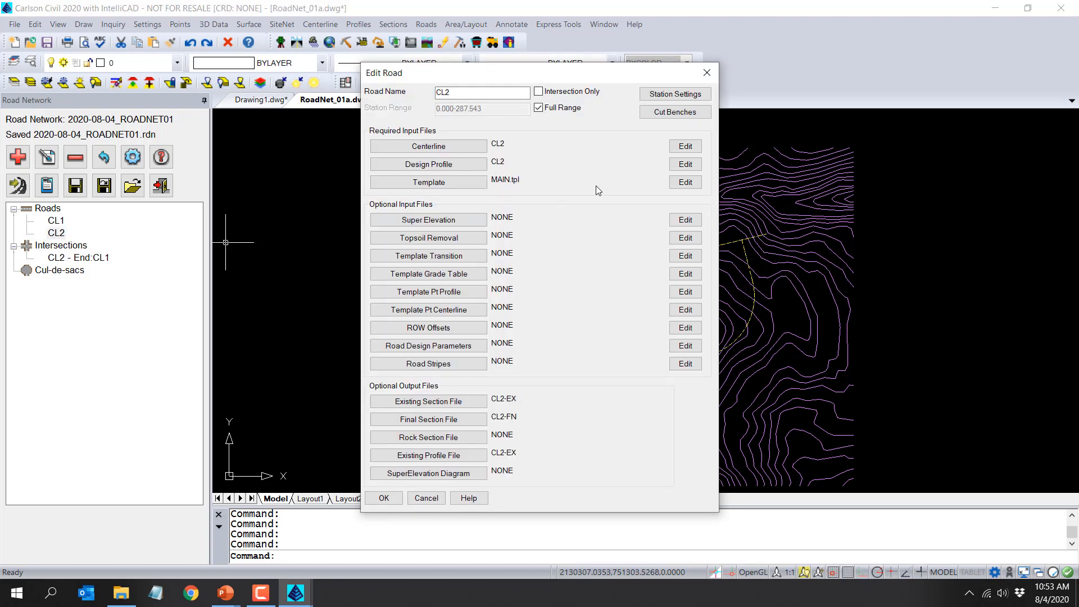
click(676, 166)
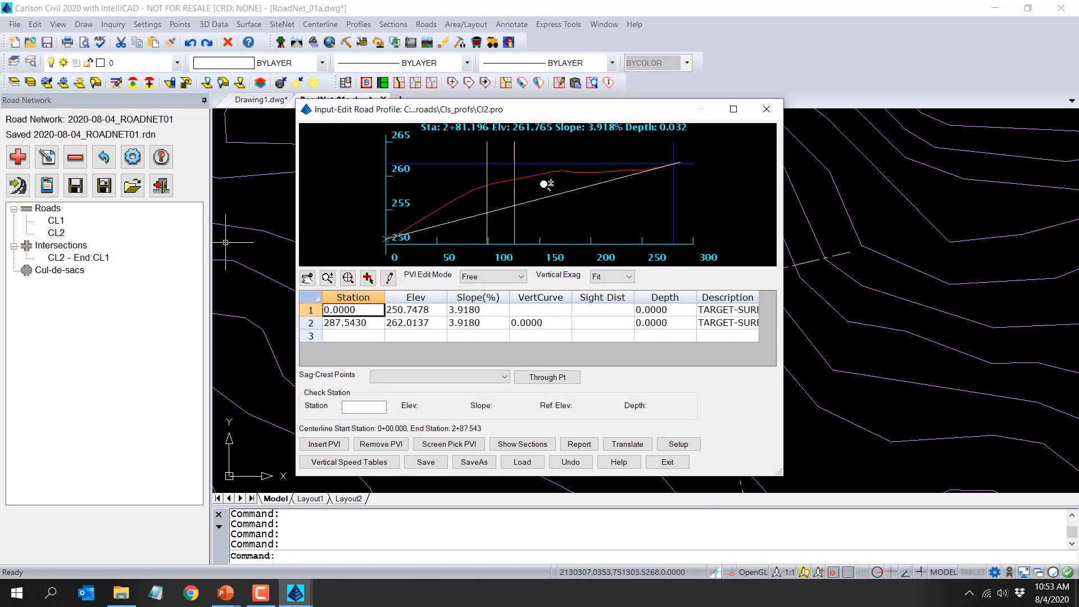
click(368, 276)
click(509, 160)
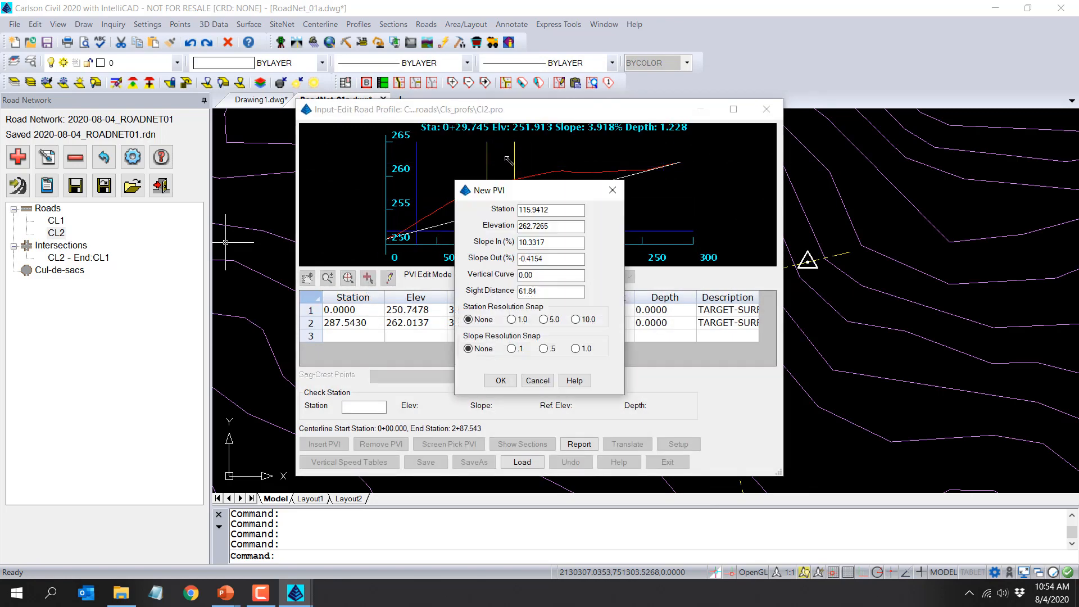
double_click(548, 276)
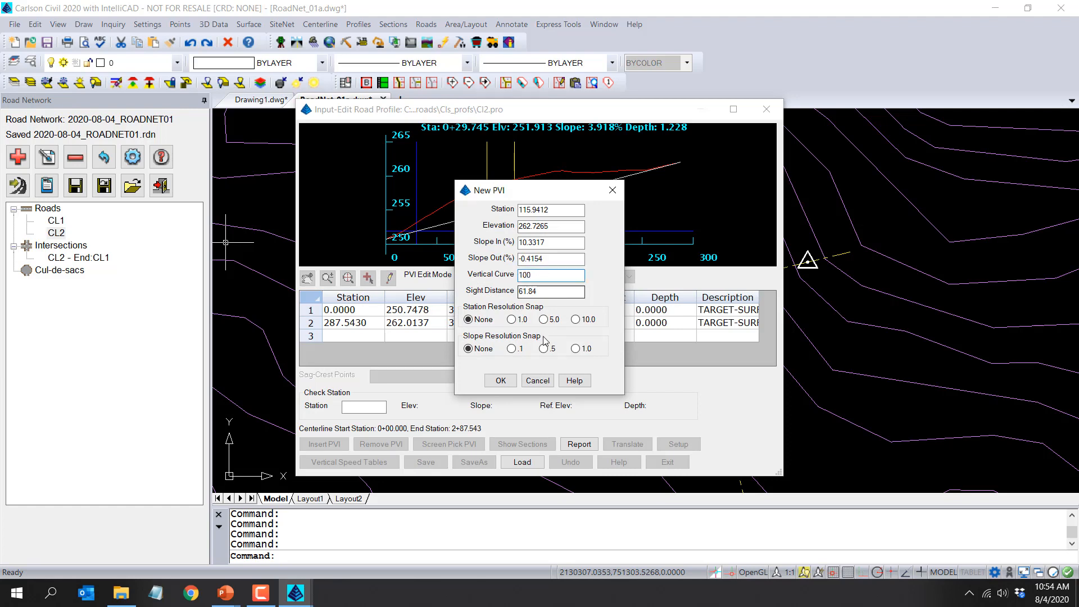
click(501, 380)
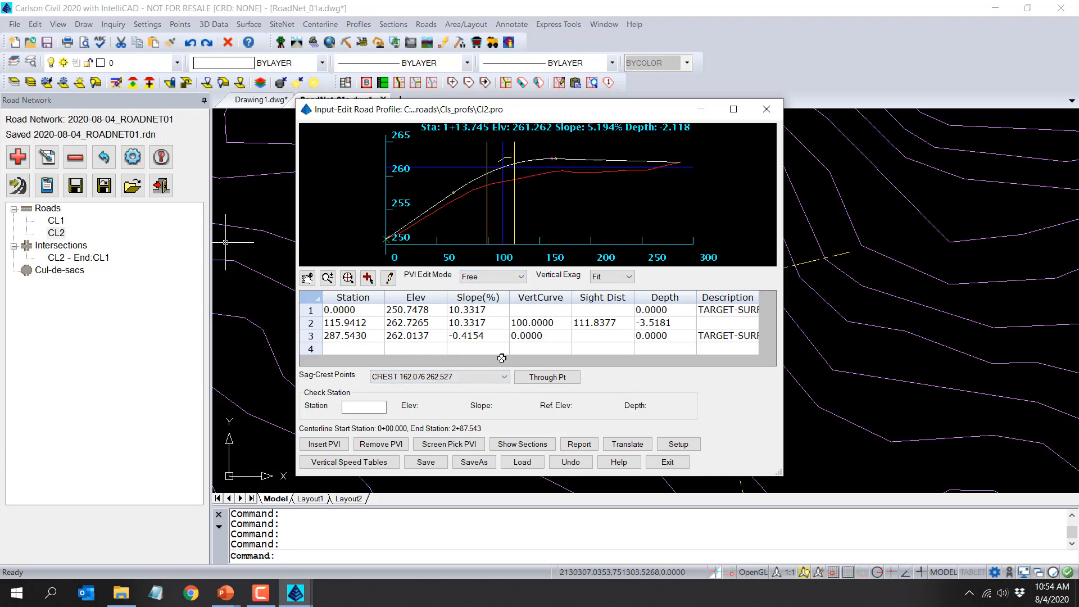
click(428, 463)
click(667, 462)
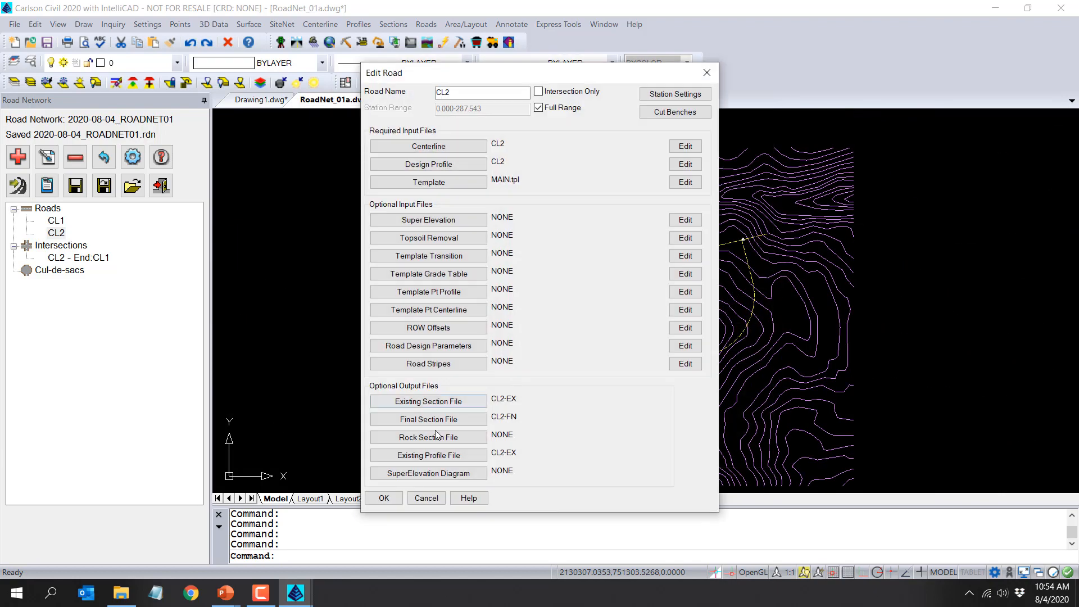
click(384, 498)
click(589, 298)
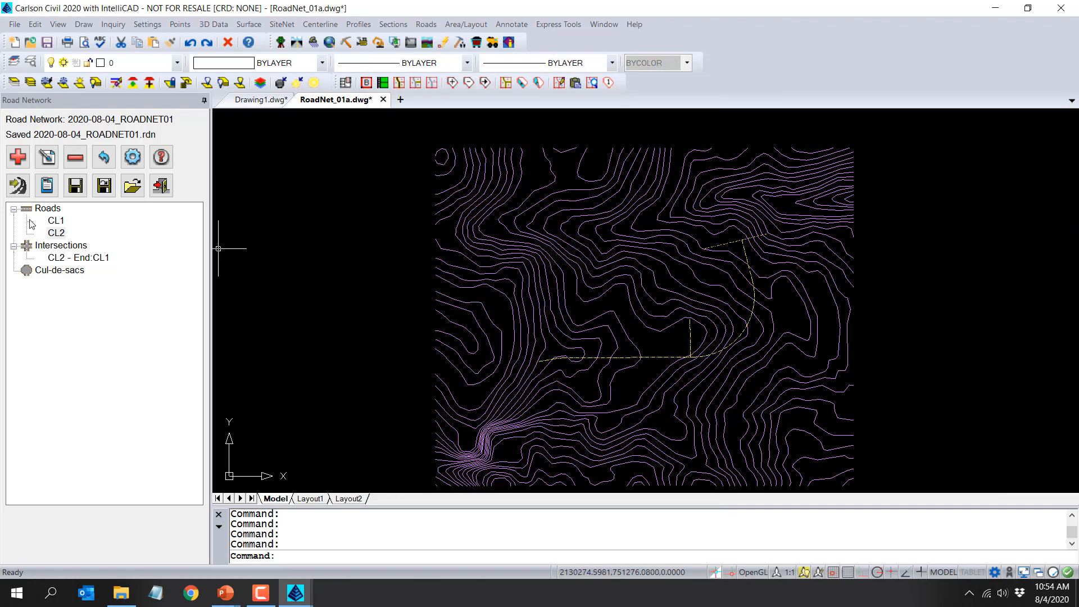
Save CL1's design profile with its adjusted tie-in to CL2, and accept the road without processing the network.
click(54, 220)
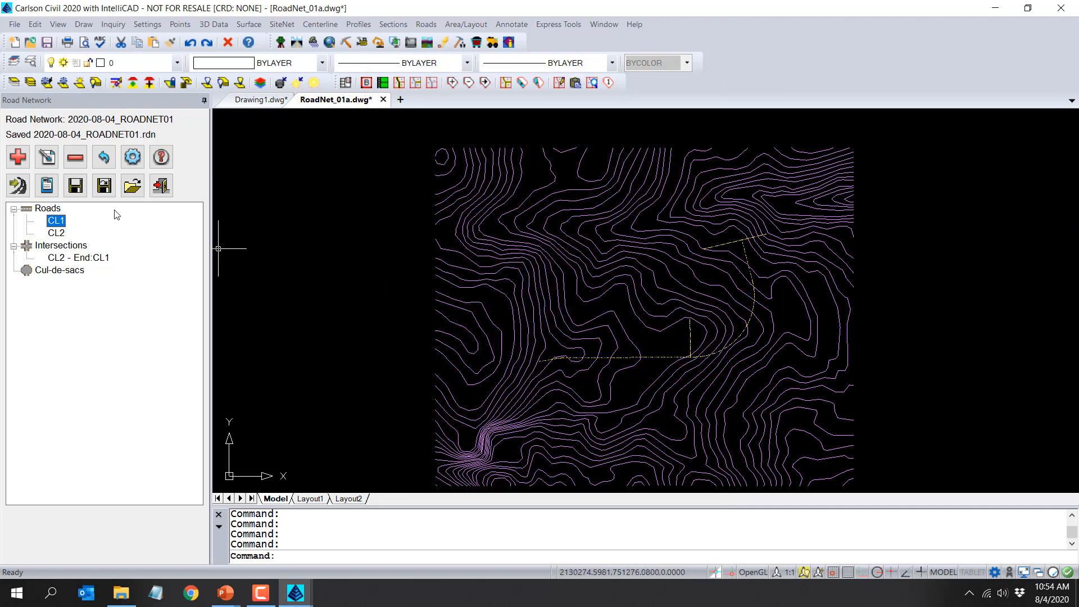
key(Up)
double_click(59, 220)
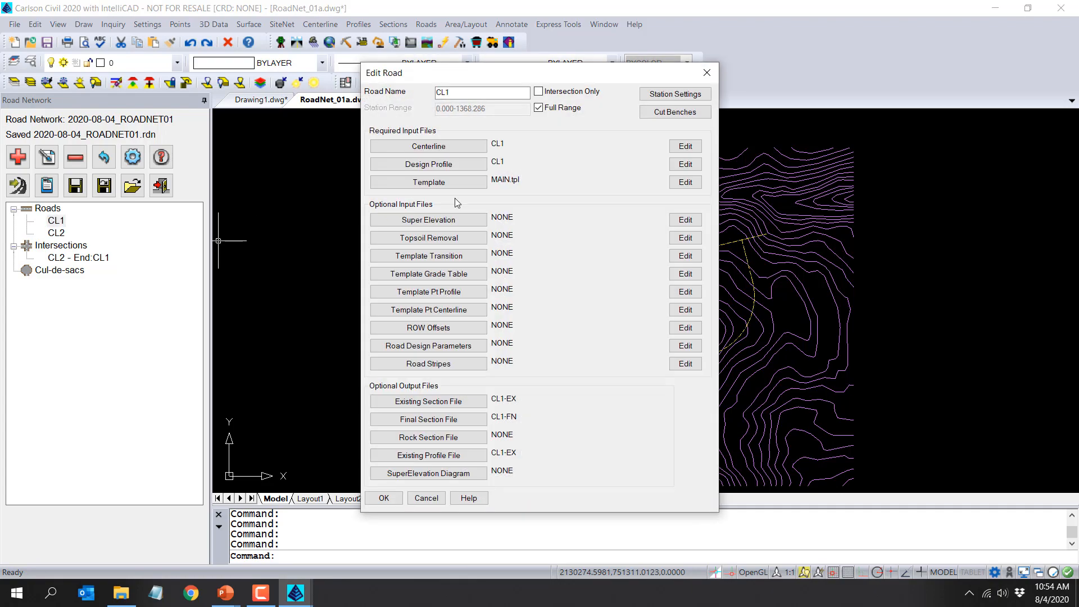
click(677, 164)
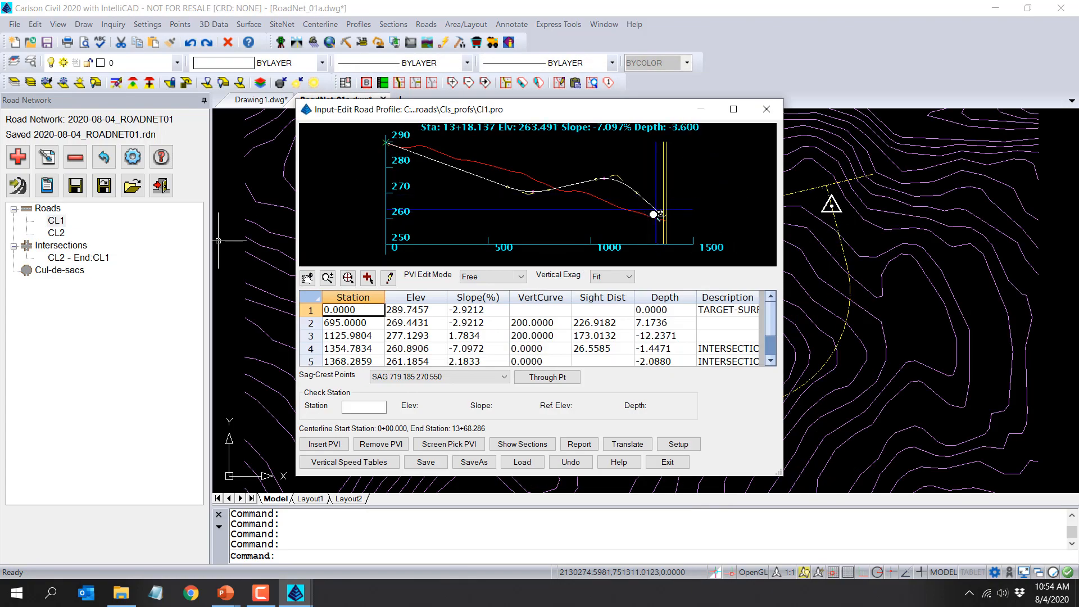
click(422, 464)
click(674, 462)
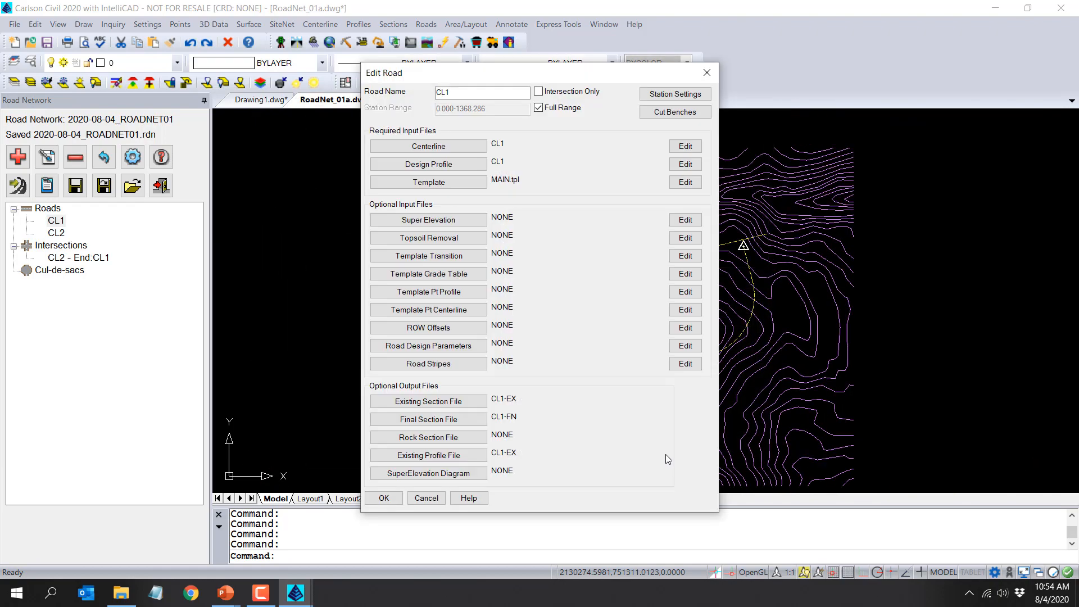
click(393, 499)
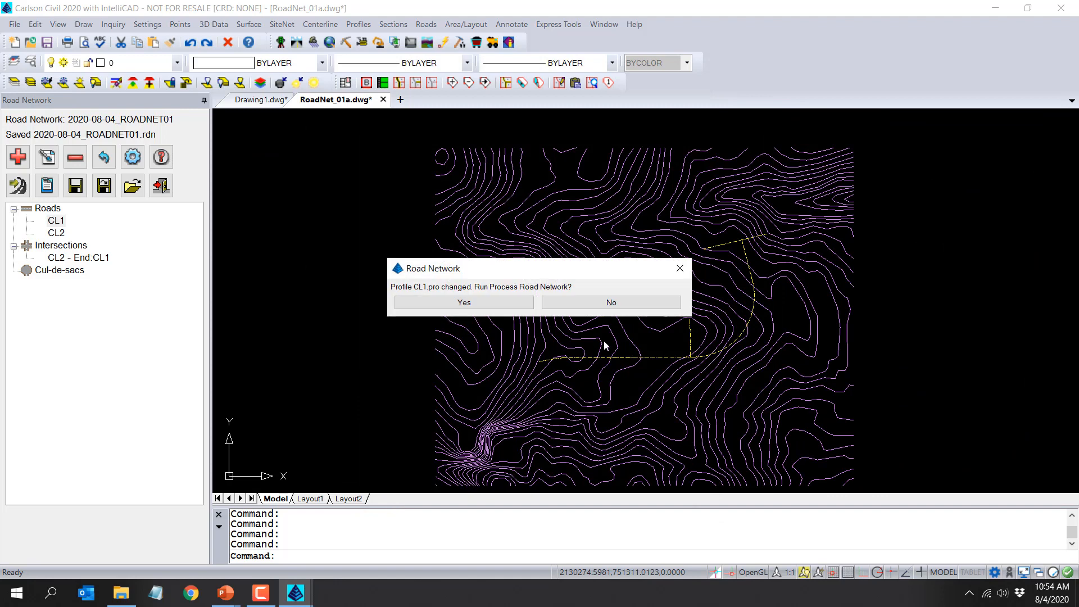
click(632, 304)
Add a road from the short polyline running north off CL1's southern straight, saving its centerline as CL3 and design profile as CL3.pro.
click(17, 157)
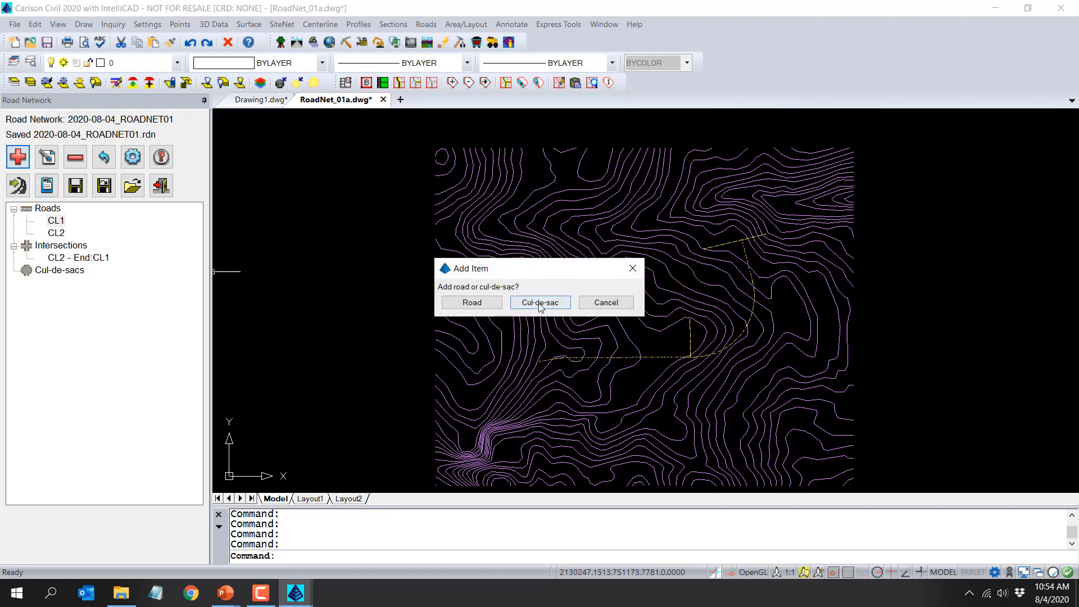
click(469, 302)
click(576, 303)
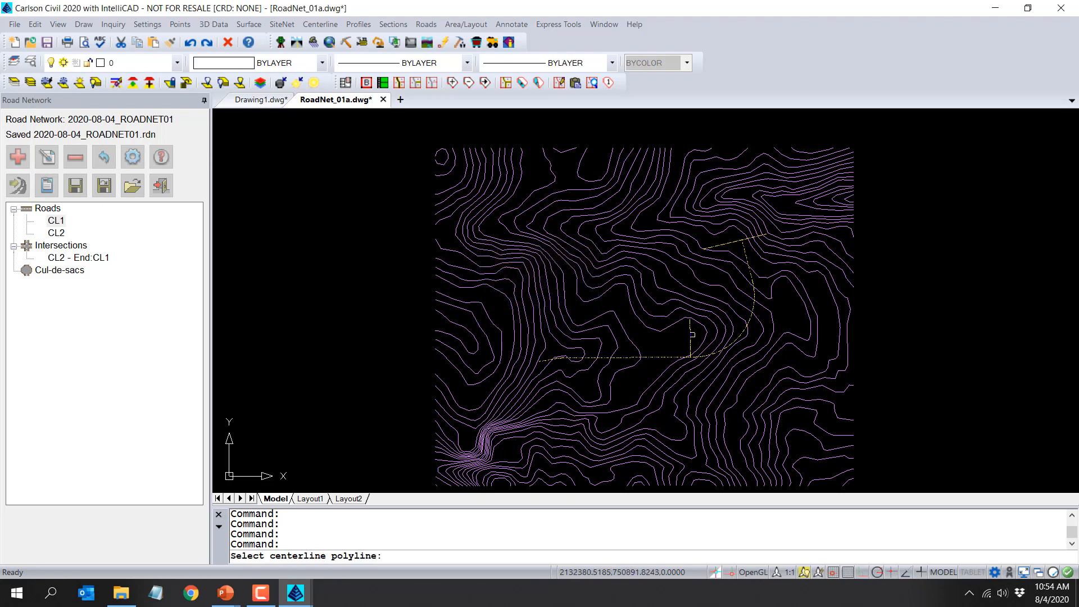
click(688, 344)
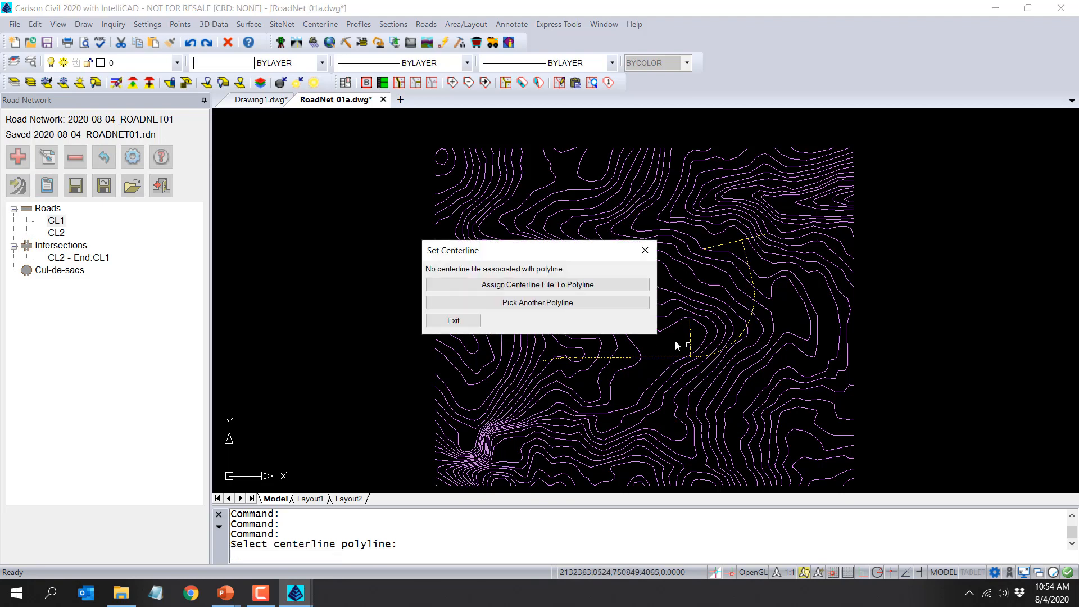
click(534, 285)
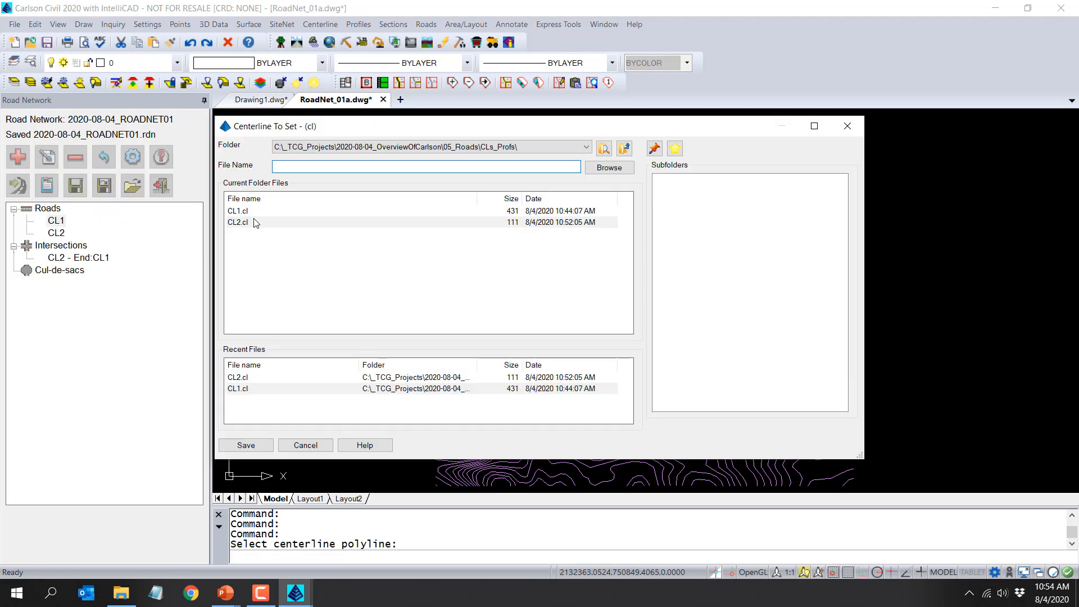
click(282, 222)
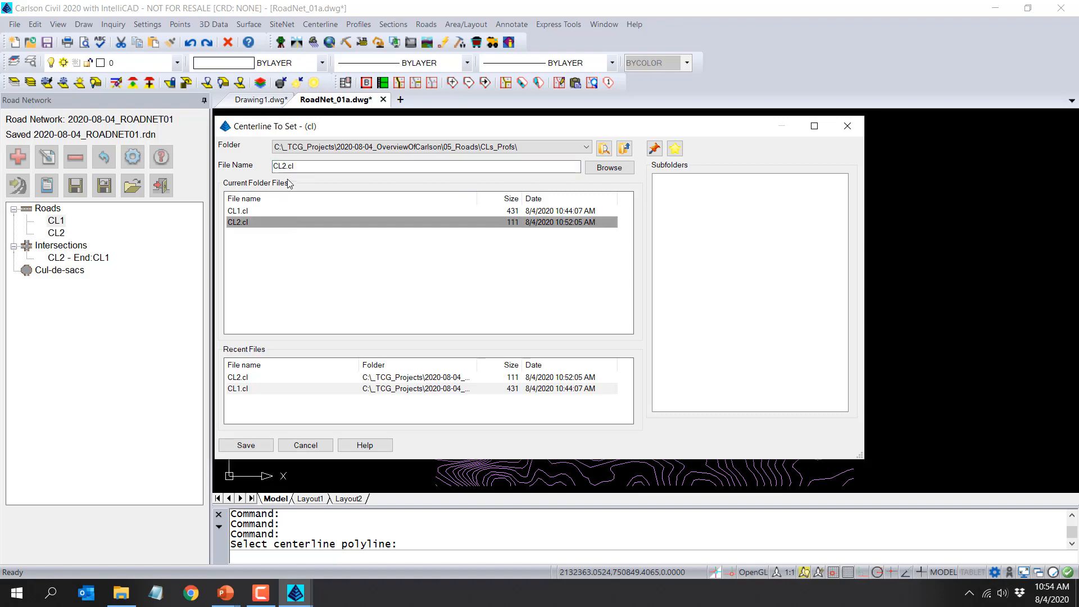
drag(283, 167, 403, 170)
text(3)
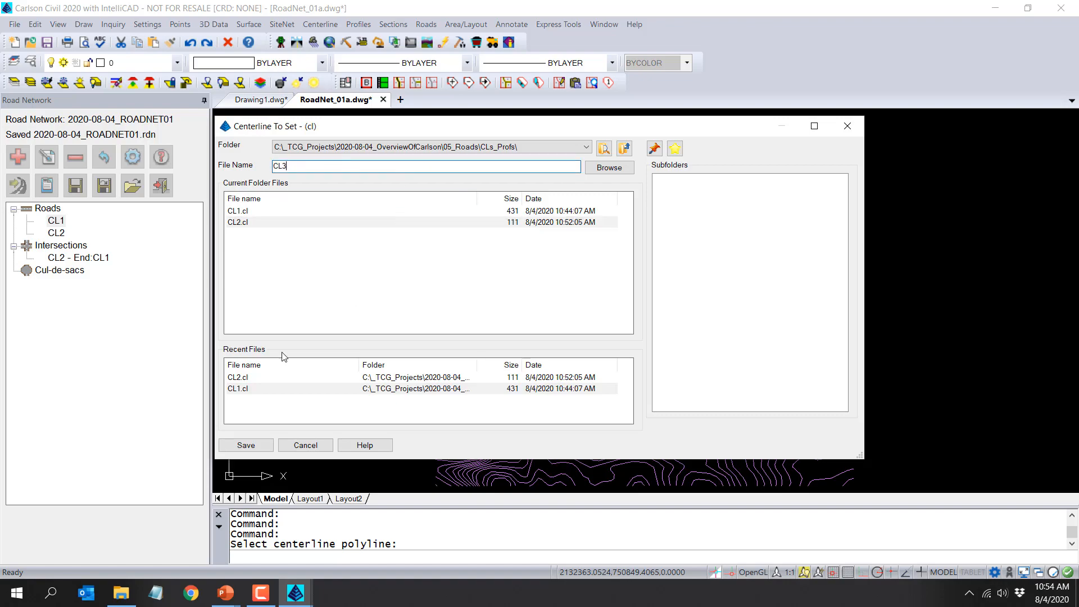
click(249, 445)
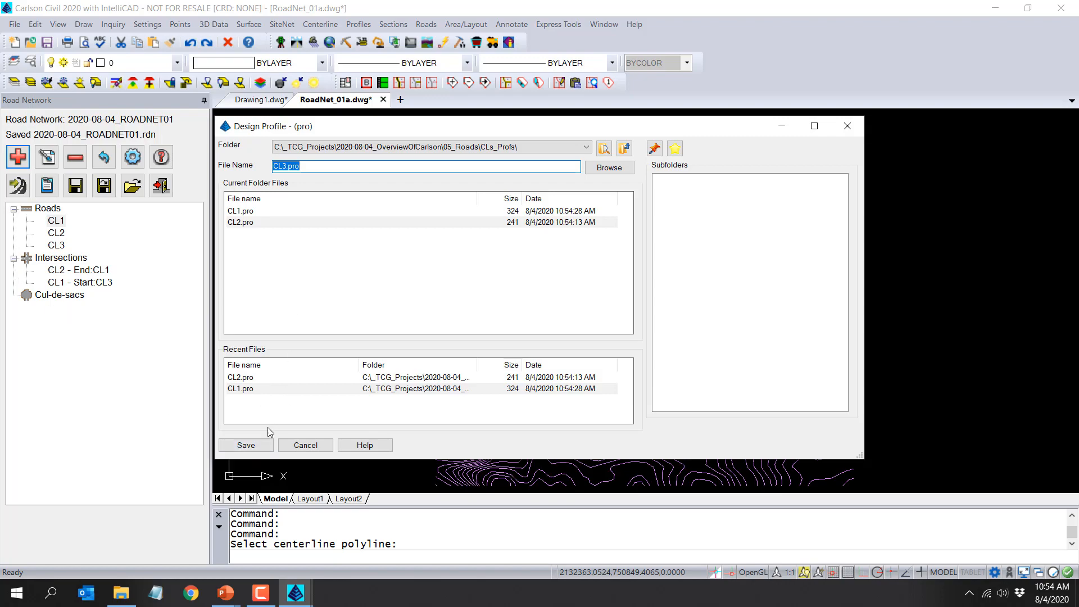
click(260, 447)
Accept road CL3 after reviewing its design profile against the existing ground, and save the road network.
click(681, 164)
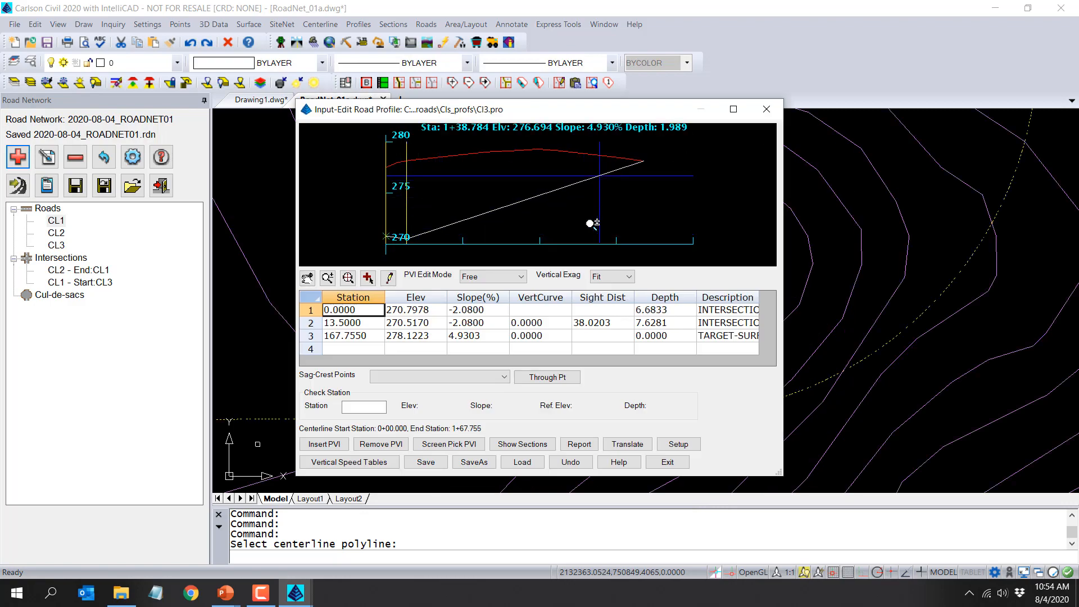
click(667, 462)
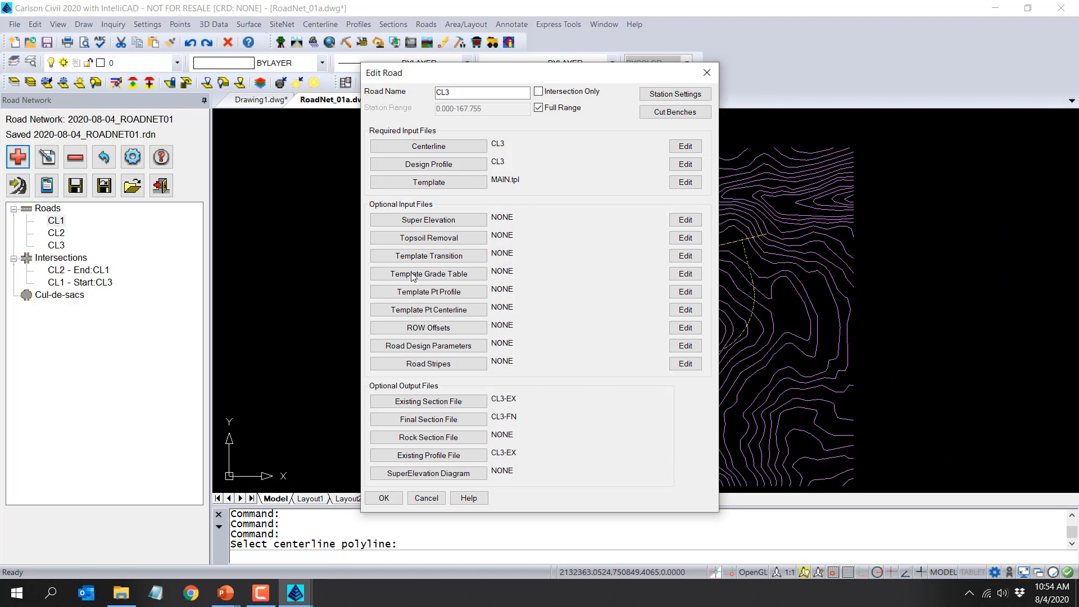
click(380, 498)
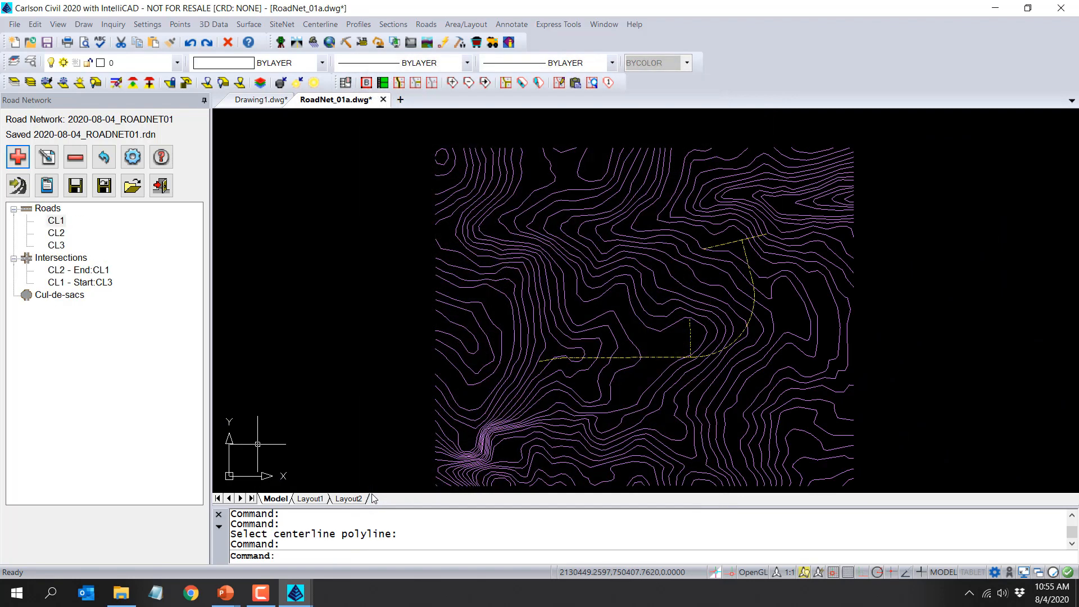
click(74, 186)
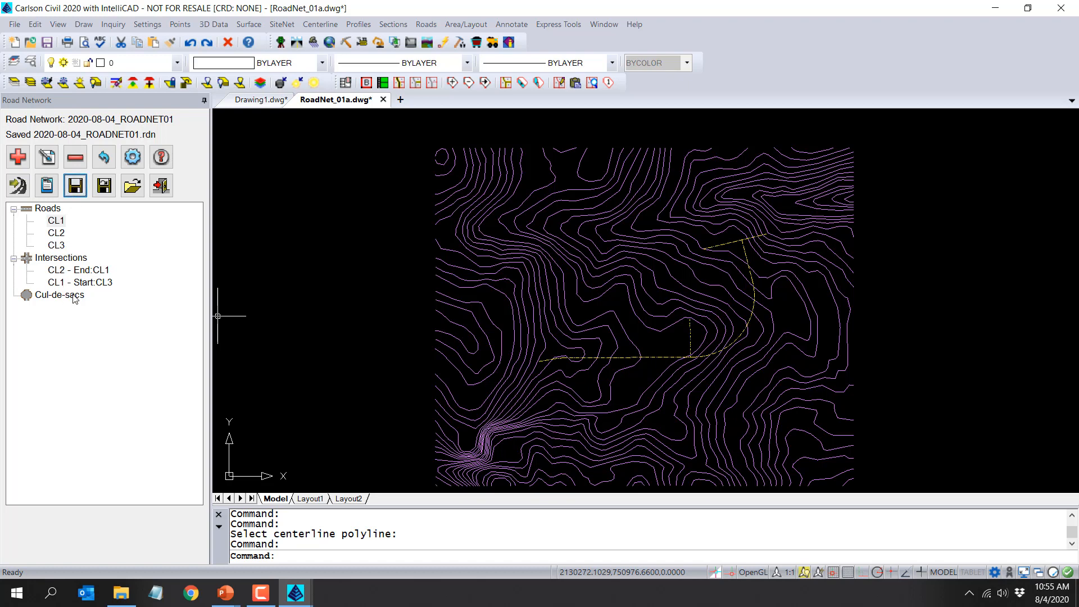
Add a cul-de-sac at the end of road CL2 with a radius of 45 and a fillet radius of 25.
click(18, 157)
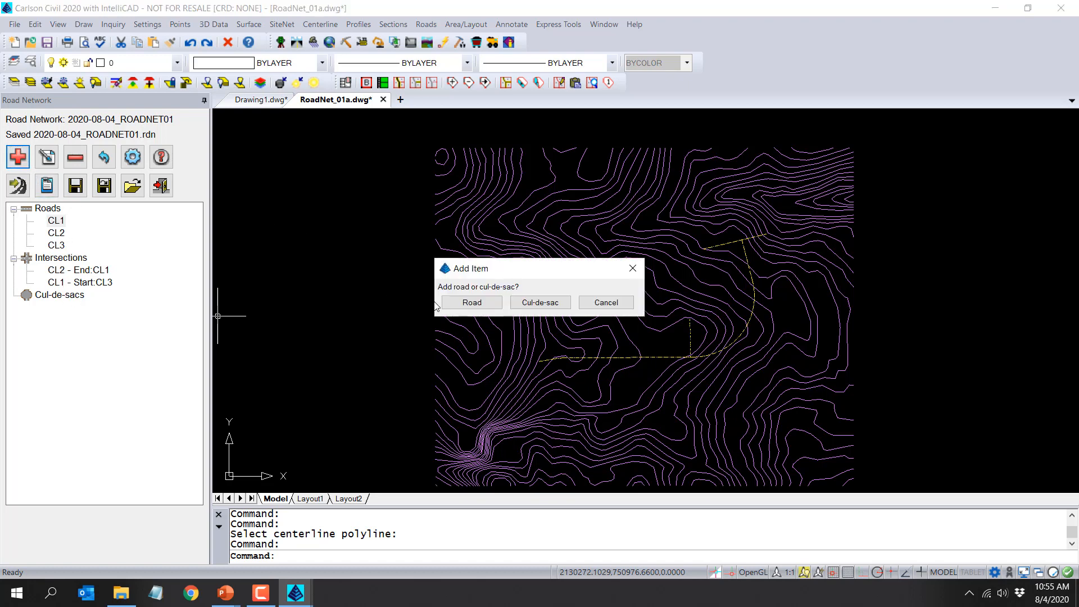
click(540, 303)
click(478, 259)
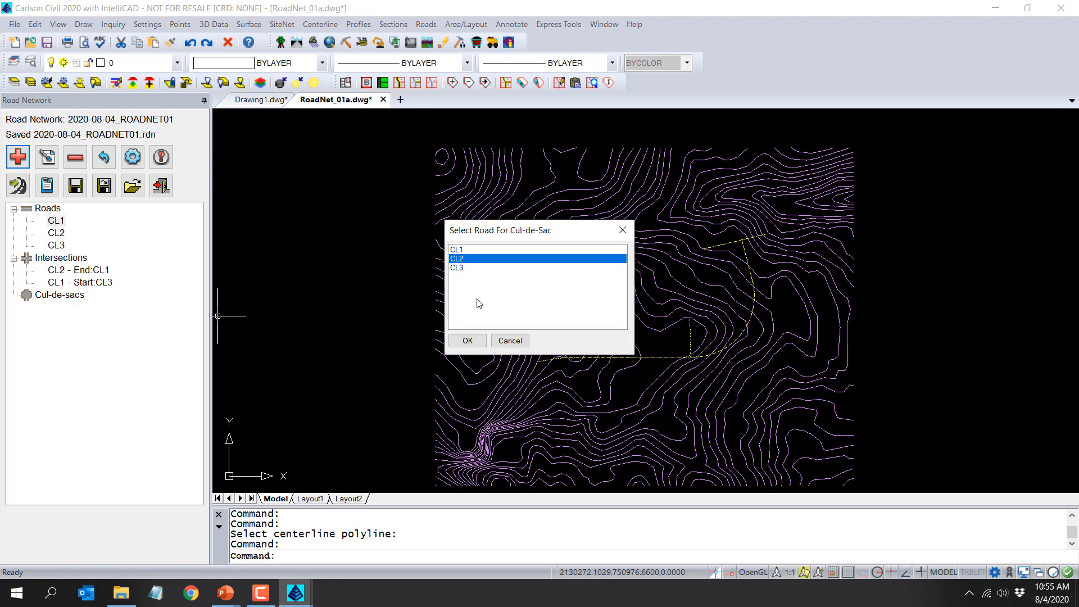
click(467, 340)
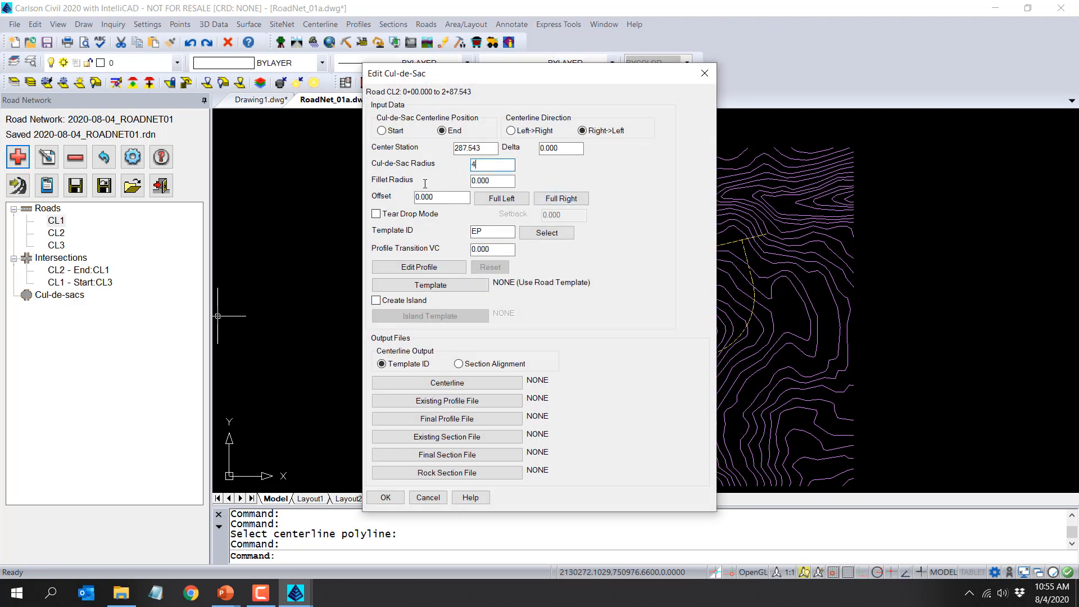
key(Tab)
click(382, 498)
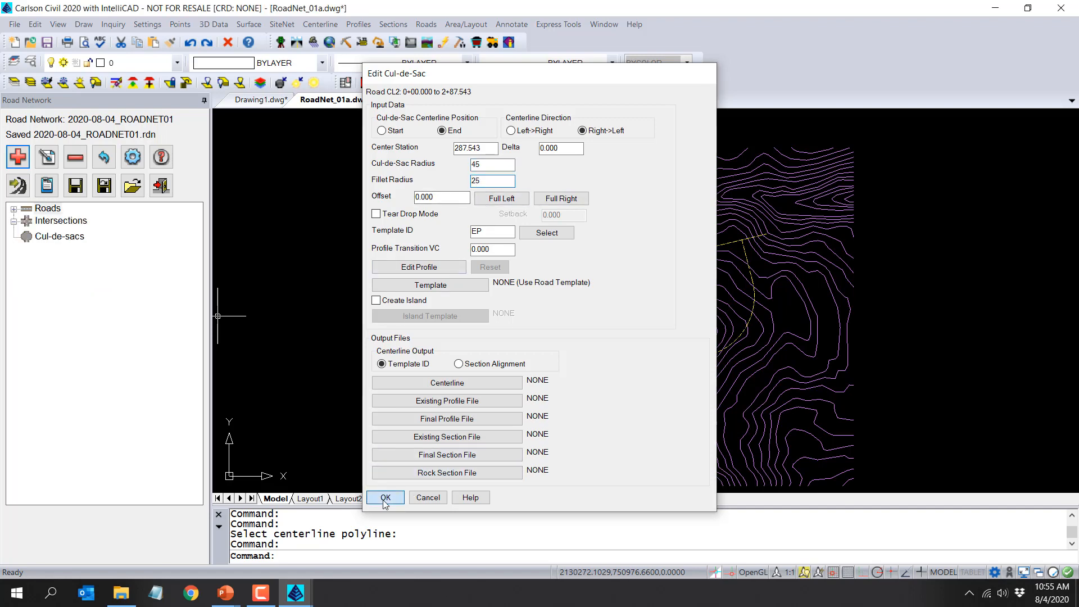
Add a cul-de-sac at the end of road CL3 with a 45 radius and a 25 fillet radius.
click(18, 157)
click(533, 305)
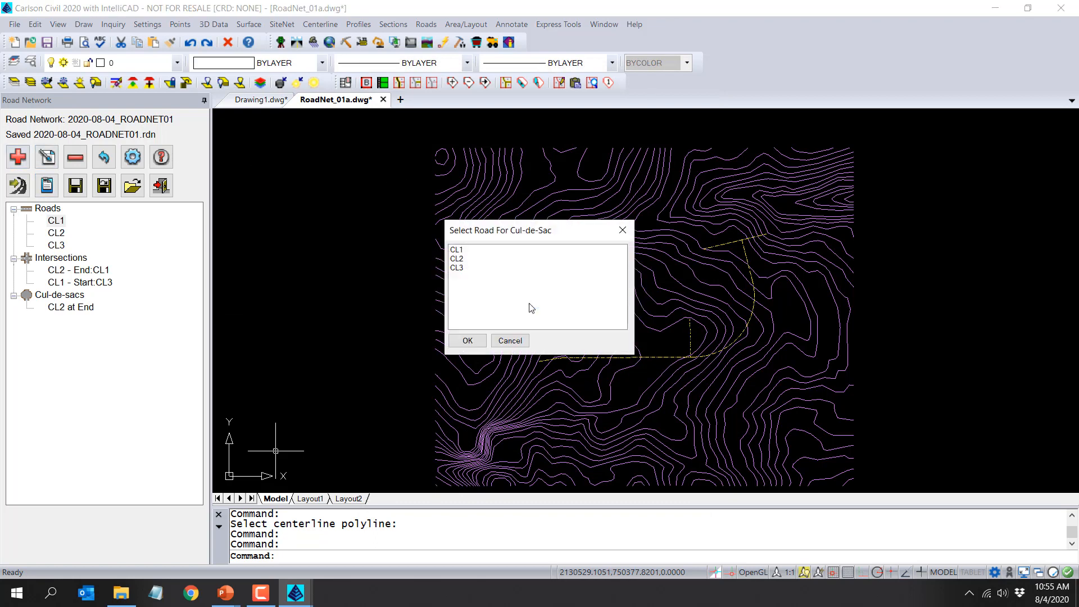
click(489, 269)
click(472, 338)
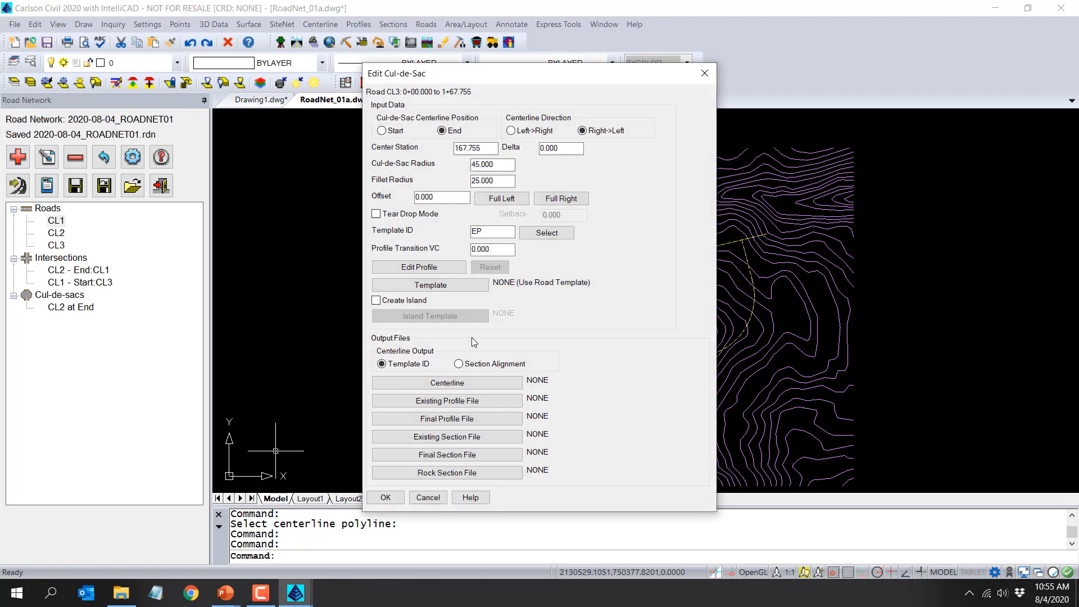
click(385, 498)
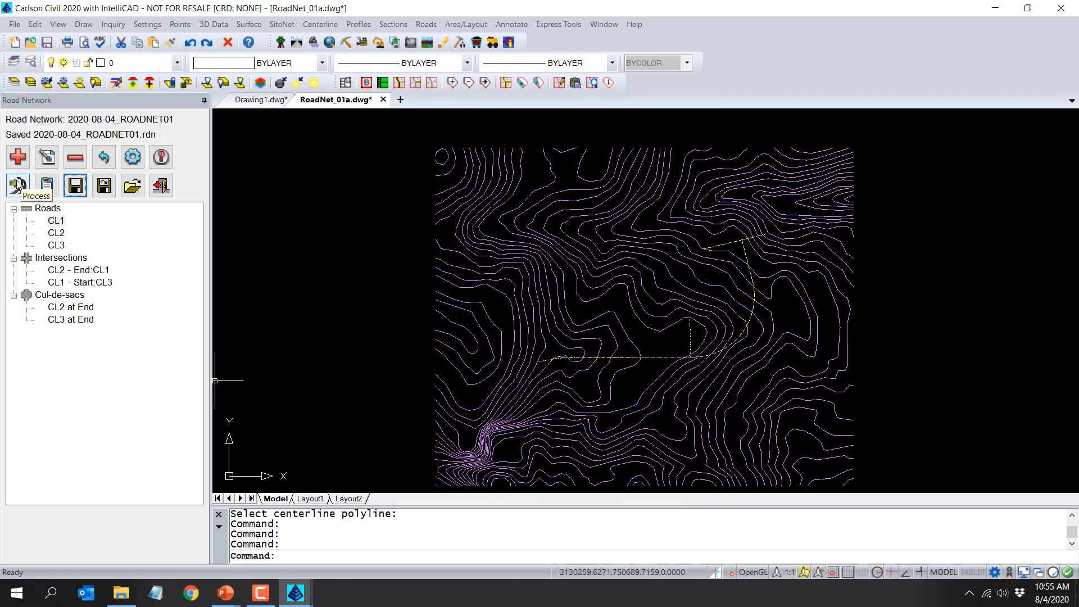
Process the road network and inspect the resulting contours around the CL2 intersection and cul-de-sac.
click(18, 186)
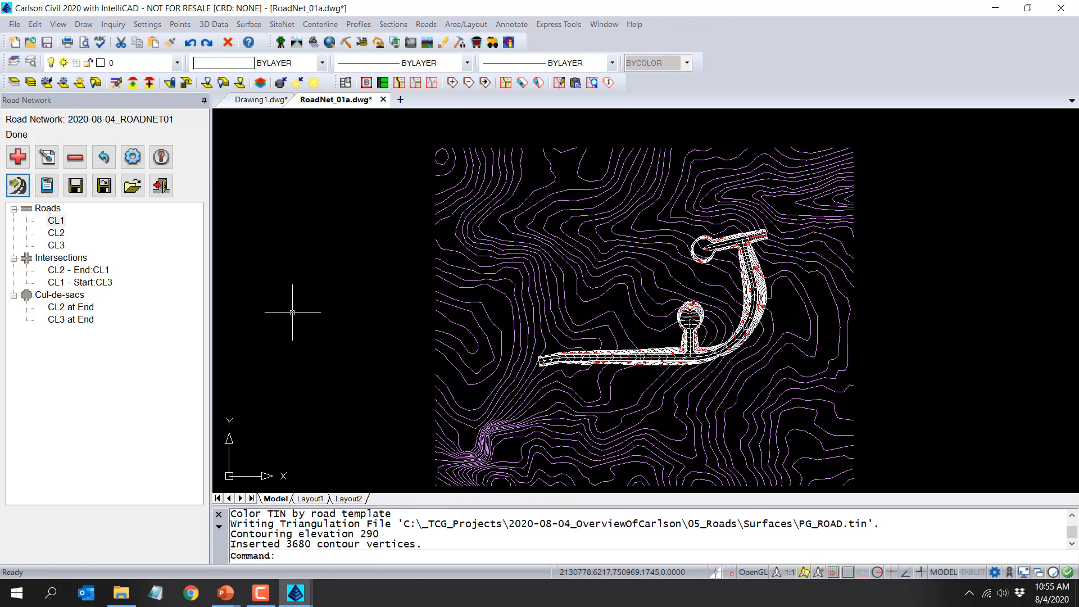
scroll(750, 243, up, 6)
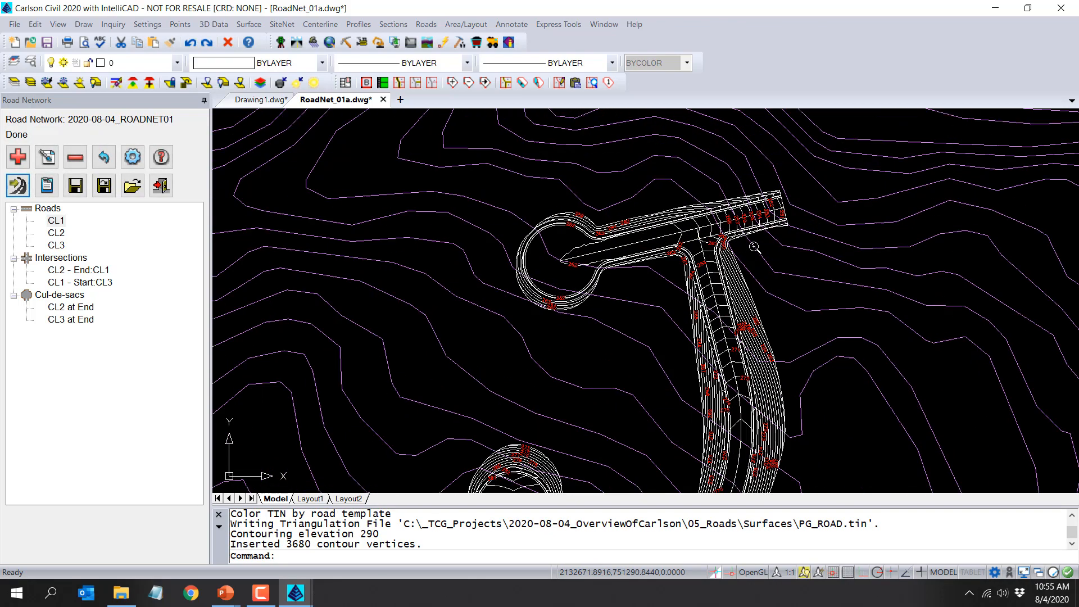
scroll(710, 267, up, 3)
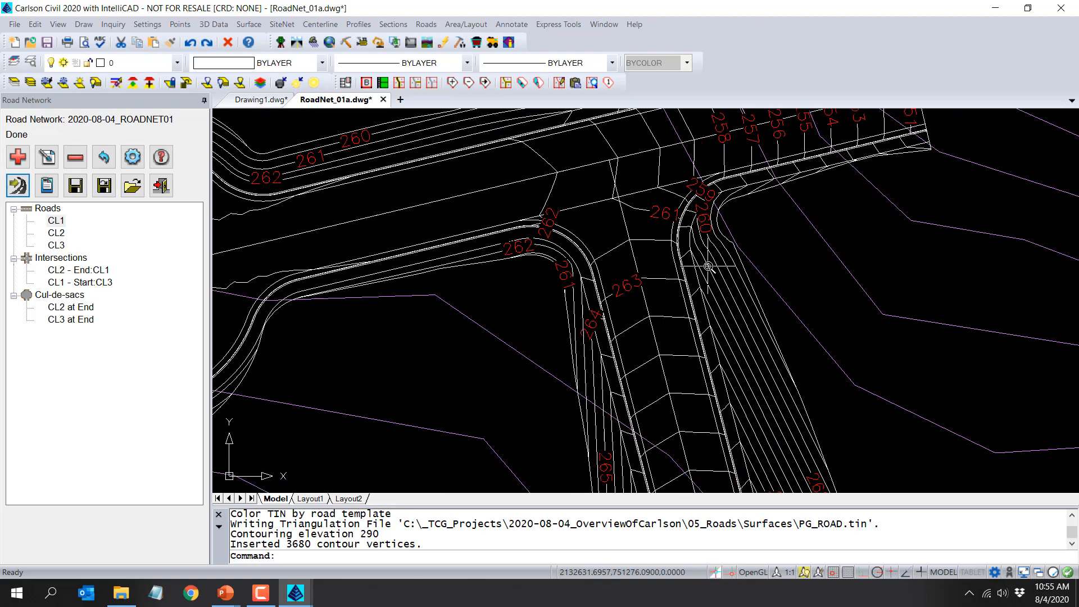
scroll(708, 267, down, 10)
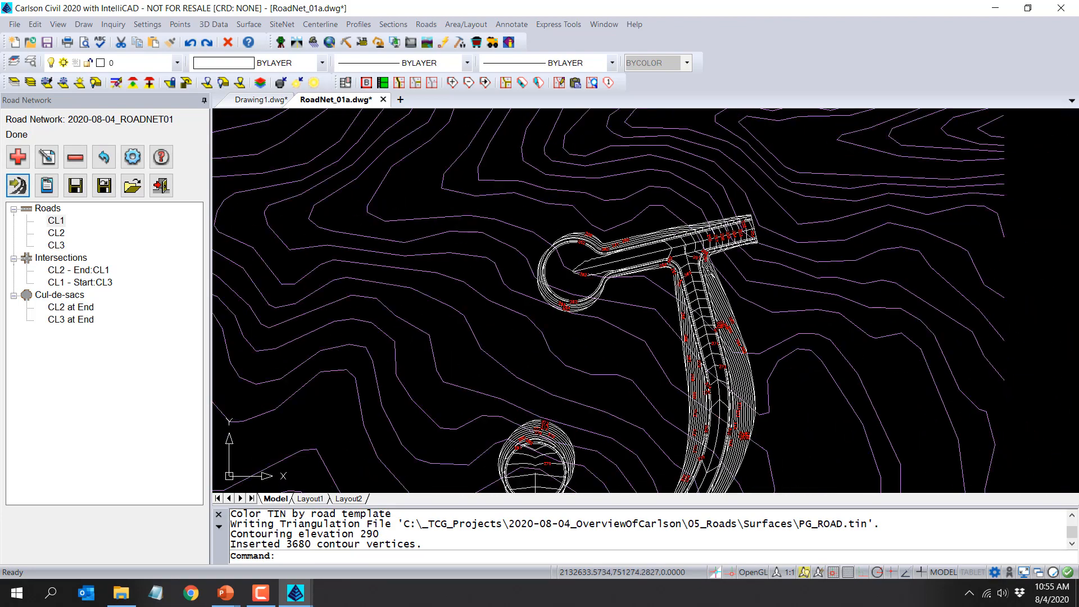
scroll(708, 270, down, 2)
scroll(709, 270, down, 2)
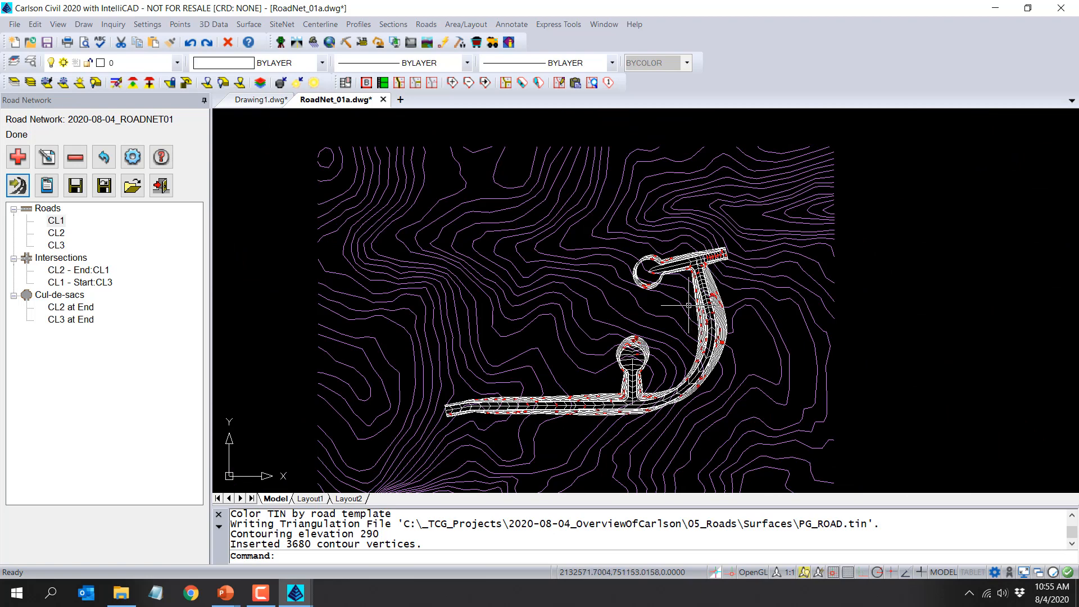
Generate the road network report, review the cut and fill quantities by station for CL1 through CL2, and close it.
click(46, 186)
click(427, 303)
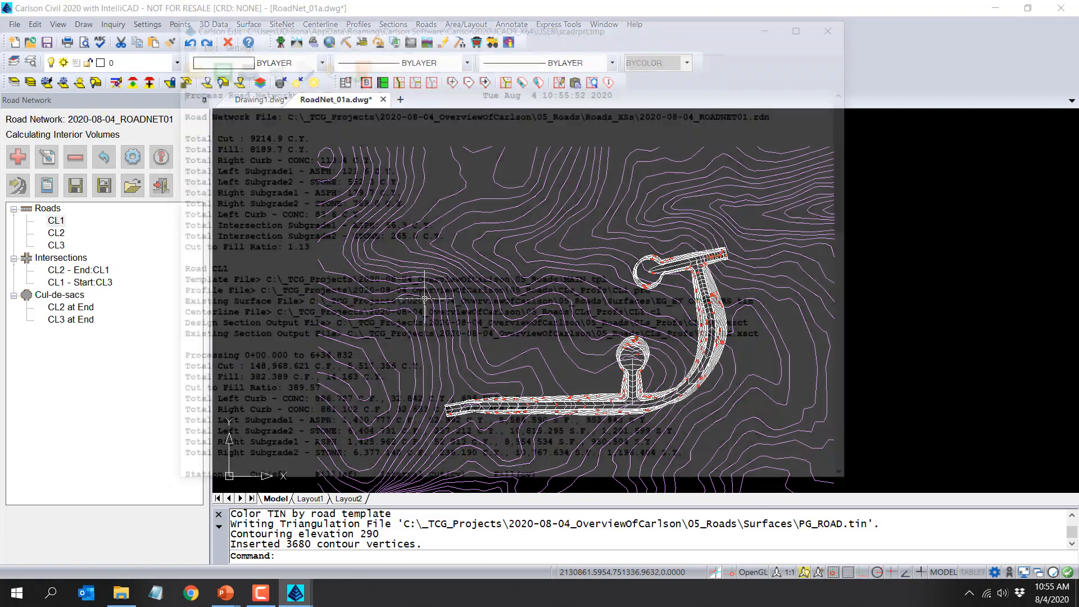
scroll(312, 231, down, 5)
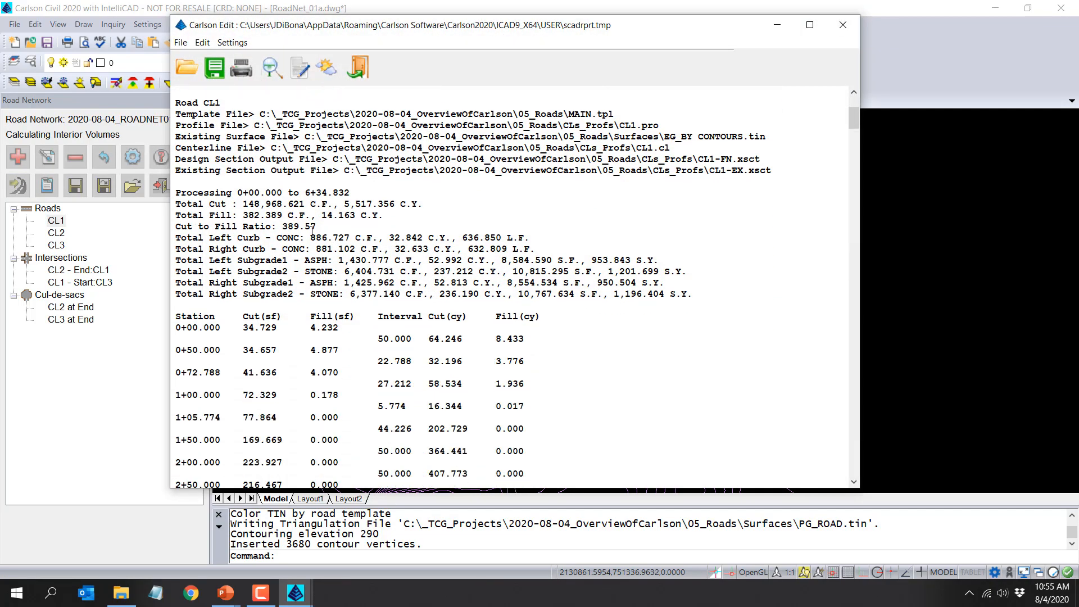
scroll(312, 230, down, 5)
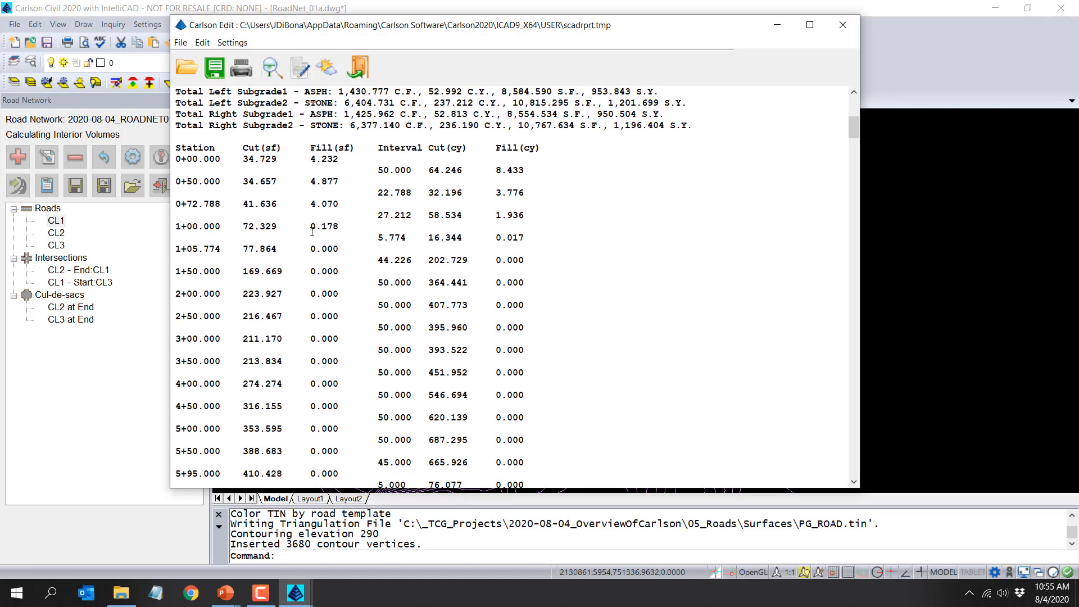
scroll(312, 232, down, 8)
scroll(312, 236, up, 4)
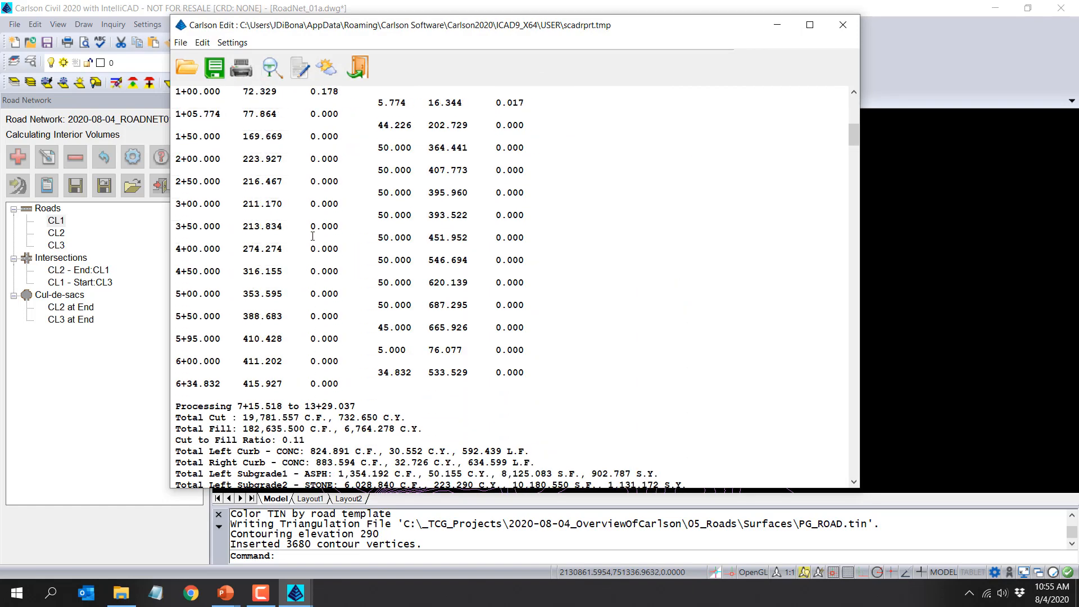
scroll(312, 236, down, 6)
scroll(314, 237, down, 16)
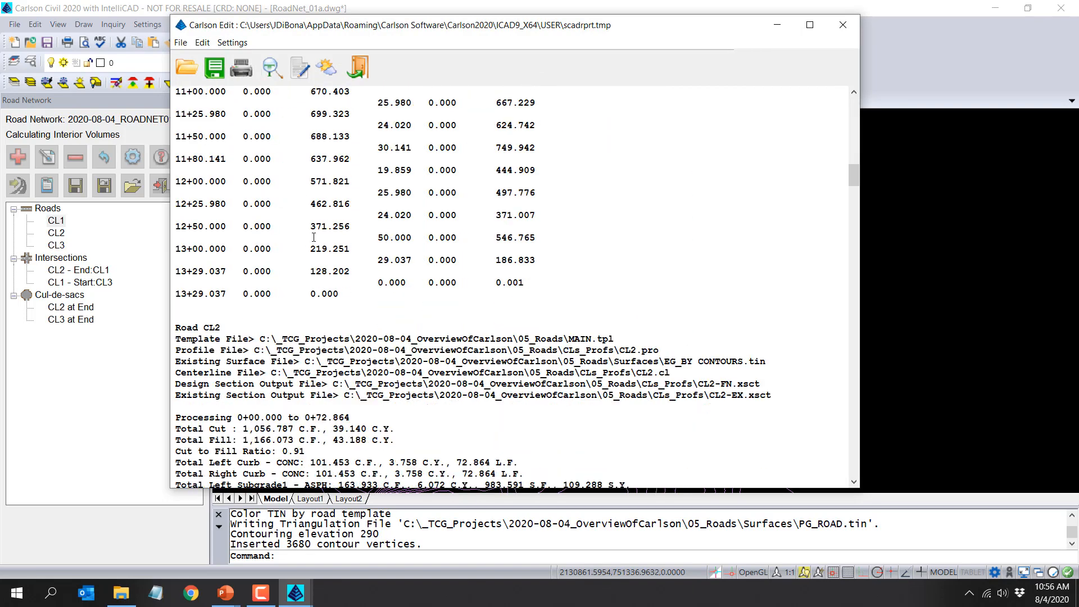
scroll(314, 237, up, 15)
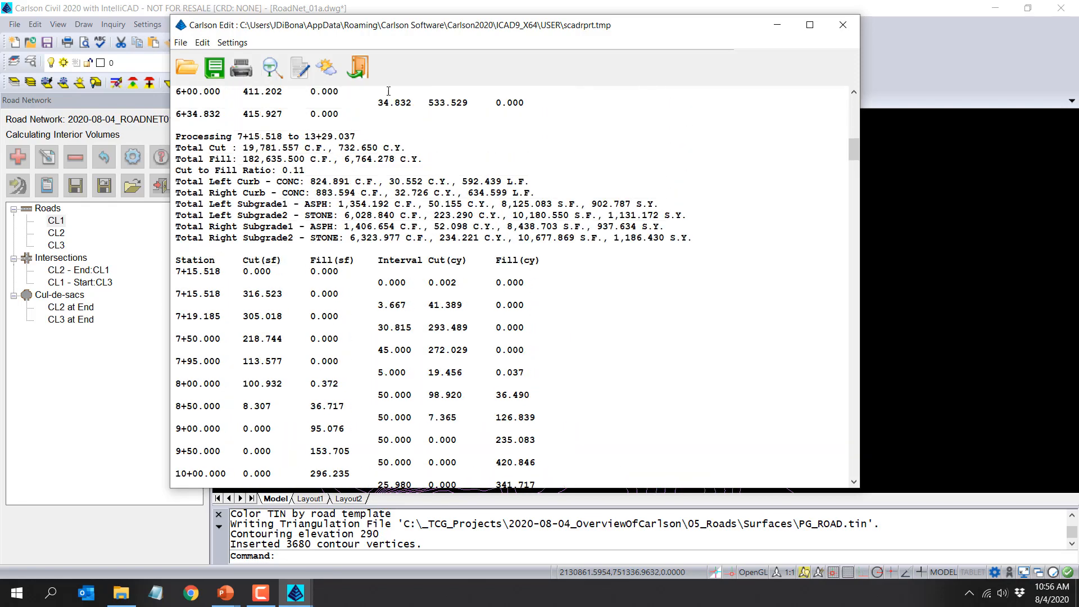
click(366, 66)
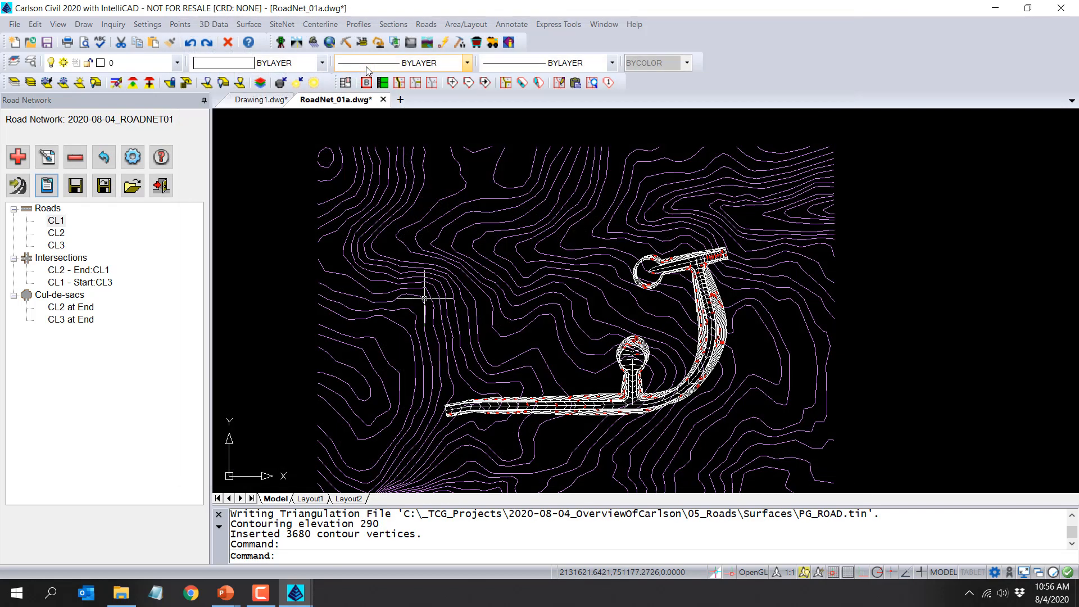
Save the road network and draw the typical section of MAIN.tpl in the empty area east of the site contours.
click(81, 195)
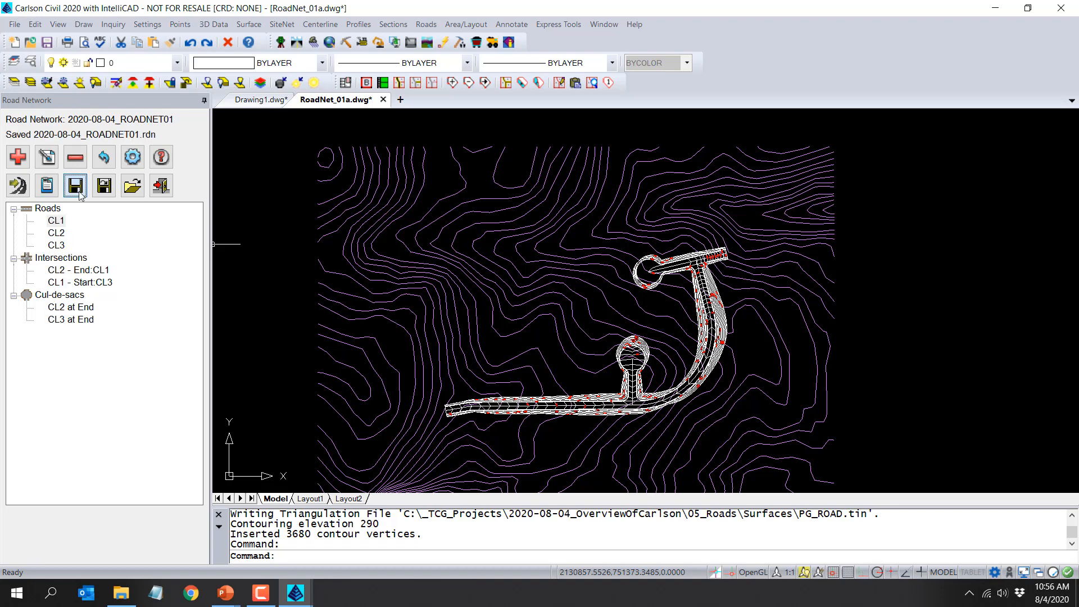
click(432, 25)
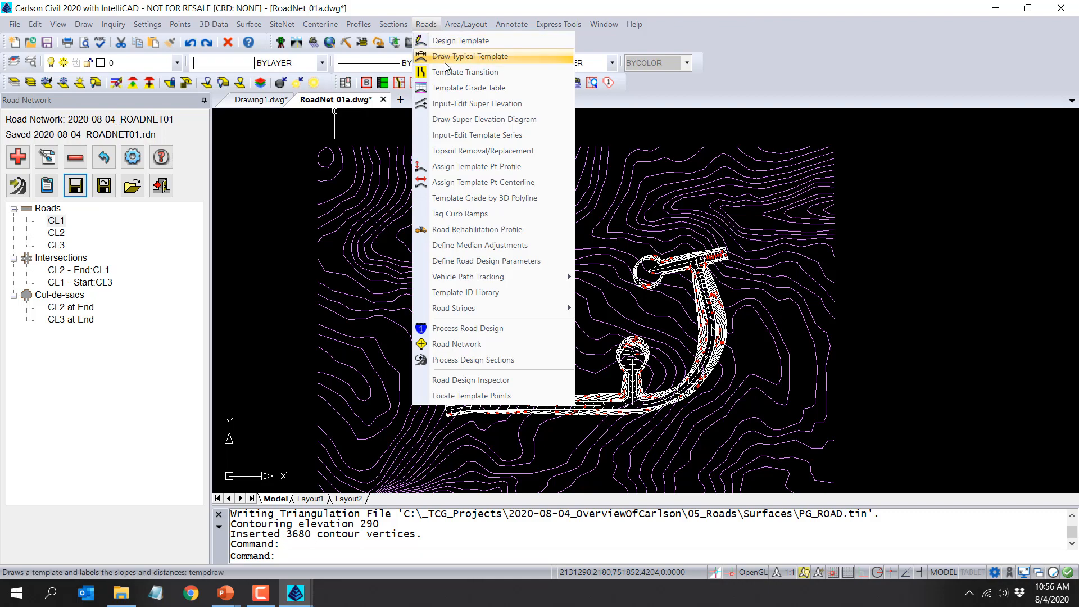
click(444, 63)
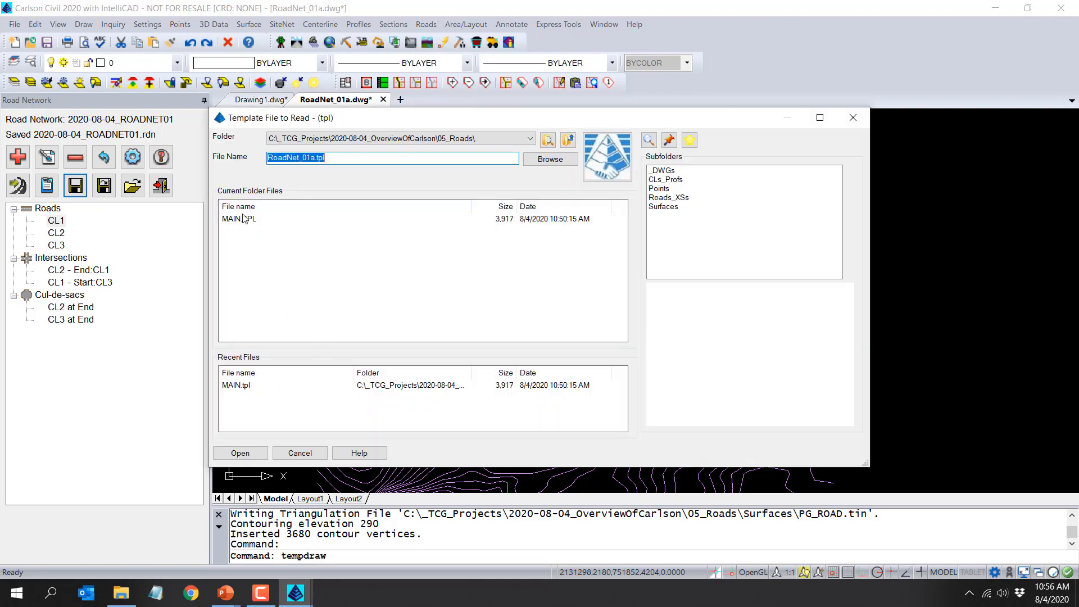
click(243, 218)
click(240, 453)
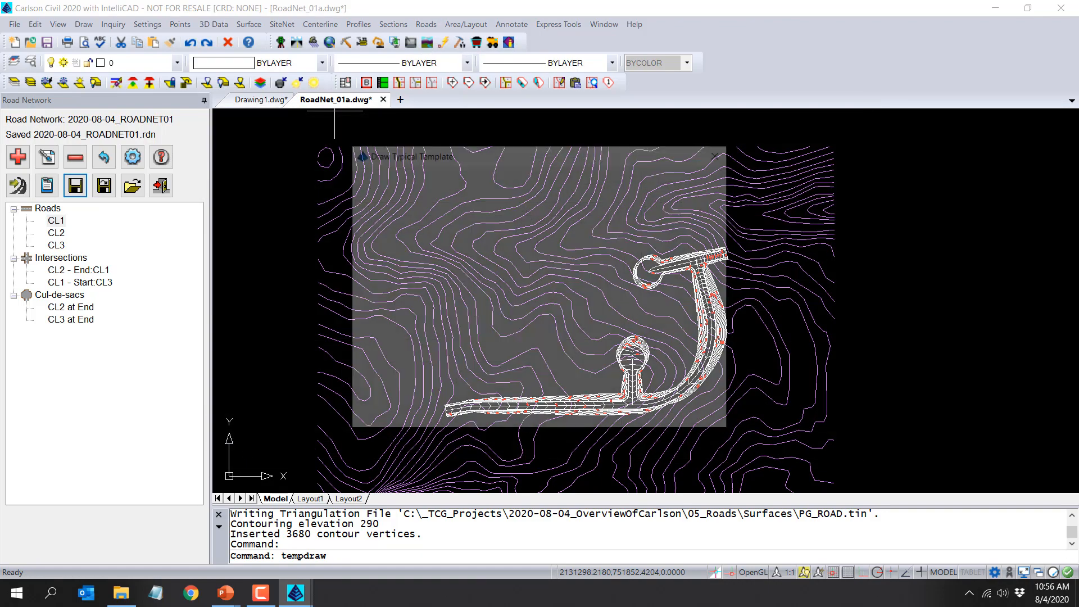
click(372, 418)
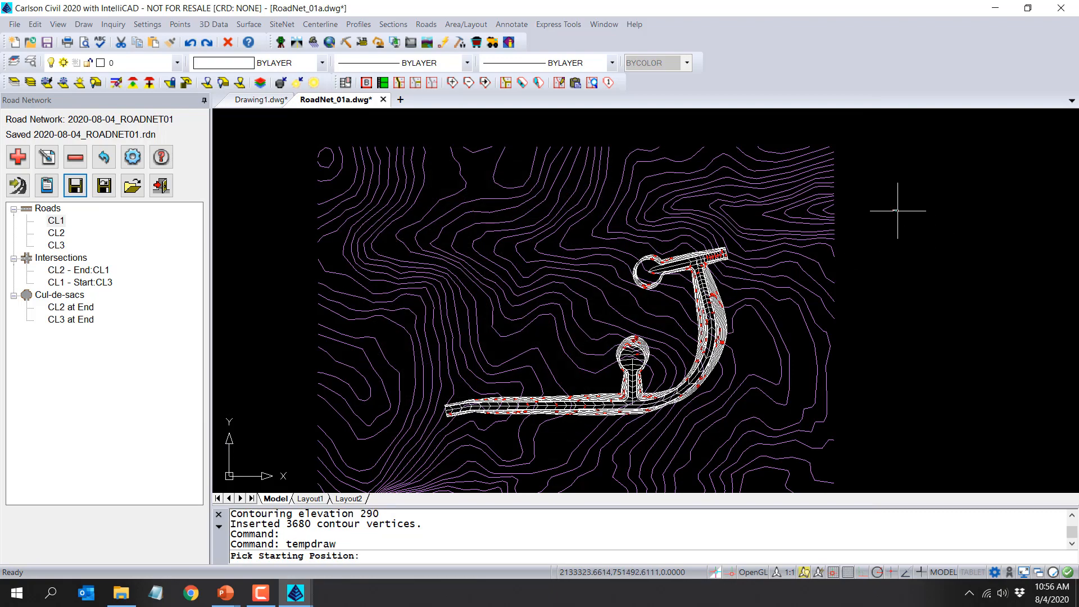
click(897, 211)
scroll(893, 205, up, 6)
scroll(875, 190, up, 5)
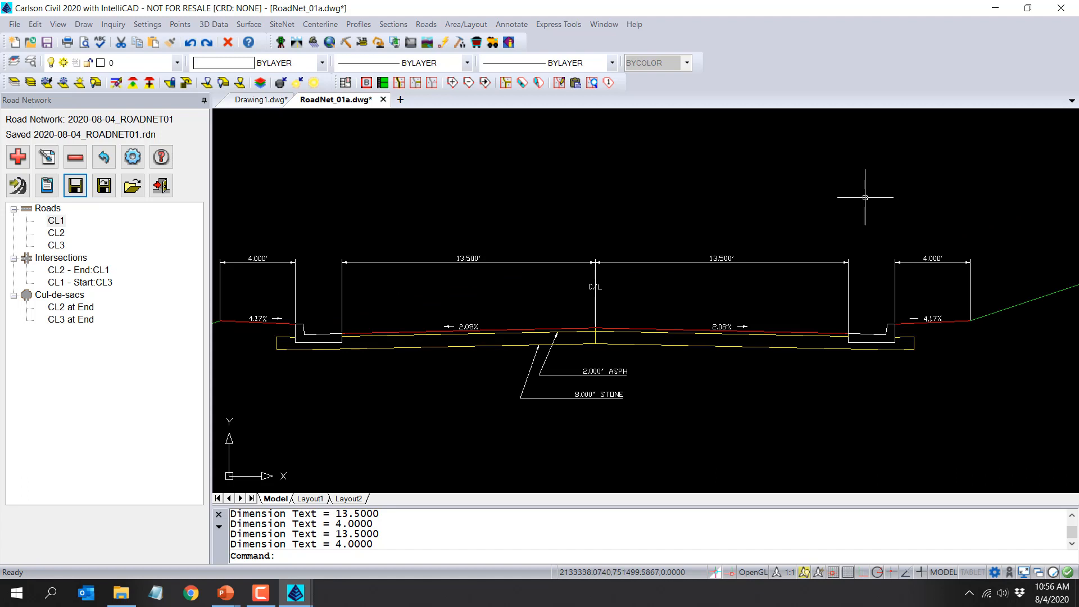
scroll(865, 197, down, 5)
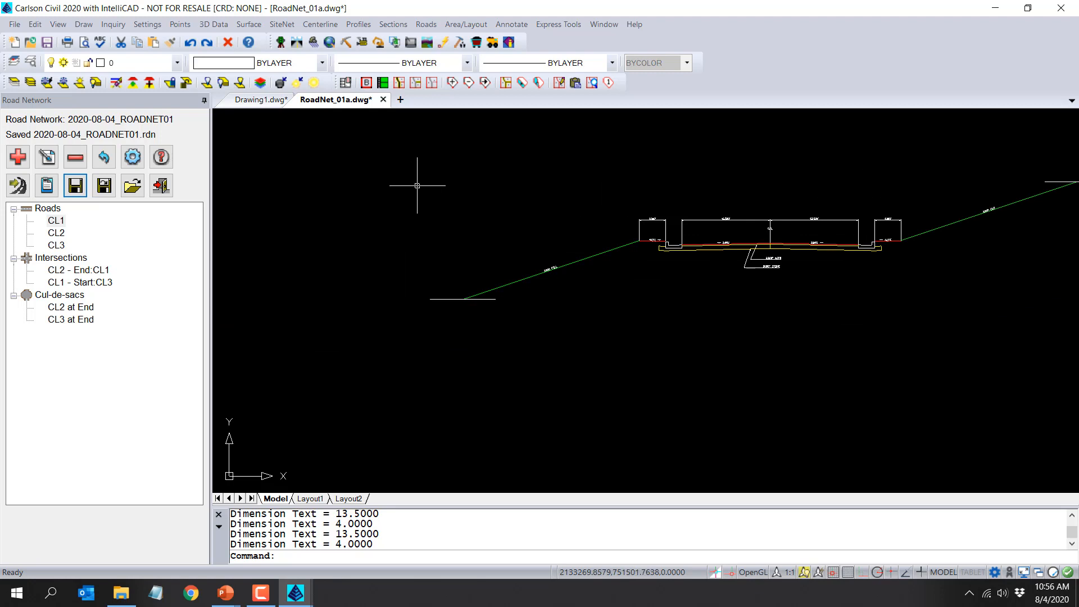
Examine the PG_ROAD.tin surface in the 3D surface viewer from a tilted angle and close the viewer.
click(55, 22)
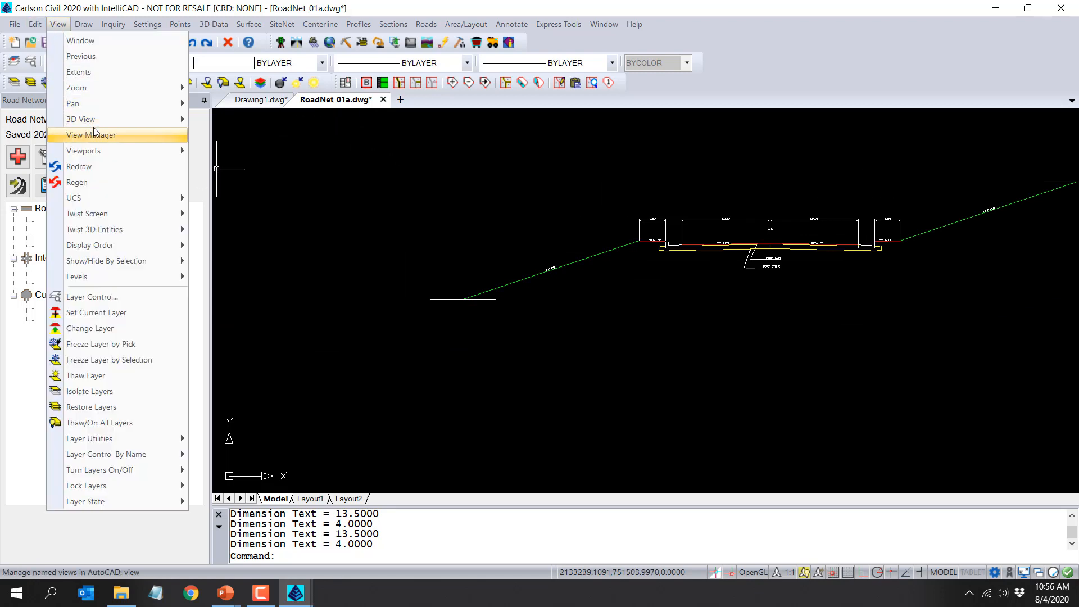
mouse_move(96, 120)
click(236, 135)
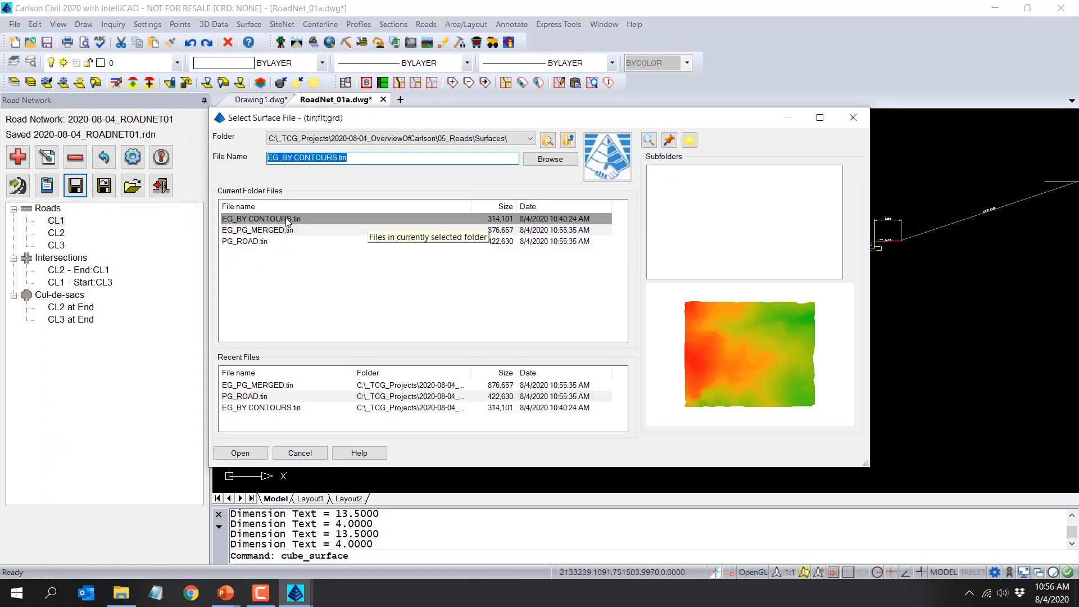
click(264, 241)
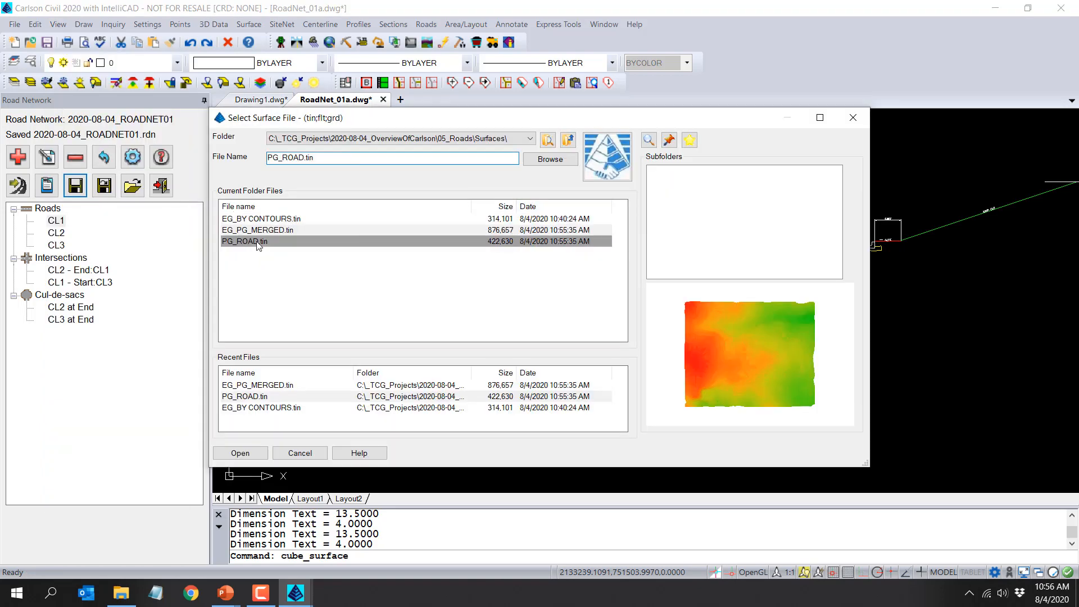
click(247, 452)
drag(474, 395, 468, 234)
drag(742, 451, 745, 413)
click(1049, 448)
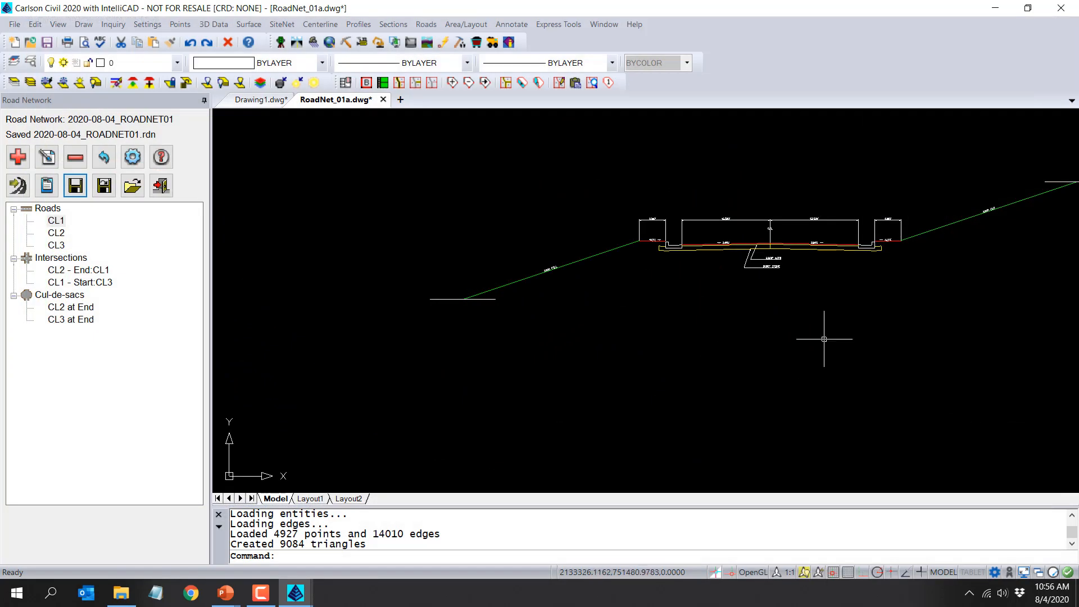
Examine the merged surface EG_PG_MERGED.tin in the 3D surface viewer and close the viewer.
key(Return)
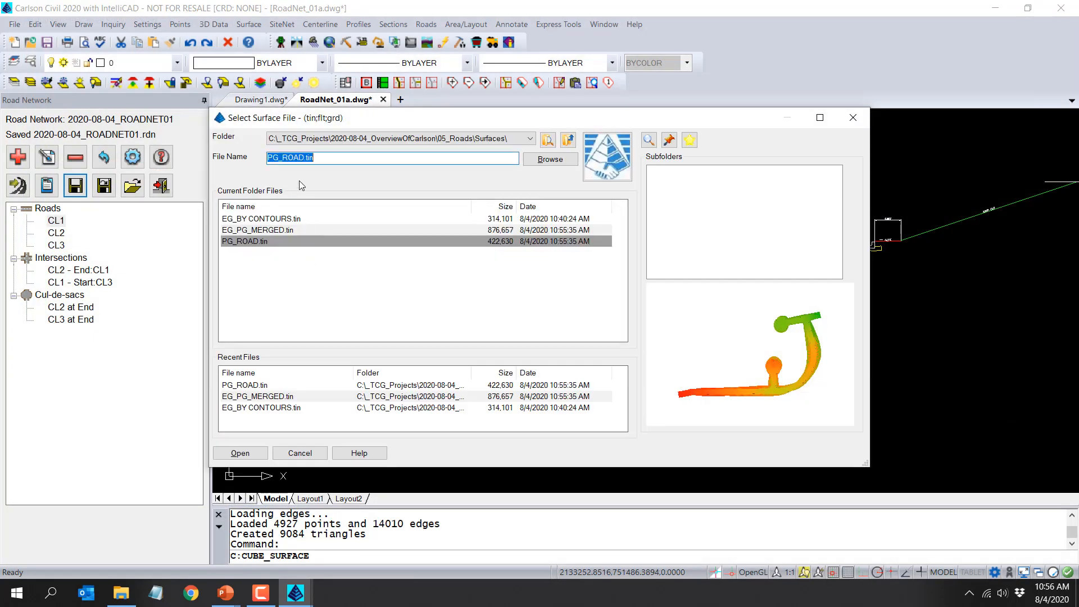
click(261, 230)
click(243, 453)
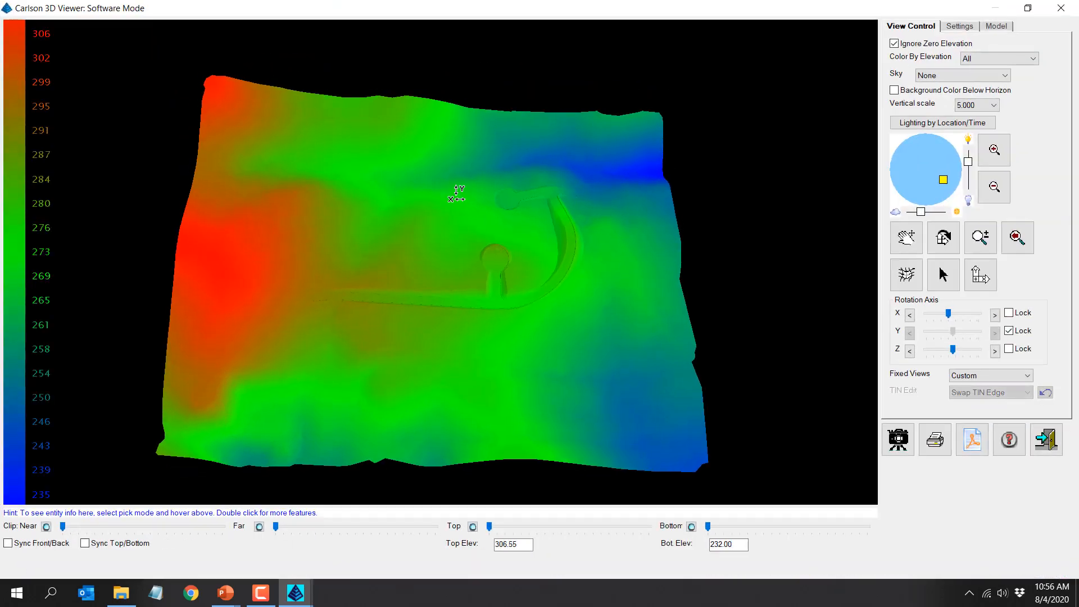
mouse_move(456, 194)
mouse_down()
mouse_move(448, 246)
mouse_move(441, 202)
mouse_up()
click(1043, 449)
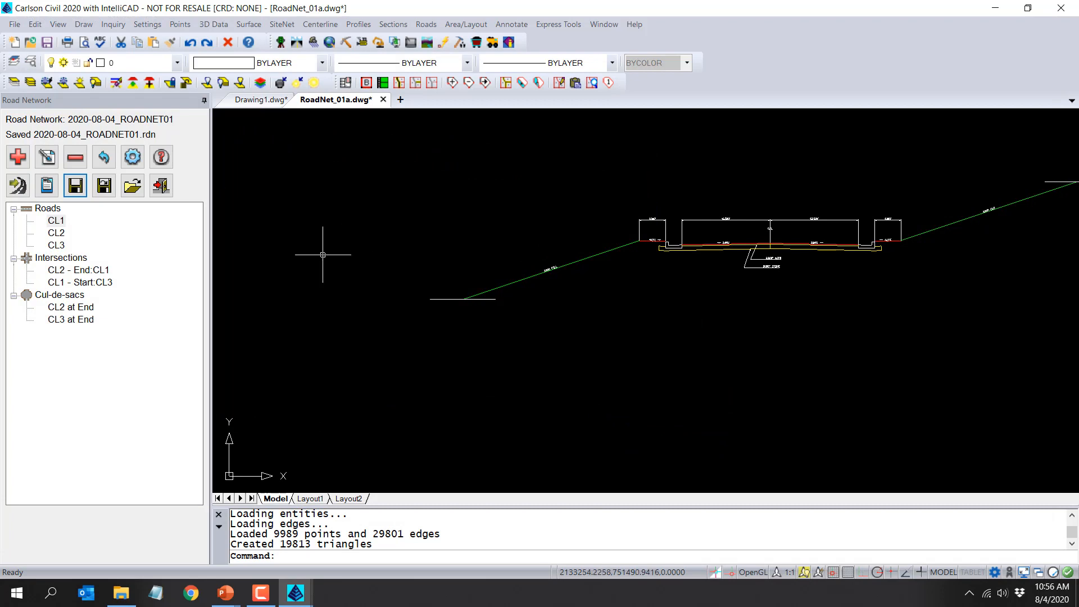
Open the design profile of road CL1 for editing and remove the PVI at station 695.
scroll(341, 314, down, 5)
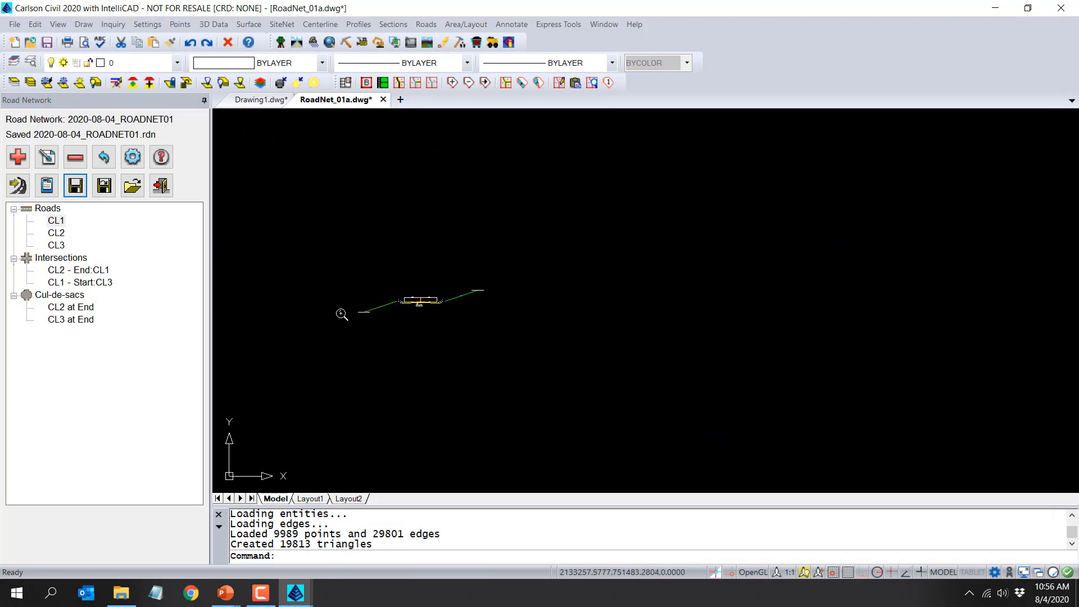
middle_click(340, 311)
scroll(340, 310, down, 1)
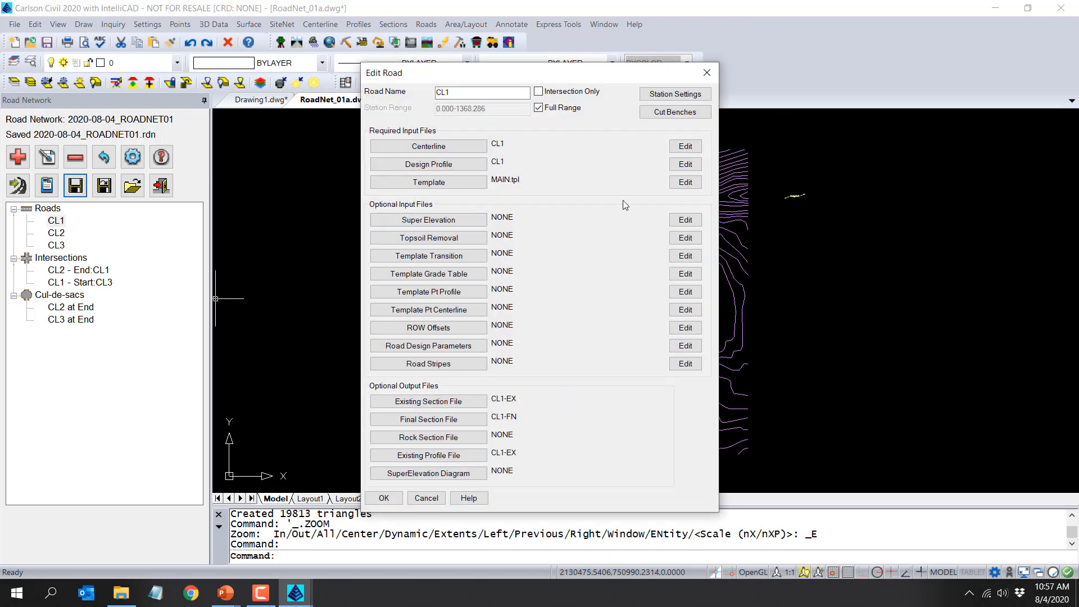
click(695, 163)
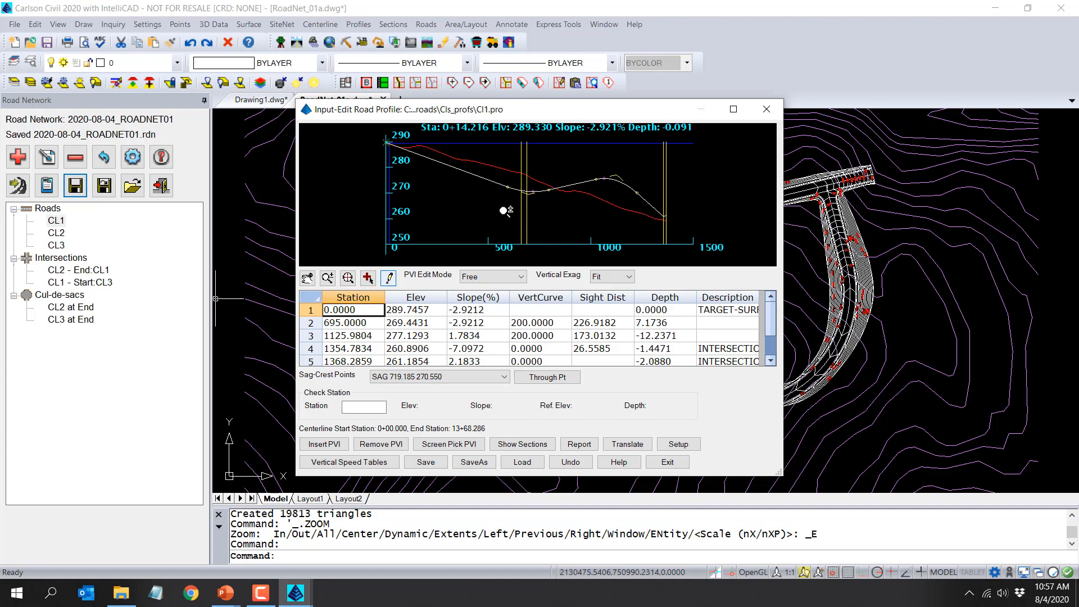
click(349, 324)
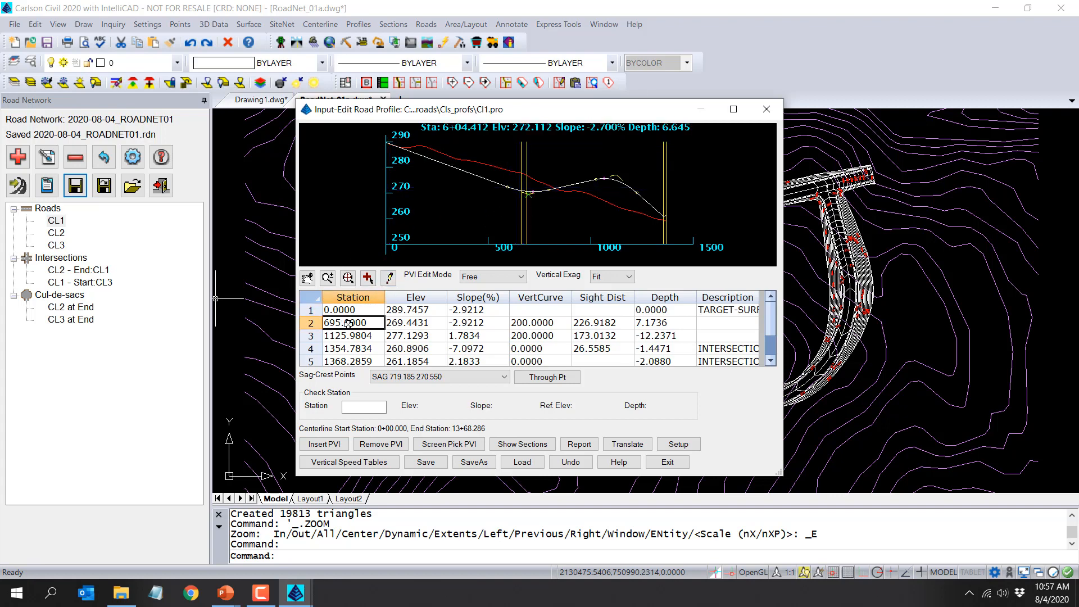
click(378, 445)
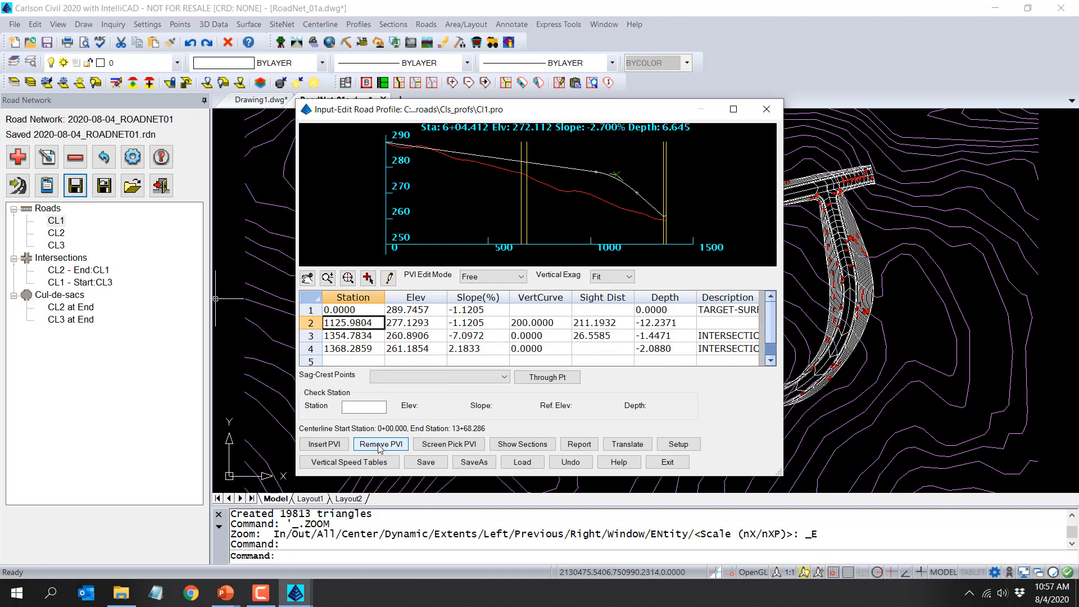
Move the free PVI of road CL1's design profile to about station 788 and elevation 277.8.
click(388, 278)
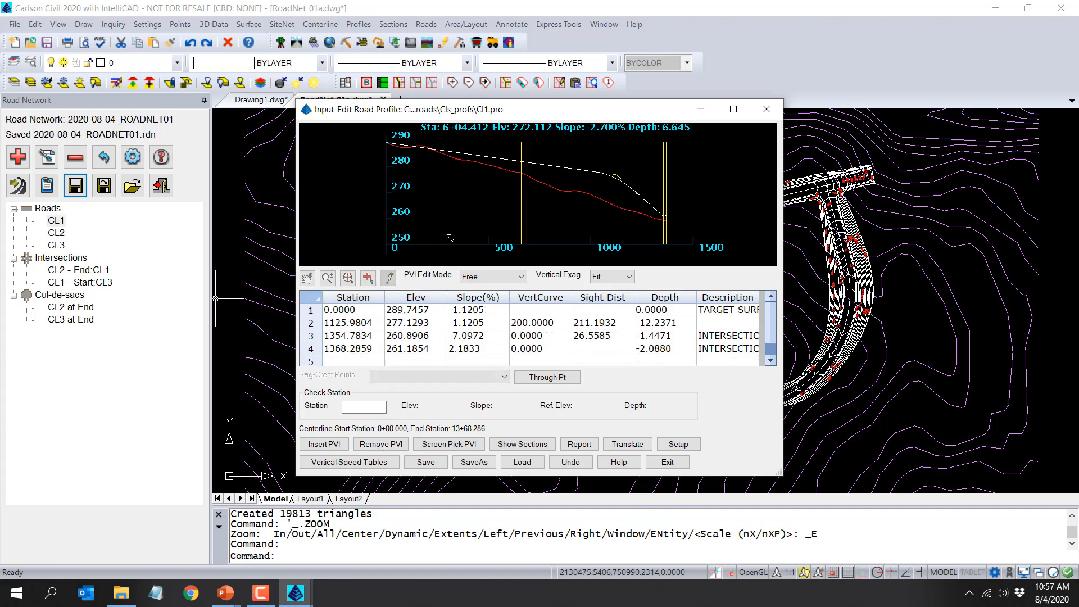
click(590, 175)
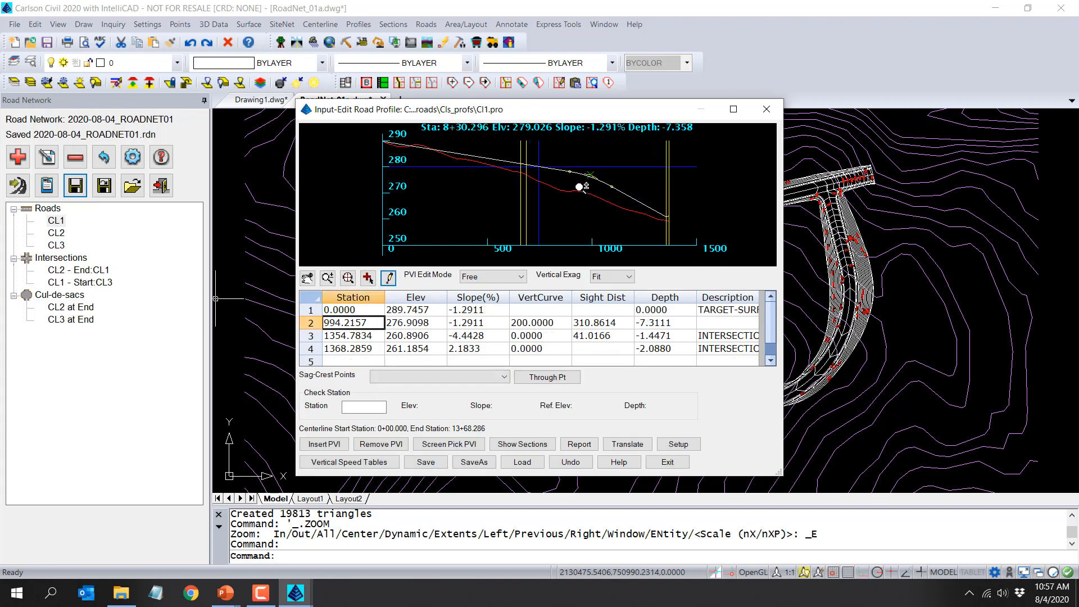
click(389, 278)
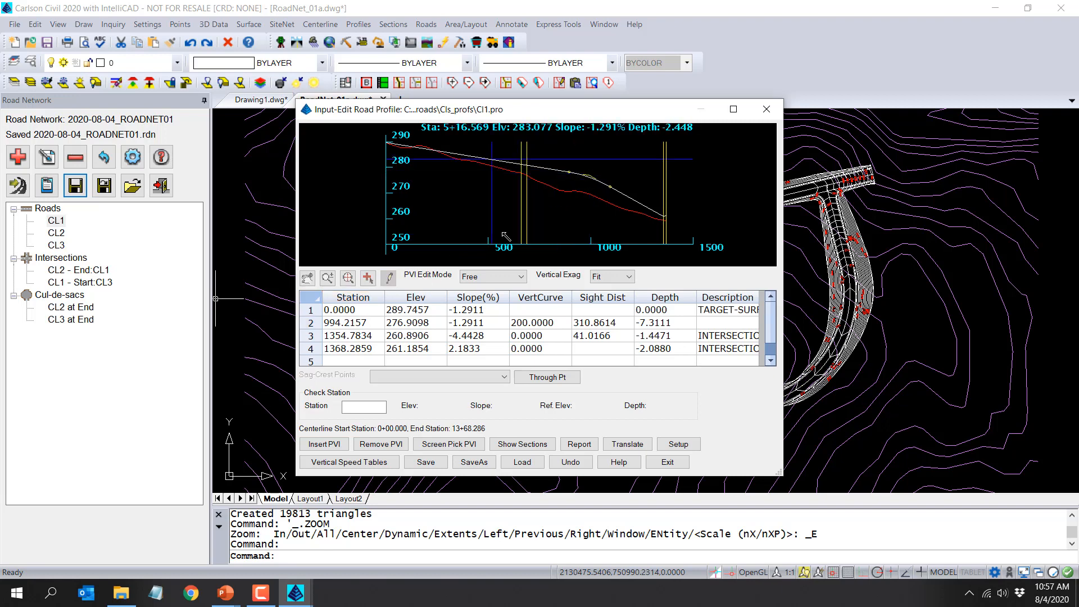
click(592, 174)
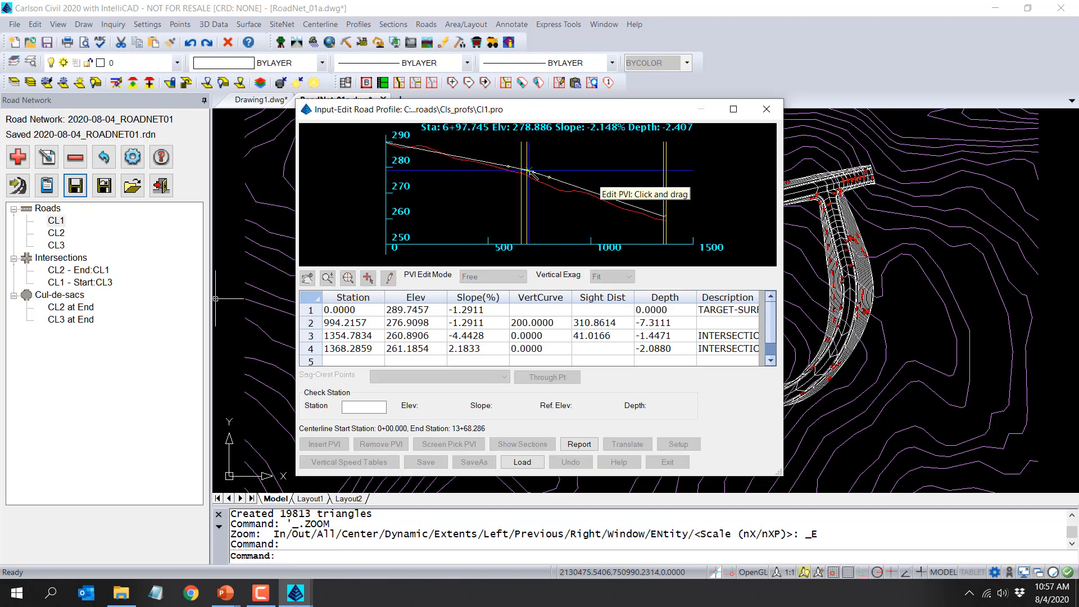
click(553, 173)
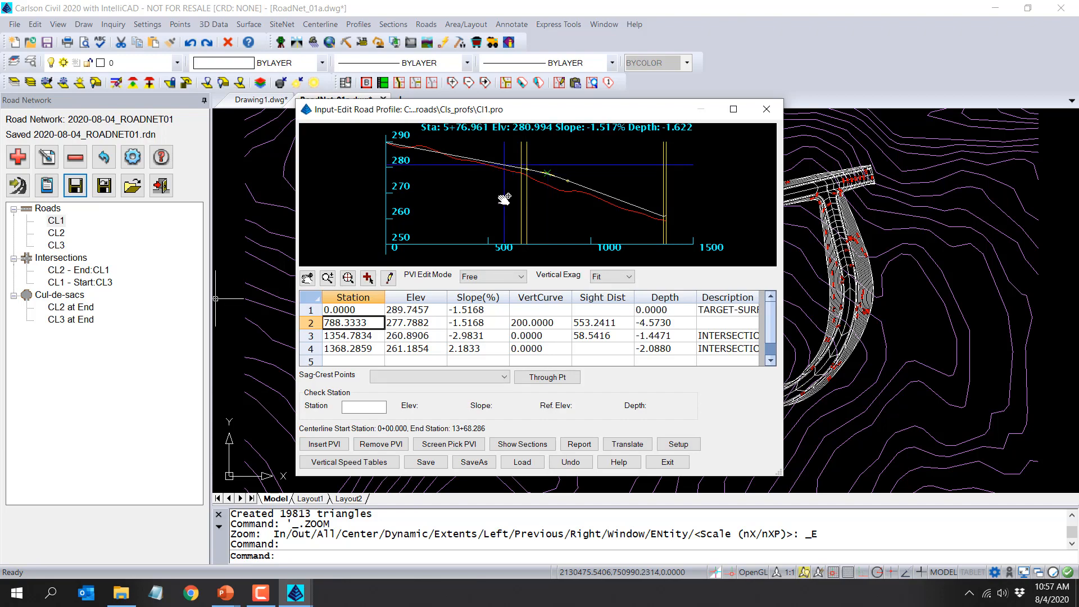
Save the edited CL1 profile, accept the road edit and reprocess the road network.
click(436, 464)
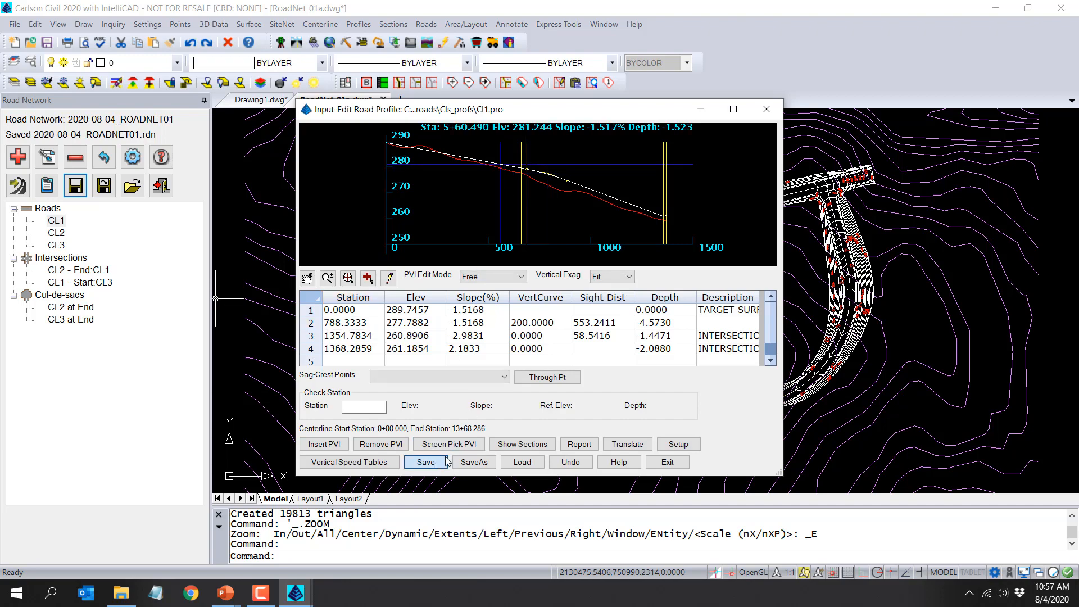
click(667, 462)
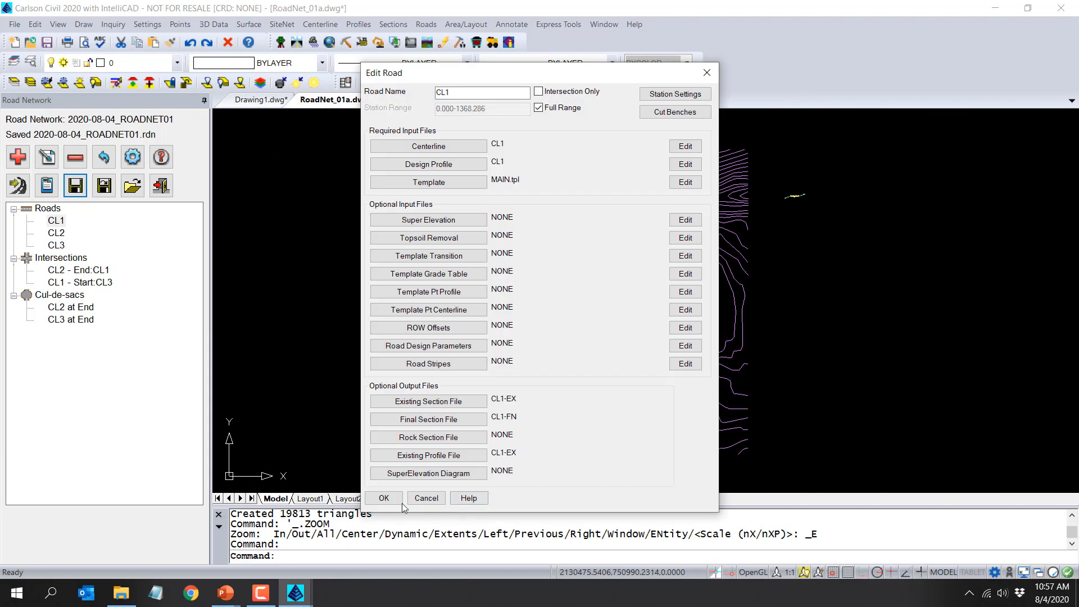
click(374, 498)
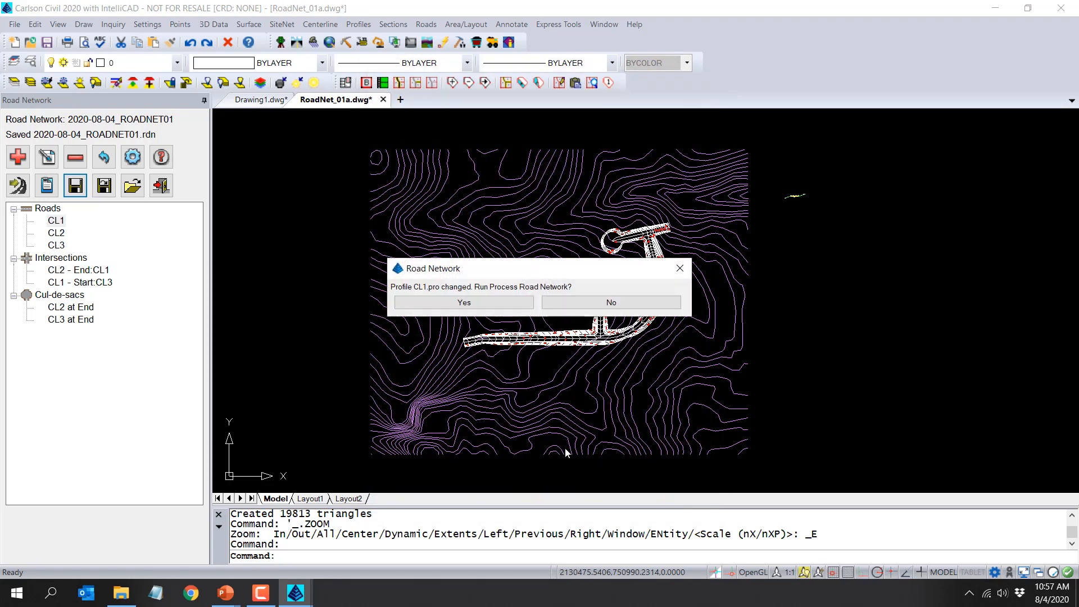
click(475, 305)
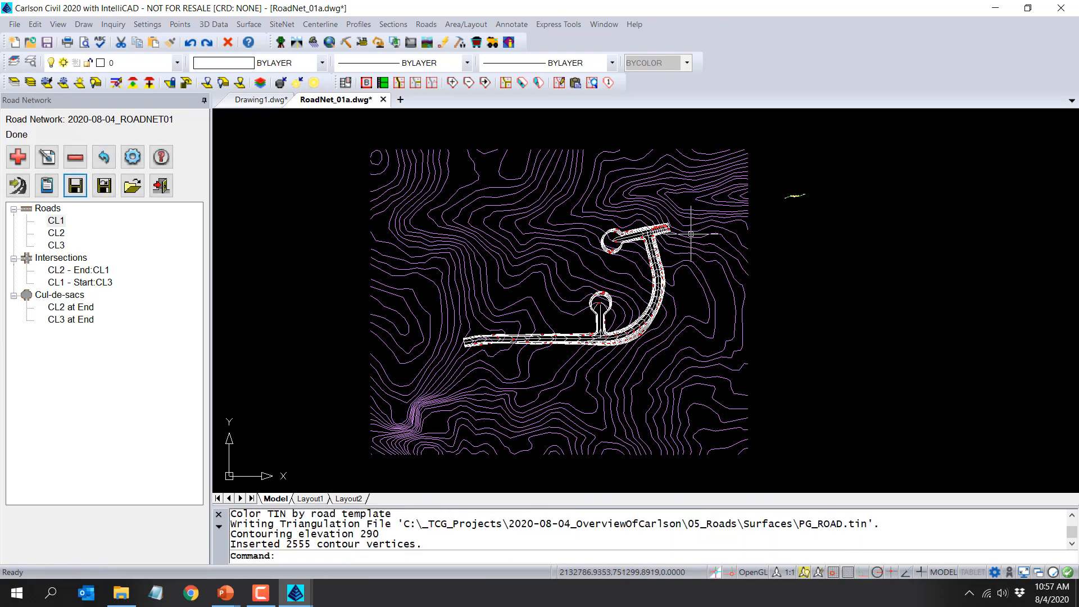
Examine the front-left profile of intersection CL2 - End:CL1 and cancel the intersection edit.
scroll(654, 231, up, 5)
scroll(655, 233, up, 2)
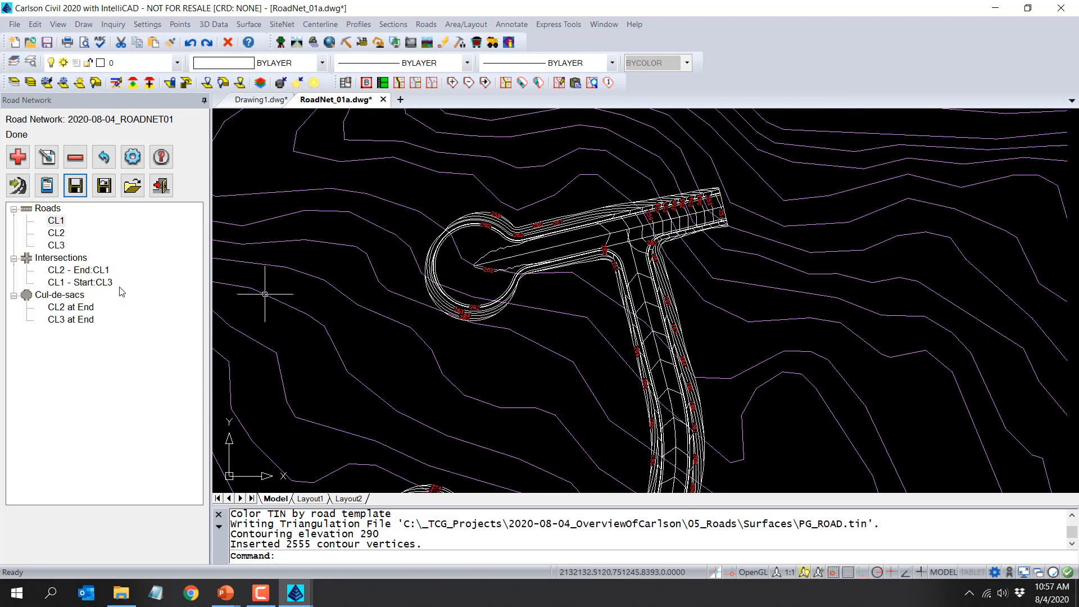
double_click(84, 272)
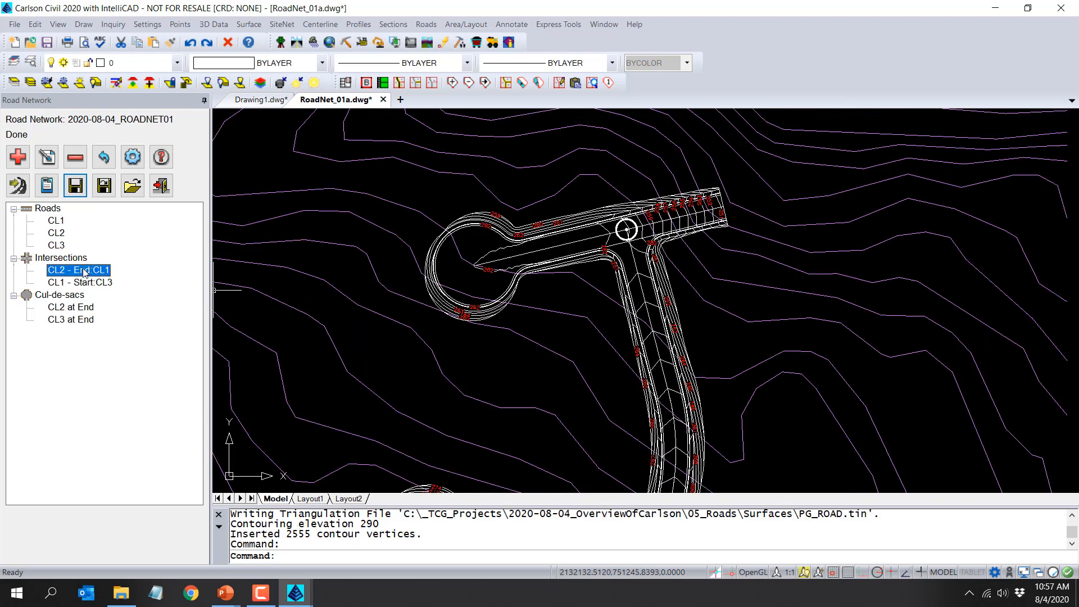
mouse_move(448, 177)
mouse_down()
mouse_move(244, 147)
mouse_move(145, 116)
mouse_up()
click(219, 158)
click(101, 190)
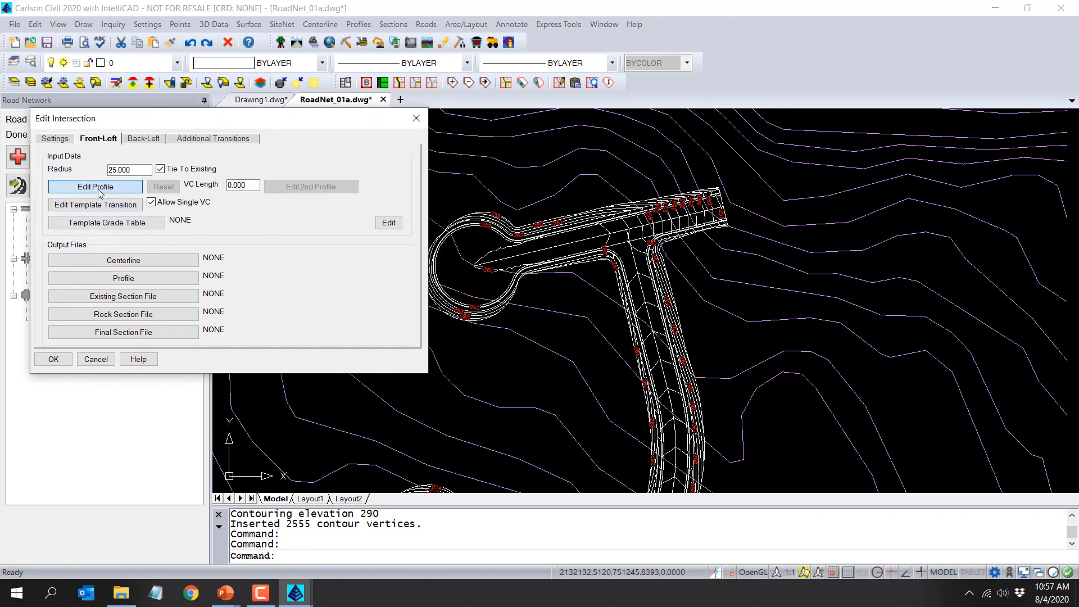
drag(575, 113, 267, 87)
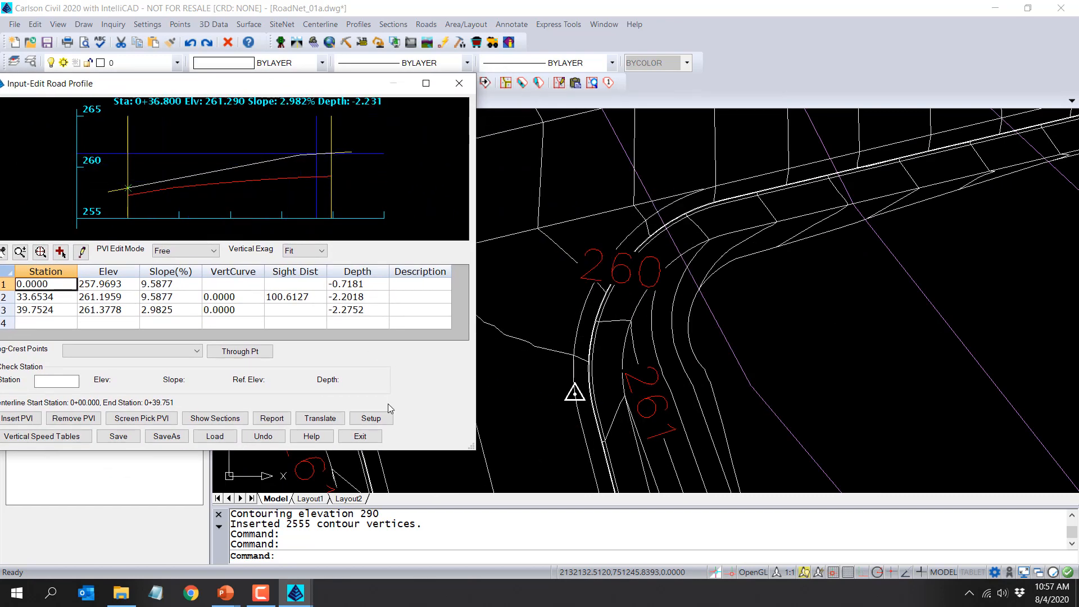
click(375, 441)
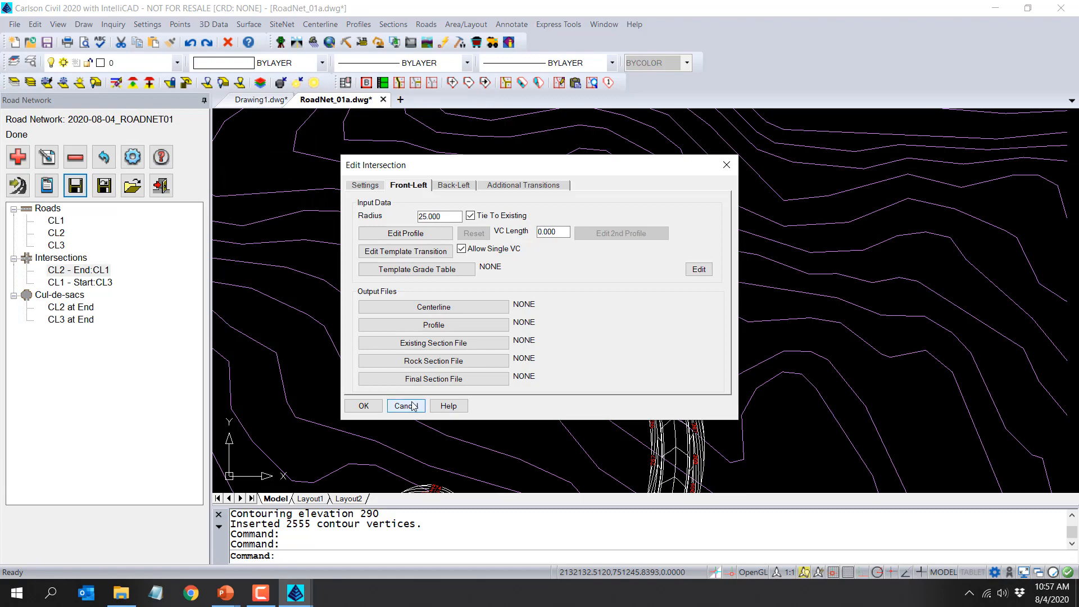
click(412, 404)
Save the drawing with the whole road network in view.
scroll(421, 378, down, 3)
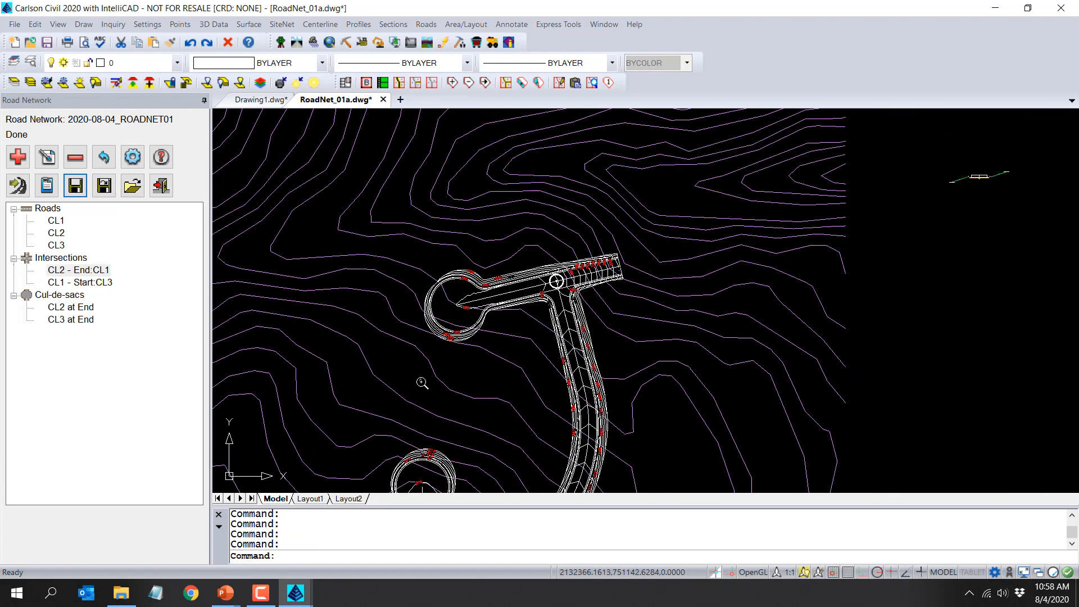
mouse_move(422, 369)
middle_down()
mouse_move(591, 257)
mouse_move(615, 263)
middle_up()
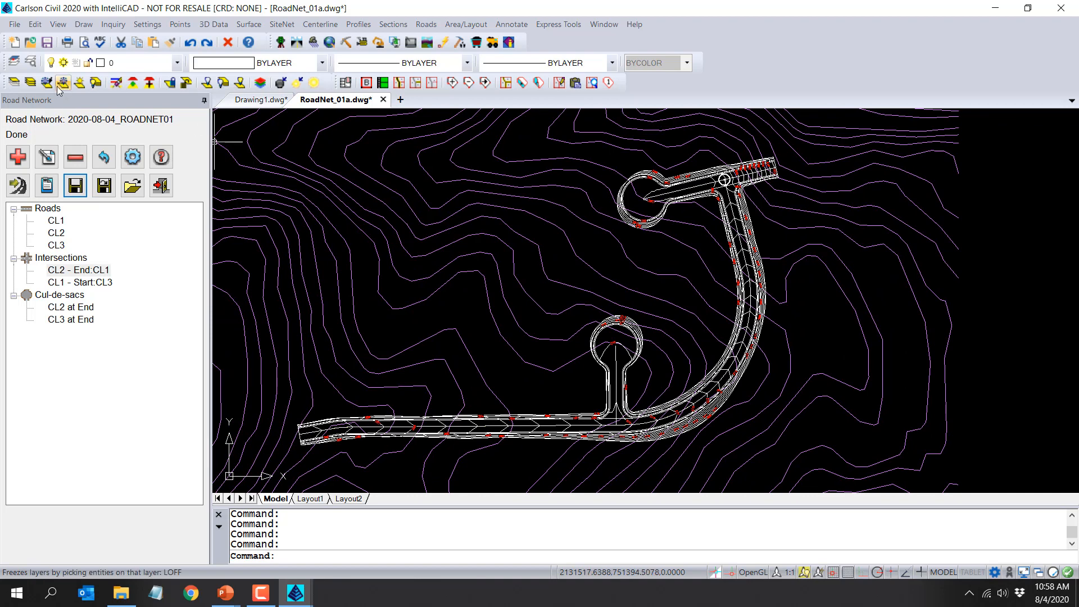
click(47, 42)
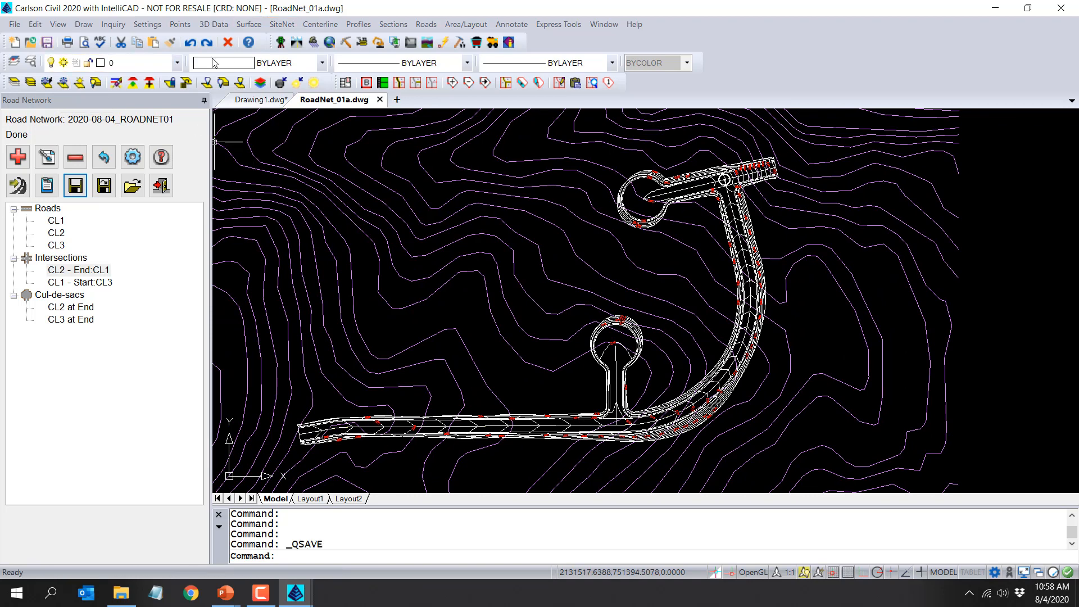
Erase all entities on the road contour layers C-TOPO and C-TOPO-LABL, picking the layers from a contour and its labels.
click(115, 84)
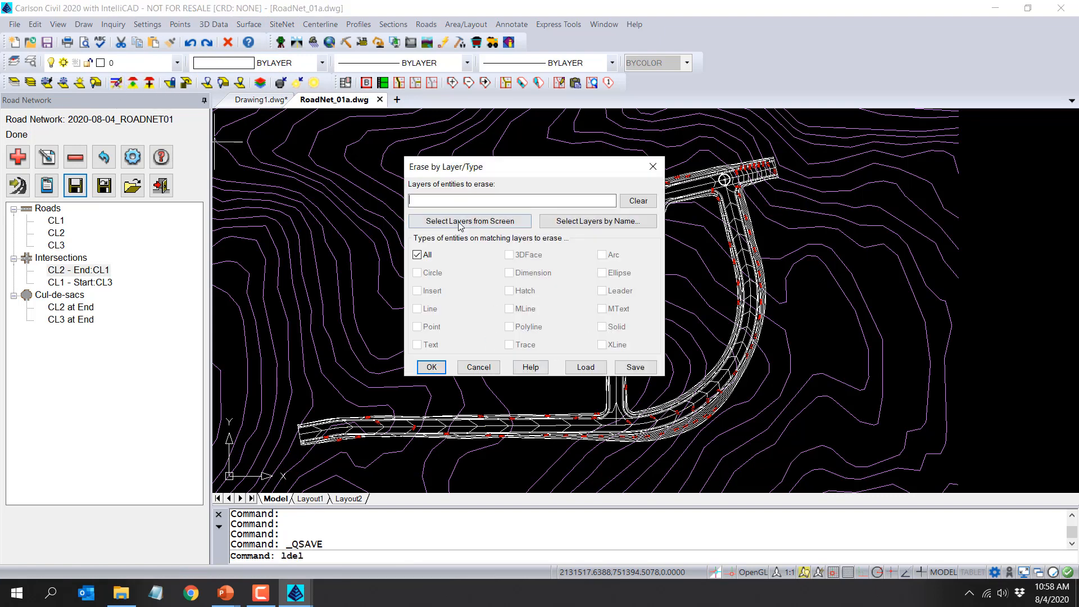
click(460, 224)
scroll(628, 273, up, 6)
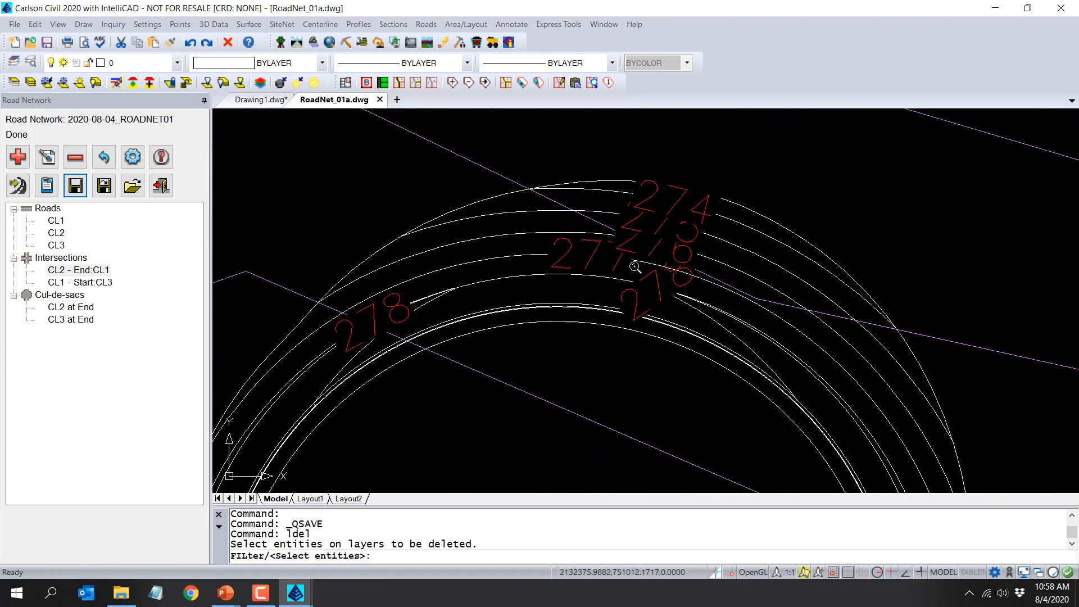
click(720, 227)
click(677, 236)
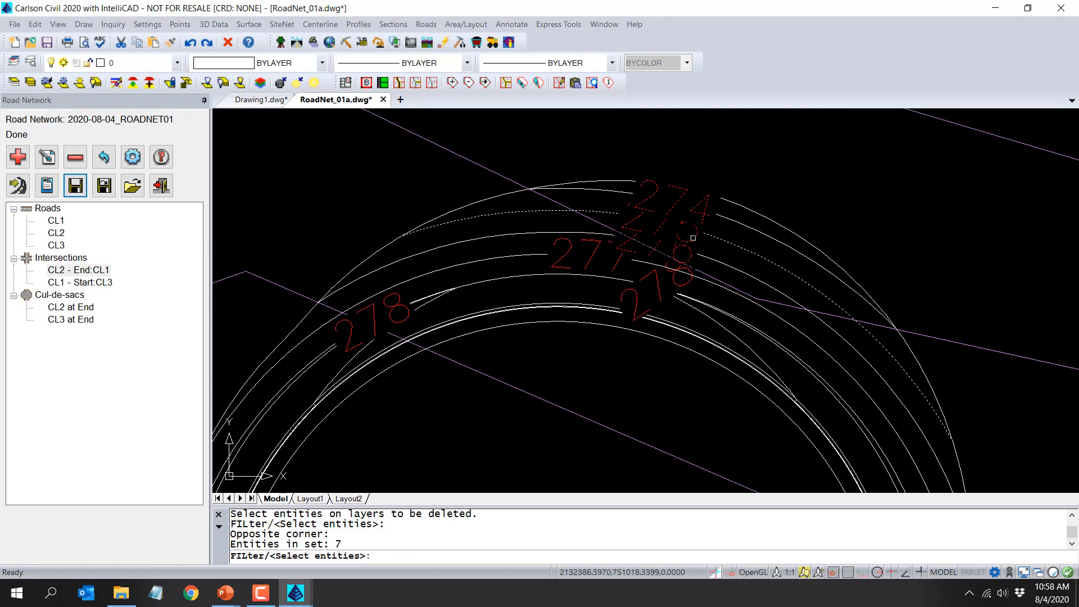
key(Return)
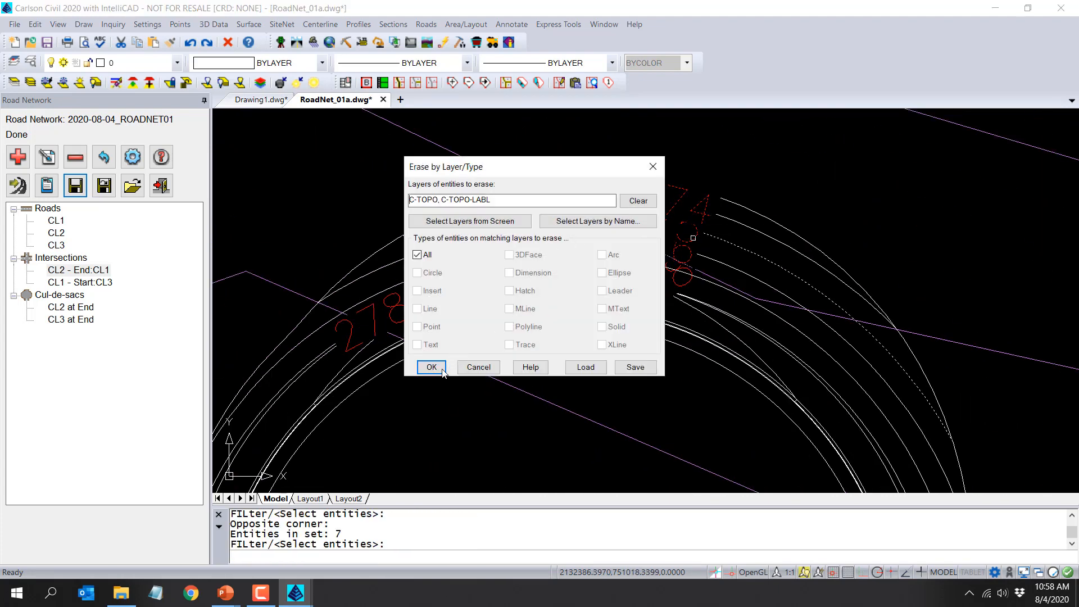
click(431, 368)
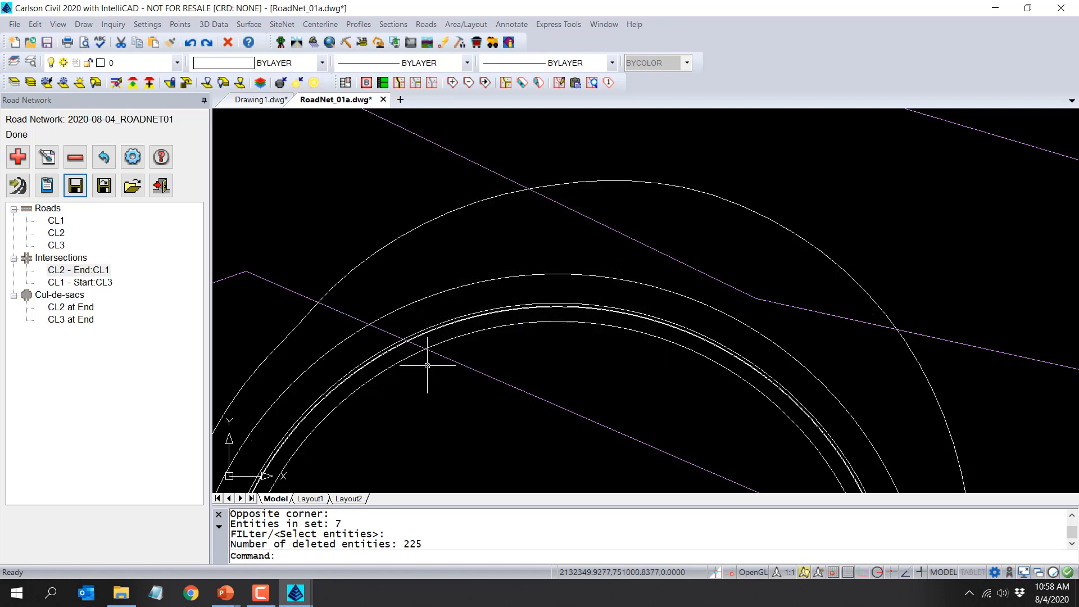
Freeze the site contour layer VG-TOPO by selecting one of its contours.
scroll(428, 366, down, 2)
scroll(428, 366, down, 4)
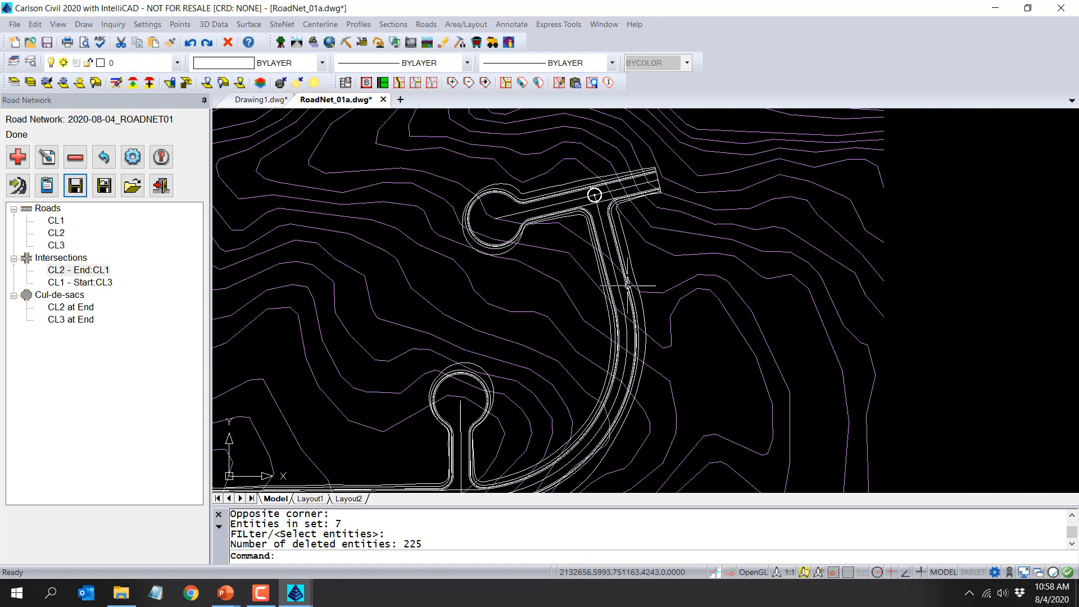
click(63, 83)
click(316, 168)
key(Return)
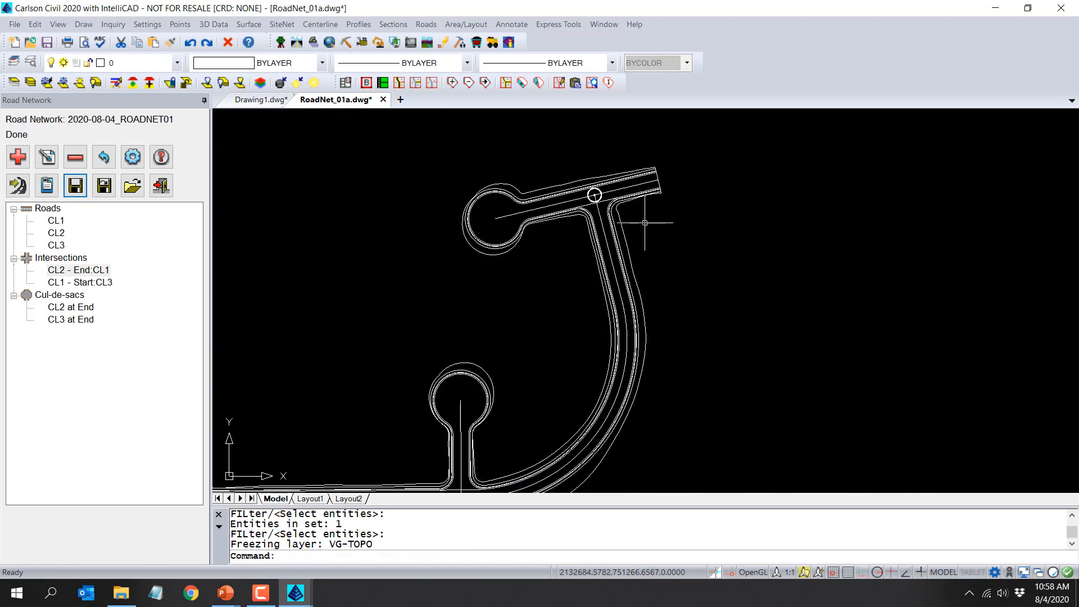
Examine the linework of the whole road network in the 3D viewer from tilted and rotated angles and close the viewer.
scroll(644, 213, up, 2)
scroll(641, 213, up, 1)
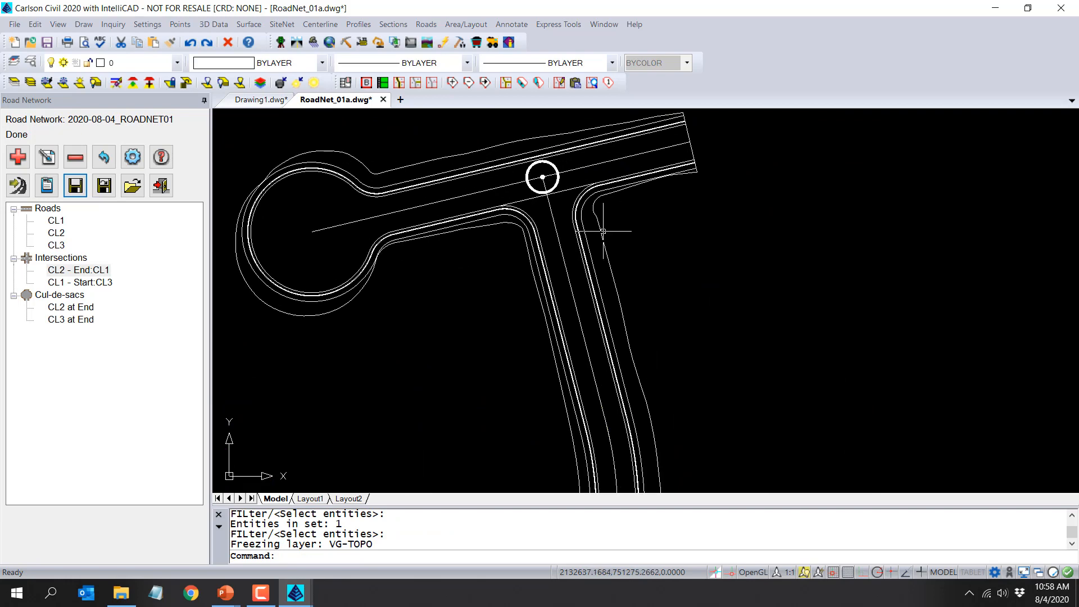
scroll(588, 217, down, 3)
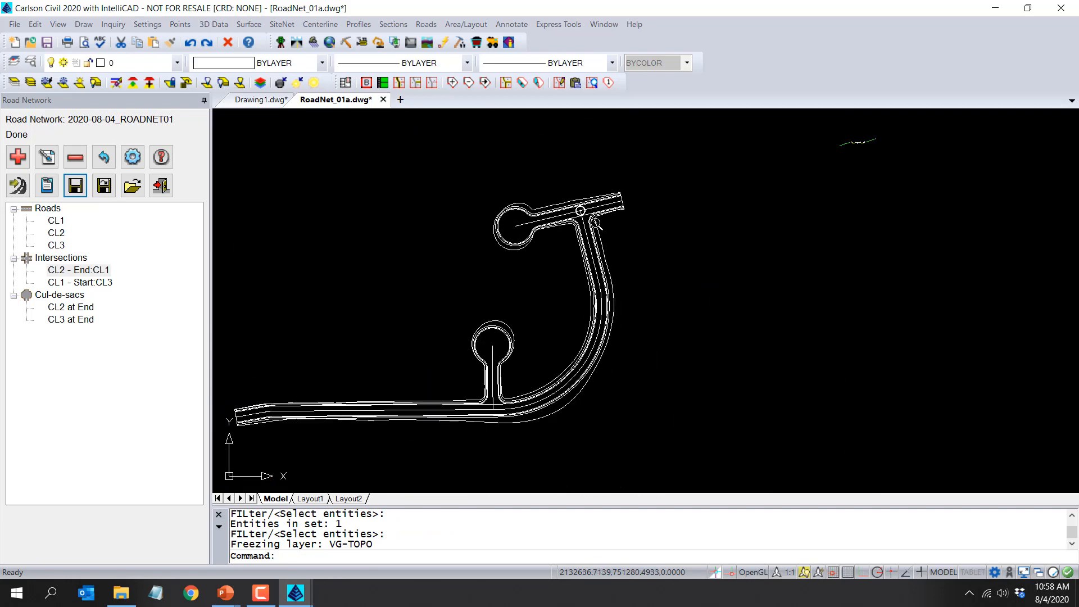
click(60, 25)
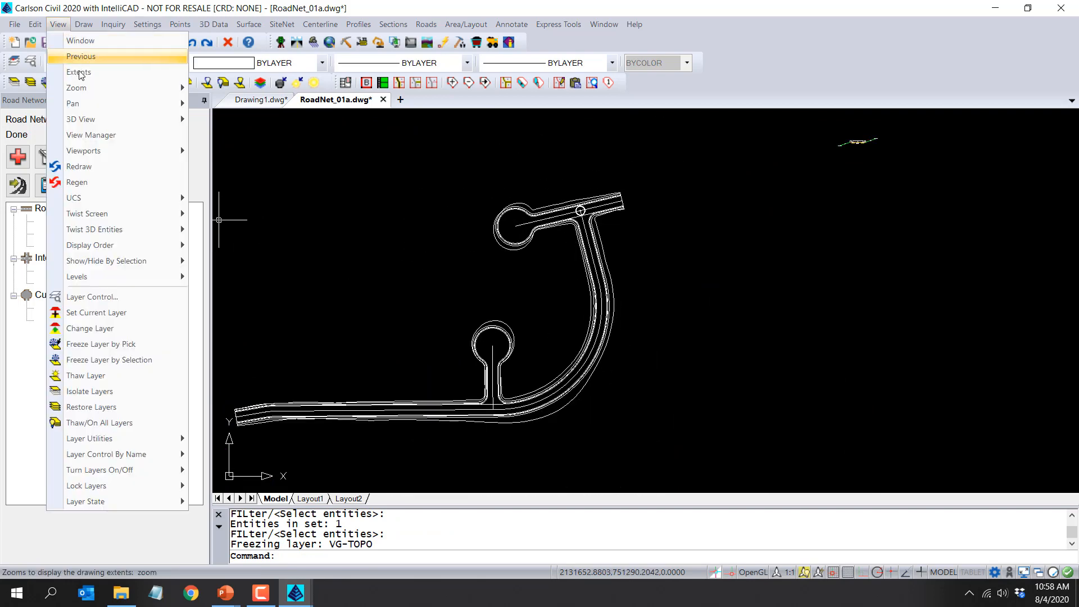
mouse_move(83, 120)
click(238, 121)
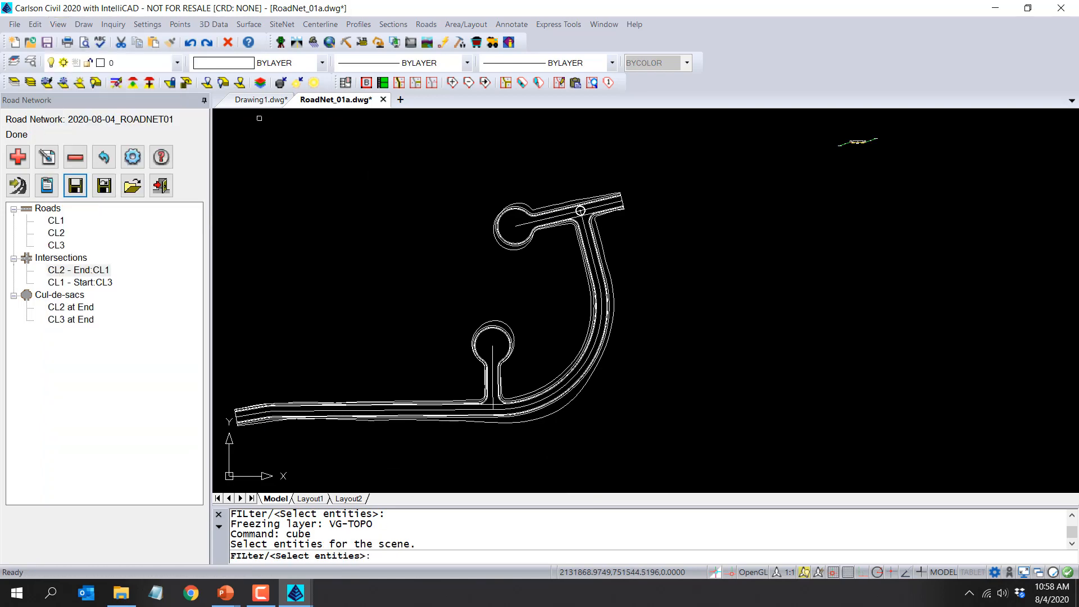
click(688, 149)
click(224, 483)
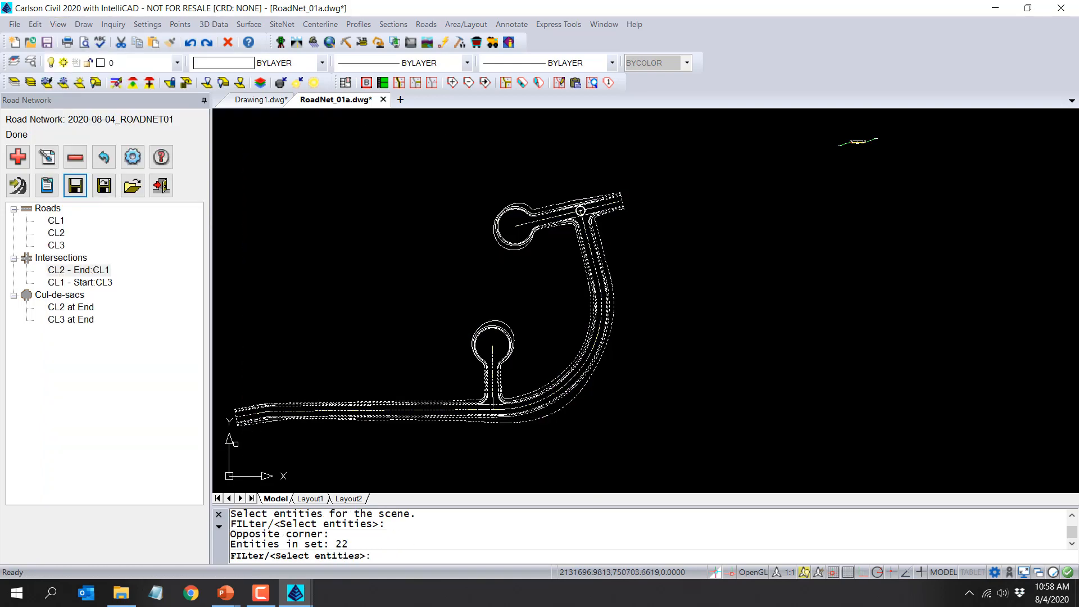
key(Return)
drag(482, 373, 520, 188)
drag(642, 330, 432, 425)
drag(516, 345, 490, 431)
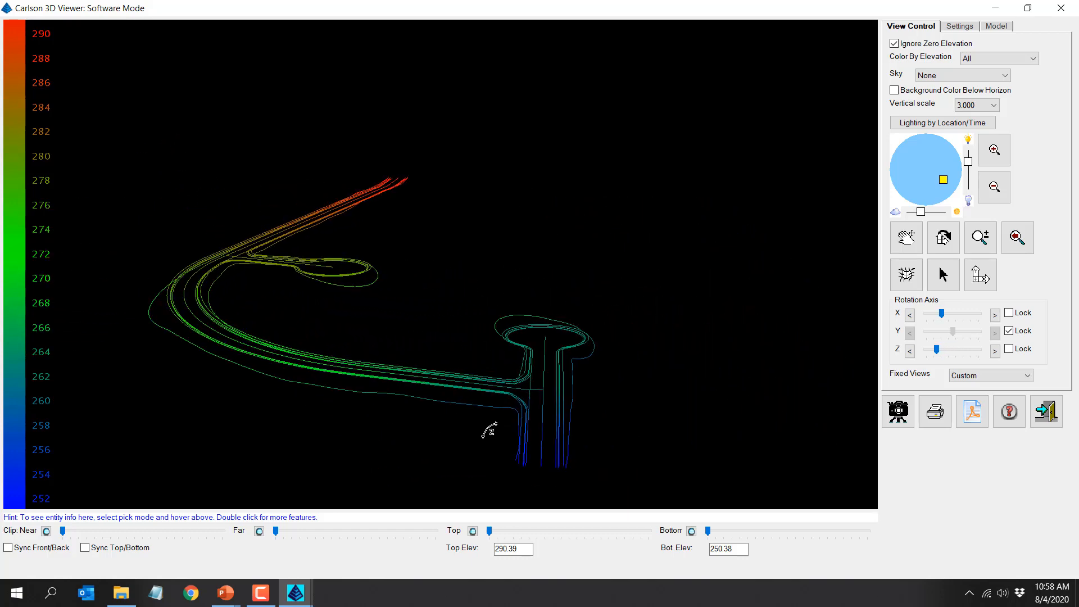
click(1045, 411)
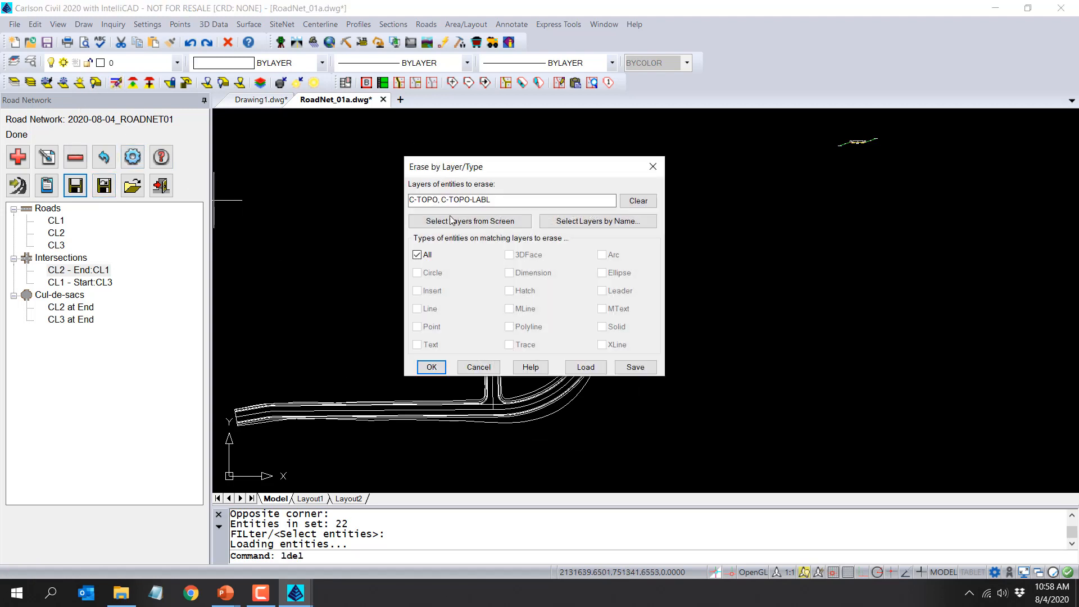
Erase all entities on the ROAD_BREAKLINE layer, picking the layer from a breakline at the northern cul-de-sac.
click(483, 223)
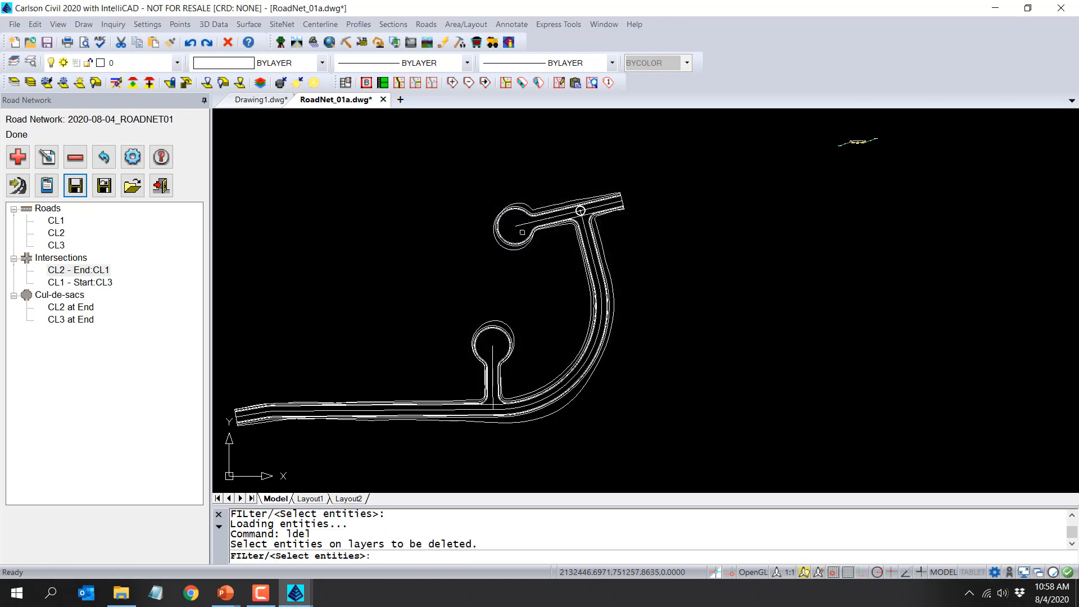
click(526, 241)
key(Return)
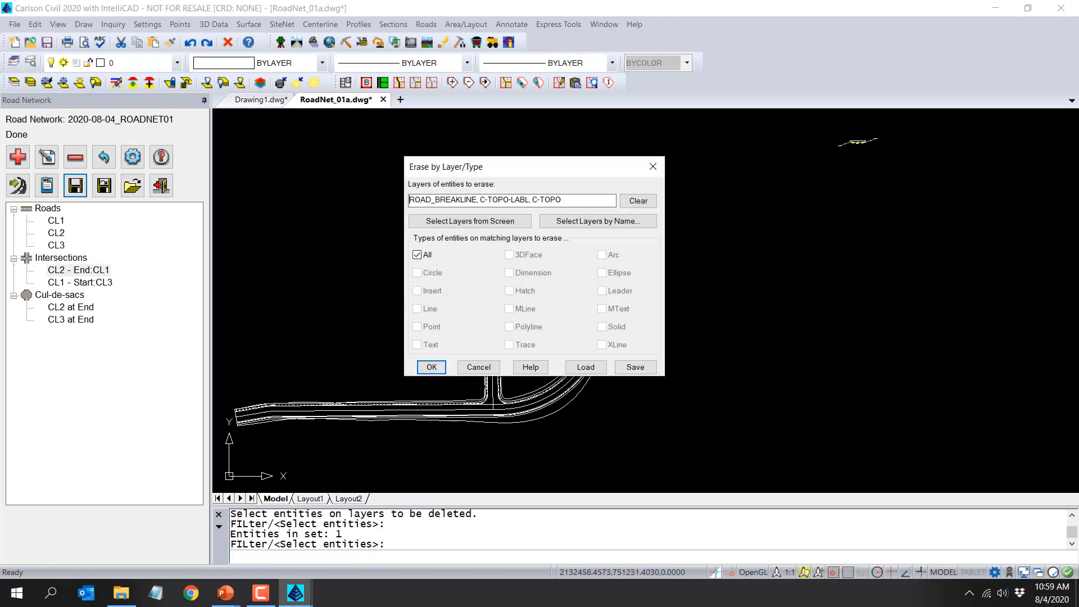
click(431, 367)
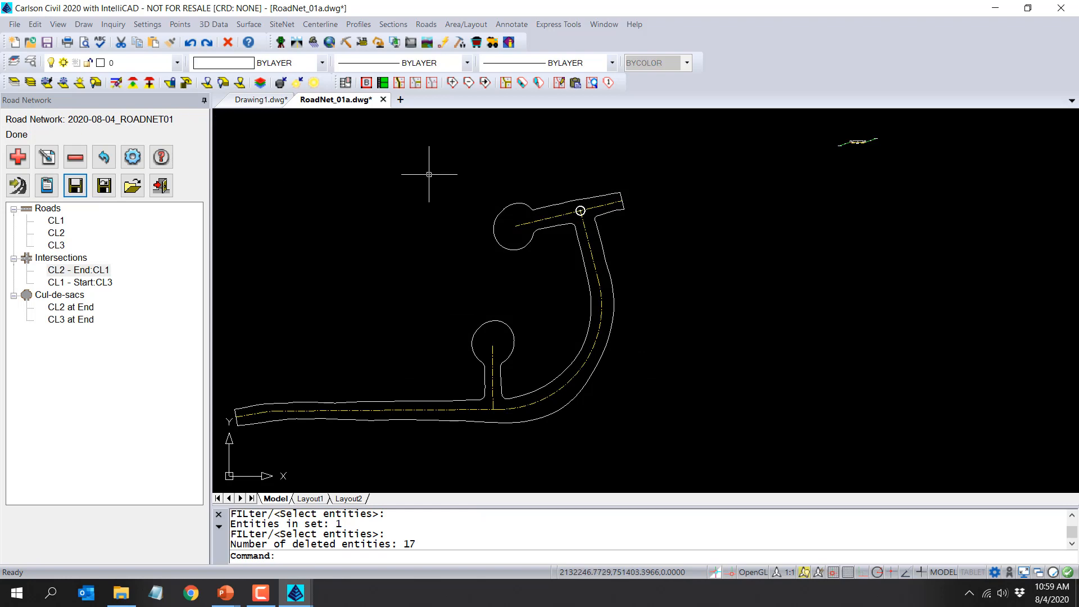
Erase all entities on the layer of the road network's outer perimeter, picking the layer from the outline at the northern cul-de-sac.
key(Return)
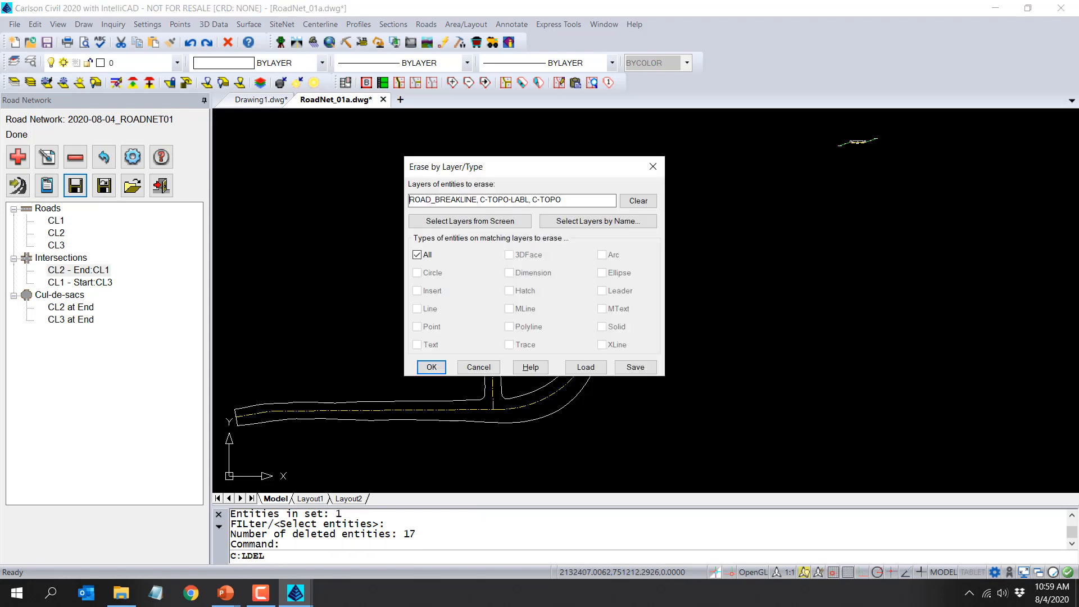
click(493, 225)
click(497, 236)
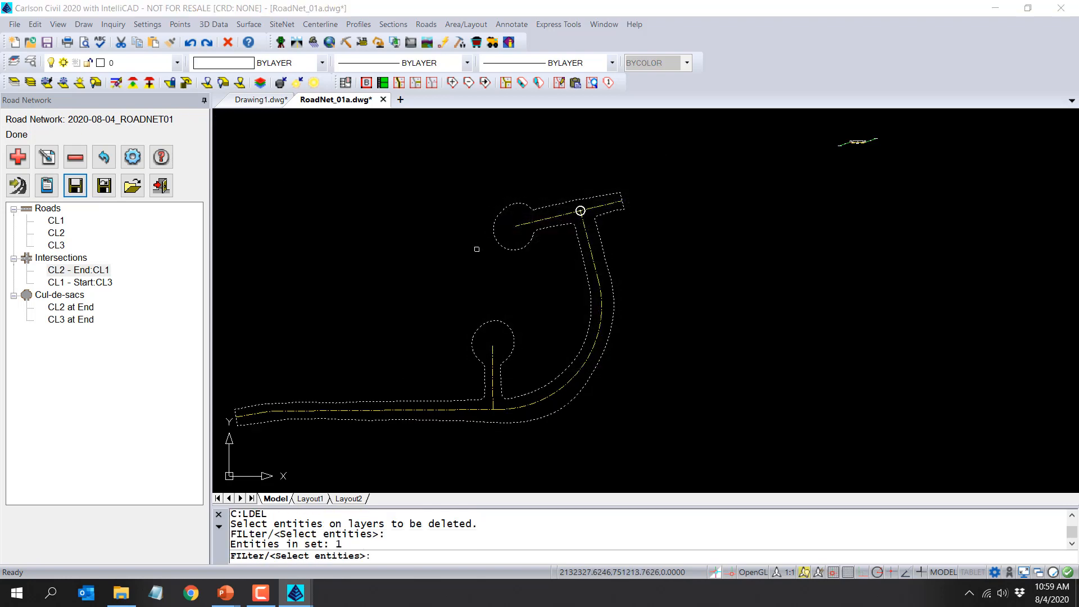
key(Return)
click(431, 367)
scroll(441, 313, down, 3)
middle_drag(443, 316, 496, 300)
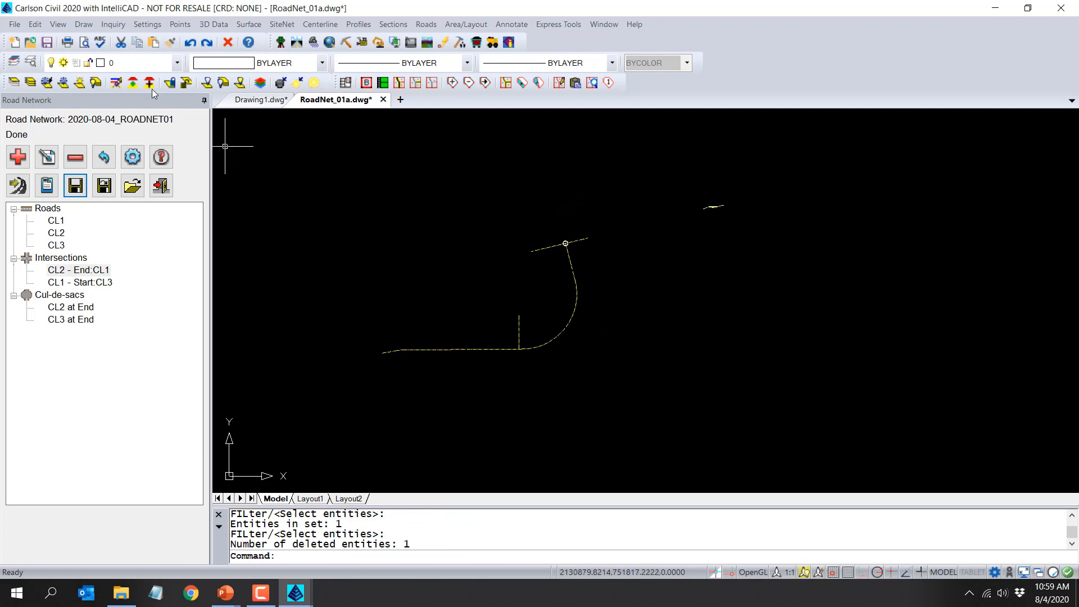
Thaw the layers 2D_BLDGPADS, 2D_LOT_LINES and C-ROAD-PAVE.
click(121, 63)
click(62, 94)
click(61, 108)
click(61, 136)
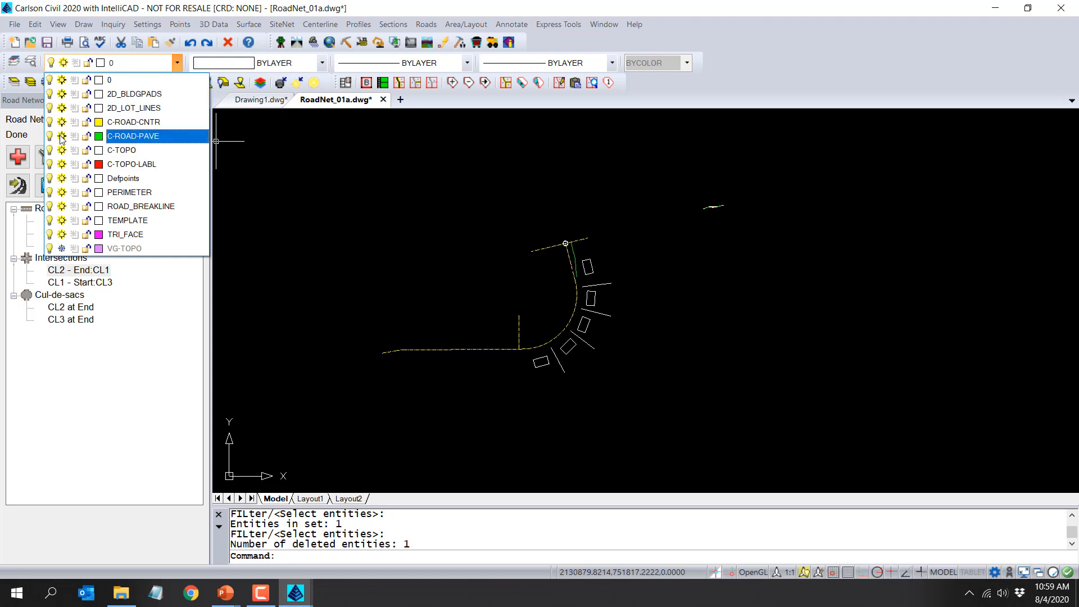
click(427, 223)
scroll(559, 305, up, 4)
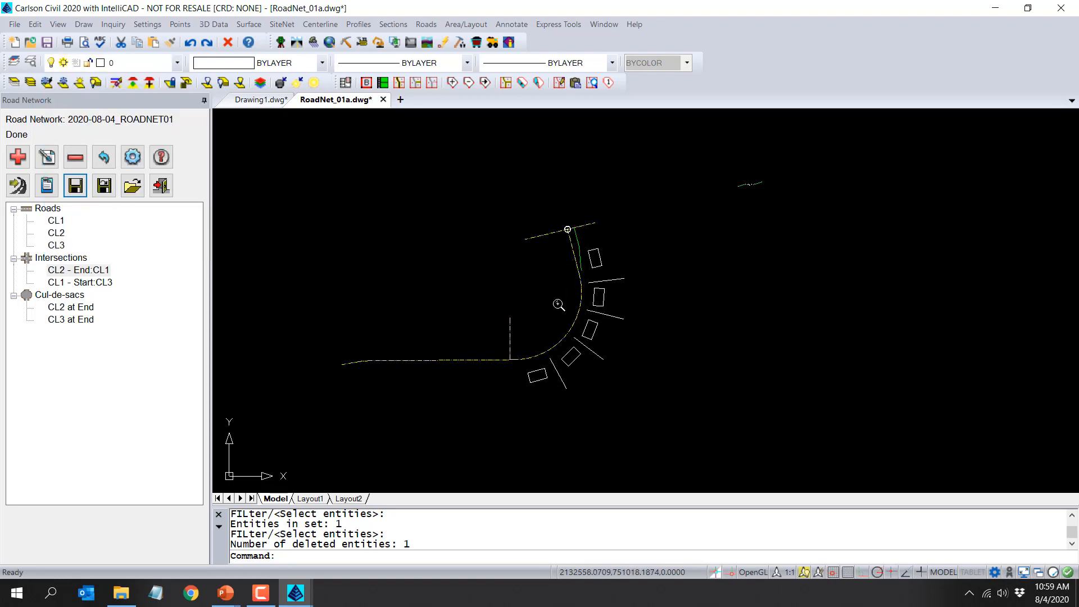
Turn on the Drawing Inspector and check the layer and elevation of the green pavement line beside the northern intersection.
click(111, 23)
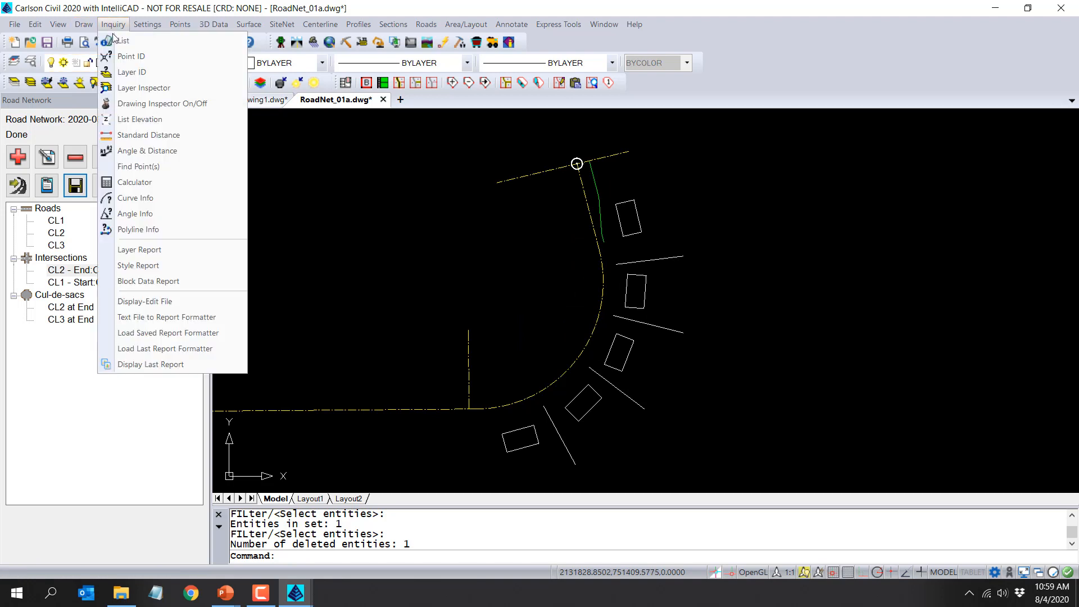
click(146, 99)
mouse_move(594, 181)
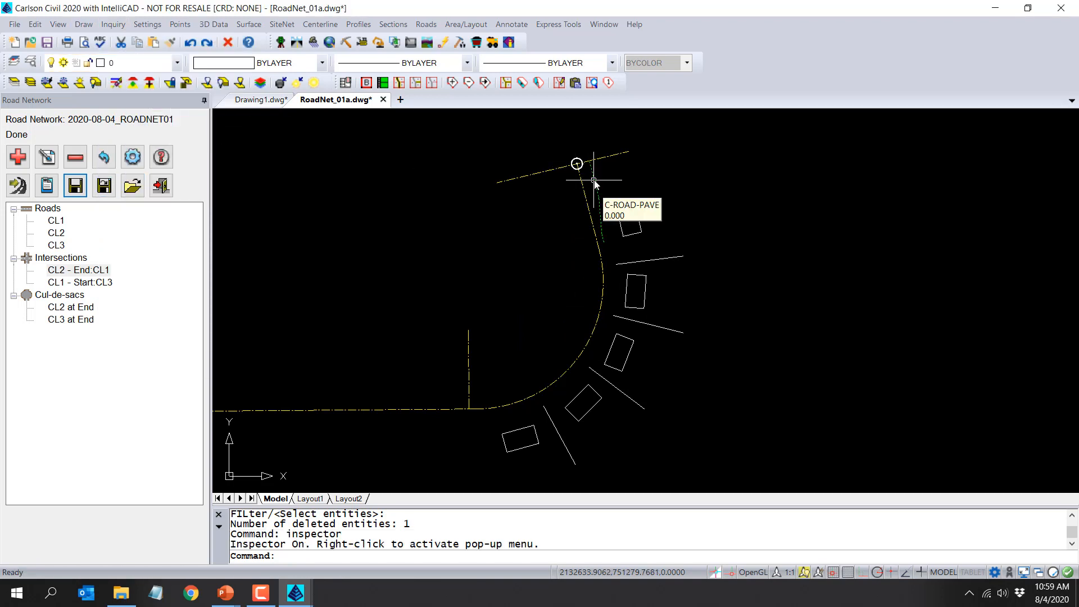
scroll(594, 181, up, 3)
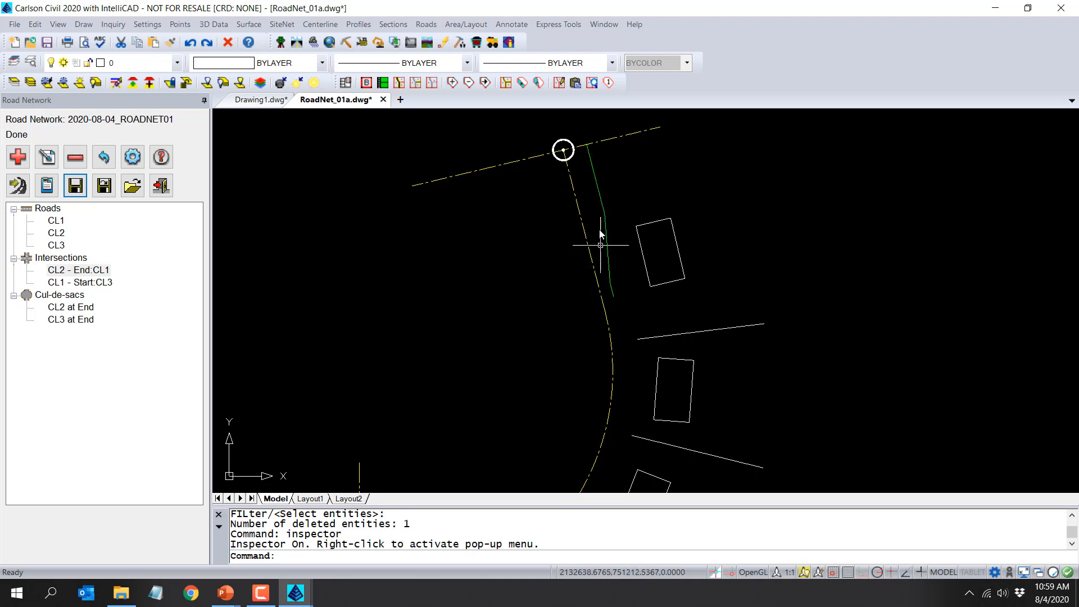
scroll(588, 172, down, 2)
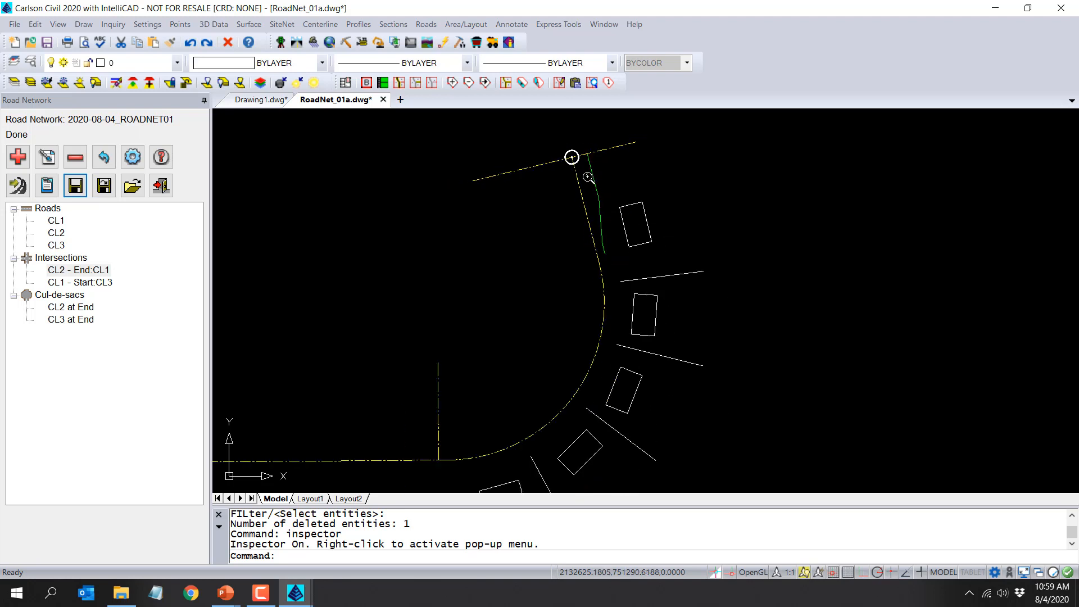
scroll(585, 202, down, 1)
scroll(541, 427, up, 2)
scroll(549, 363, down, 2)
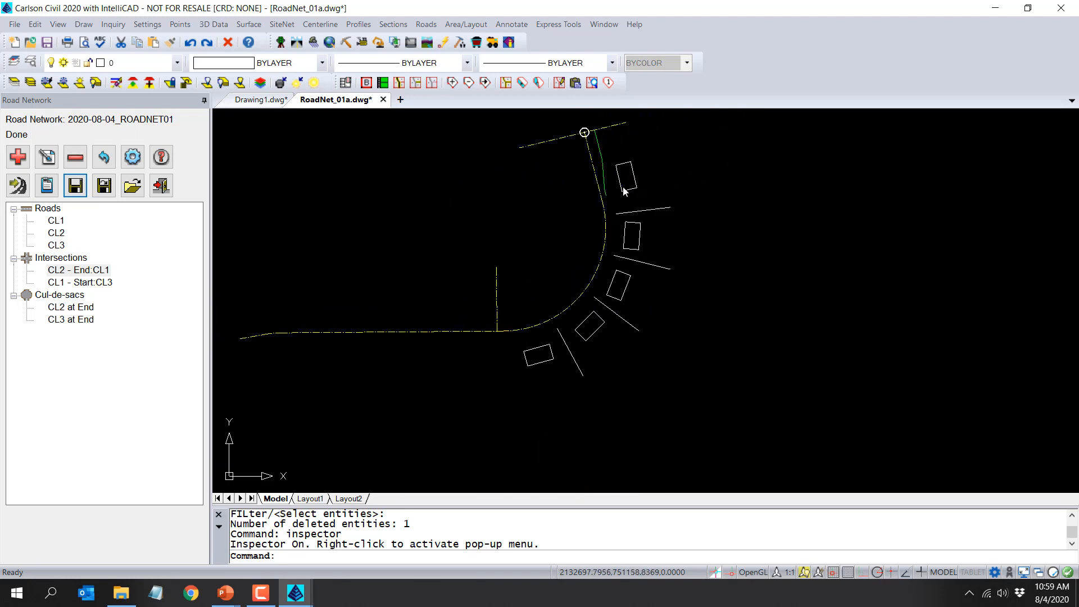
mouse_move(602, 161)
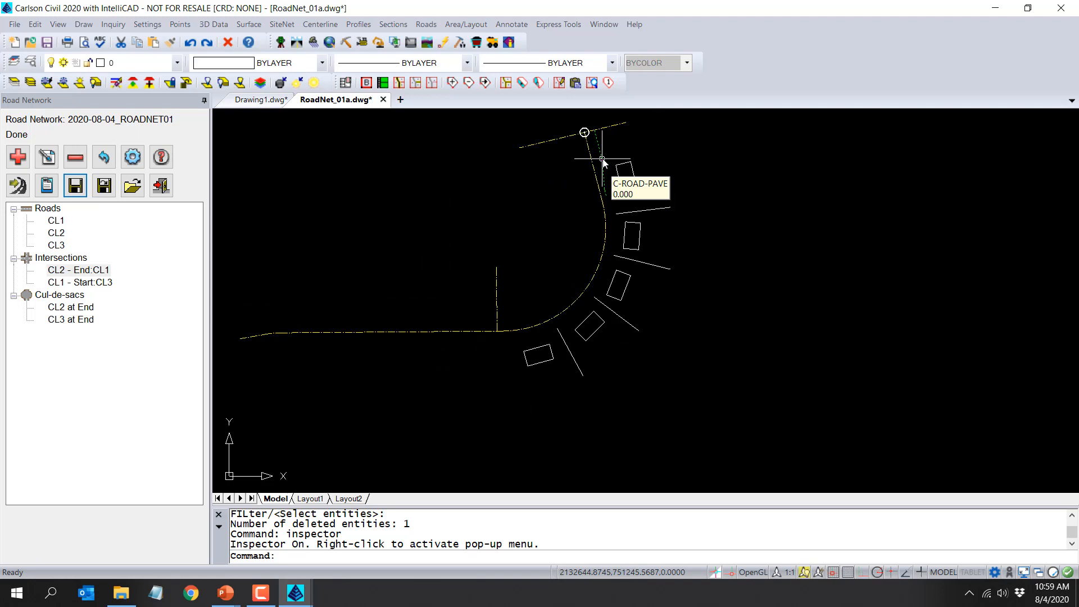
Inspect the building pads and lot lines along the outer side of the main road's curve.
mouse_move(586, 337)
scroll(548, 365, up, 1)
mouse_move(547, 359)
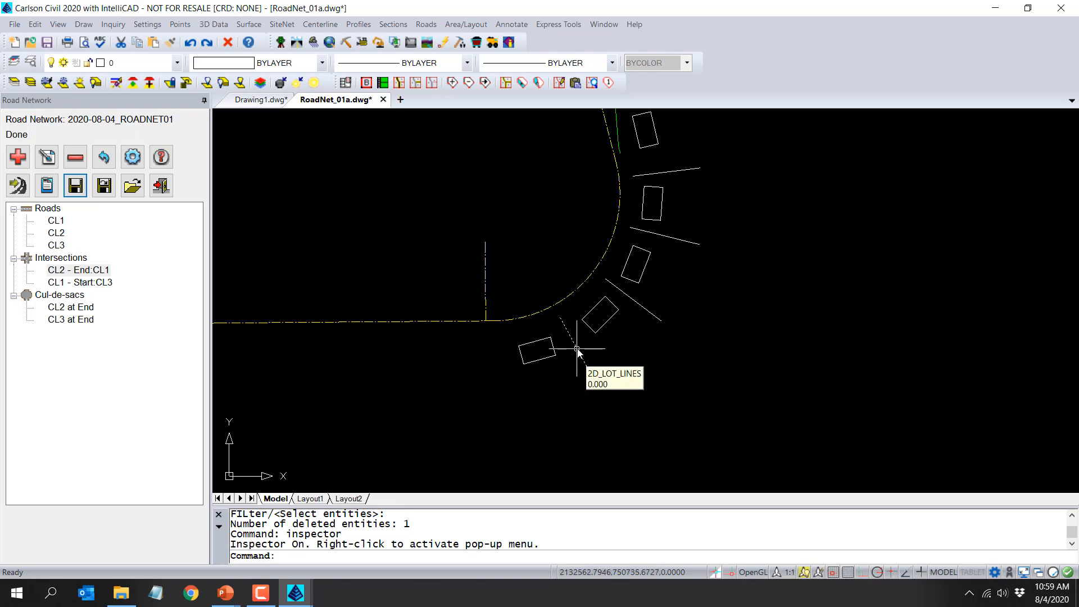
scroll(577, 352, down, 1)
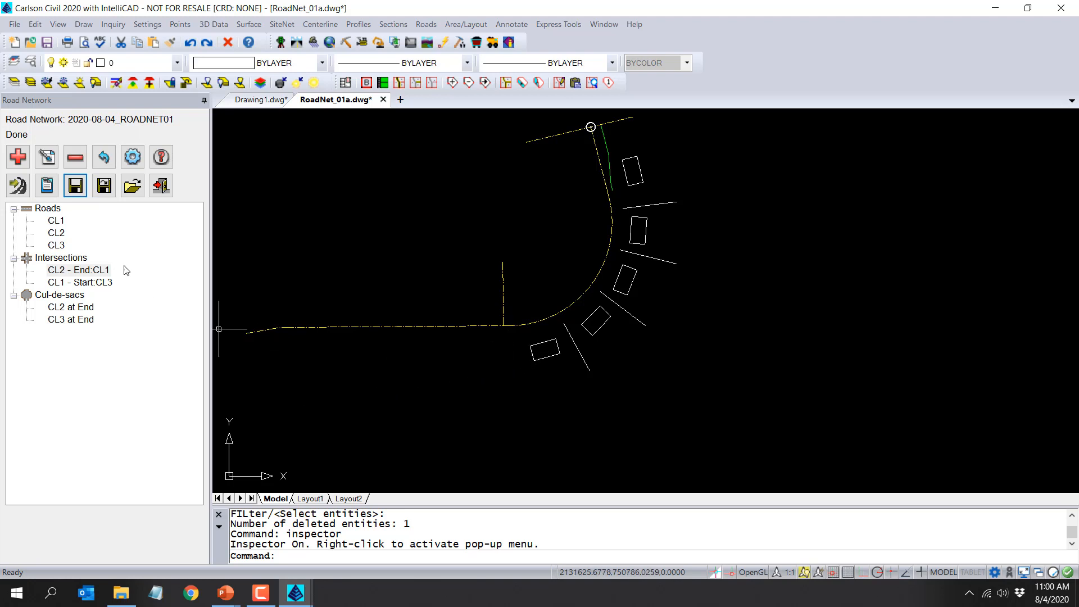
Assign a new template point centerline file named CL1_REOP to road CL1.
click(134, 159)
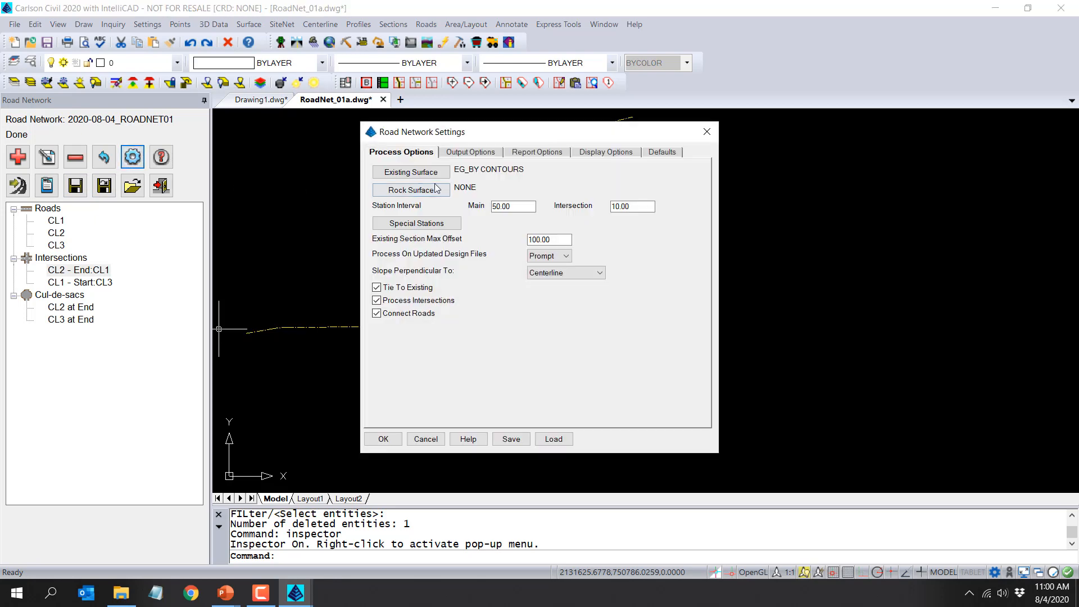
click(426, 439)
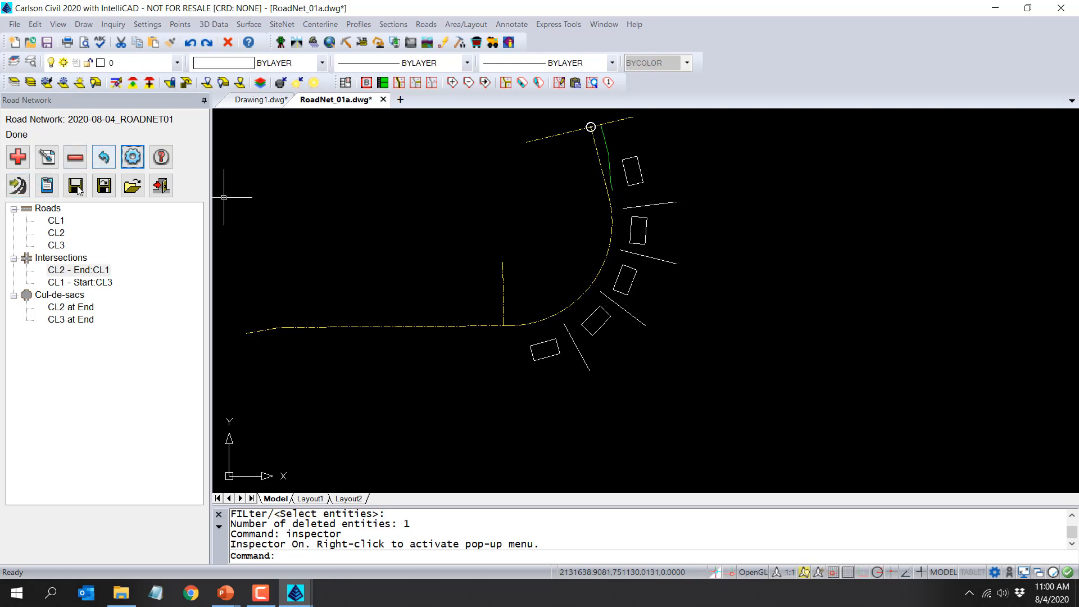
click(56, 221)
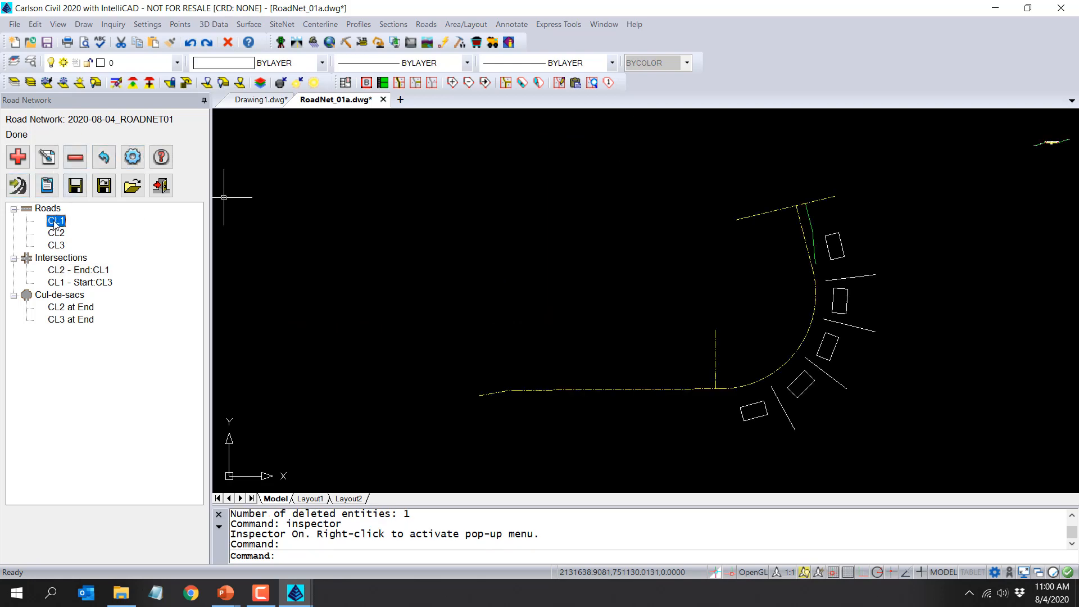
double_click(56, 221)
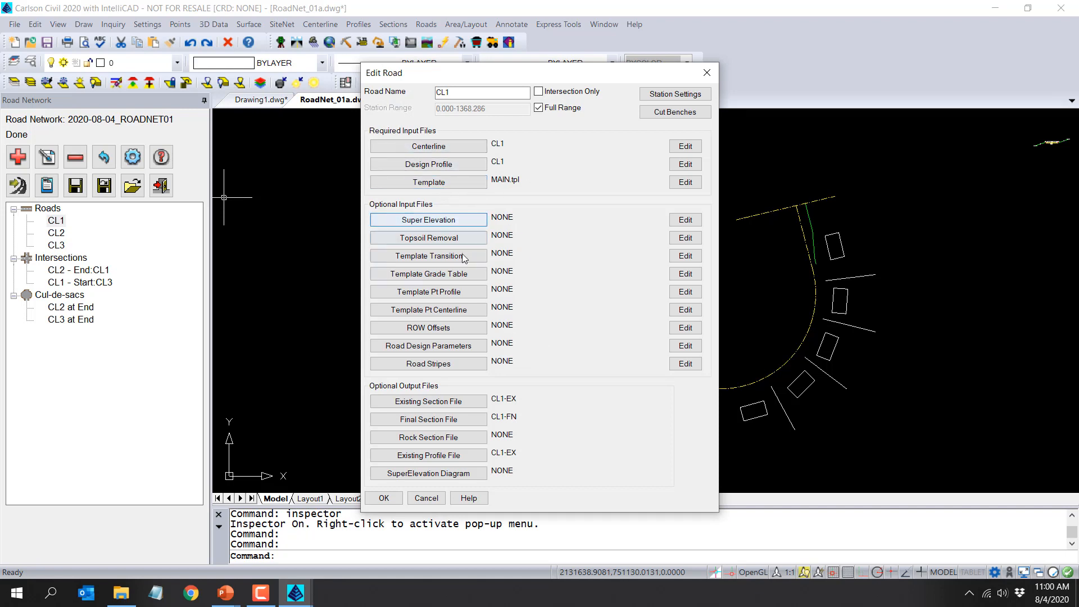
click(449, 311)
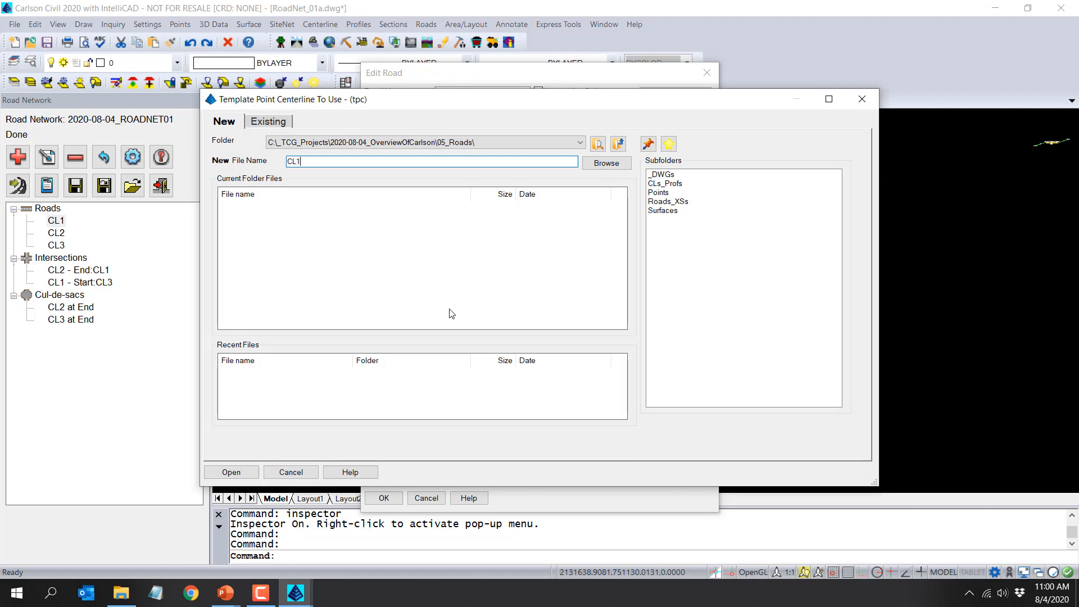
text(REOP)
click(231, 472)
Add an entry to road CL1's template point centerline definition and set its template point ID to EP.
click(676, 311)
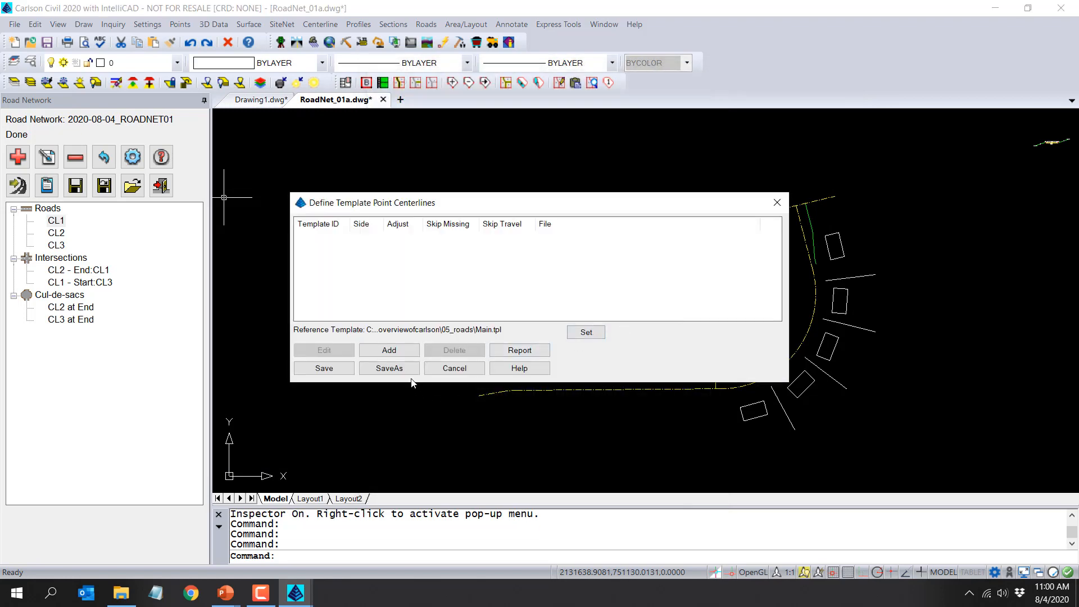
click(407, 349)
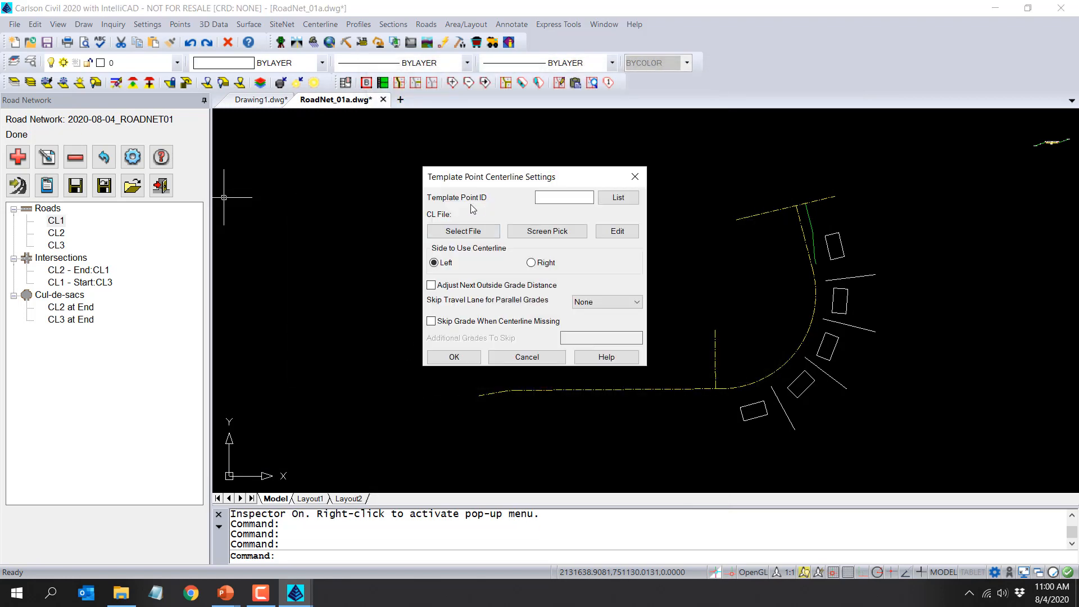
click(625, 200)
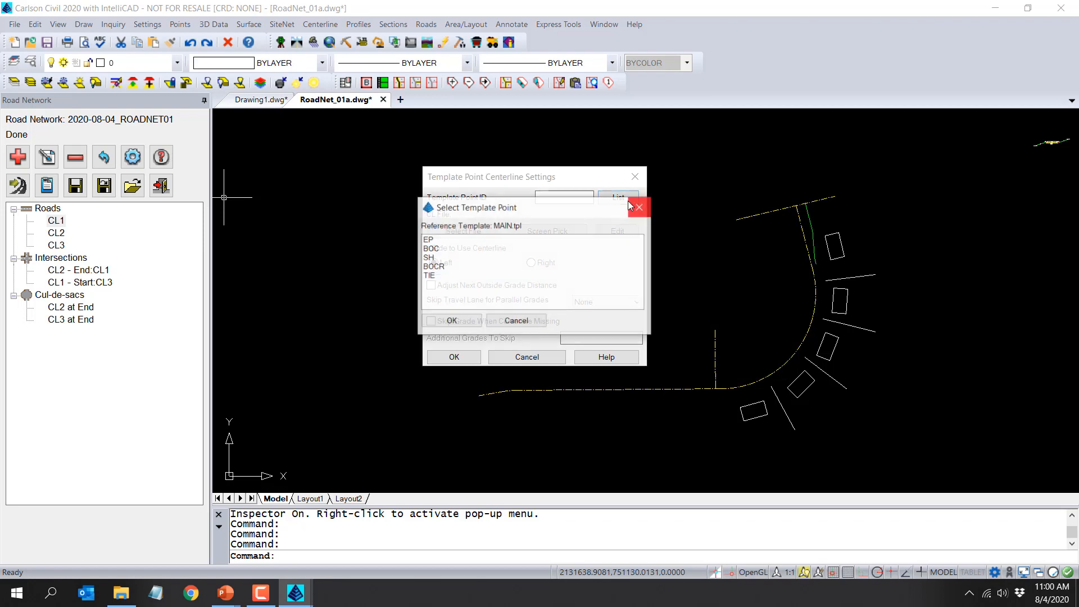
click(450, 240)
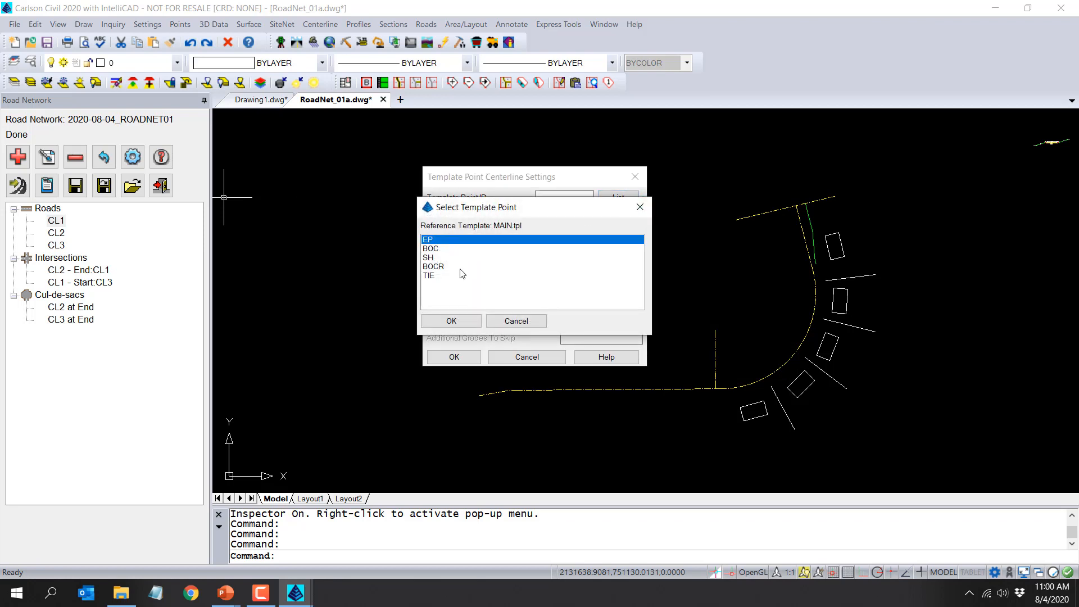
click(468, 320)
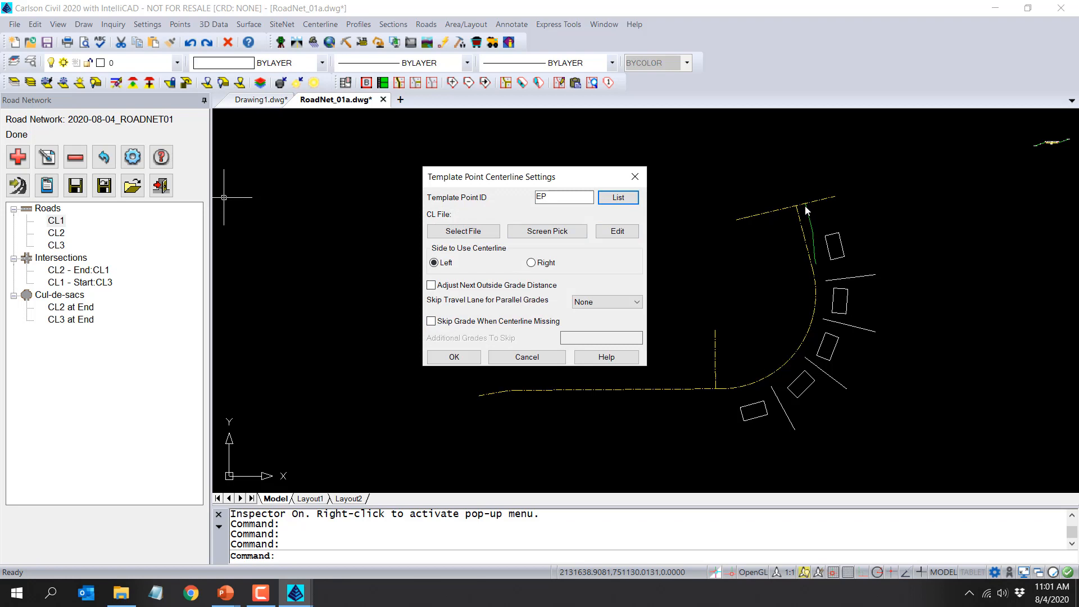
Pick the green pavement line as the EP centerline and save it as CL1_REOP.cl in the CLs_Profs folder.
click(529, 232)
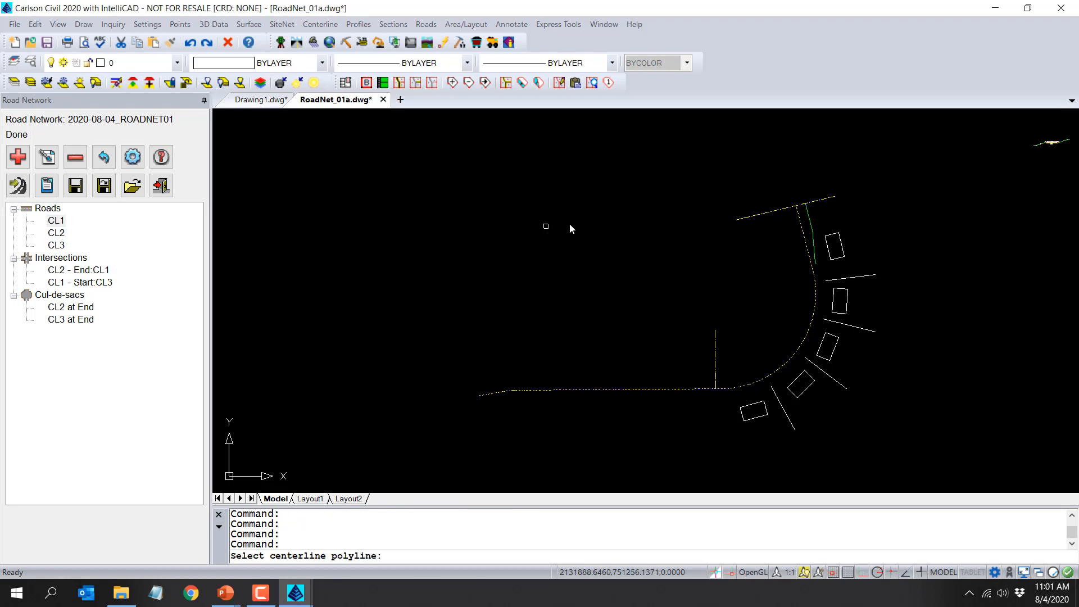
click(815, 252)
click(553, 281)
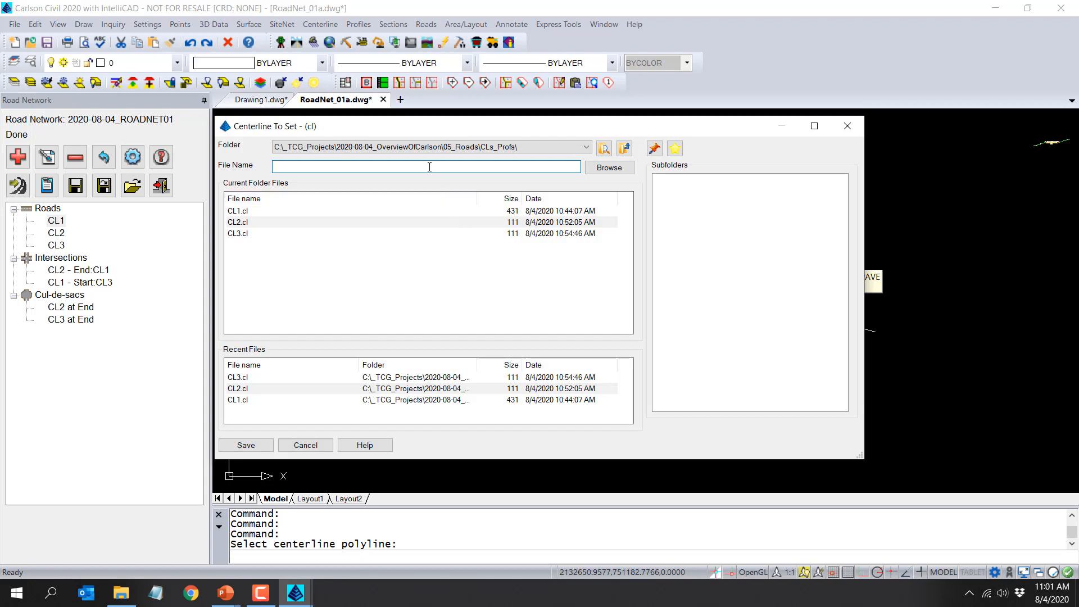
text(CL1)
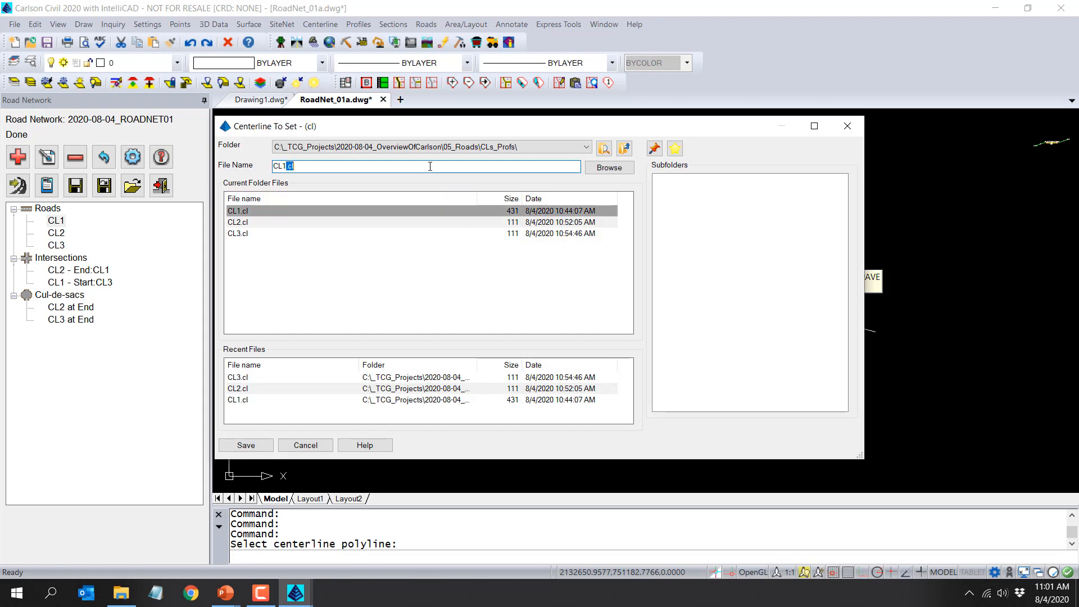
text(-)
key(BackSpace)
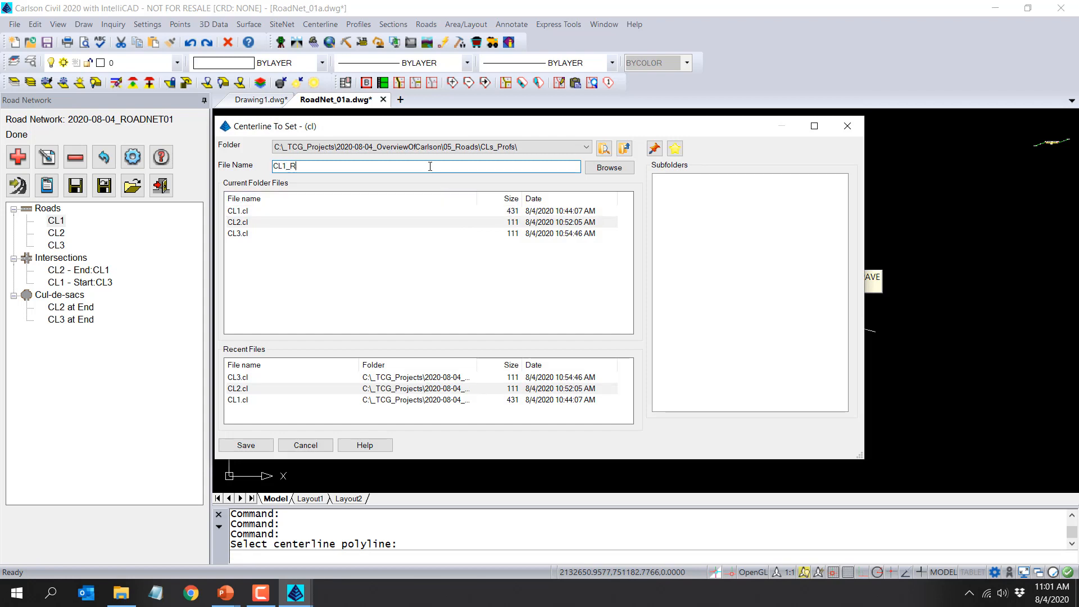
click(248, 446)
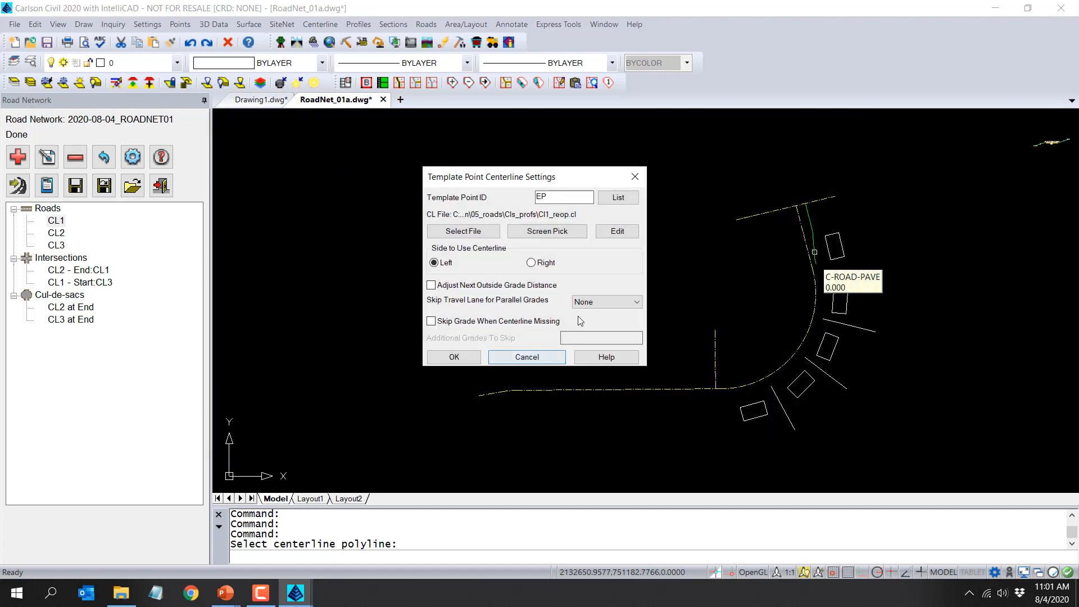
Apply the EP centerline to the right side and save the template point centerline definition.
click(550, 264)
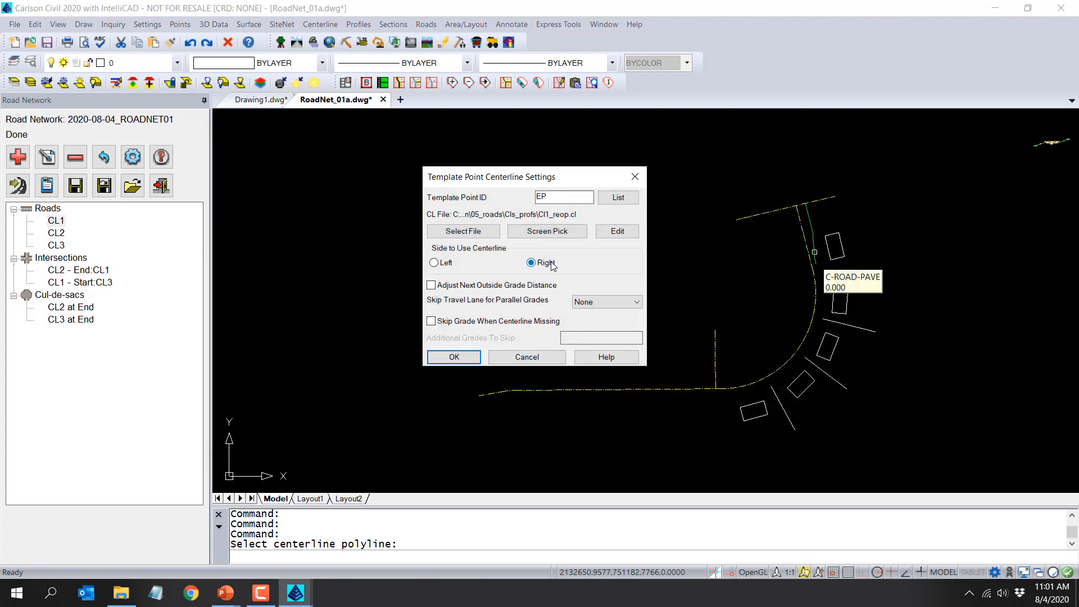
click(474, 360)
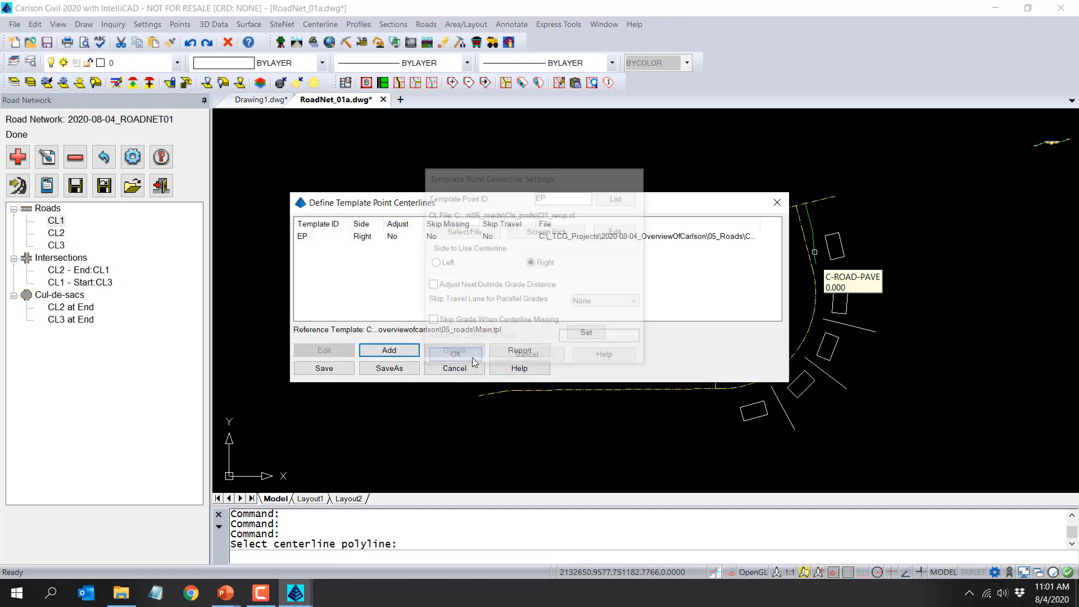
click(336, 366)
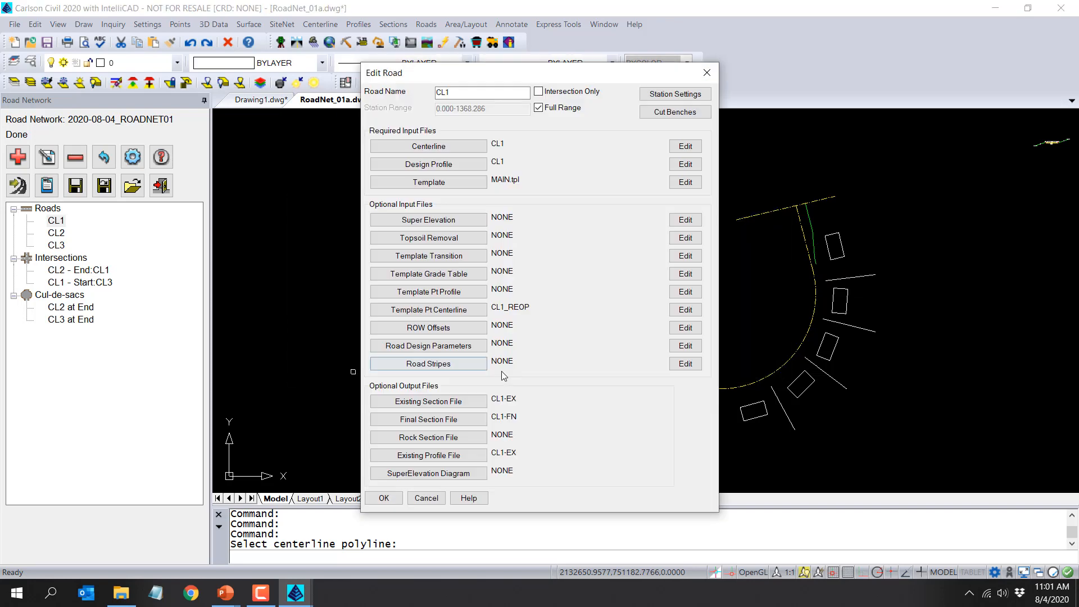
Accept the edits to road CL1 and reprocess the road network.
click(388, 498)
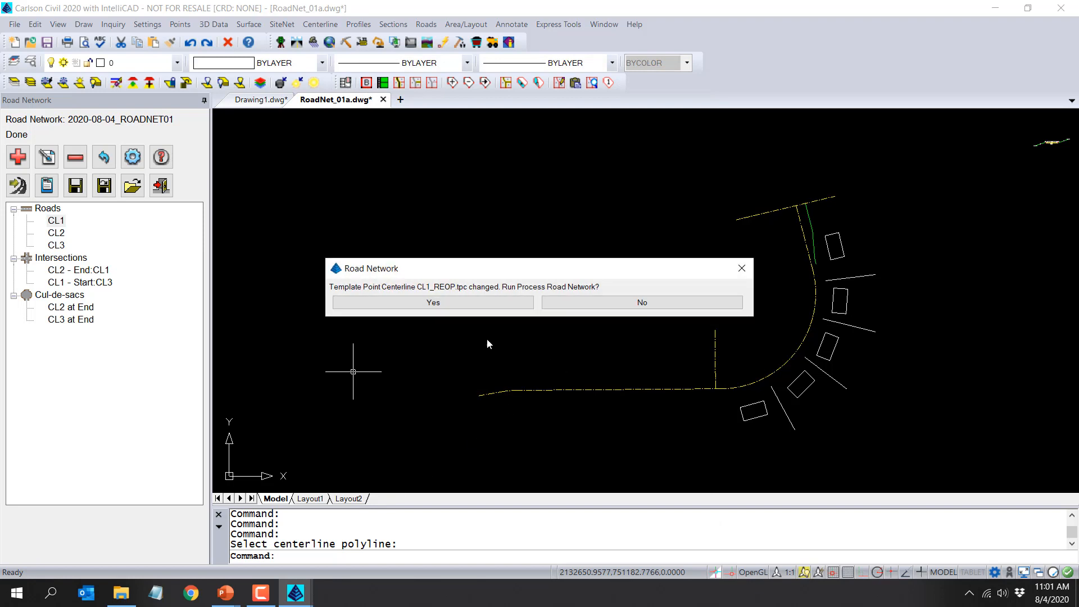
click(488, 302)
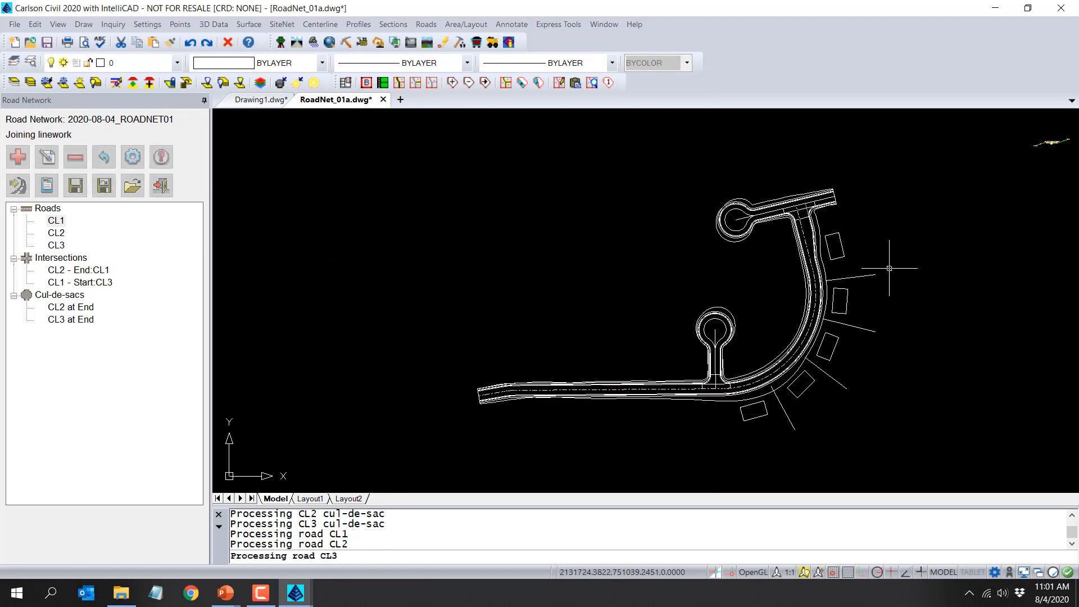
scroll(826, 223, up, 5)
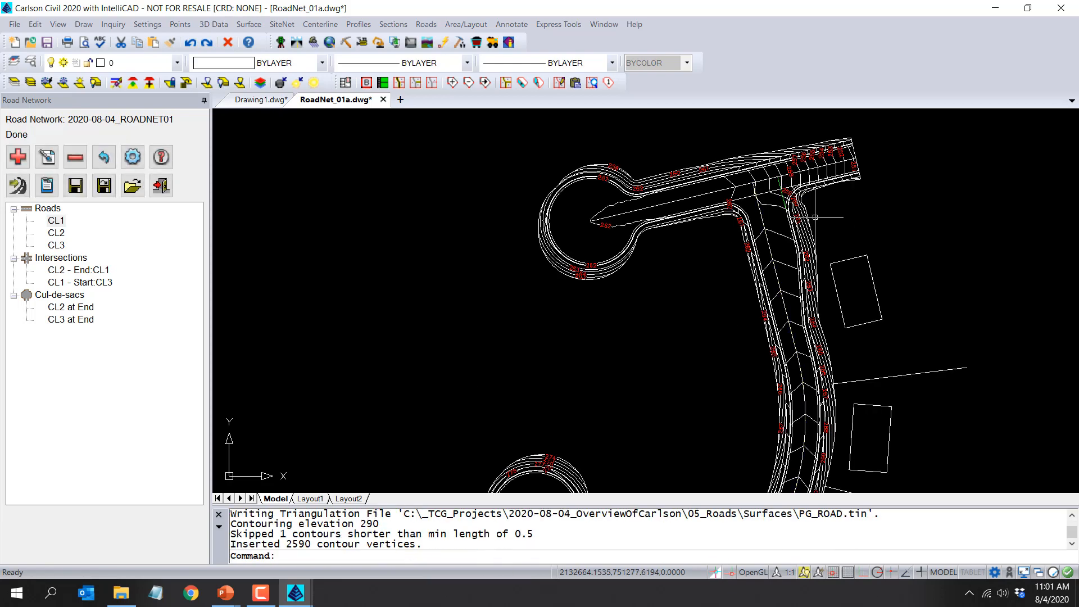
Inspect the merged surface EG_PG_MERGED.tin in the 3D surface viewer, zooming in on the widened road, and exit the viewer.
click(58, 24)
mouse_move(147, 120)
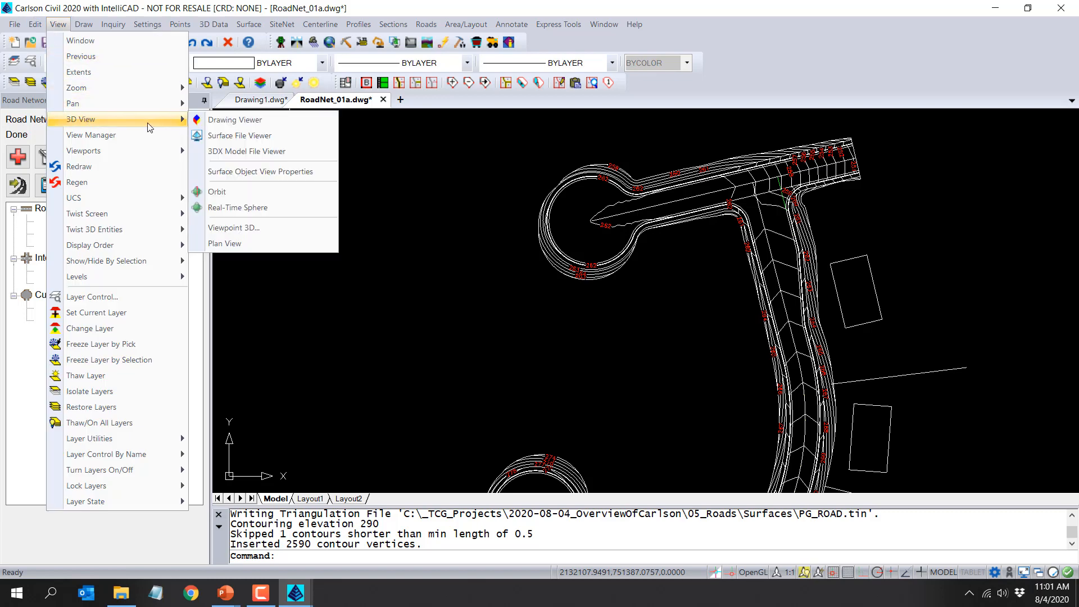
click(229, 135)
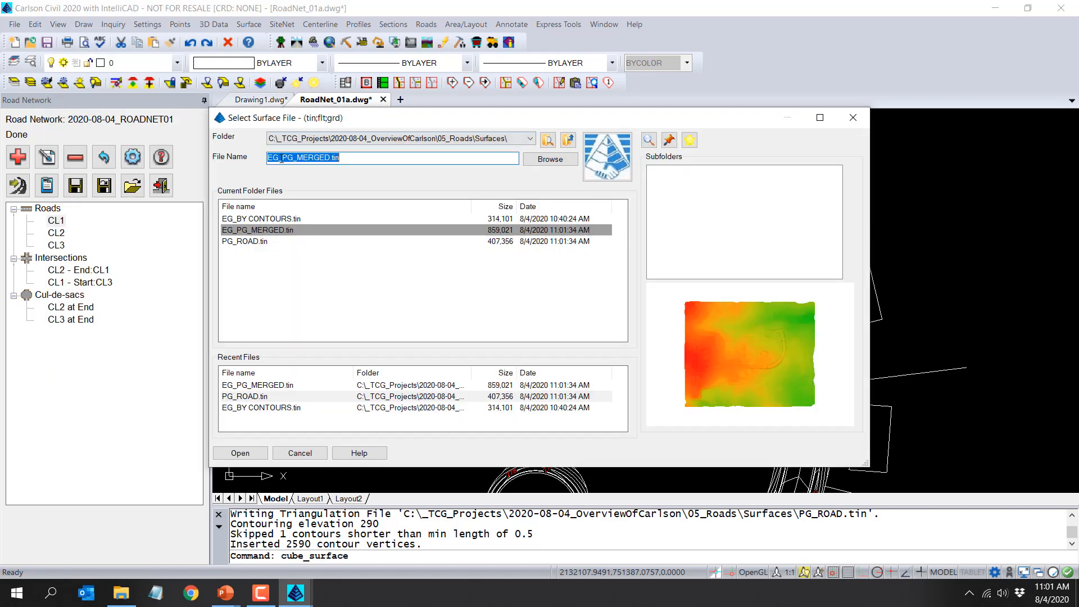
click(251, 453)
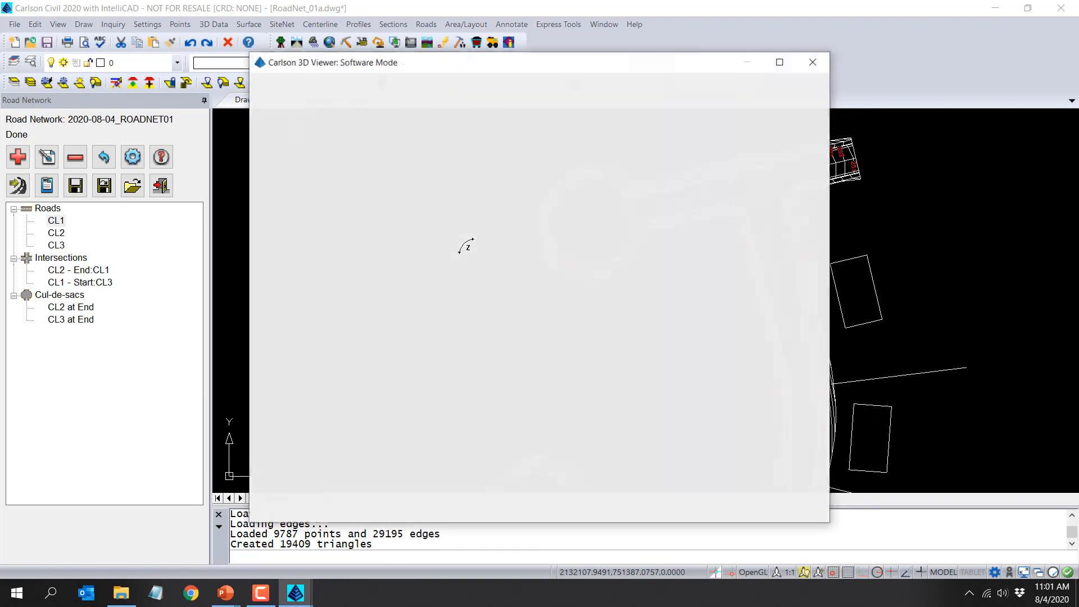
scroll(561, 188, up, 5)
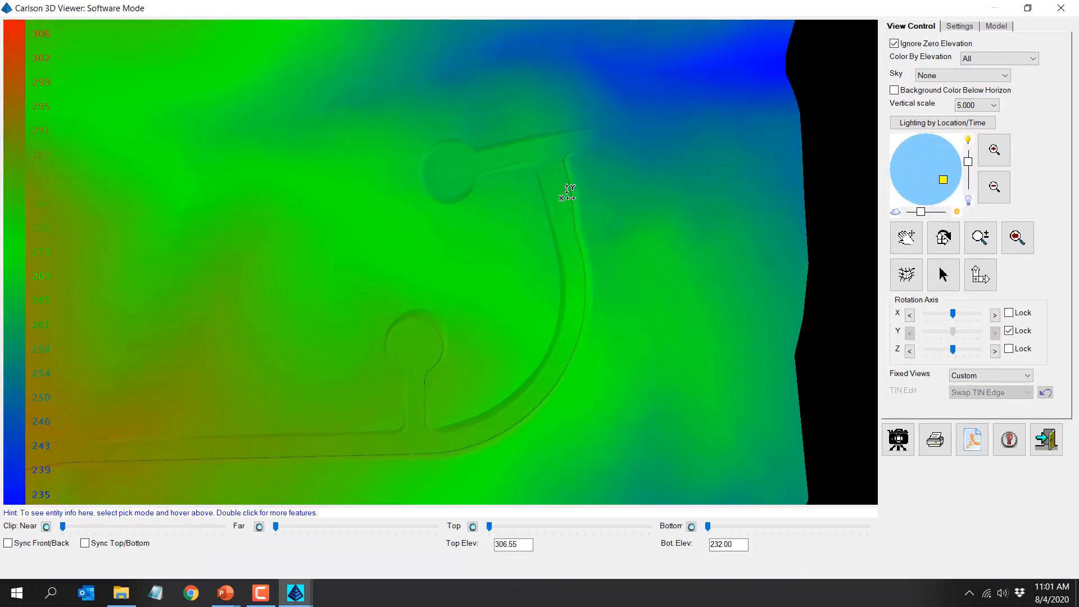
click(1046, 439)
Erase all road contours and their labels by replacing the erase layer list with layers C-TOPO-LABL and C-TOPO, selected from the drawing.
scroll(956, 383, down, 2)
mouse_move(939, 386)
middle_down()
mouse_move(764, 255)
mouse_move(688, 243)
middle_up()
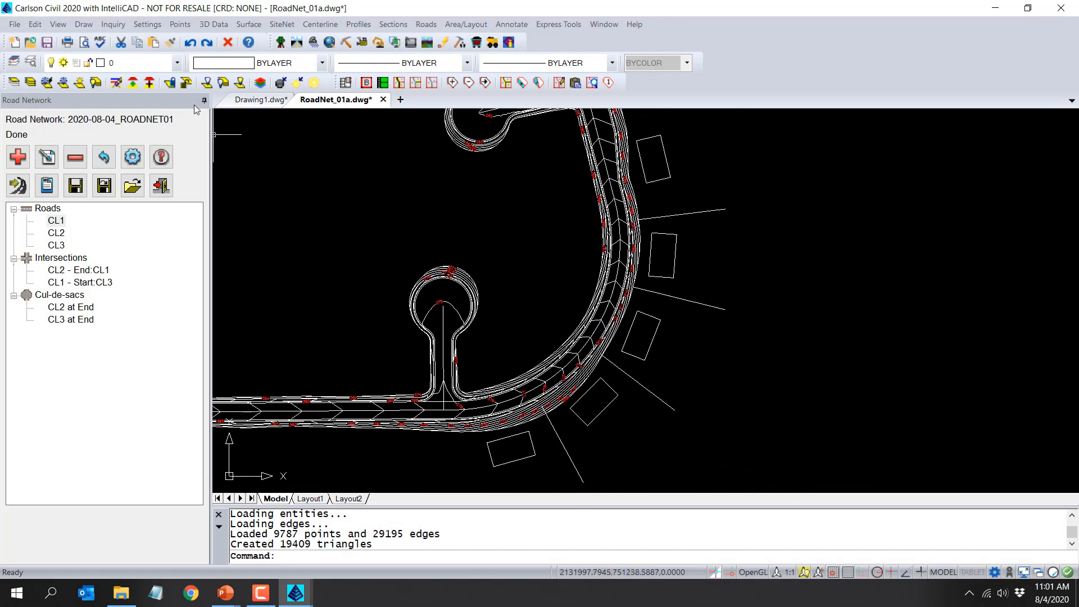
click(116, 82)
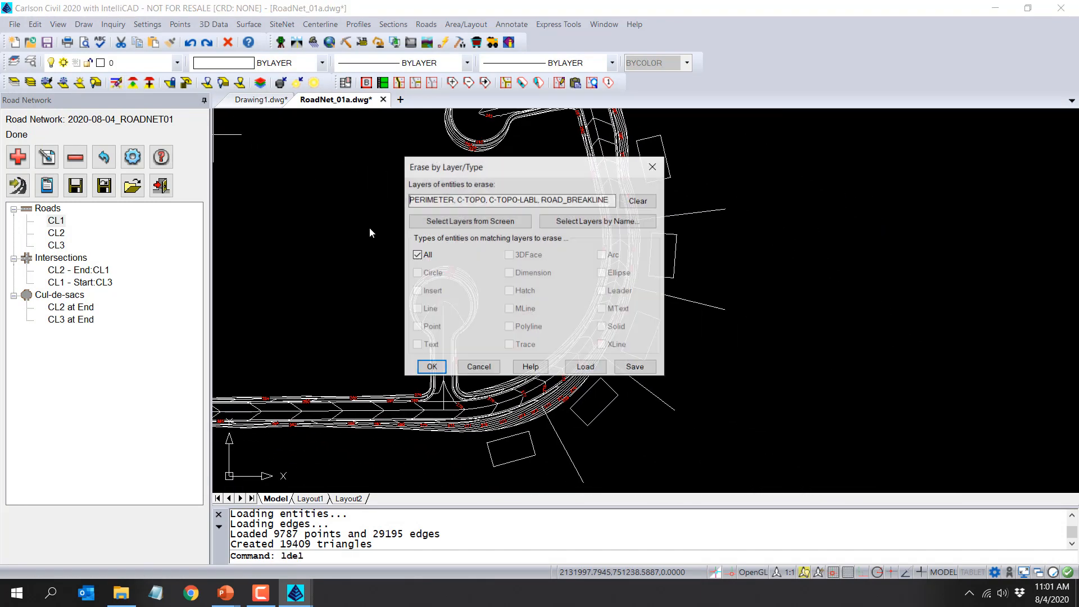
click(604, 223)
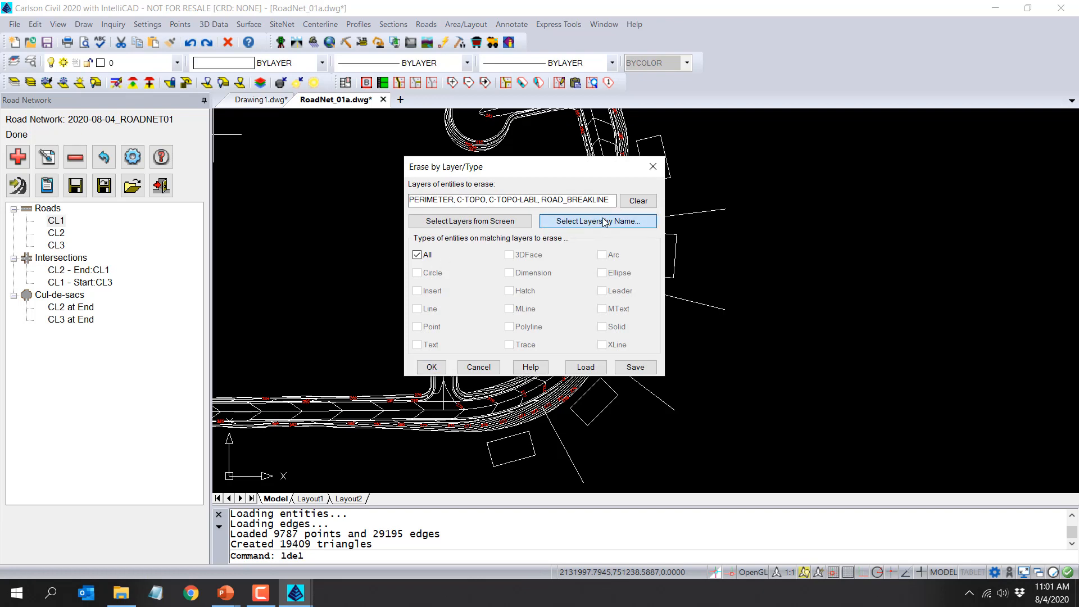
click(638, 201)
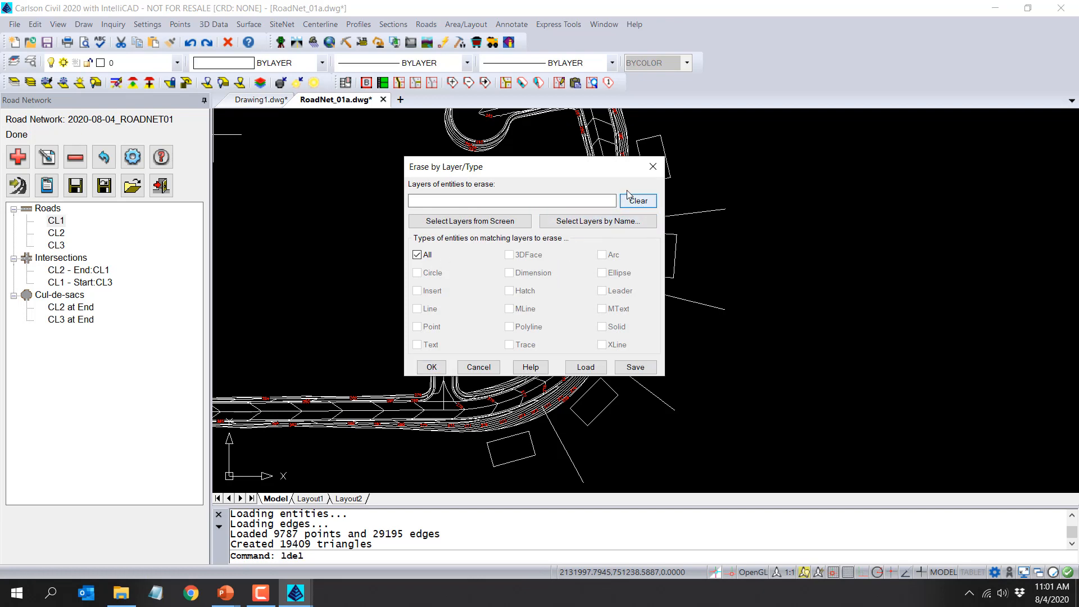
click(504, 222)
scroll(613, 160, up, 5)
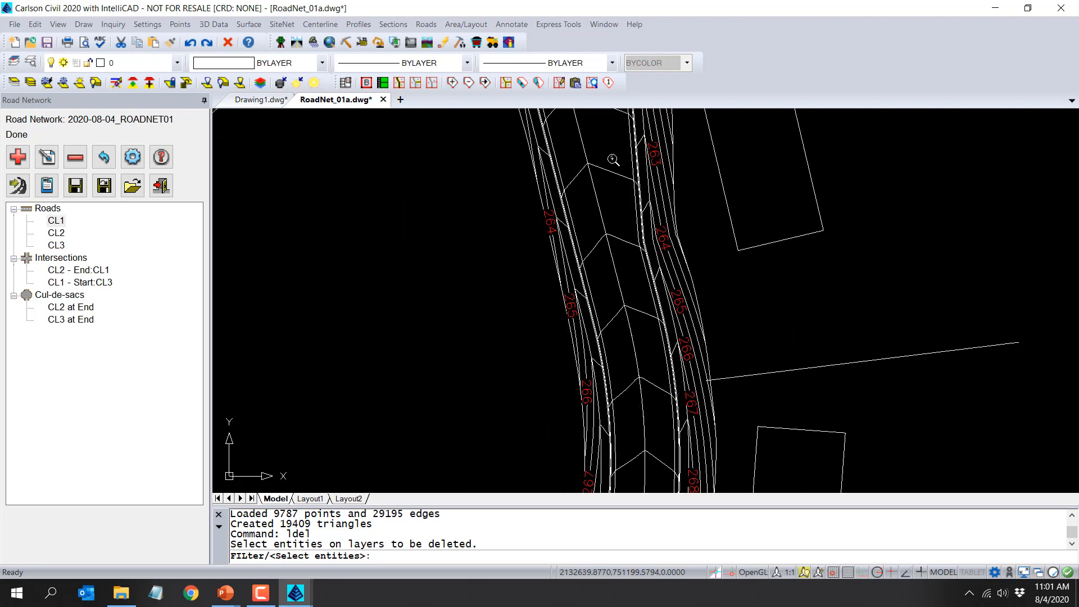
scroll(613, 160, up, 2)
click(676, 141)
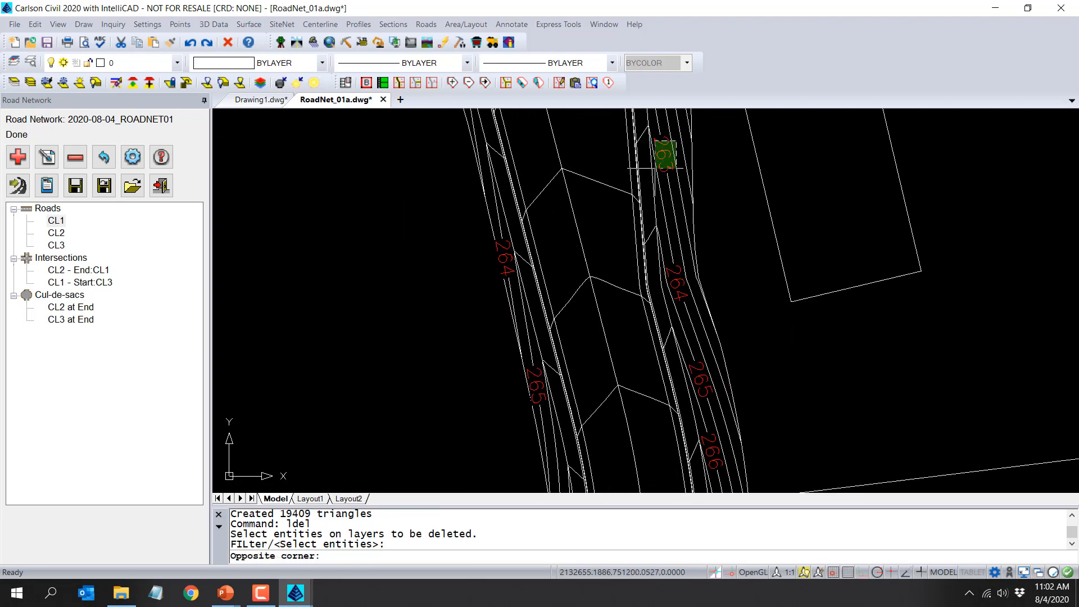
click(655, 169)
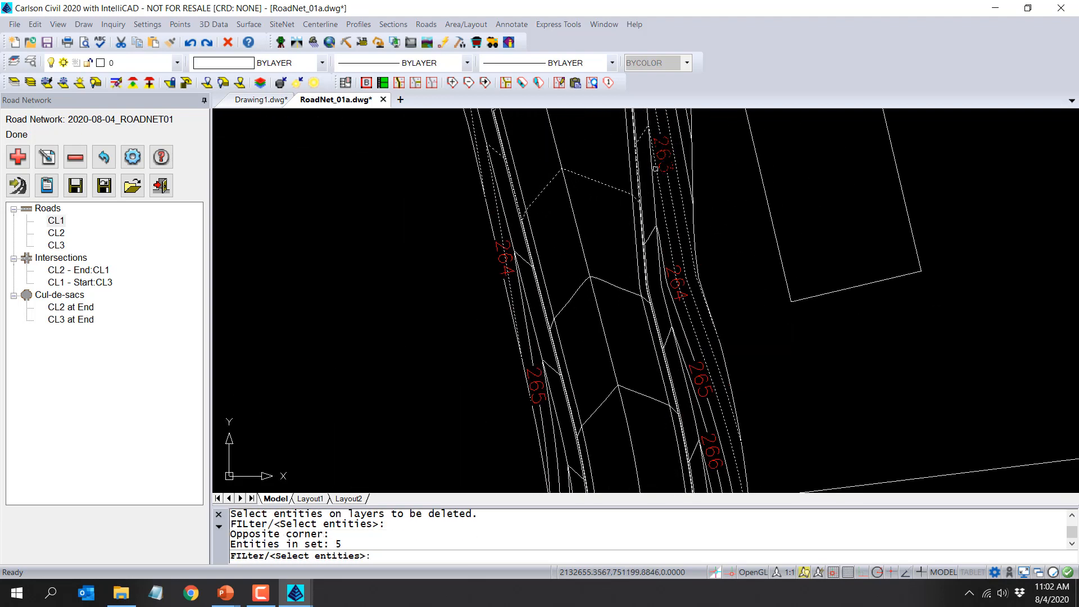
key(Return)
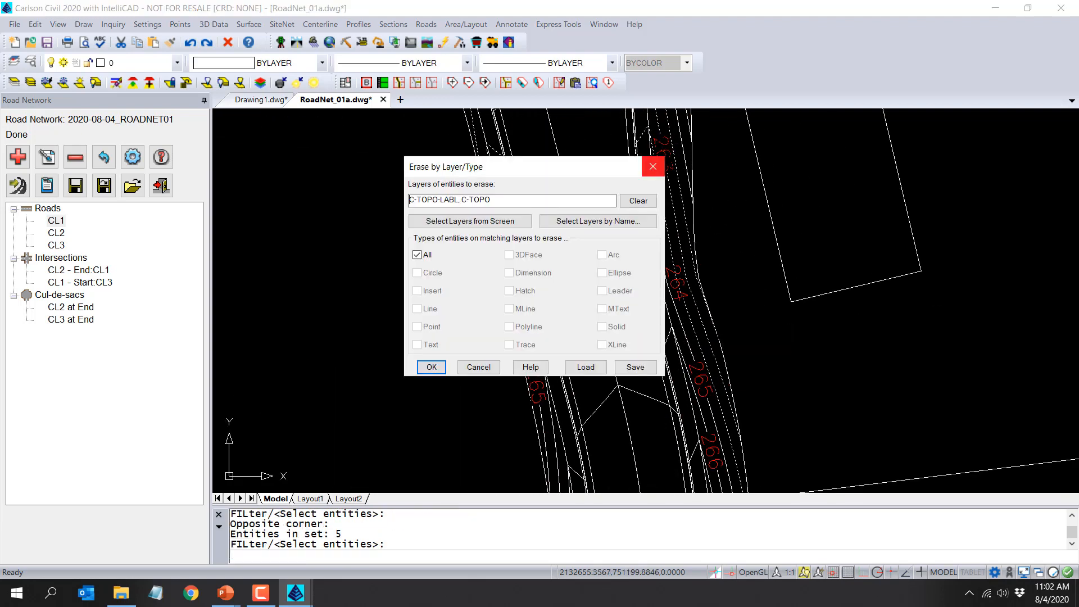
click(431, 367)
Turn on Elevate Pads and Elevate Lots in the road network's output options.
scroll(429, 288, down, 2)
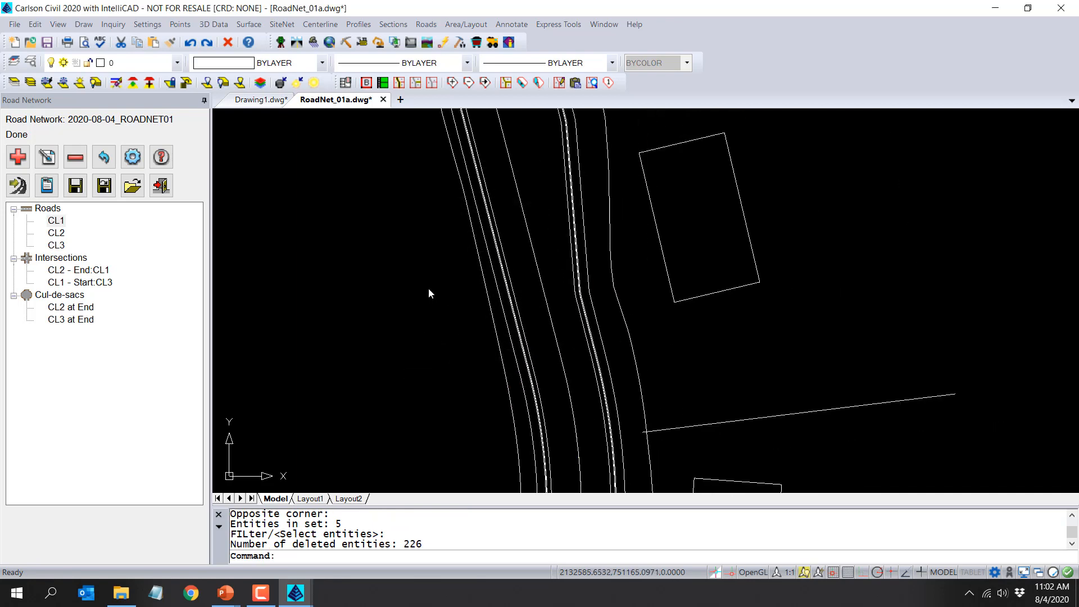
scroll(618, 348, down, 3)
scroll(614, 354, up, 5)
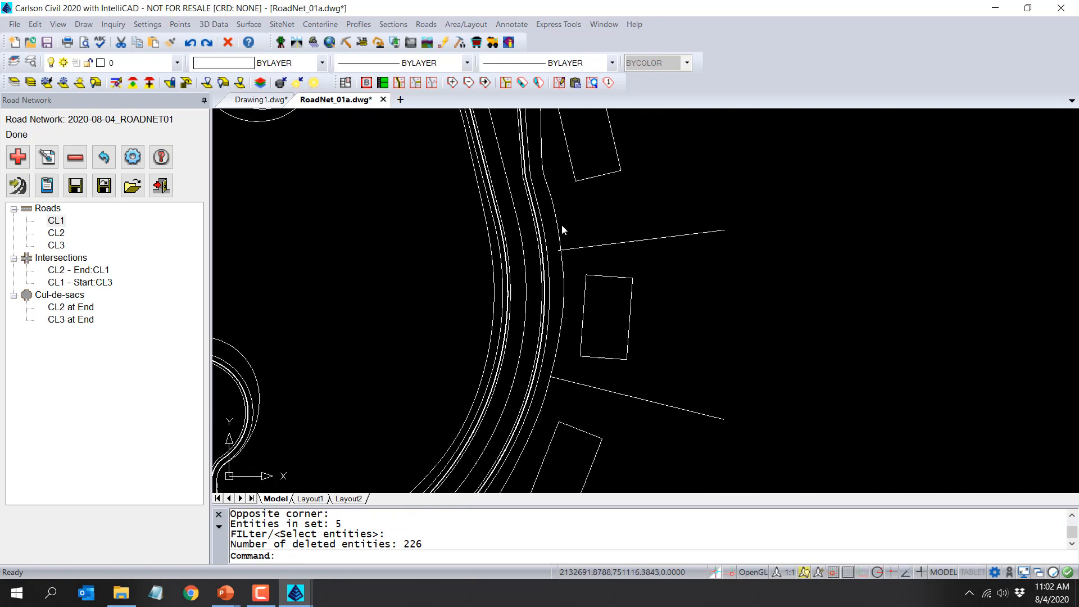
scroll(527, 211, up, 2)
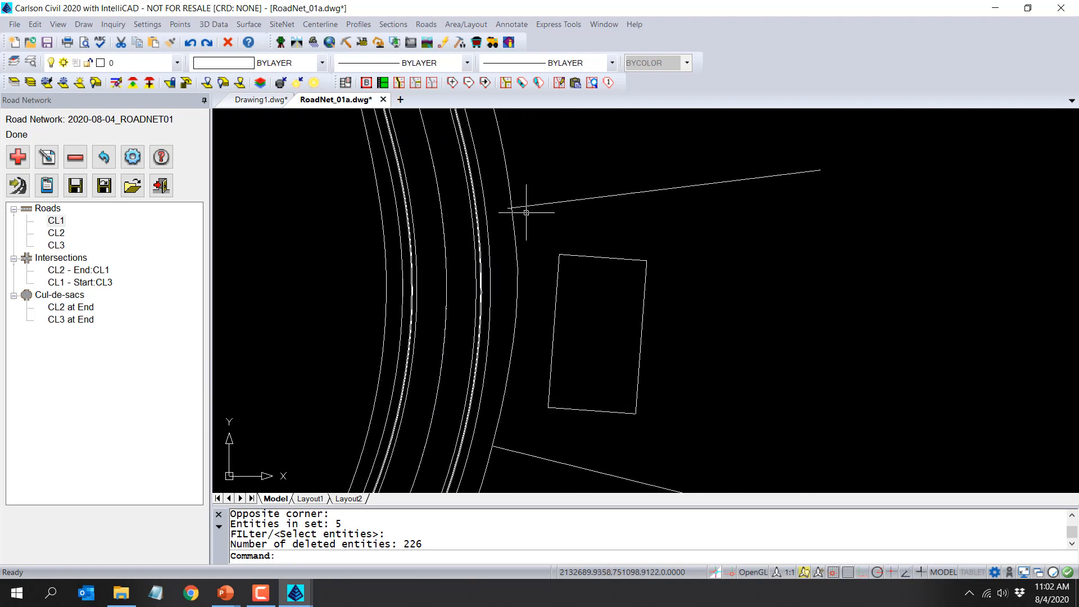
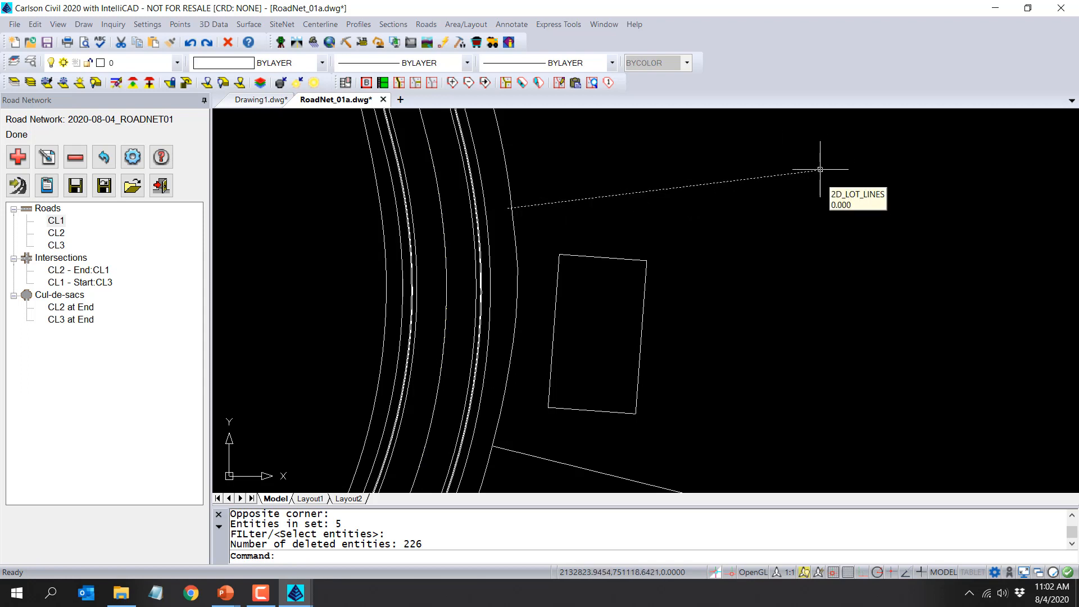
scroll(612, 265, down, 4)
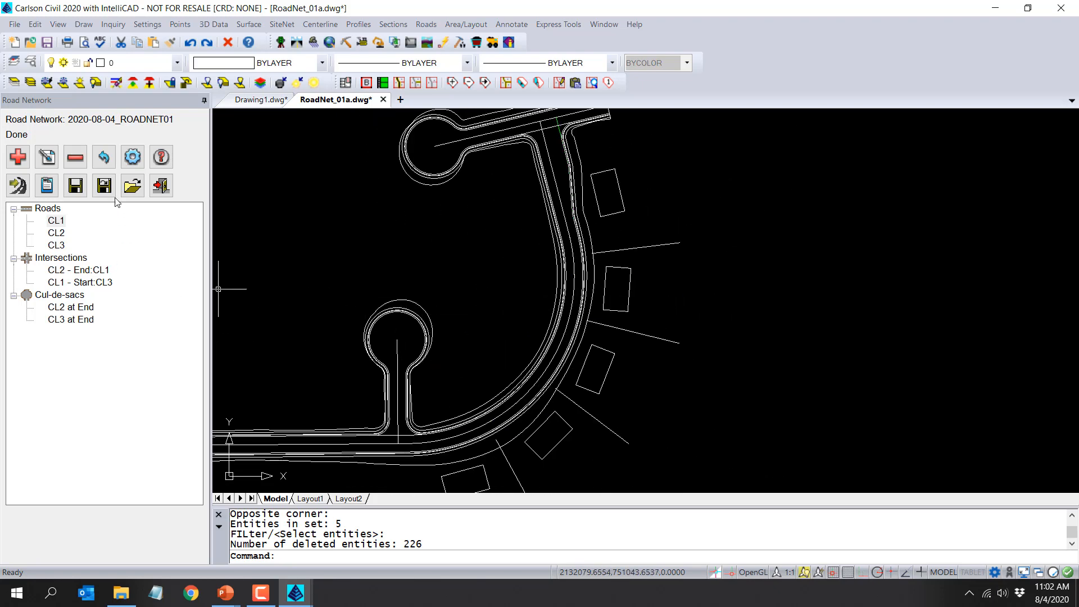
click(142, 162)
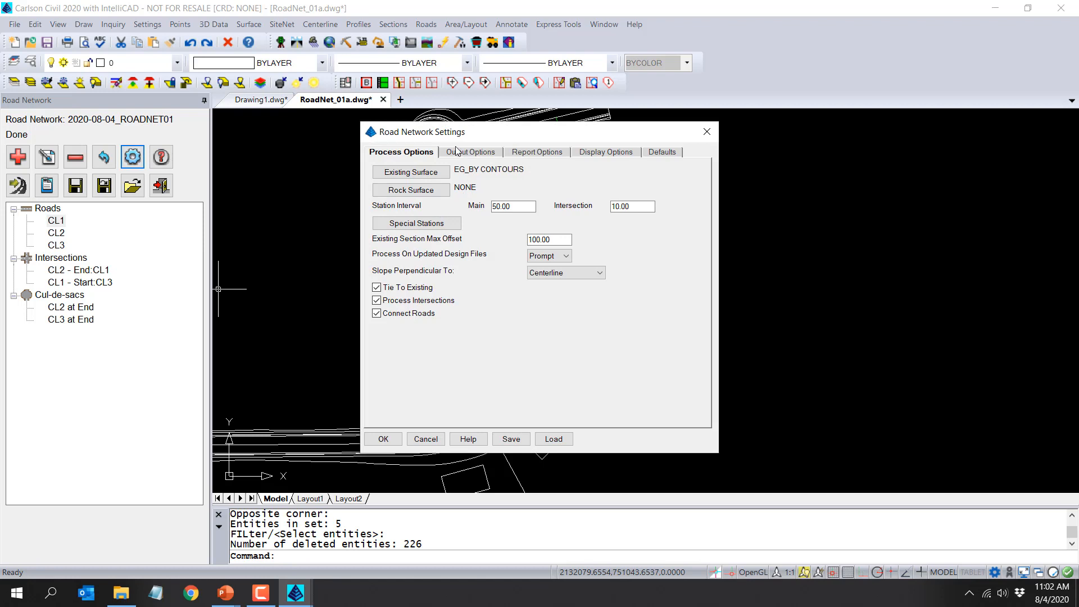
click(456, 153)
click(418, 400)
click(523, 399)
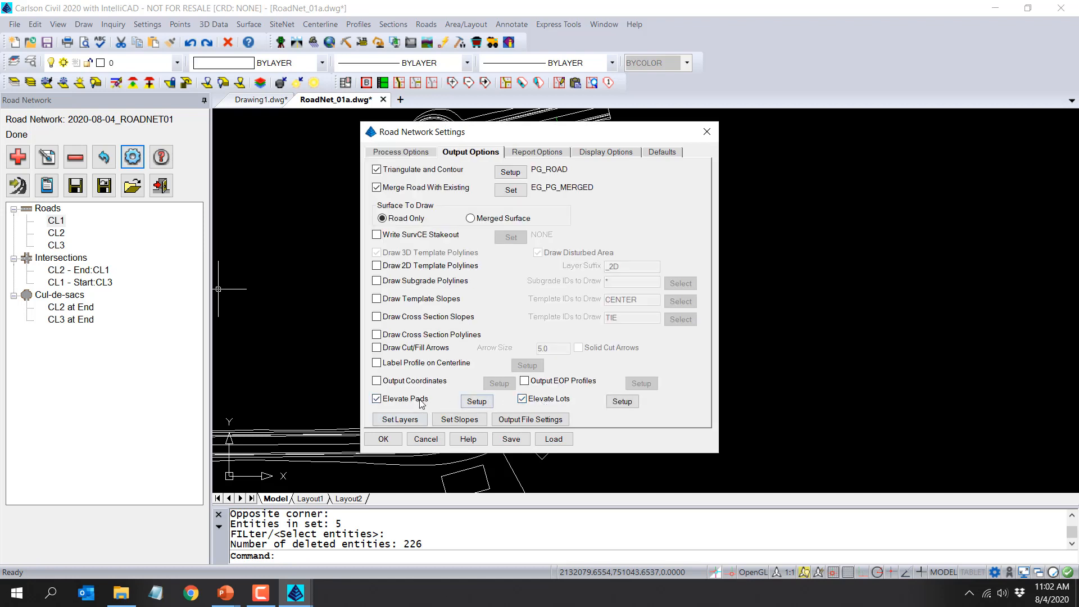
Check the pad elevation setup's reference template ID, pad layer and max offset, and accept it.
click(476, 402)
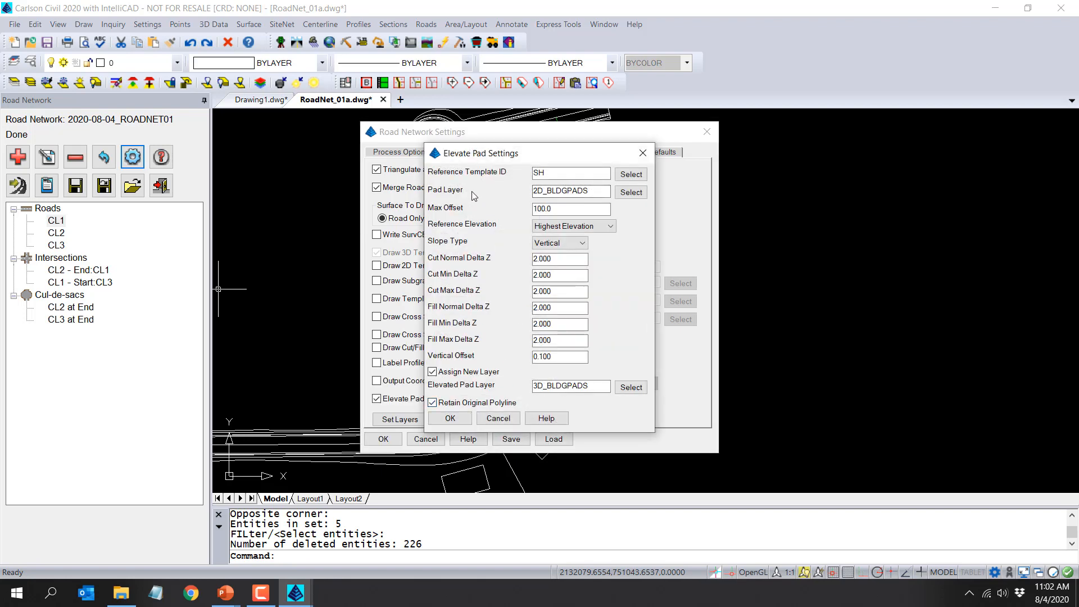
click(546, 173)
click(596, 192)
click(568, 207)
click(449, 419)
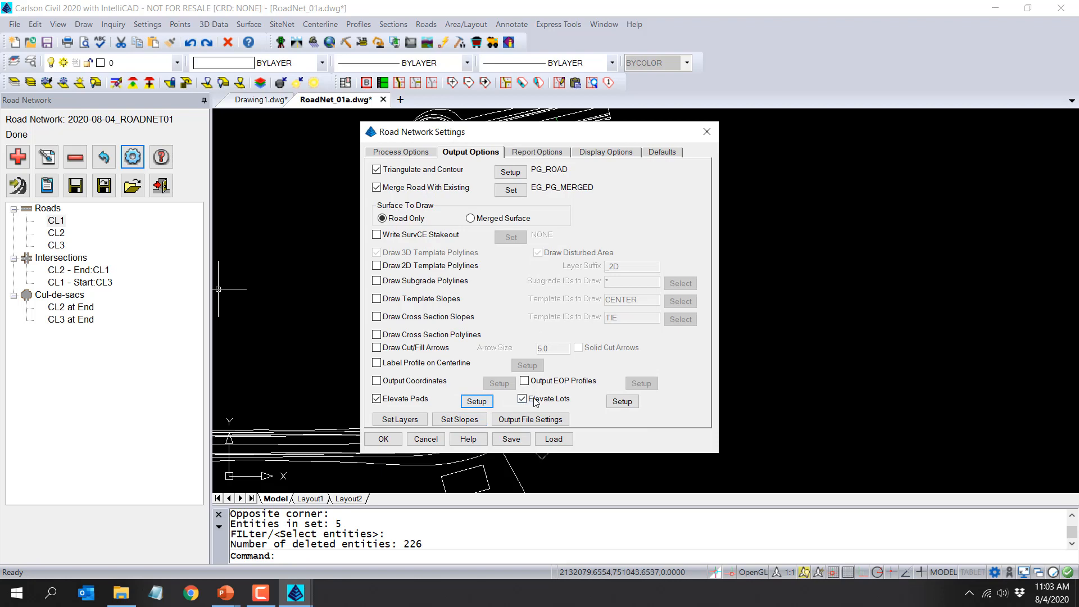
Create a new grading rules file named ROADNET01 in the 05_Roads folder for the lot elevation setup.
click(622, 401)
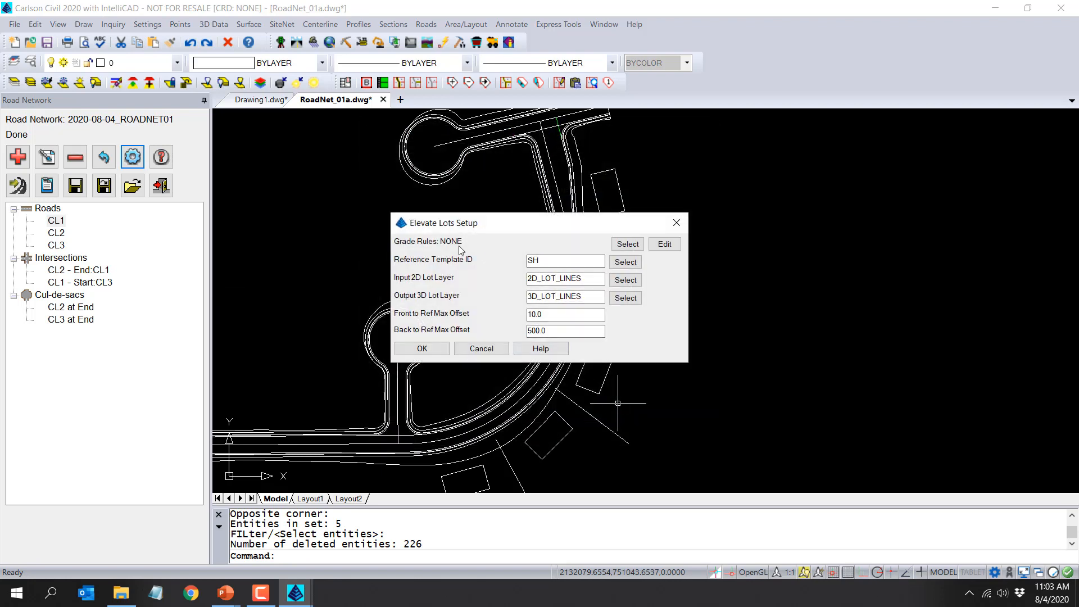
click(635, 248)
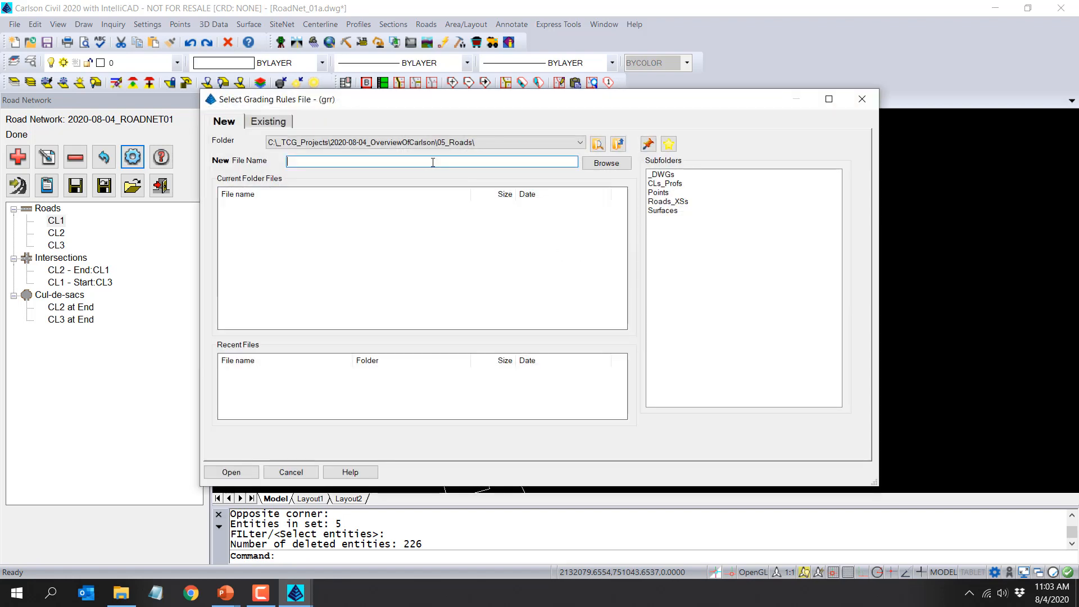
text(ROADNET01)
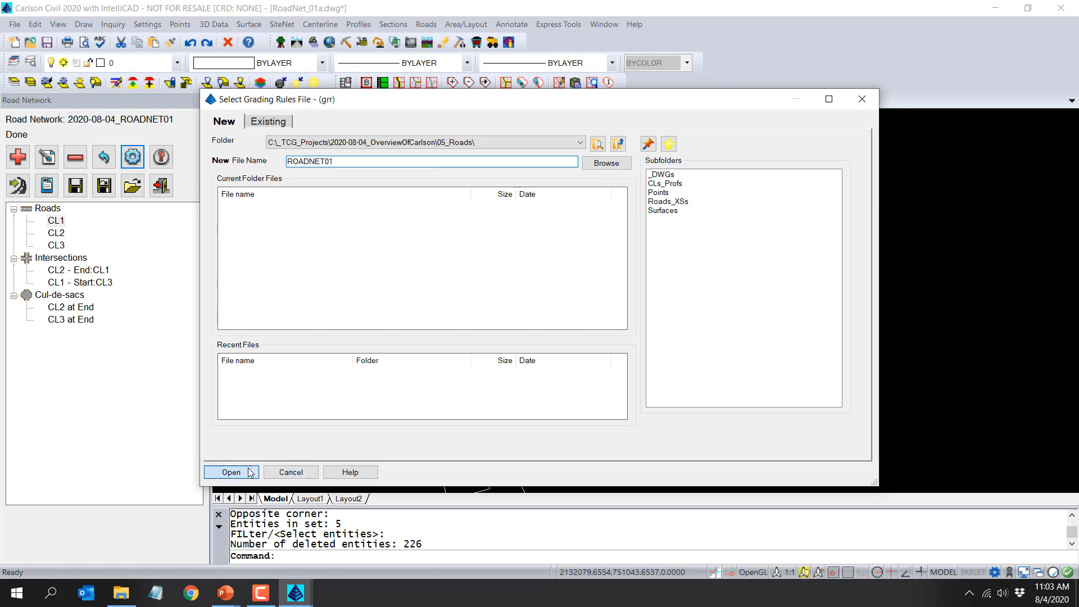
click(231, 473)
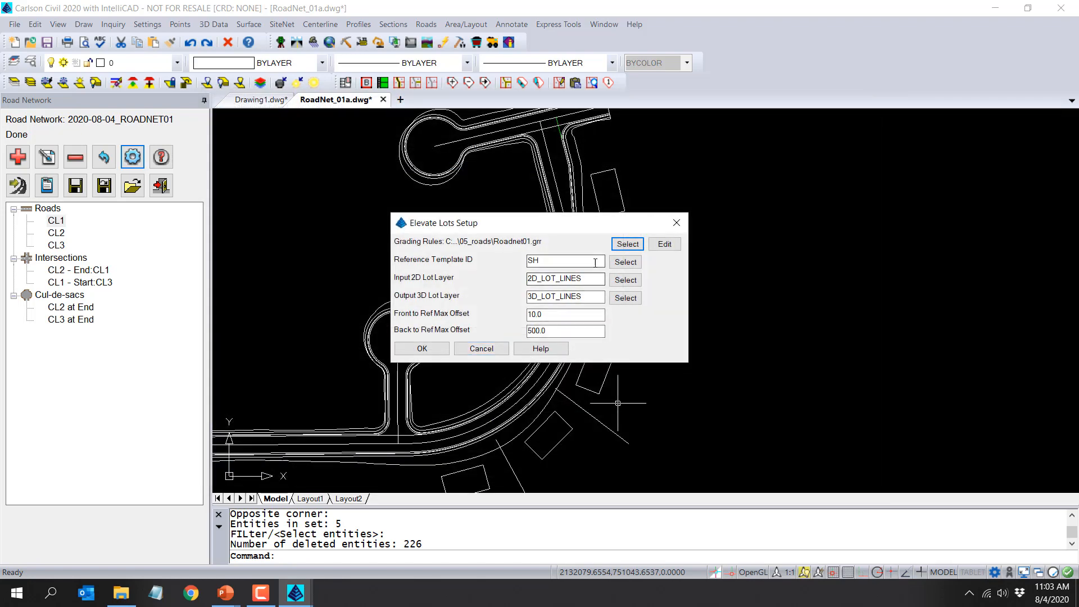
Edit the grading rules and add a cut grade rule with a distance of 30 and the Ratio slope type.
click(664, 244)
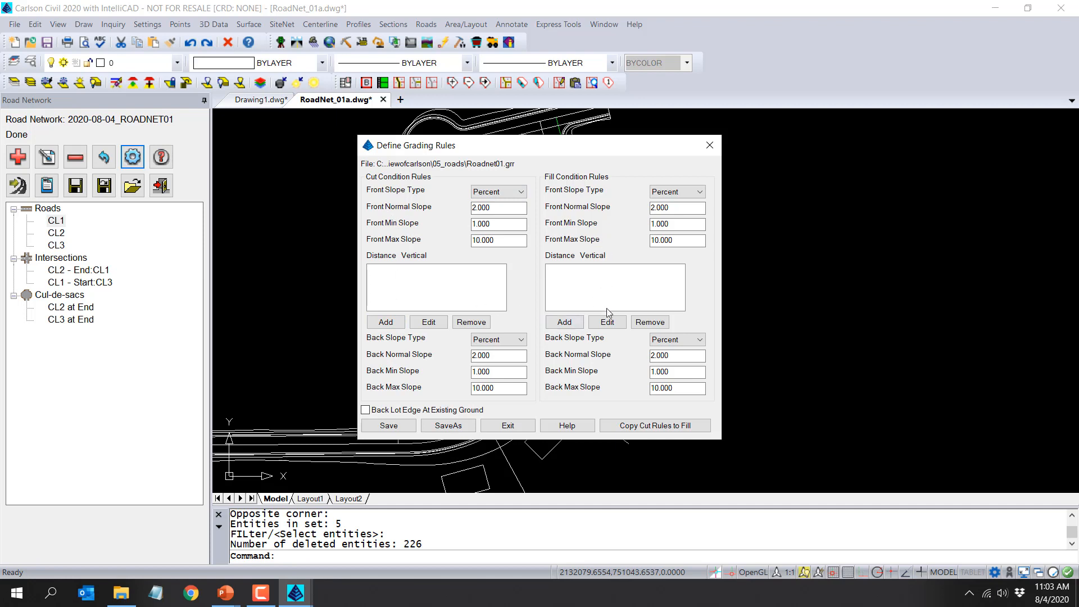
click(393, 325)
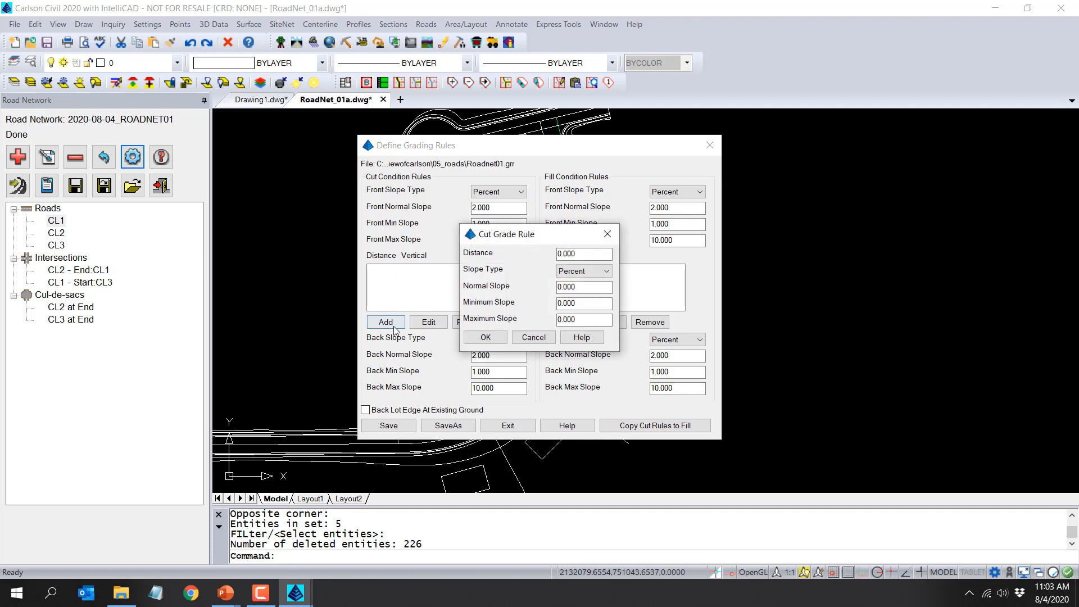
double_click(586, 254)
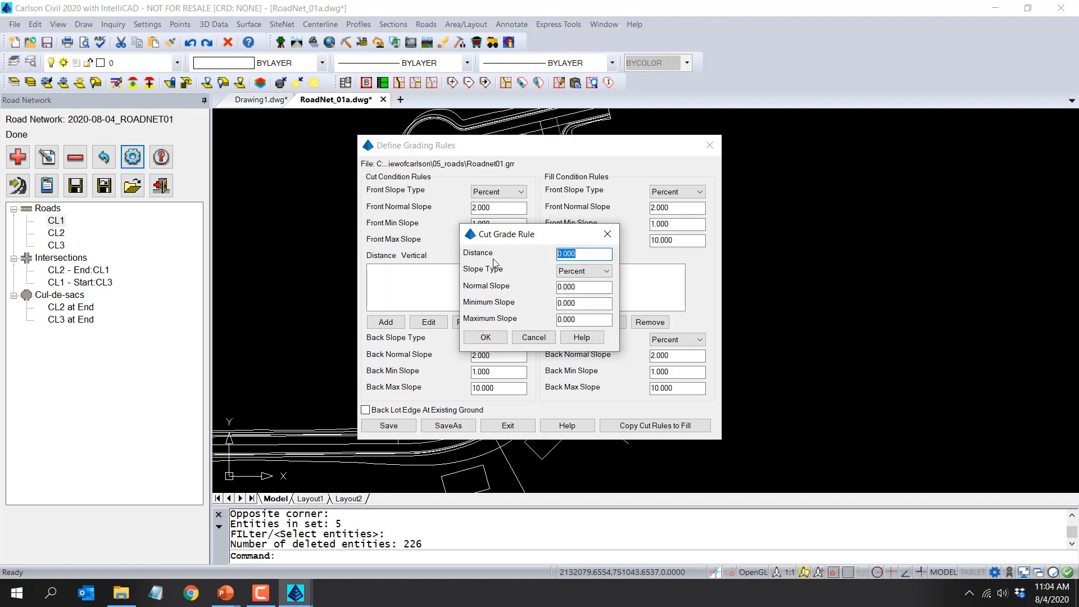
text(30)
click(574, 272)
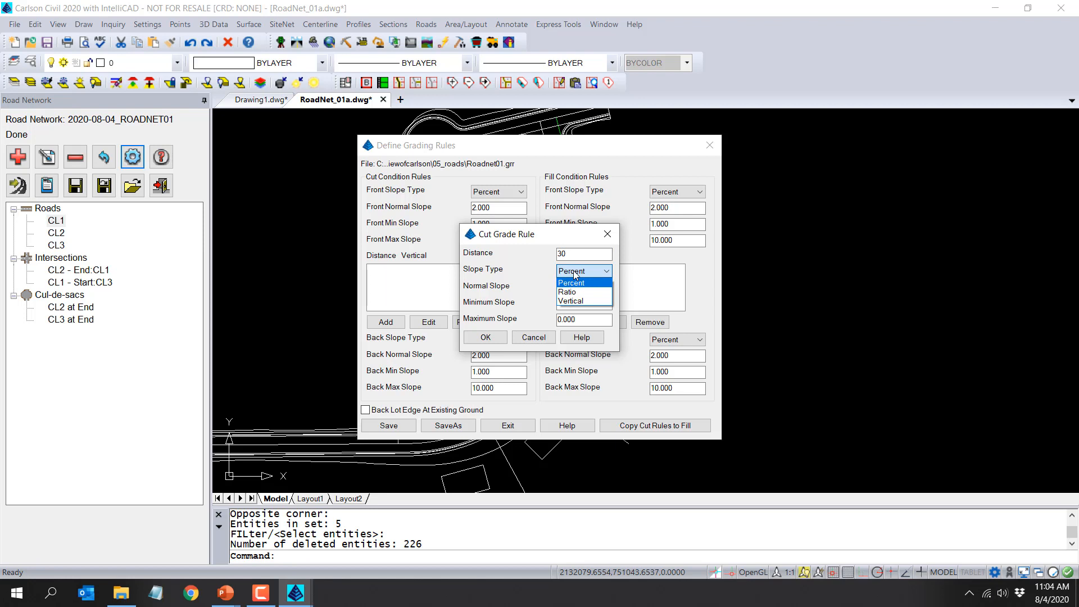
click(573, 271)
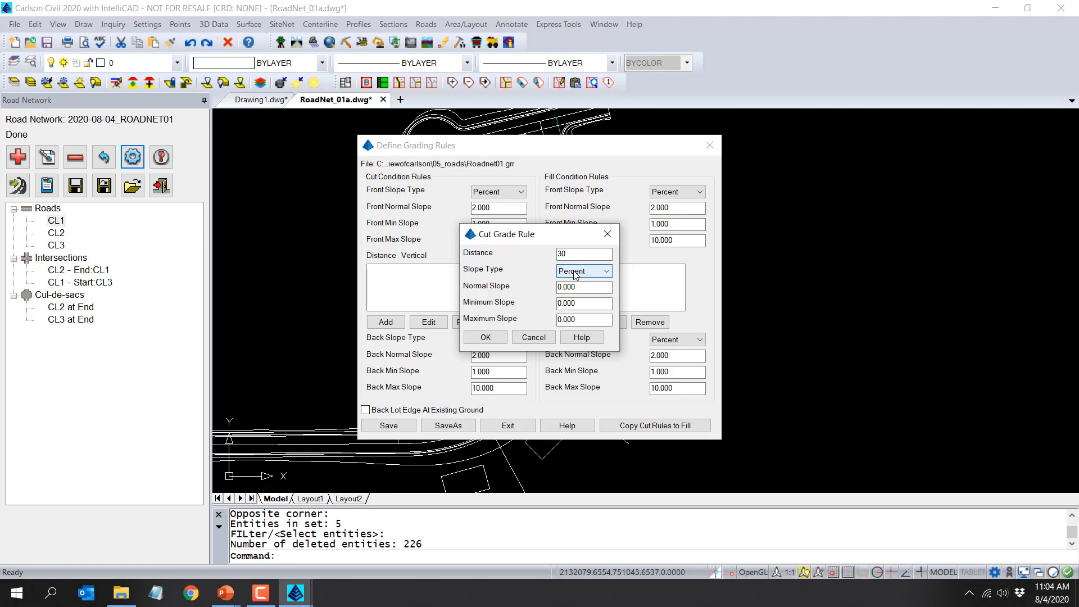
click(574, 272)
click(573, 288)
Set the cut grade rule's normal, minimum and maximum slopes to 5 and accept the rule.
key(Tab)
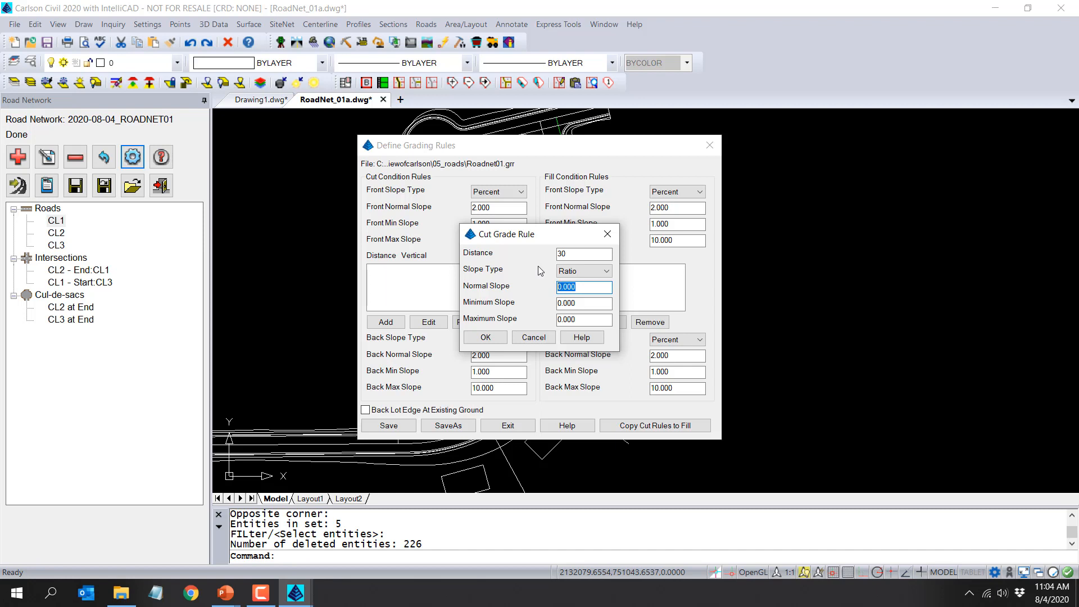
text(5)
key(Tab)
text(5)
key(Tab)
text(5)
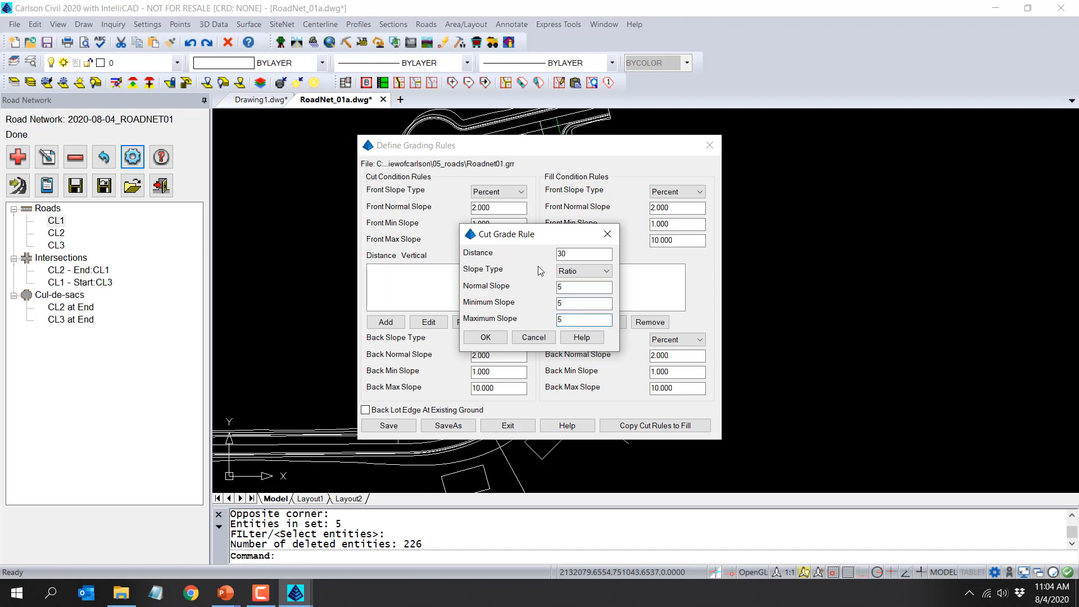
click(495, 336)
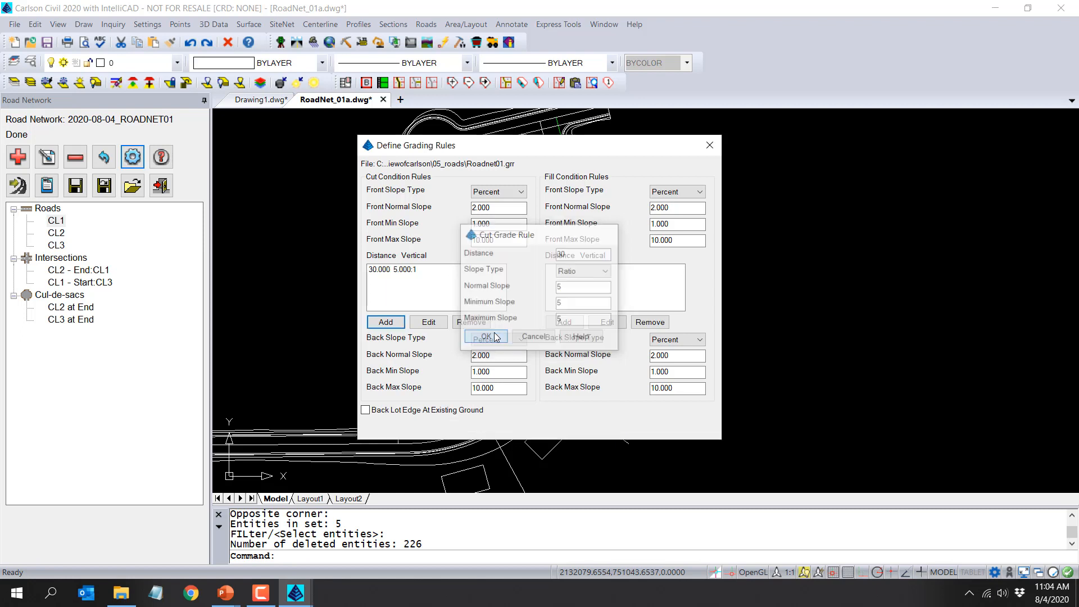
Add a second cut grade rule with a distance of 60 and the Vertical slope type, accepting the default delta Z values.
click(386, 323)
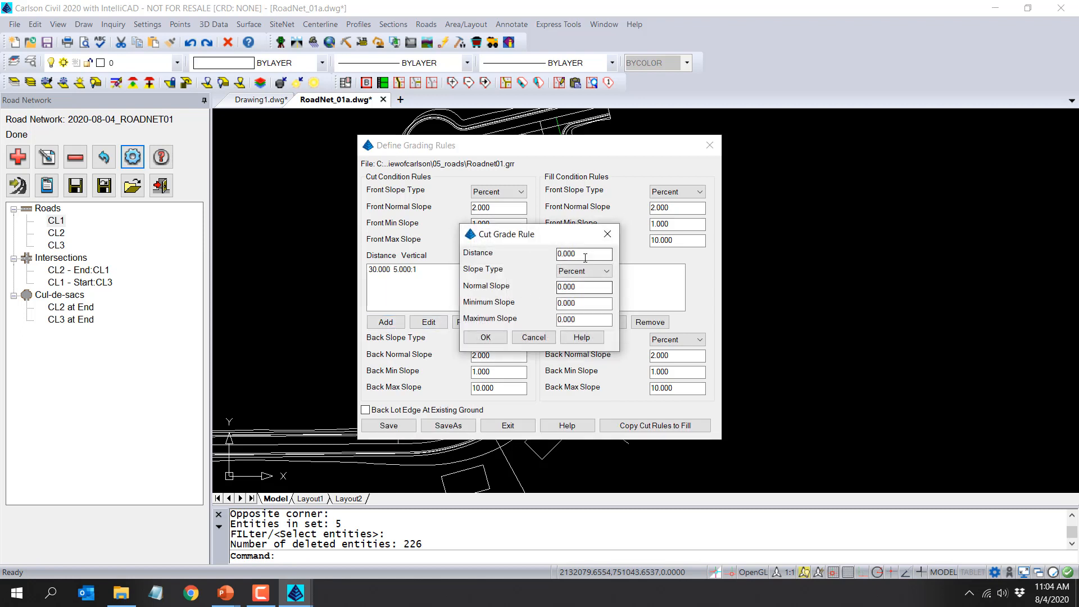
text(6)
click(590, 272)
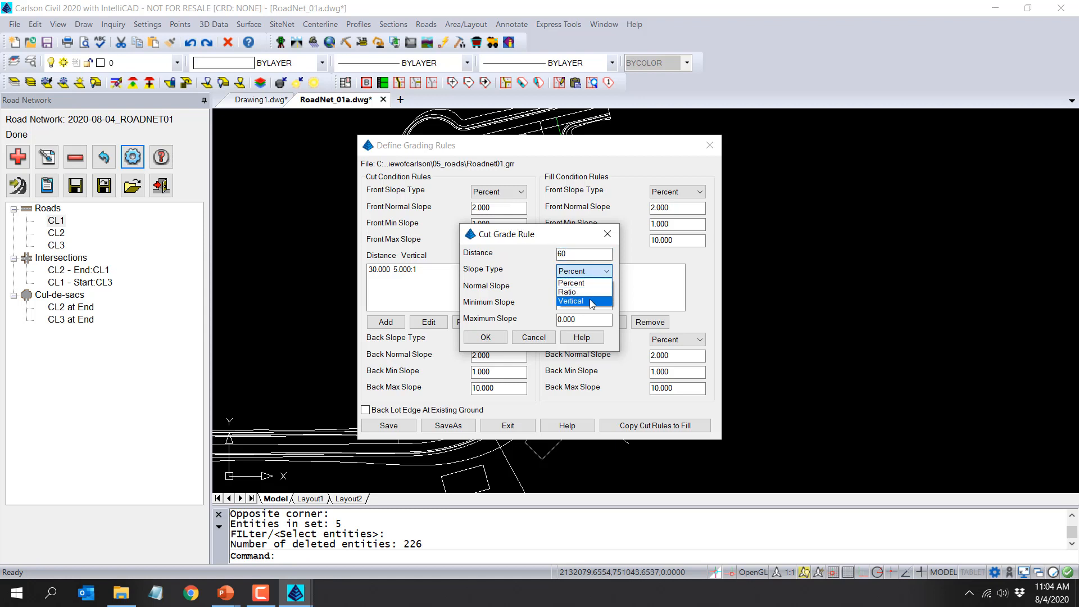
click(589, 299)
click(596, 320)
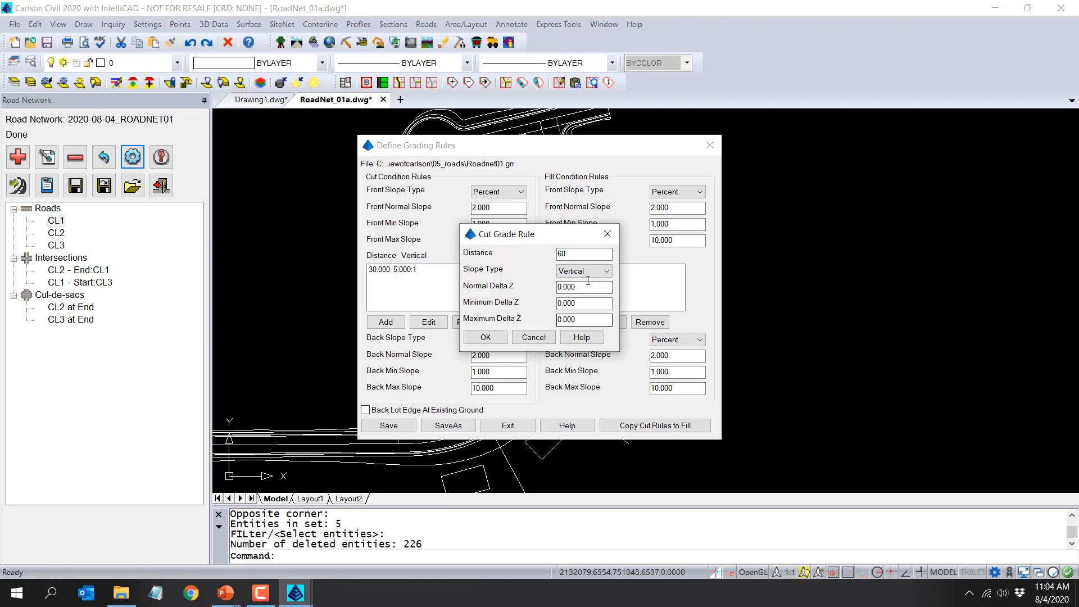
click(486, 338)
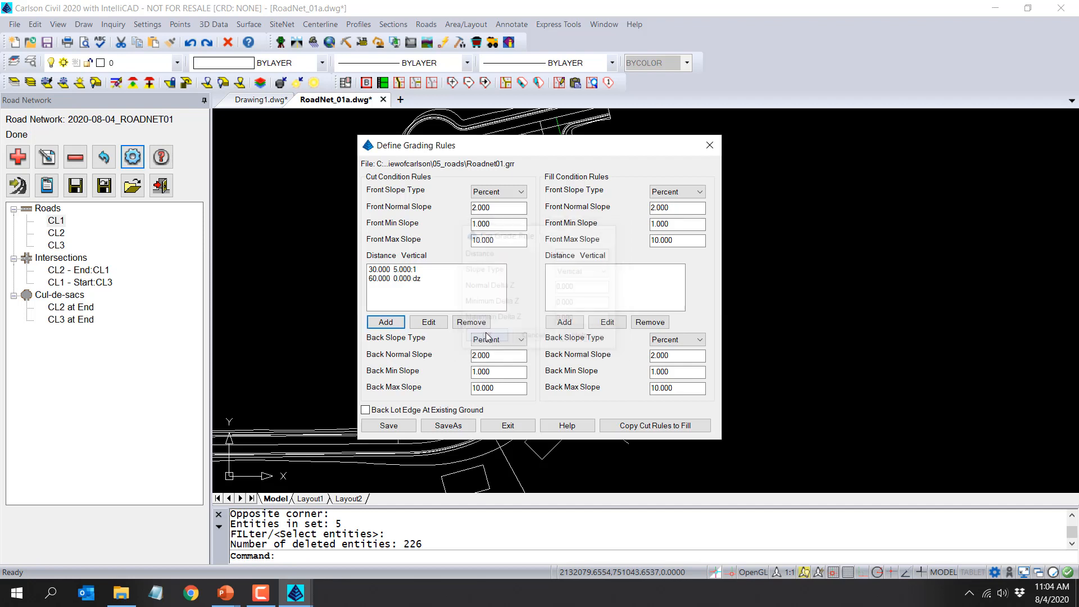
Set the back lot edge at existing ground, copy the cut rules to fill, and save and close the grading rules.
click(412, 412)
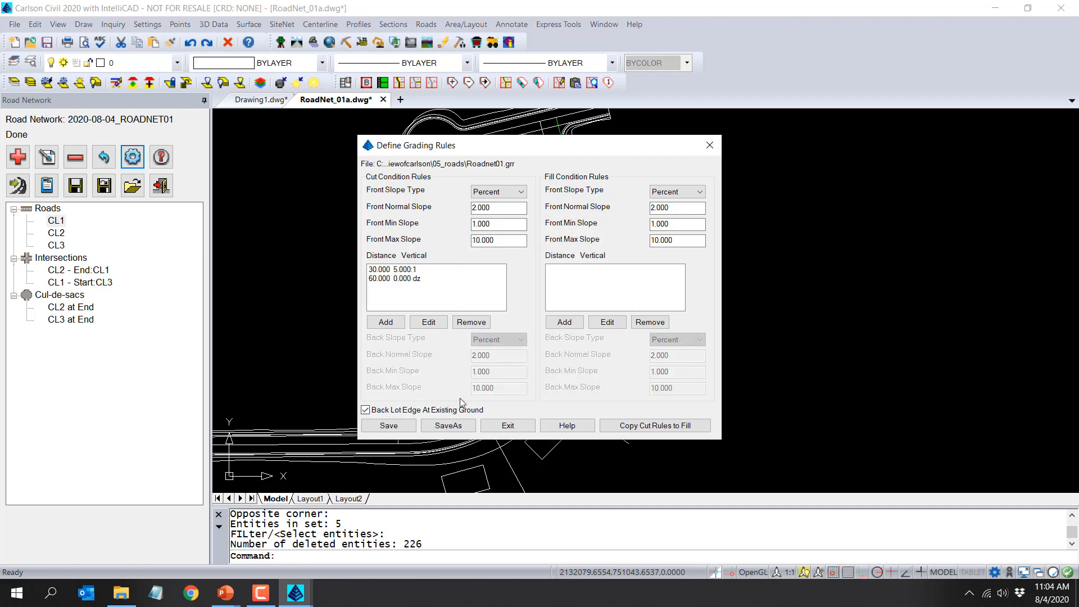
click(615, 426)
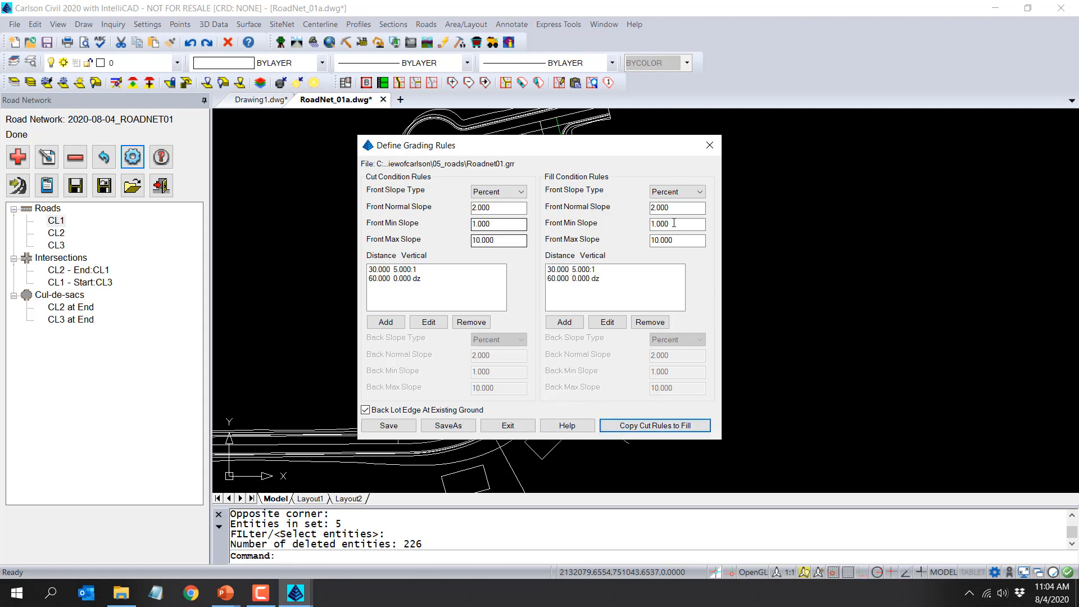
click(399, 426)
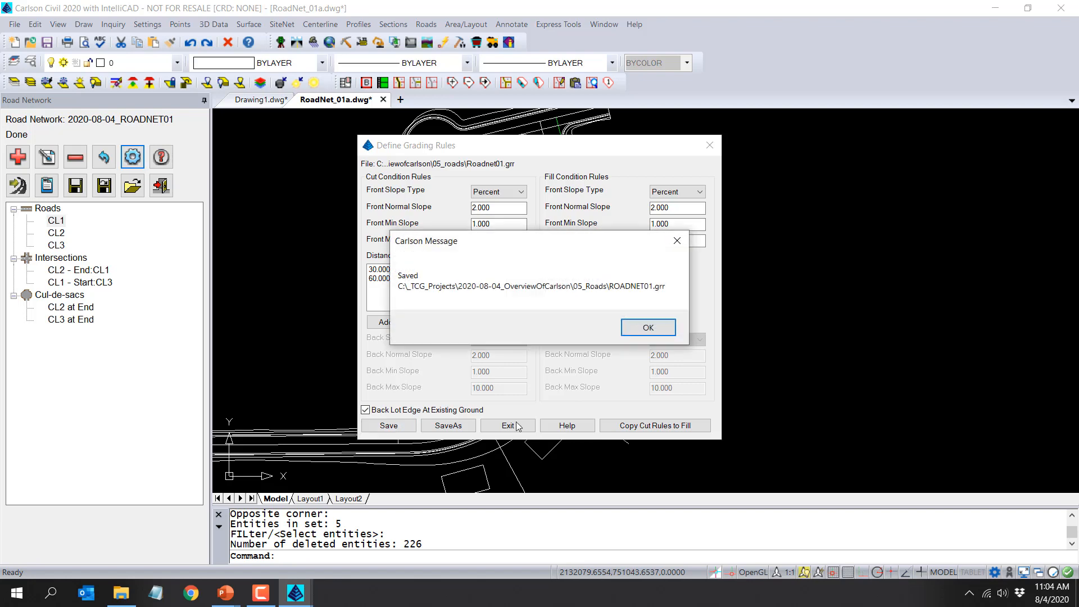
click(651, 329)
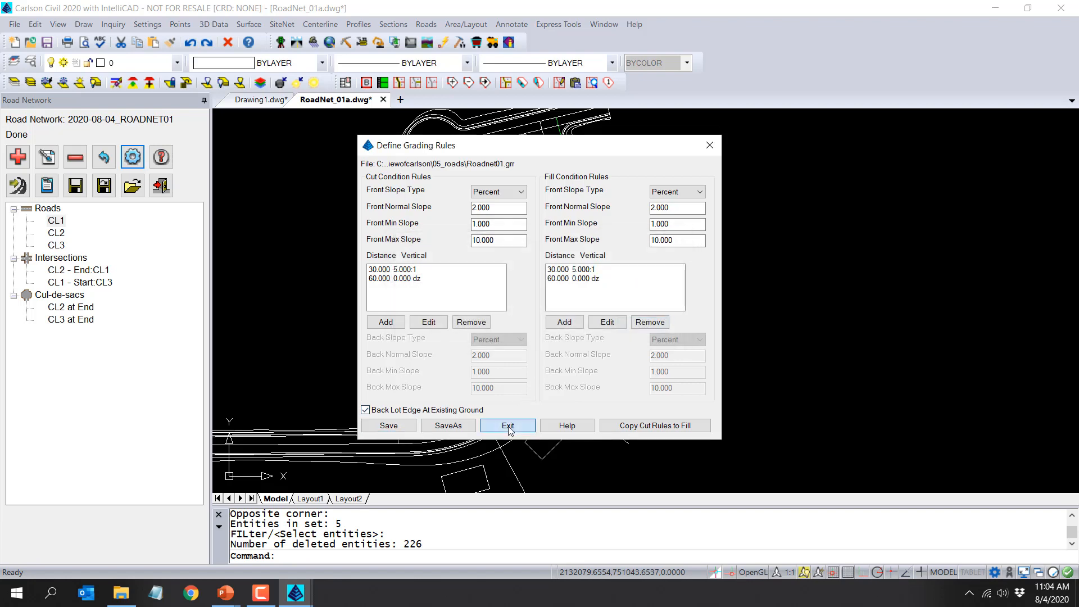
click(509, 426)
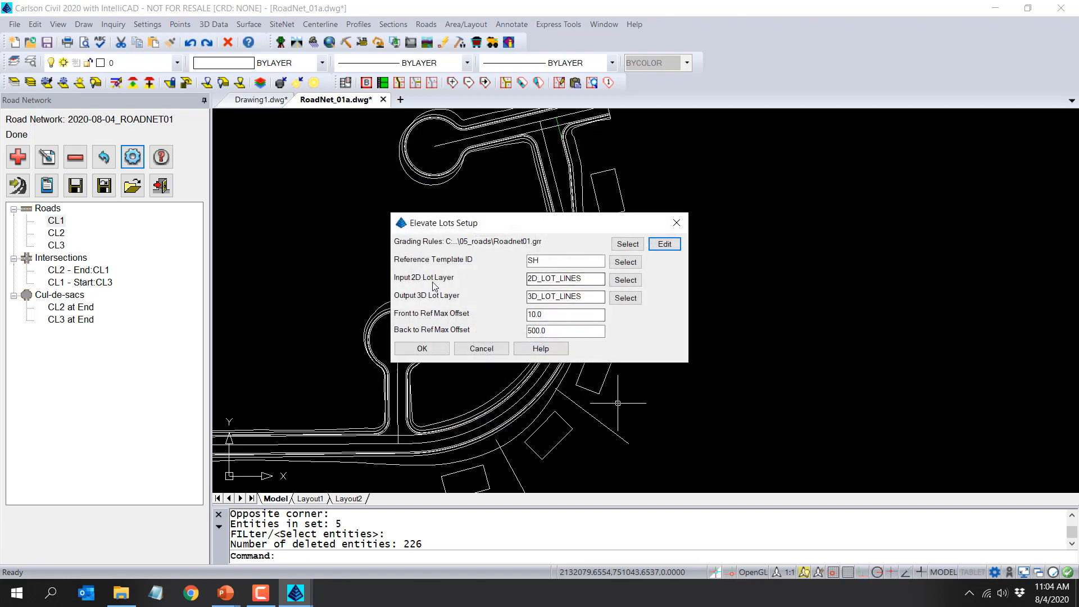
Check the lot elevation setup's reference template ID, 2D and 3D lot layers and front max offset, and accept it.
click(548, 260)
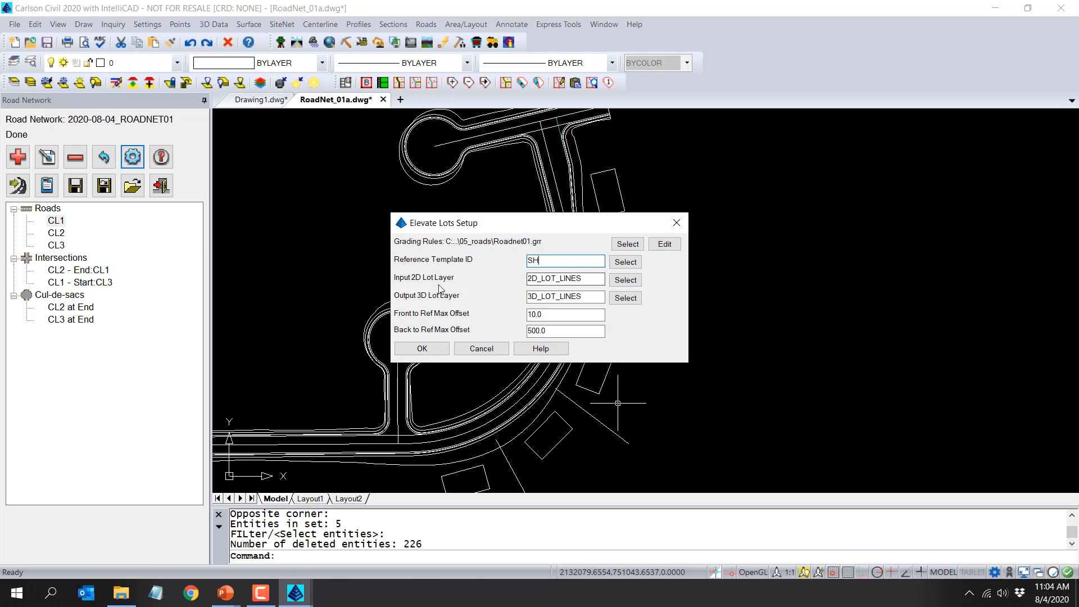
click(598, 280)
click(594, 298)
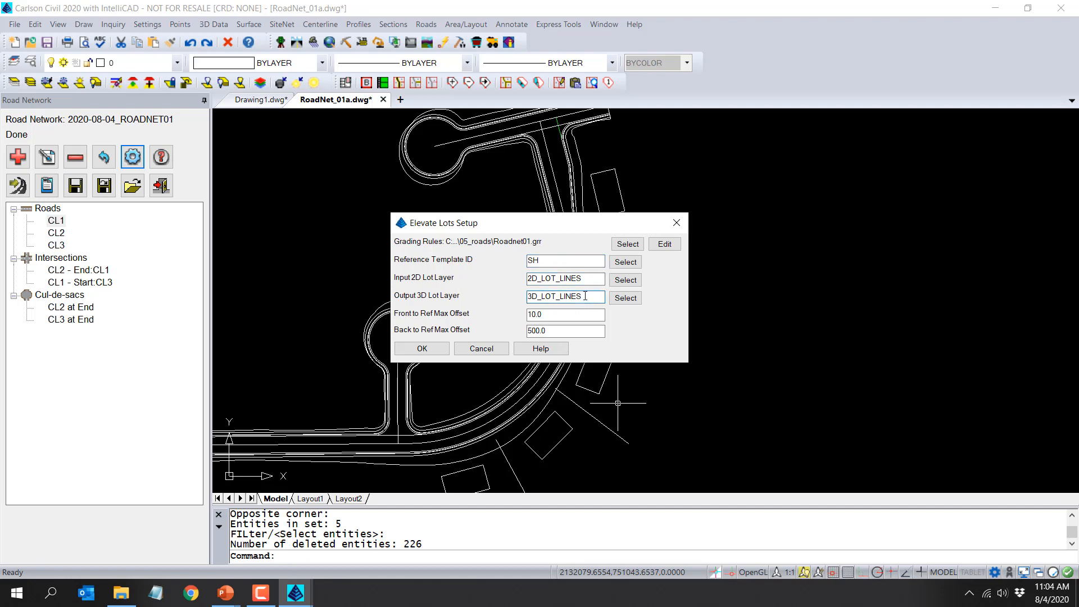
click(559, 315)
click(438, 354)
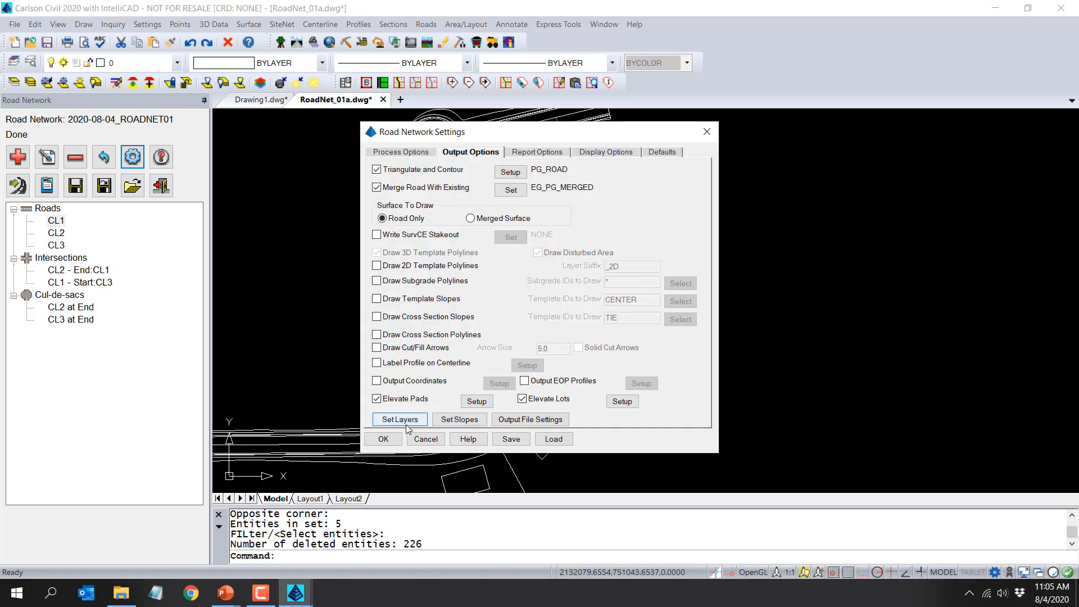
Accept the road network settings and reprocess the road network with pad and lot elevation enabled.
click(401, 439)
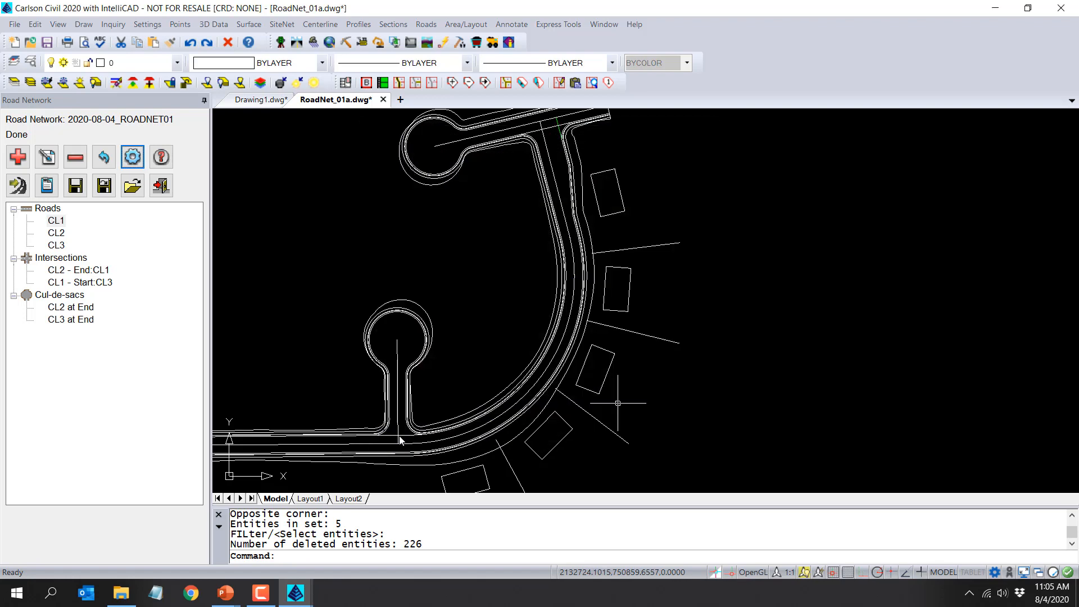
click(76, 185)
click(47, 186)
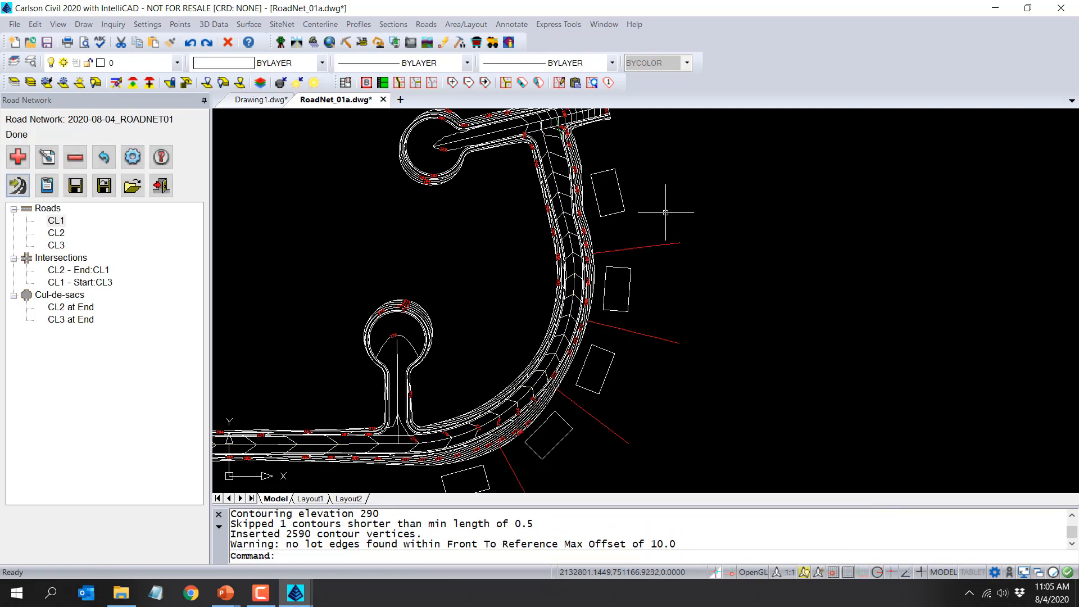
Label the slope percent on three segments of the lot line between the two northernmost building pads with Label Polyline Segment.
mouse_move(622, 197)
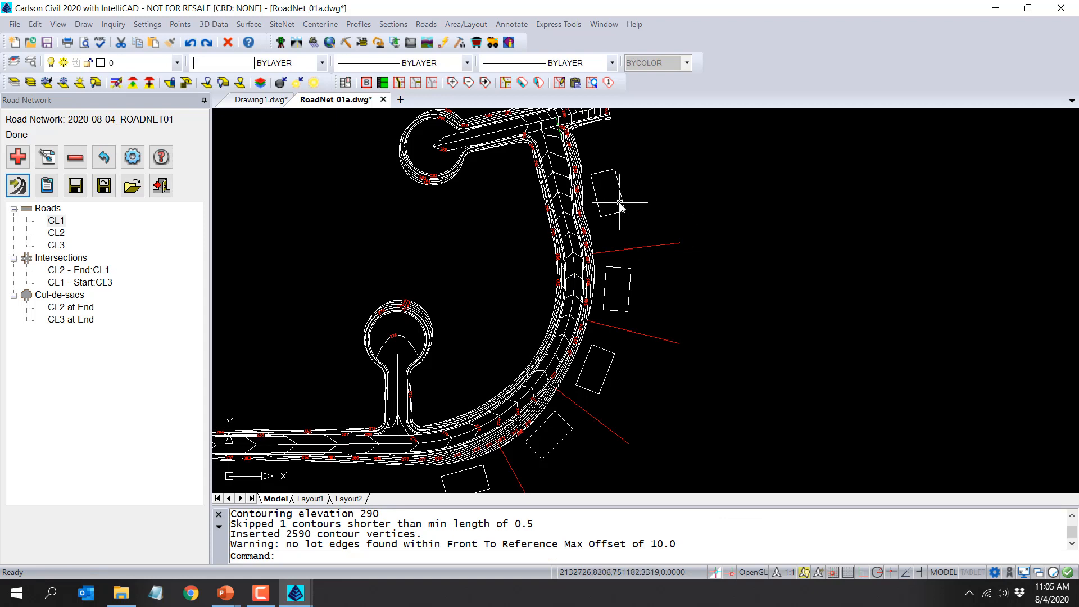
mouse_move(619, 254)
scroll(620, 254, up, 4)
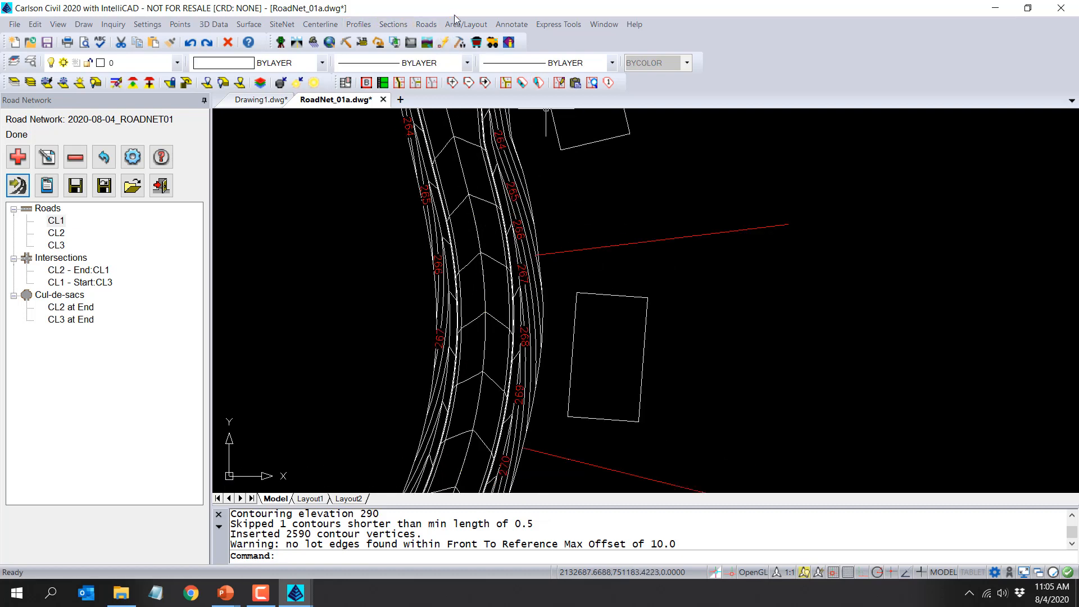
click(506, 26)
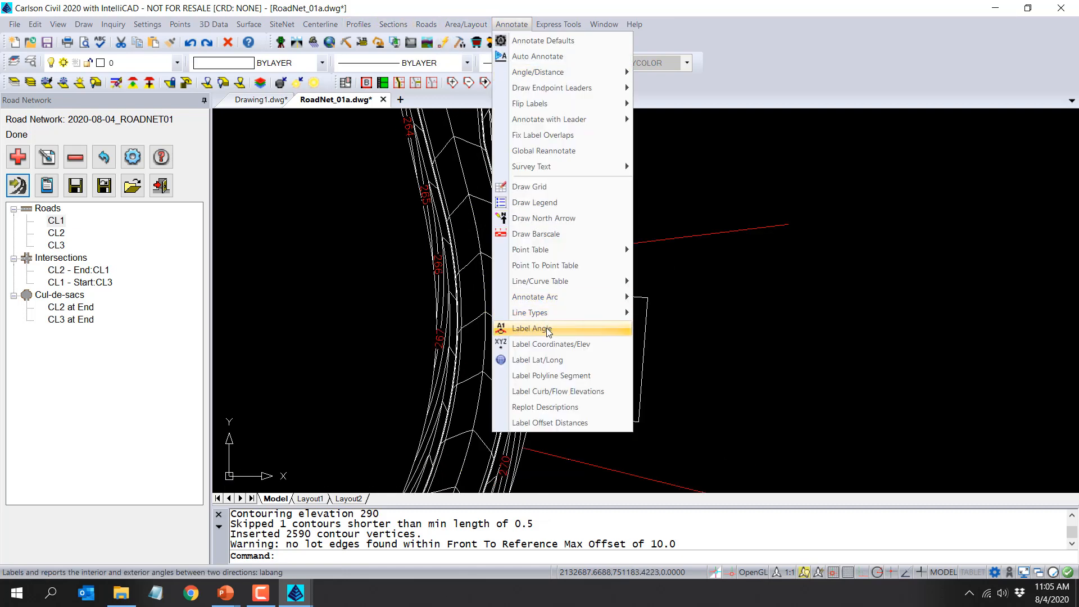
click(589, 375)
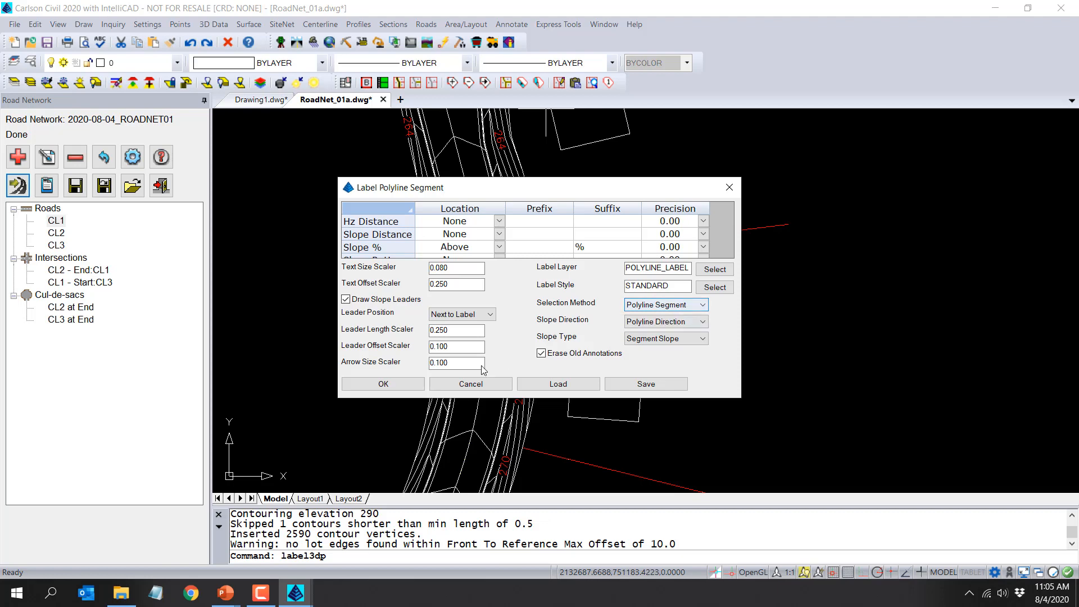
click(393, 384)
click(549, 258)
click(585, 249)
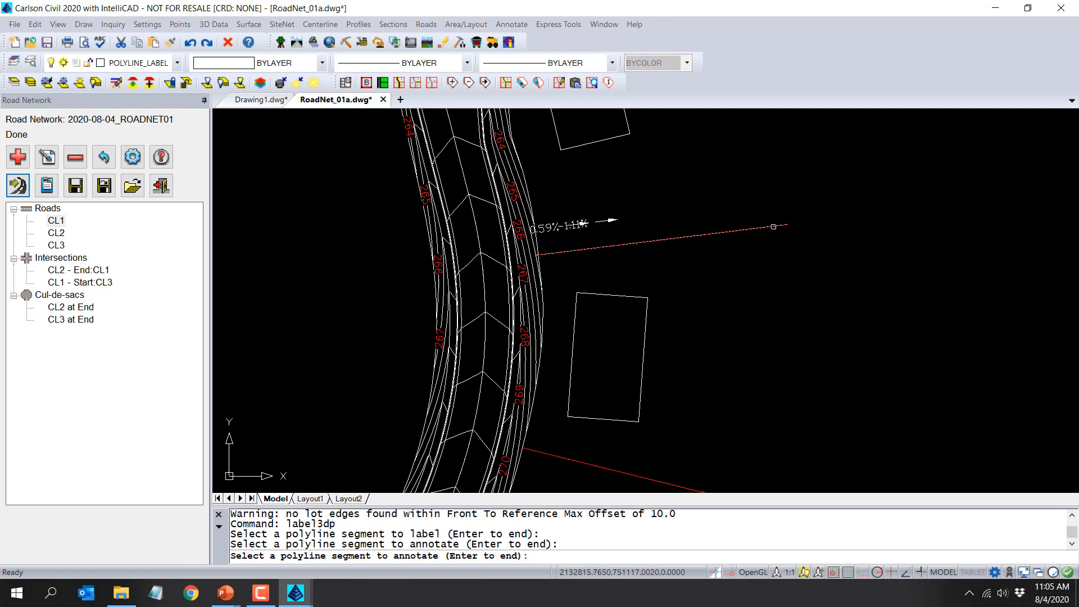
click(760, 228)
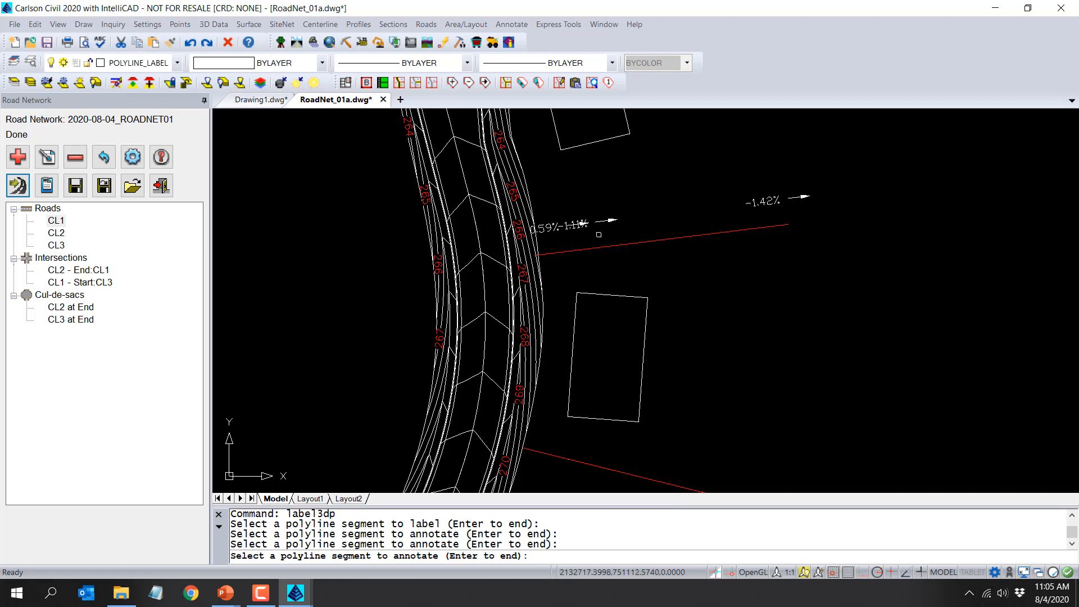
key(Return)
scroll(548, 243, up, 1)
scroll(548, 241, up, 3)
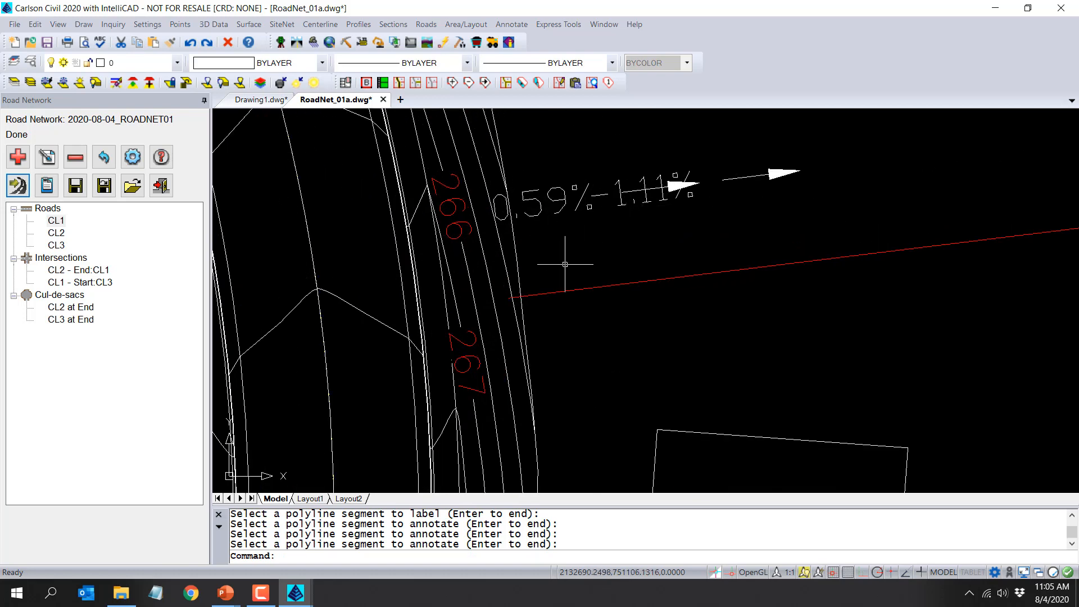
key(Return)
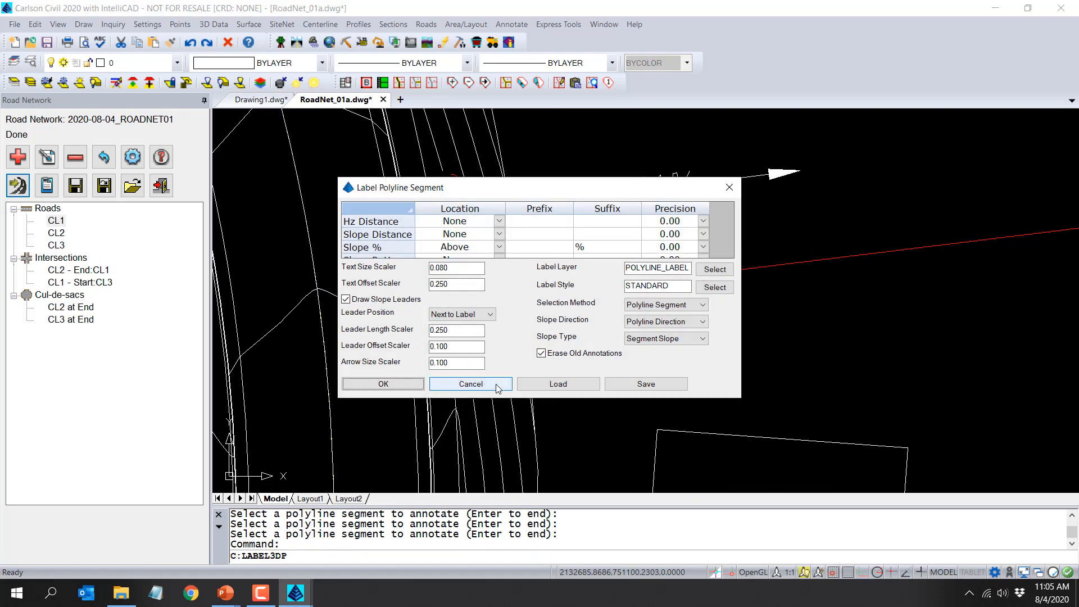
click(470, 380)
Load the whole road network with its building pads and lot lines into the 3D drawing viewer.
scroll(487, 275, down, 4)
scroll(487, 275, down, 3)
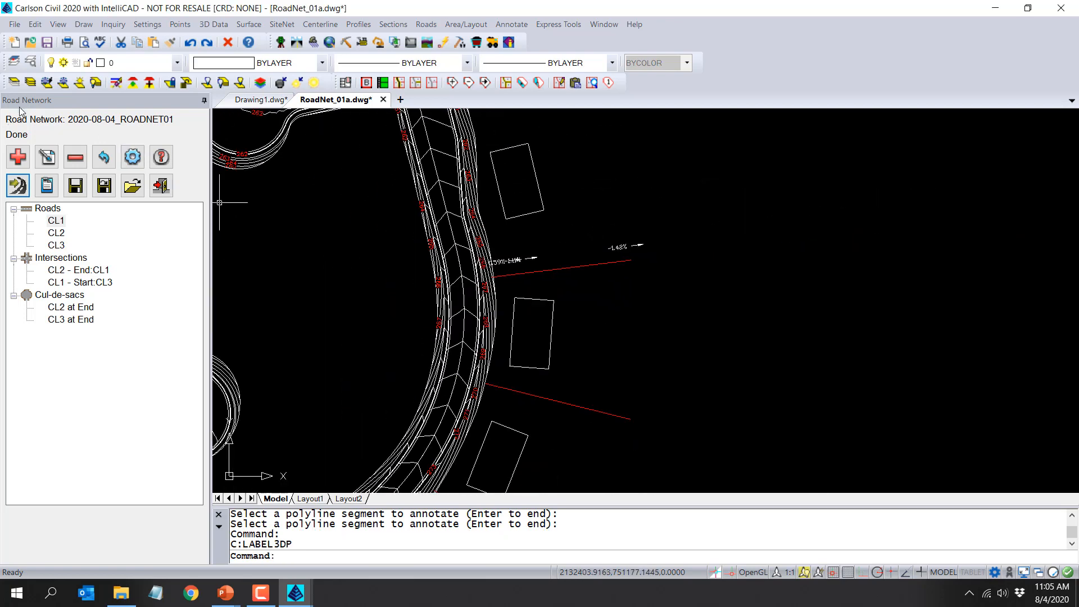
click(58, 24)
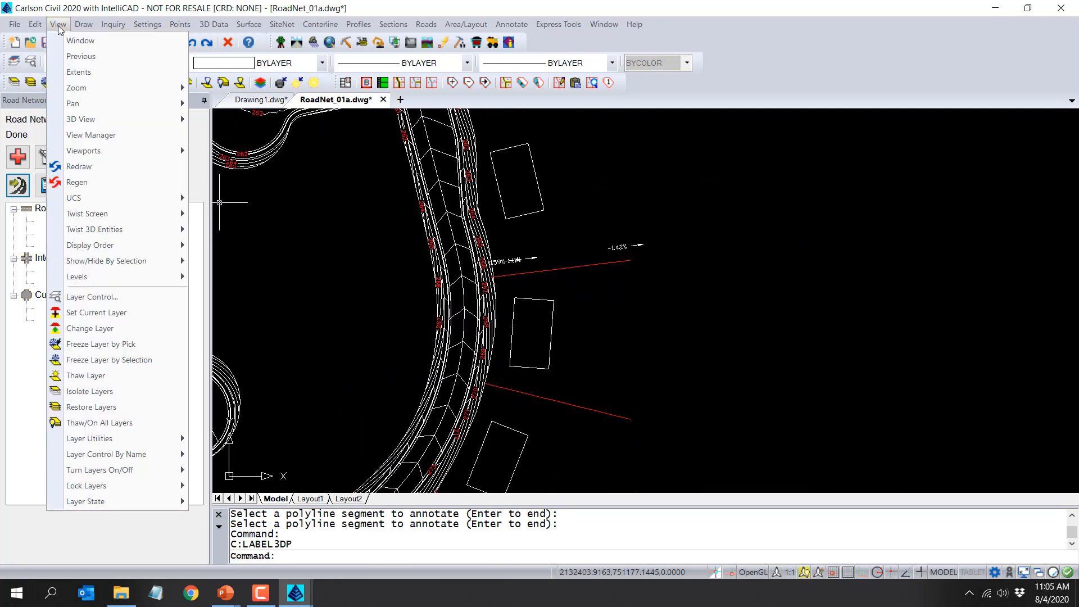
mouse_move(87, 122)
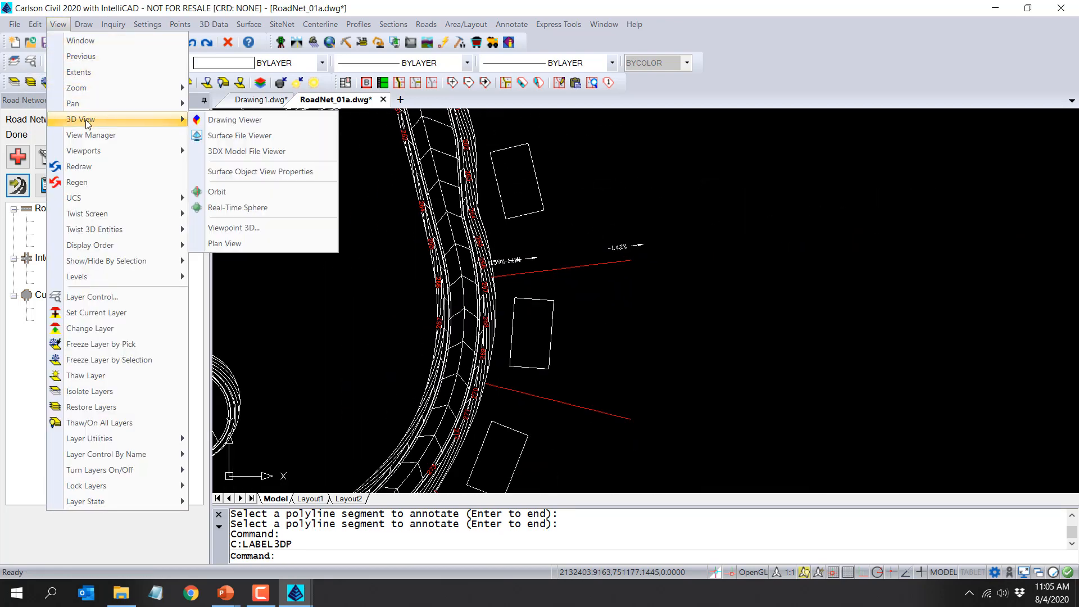
click(248, 120)
scroll(380, 247, down, 6)
click(459, 348)
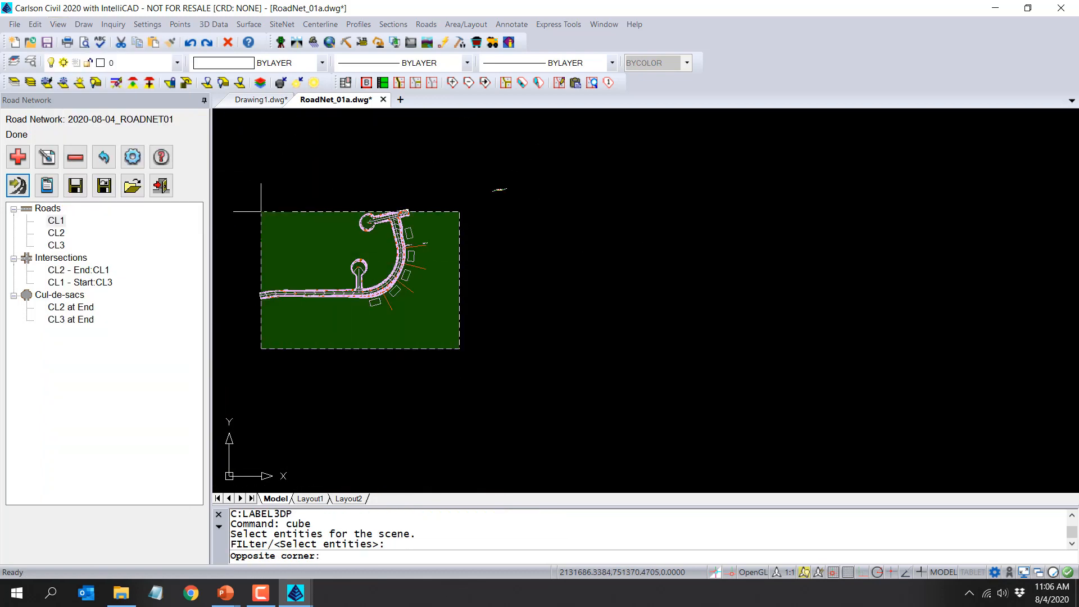
click(231, 174)
key(Return)
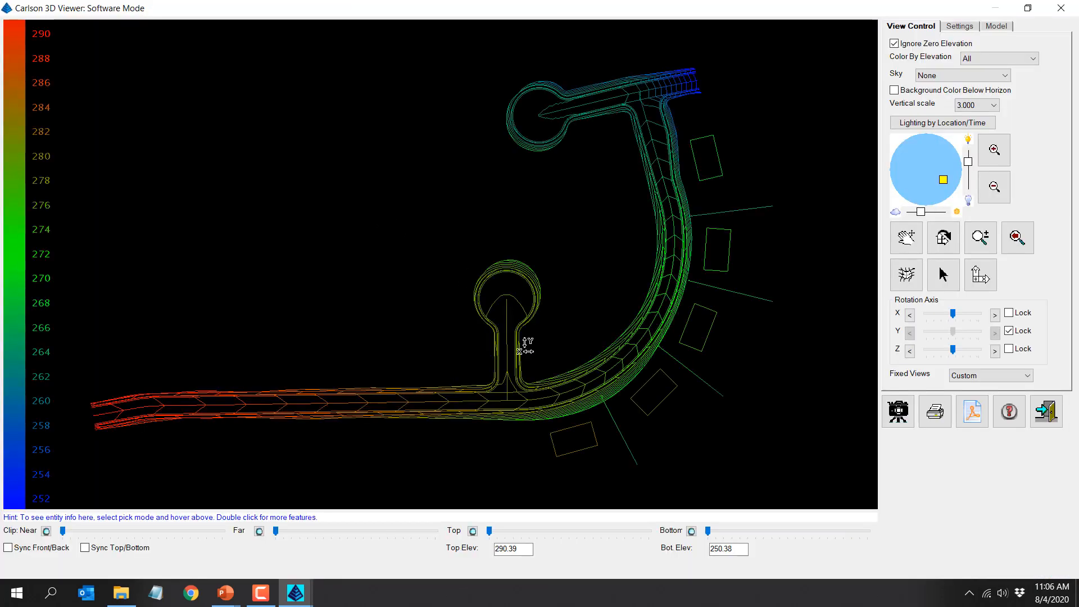
Inspect the elevated building pads and lot lines along the curved road from several 3D angles and close the viewer.
drag(558, 327, 552, 164)
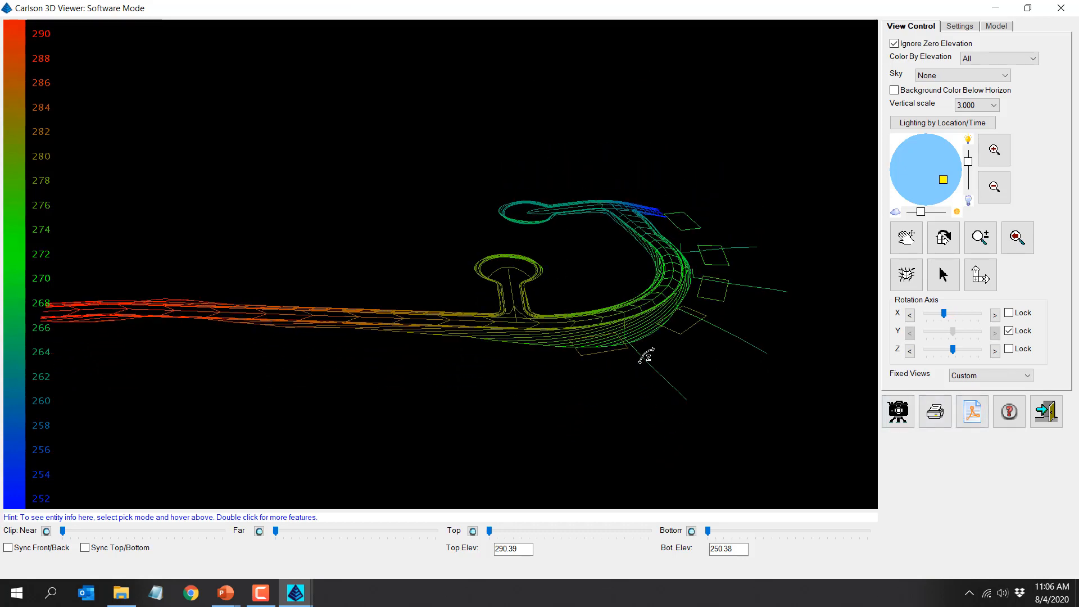
scroll(624, 352, up, 5)
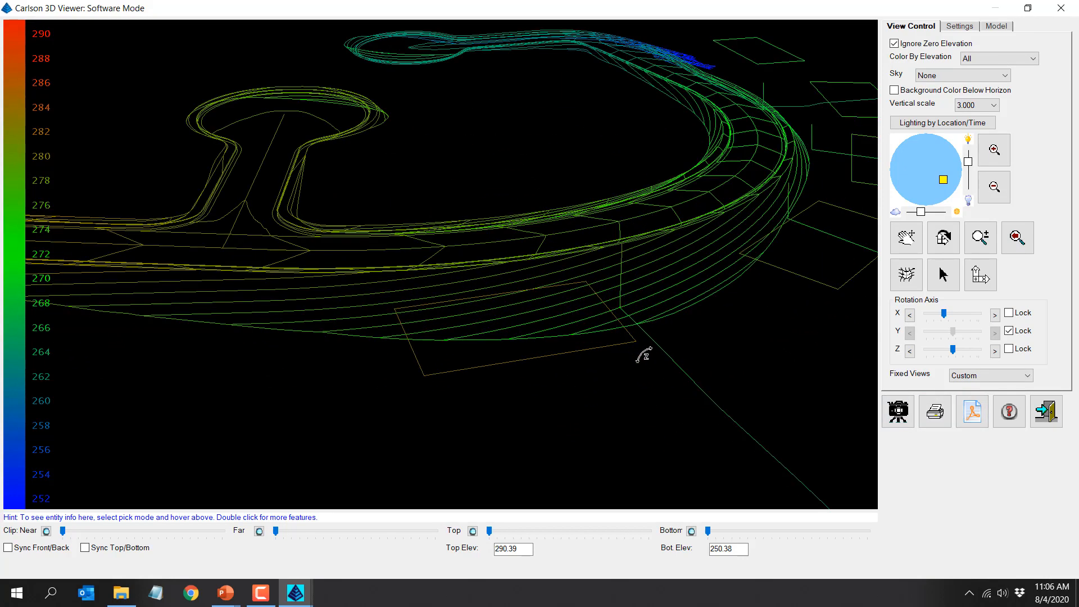
scroll(631, 275, down, 5)
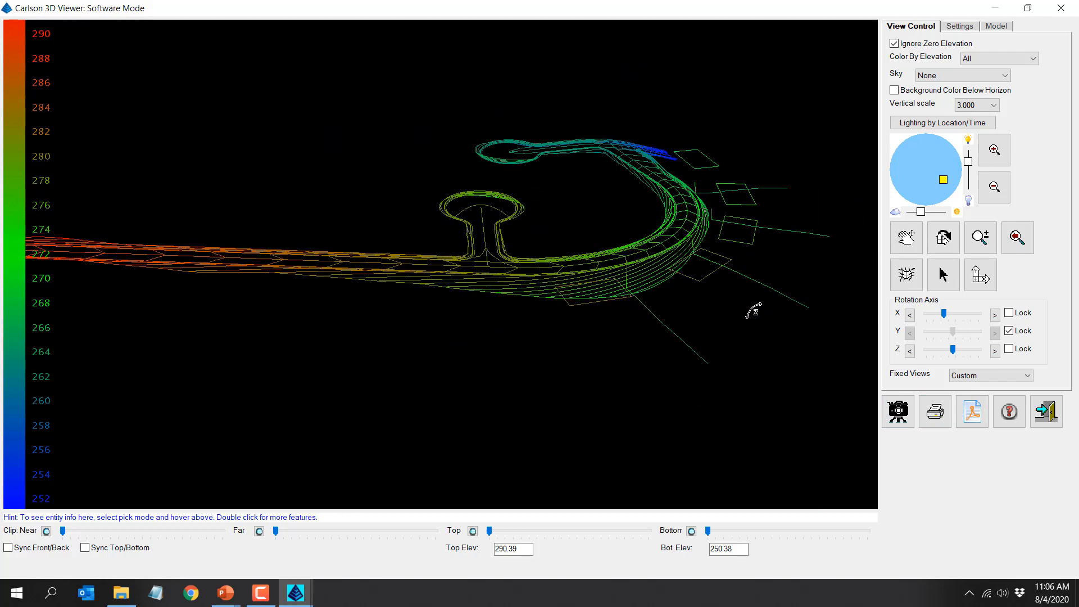
drag(756, 309, 541, 336)
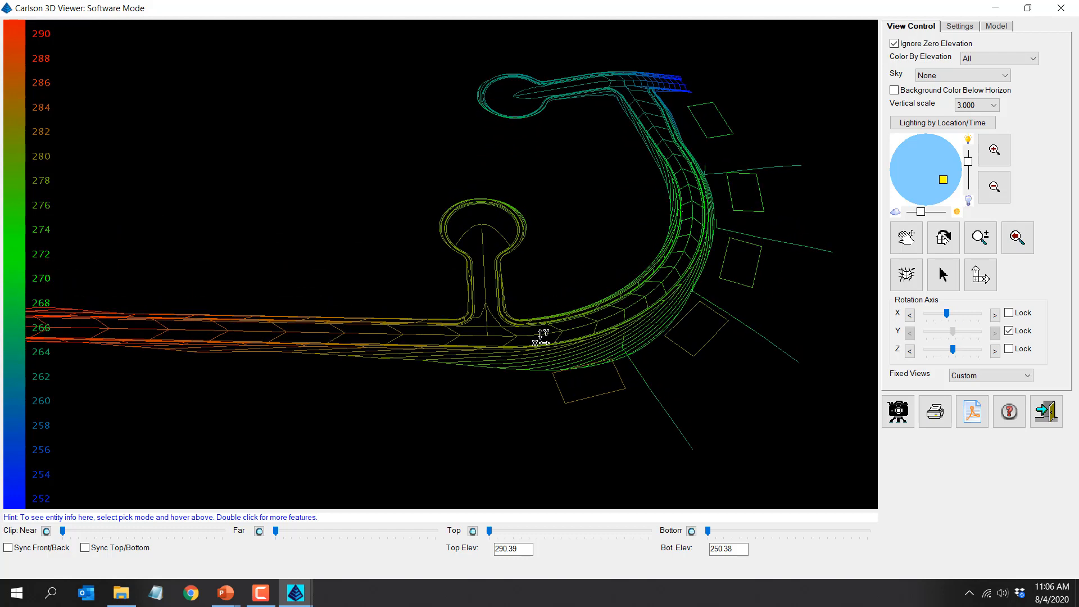
click(1046, 411)
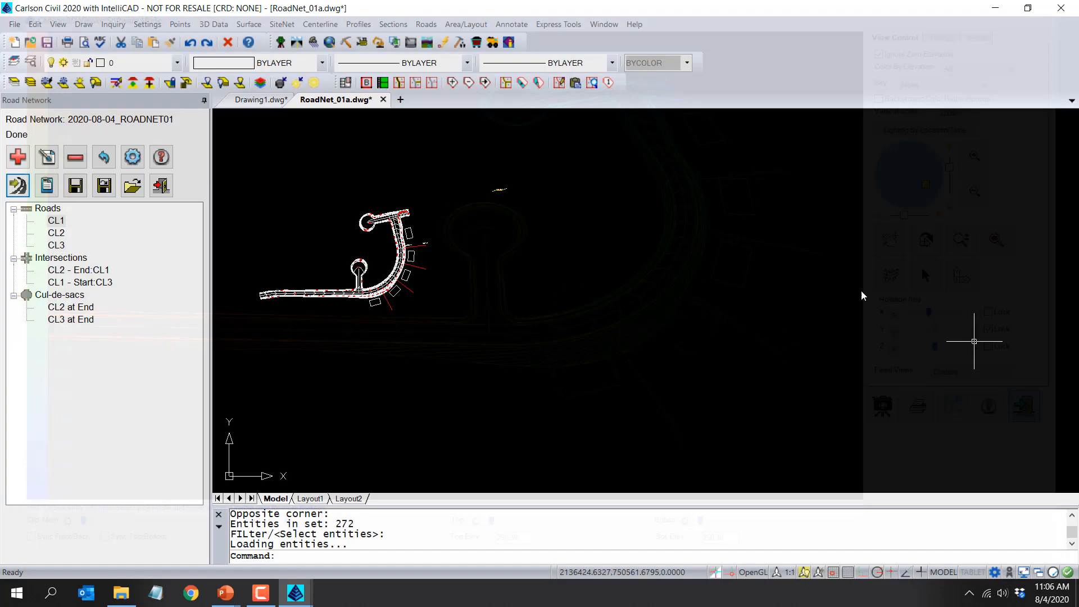
Save the road network, exit the Road Network command and save the drawing.
click(75, 187)
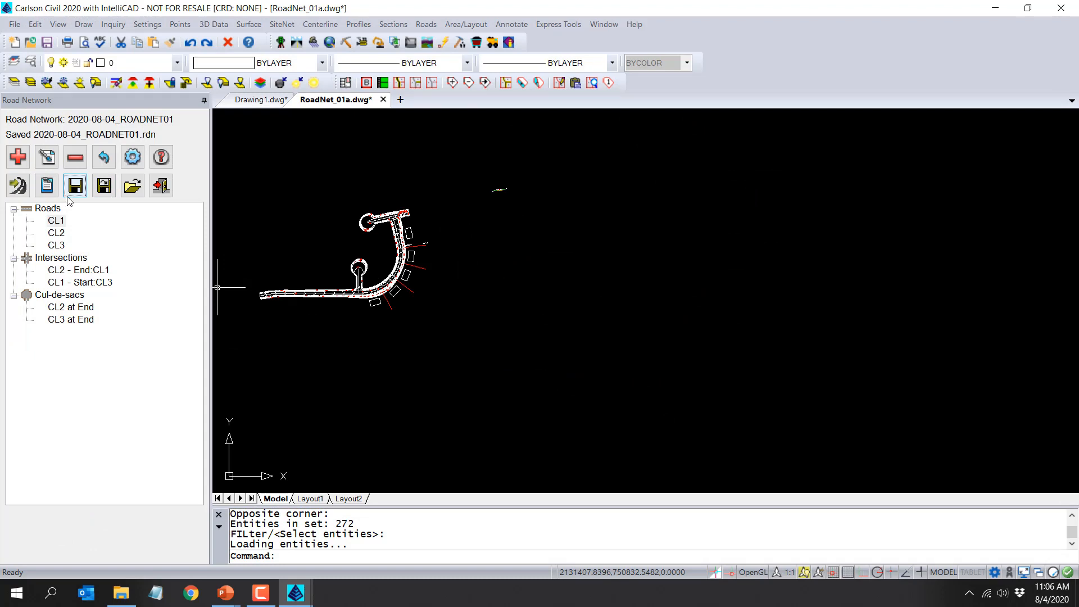
click(159, 183)
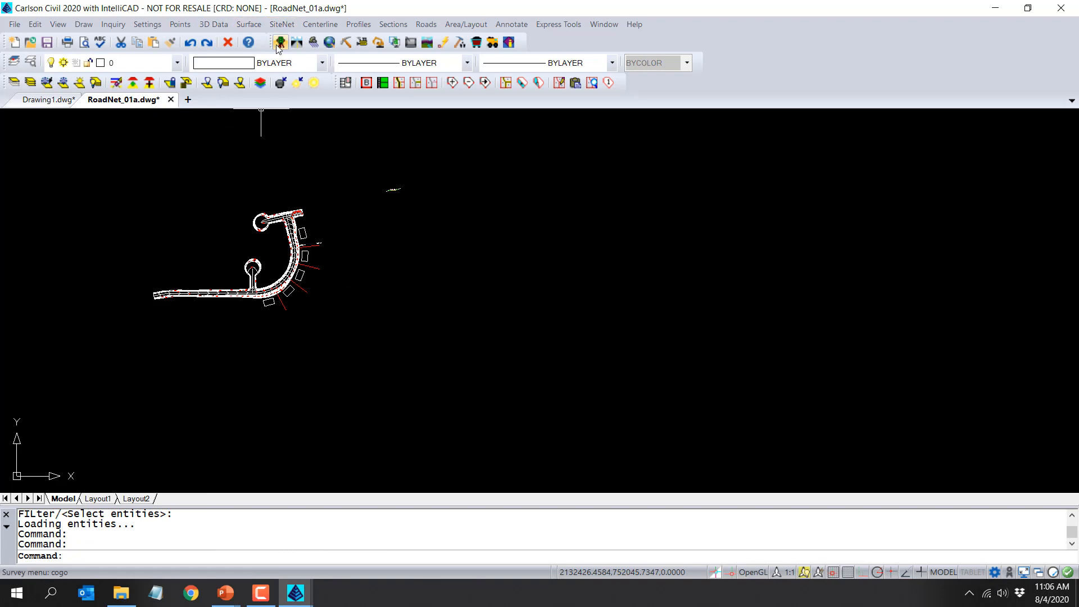
key(ctrl+s)
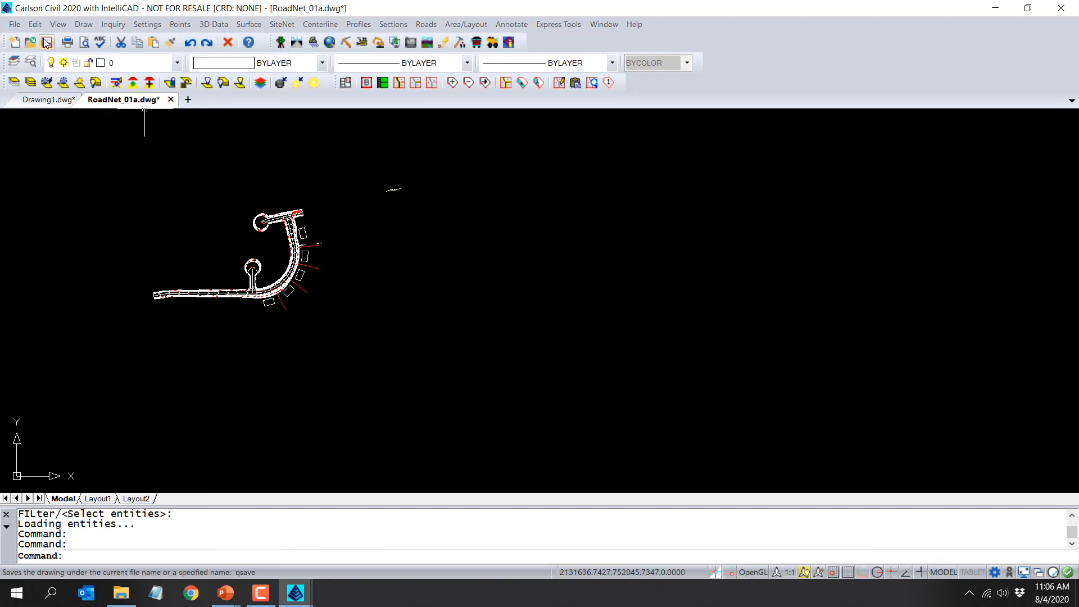
Close the road network drawing and open Hydrology01.dwg from the _DWGs folder of 06_Hydrology.
click(167, 100)
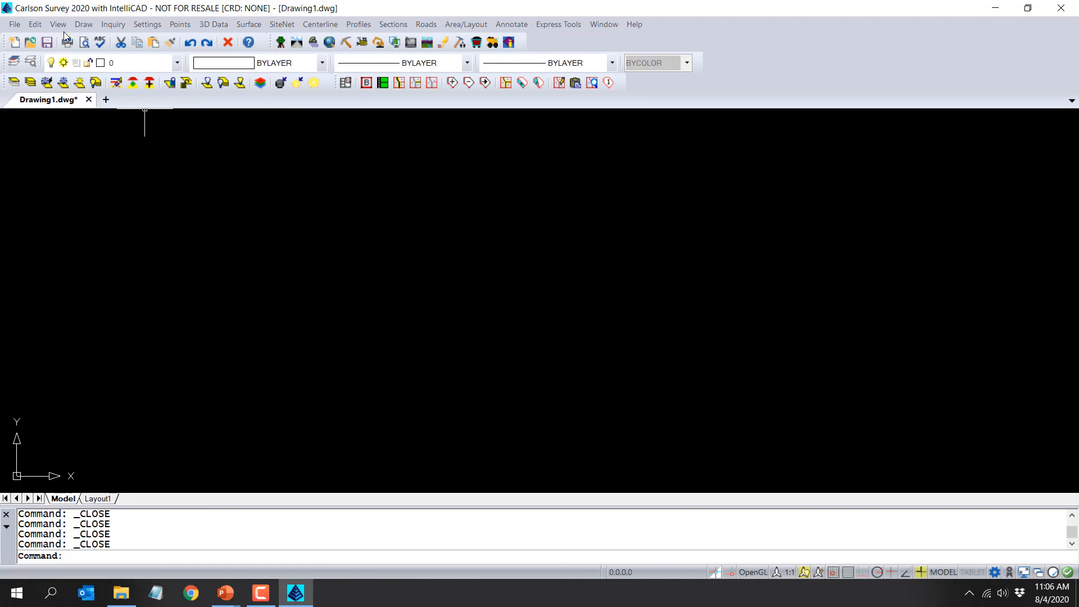
click(31, 42)
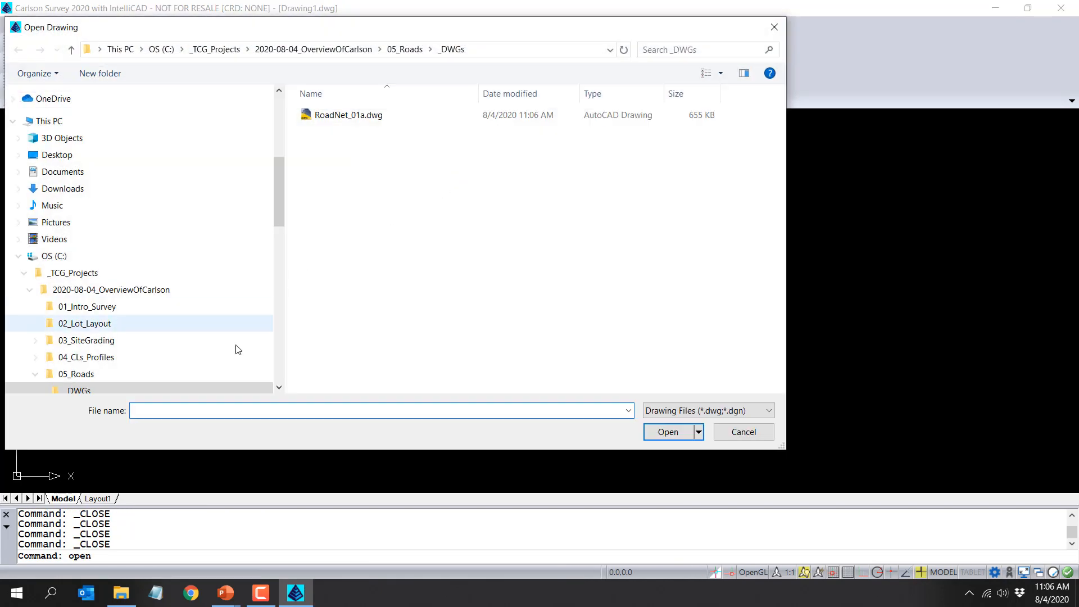
click(36, 375)
click(79, 390)
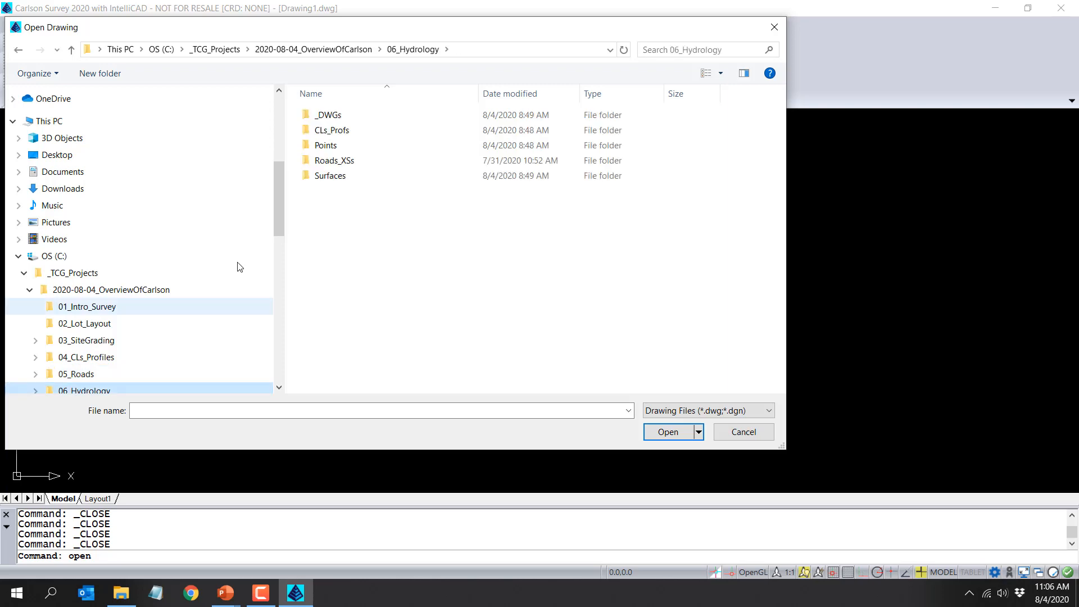
double_click(329, 116)
click(340, 116)
click(652, 432)
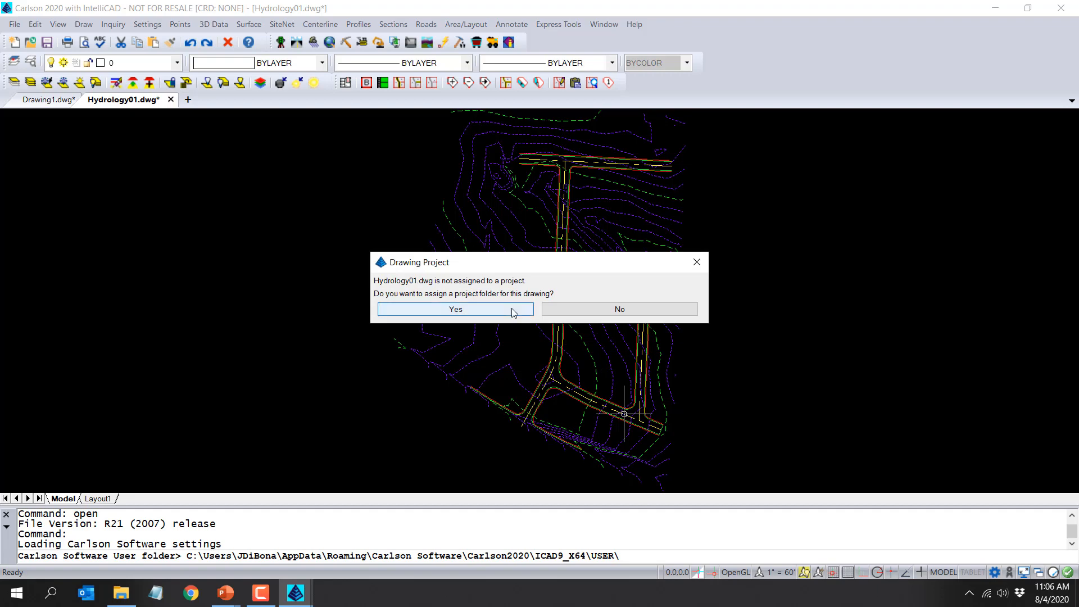
Assign 06_Hydrology as the project folder of the Hydrology01 drawing.
click(453, 309)
drag(648, 249, 646, 278)
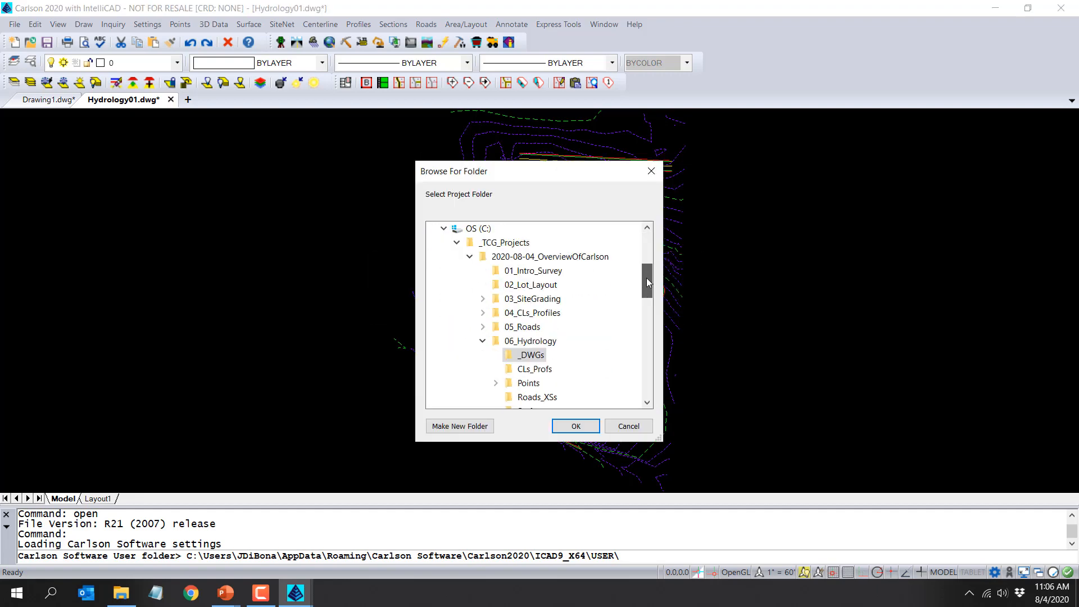
click(535, 343)
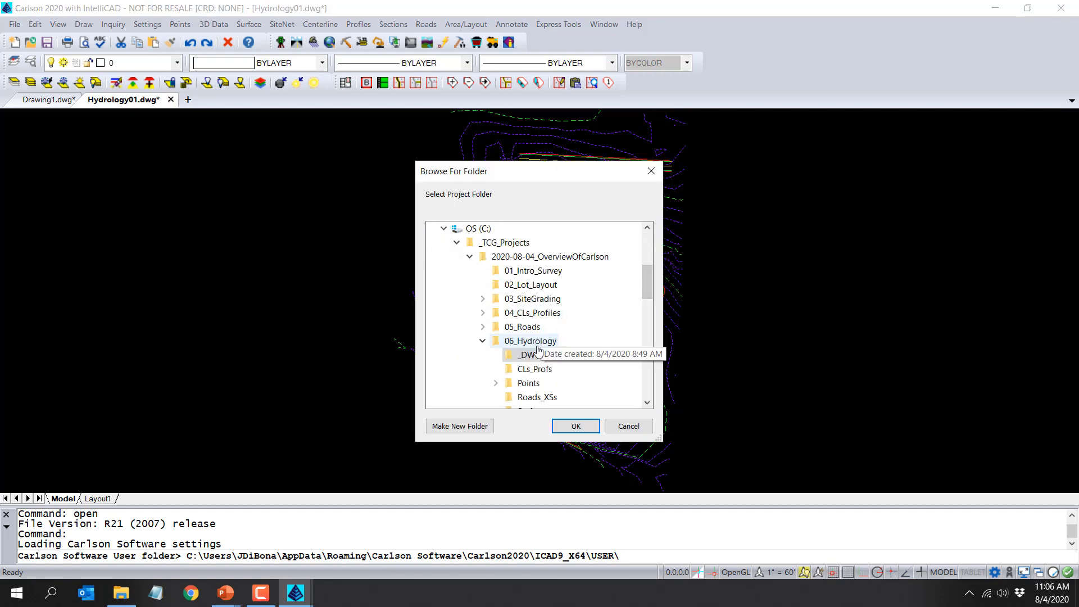
click(570, 426)
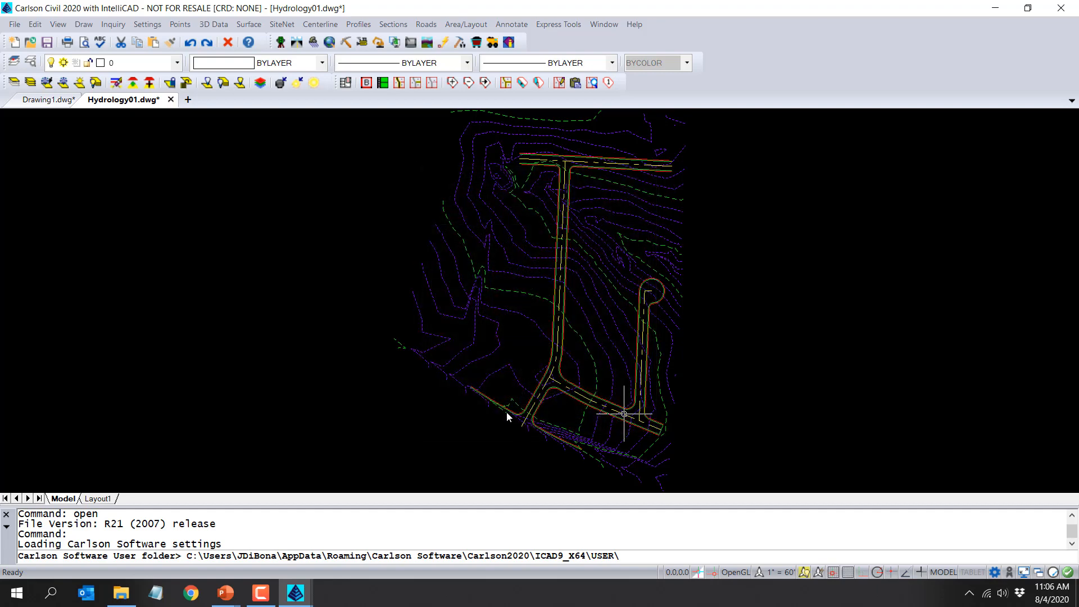
Inspect the surface Hydrology01_COMPOSITE.tin from a tilted angle in the 3D Surface File Viewer and close the viewer.
scroll(385, 299, down, 3)
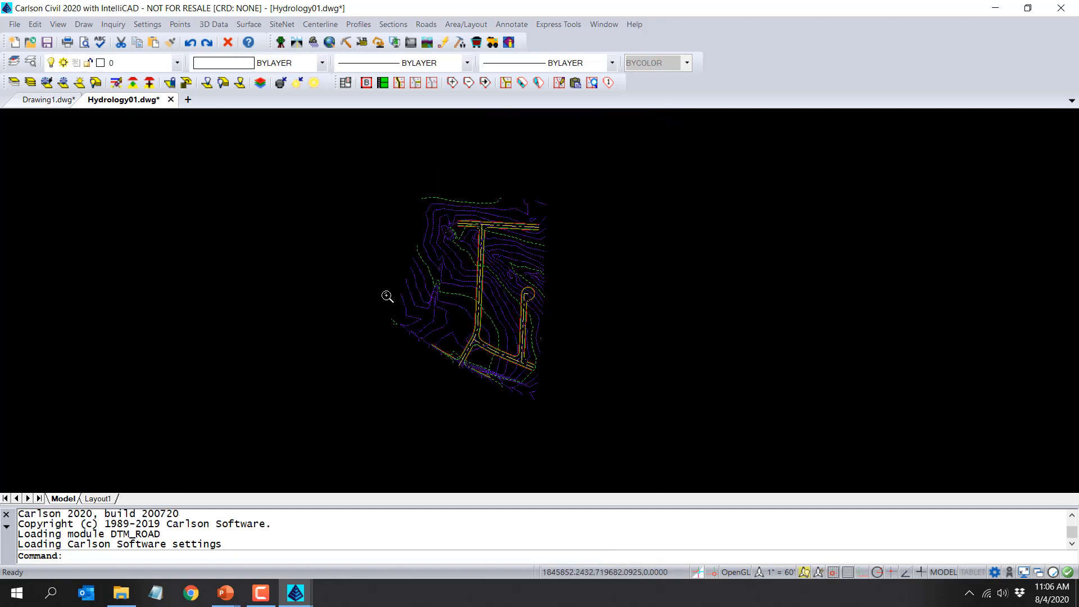
scroll(598, 289, up, 3)
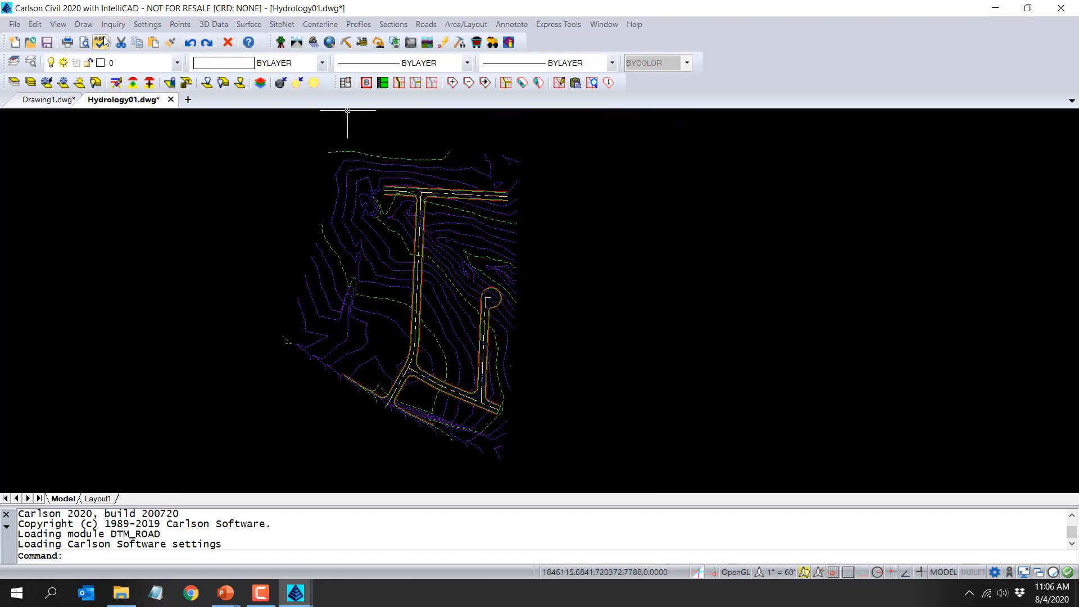
click(56, 25)
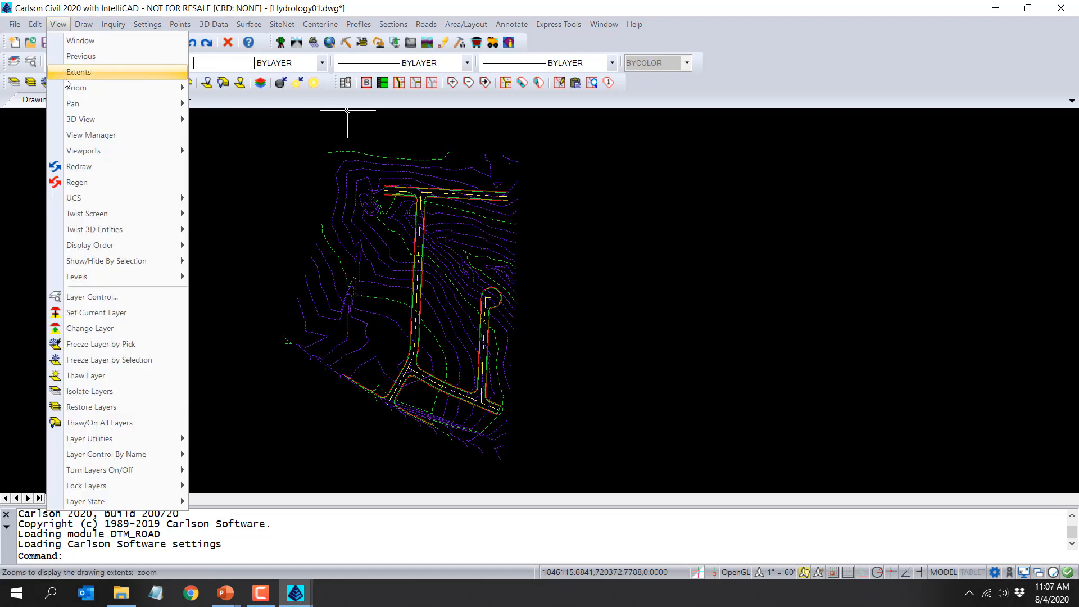
mouse_move(75, 120)
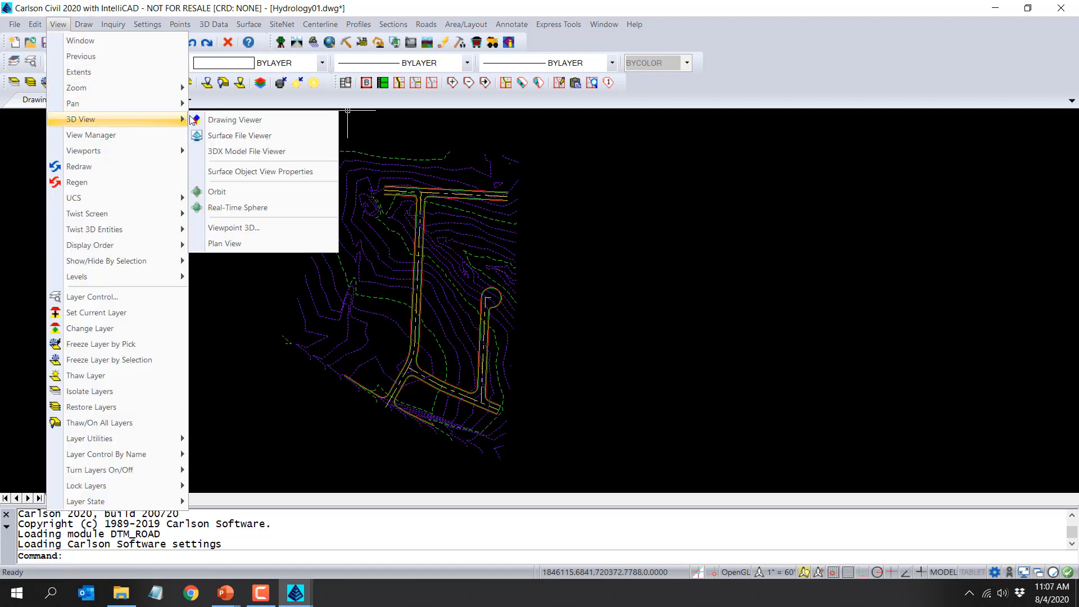
click(224, 134)
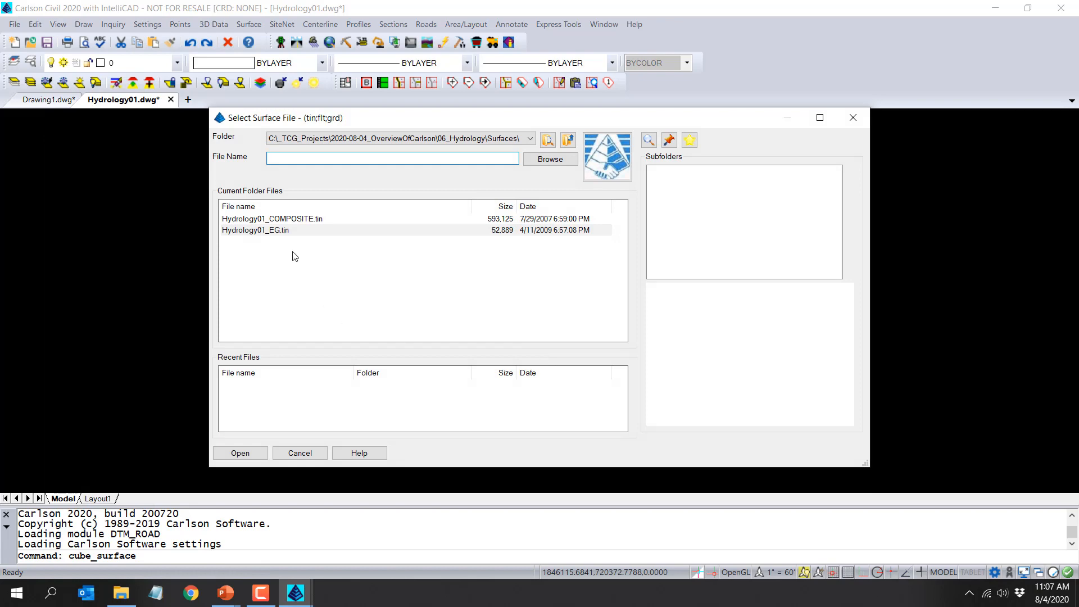
click(278, 220)
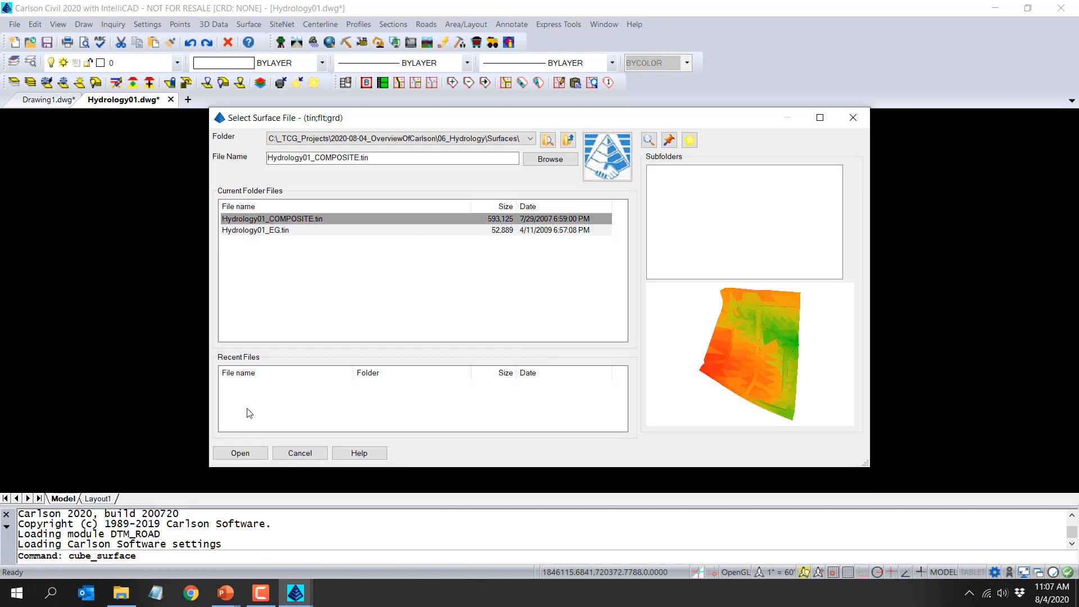
click(249, 453)
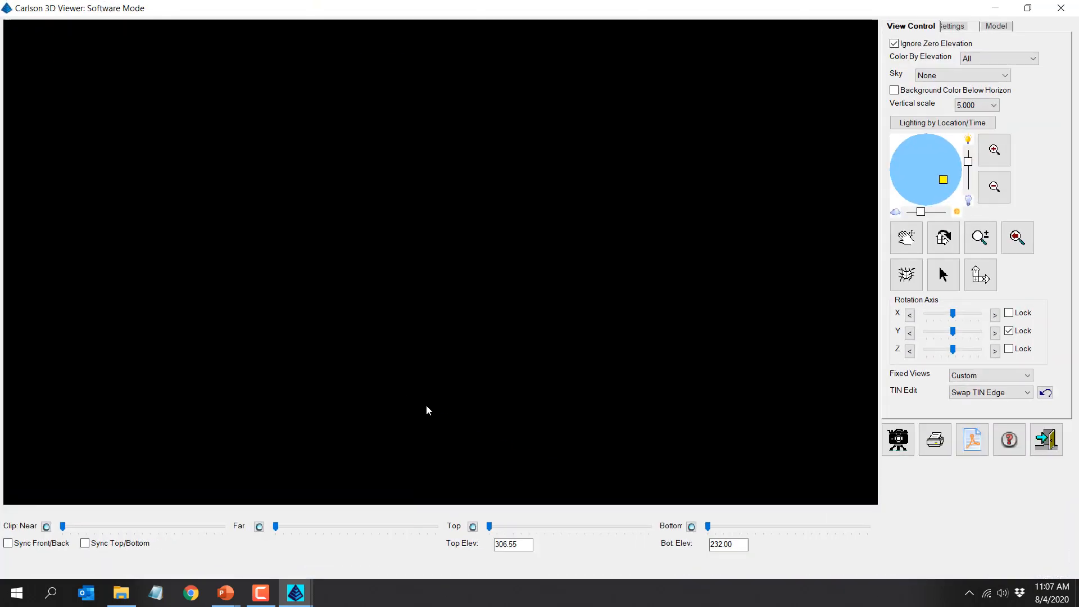
drag(440, 379, 426, 108)
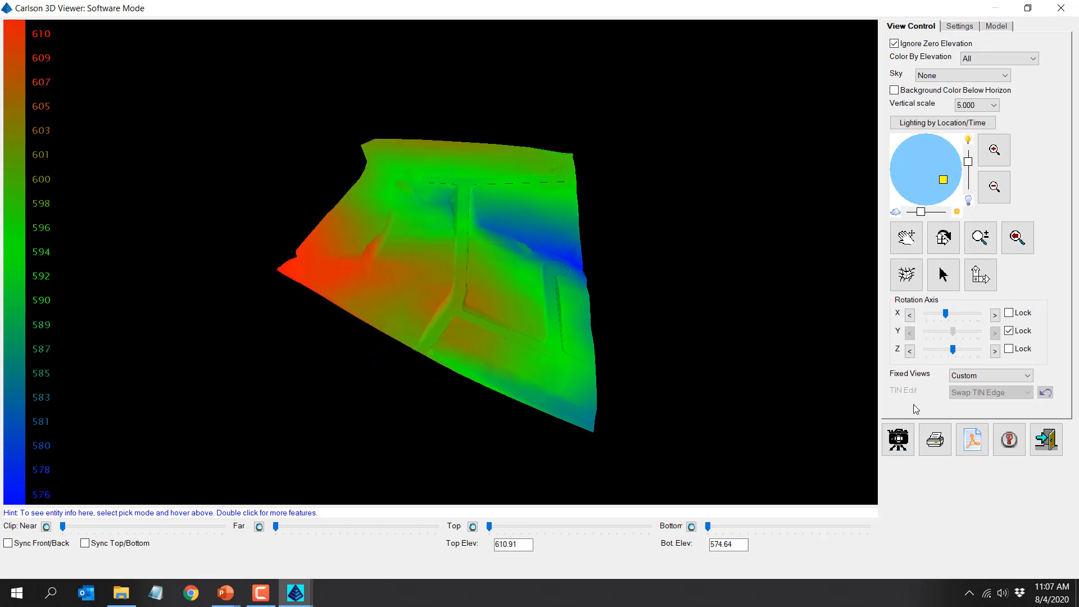
click(1046, 442)
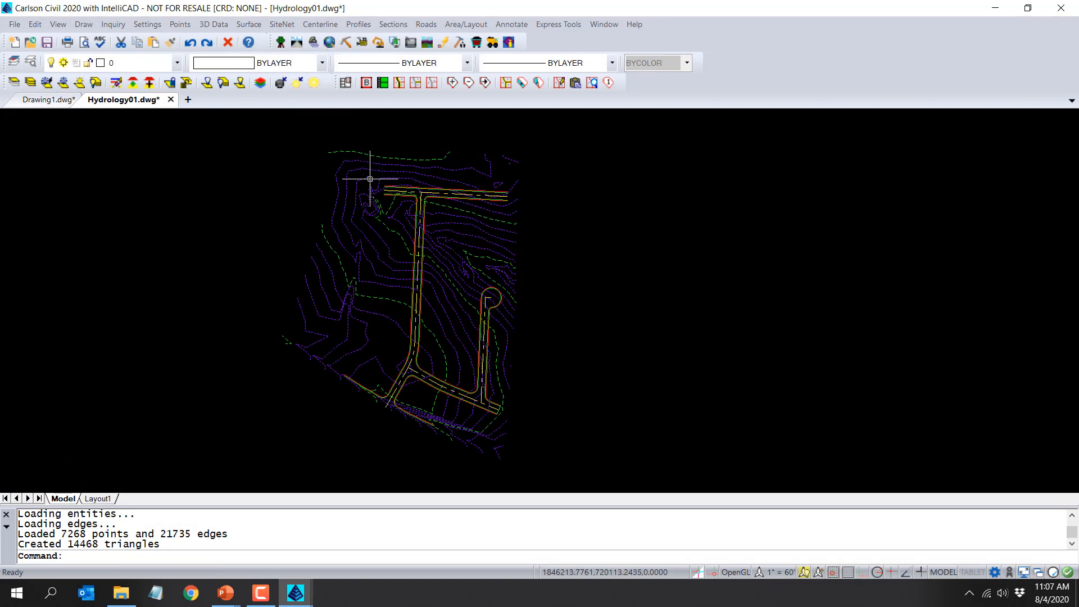
Review the elements of the centerline file hydro01_cl1.cl in the centerline editor and exit it.
click(313, 22)
click(315, 57)
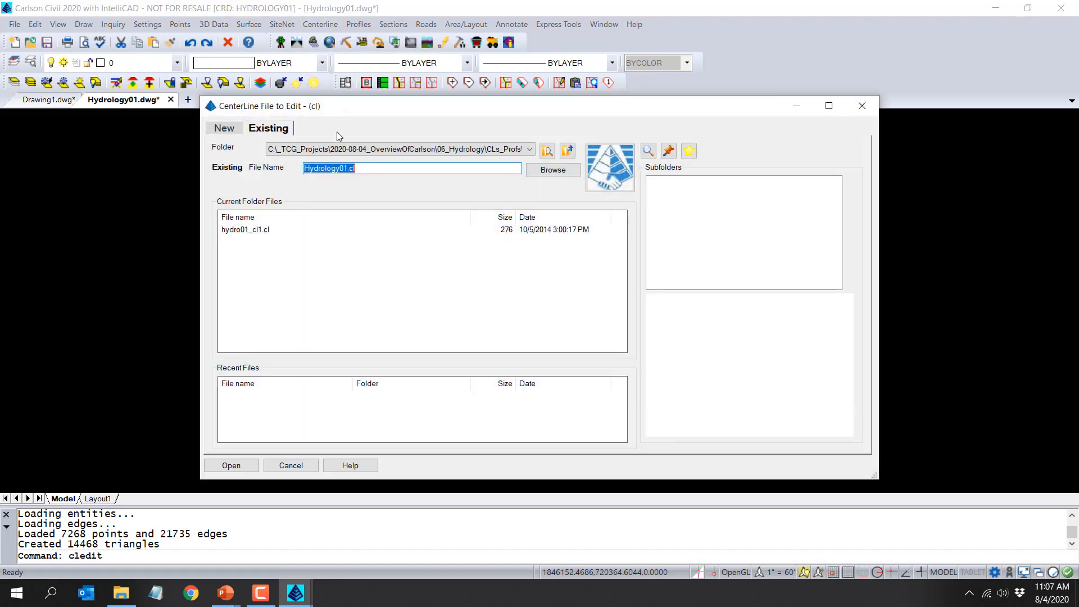
click(243, 231)
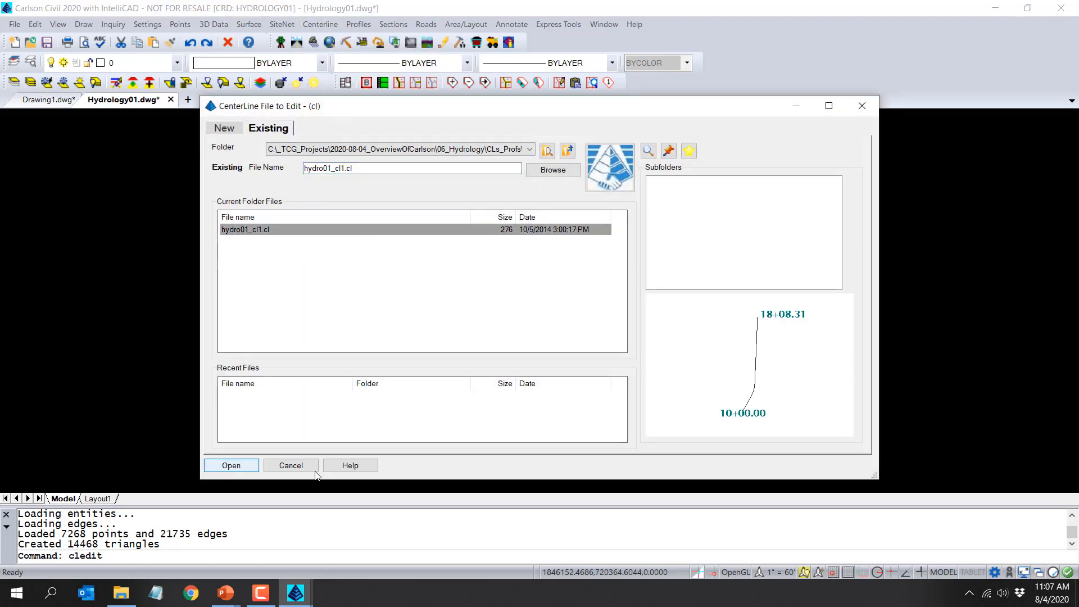
click(241, 466)
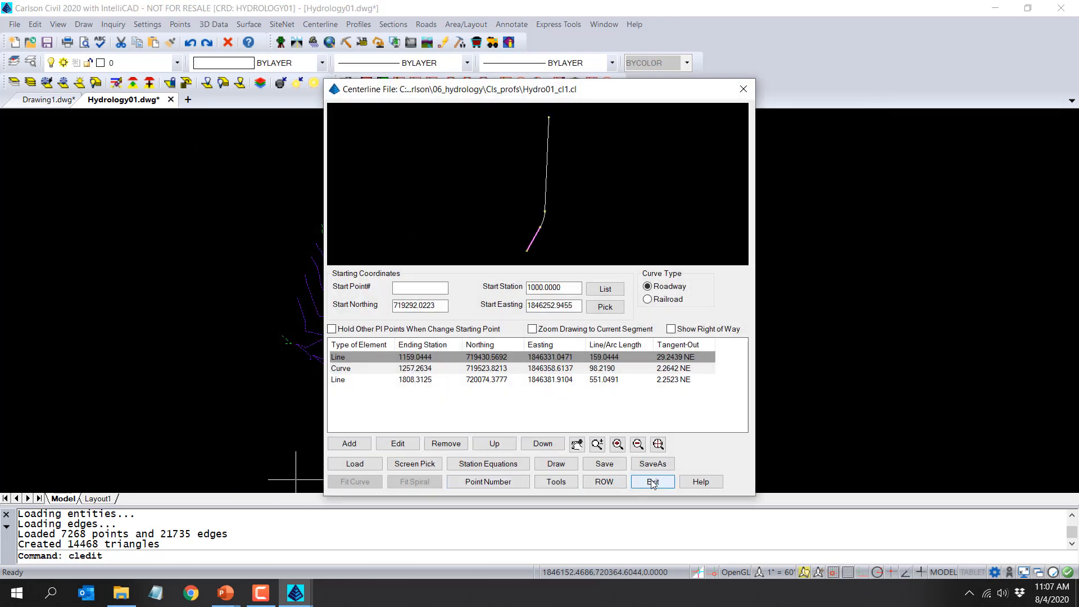
click(652, 482)
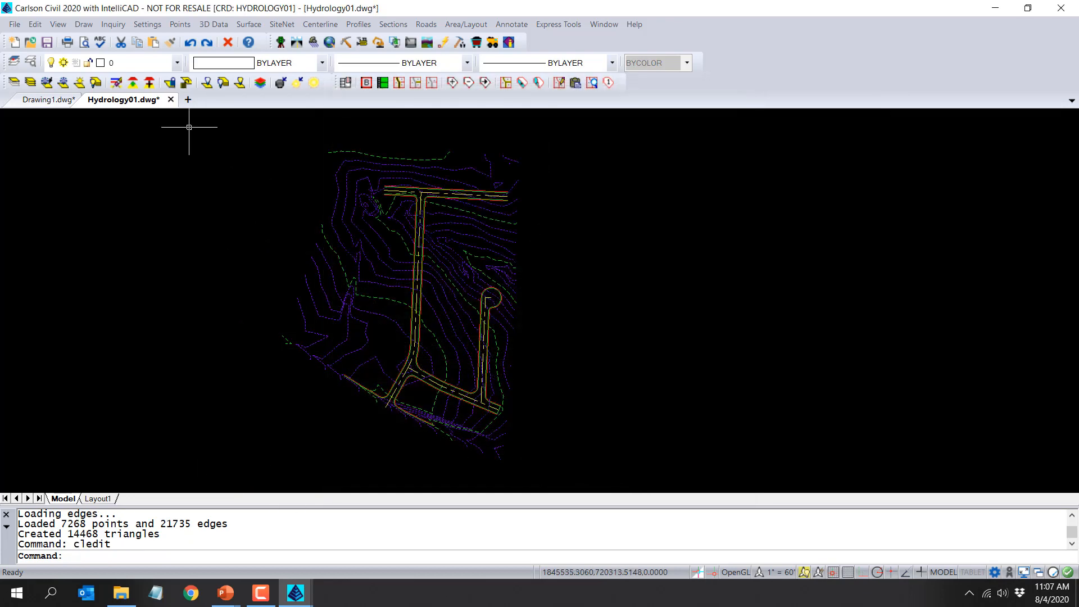
Save the drawing and thaw the _PSTORM layer to show the storm structure location circles.
click(46, 43)
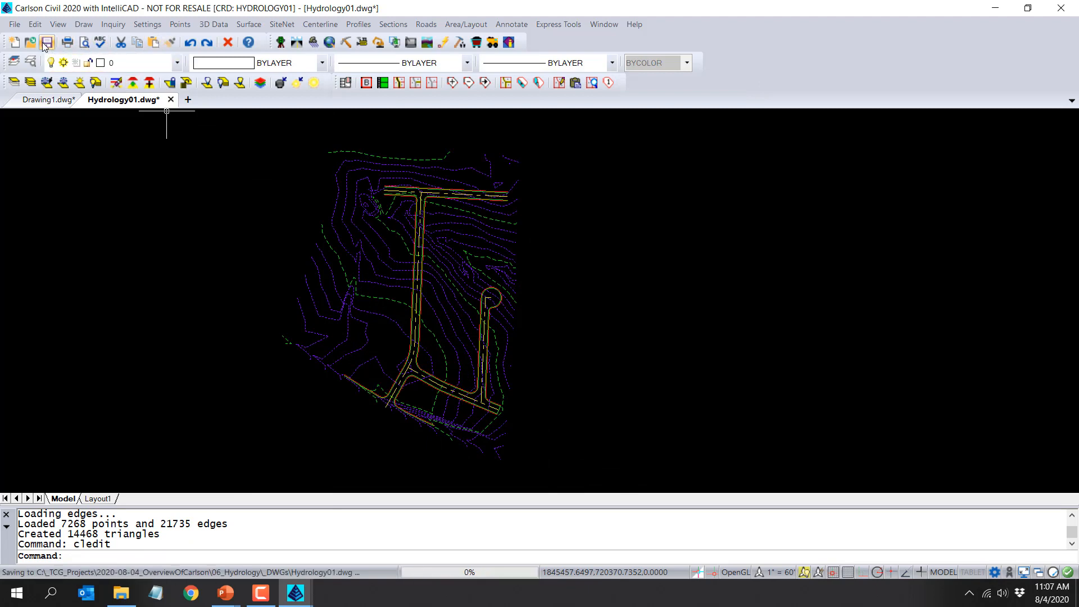
click(107, 63)
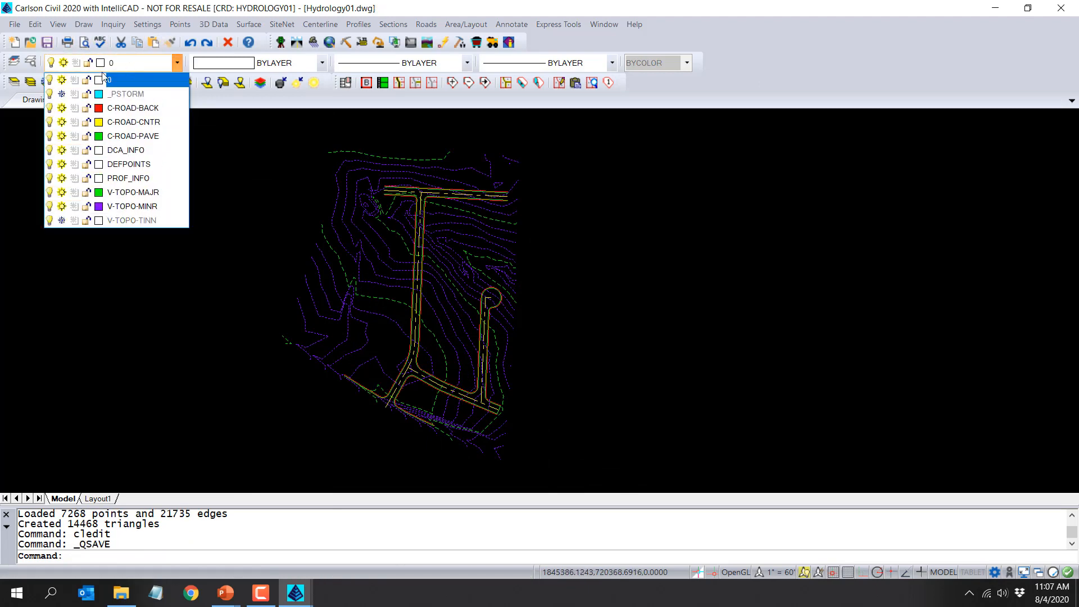
click(104, 79)
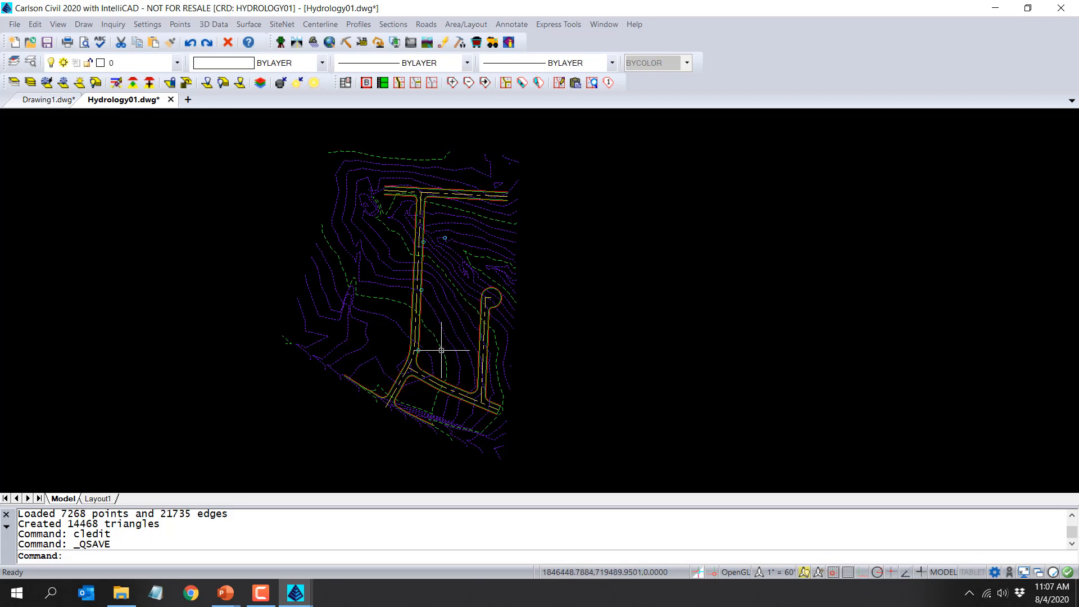
click(623, 329)
click(598, 274)
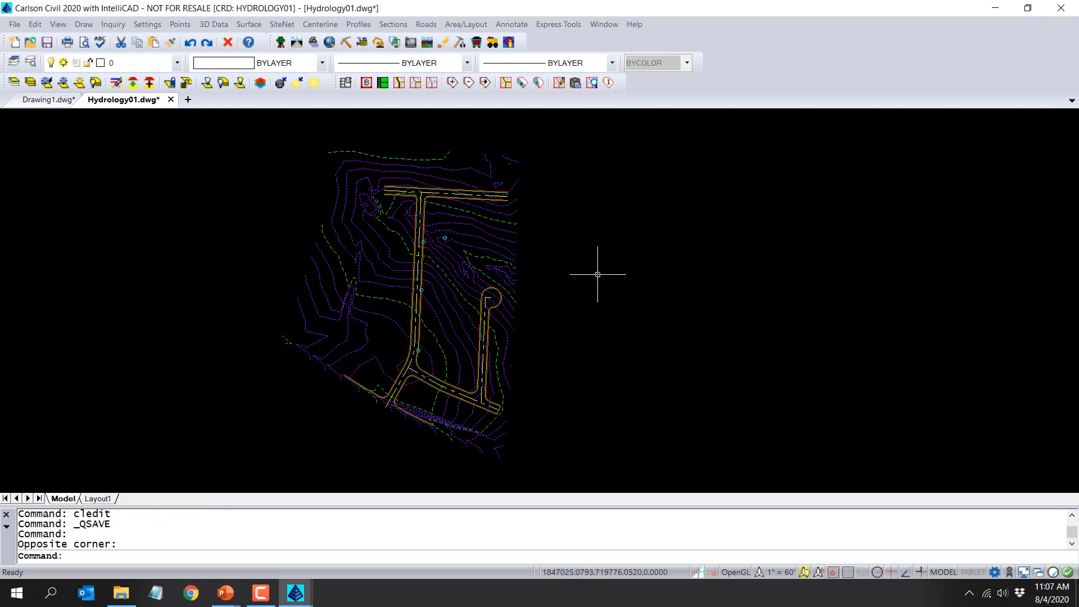
Switch to the Hydrology module and open the Sewer Network Settings.
scroll(453, 289, up, 3)
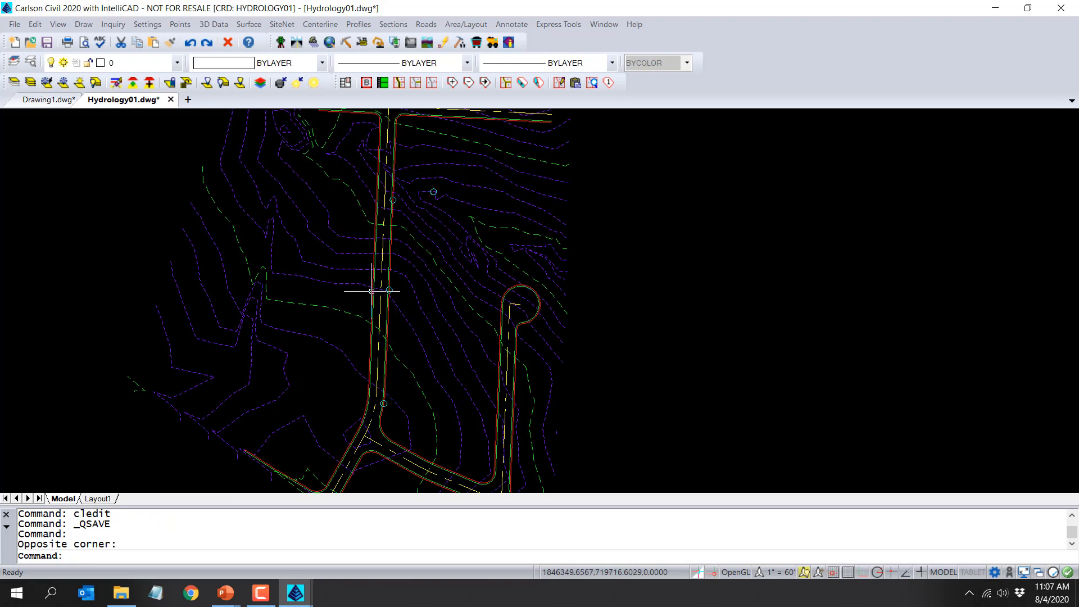
scroll(364, 284, up, 1)
middle_drag(360, 285, 295, 339)
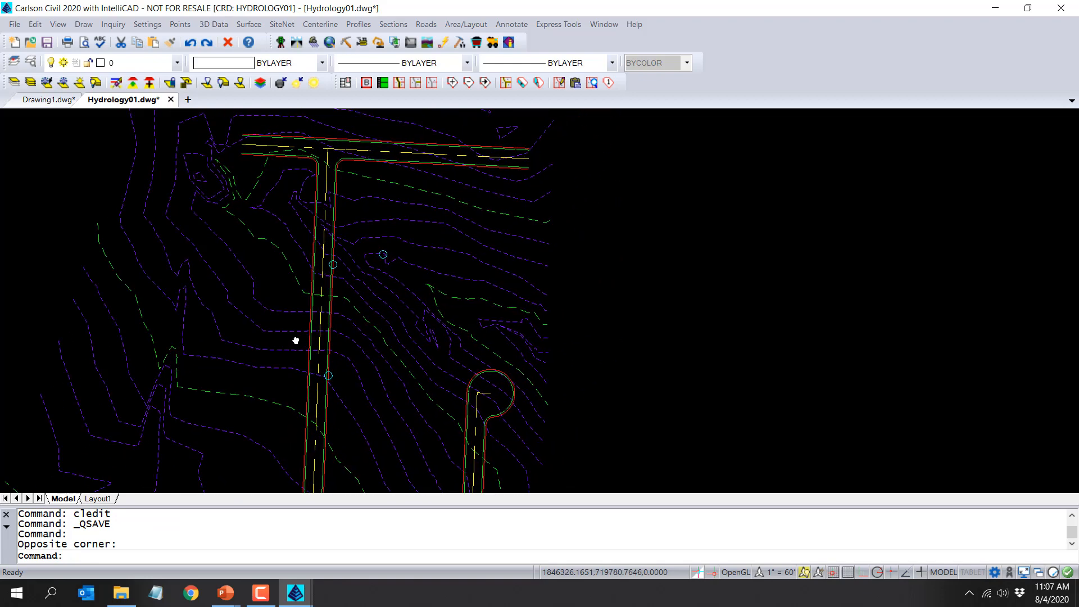
scroll(295, 359, up, 2)
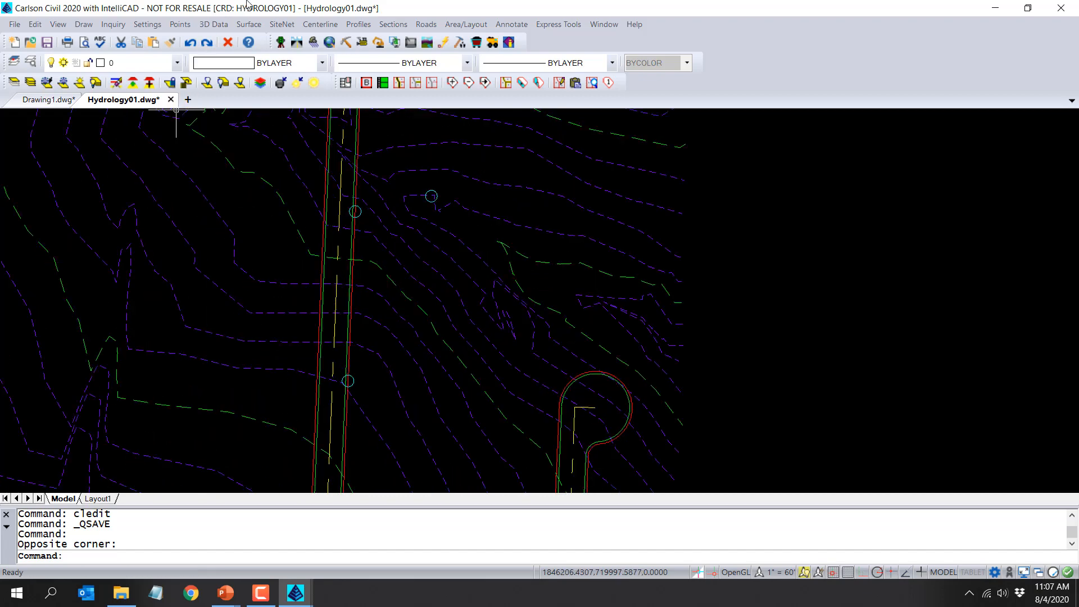
click(313, 43)
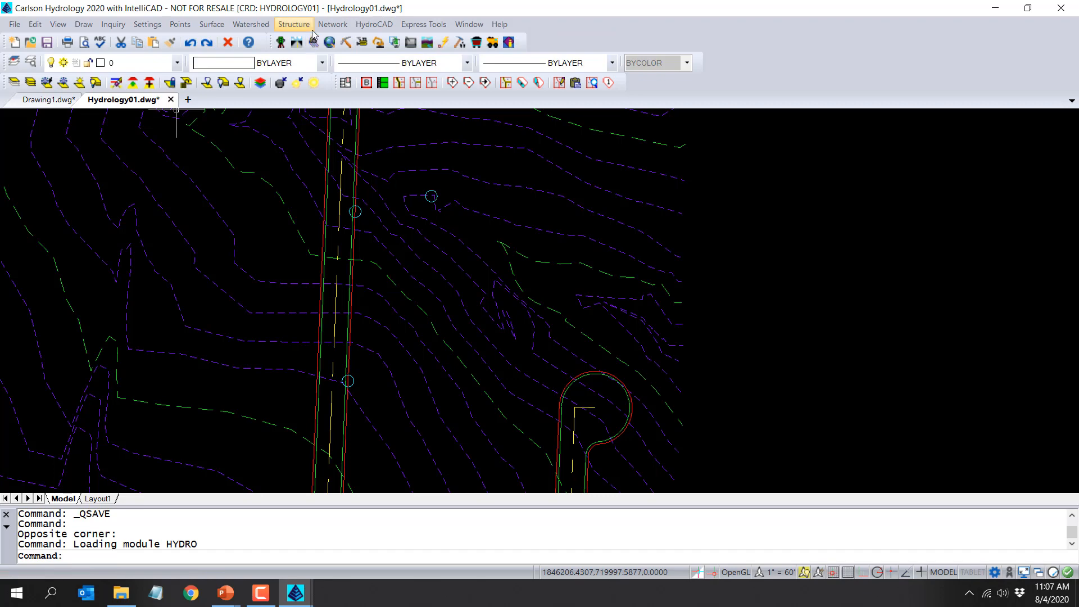
click(333, 24)
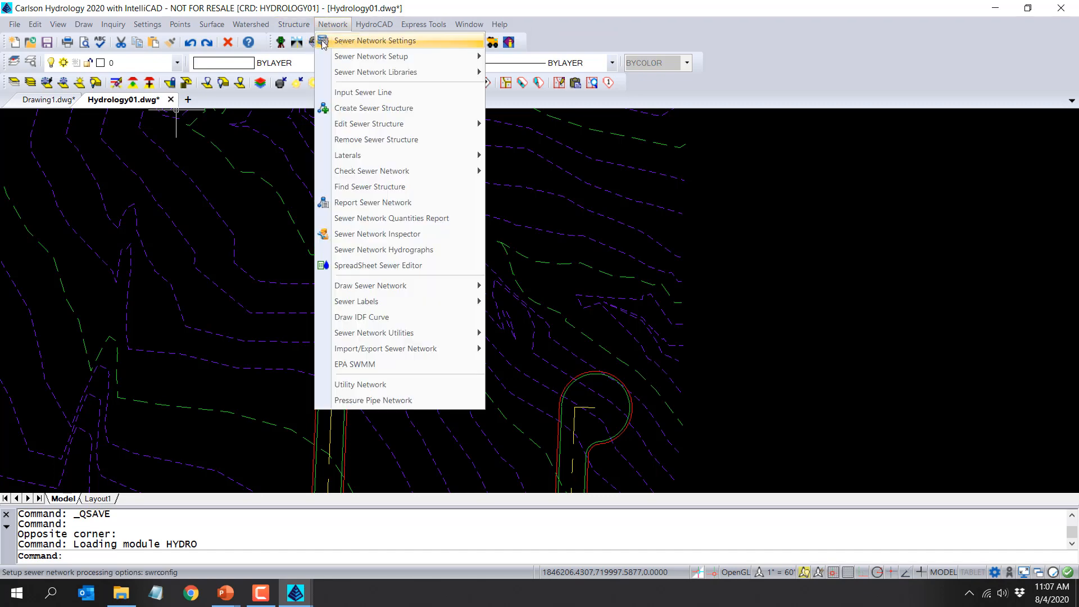
click(324, 42)
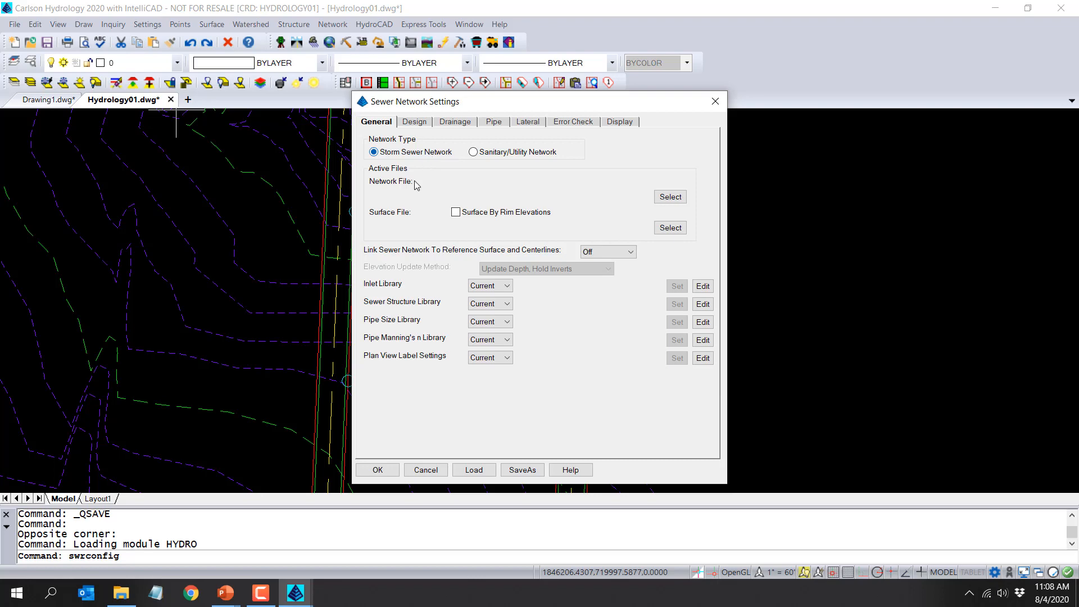
Create the sewer network file 2020-08-04_hydrology01.sew and set Hydrology01_COMPOSITE.tin as its surface file.
click(675, 196)
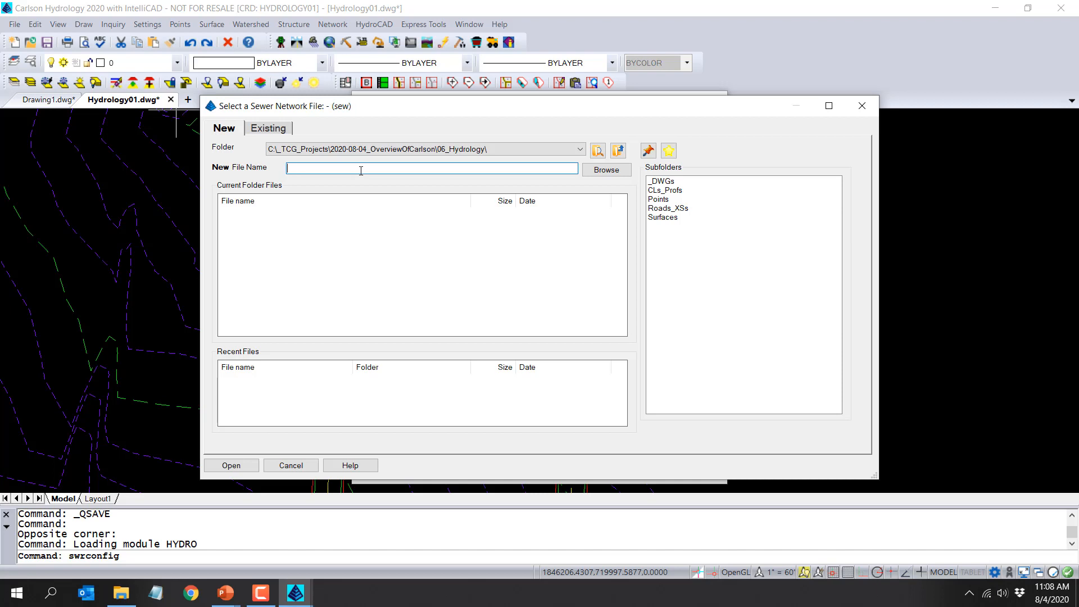
text(2020-08-04_HYDROLOGY01)
key(Return)
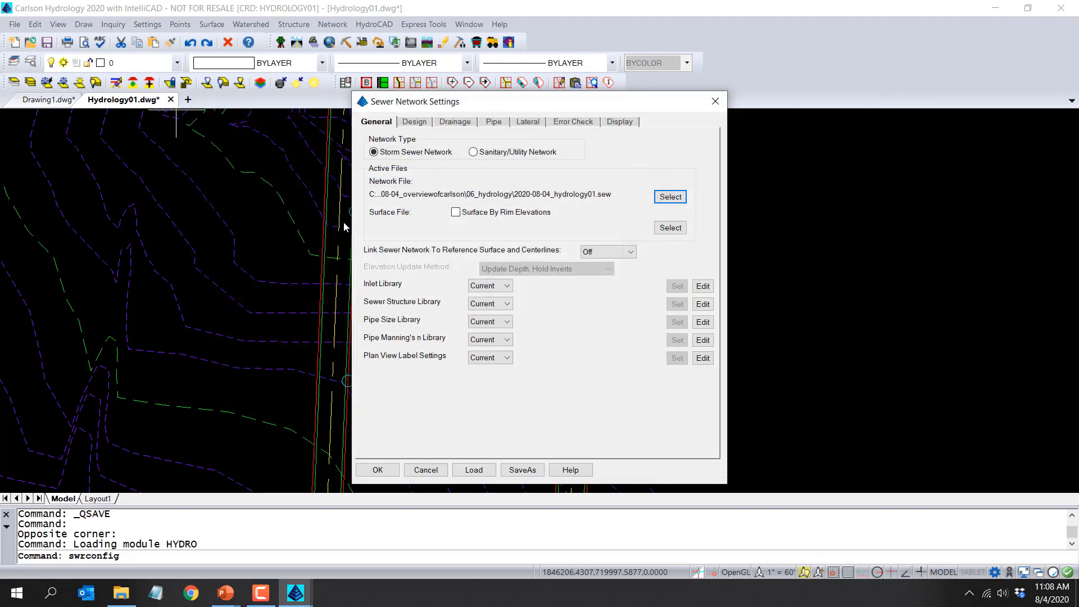
click(671, 227)
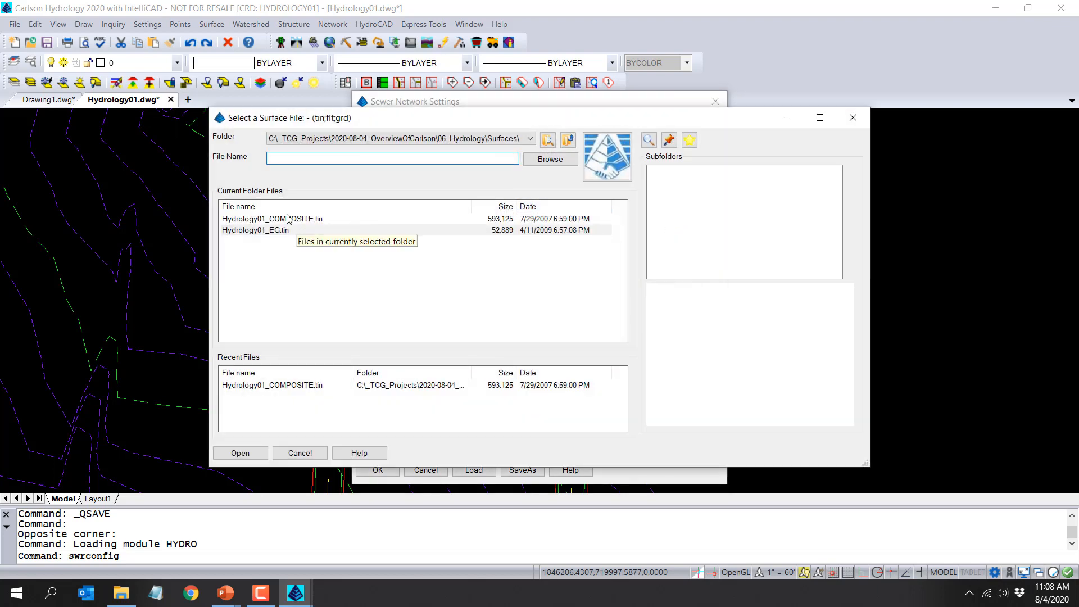
click(287, 219)
click(258, 452)
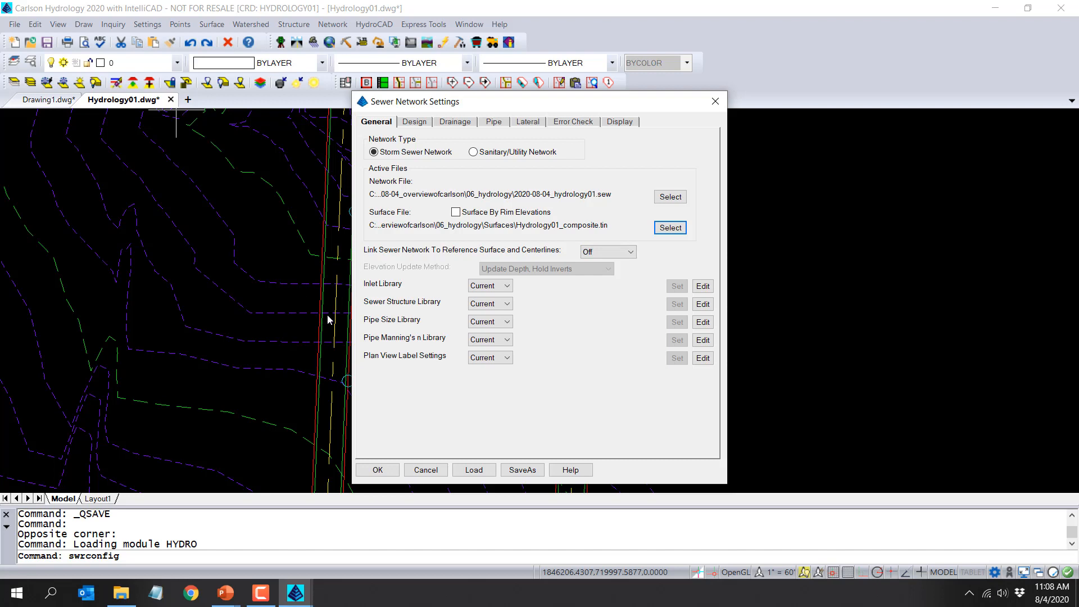
Review the sewer network's design and drainage settings, keeping Rain2 from the rainfall library as the rational rainfall.
click(417, 125)
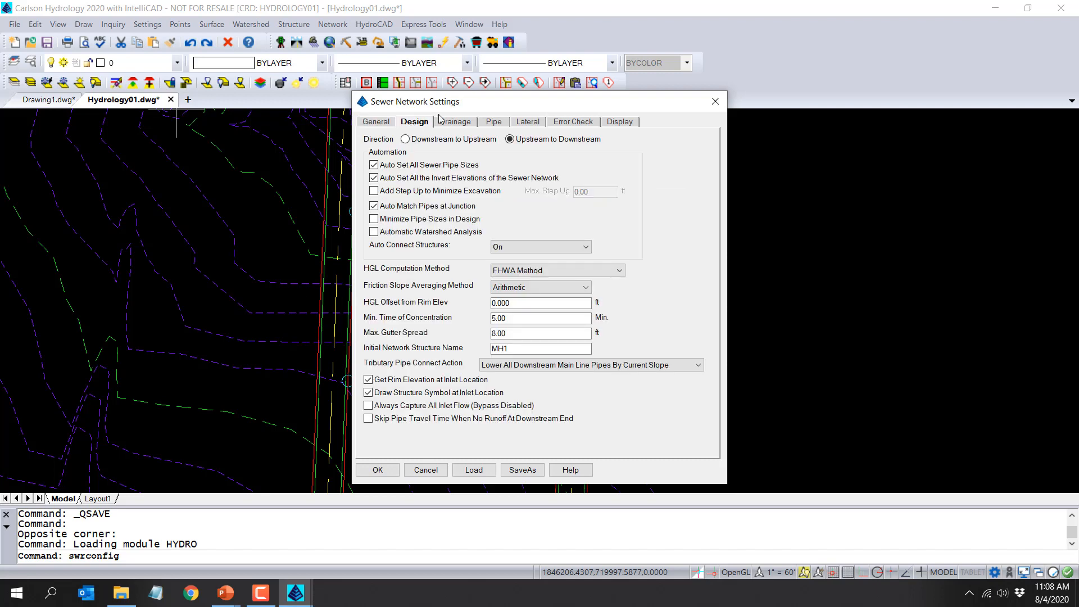
drag(465, 106, 675, 88)
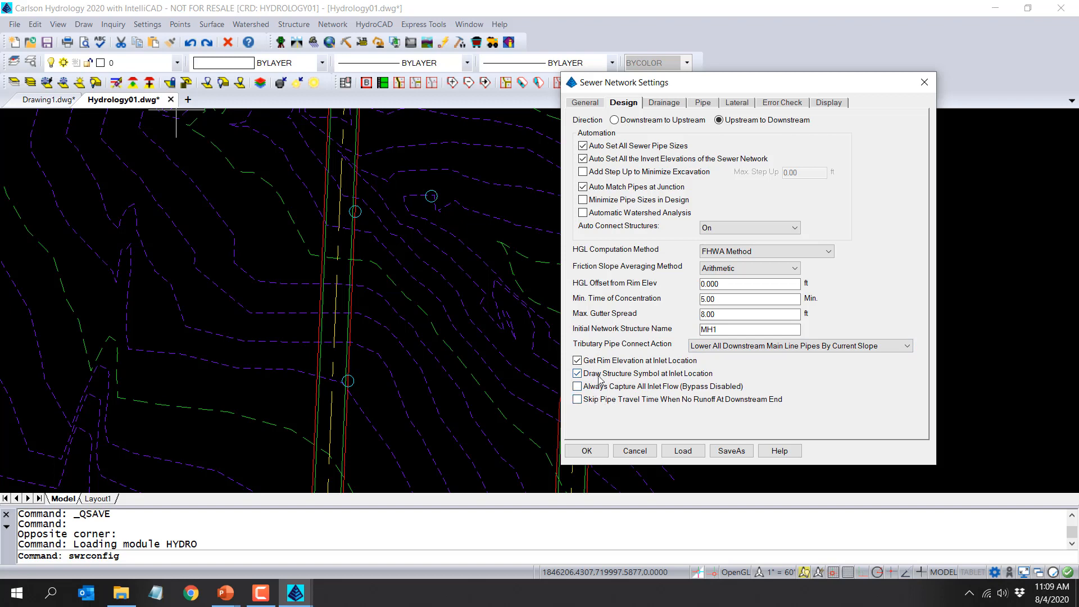
click(665, 103)
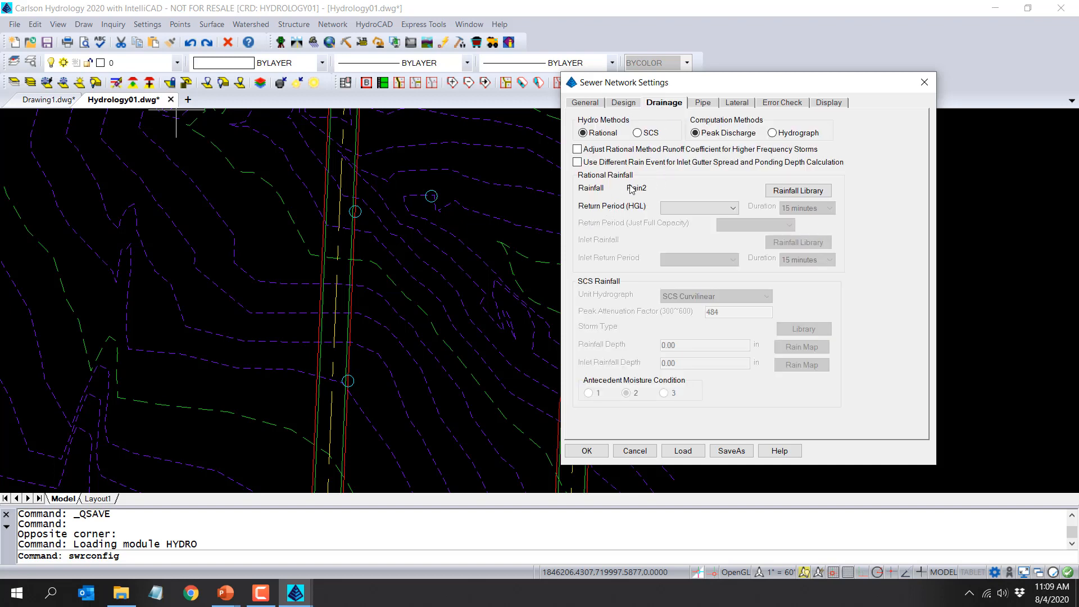
click(786, 192)
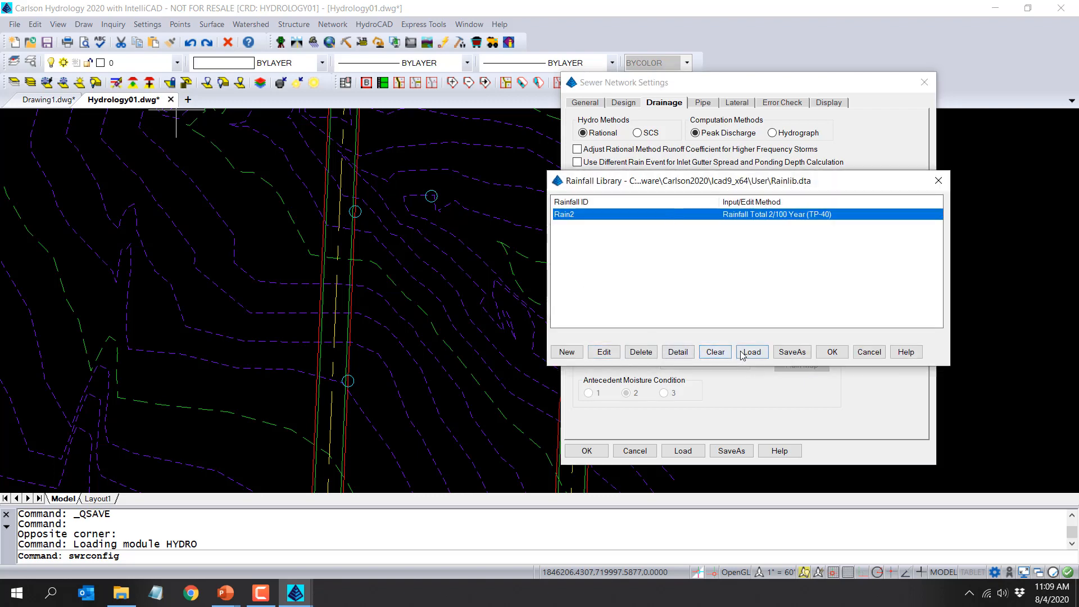
click(833, 352)
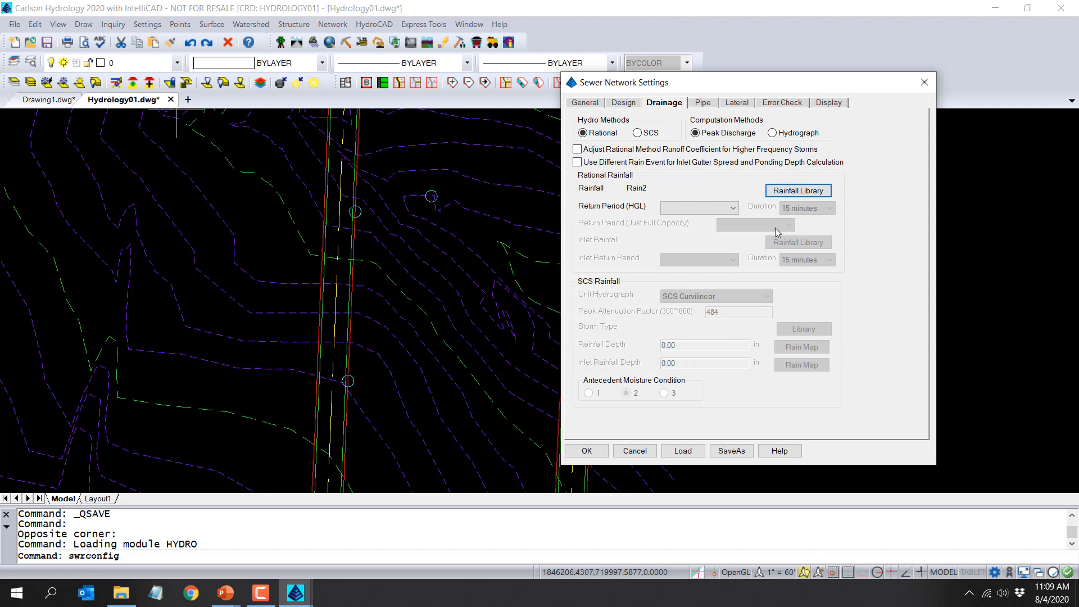
Set the pipe drop across junction to 0.2 ft, check the display settings and submit the Sewer Network Settings.
click(703, 103)
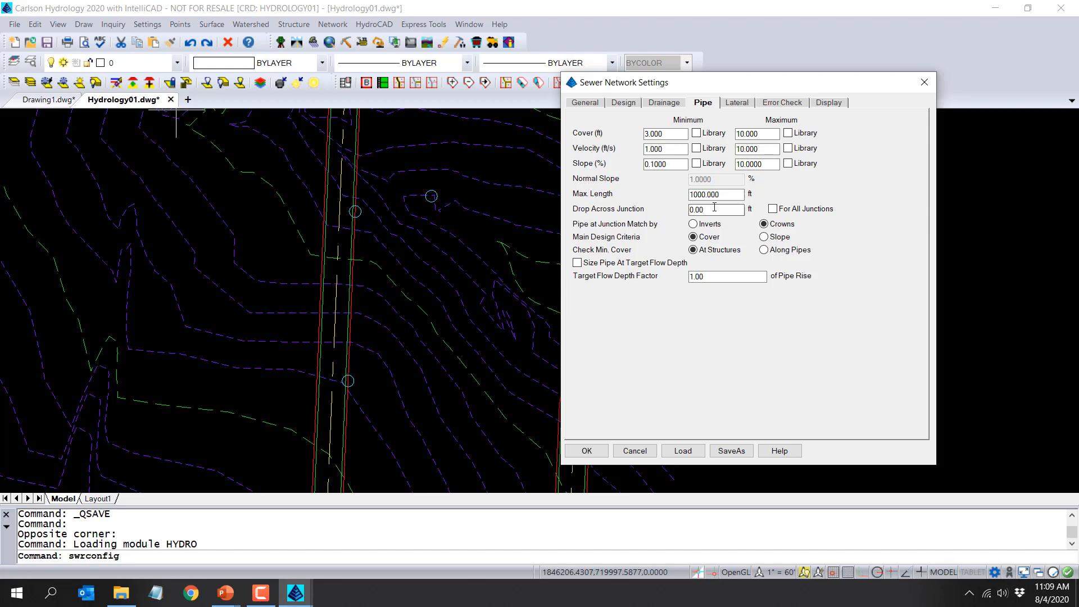
drag(729, 209, 665, 215)
text(.2)
click(823, 104)
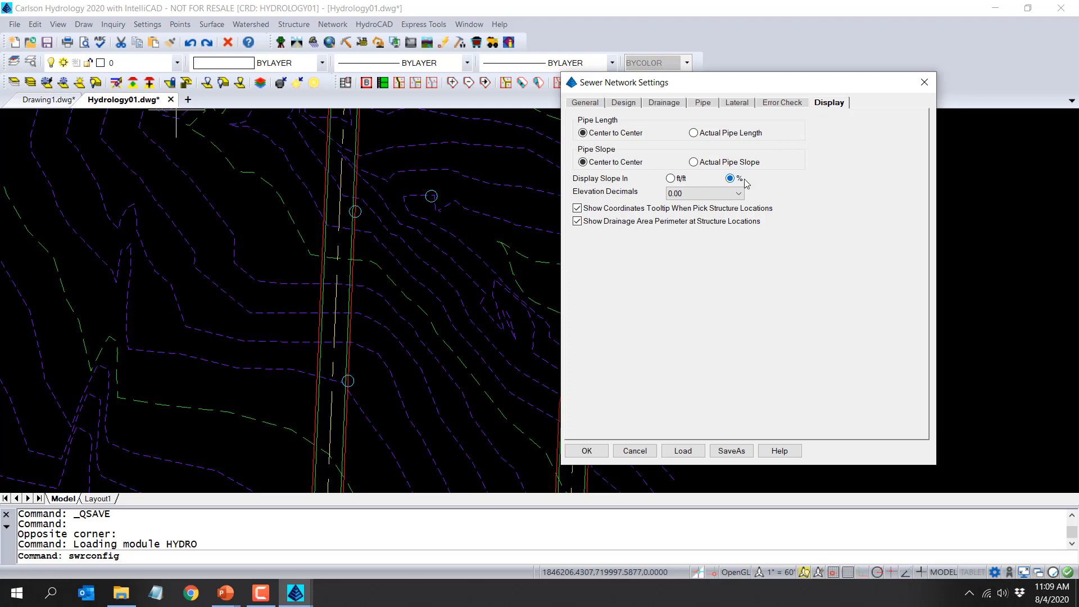
click(592, 451)
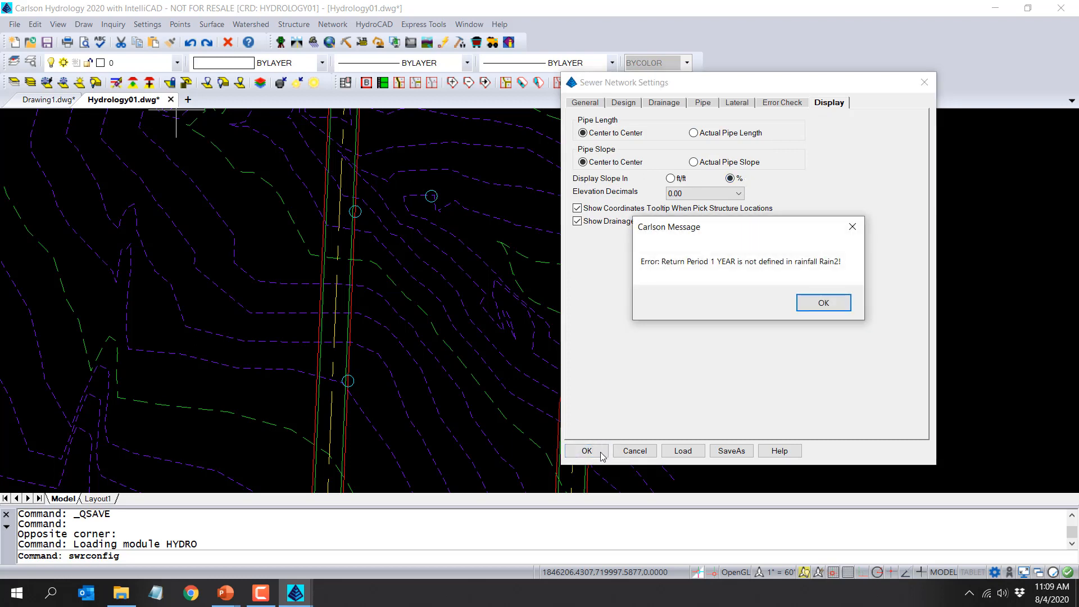
Reselect Rain2 from the rainfall library in the drainage settings and accept the Sewer Network Settings.
click(815, 304)
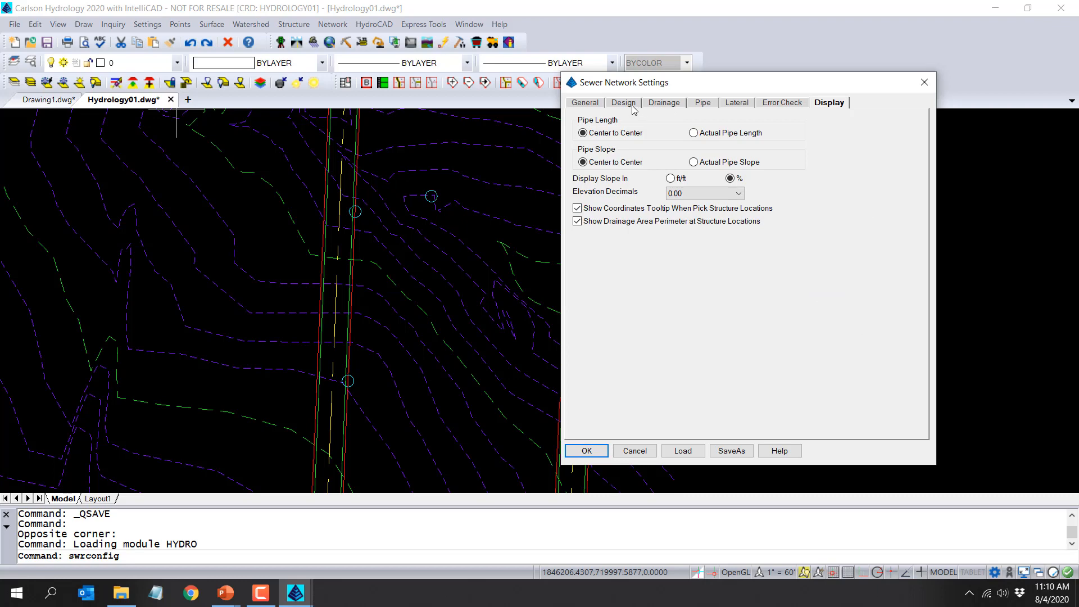
click(656, 105)
click(787, 192)
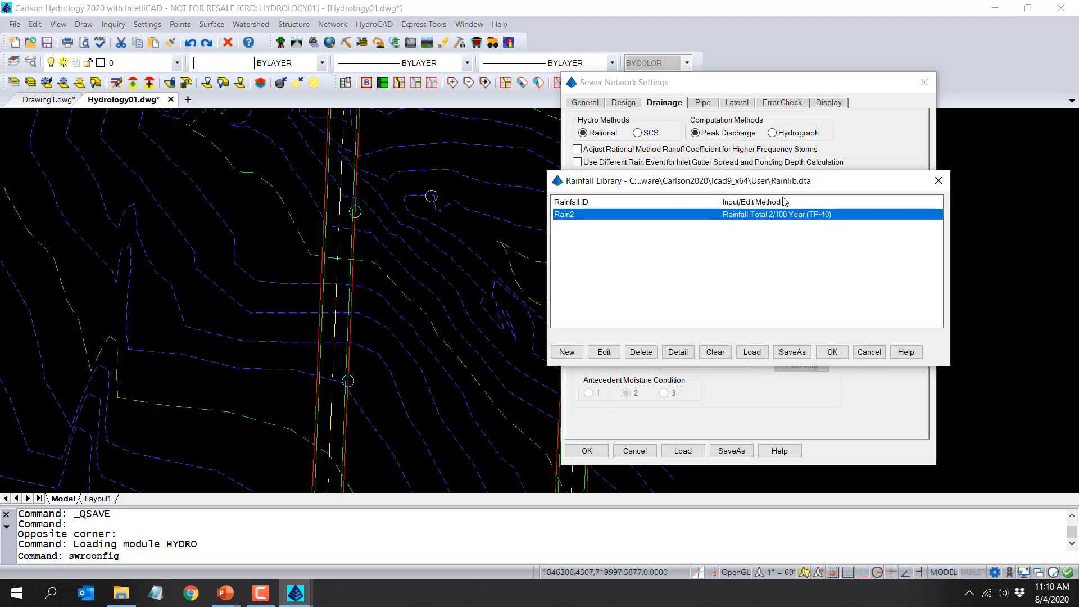
click(832, 352)
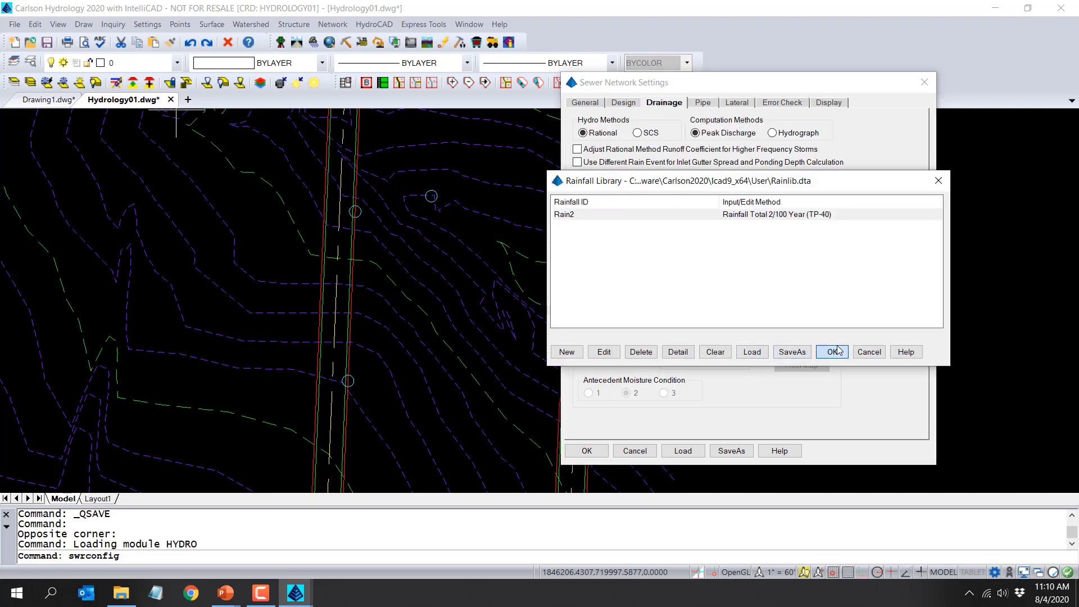
click(586, 452)
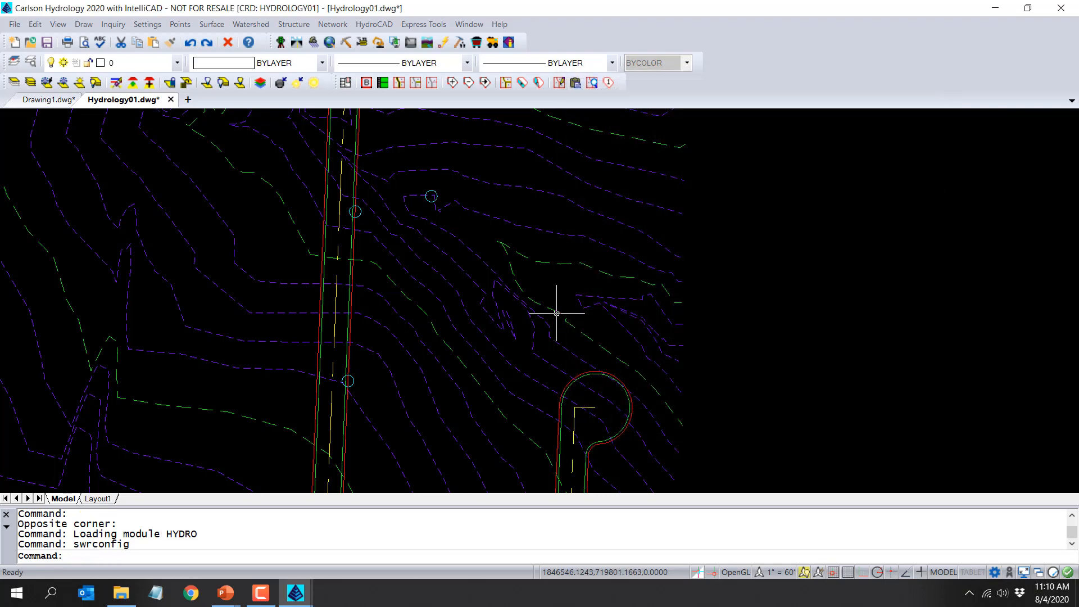
Create the first sewer structure by picking a point on the road's west edge, opposite the lower storm location circle.
scroll(393, 248, down, 1)
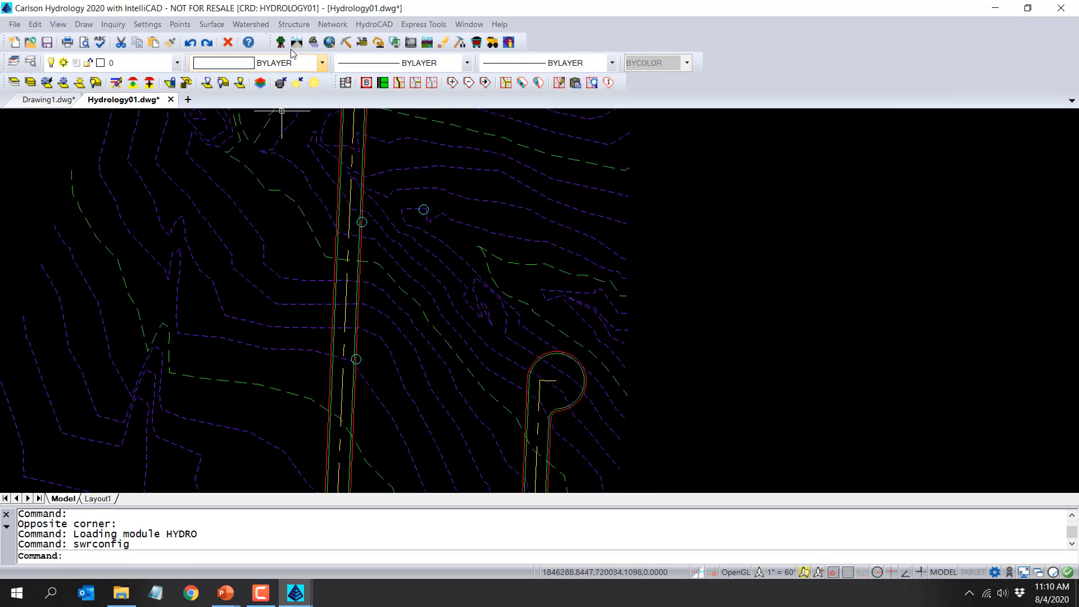
click(331, 25)
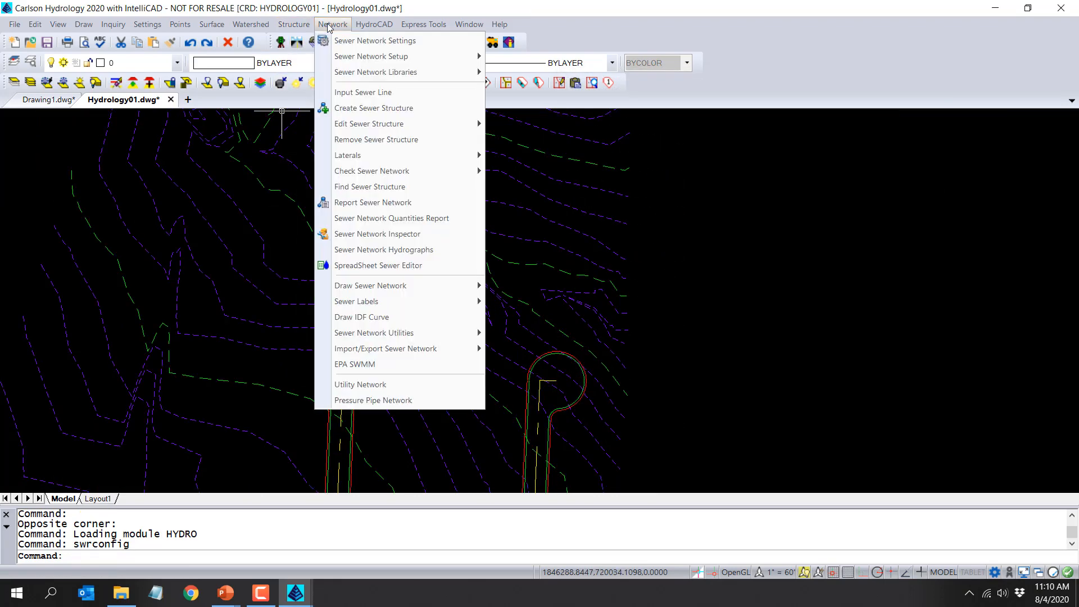
click(330, 110)
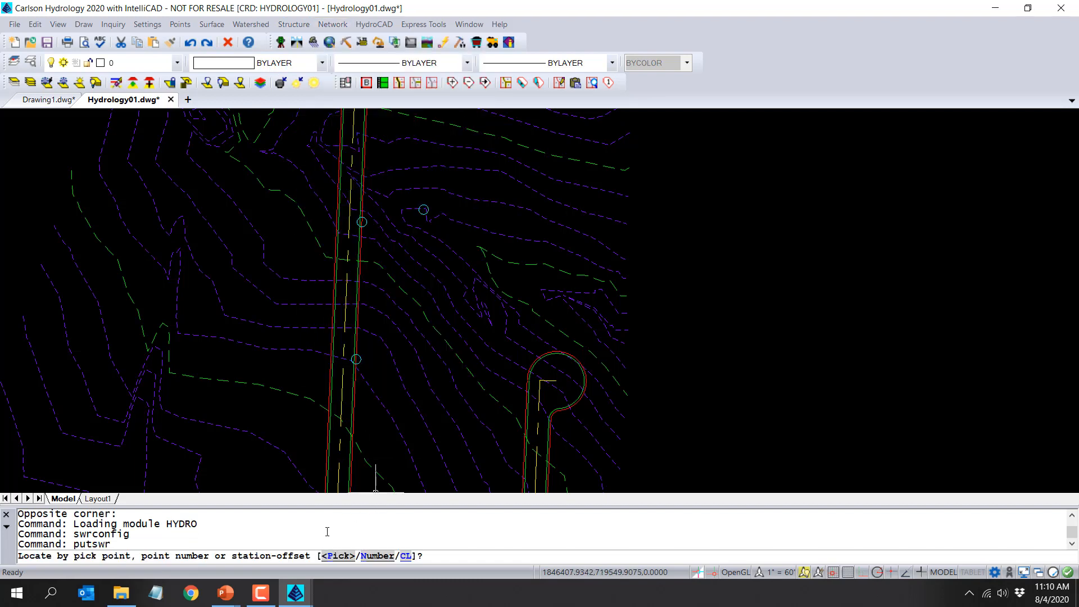
click(319, 341)
scroll(314, 368, up, 4)
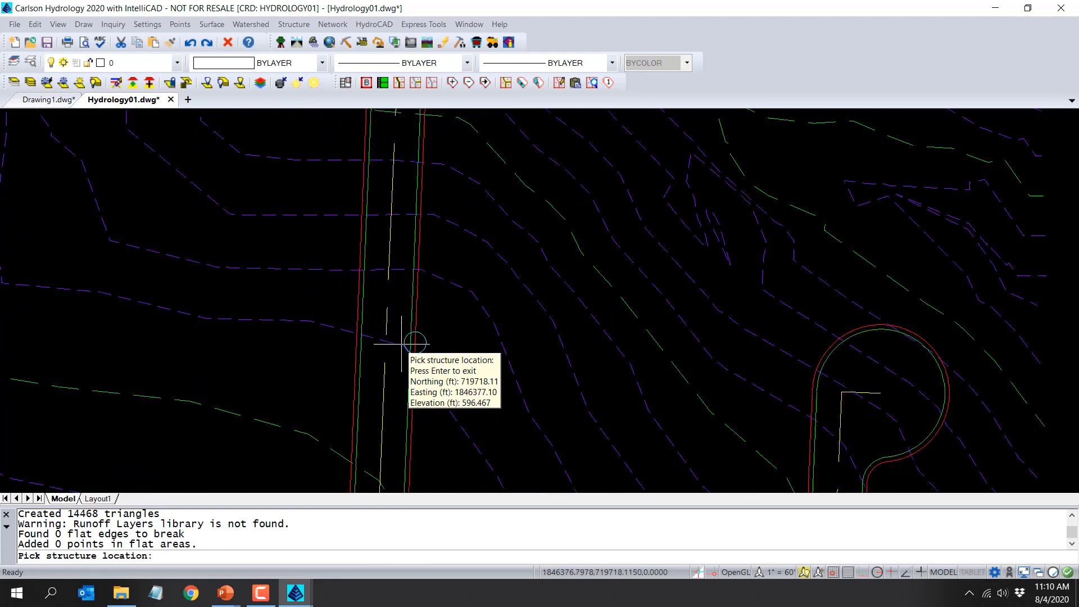
click(359, 341)
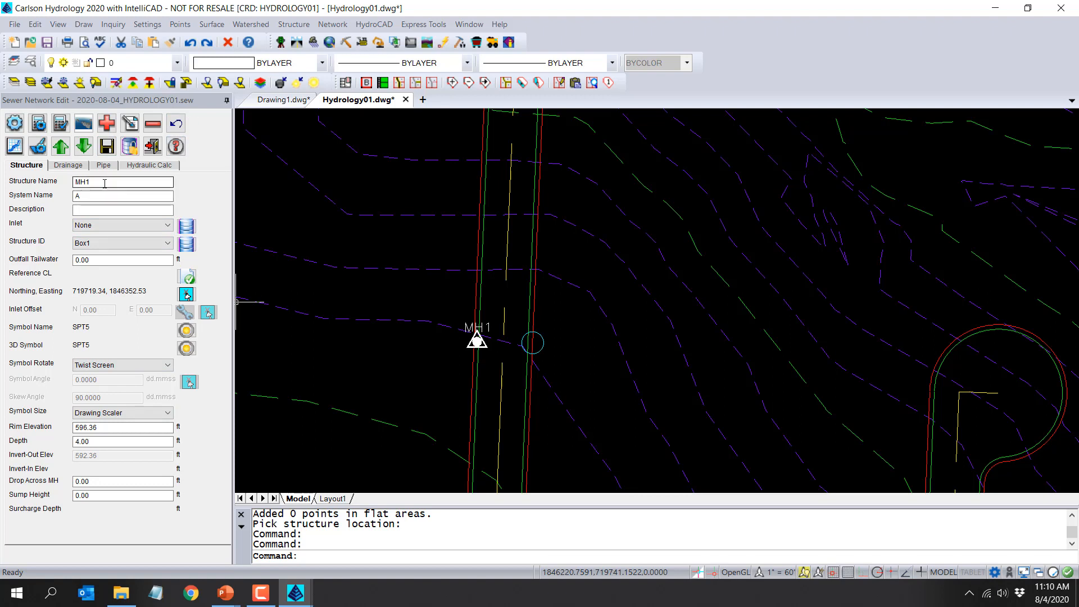
Assign the Combo-Grade inlet to structure MH1, keeping Box1 as its structure ID and INLET3 as its symbol.
click(90, 225)
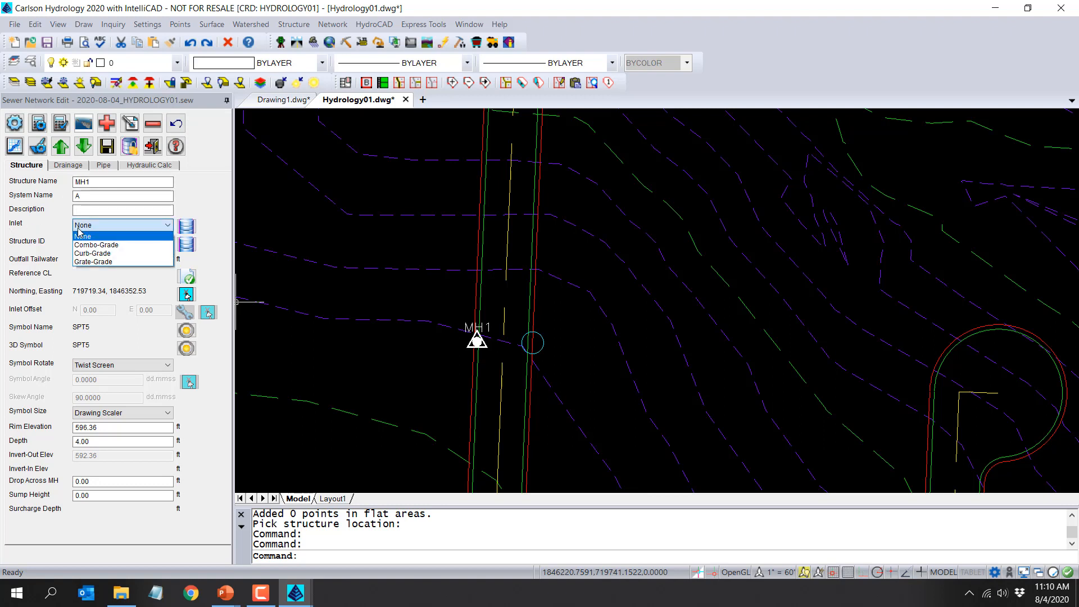
click(87, 246)
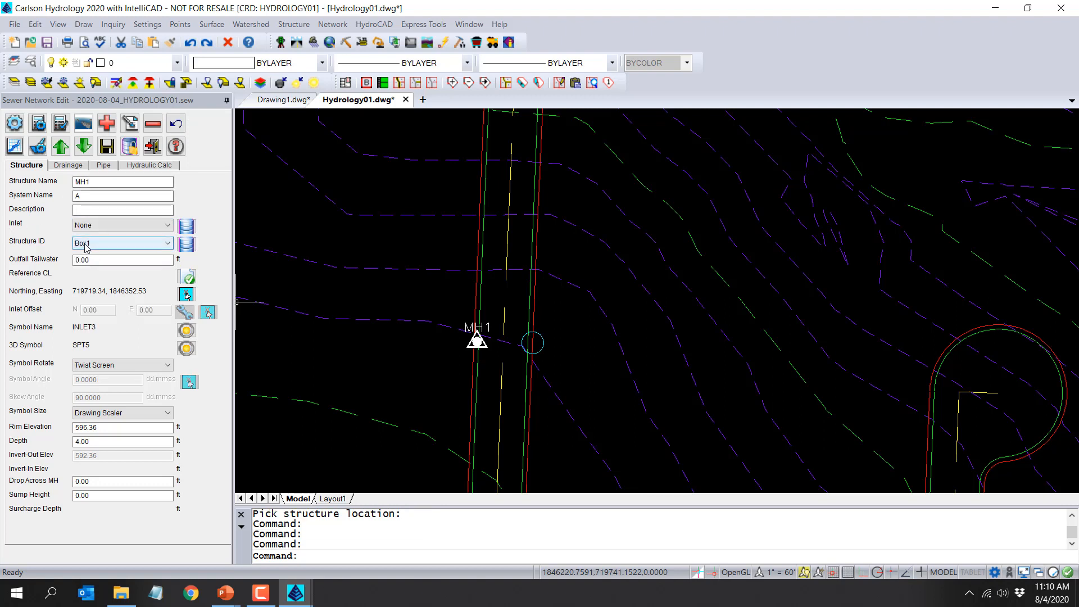
click(82, 244)
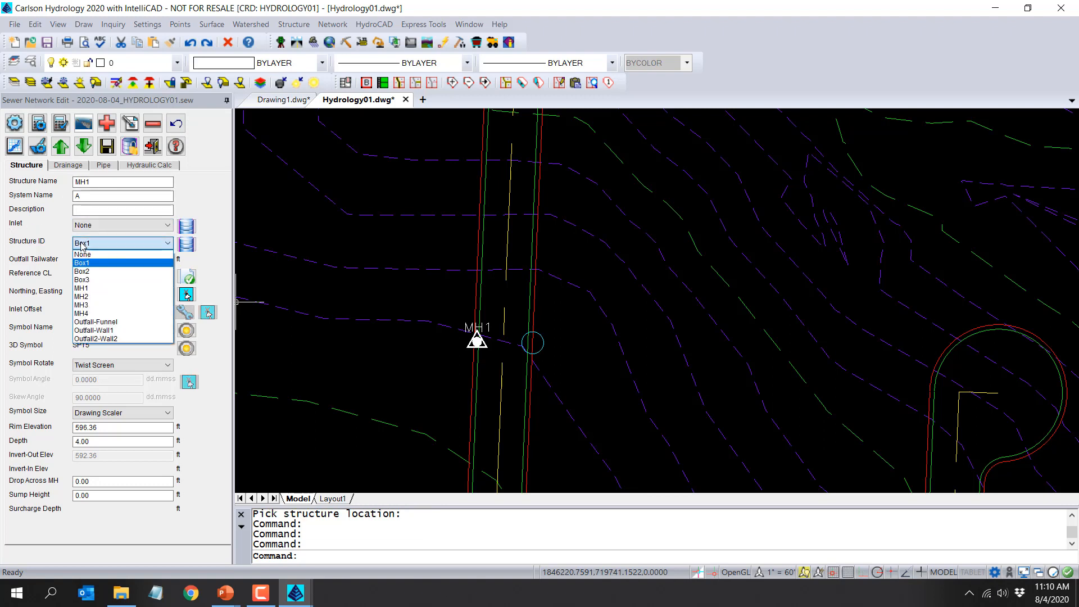
click(82, 246)
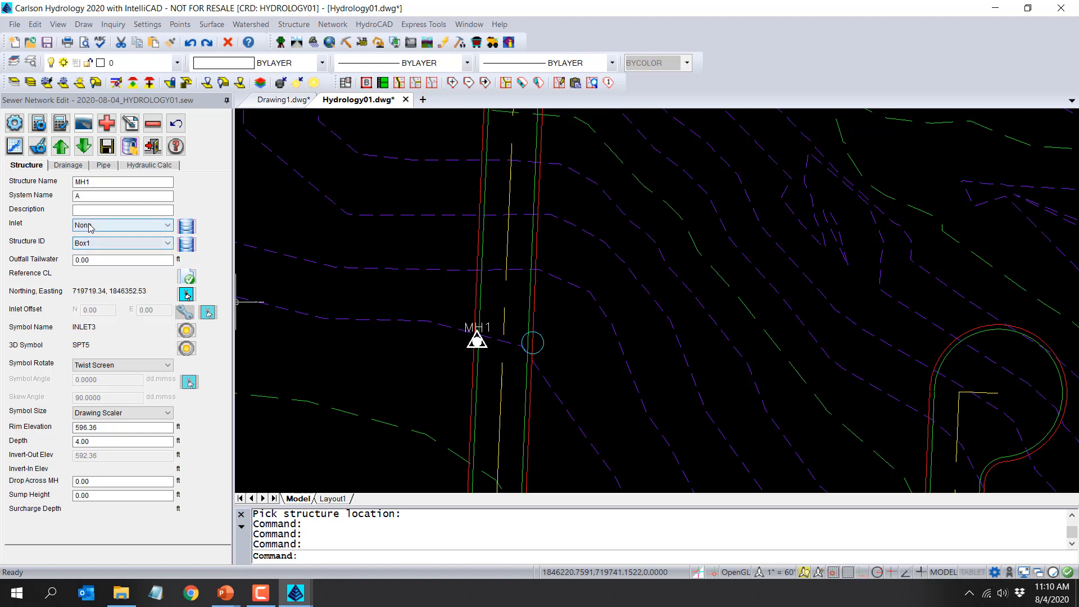
click(96, 225)
click(102, 246)
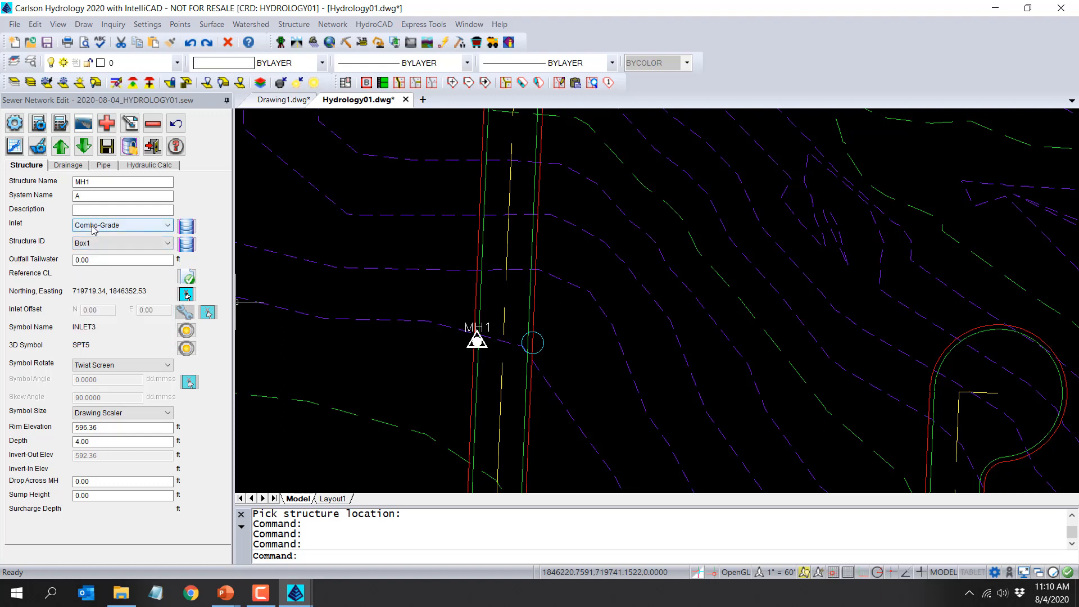
click(123, 227)
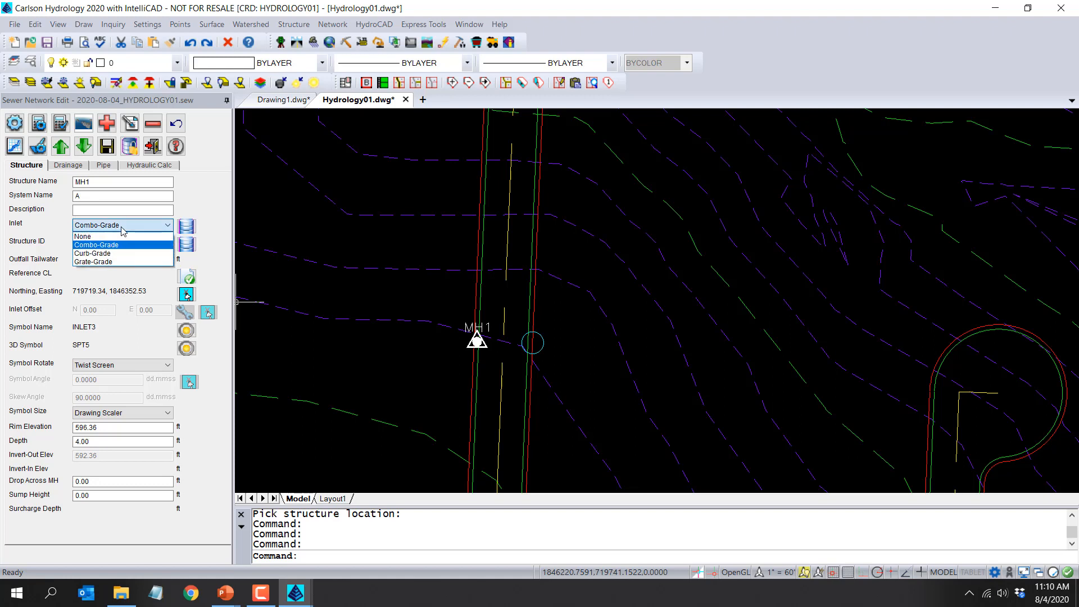
click(123, 229)
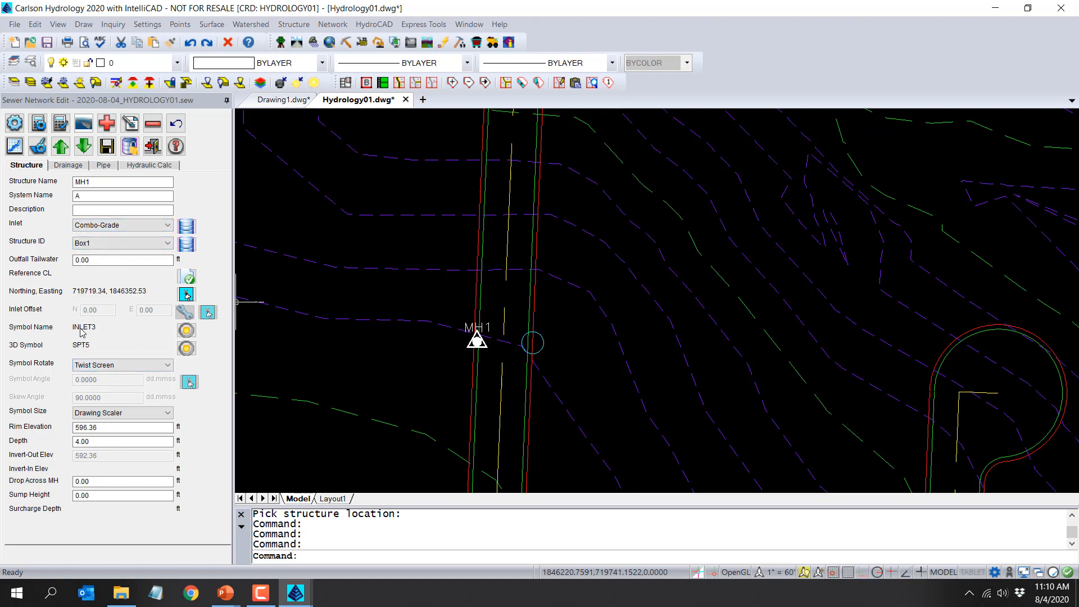
click(186, 331)
click(479, 195)
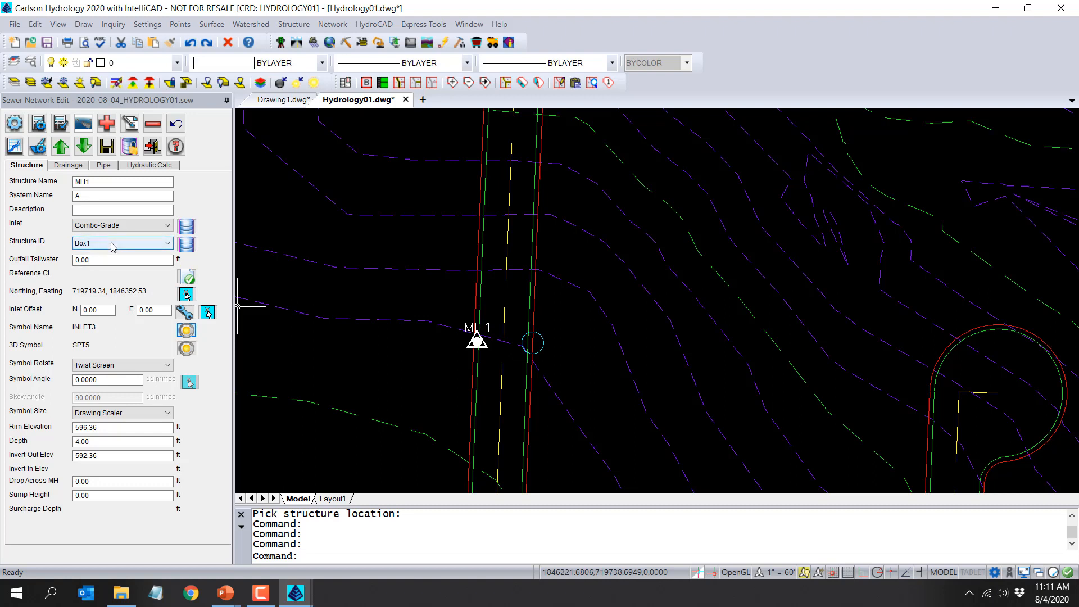
Assign hydro01_cl1.cl as the reference centerline of structure MH1.
click(190, 275)
click(525, 275)
click(258, 222)
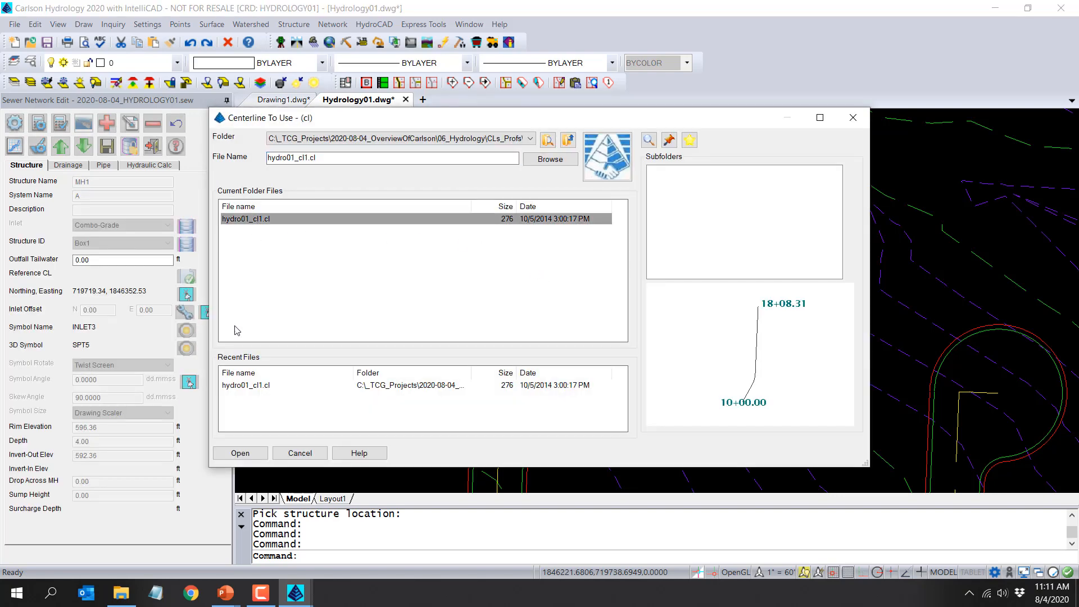
click(242, 453)
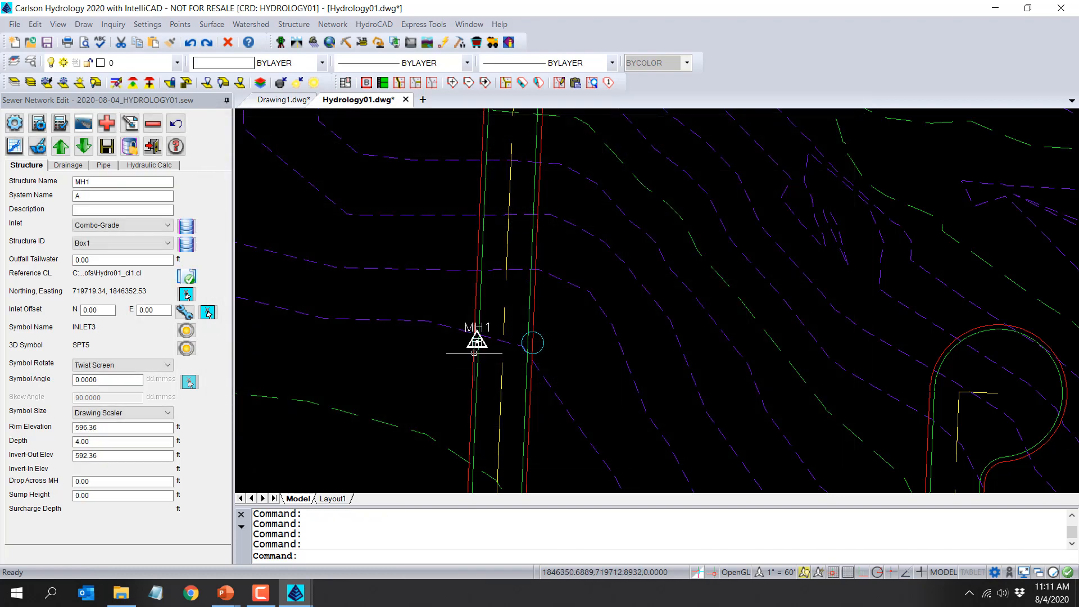
Set MH1's symbol rotation to Parallel to CL Up.
scroll(475, 356, up, 3)
scroll(474, 356, up, 1)
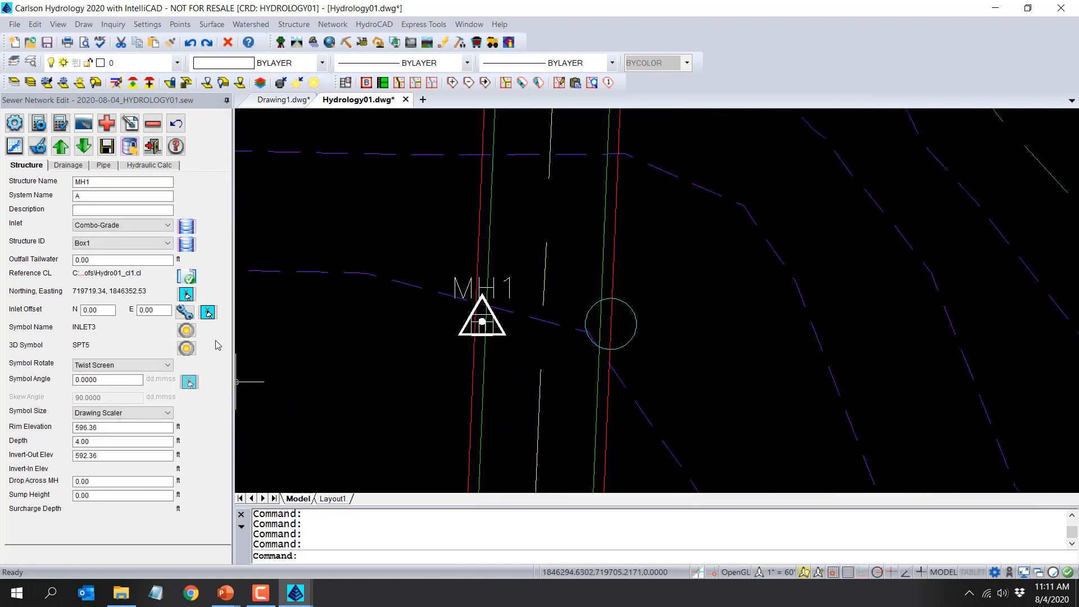
click(100, 365)
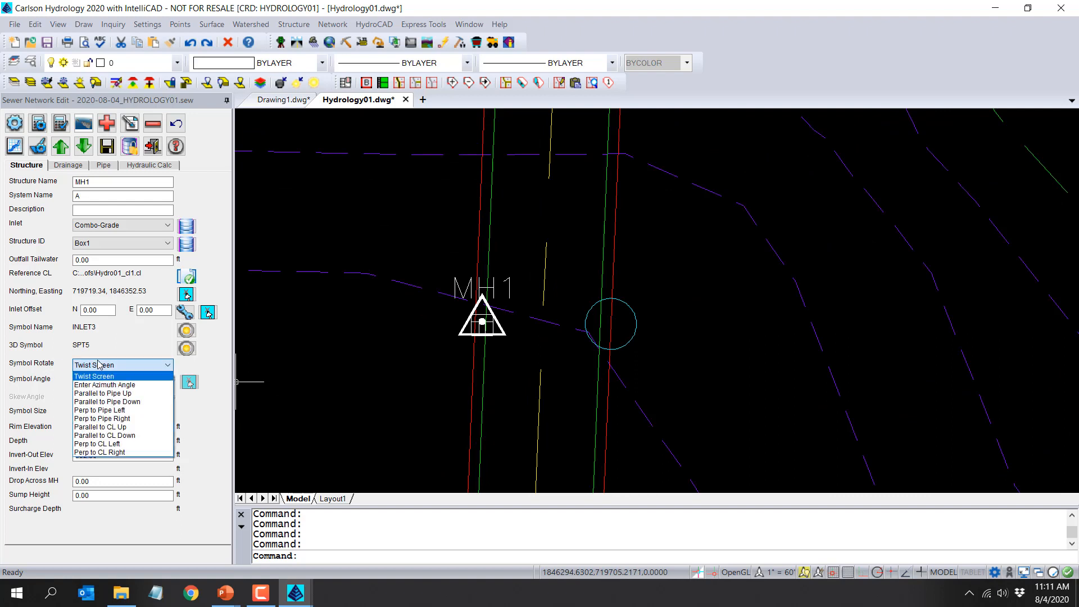
click(127, 427)
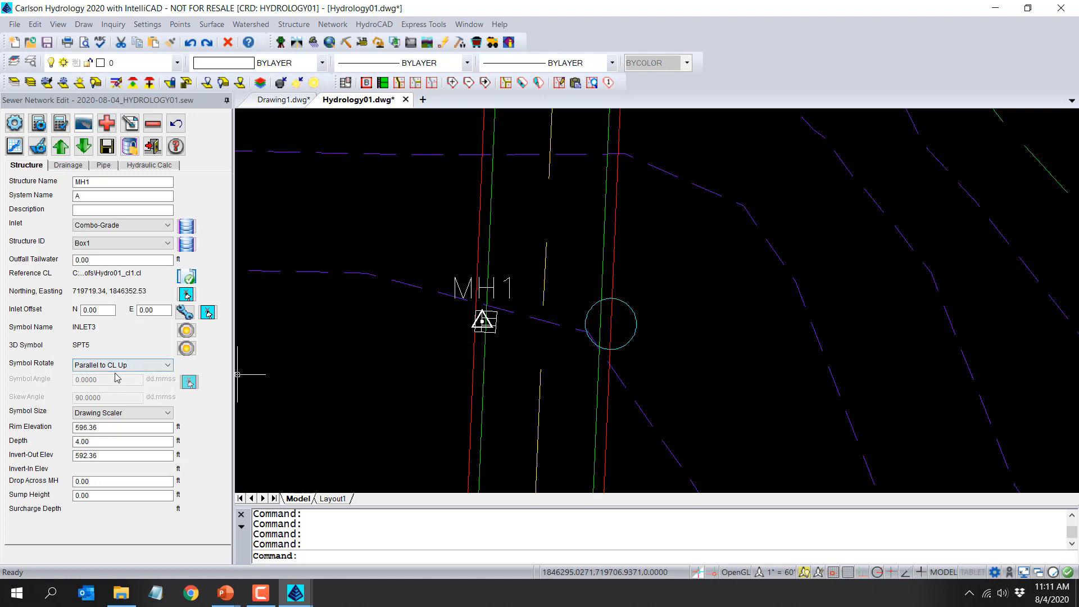
click(104, 440)
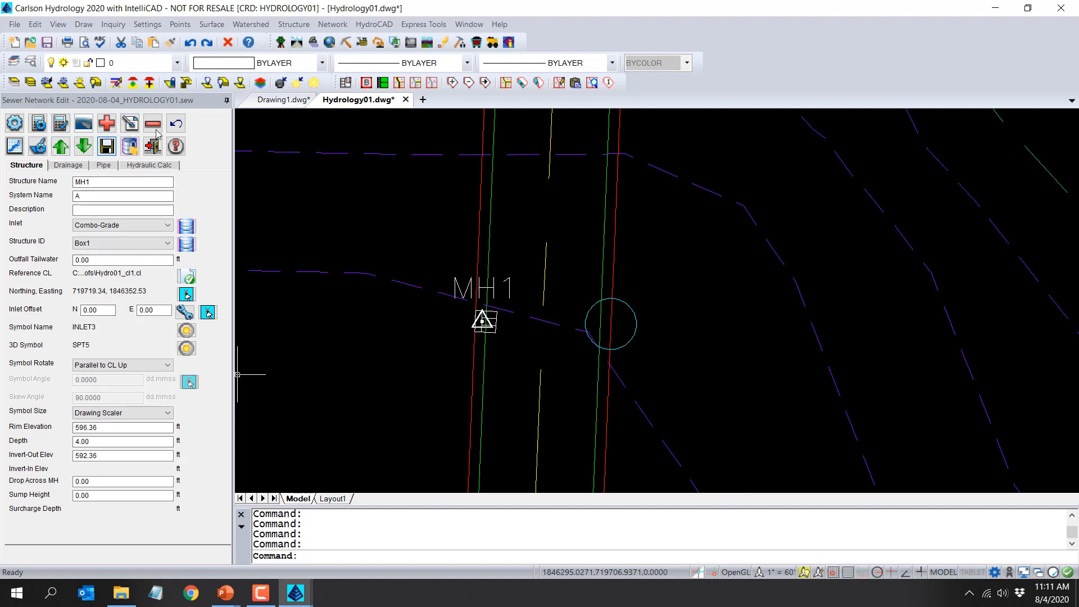
Add a second sewer structure by picking a point inside the storm location circle on the road's east edge, across from MH1.
click(333, 25)
click(337, 6)
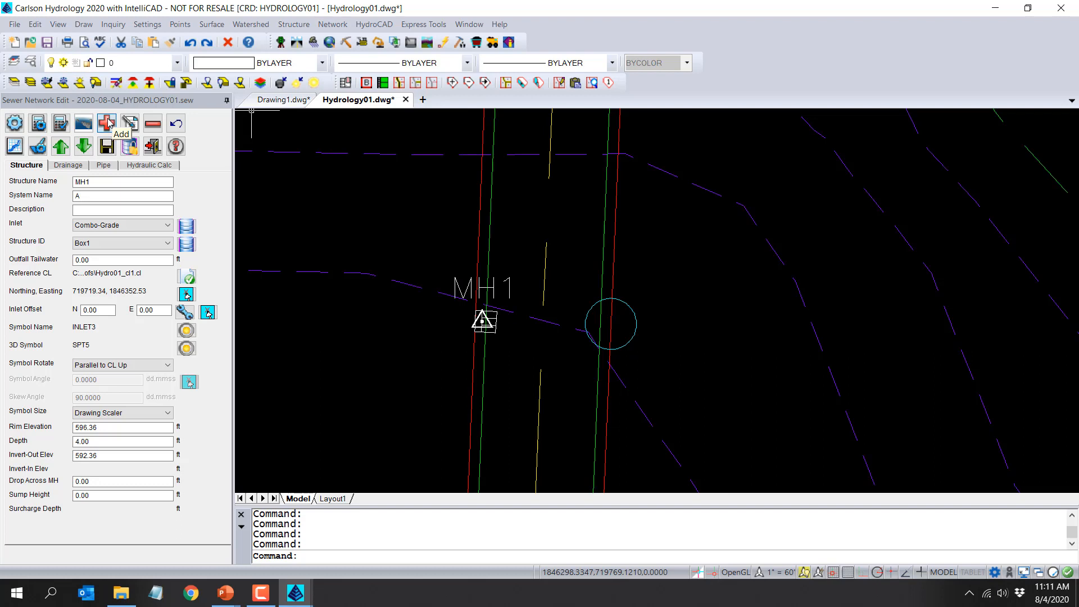
click(109, 124)
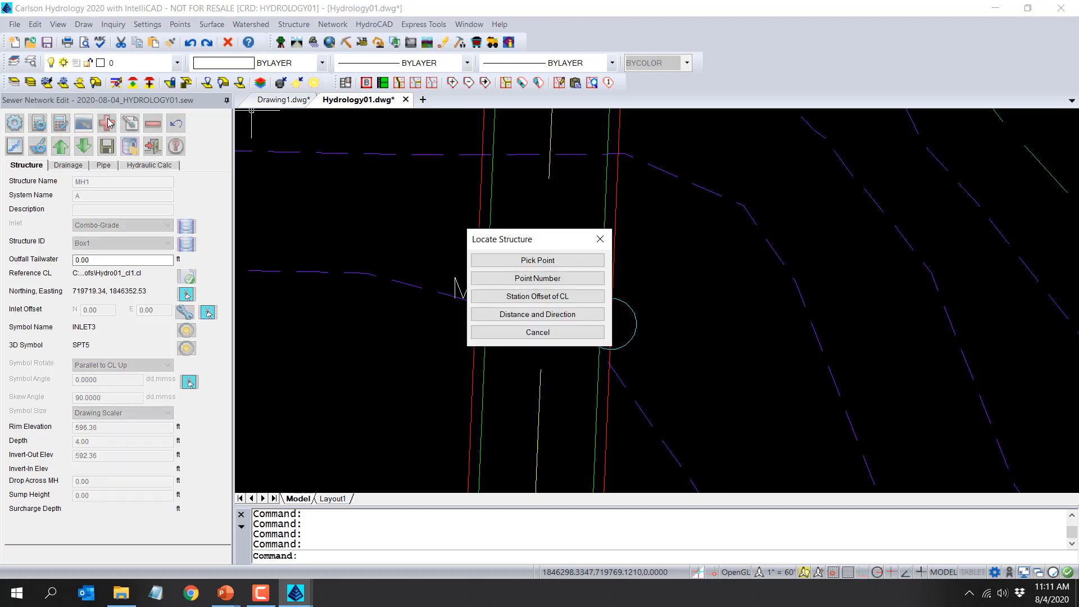
click(567, 260)
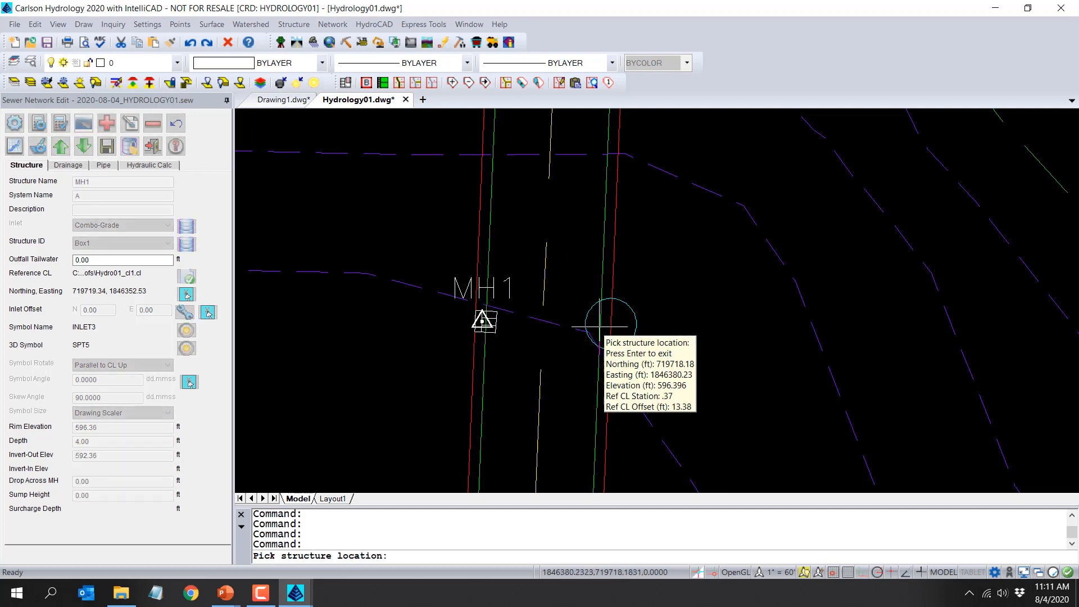
click(607, 326)
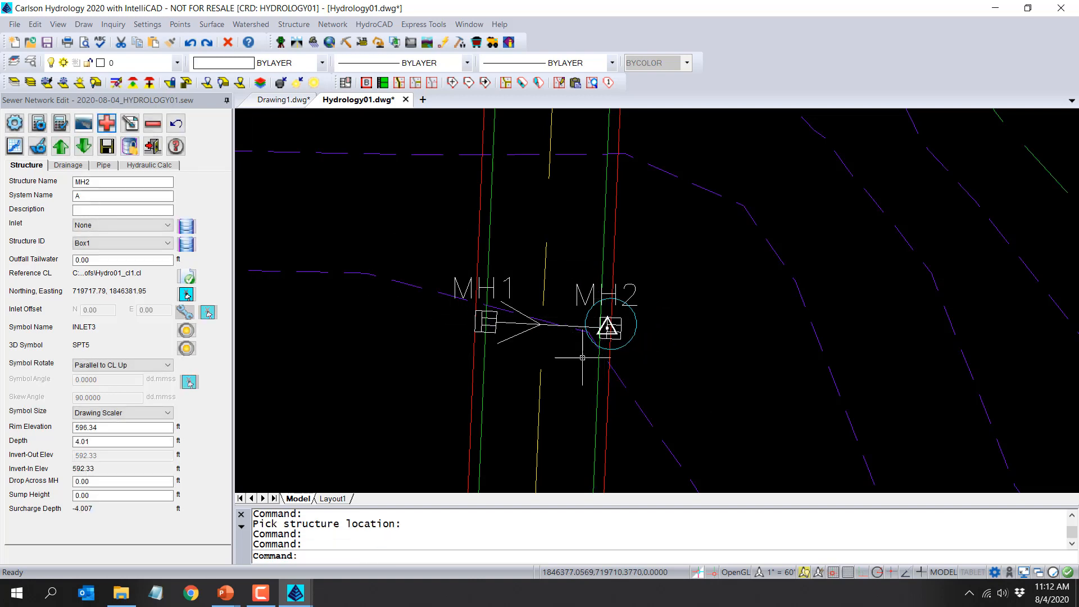
Assign the Combo-Grade inlet to structure MH2 and set its symbol rotation to Parallel to CL Down.
click(145, 226)
click(127, 242)
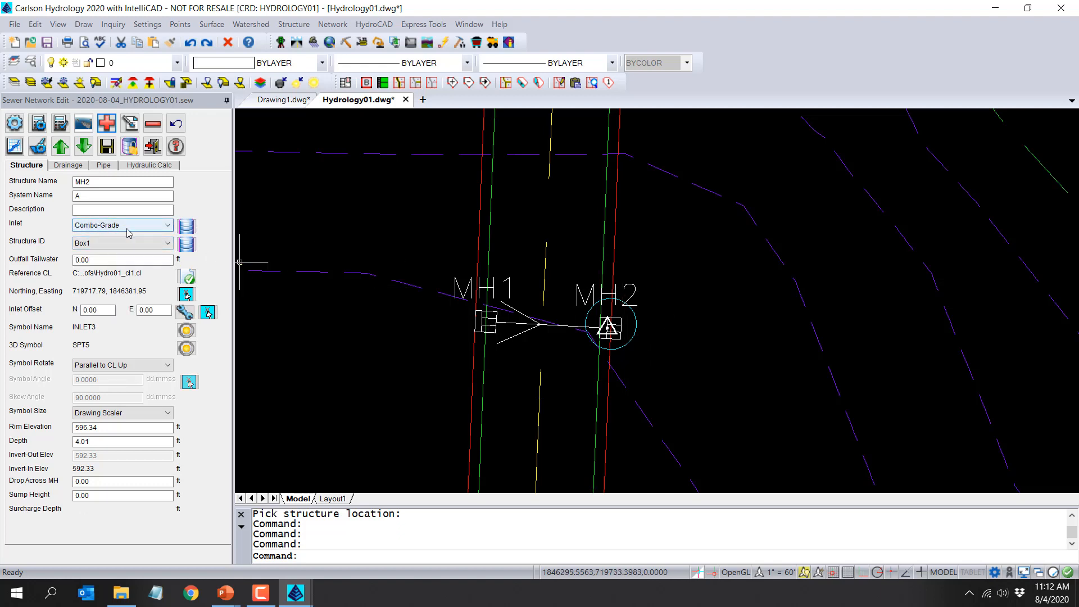
click(133, 366)
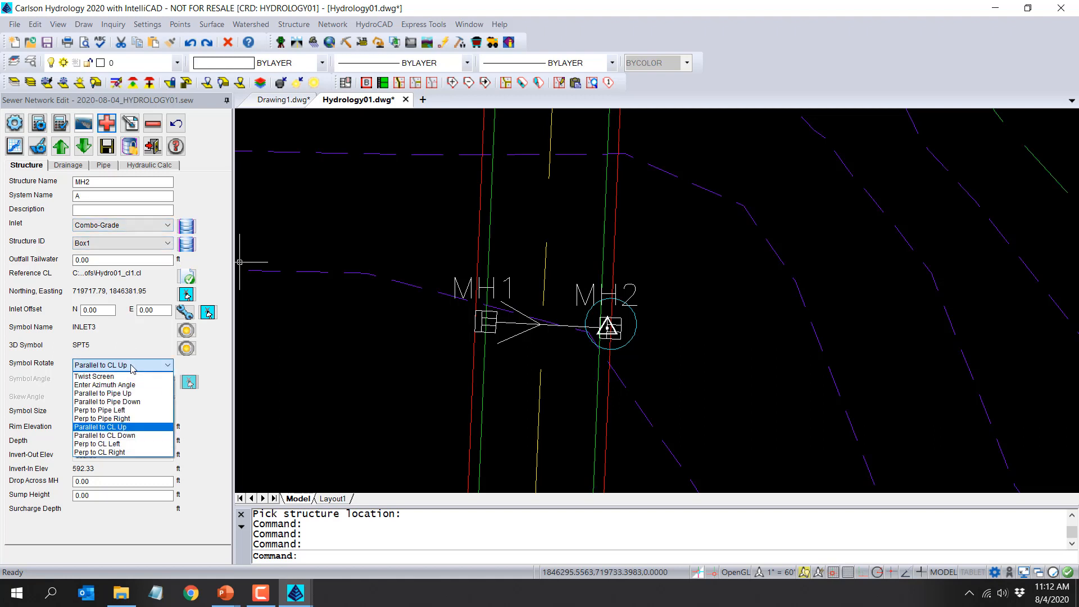
click(135, 436)
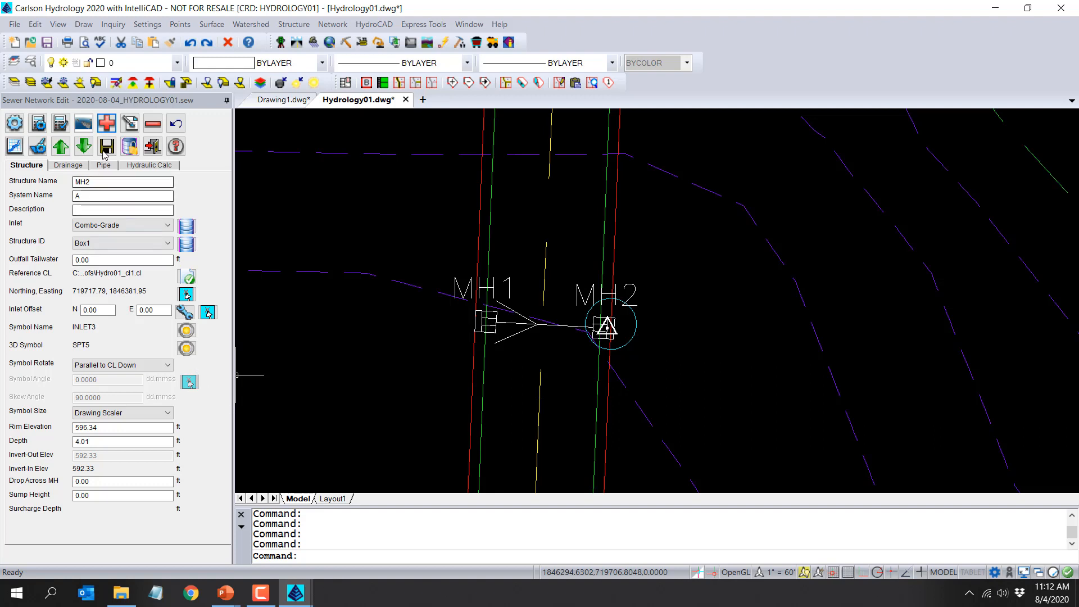
Add a third sewer structure by picking a point inside the storm location circle farther north on the road's east edge.
click(109, 128)
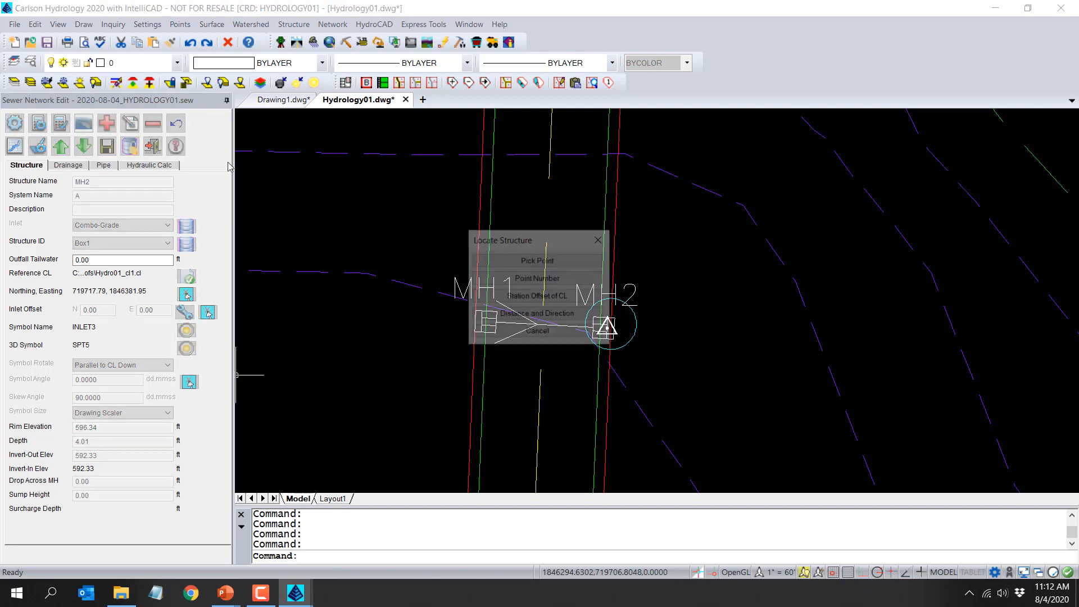
click(553, 262)
scroll(554, 264, down, 3)
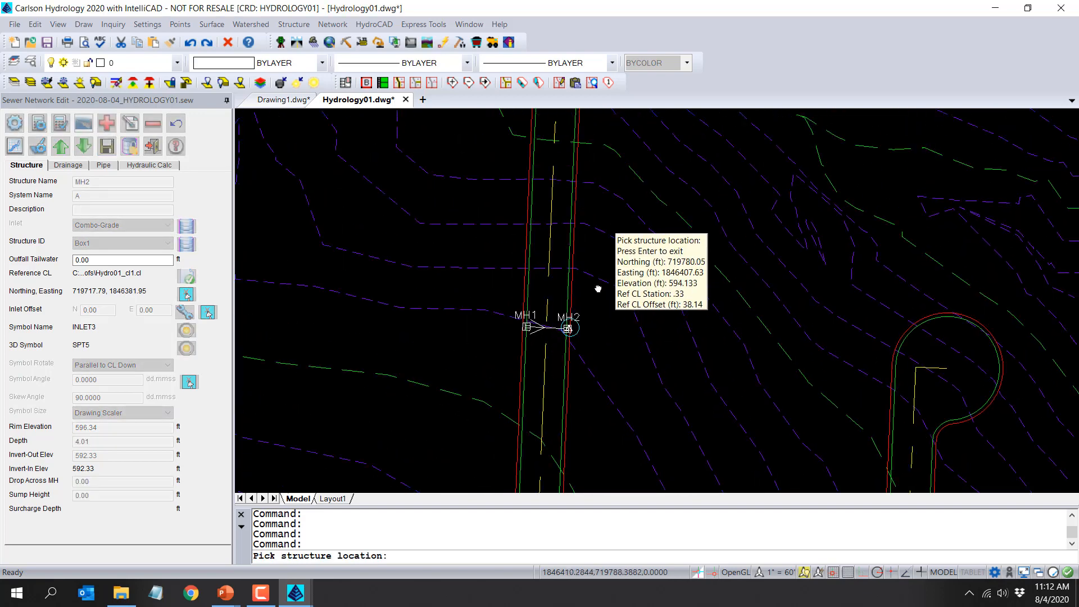
scroll(509, 252, up, 4)
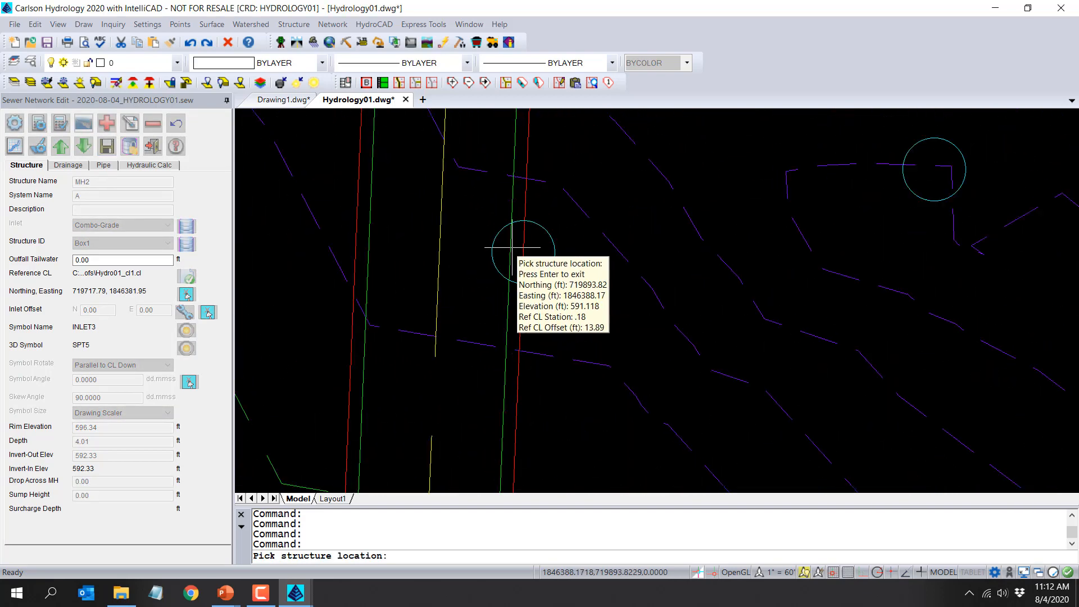
click(513, 250)
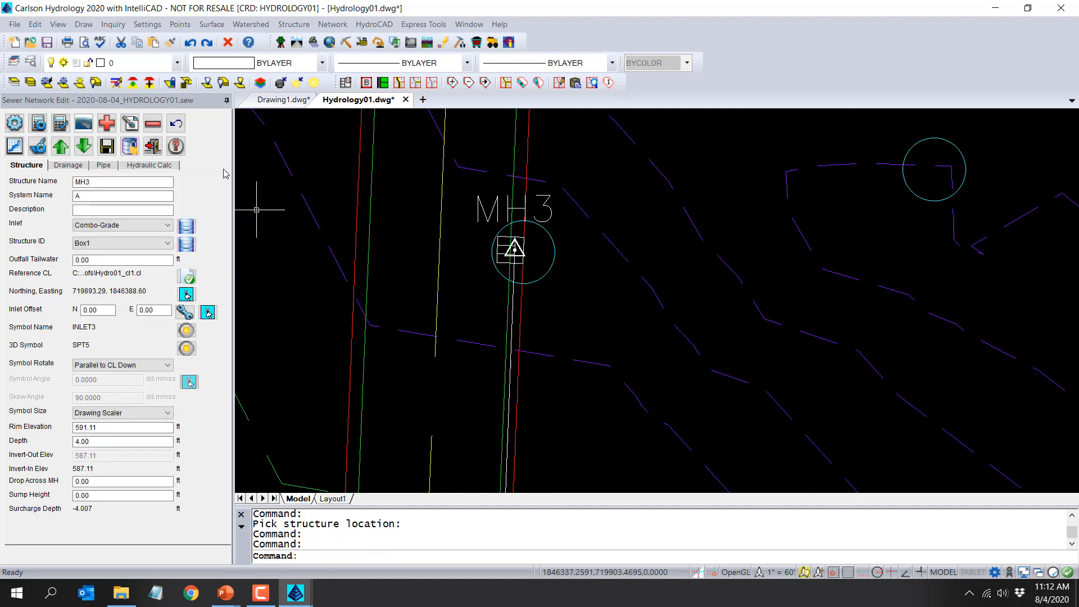
Add a fourth sewer structure by picking a point inside the storm location circle off the road, east of MH3.
click(106, 123)
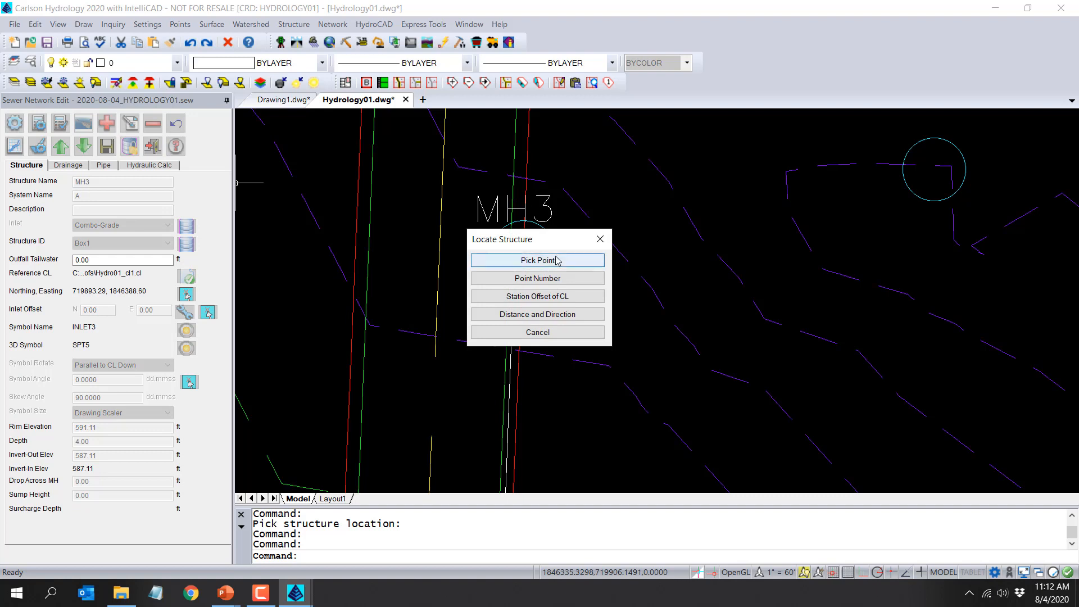
click(536, 260)
click(930, 183)
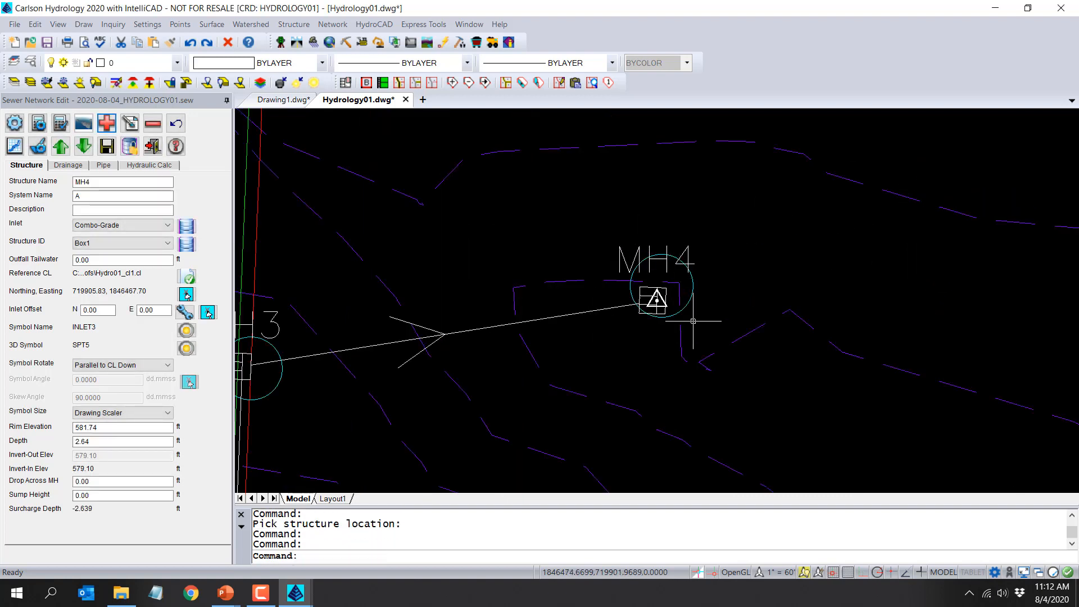
Set MH4's inlet to None and its structure ID to Outfall-Wall1.
click(99, 225)
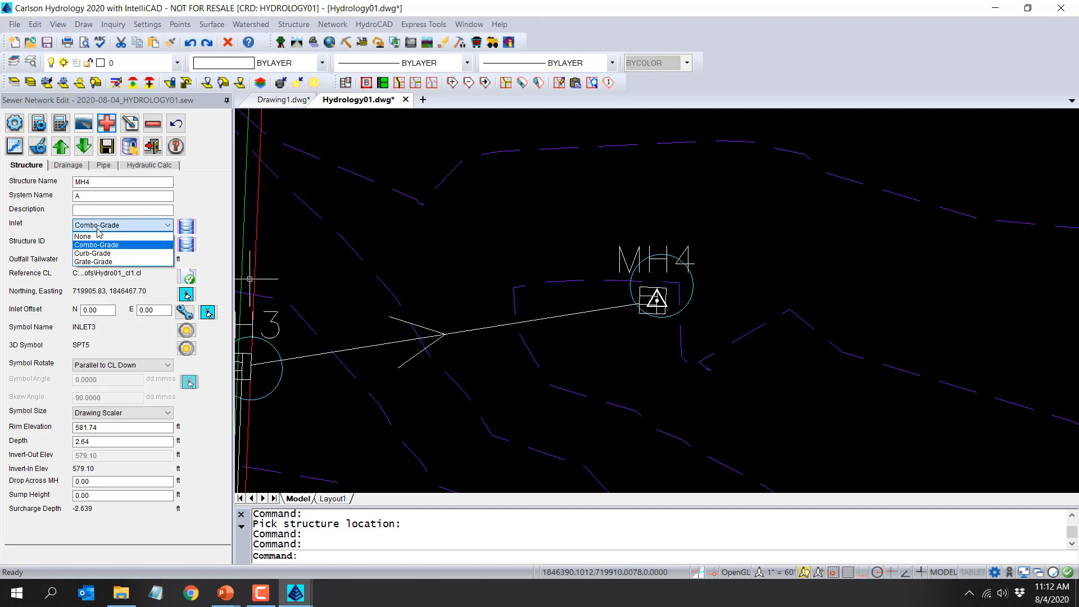
click(93, 238)
click(98, 244)
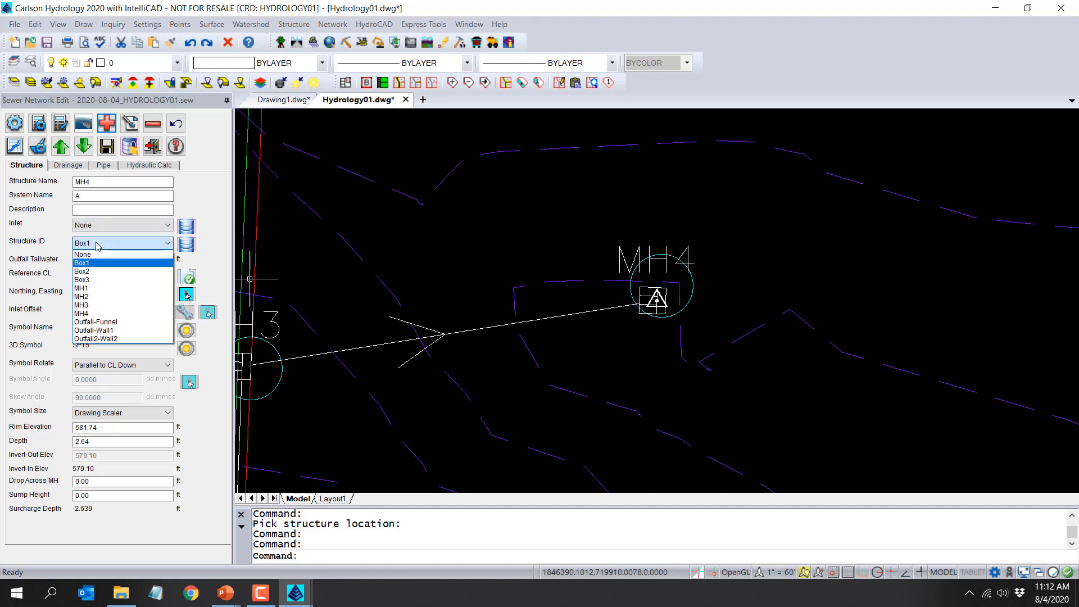
click(112, 332)
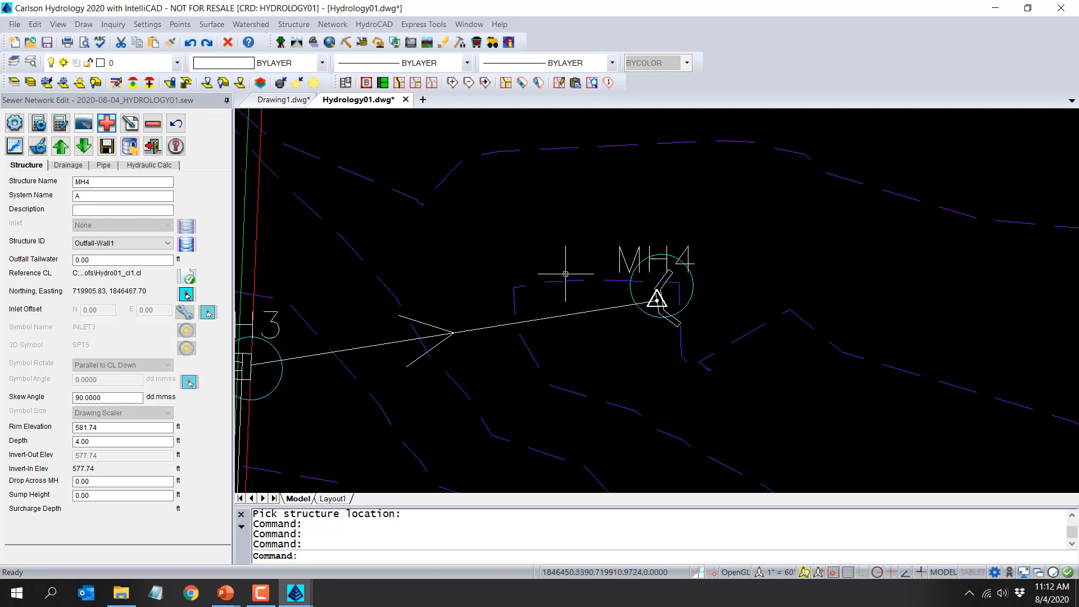
Review the pipe line profile, inverts, slopes and lengths between MH1 and MH4 in the Spreadsheet Sewer Editor.
scroll(567, 276, down, 4)
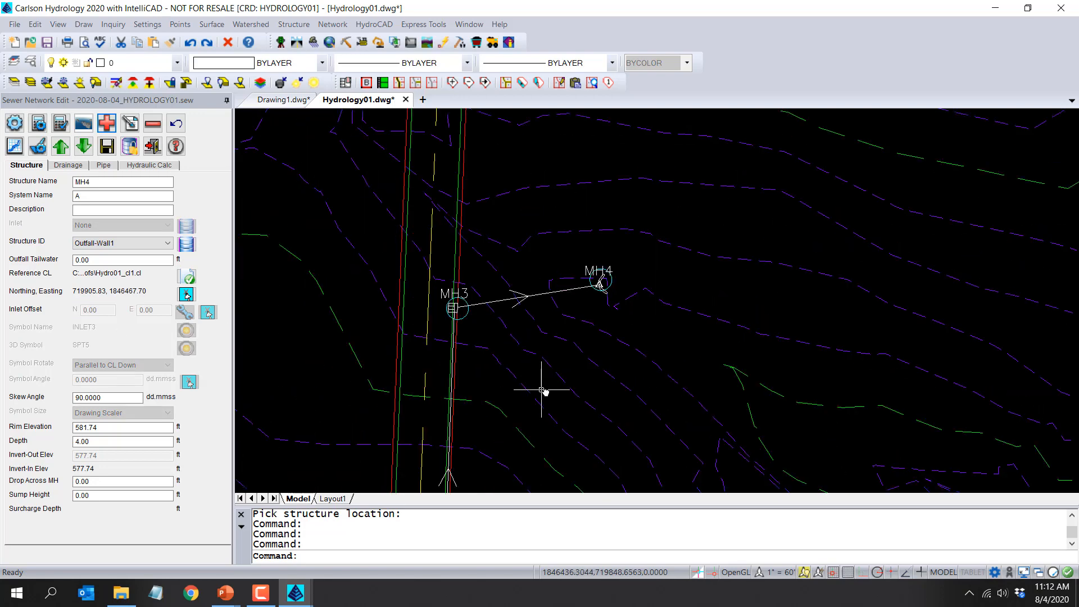
middle_drag(543, 391, 609, 297)
scroll(613, 272, down, 3)
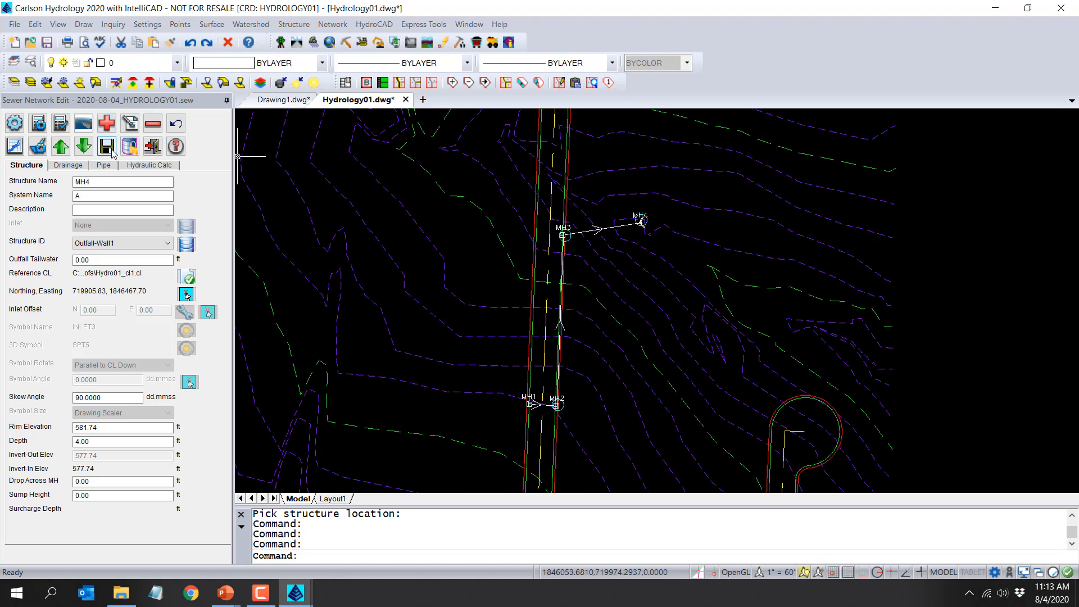
click(14, 147)
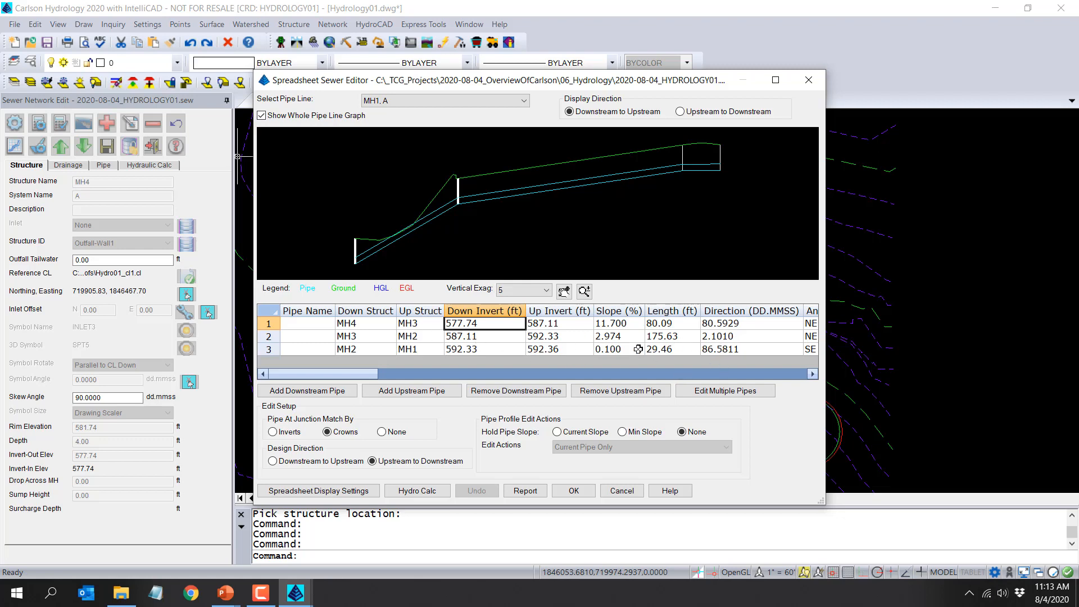
click(590, 490)
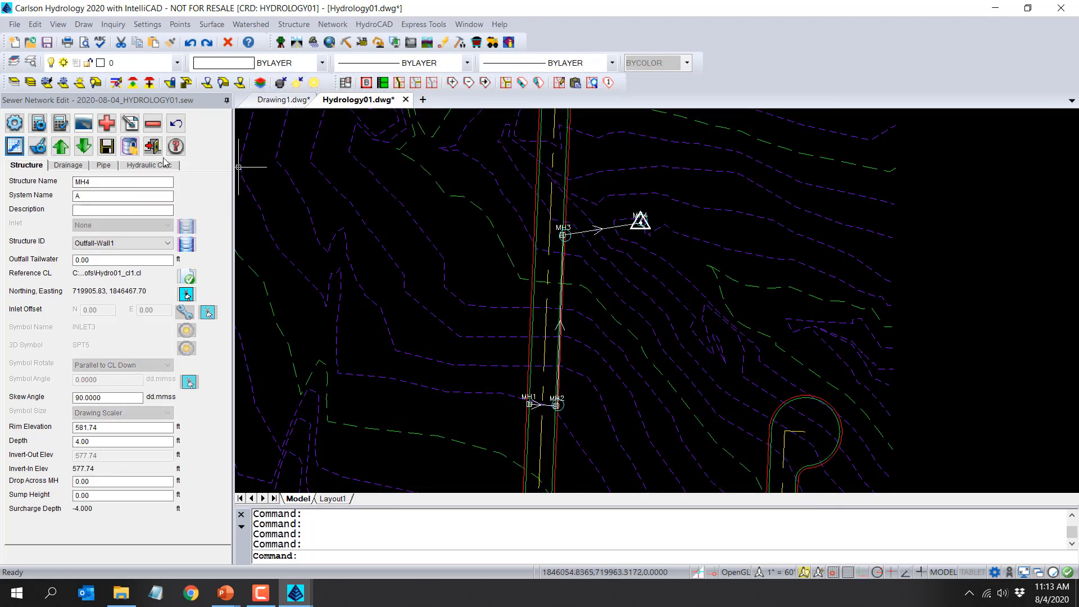
Go back upstream to structure MH1 and set its inlet to Combo-Grade again.
click(62, 147)
click(62, 147)
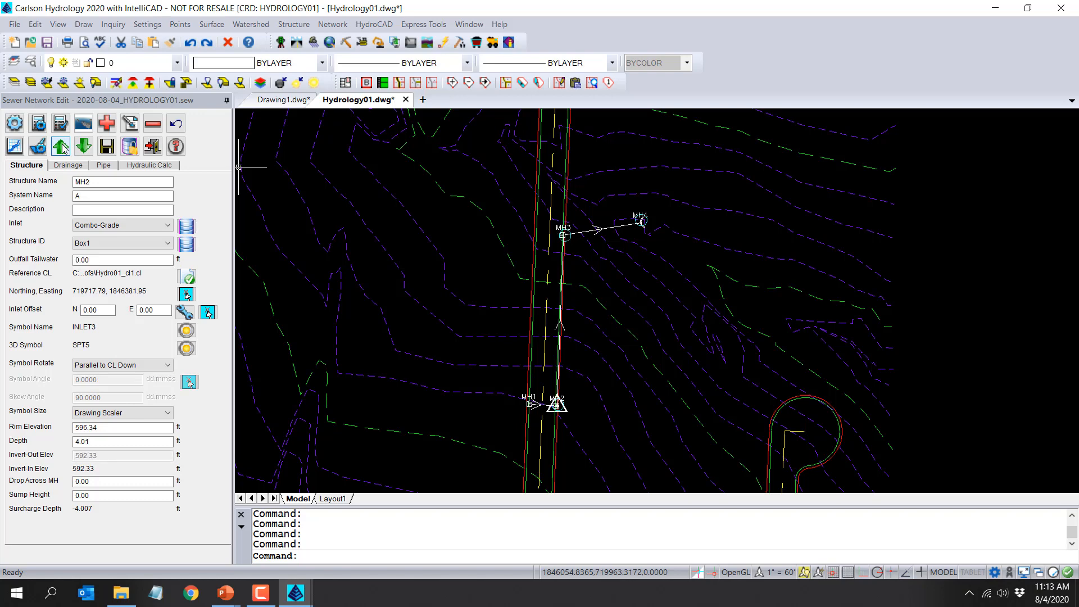
click(62, 147)
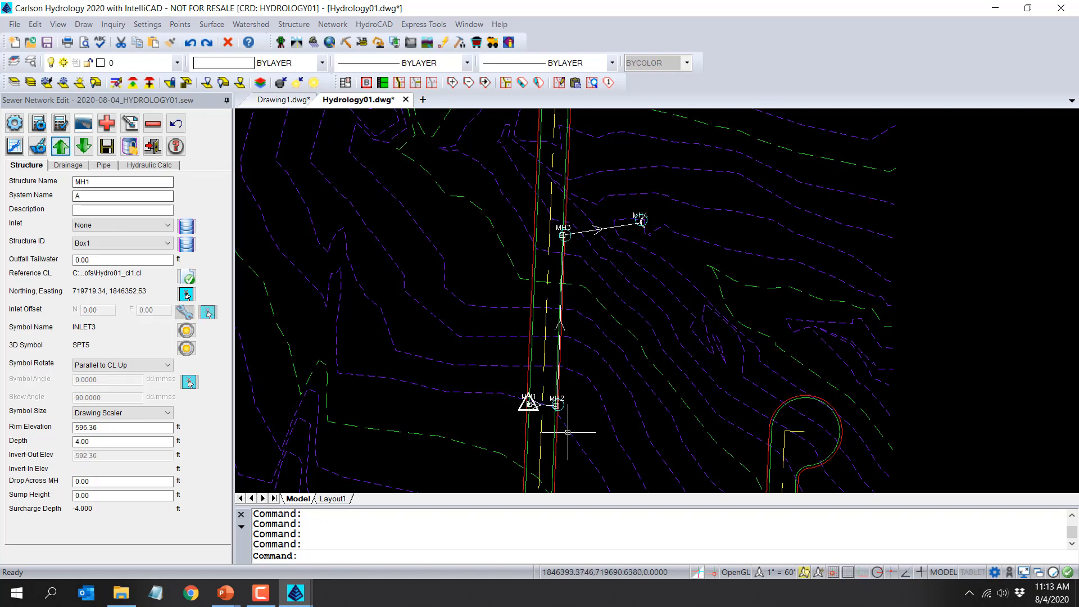
scroll(511, 426, up, 2)
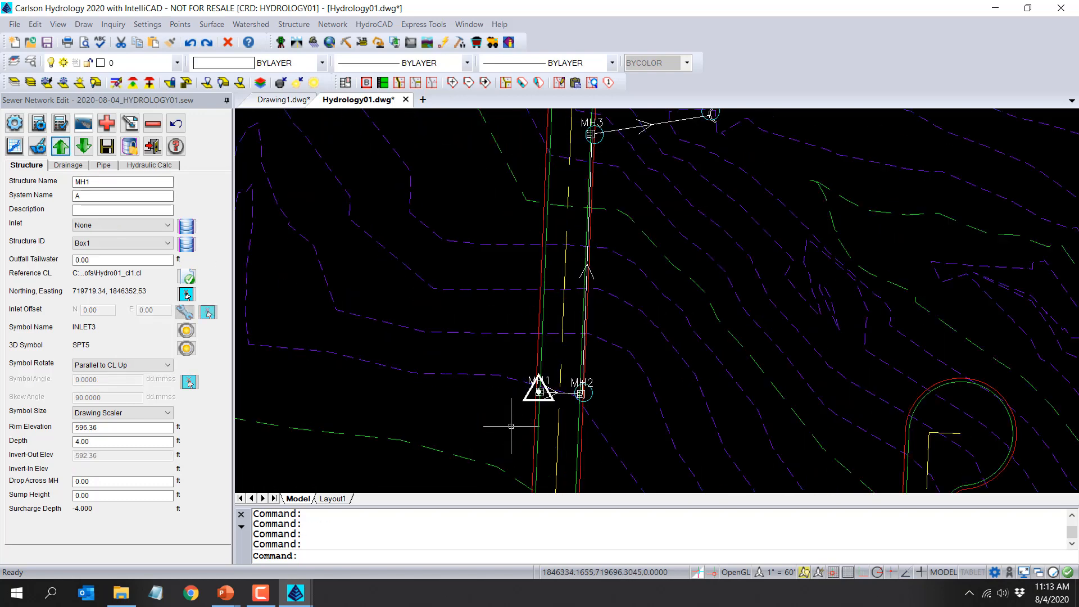
click(74, 168)
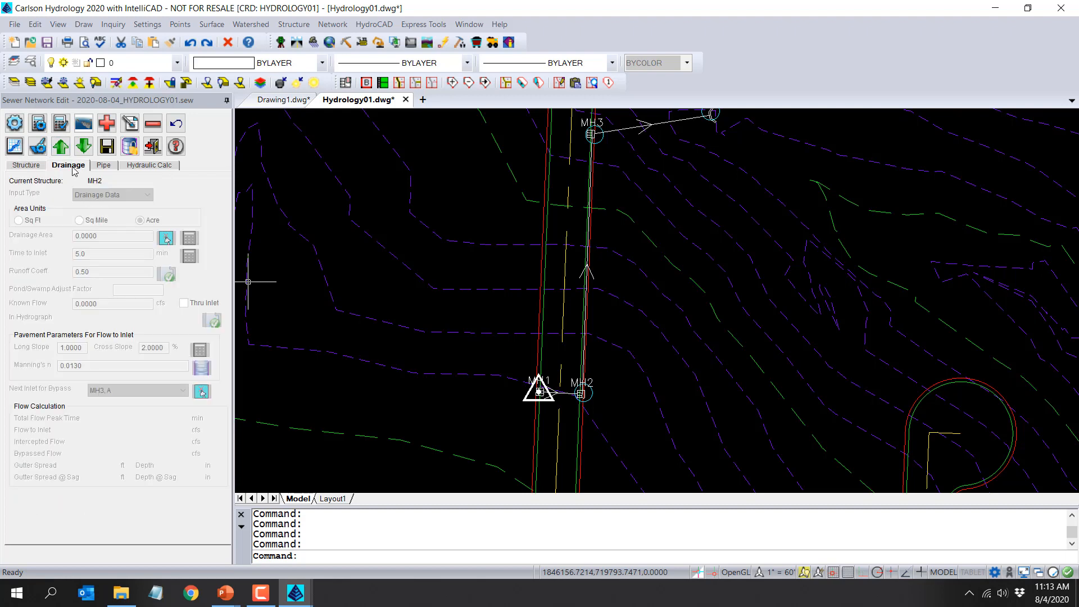
click(27, 166)
click(113, 225)
click(96, 240)
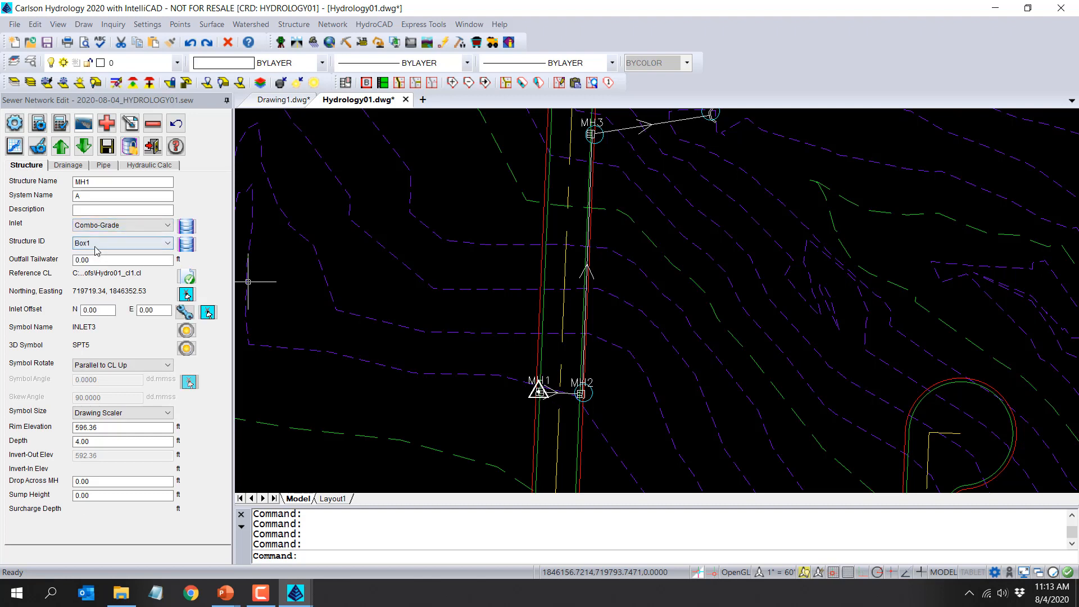
Calculate the drainage area of inlet MH1 and of the next downstream inlet, MH2.
click(68, 167)
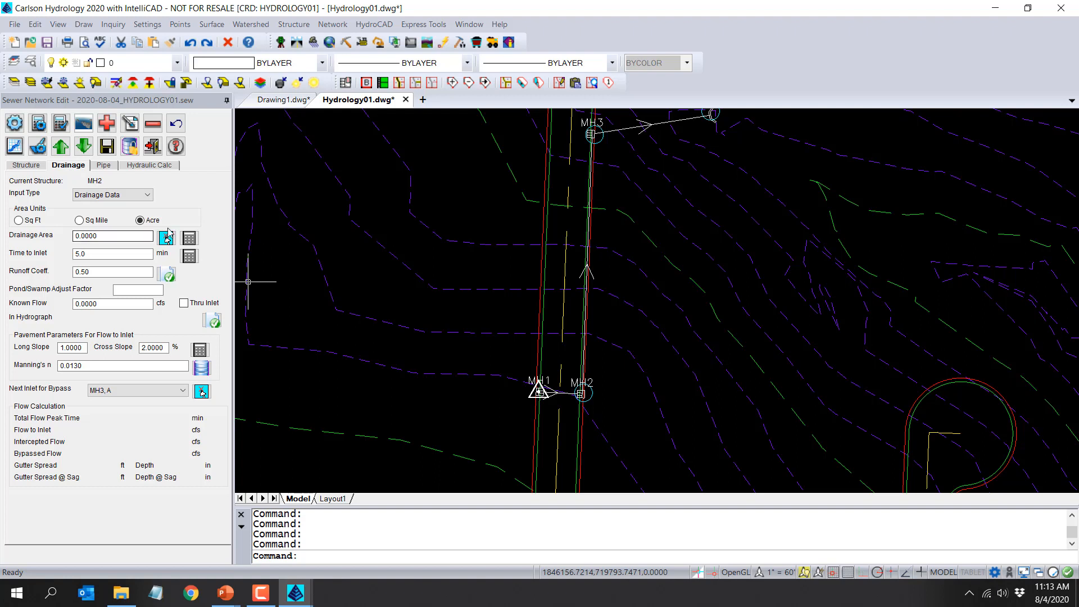
click(191, 240)
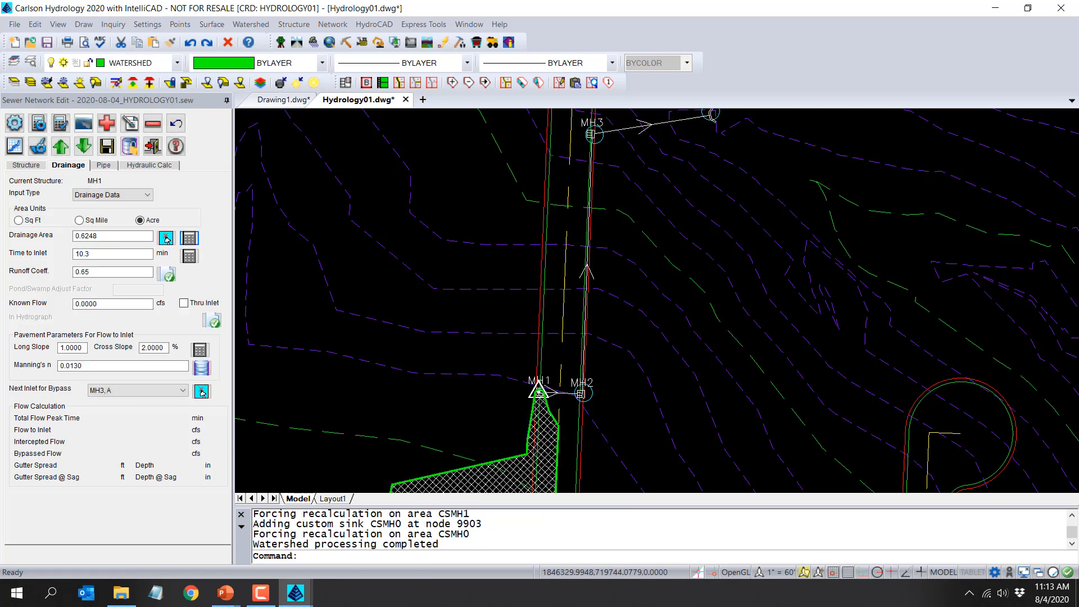
scroll(505, 356, down, 3)
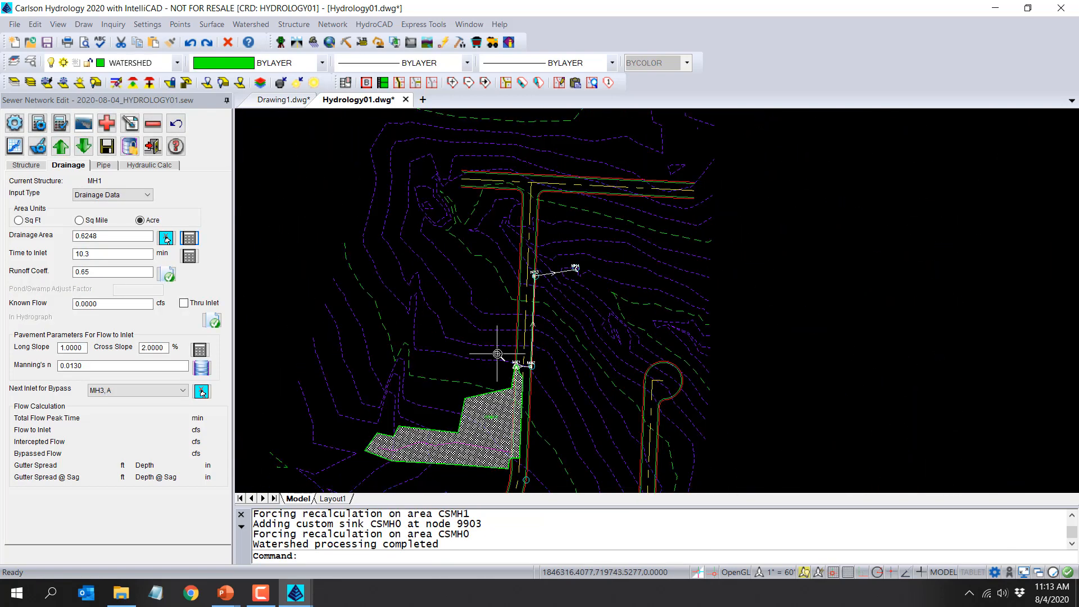
click(90, 152)
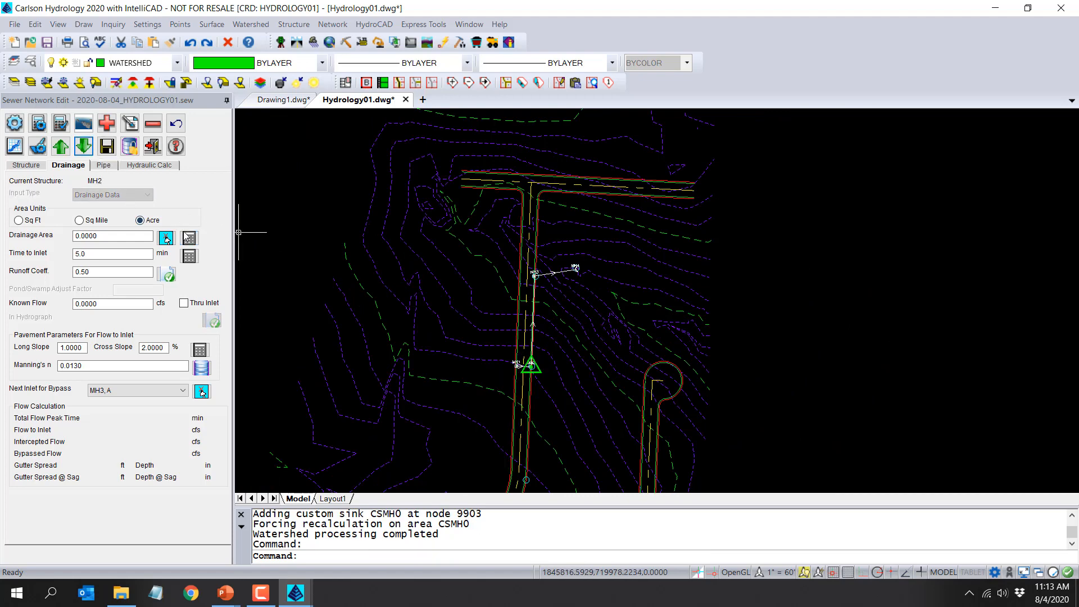
click(191, 238)
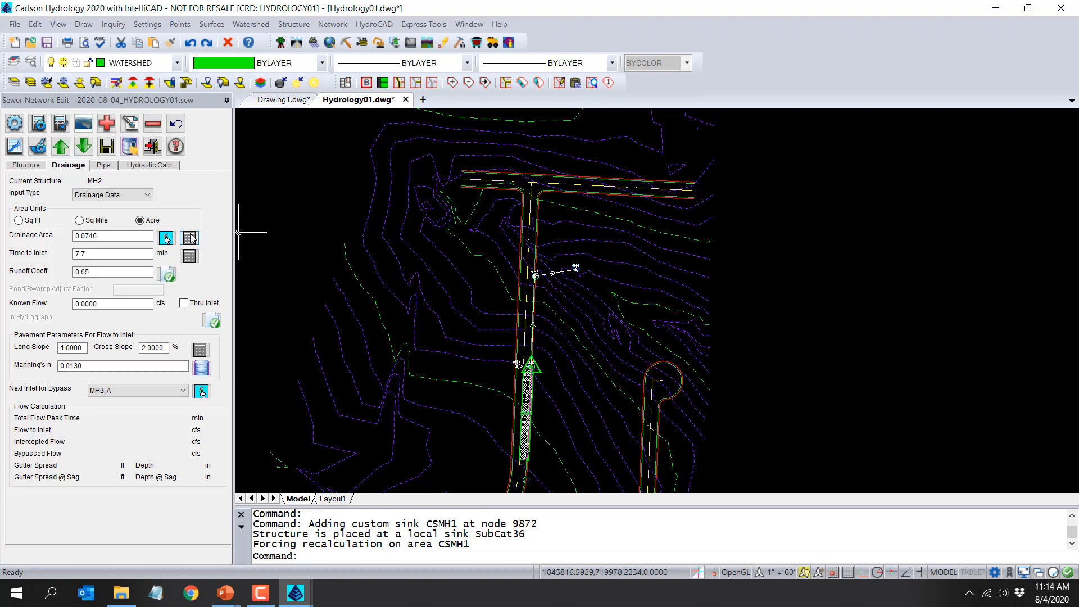
Review MH2's pipe size options and hydraulic calculation data, and save and close the sewer network edit.
click(104, 165)
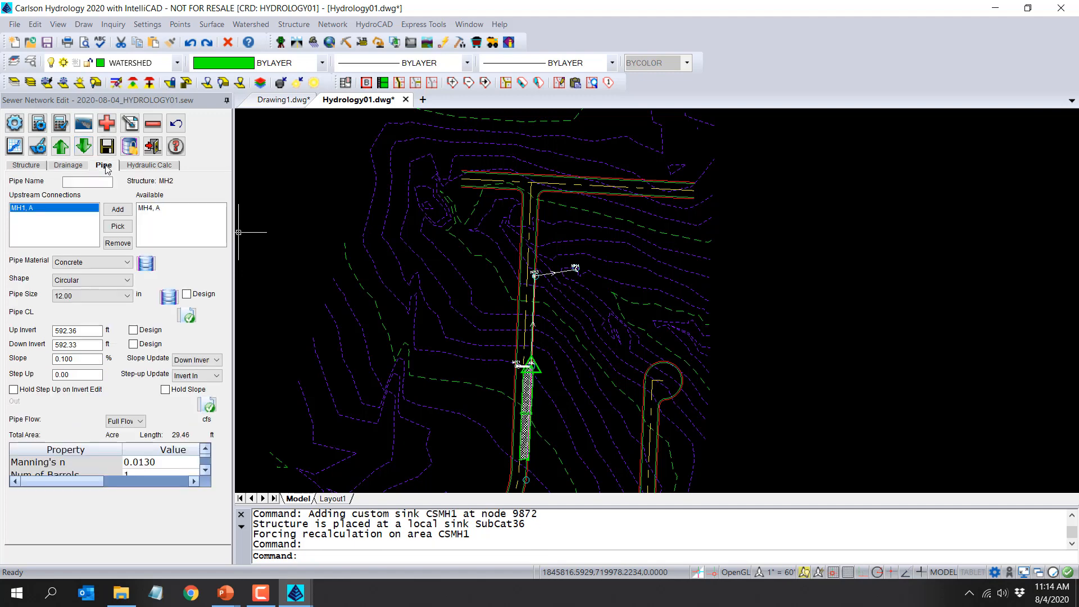
click(94, 296)
click(94, 296)
click(151, 167)
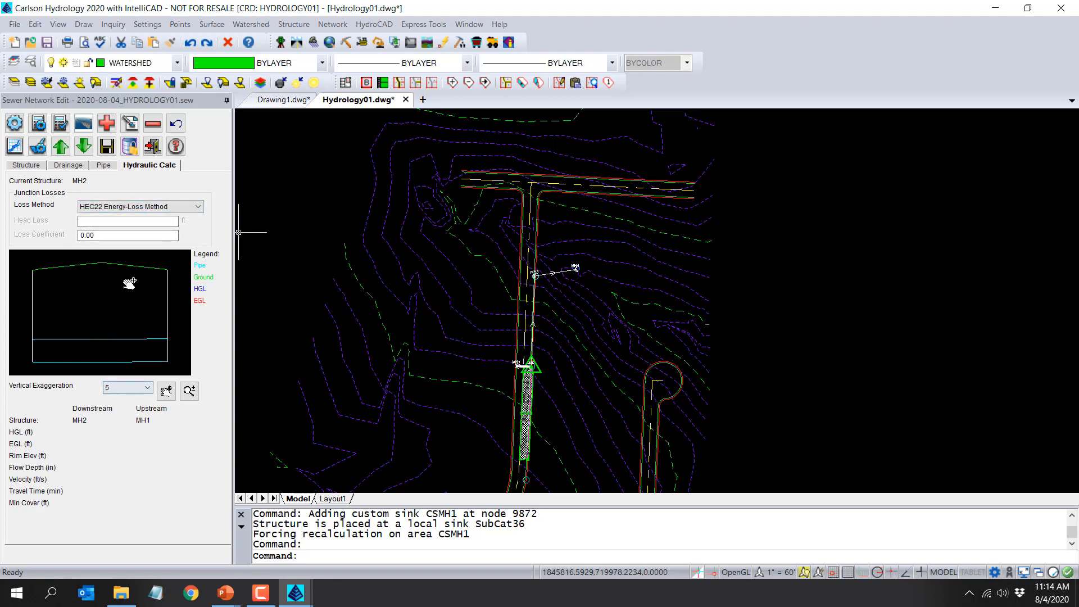
click(107, 147)
scroll(348, 309, down, 5)
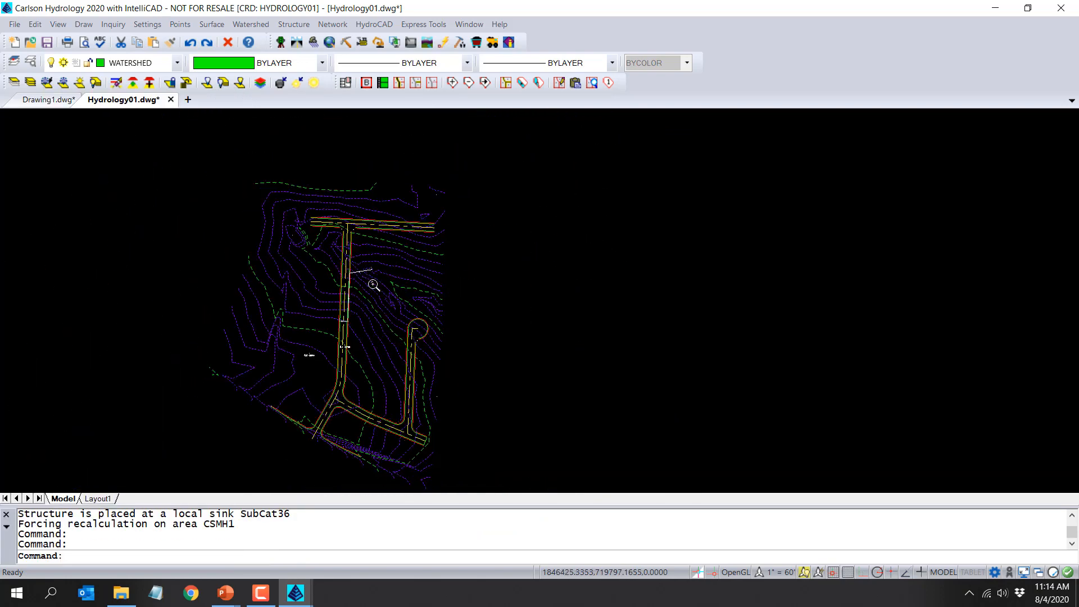
click(336, 27)
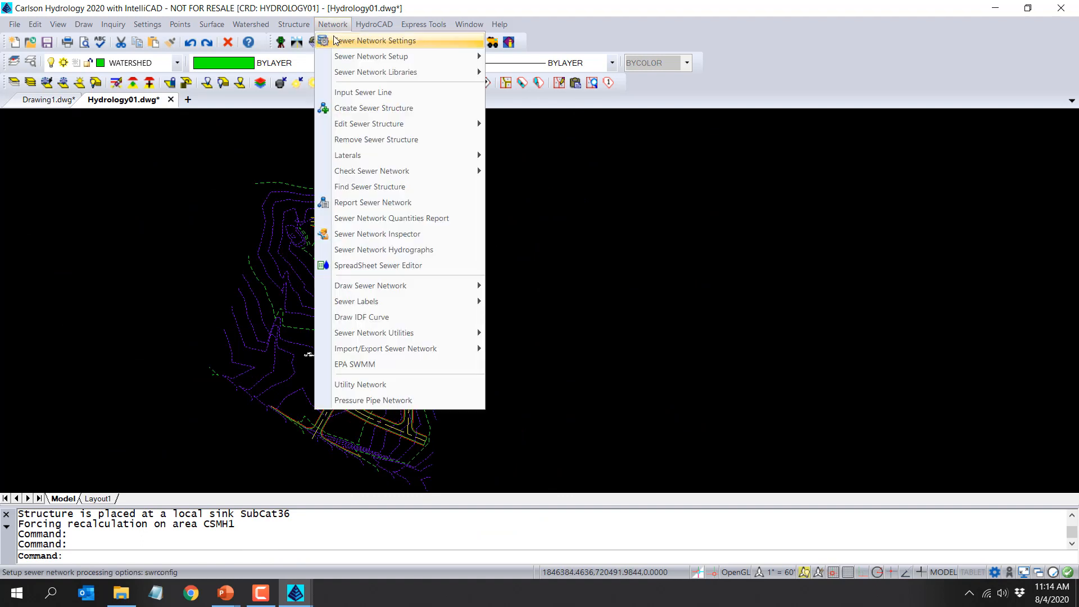
mouse_move(390, 291)
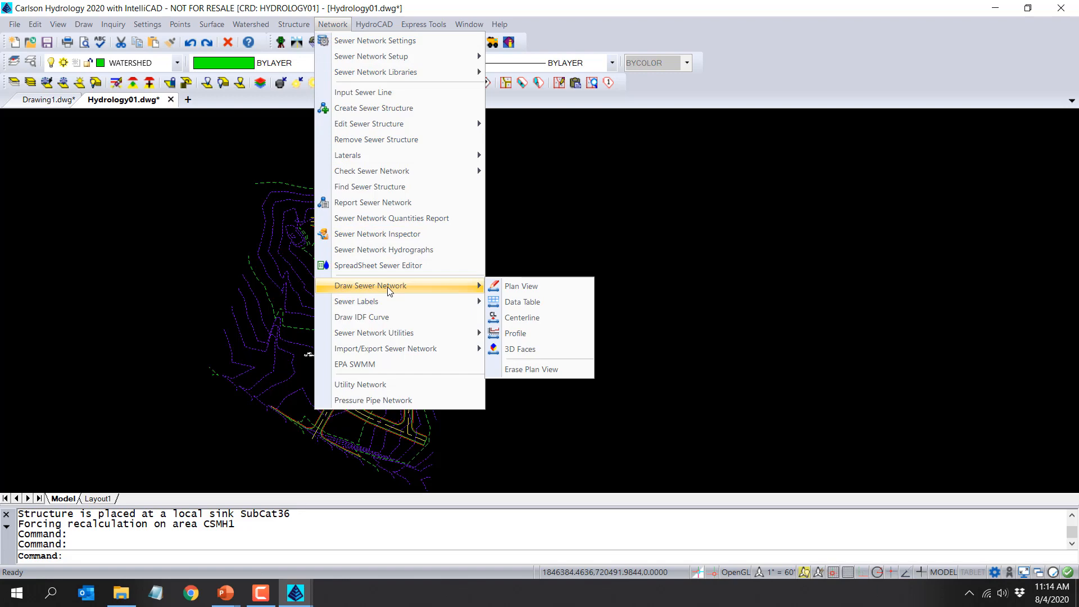
click(539, 304)
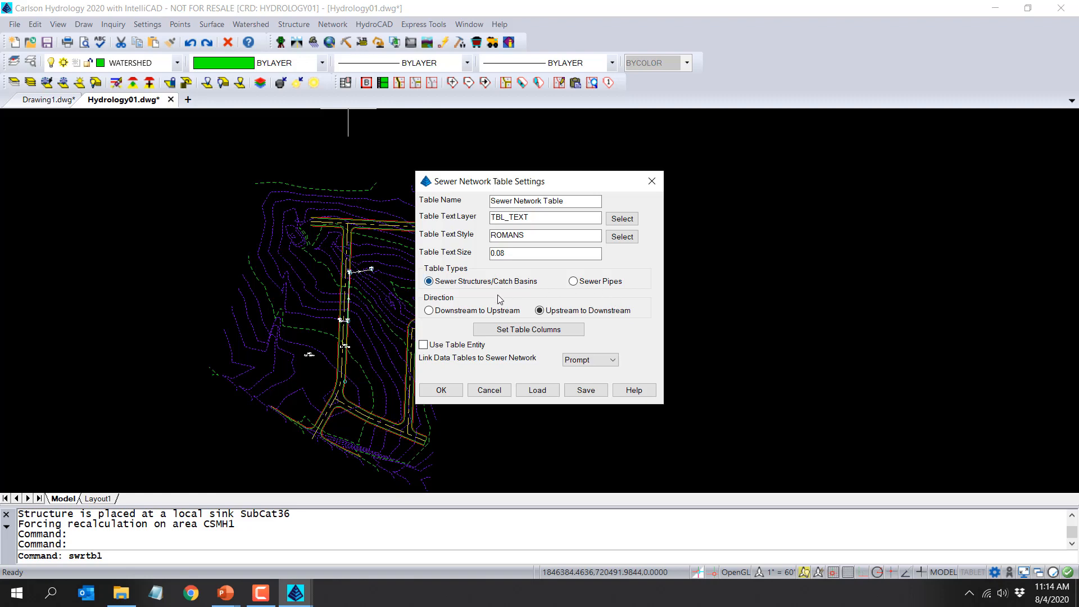
click(558, 329)
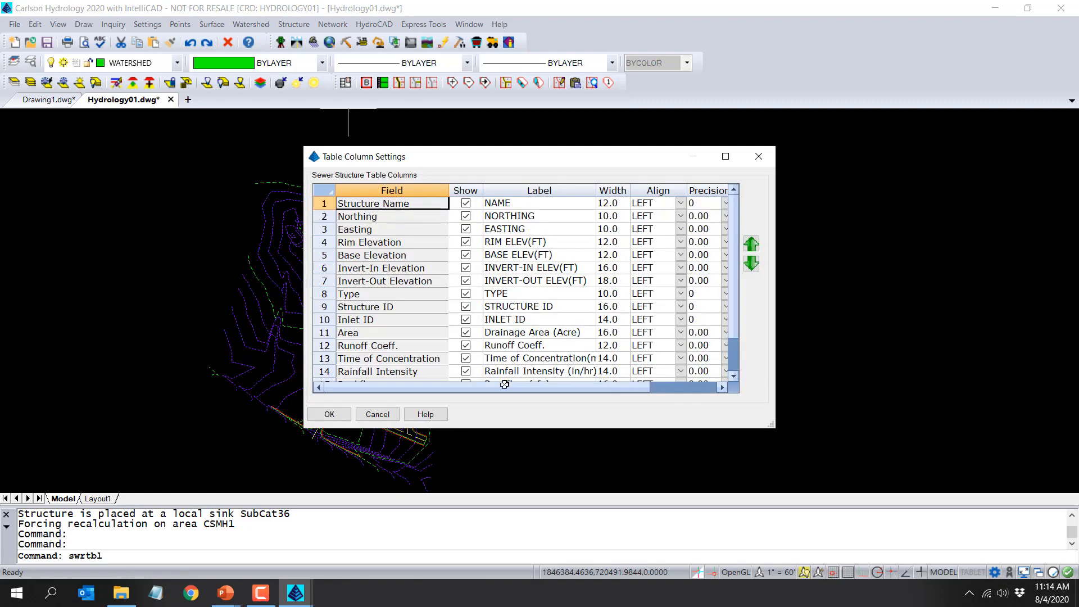
click(386, 416)
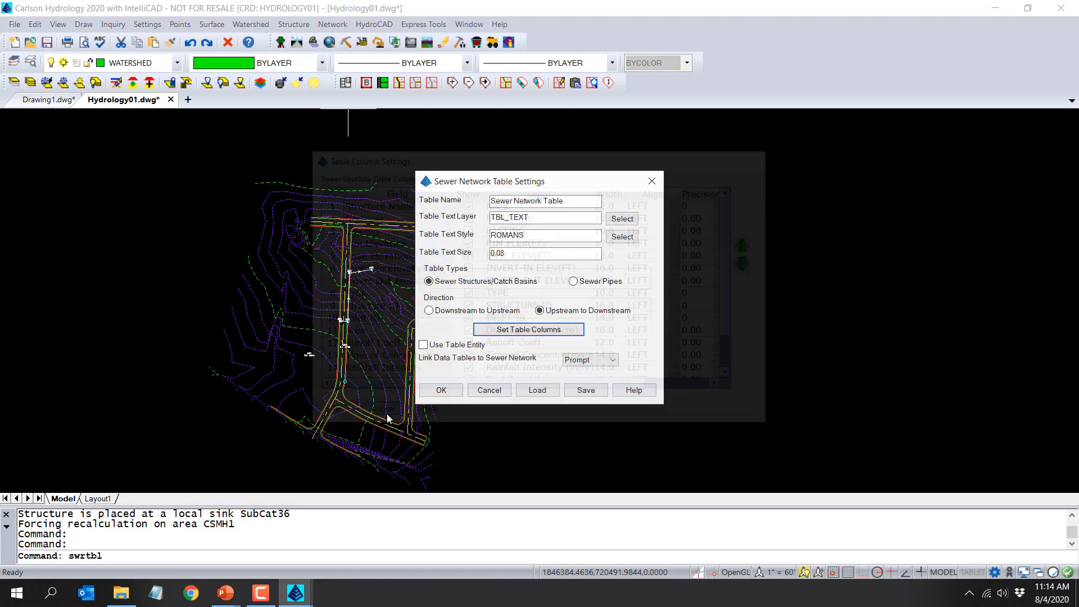
click(442, 392)
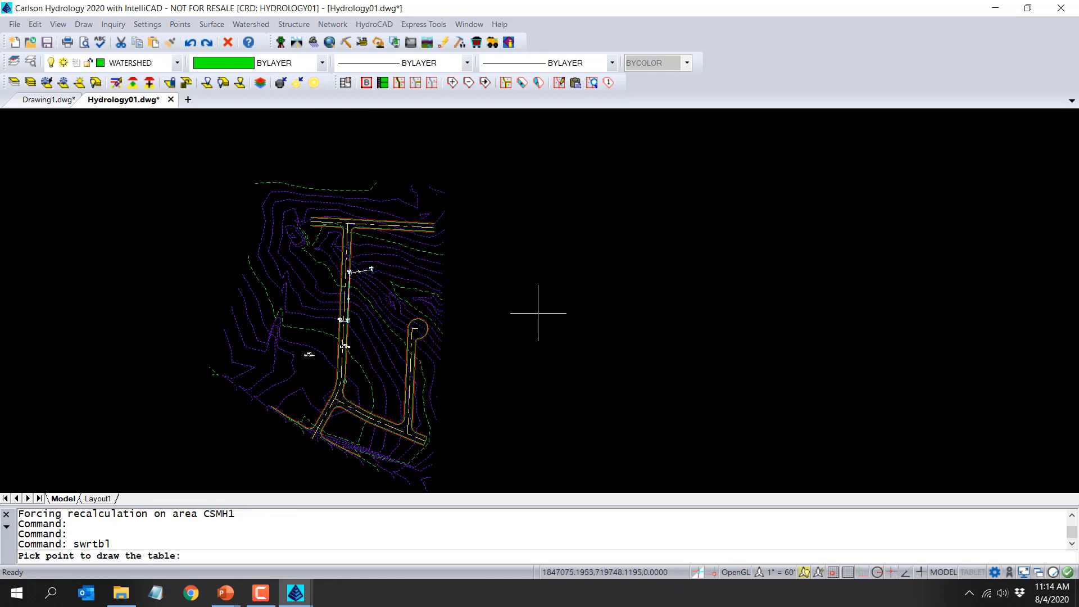
right_click(509, 354)
right_click(502, 362)
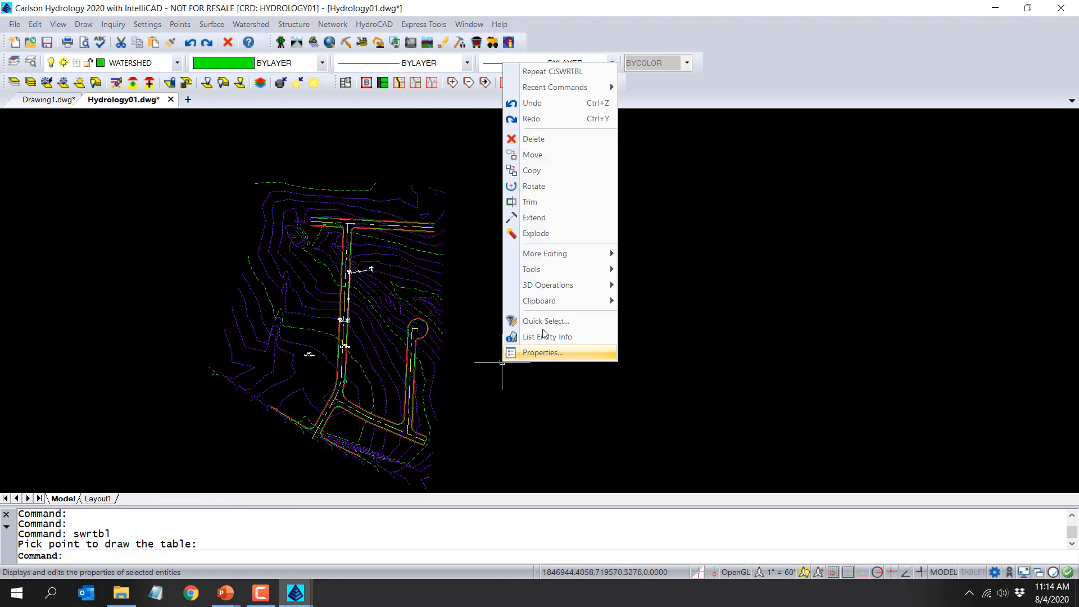
Draw the Sewer Structures/Catch Basins data table, upstream to downstream, in the empty area east of the site plan with text height 4.
click(543, 71)
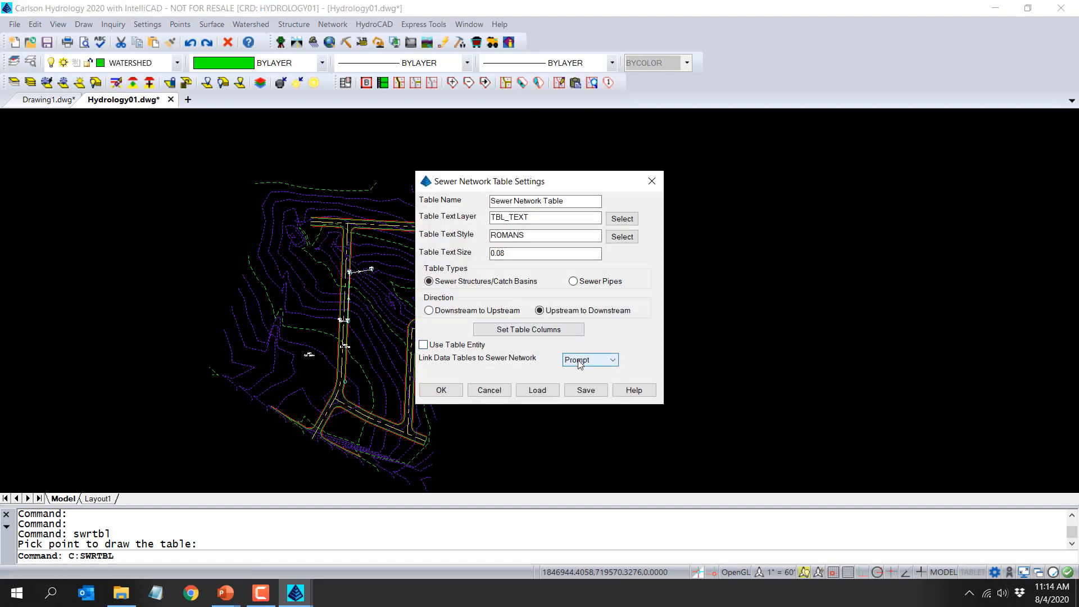
click(448, 388)
click(521, 219)
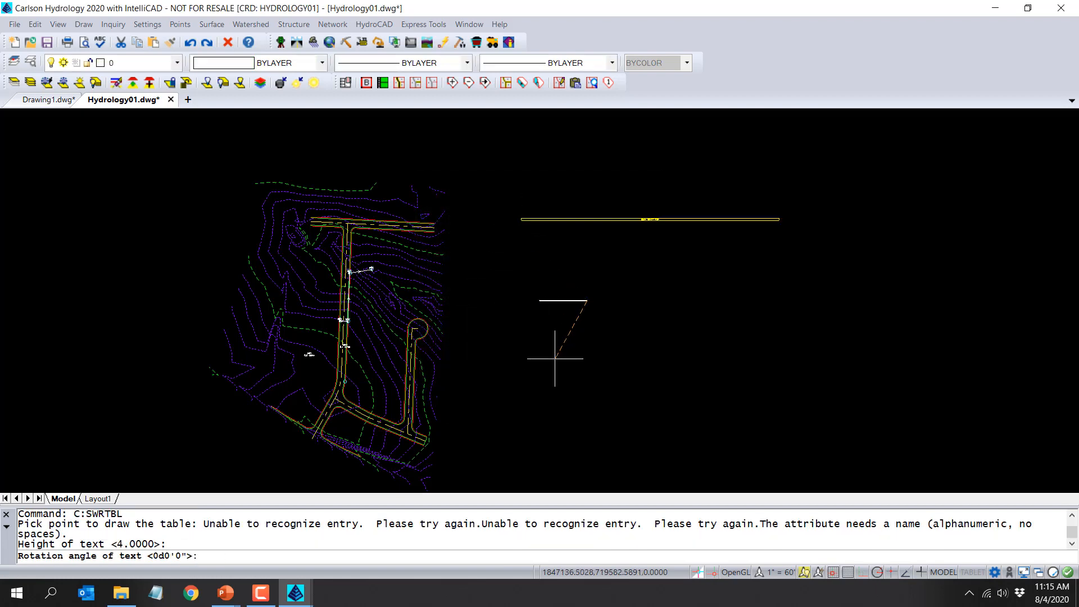
key(Return)
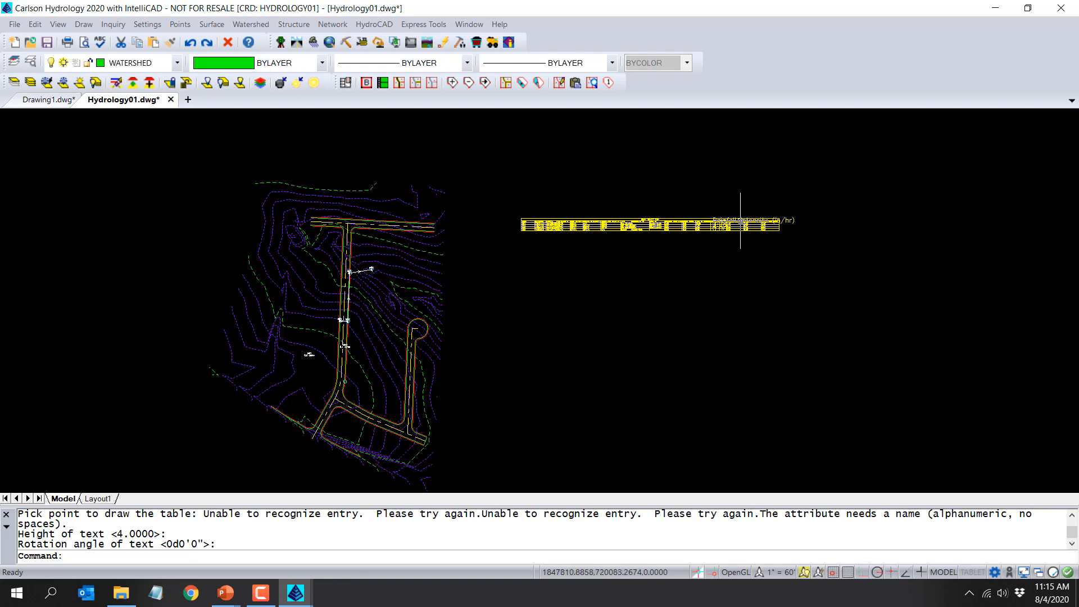
scroll(748, 224, up, 3)
scroll(838, 221, down, 2)
scroll(246, 240, up, 4)
scroll(245, 240, down, 4)
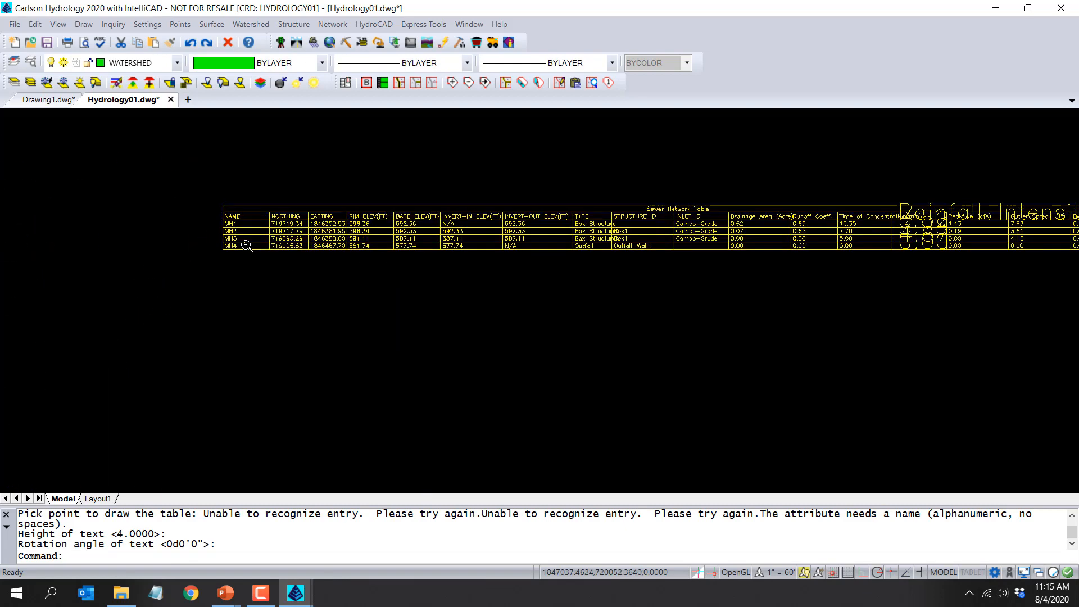
Draw a Sewer Pipes data table for the network in the empty area just below the structures table.
right_click(258, 297)
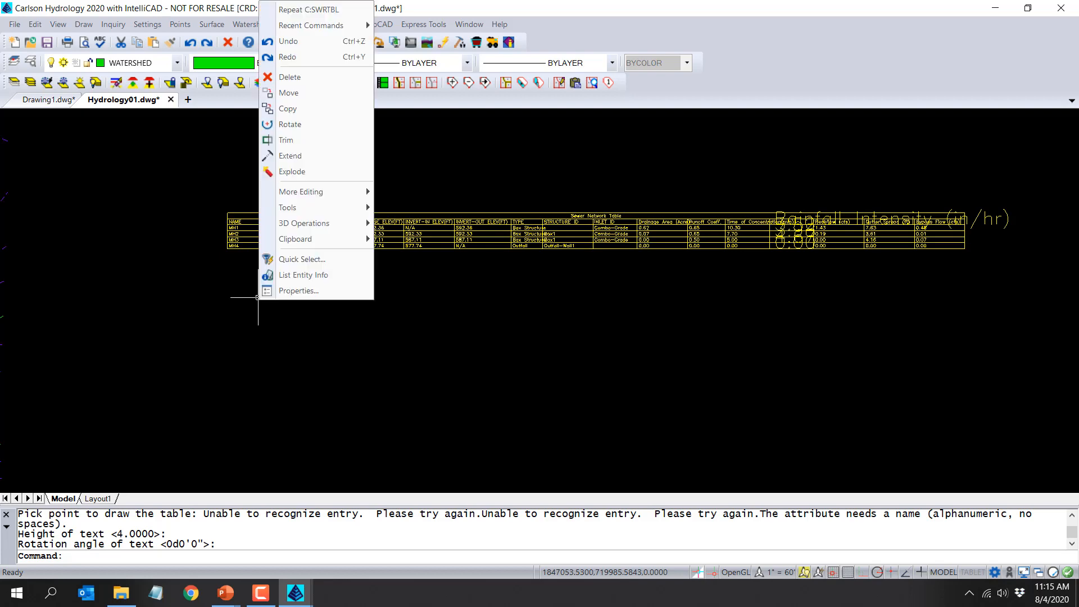
click(306, 10)
click(586, 284)
click(441, 390)
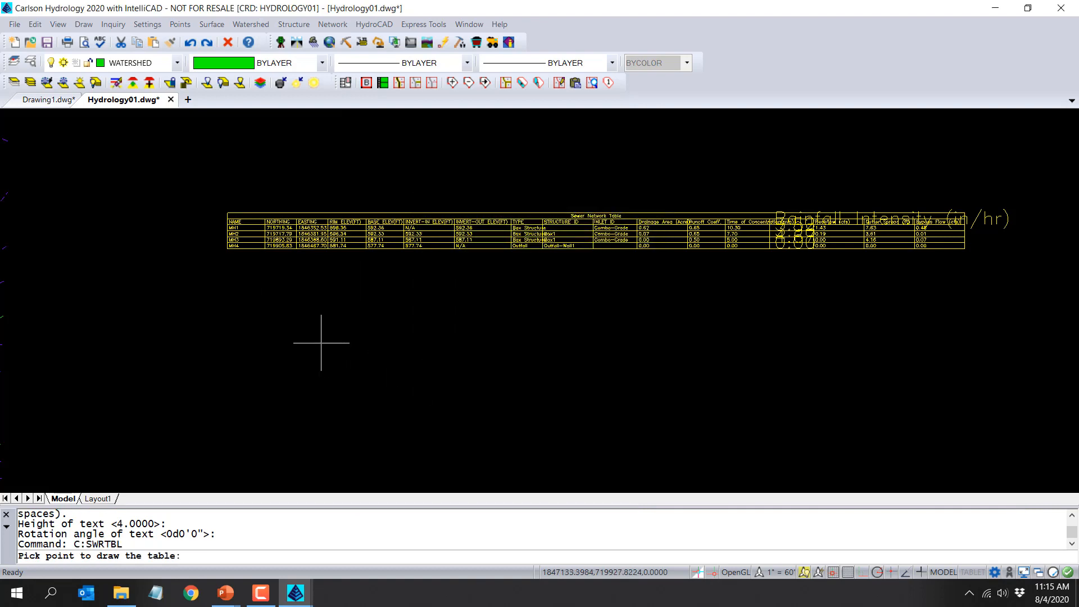
click(291, 332)
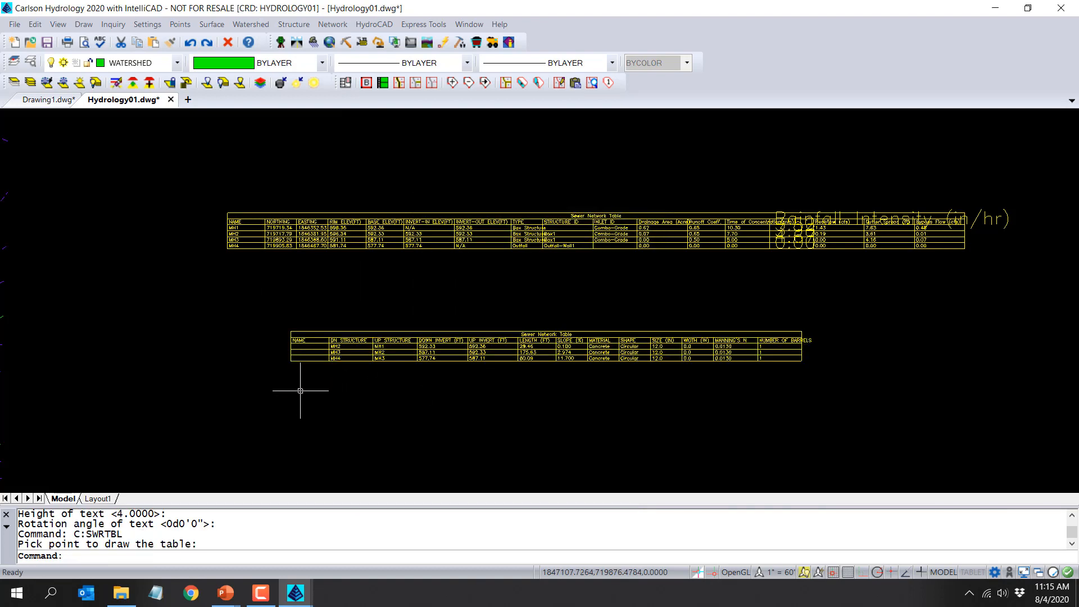
scroll(300, 368, up, 5)
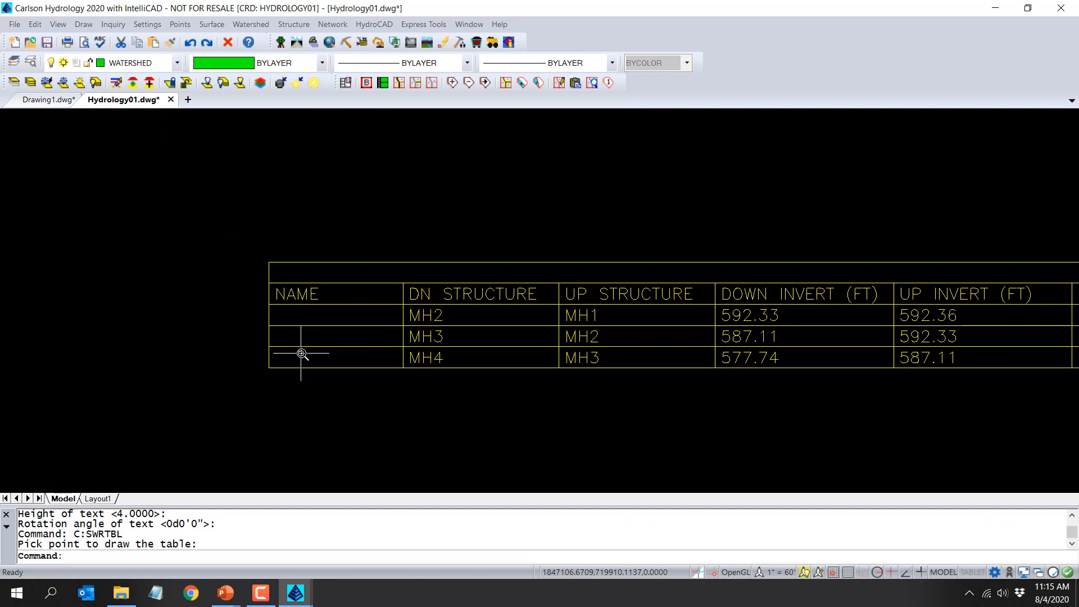
scroll(302, 353, down, 5)
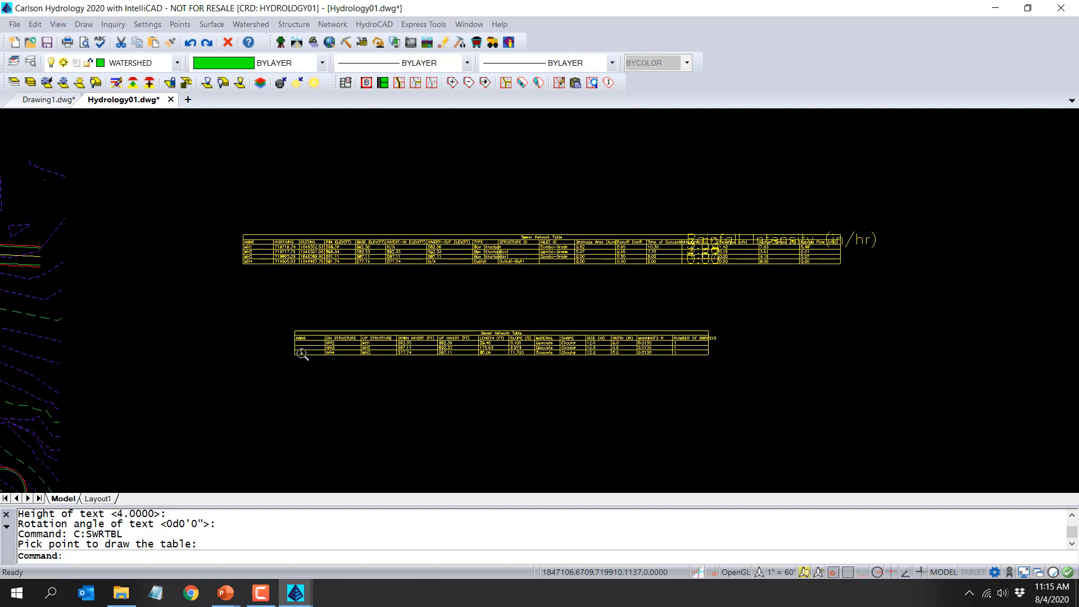
Draw the sewer network's pipes and structures as 3D faces on layer SWRNET3D.
click(337, 26)
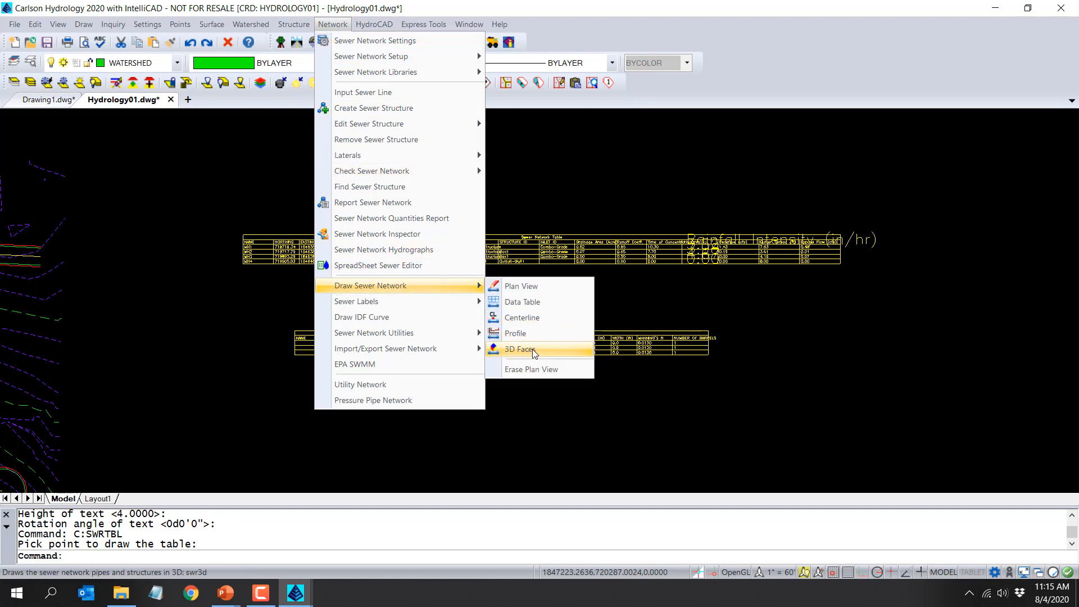
click(525, 349)
click(475, 307)
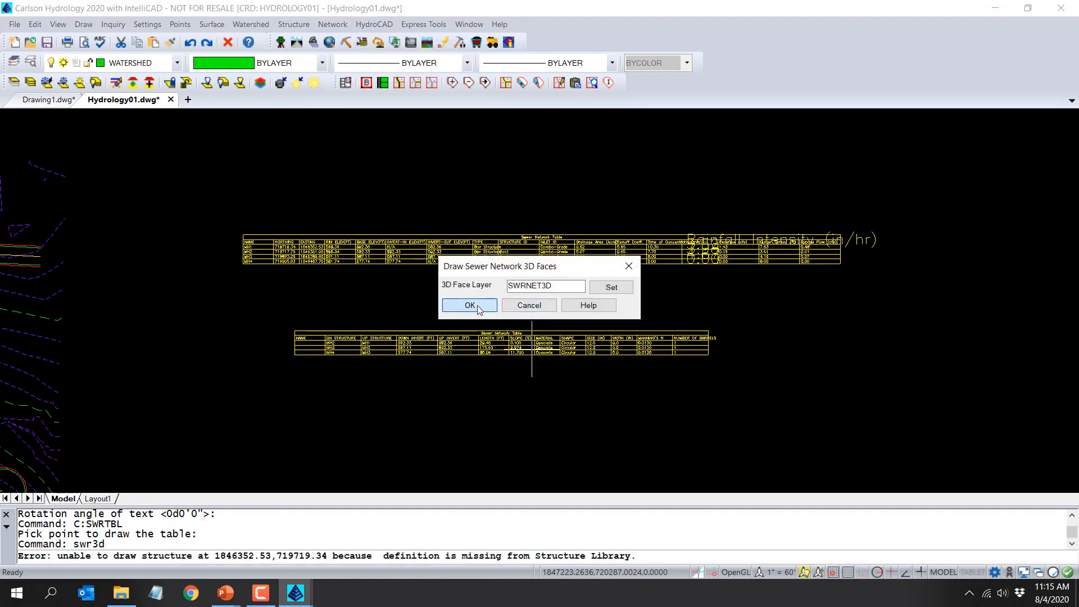
scroll(405, 308, down, 3)
scroll(150, 410, up, 5)
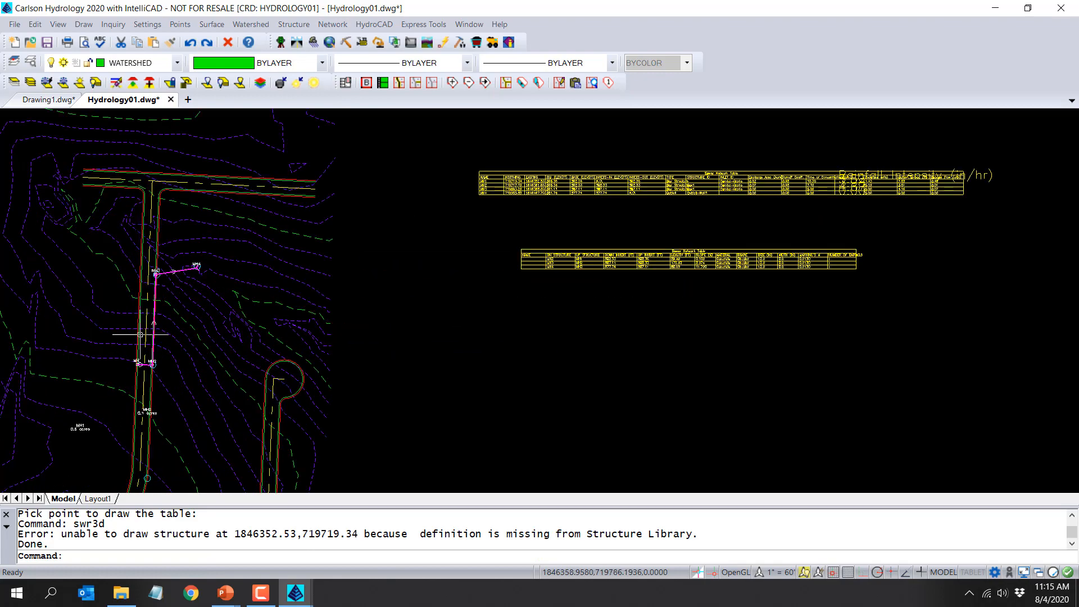
scroll(155, 263, down, 1)
scroll(259, 236, down, 1)
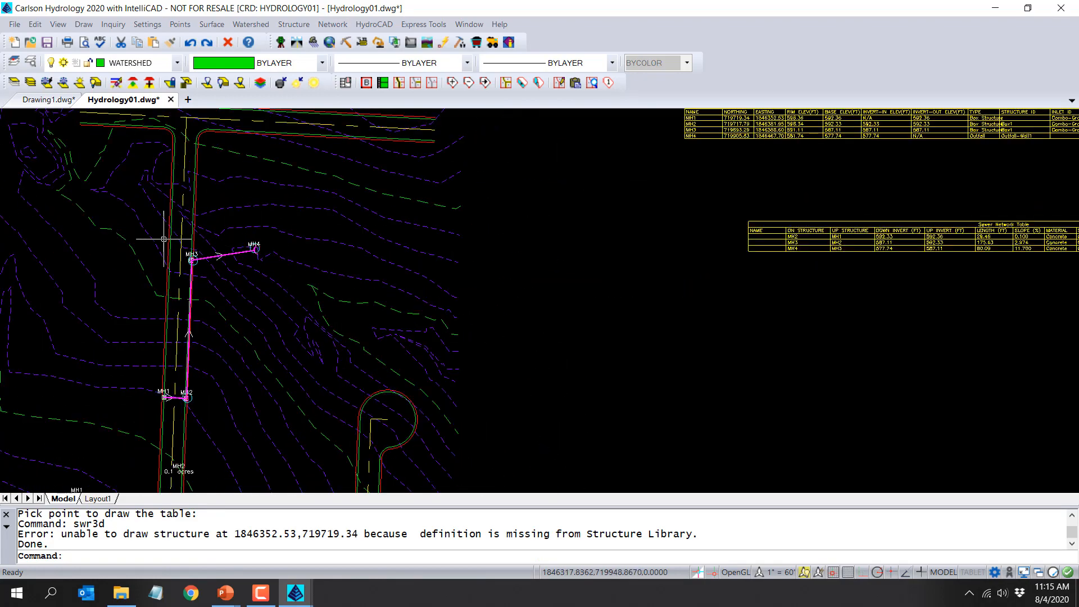
Examine the sewer network from MH1 to MH4 and its surrounding contours in the 3D drawing viewer from several angles, and close it.
click(59, 26)
mouse_move(79, 119)
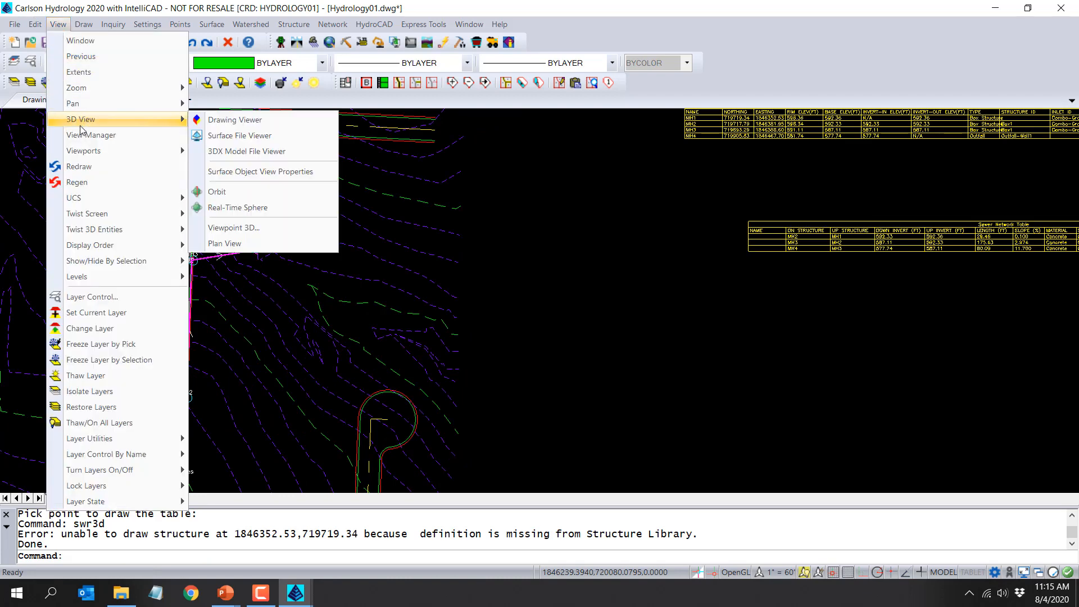
click(225, 135)
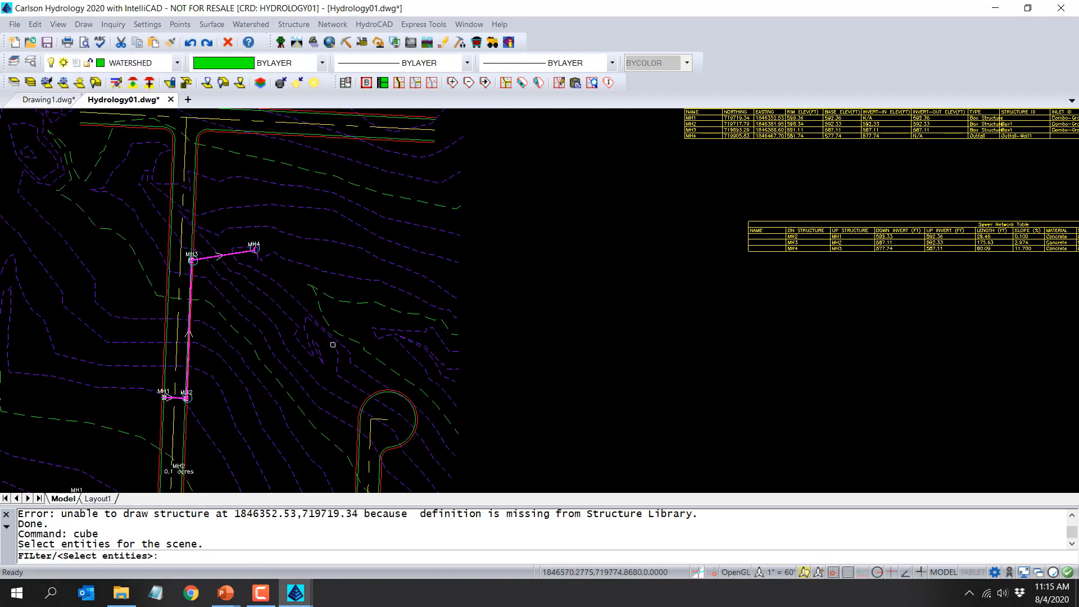
click(293, 448)
click(144, 204)
key(Return)
drag(441, 260, 444, 144)
scroll(460, 263, up, 5)
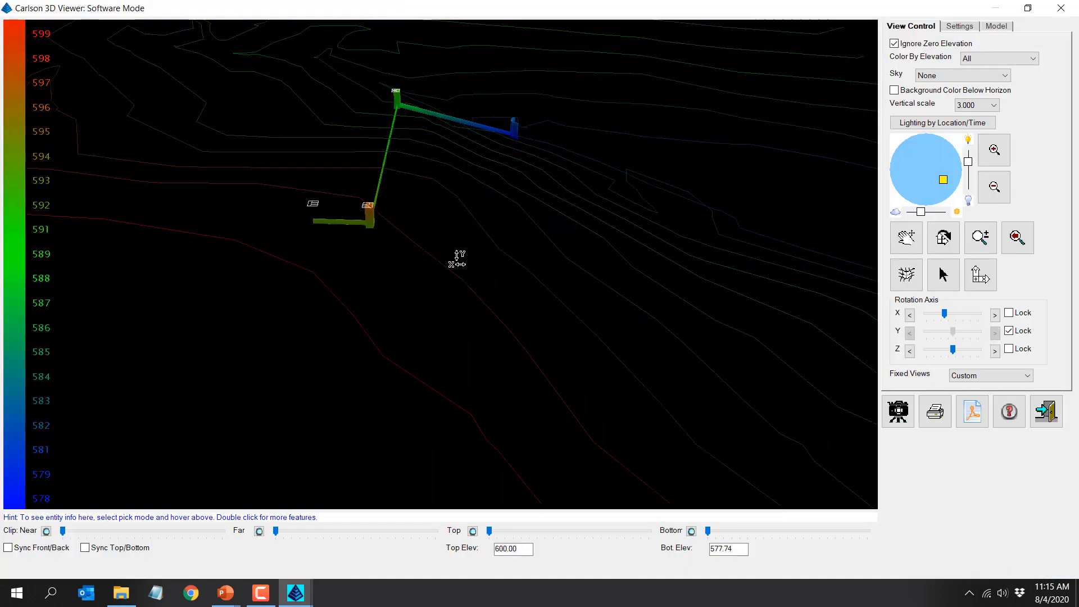
drag(604, 417, 484, 150)
drag(609, 354, 571, 441)
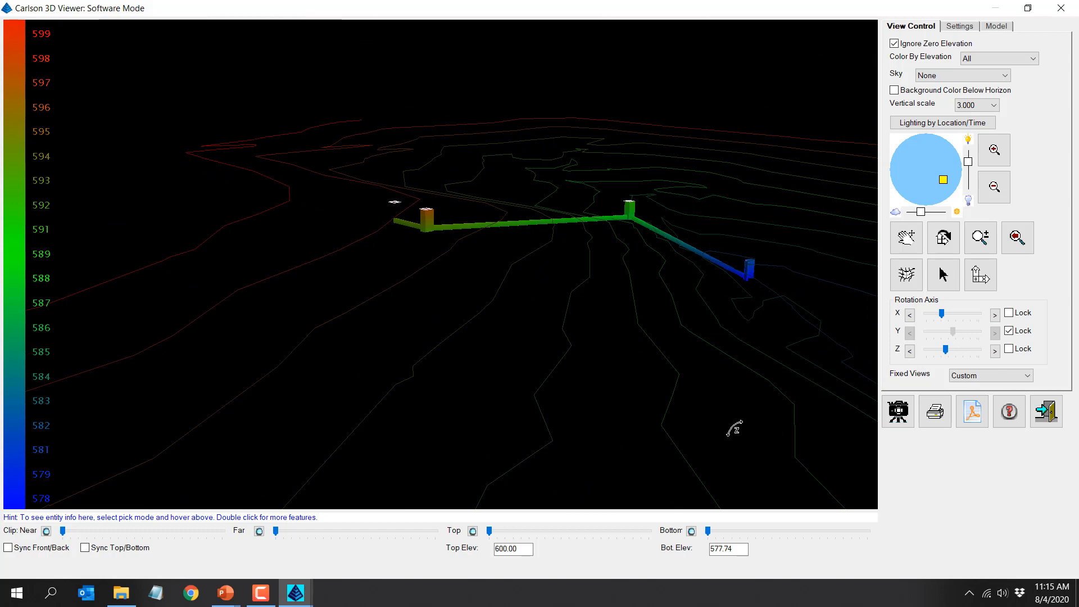
click(1054, 420)
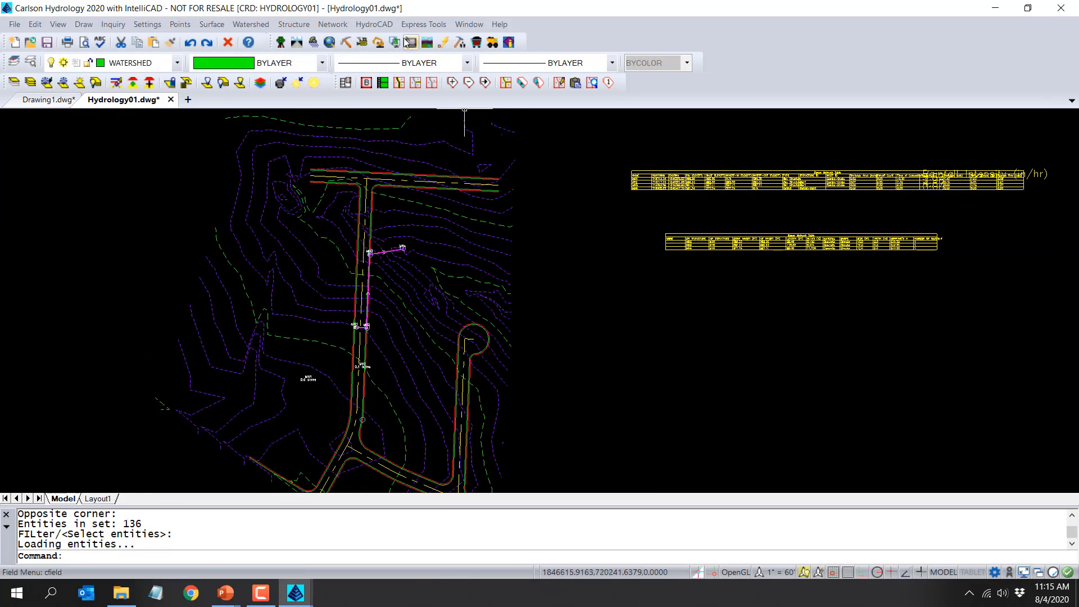
Set up the MH1–MH4 sewer profile with Save Profile File and Draw, using Hydrology01_COMPOSITE.tin as the design surface, and save it as MH4MH1.
click(332, 25)
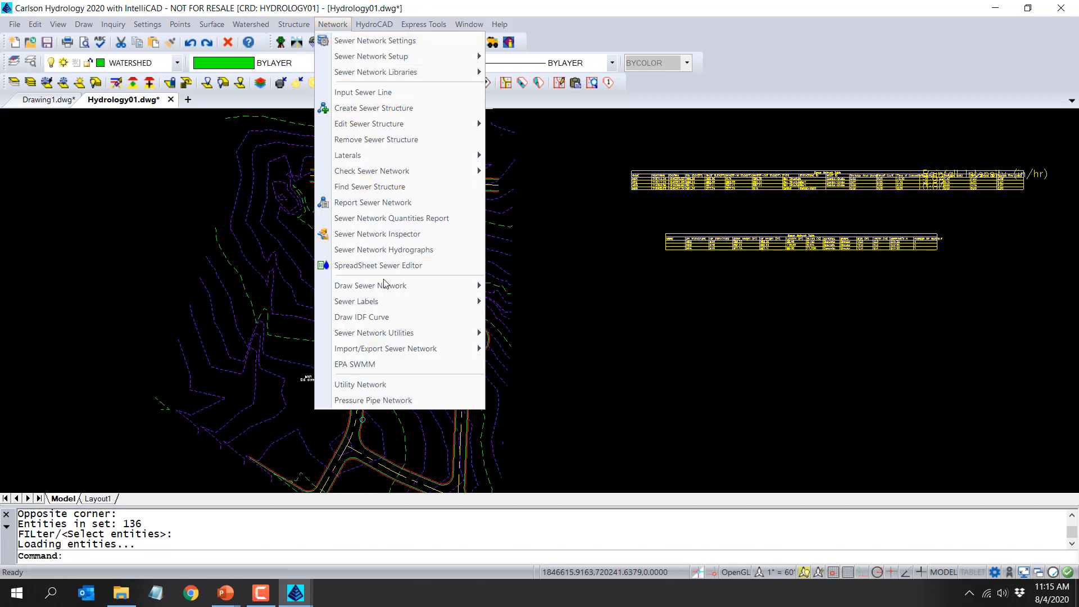
mouse_move(386, 287)
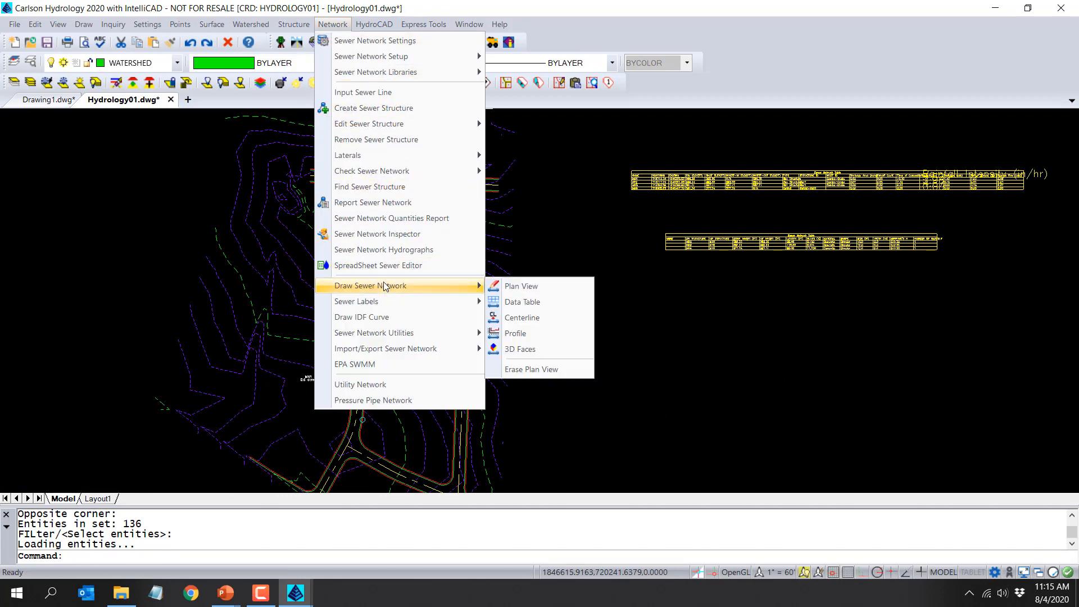
click(562, 339)
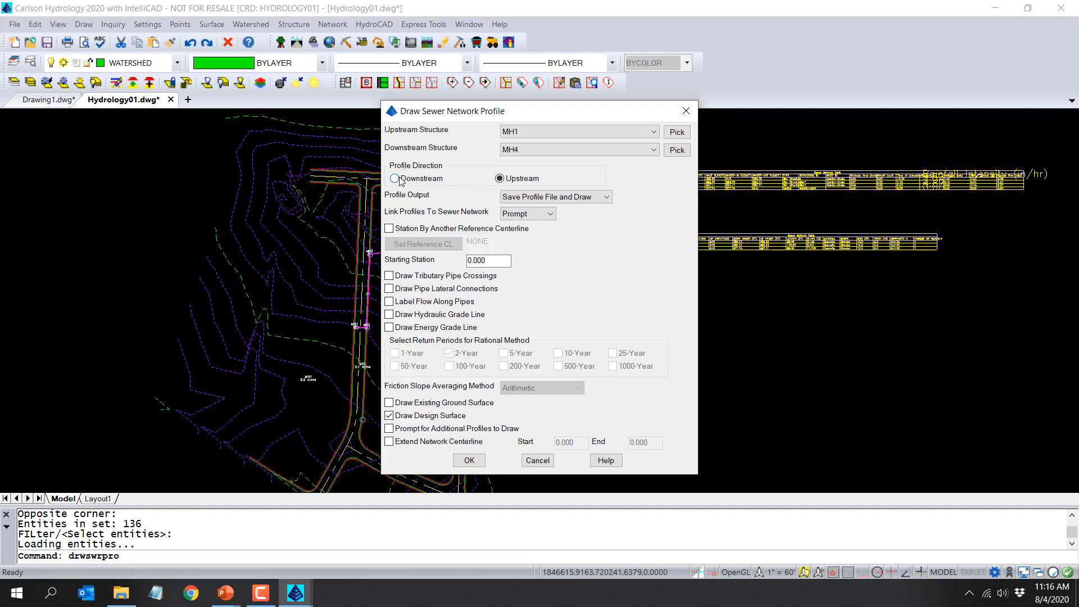
click(516, 196)
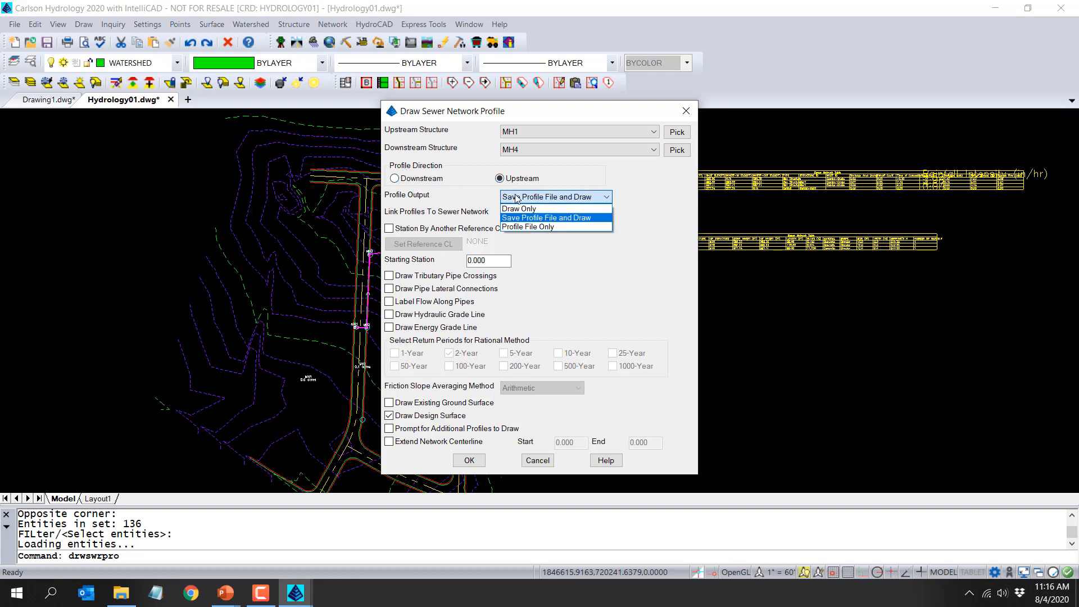
click(584, 219)
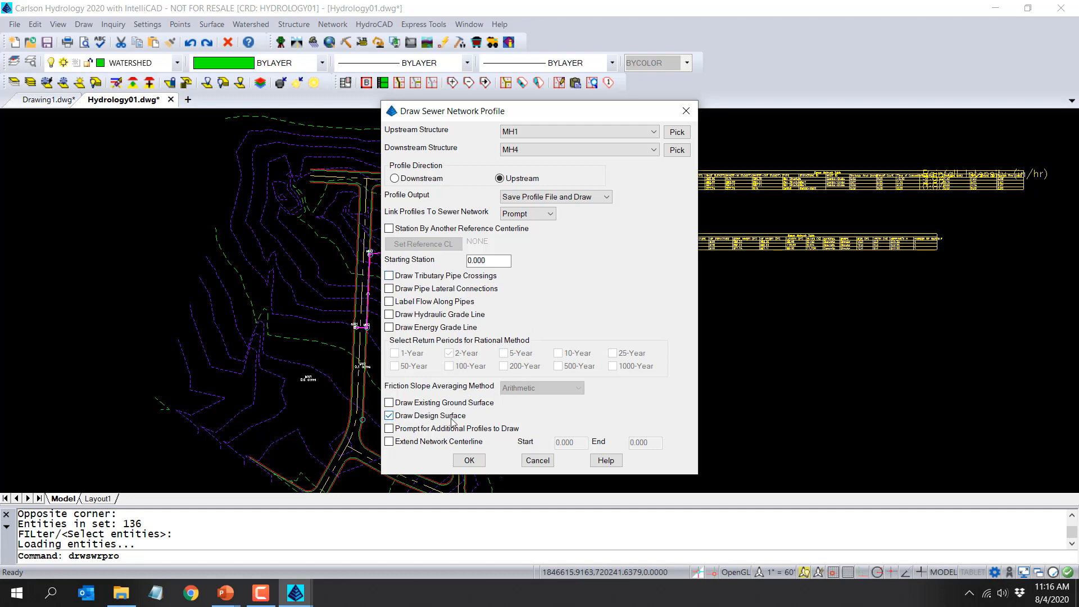
click(470, 460)
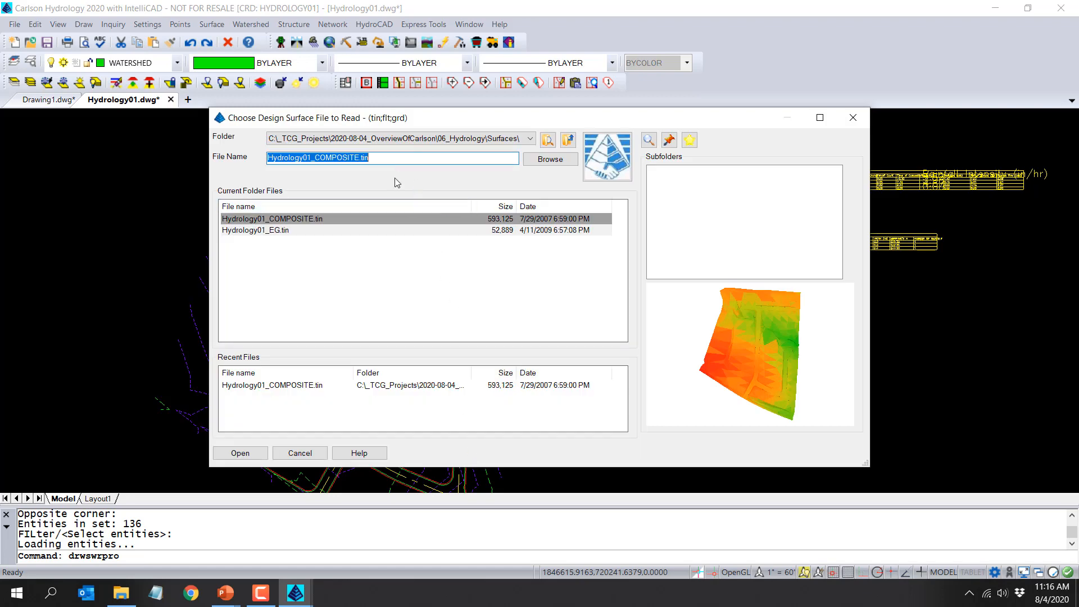
click(251, 450)
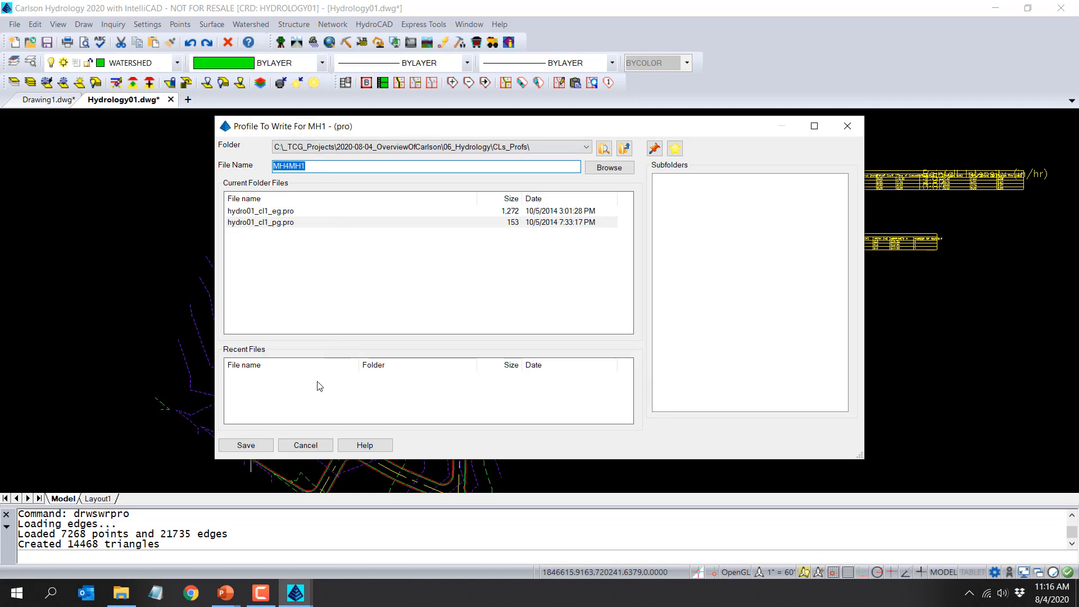
click(247, 446)
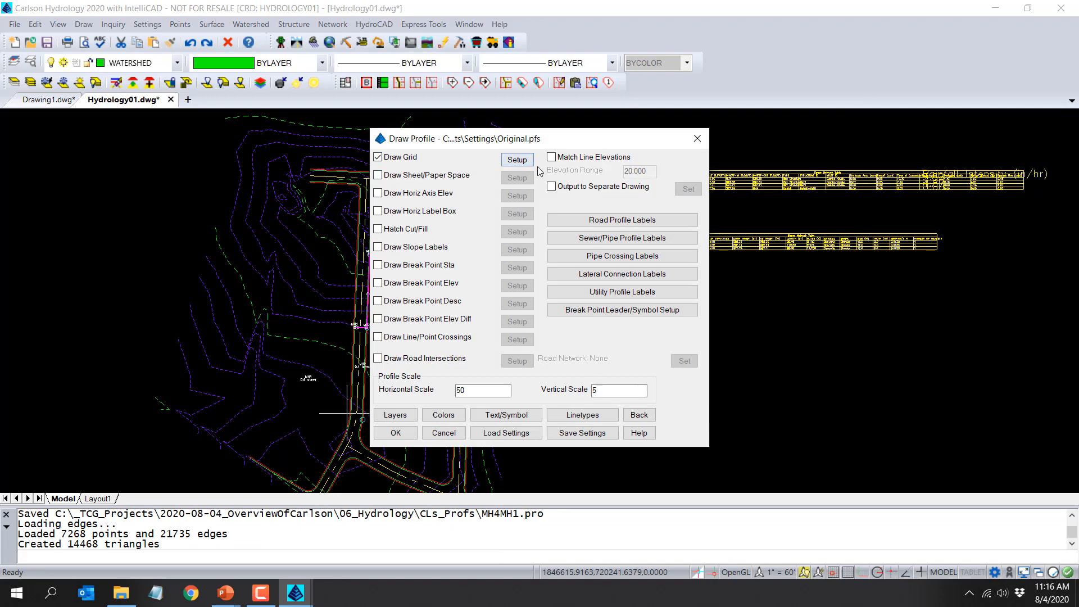
Draw the sewer profile with its pipe labels on a grid from station 0 to 300 and elevation 570 to 600, below the pipes table.
click(677, 238)
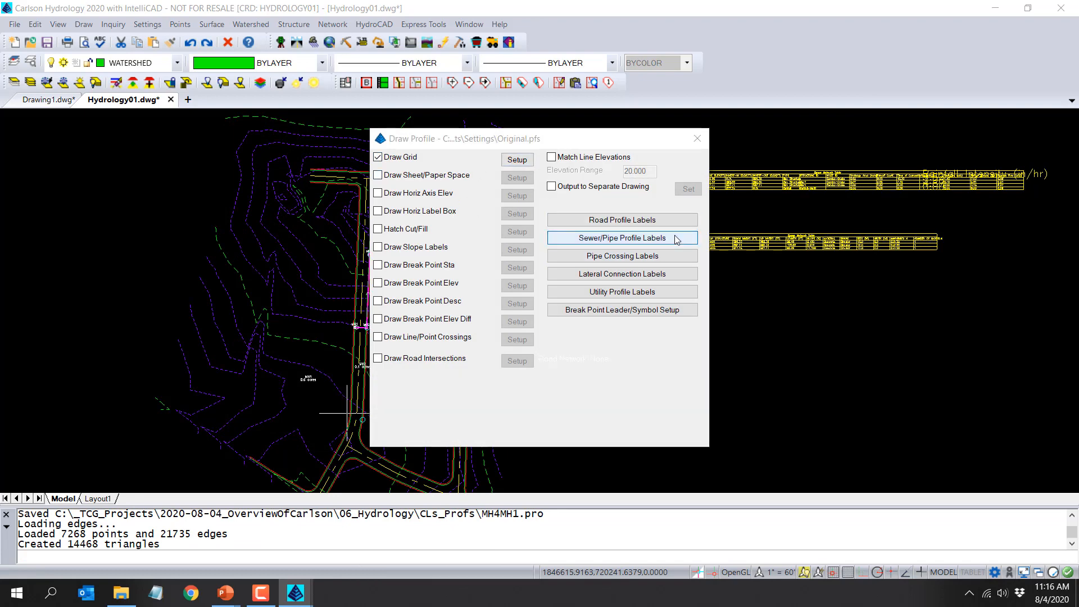
click(229, 466)
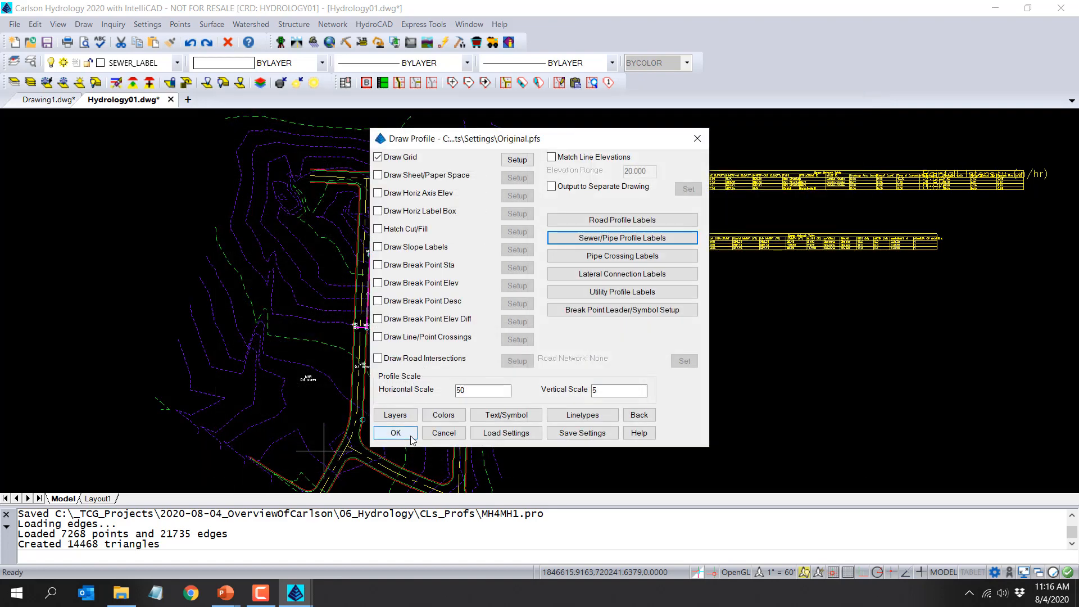
click(411, 436)
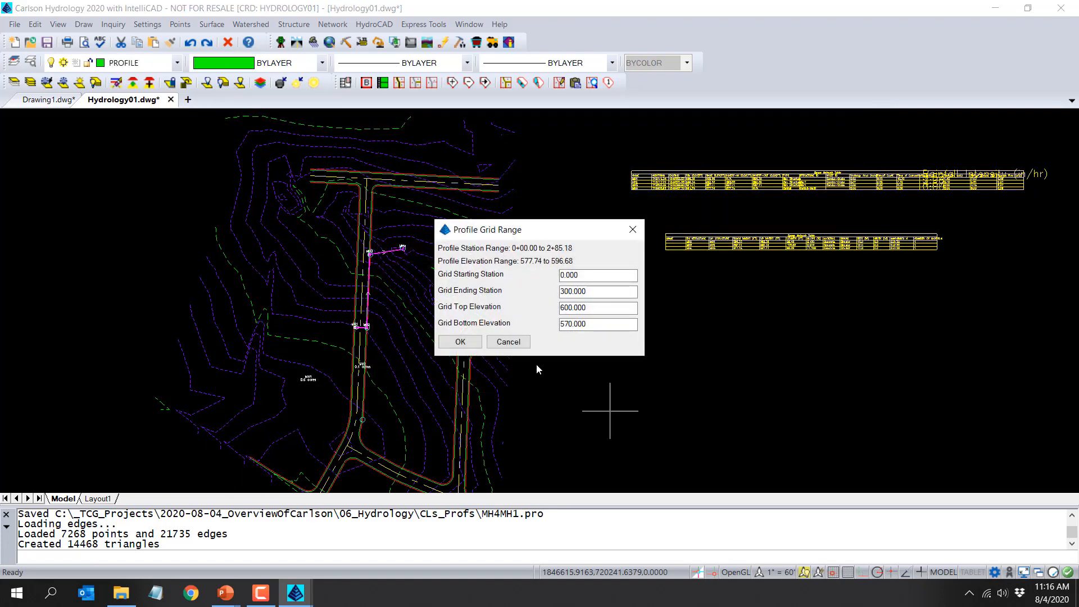
click(460, 342)
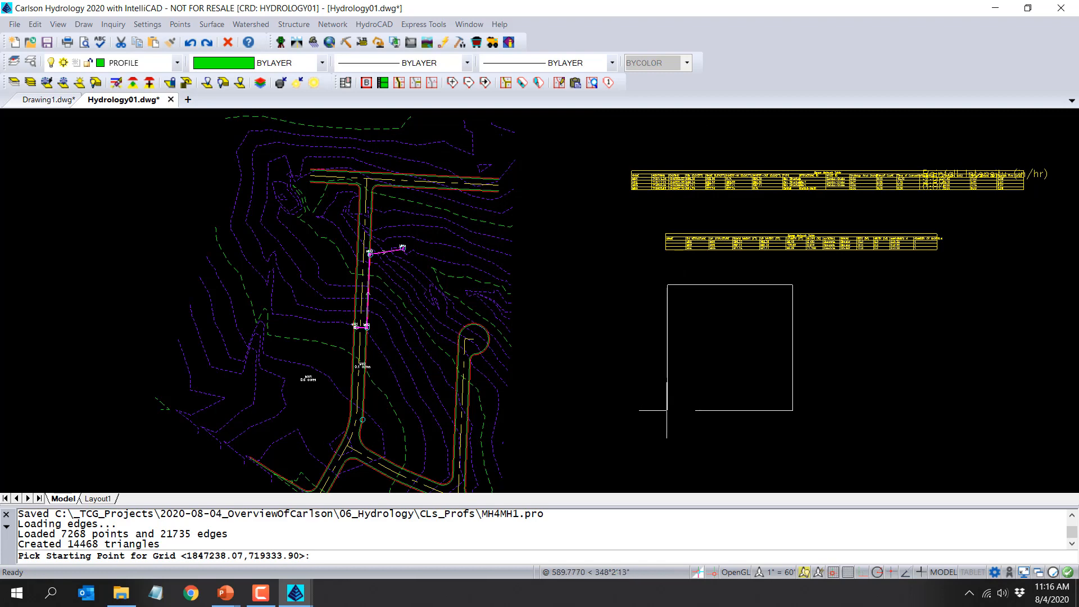
click(667, 410)
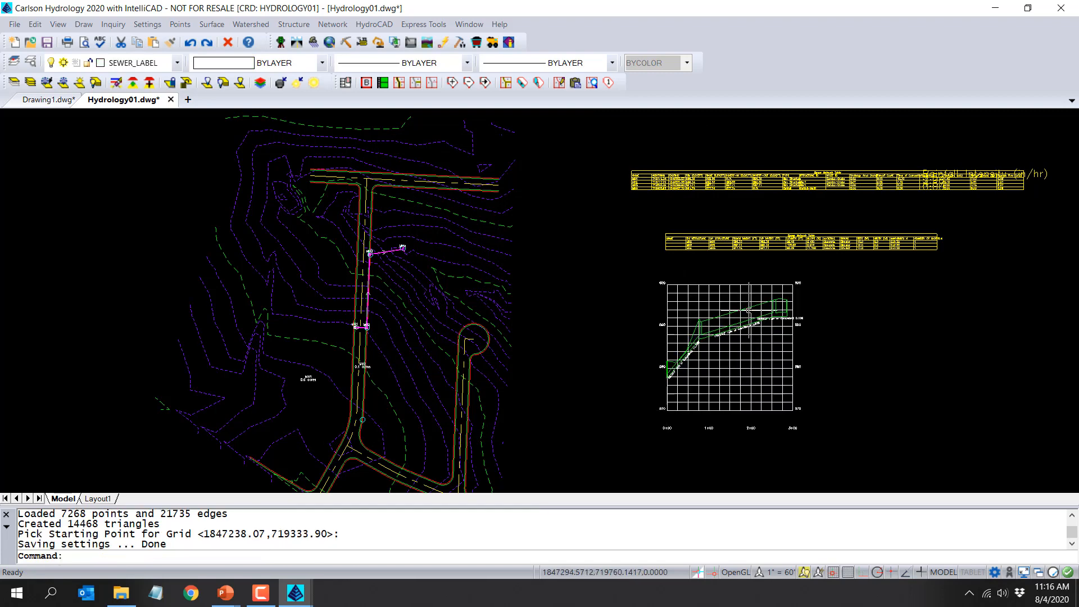
Inspect the pipe labels on the drawn profile and the MH3–MH4 run in plan, and save the drawing.
scroll(750, 313, up, 6)
scroll(749, 312, down, 5)
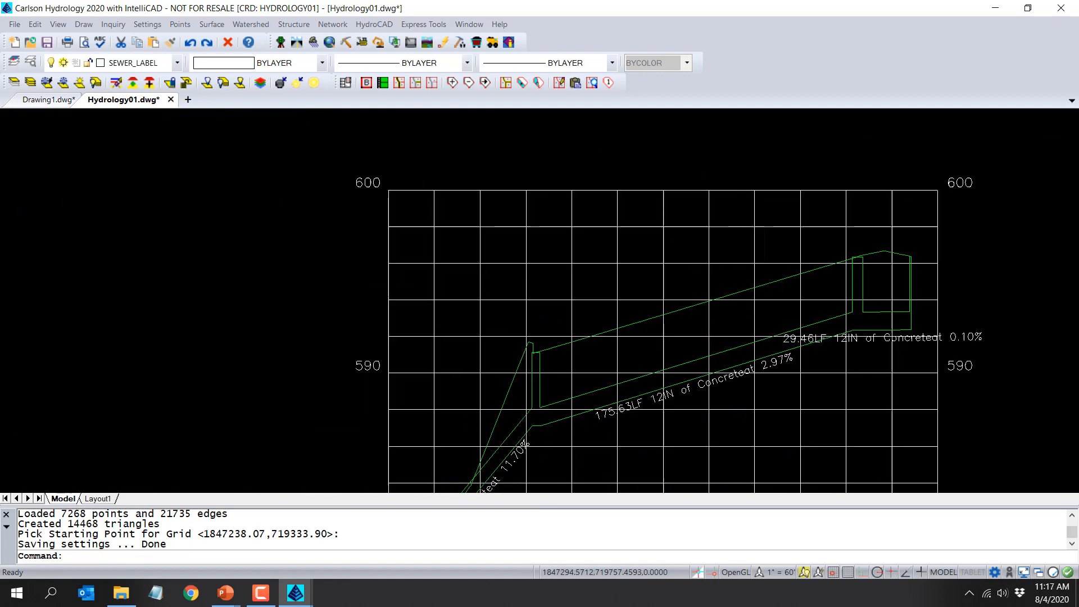
scroll(610, 462, up, 4)
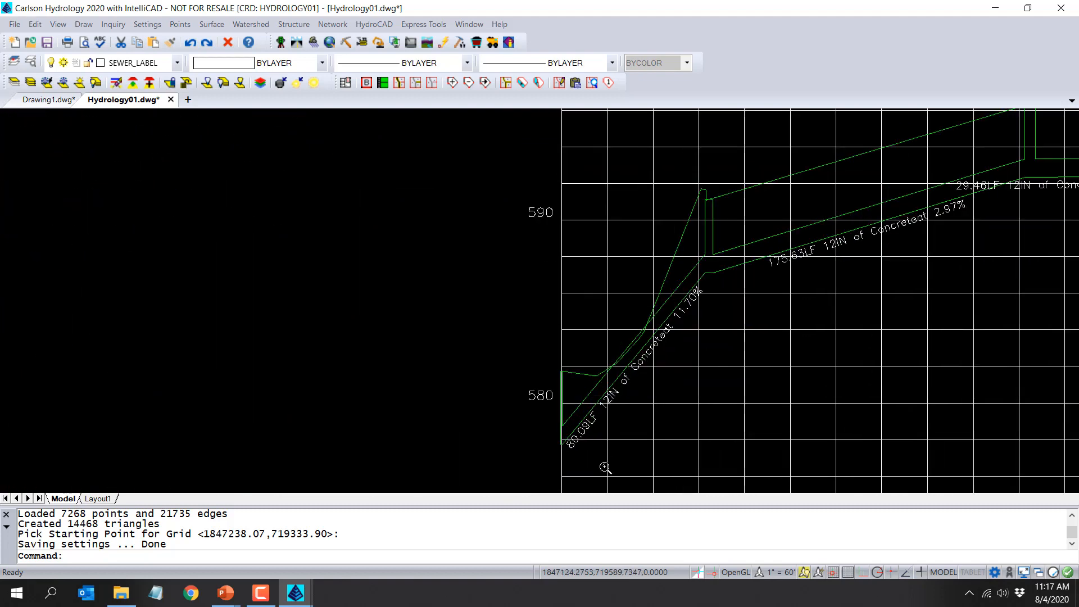
scroll(602, 462, up, 1)
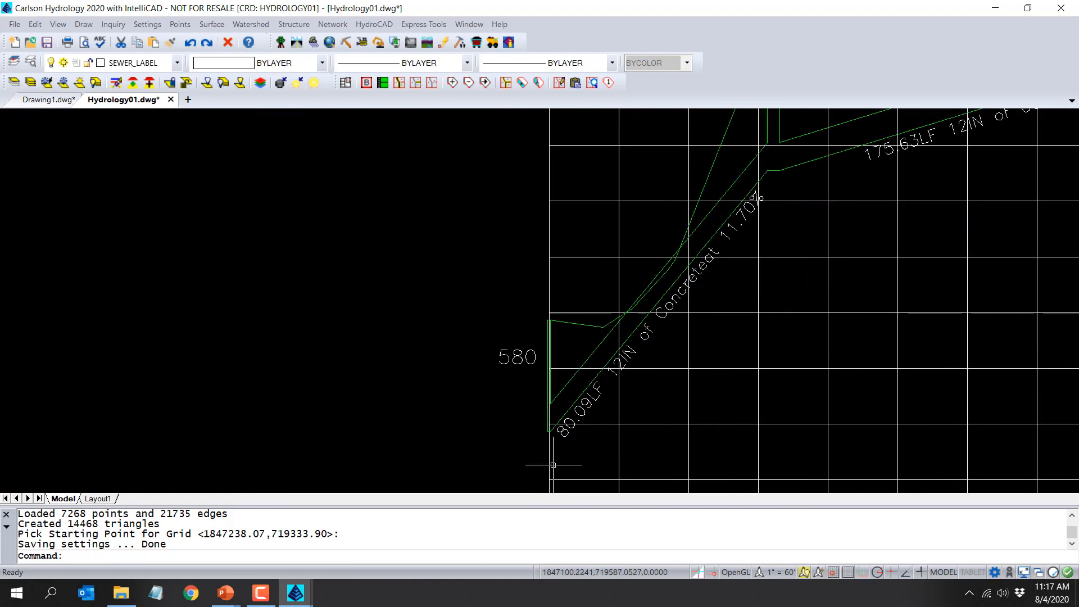
scroll(739, 198, down, 10)
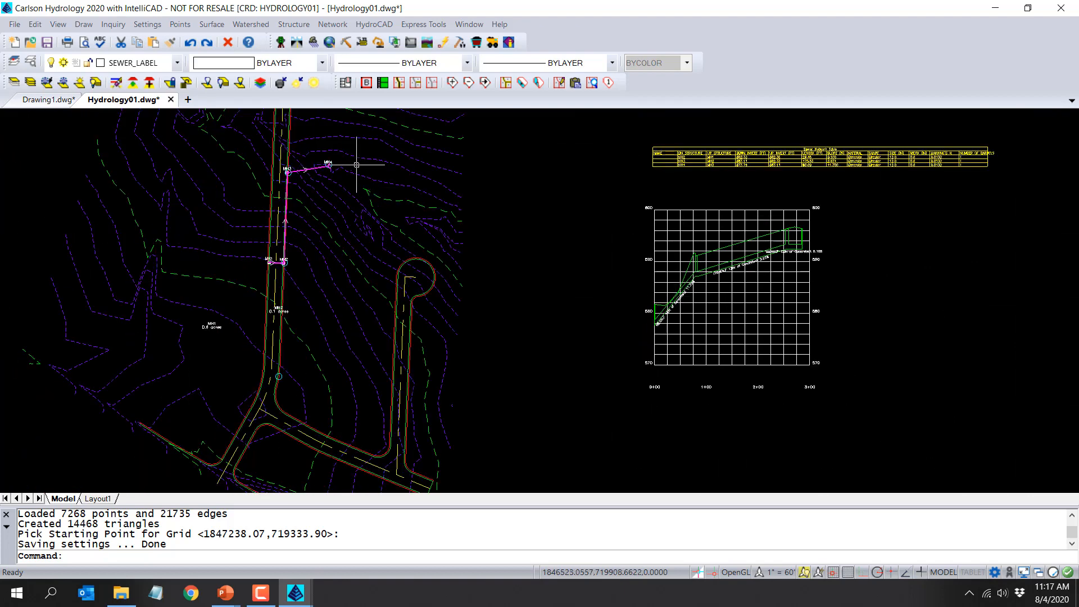
scroll(304, 157, up, 5)
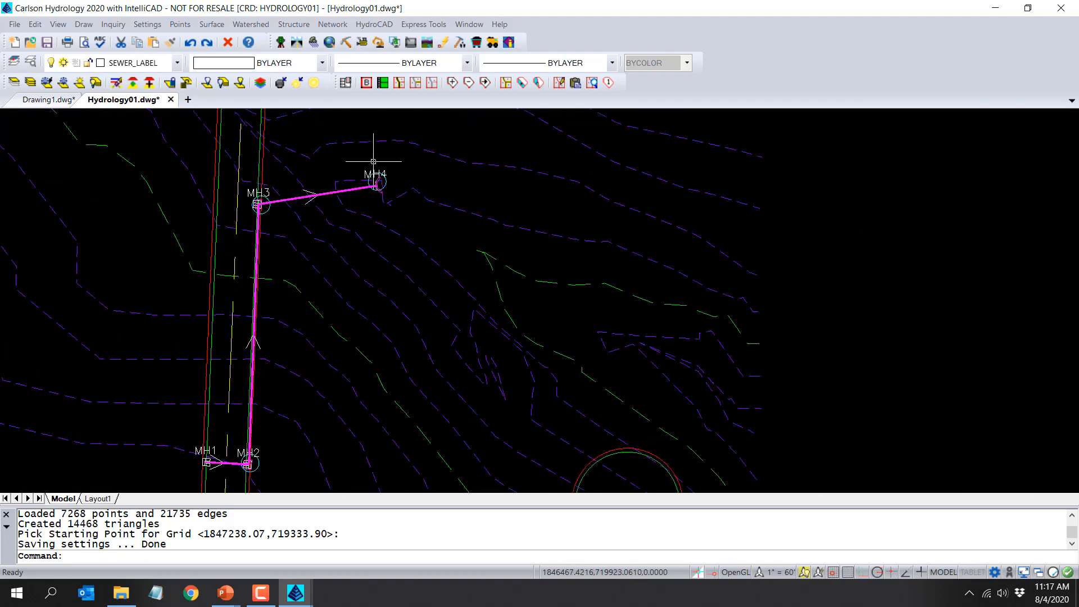
click(47, 44)
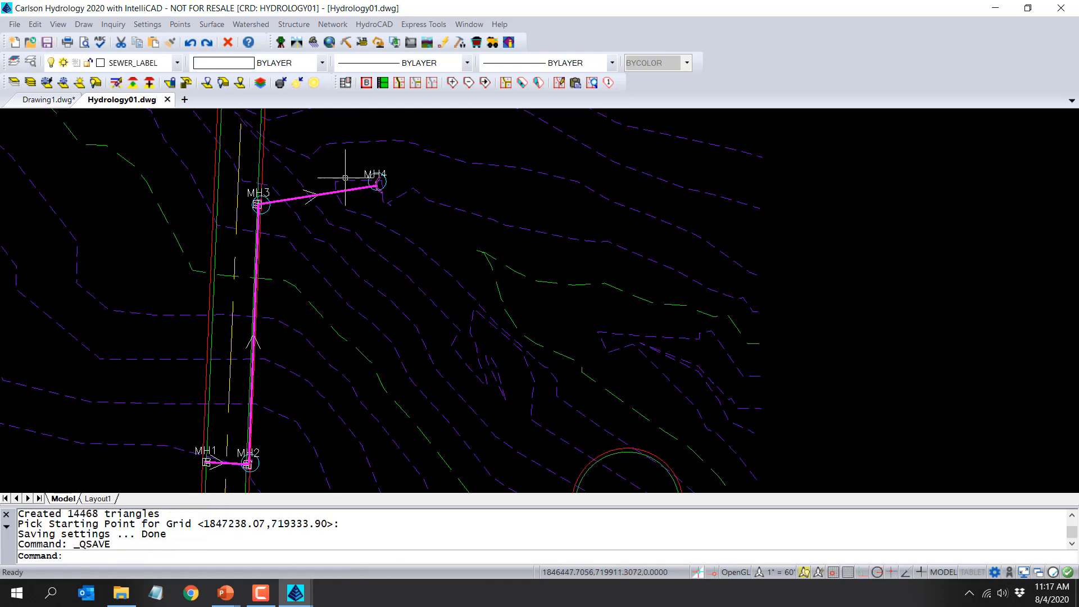
Relocate outfall MH4 to a picked point along its pipe about 28 ft closer to MH3, and exit the sewer network editor.
scroll(373, 174, up, 2)
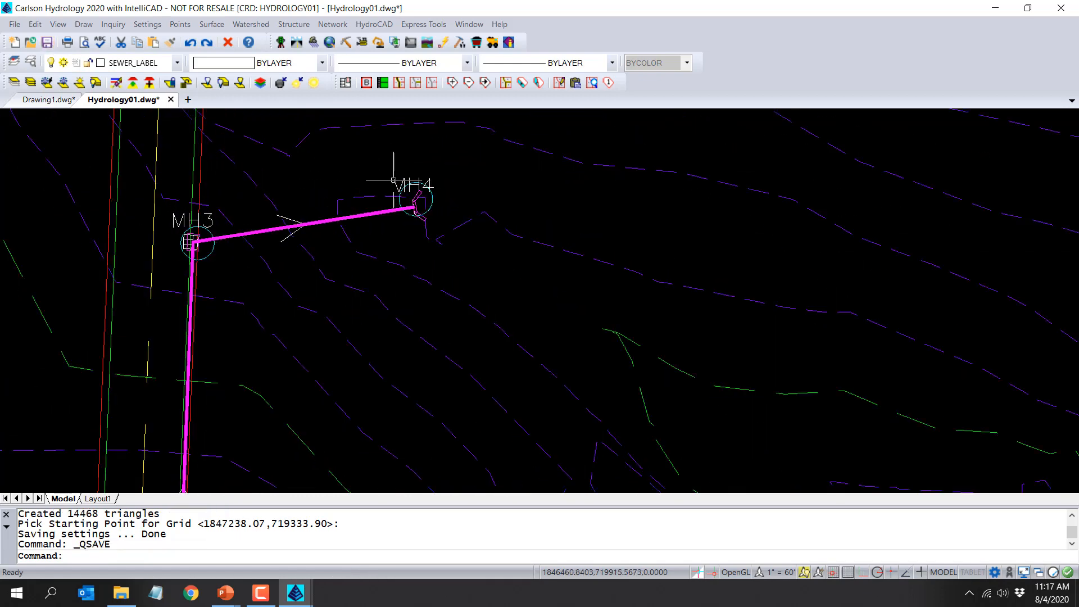
double_click(395, 179)
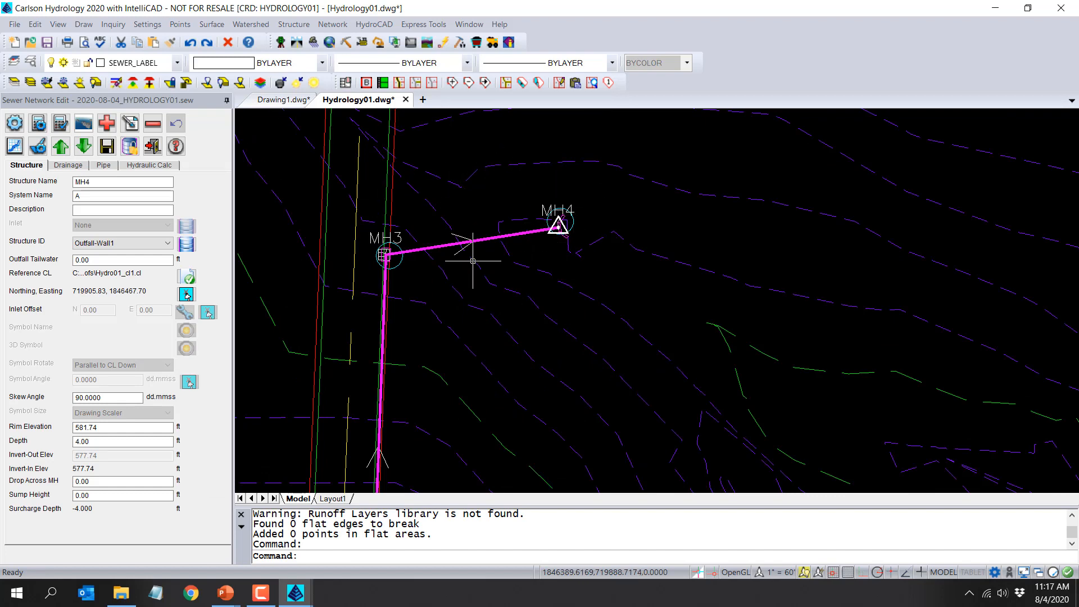
click(187, 295)
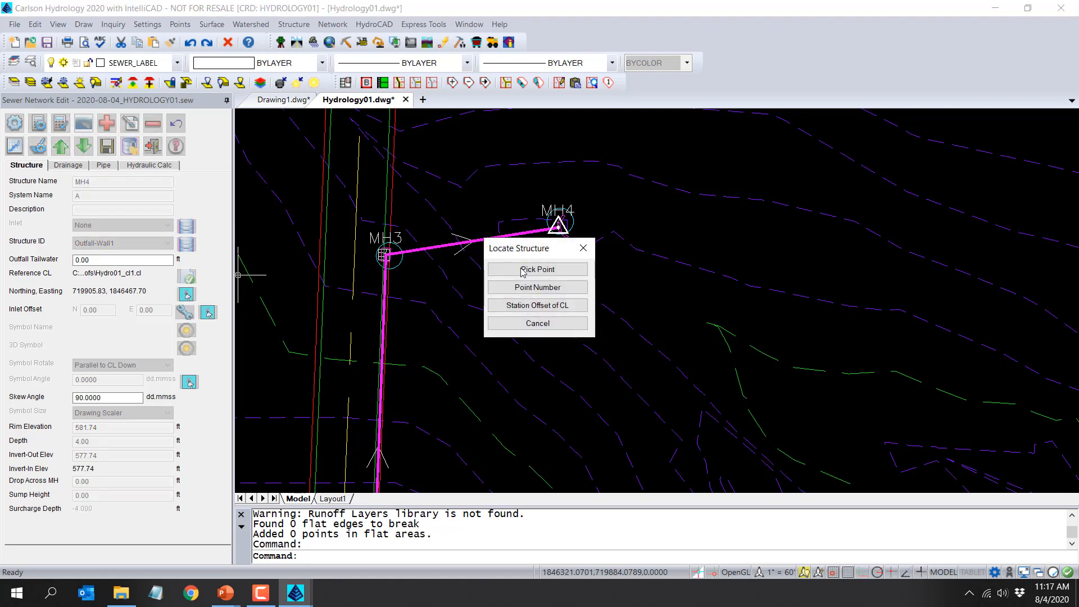
click(538, 270)
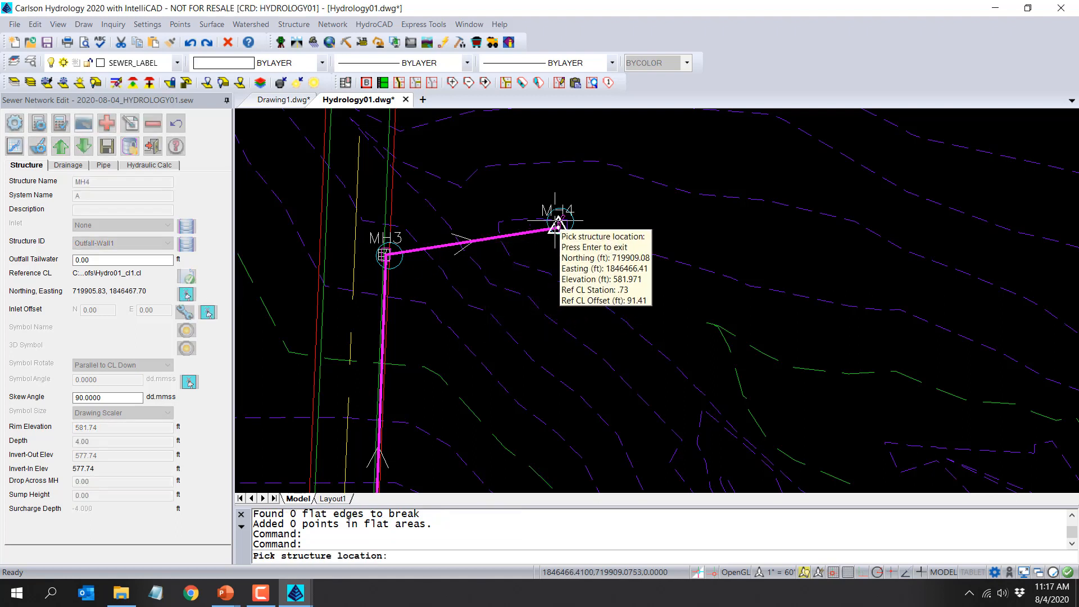
click(498, 239)
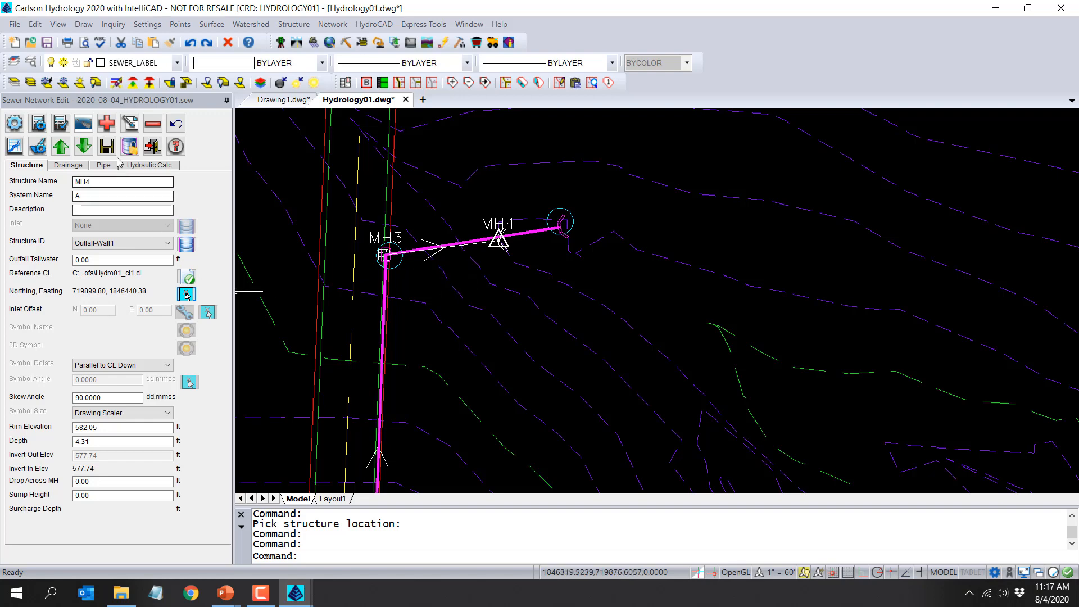
click(153, 146)
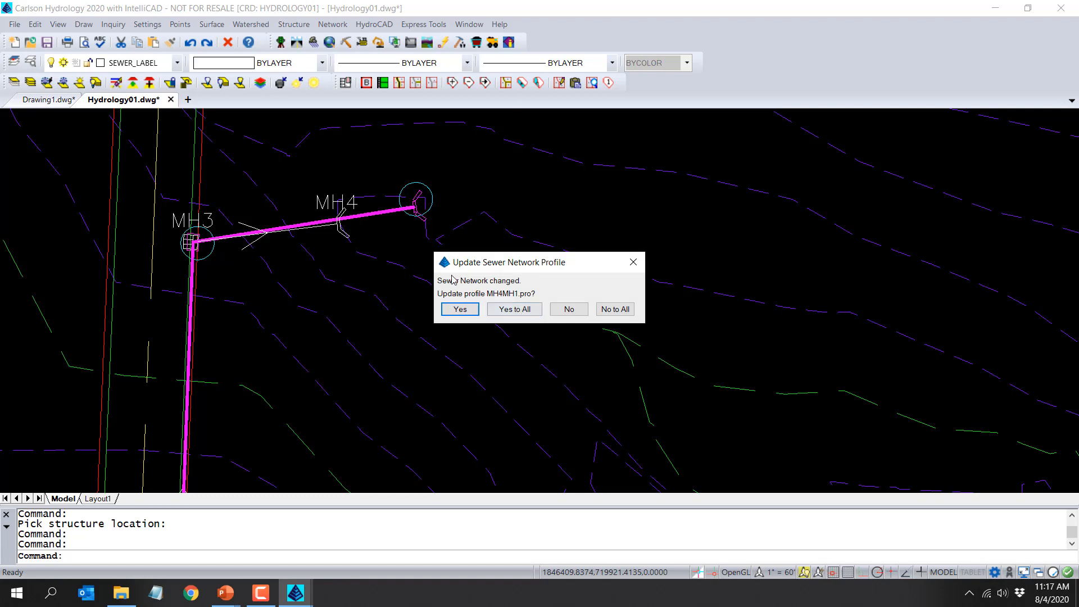
Update all profiles and data tables for the moved outfall, accepting text height 4 and rotation 0, and check the redrawn profile.
click(516, 308)
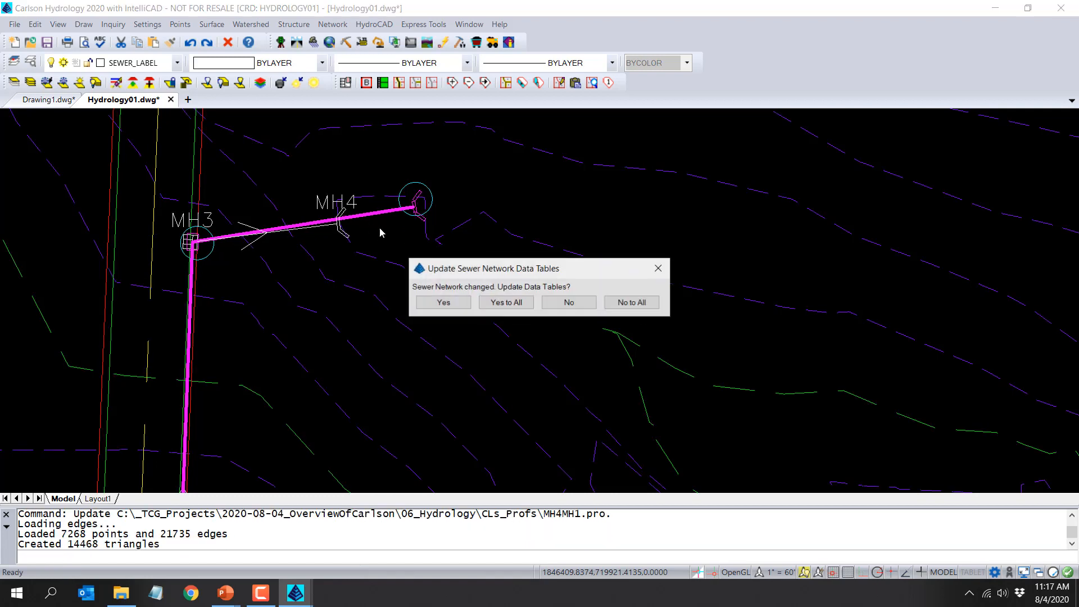
click(506, 302)
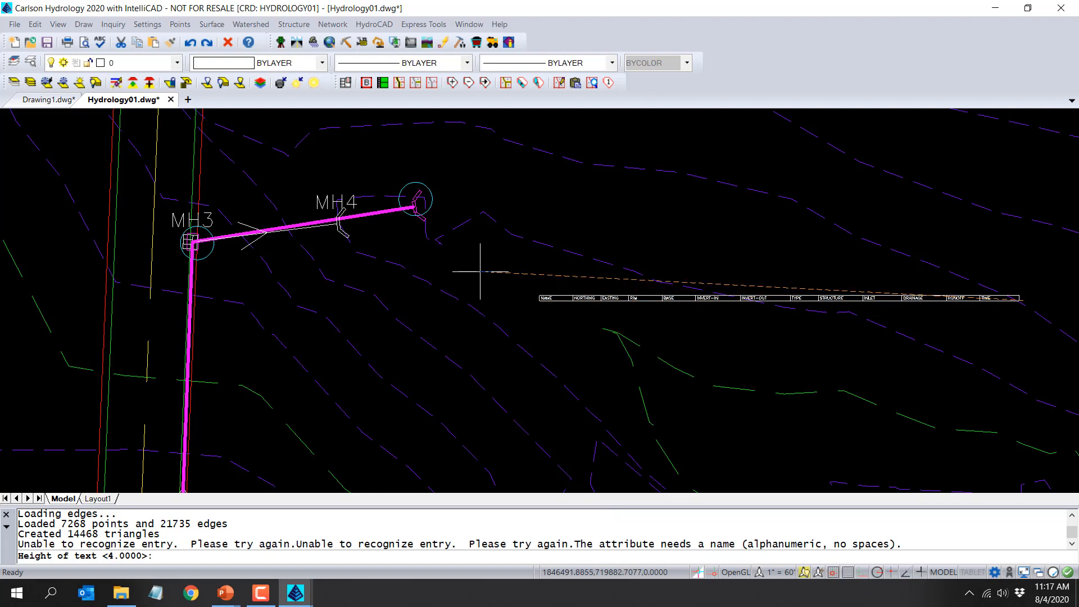
key(Return)
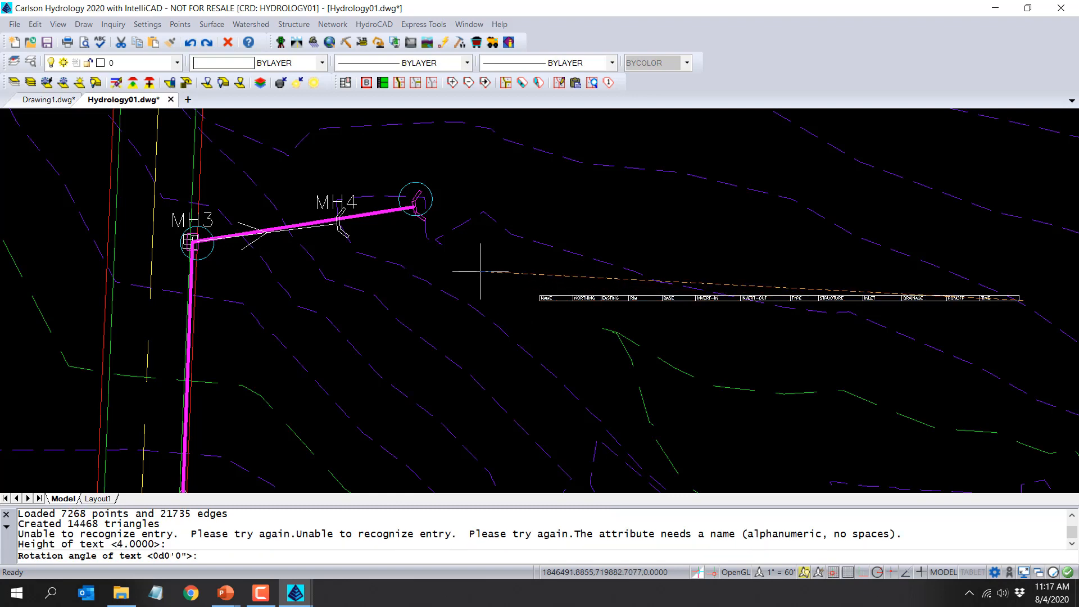
key(Return)
scroll(482, 272, down, 6)
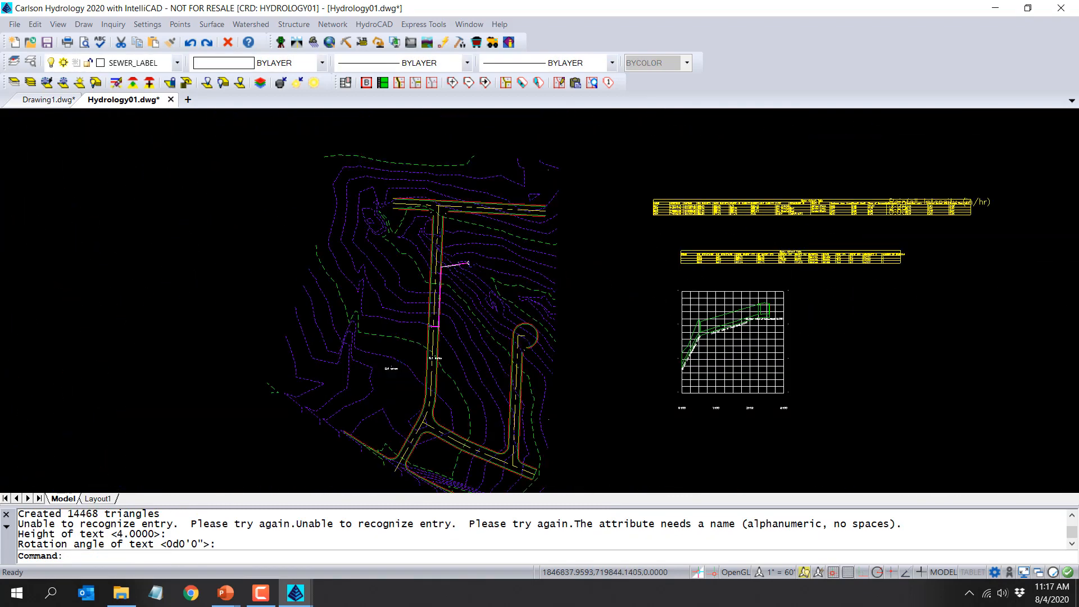
scroll(688, 381, up, 5)
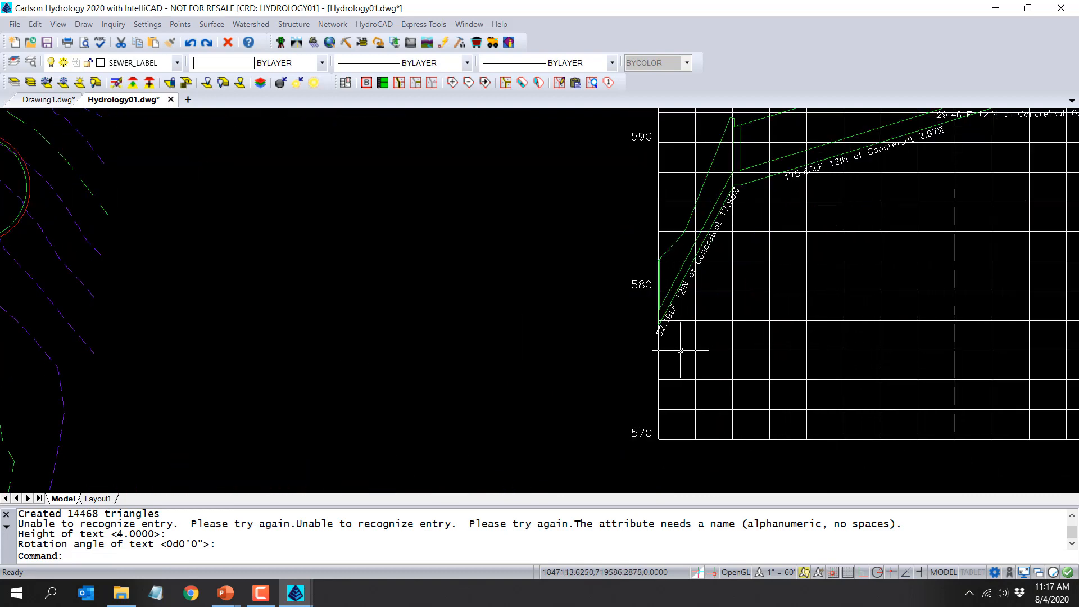
scroll(659, 267, down, 3)
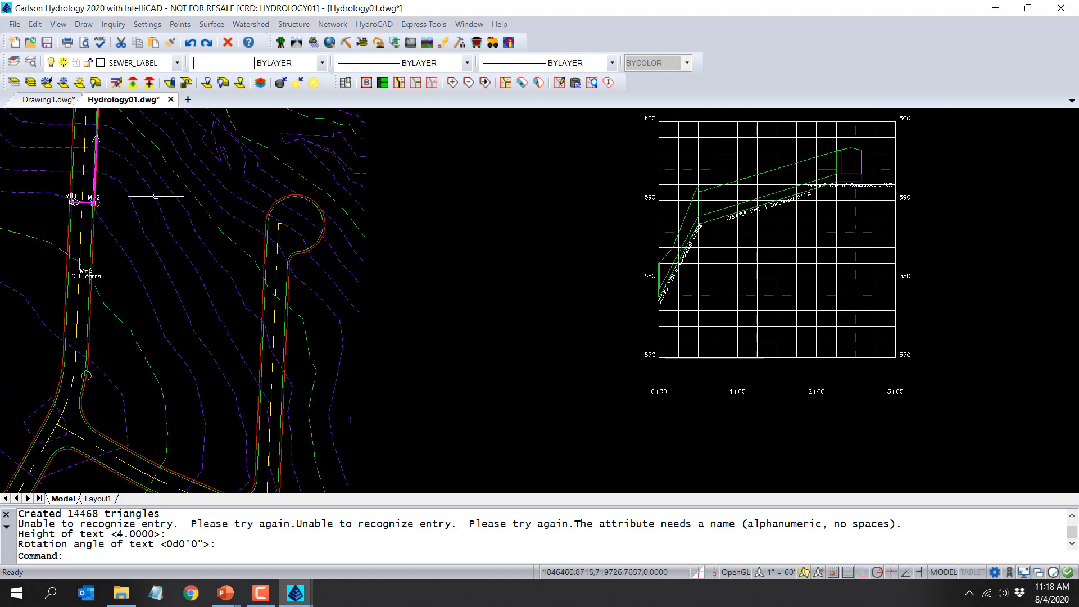
Set the depth of outfall structure MH4 to 0.00 ft and exit the sewer network editor.
middle_drag(178, 221, 258, 392)
scroll(244, 231, up, 5)
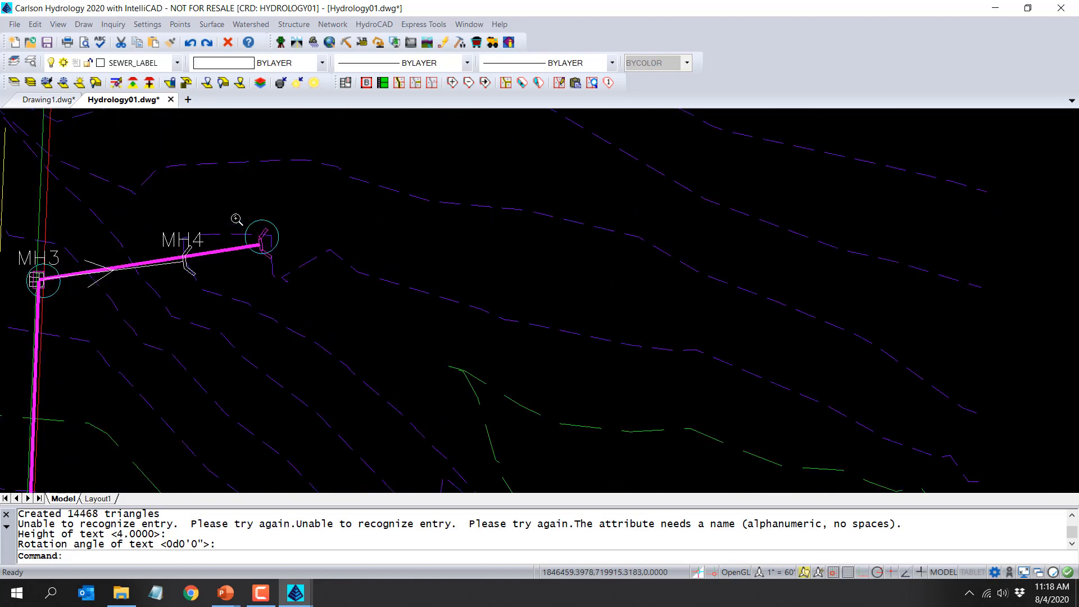
double_click(199, 242)
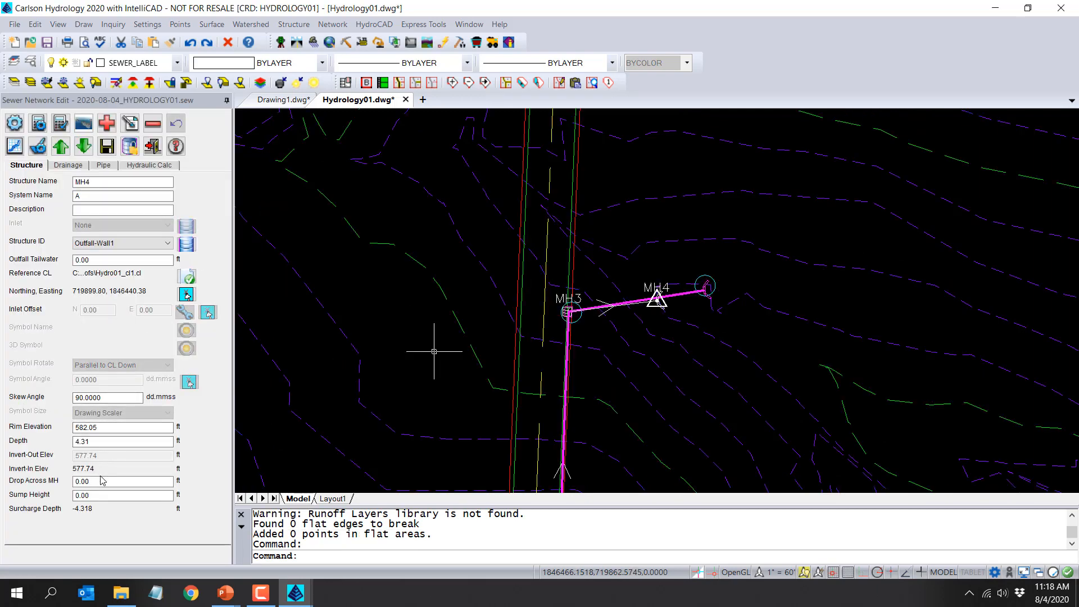
double_click(97, 442)
key(Tab)
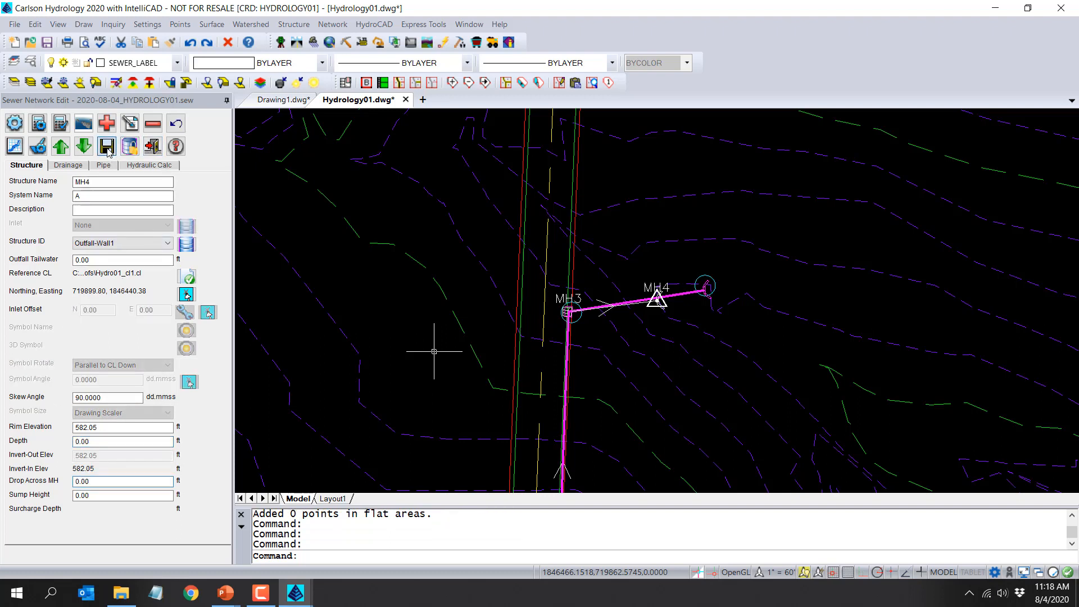
click(152, 146)
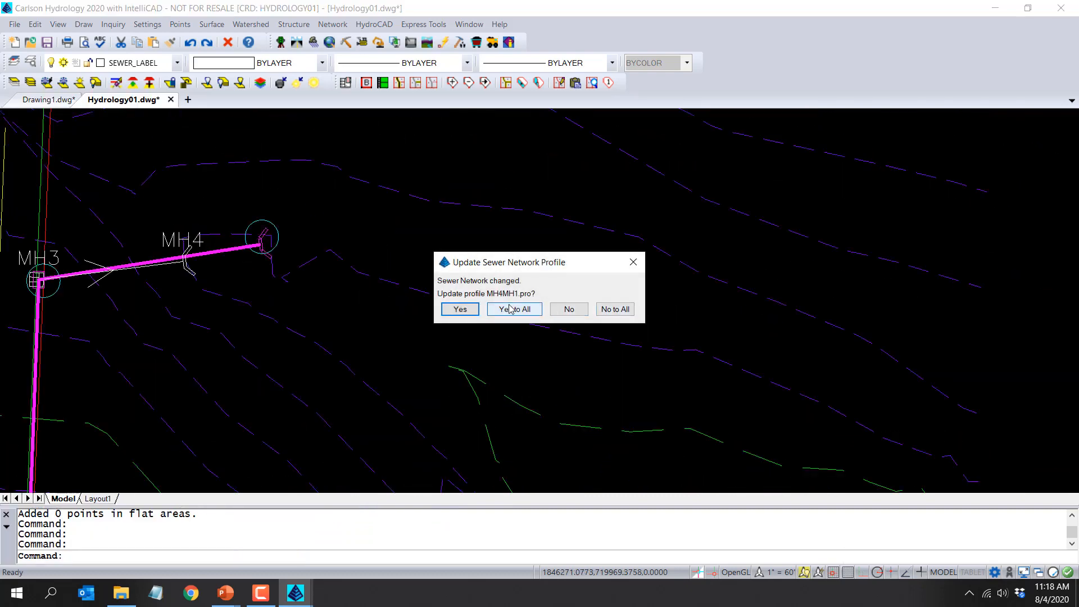
Update all profiles and data tables for the new MH4 depth, check the redrawn profile, and save the drawing.
click(510, 308)
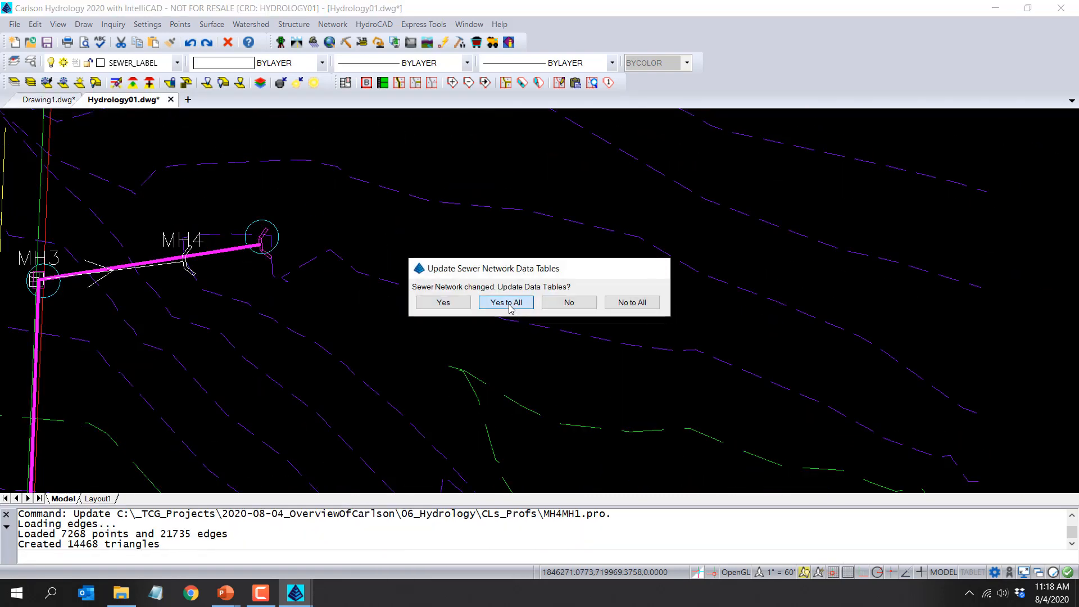
click(509, 303)
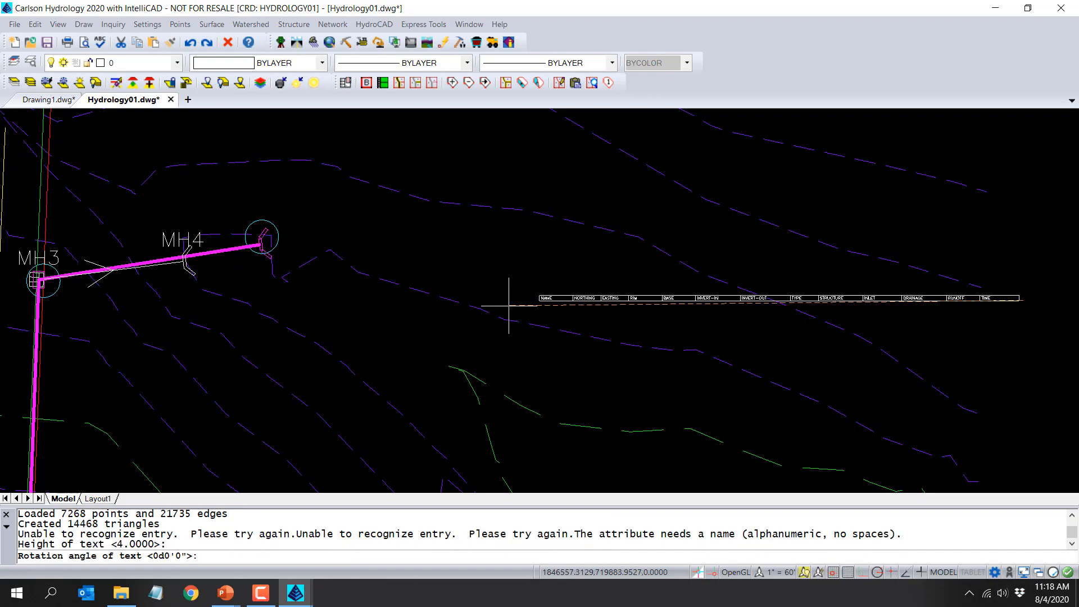
key(Return)
scroll(510, 306, down, 6)
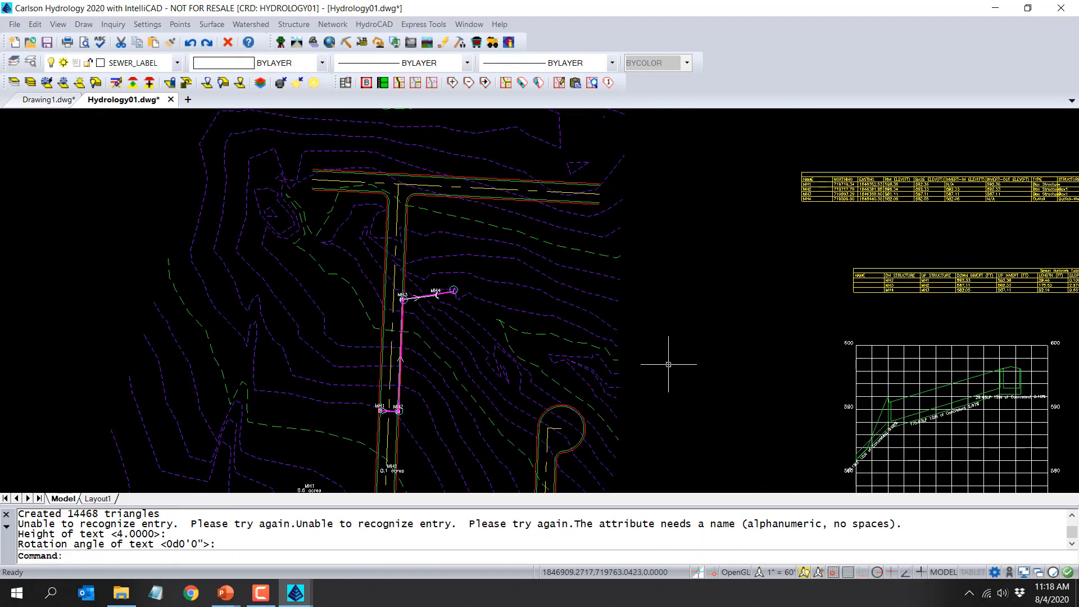
scroll(942, 455, up, 5)
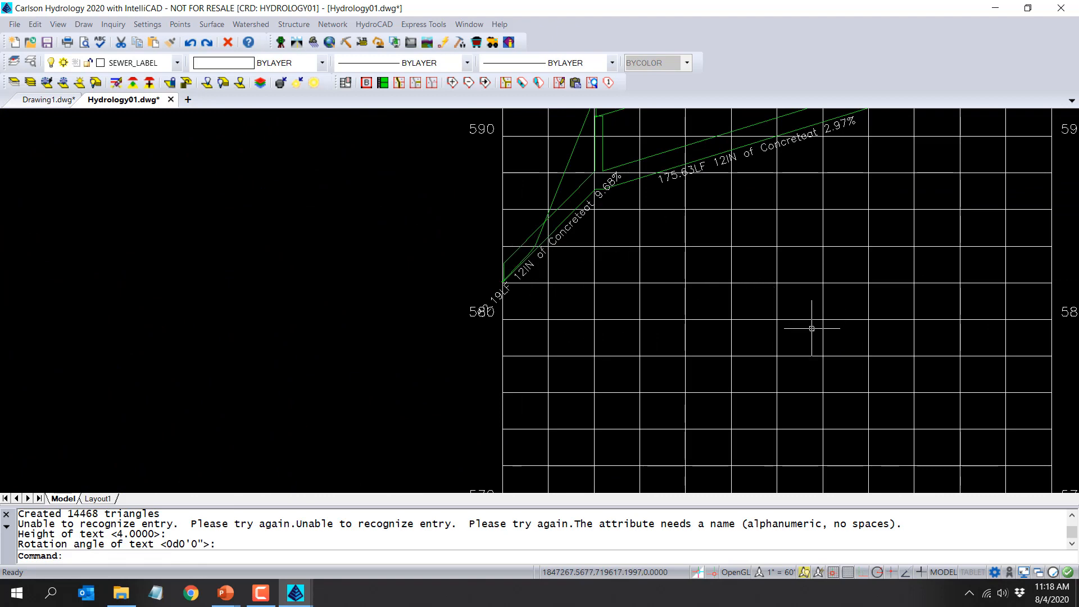
scroll(807, 336, down, 3)
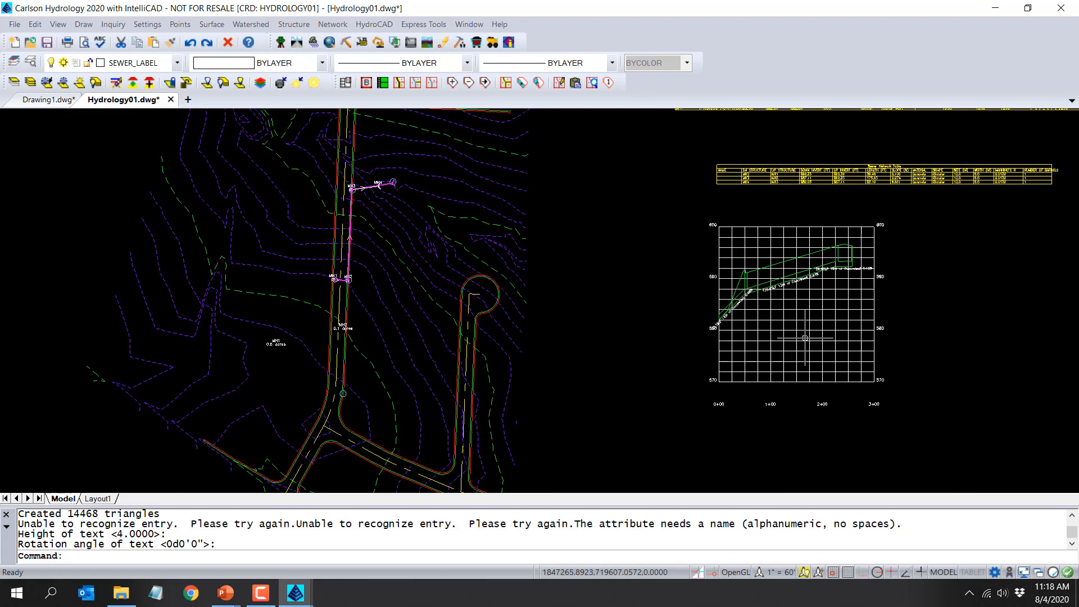
click(47, 43)
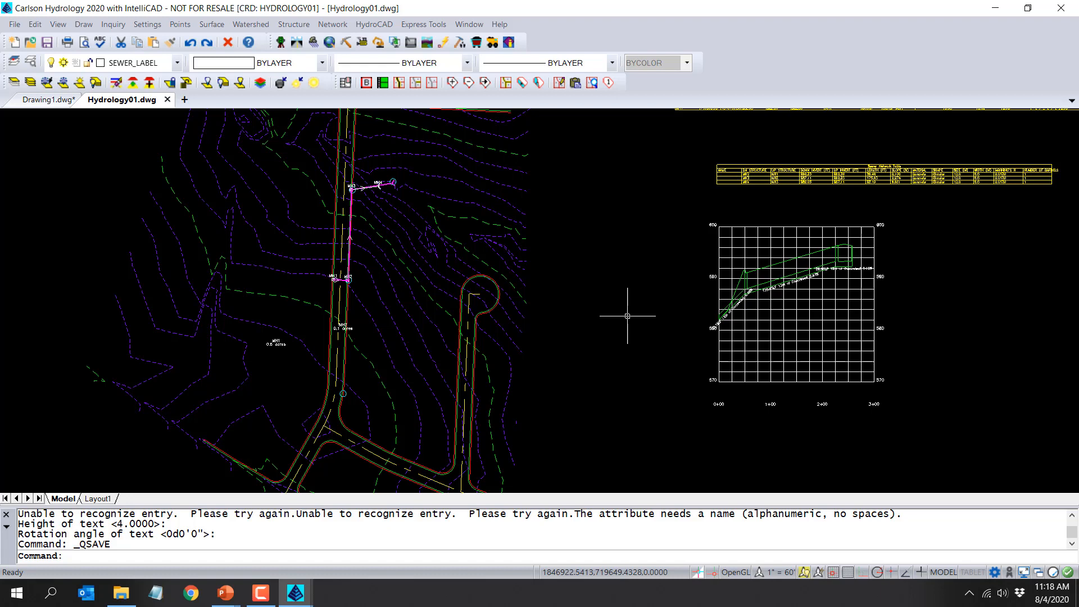
Switch to the PowerPoint slide show and return to its title slide.
mouse_move(298, 598)
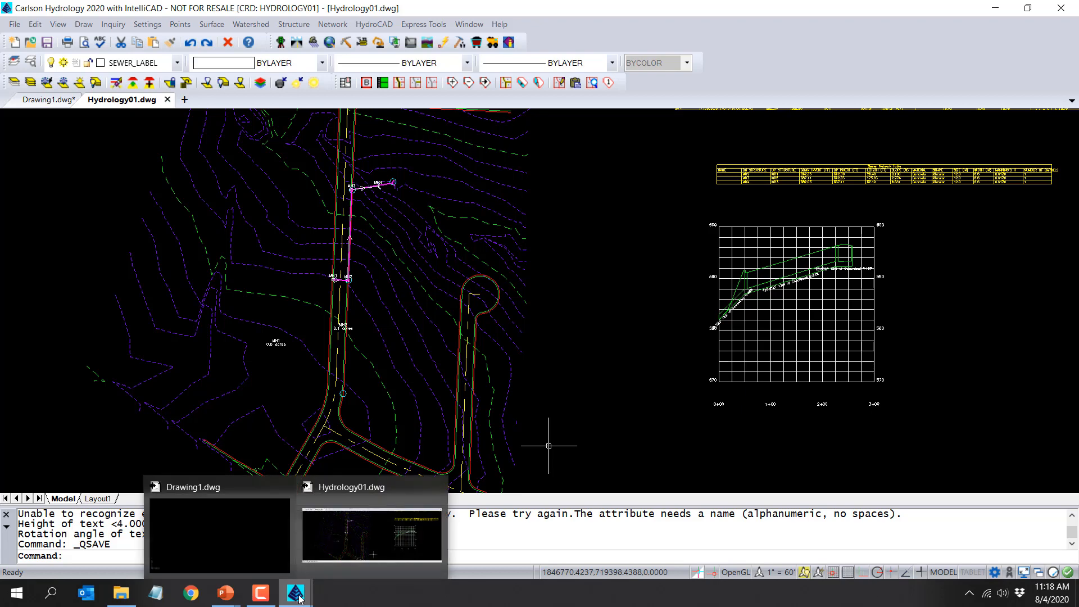
mouse_move(260, 550)
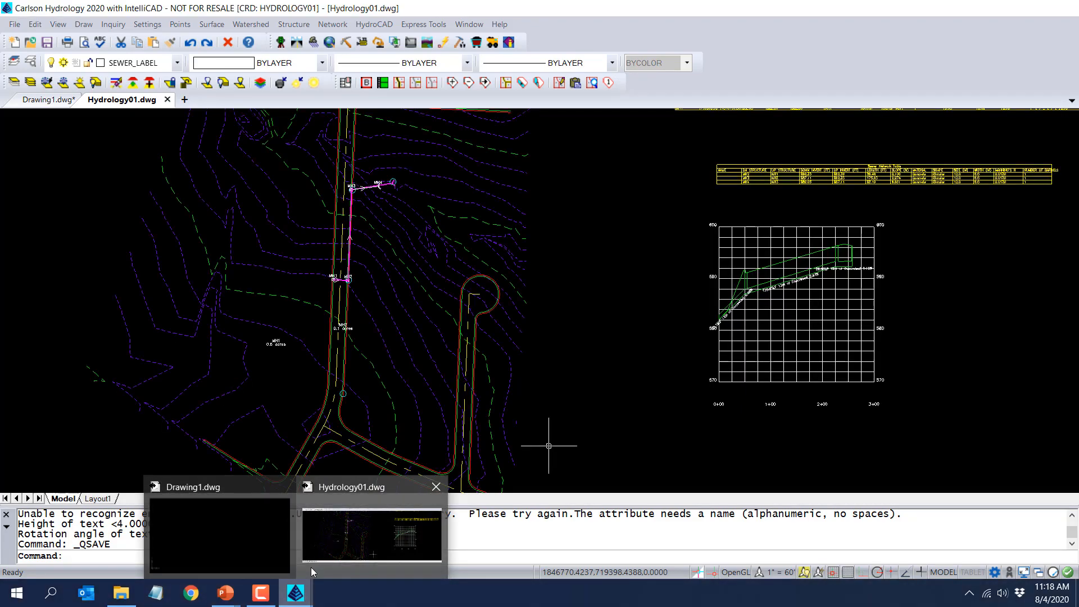
mouse_move(226, 593)
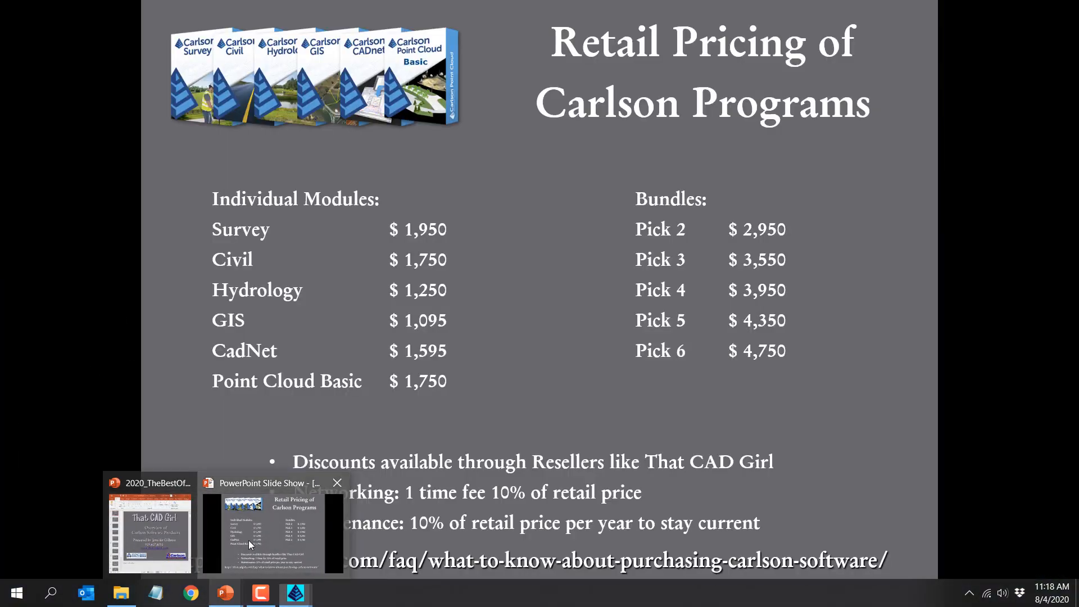
click(248, 541)
key(Home)
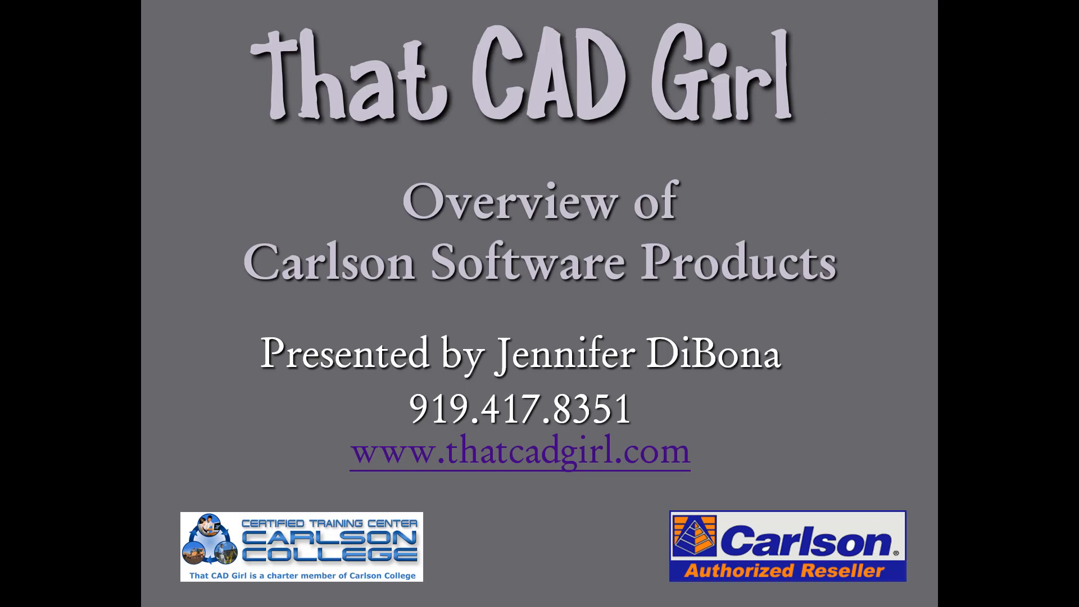